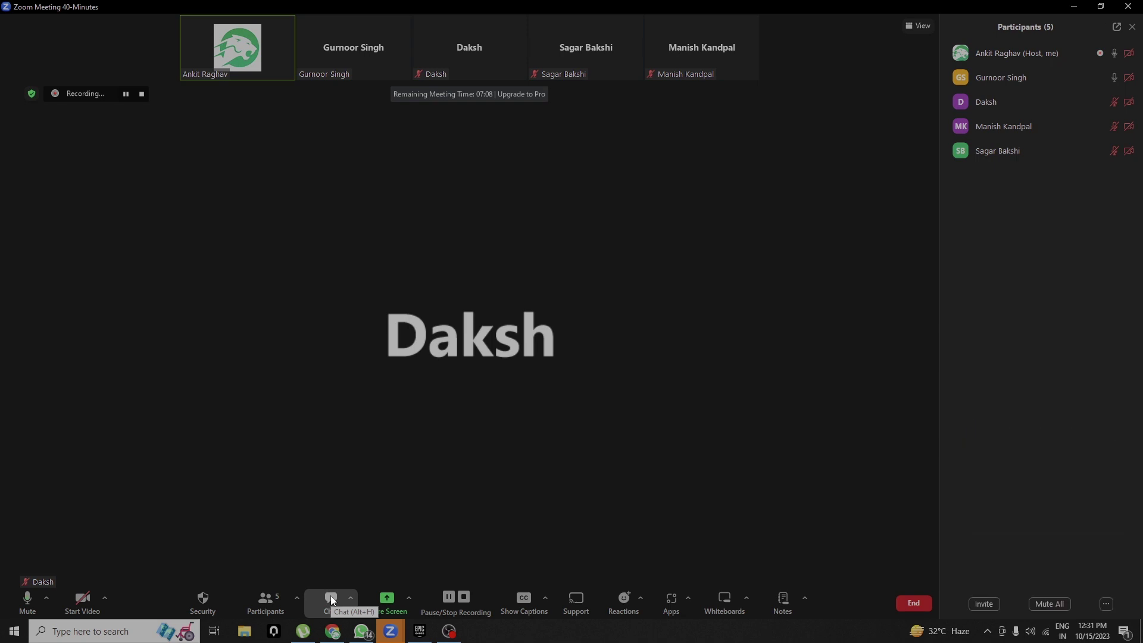
Share the entire screen with the Zoom meeting participants.
left_click(393, 598)
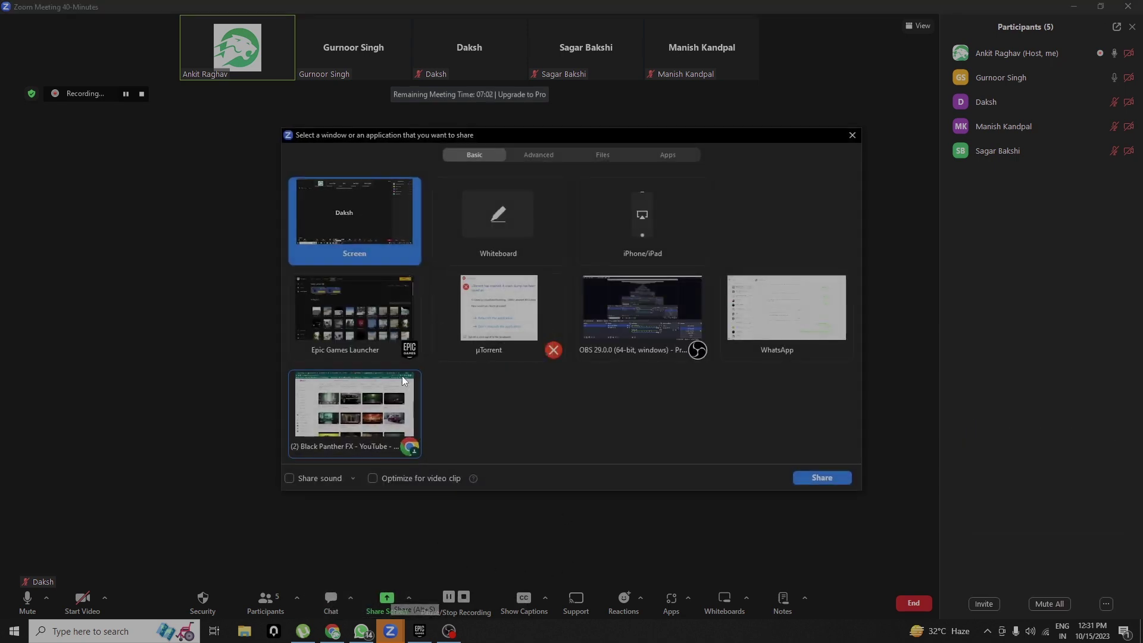
left_click(812, 480)
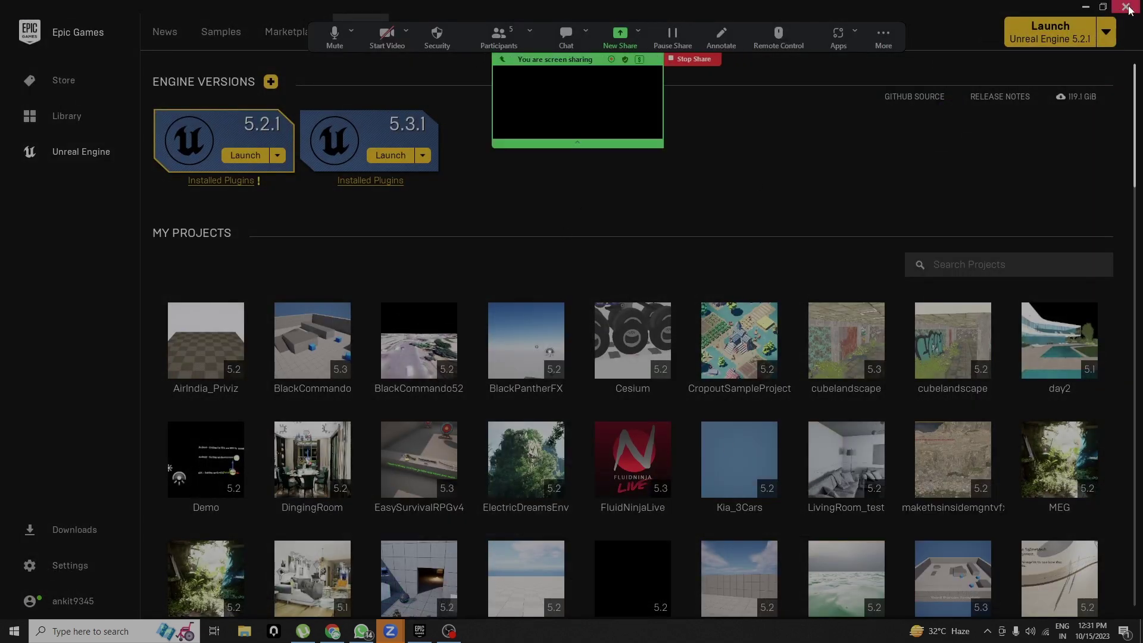
In a new Chrome tab, search 'unreal engine download' and open the official Download Unreal Engine page.
left_click(331, 630)
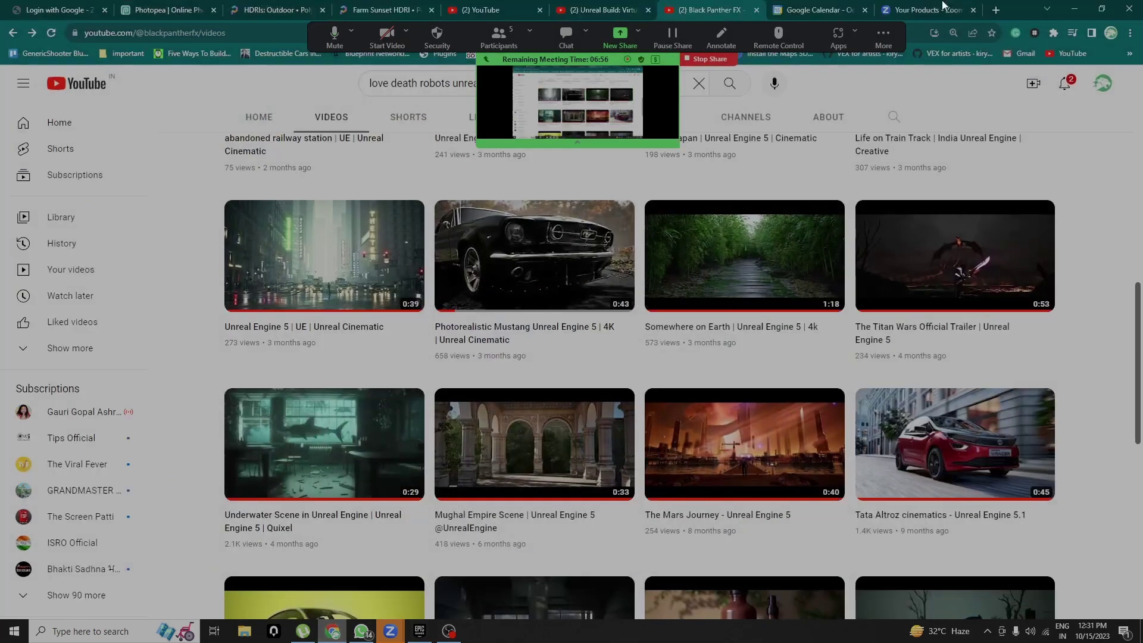
left_click(995, 10)
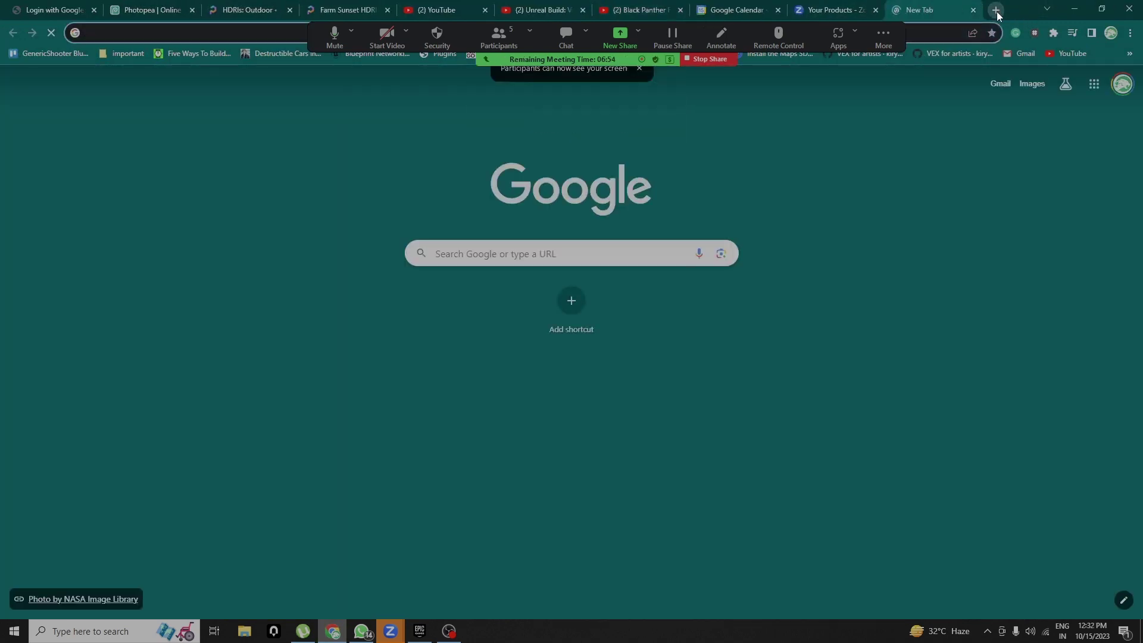
type("unreal")
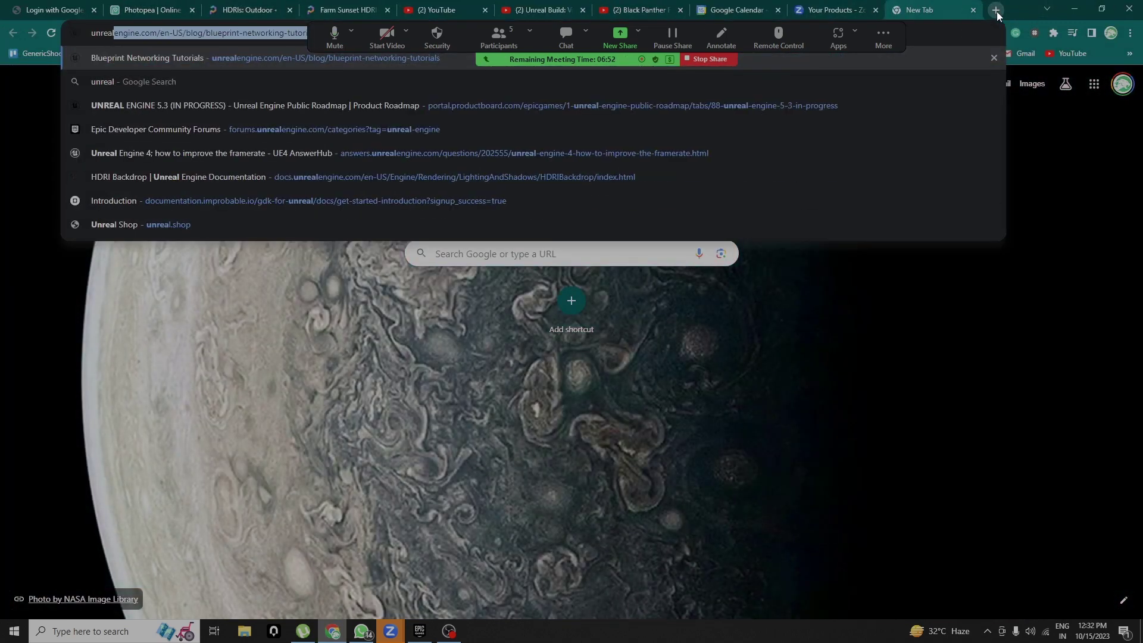
type(" engine donl")
key("BackSpace")
key("BackSpace")
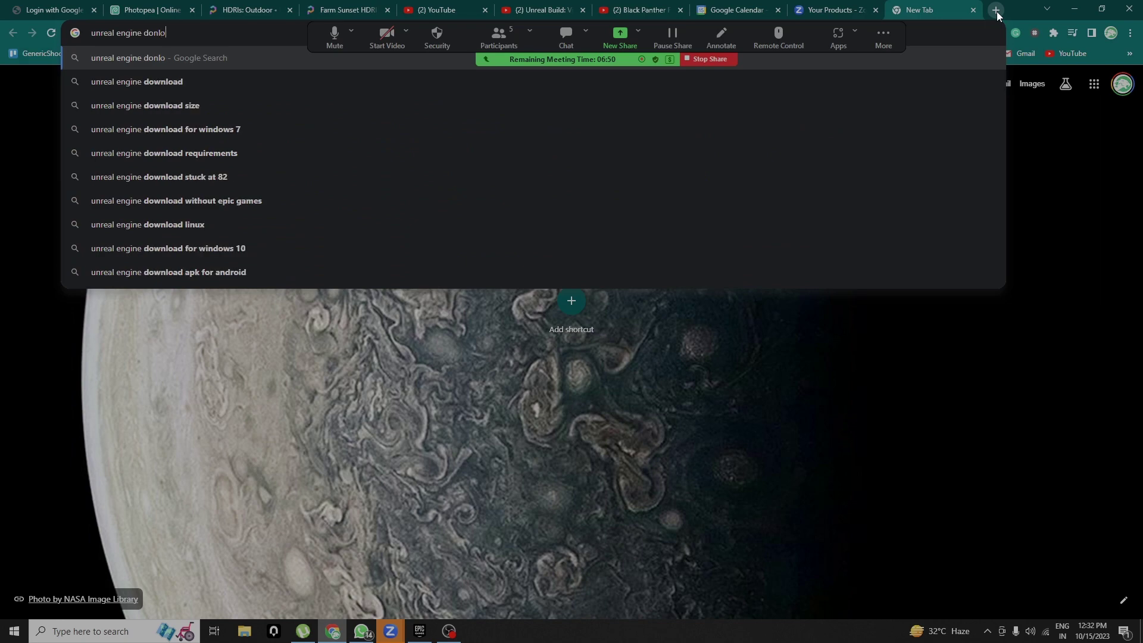
type("wn")
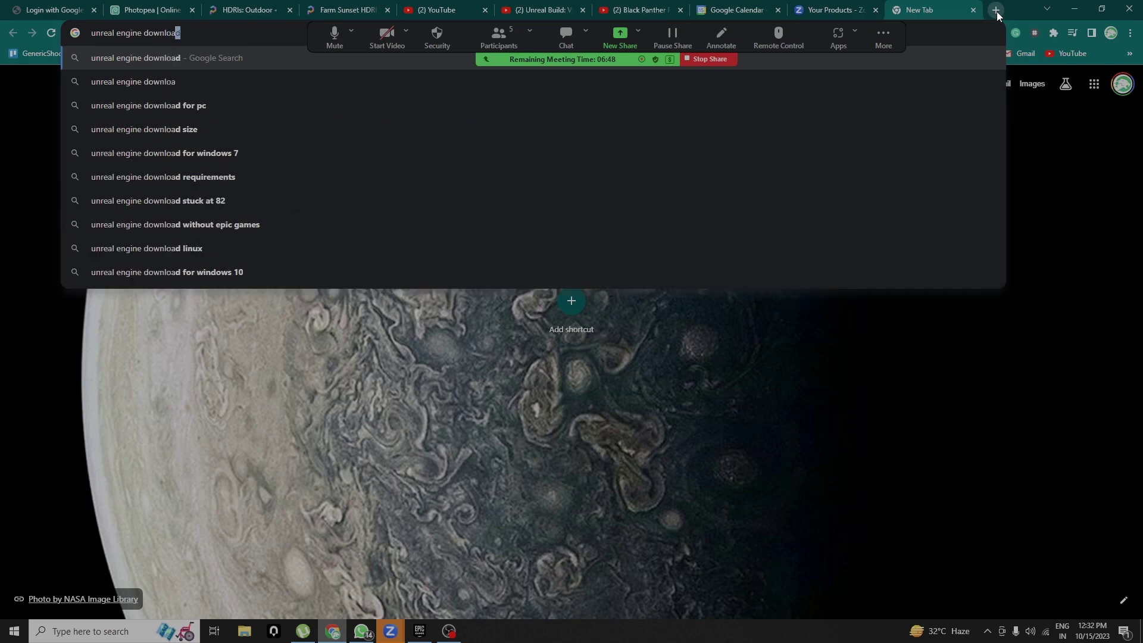
key("Return")
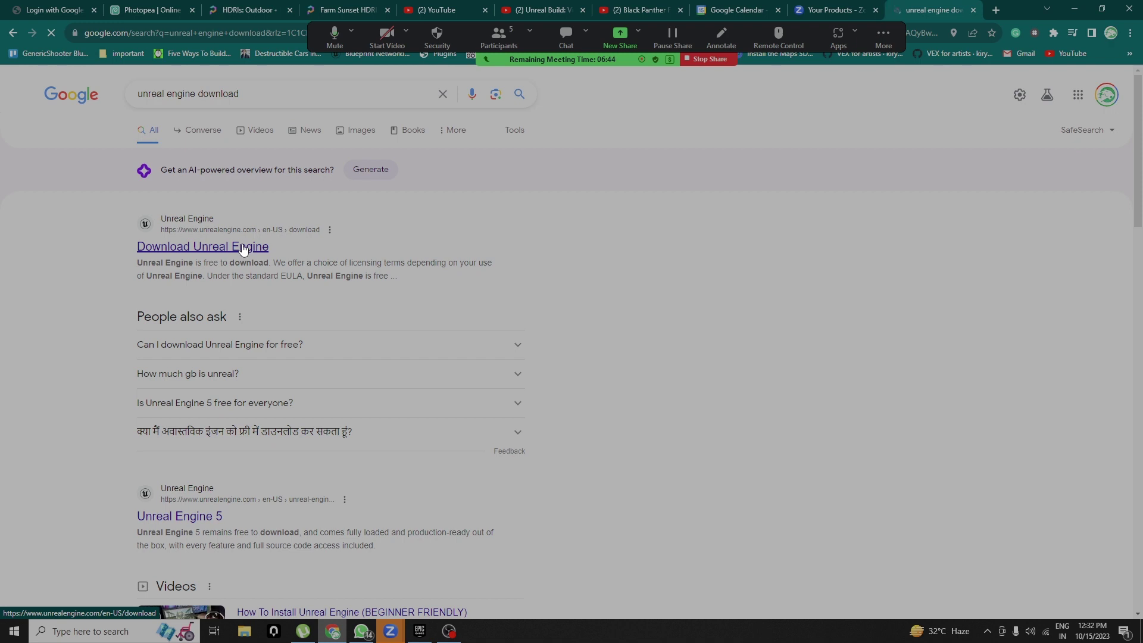
left_click(243, 247)
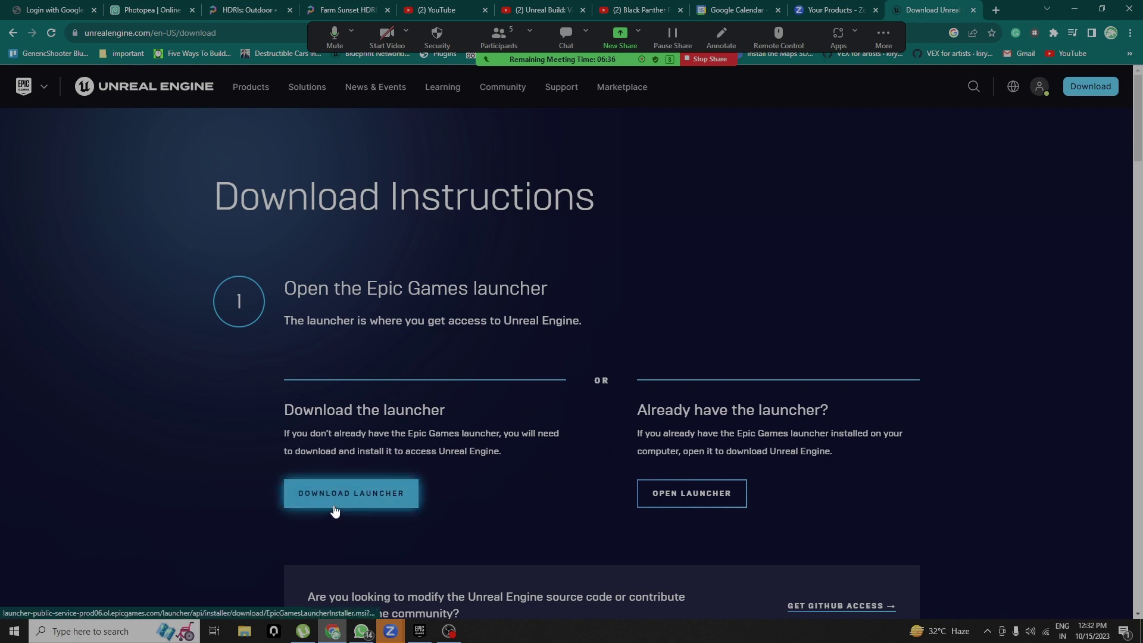
Scroll down through the Download Instructions page and back up to the top.
scroll(335, 512, "down", 4)
scroll(334, 572, "down", 4)
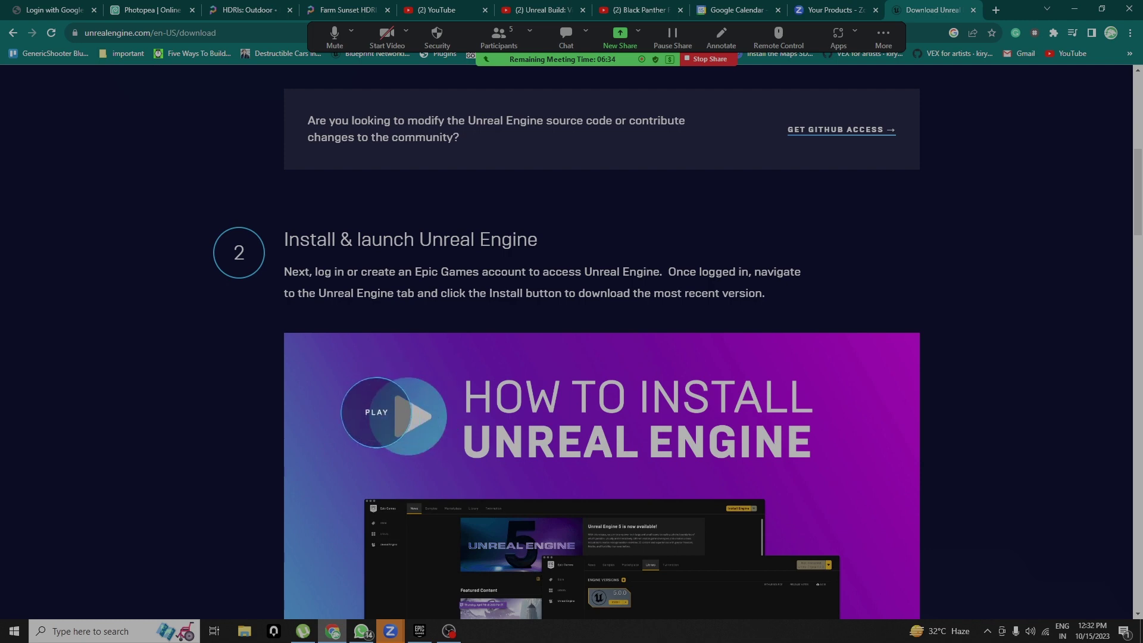
scroll(871, 381, "down", 3)
scroll(867, 434, "down", 4)
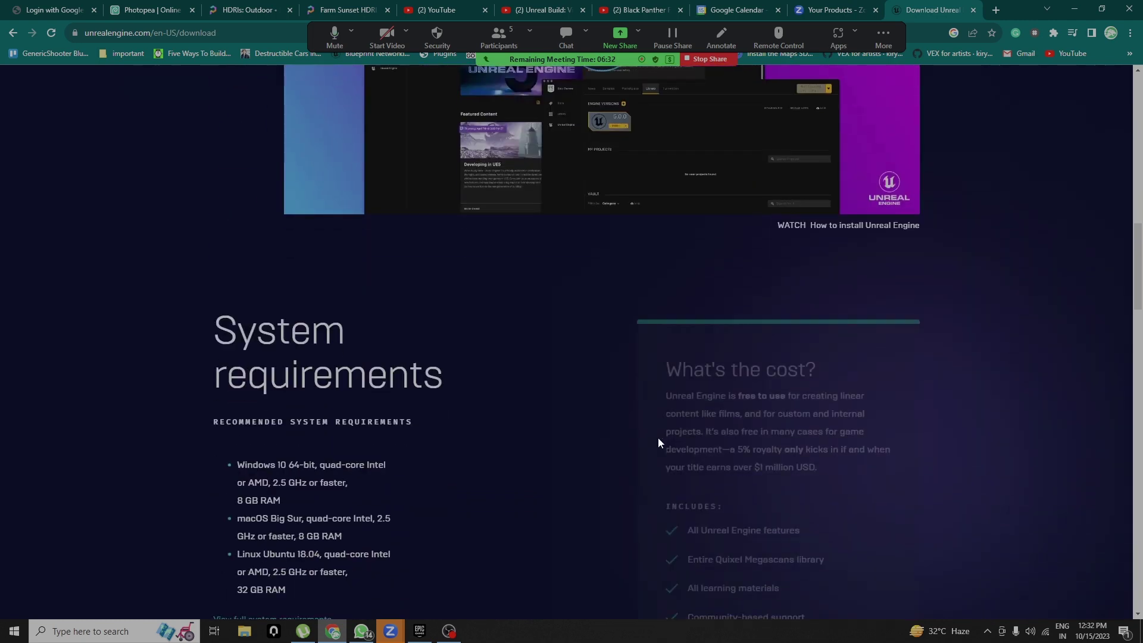
scroll(602, 350, "down", 5)
scroll(417, 357, "down", 3)
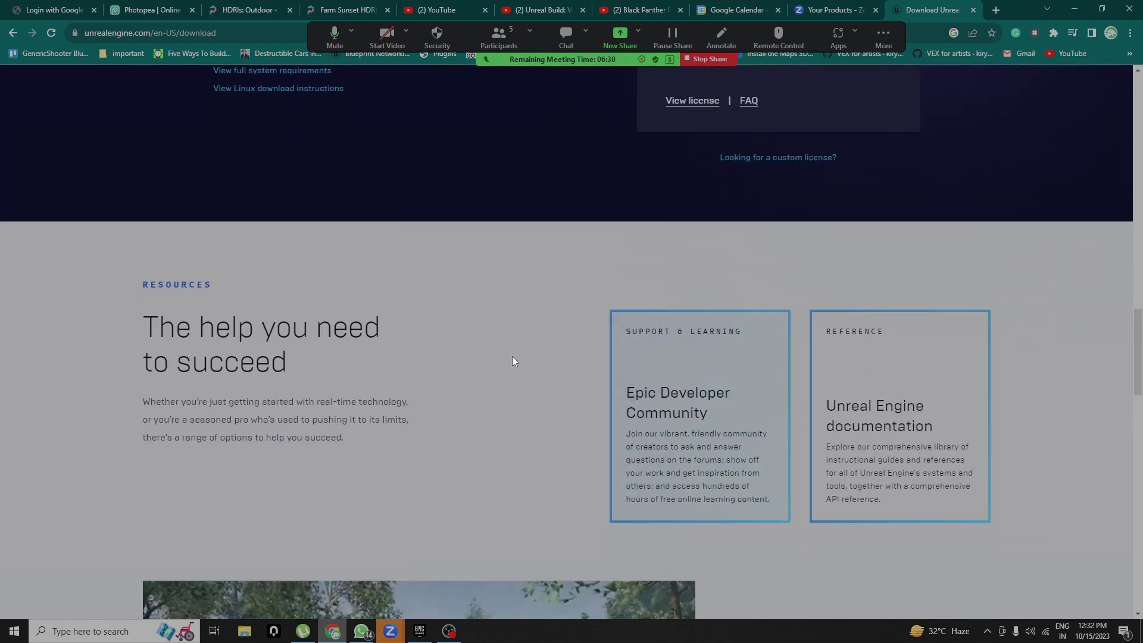
scroll(513, 360, "down", 3)
scroll(754, 510, "down", 5)
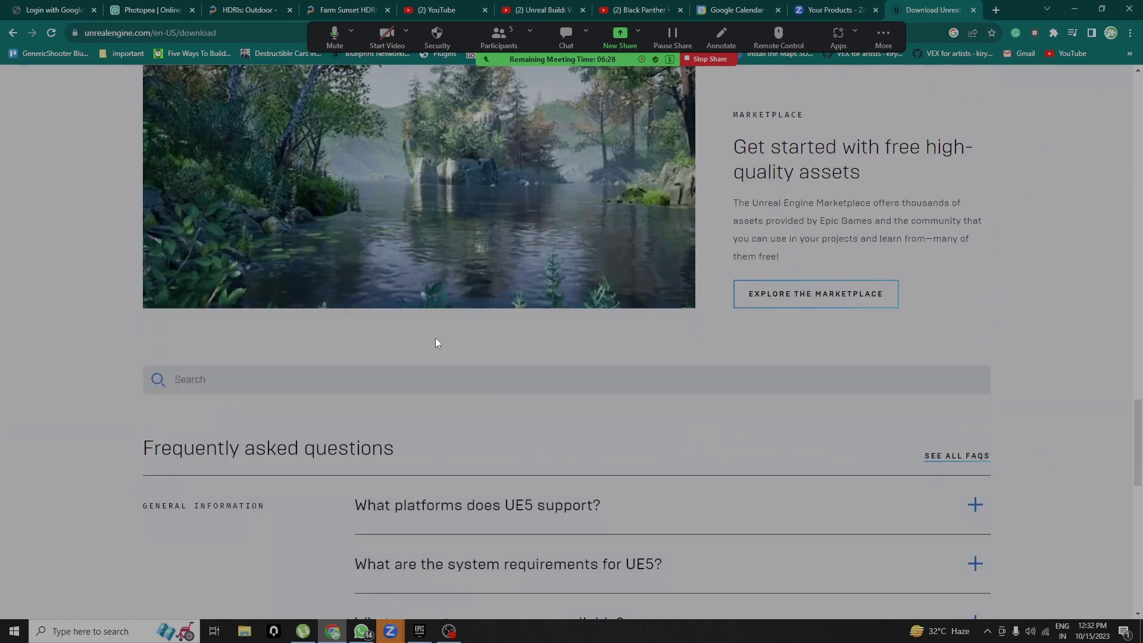
scroll(508, 384, "up", 7)
scroll(533, 406, "up", 8)
scroll(476, 369, "up", 7)
scroll(338, 295, "up", 4)
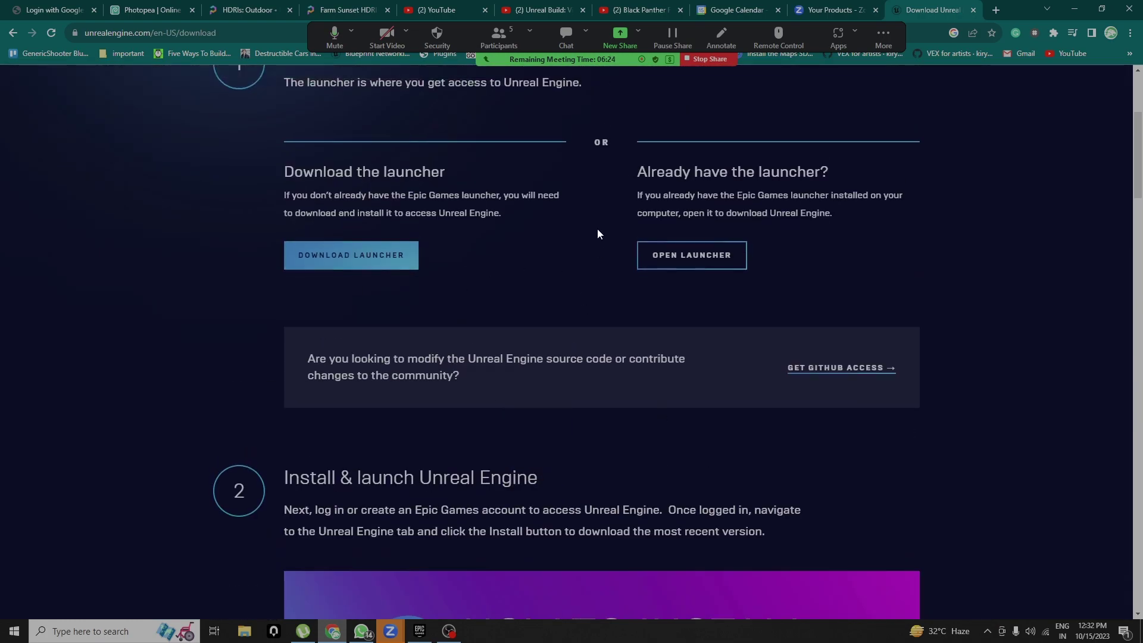
scroll(502, 362, "up", 4)
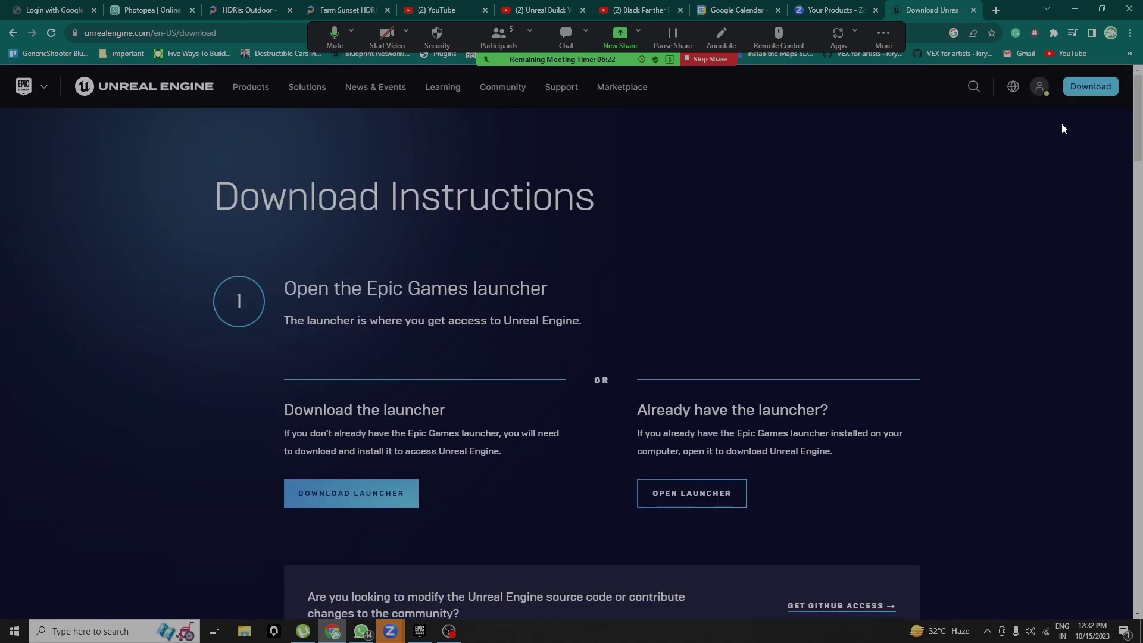
Allow the participant's local-recording request and check the website's account menu.
mouse_move(1038, 88)
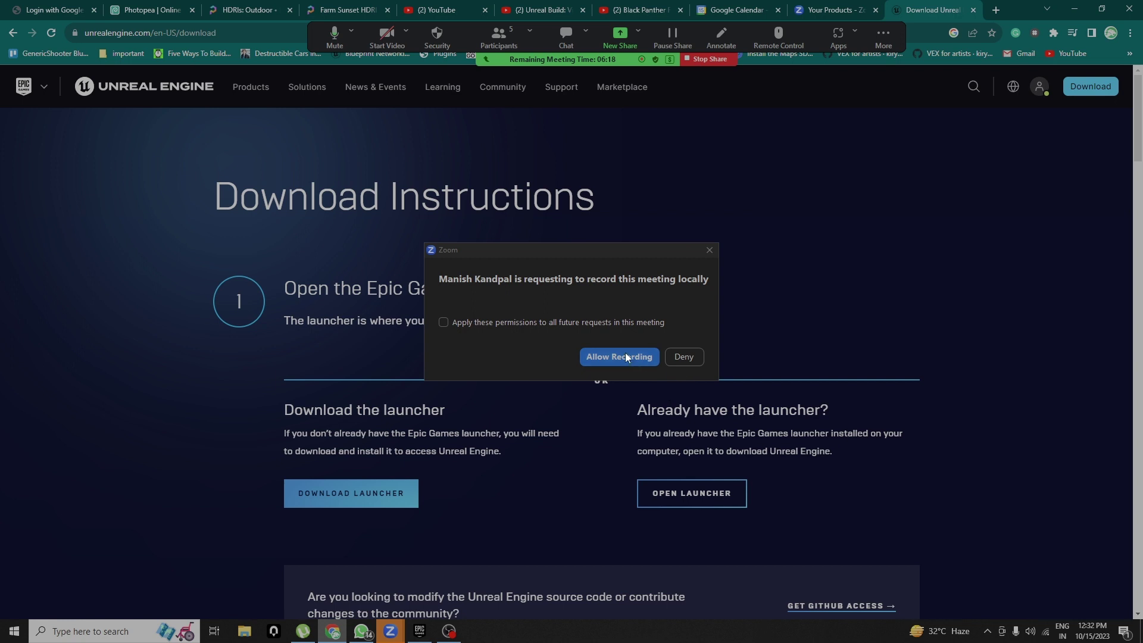
left_click(631, 359)
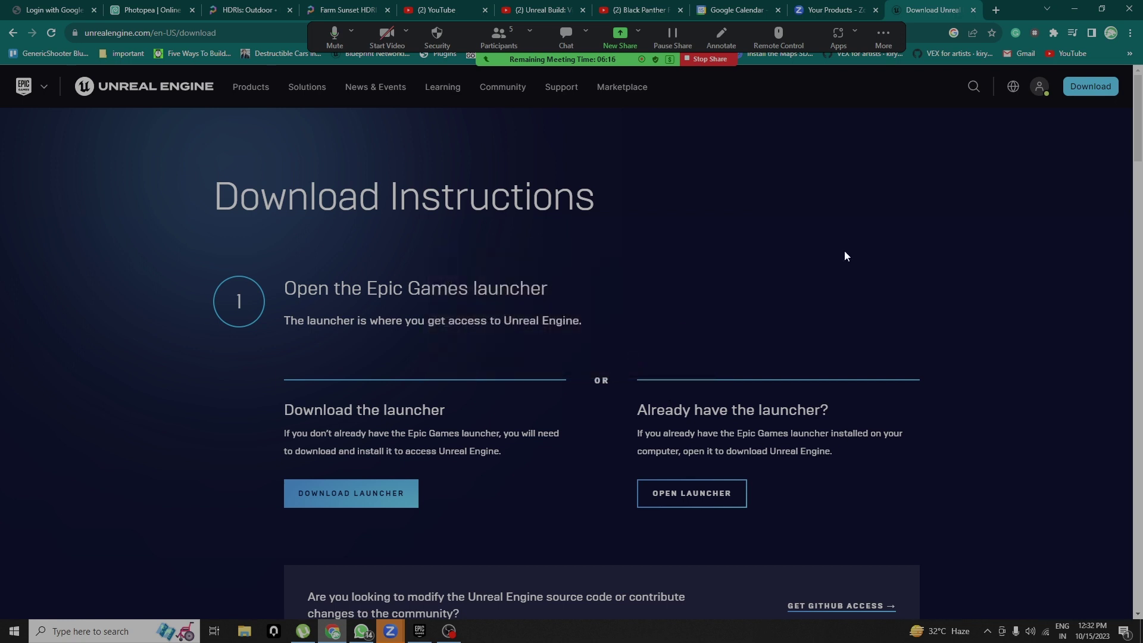
left_click(1040, 86)
left_click(1039, 89)
left_click(1039, 89)
left_click(1039, 89)
Show the Epic Games Launcher's Unreal Engine library listing engine versions 5.2.1 and 5.3.1.
left_click(417, 632)
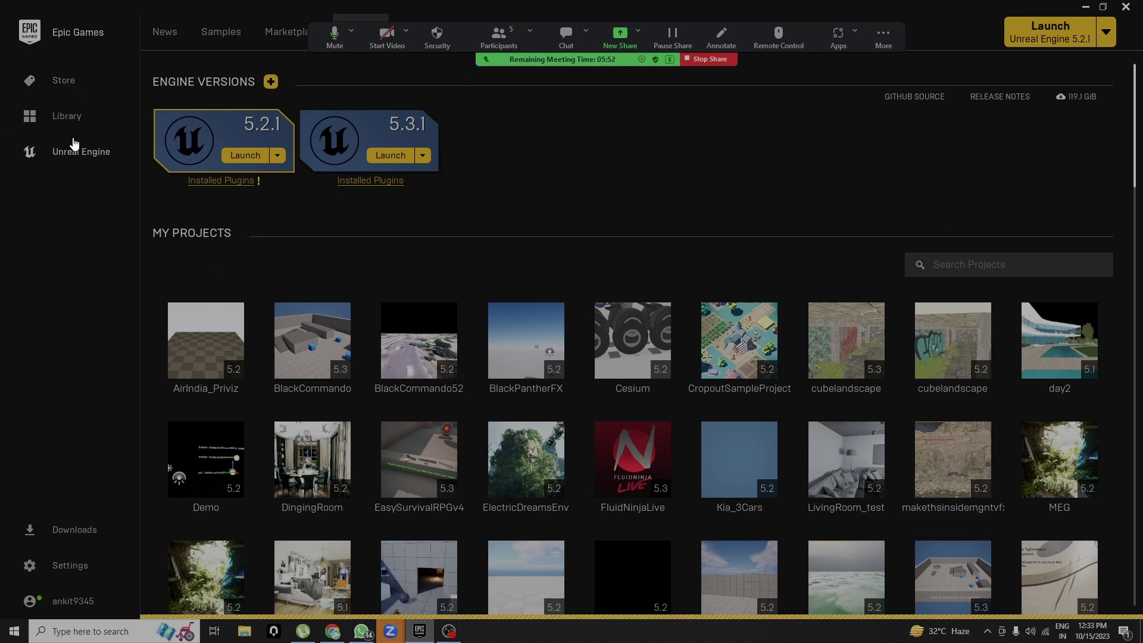
left_click(71, 117)
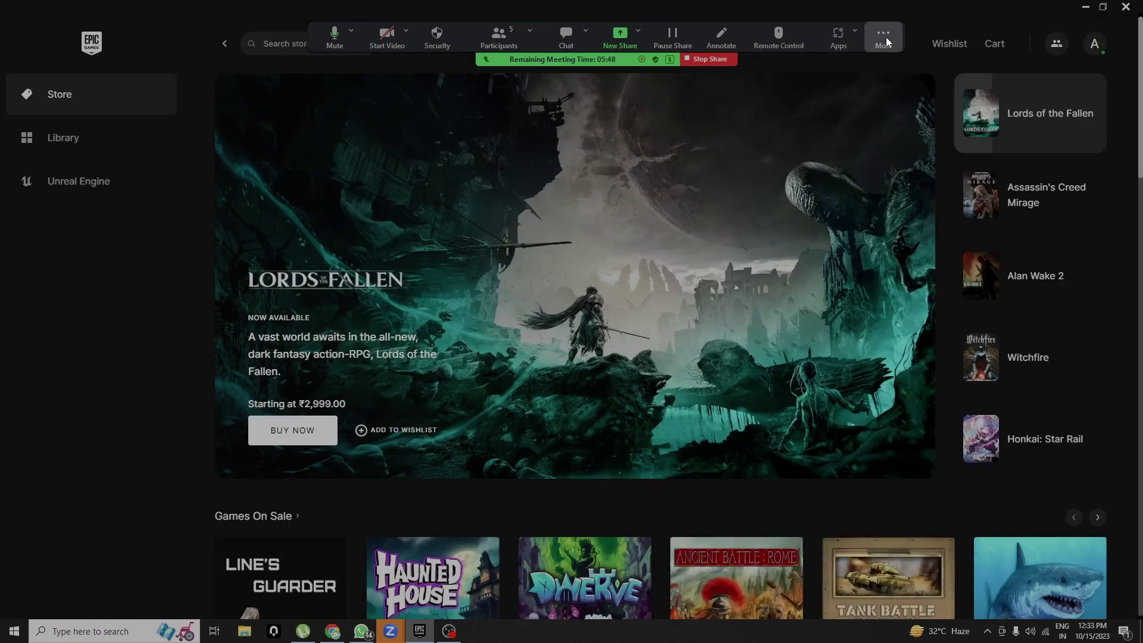
left_click_drag(560, 58, 576, 38)
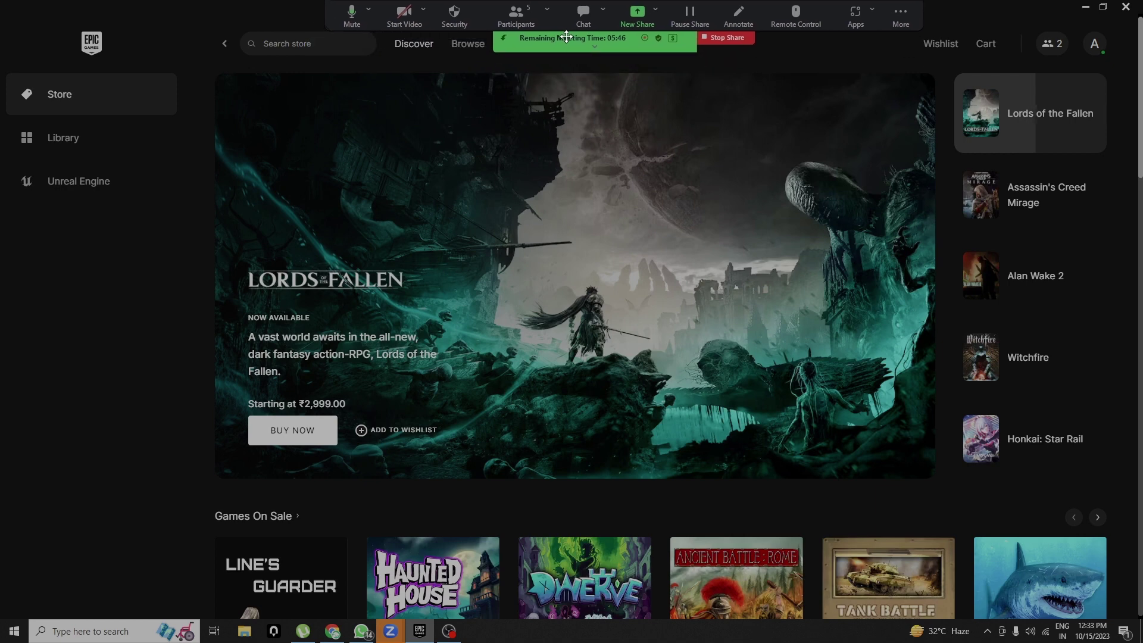
left_click(103, 149)
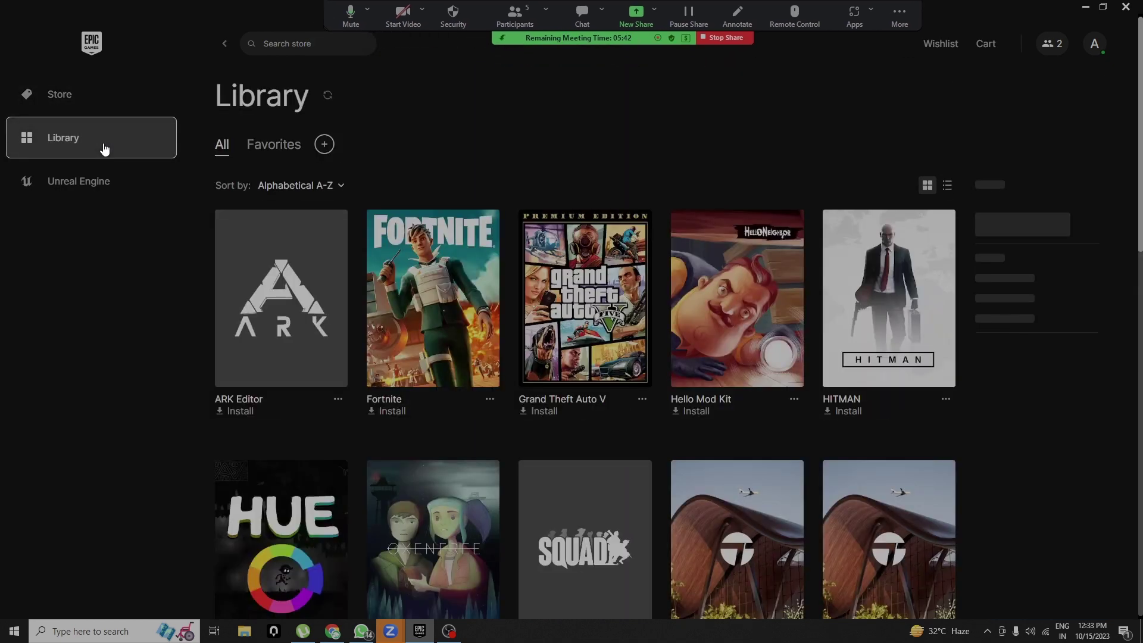
scroll(622, 338, "down", 3)
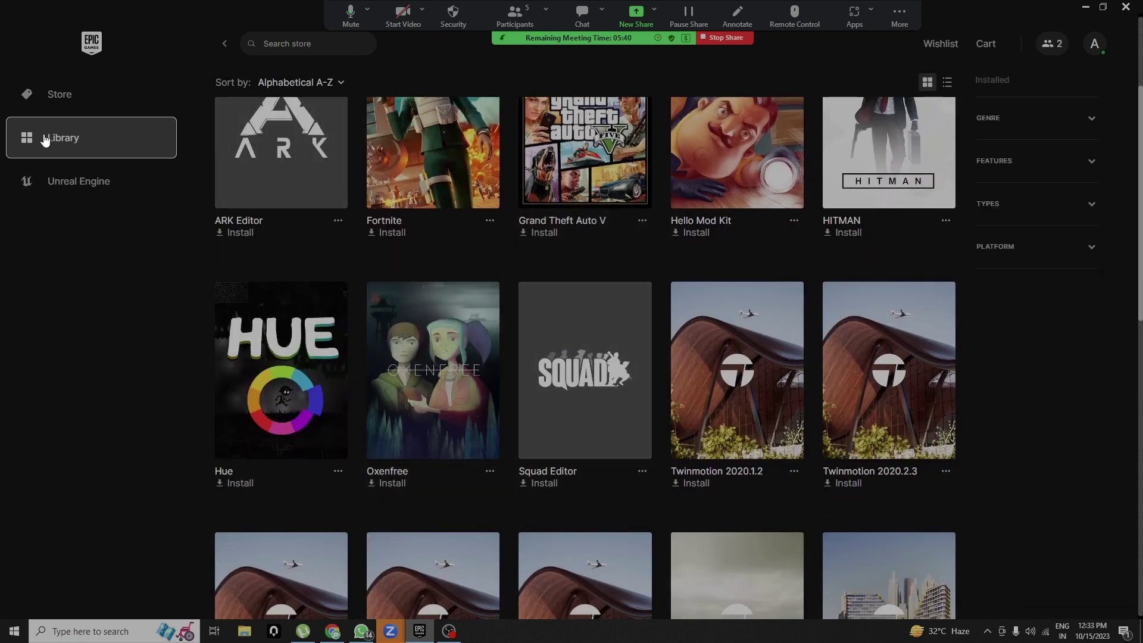
left_click(47, 185)
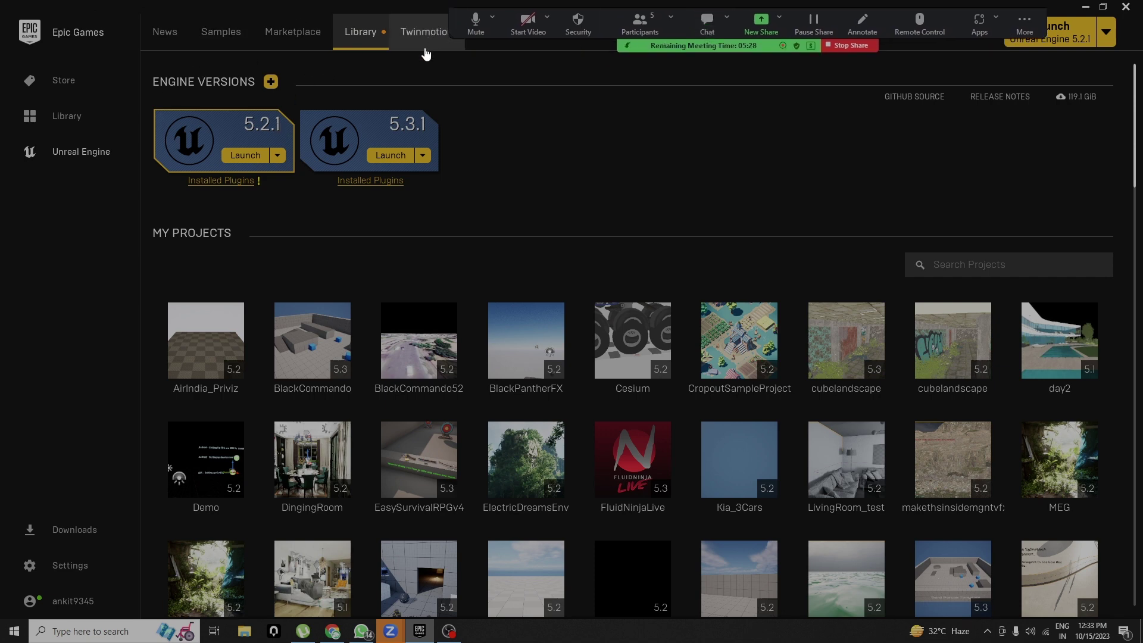
Add a new engine version slot and keep its version set to 5.1.1.
left_click_drag(699, 45, 723, 36)
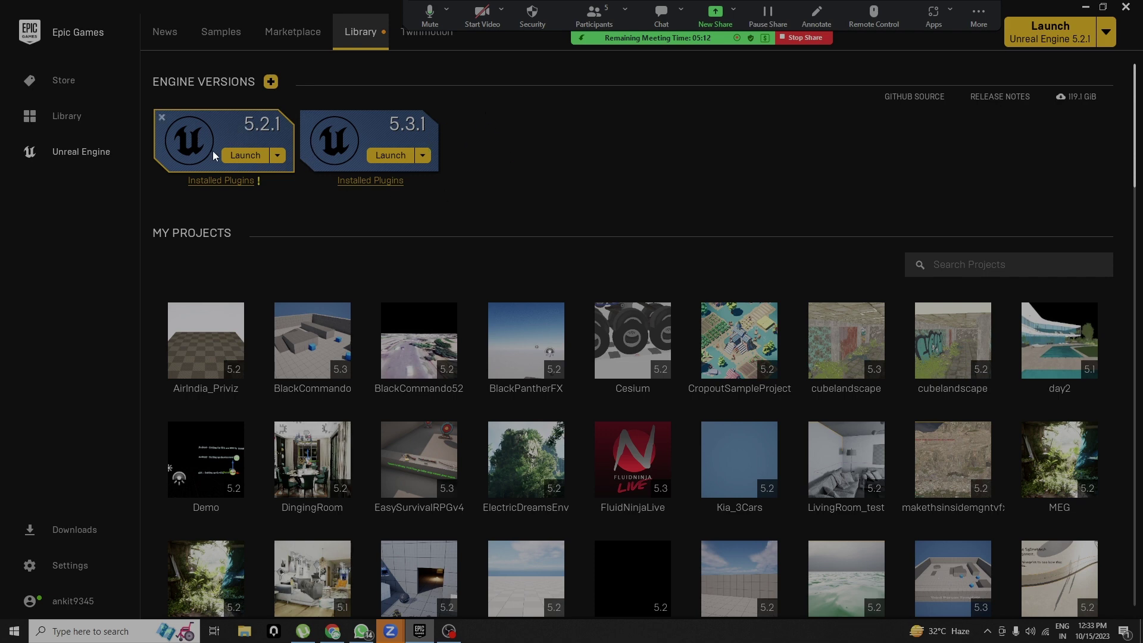
left_click(272, 83)
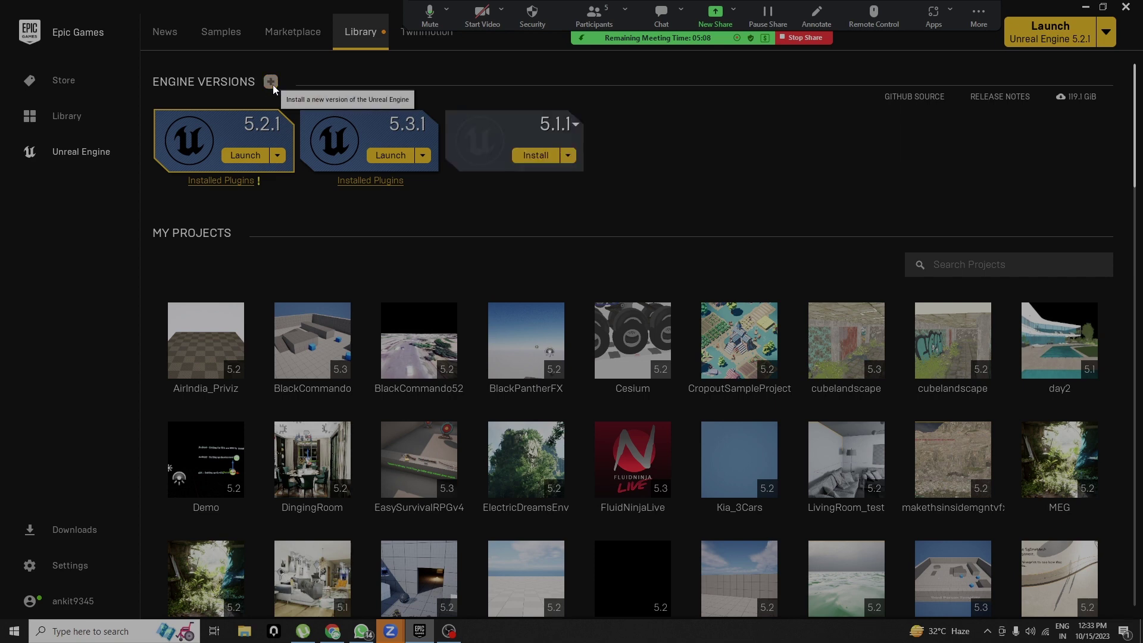
left_click(573, 125)
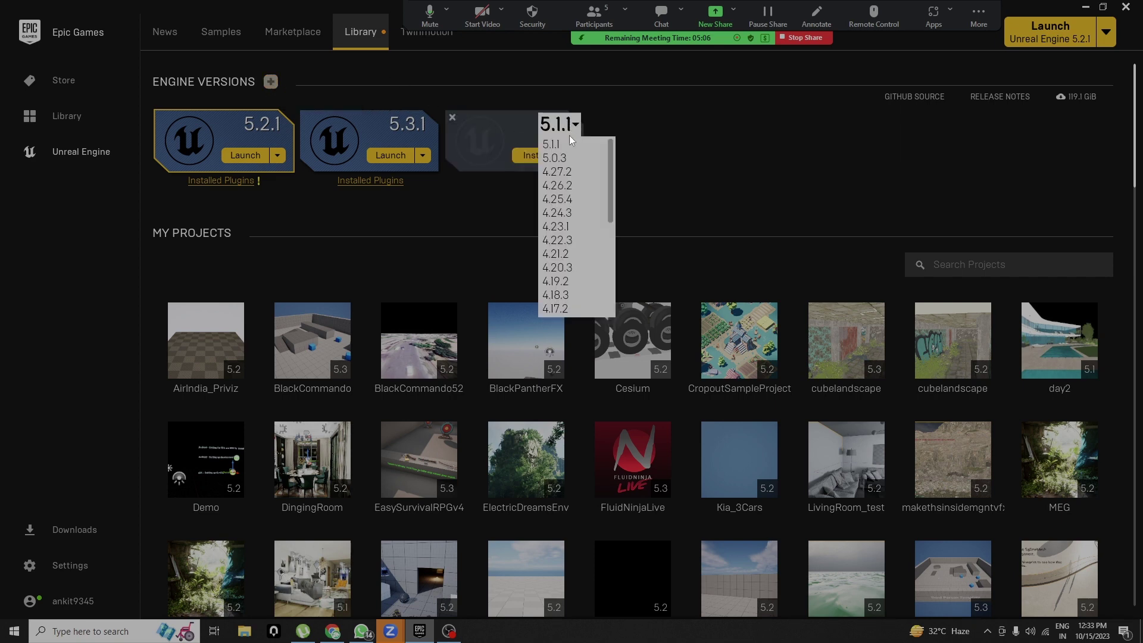
scroll(557, 232, "down", 2)
scroll(557, 268, "down", 2)
scroll(555, 297, "down", 3)
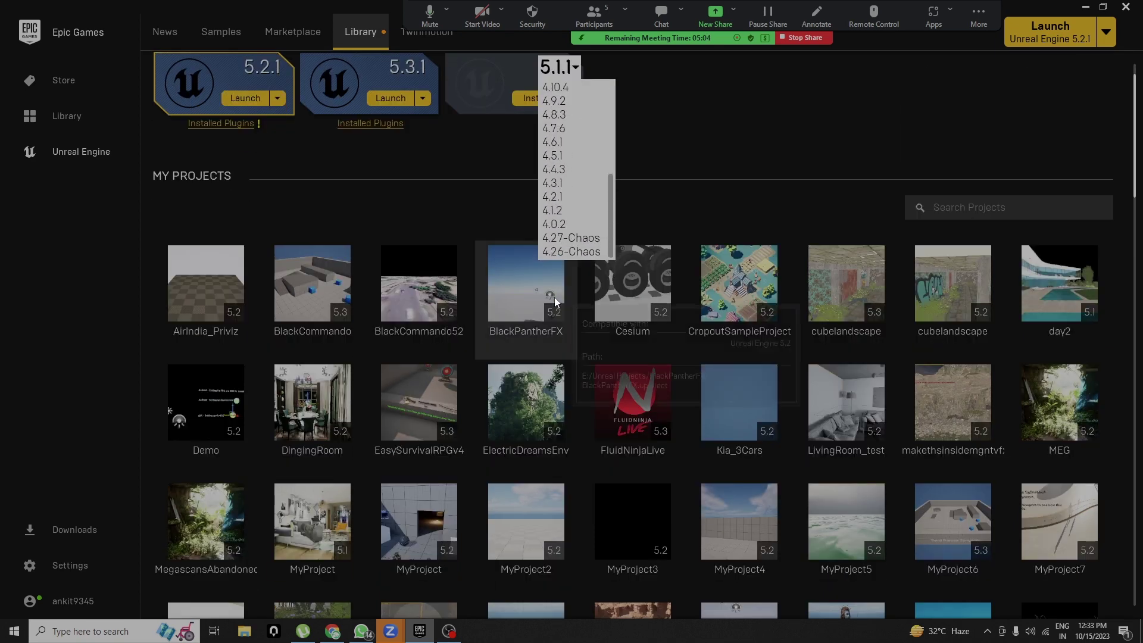
scroll(736, 184, "up", 2)
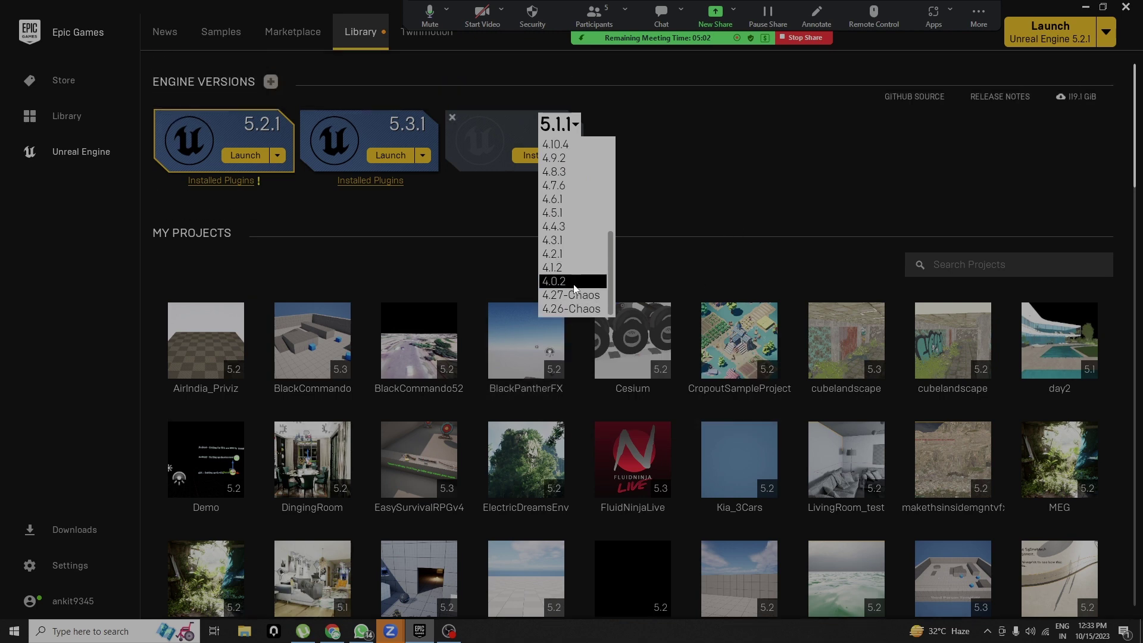
scroll(568, 294, "up", 1)
scroll(569, 294, "up", 2)
scroll(569, 274, "up", 3)
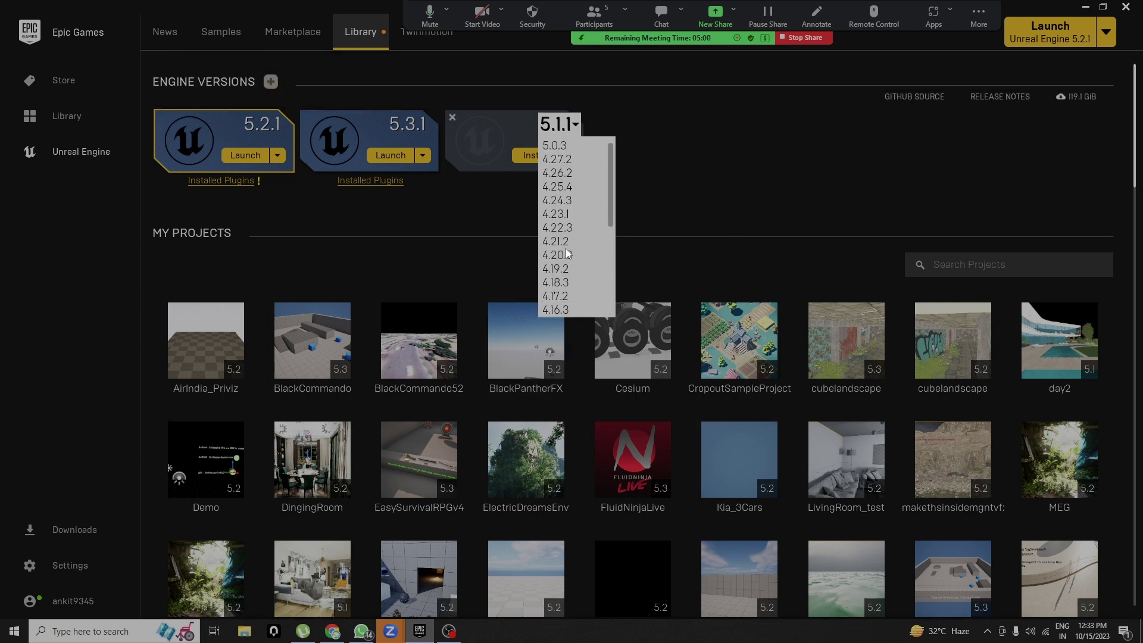
scroll(566, 254, "up", 1)
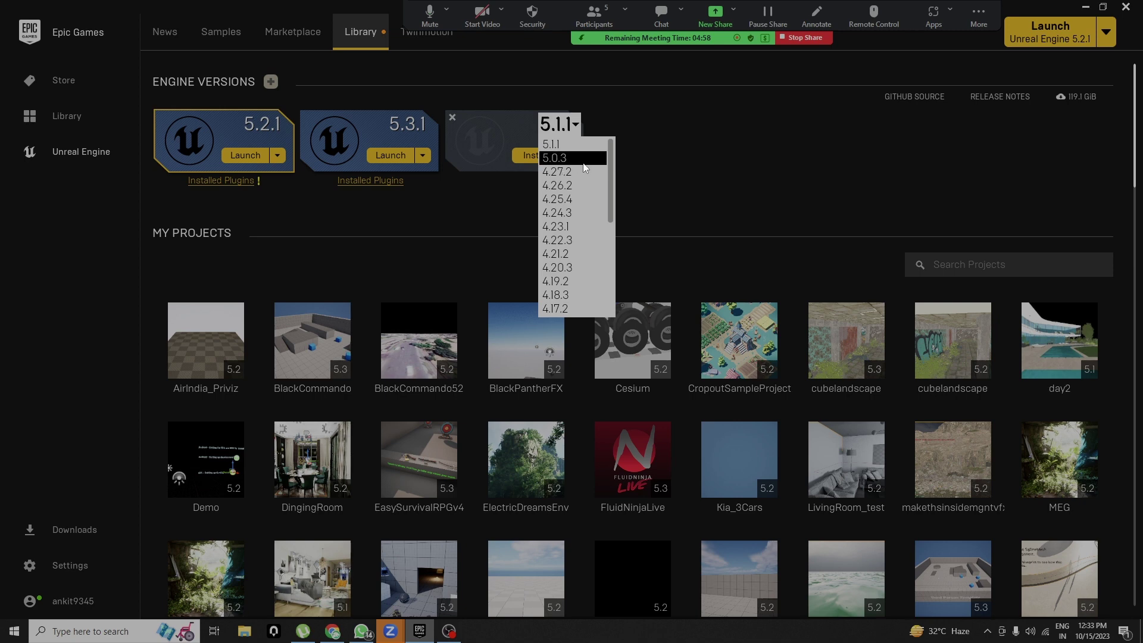
left_click(487, 224)
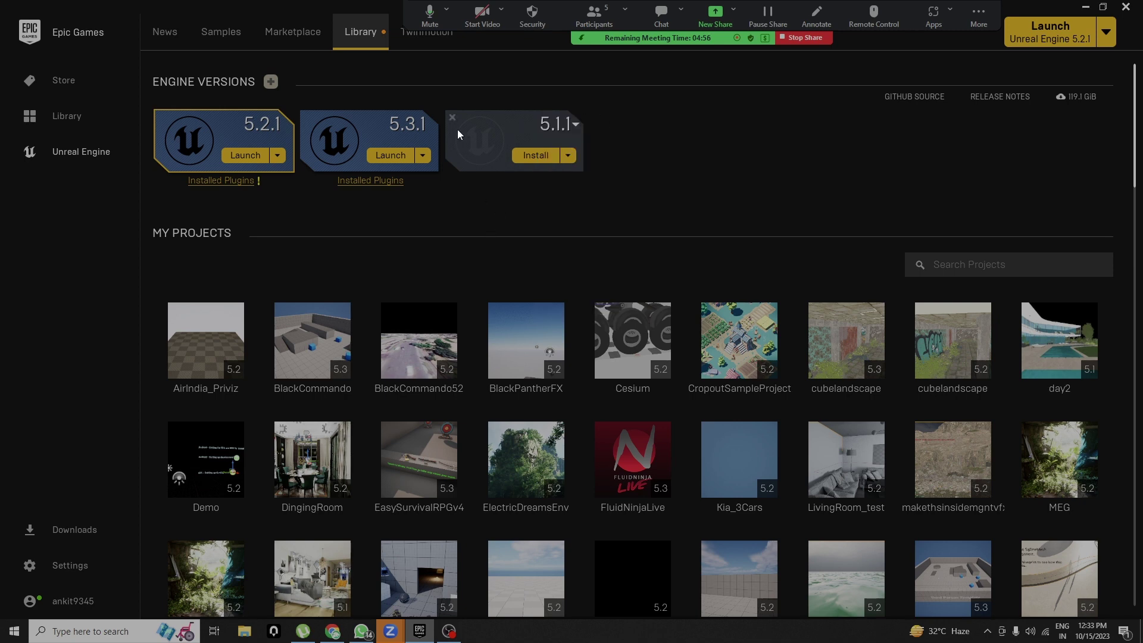
left_click(455, 119)
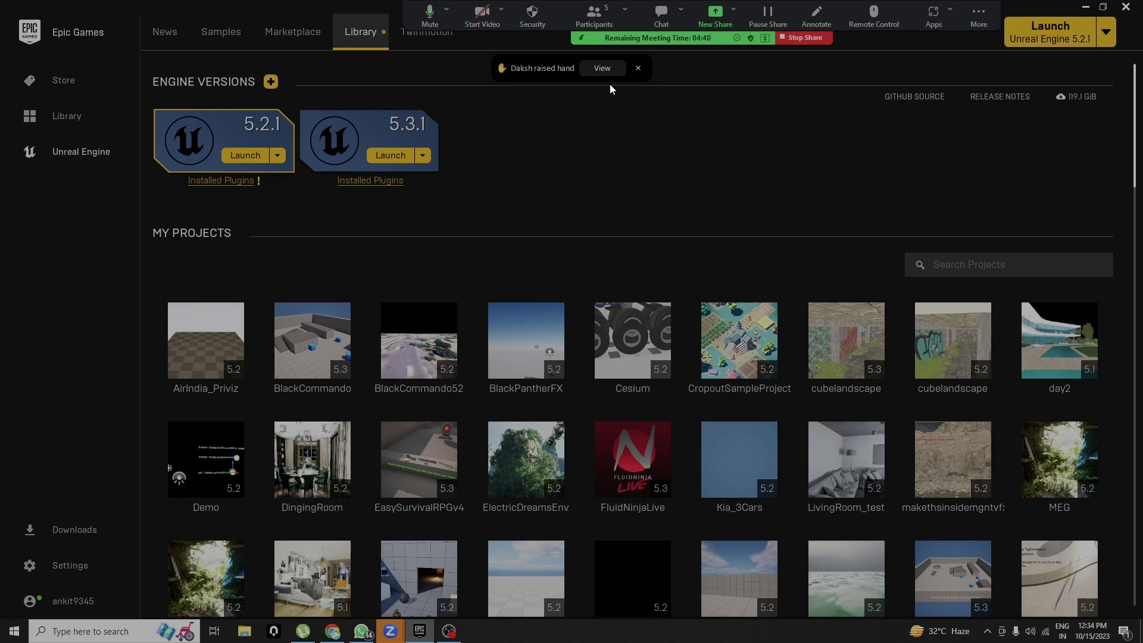
left_click(638, 69)
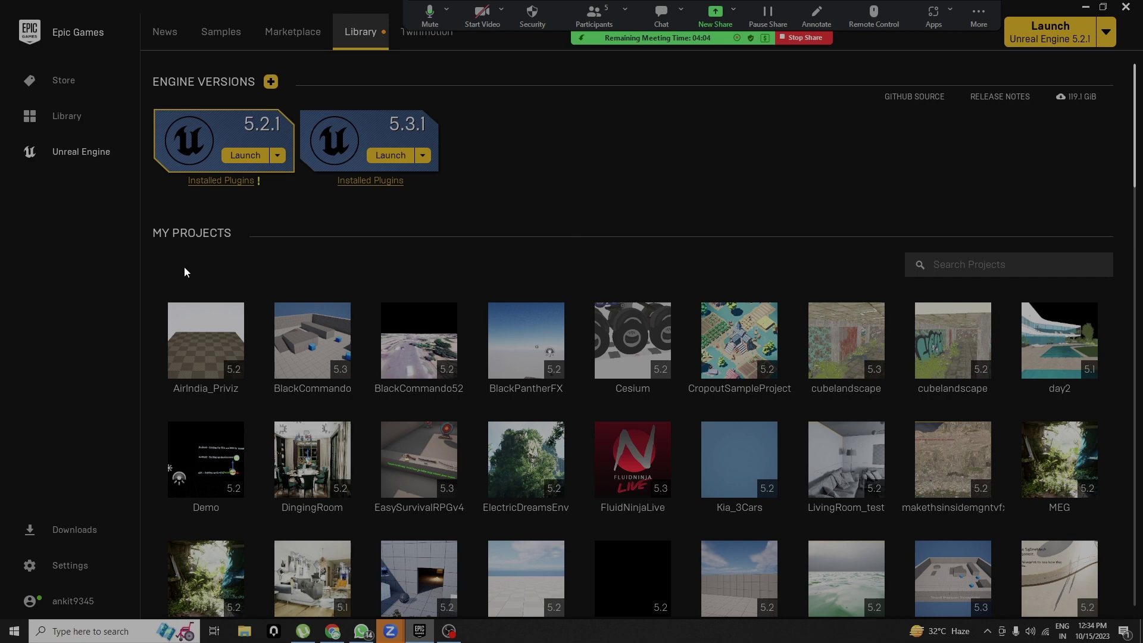
scroll(185, 268, "down", 1)
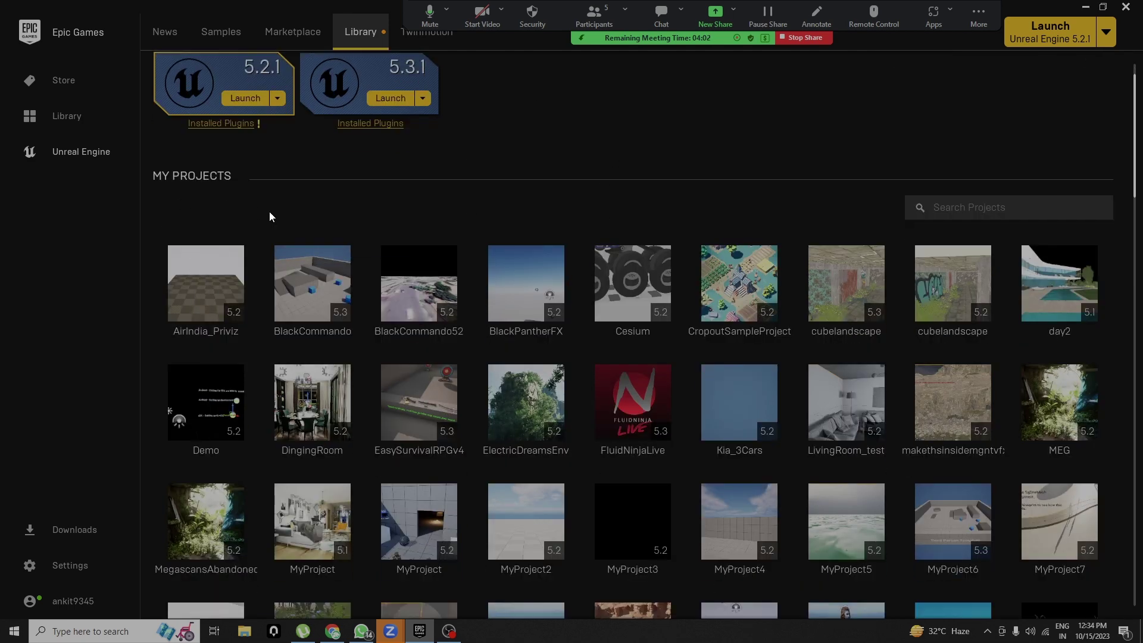
scroll(273, 301, "down", 1)
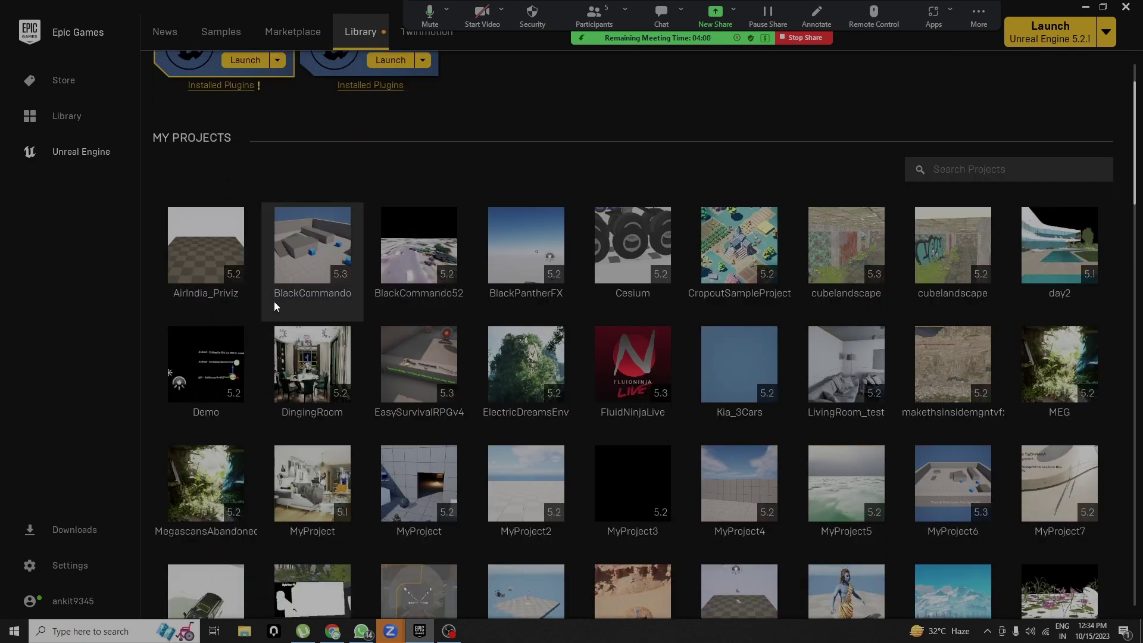
scroll(888, 291, "down", 1)
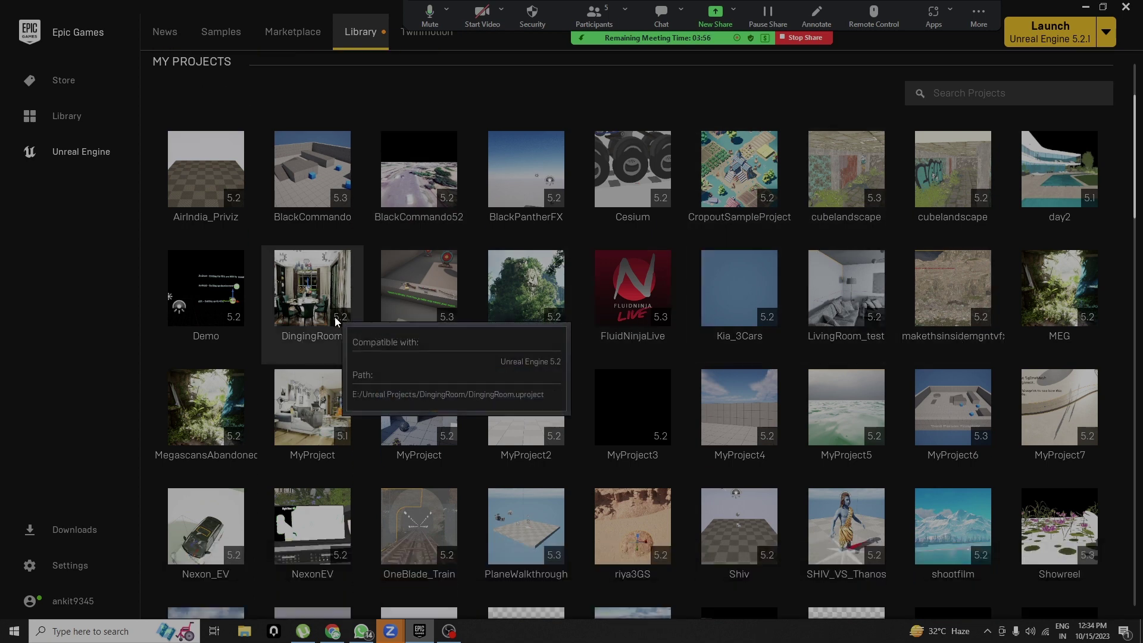
scroll(581, 234, "down", 2)
scroll(920, 335, "down", 2)
scroll(299, 333, "down", 1)
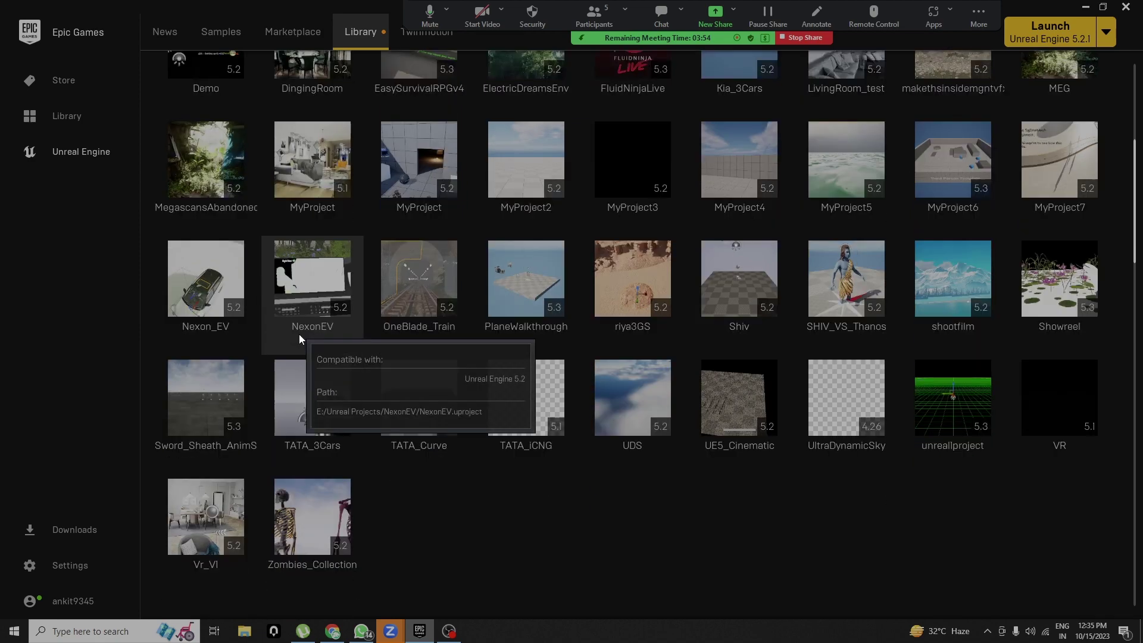
scroll(712, 309, "down", 2)
scroll(365, 334, "down", 3)
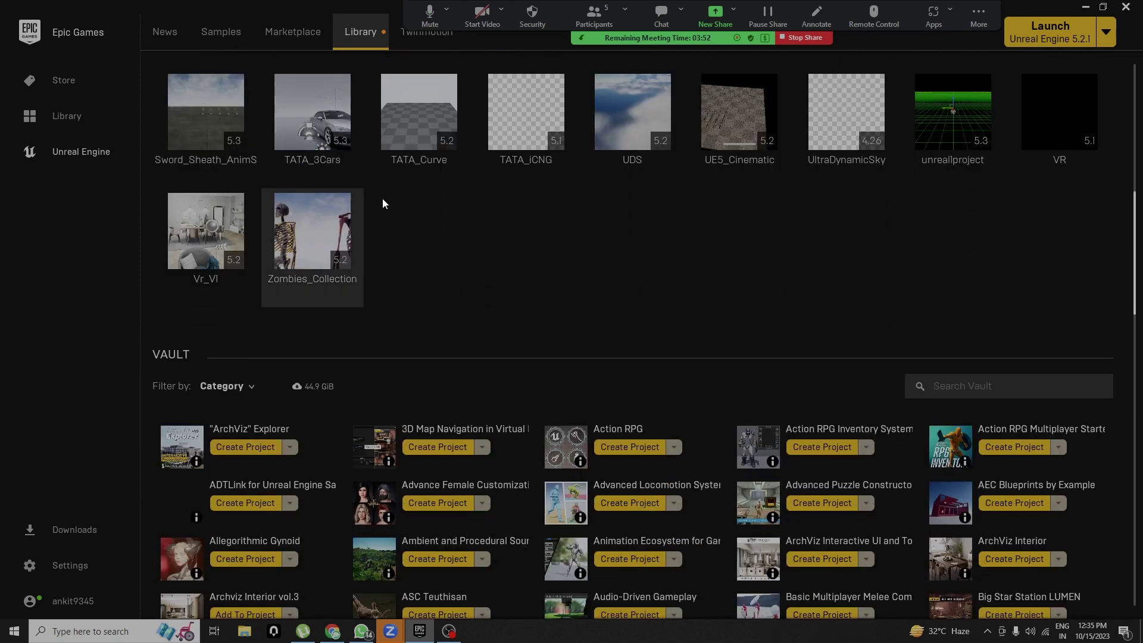
scroll(382, 203, "down", 3)
scroll(809, 173, "down", 2)
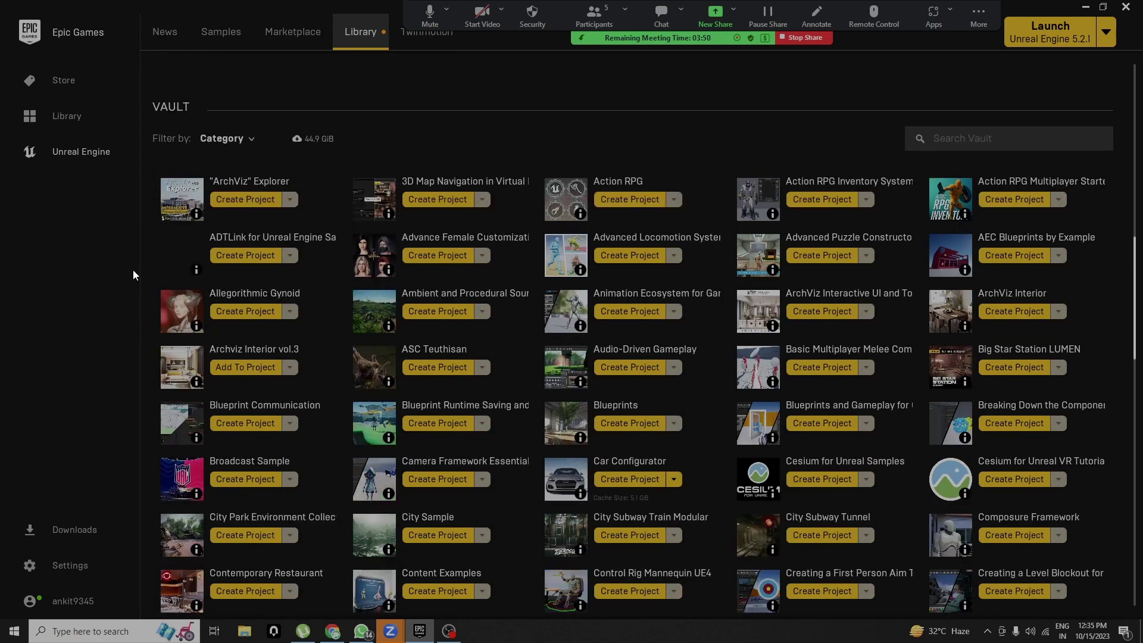
scroll(441, 401, "down", 3)
scroll(505, 354, "down", 1)
scroll(500, 395, "up", 4)
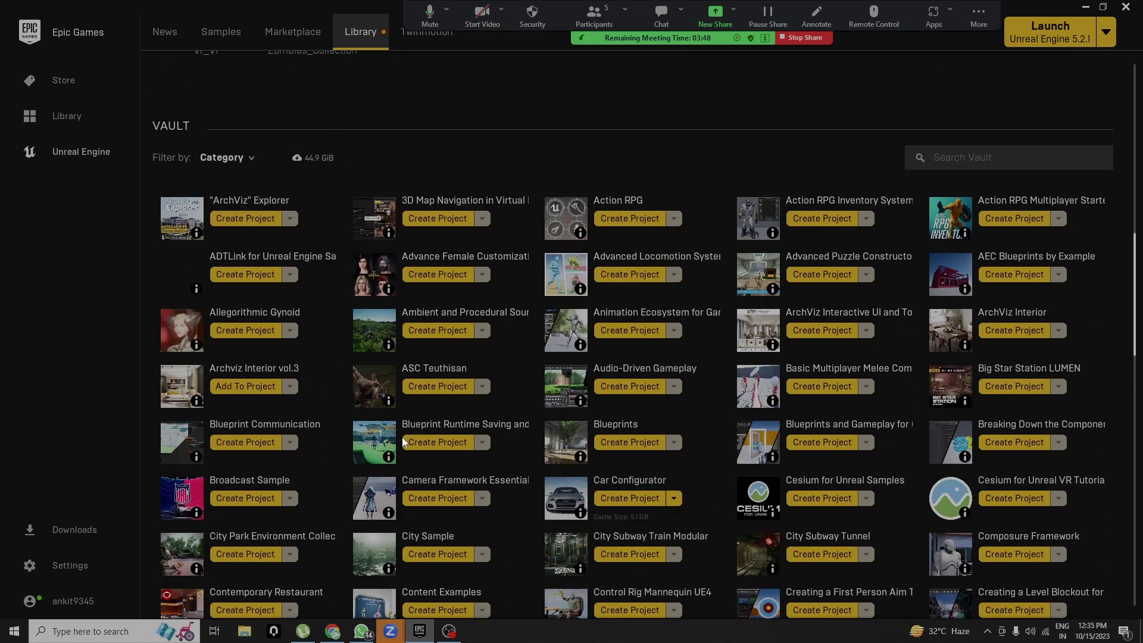
scroll(338, 276, "up", 1)
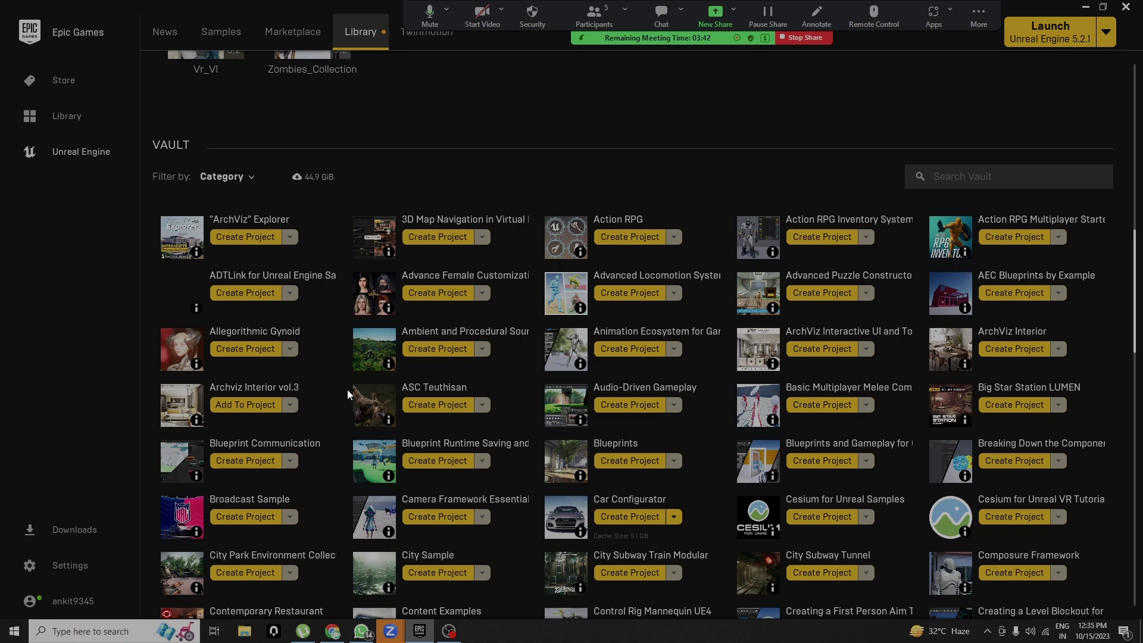
Open the Marketplace's Free products listing.
scroll(912, 377, "down", 4)
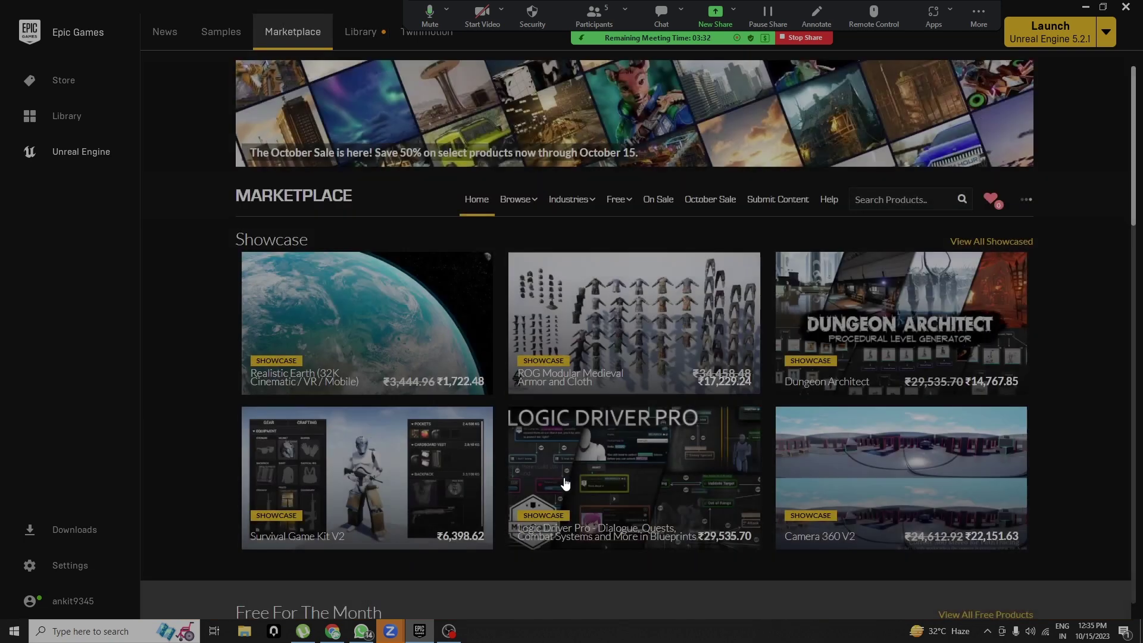
scroll(575, 365, "down", 2)
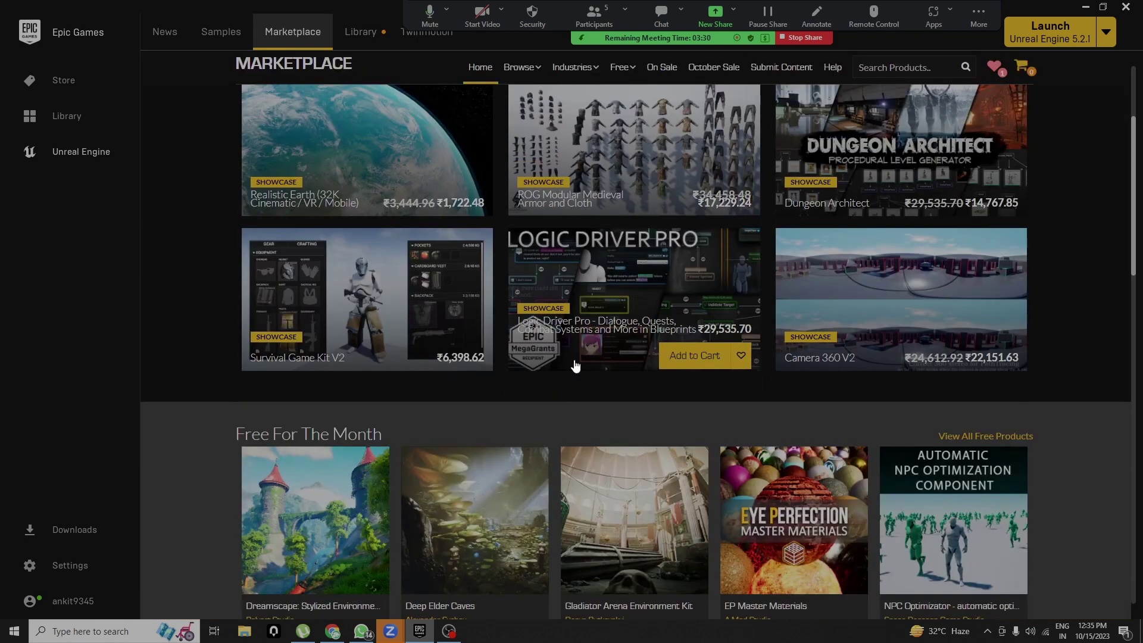
scroll(654, 387, "up", 2)
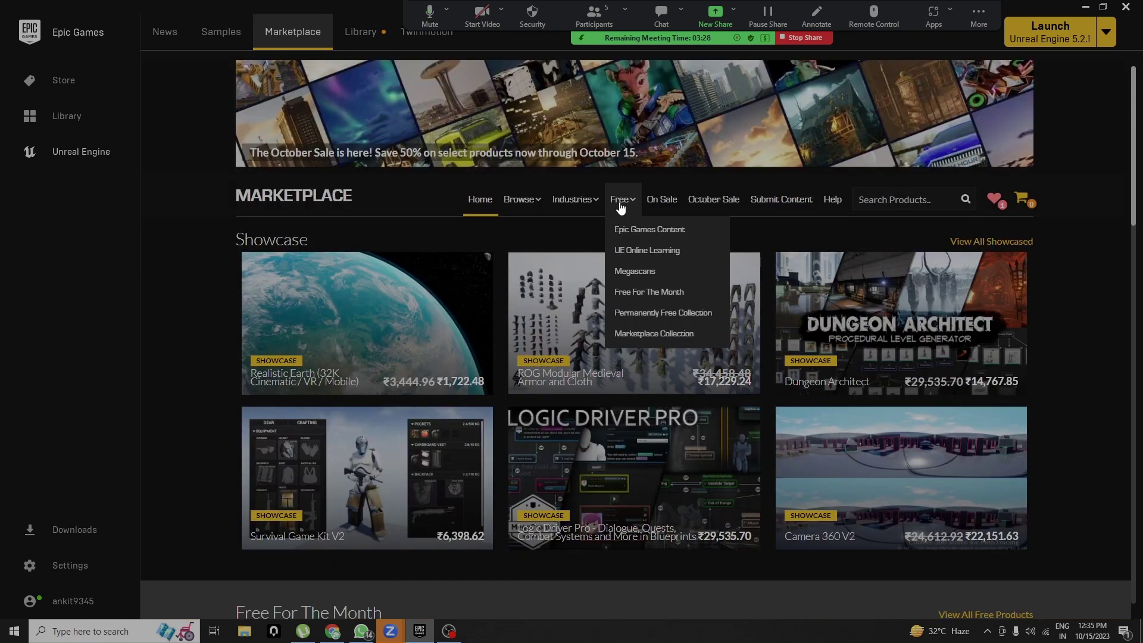
left_click(620, 205)
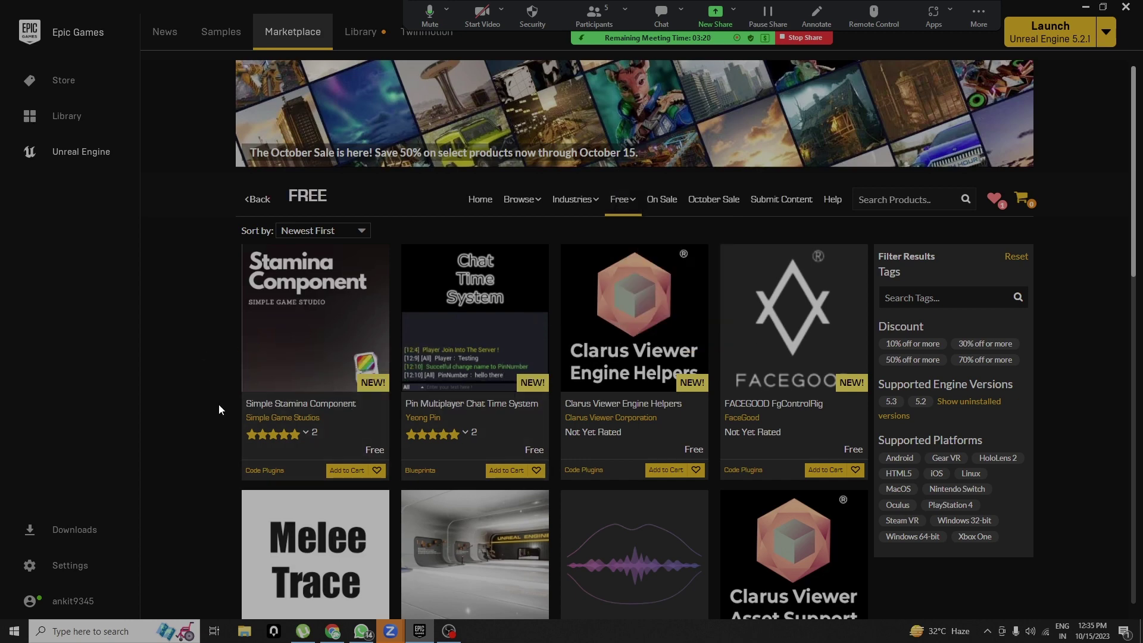
Browse the free products, sorted Newest First, including plugins like Melee Trace.
scroll(220, 408, "down", 2)
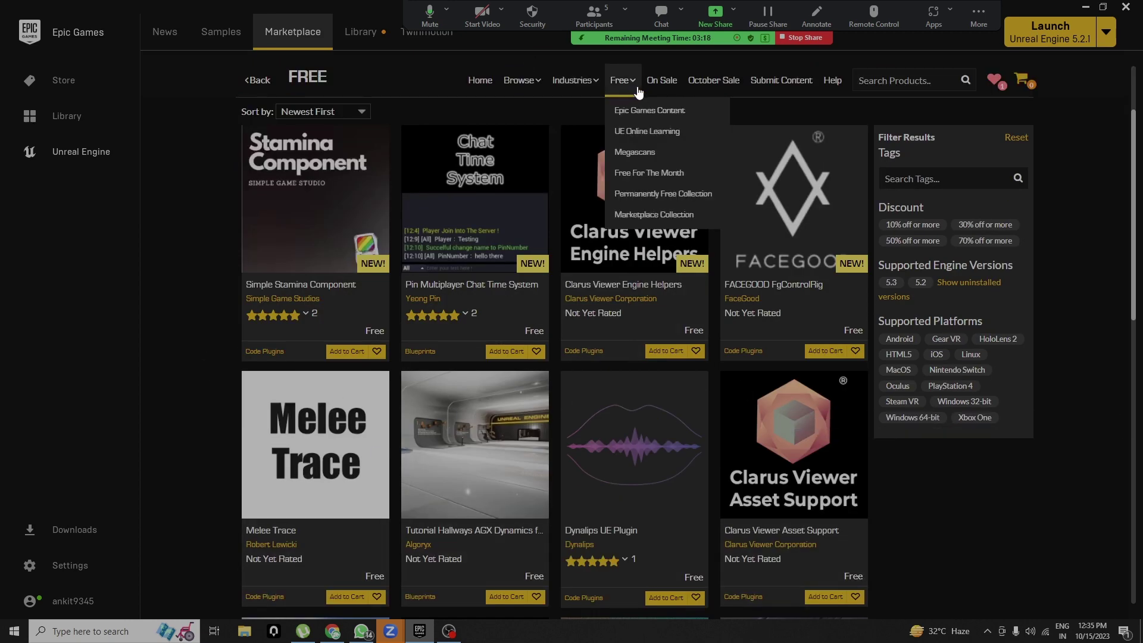
mouse_move(402, 353)
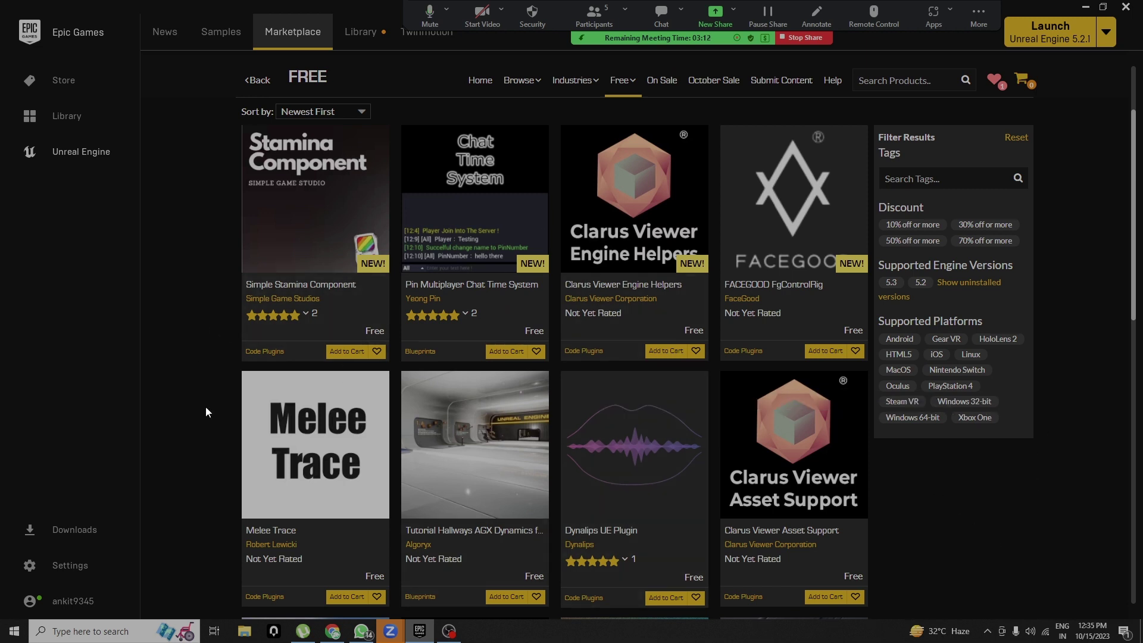
scroll(824, 509, "down", 5)
scroll(905, 516, "down", 4)
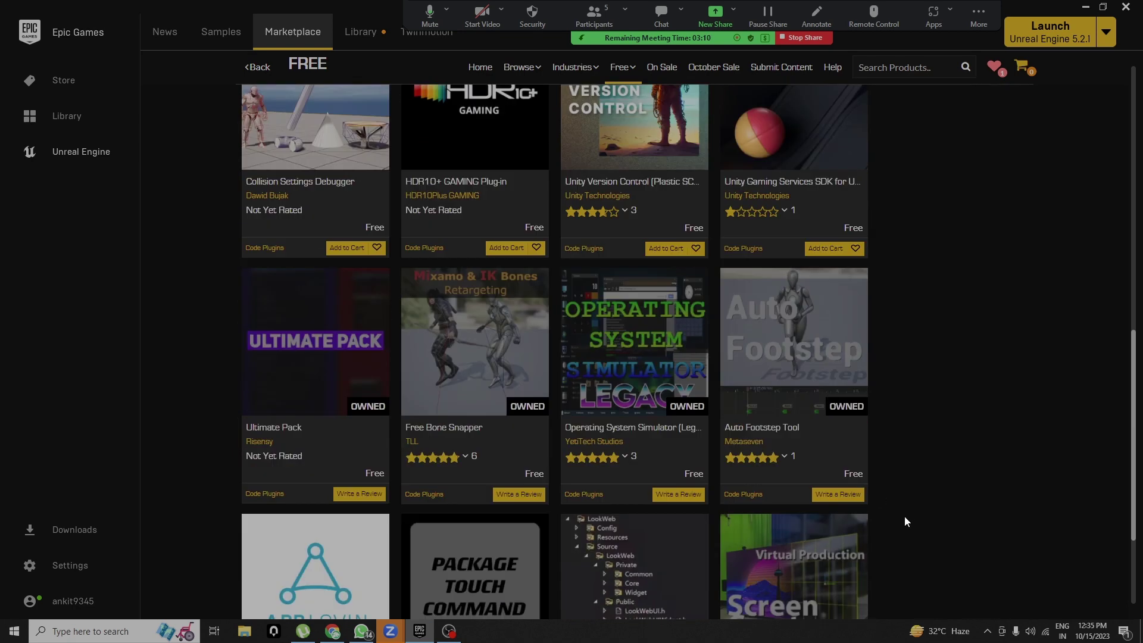
scroll(904, 498, "up", 4)
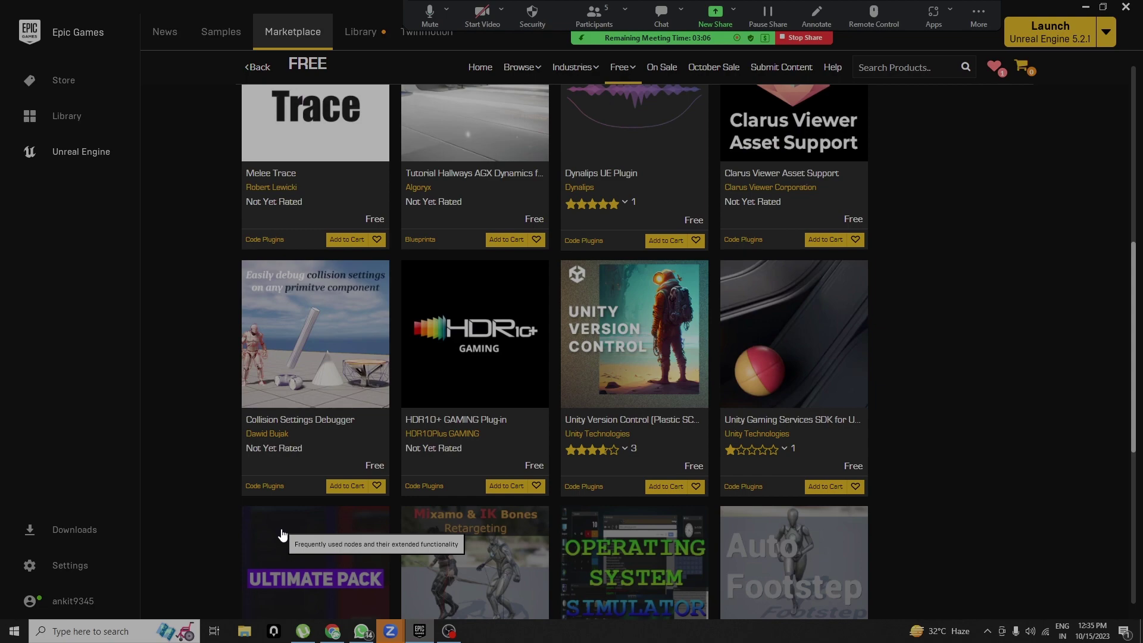
scroll(406, 444, "up", 4)
scroll(562, 450, "up", 1)
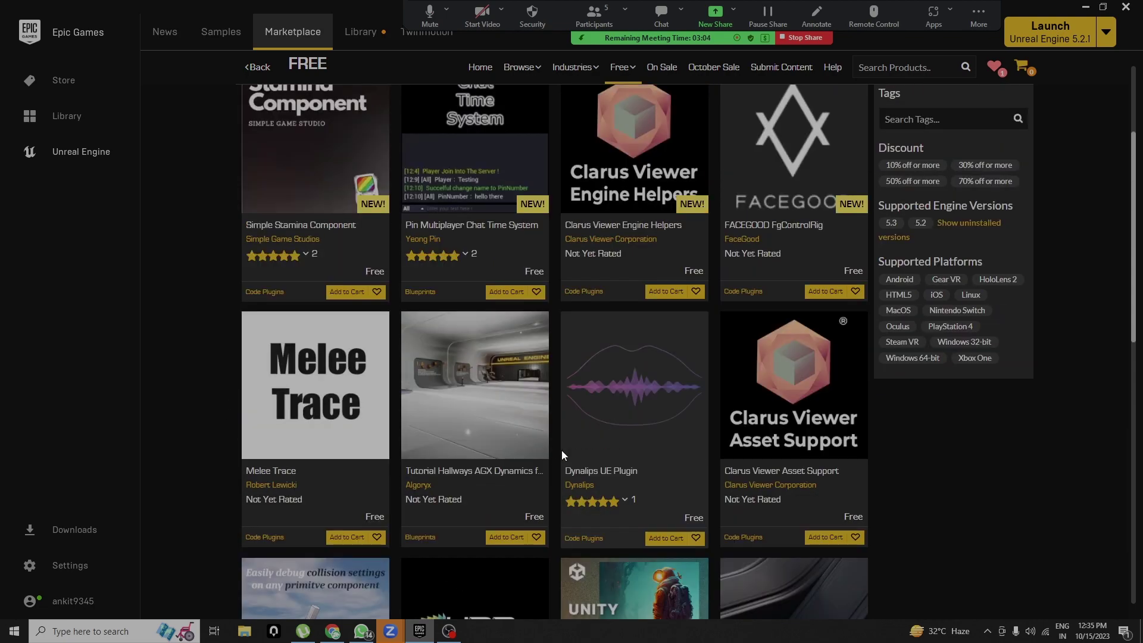
scroll(571, 259, "up", 3)
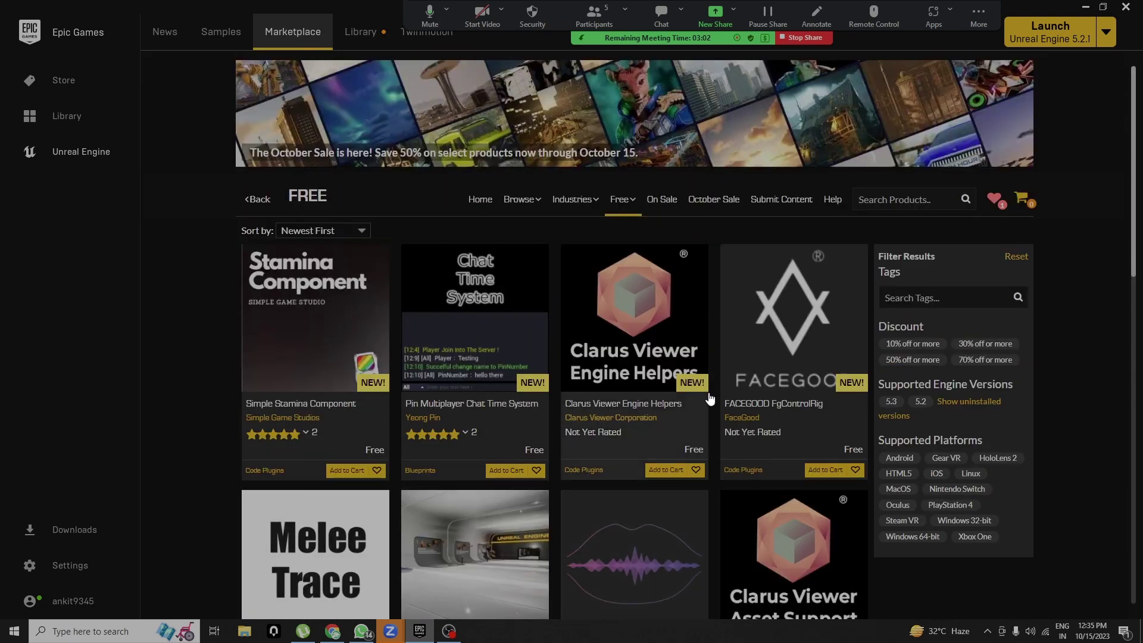
mouse_move(514, 443)
scroll(514, 443, "down", 4)
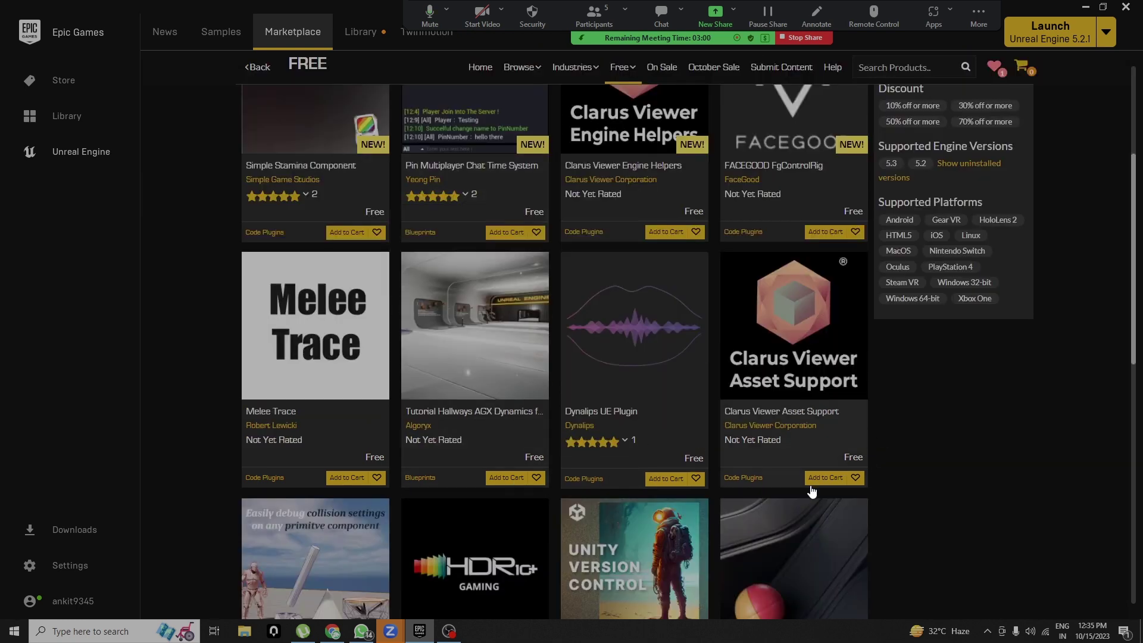
Add Clarus Viewer, Dynalips UE Plugin, Melee Trace, HDR10+ GAMING and Collision Settings Debugger to the cart.
left_click(665, 478)
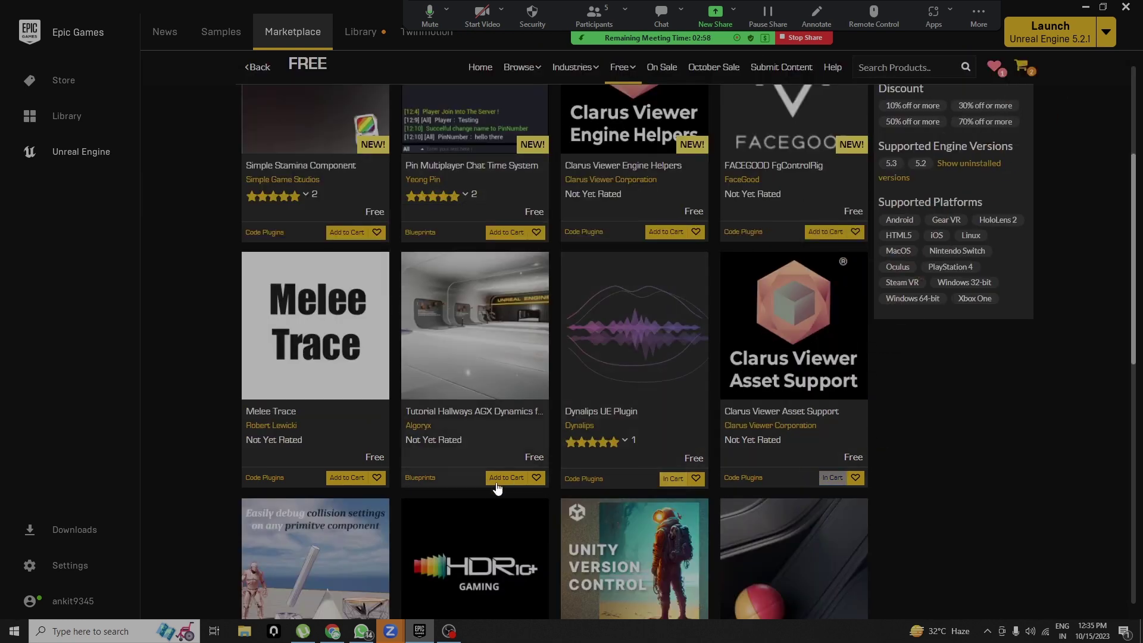
left_click(506, 477)
left_click(337, 478)
scroll(338, 482, "down", 3)
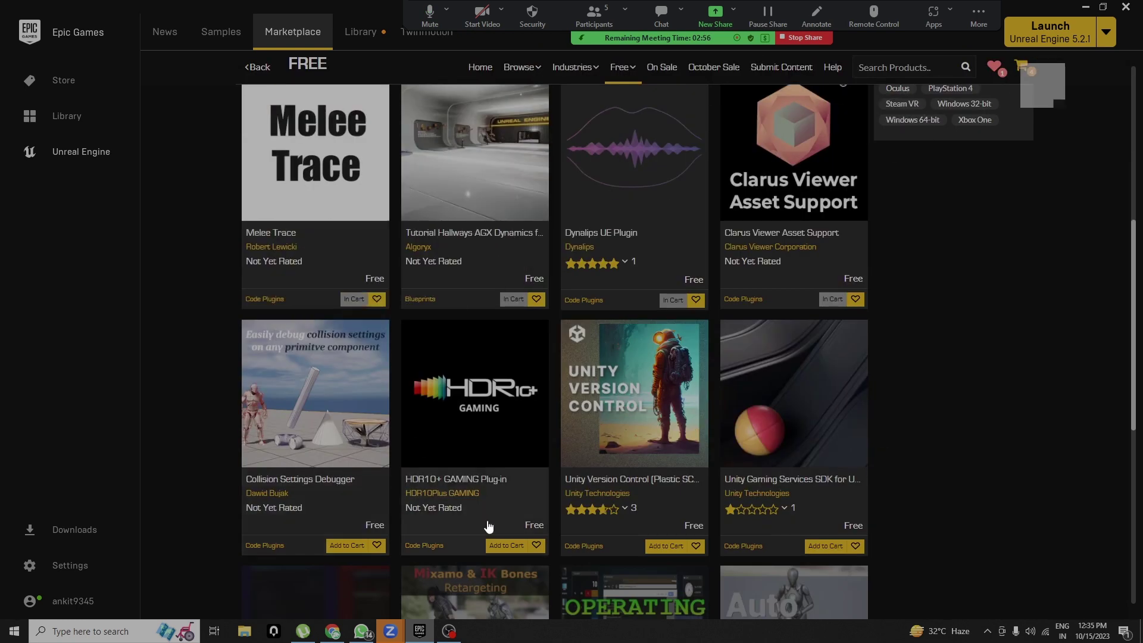
left_click(506, 545)
left_click(348, 544)
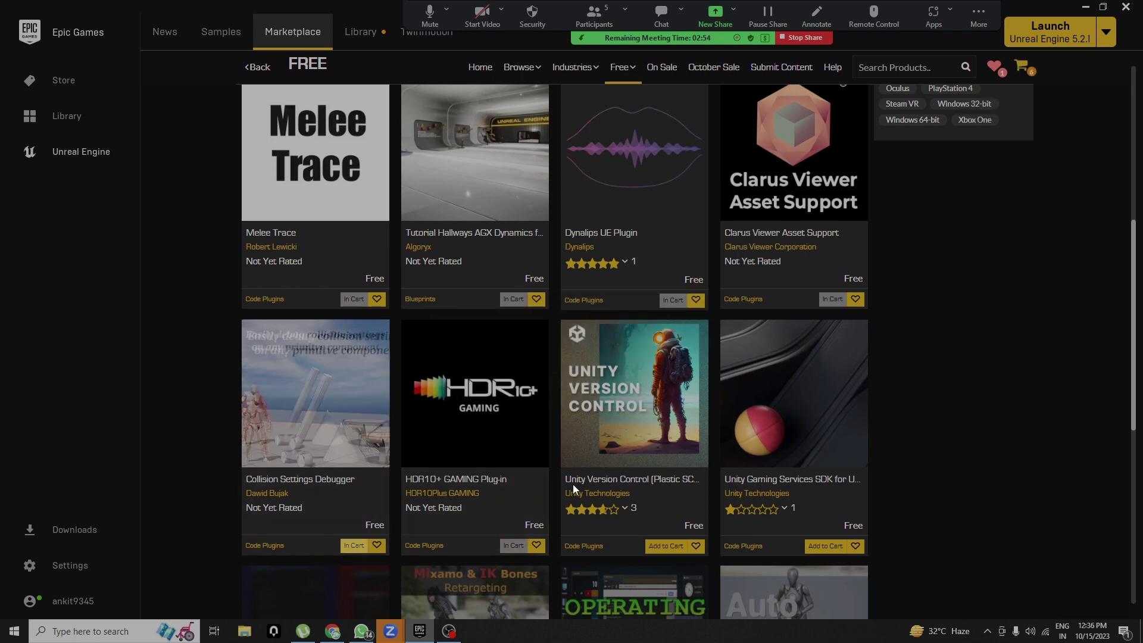
scroll(941, 502, "down", 4)
scroll(926, 495, "down", 3)
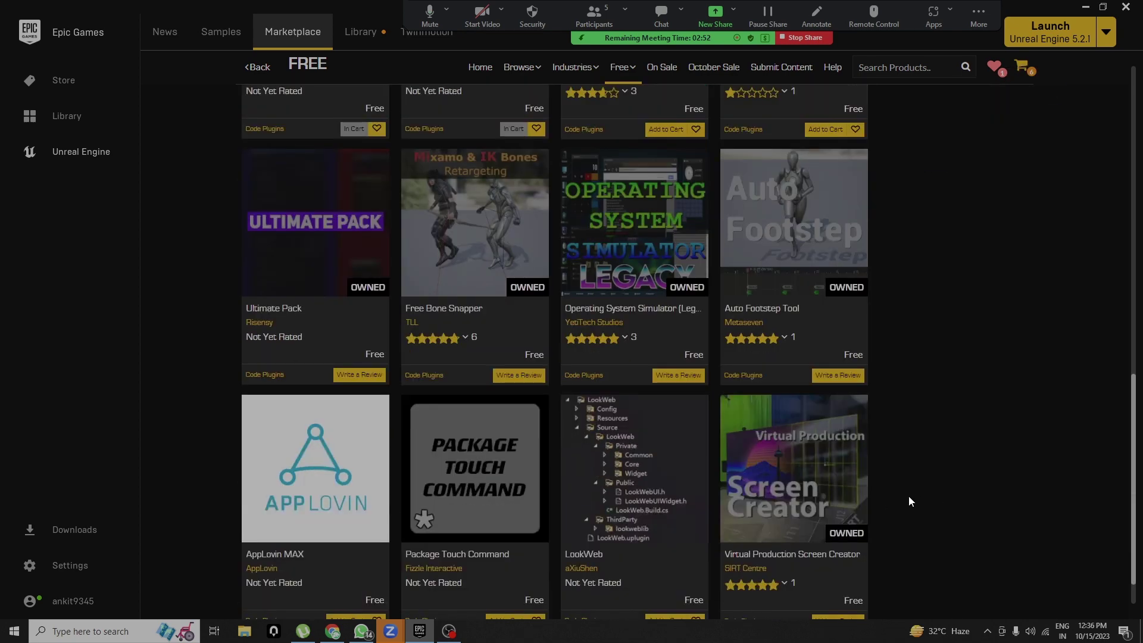
scroll(658, 323, "down", 2)
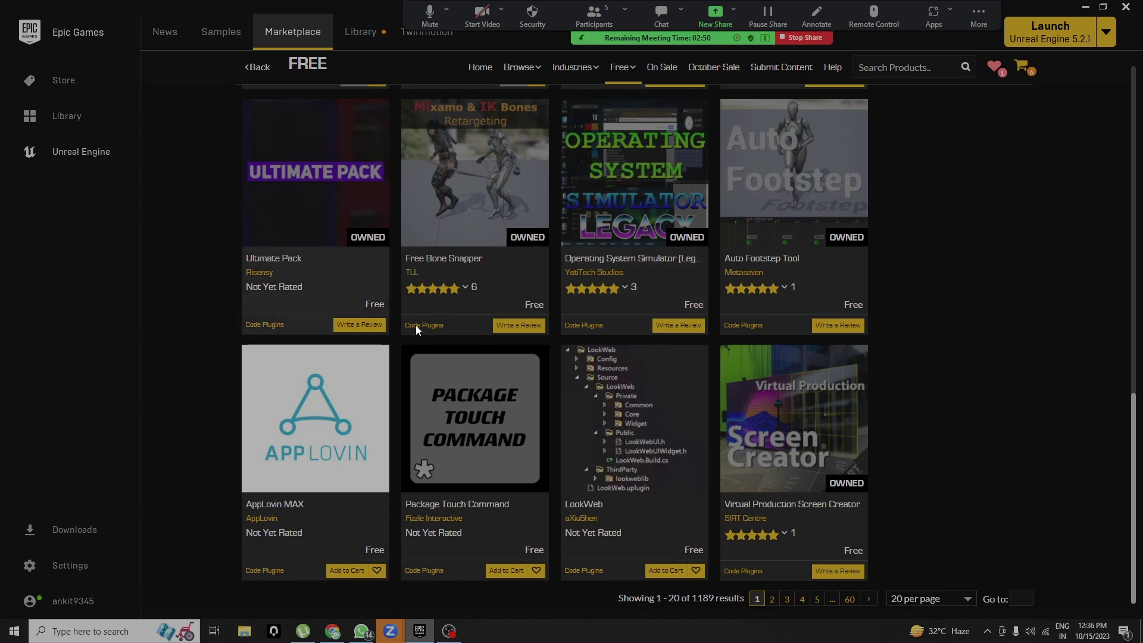
Add AppLovin MAX, Package Touch Command and LookWeb to the cart, dismissing the review form.
left_click(363, 566)
left_click(506, 570)
left_click(667, 570)
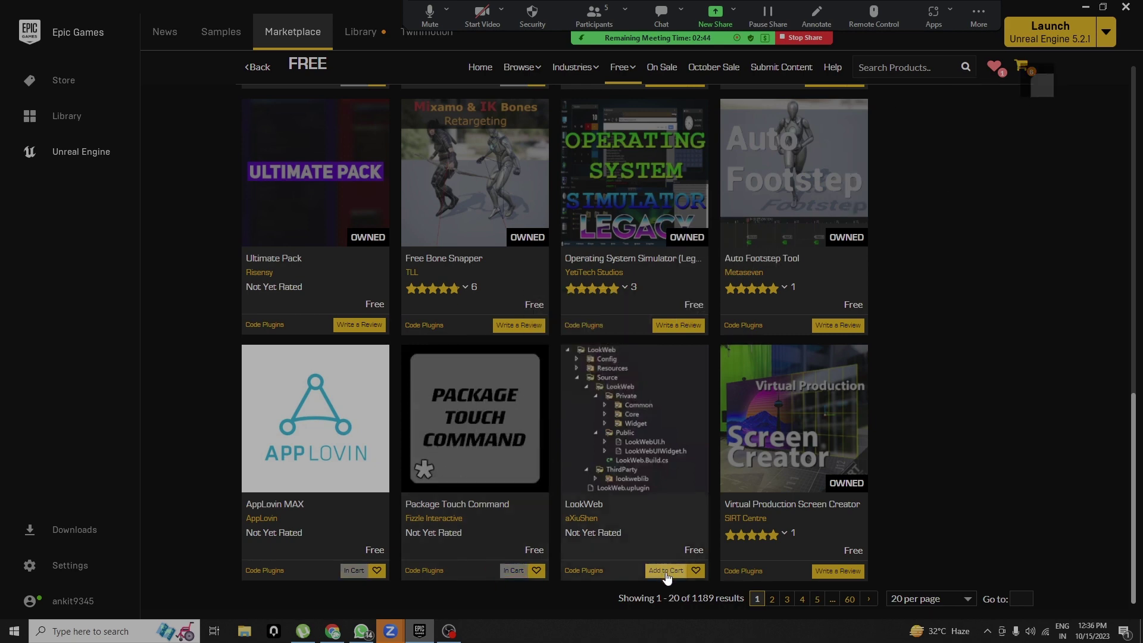
left_click(830, 571)
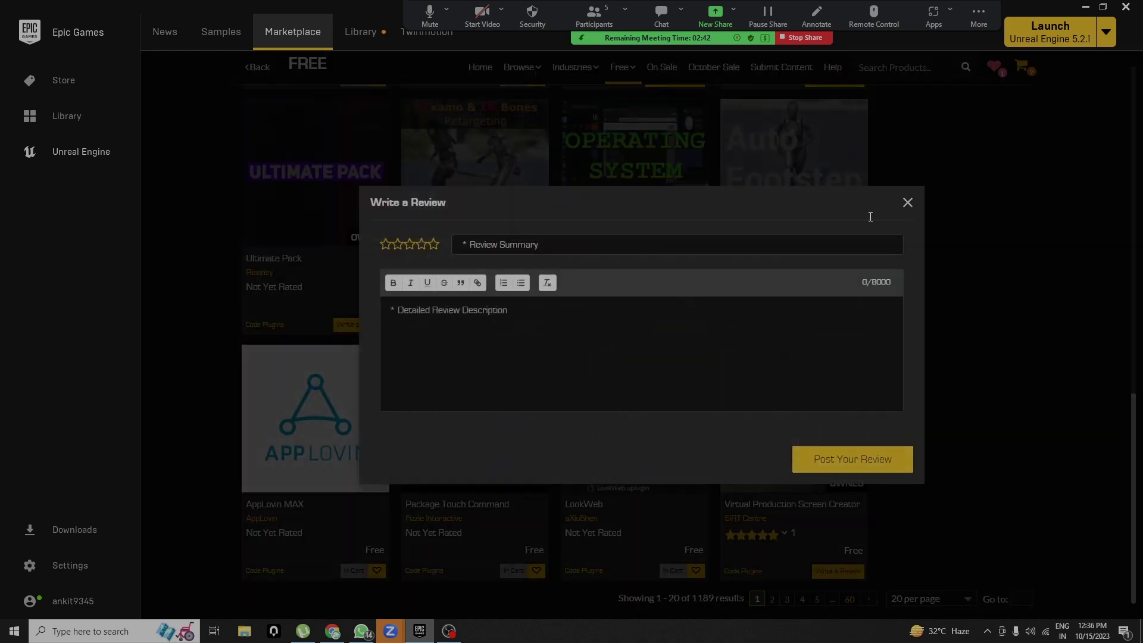
left_click(907, 203)
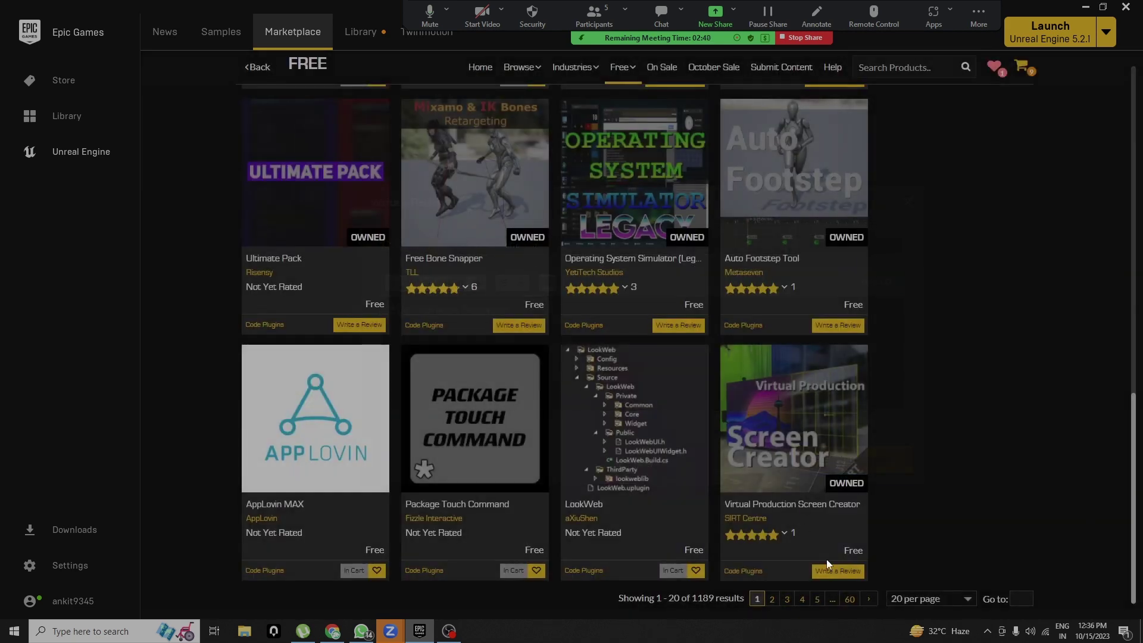
Browse page 2 of the free results, then view the cart contents.
left_click(771, 598)
scroll(586, 357, "down", 10)
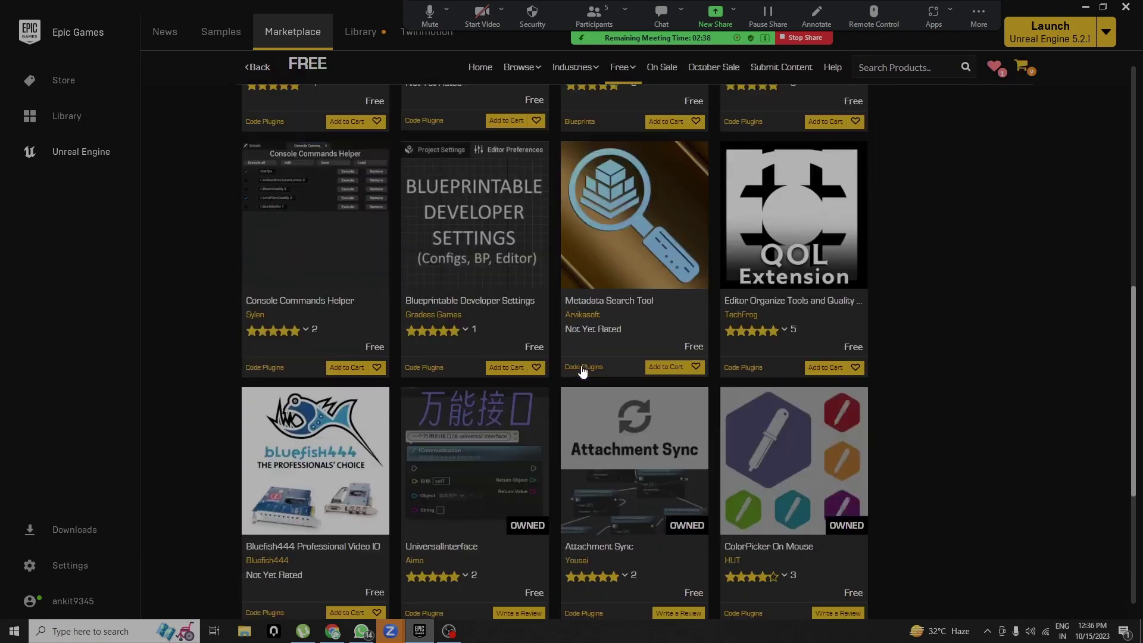
scroll(616, 353, "down", 5)
scroll(671, 383, "up", 8)
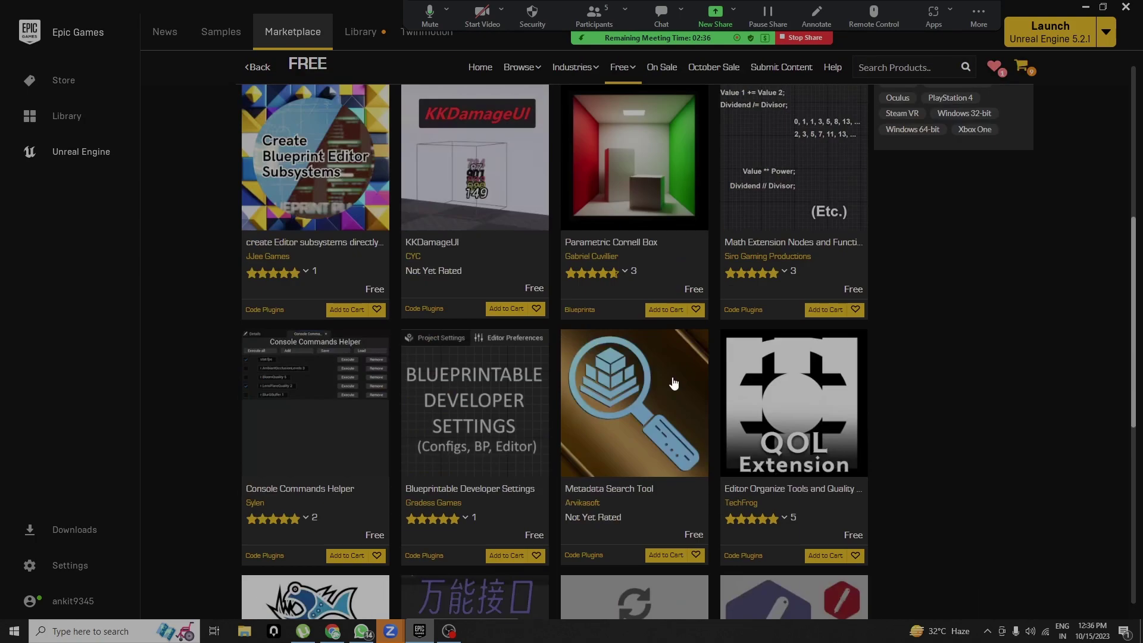
scroll(671, 383, "up", 6)
scroll(1034, 129, "up", 1)
left_click(1021, 201)
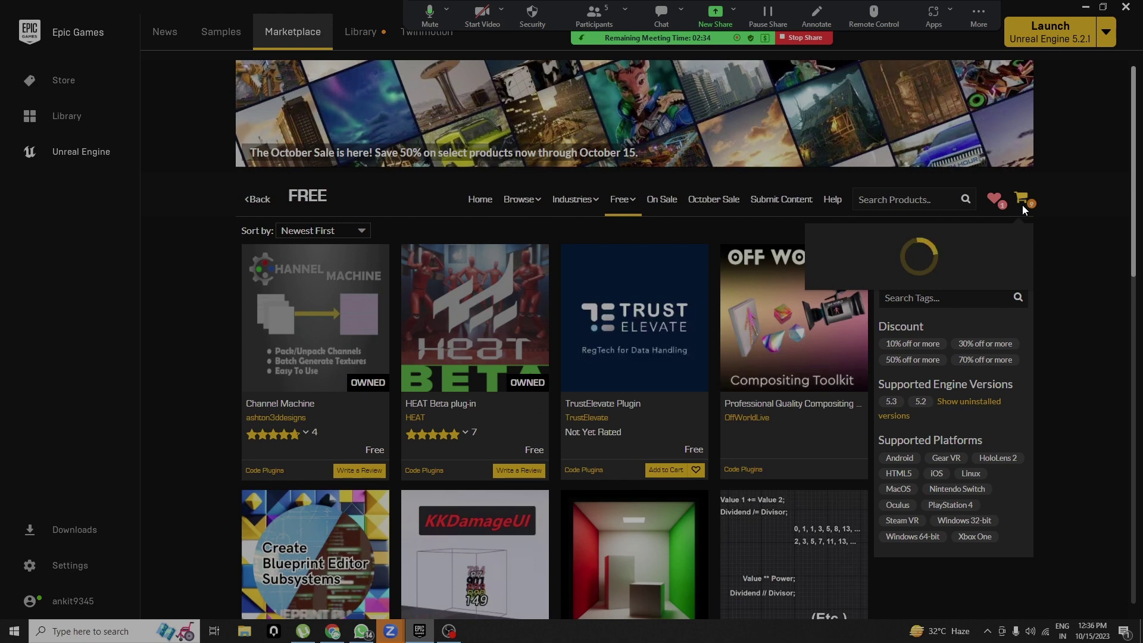
Check out past the unsupported-platform warning, place the ₹0.00 order, and return to the Library.
left_click(979, 545)
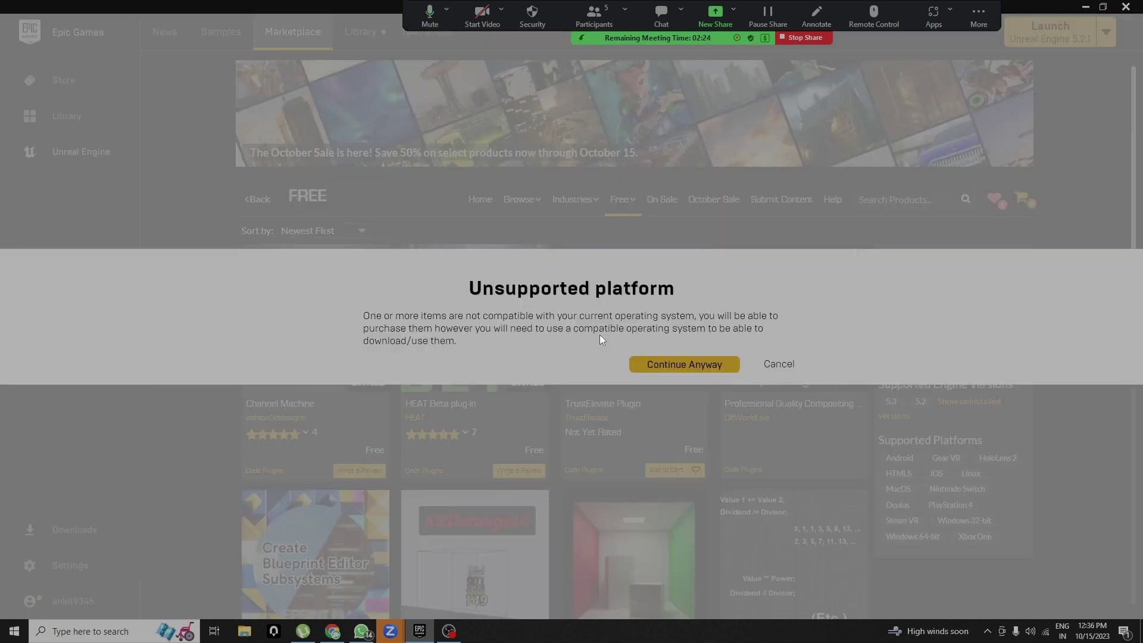
left_click(655, 366)
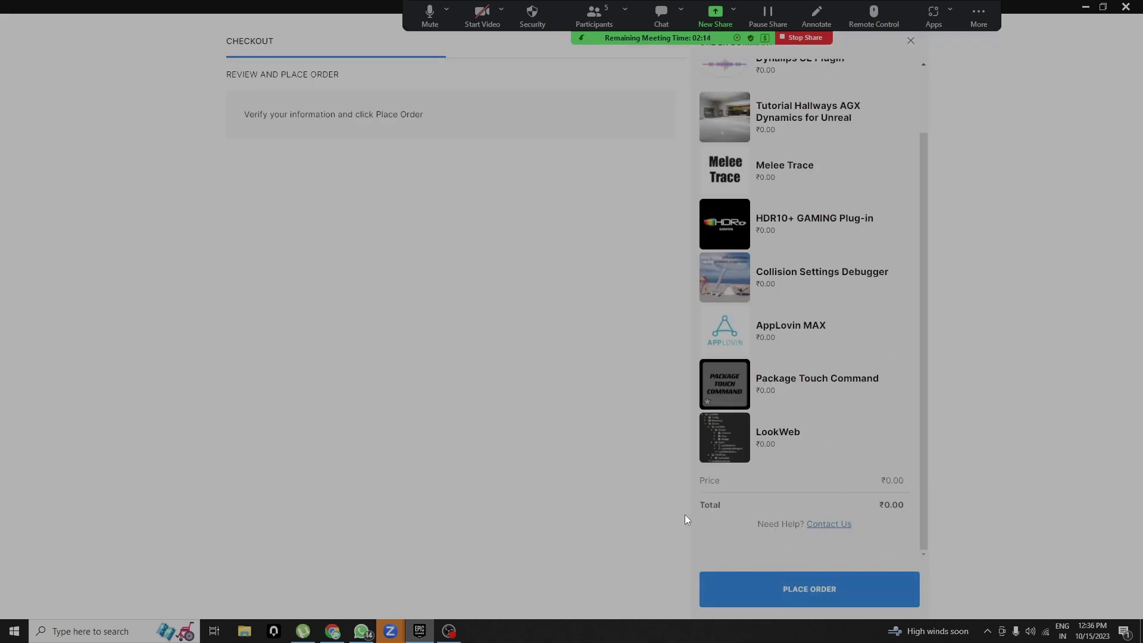
left_click(819, 590)
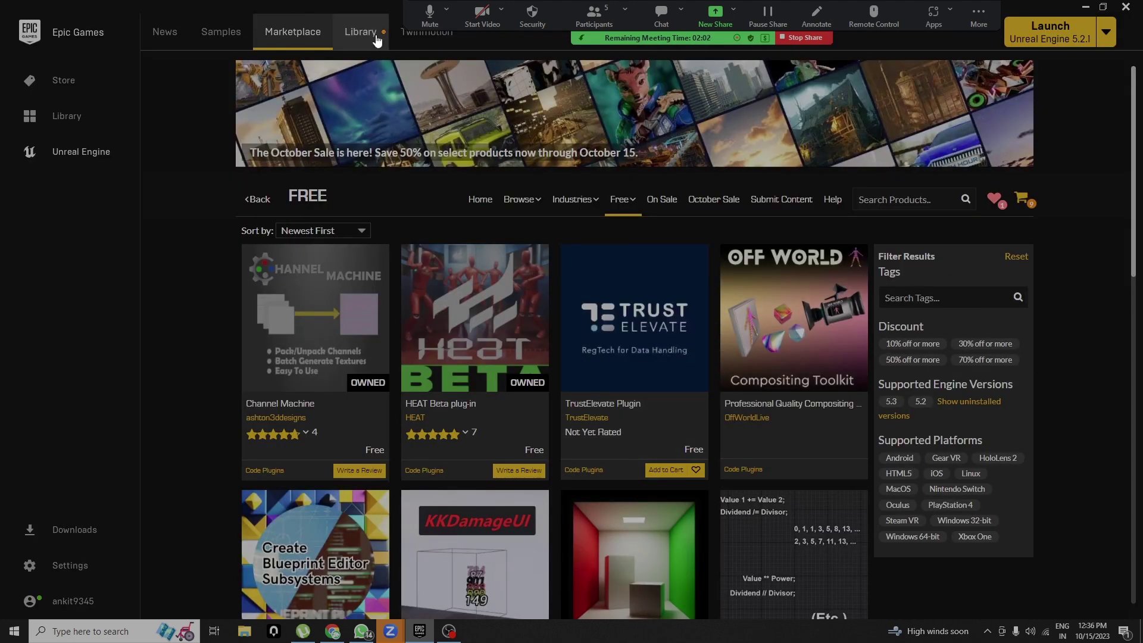
left_click(377, 39)
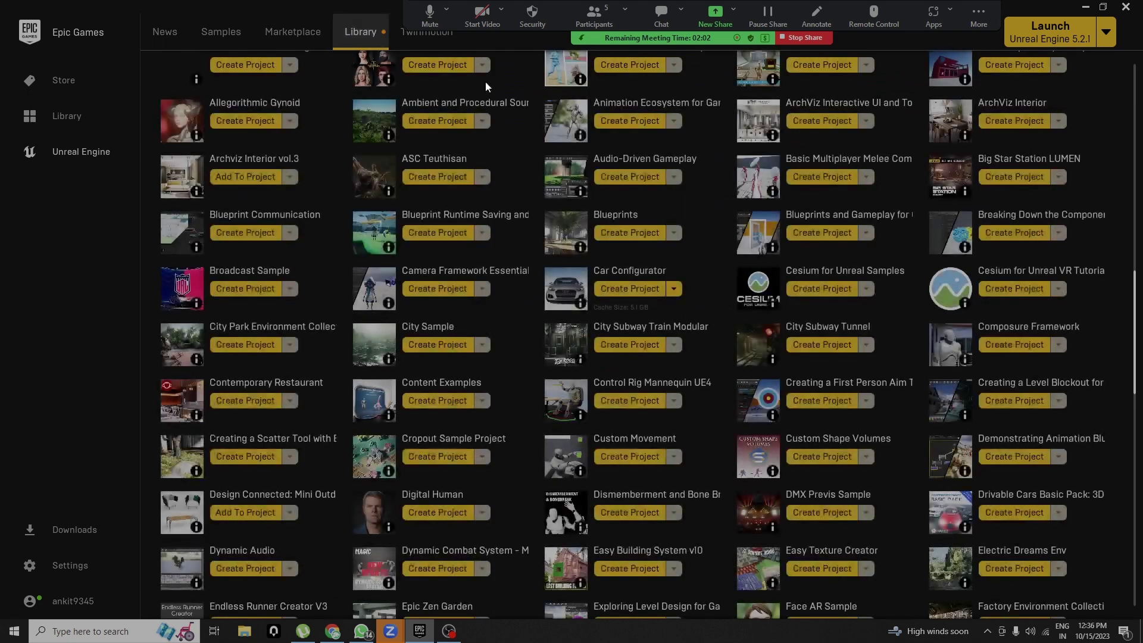
scroll(507, 274, "up", 3)
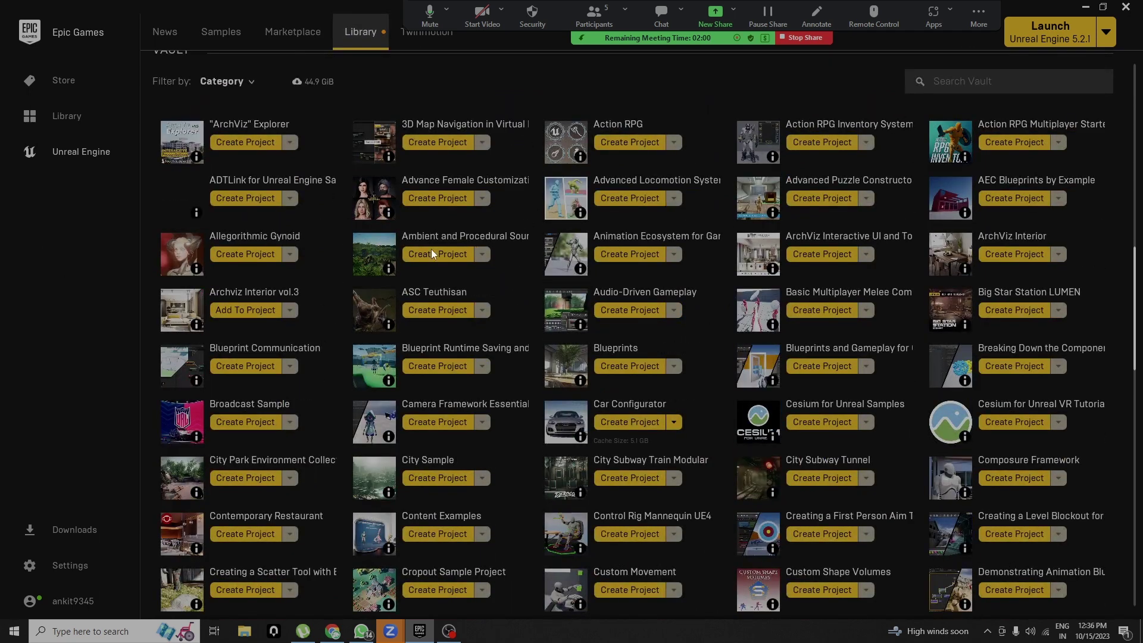
scroll(445, 351, "up", 5)
scroll(604, 389, "up", 4)
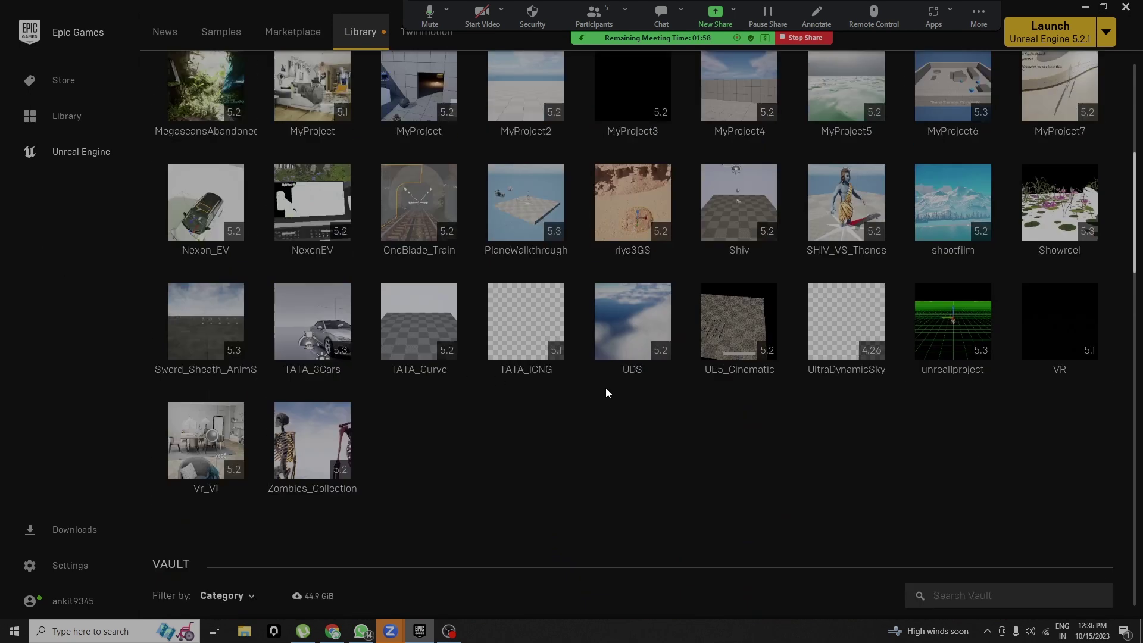
scroll(612, 382, "up", 3)
scroll(637, 369, "up", 3)
scroll(292, 159, "up", 2)
scroll(202, 163, "up", 1)
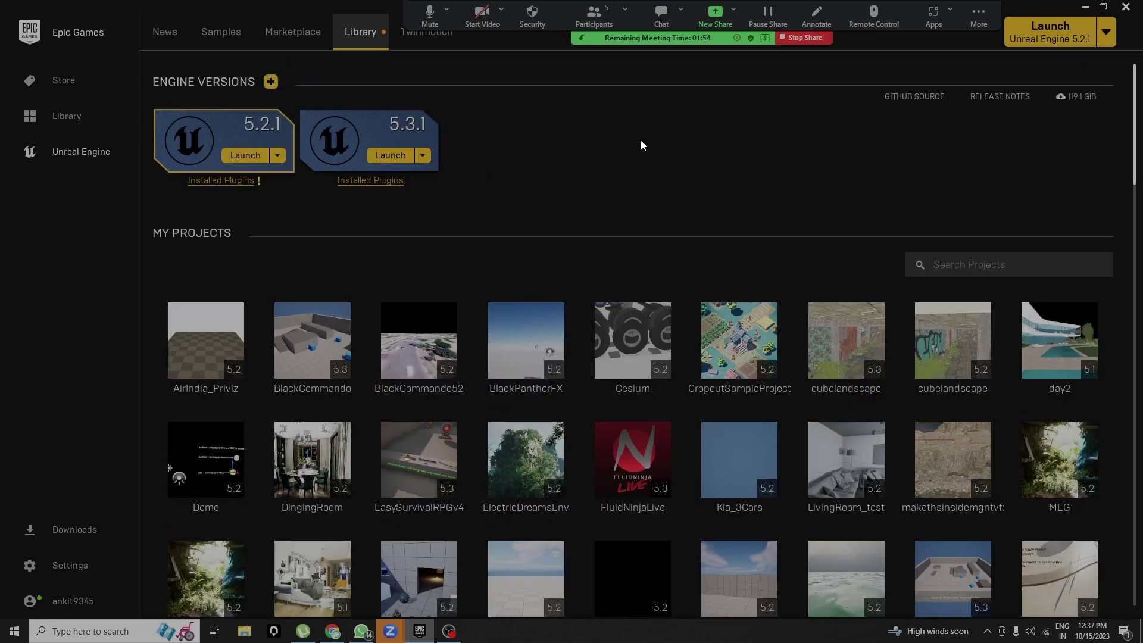
scroll(230, 298, "down", 1)
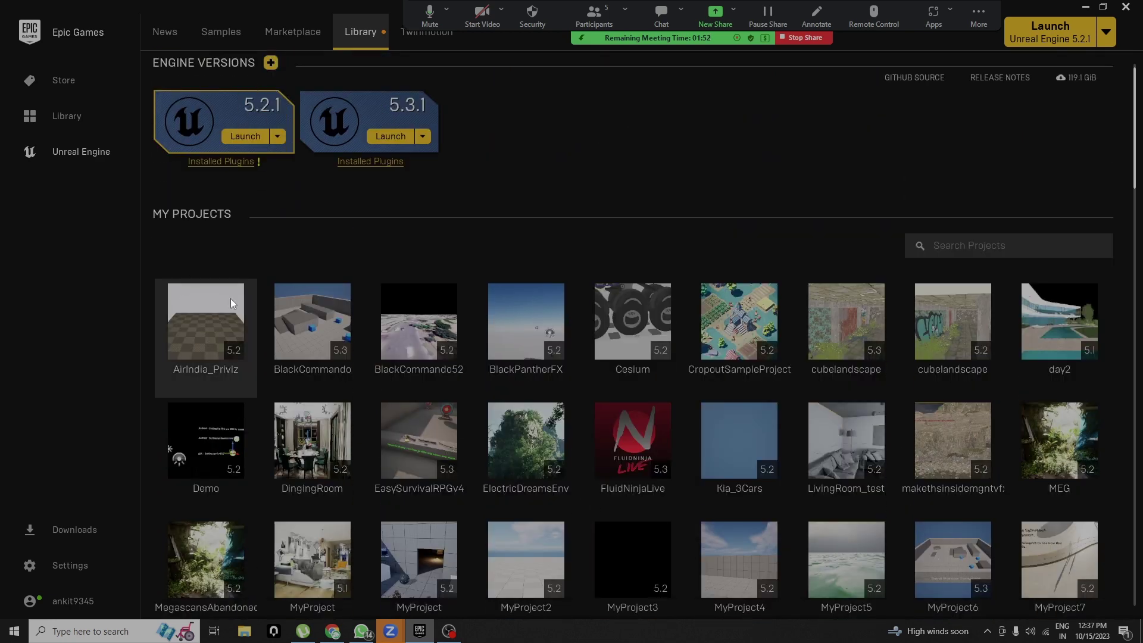
scroll(1022, 325, "down", 1)
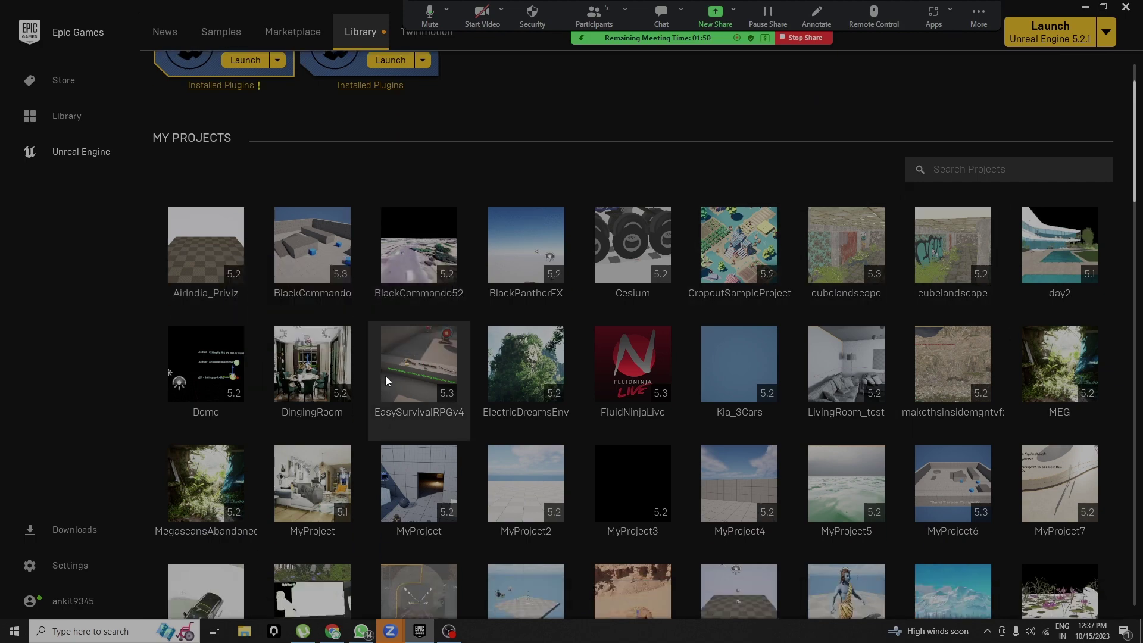
scroll(898, 381, "down", 3)
scroll(899, 386, "down", 2)
scroll(898, 381, "down", 4)
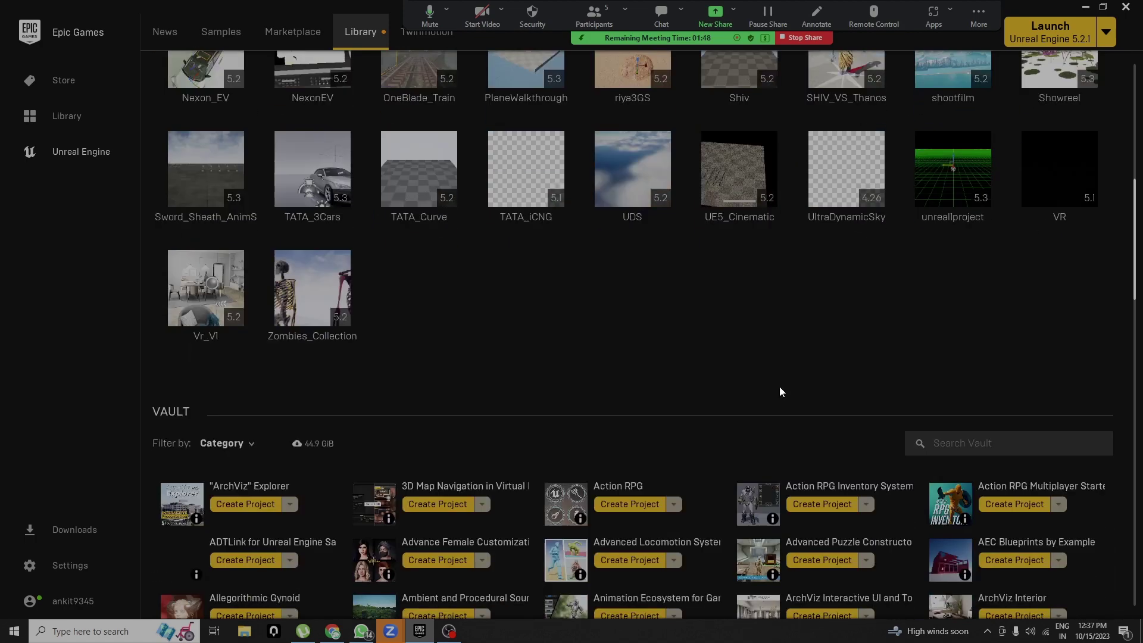
scroll(188, 441, "down", 2)
scroll(321, 363, "down", 2)
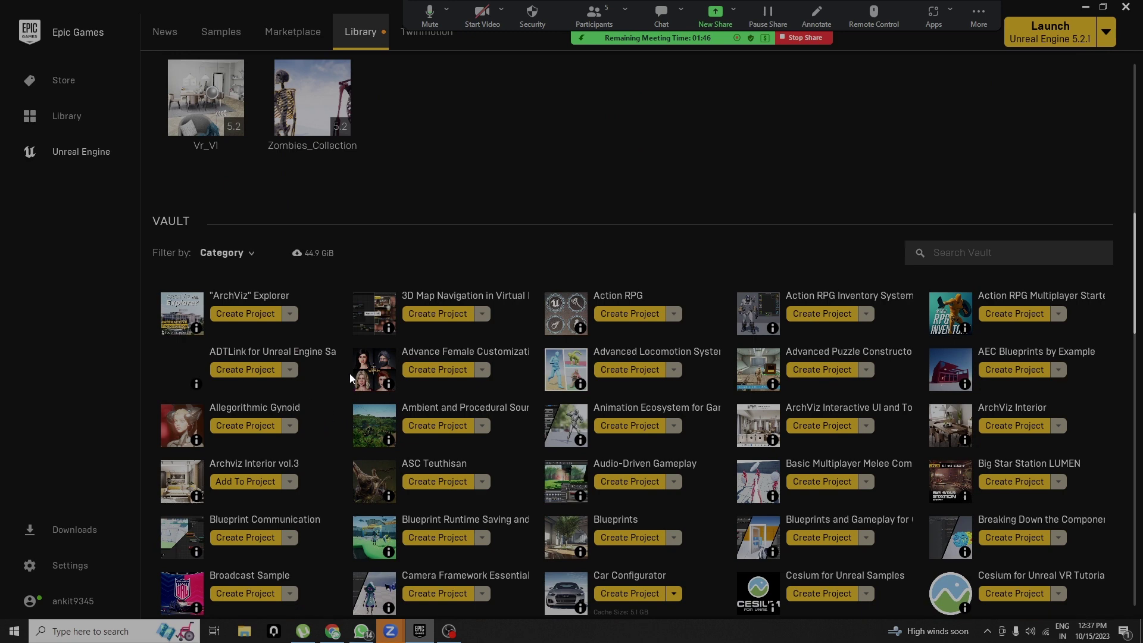
scroll(849, 423, "down", 1)
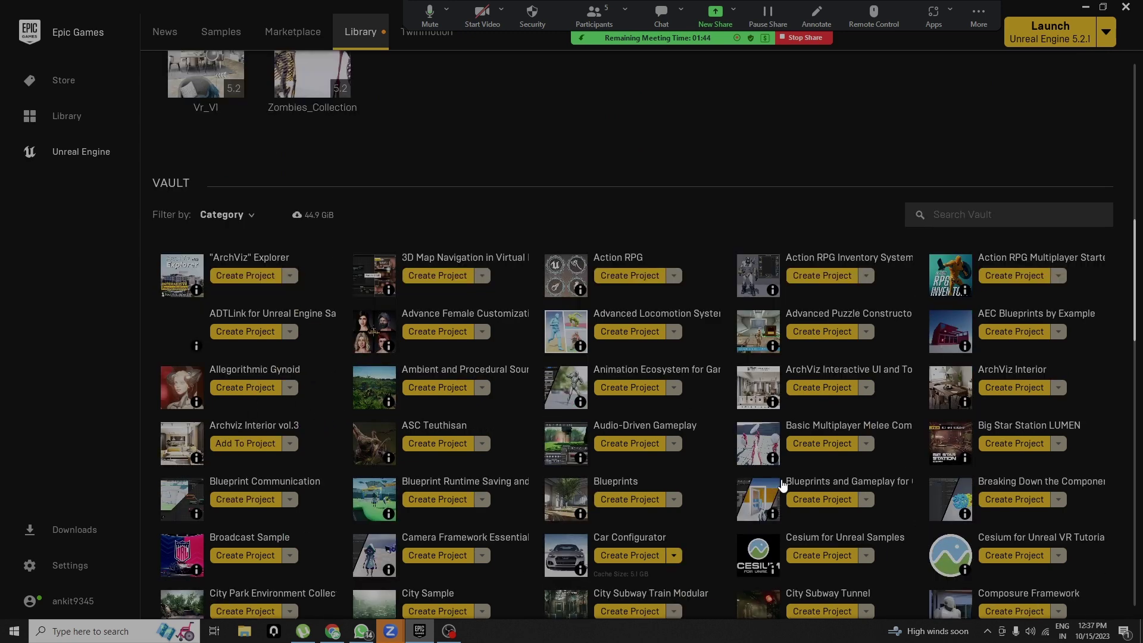
scroll(848, 423, "down", 2)
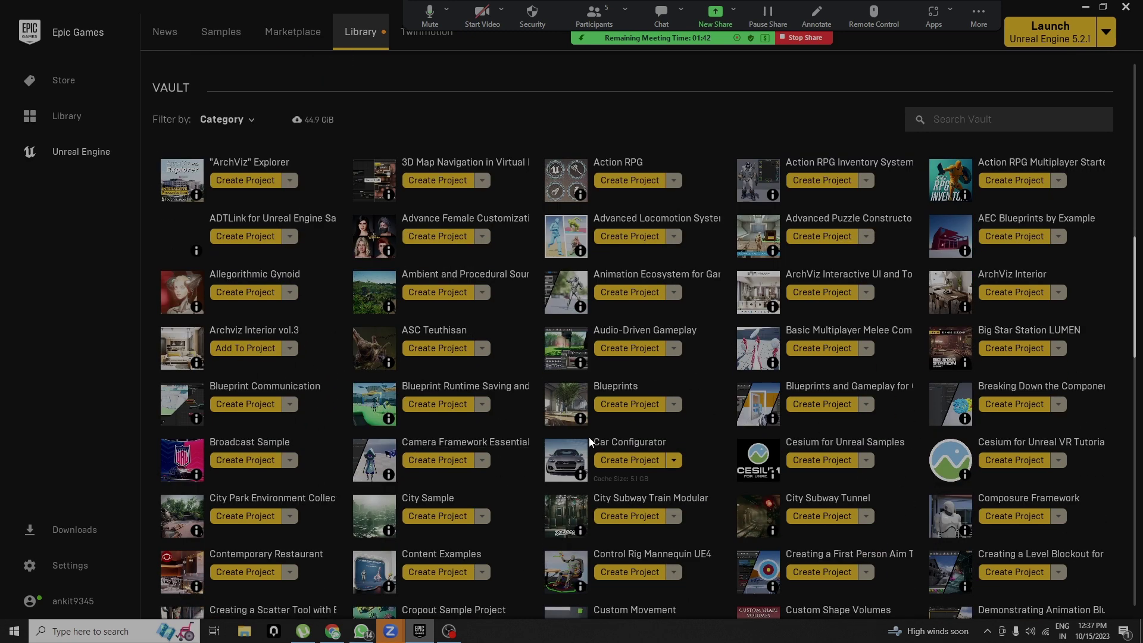
scroll(727, 467, "down", 3)
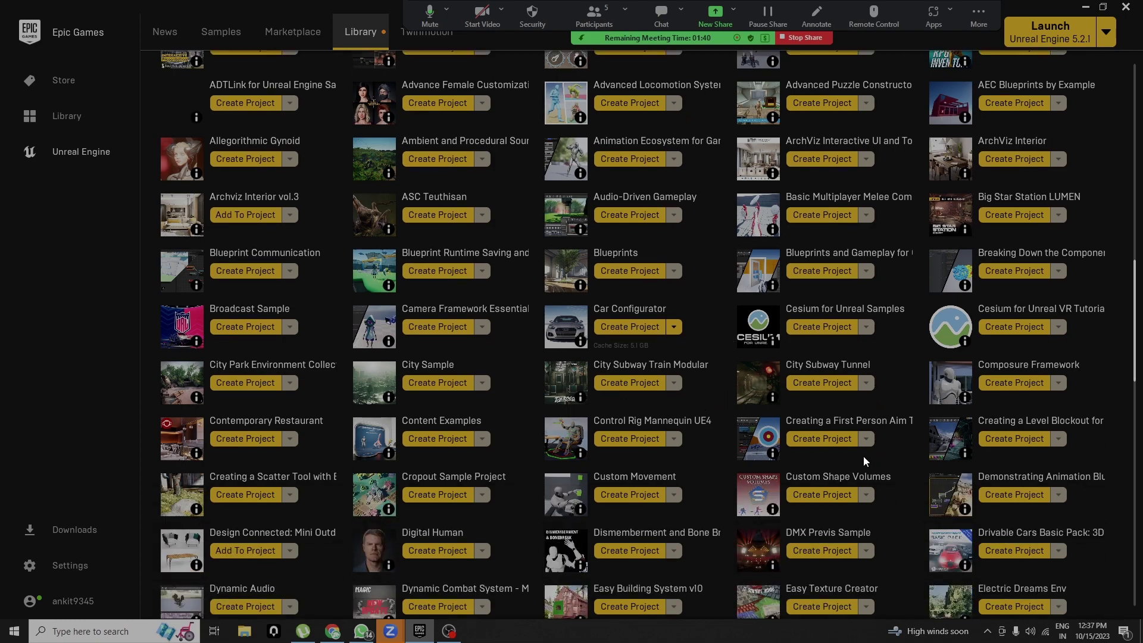
scroll(857, 464, "down", 4)
scroll(856, 465, "up", 4)
scroll(813, 445, "up", 3)
scroll(684, 447, "up", 3)
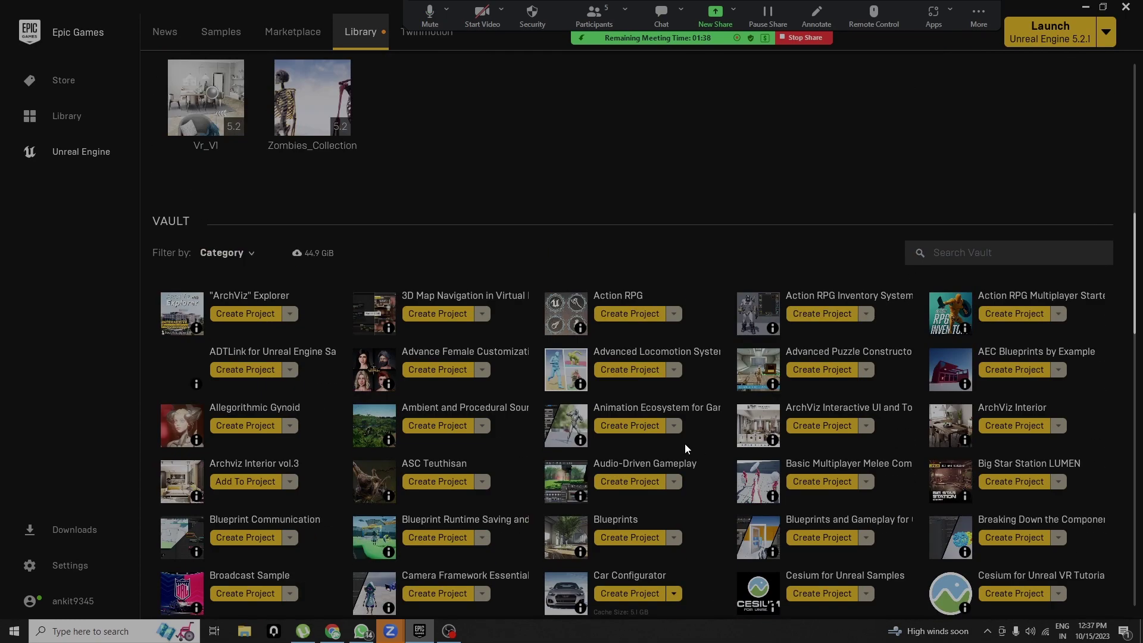
scroll(684, 448, "up", 5)
scroll(738, 452, "up", 4)
scroll(801, 453, "up", 3)
scroll(801, 452, "up", 5)
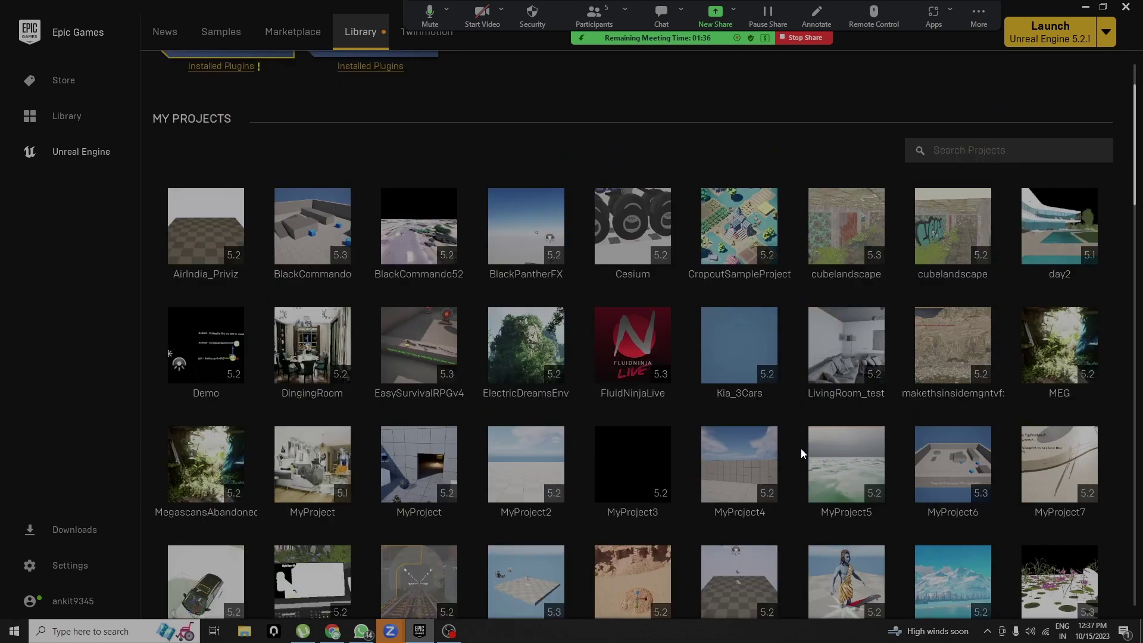
scroll(801, 452, "up", 3)
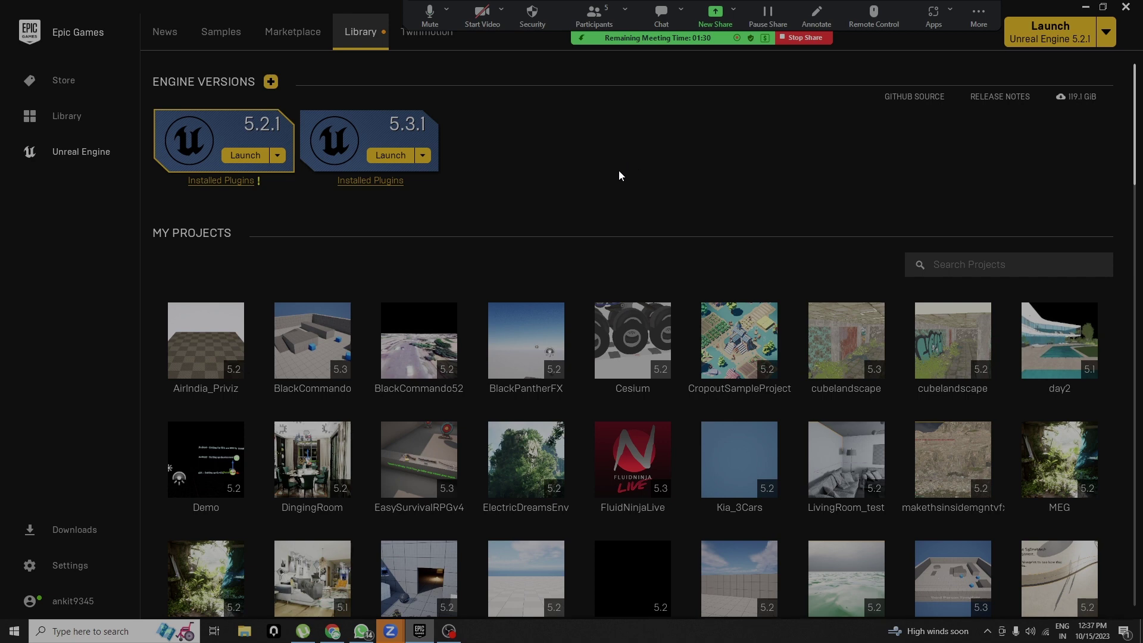
Launch Unreal Engine 5.3.1 from its engine card to open the Project Browser.
left_click(394, 155)
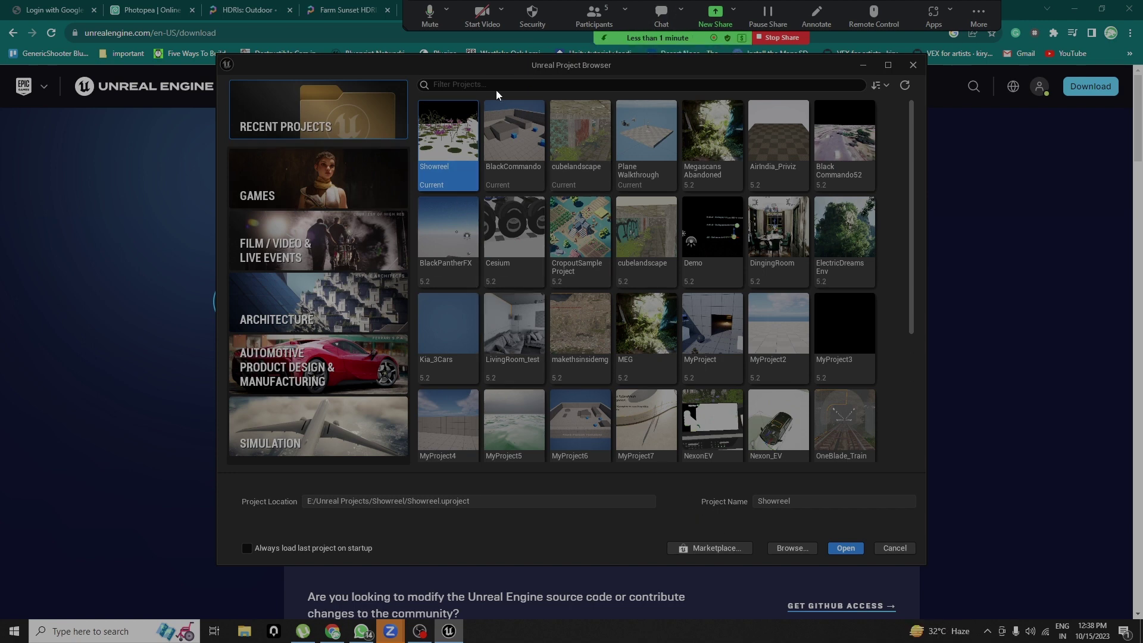
Minimize Chrome and Zoom, then browse the template categories before returning to Games.
left_click(1075, 8)
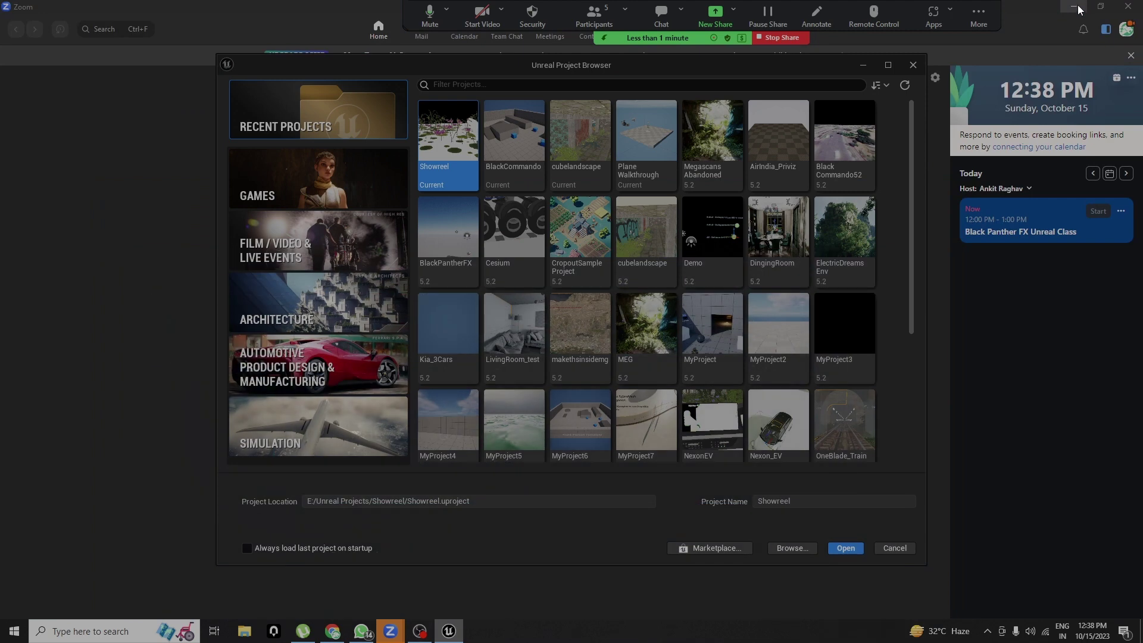
left_click(1075, 7)
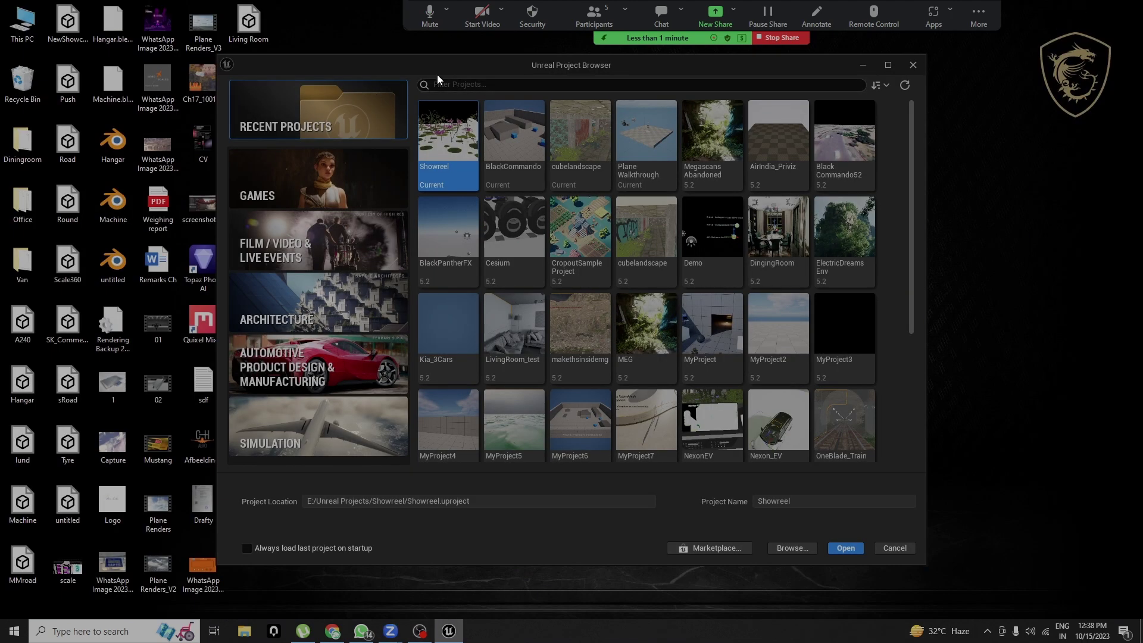
left_click(331, 203)
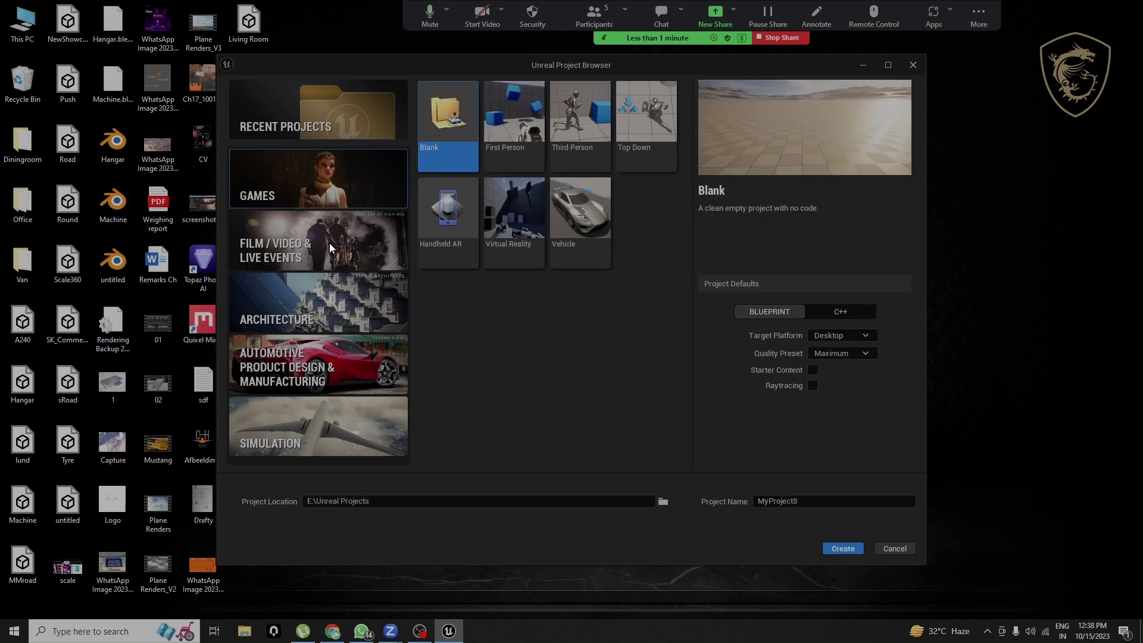
left_click(330, 242)
left_click(327, 299)
left_click(341, 376)
left_click(345, 426)
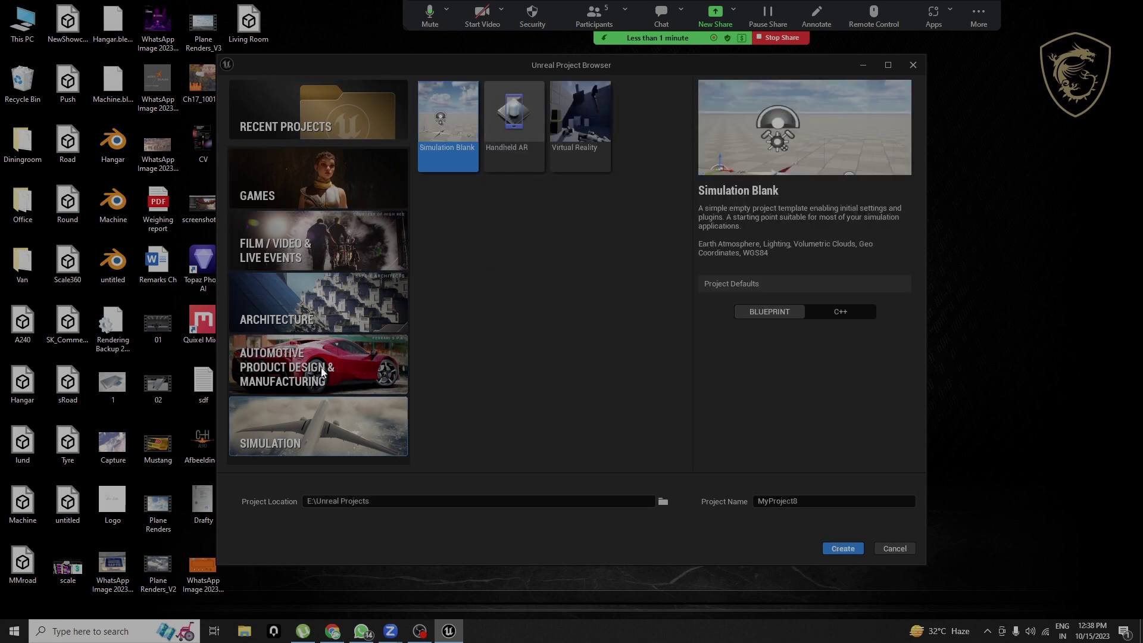
left_click(278, 180)
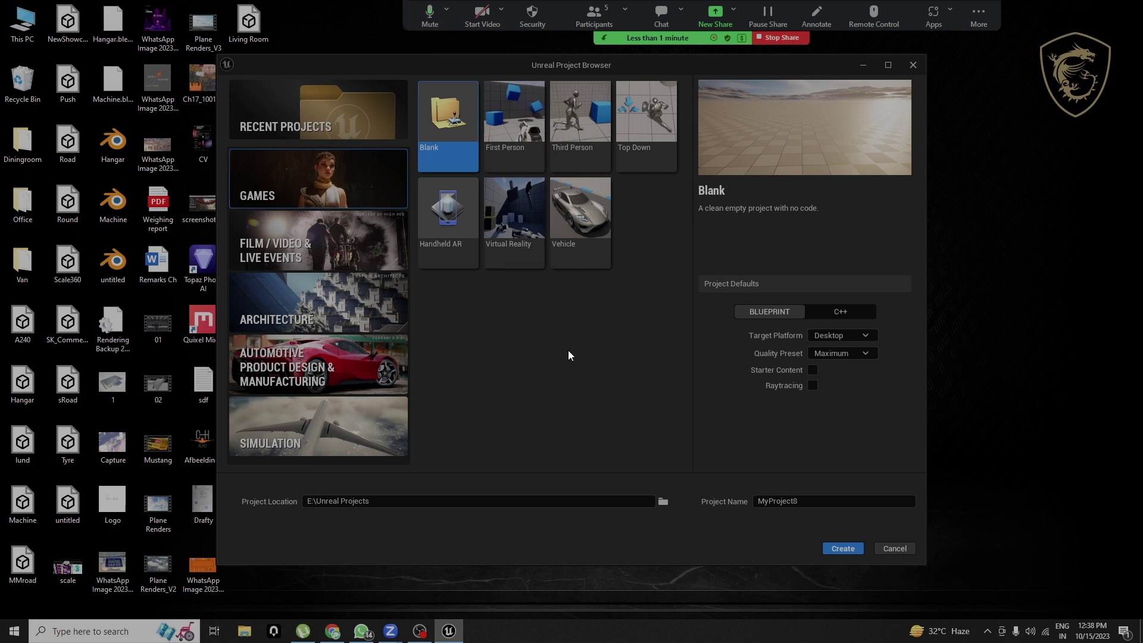
Preview the Top Down, Third Person, First Person, VR and Handheld AR templates, ending on Vehicle.
left_click(631, 104)
left_click(576, 135)
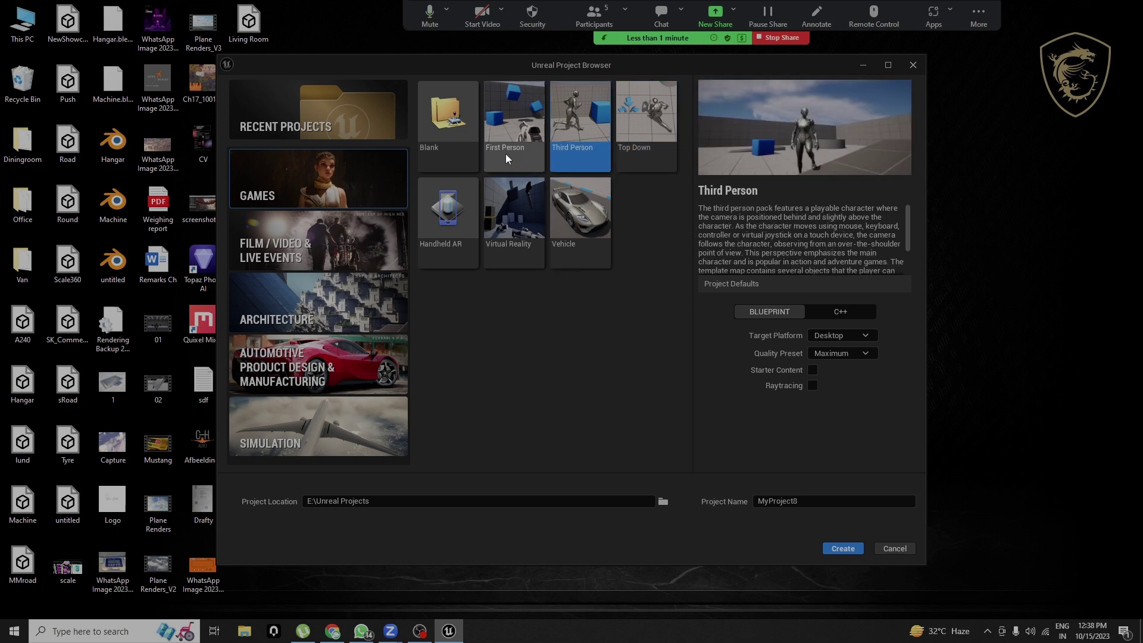
left_click(512, 117)
left_click(532, 219)
left_click(580, 214)
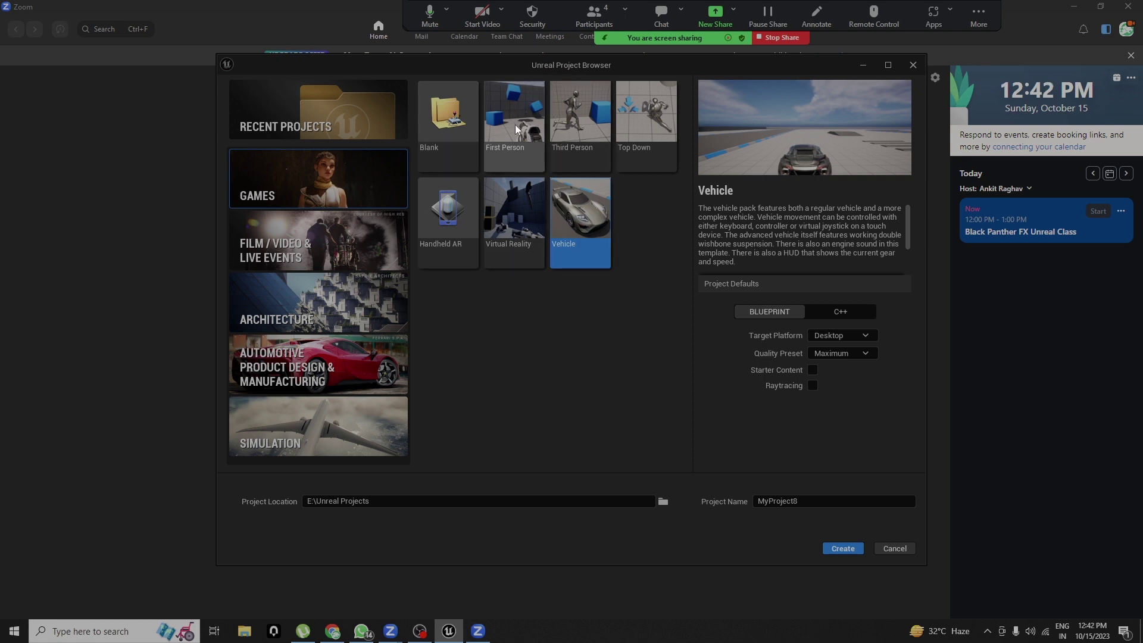
left_click(515, 123)
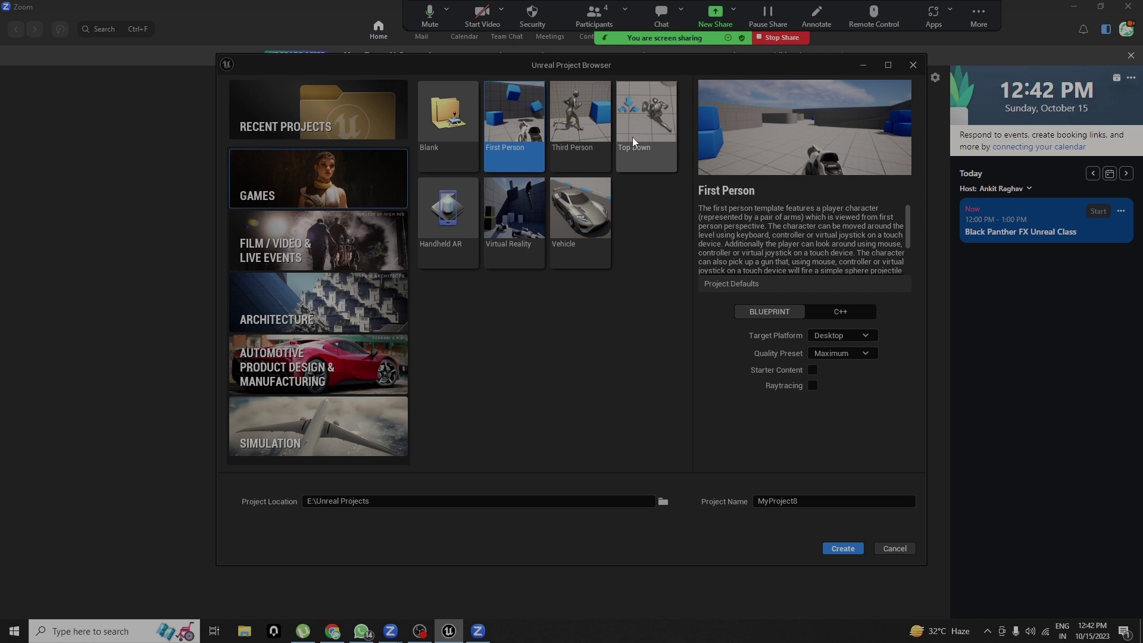
left_click(573, 130)
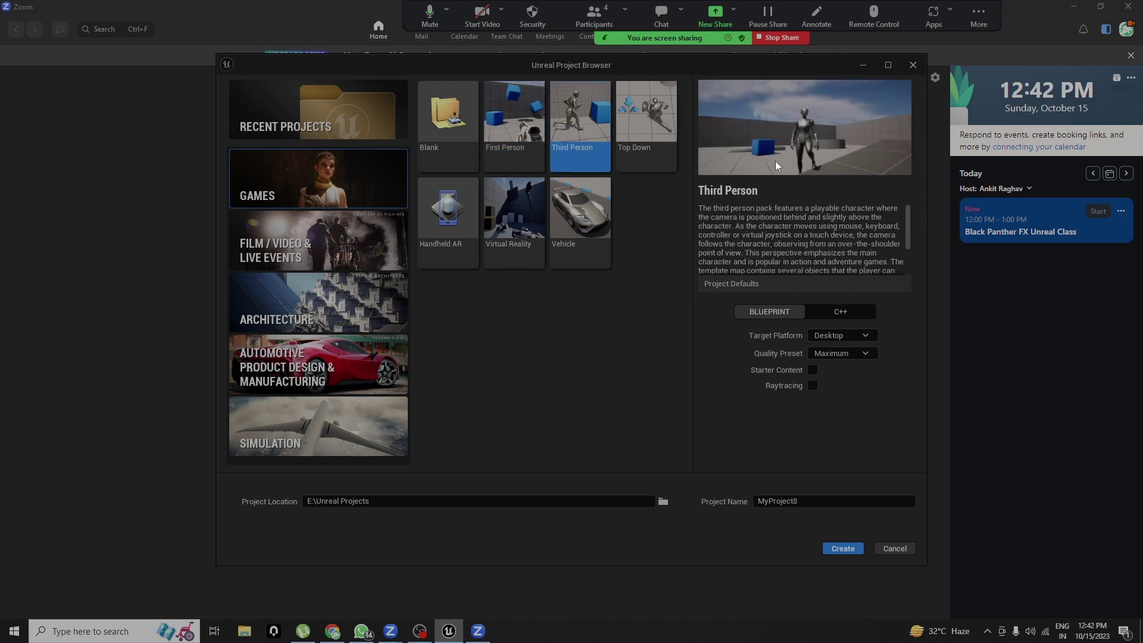
left_click(640, 145)
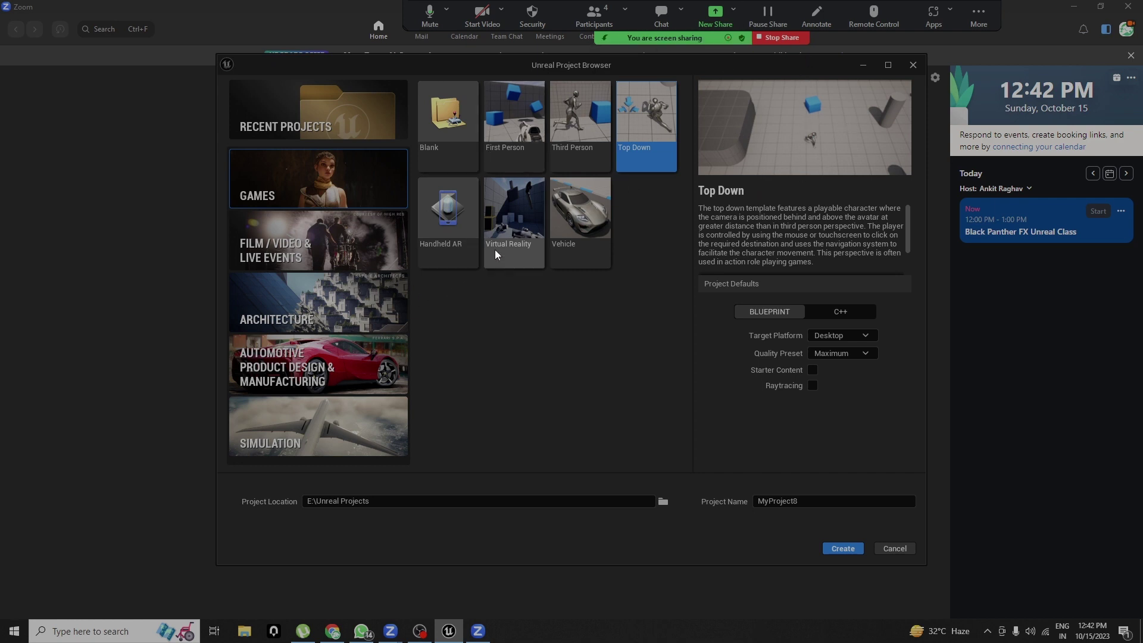
left_click(450, 222)
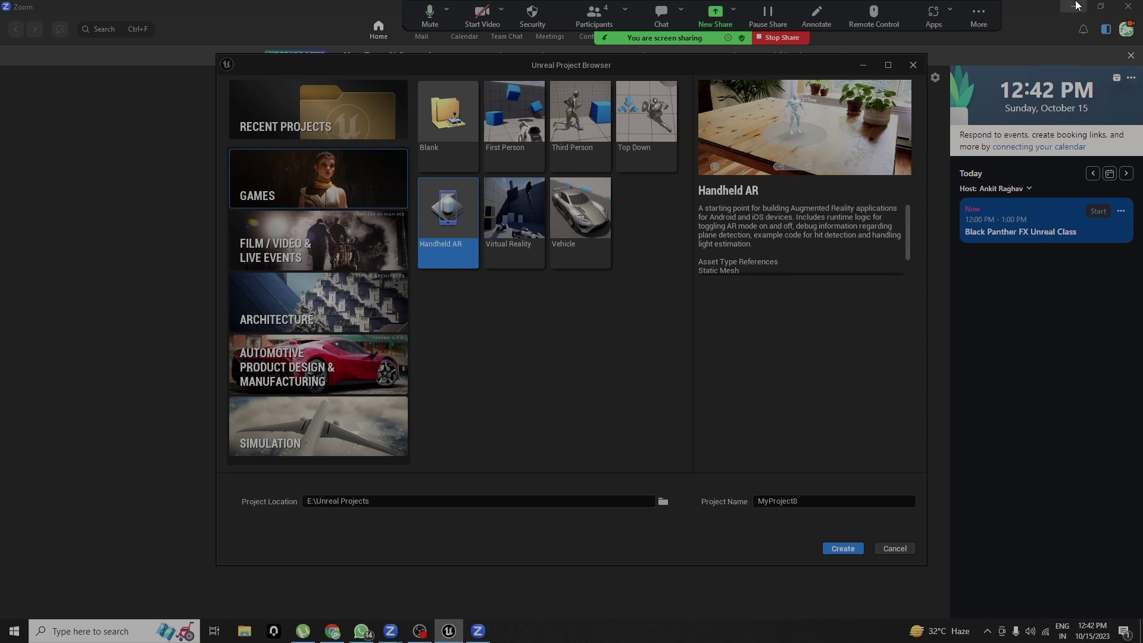
left_click(1073, 6)
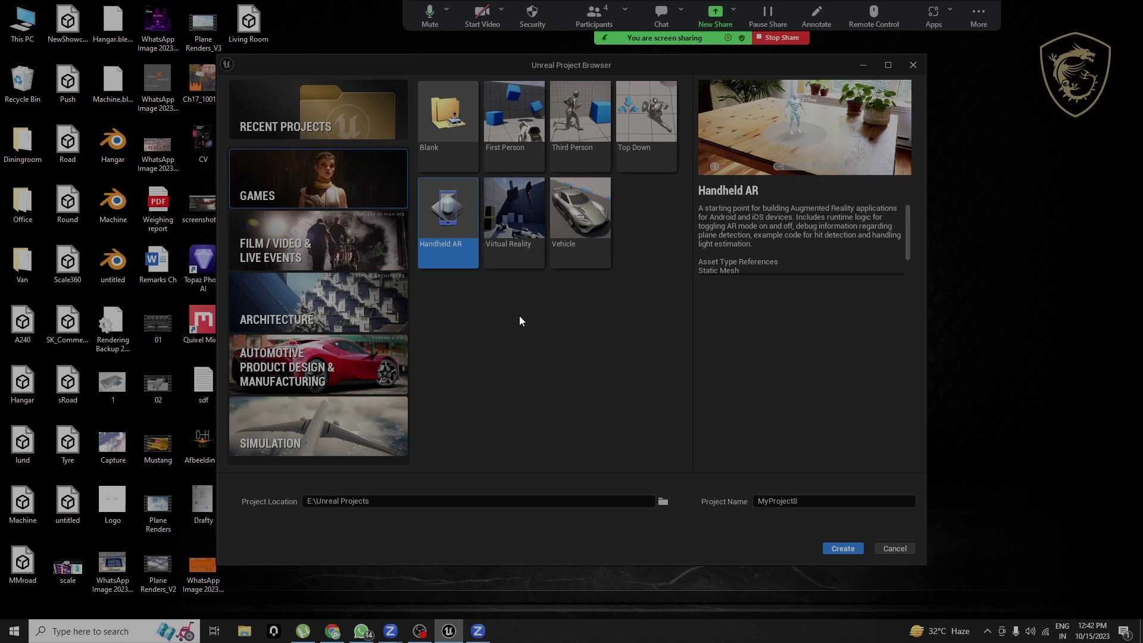
left_click(502, 219)
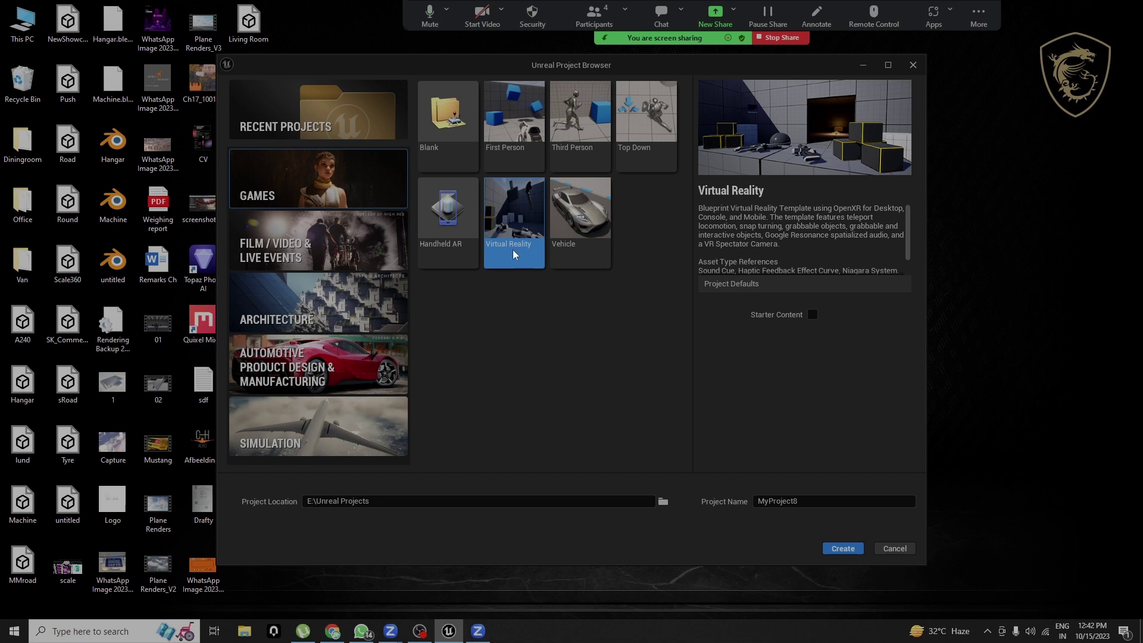
left_click(568, 206)
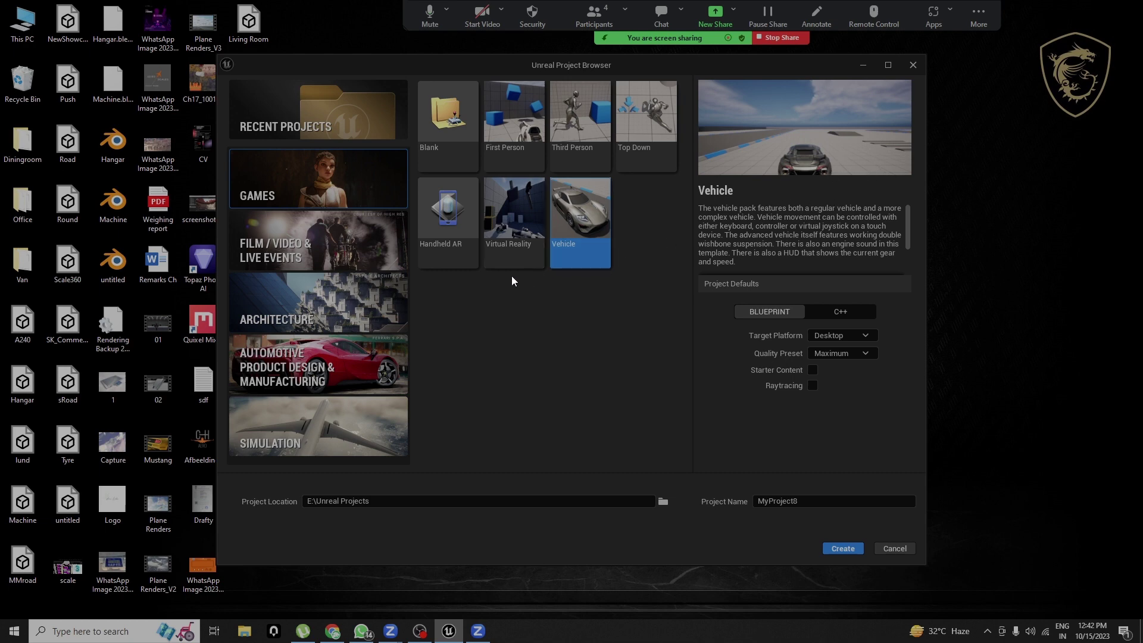
Preview the Film, Video & Live Events templates (InCameraVFX, Virtual Production, nDisplay), moving the recordings window aside.
left_click(330, 245)
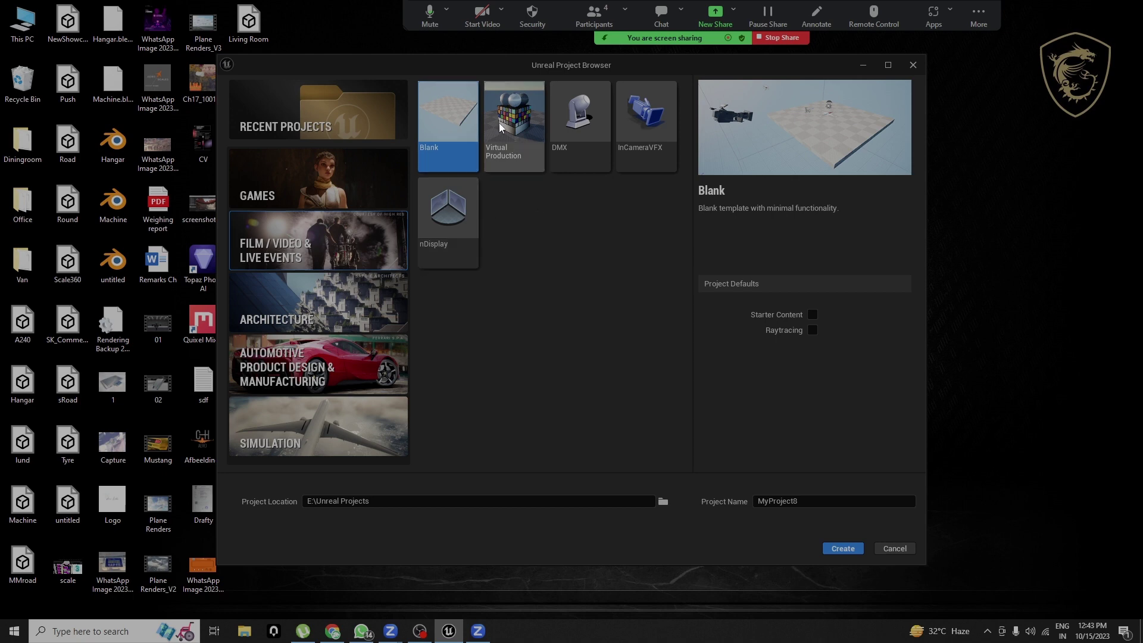
left_click(647, 160)
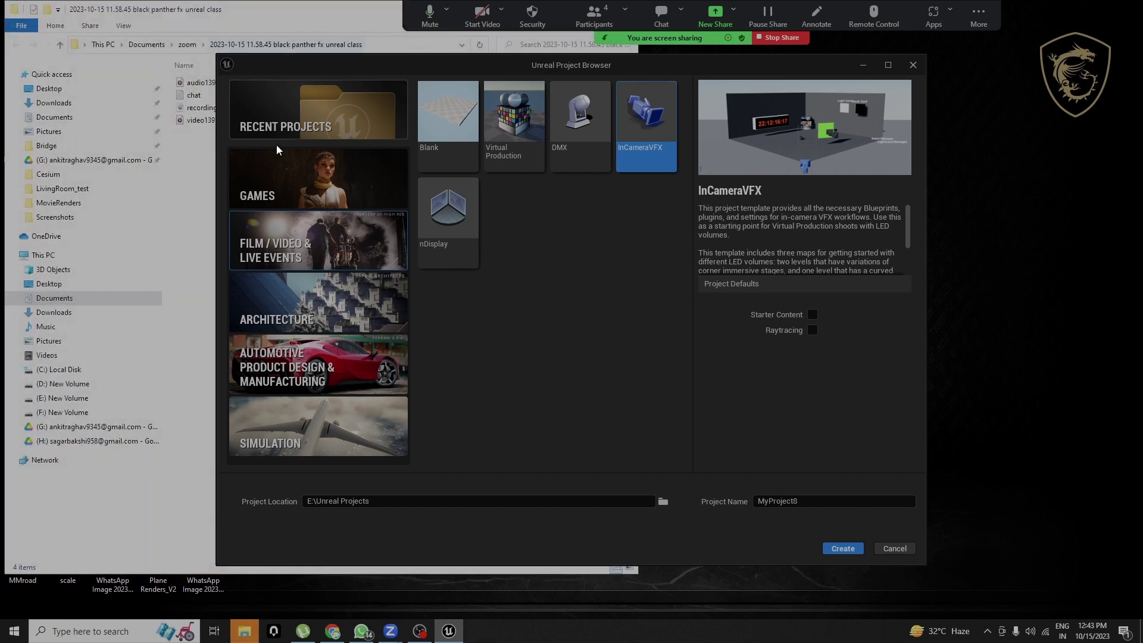
left_click(194, 172)
left_click_drag(359, 7, 317, 232)
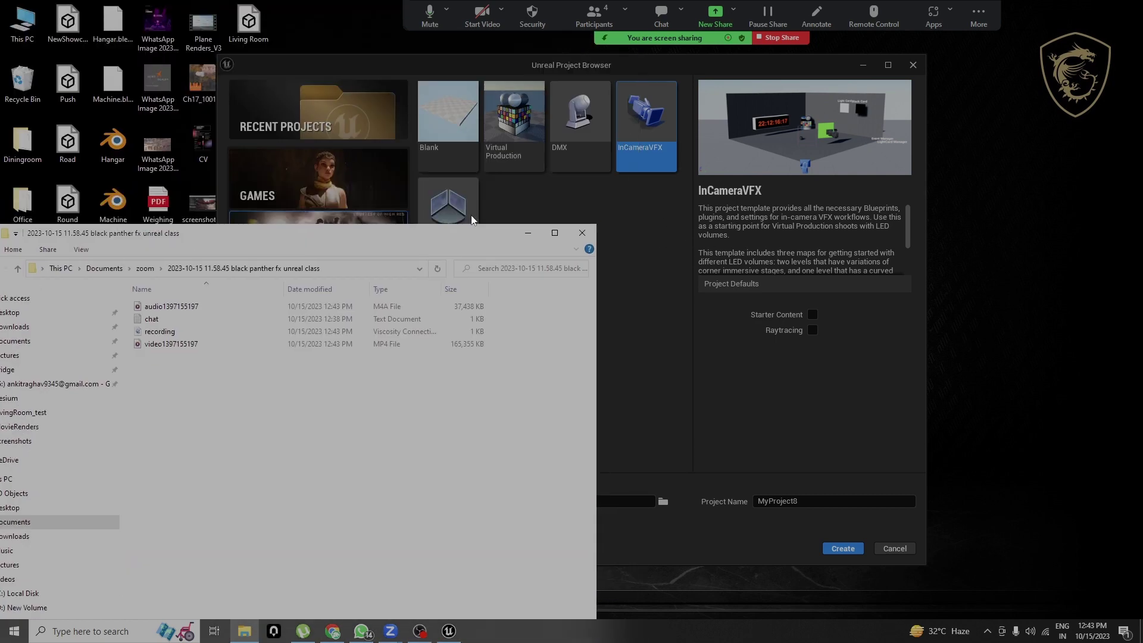
left_click(527, 233)
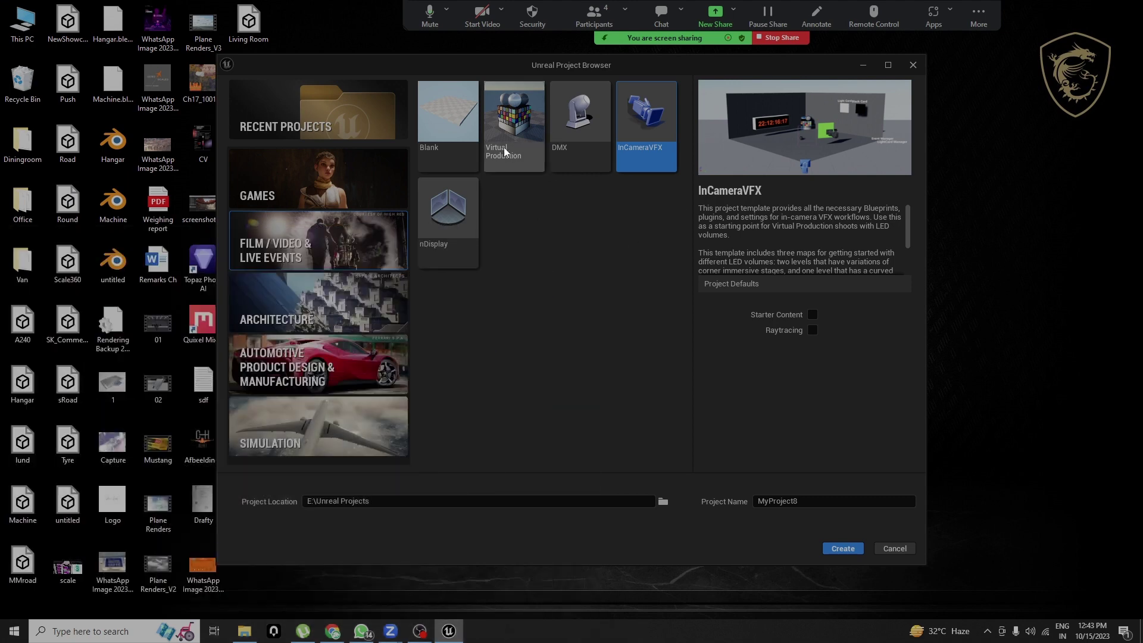
left_click(541, 152)
left_click(469, 128)
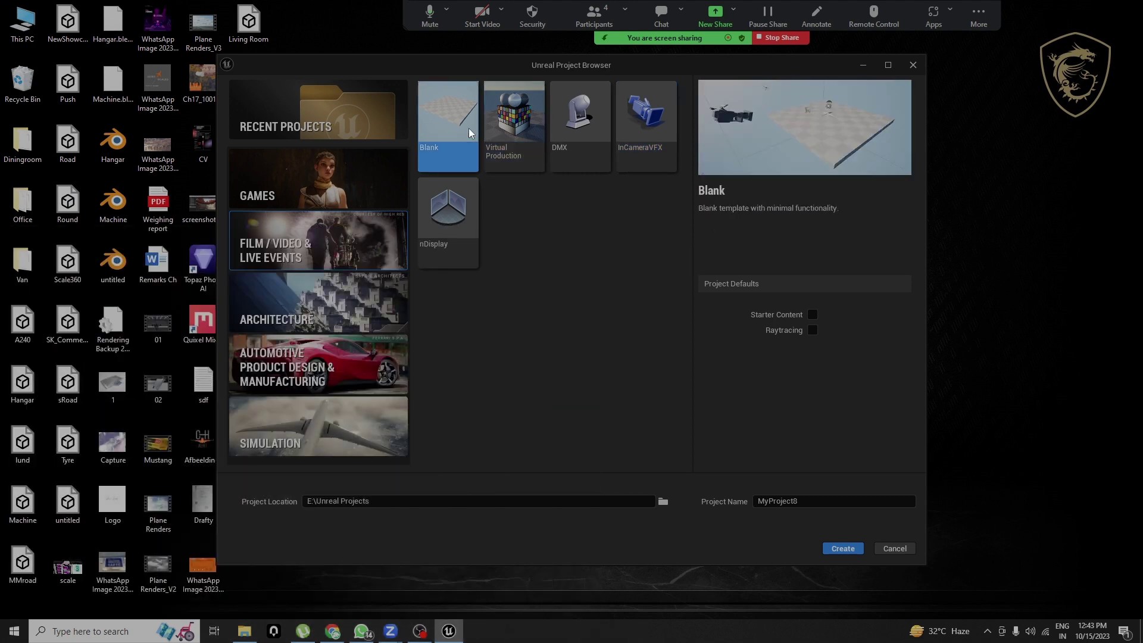
left_click(448, 234)
left_click(357, 315)
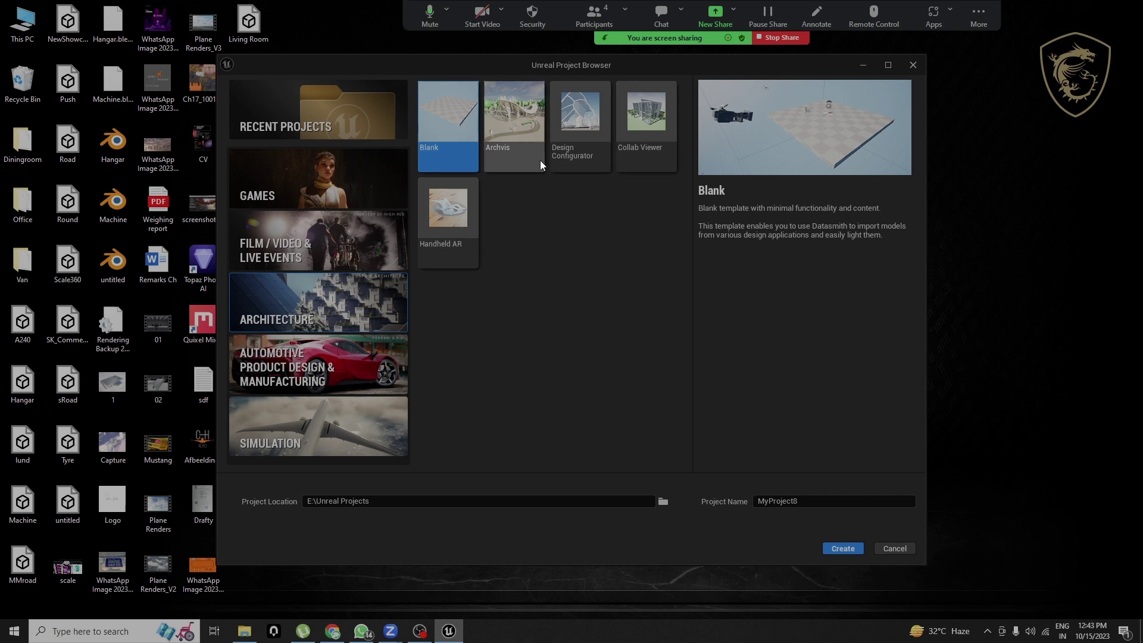
Preview the Automotive templates (Photo Studio, Product Configurator) and the Simulation templates (Handheld AR, Virtual Reality).
left_click(323, 384)
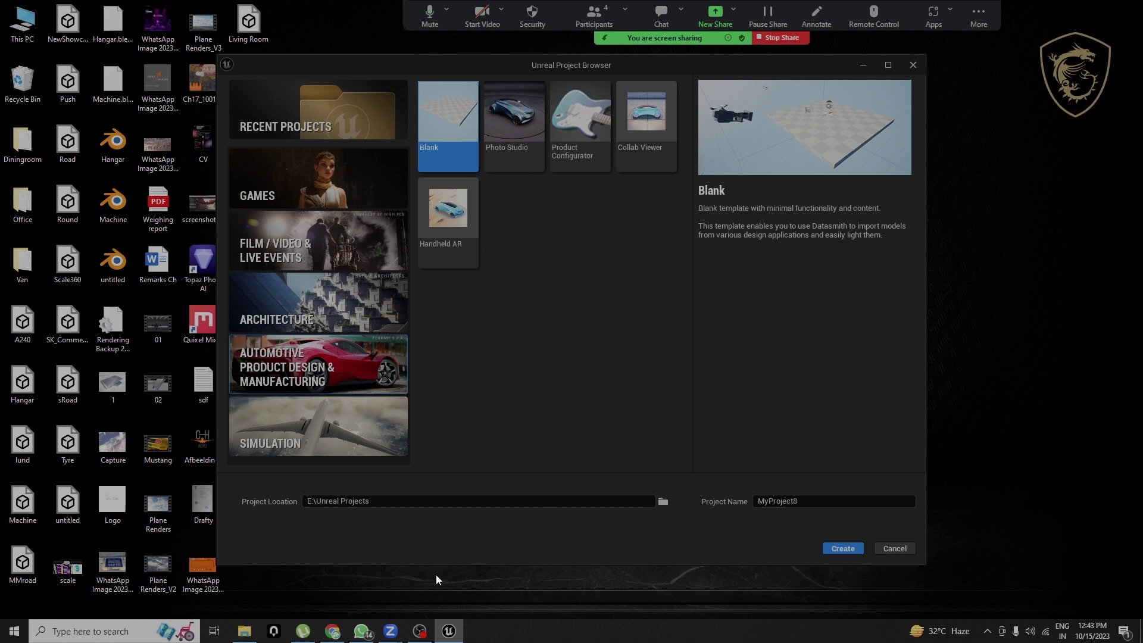
left_click(540, 136)
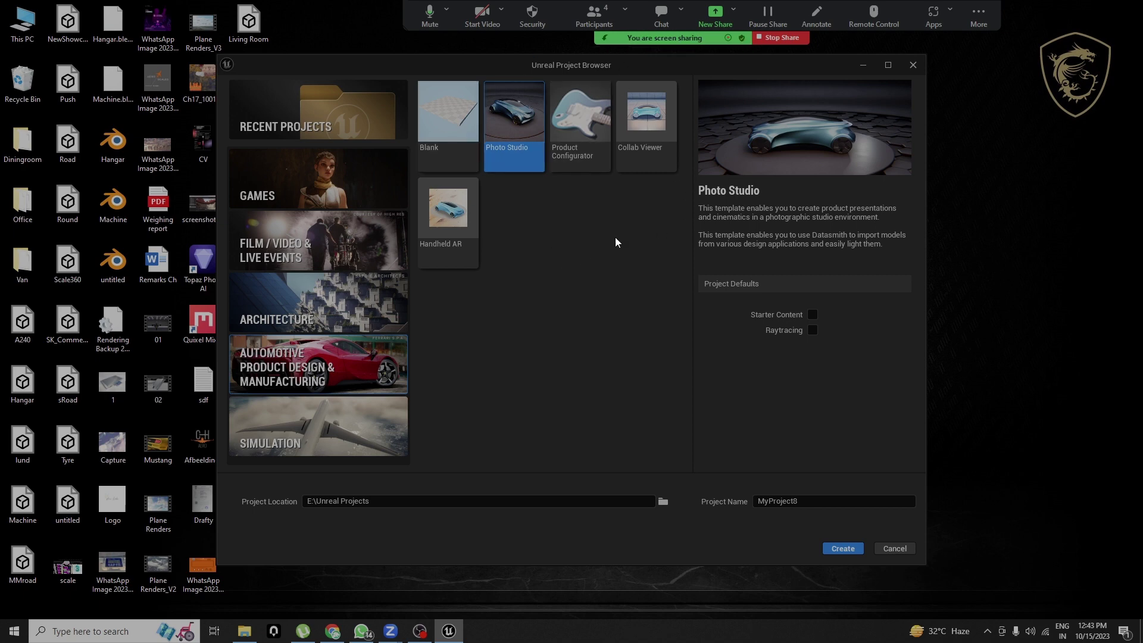
left_click(583, 143)
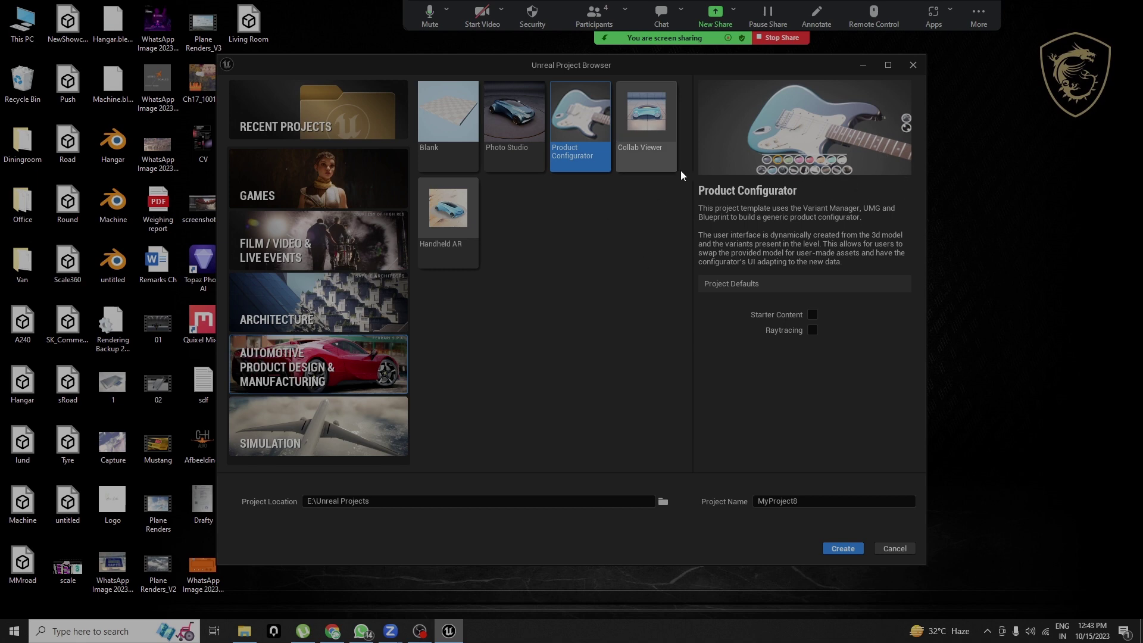
left_click(326, 431)
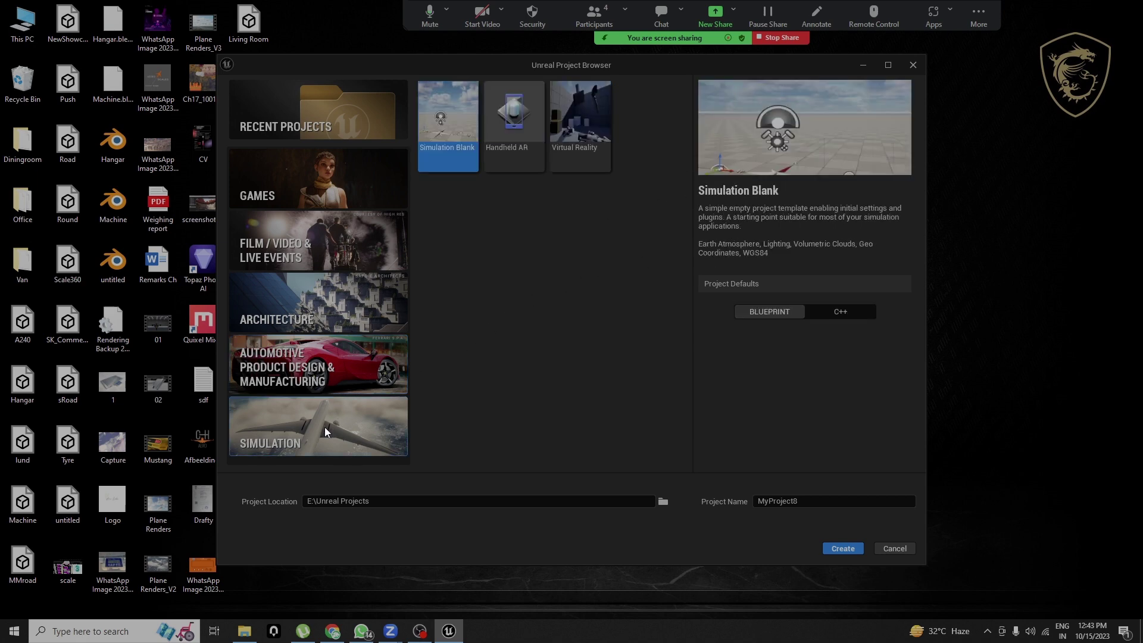
left_click(516, 126)
left_click(579, 147)
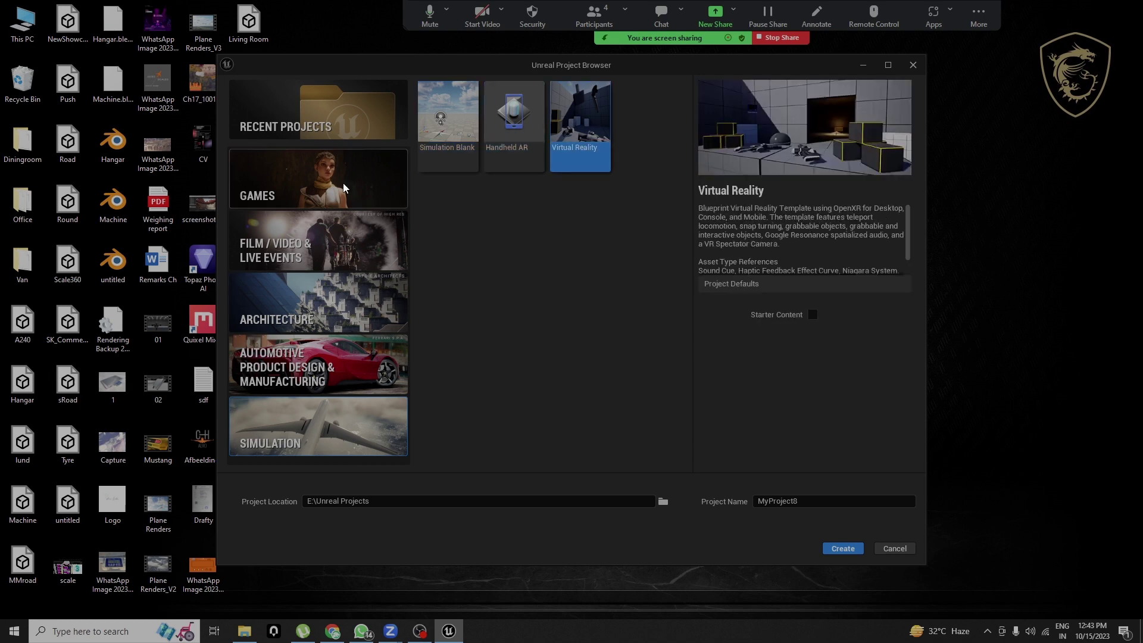
Cycle through the Games, Recent Projects and Film categories, ending on Architecture with Blank selected.
left_click(339, 201)
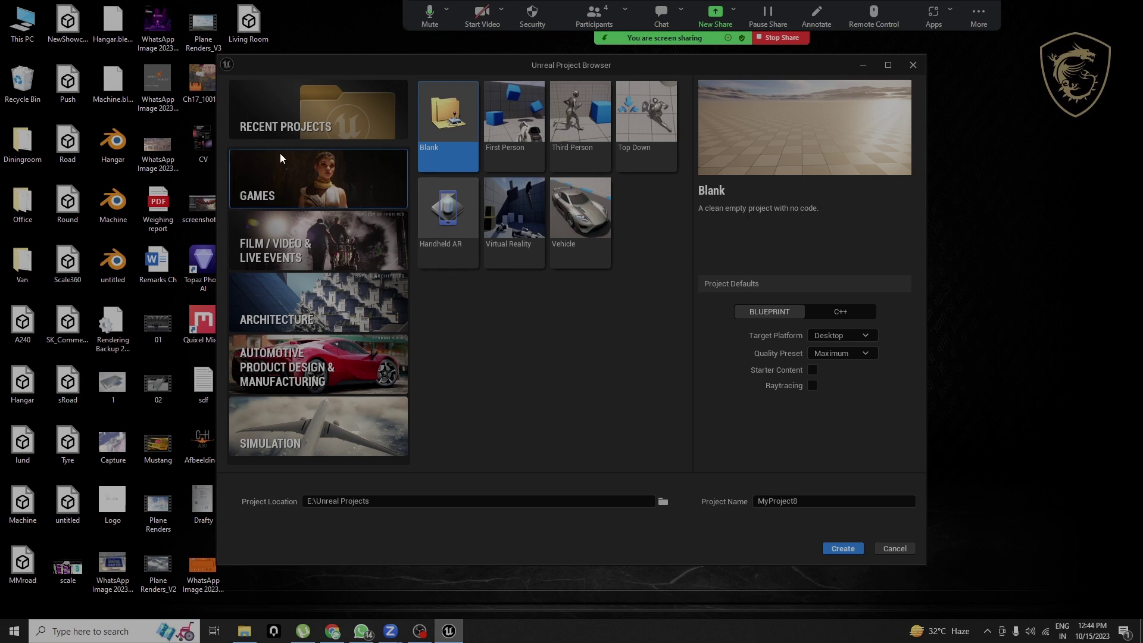
left_click(297, 128)
left_click(317, 199)
left_click(323, 247)
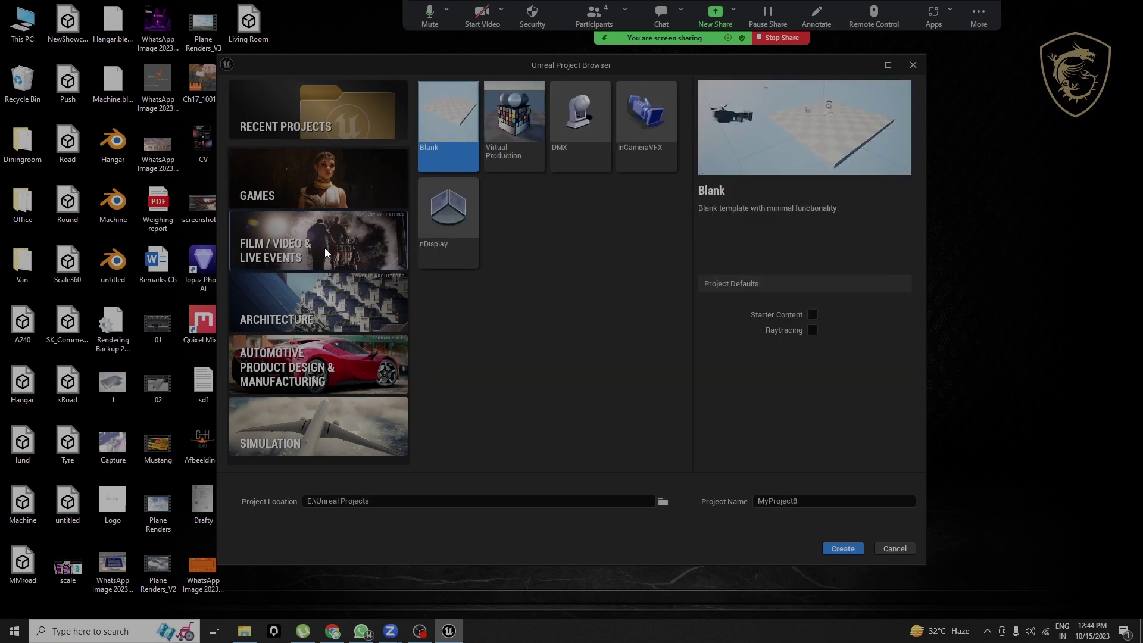
left_click(384, 310)
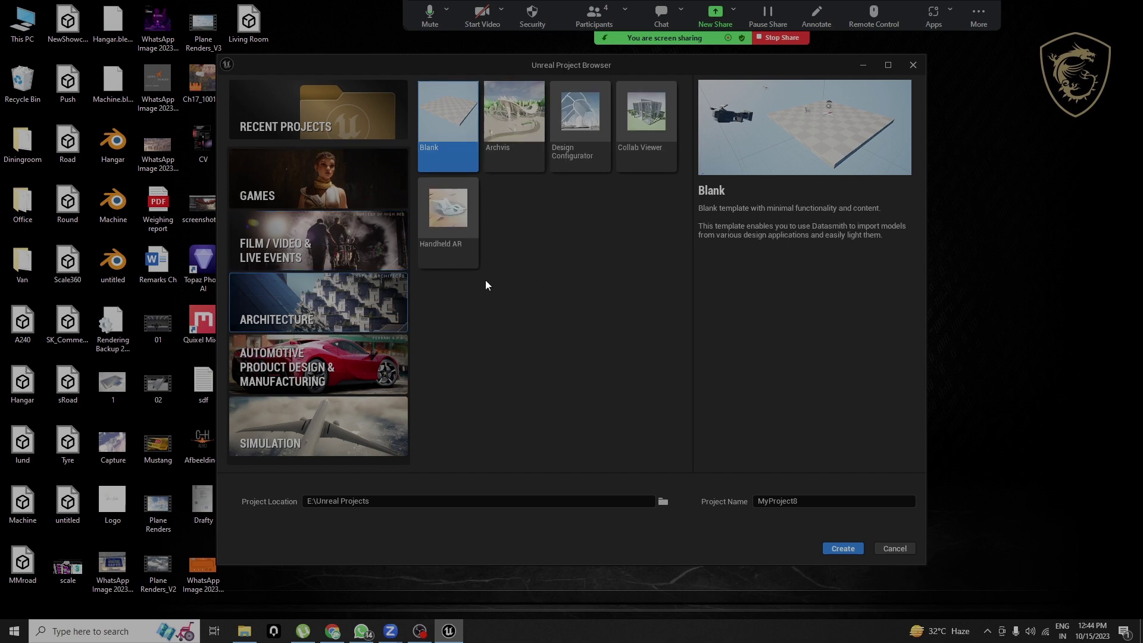
Name the project ClassDay1, correcting the mistyped '!' character to '1'.
left_click(774, 501)
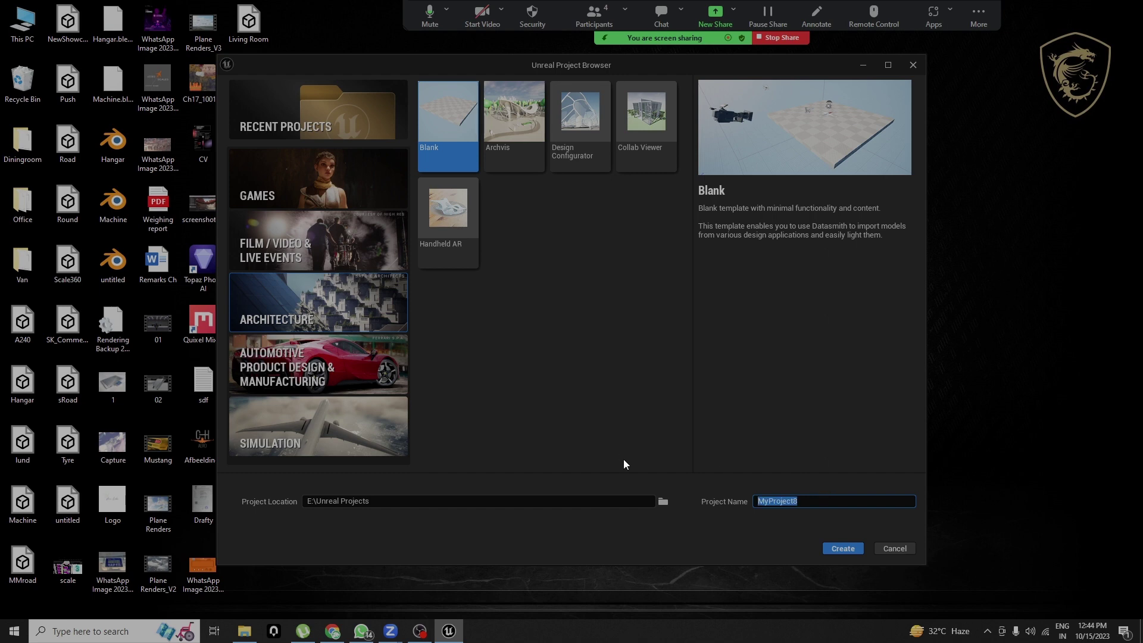
type("Class")
type("Day!")
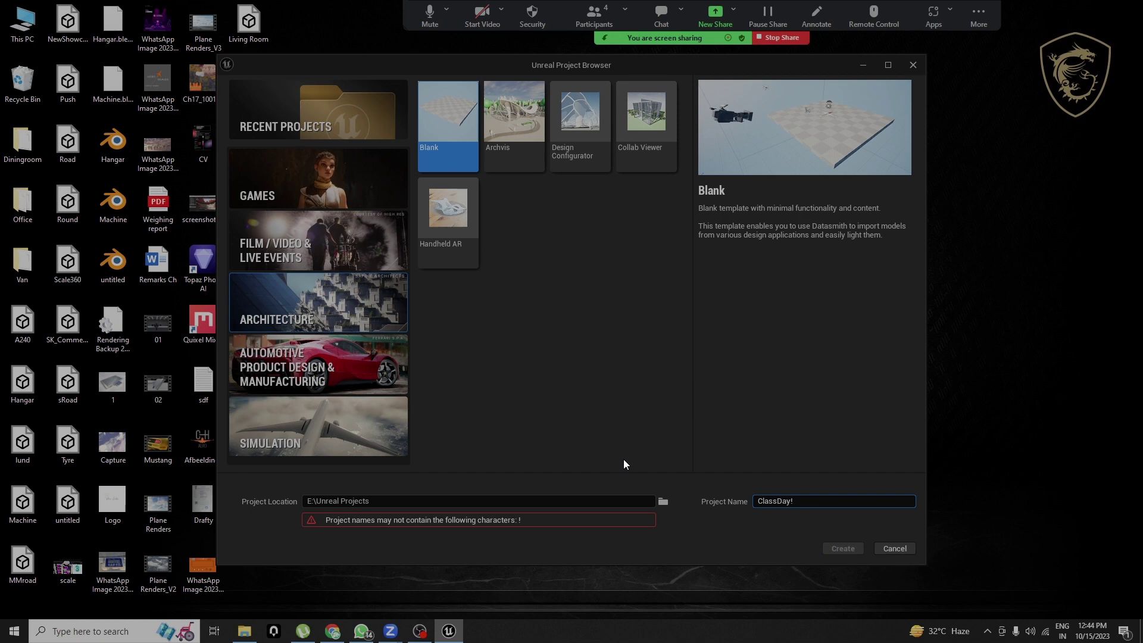
key("BackSpace")
type("1")
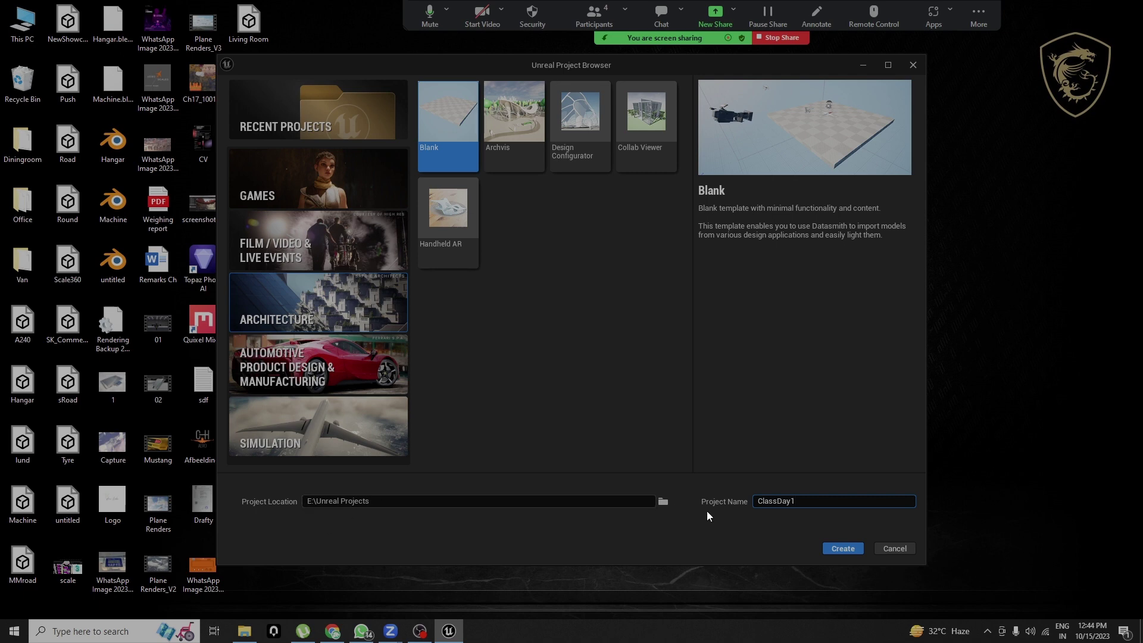
Create the ClassDay1 project and dismiss the uTorrent crash notice.
left_click(839, 550)
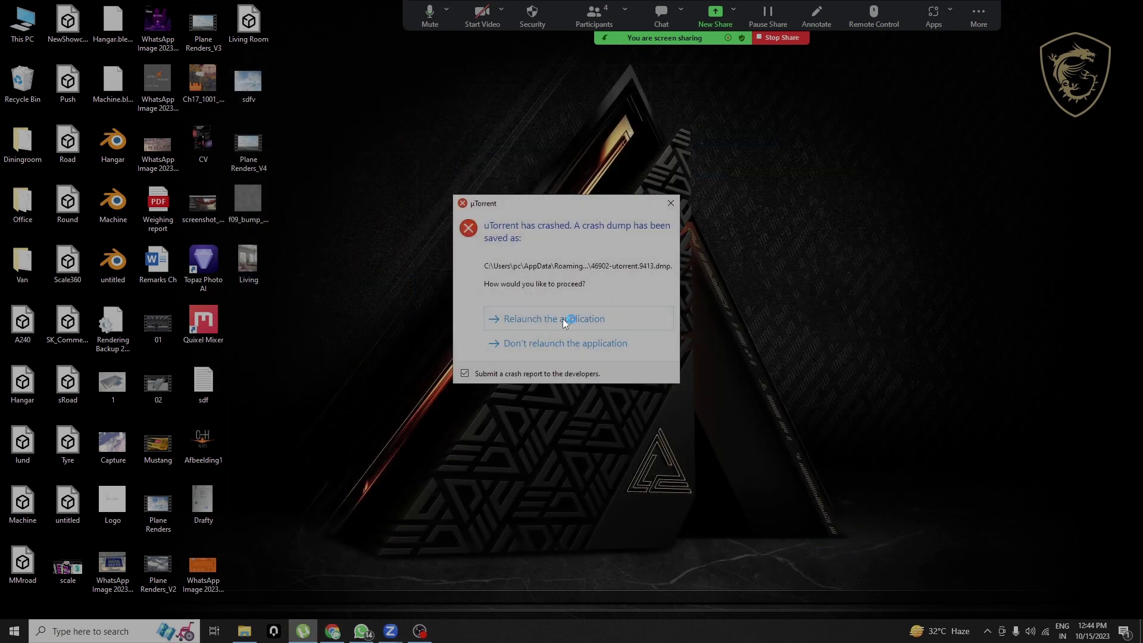
left_click(670, 203)
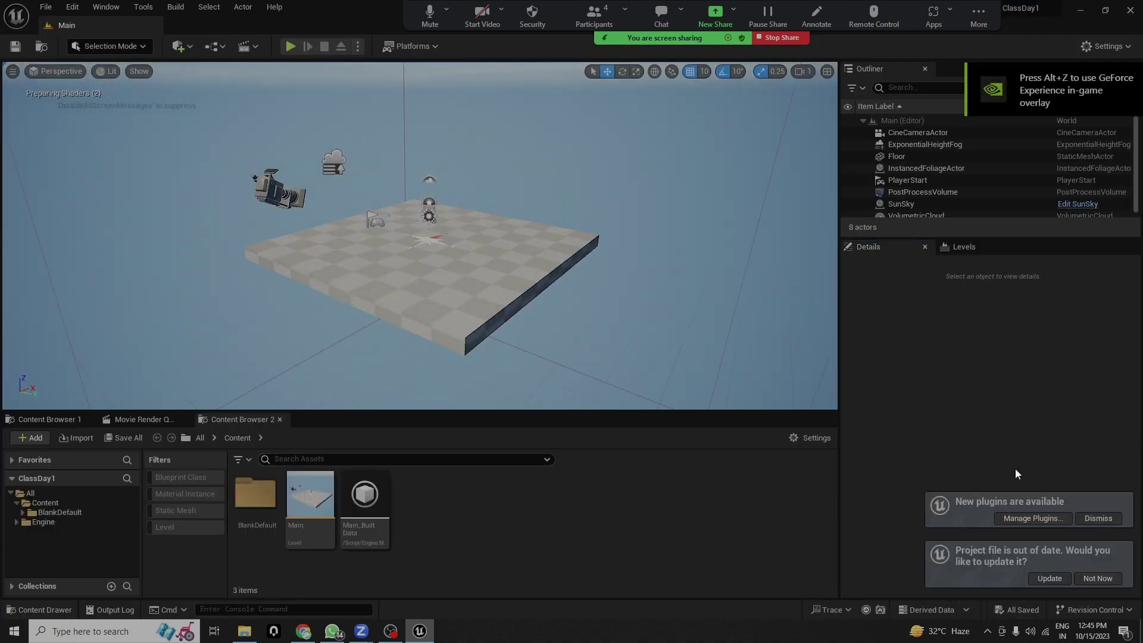
Update the out-of-date ClassDay1 project file, dismiss the plugins notice, and widen the viewport.
left_click(1044, 579)
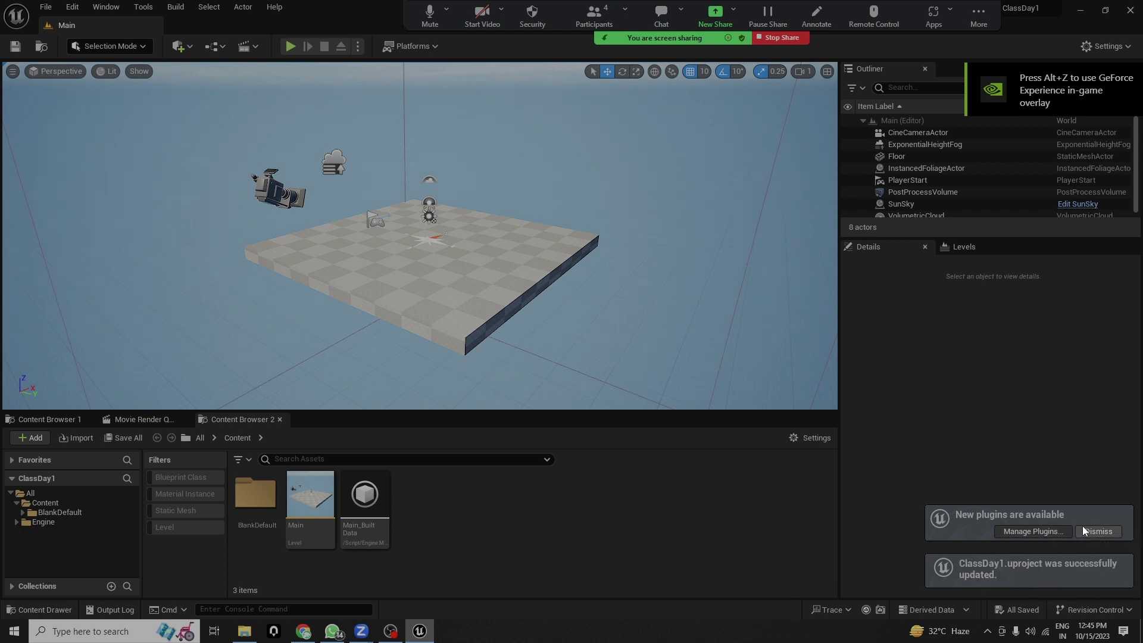
left_click(1098, 519)
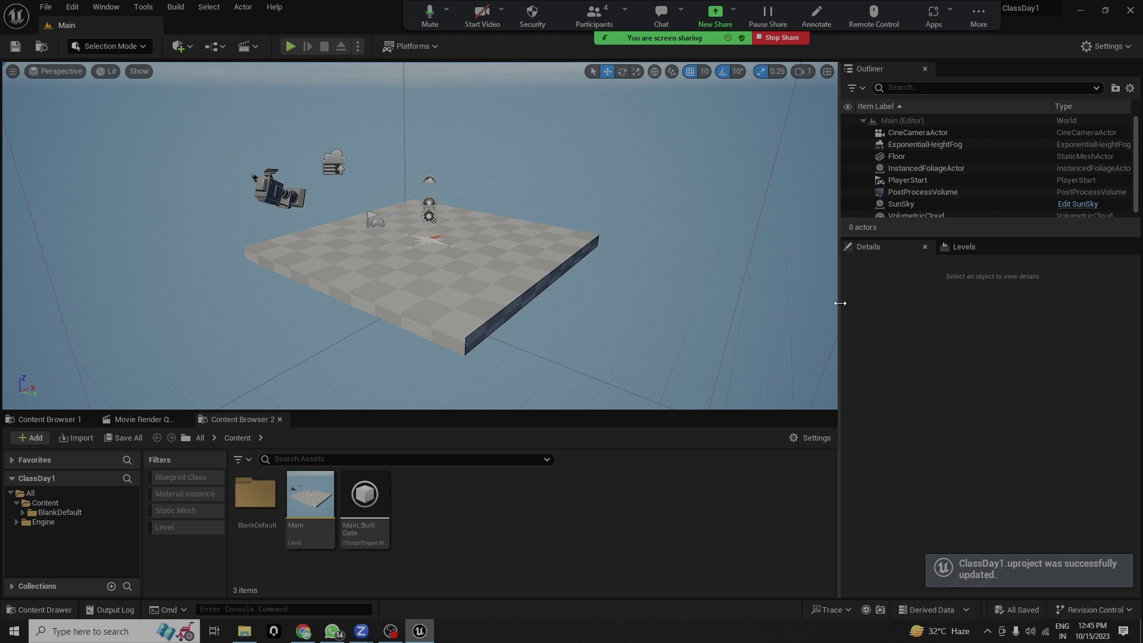
left_click_drag(839, 302, 917, 305)
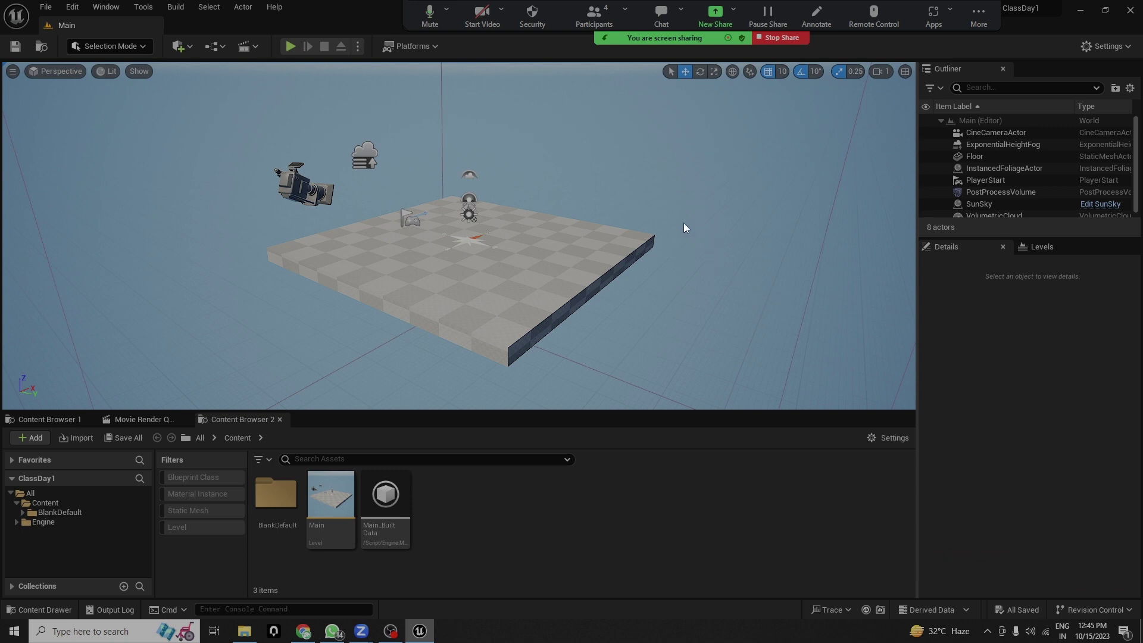
right_click_drag(678, 237, 560, 243)
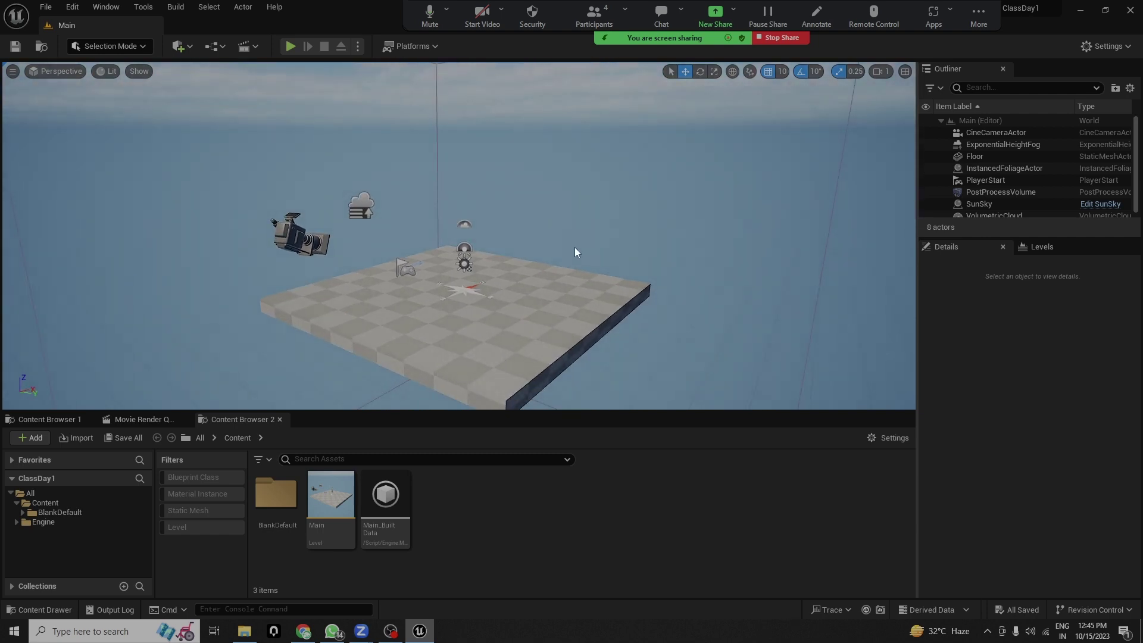
right_click_drag(569, 240, 566, 248)
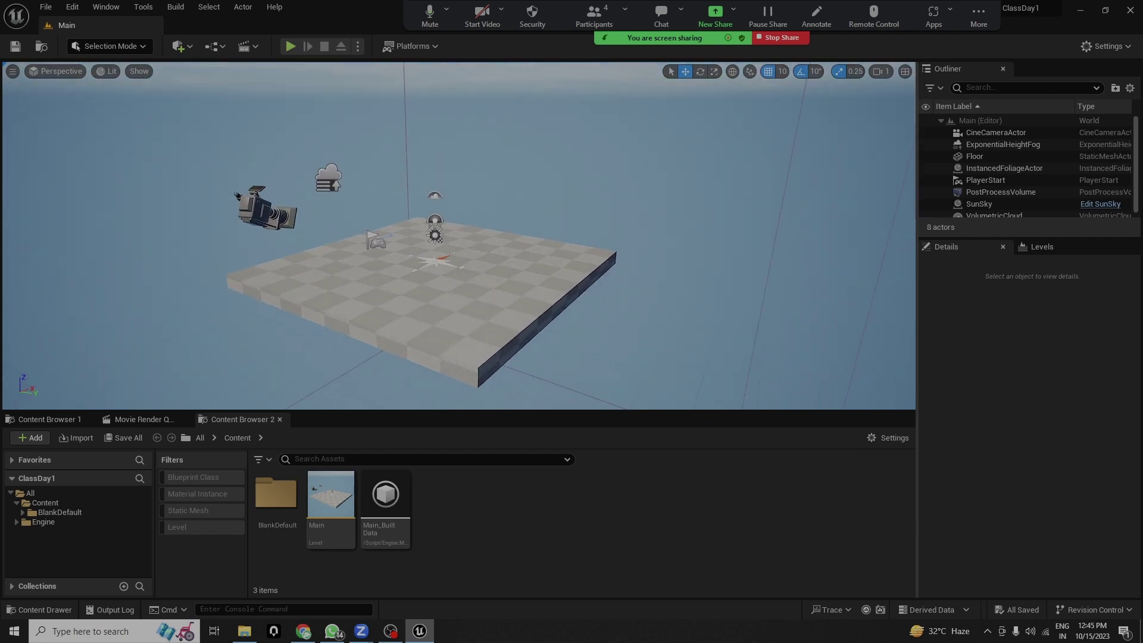
scroll(566, 248, "up", 3)
scroll(566, 248, "down", 3)
scroll(566, 248, "up", 4)
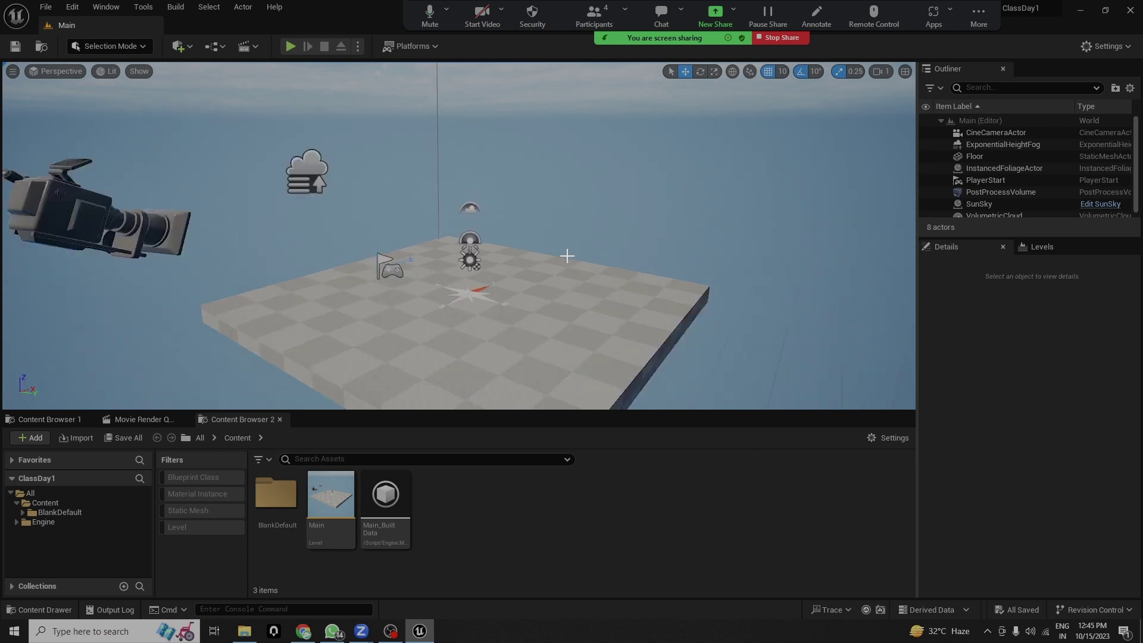
scroll(567, 256, "up", 2)
scroll(566, 256, "down", 2)
right_click_drag(445, 237, 416, 238)
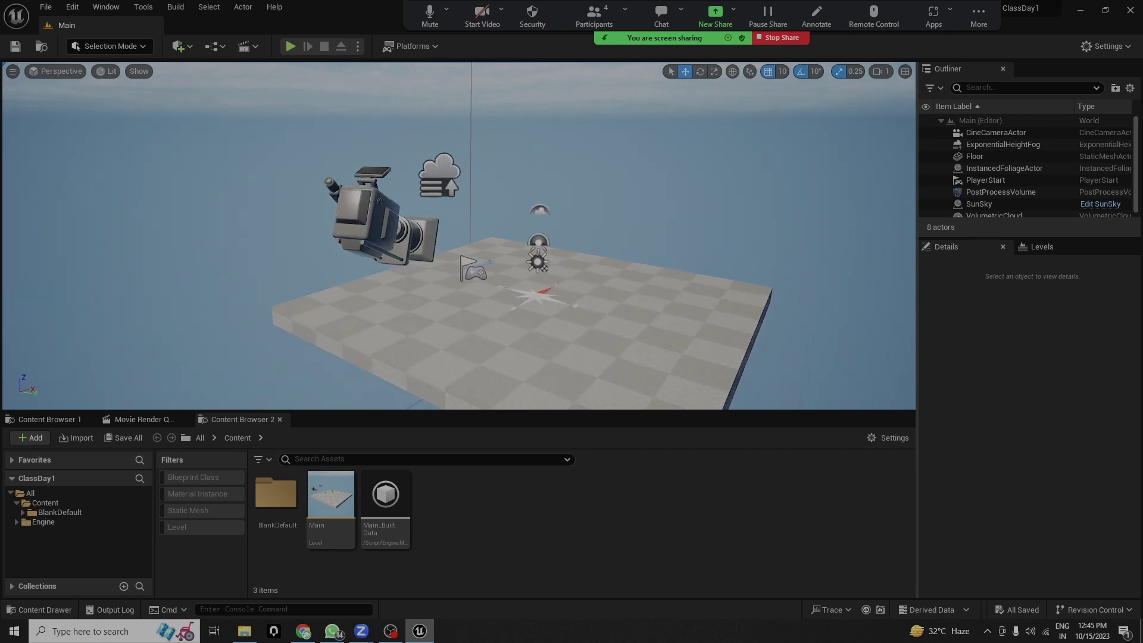
right_click_drag(446, 236, 416, 238)
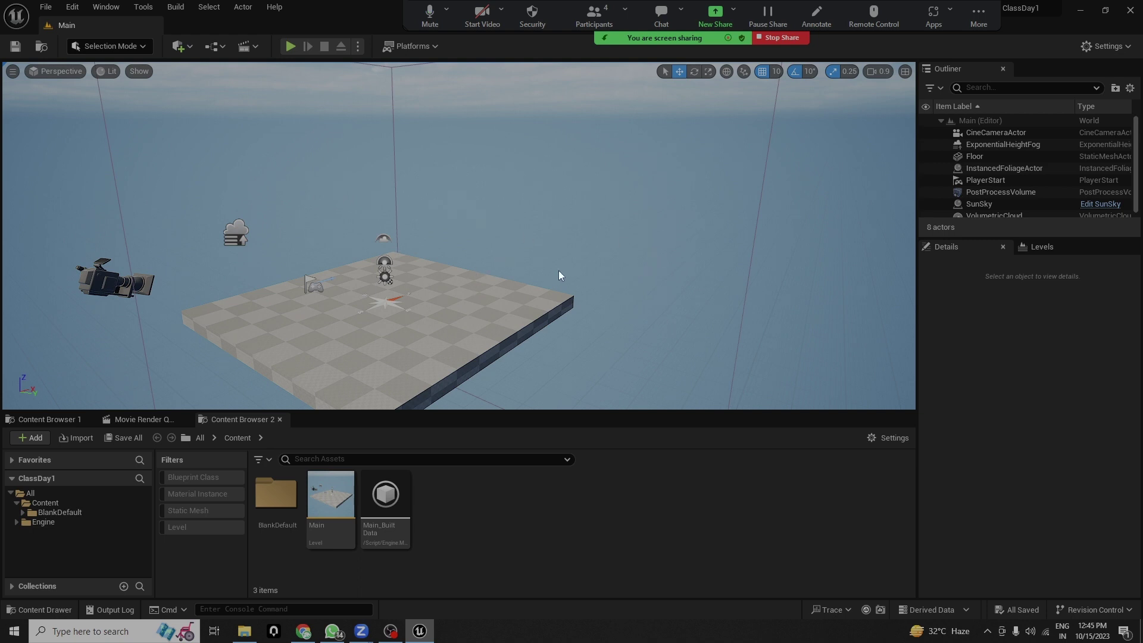
right_click_drag(559, 272, 569, 256)
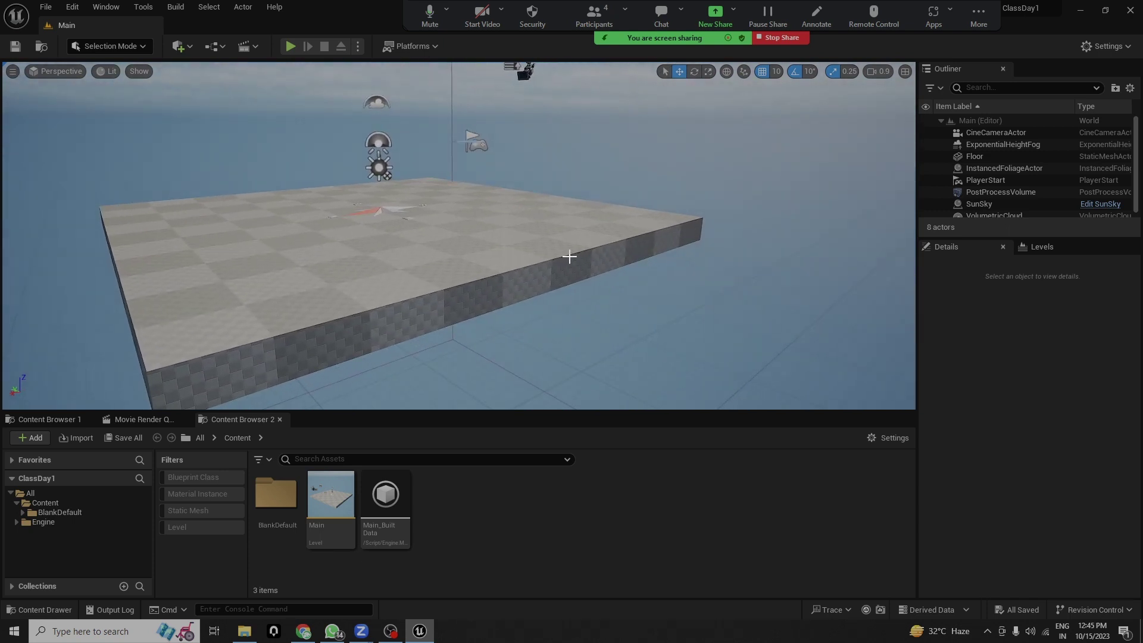
right_click_drag(562, 333, 487, 291)
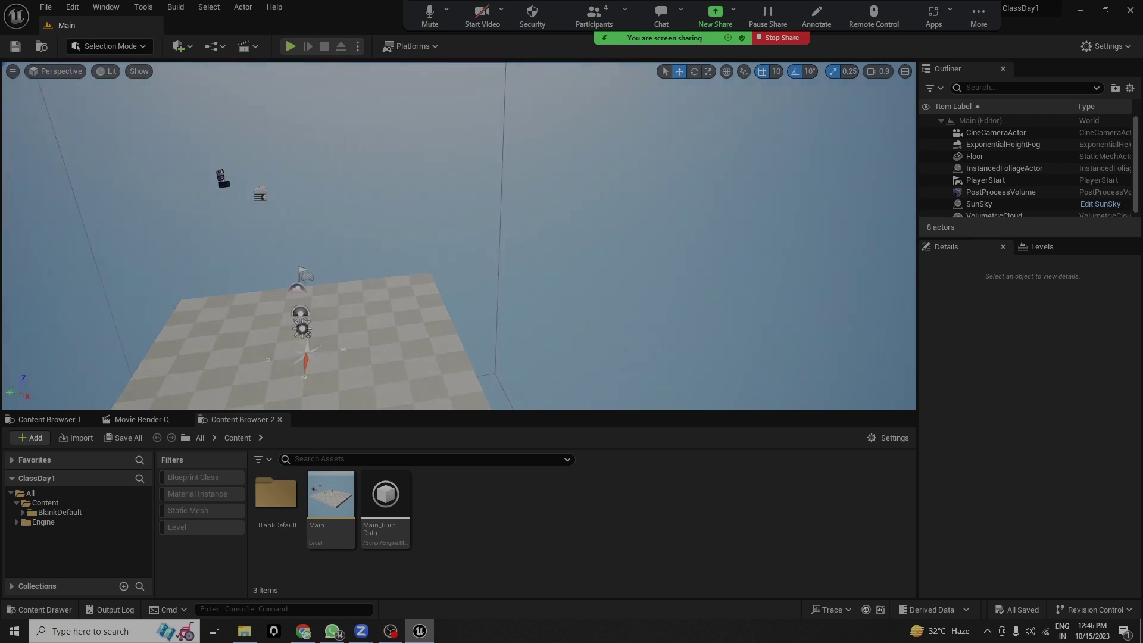
Orbit the viewport camera from the sky down to a higher view across the checkered floor.
right_click_drag(241, 250, 241, 250)
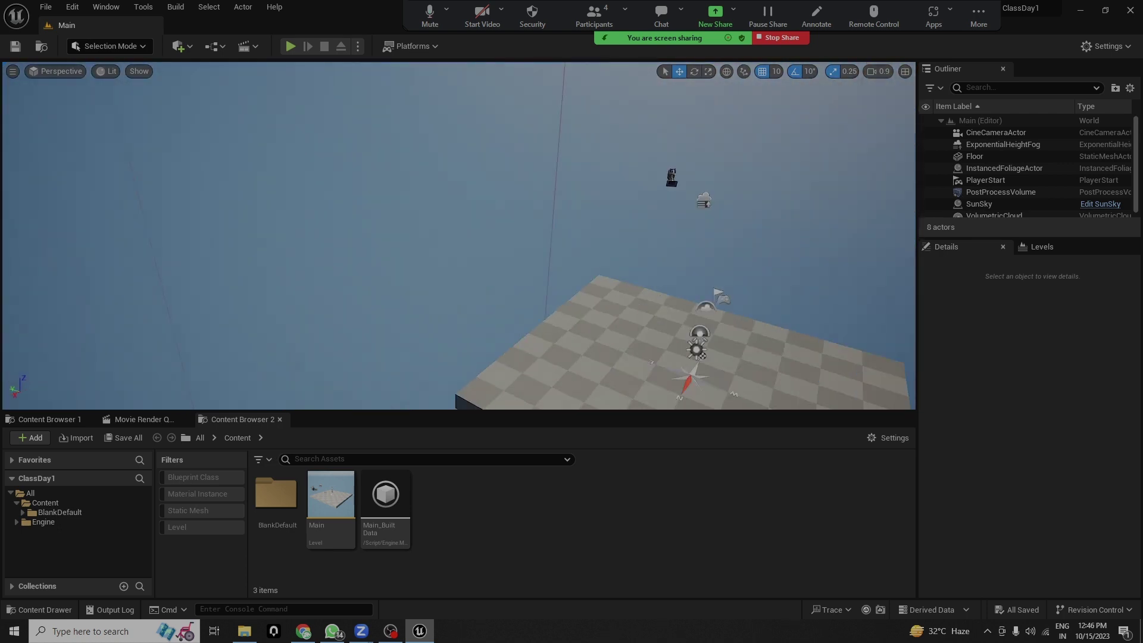
right_click_drag(280, 285, 279, 285)
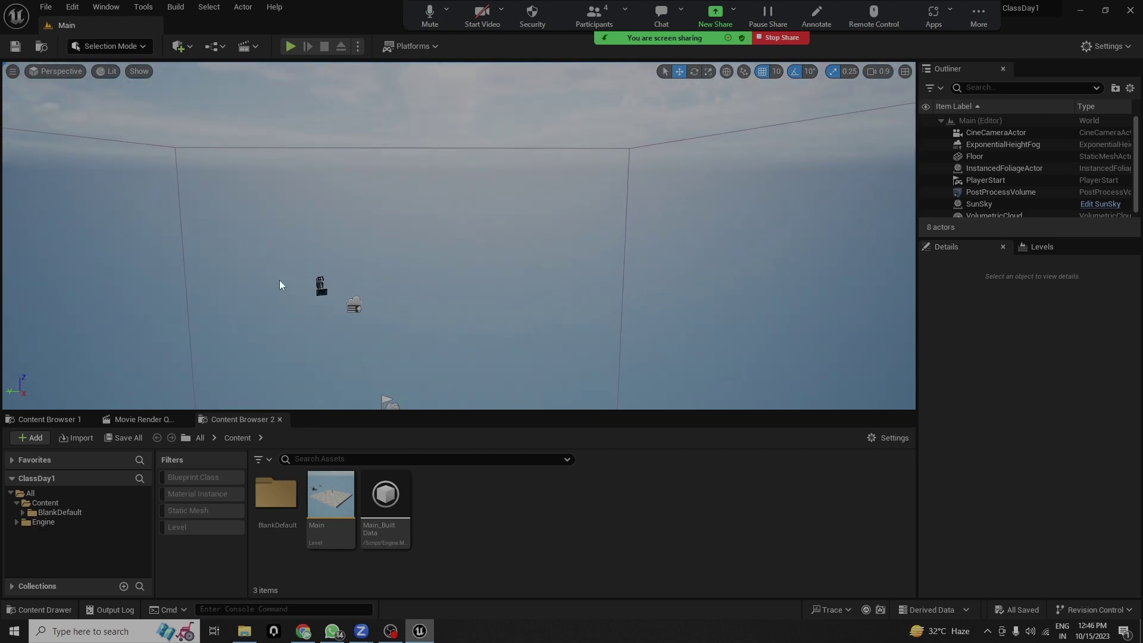
right_click_drag(401, 290, 401, 290)
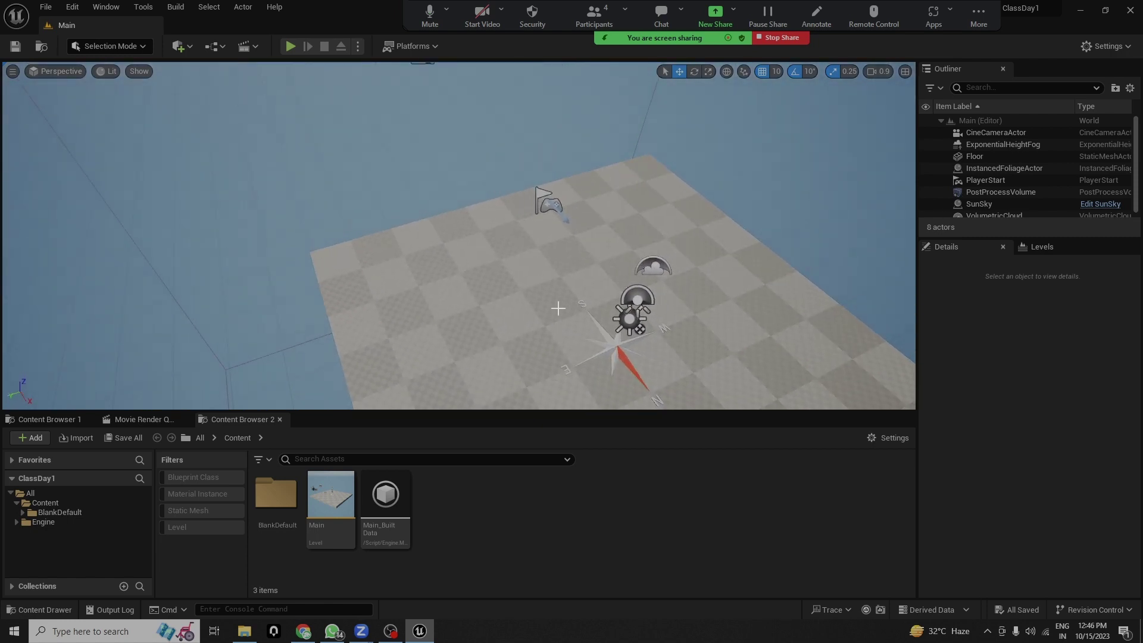
right_click_drag(492, 265, 516, 288)
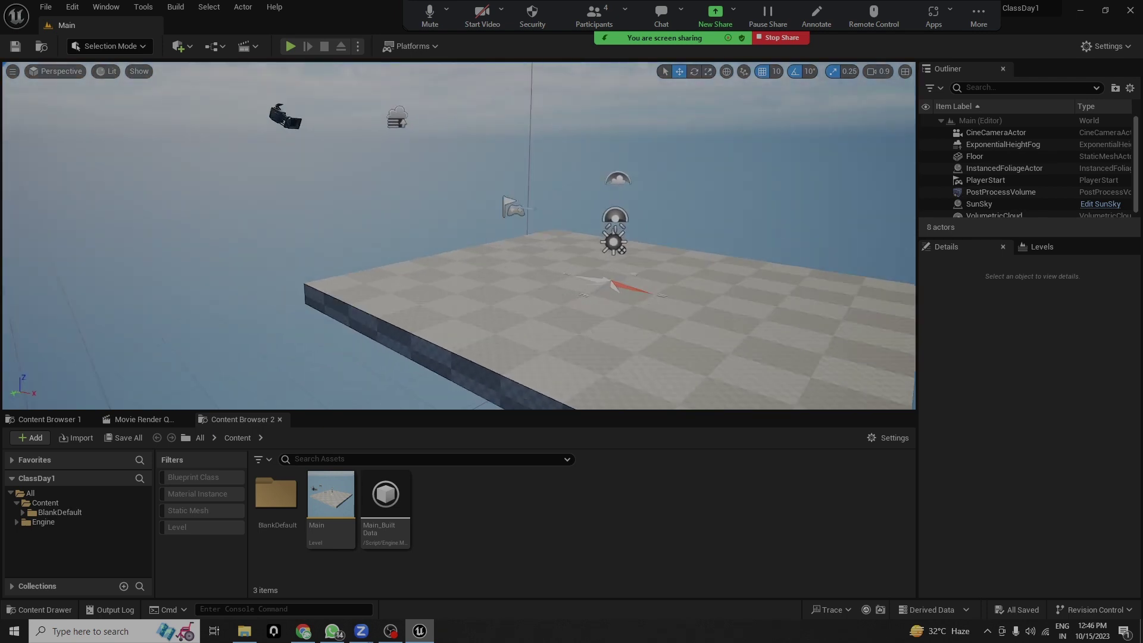
right_click_drag(512, 121, 513, 120)
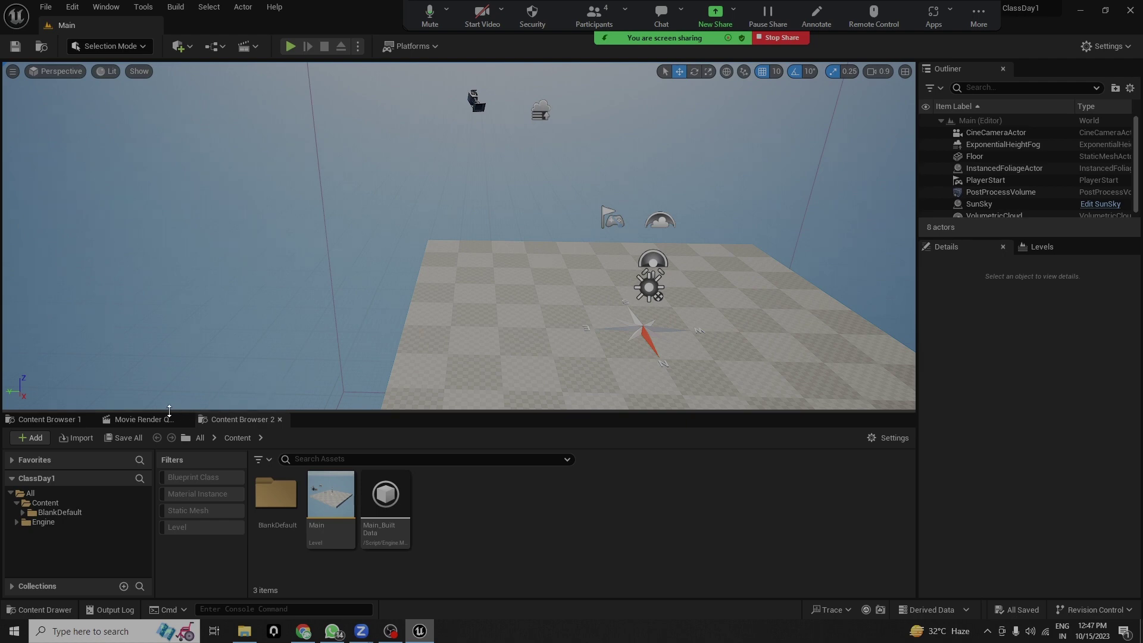
Close the Content Browser 1 and Movie Render Queue tabs.
left_click(88, 419)
left_click(87, 419)
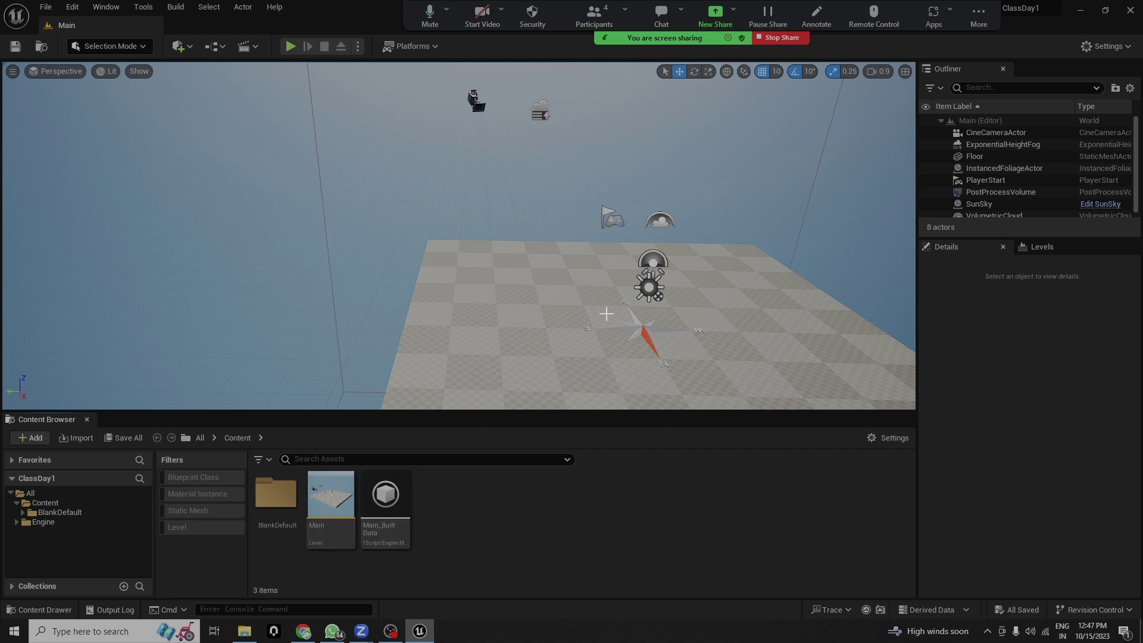
Preview the WhatsApp image in Downloads, then drag it into Unreal's Content folder.
left_click(244, 631)
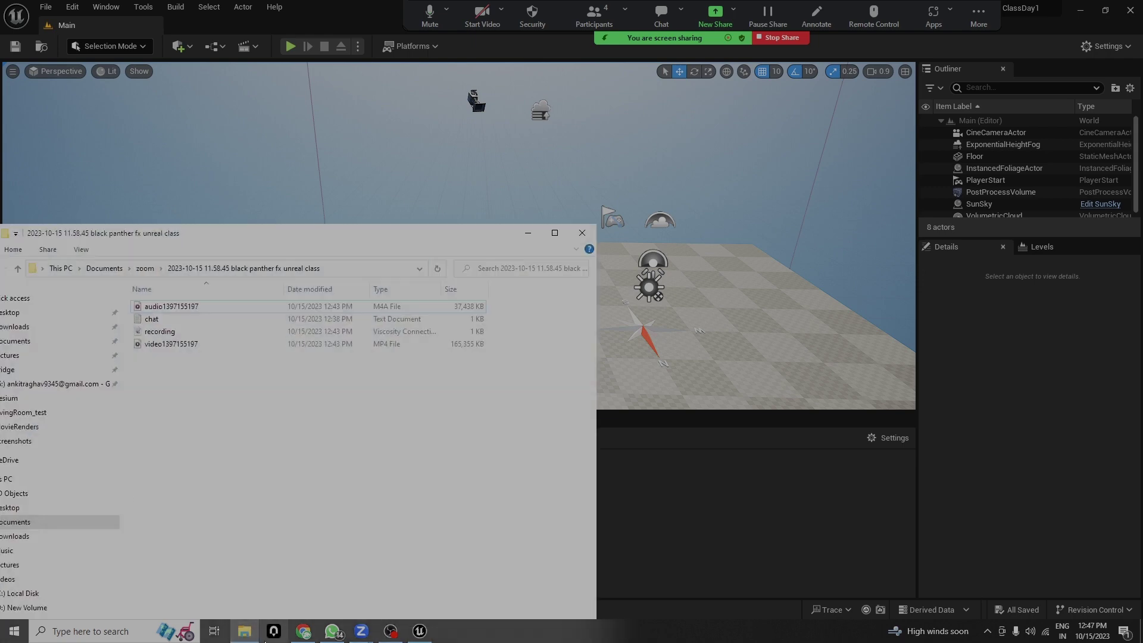
double_click(229, 238)
left_click(48, 98)
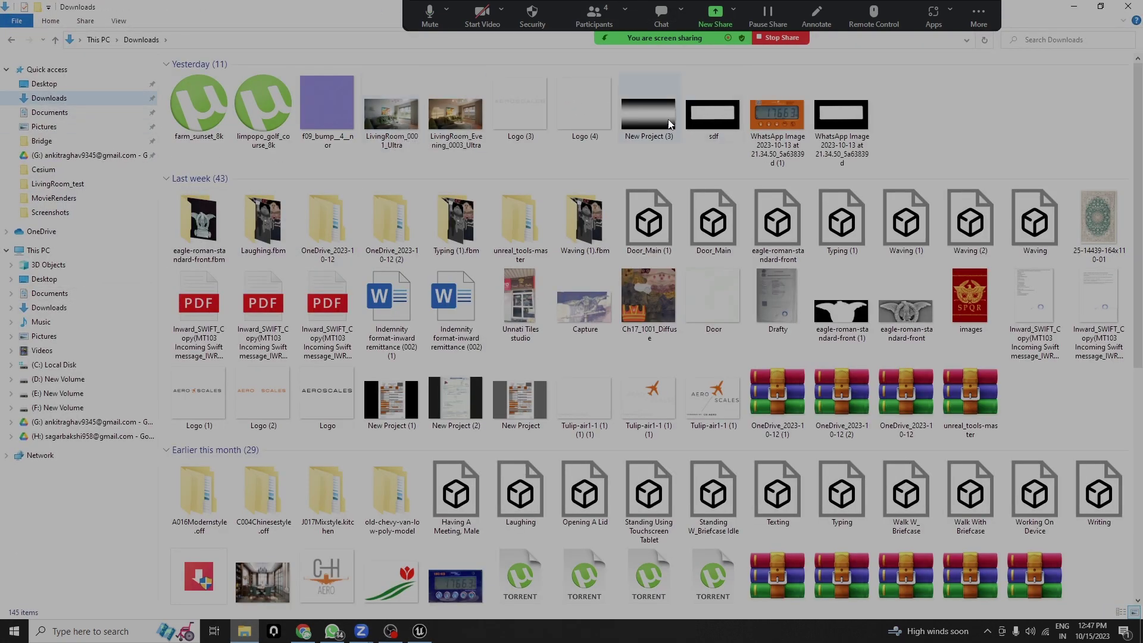
double_click(780, 119)
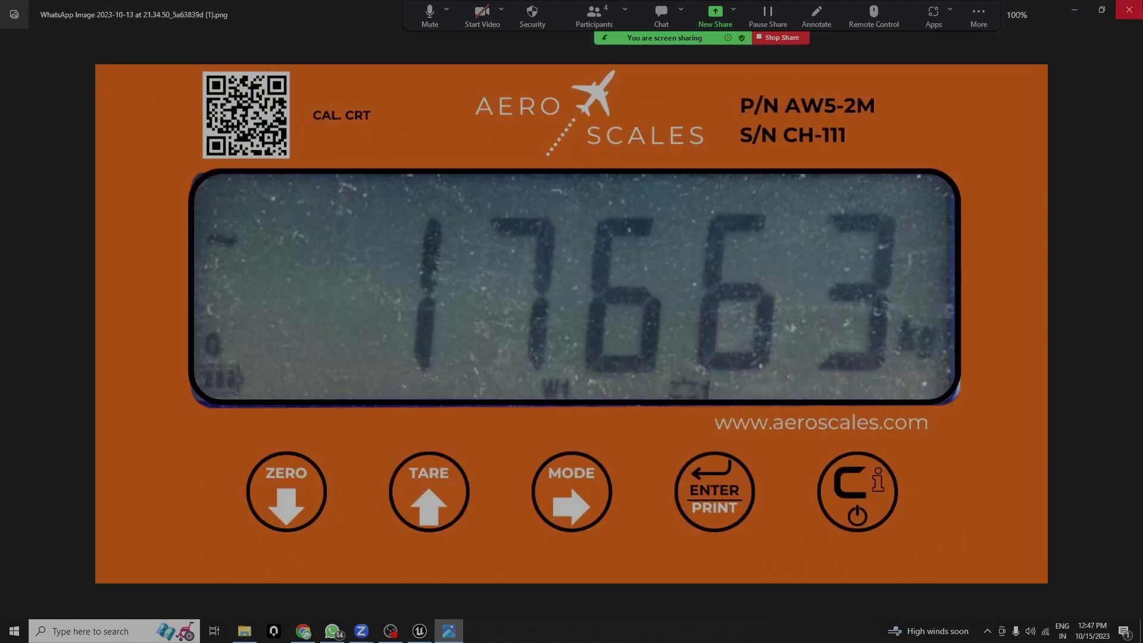
left_click(1128, 8)
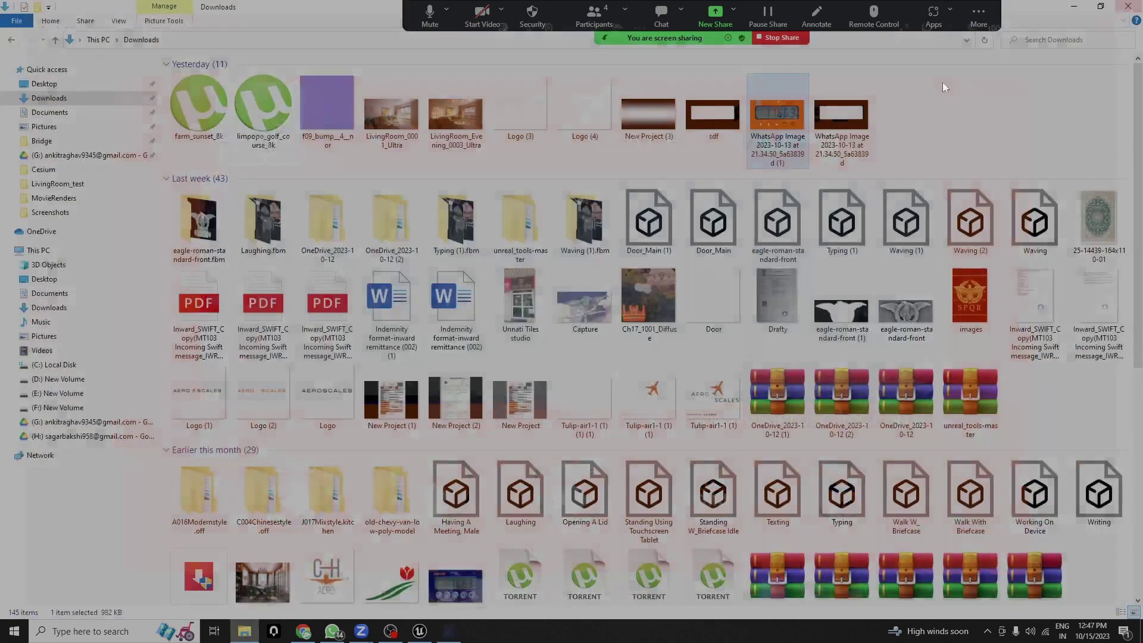
mouse_move(783, 109)
left_mouse_down()
mouse_move(398, 638)
mouse_move(732, 299)
left_mouse_up()
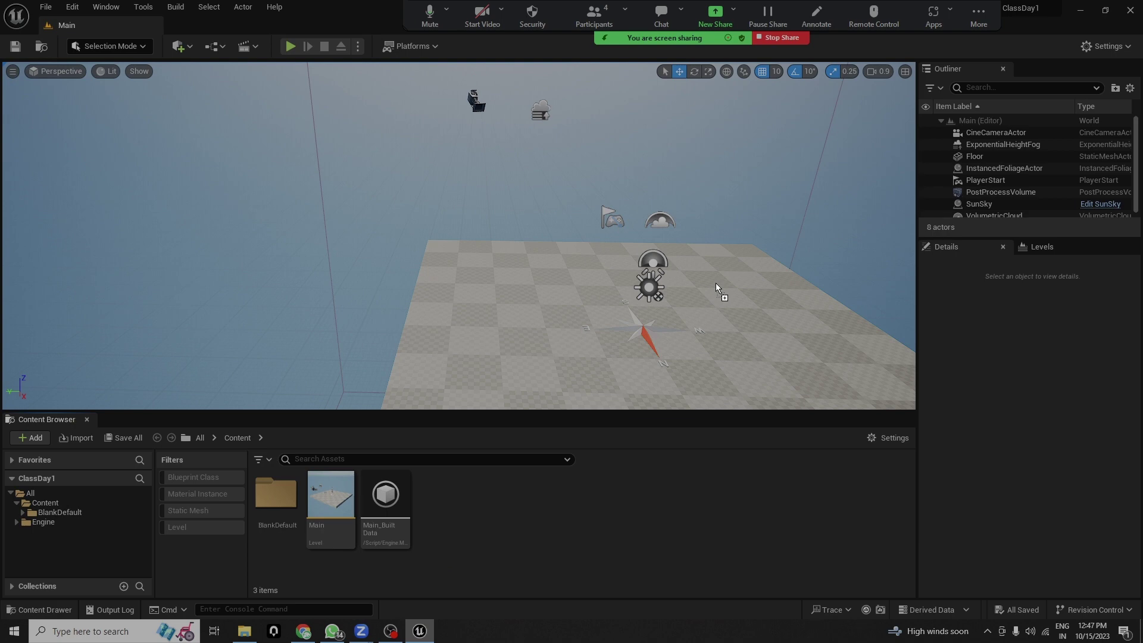
mouse_move(715, 283)
left_mouse_down()
mouse_move(498, 544)
mouse_move(516, 536)
left_mouse_up()
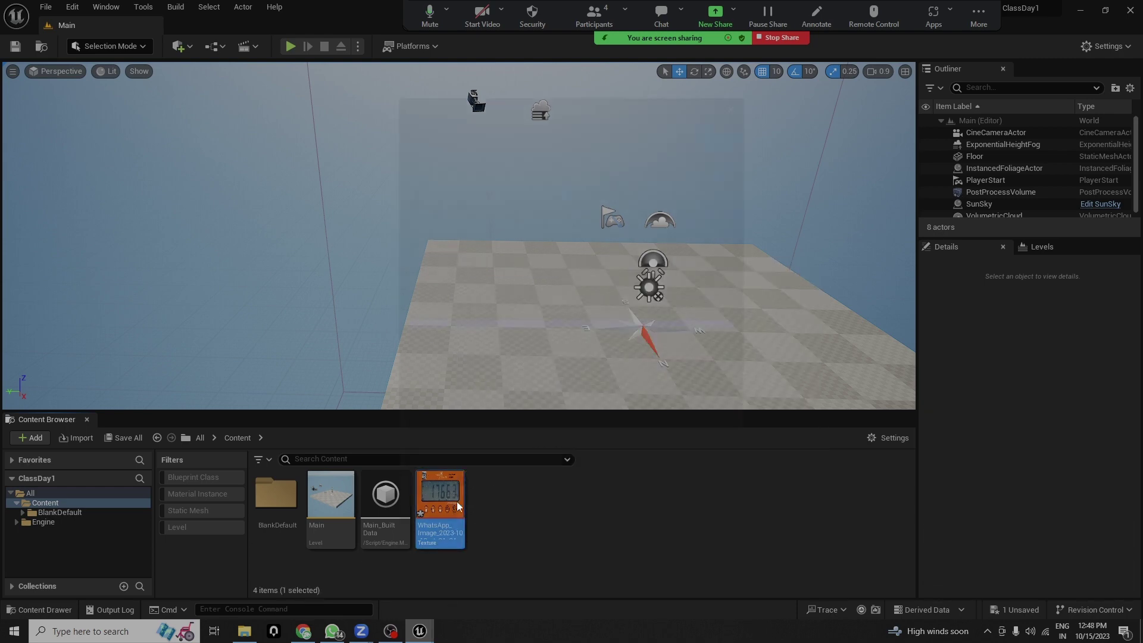
Delete the imported WhatsApp texture and slightly enlarge the Content Browser panel.
key("Delete")
left_click(524, 511)
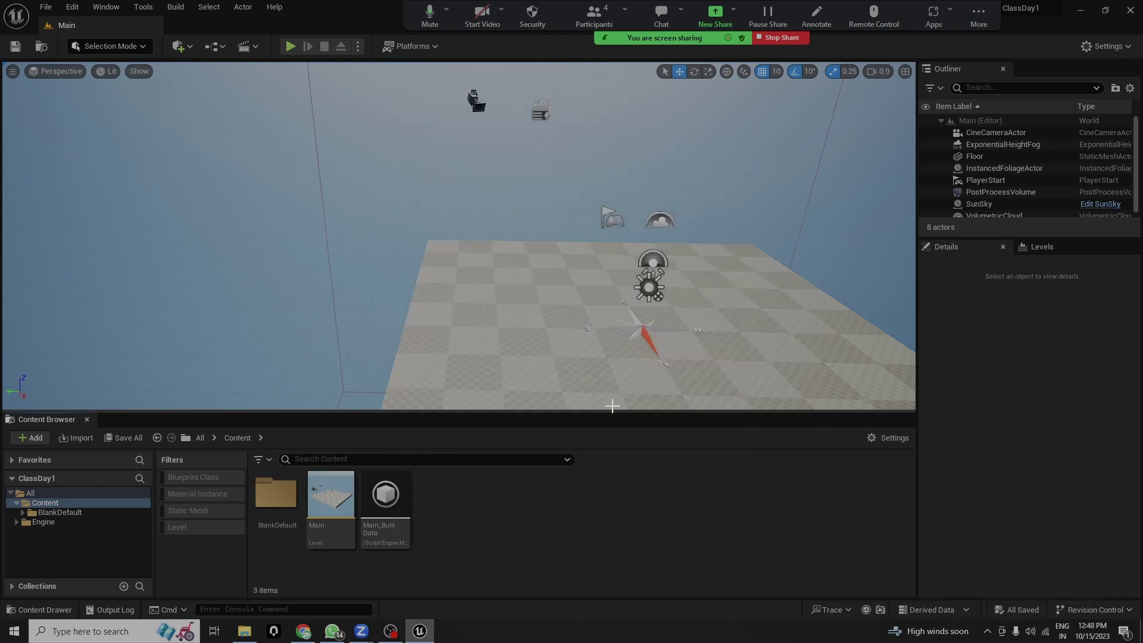
left_click_drag(623, 411, 623, 404)
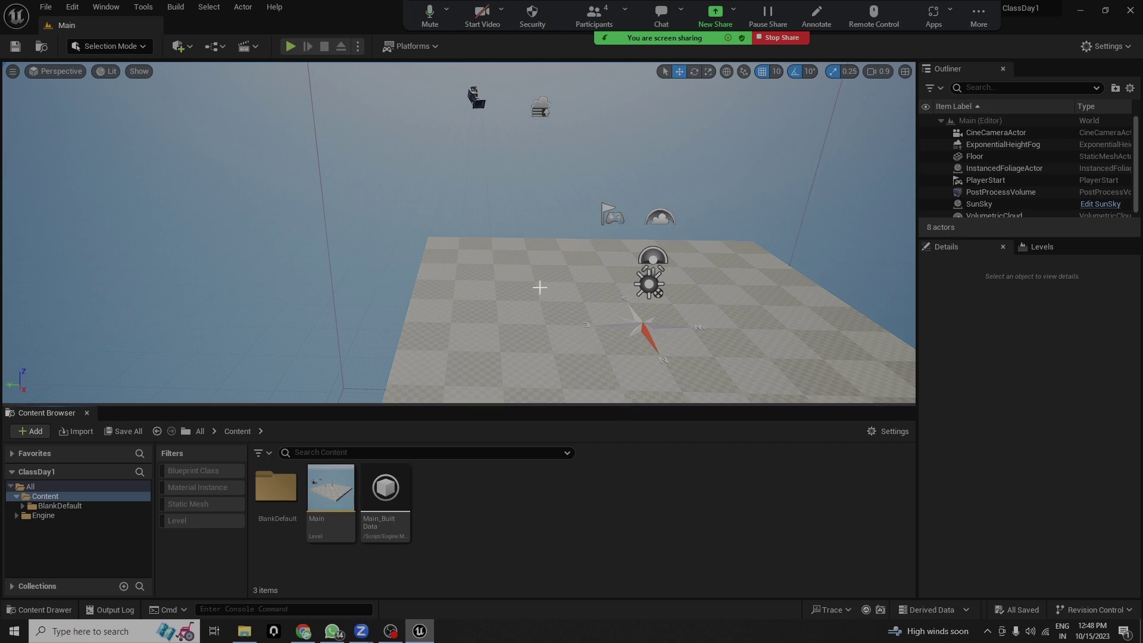
Navigate the viewport to look over the whole checkered floor.
mouse_move(538, 288)
left_mouse_down()
mouse_move(524, 333)
mouse_move(594, 281)
left_mouse_up()
scroll(458, 232, "down", 3)
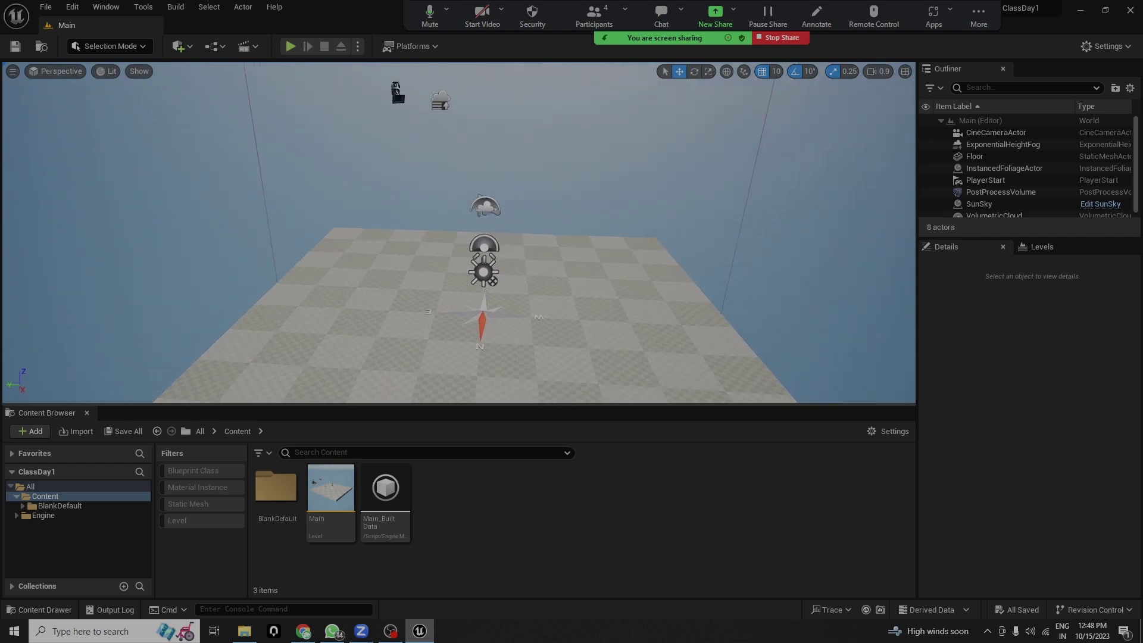
scroll(458, 232, "up", 3)
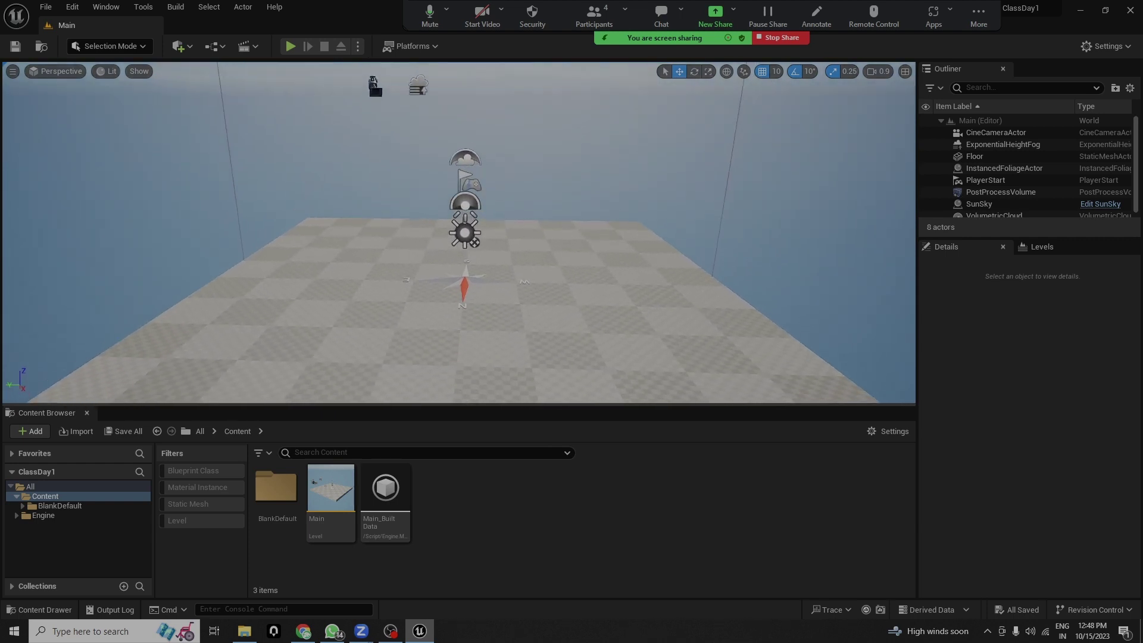
left_click_drag(459, 238, 459, 202)
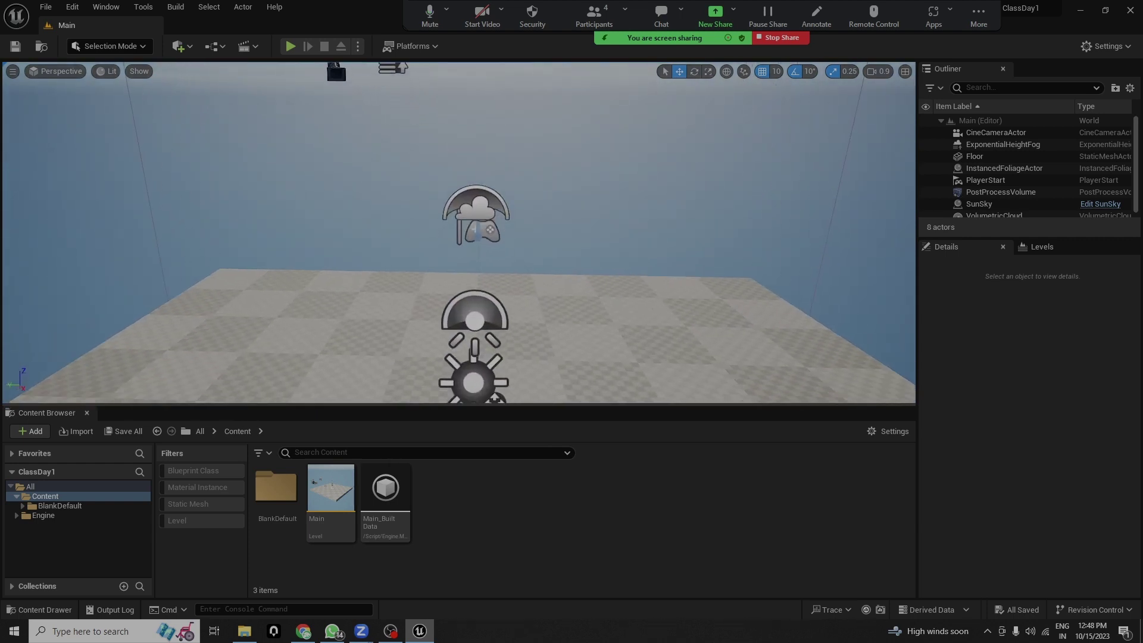
right_click_drag(458, 238, 458, 268)
left_click_drag(458, 238, 459, 256)
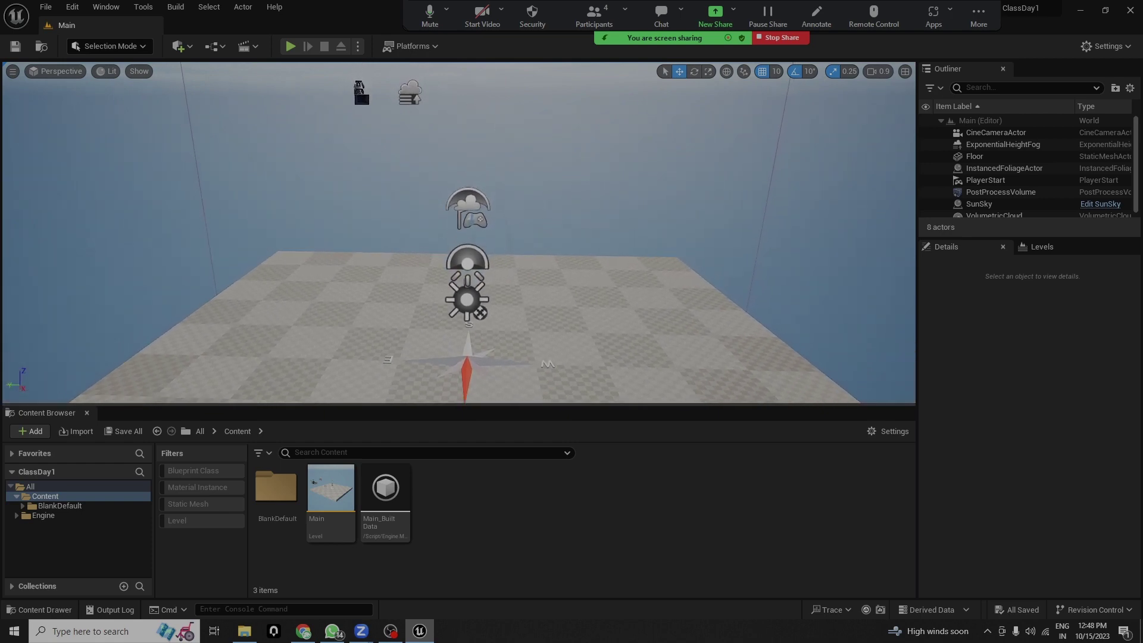
right_click_drag(597, 283, 598, 265)
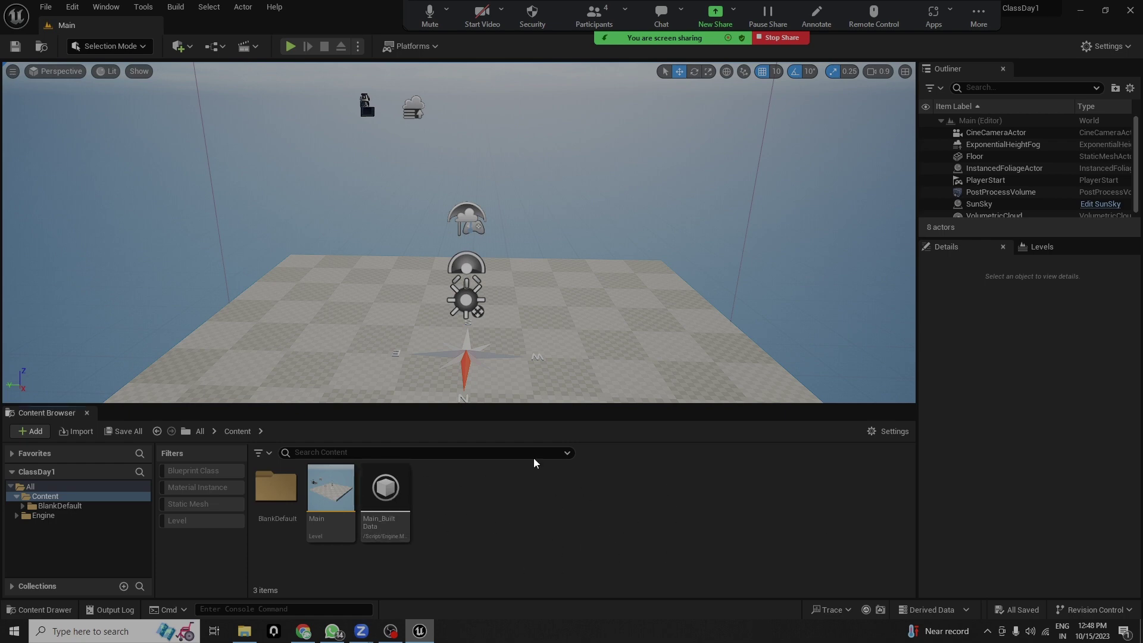
scroll(579, 360, "down", 3)
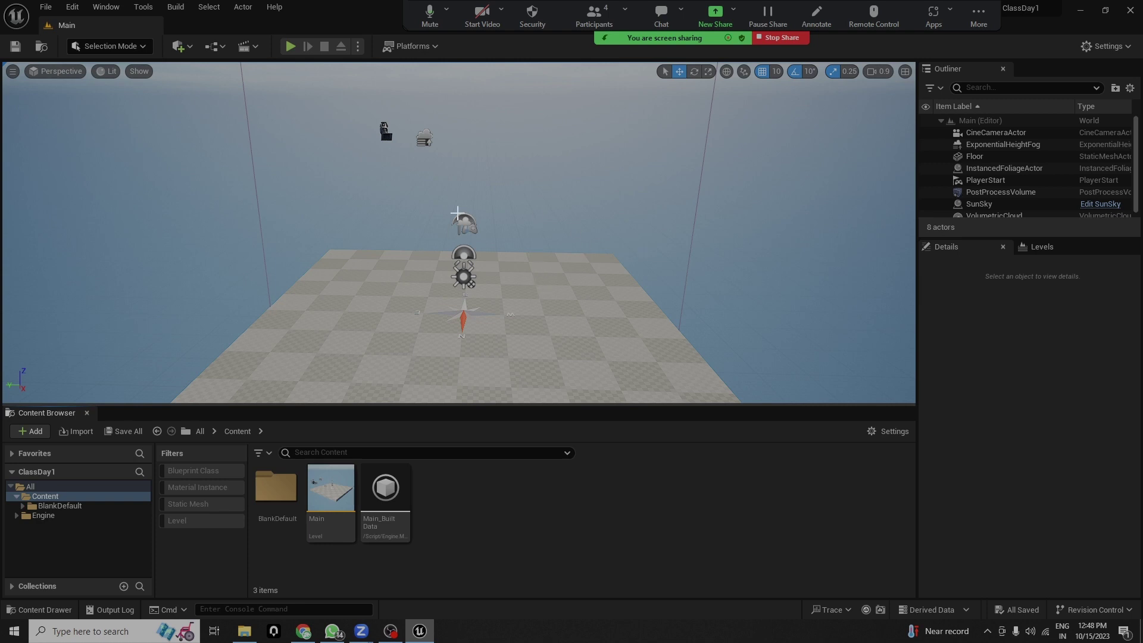
scroll(457, 213, "up", 5)
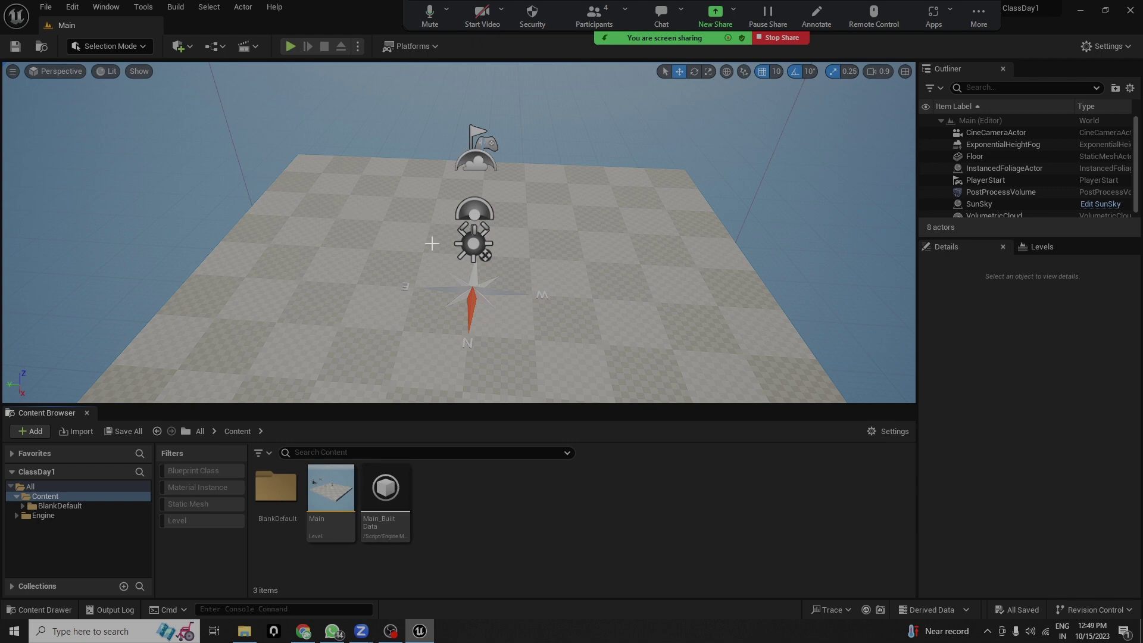
middle_click_drag(432, 242, 453, 250)
Create a new Empty Level with Ctrl+N.
key("ctrl+n")
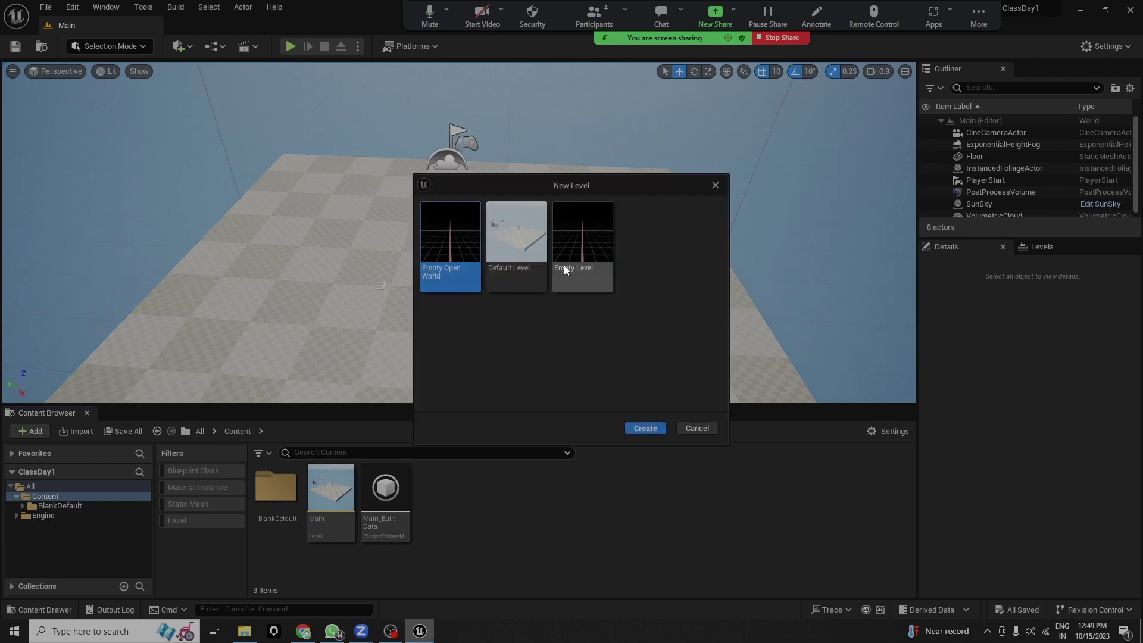
double_click(573, 250)
right_click_drag(574, 252, 574, 252)
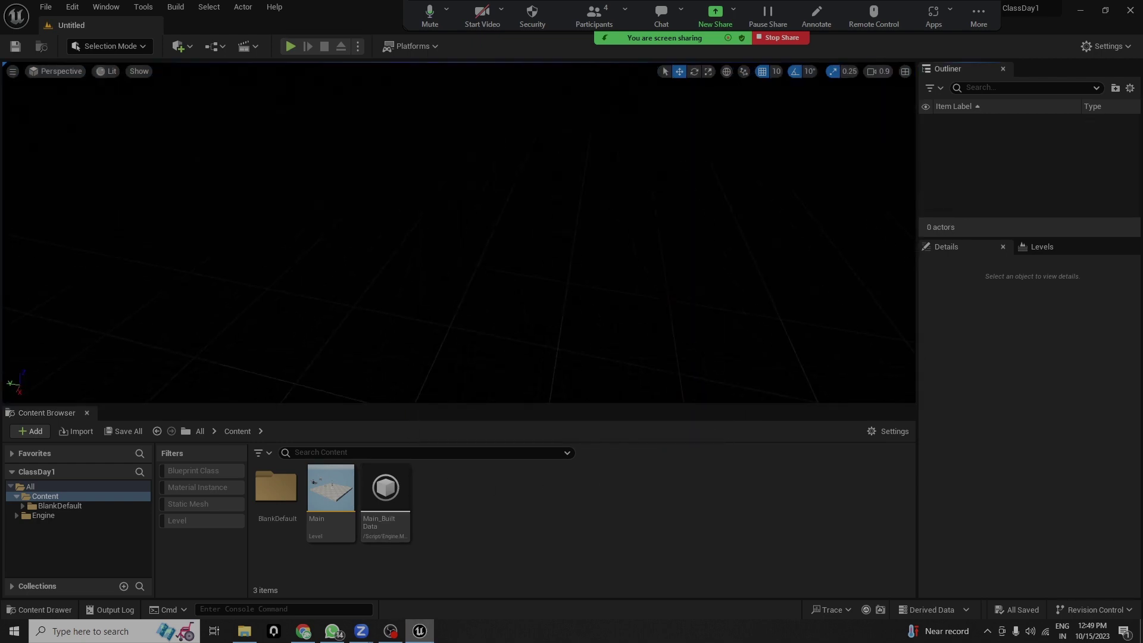
Save the new level as Day1 in the Content folder.
key("ctrl+s")
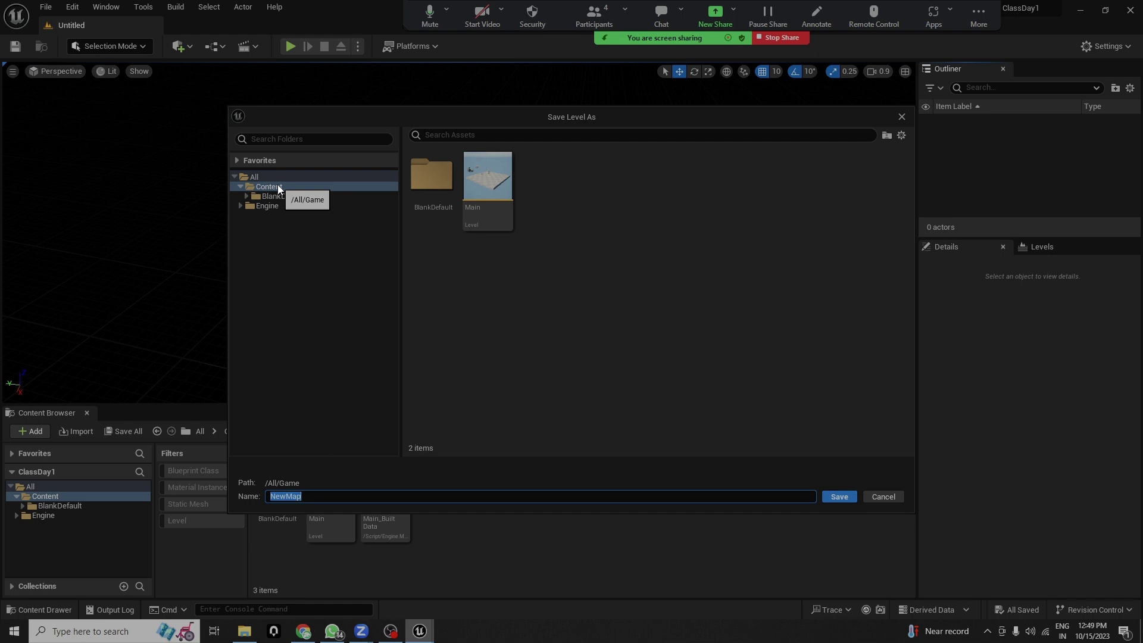
left_click(470, 497)
key("ctrl+a")
type("Day")
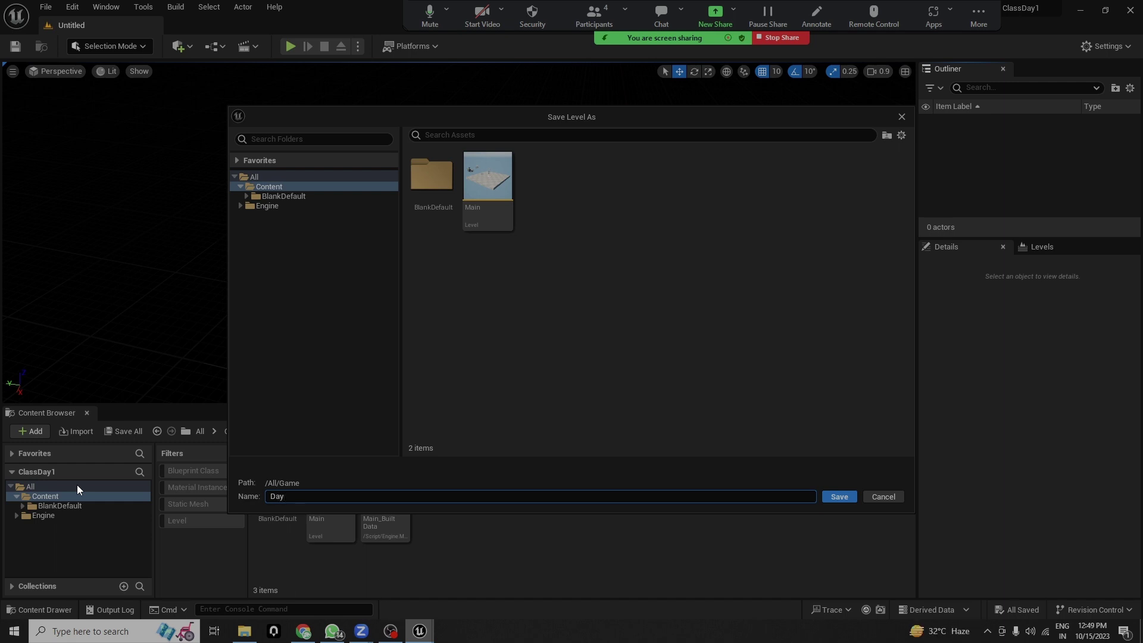
key("Return")
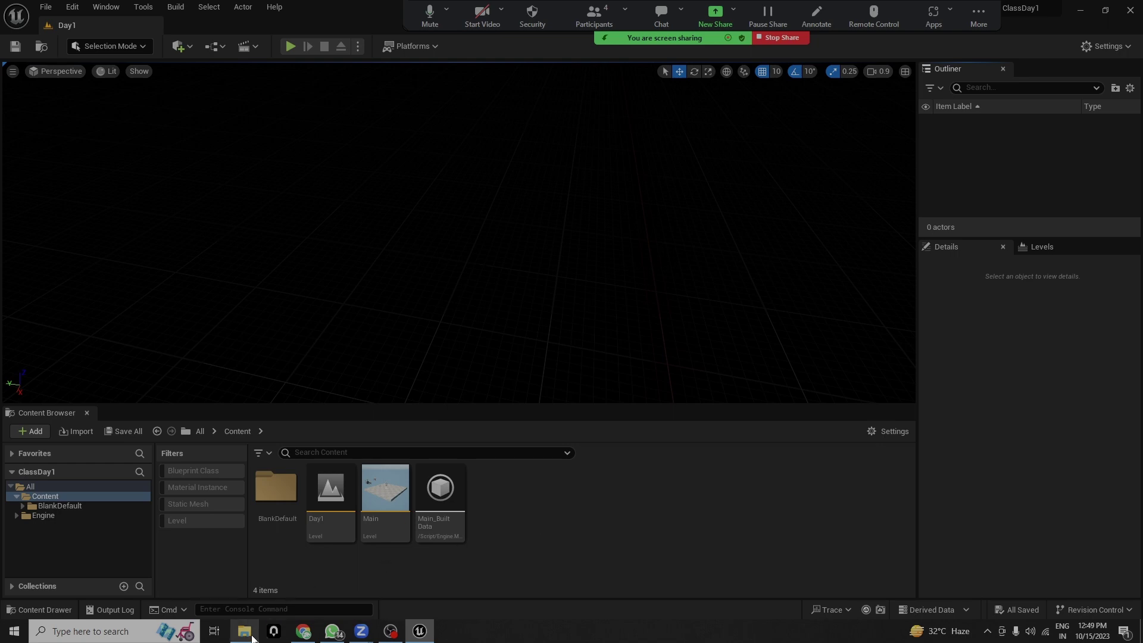
In File Explorer, navigate to E:\Unreal Projects\ClassDay1.
mouse_move(252, 635)
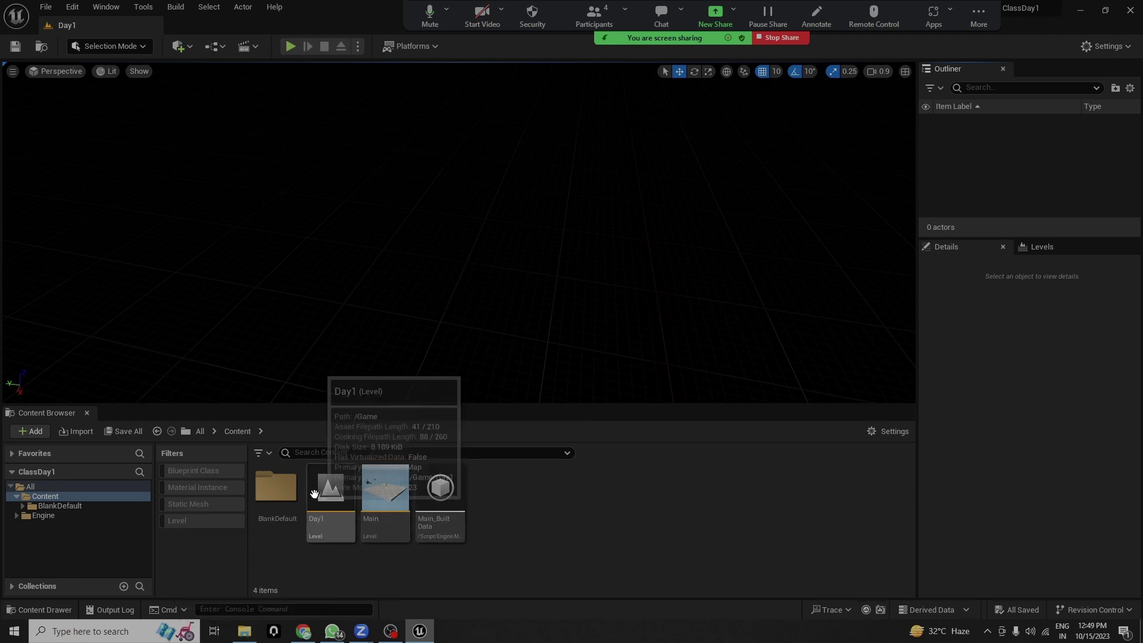
left_click(242, 634)
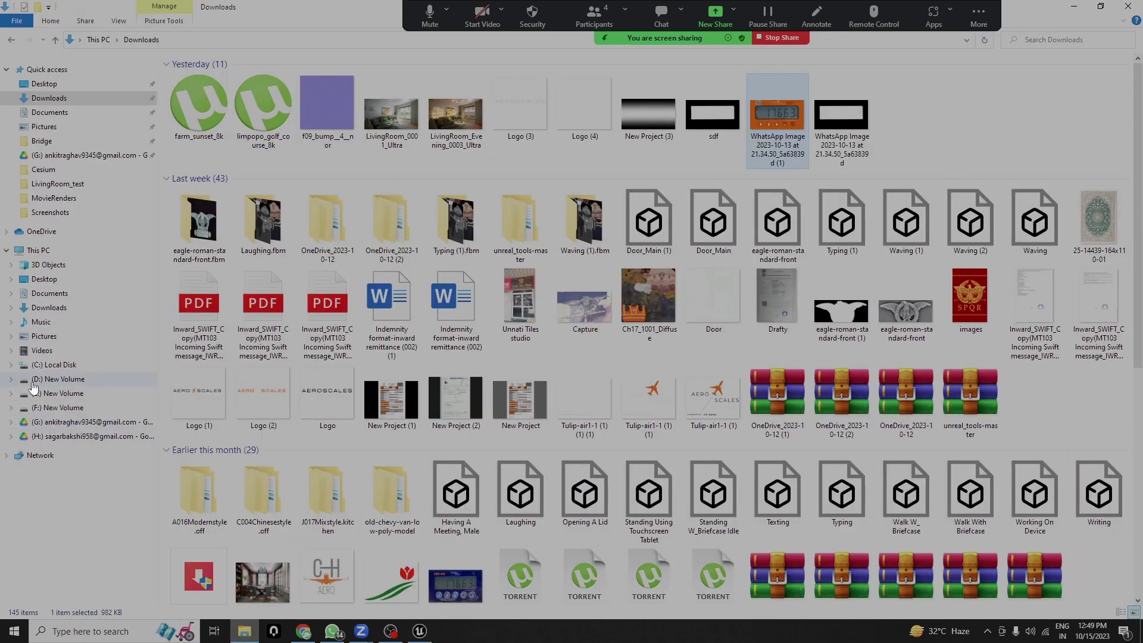
left_click(59, 393)
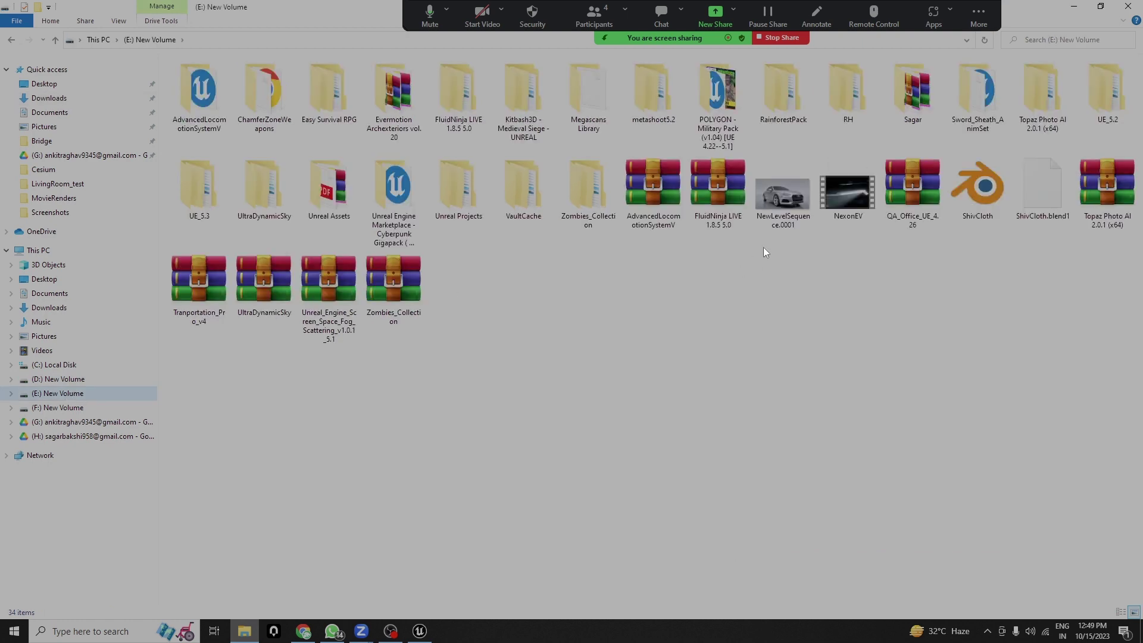
double_click(457, 200)
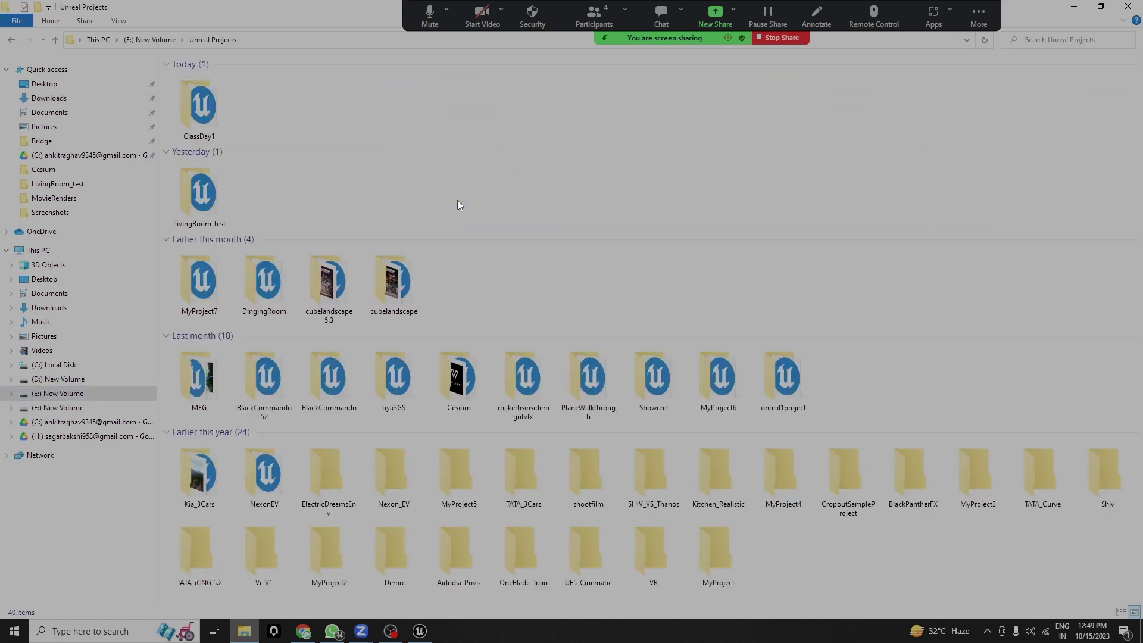
double_click(213, 107)
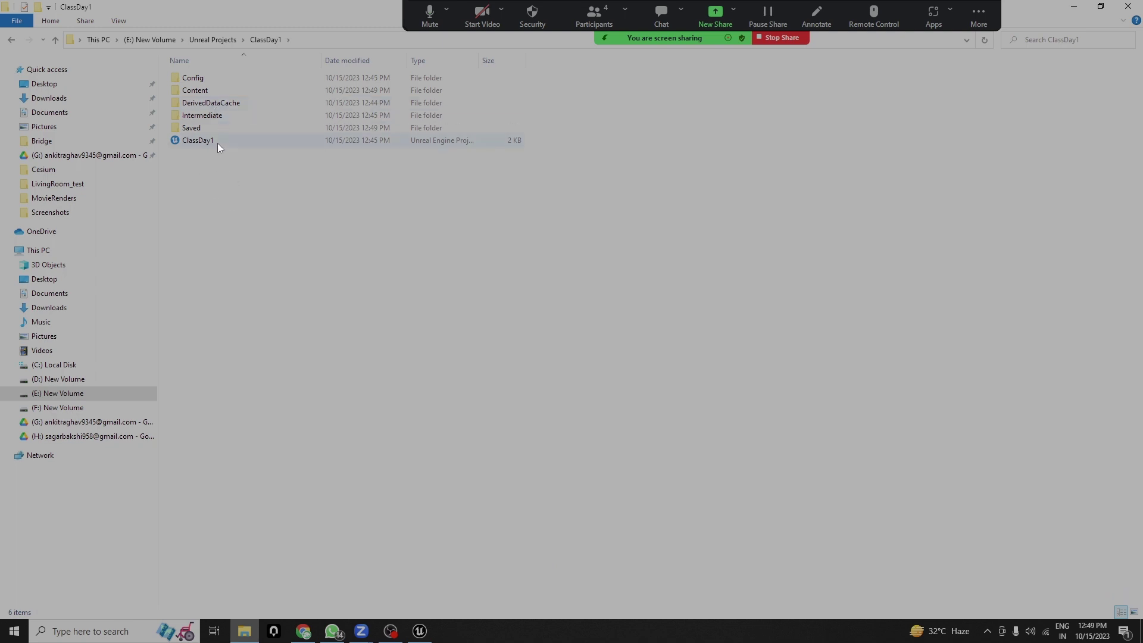
left_click(212, 37)
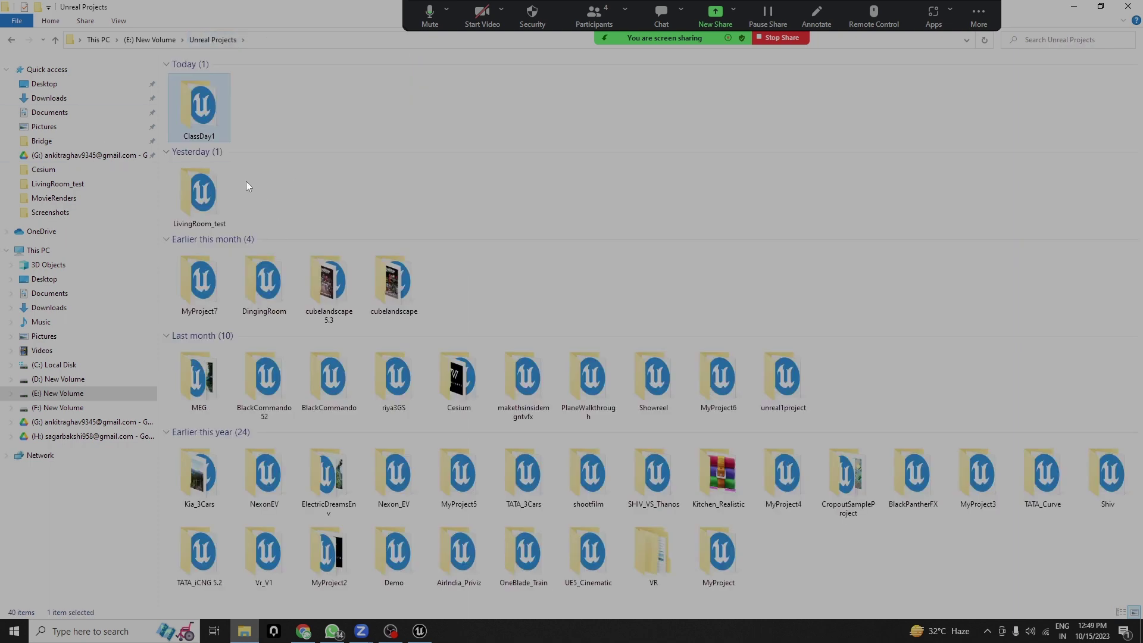
double_click(208, 134)
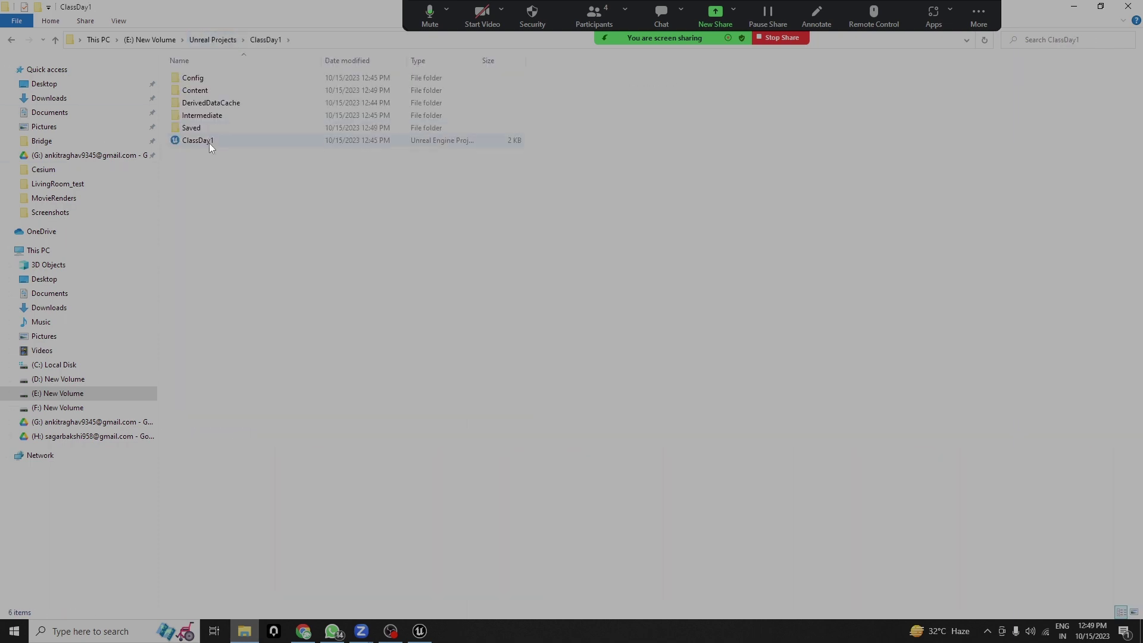
left_click(208, 142)
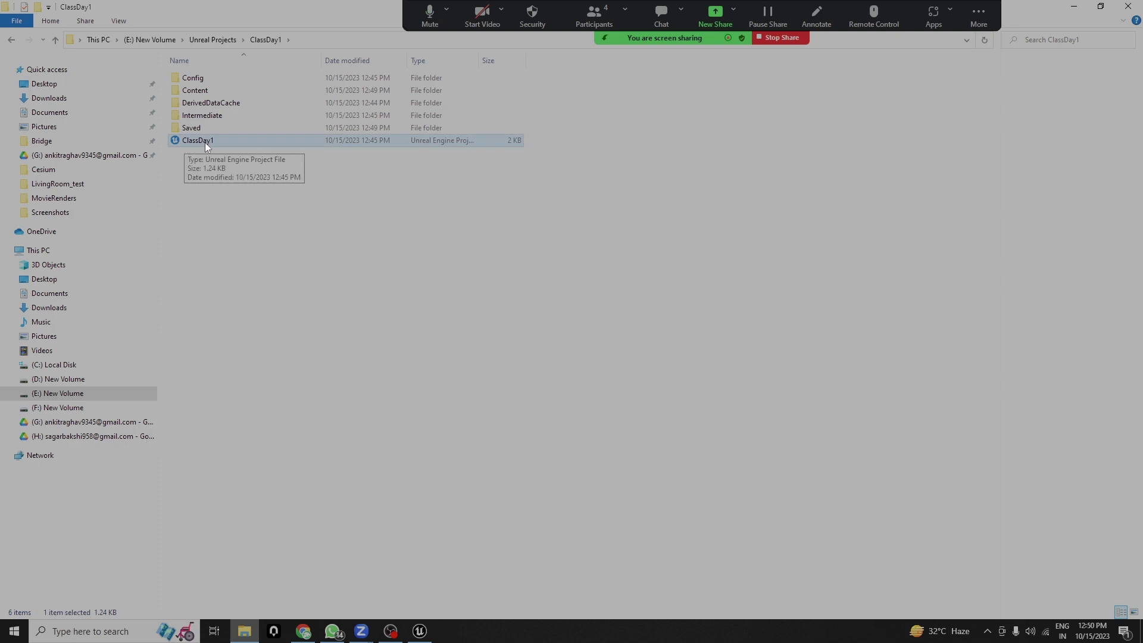
Check Day1.umap in ClassDay1\Content, go back to ClassDay1, and return to Unreal Editor.
double_click(212, 93)
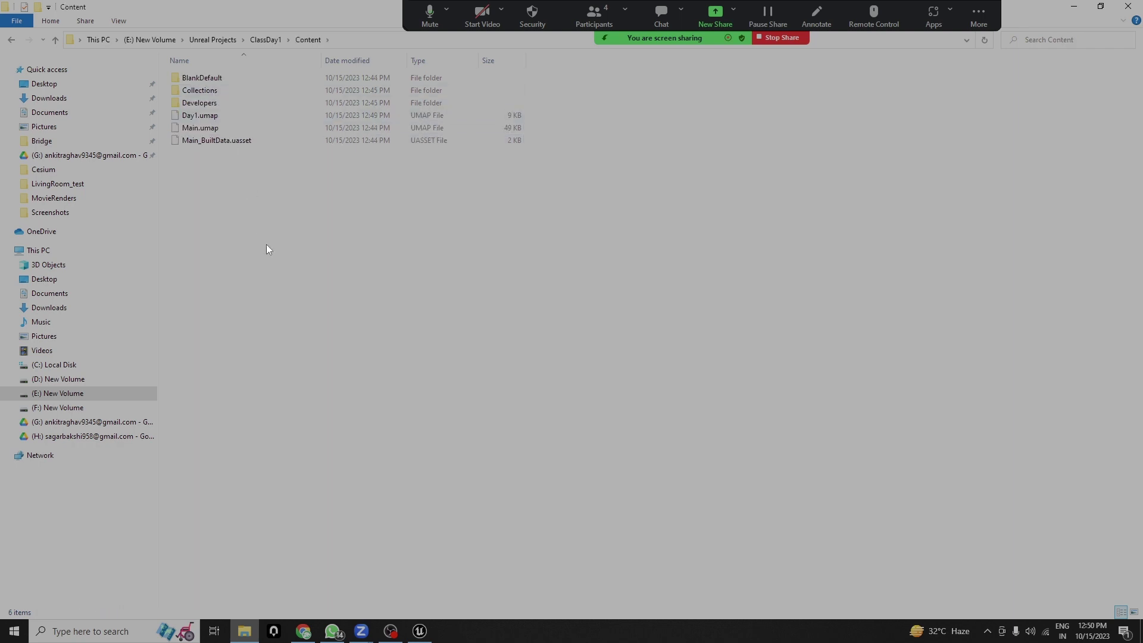
left_click_drag(266, 249, 267, 75)
left_click(267, 38)
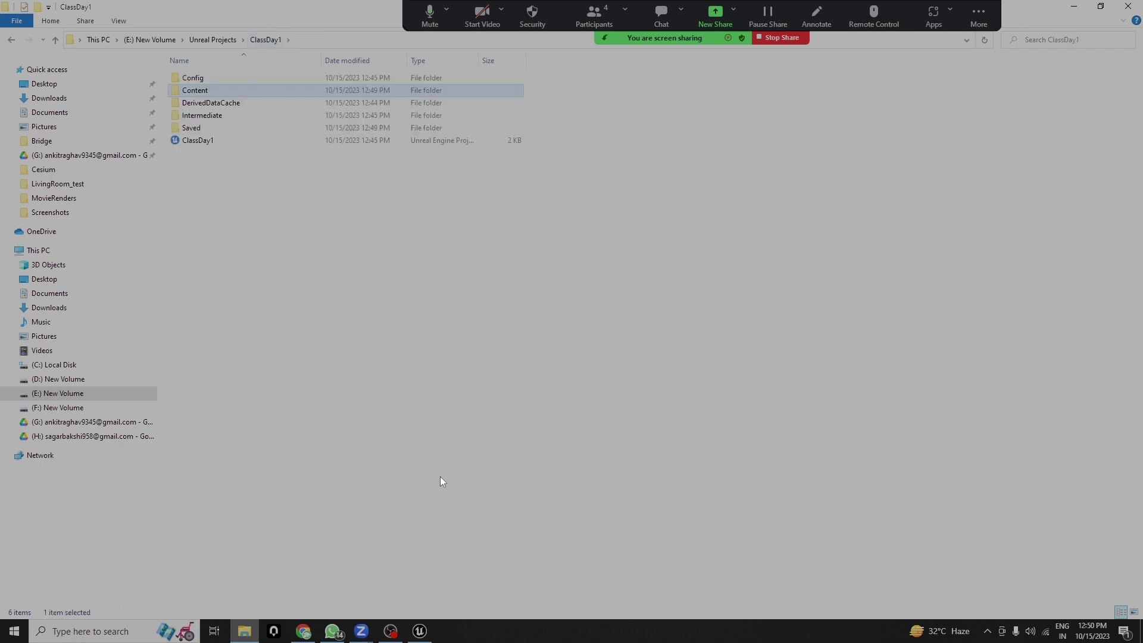
left_click(420, 630)
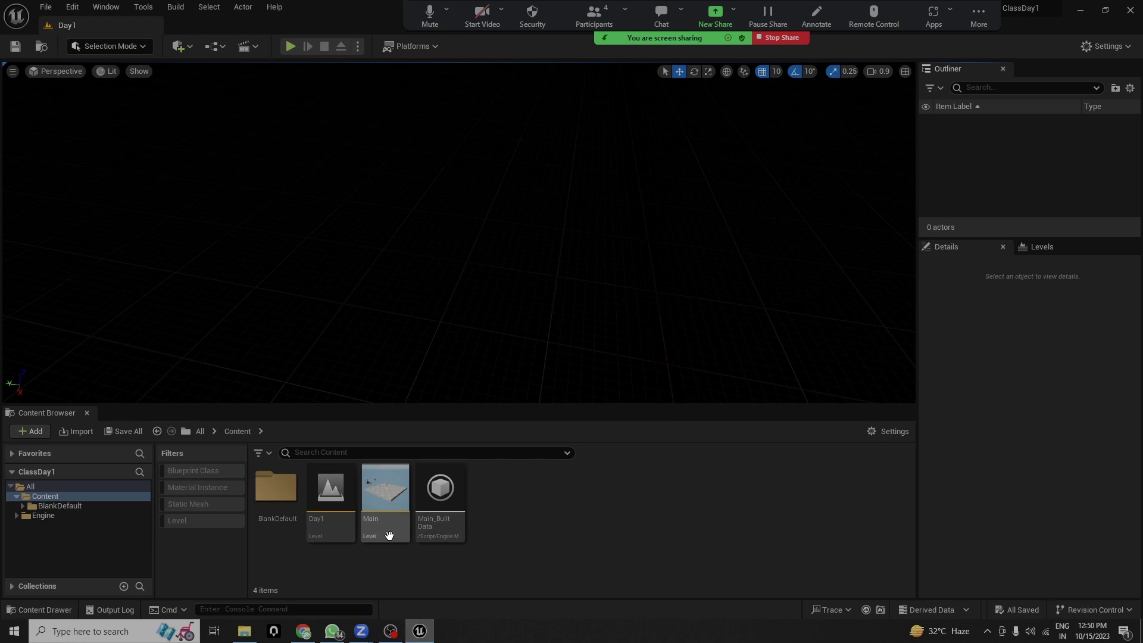
left_click(351, 521)
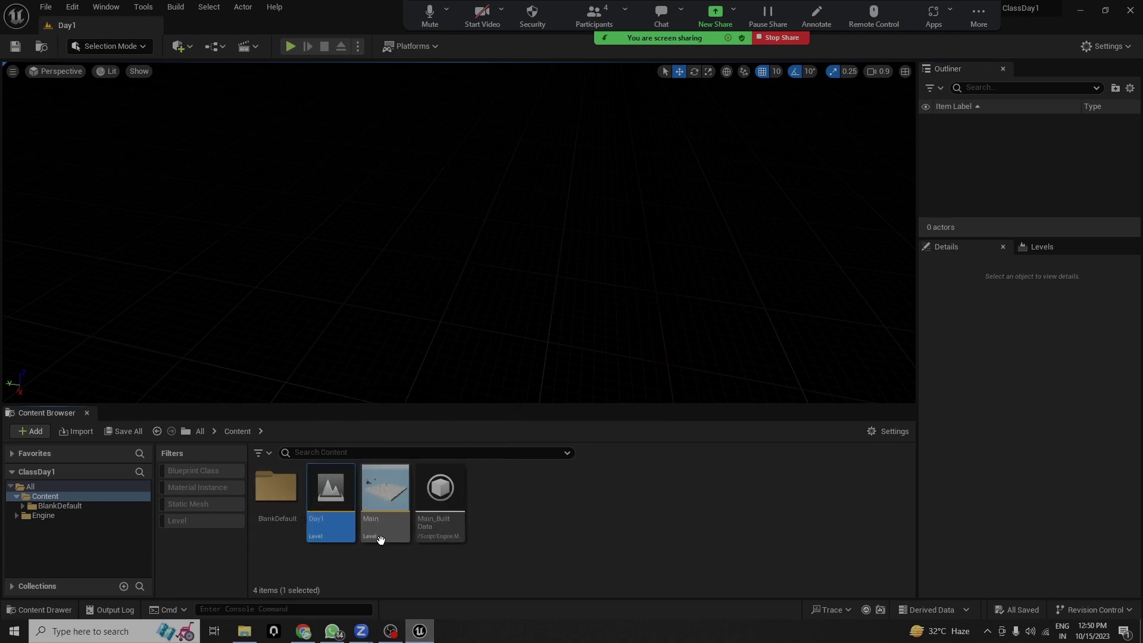
left_click(612, 503)
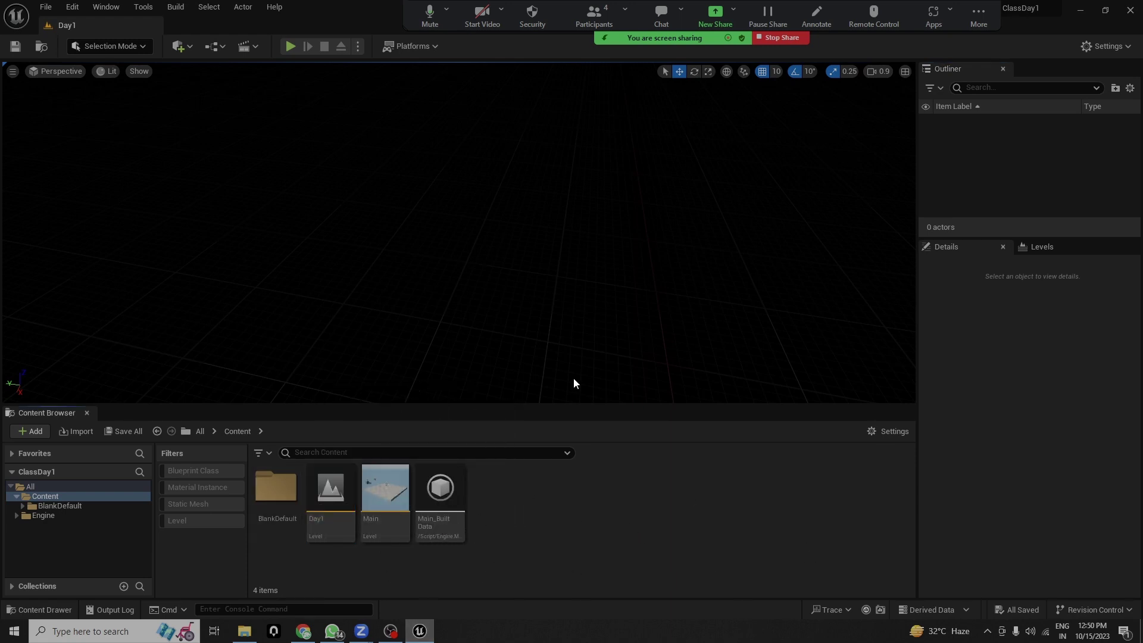
mouse_move(662, 364)
right_mouse_down()
mouse_move(631, 357)
mouse_move(661, 363)
right_mouse_up()
right_click_drag(616, 205, 616, 205)
Launch Blender from Windows search and dismiss the splash screen.
left_click(2, 630)
type("blender")
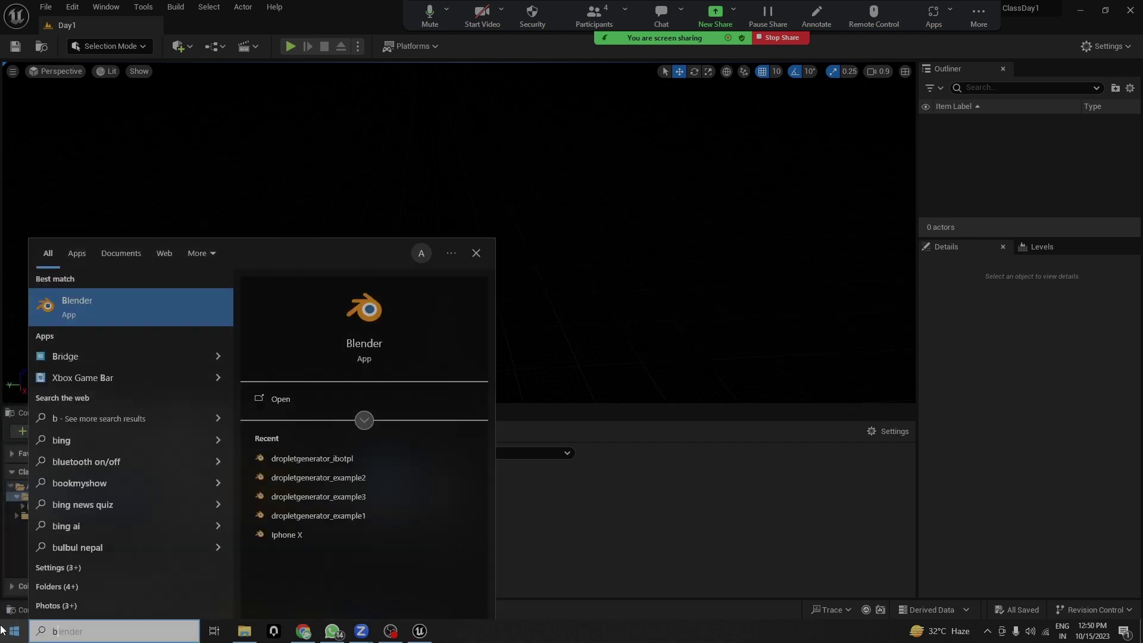
key("Return")
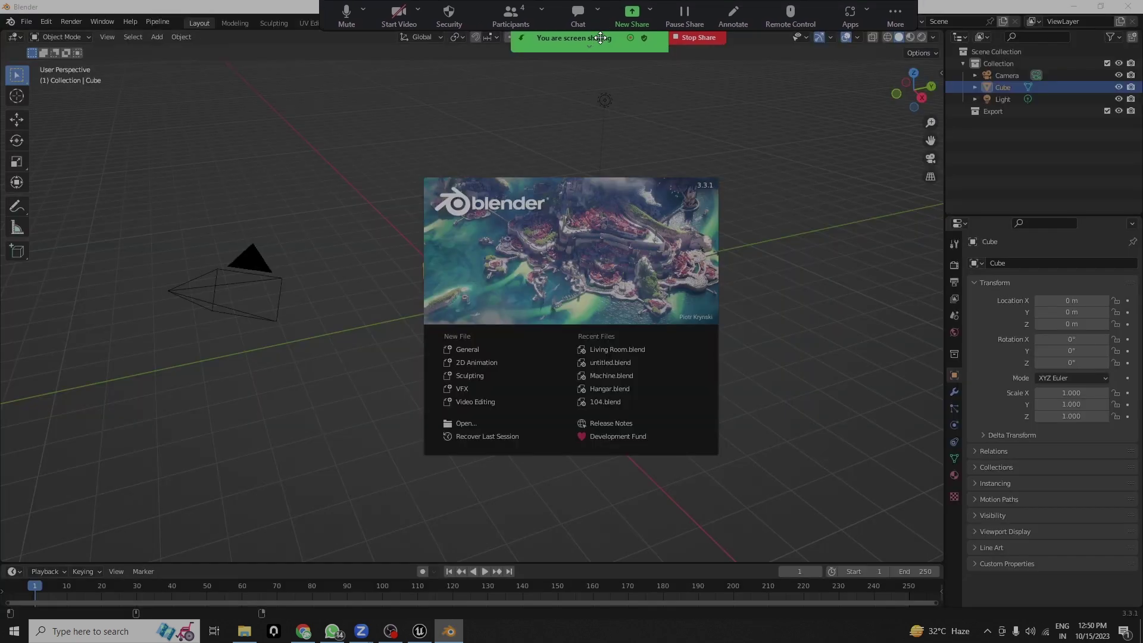
left_click(810, 326)
Delete the default camera, cube and light from the scene.
key("a")
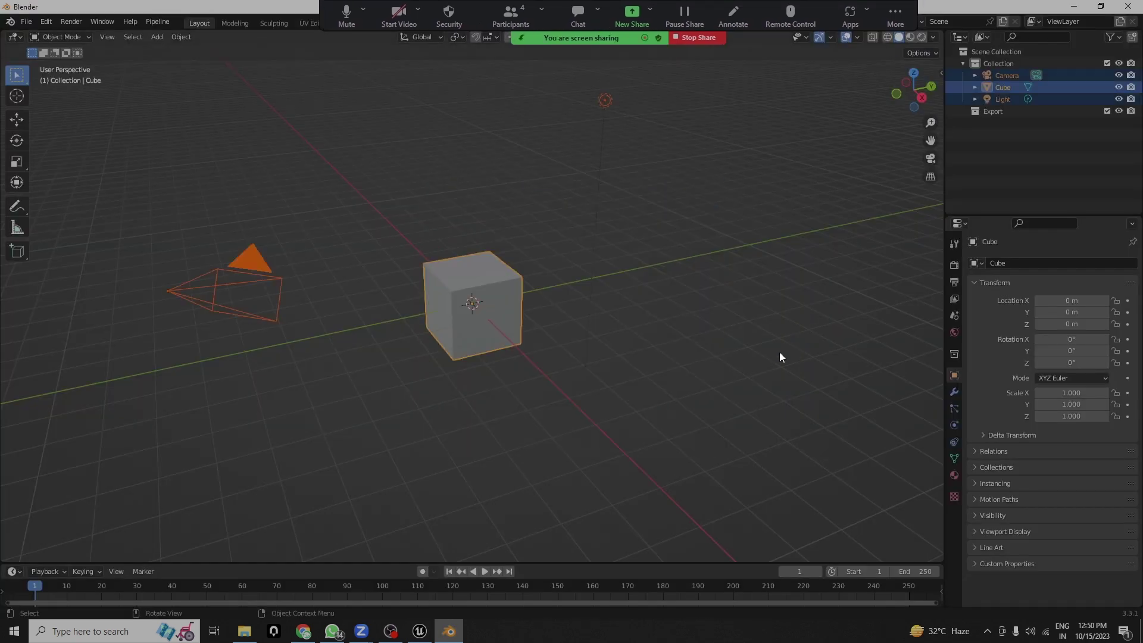
key("Delete")
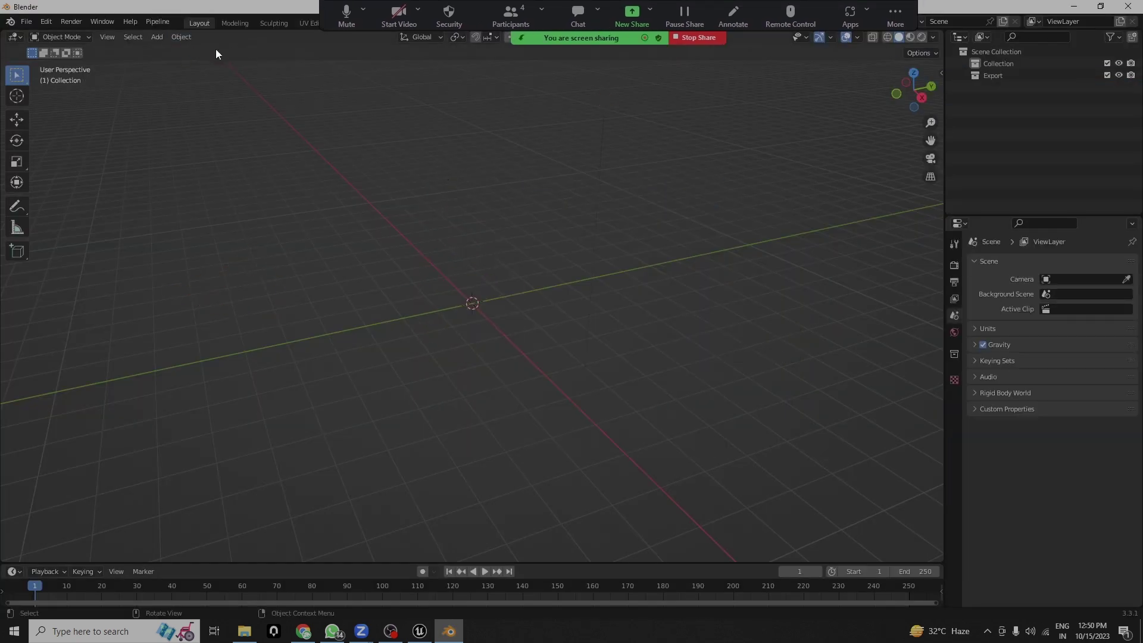
key("shift+a")
Add a new cube and raise it about 1.93 m up the Z axis.
mouse_move(468, 321)
left_click(519, 330)
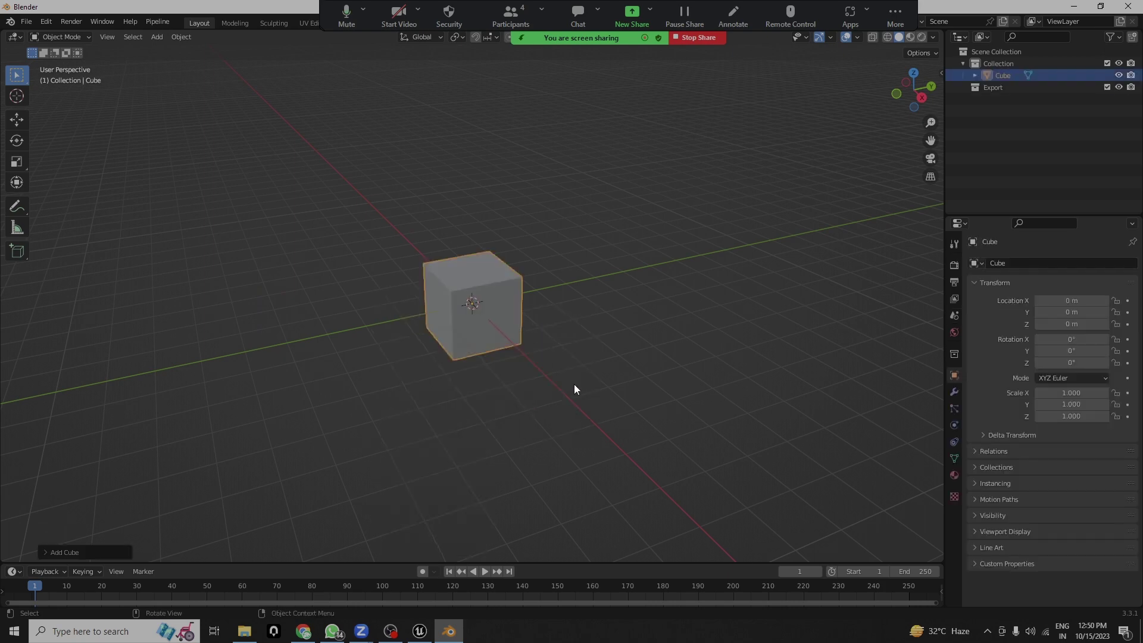
key("g")
key("z")
left_click(784, 357)
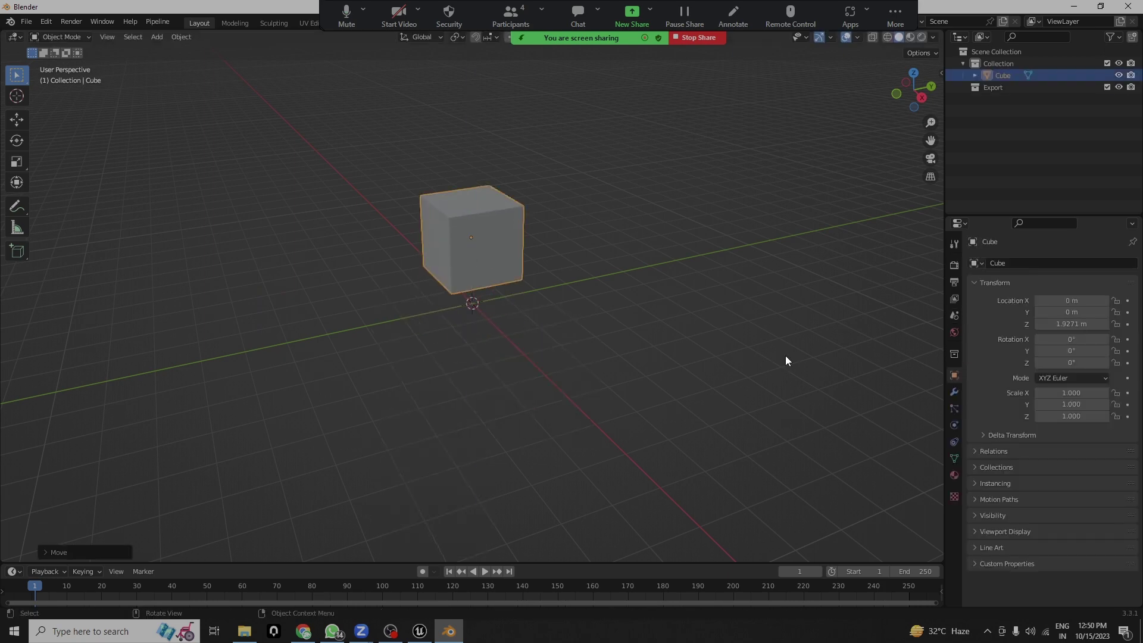
In Edit Mode, flatten the cube into a thin slab and stretch it along X.
key("Tab")
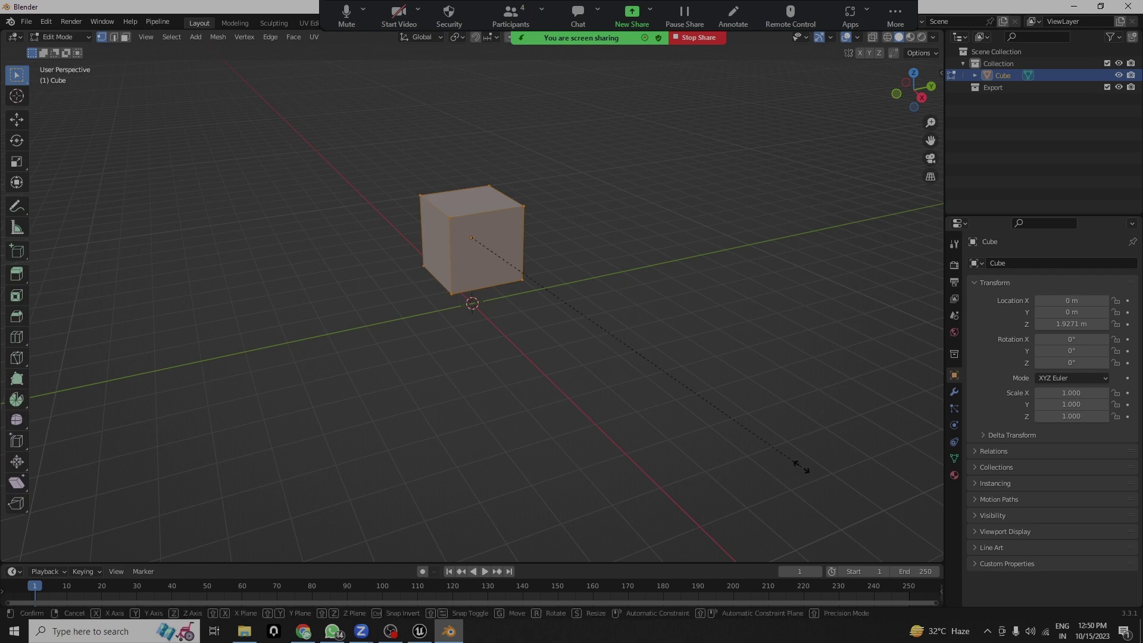
key("s")
key("z")
left_click(516, 262)
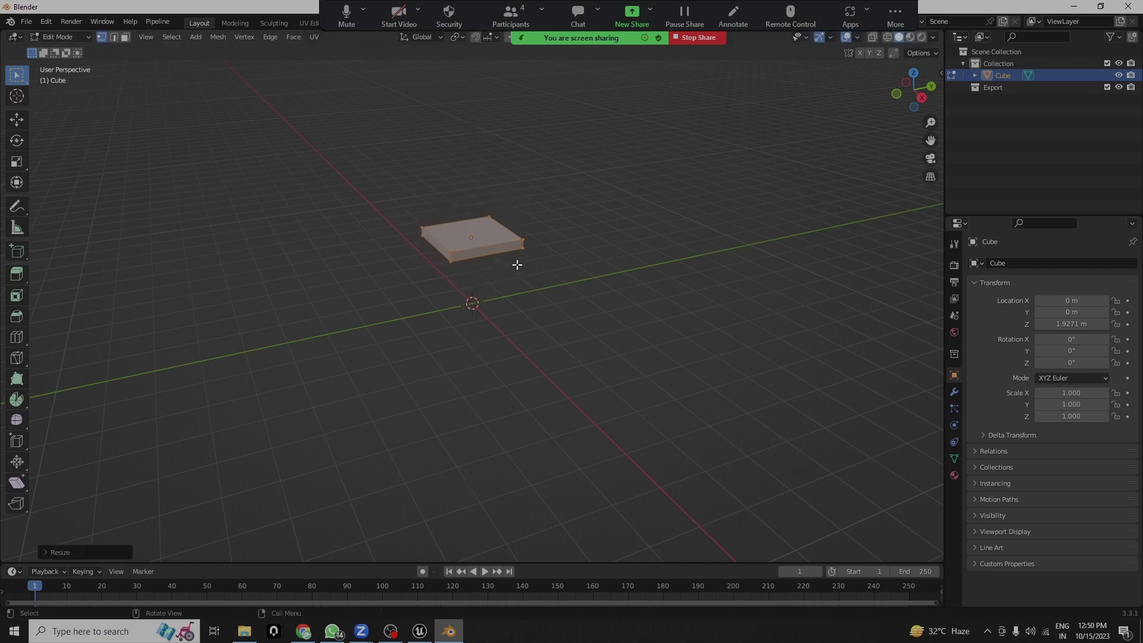
middle_click_drag(515, 266, 558, 359)
key("s")
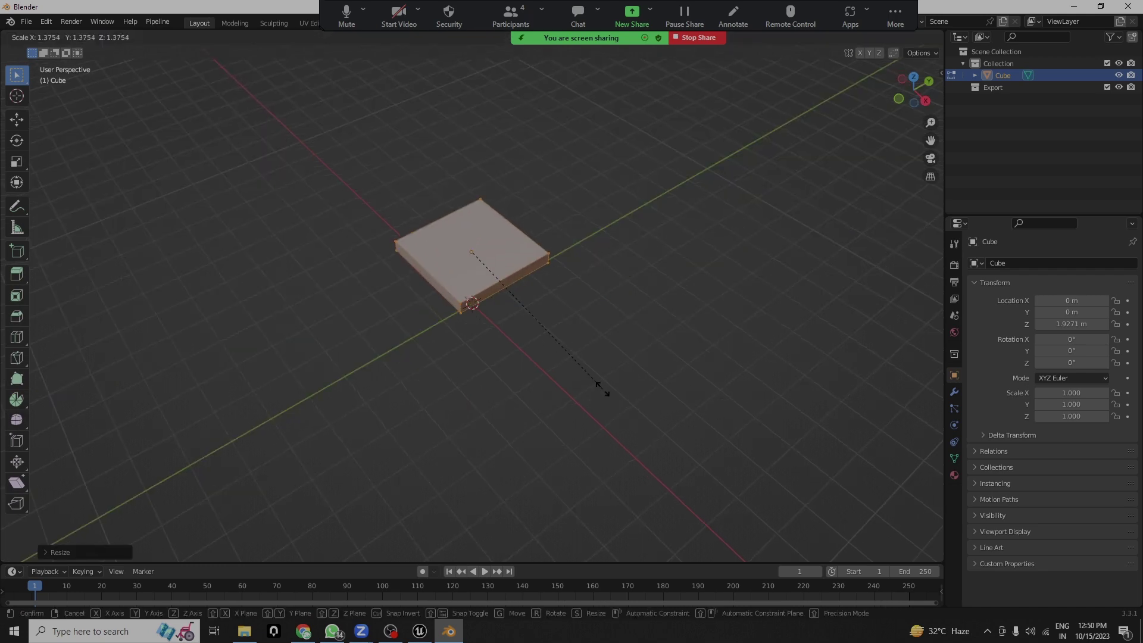
key("x")
left_click(691, 451)
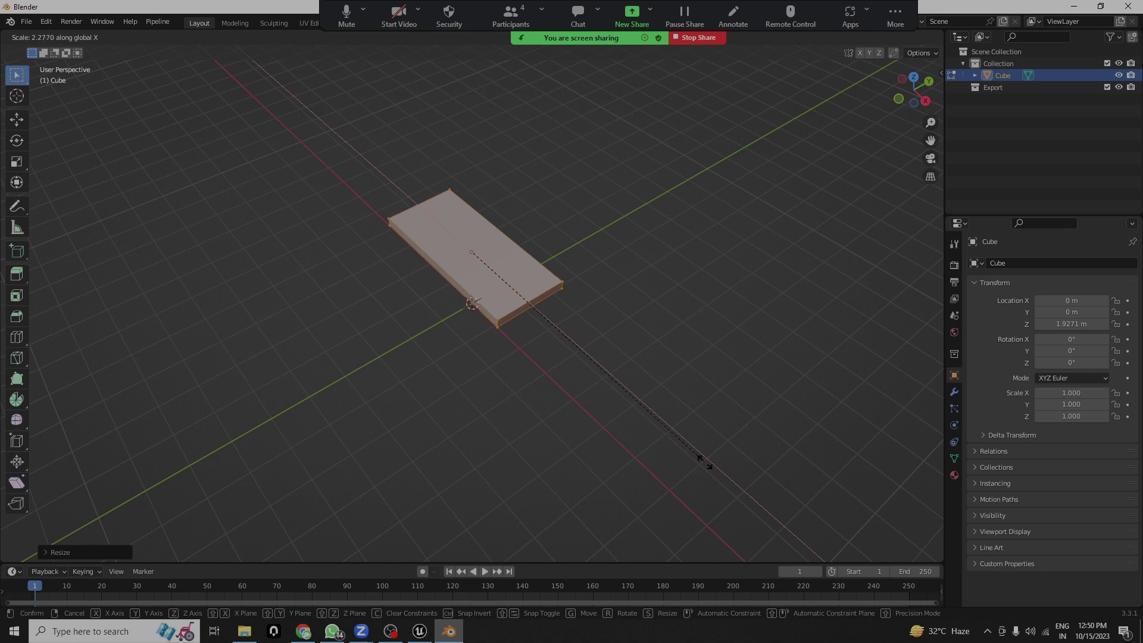
Add two cross loop cuts and spread them toward the slab's ends.
key("ctrl+r")
scroll(444, 274, "up", 1)
left_click(445, 275)
middle_click_drag(440, 270, 470, 270)
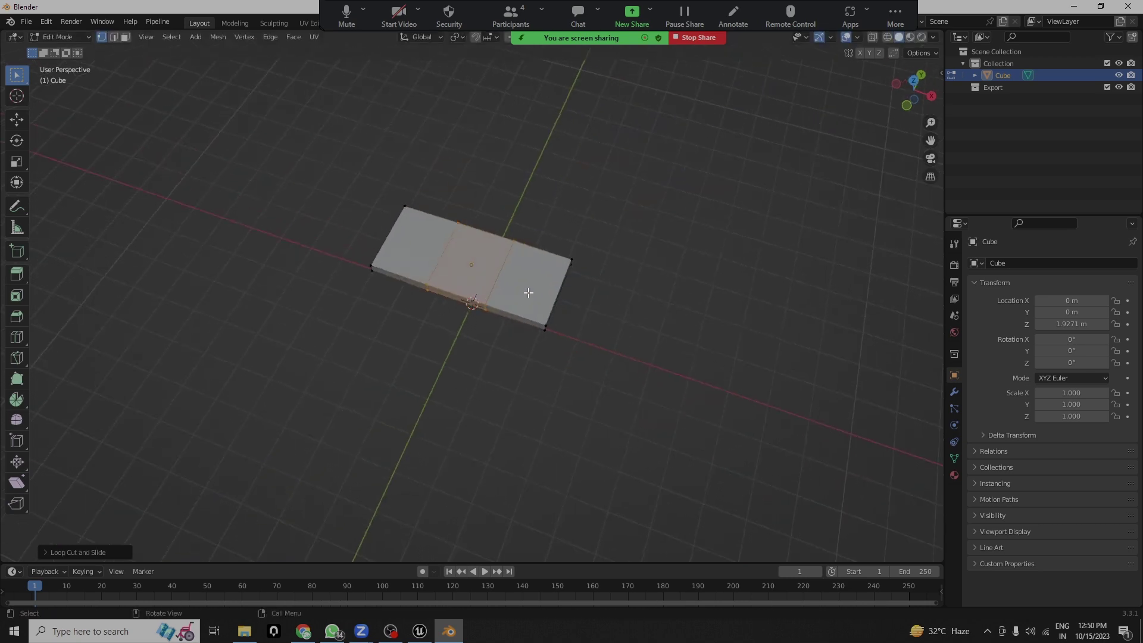
key("s")
key("y")
key("x")
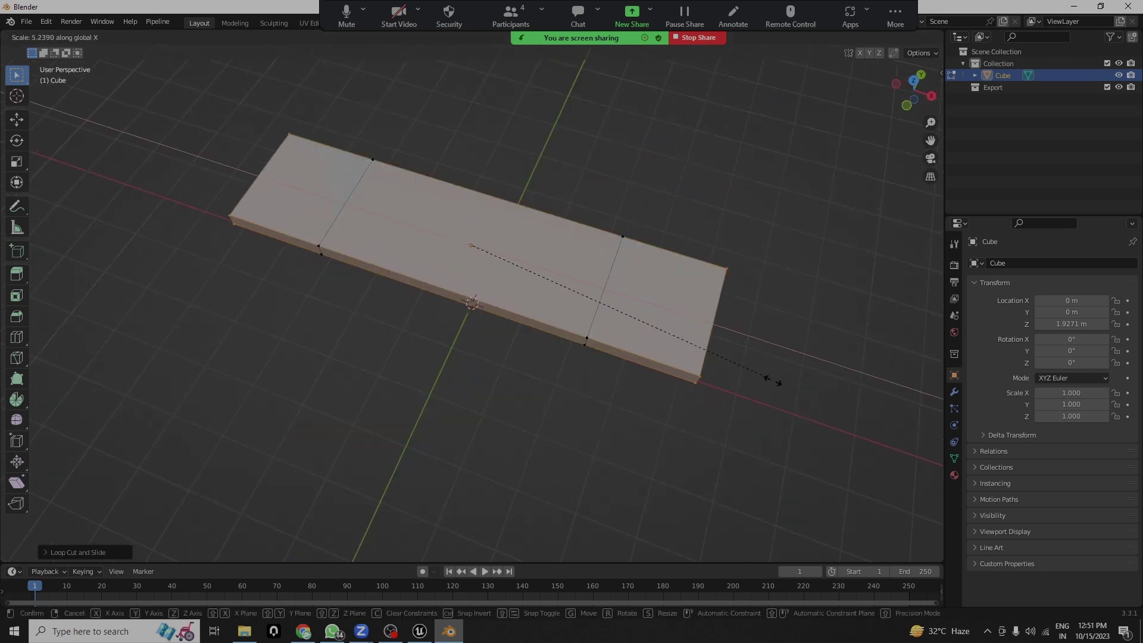
left_click(619, 319)
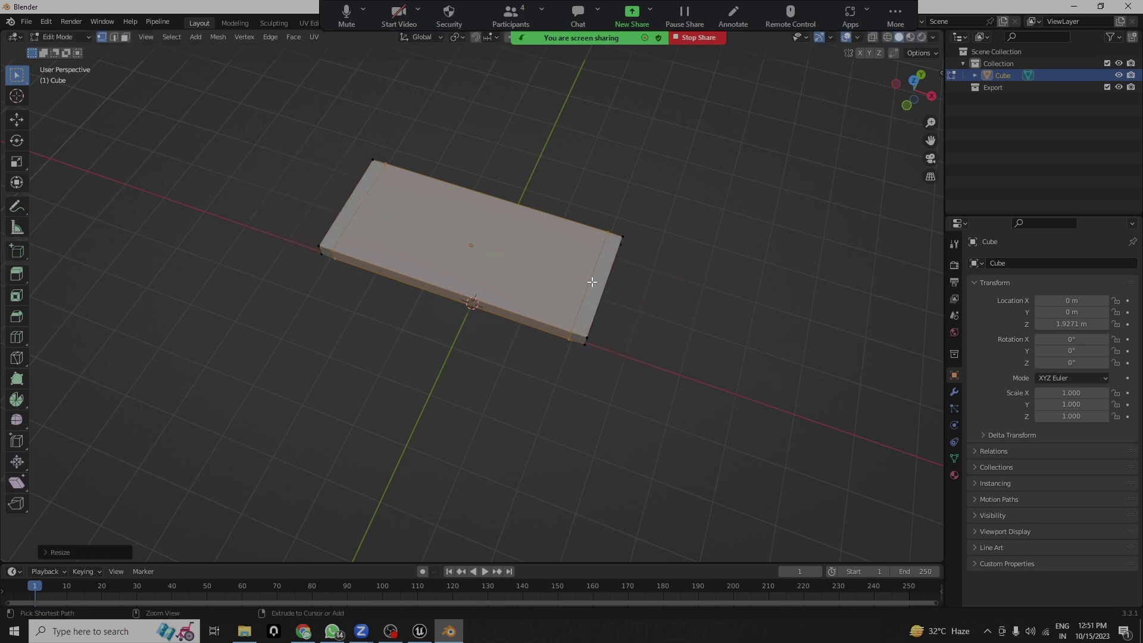
Add centred lengthwise loop cuts along the slab.
key("ctrl+r")
left_click(593, 282)
right_click(592, 282)
key("a")
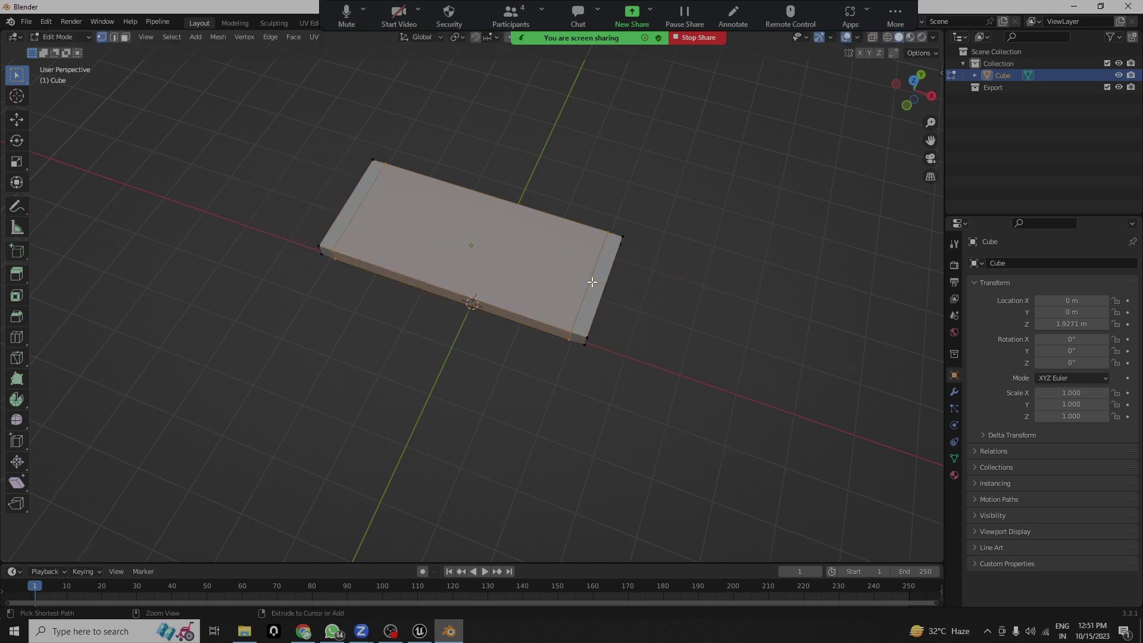
key("ctrl+r")
scroll(592, 283, "up", 1)
left_click(592, 283)
right_click(592, 282)
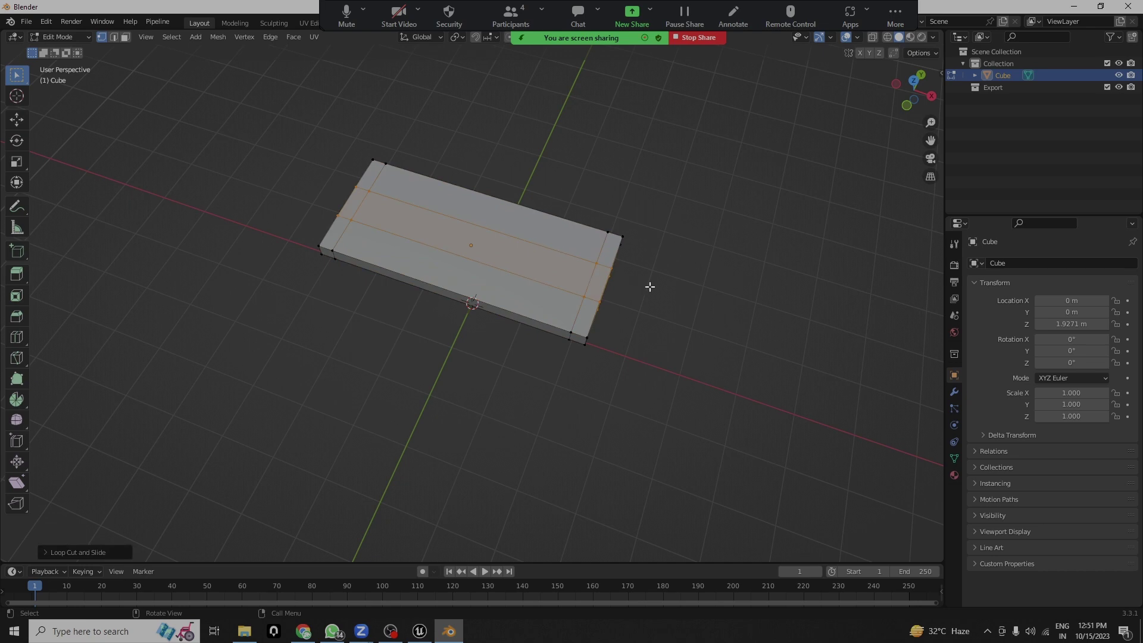
Push the lengthwise loops out toward the slab's long edges along Y.
key("r")
key("x")
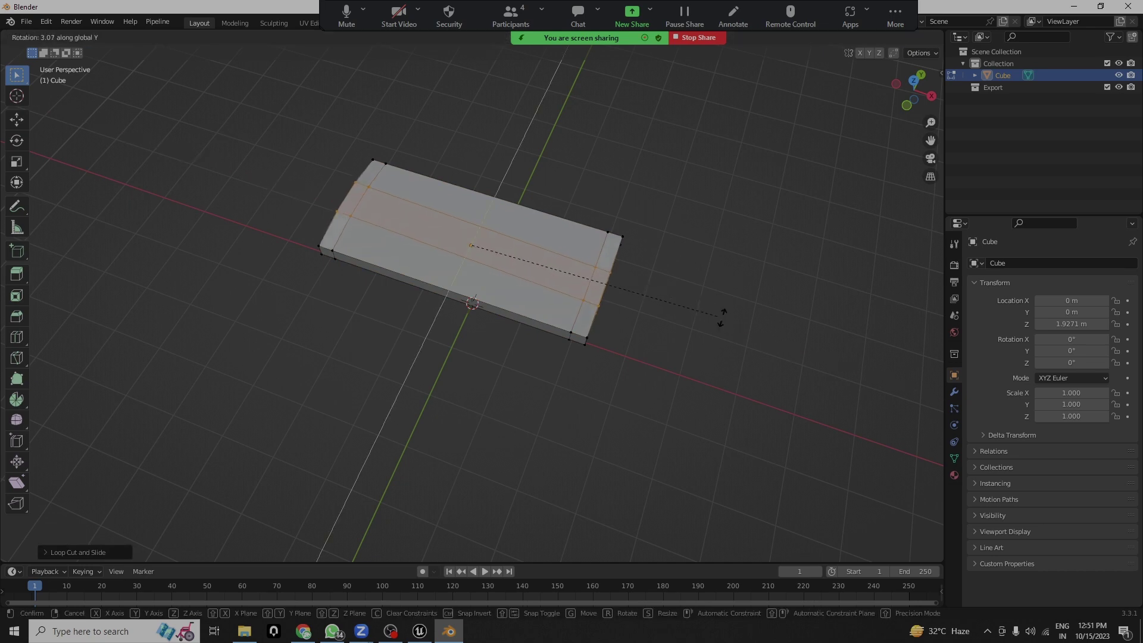
right_click(795, 355)
key("s")
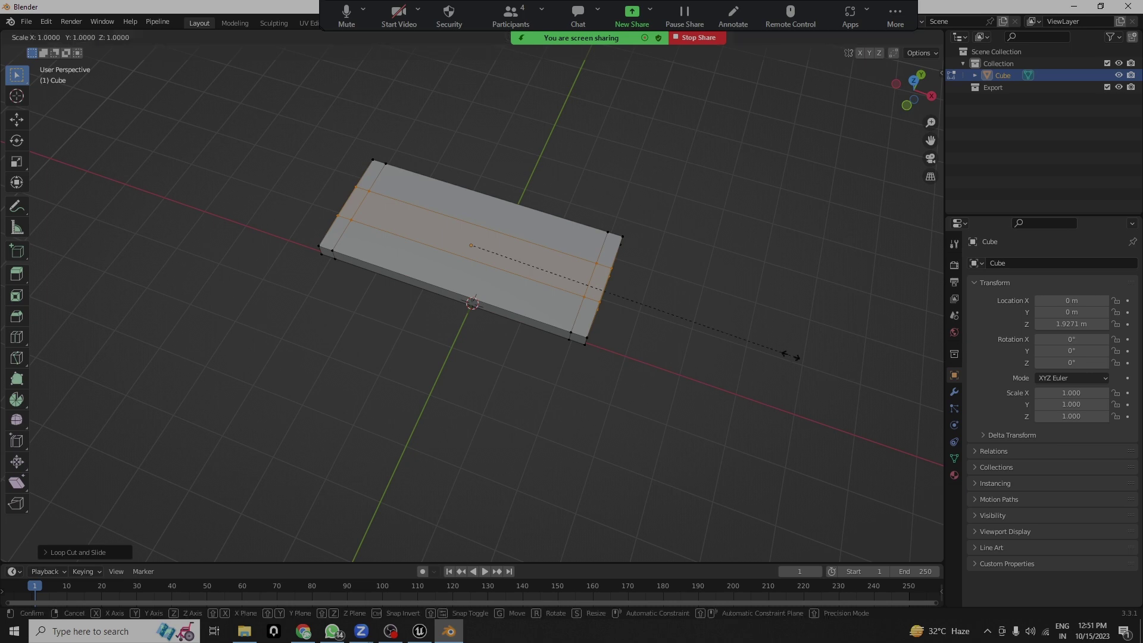
key("y")
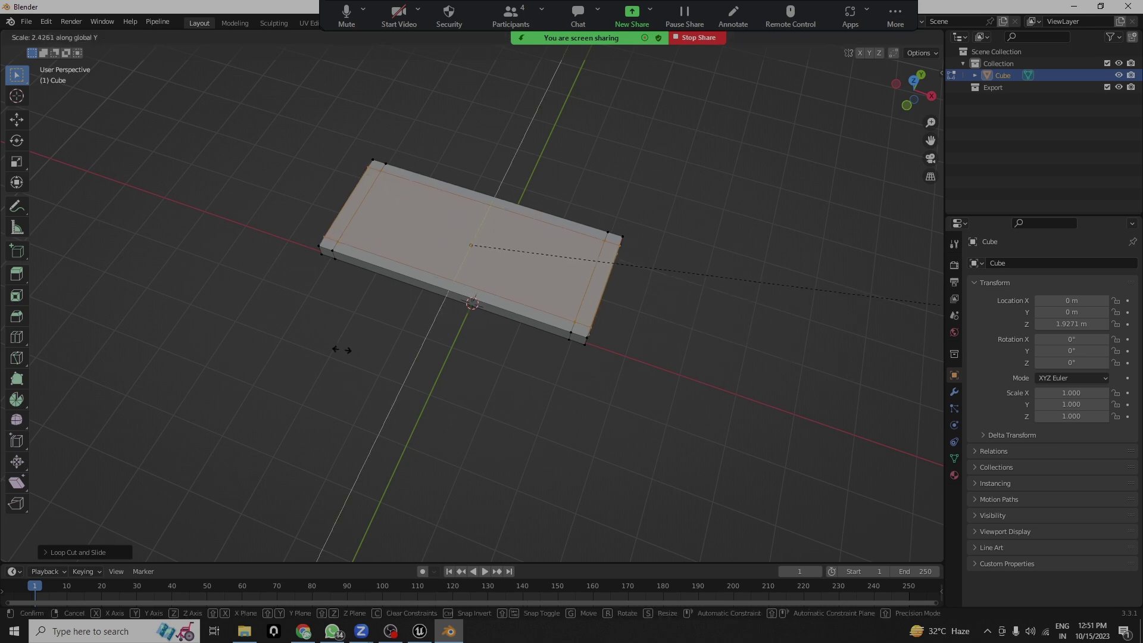
left_click(296, 330)
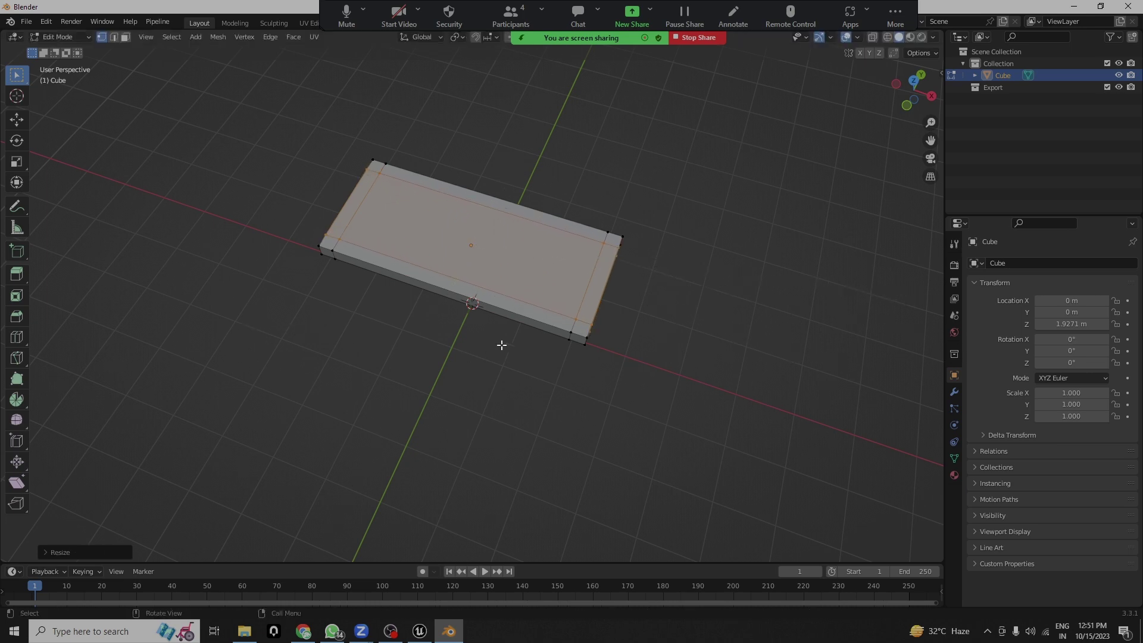
Extrude the four underside corner faces down into table legs and return to Object Mode.
middle_click_drag(499, 344, 580, 188)
key("alt+a")
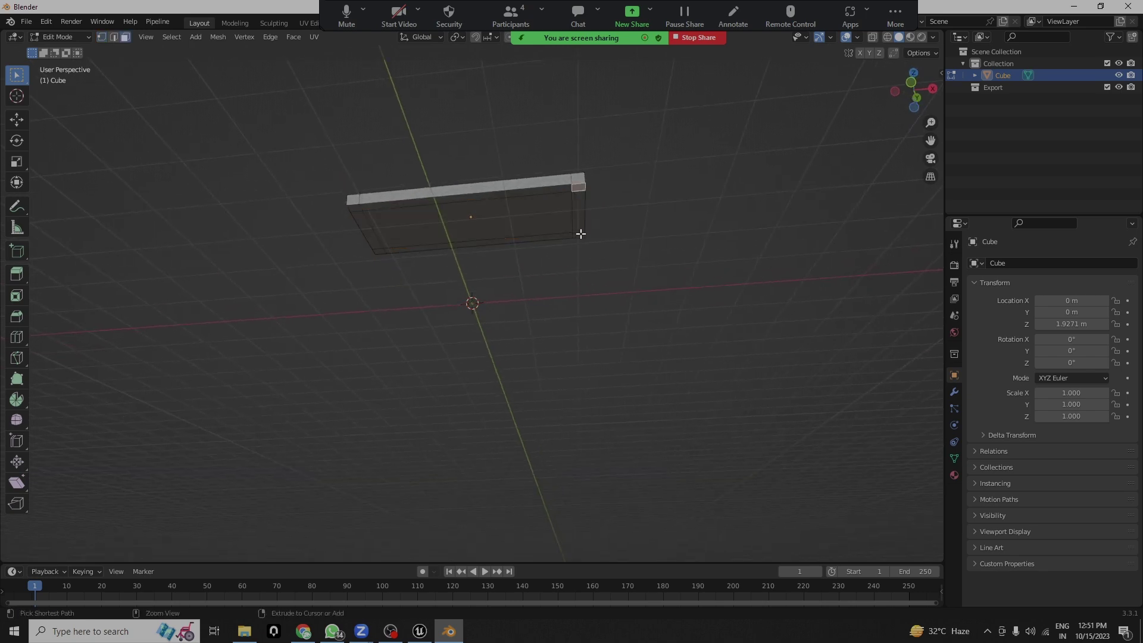
left_click(579, 231)
key("ctrl+z")
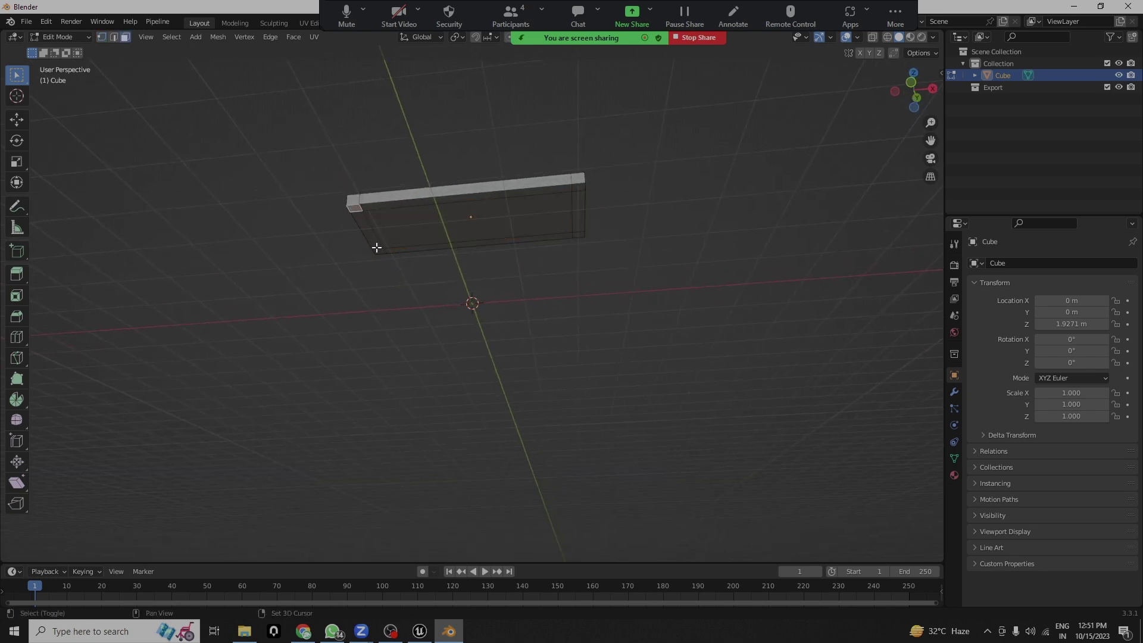
left_click(377, 249, "shift")
left_click(581, 231, "shift")
middle_click_drag(582, 231, 599, 339)
key("e")
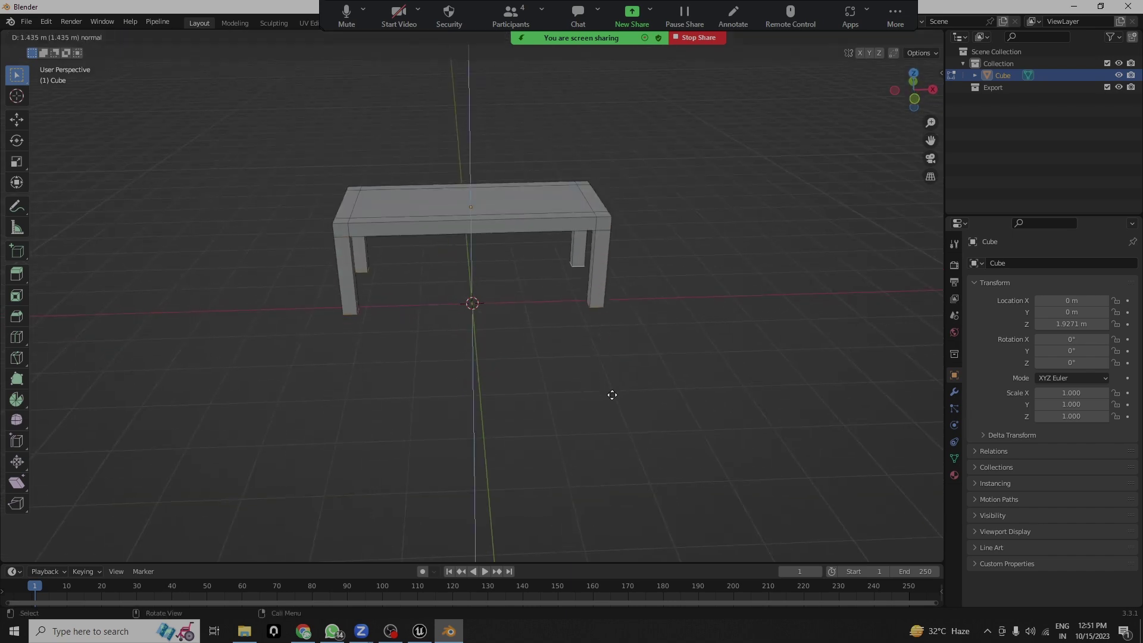
left_click(615, 406)
middle_click_drag(622, 339, 663, 288)
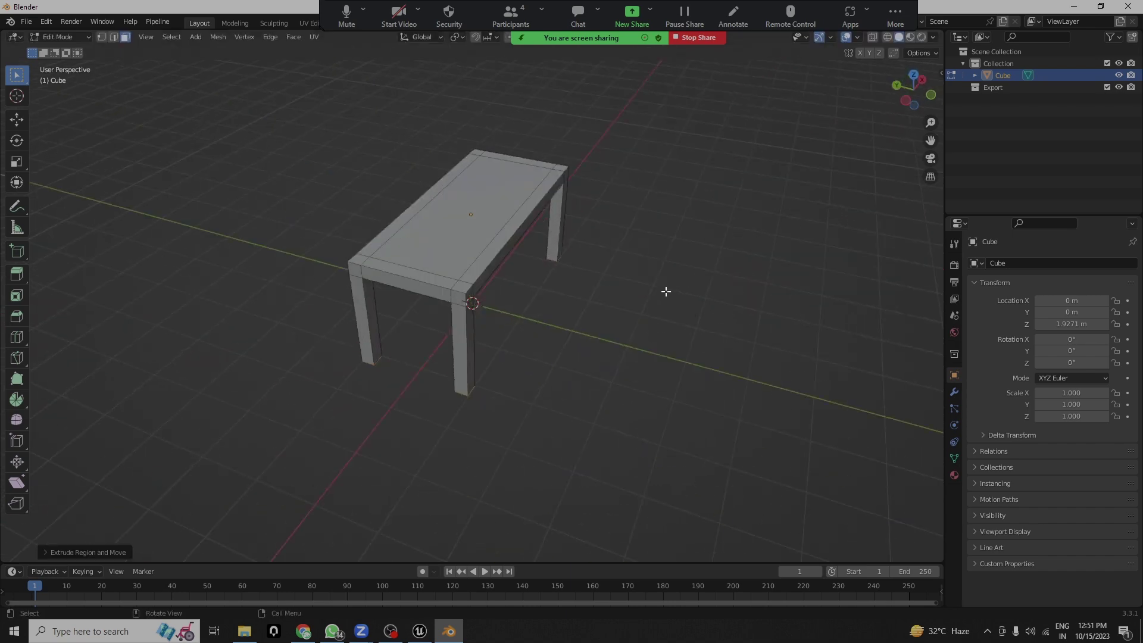
key("Tab")
left_click(954, 391)
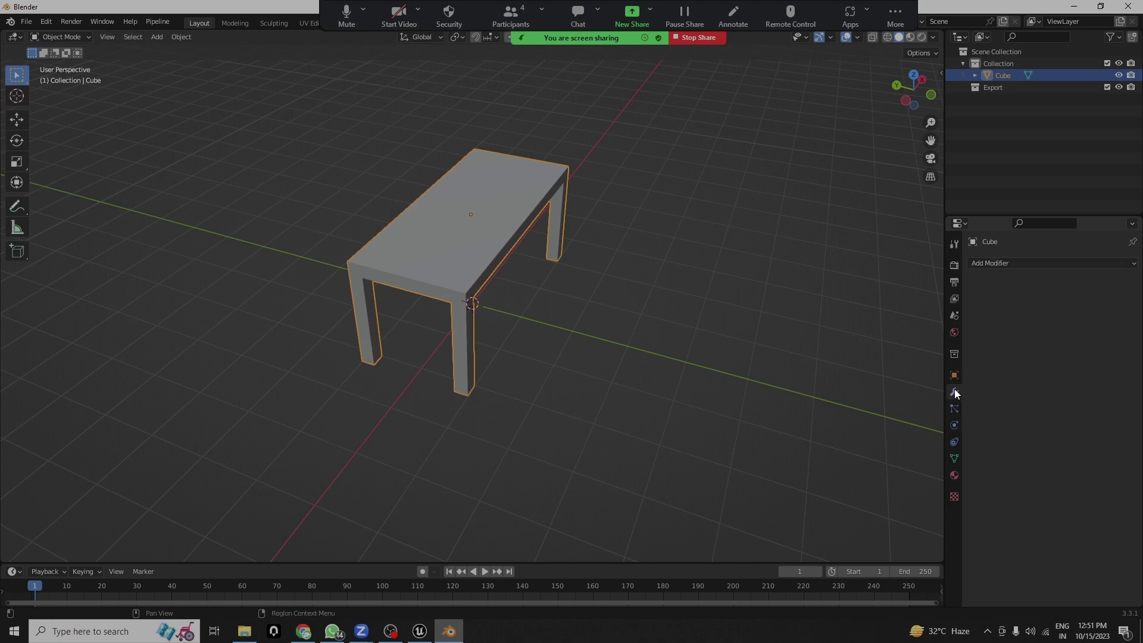
Add a Bevel modifier to the table with a small Amount and 2 segments.
left_click(1012, 263)
left_click(916, 309)
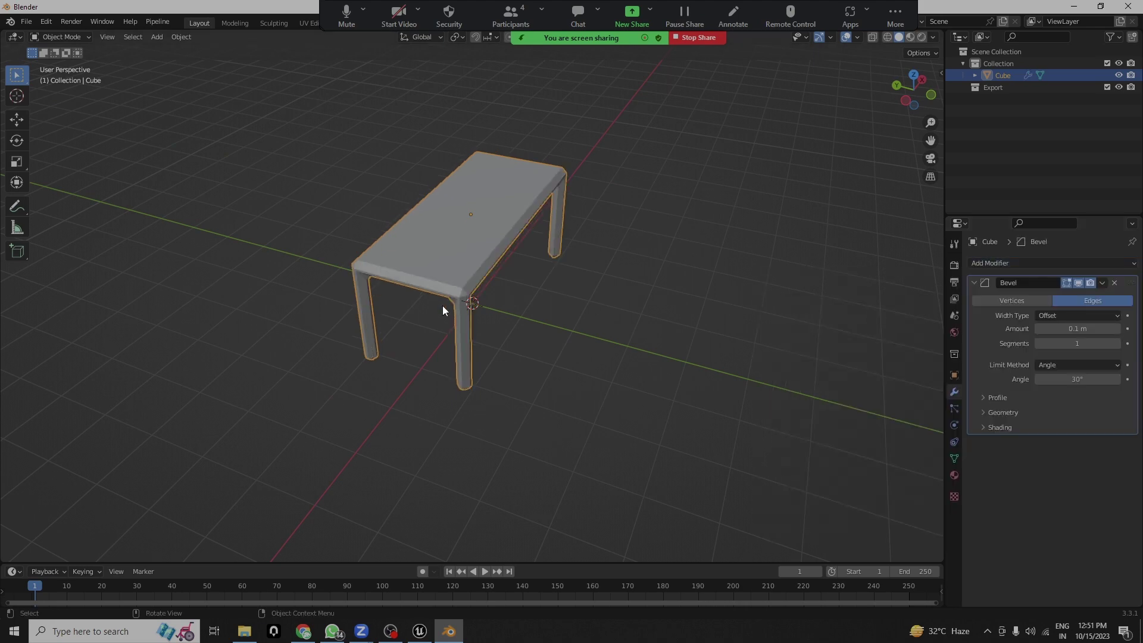
scroll(441, 306, "up", 3)
double_click(1079, 329)
key("BackSpace")
type("0.1")
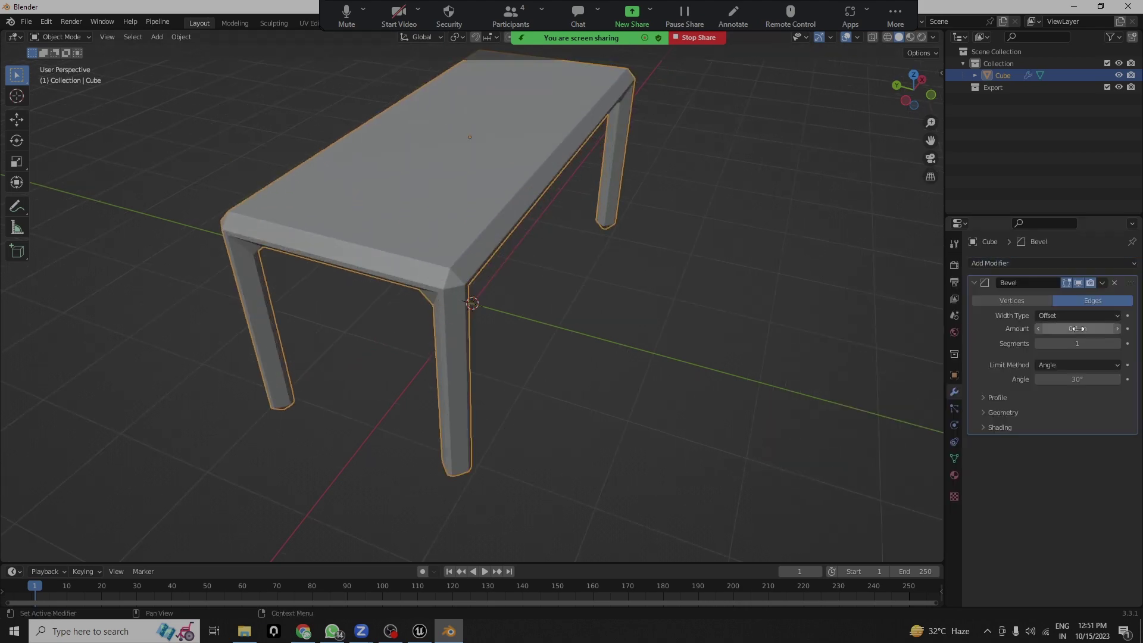
type(" m")
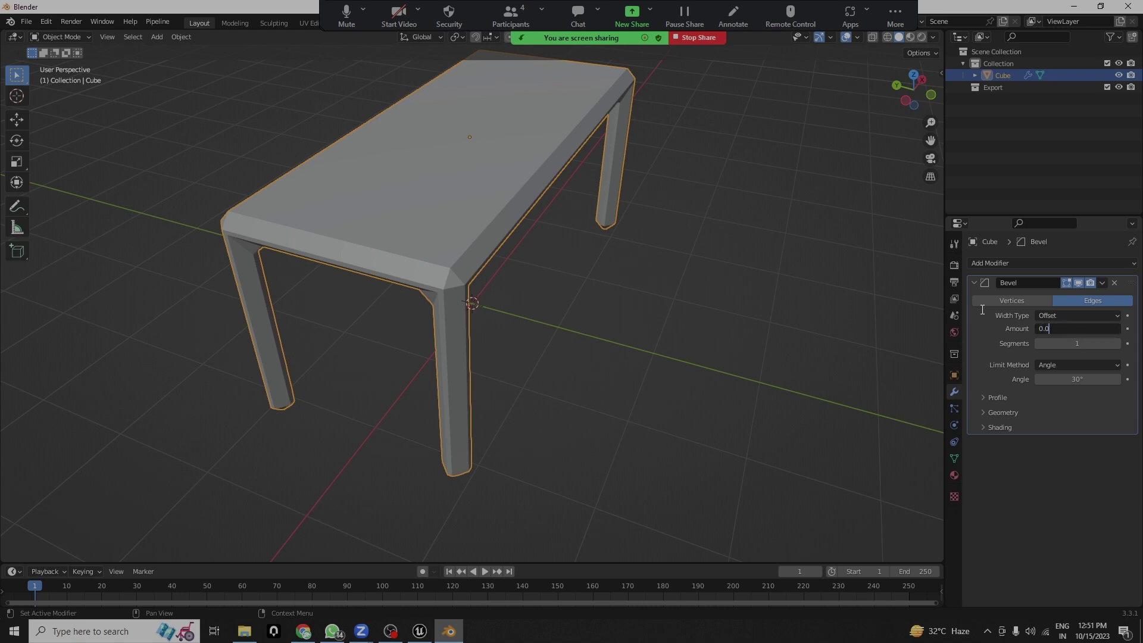
key("Return")
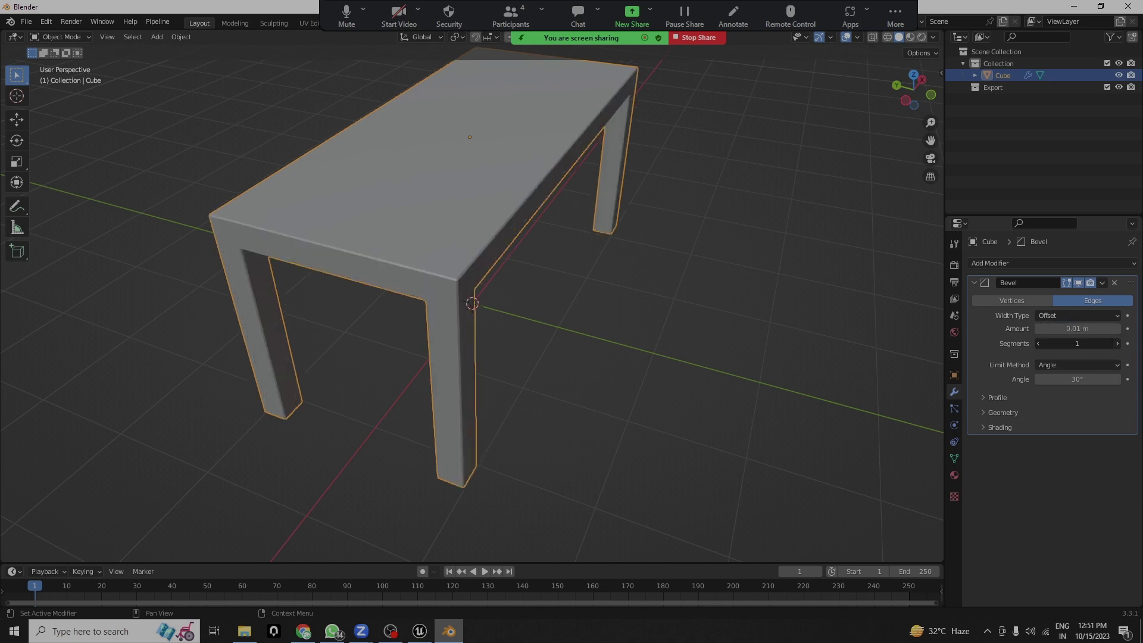
left_click(1115, 343)
Apply Shade Smooth to the table from its right-click menu.
right_click(434, 252)
left_click(434, 252)
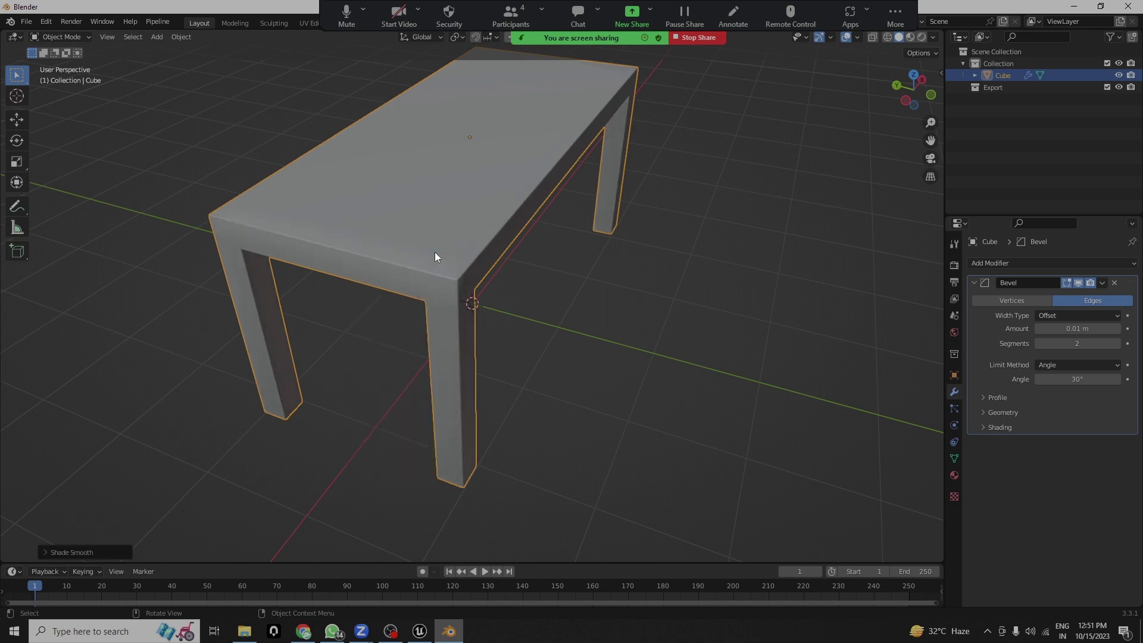
middle_click_drag(473, 304, 404, 205)
right_click(405, 209)
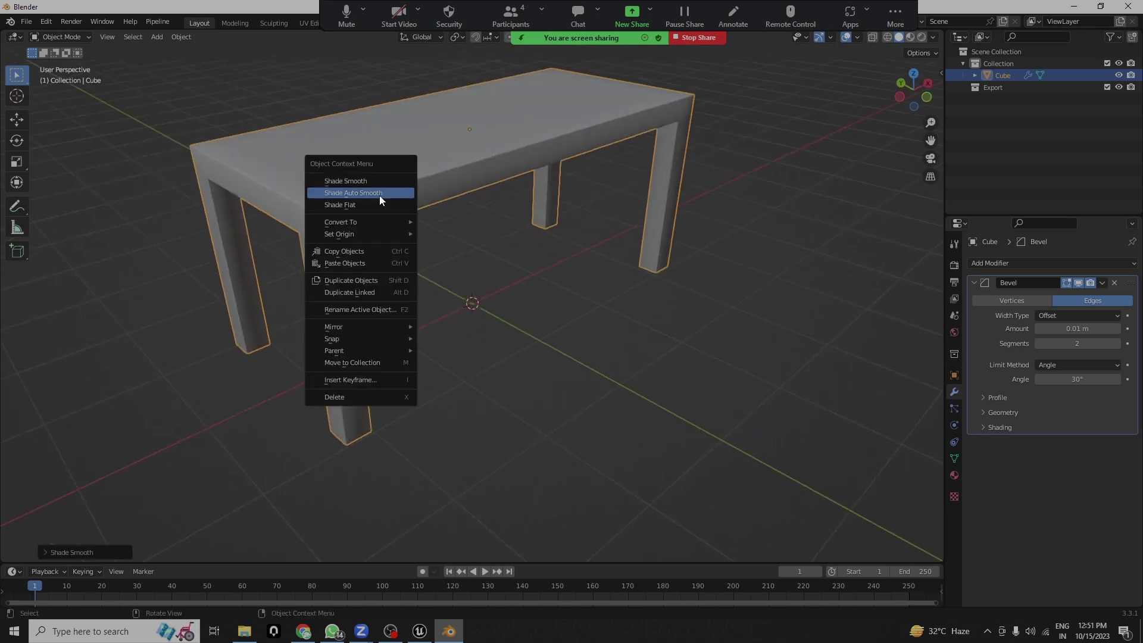
left_click(380, 195)
mouse_move(398, 255)
middle_mouse_down()
mouse_move(358, 254)
mouse_move(101, 69)
middle_mouse_up()
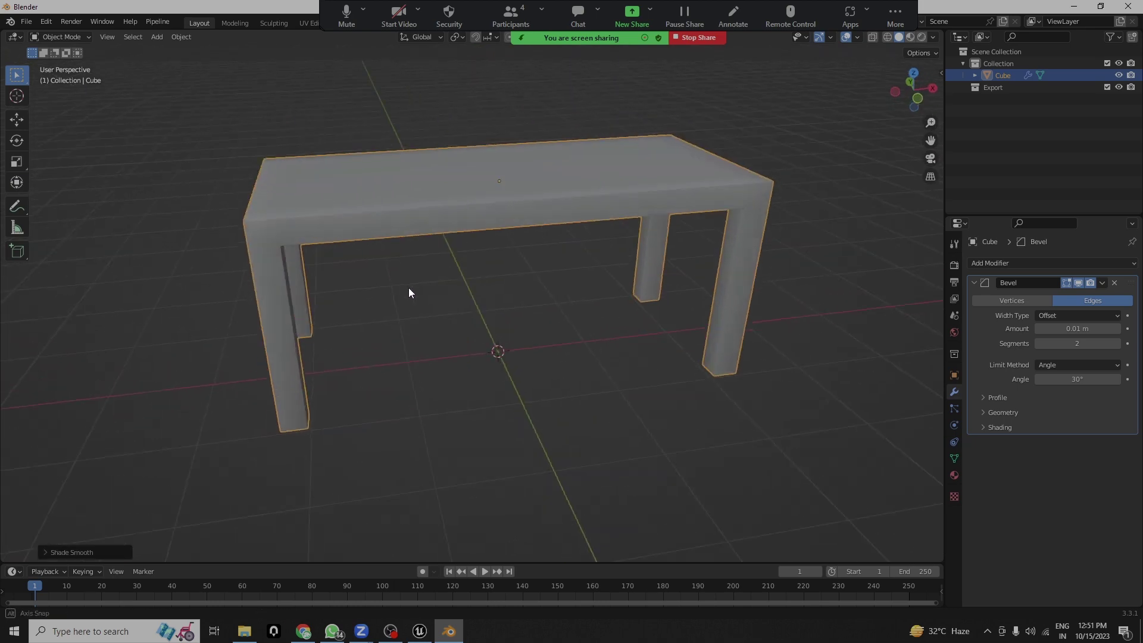
left_click(26, 22)
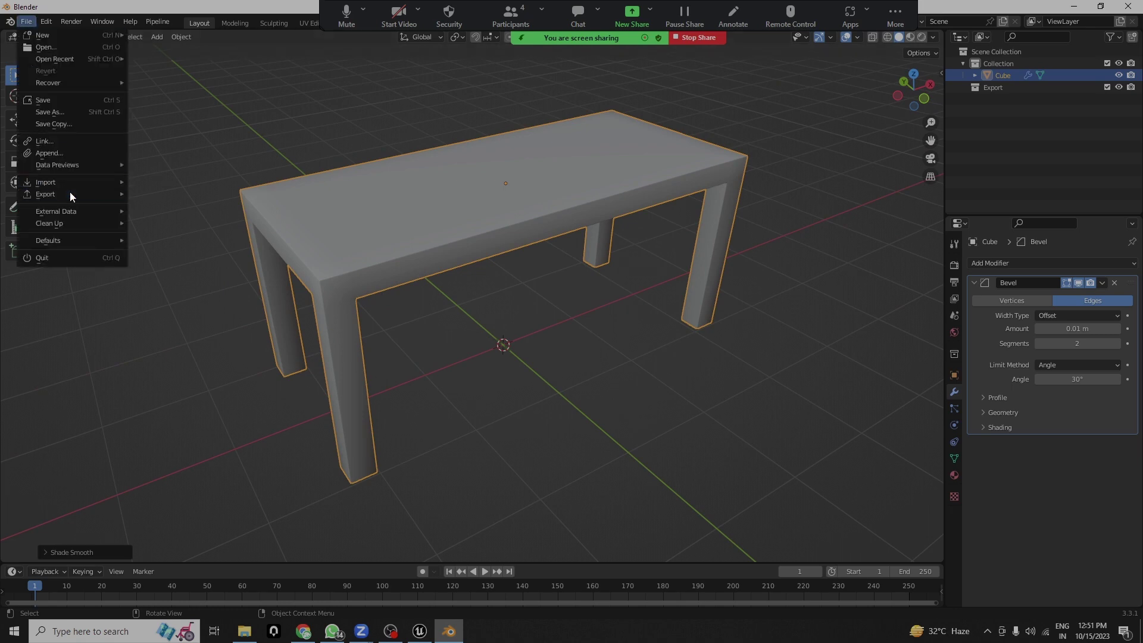
Export the table as table.fbx to the Desktop, then switch back to Unreal.
mouse_move(69, 192)
left_click(191, 303)
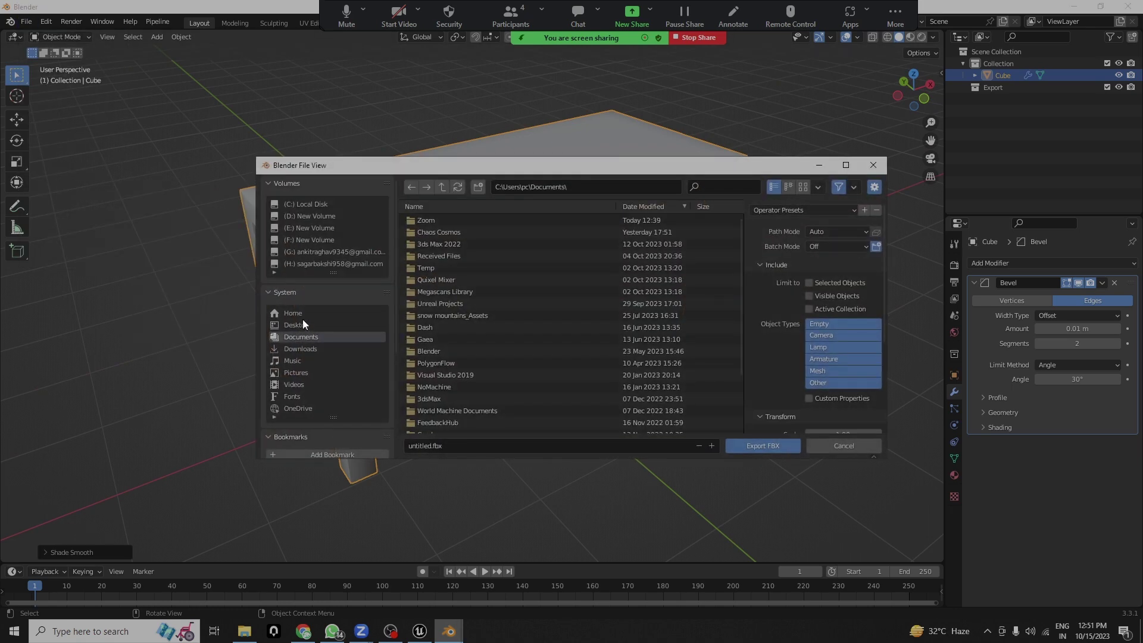
left_click(499, 444)
type("table")
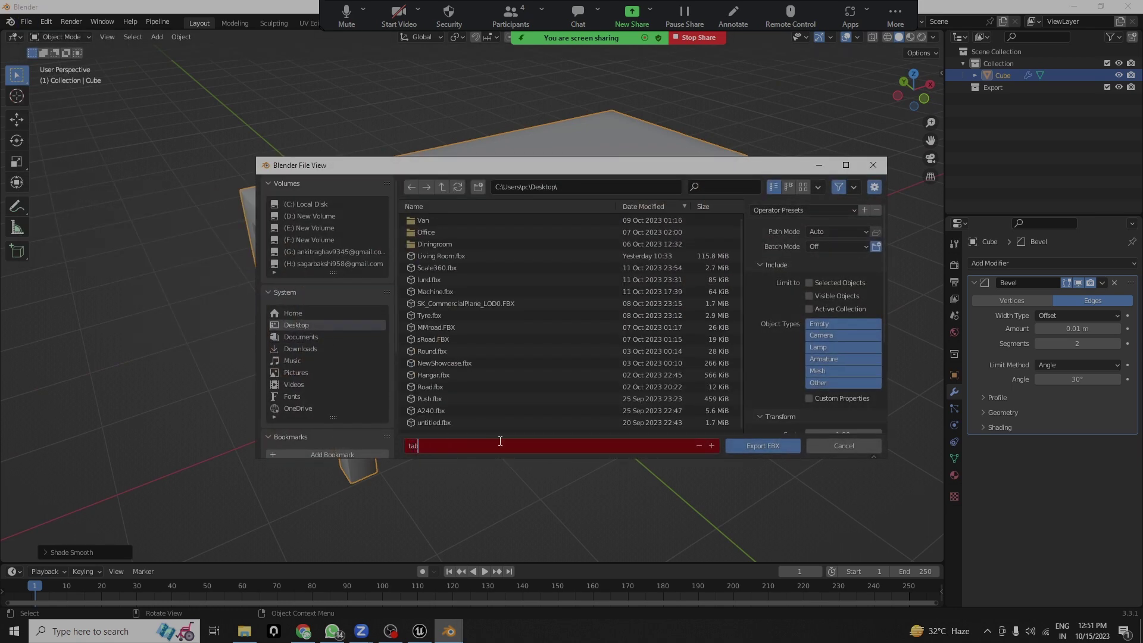
left_click(758, 445)
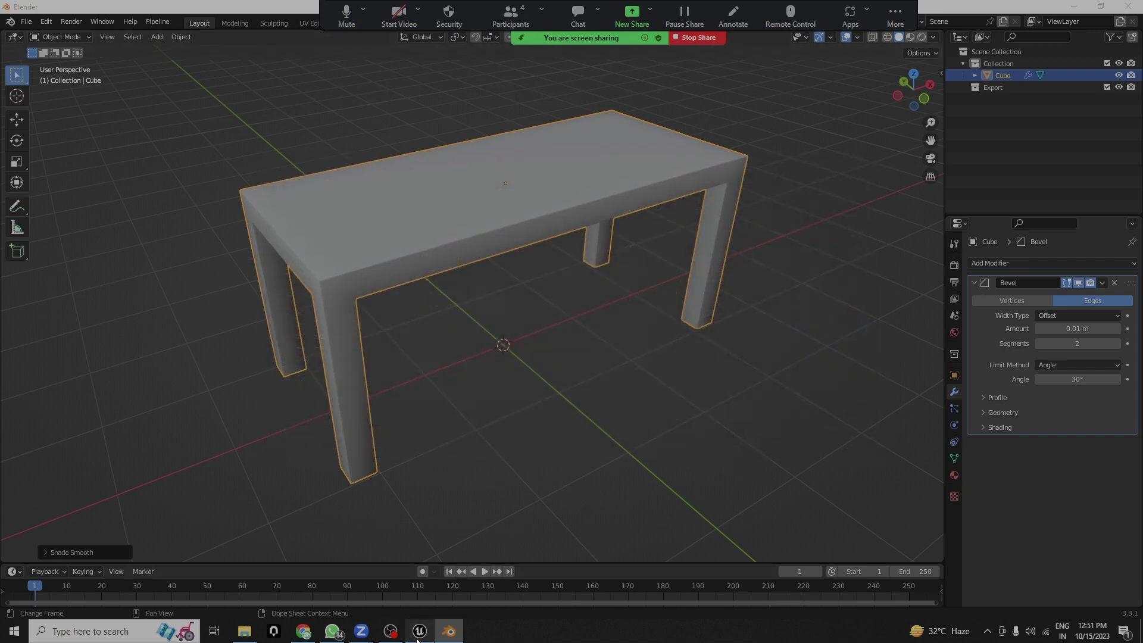
left_click(418, 634)
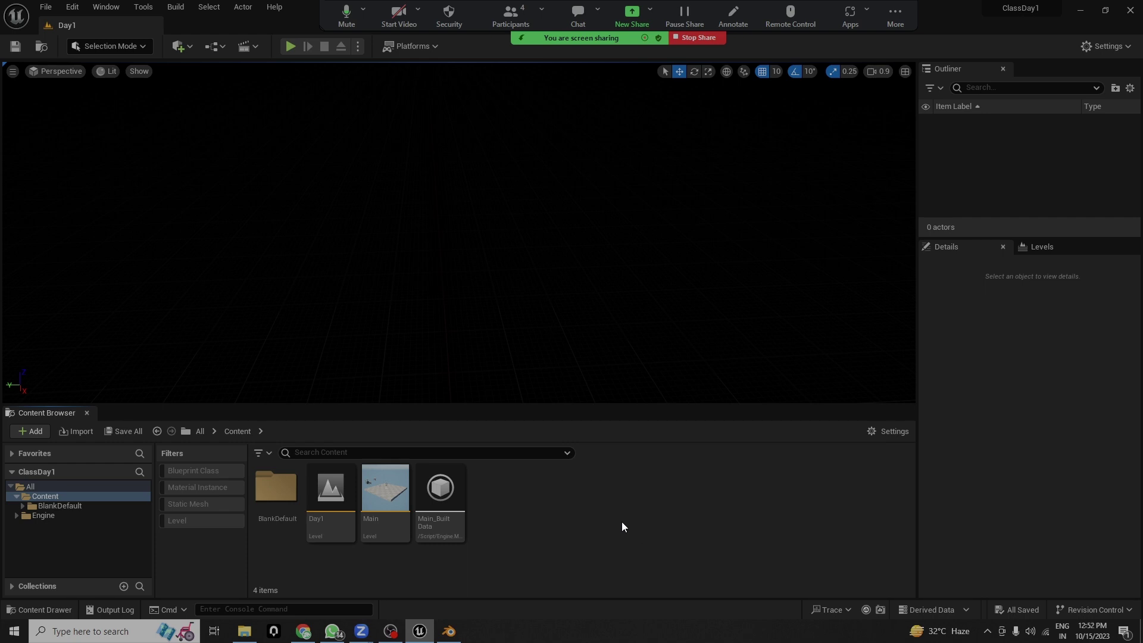
Create a folder named Mesh under Content and open it.
right_click(598, 531)
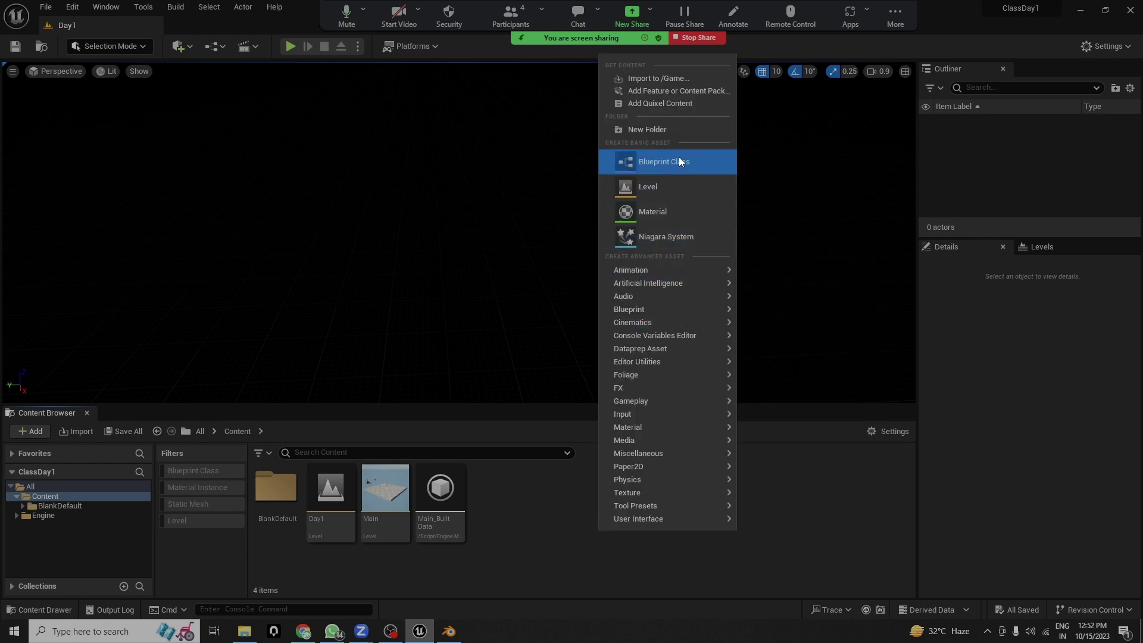
left_click(681, 131)
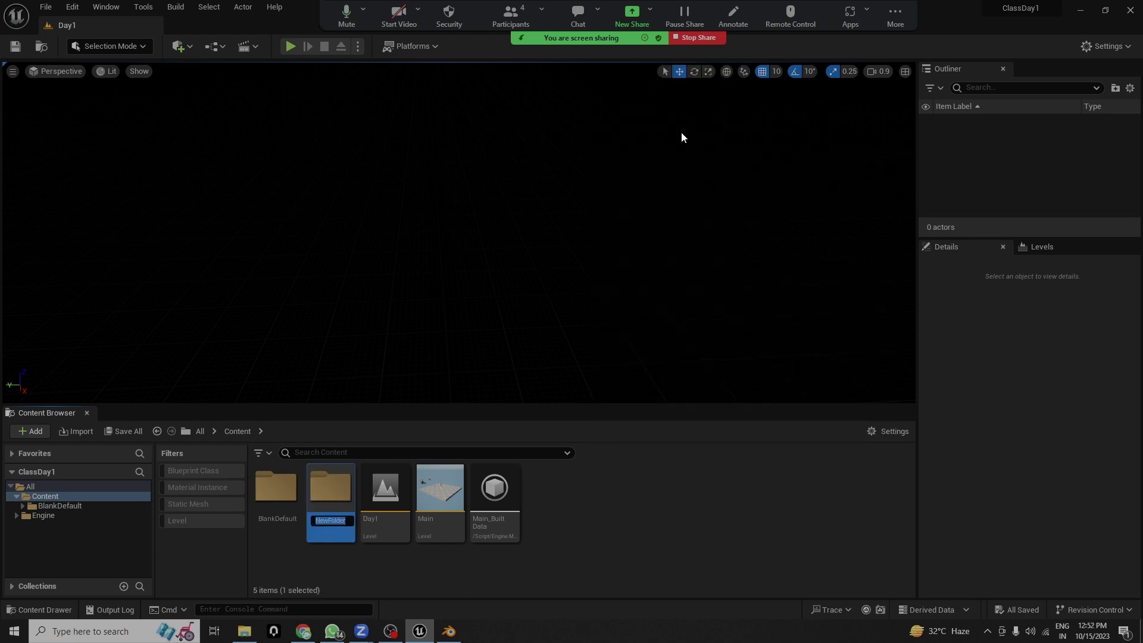
type("Me")
type("shes")
key("BackSpace")
key("BackSpace")
type("she")
type("s")
key("Return")
key("BackSpace")
key("BackSpace")
key("Return")
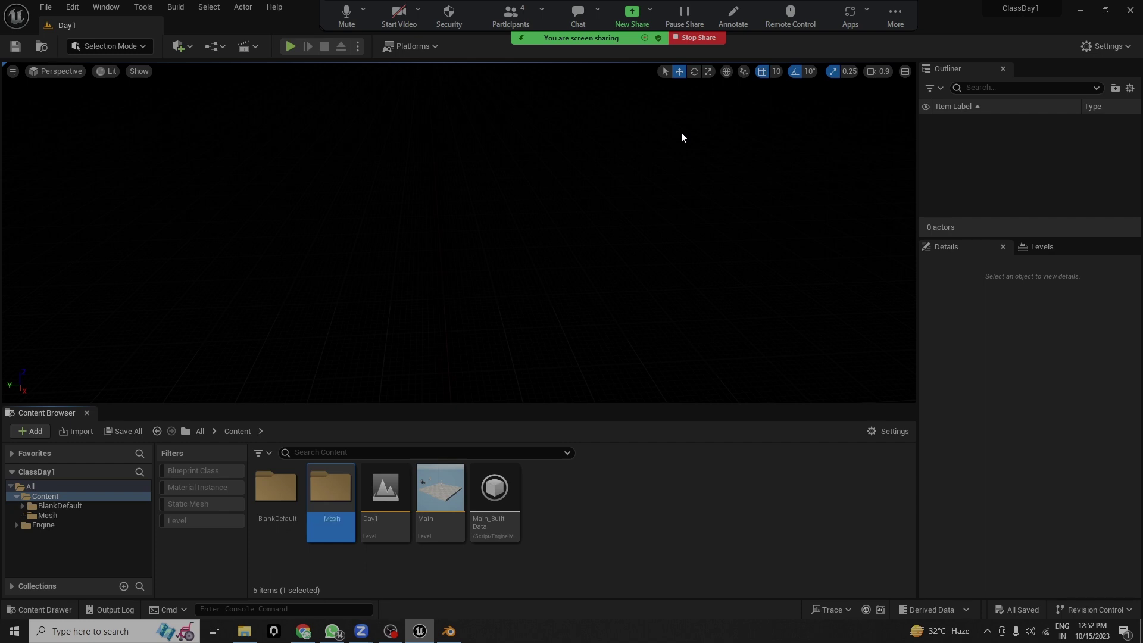
double_click(342, 521)
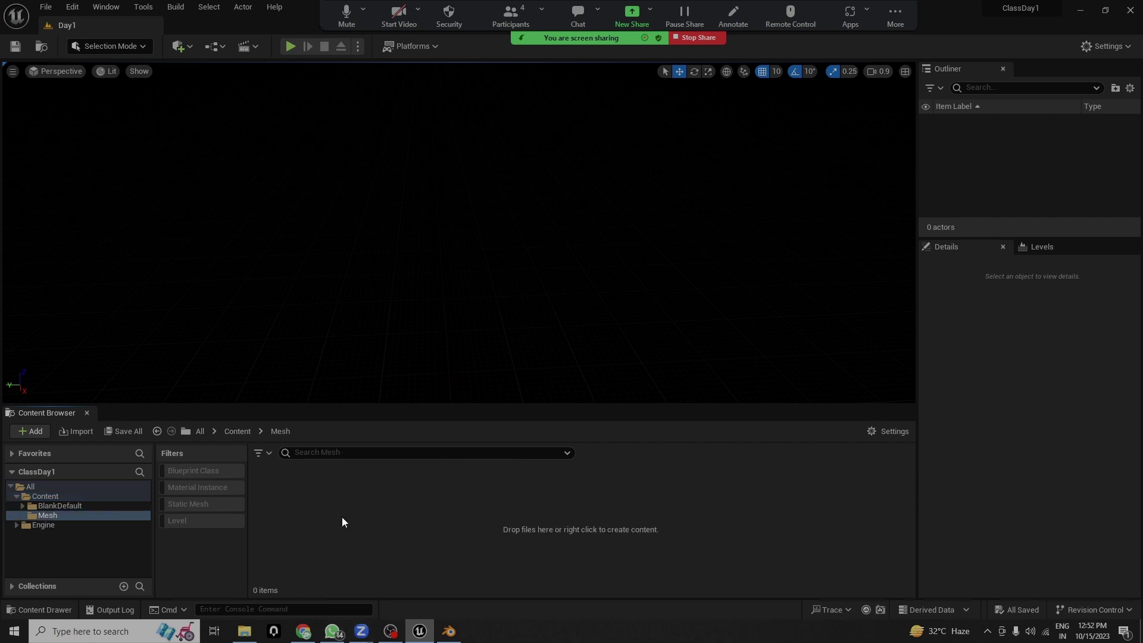
Import Desktop/table.fbx into Mesh as a static mesh and close the message log.
left_click(70, 431)
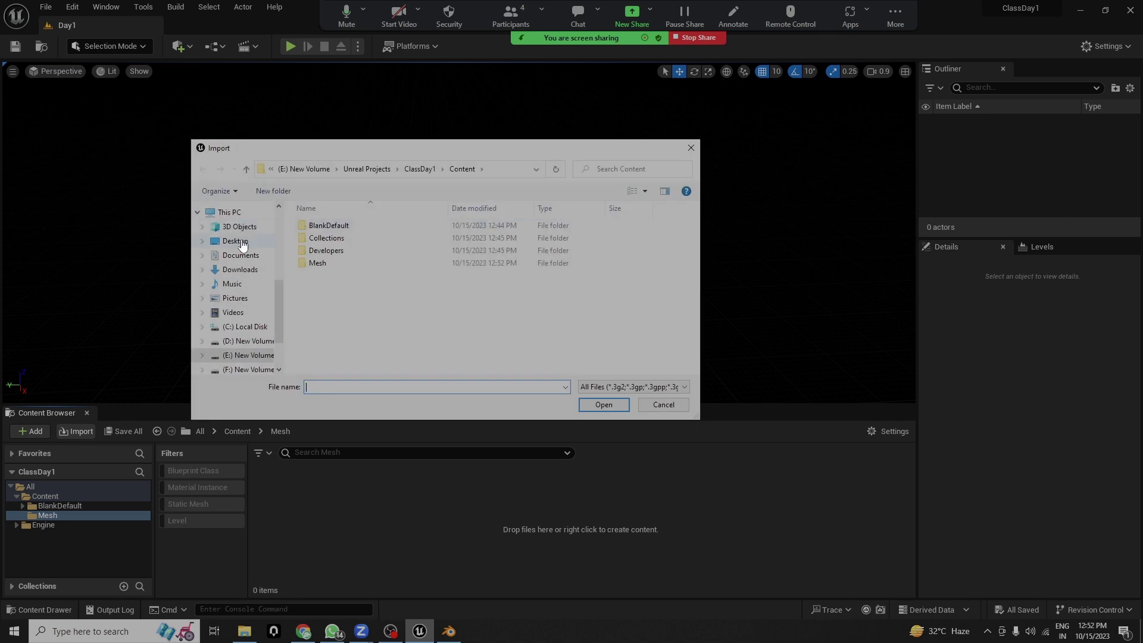
left_click(235, 241)
scroll(473, 313, "down", 4)
scroll(469, 318, "down", 3)
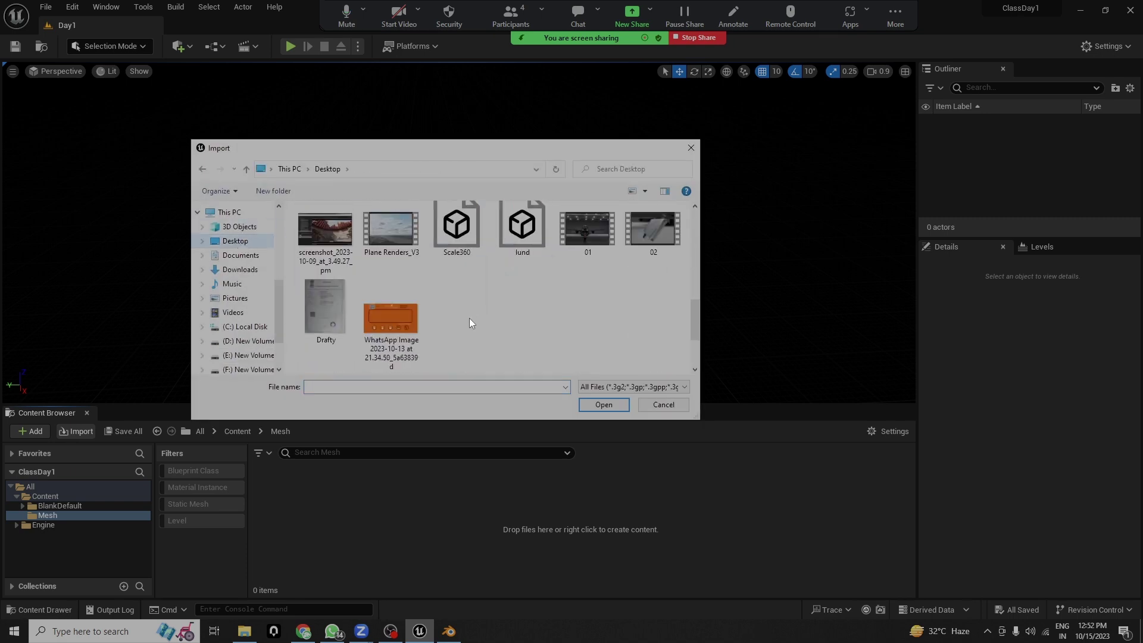
scroll(394, 312, "down", 3)
double_click(344, 337)
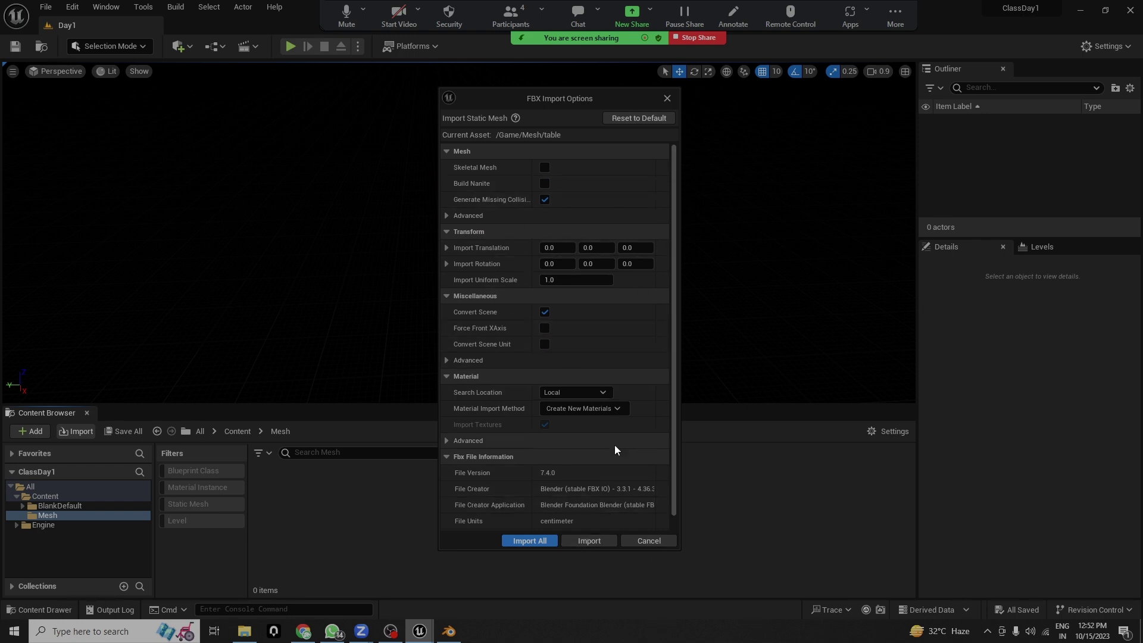
left_click(586, 542)
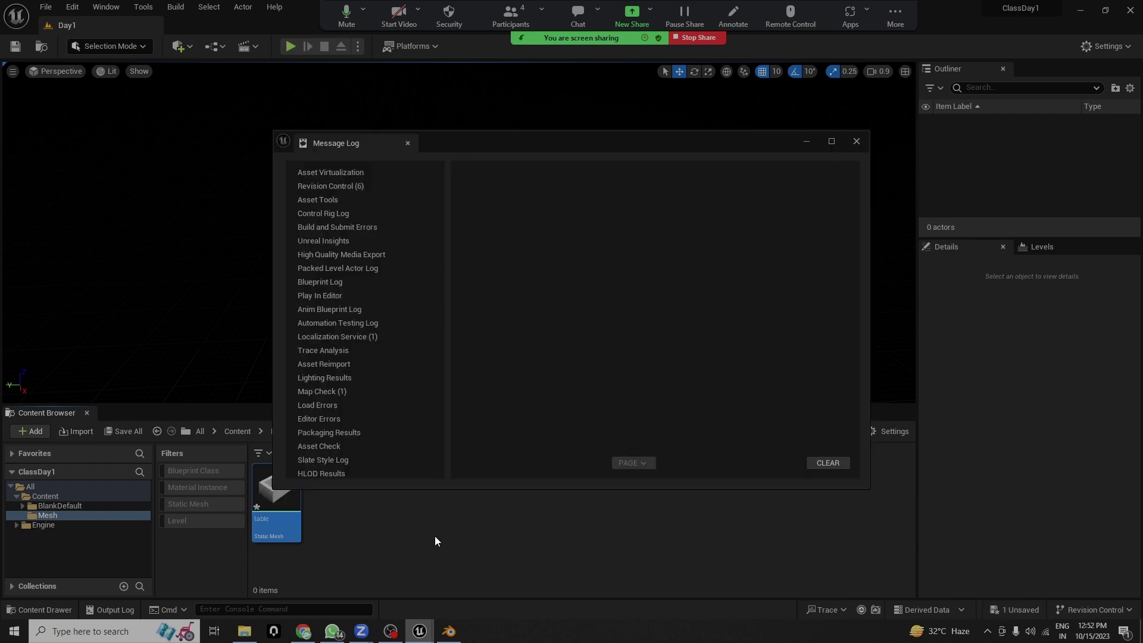
left_click(407, 144)
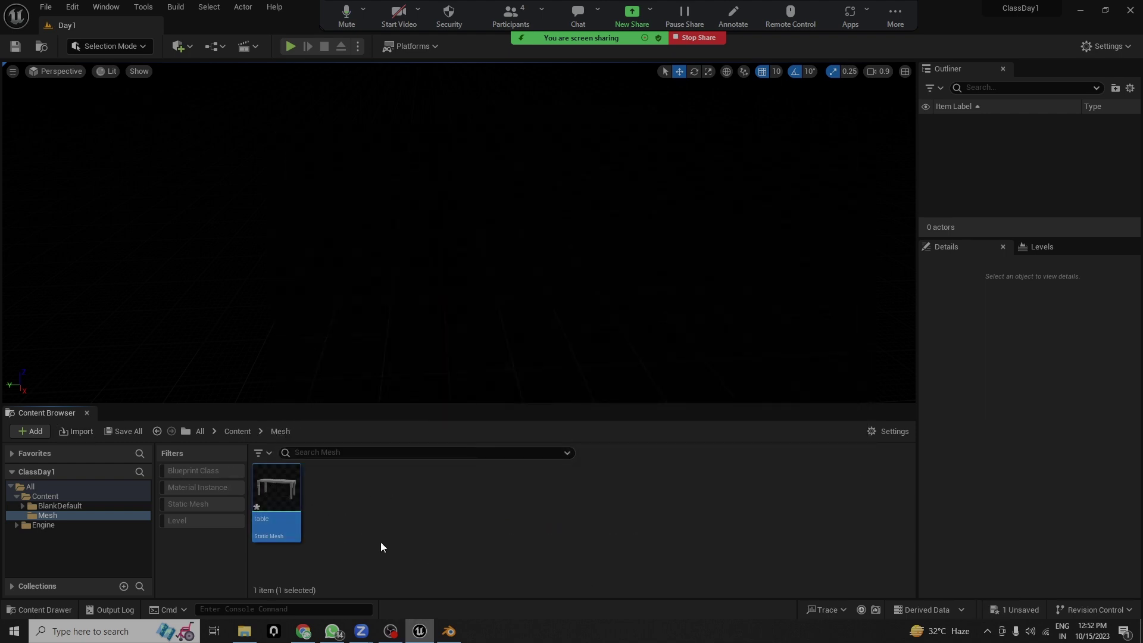
Drag the table asset into the level and orbit to inspect it.
left_click_drag(274, 491, 478, 298)
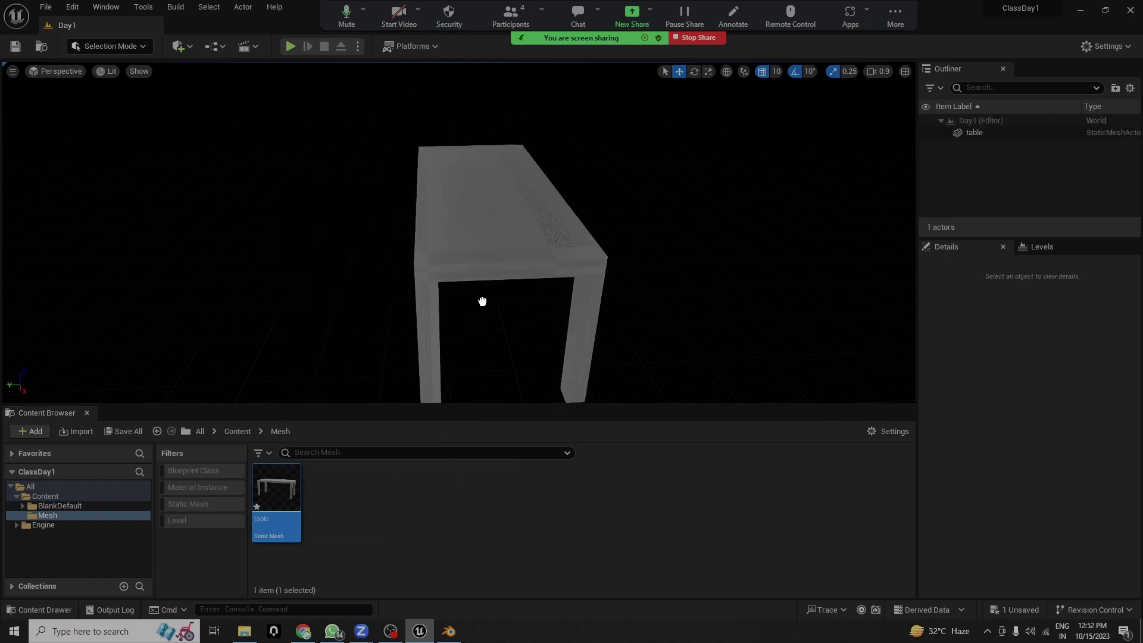
mouse_move(478, 298)
right_mouse_down()
mouse_move(372, 299)
mouse_move(567, 273)
right_mouse_up()
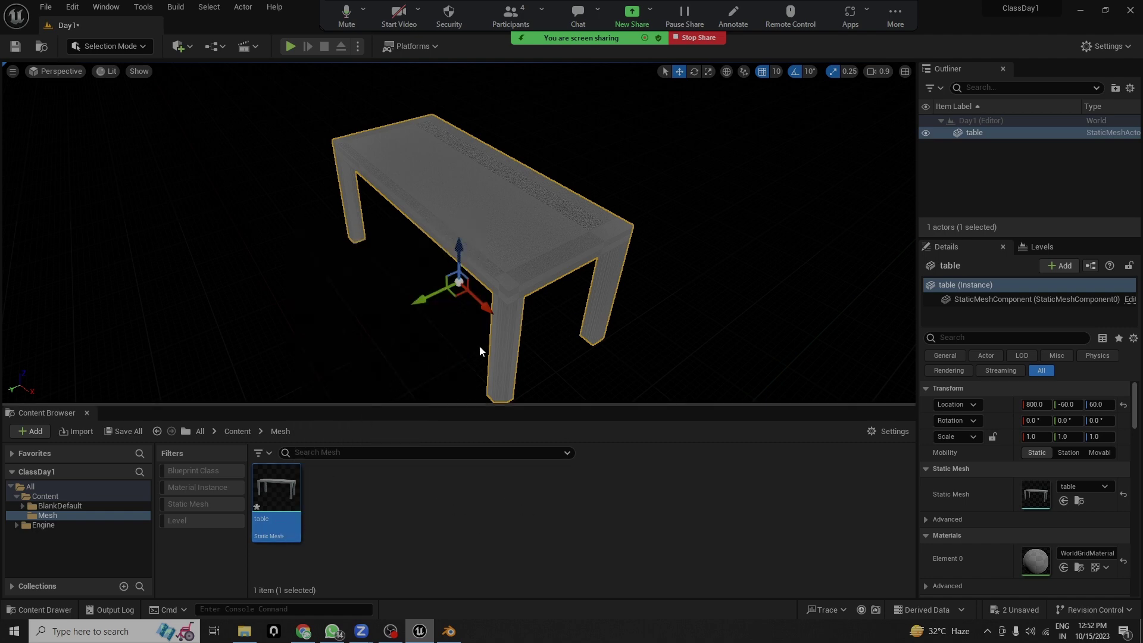
right_click_drag(462, 394, 471, 399)
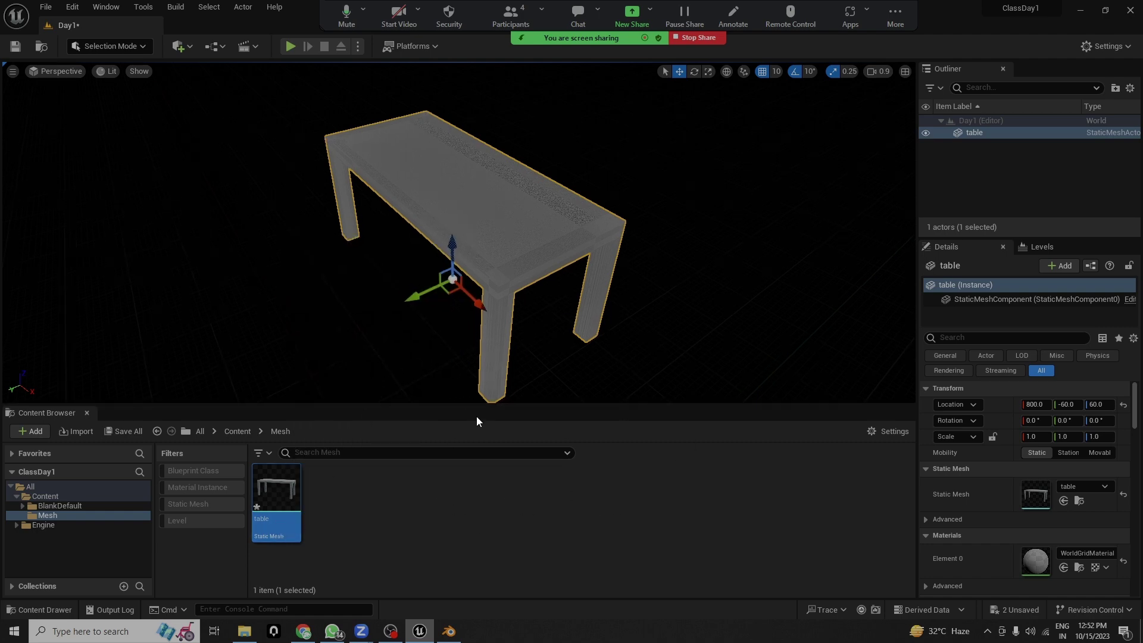
right_click_drag(559, 279, 565, 288)
Delete the test table from the level and return to the Content folder.
key("Delete")
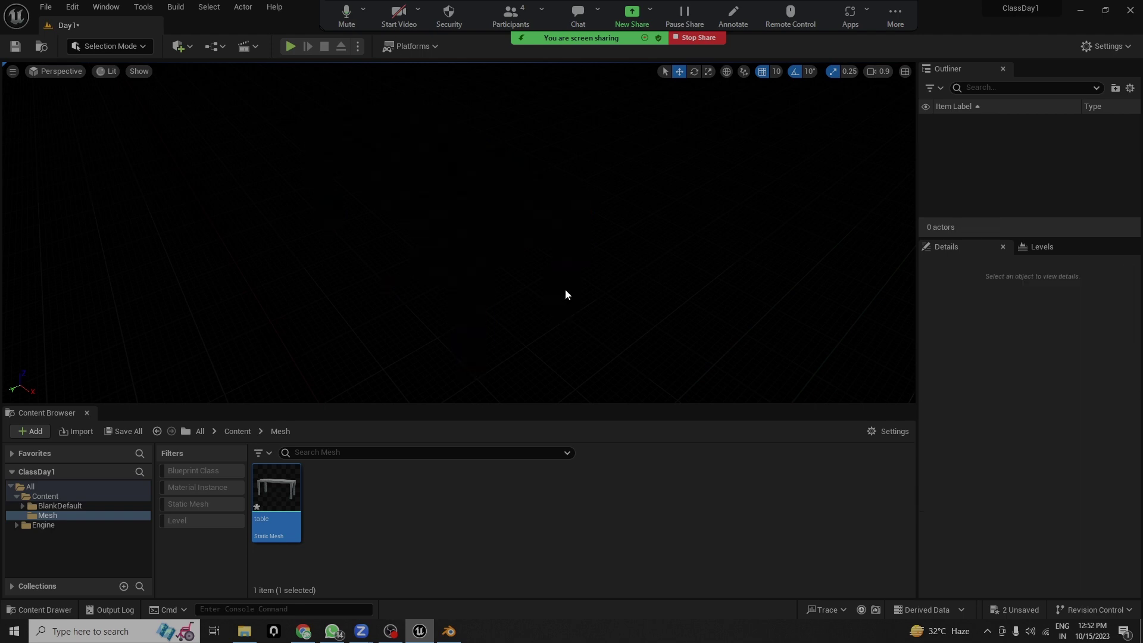
left_click(455, 488)
left_click(292, 491)
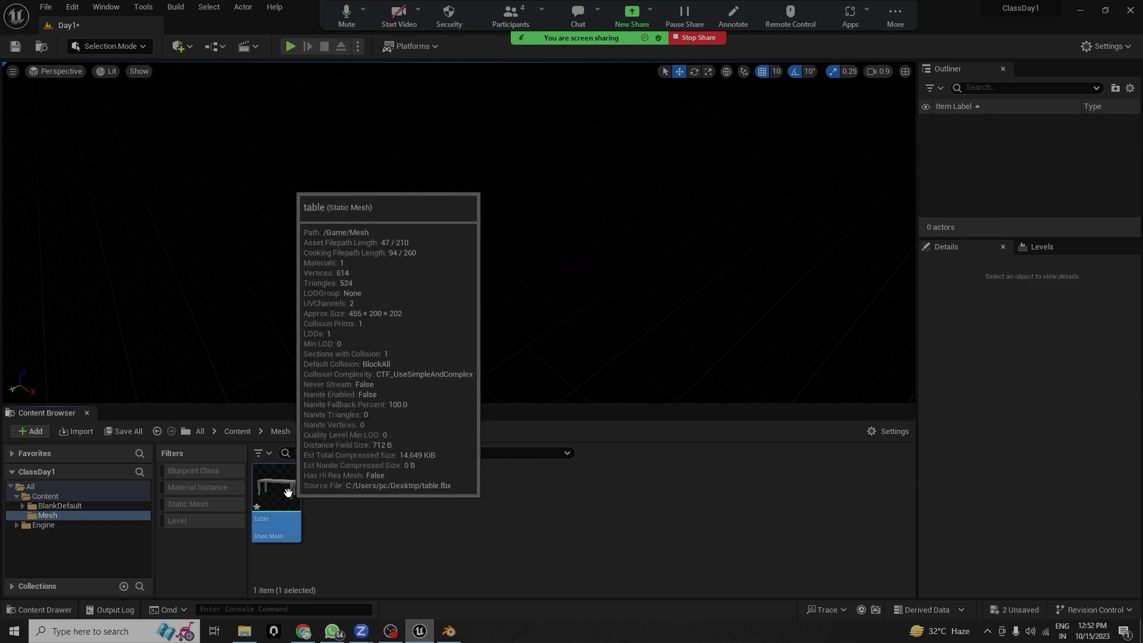
left_click(237, 431)
Create a new folder named Materials in Content.
right_click(687, 523)
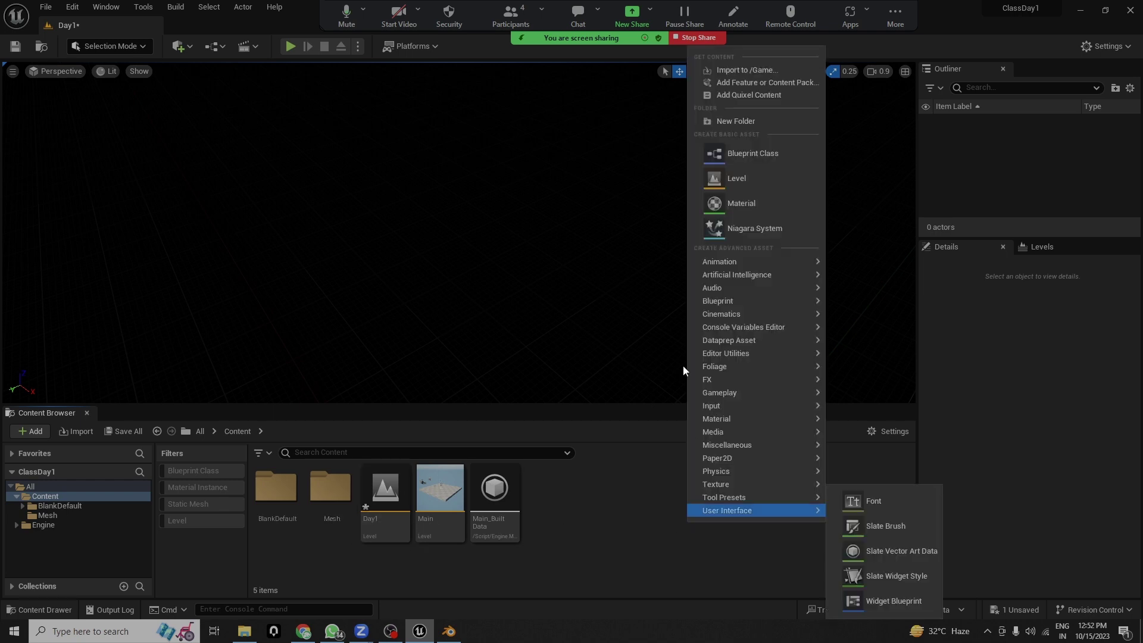
left_click(745, 120)
type("NM")
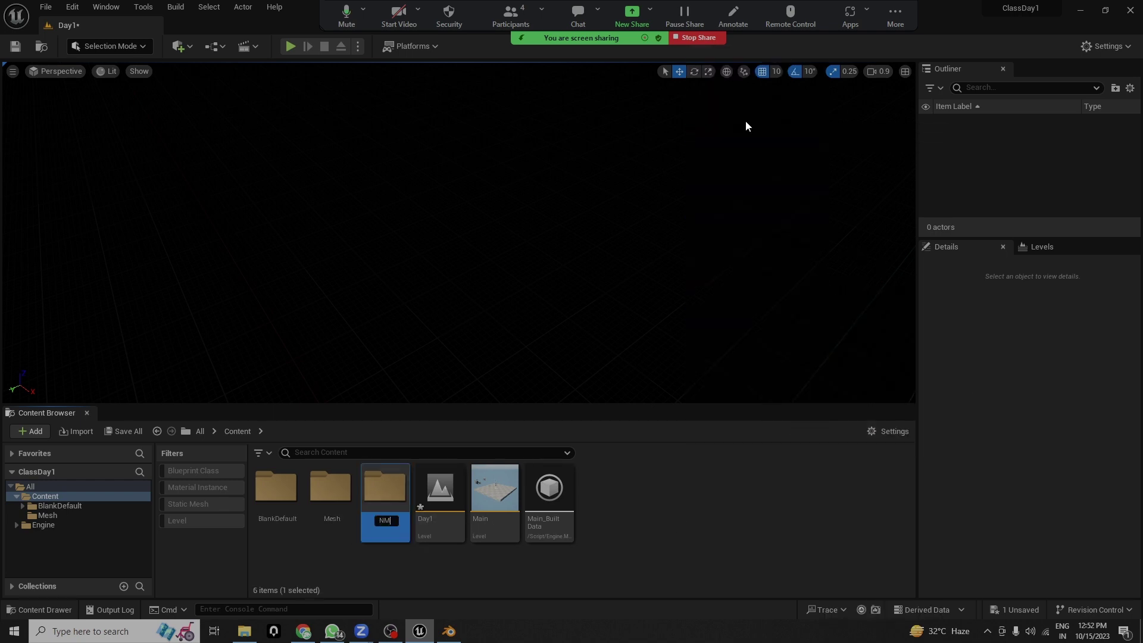
key("BackSpace")
key("BackSpace")
type("Mat")
type("erials")
key("Return")
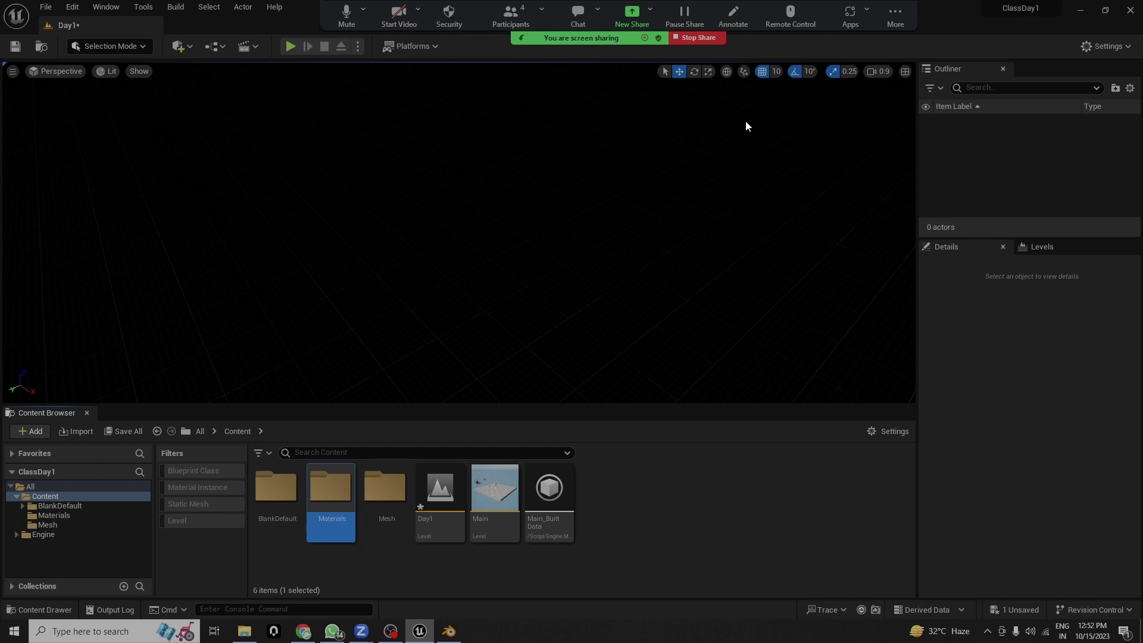
Create a new folder named Textures in Content.
right_click(632, 510)
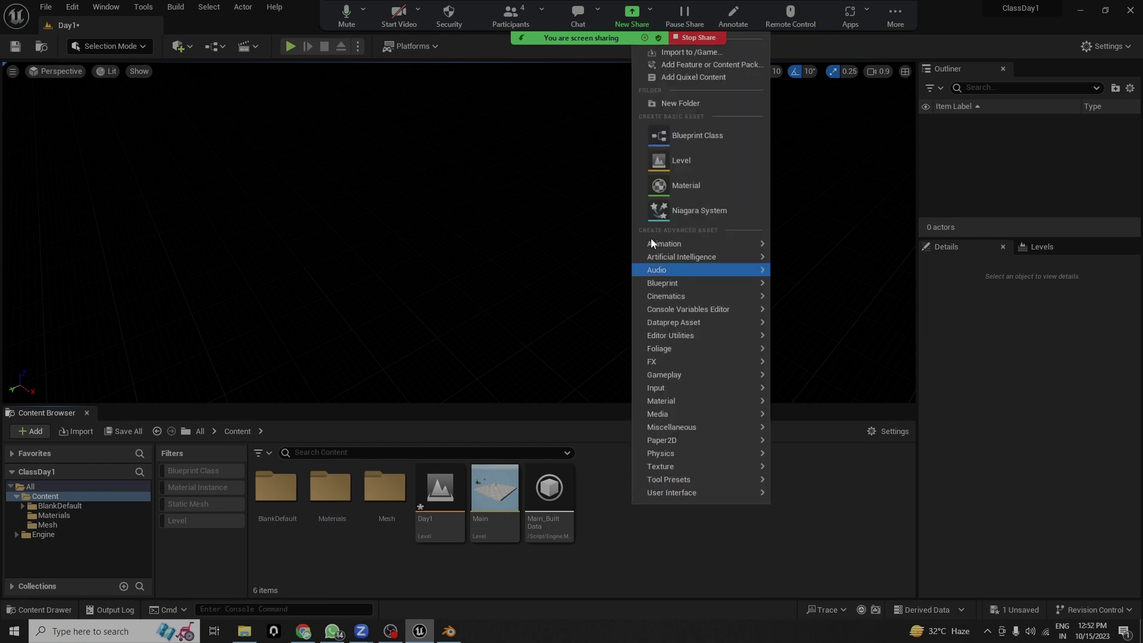
left_click(695, 98)
type("Text")
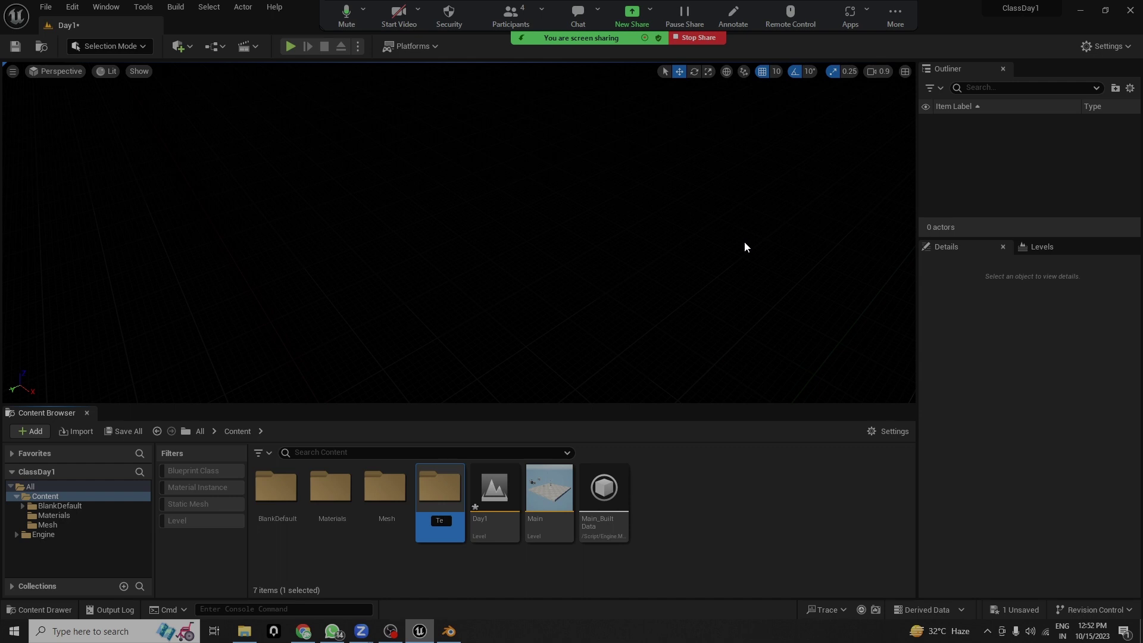
type("ures")
key("Return")
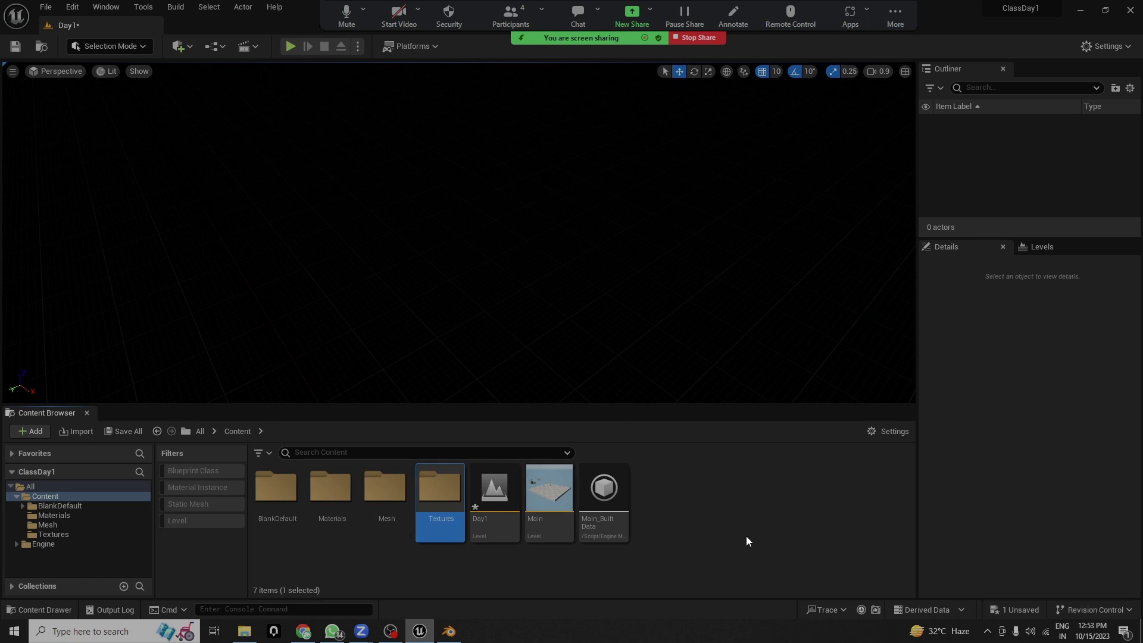
Create a third new folder and begin typing its name.
right_click(756, 489)
left_click(832, 105)
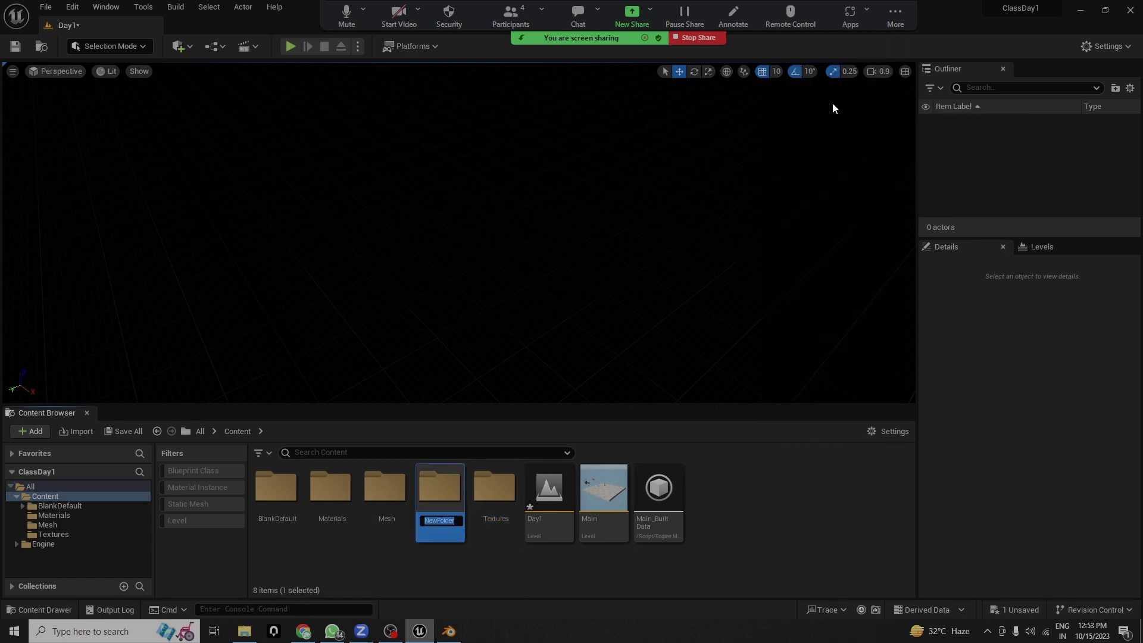
type("Le")
key("BackSpace")
key("BackSpace")
key("BackSpace")
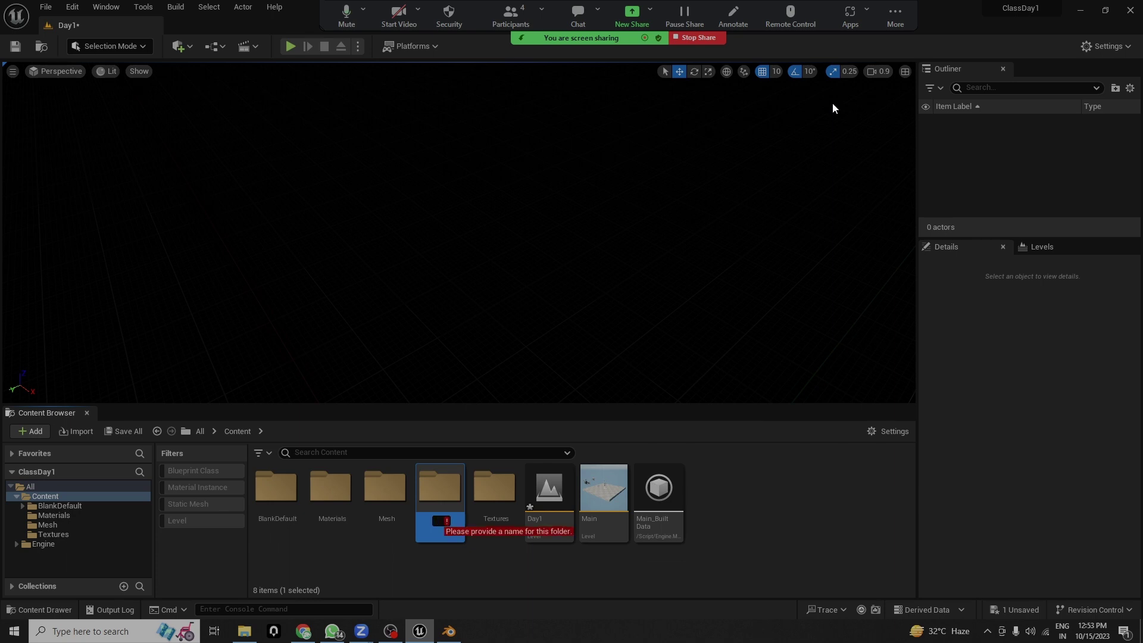
type("MM")
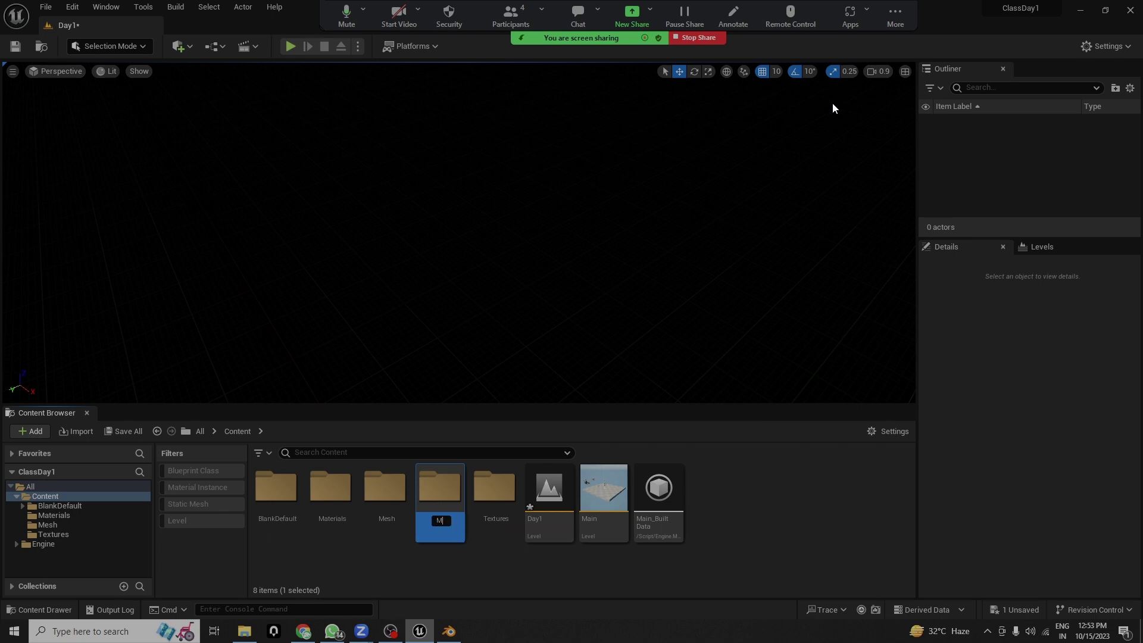
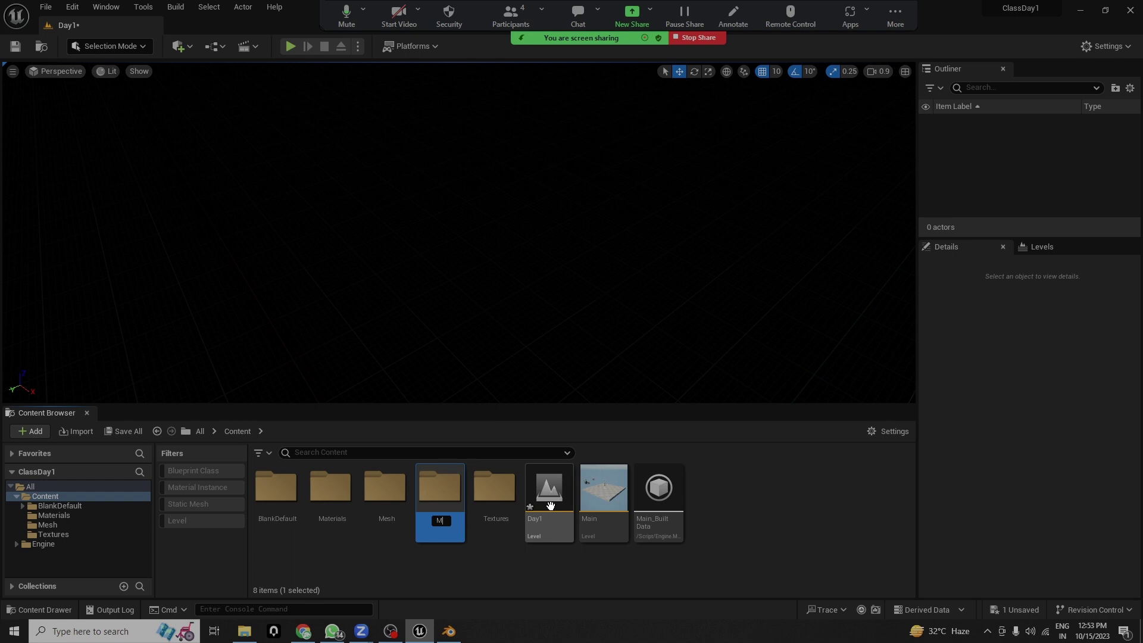
Name the new folder Map and move the Day1 level into it.
type("p")
key("Return")
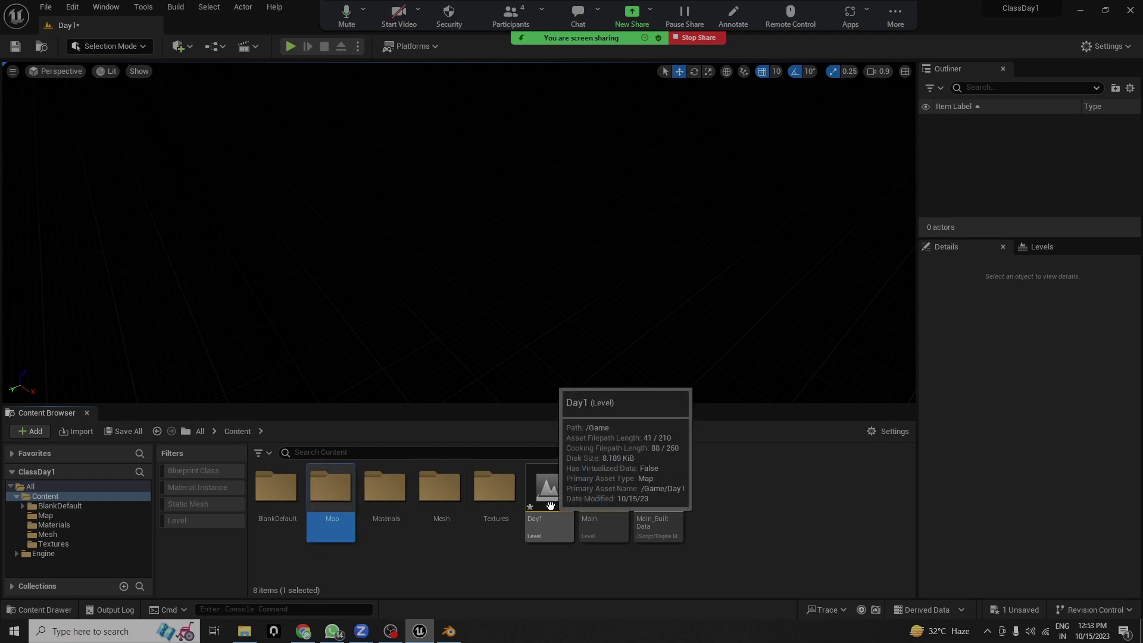
left_click_drag(563, 533, 327, 491)
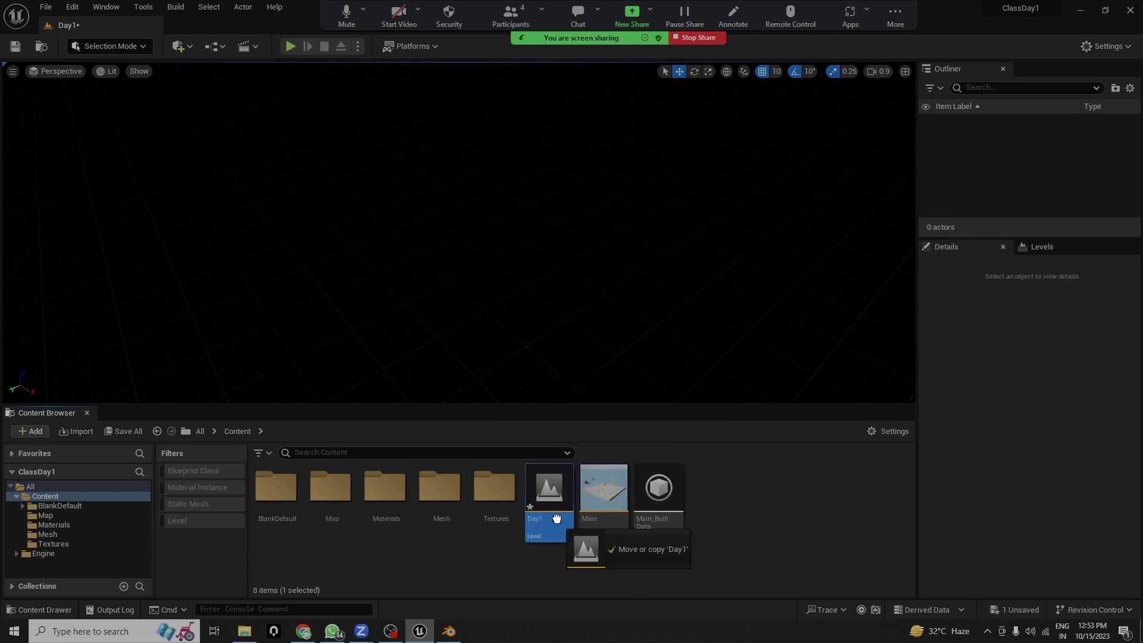
left_click(348, 516)
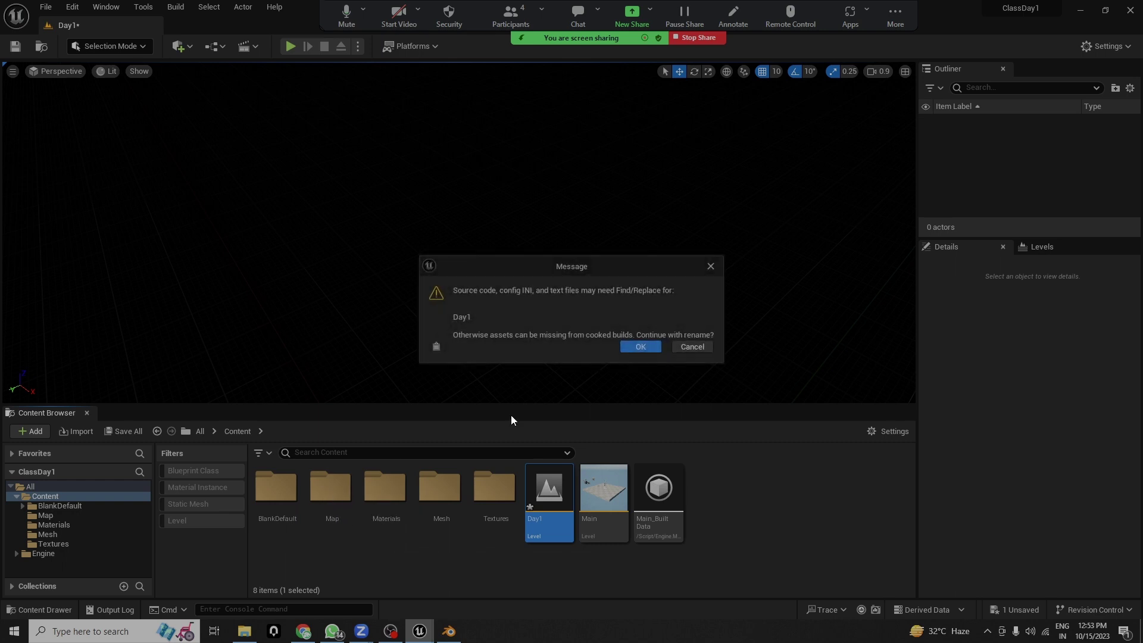
left_click(637, 350)
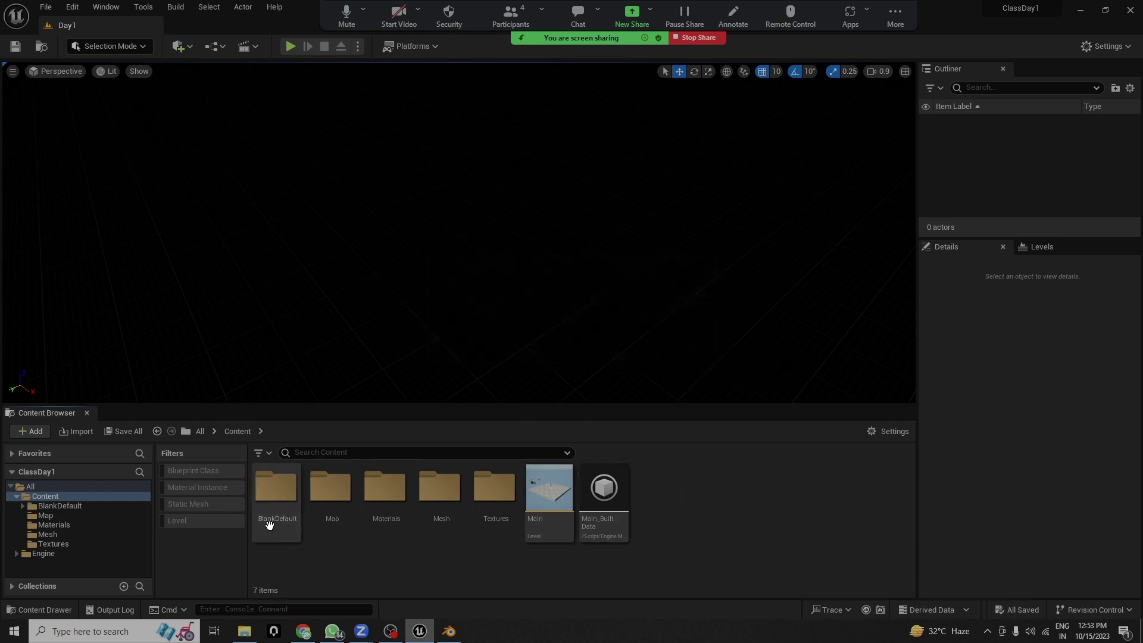
Select the BlankDefault, Map, Materials, Mesh and Textures folders in turn, then clear the selection.
left_click(274, 499)
left_click(331, 503)
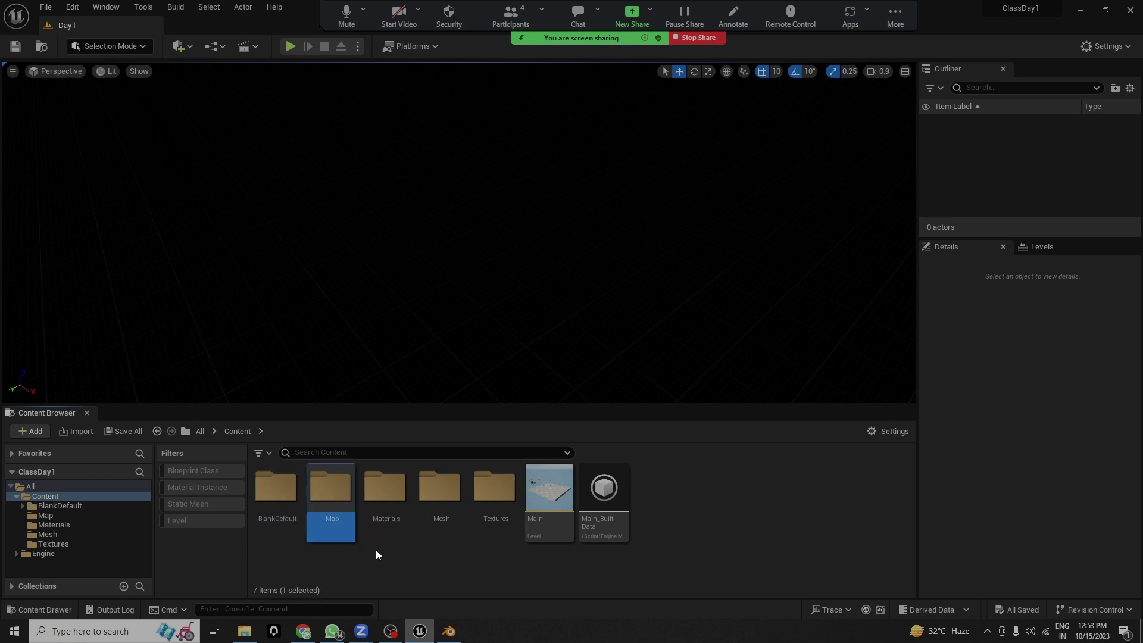
left_click(398, 527)
left_click(441, 505)
left_click(494, 506)
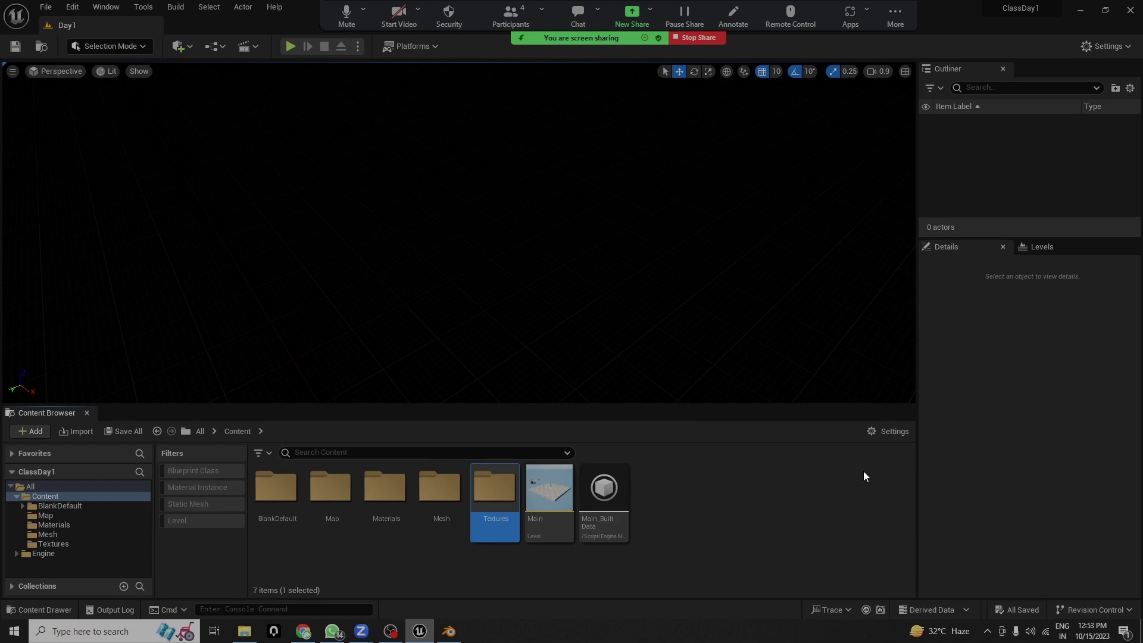
left_click(834, 502)
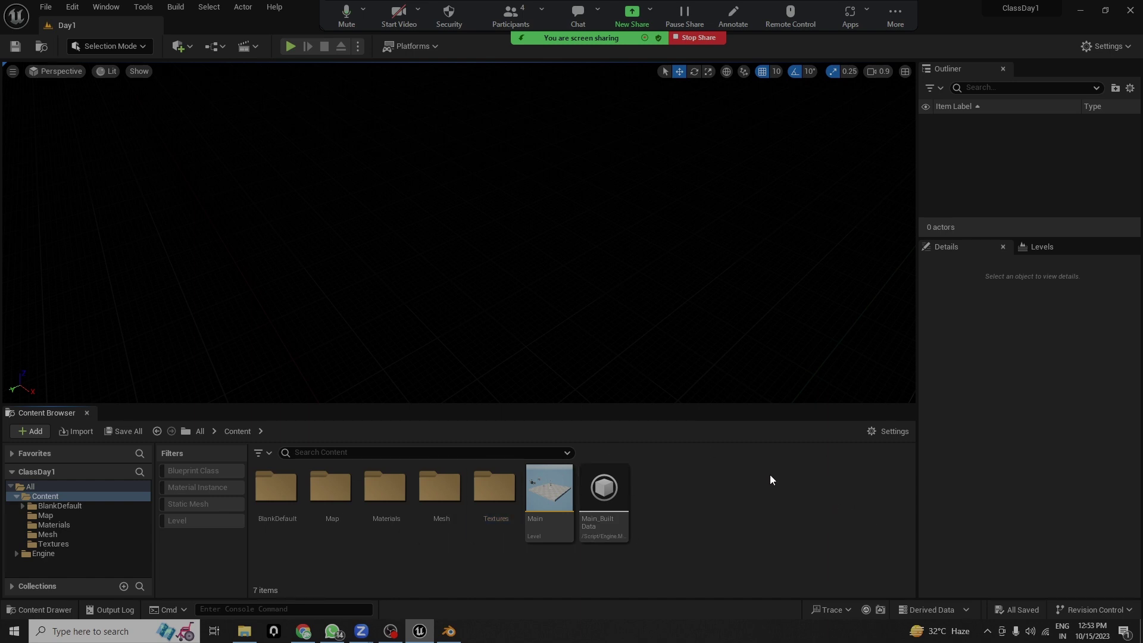
Create a new folder named Particle in Content.
right_click(730, 501)
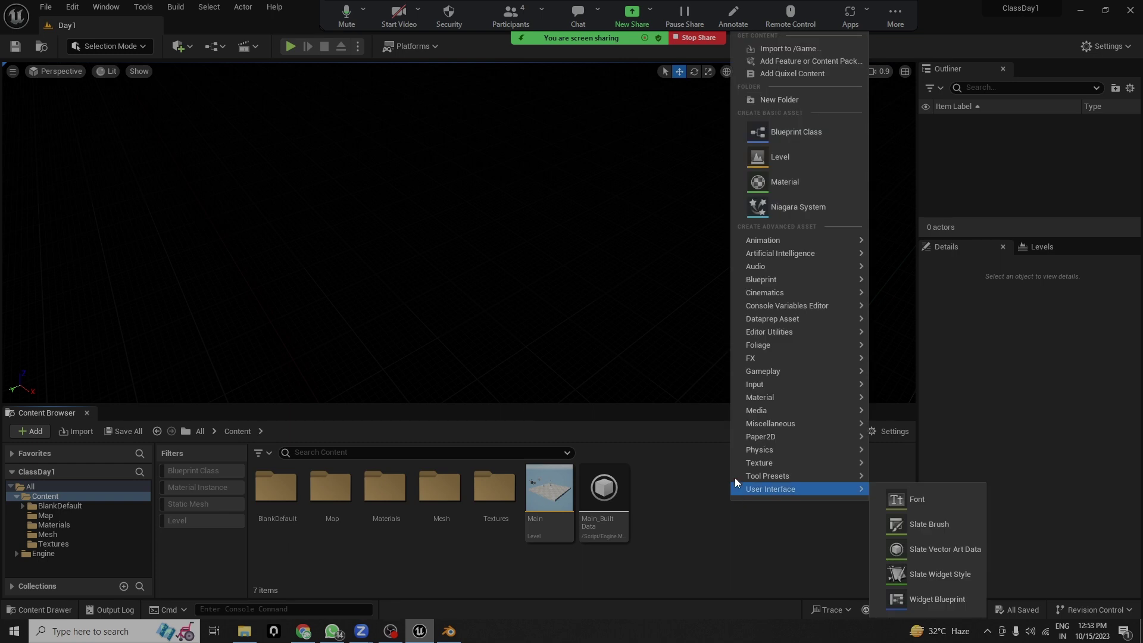
left_click(817, 102)
type("Particle")
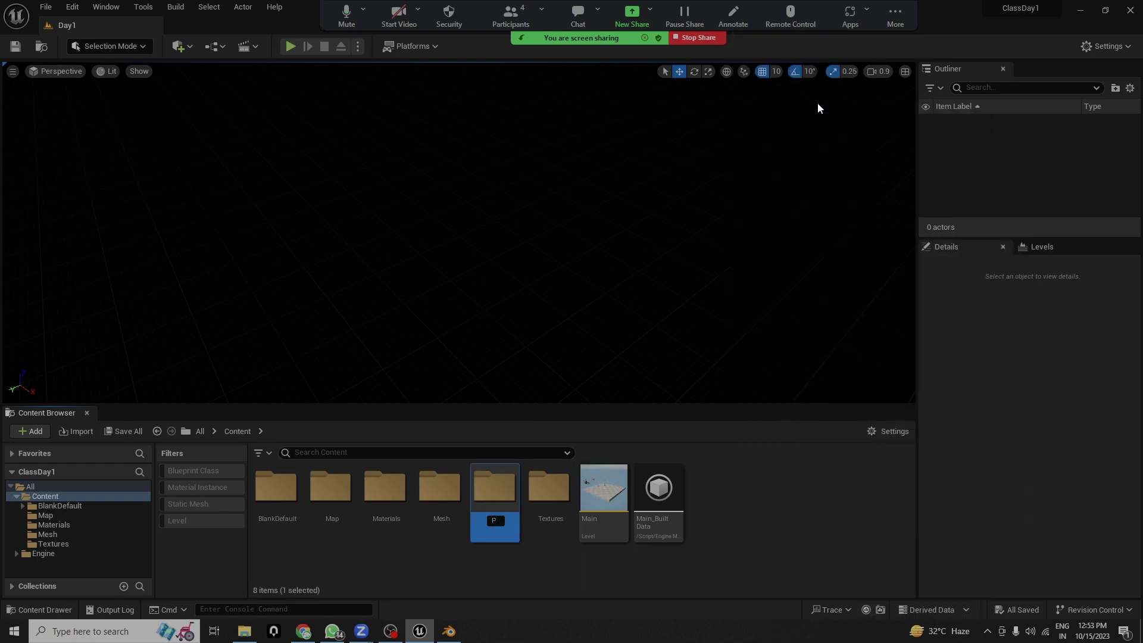
key("Return")
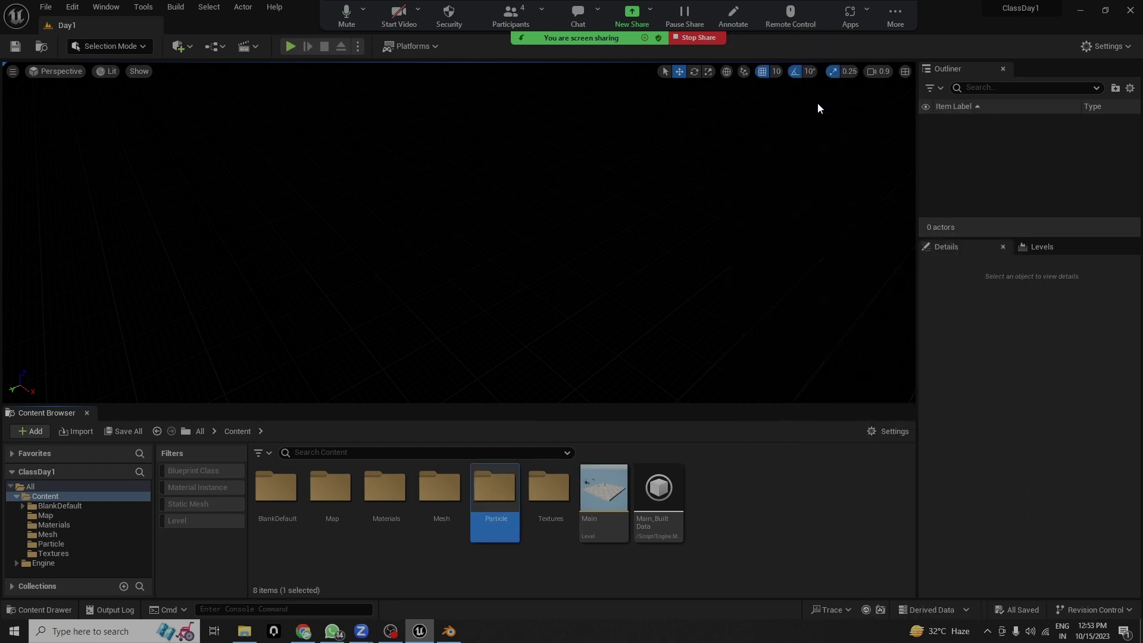
left_click(786, 522)
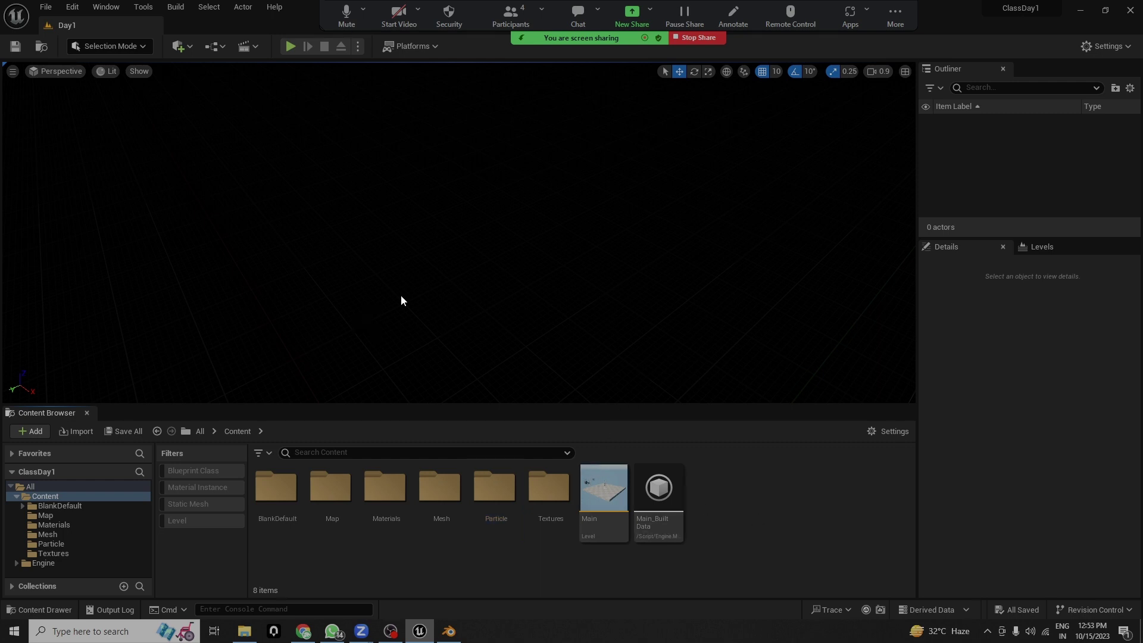
right_click_drag(401, 296, 401, 296)
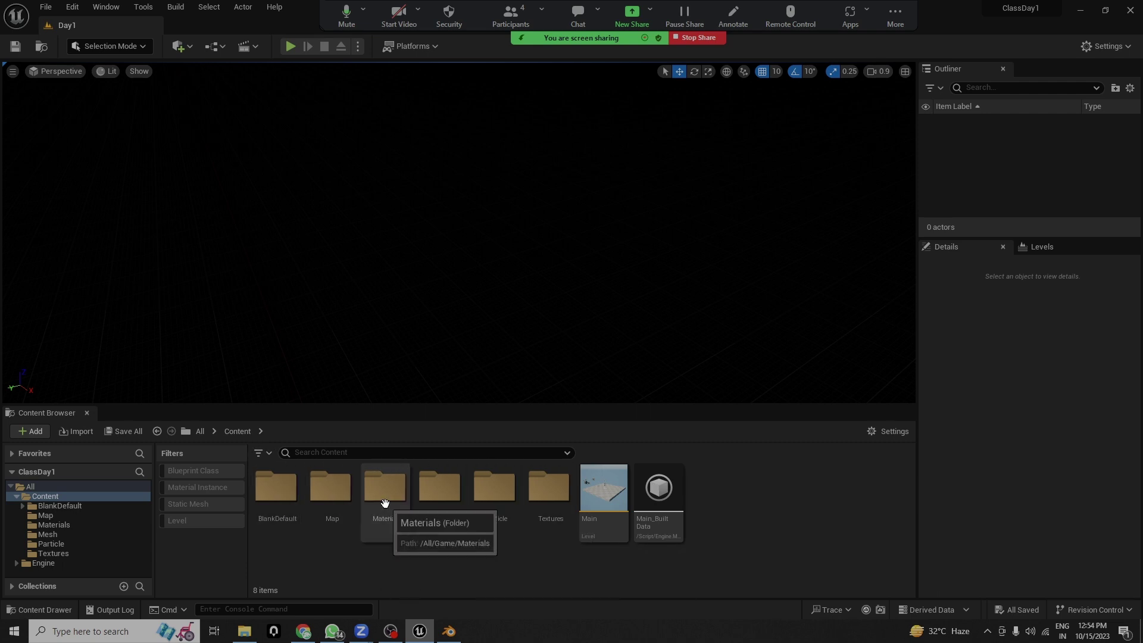
Open the Particle, Map and Mesh folders in turn, returning to Content after each.
double_click(501, 516)
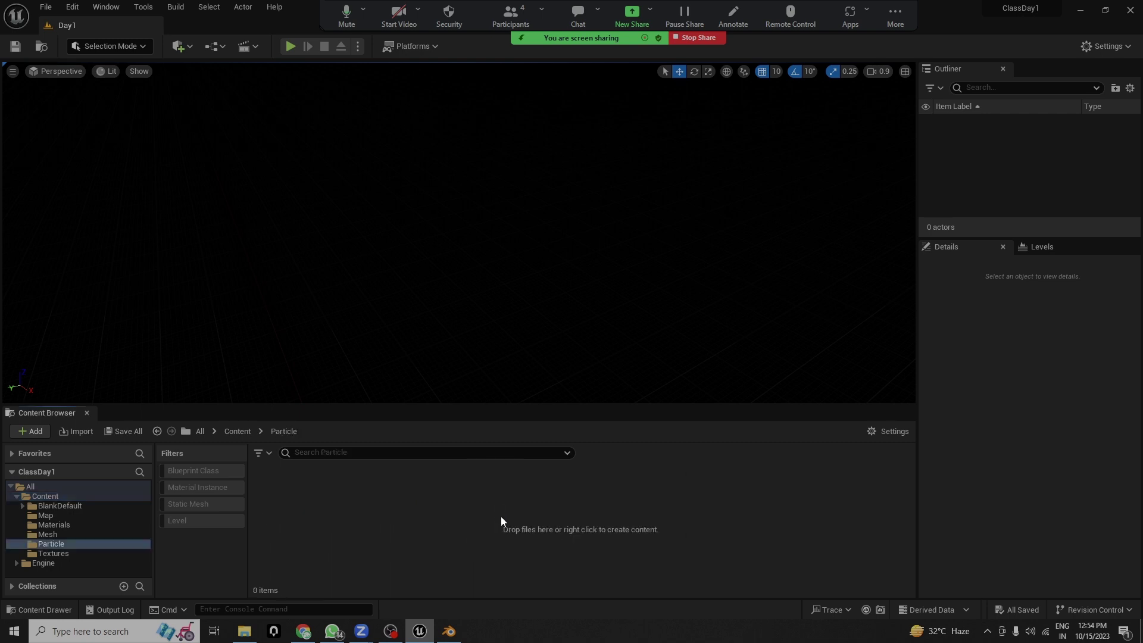
left_click(243, 432)
double_click(331, 485)
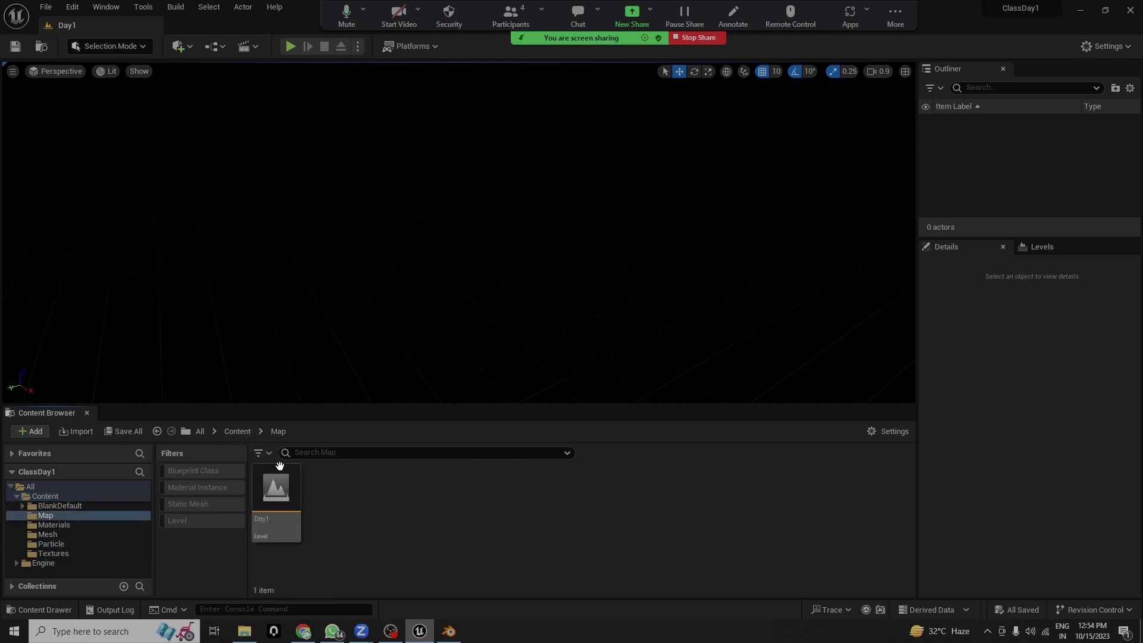
left_click(235, 433)
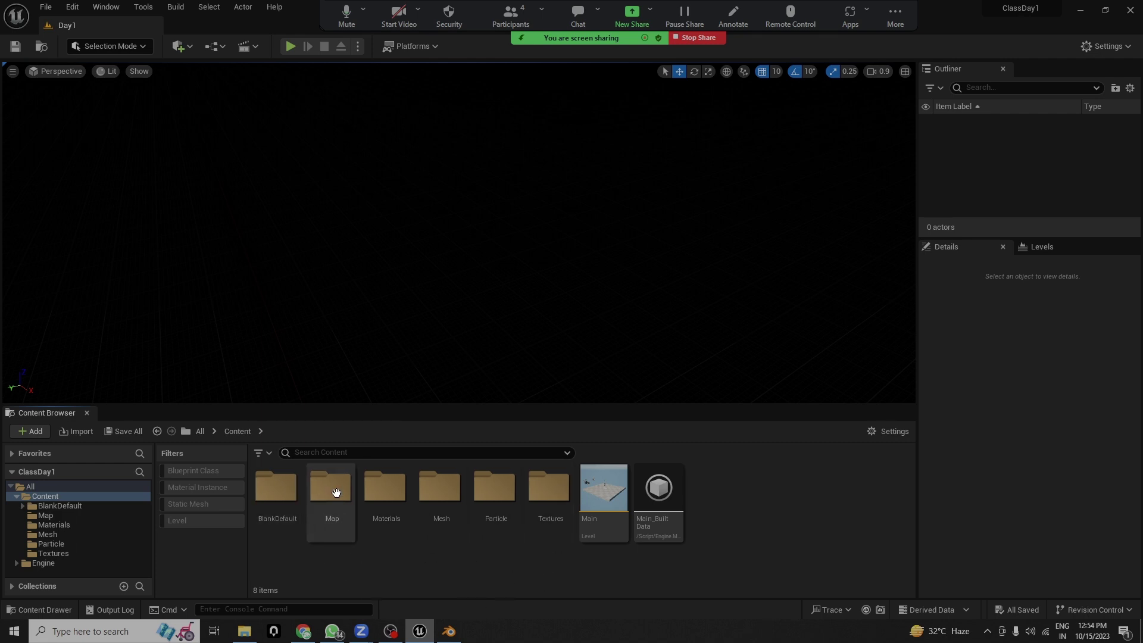
double_click(331, 517)
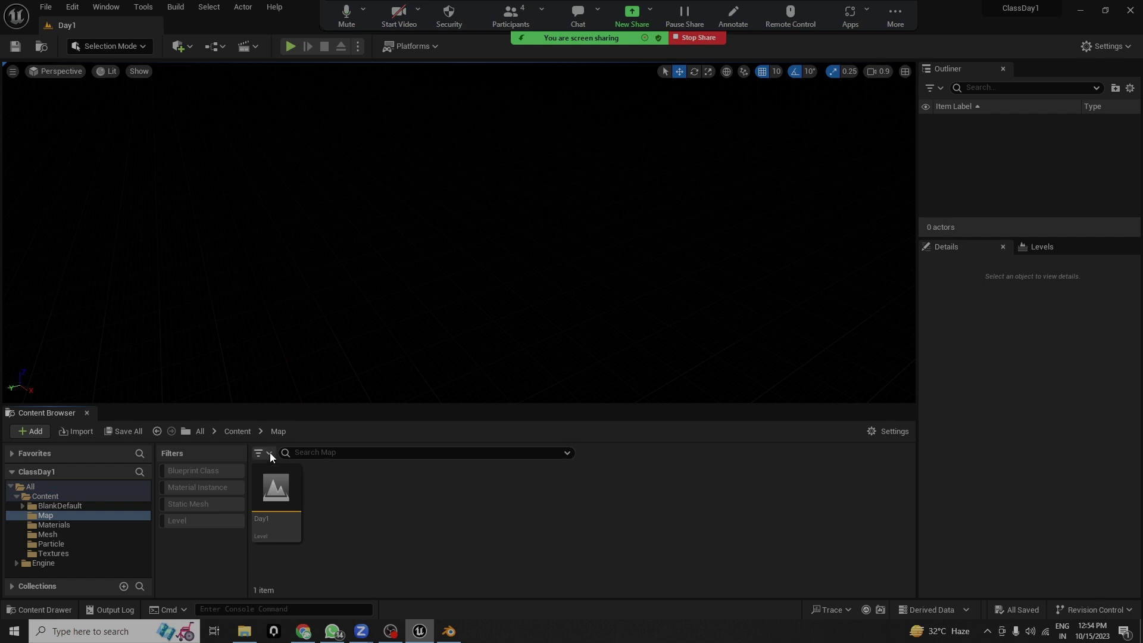
left_click(238, 431)
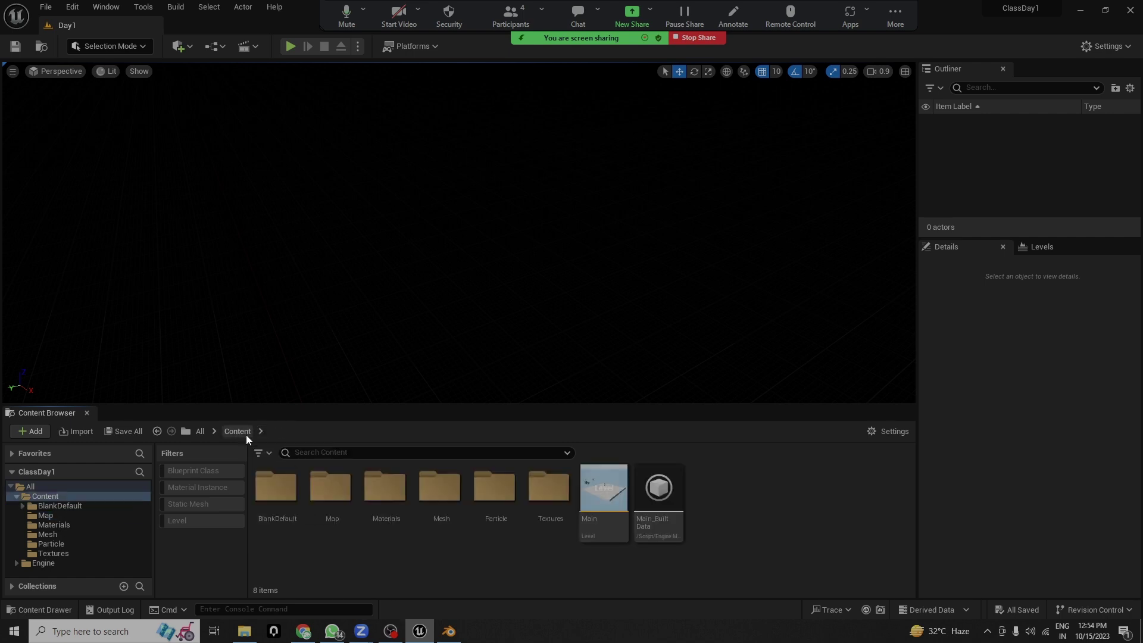
double_click(434, 493)
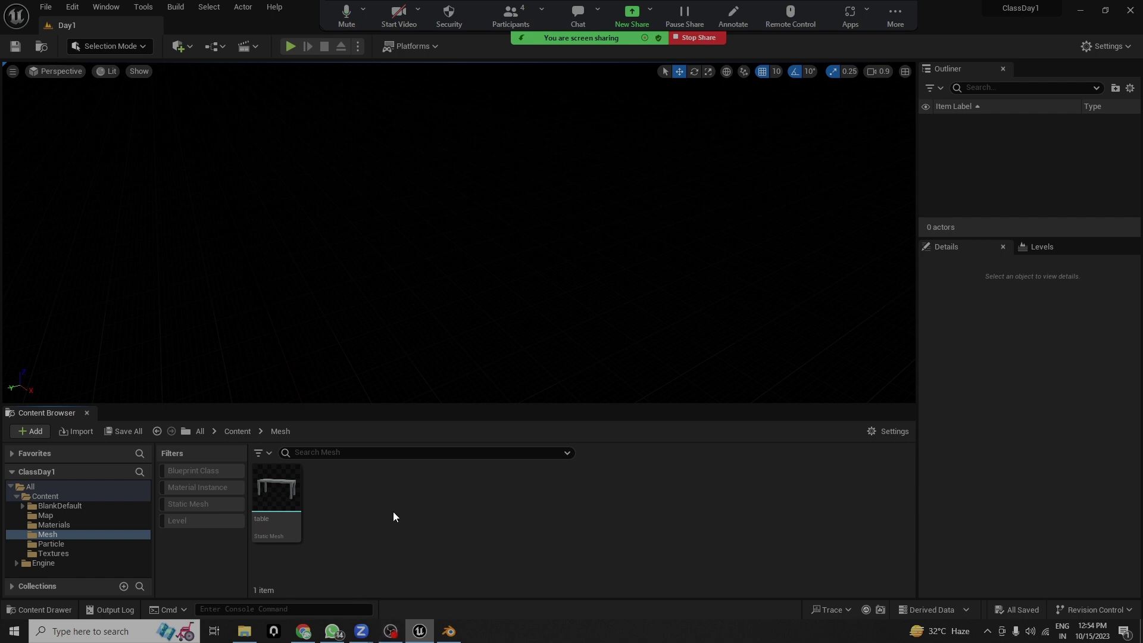
left_click(238, 431)
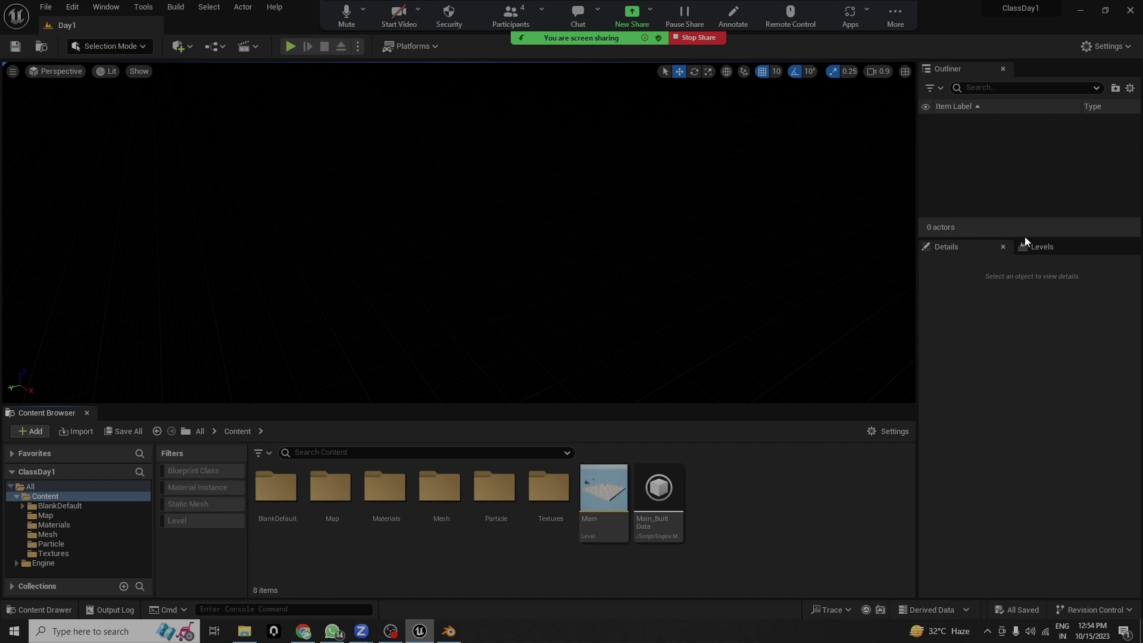
Give the Outliner more height and rotate the view around the empty level.
left_click_drag(972, 237, 973, 254)
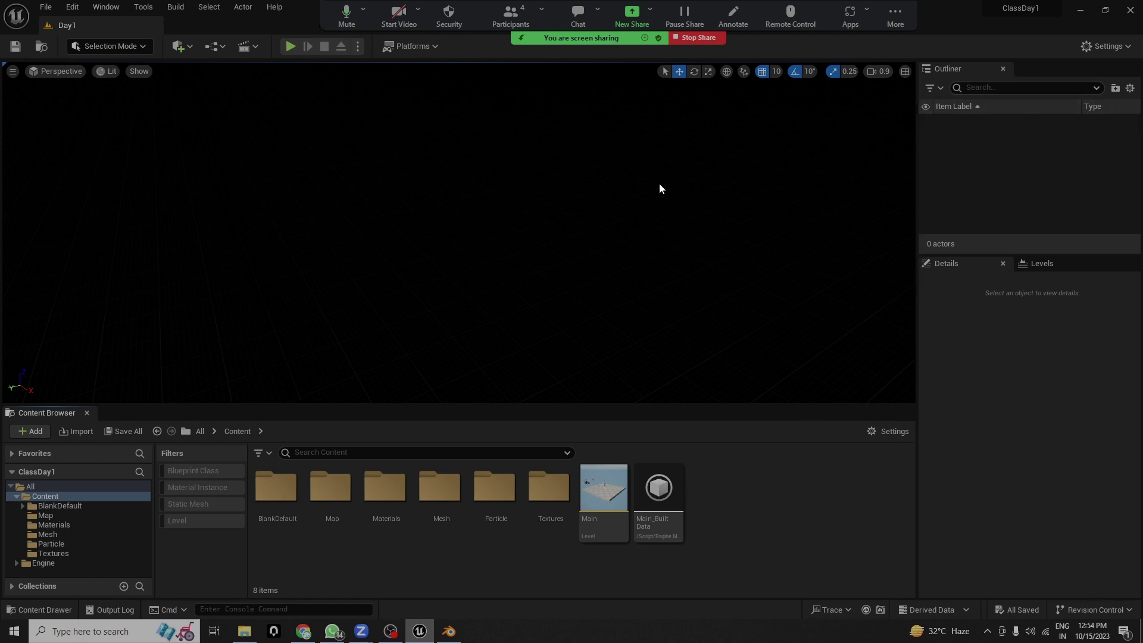
right_click_drag(593, 255, 593, 255)
right_click_drag(640, 219, 640, 219)
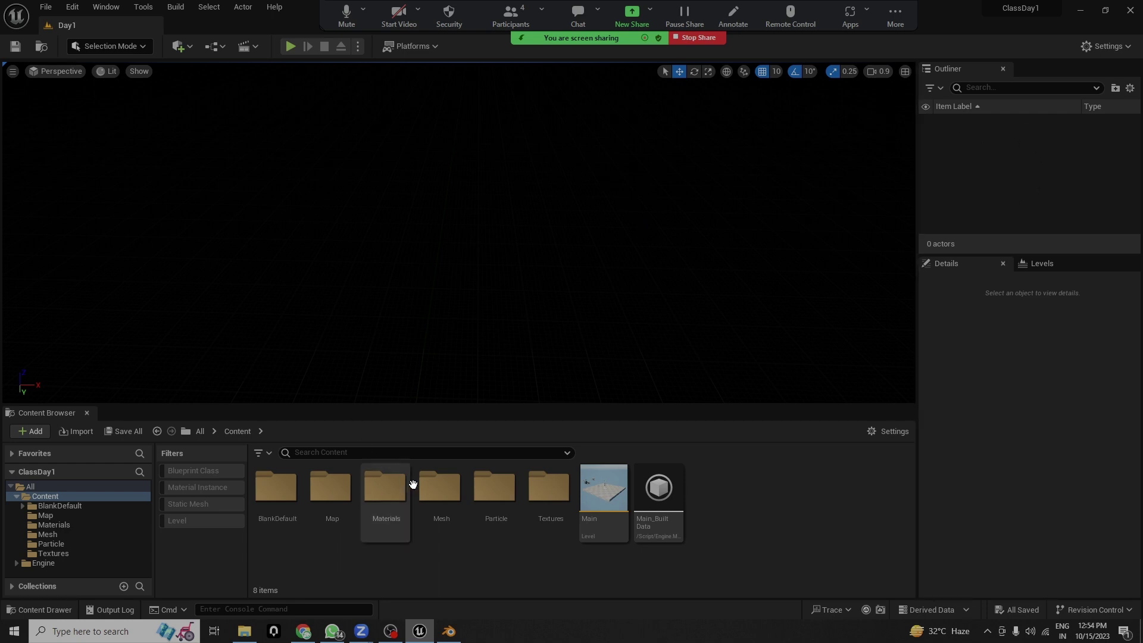
Drag five copies of the table mesh from the Mesh folder into the level.
double_click(432, 490)
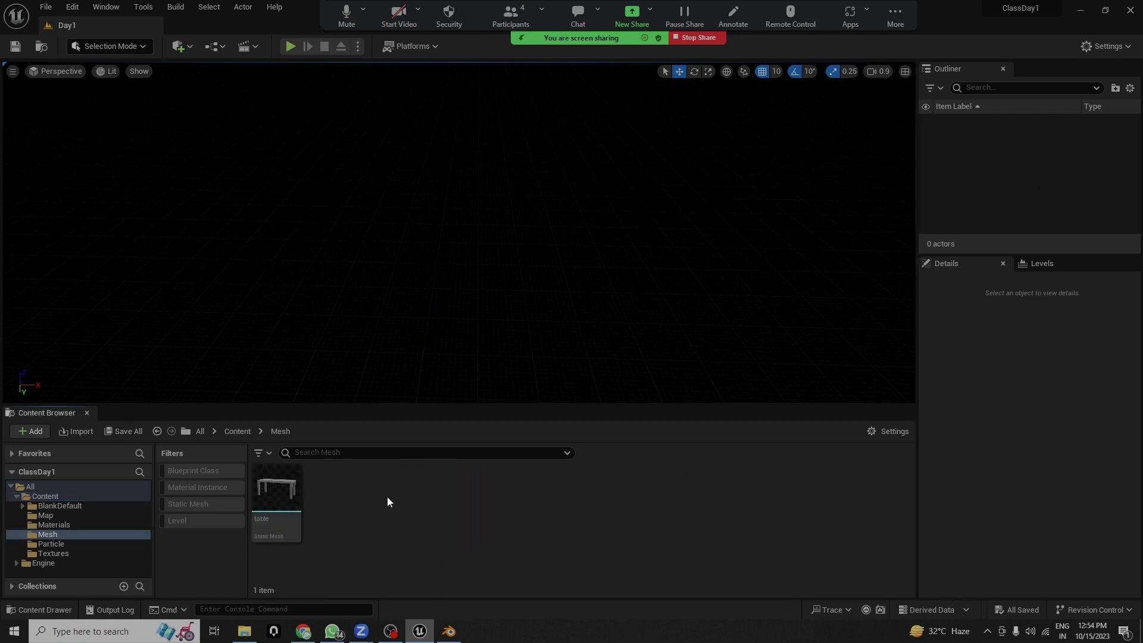
left_click_drag(284, 503, 448, 273)
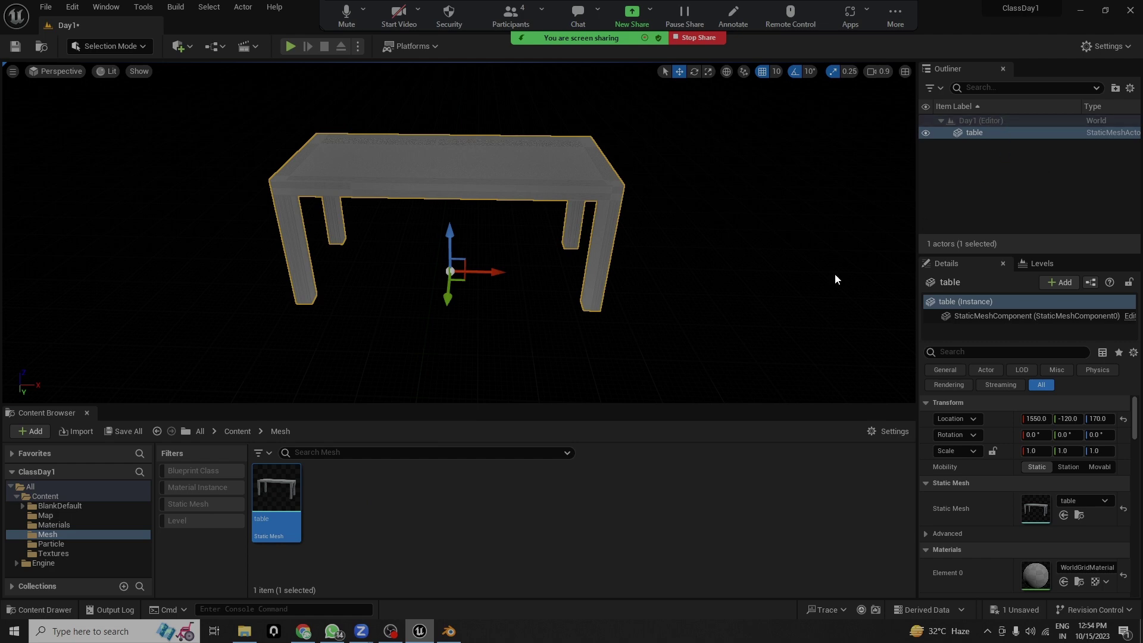
left_click_drag(286, 482, 664, 301)
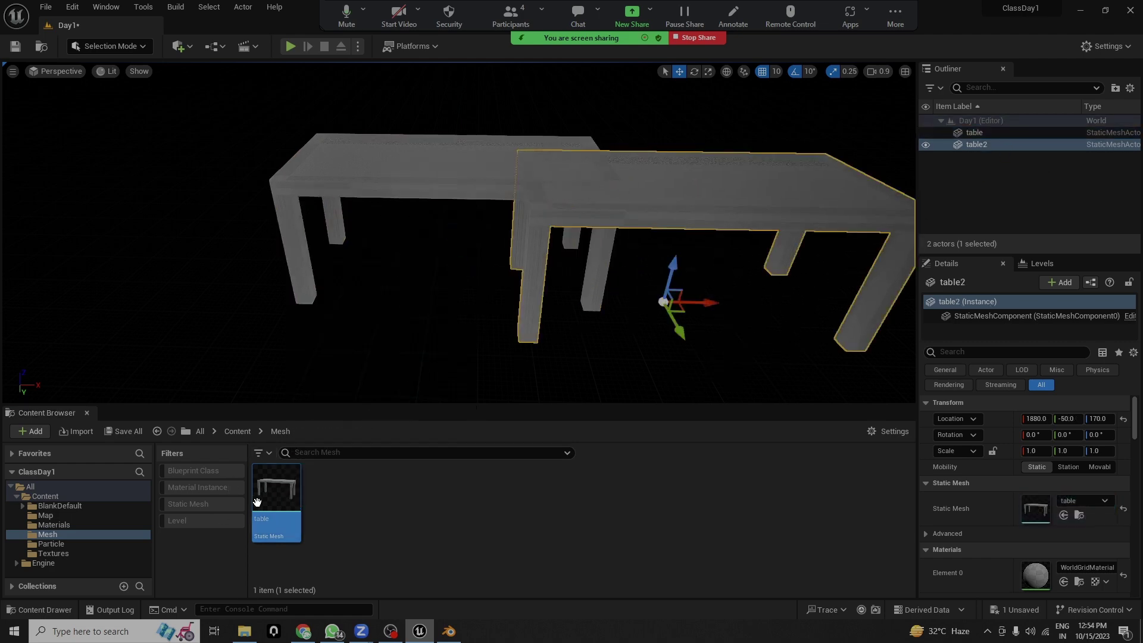
left_click_drag(277, 488, 168, 238)
scroll(167, 238, "down", 5)
right_click_drag(355, 271, 634, 302)
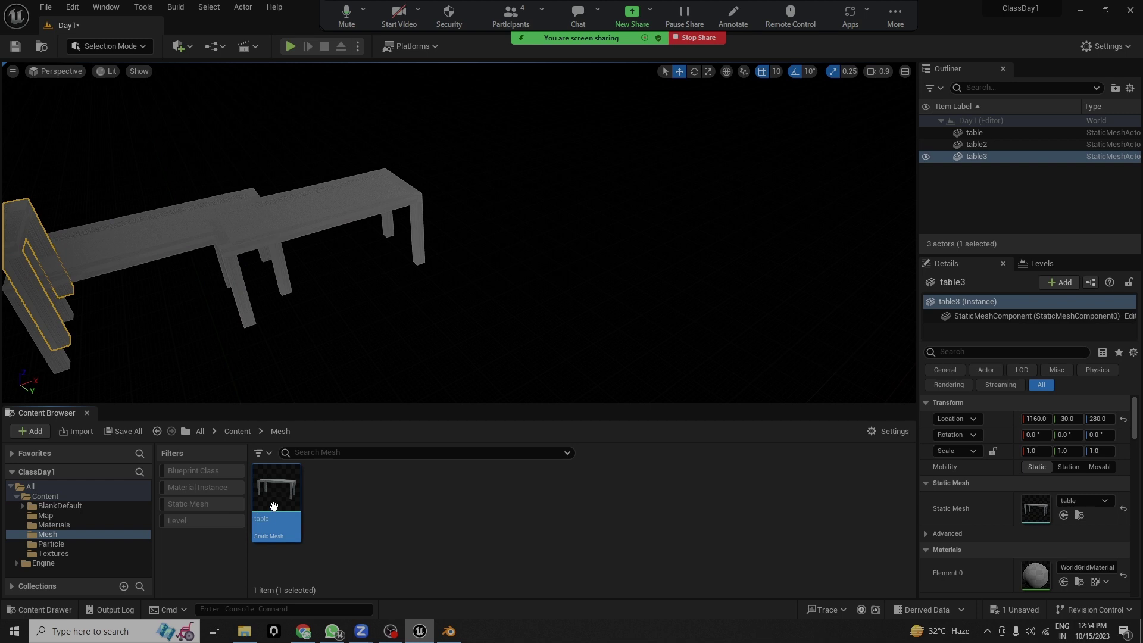
left_click_drag(277, 503, 413, 388)
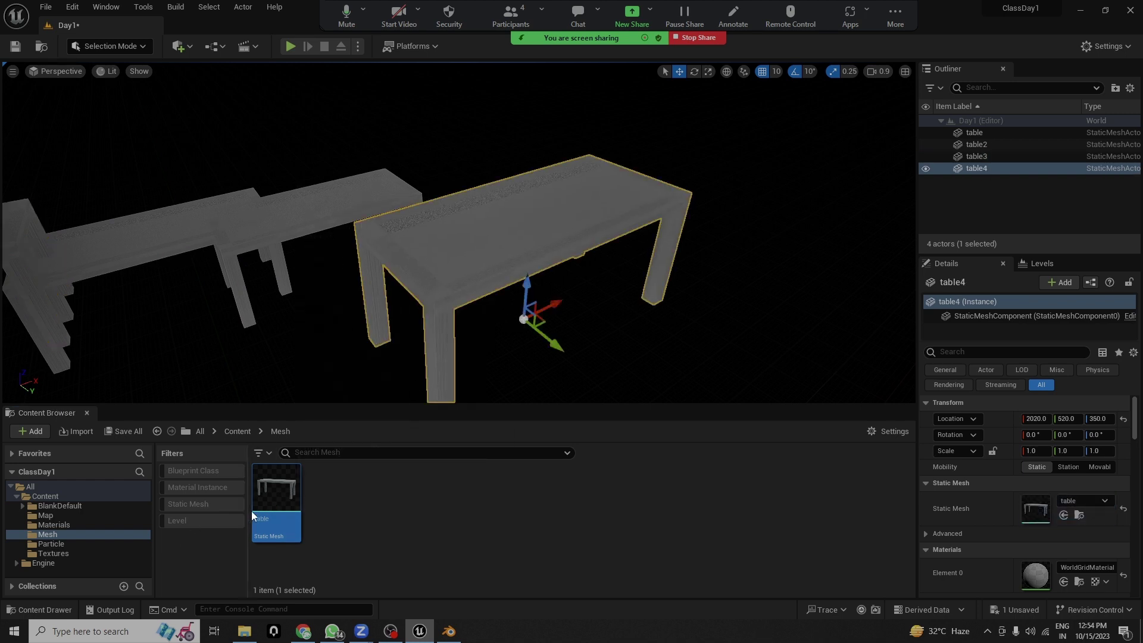
left_click_drag(251, 510, 510, 148)
mouse_move(746, 179)
right_mouse_down()
mouse_move(487, 273)
mouse_move(949, 224)
right_mouse_up()
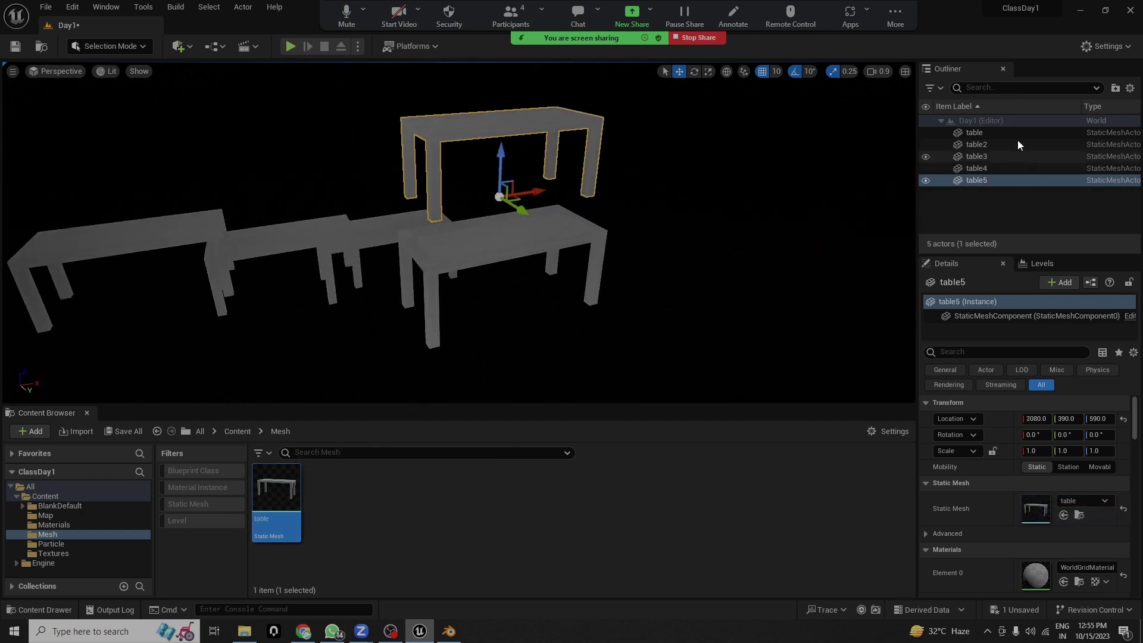
Check the table asset's mesh info and select table4 and the original table.
left_click(1036, 182)
left_click(1038, 206)
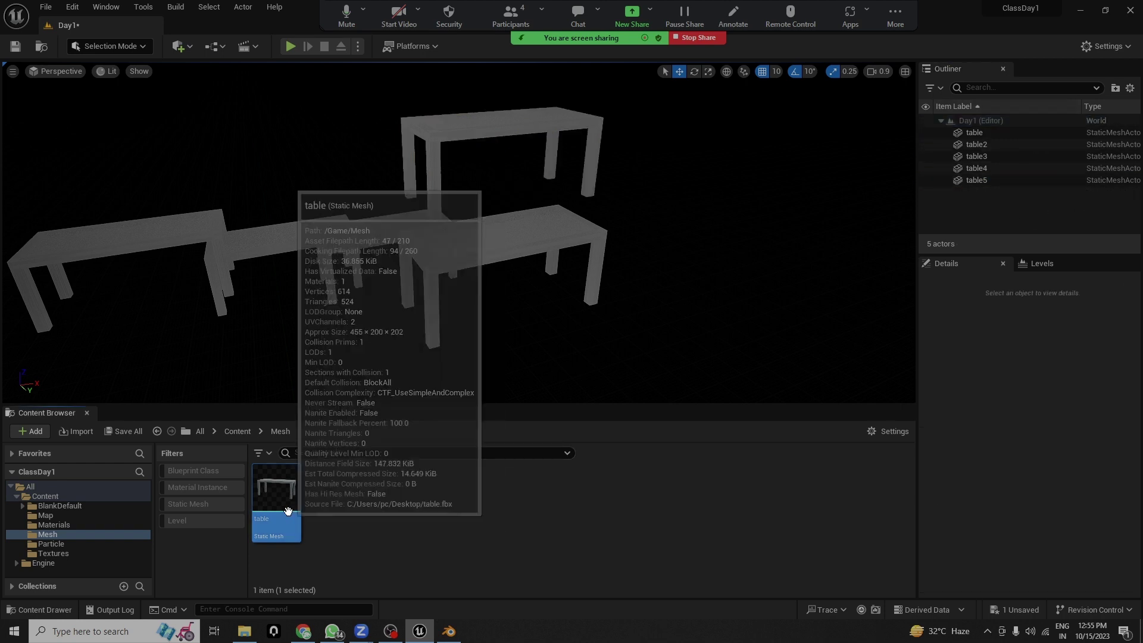
mouse_move(287, 488)
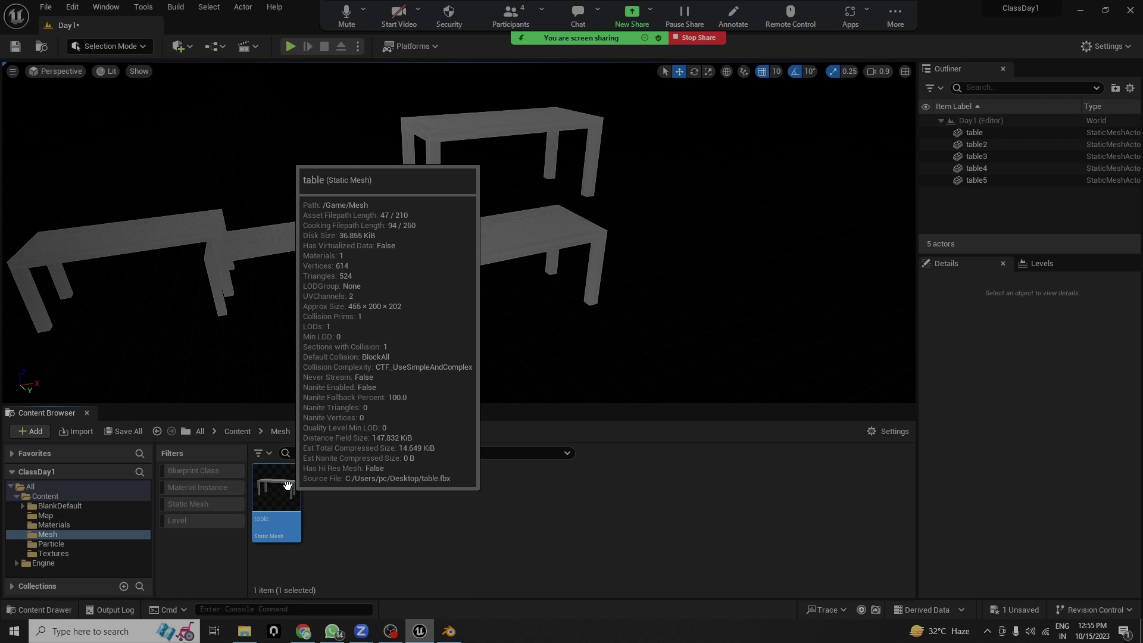
left_click(986, 168)
left_click(992, 132)
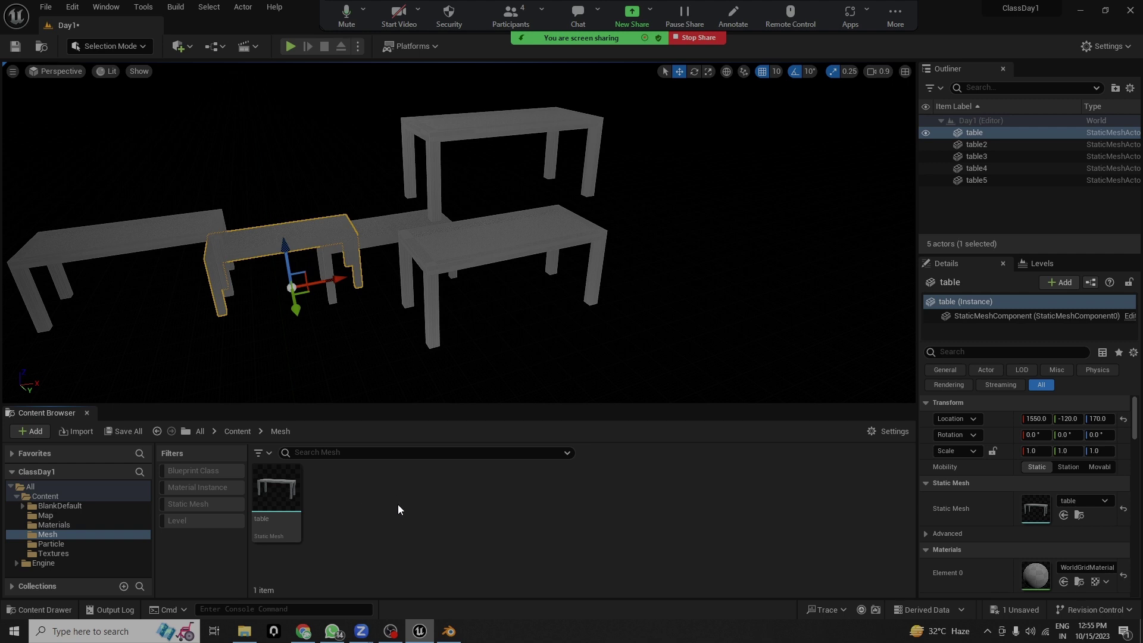
mouse_move(449, 631)
mouse_move(277, 512)
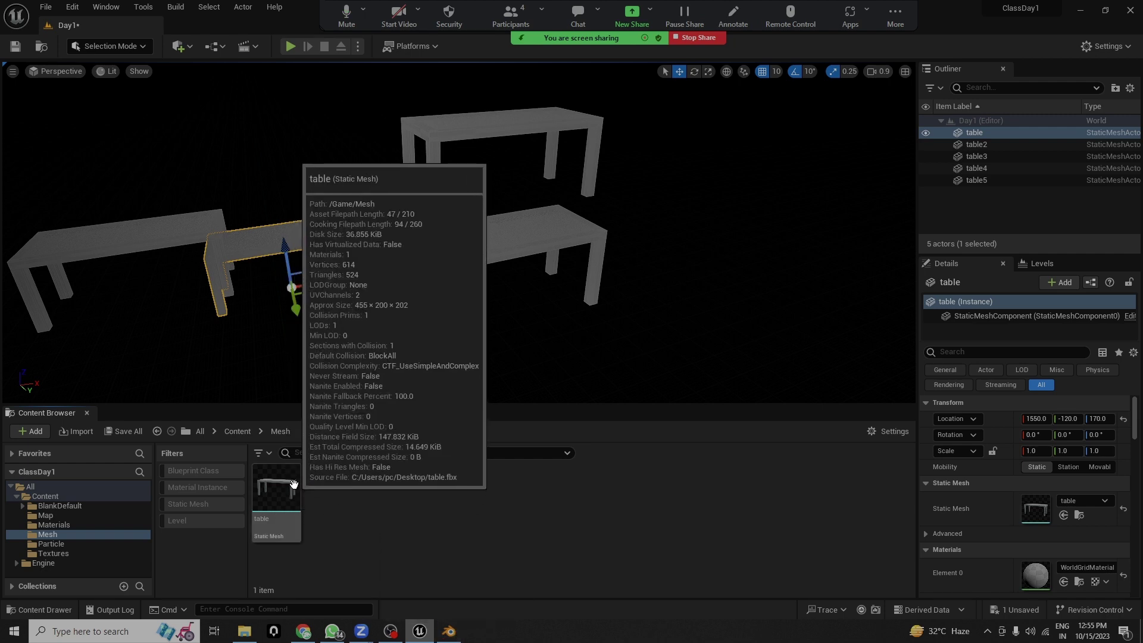
Delete three of the extra table copies, including table3.
left_click(470, 242)
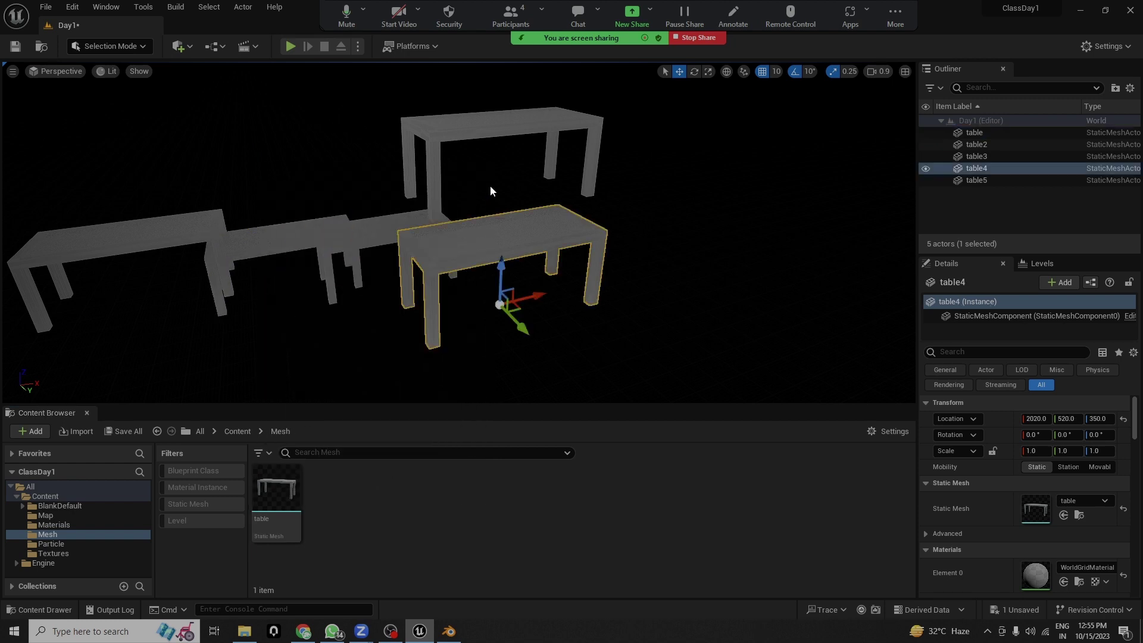
key("Delete")
left_click(469, 129)
key("Delete")
left_click(423, 224)
key("Delete")
left_click(288, 230)
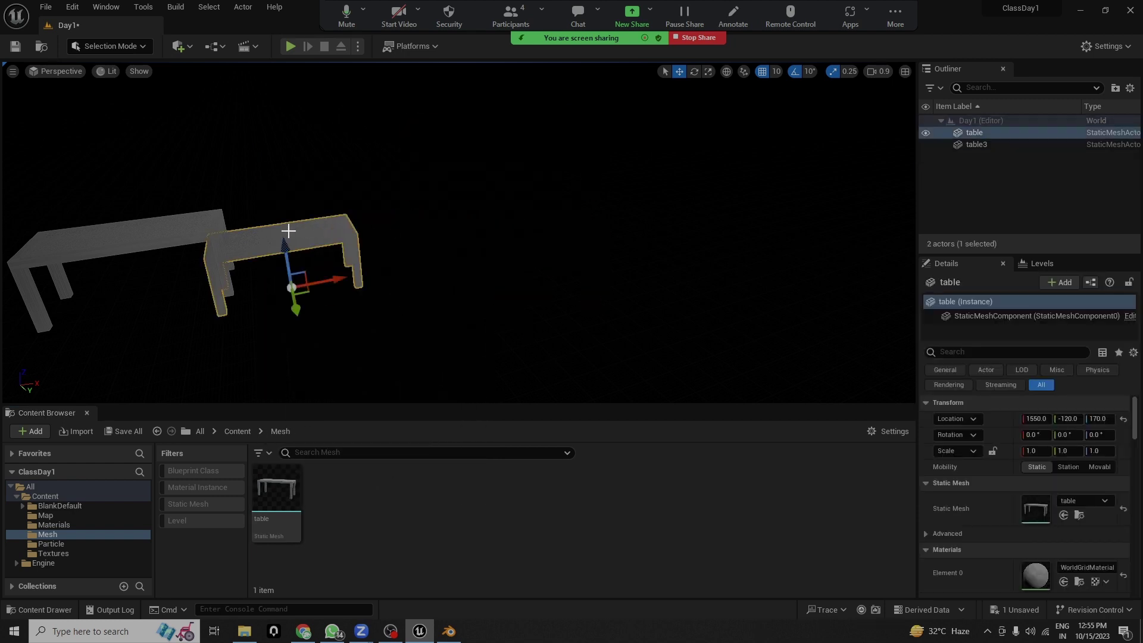
left_click(211, 236)
key("Delete")
Duplicate the table alongside, reframe the row, and delete the nearest copy, table5.
left_click(286, 238)
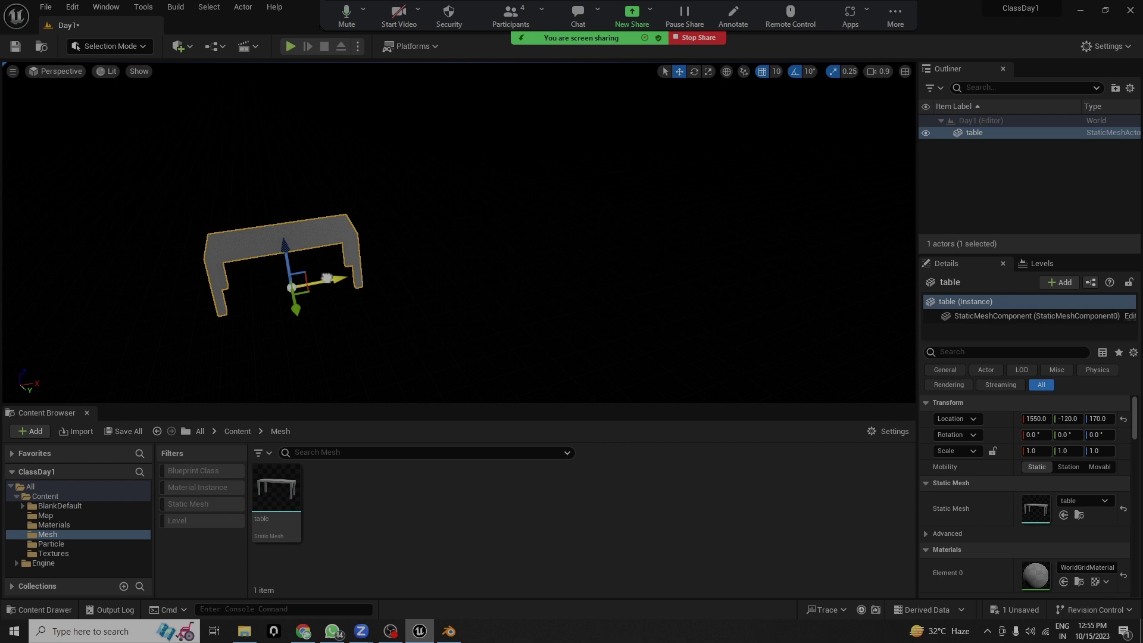
mouse_move(326, 277)
left_mouse_down("alt")
mouse_move(583, 249)
mouse_move(812, 194)
mouse_move(908, 152)
mouse_move(158, 297)
left_mouse_up("alt")
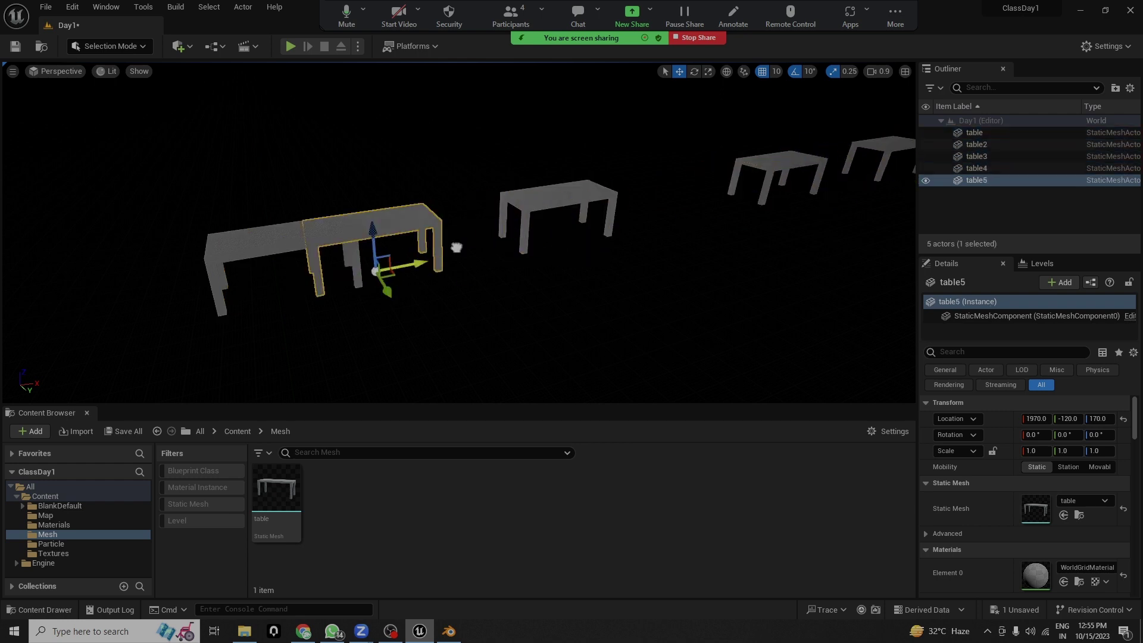
left_click_drag(326, 282, 519, 262)
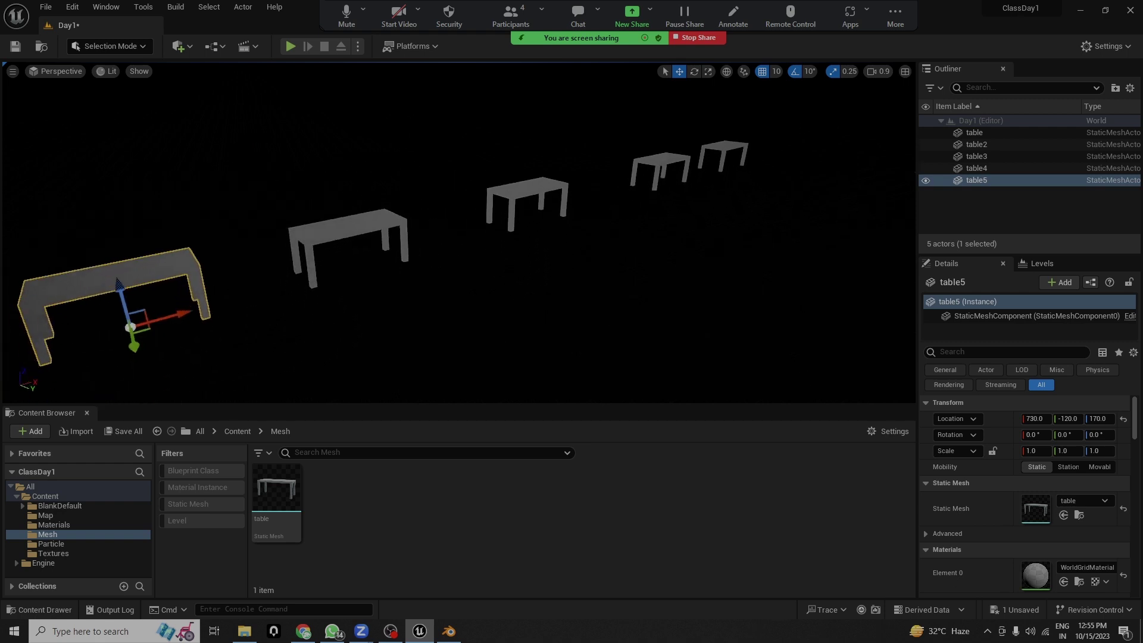
mouse_move(312, 293)
left_mouse_down()
mouse_move(312, 262)
mouse_move(333, 238)
left_mouse_up()
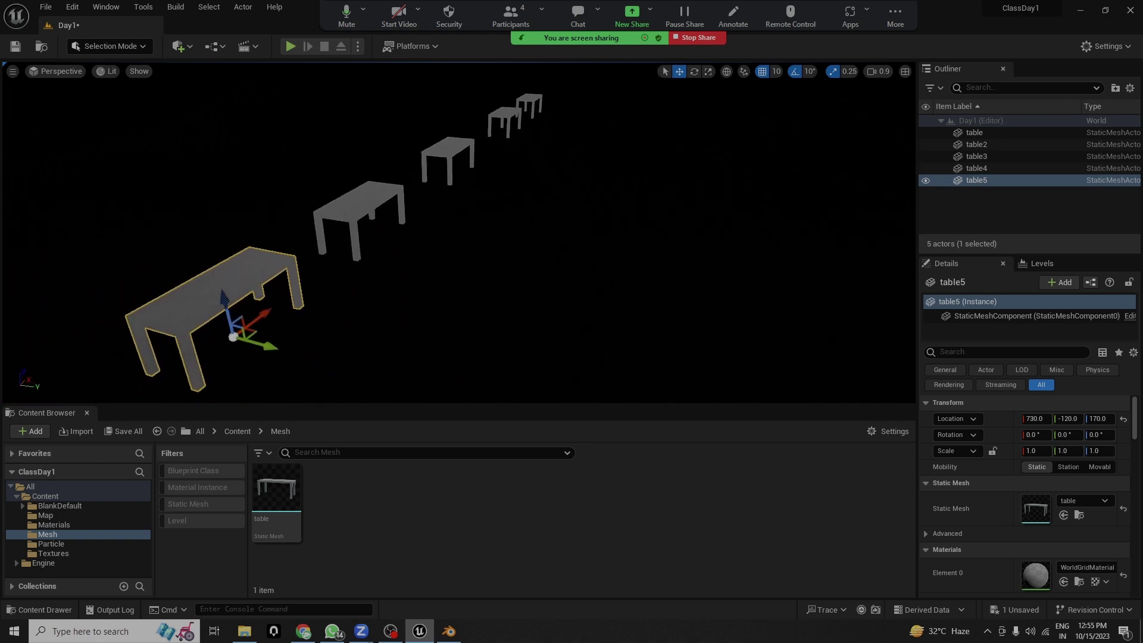
left_click_drag(340, 294, 341, 287)
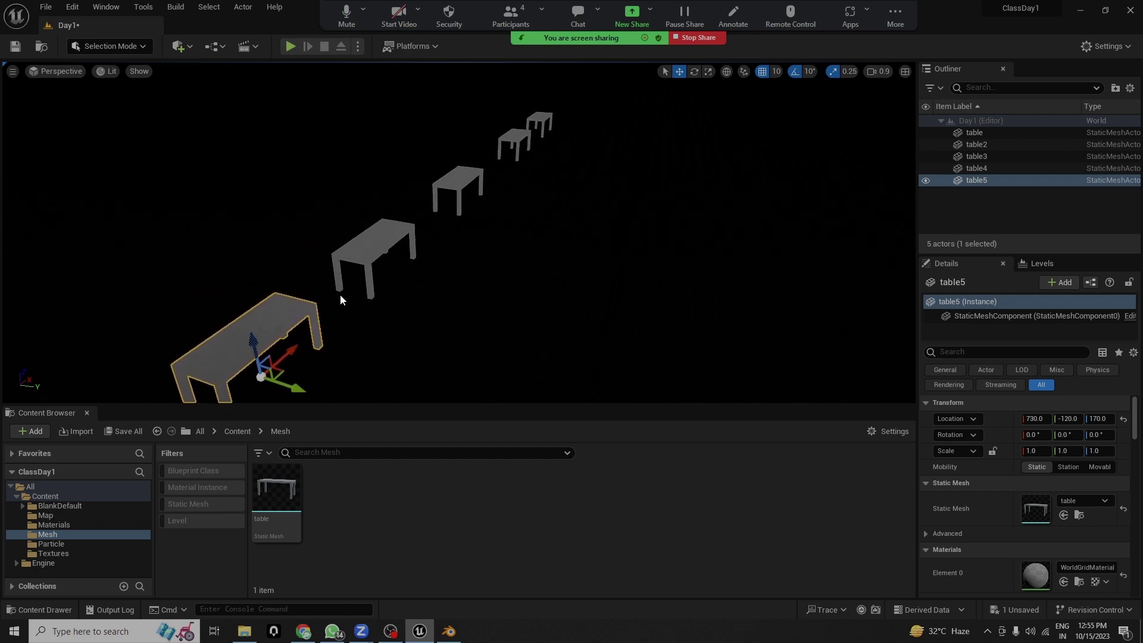
key("Delete")
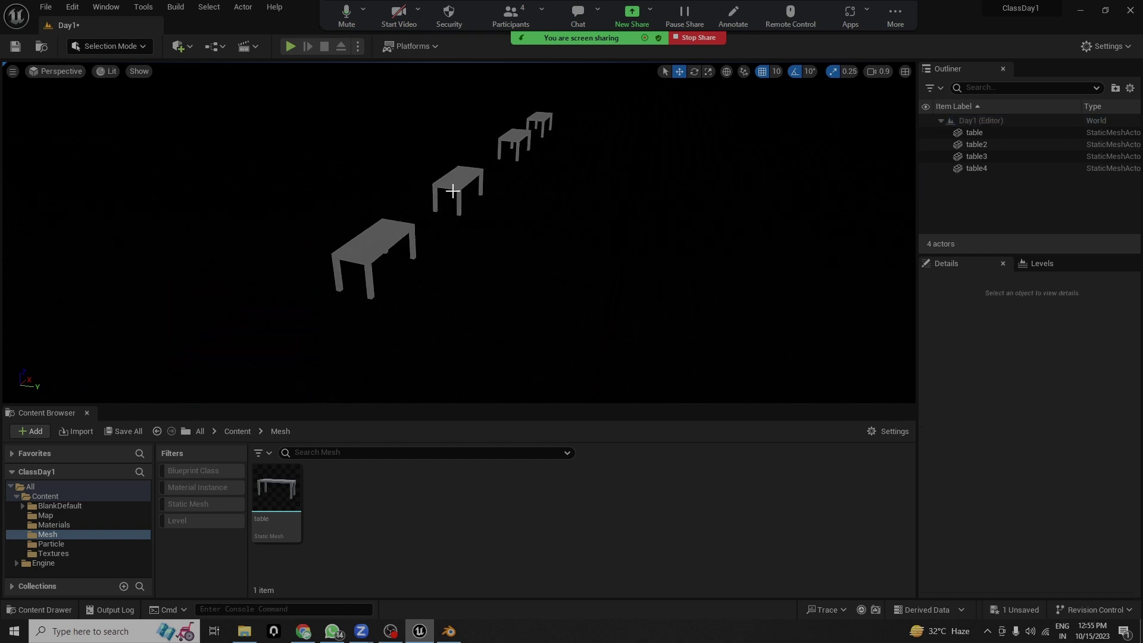
Delete table2 and the two far tables, leaving only the original table.
left_click(452, 190)
key("Delete")
left_click(511, 137)
key("Delete")
left_click(532, 123)
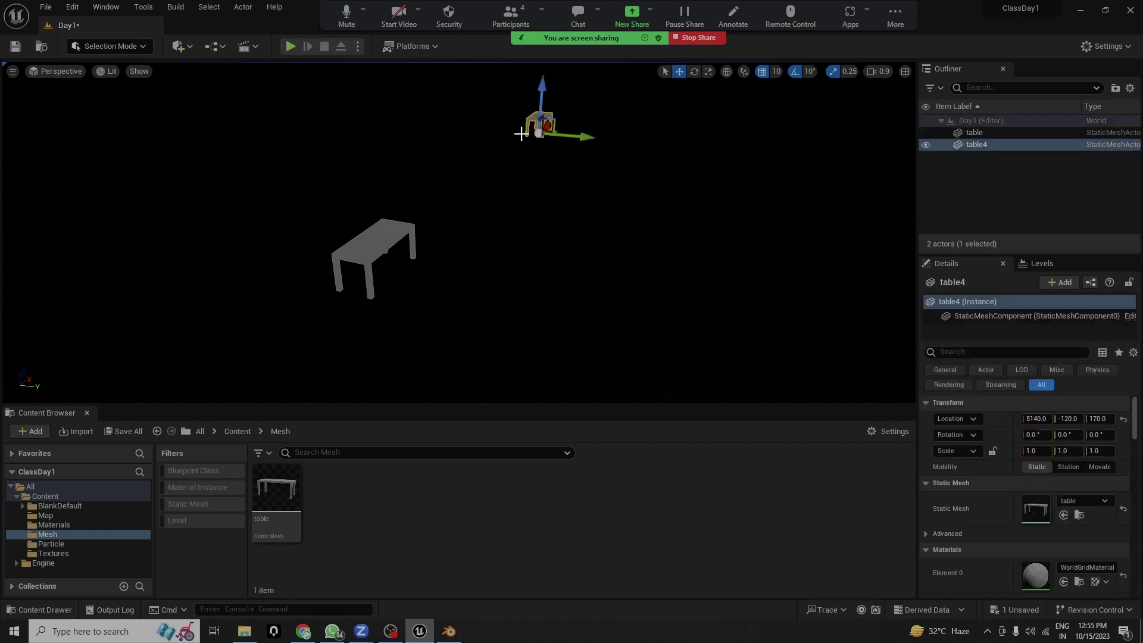
key("Delete")
left_click(373, 229)
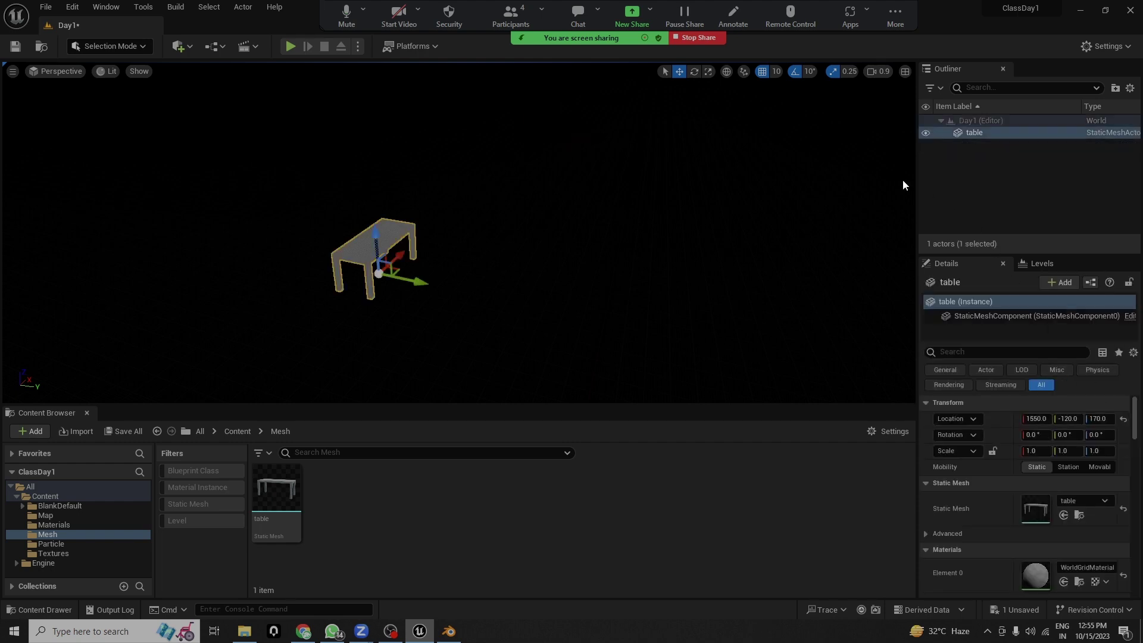
left_click(962, 171)
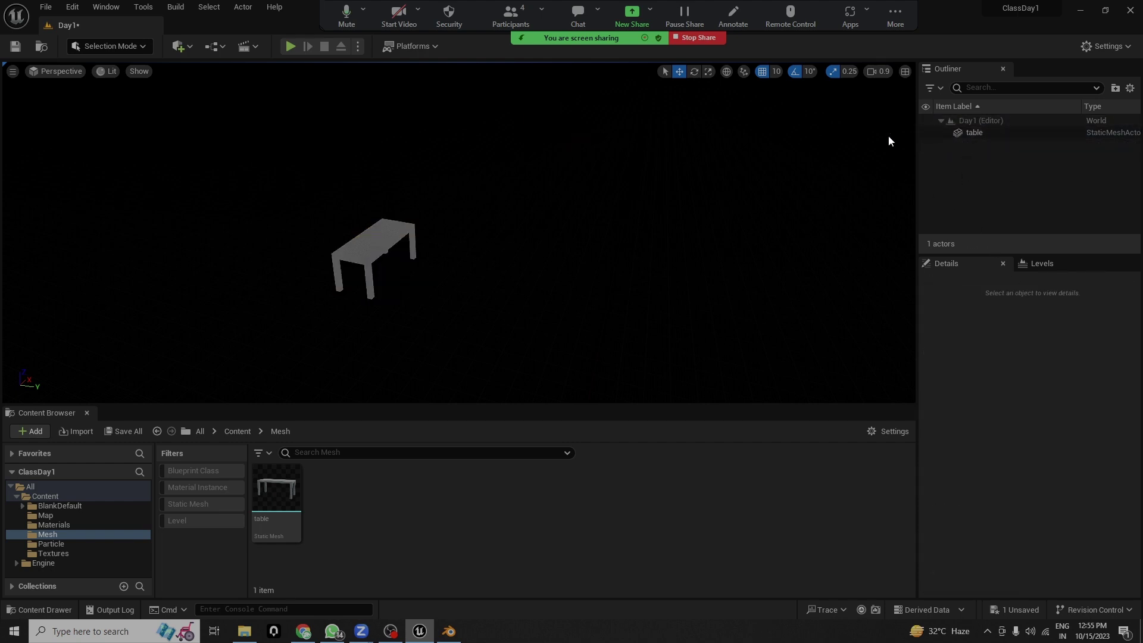
Add a Directional Light from Quick Add and move it up-left of the table to Y -510, Z 520.
left_click(180, 46)
mouse_move(221, 186)
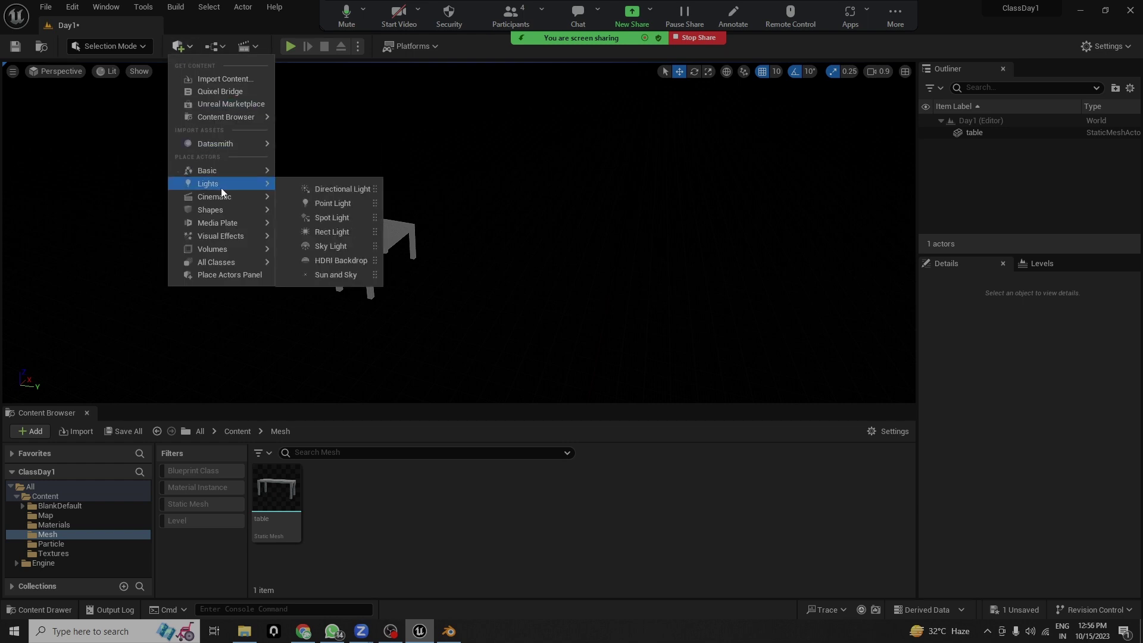
left_click_drag(324, 189, 400, 216)
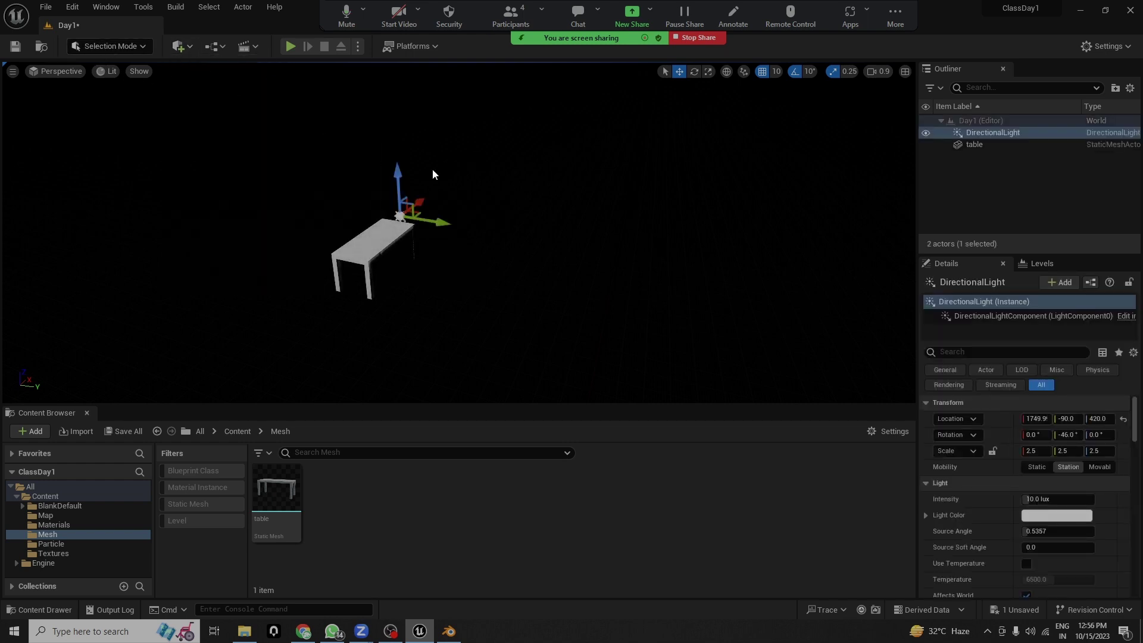
left_click(1010, 168)
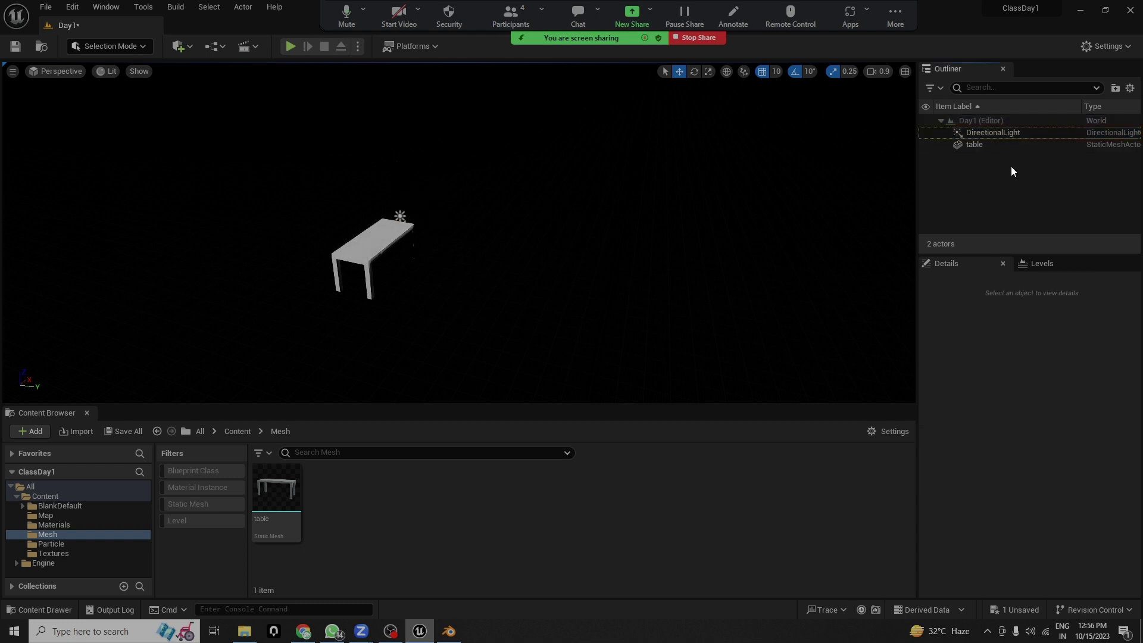
left_click(403, 213)
left_click_drag(403, 213, 333, 188)
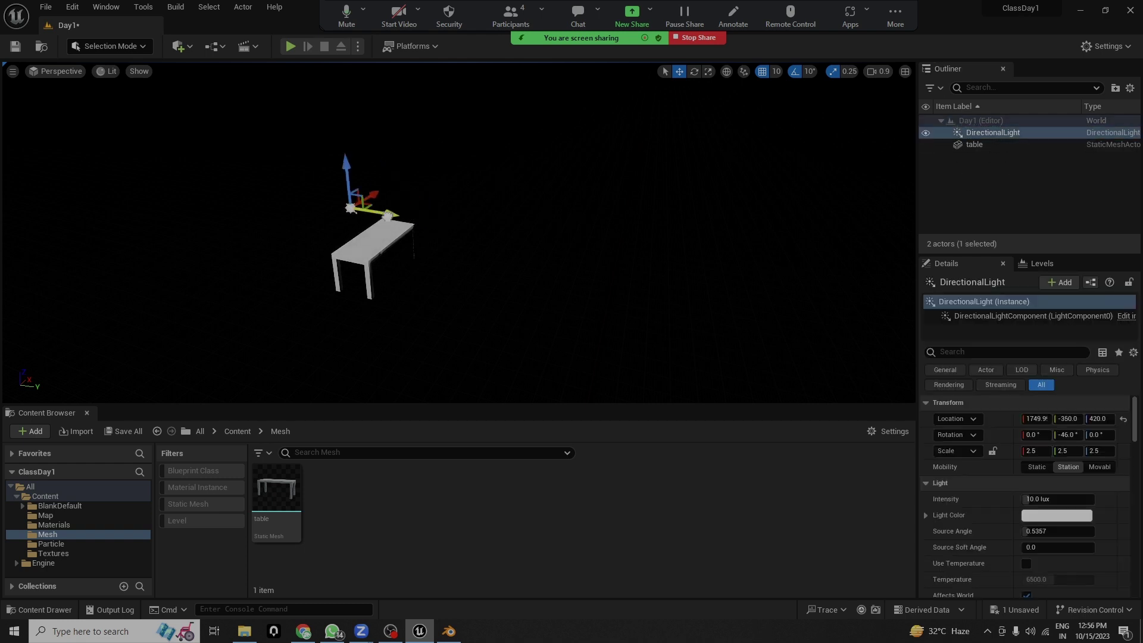
left_click(977, 168)
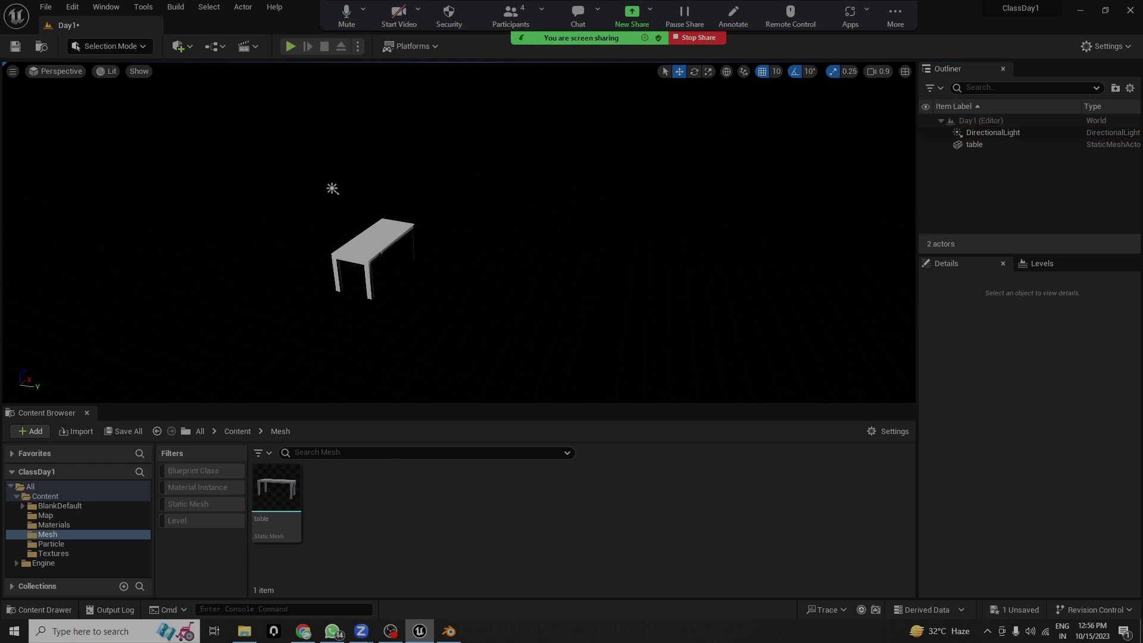
left_click(380, 265)
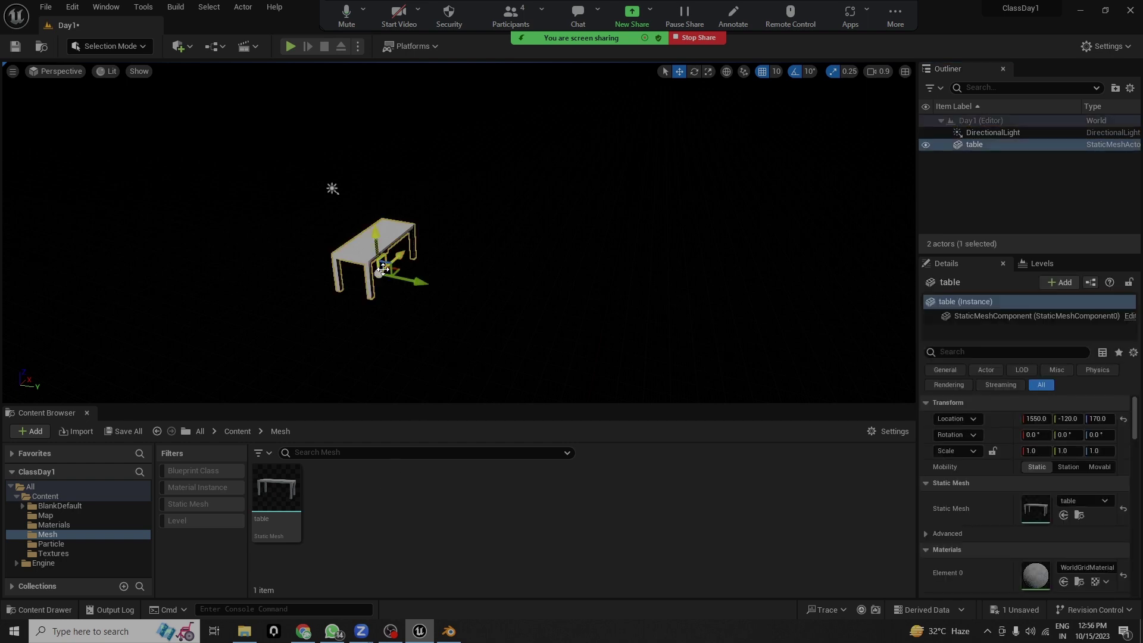
Select the table and lock its Scale values so it scales uniformly.
left_click(406, 333)
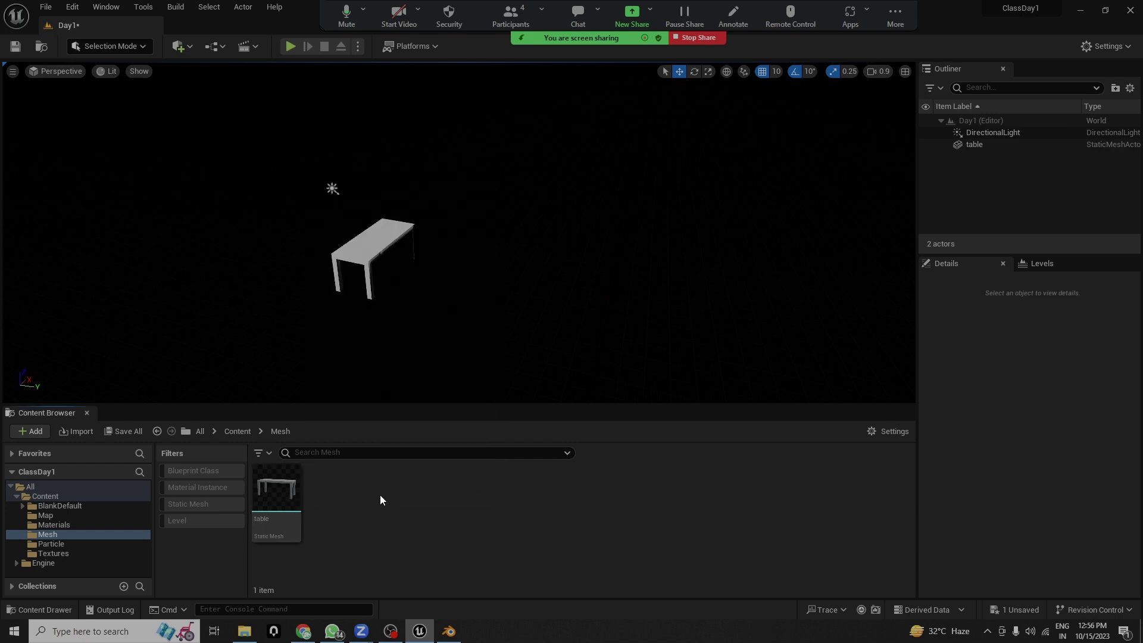
left_click(1028, 153)
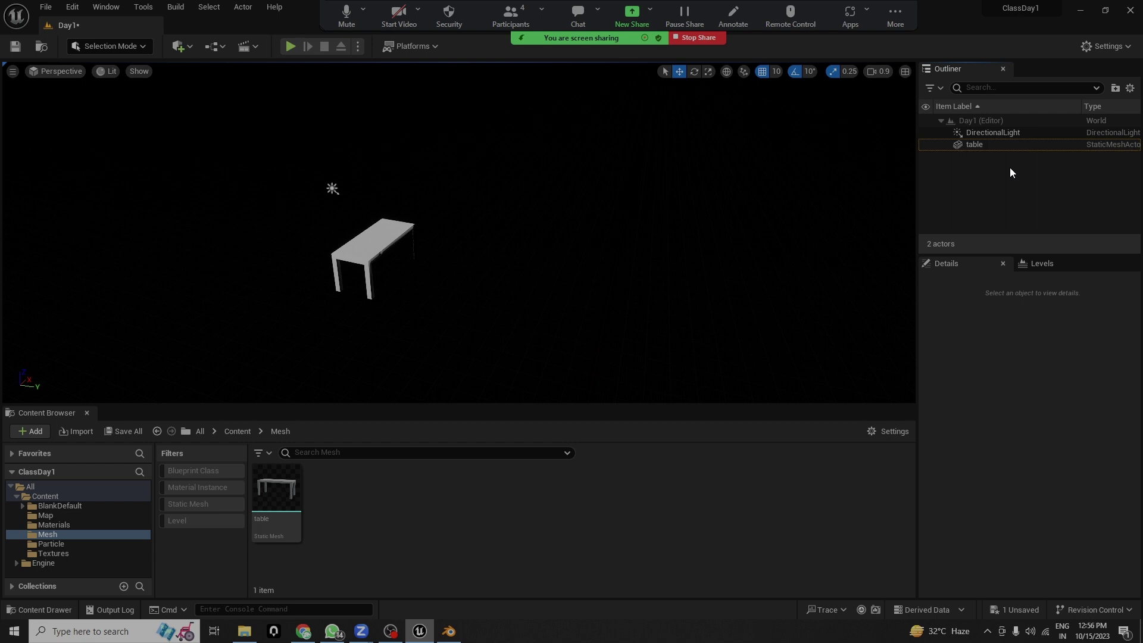
left_click(987, 144)
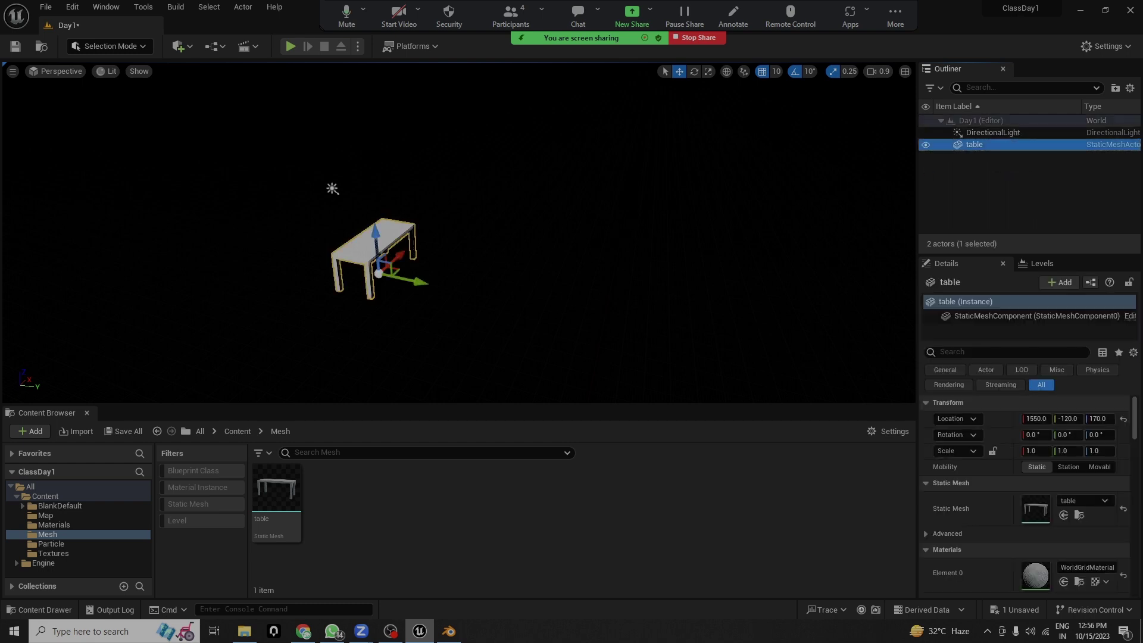
key("Escape")
left_click(363, 242)
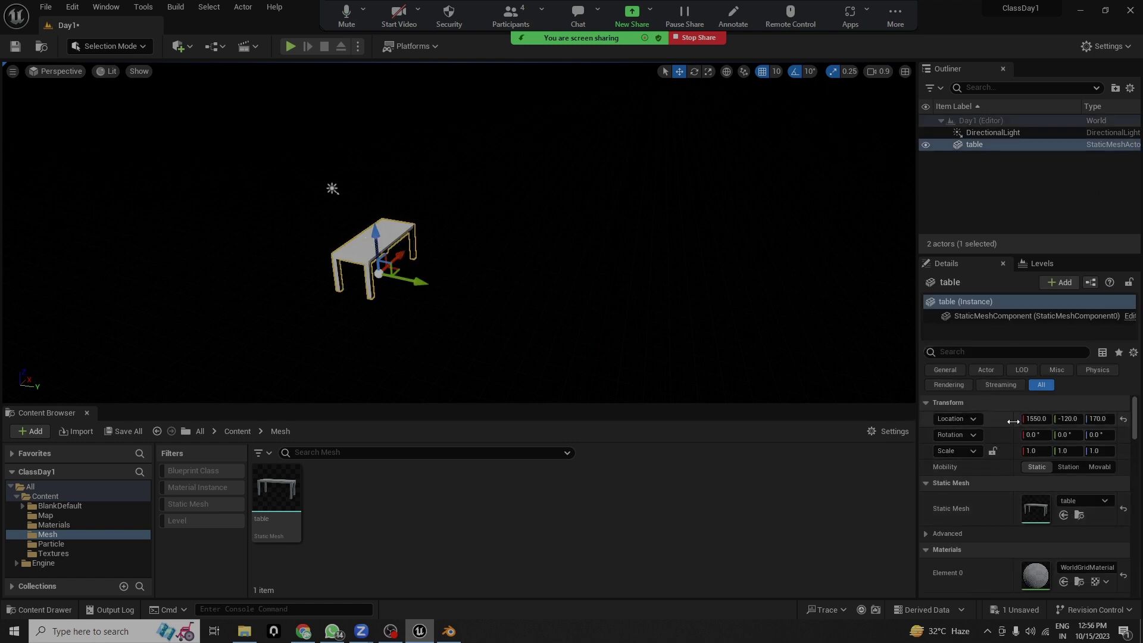
left_click_drag(1006, 420, 1001, 421)
middle_click_drag(529, 281, 648, 224)
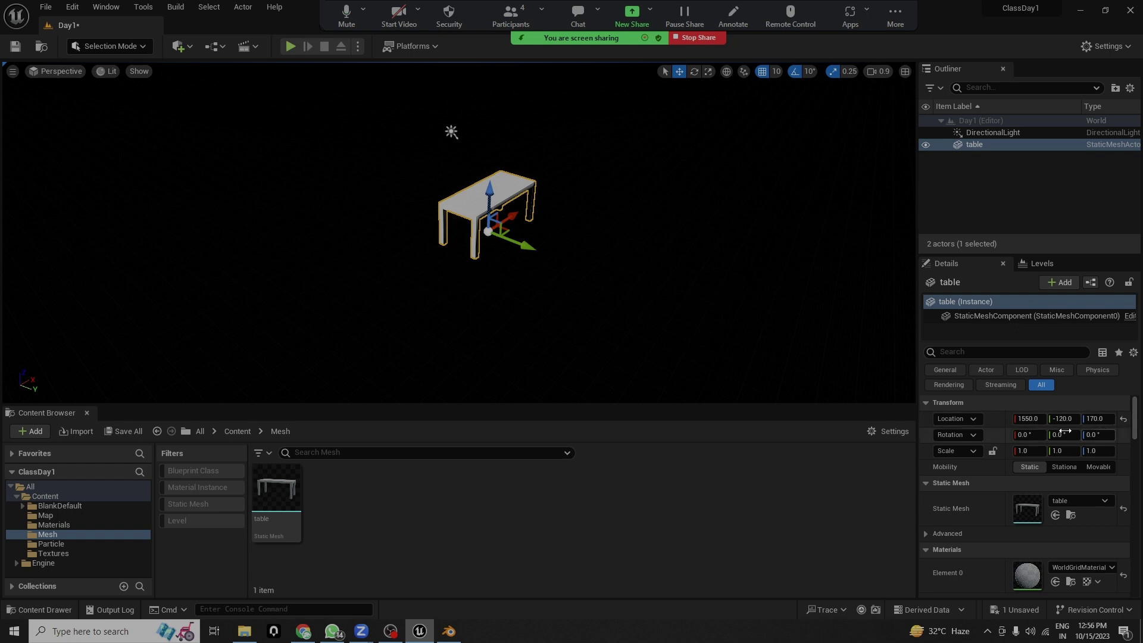
left_click(992, 451)
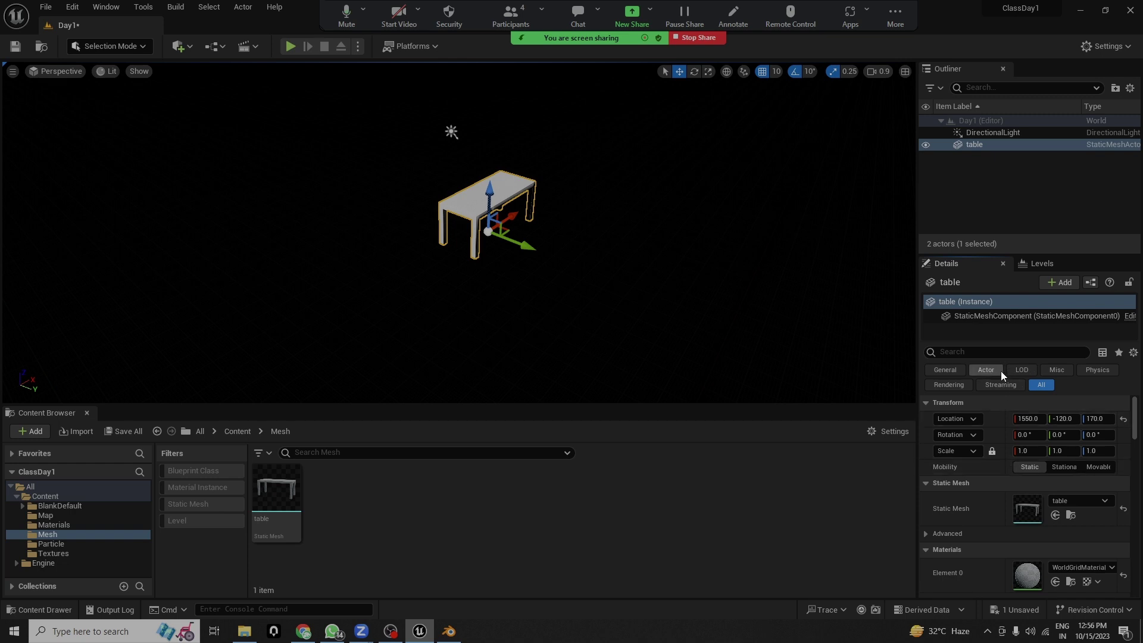
left_click(686, 297)
Switch the Outliner selection back and forth between the DirectionalLight and the table.
right_click_drag(685, 298, 672, 201)
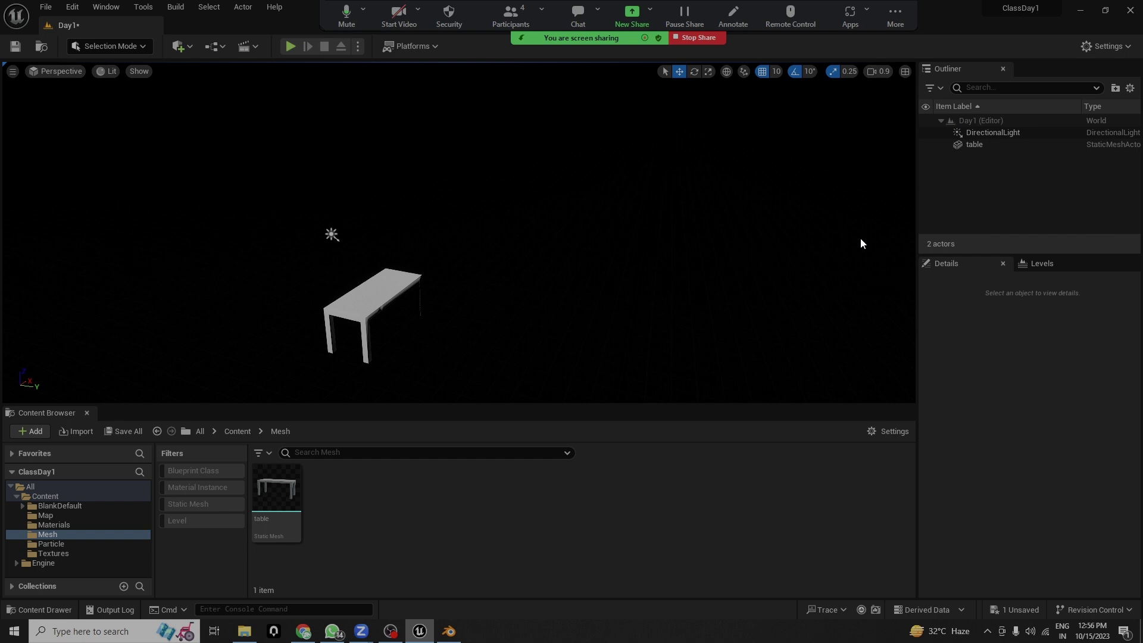
left_click(981, 132)
left_click(980, 144)
left_click(984, 132)
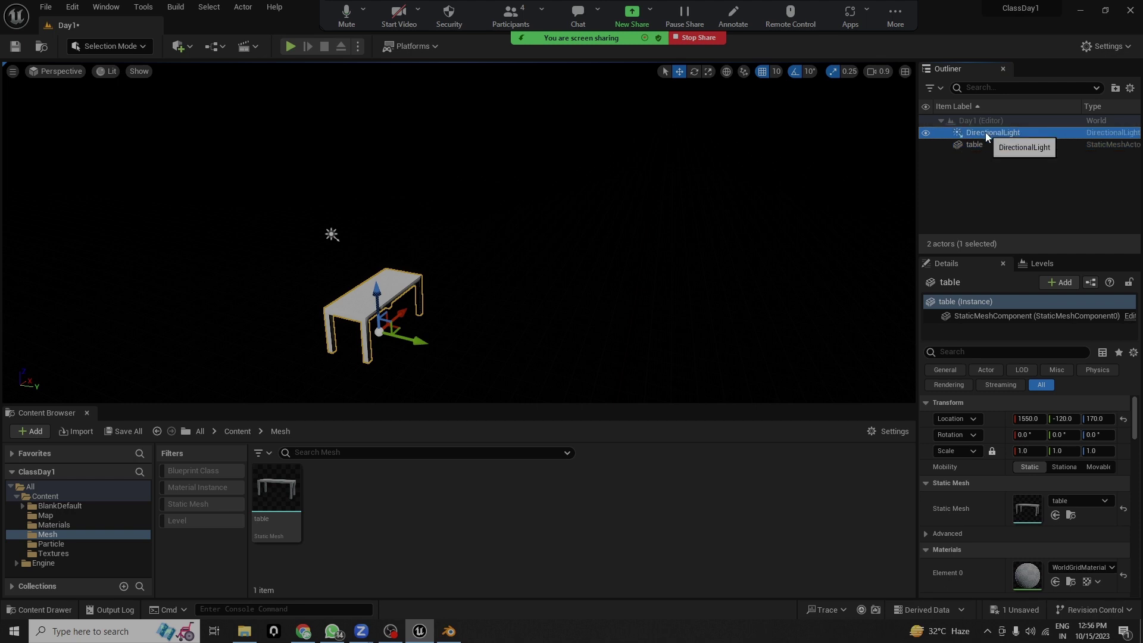
left_click(977, 145)
left_click(984, 133)
left_click(977, 142)
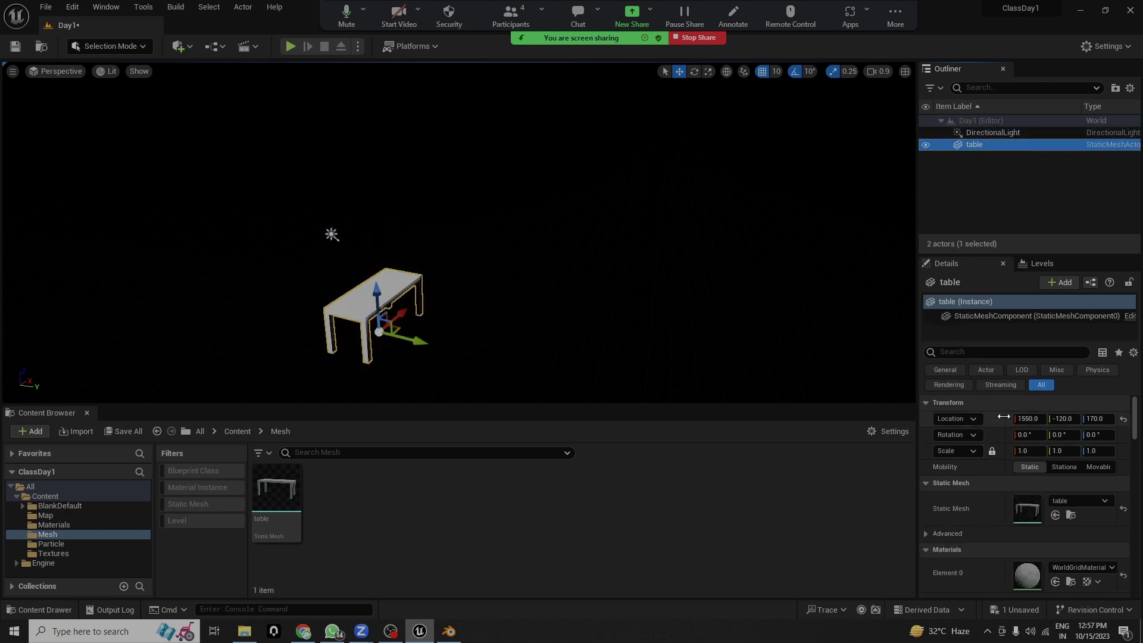
Change the DirectionalLight's Mobility from Stationary to Movable in a widened Details panel.
left_click(978, 133)
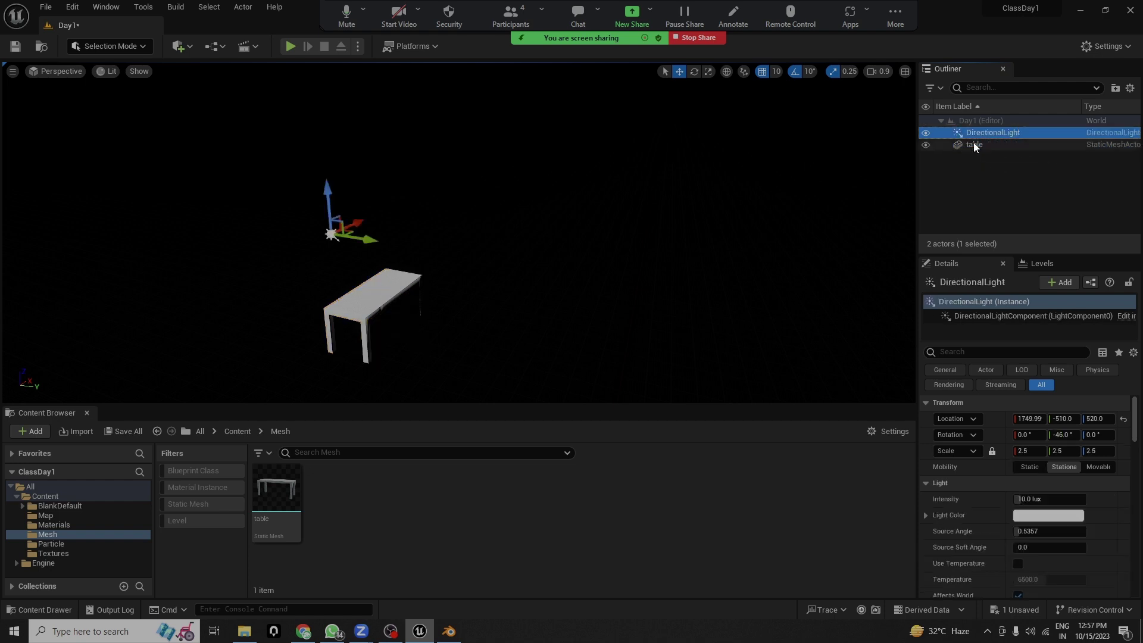
scroll(978, 467, "down", 2)
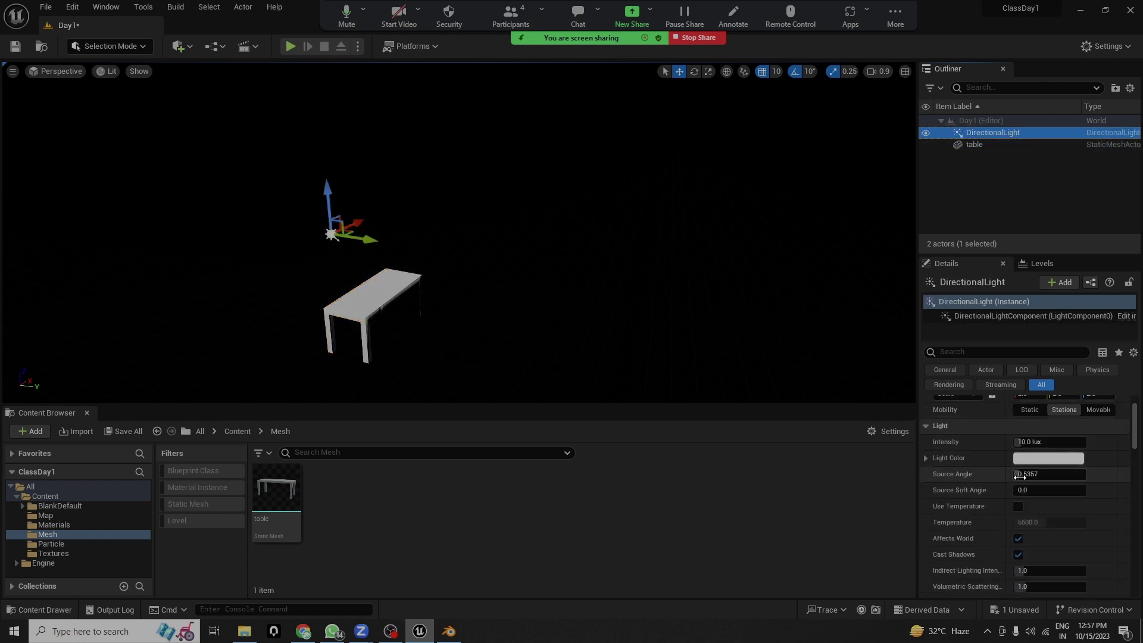
scroll(1002, 487, "up", 2)
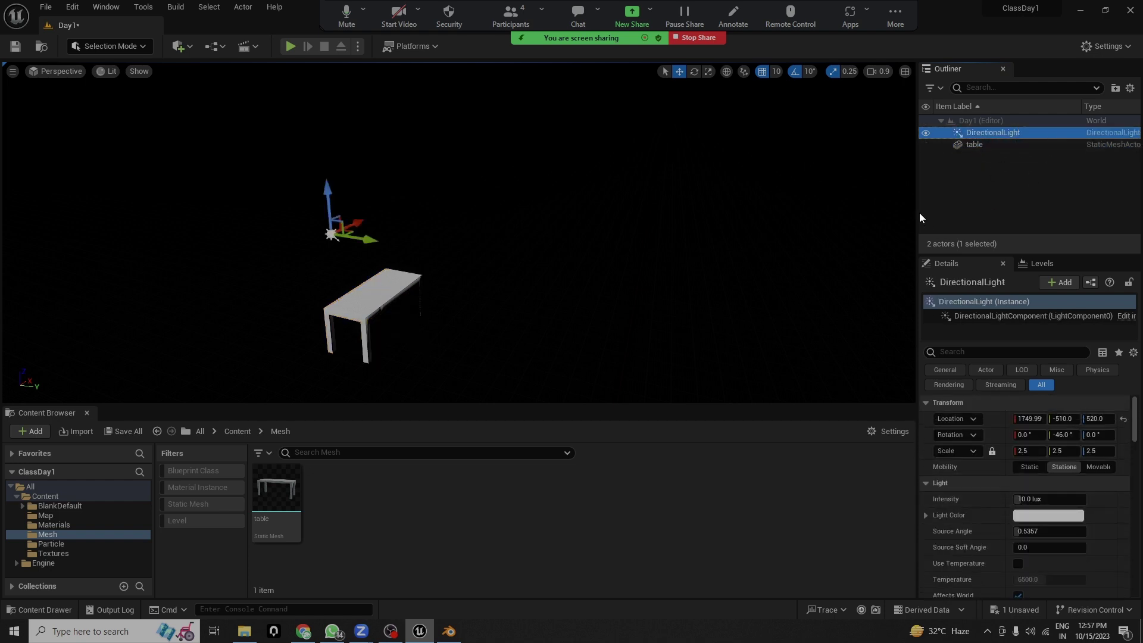
left_click_drag(919, 212, 890, 212)
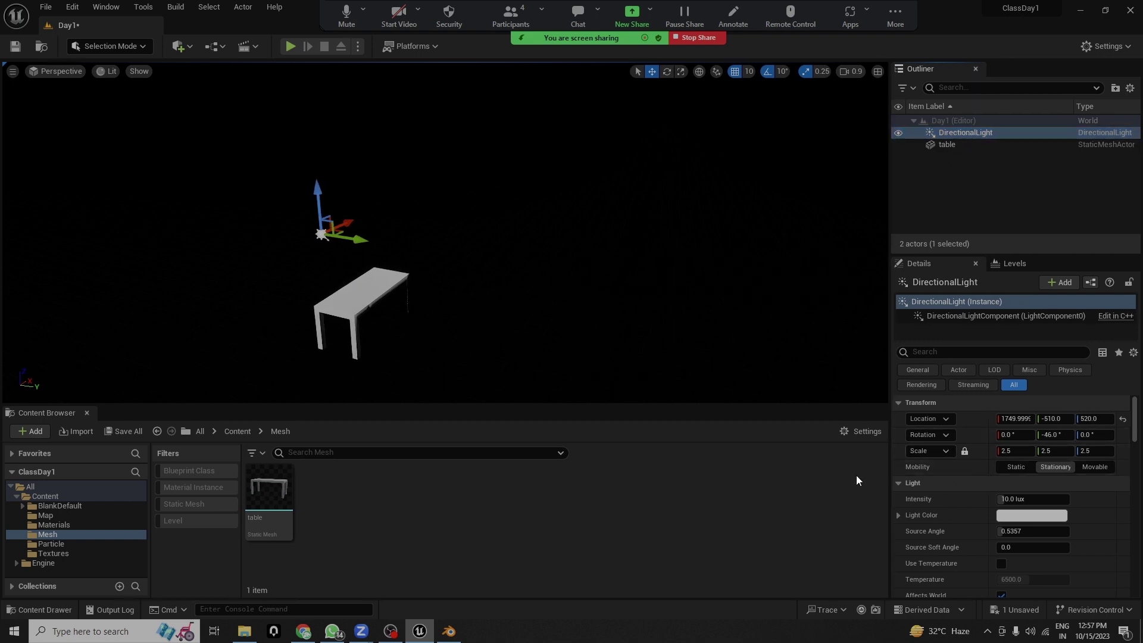
left_click(1100, 466)
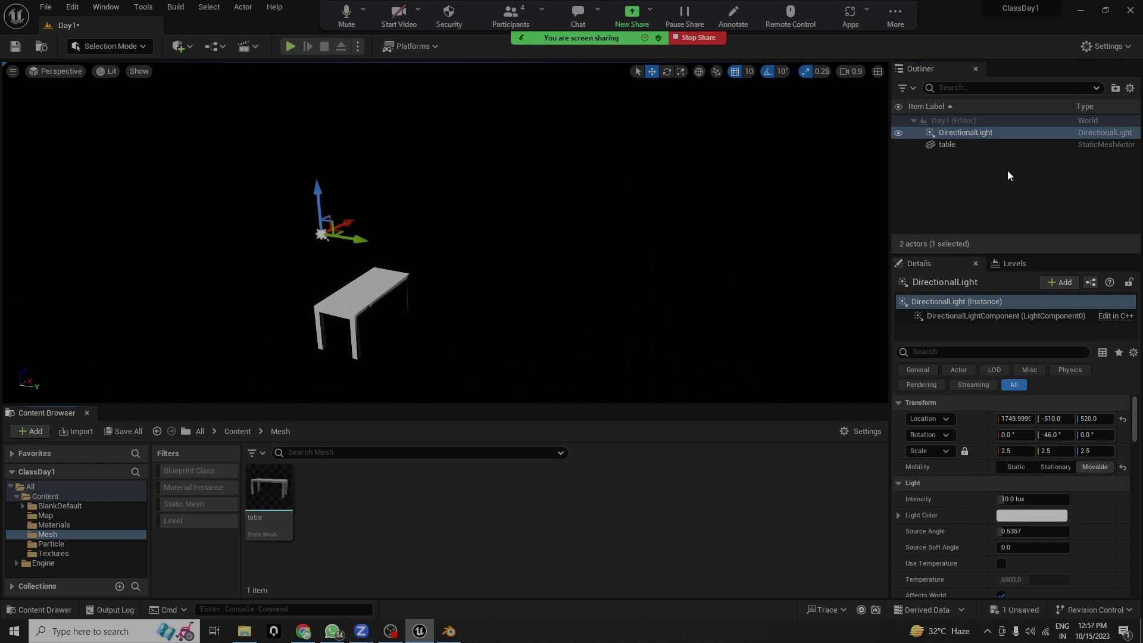
left_click(703, 267)
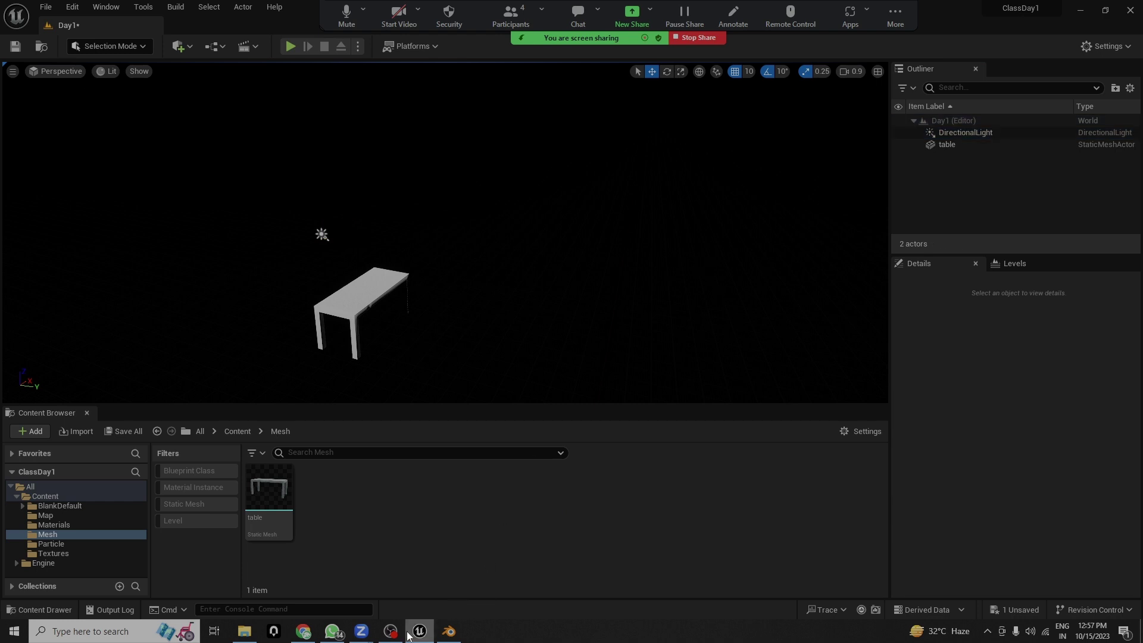
left_click(383, 595)
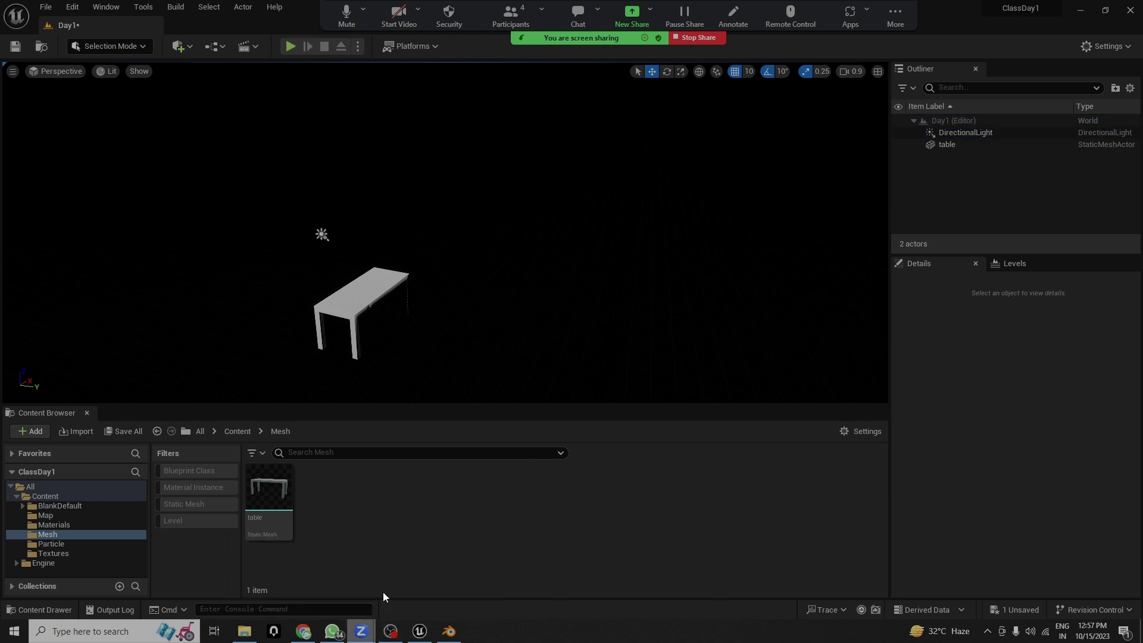
left_click(513, 13)
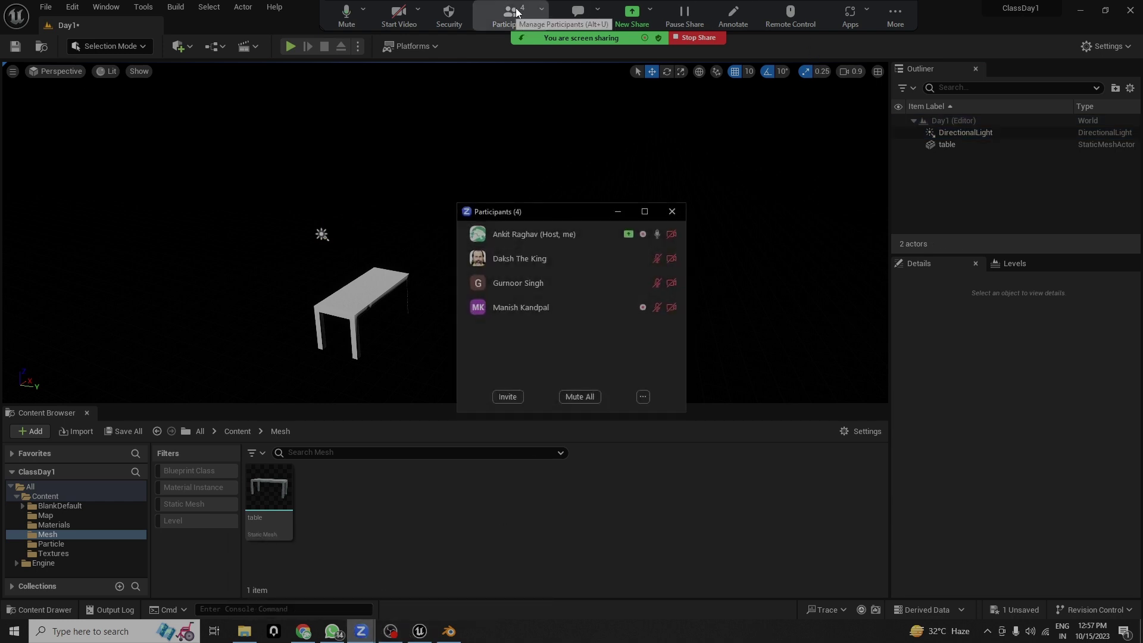
left_click(673, 213)
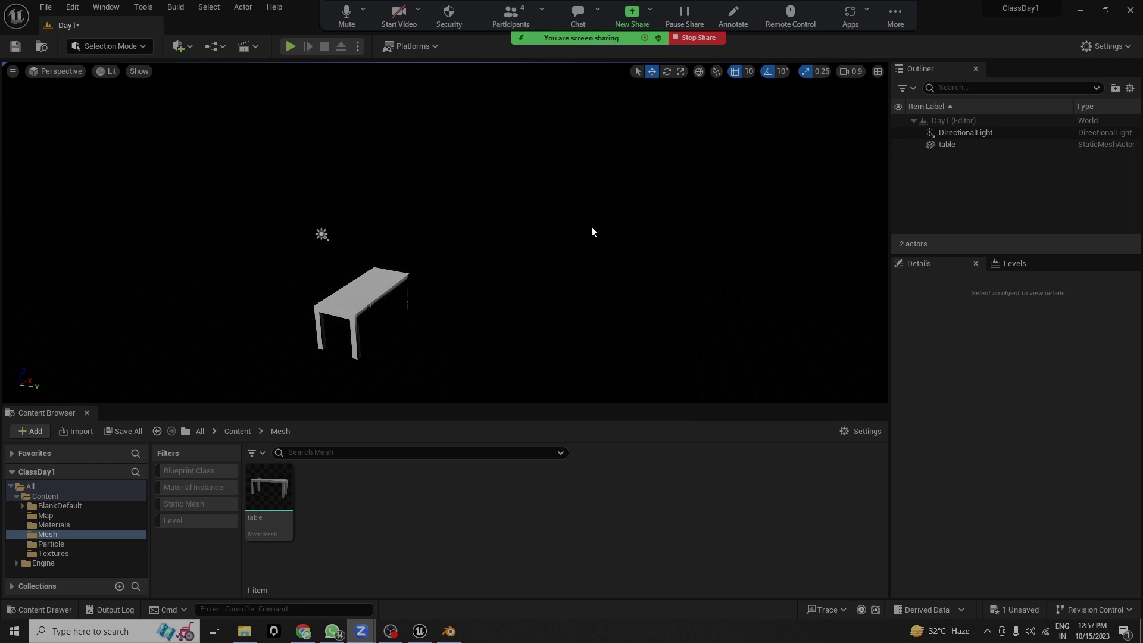
left_click(379, 280)
left_click(321, 235)
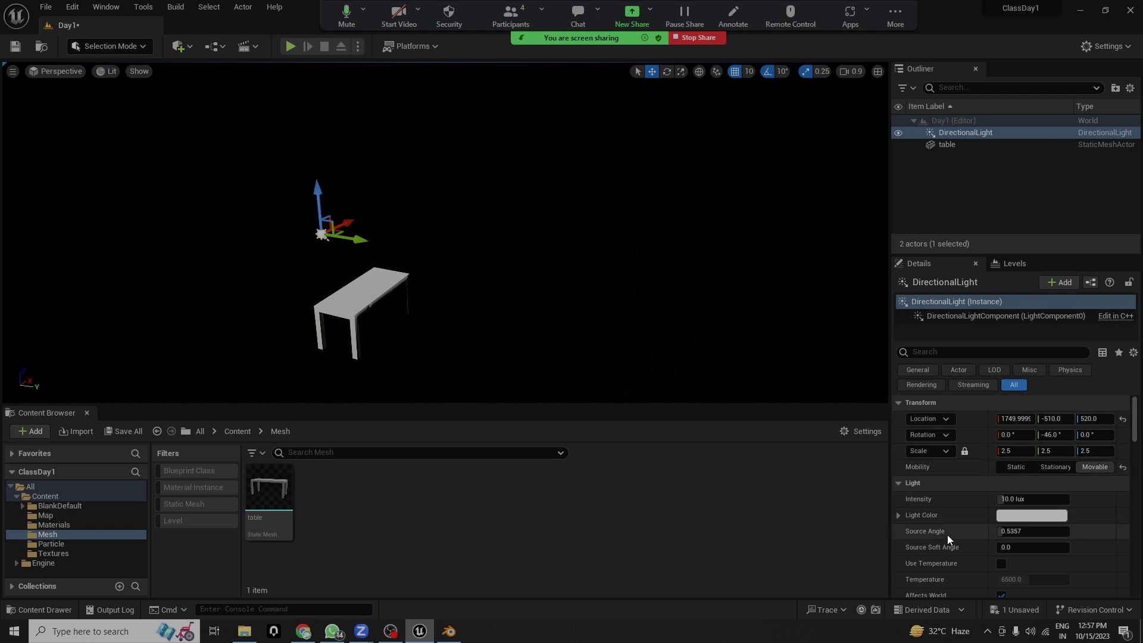
scroll(948, 534, "down", 2)
left_click(509, 309)
left_click(319, 235)
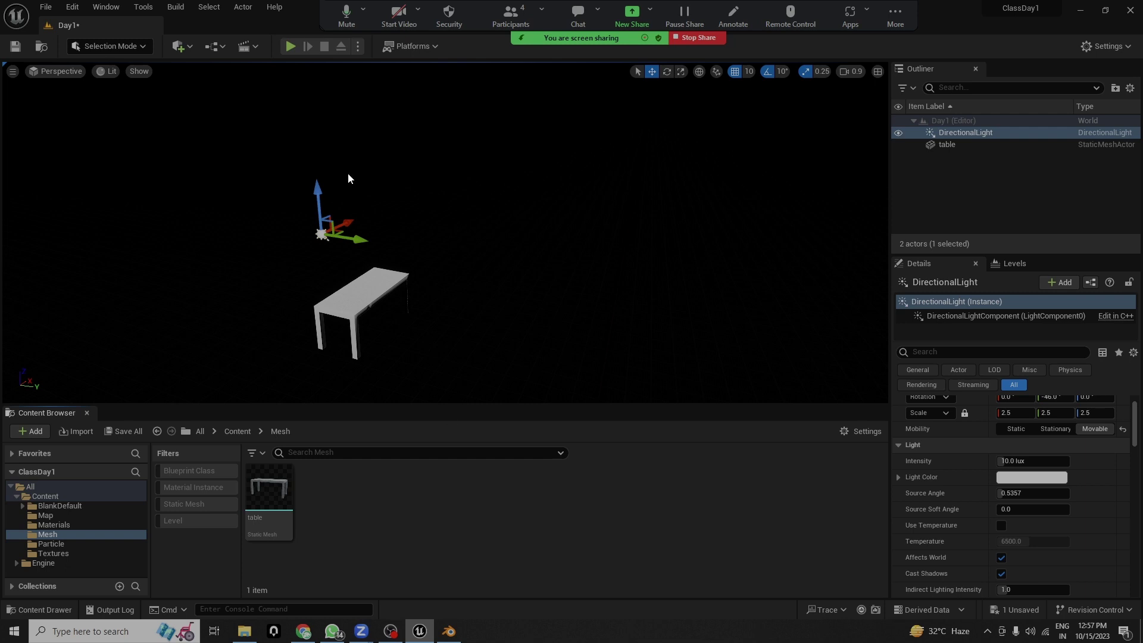
left_click(594, 141)
left_click(1065, 146)
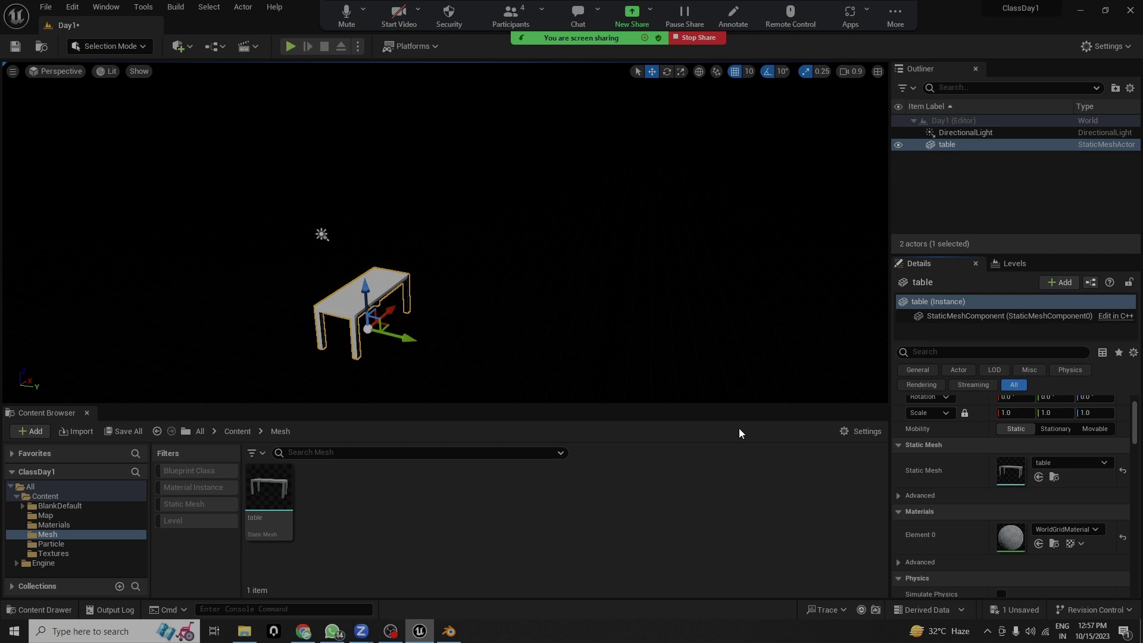
left_click(464, 313)
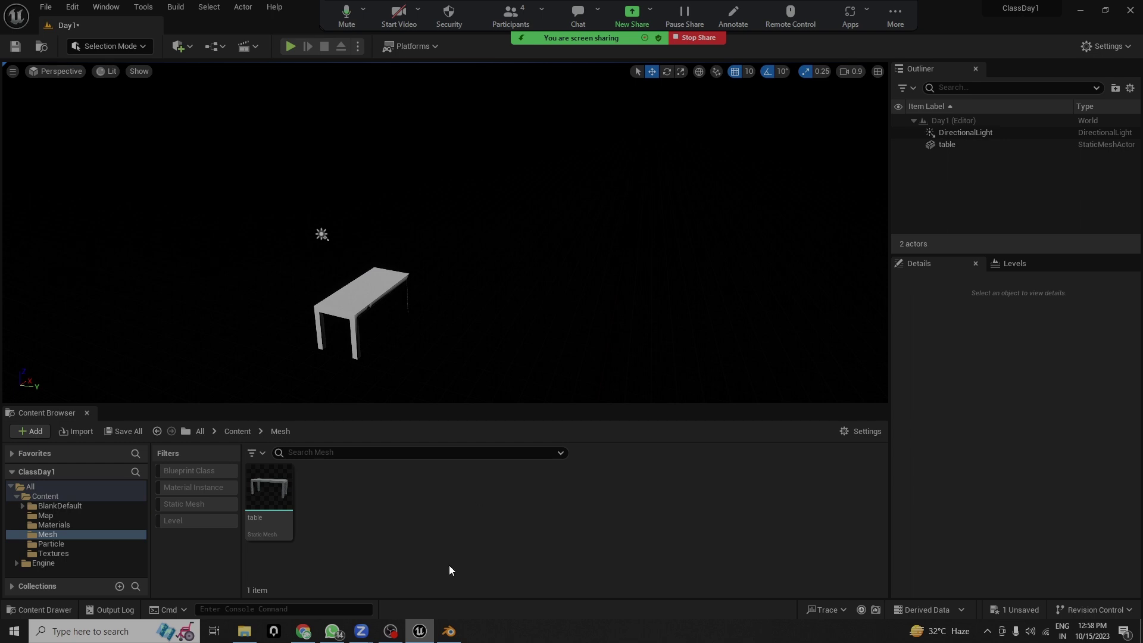
left_click(449, 631)
Browse Blender's Add menu, then minimize Blender to return to Unreal.
scroll(170, 147, "down", 2)
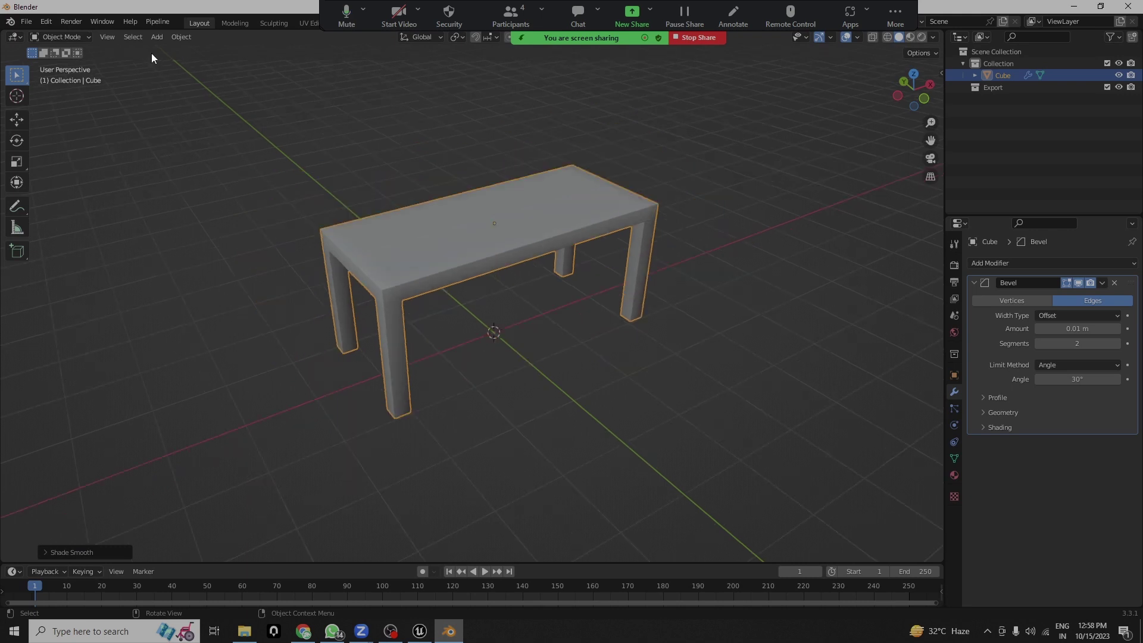
left_click(157, 37)
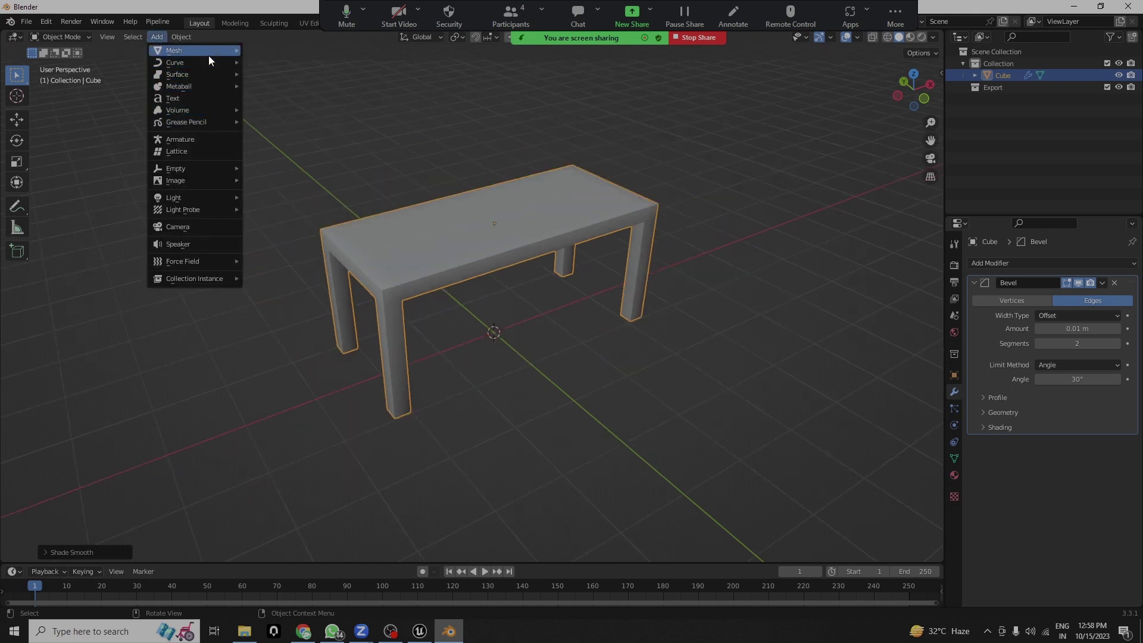
mouse_move(209, 53)
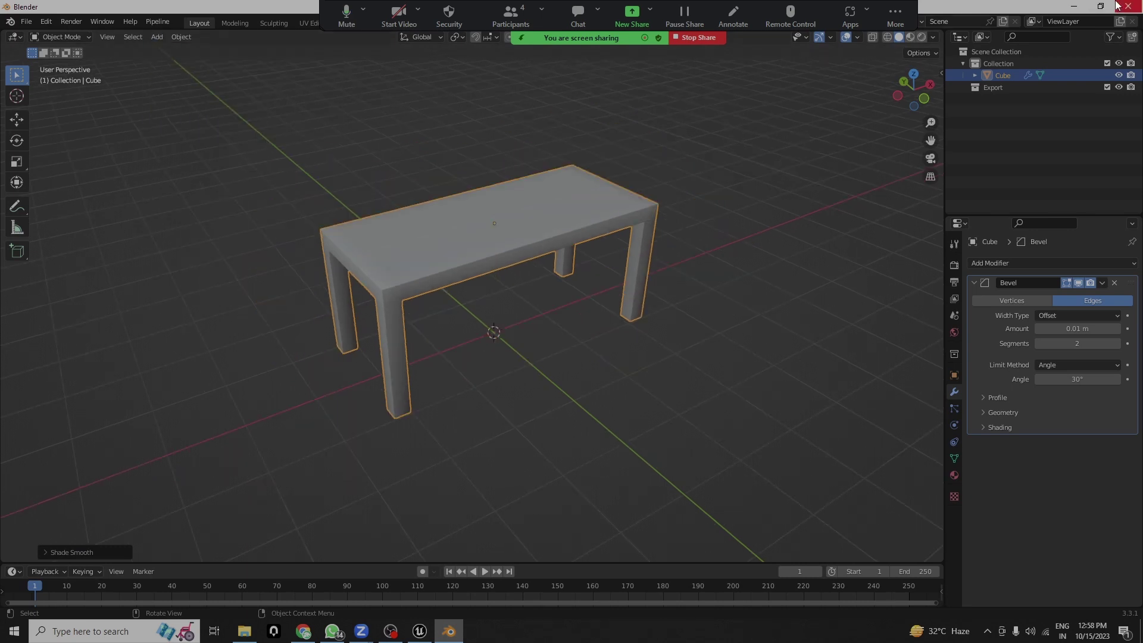
left_click(1078, 7)
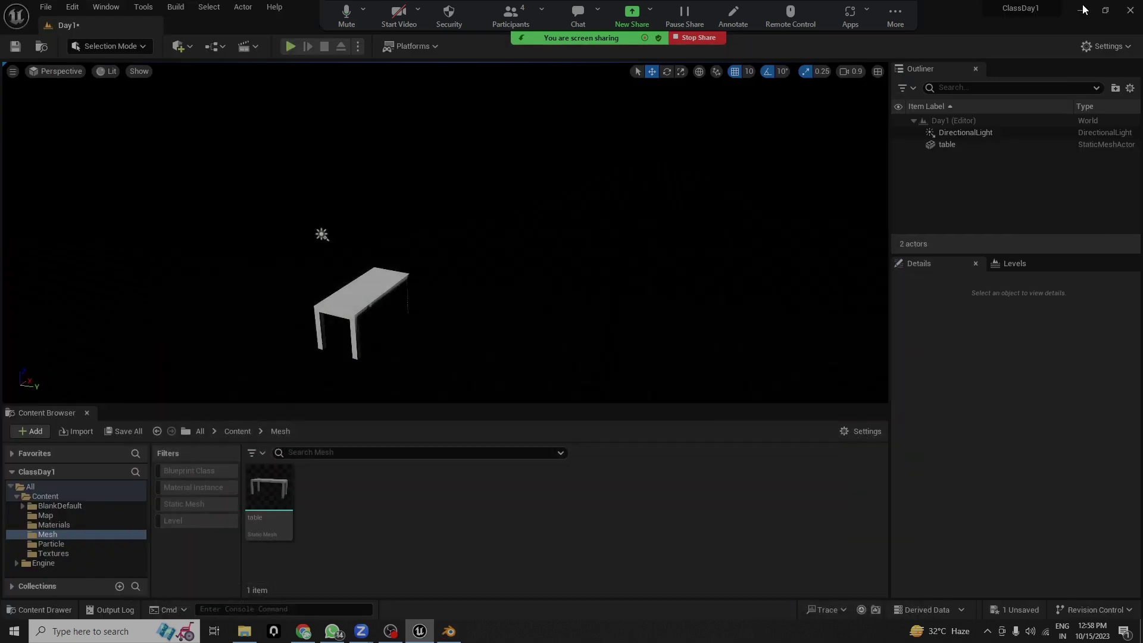
Place a Plane from Quick Add > Shapes into the level beside the table.
left_click(177, 49)
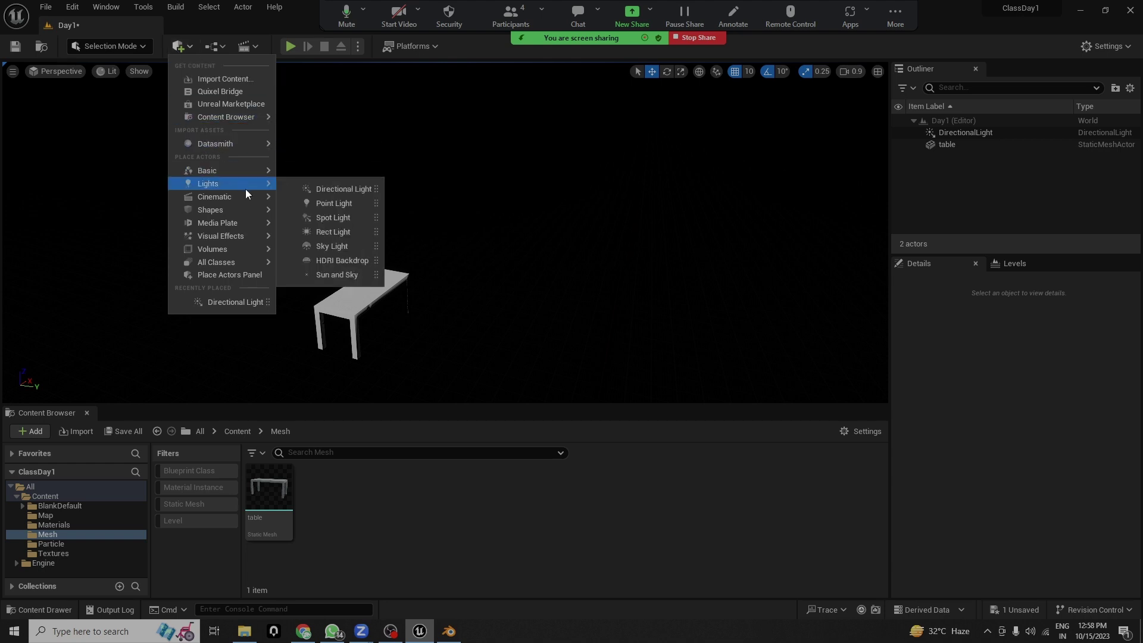
mouse_move(208, 192)
mouse_move(208, 170)
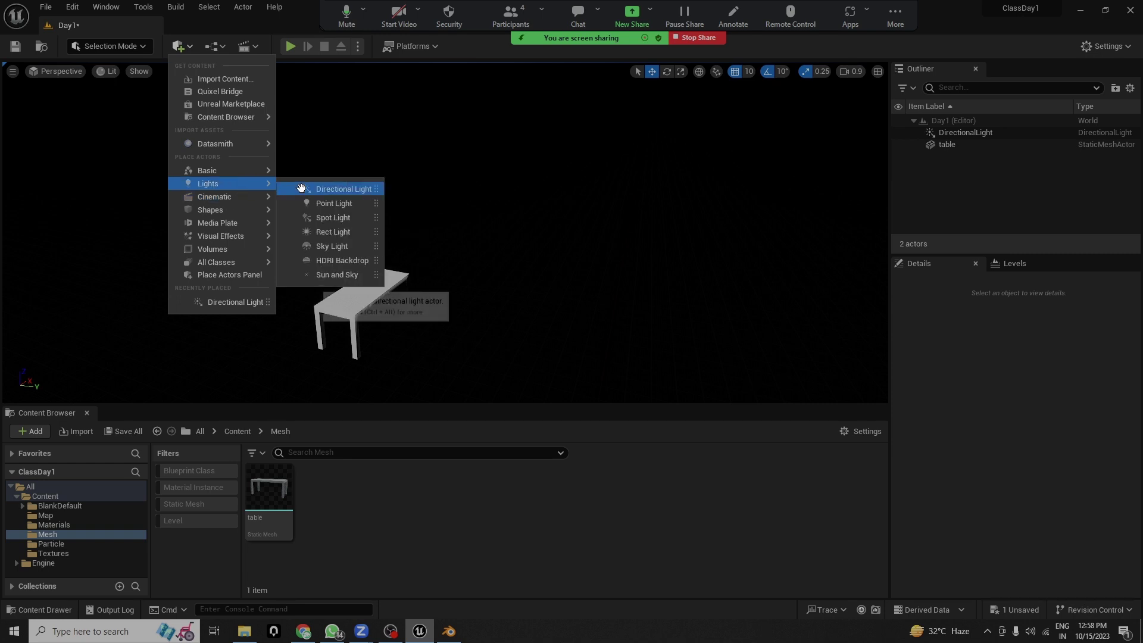
mouse_move(254, 229)
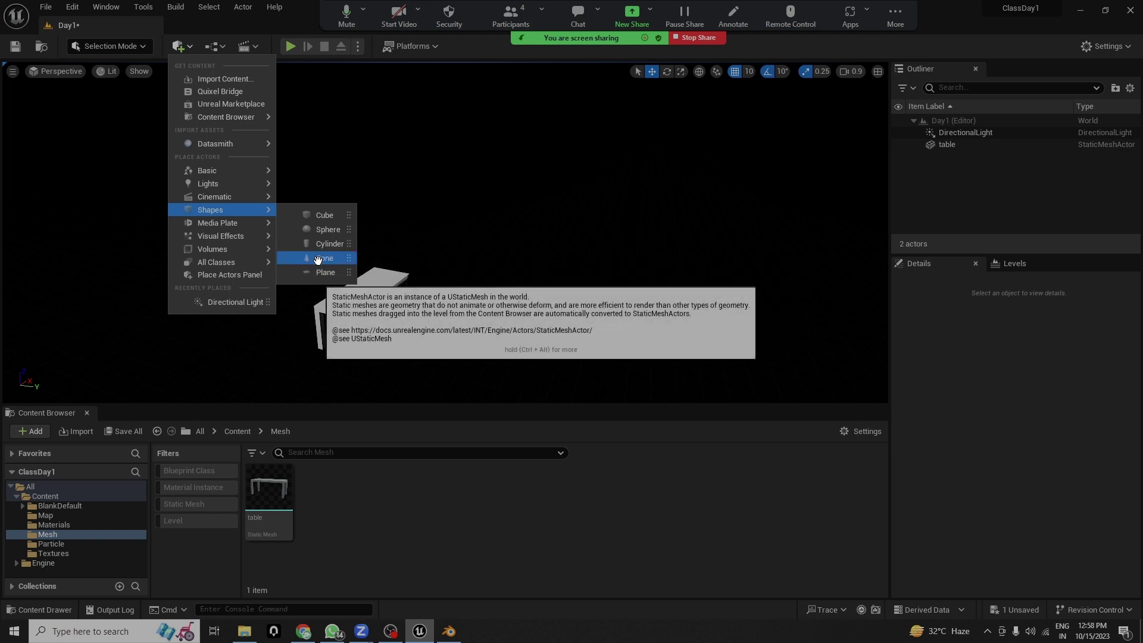
left_click_drag(321, 272, 432, 312)
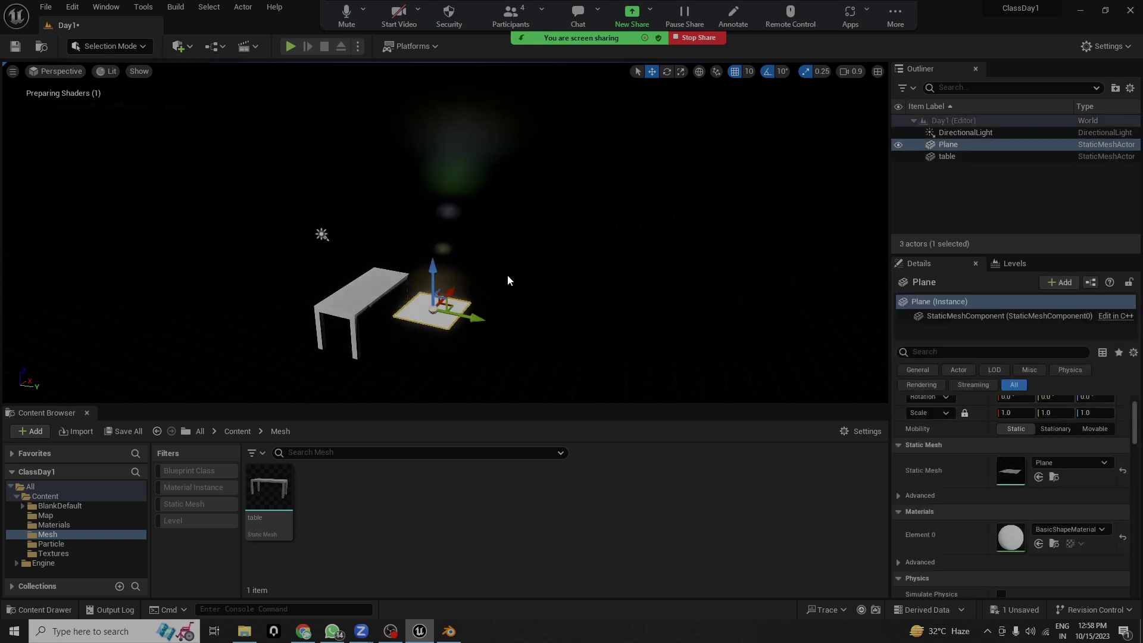
Reset the Plane's location to the origin and scale it to 37 by 37 as the floor.
scroll(1119, 417, "up", 2)
left_click(1122, 420)
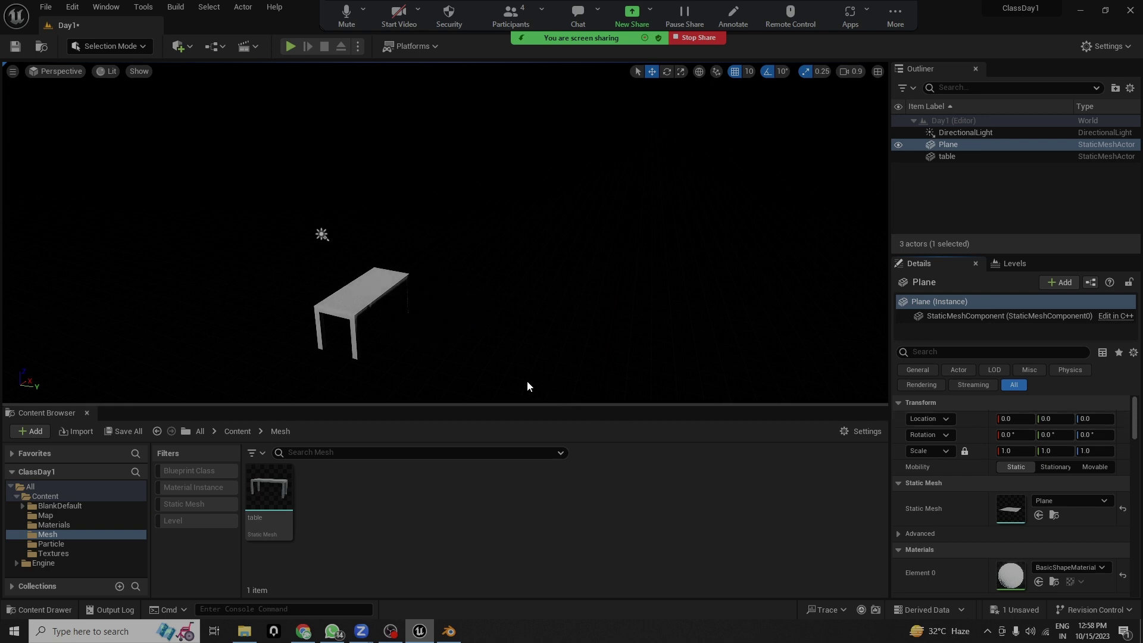
key("r")
left_click_drag(357, 305, 334, 280)
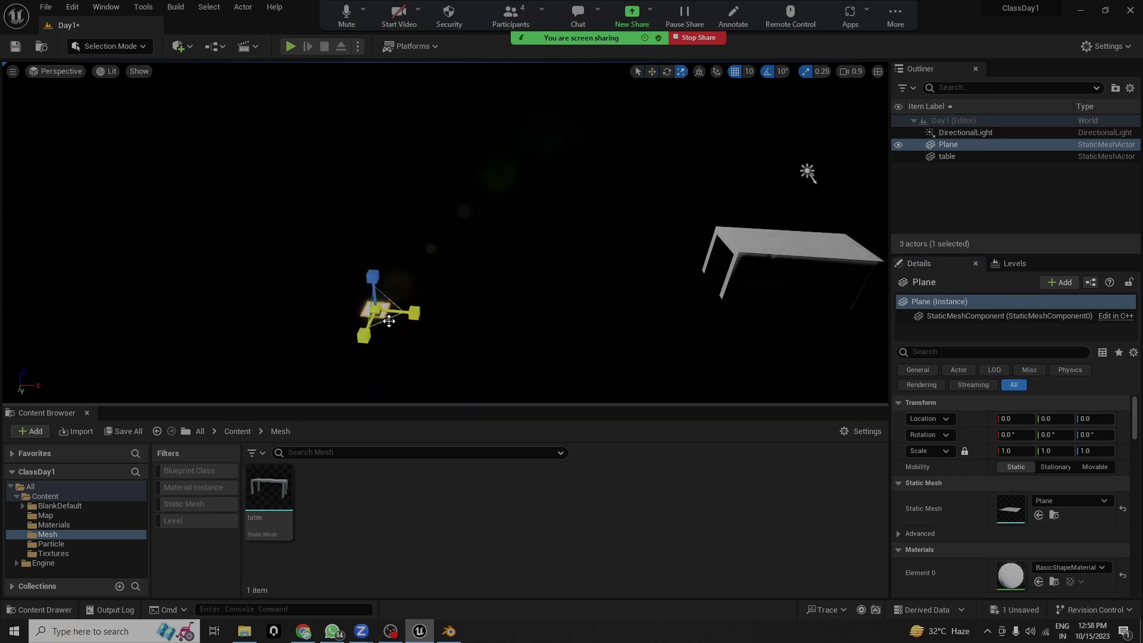
left_click_drag(389, 321, 464, 386)
key("w")
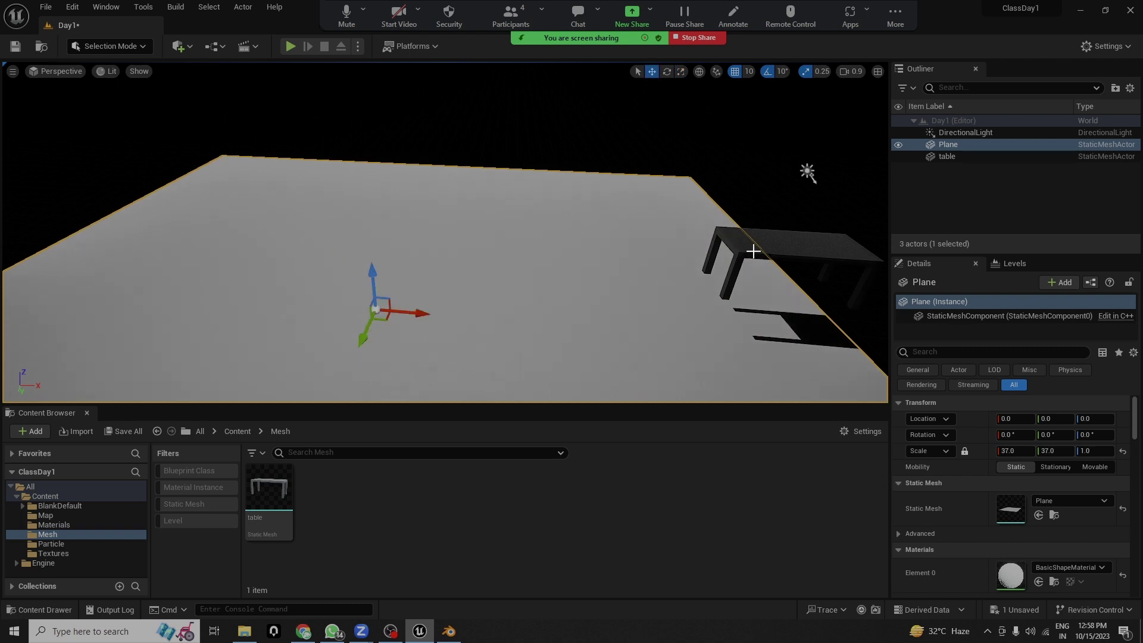
Reset the table's location to 0, 0, 0 and frame the view on it.
left_click(752, 252)
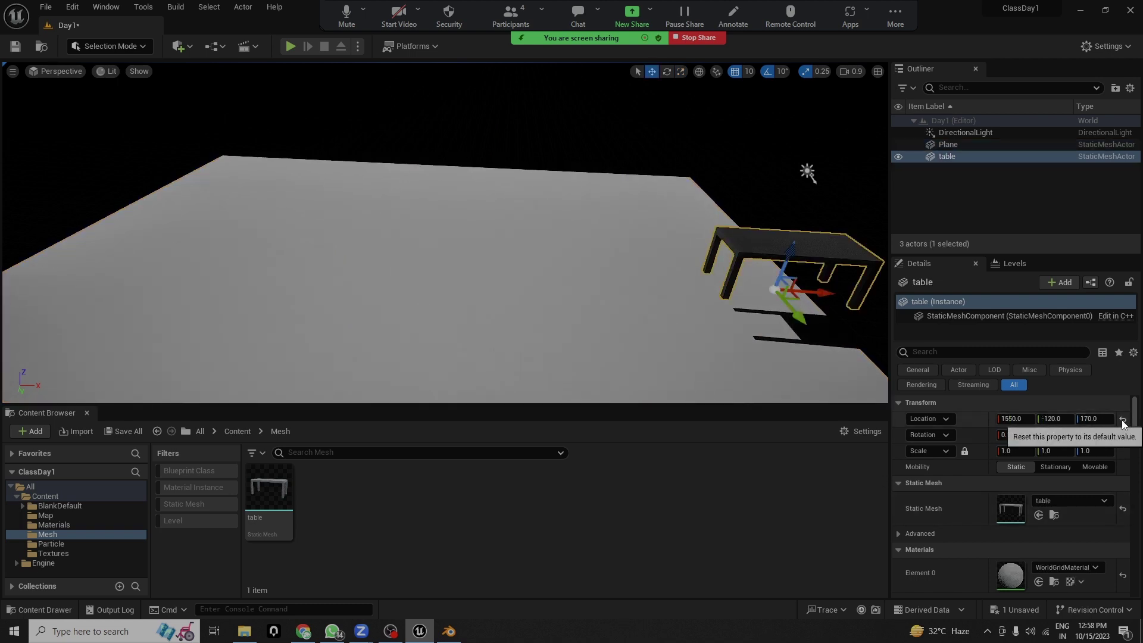
left_click(1123, 421)
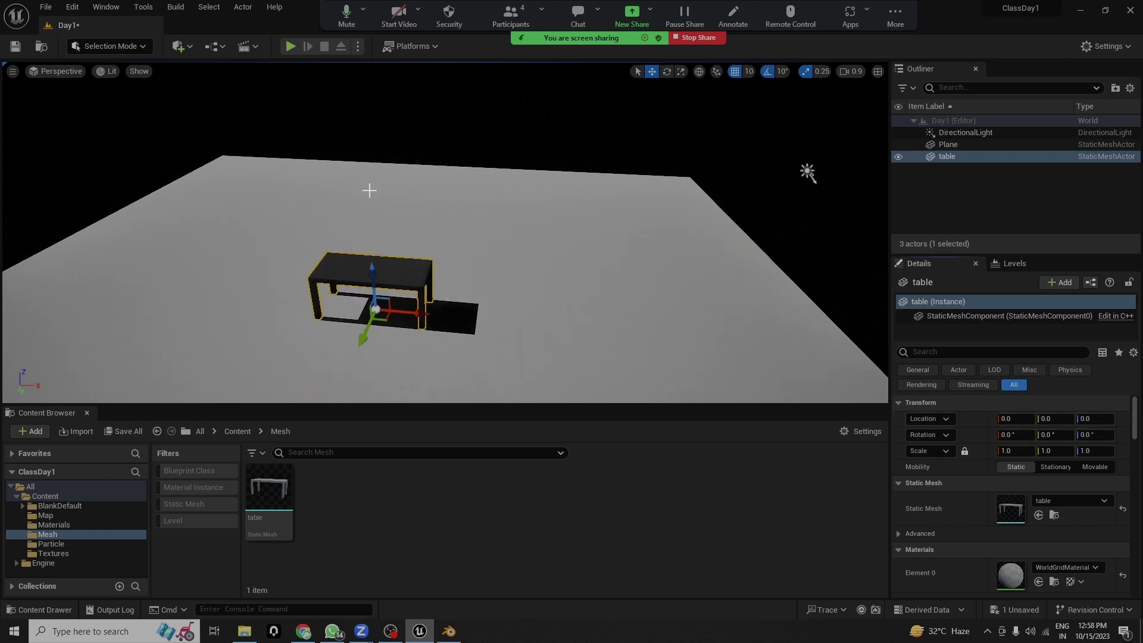
key("f")
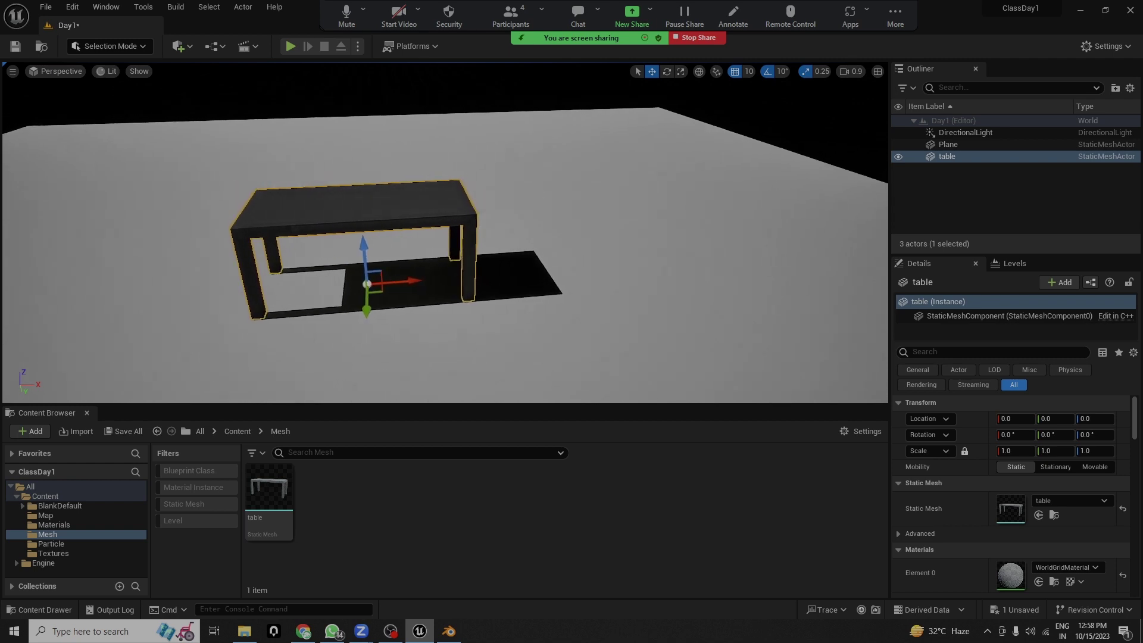
right_click_drag(616, 103, 617, 102)
left_click(631, 104)
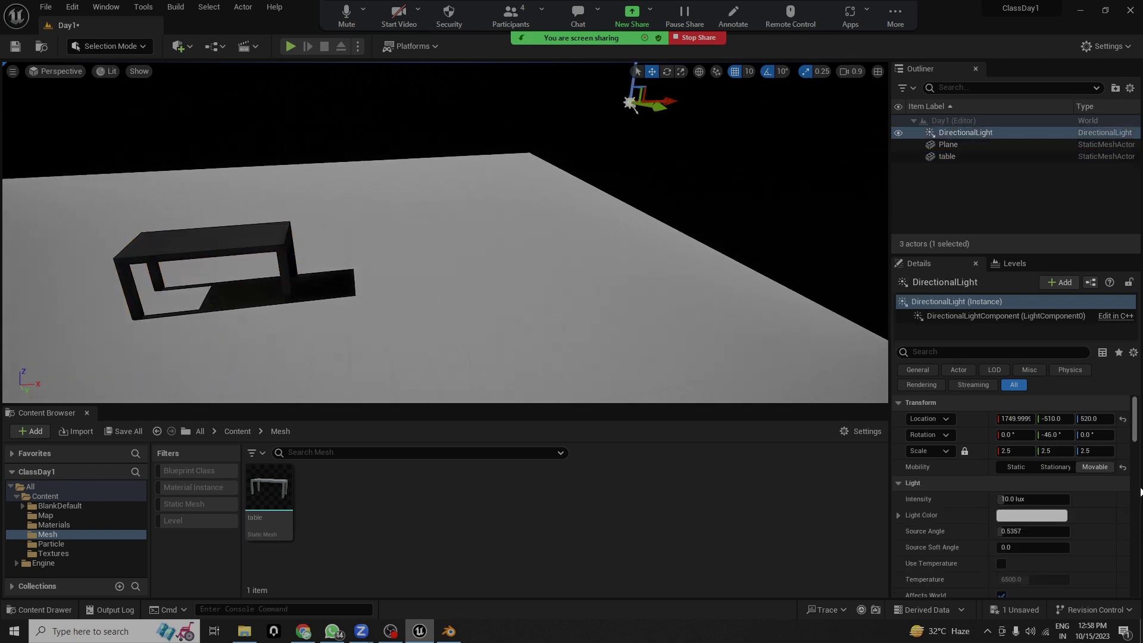
Raise the directional light to Z 300 and rotate its yaw to -50°.
left_click(1122, 420)
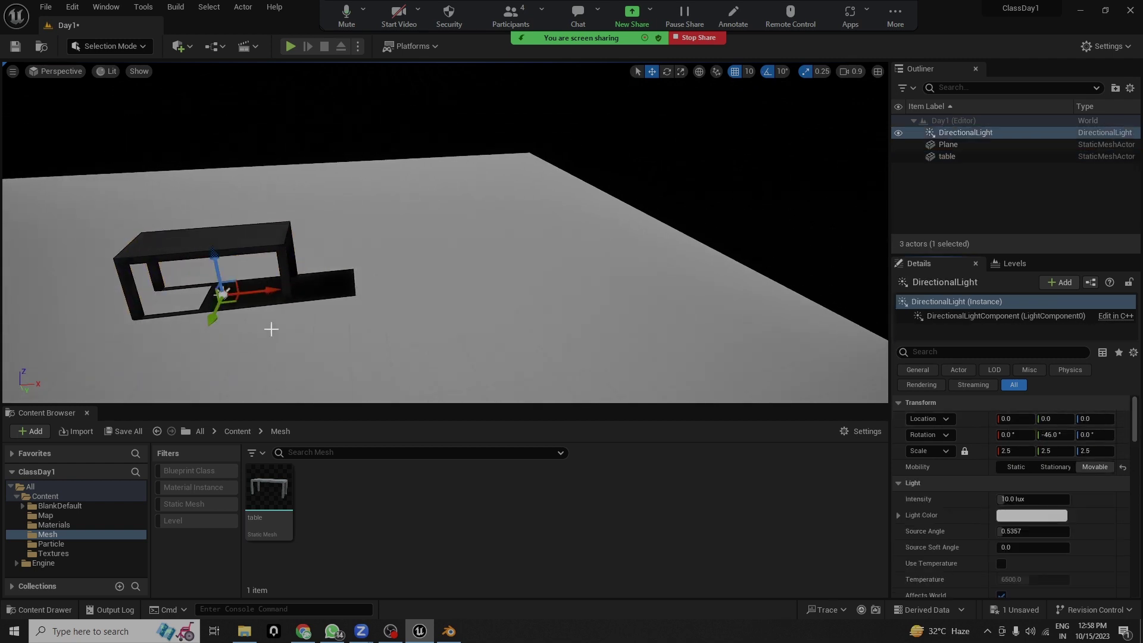
left_click(222, 264)
left_click_drag(222, 264, 220, 226)
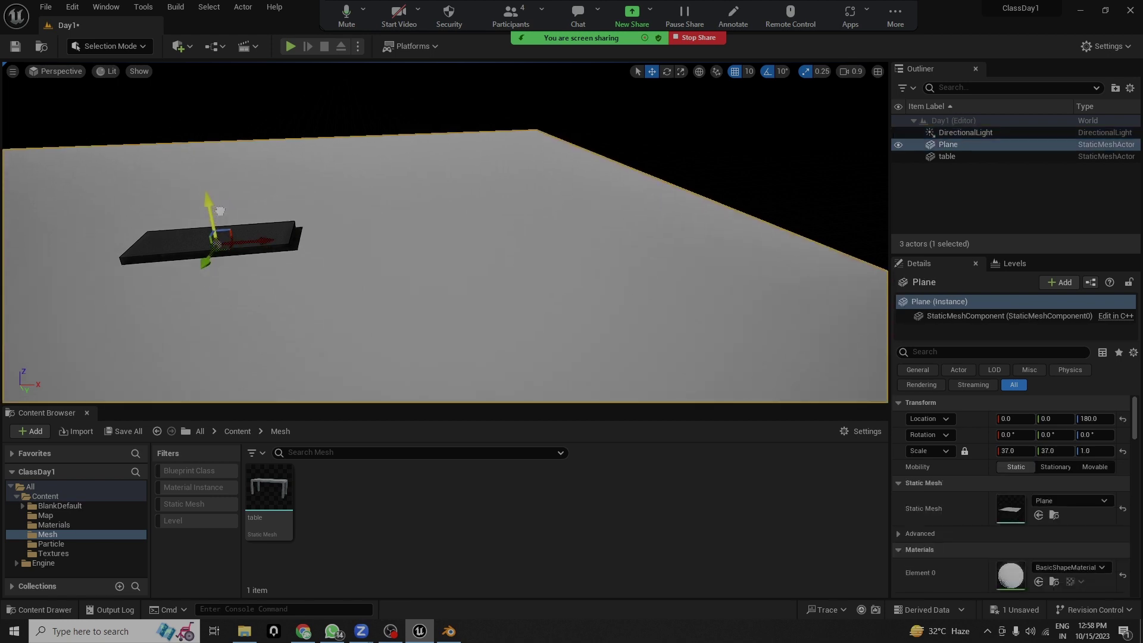
key("ctrl+z")
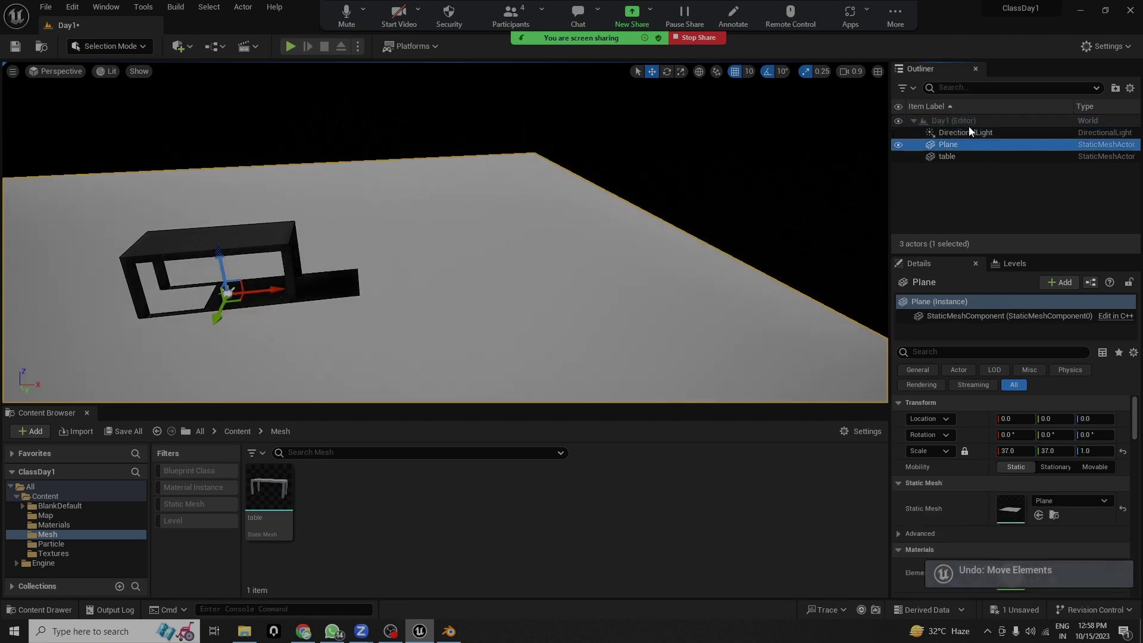
left_click(969, 127)
left_click_drag(223, 264, 222, 166)
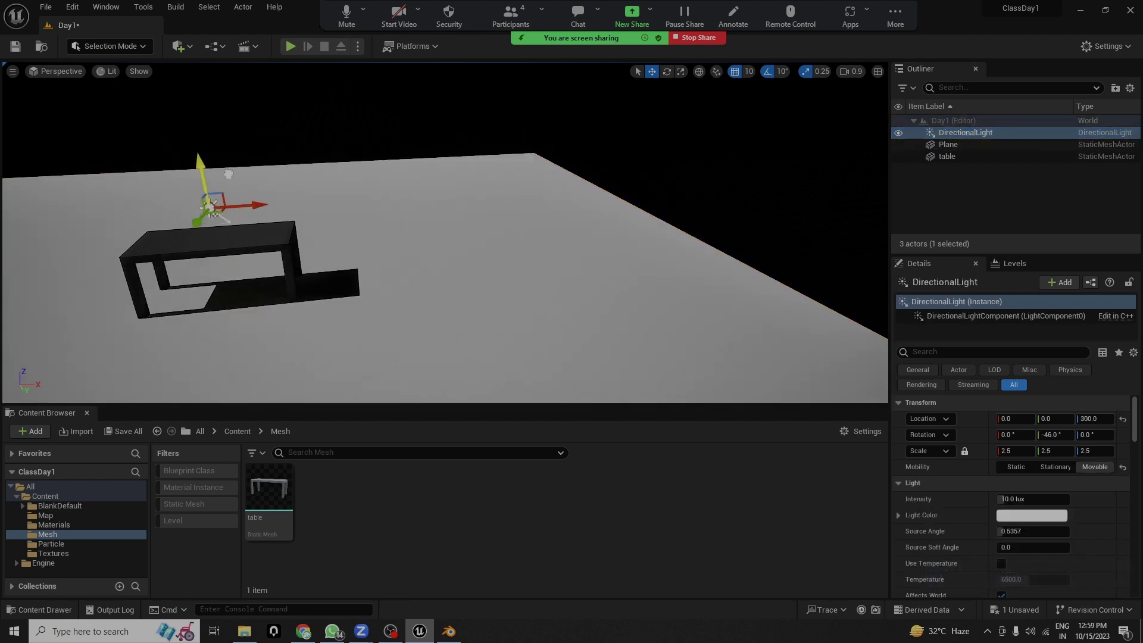
key("f")
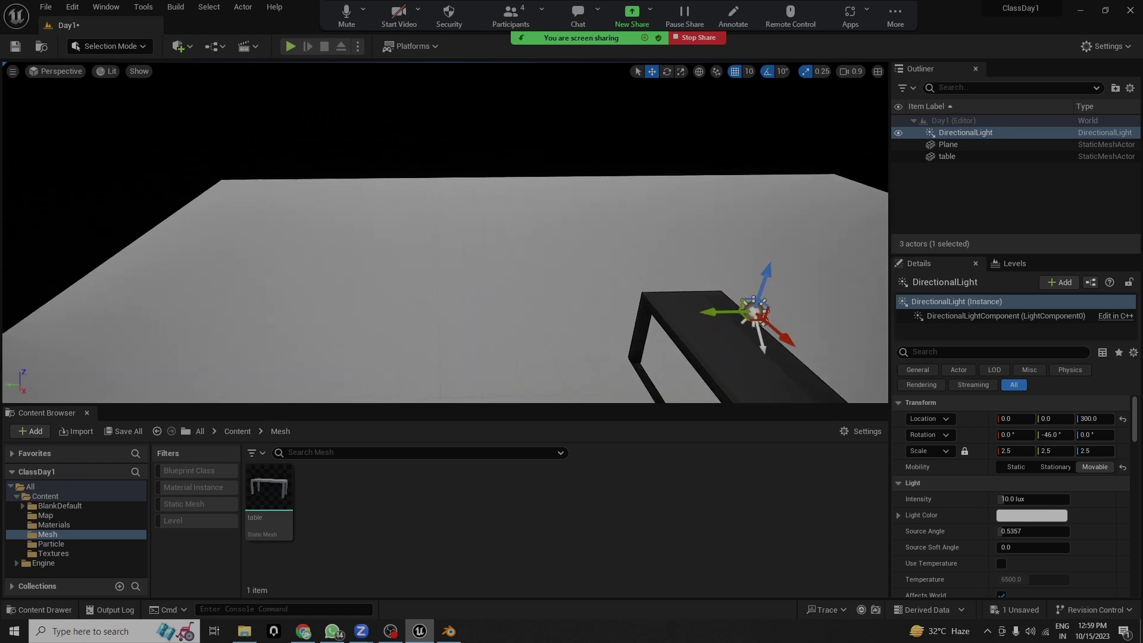
right_click_drag(657, 207, 657, 207)
key("e")
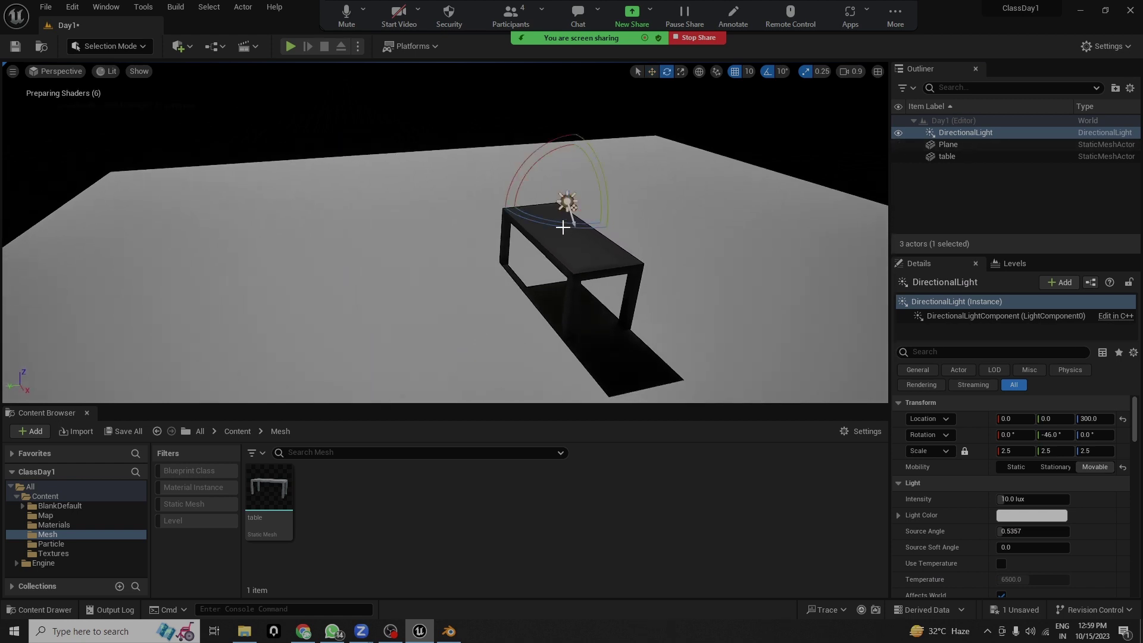
left_click_drag(569, 226, 569, 229)
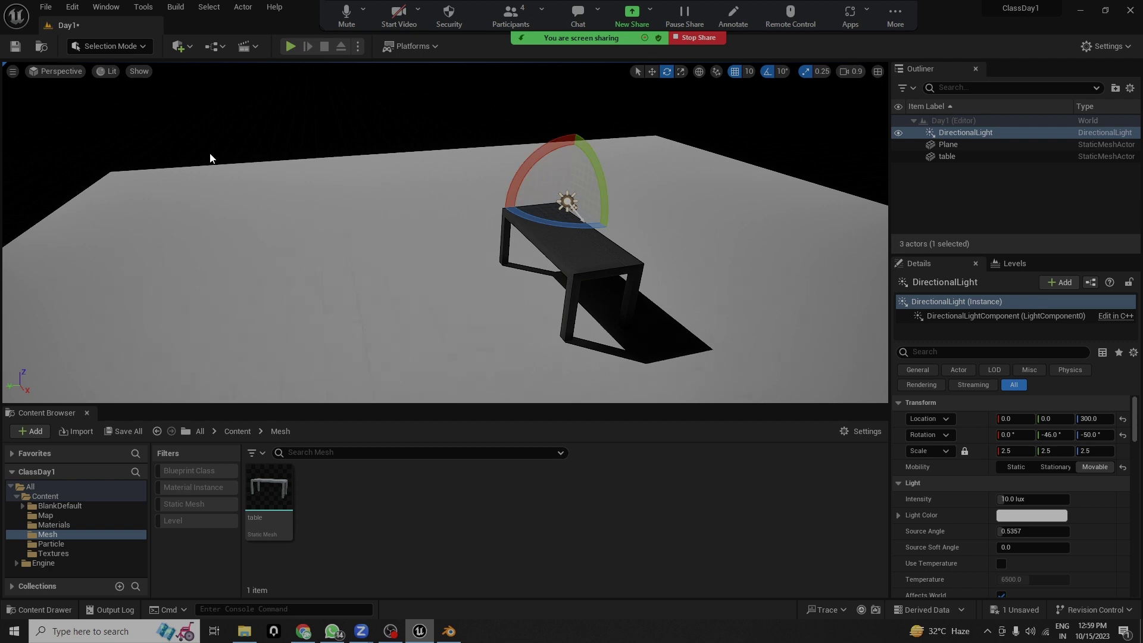
Add a Sky Atmosphere actor from Visual Effects into the level.
left_click(189, 45)
mouse_move(229, 197)
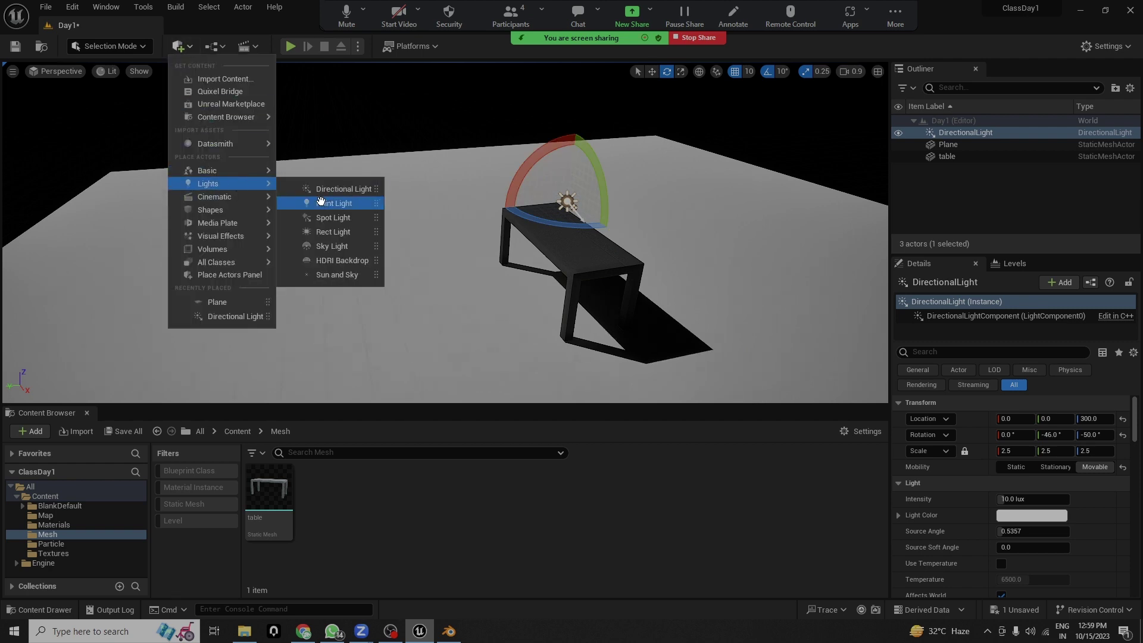
left_click_drag(330, 258, 239, 196)
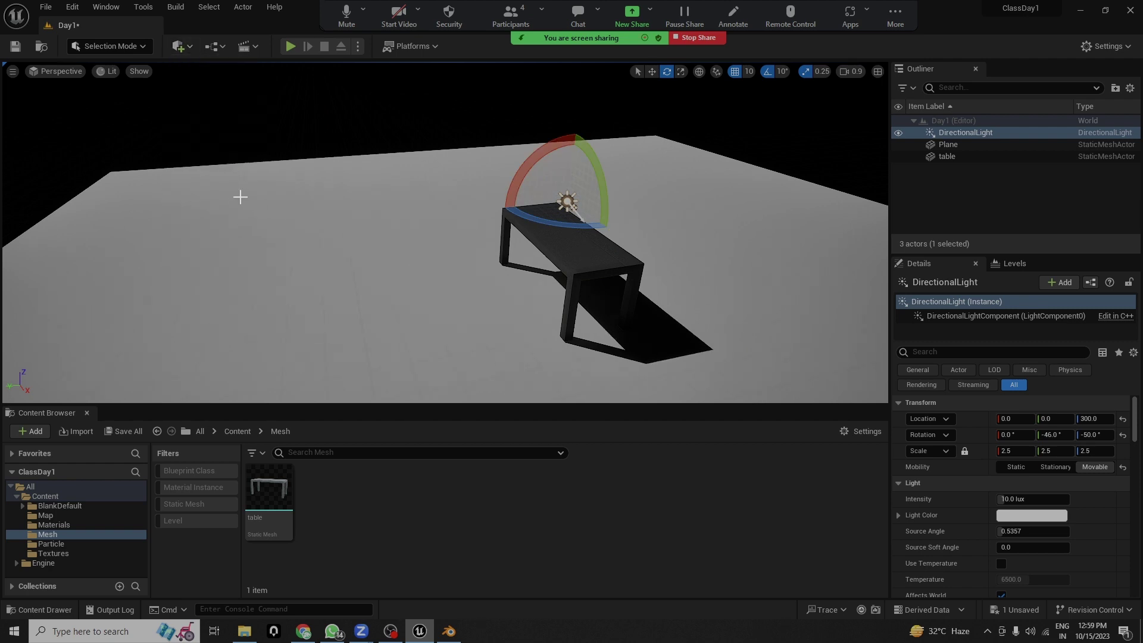
left_click(189, 48)
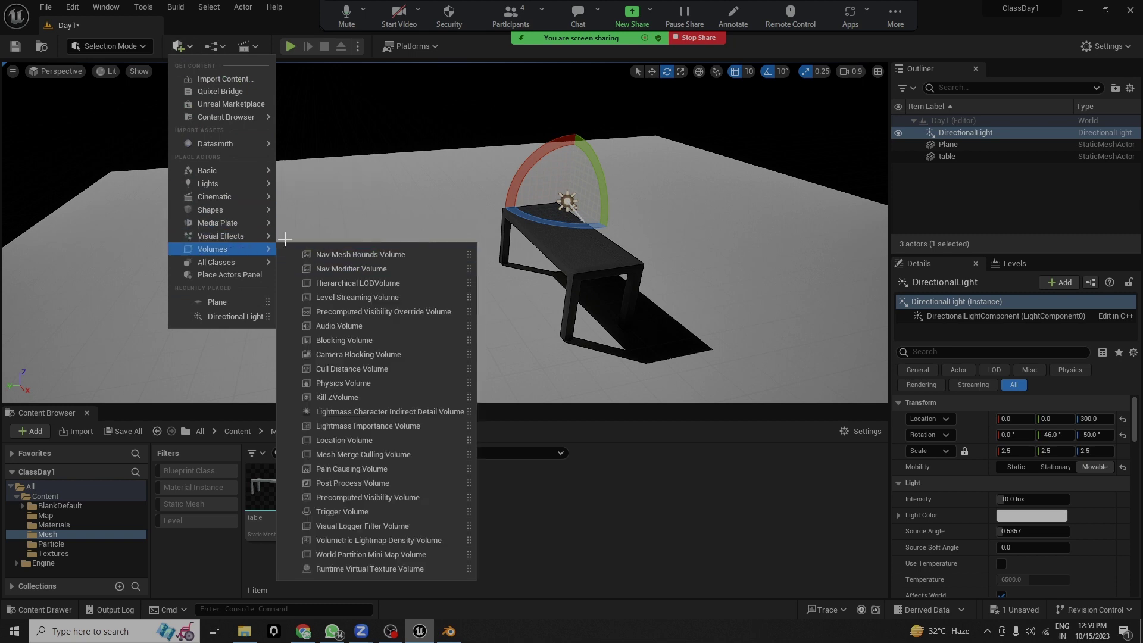
mouse_move(275, 238)
left_click_drag(344, 255, 521, 324)
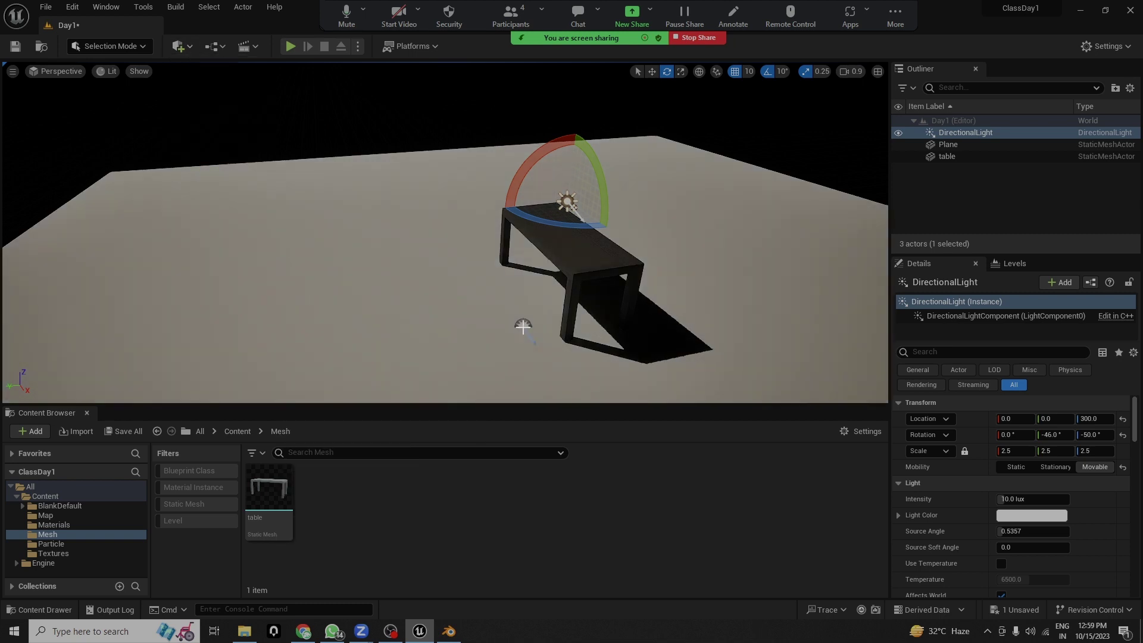
Place an Exponential Height Fog actor in the level, then deselect it and pull the view back.
left_click(191, 47)
mouse_move(244, 236)
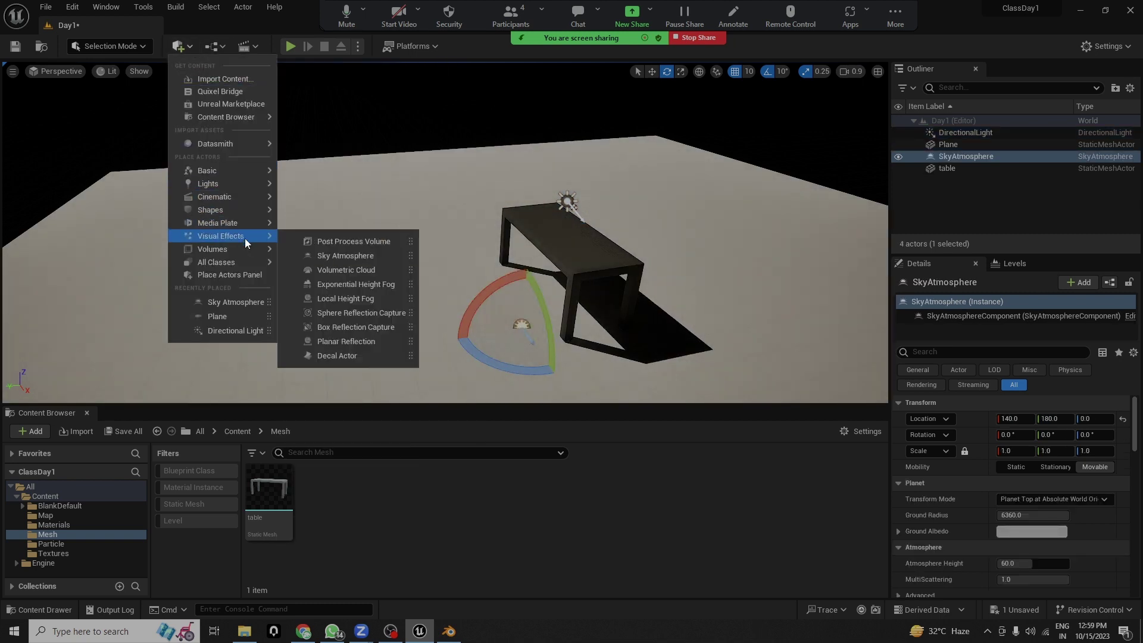
left_click_drag(347, 283, 500, 277)
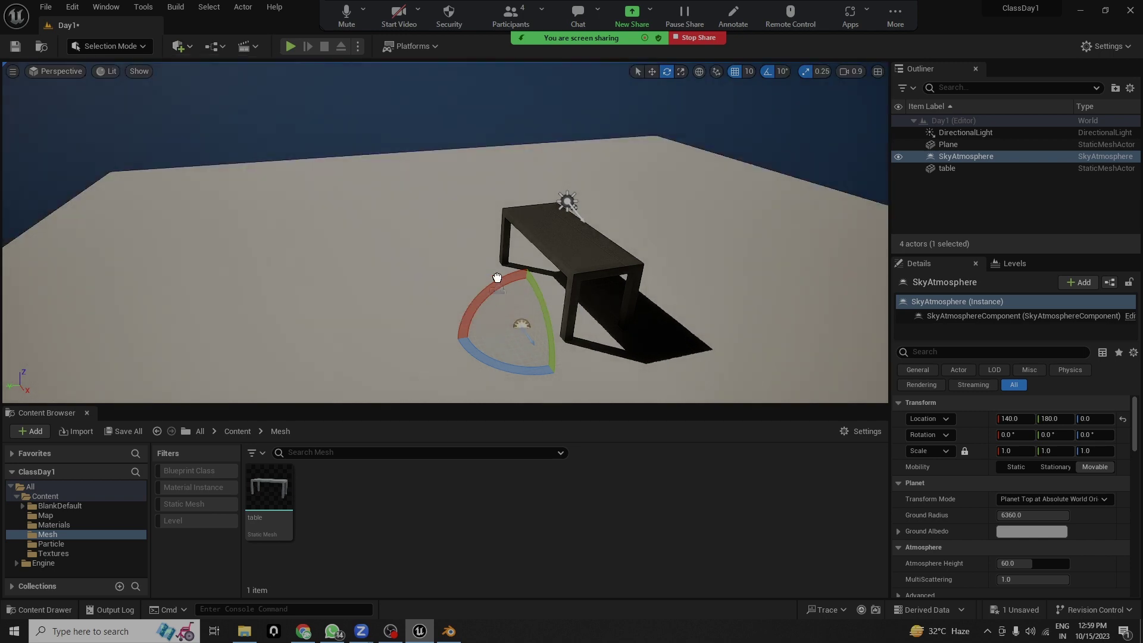
right_click_drag(337, 174, 337, 177)
key("w")
left_click(337, 177)
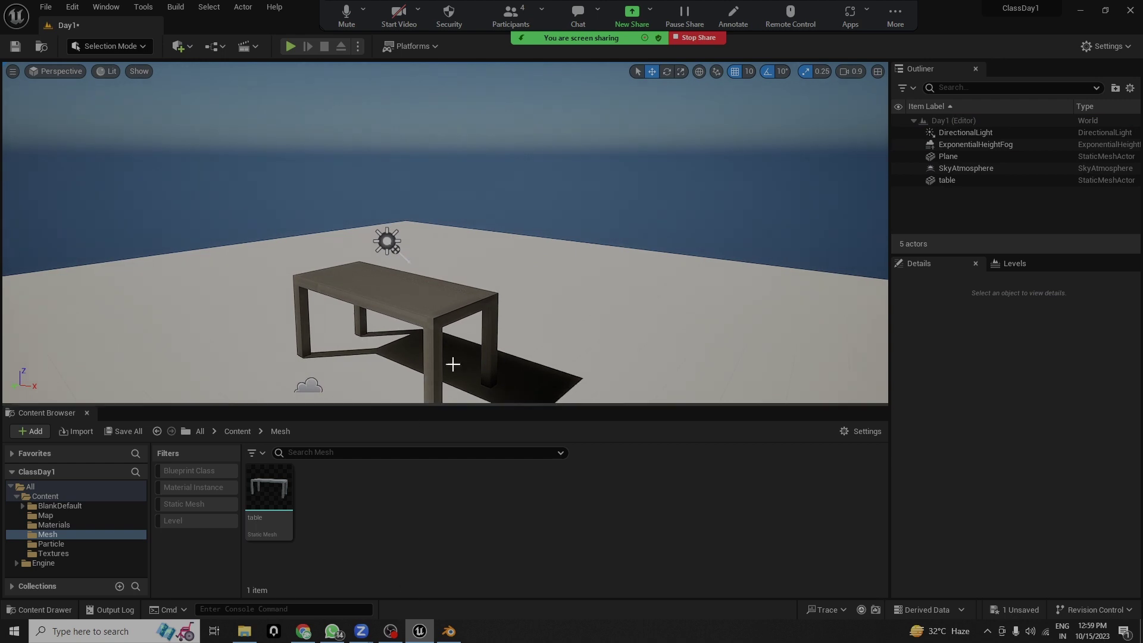
right_click_drag(415, 199, 415, 200)
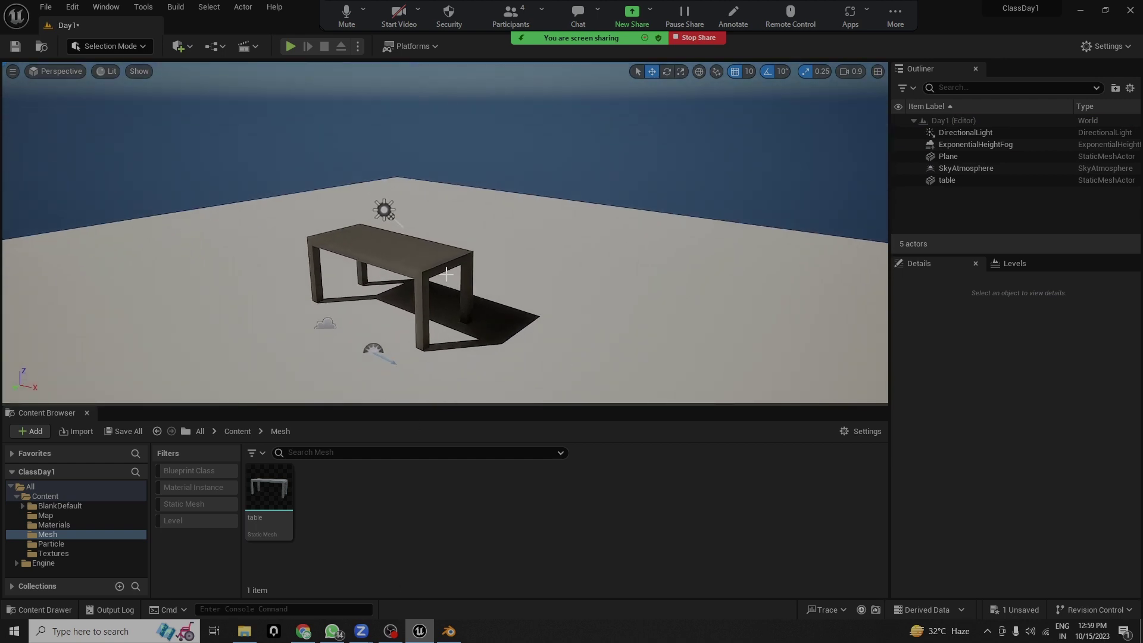
left_click(384, 207)
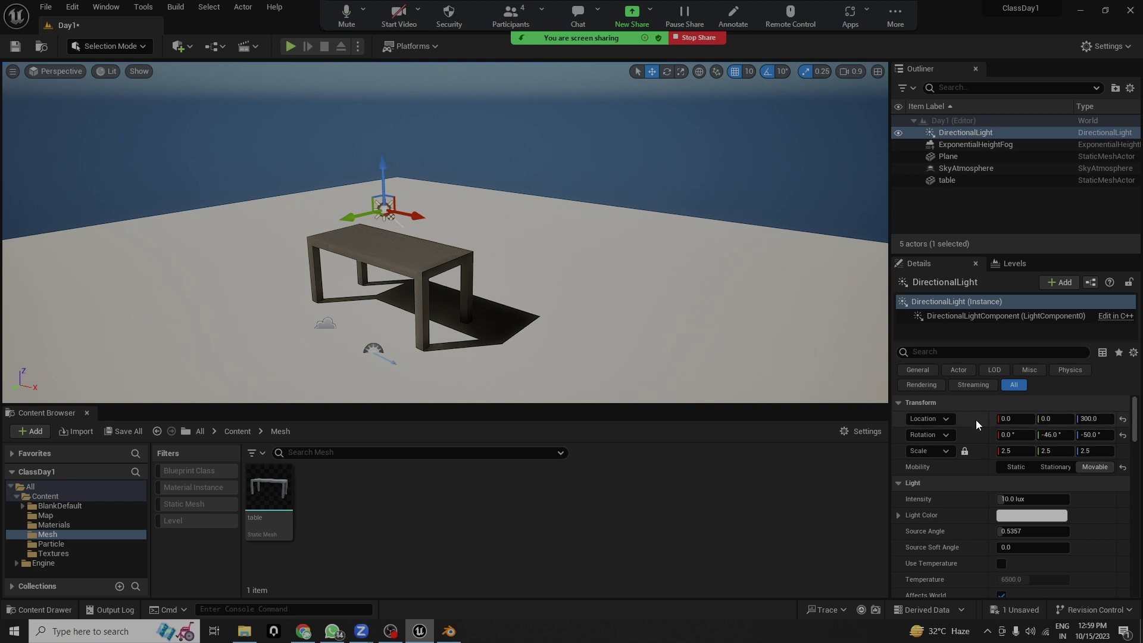
left_click_drag(987, 421, 976, 421)
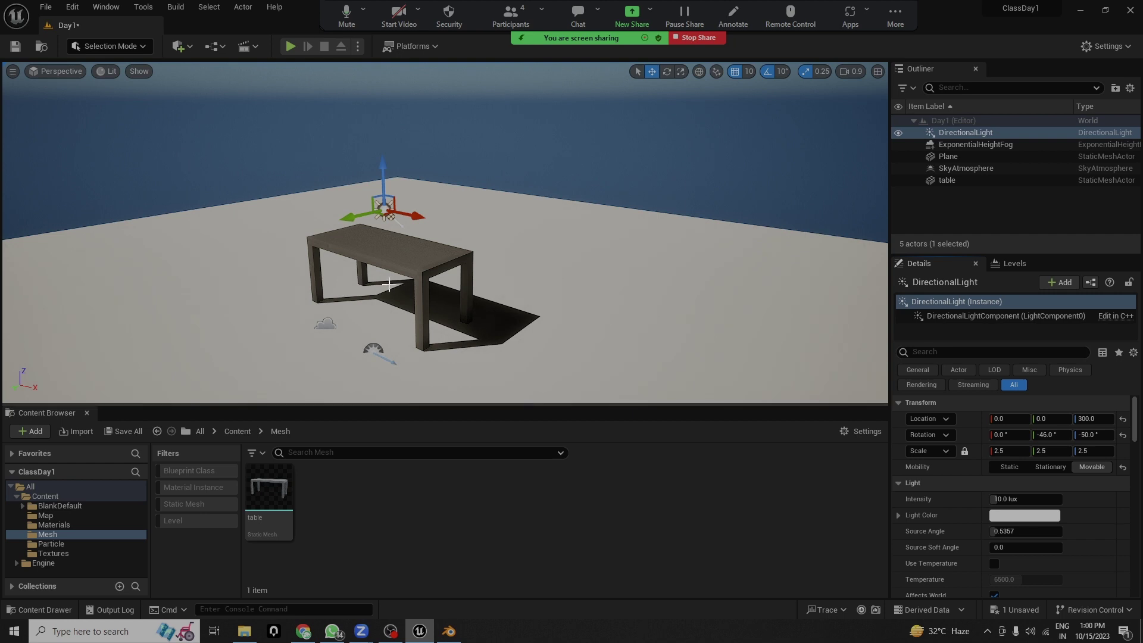
right_click_drag(557, 316, 568, 317)
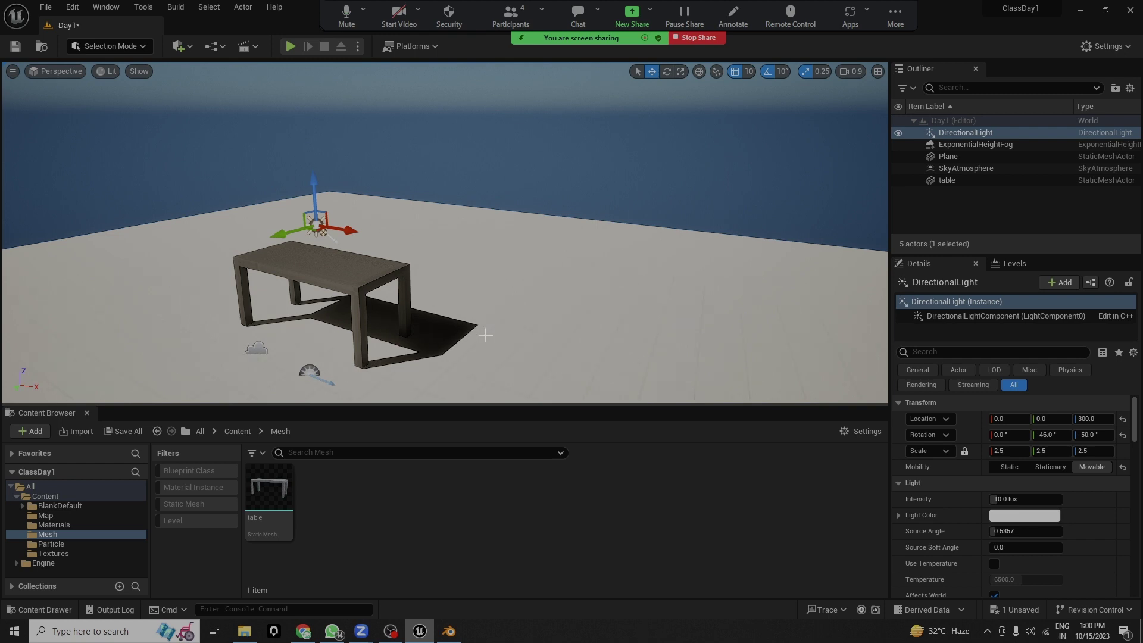
left_click(489, 267)
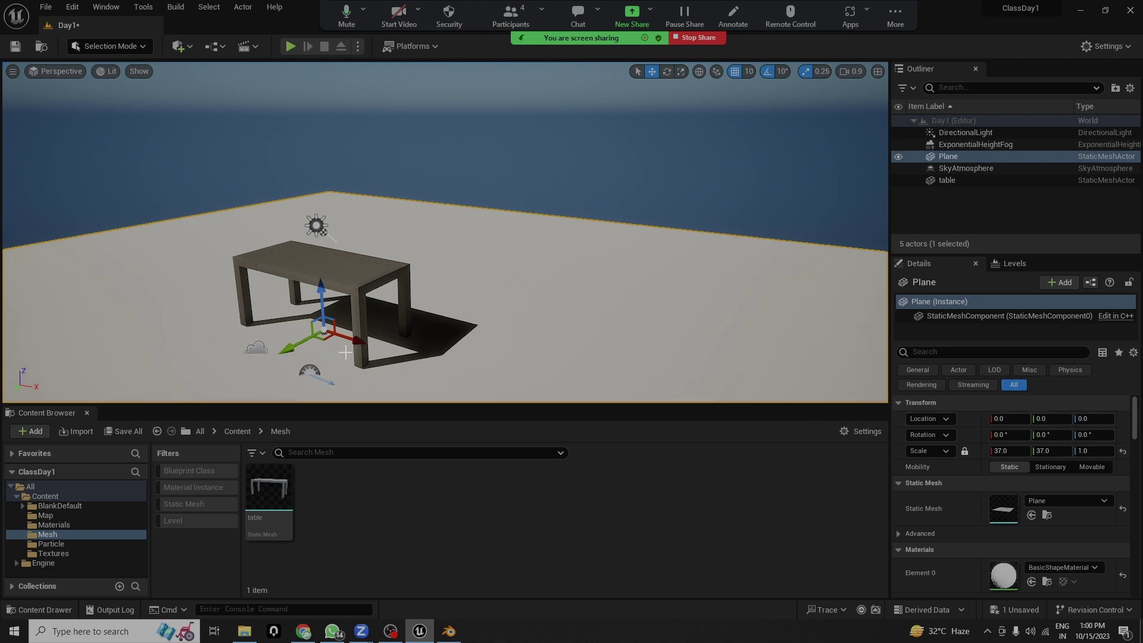
right_click_drag(515, 278, 515, 277)
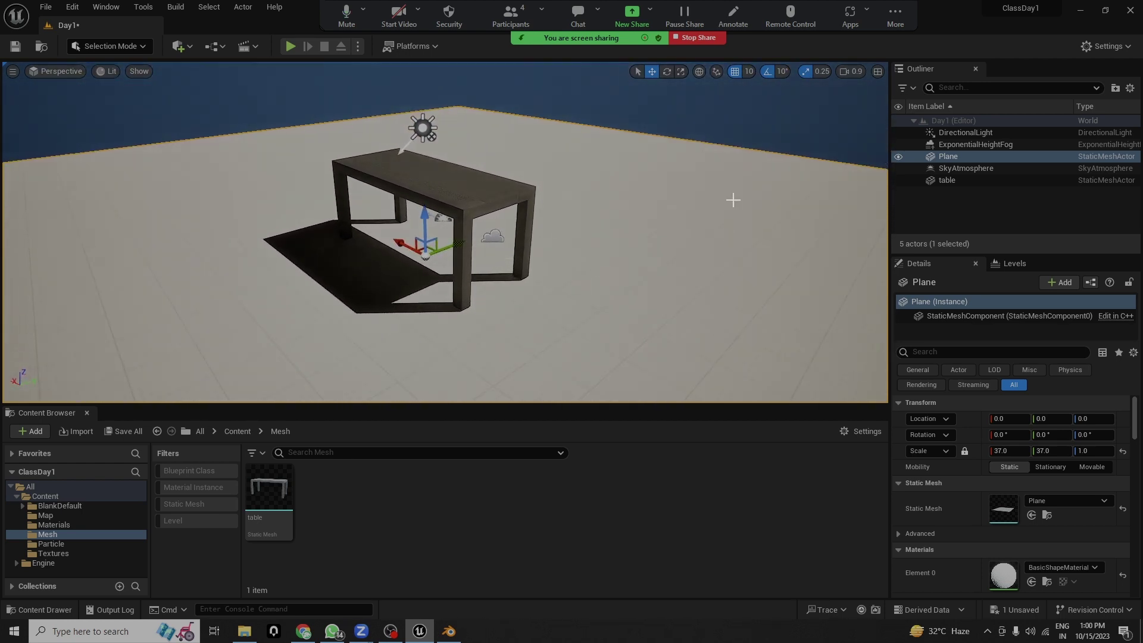
left_click(730, 140)
right_click_drag(731, 140, 731, 140)
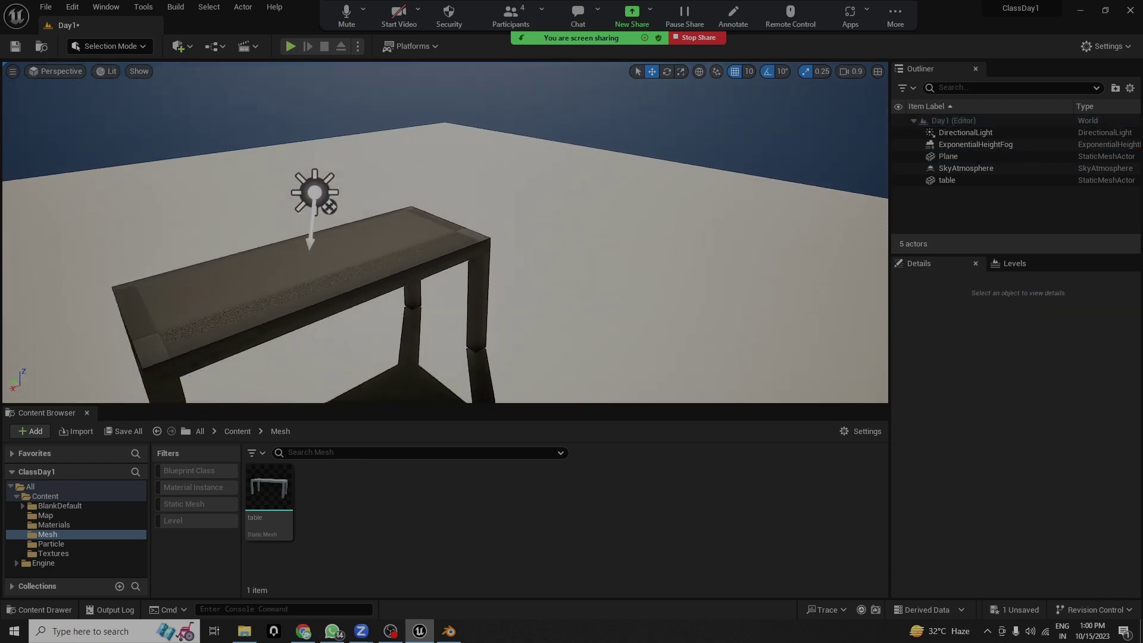
right_click_drag(374, 156, 374, 156)
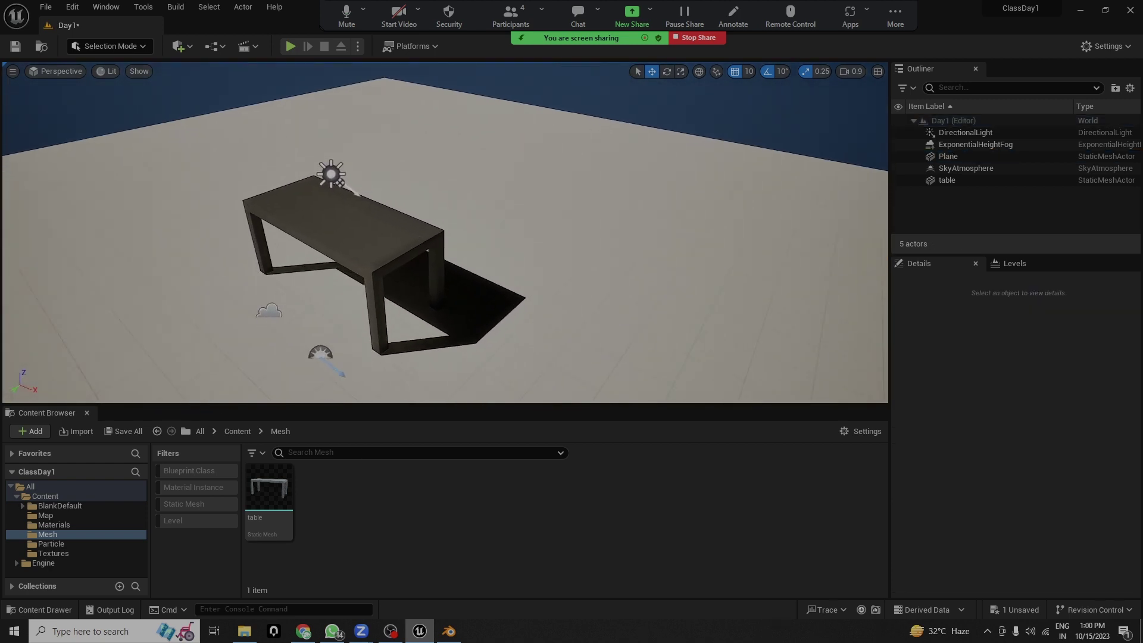
left_click(332, 173)
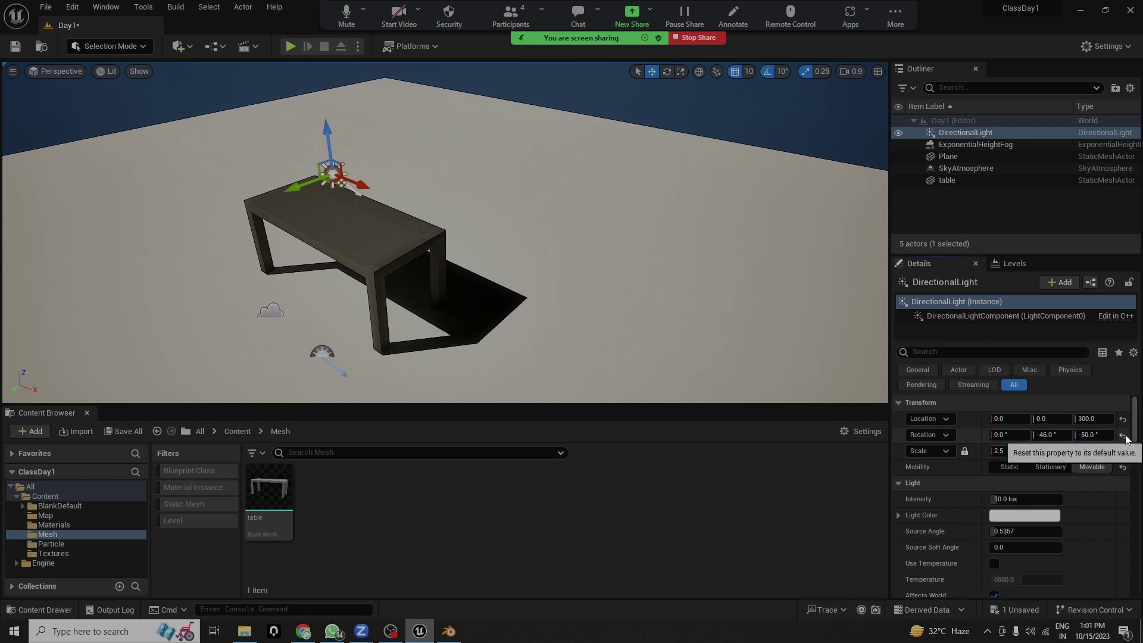
Reset the directional light's rotation and return the table's rotation to 0, 0, 0.
left_click(1122, 436)
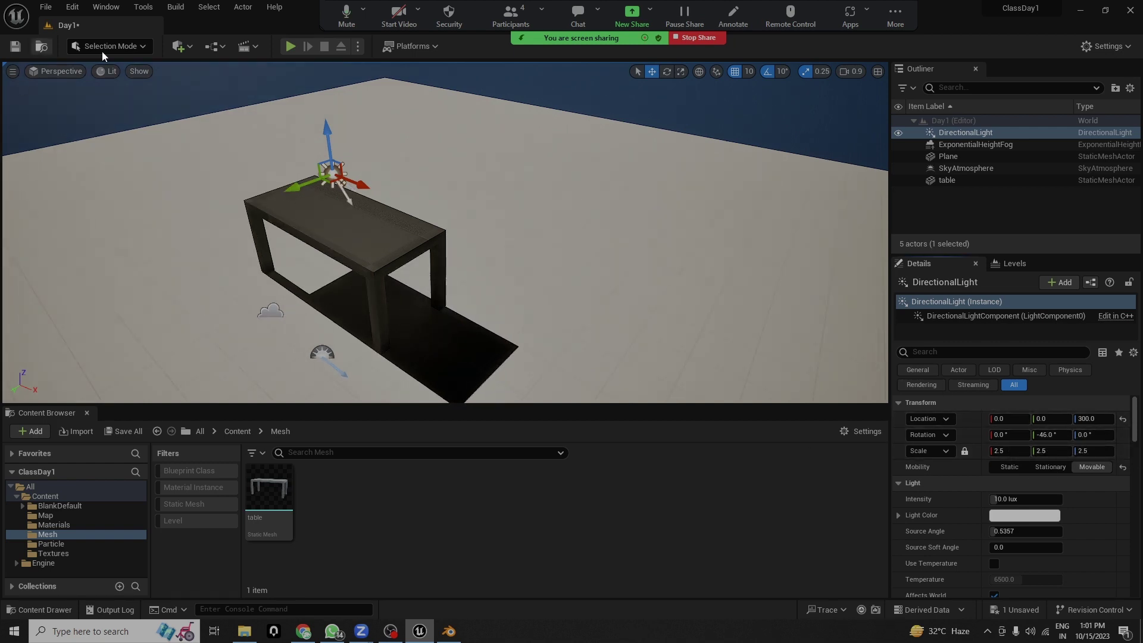
left_click(180, 52)
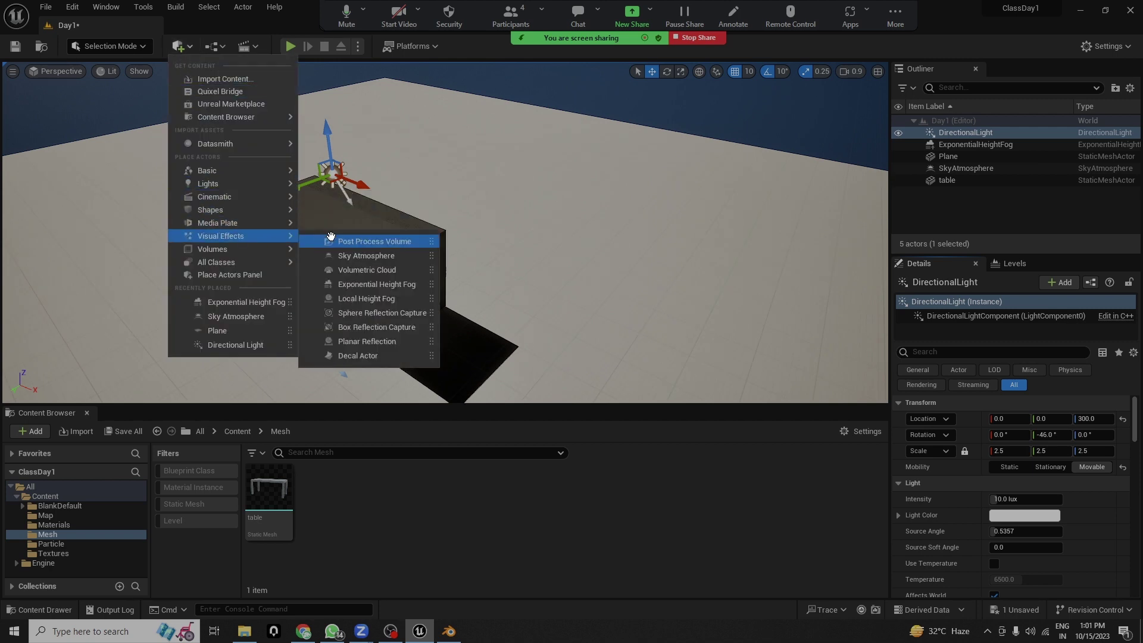
mouse_move(281, 226)
left_click(414, 233)
key("e")
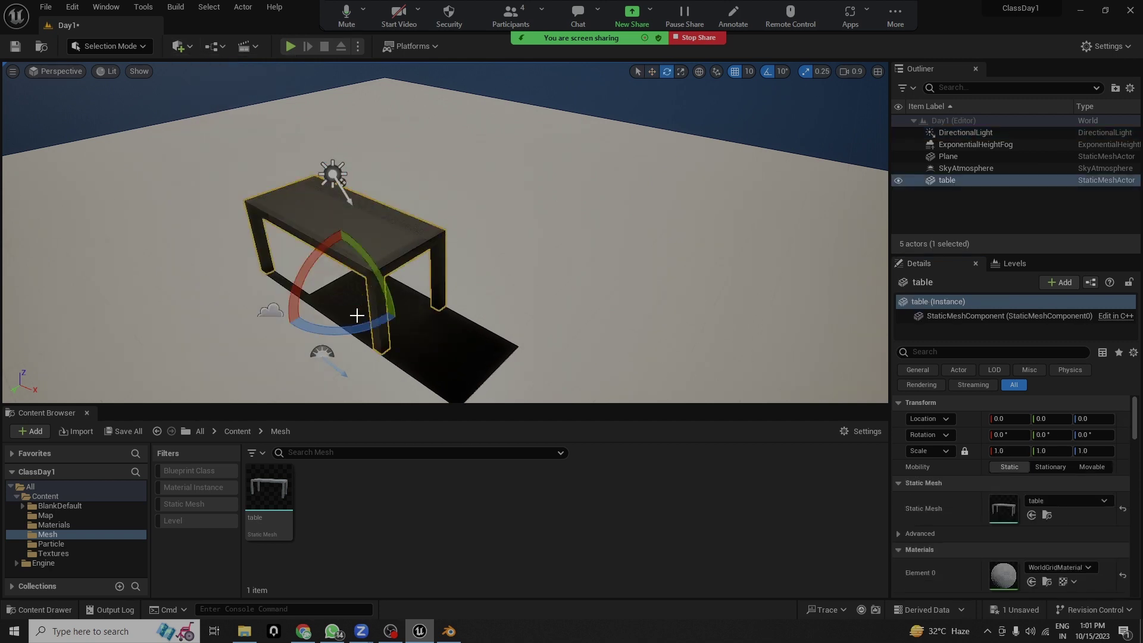
mouse_move(306, 328)
left_mouse_down()
mouse_move(411, 315)
mouse_move(396, 318)
left_mouse_up()
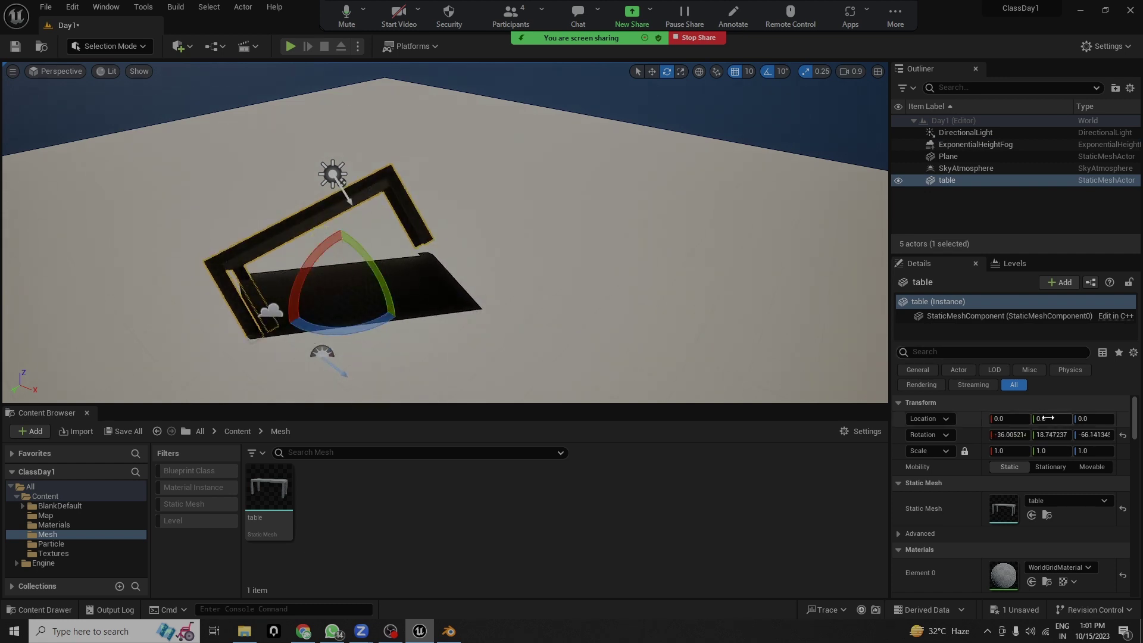
left_click(1123, 436)
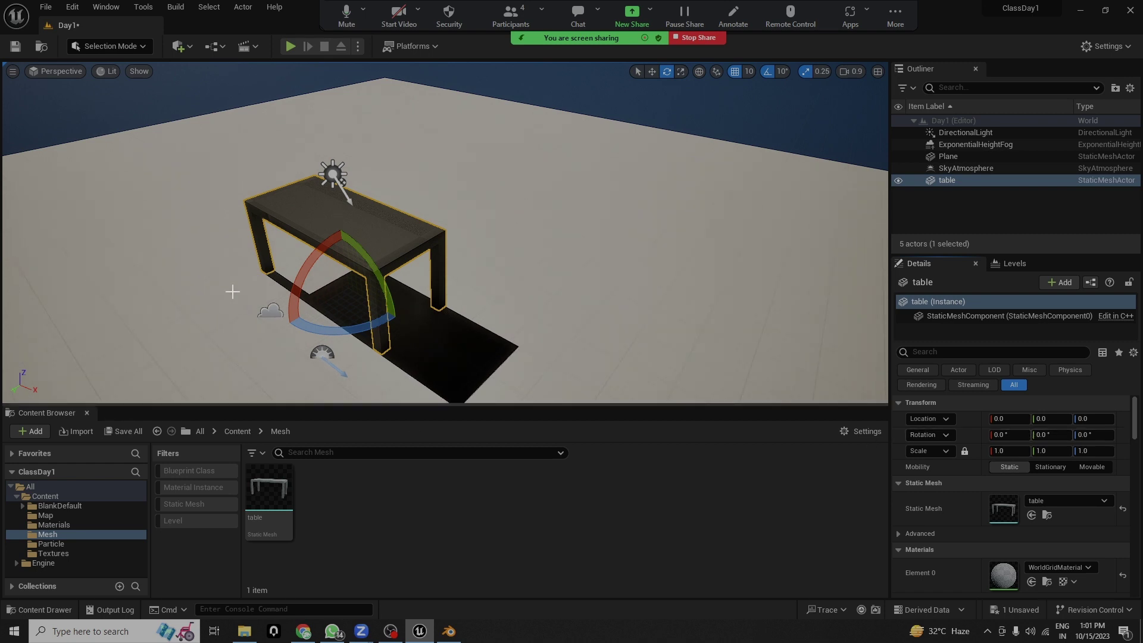
Tilt the directional light with the rotate gizmo to reshape the table's shadow.
right_click_drag(232, 291, 262, 248)
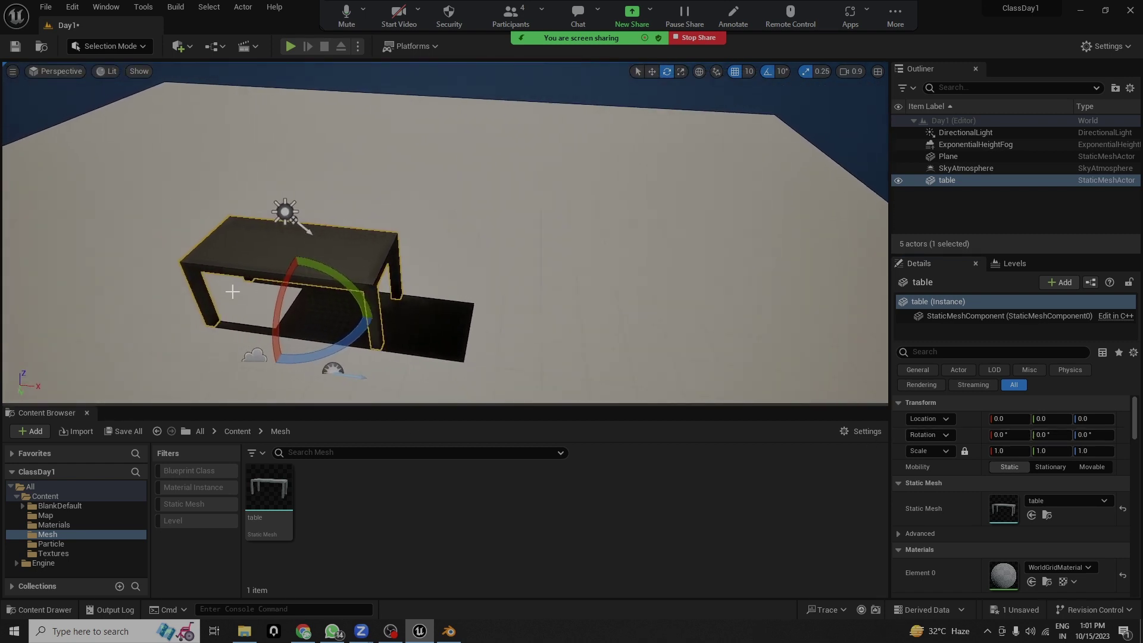
key("w")
right_click_drag(283, 203, 277, 204)
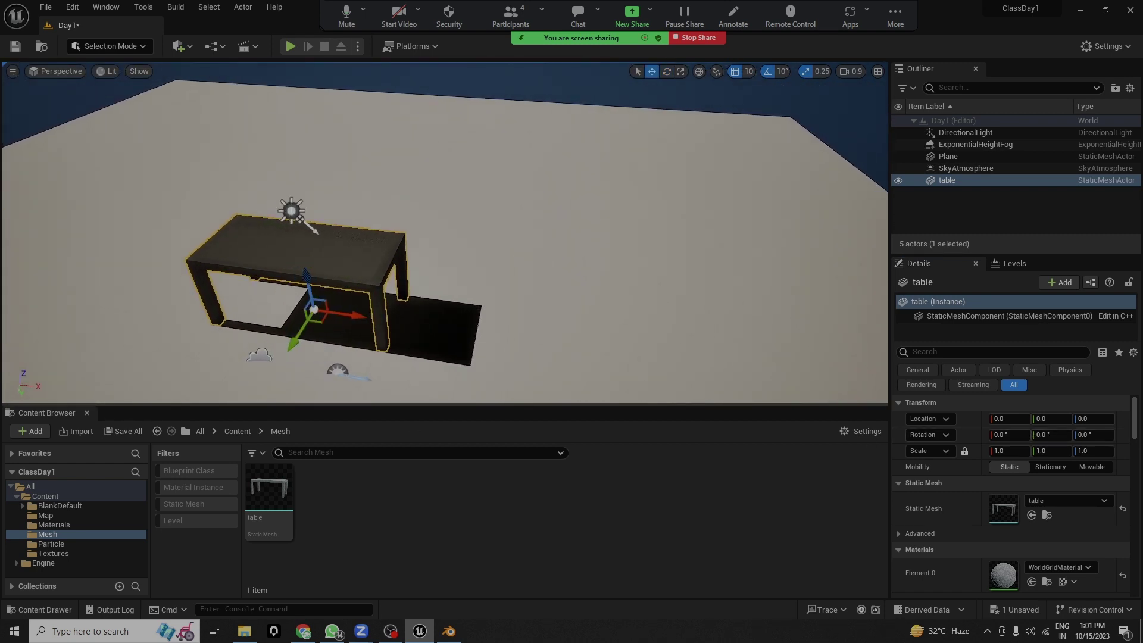
left_click(292, 211)
key("e")
left_click_drag(351, 215, 359, 210)
left_click_drag(316, 166, 357, 178)
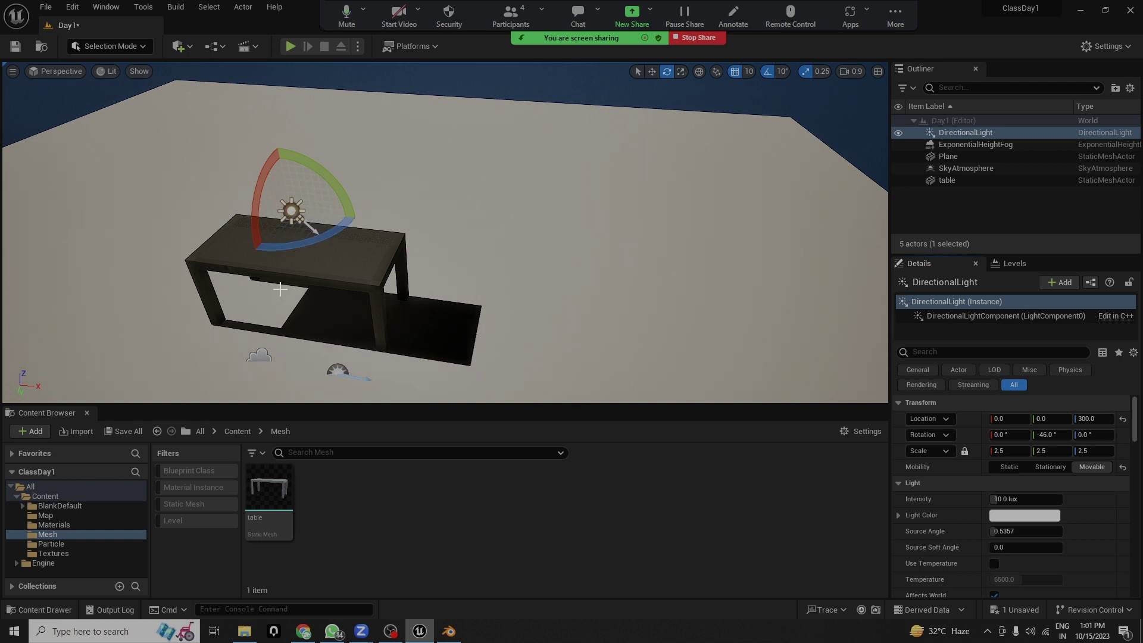
Frame the table and light in the viewport and open the Quick Add actor menu.
left_click_drag(333, 291, 310, 250)
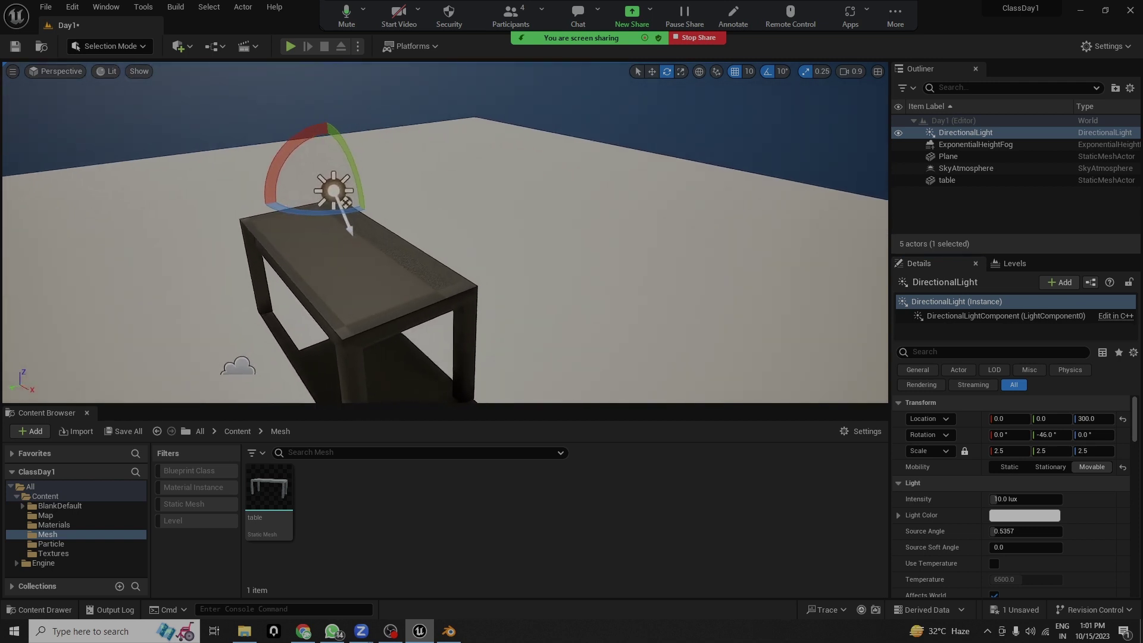
left_click_drag(425, 302, 417, 345)
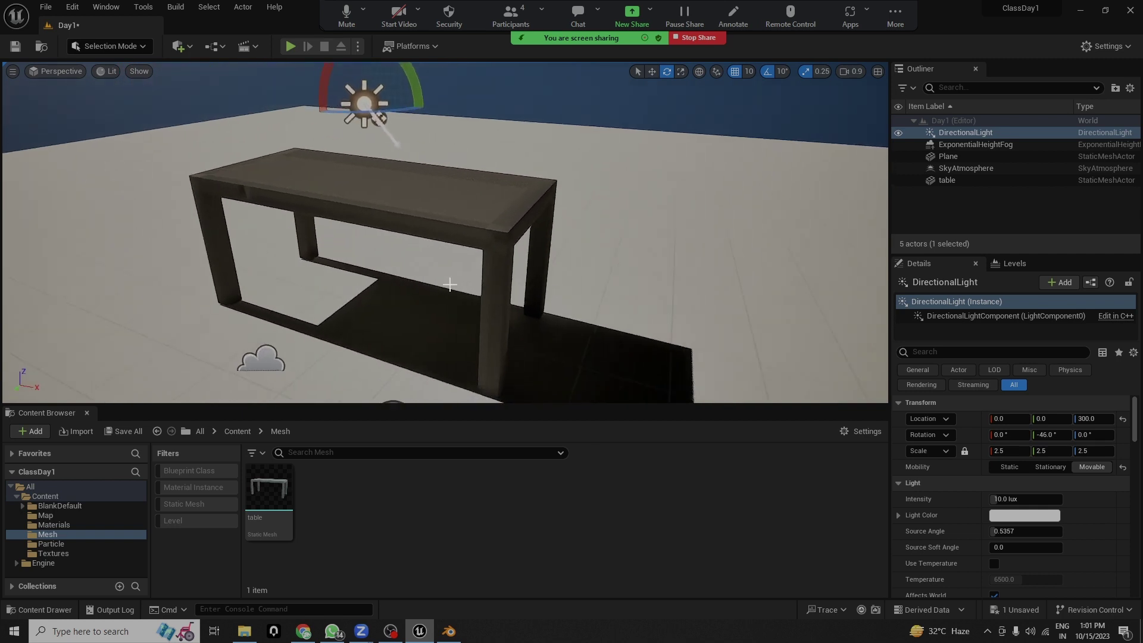
left_click_drag(423, 272, 420, 298)
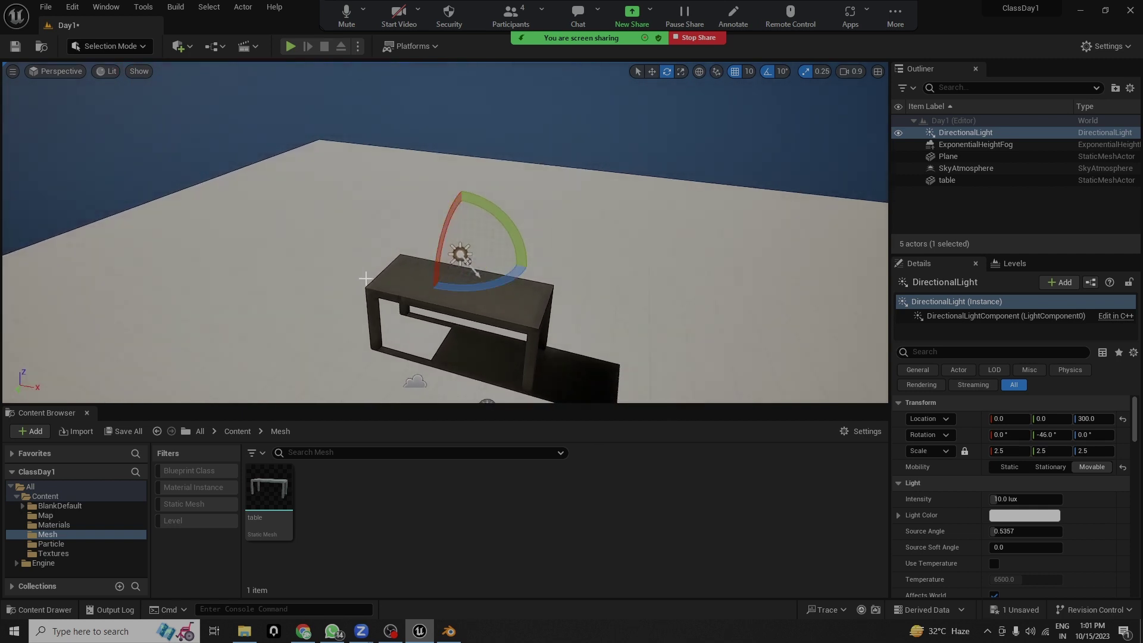
left_click_drag(394, 246, 405, 226)
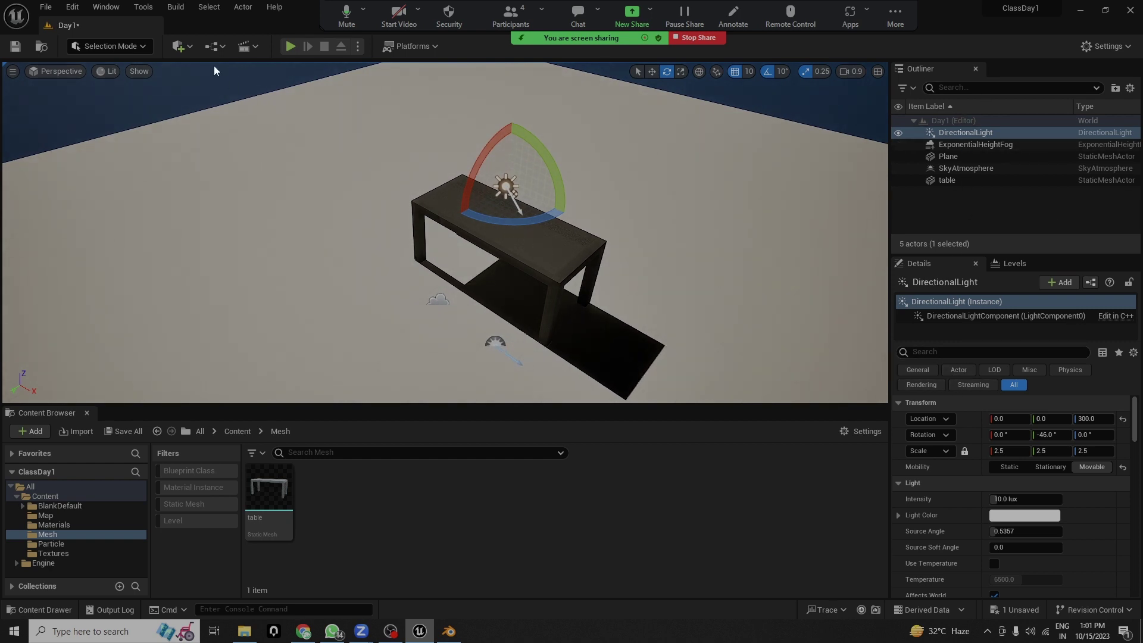
left_click(175, 48)
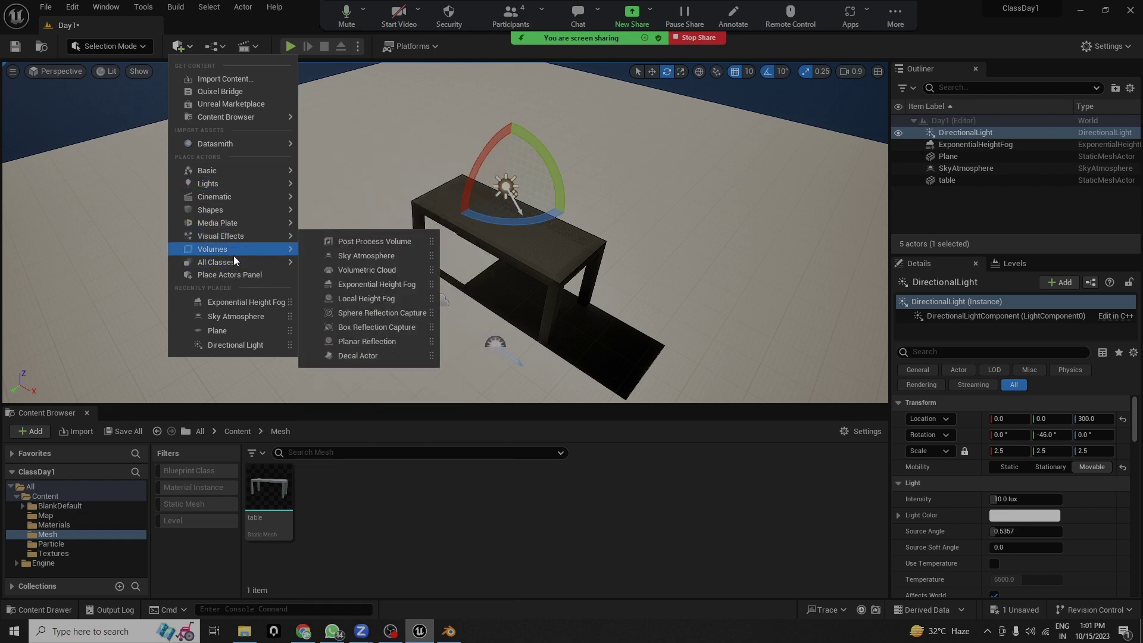
Dismiss the Quick Add menu without adding anything, browse the Selection Mode list, and reselect the Plane.
mouse_move(226, 201)
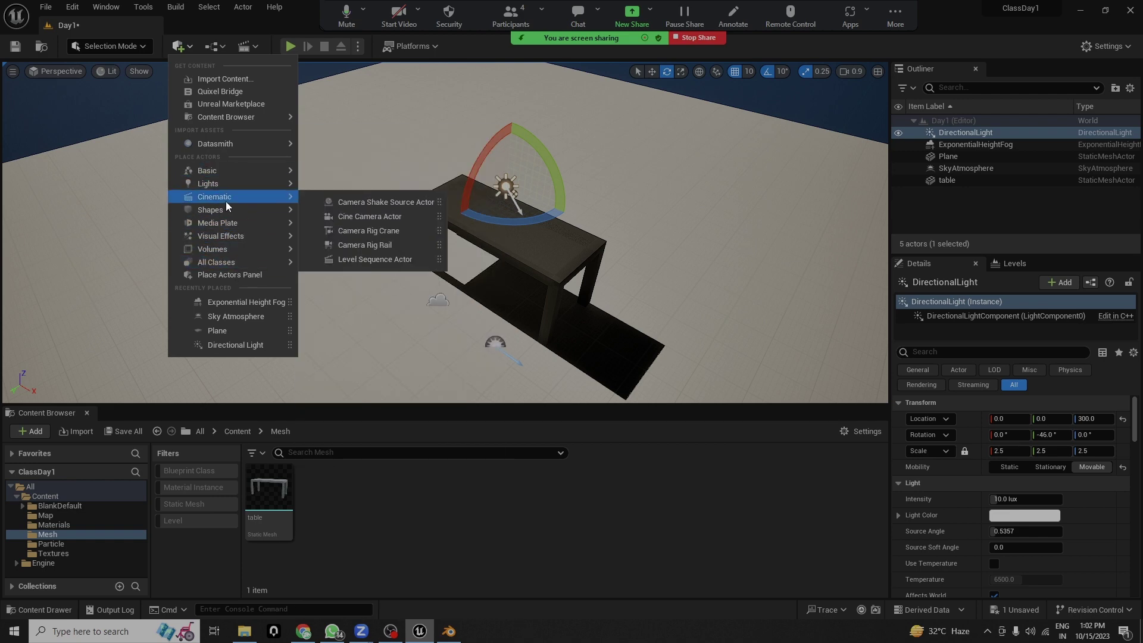
mouse_move(234, 248)
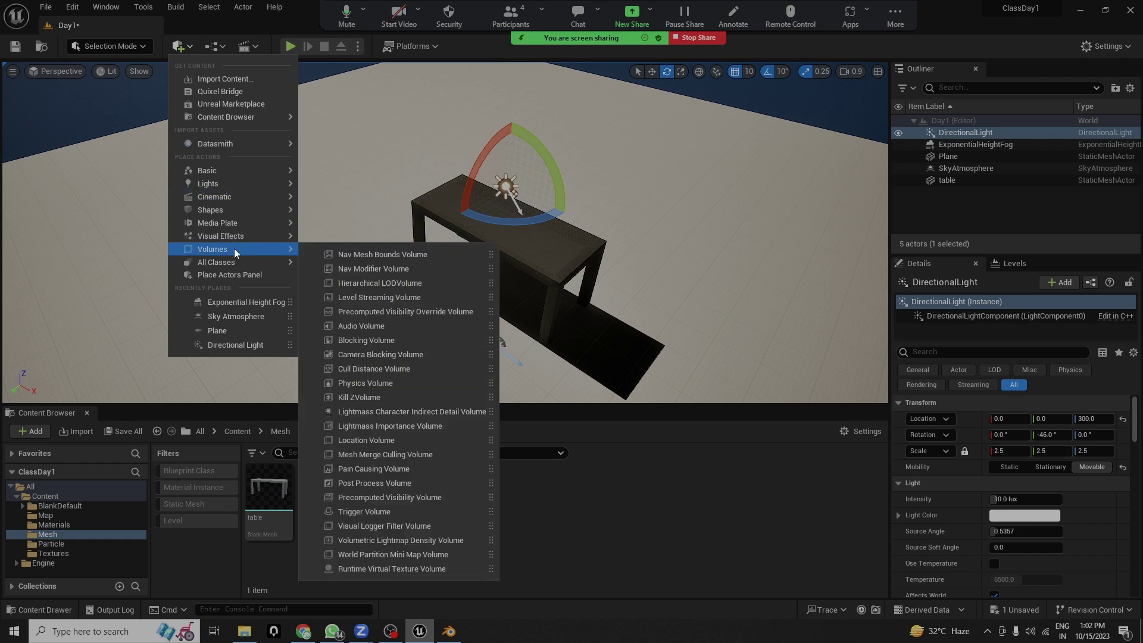
mouse_move(262, 143)
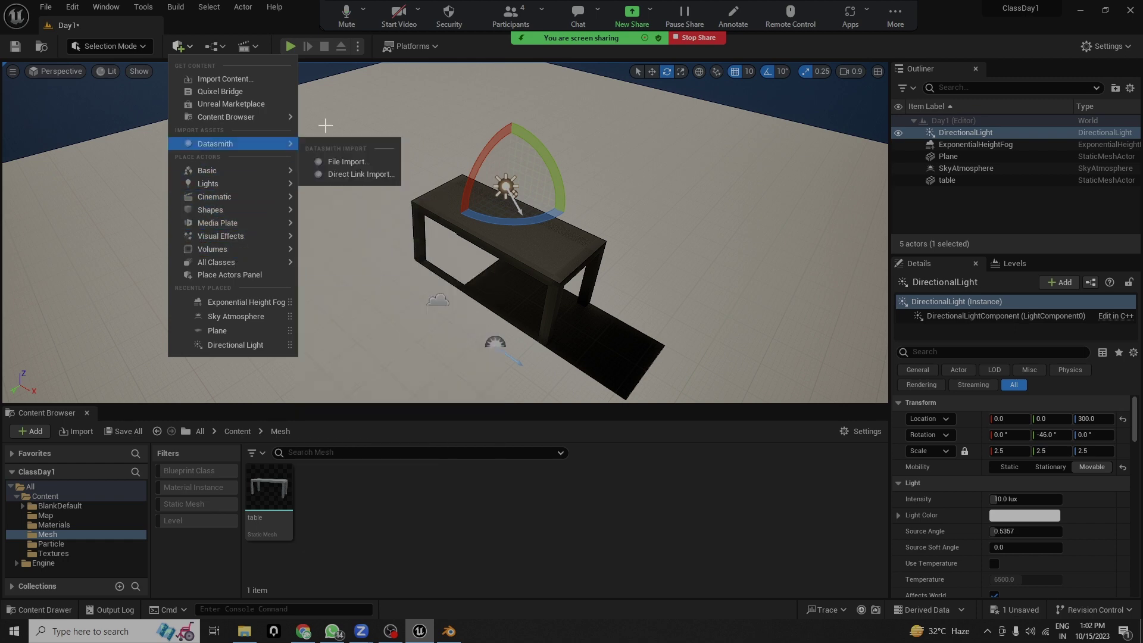
left_click(391, 97)
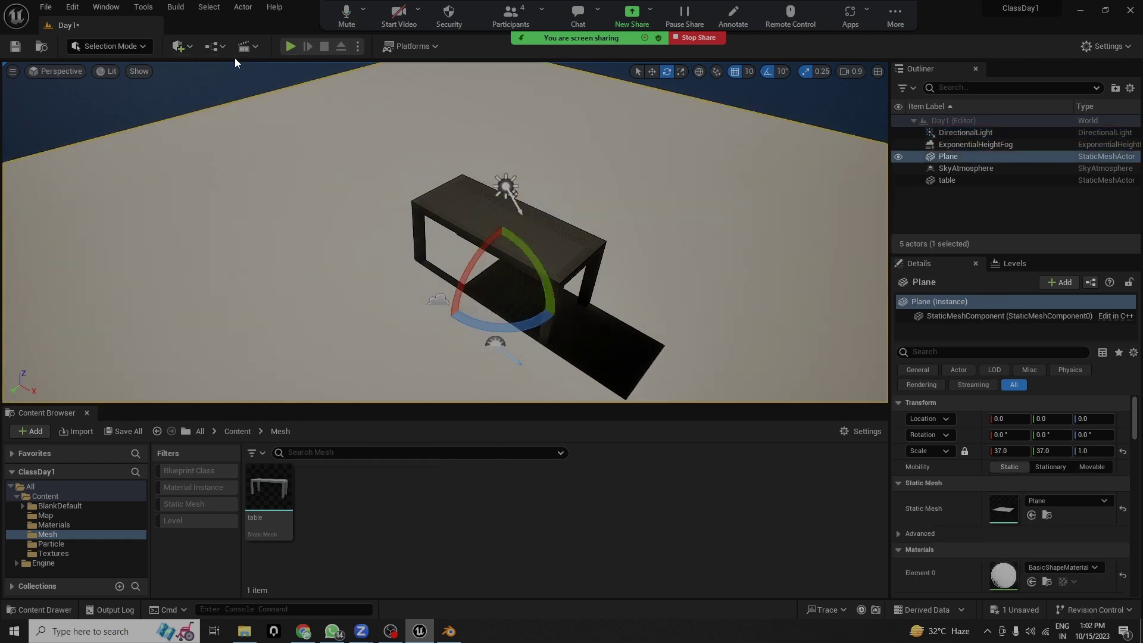
right_click_drag(310, 163, 192, 97)
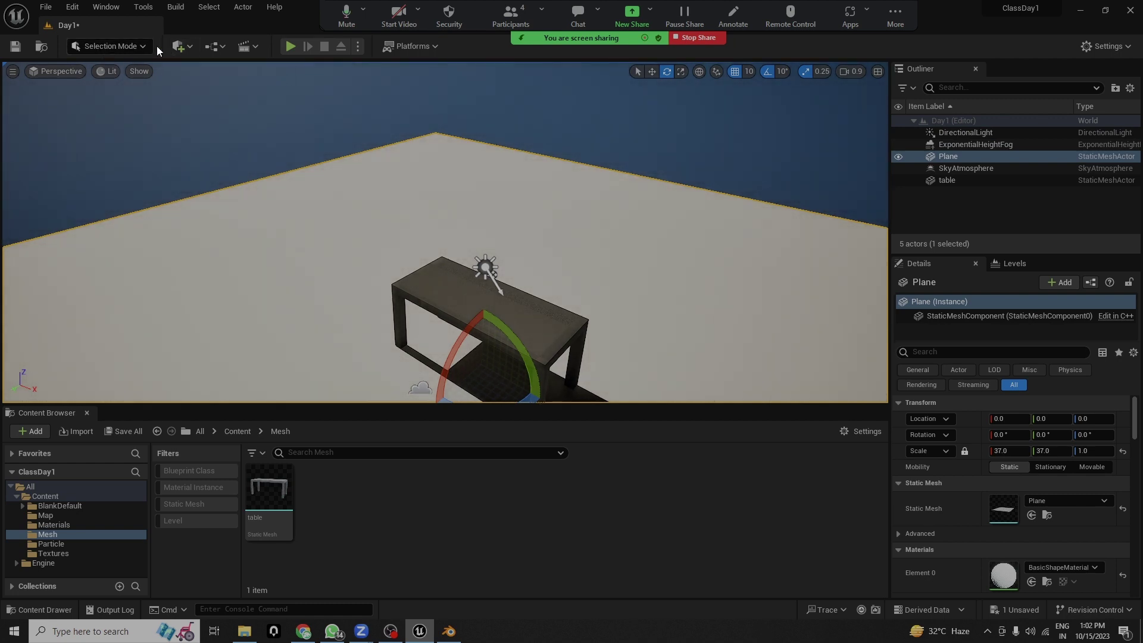
left_click(117, 46)
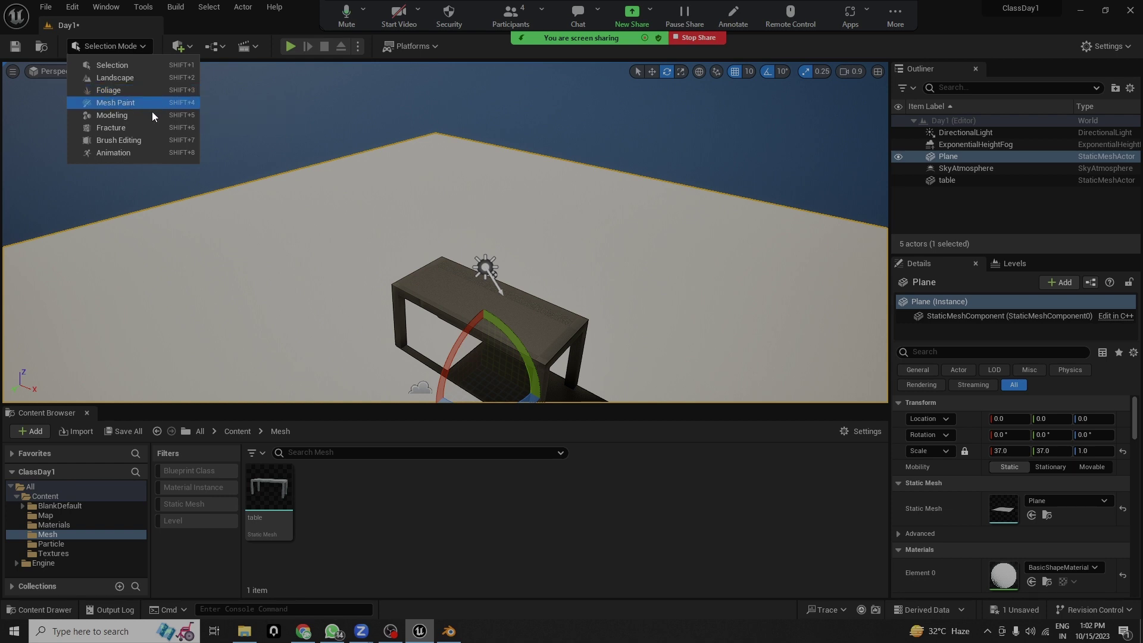
left_click(319, 124)
left_click(323, 121)
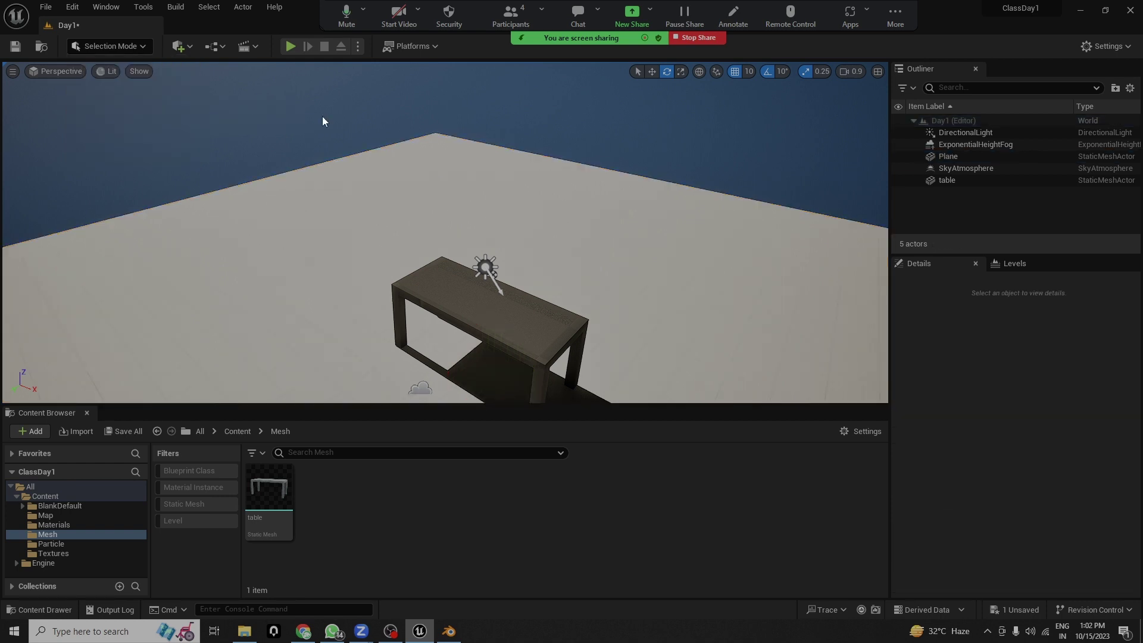
left_click(142, 47)
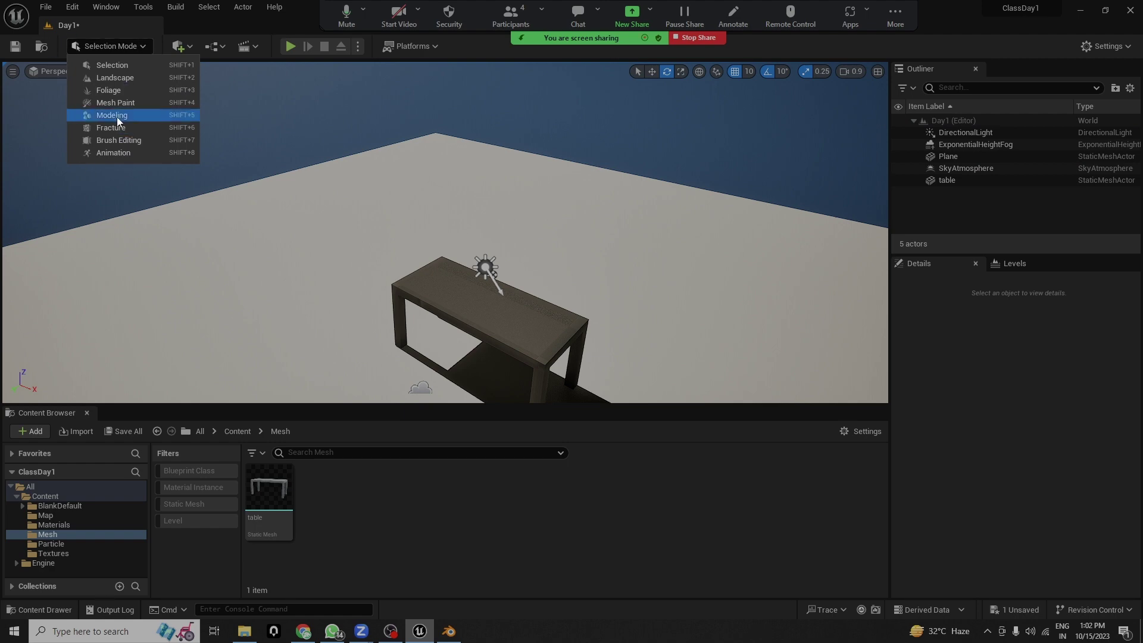
left_click(420, 264)
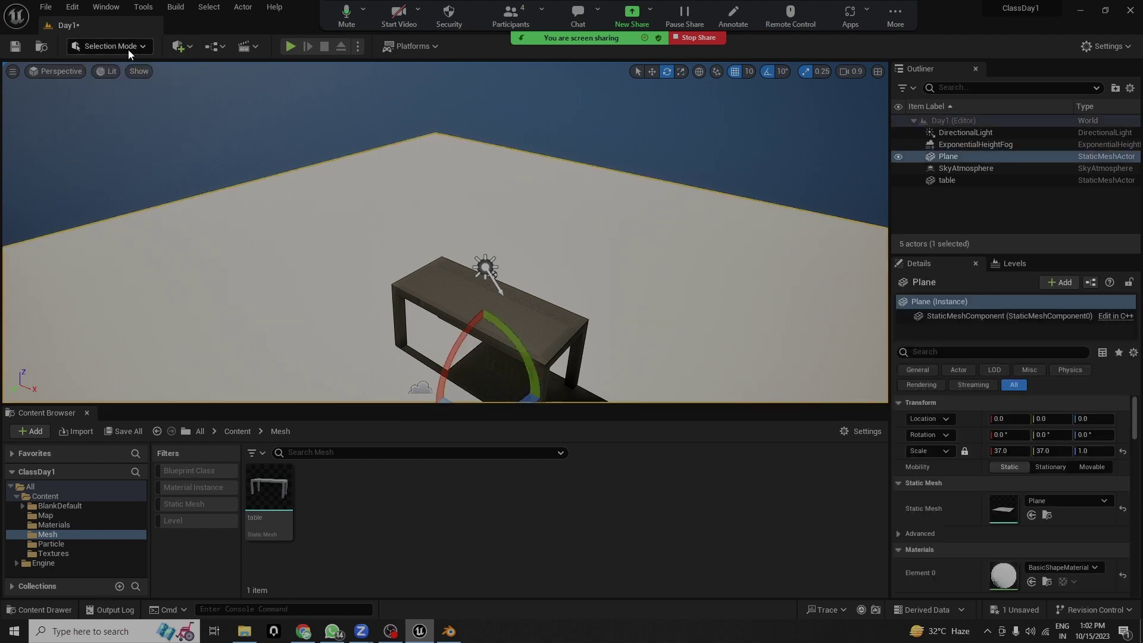
Check the bevelled table model in Blender, then return to the Unreal level view.
left_click(448, 631)
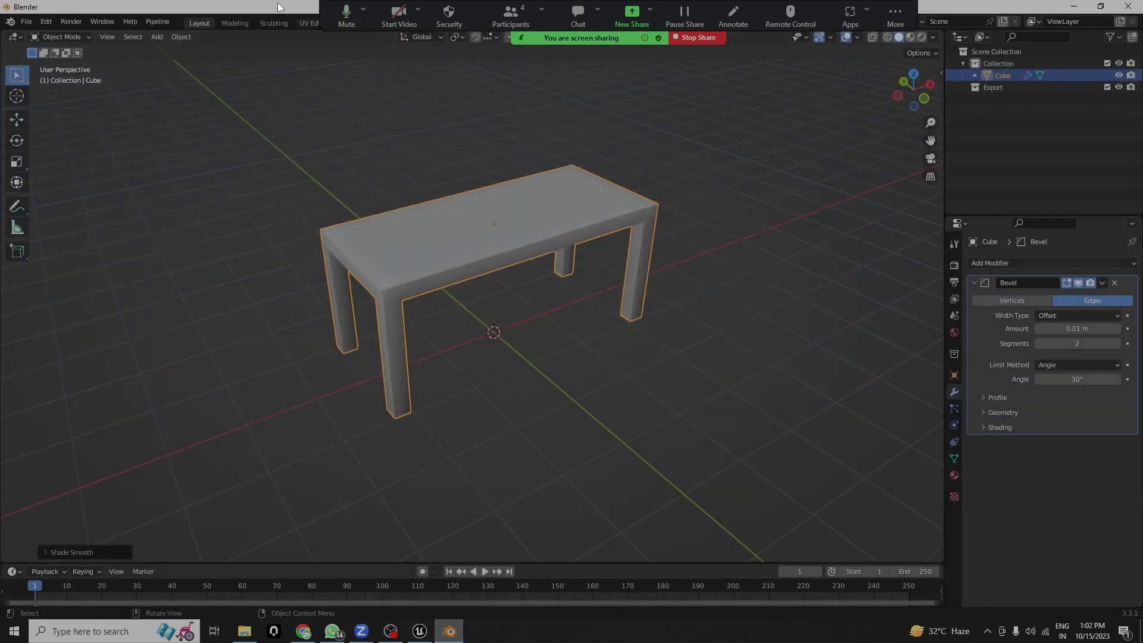
left_click(63, 37)
key("alt+Tab")
left_click_drag(340, 225, 341, 250)
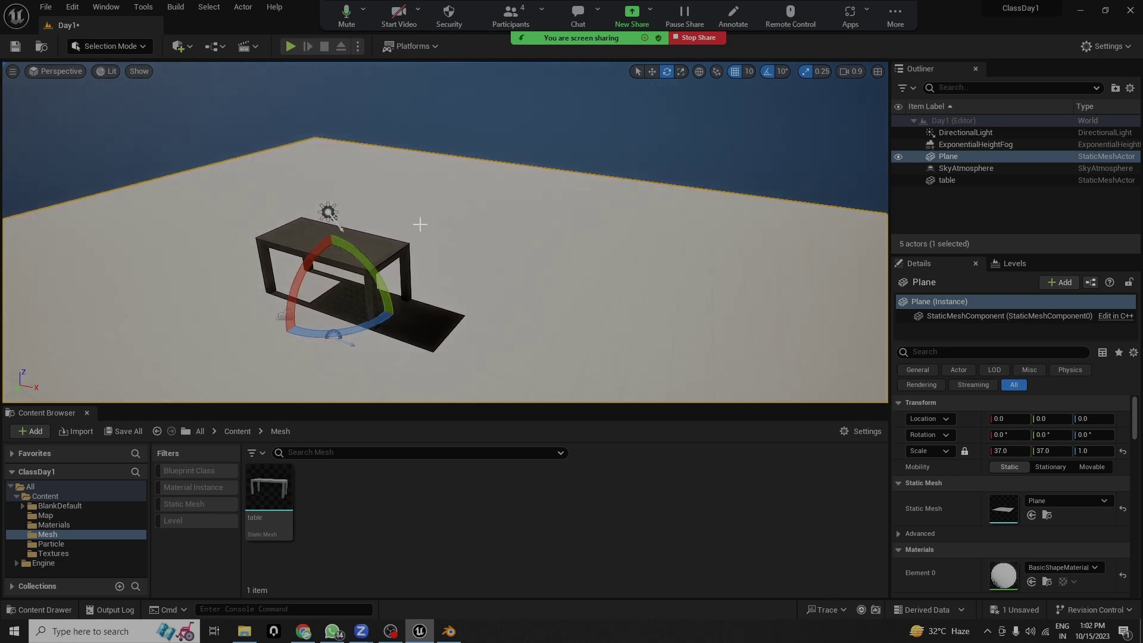
left_click(120, 47)
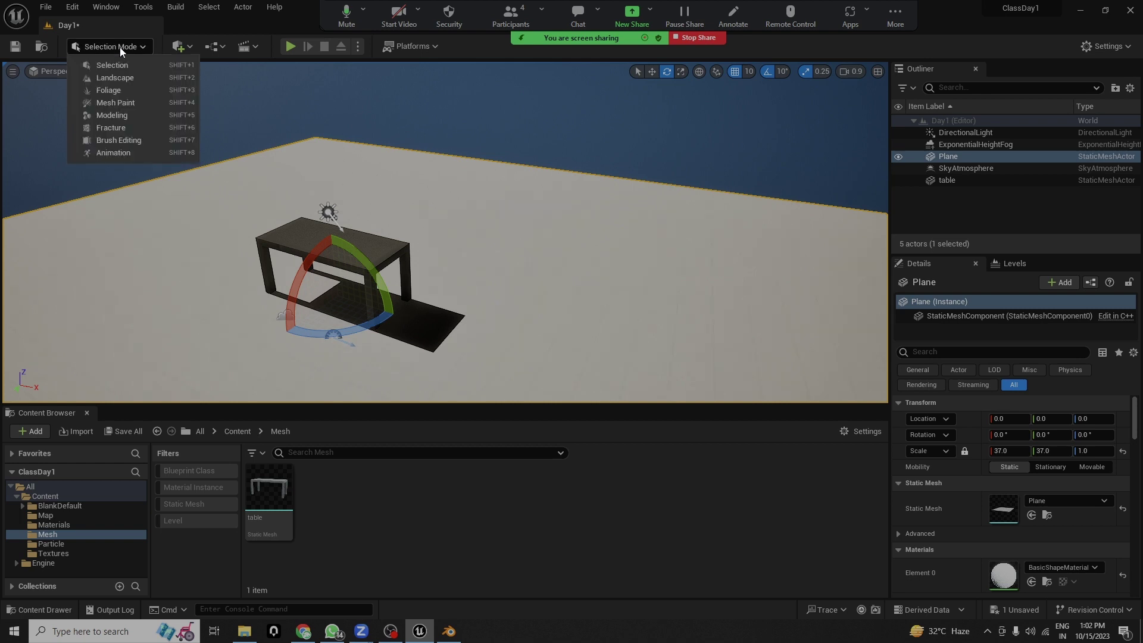
left_click(266, 108)
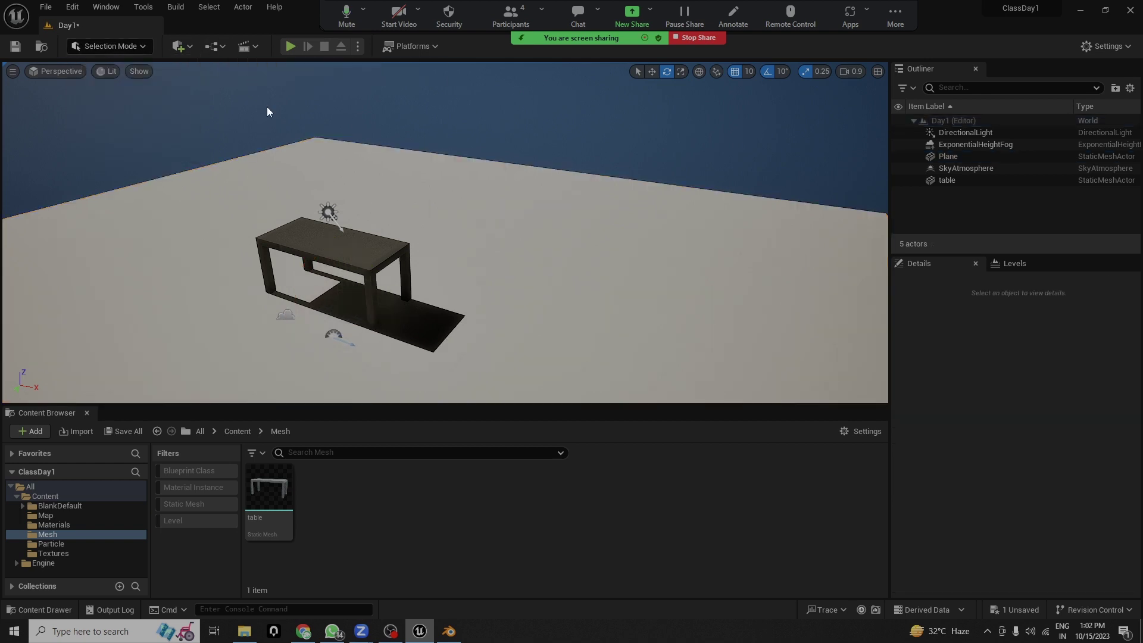
left_click(105, 50)
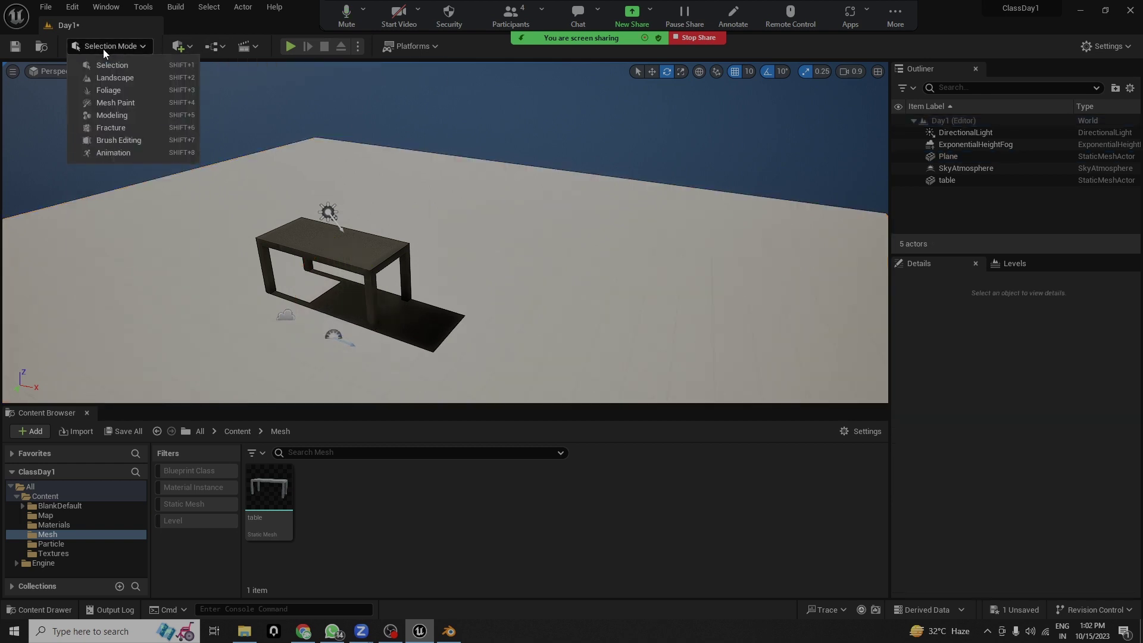
left_click(134, 80)
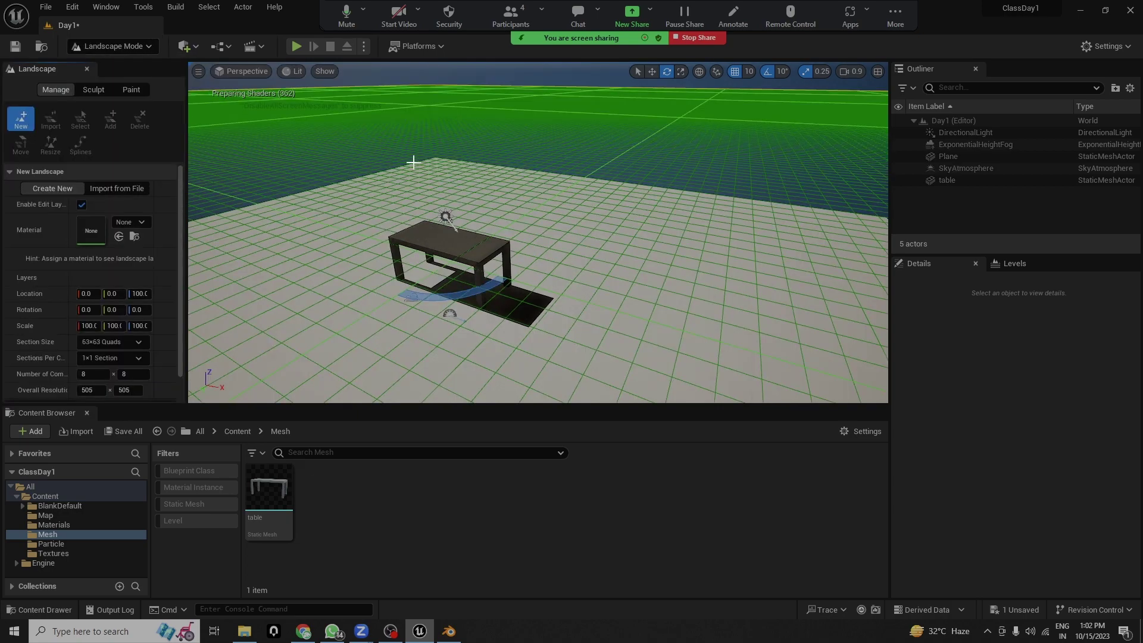
right_click_drag(623, 199, 624, 198)
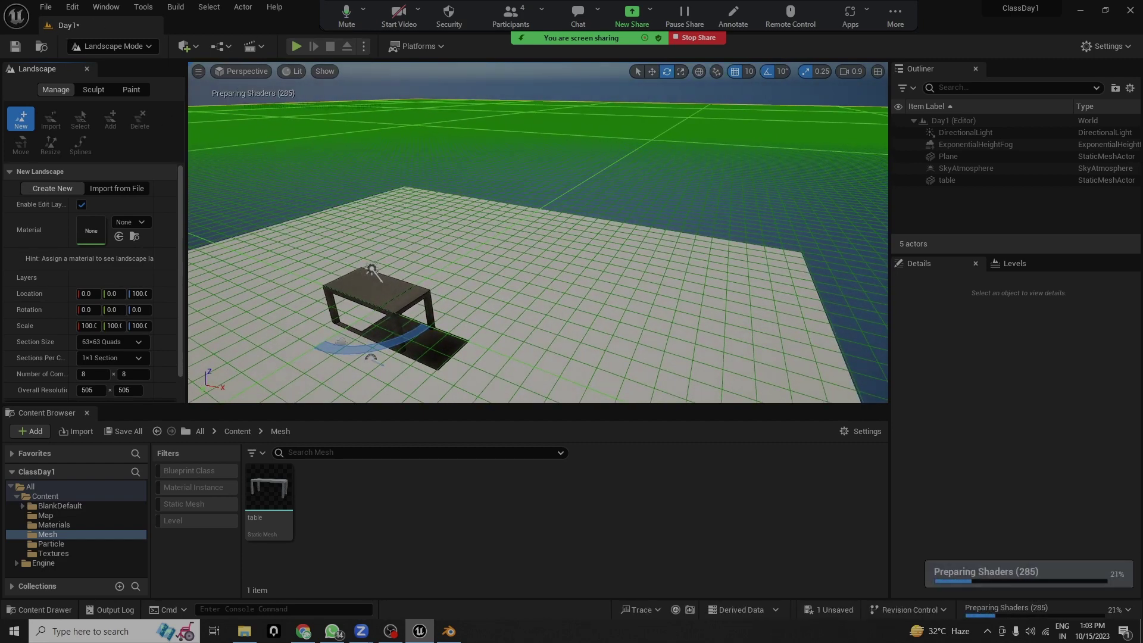
right_click_drag(610, 179, 573, 173)
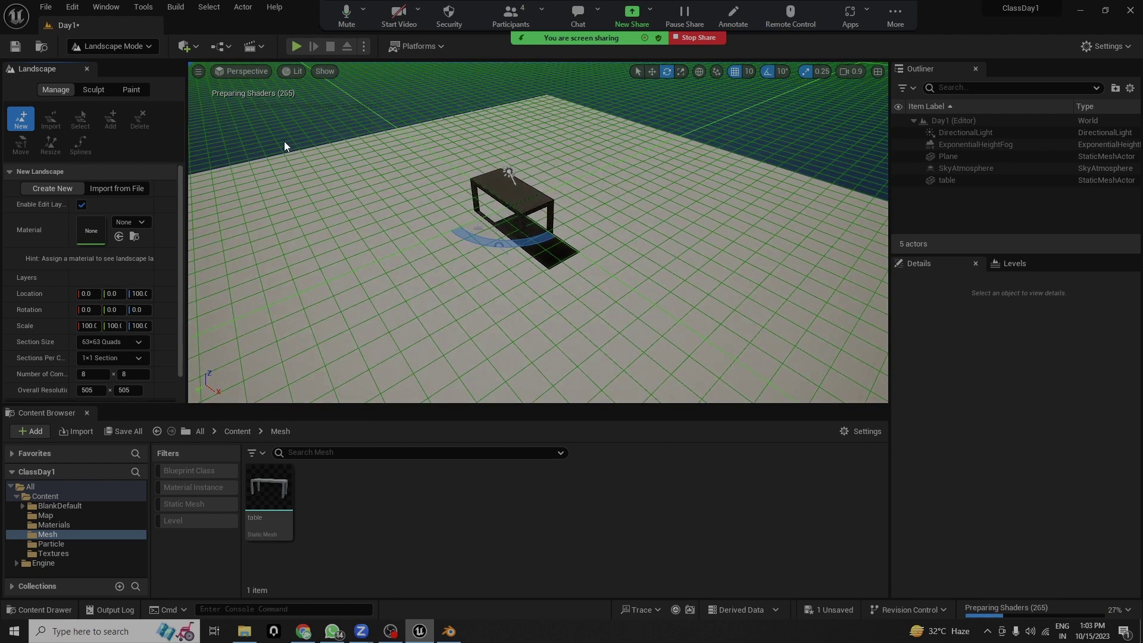
left_click(134, 46)
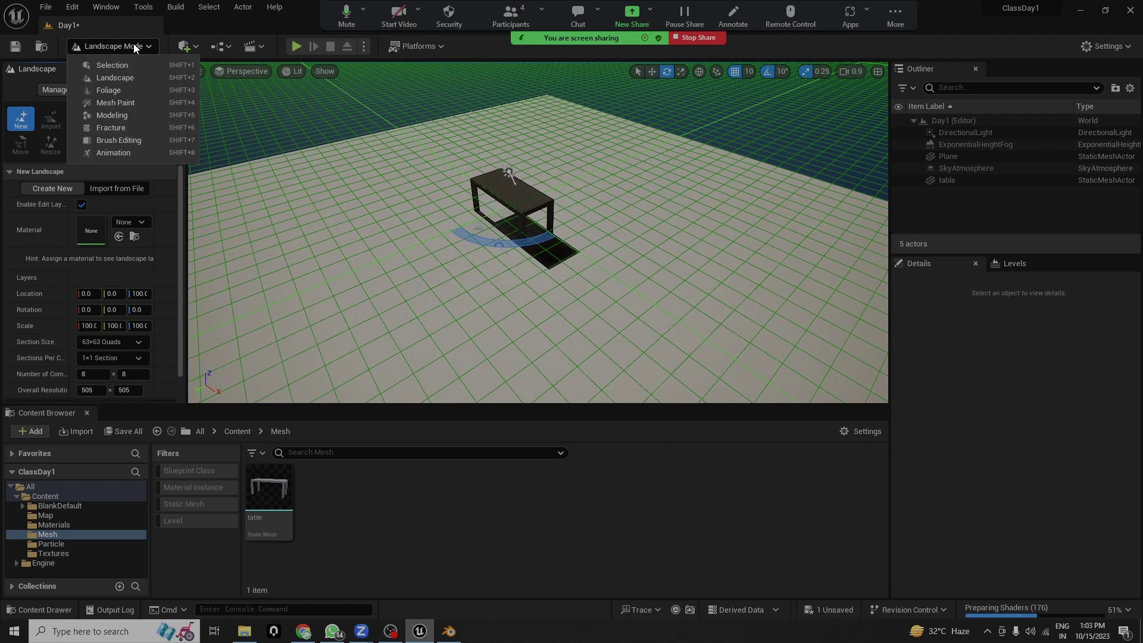
left_click(117, 69)
left_click(416, 191)
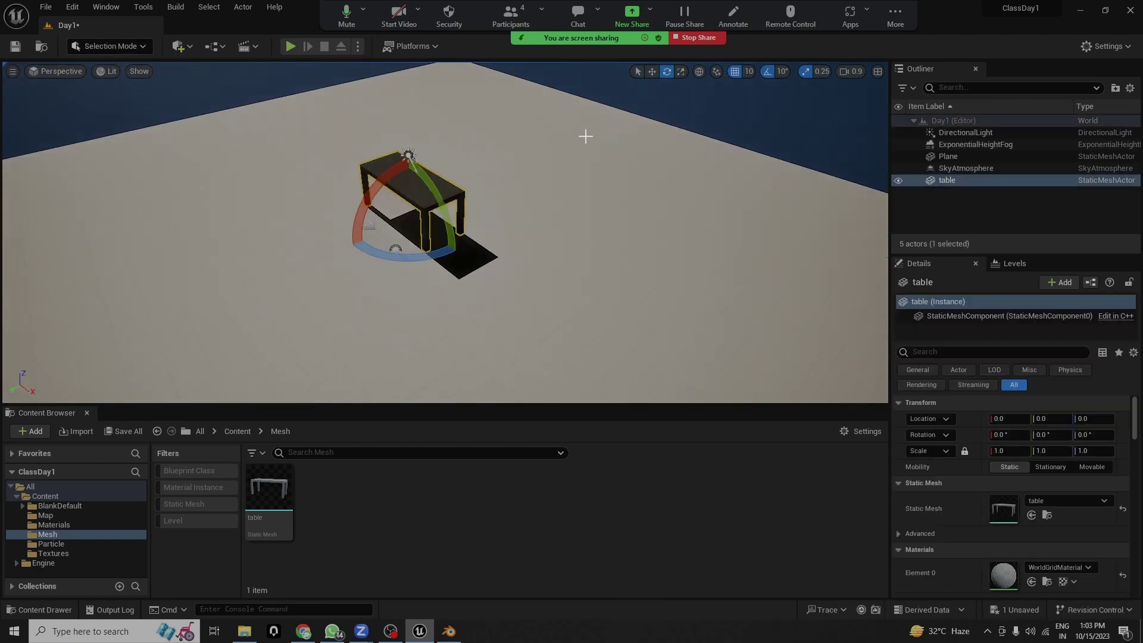
left_click(584, 134)
right_click_drag(271, 258, 540, 241)
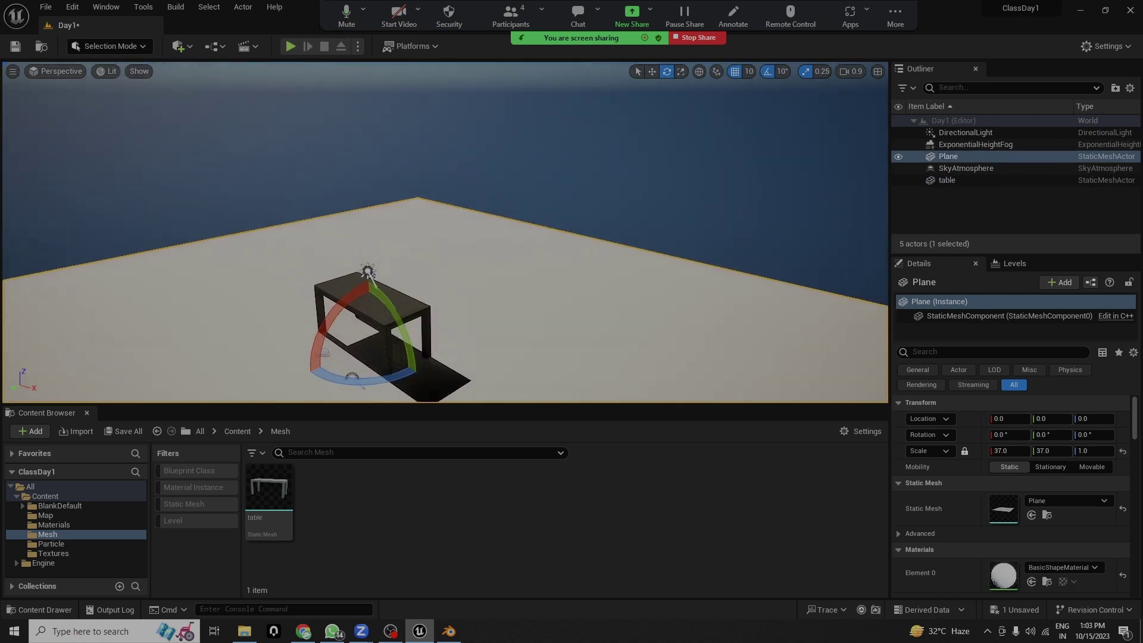
left_click(518, 238)
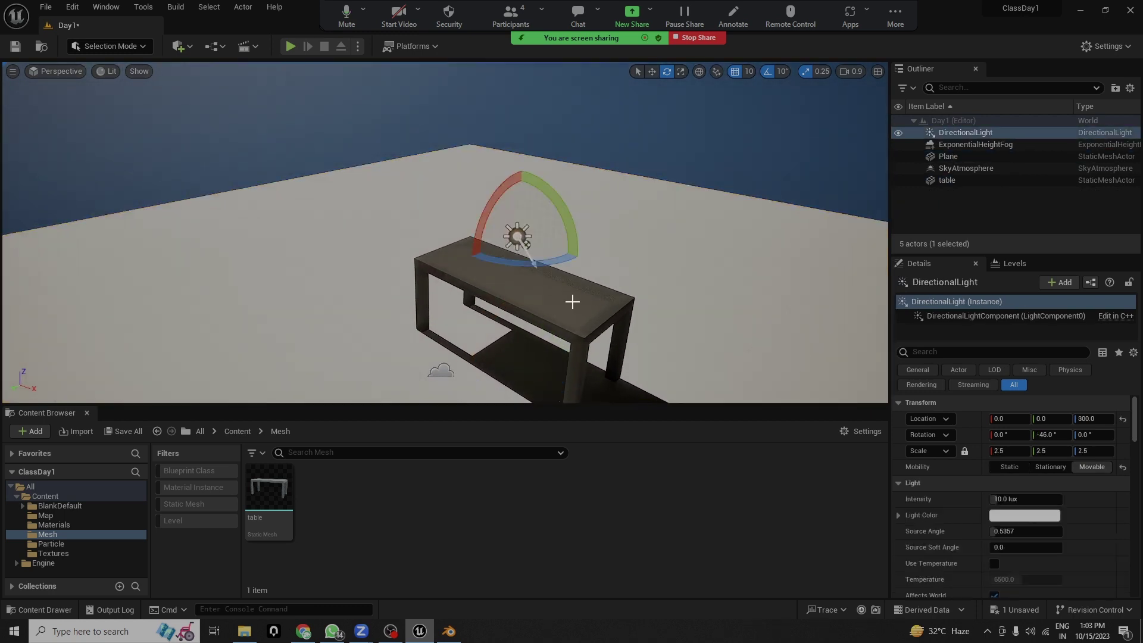
left_click(709, 237)
key("w")
right_click_drag(709, 237, 773, 239)
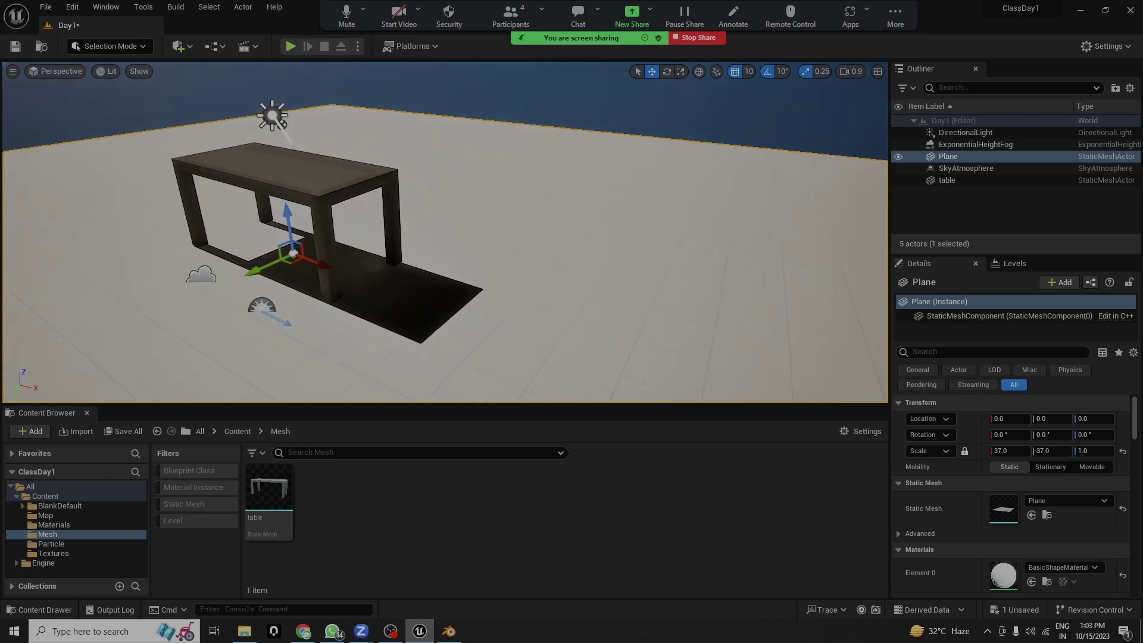
right_click_drag(320, 166, 320, 137)
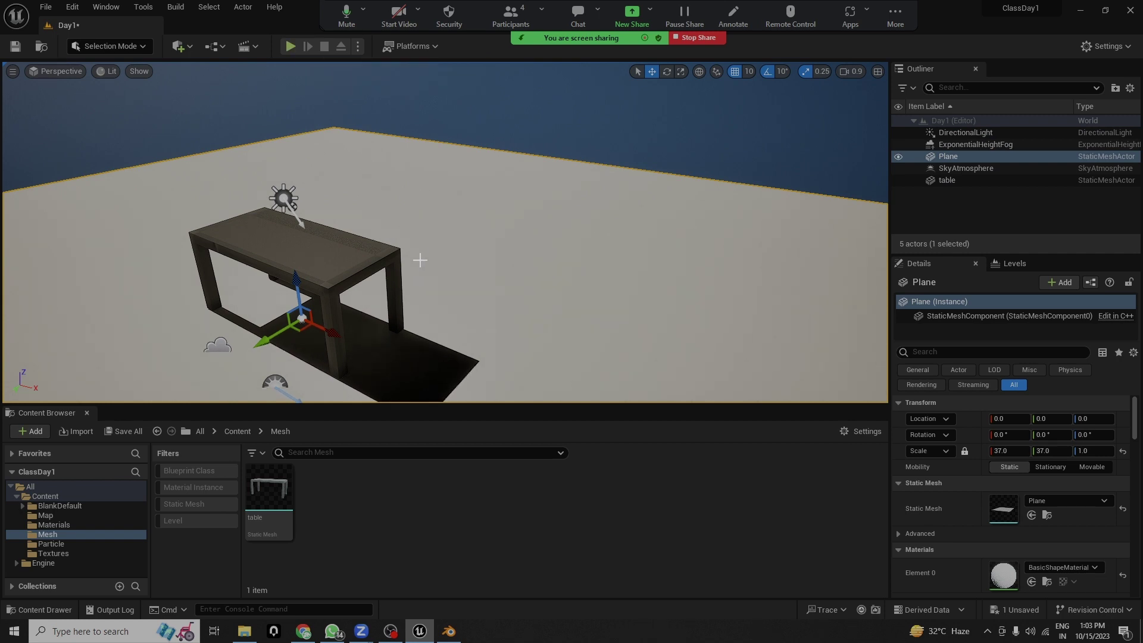
Fly the camera close to the table and its shadow, undoing an accidental floor rotation.
right_click_drag(419, 260, 419, 238)
key("e")
left_click_drag(383, 256, 414, 239)
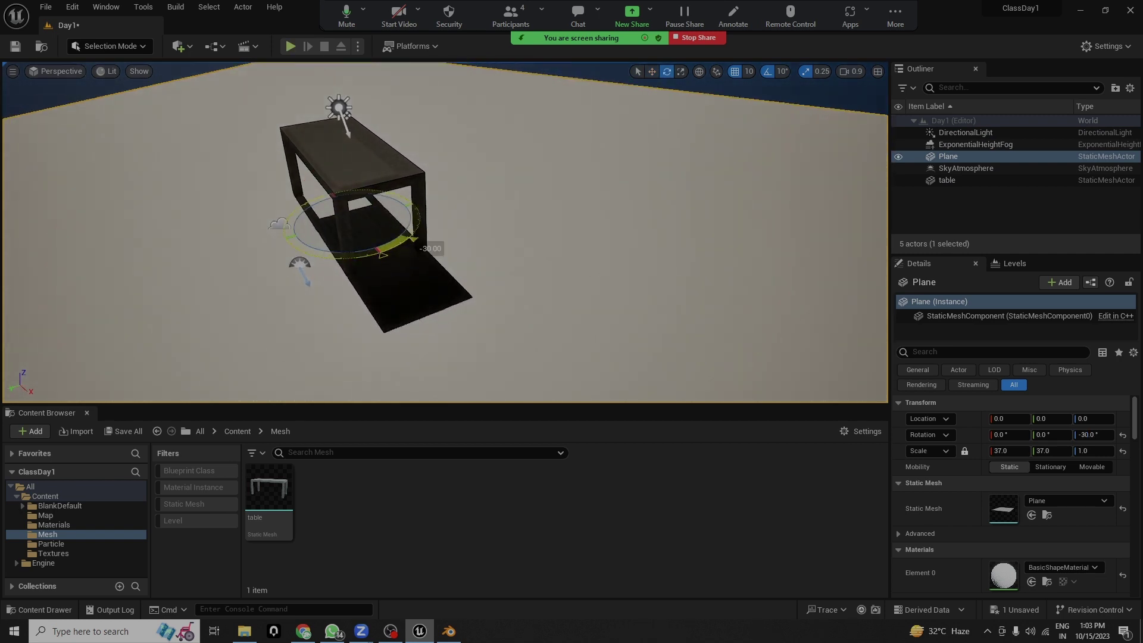
key("ctrl+z")
right_click_drag(488, 168, 536, 137)
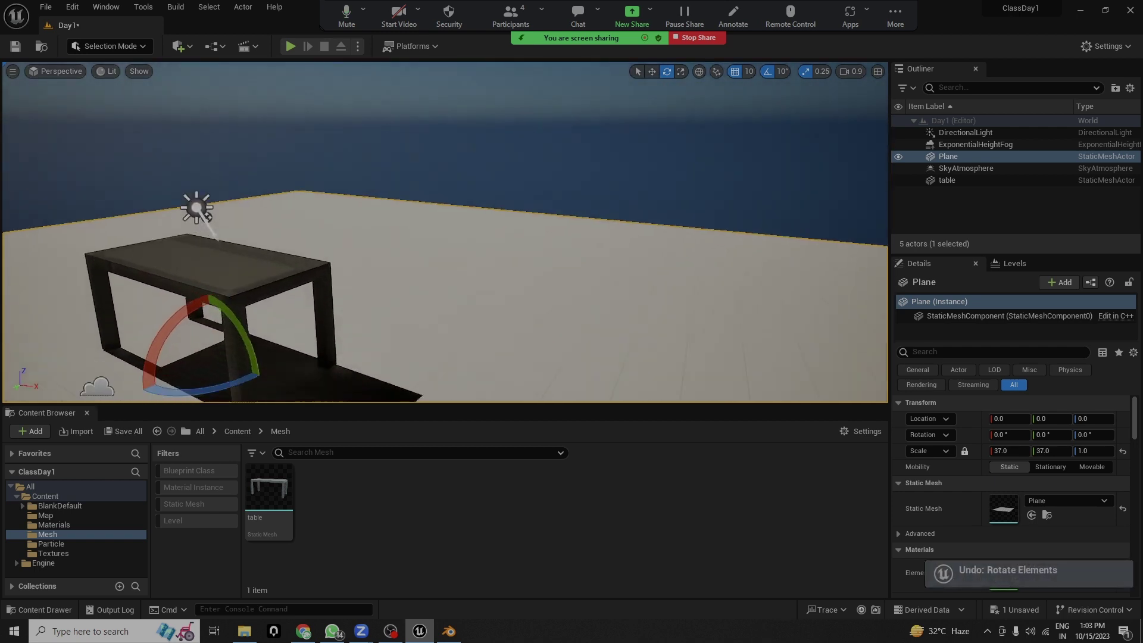
right_click_drag(535, 178, 511, 206)
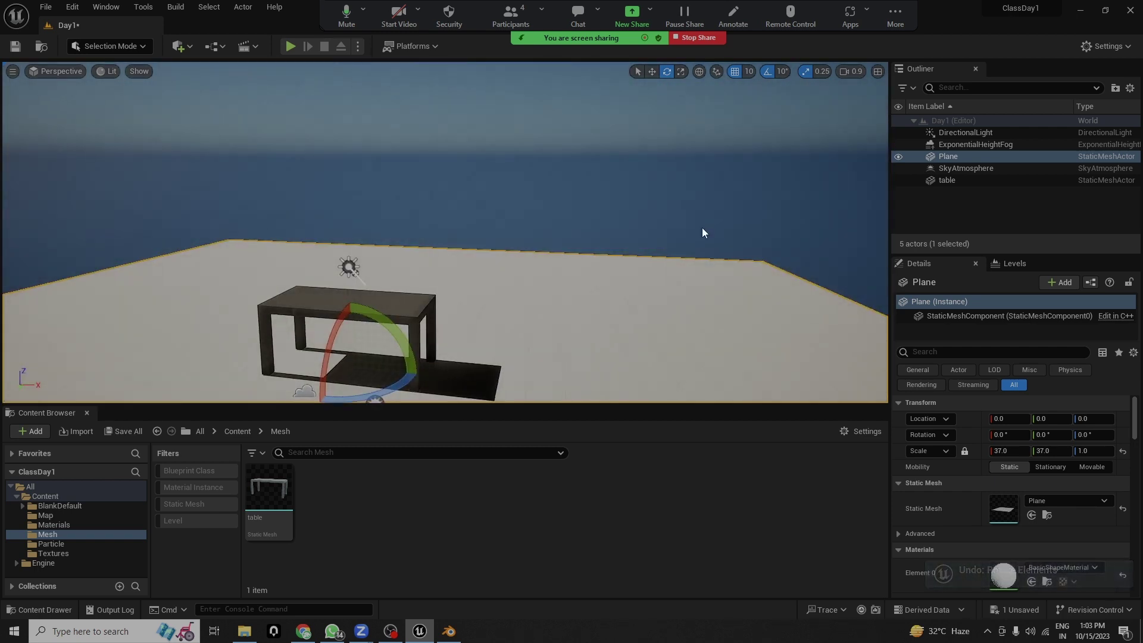
right_click_drag(702, 228, 702, 252)
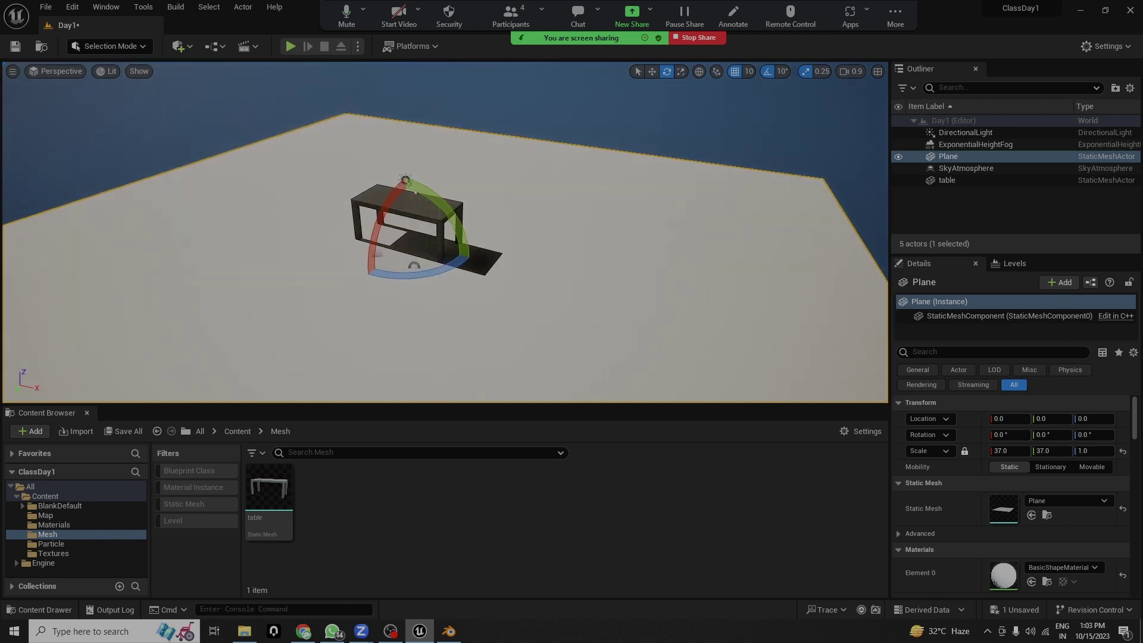
right_click_drag(446, 238, 446, 226)
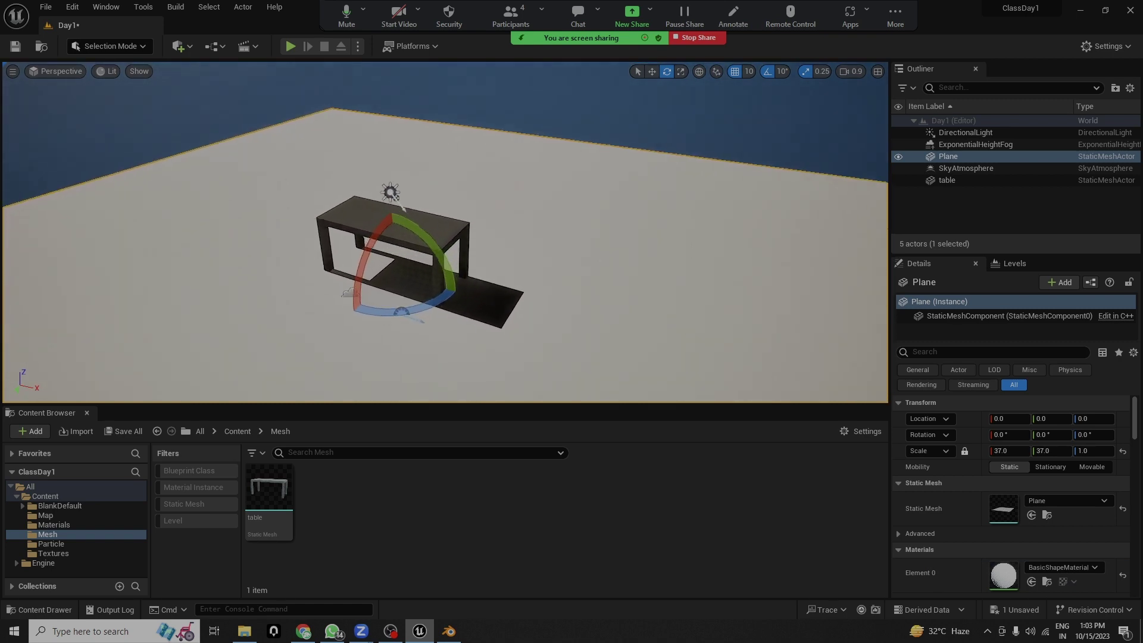
right_click_drag(698, 243, 698, 243)
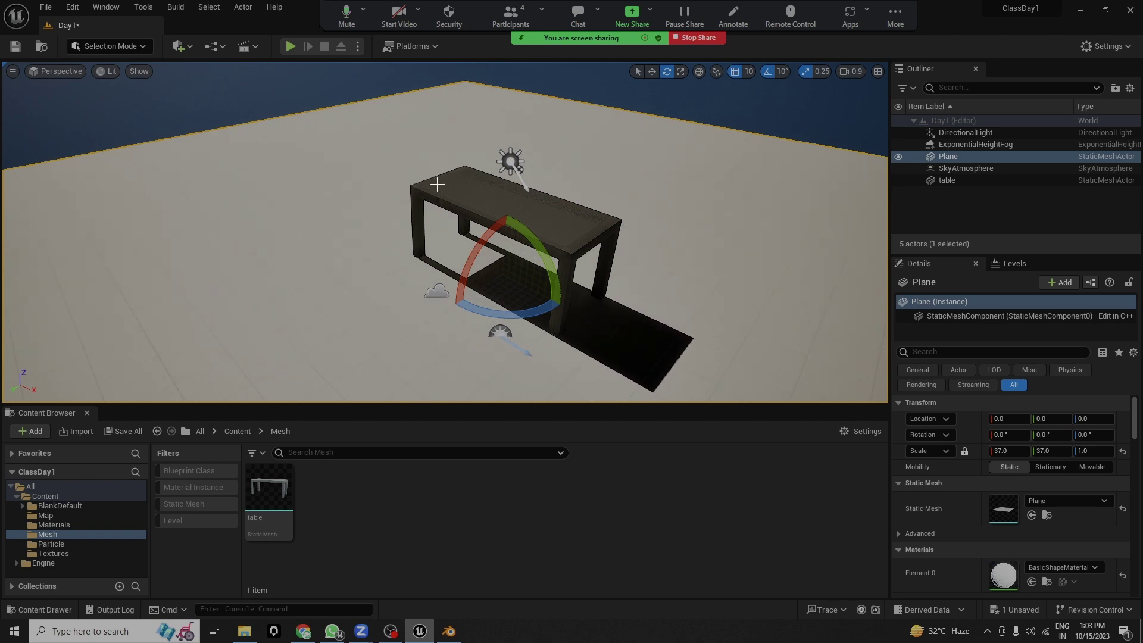
right_click_drag(438, 184, 415, 41)
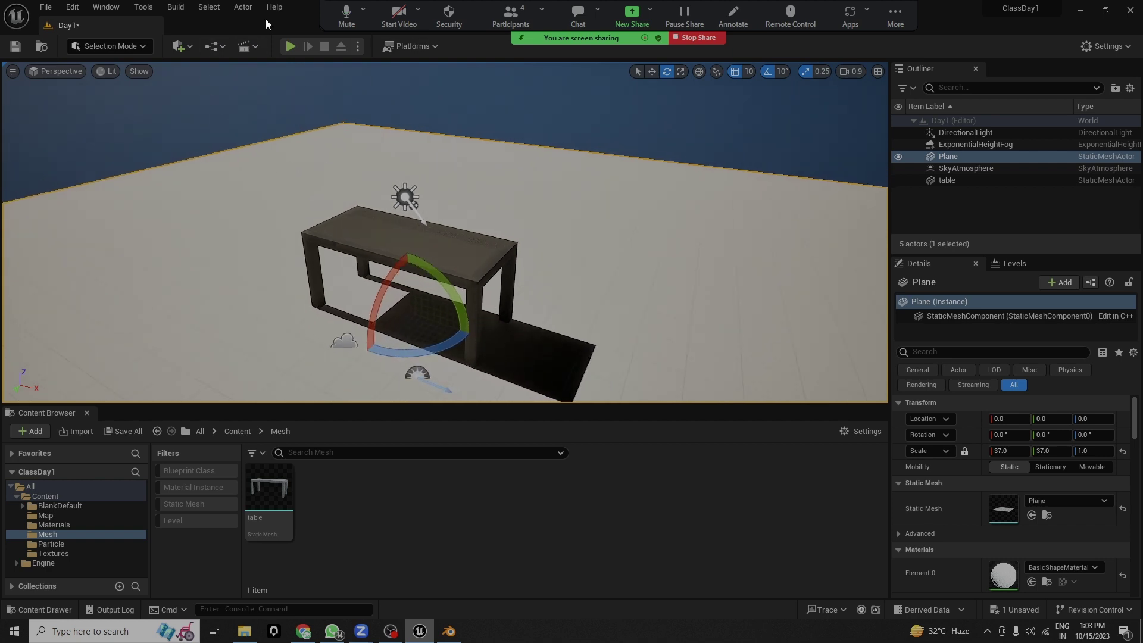
left_click(289, 47)
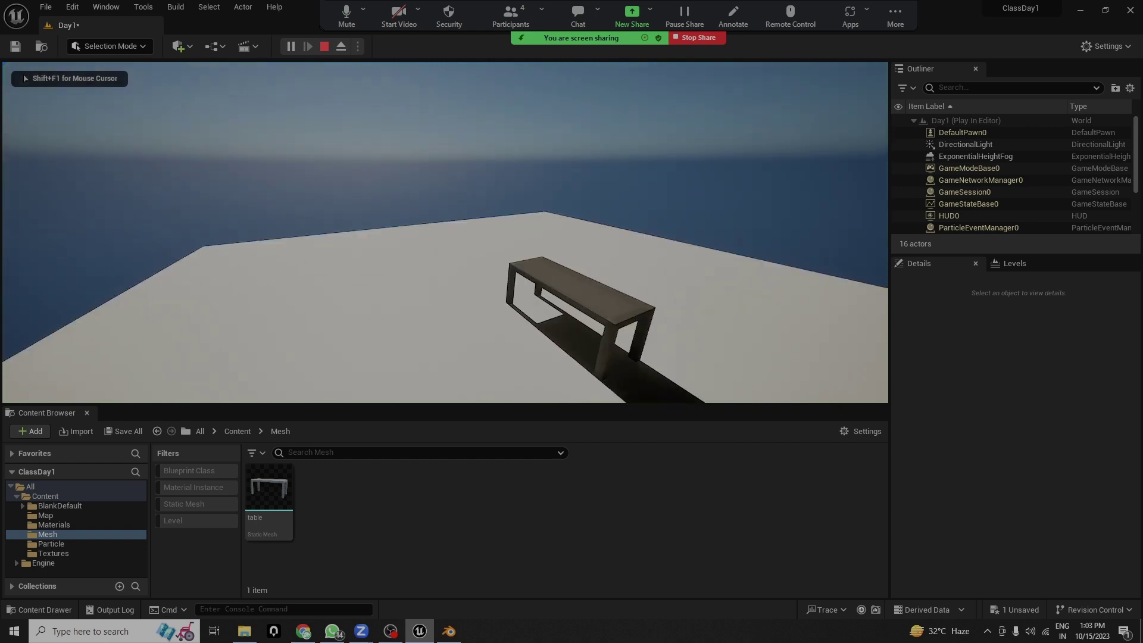
key("w")
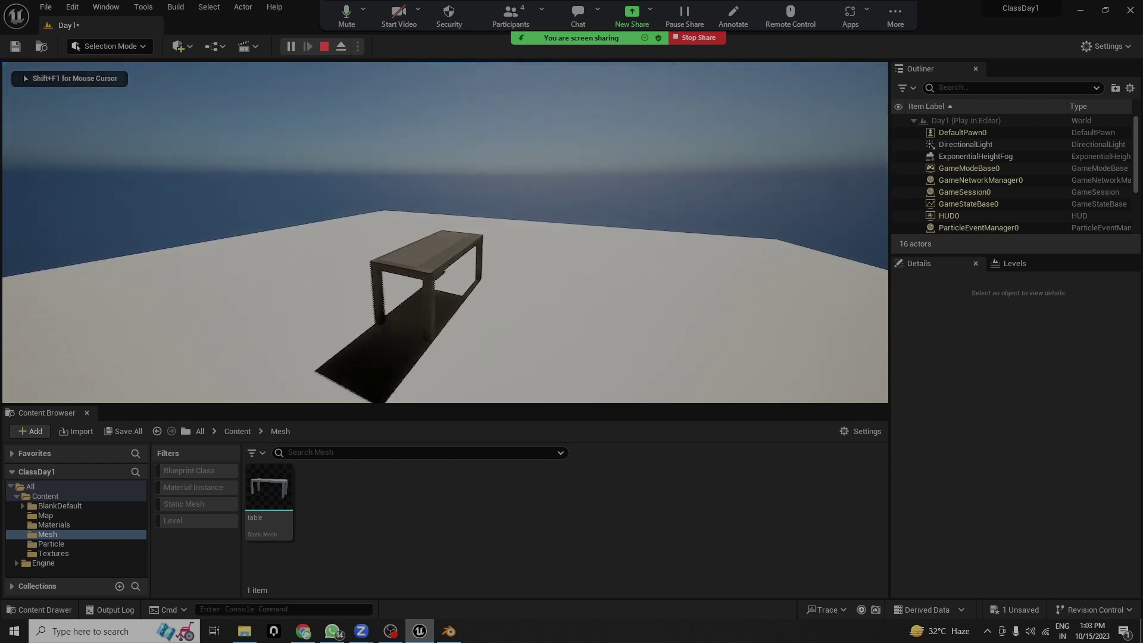
key("s")
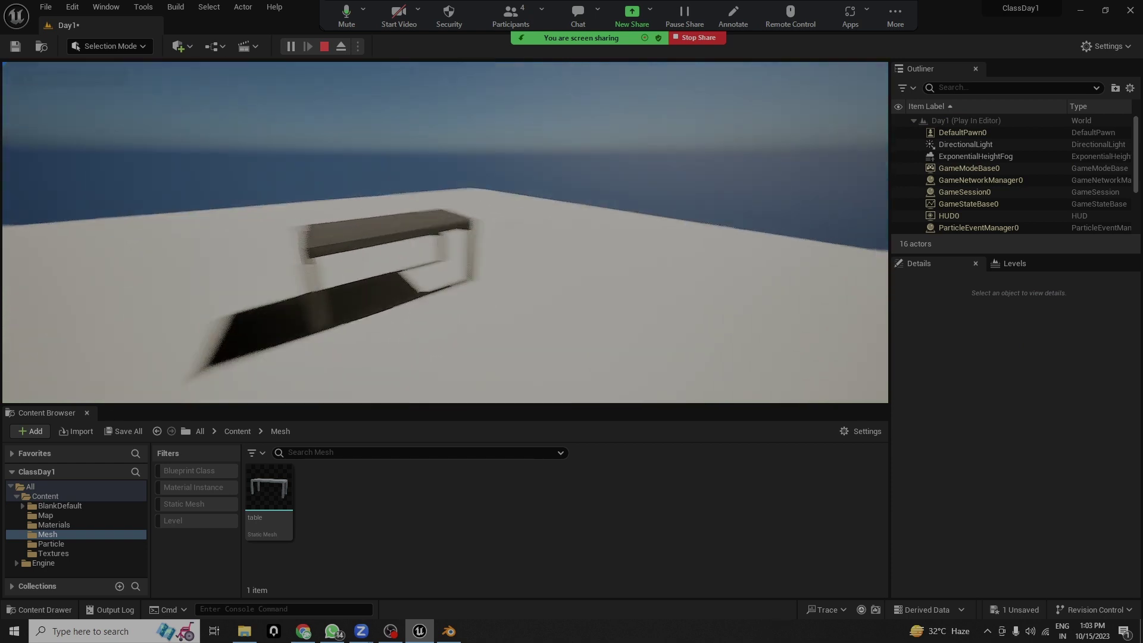
key("w")
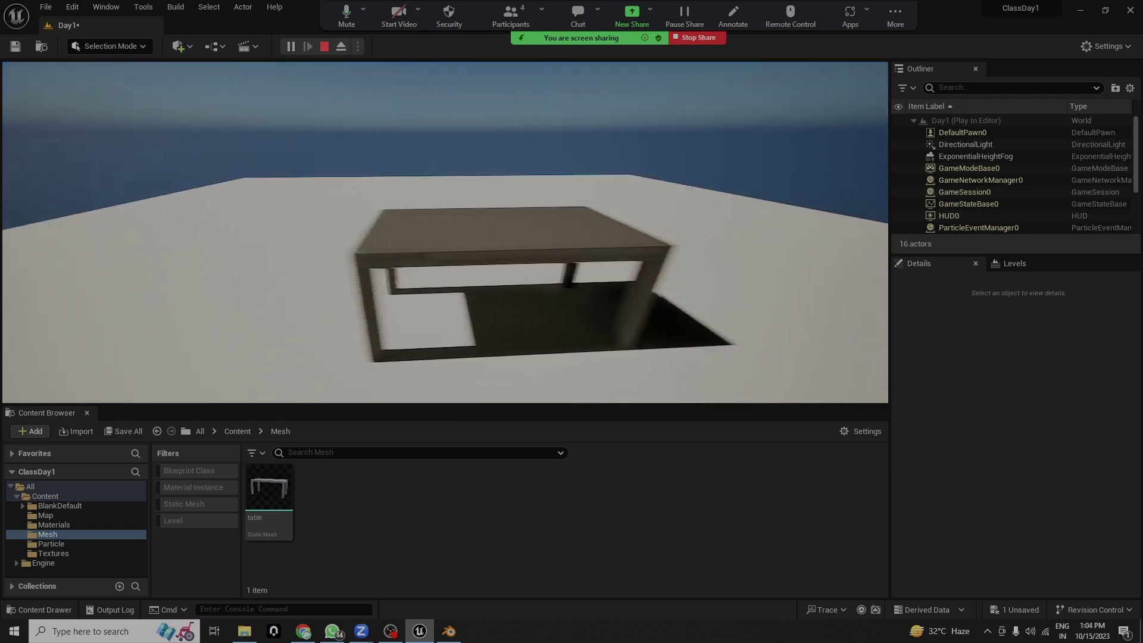
key("w")
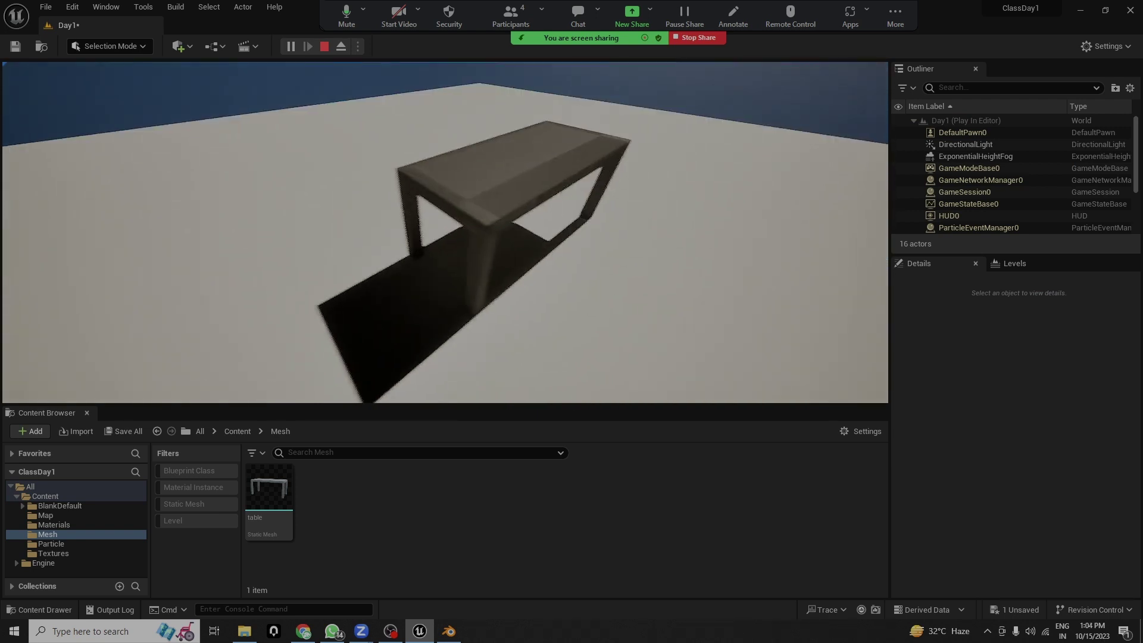
key("s")
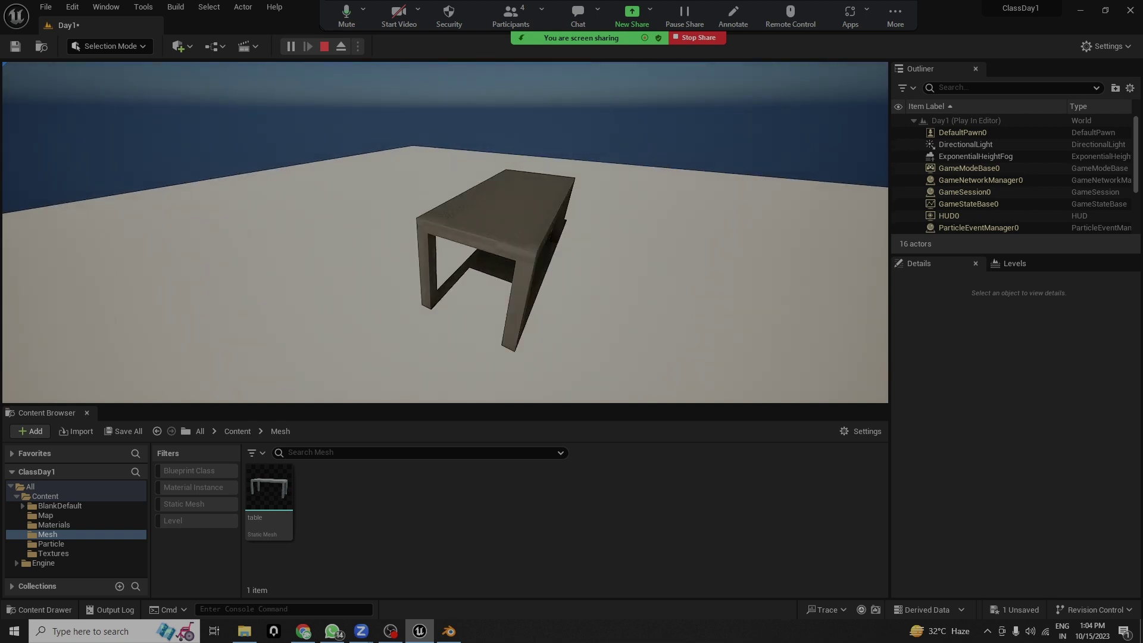
key("Escape")
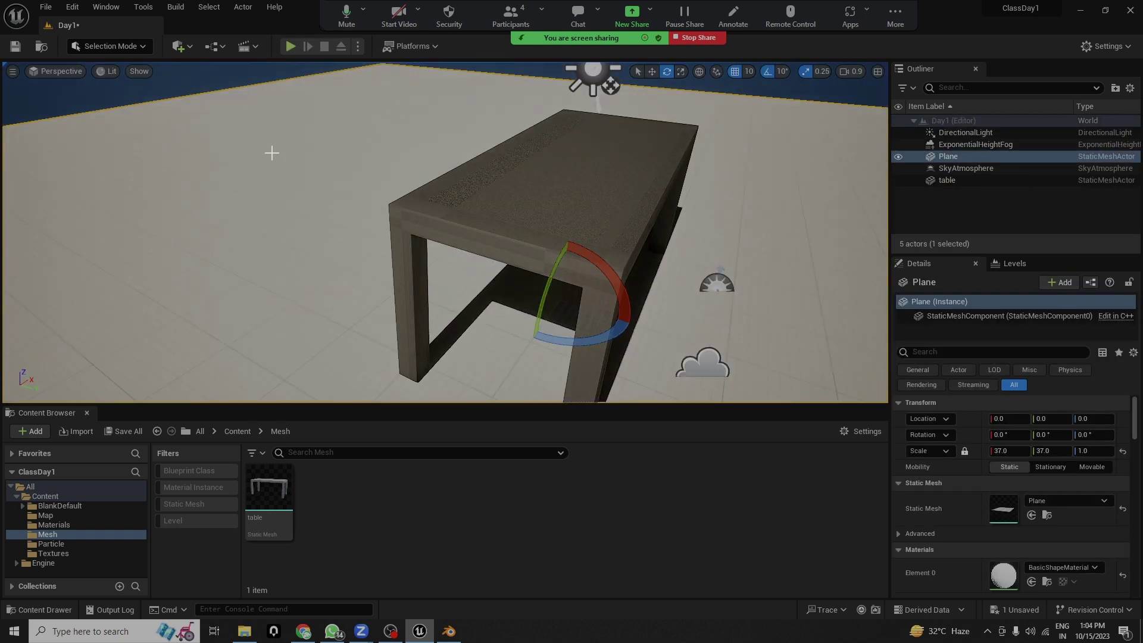
scroll(272, 153, "down", 3)
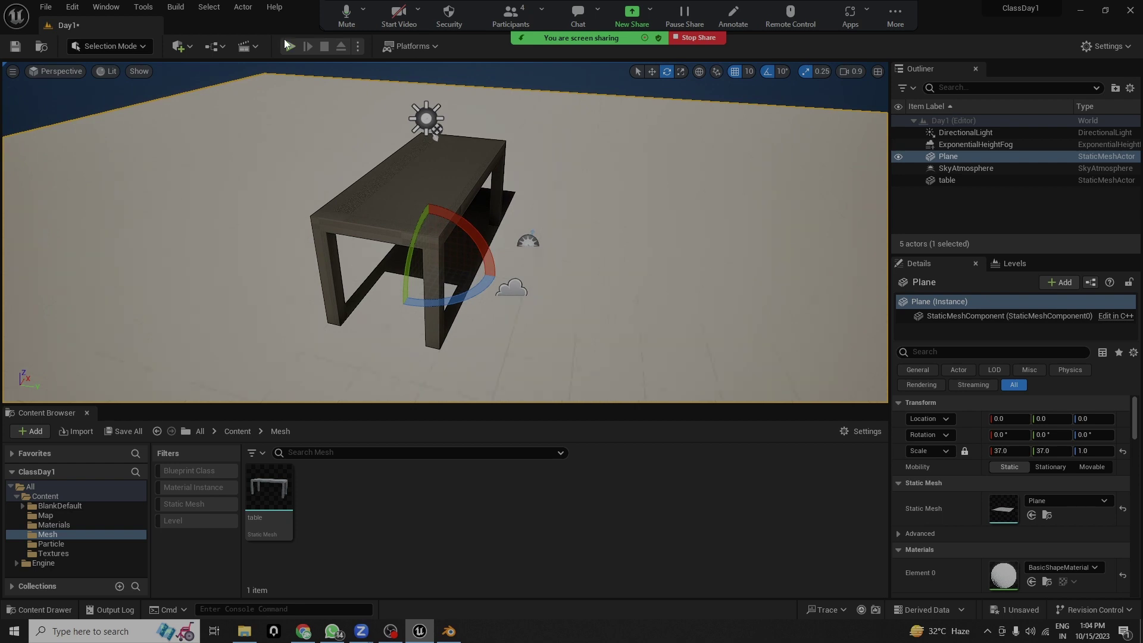
left_click(290, 46)
key("Escape")
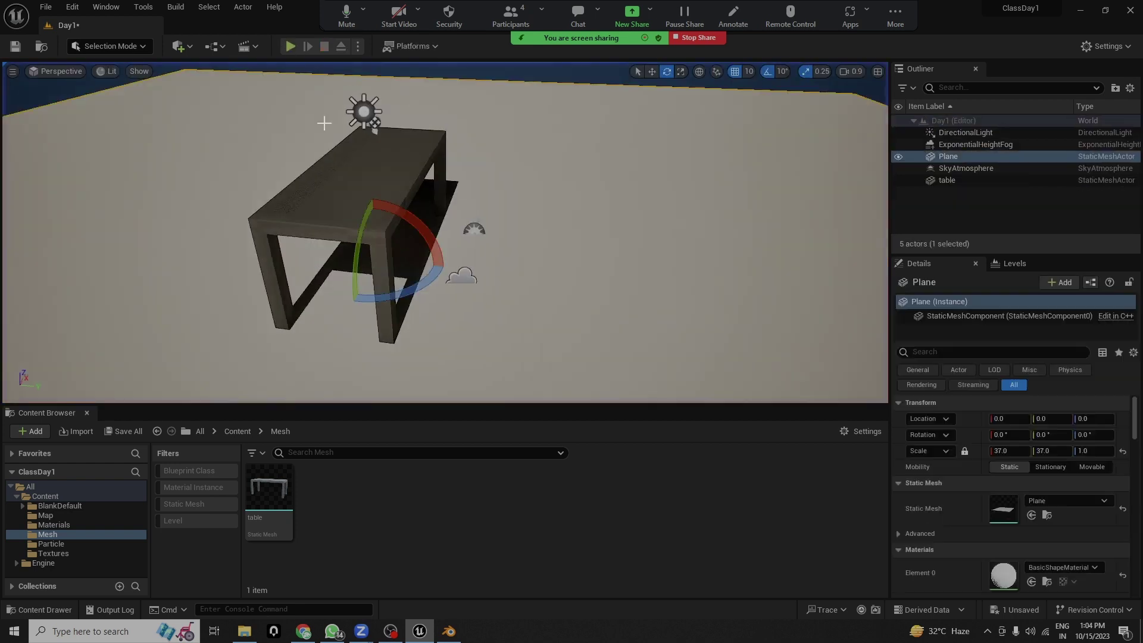
mouse_move(289, 96)
right_mouse_down()
mouse_move(249, 84)
mouse_move(179, 89)
right_mouse_up()
key("w")
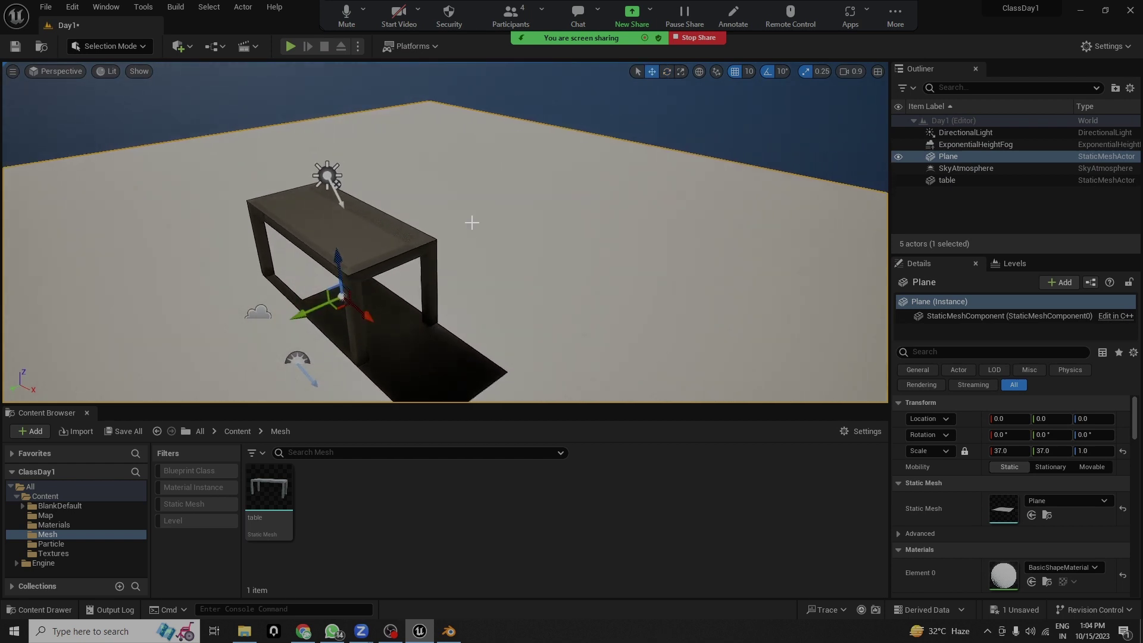
key("g")
key("g")
key("g")
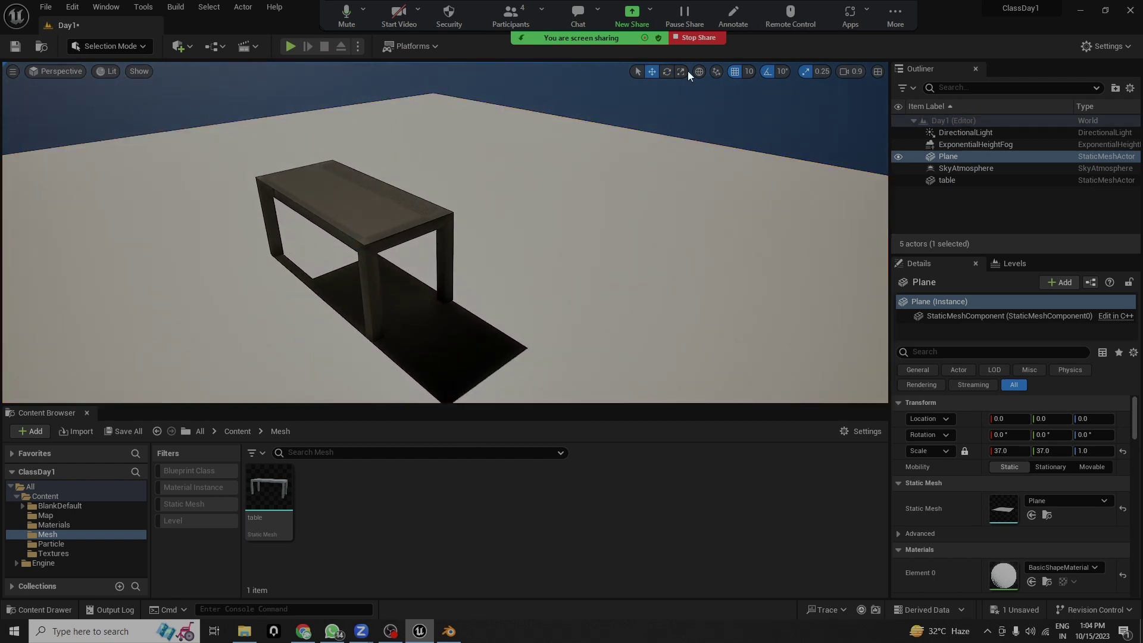
left_click(81, 6)
left_click(601, 239)
key("g")
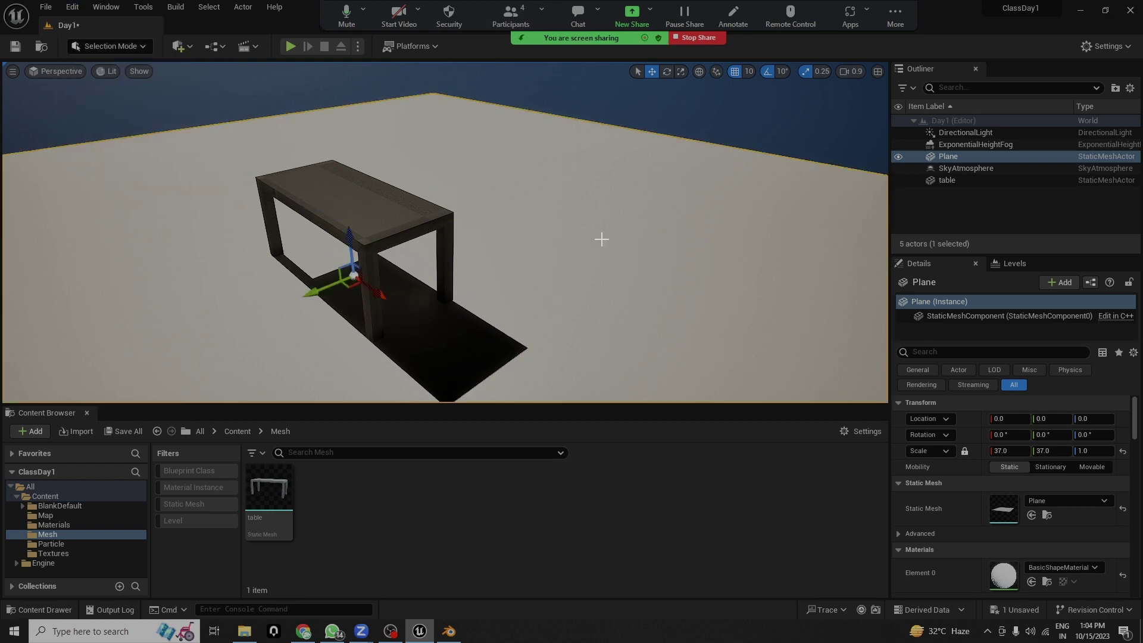
right_click_drag(601, 239, 601, 239)
Open Project Settings from the Edit menu, drag it aside, and close it.
left_click(72, 6)
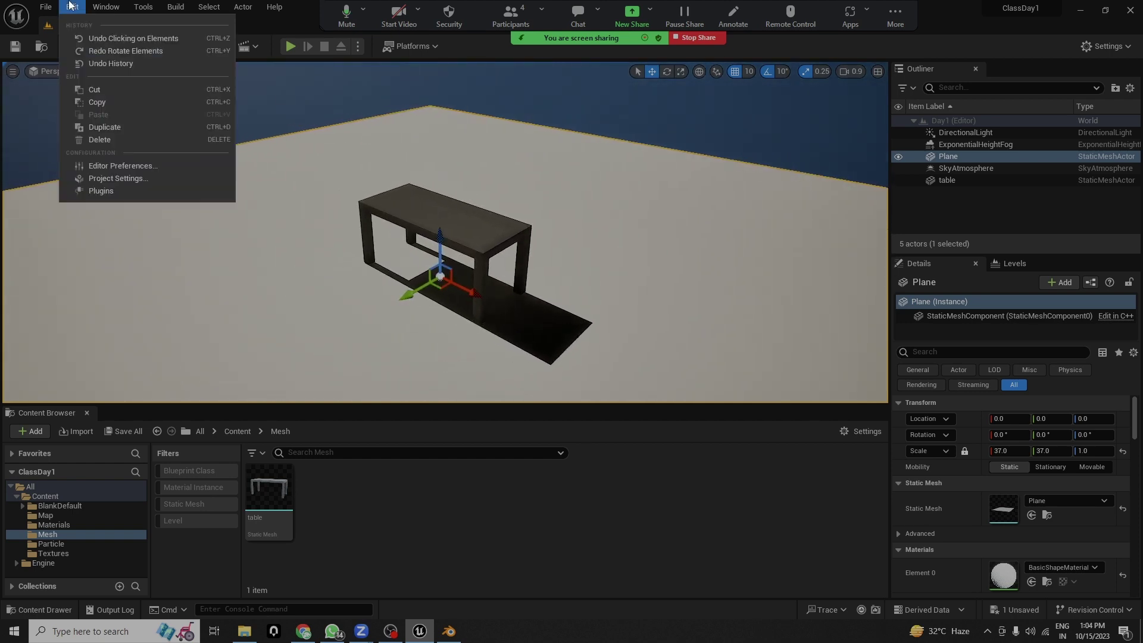
left_click(127, 182)
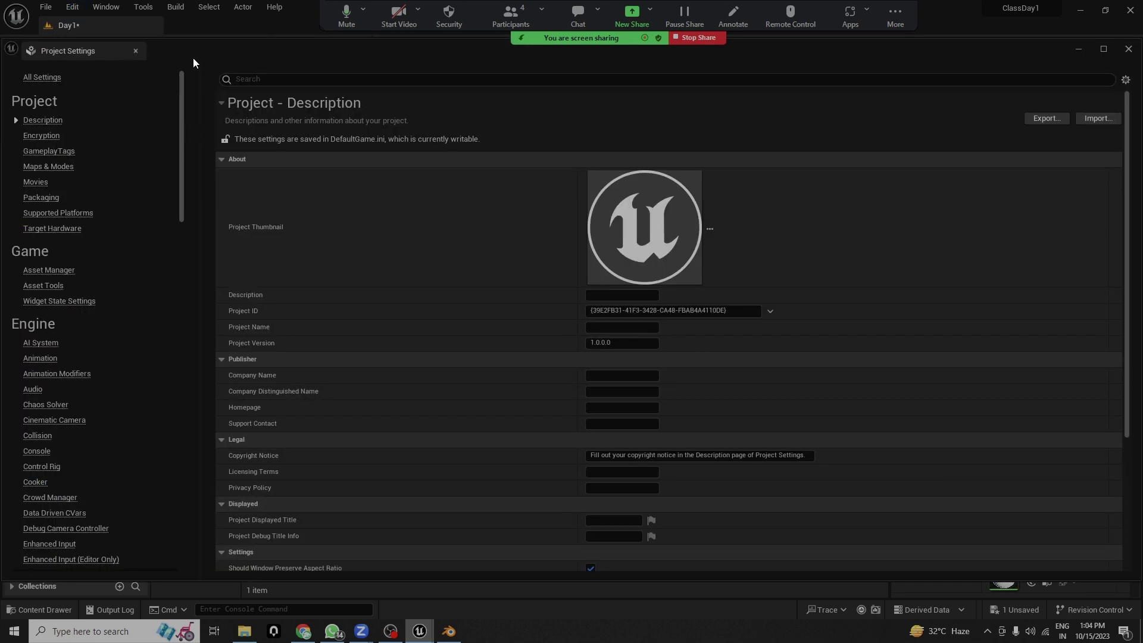
left_click_drag(193, 59, 188, 46)
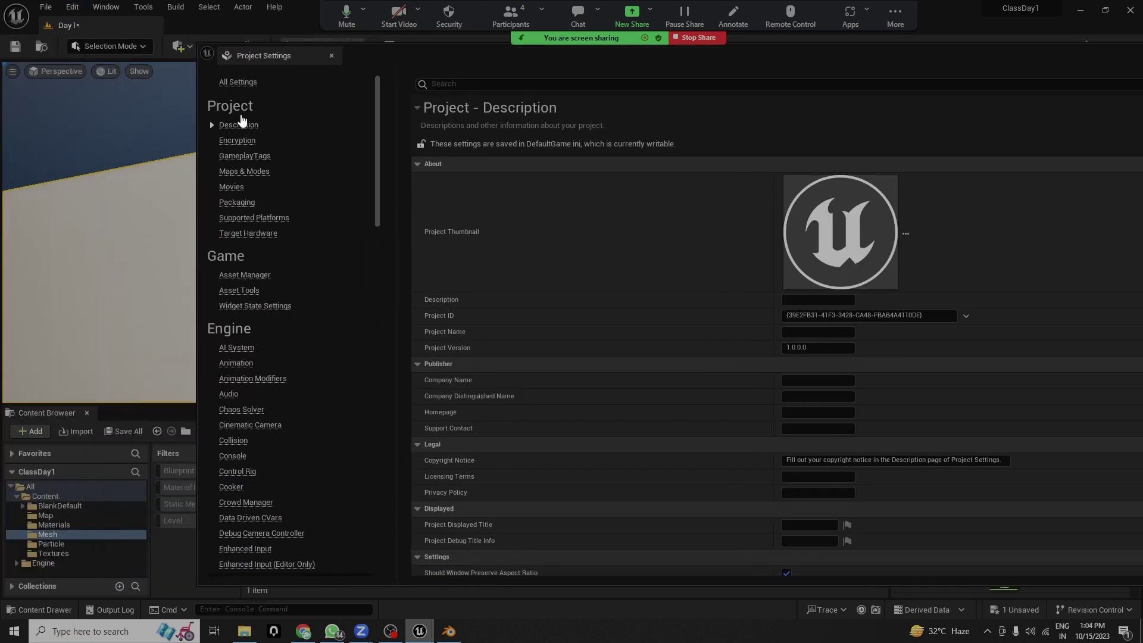
left_click(331, 56)
Reopen Project Settings and scroll the category list toward Rendering.
left_click(72, 7)
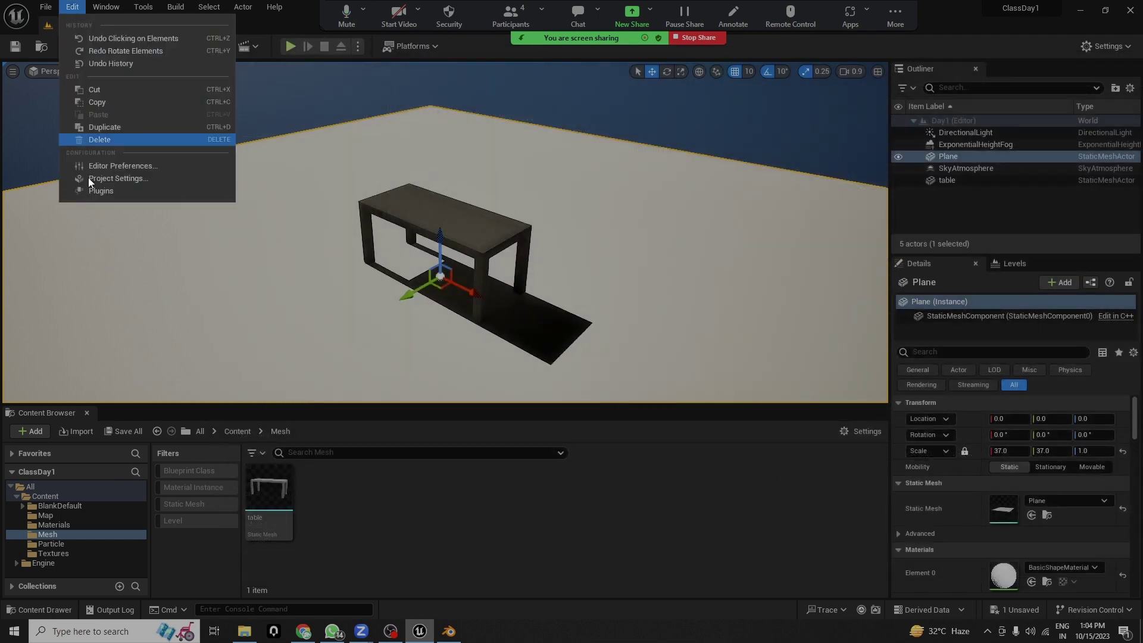
left_click(126, 178)
scroll(277, 310, "down", 4)
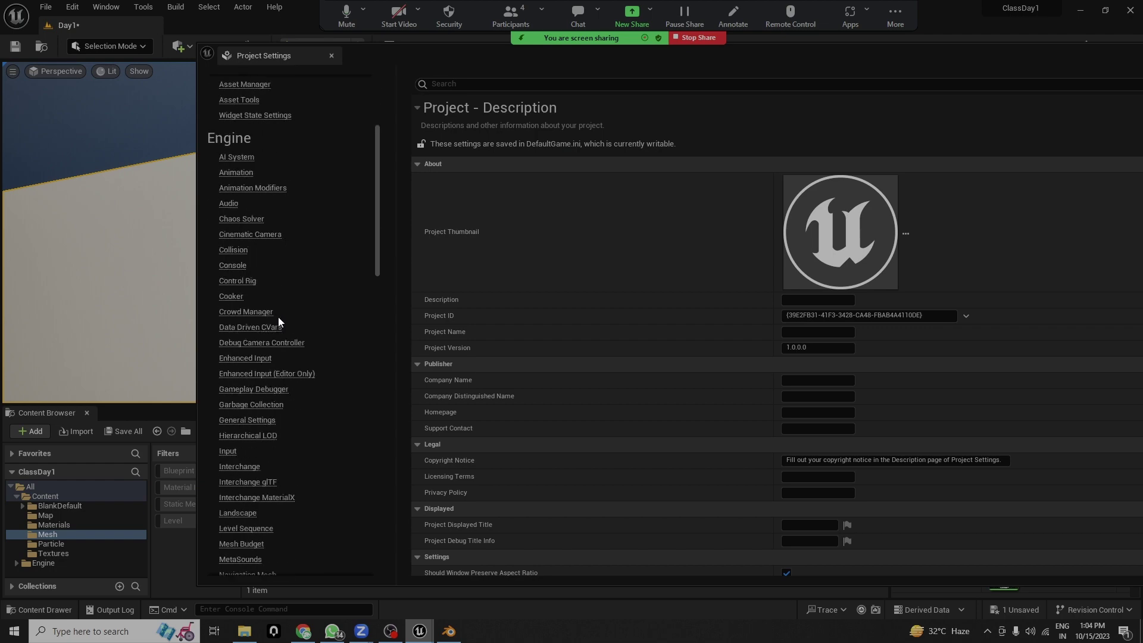
scroll(277, 316, "down", 3)
scroll(277, 316, "down", 2)
scroll(277, 316, "down", 1)
scroll(255, 356, "down", 4)
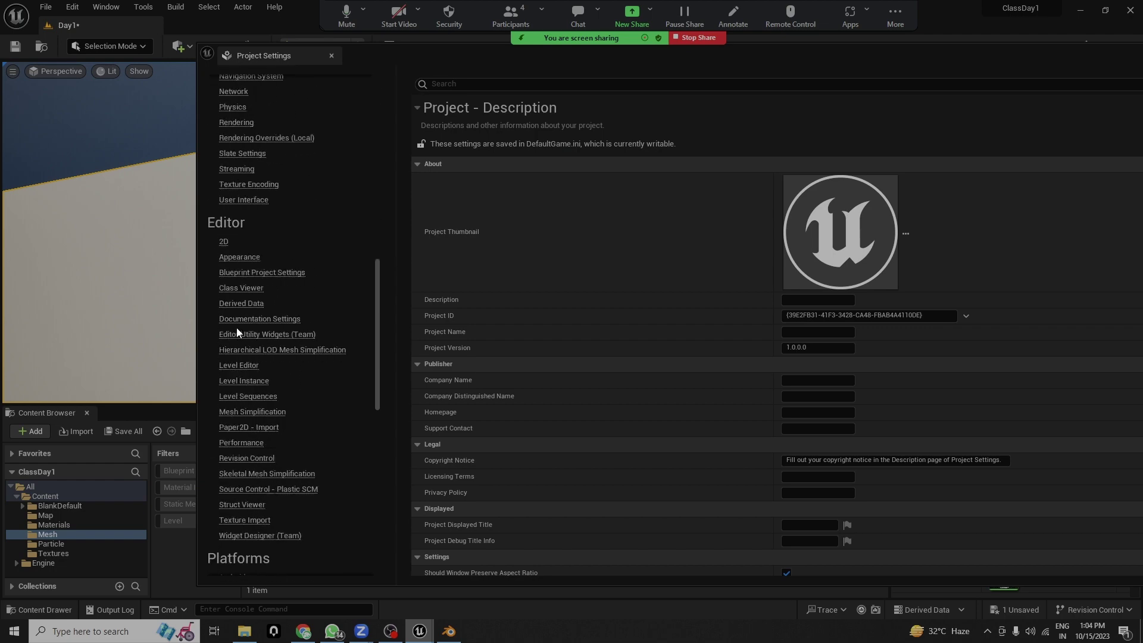
scroll(241, 354, "up", 1)
scroll(226, 327, "up", 3)
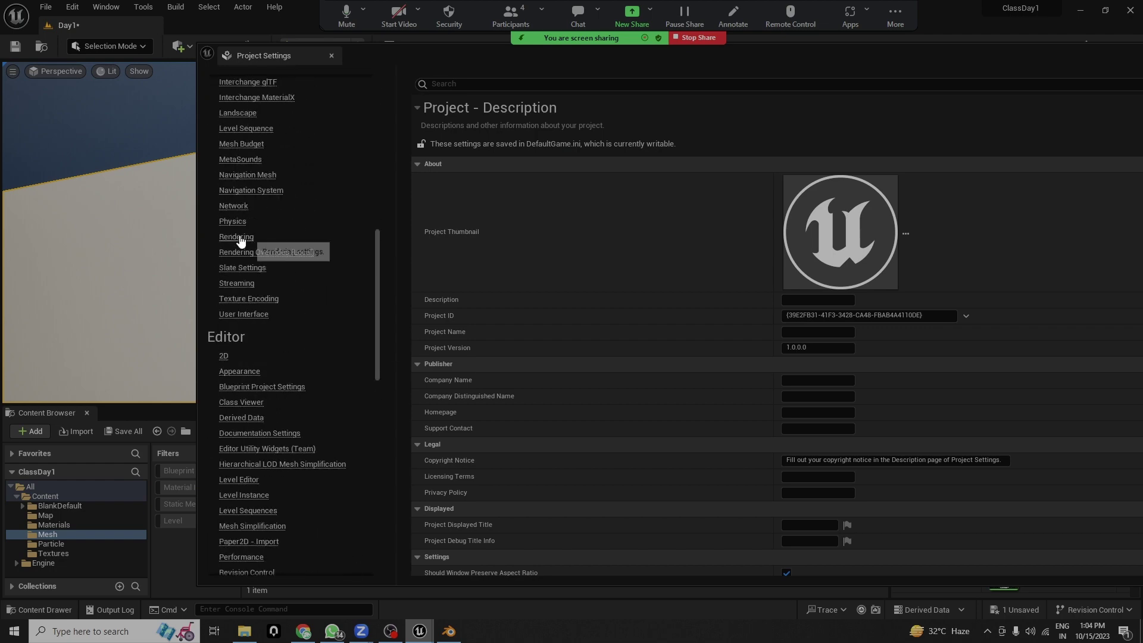
Open the Rendering page full-screen and collapse Mobile through Global Illumination sections.
left_click(239, 237)
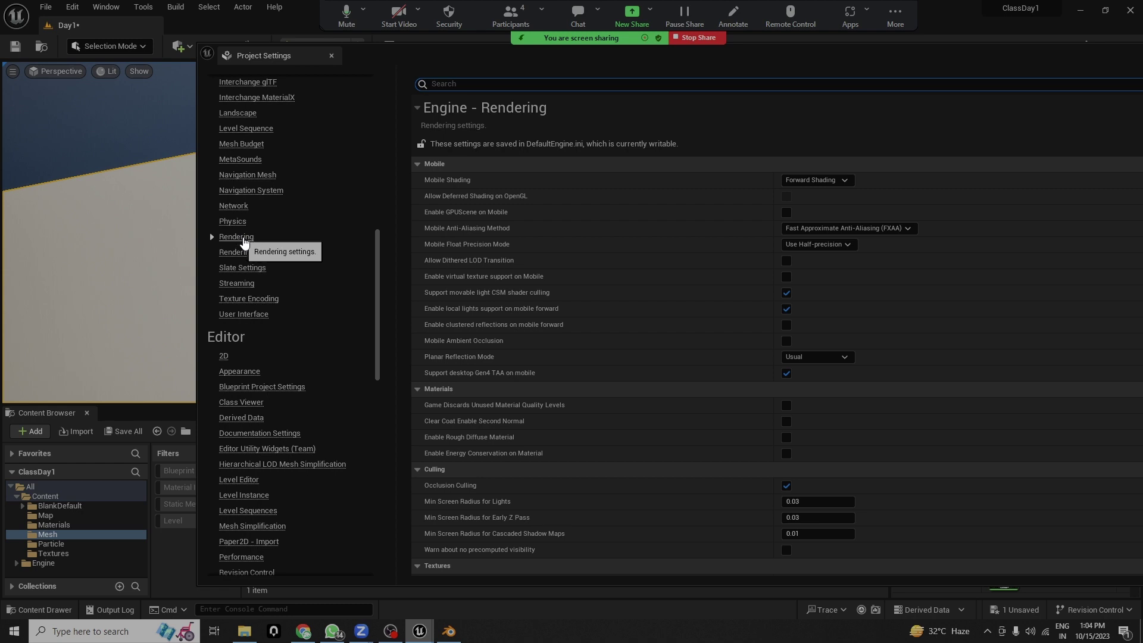
double_click(795, 58)
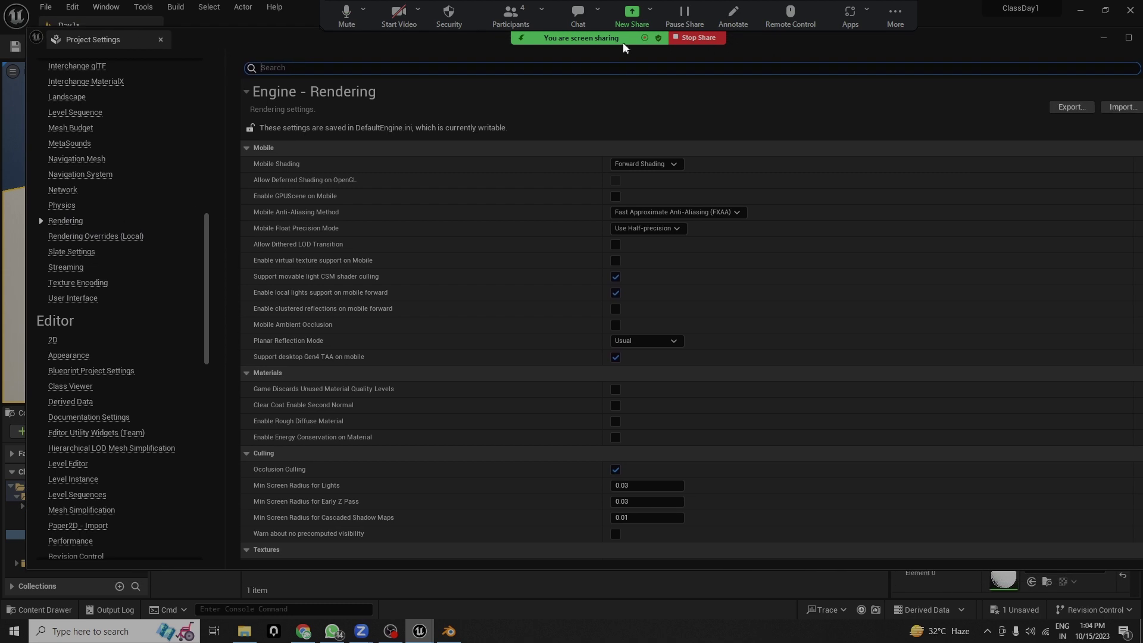
scroll(441, 253, "down", 2)
scroll(349, 219, "up", 3)
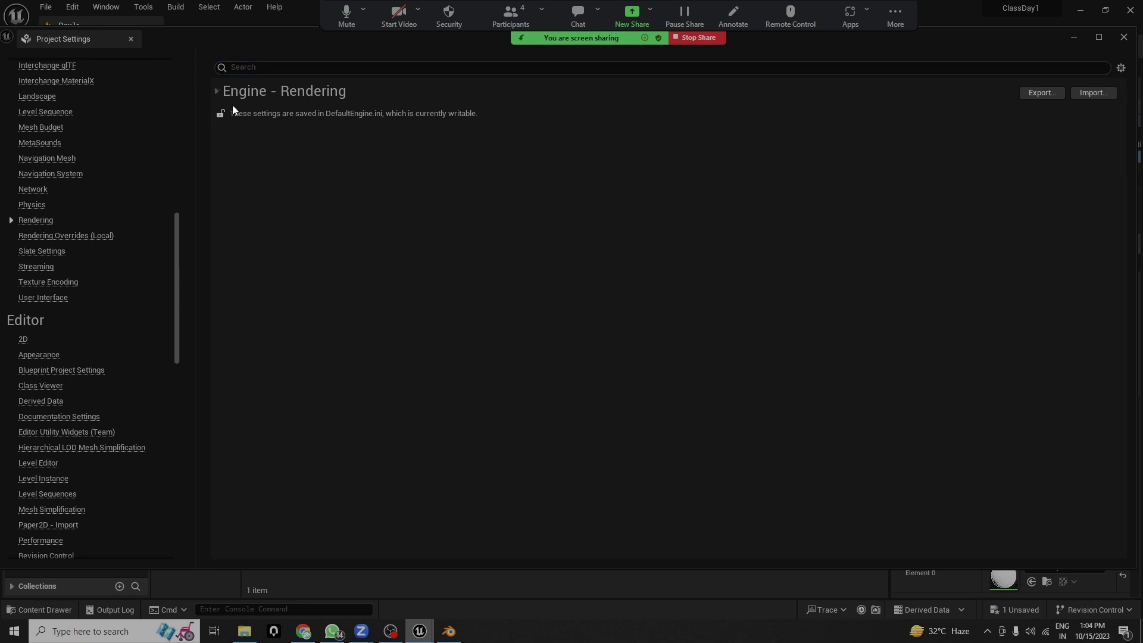
left_click(216, 91)
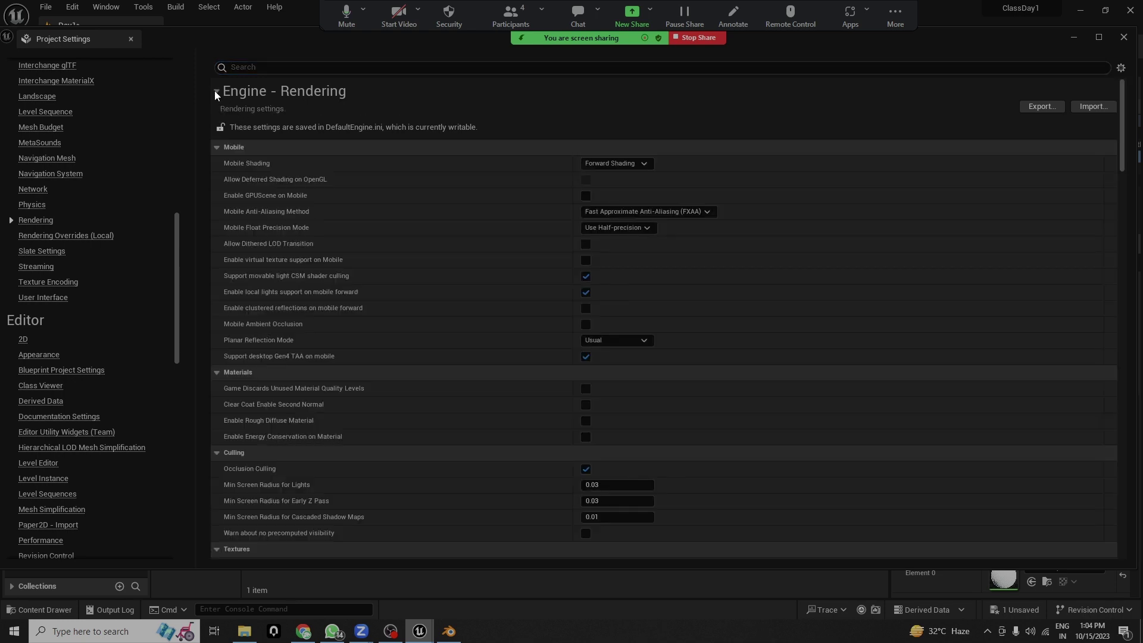
left_click(232, 147)
left_click(236, 163)
left_click(238, 180)
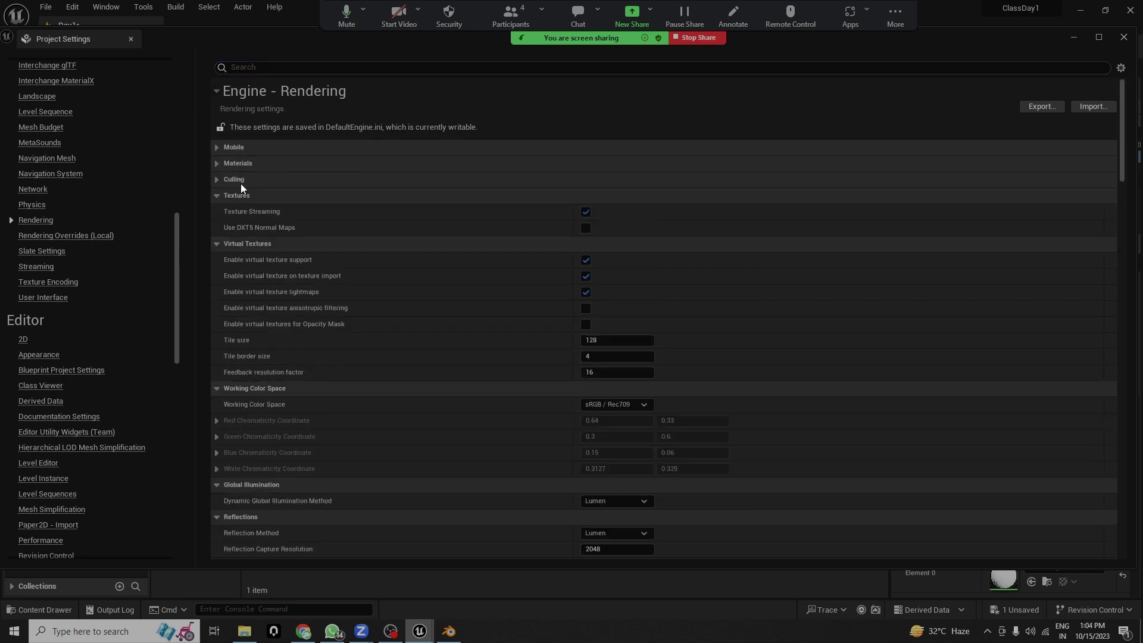
left_click(242, 195)
left_click(241, 212)
left_click(243, 228)
left_click(242, 244)
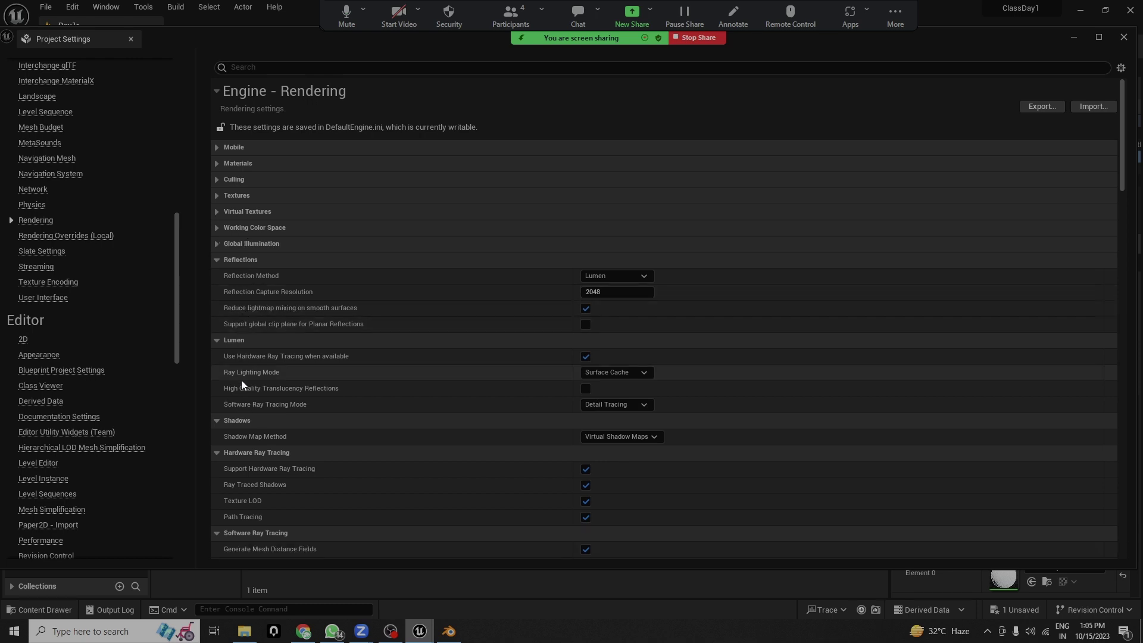
Collapse the Misc Lighting through Mesh Streaming rendering sections.
scroll(263, 412, "down", 3)
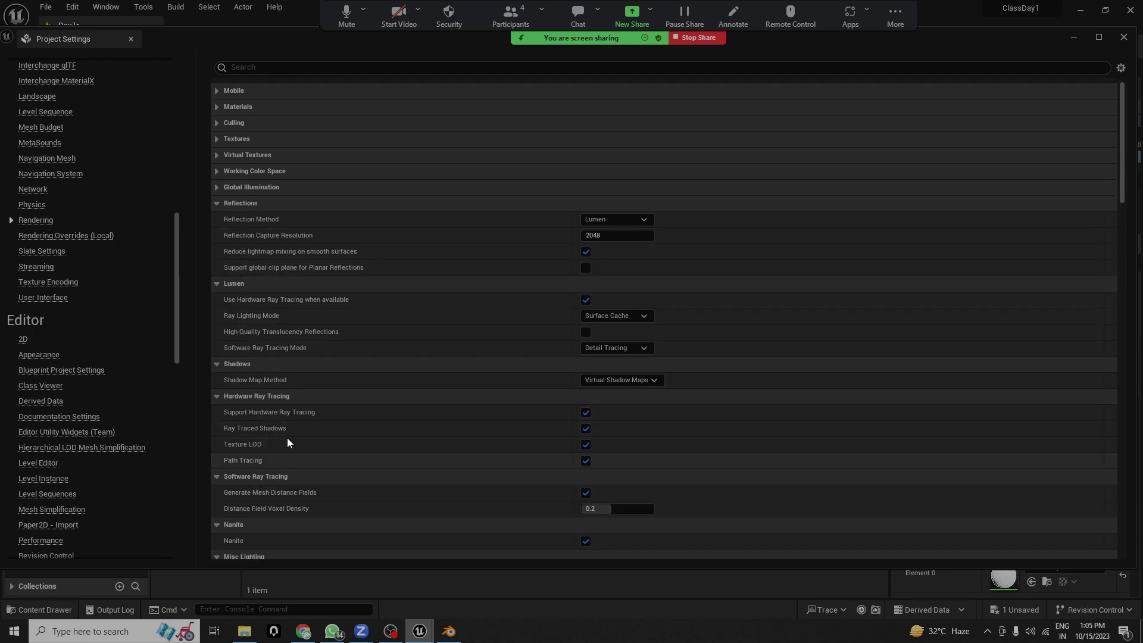
scroll(296, 438, "down", 5)
scroll(264, 381, "down", 5)
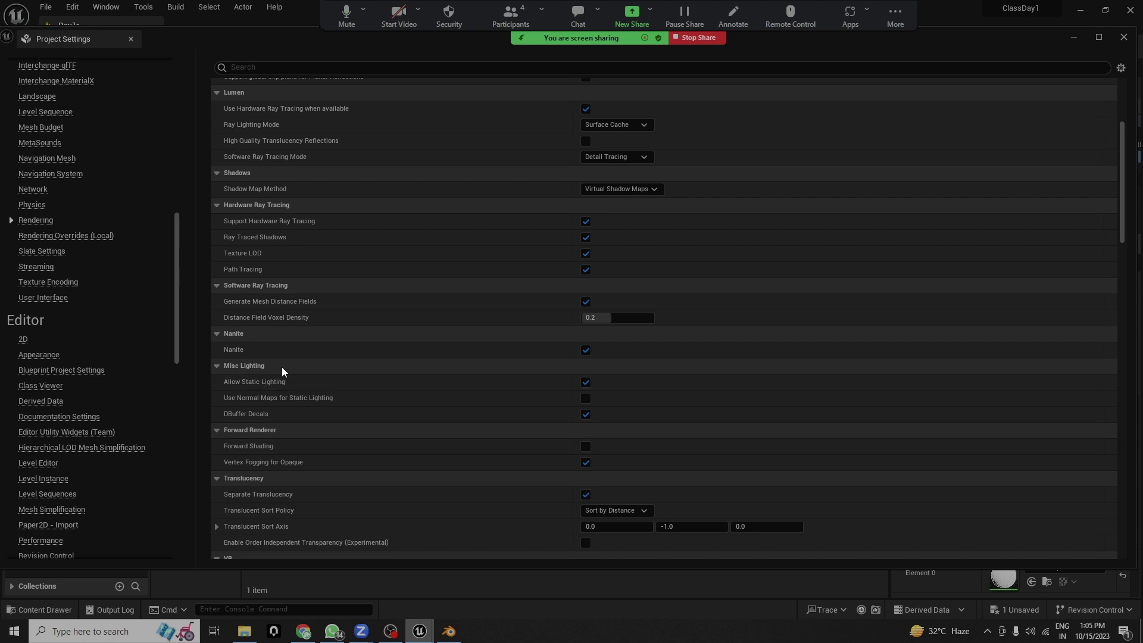
left_click(281, 367)
left_click(280, 383)
left_click(284, 396)
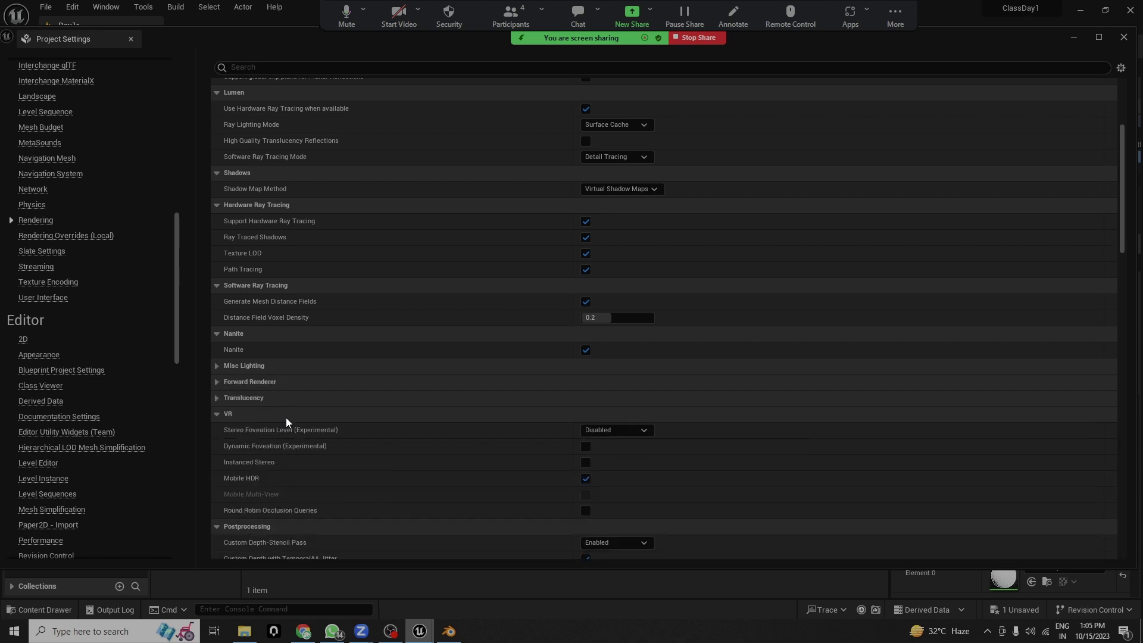
left_click(285, 415)
left_click(287, 431)
left_click(287, 446)
left_click(287, 462)
left_click(291, 478)
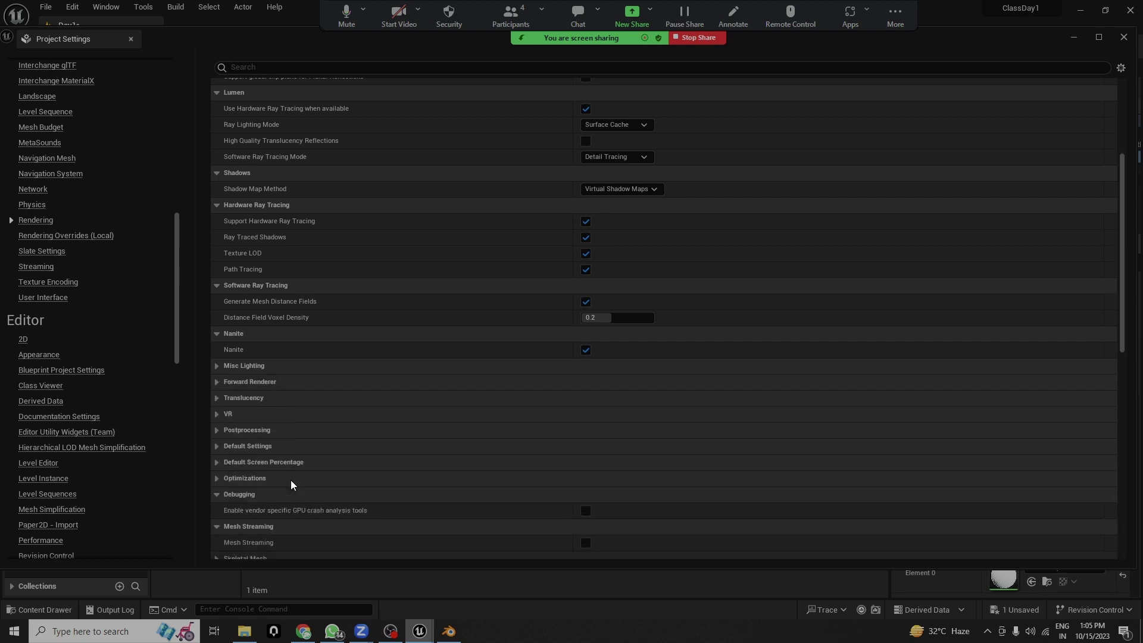
left_click(296, 497)
left_click(300, 510)
Collapse Experimental through Post Process Calibration Materials, then scroll back to Reflections and Lumen.
scroll(301, 516, "down", 2)
left_click(285, 470)
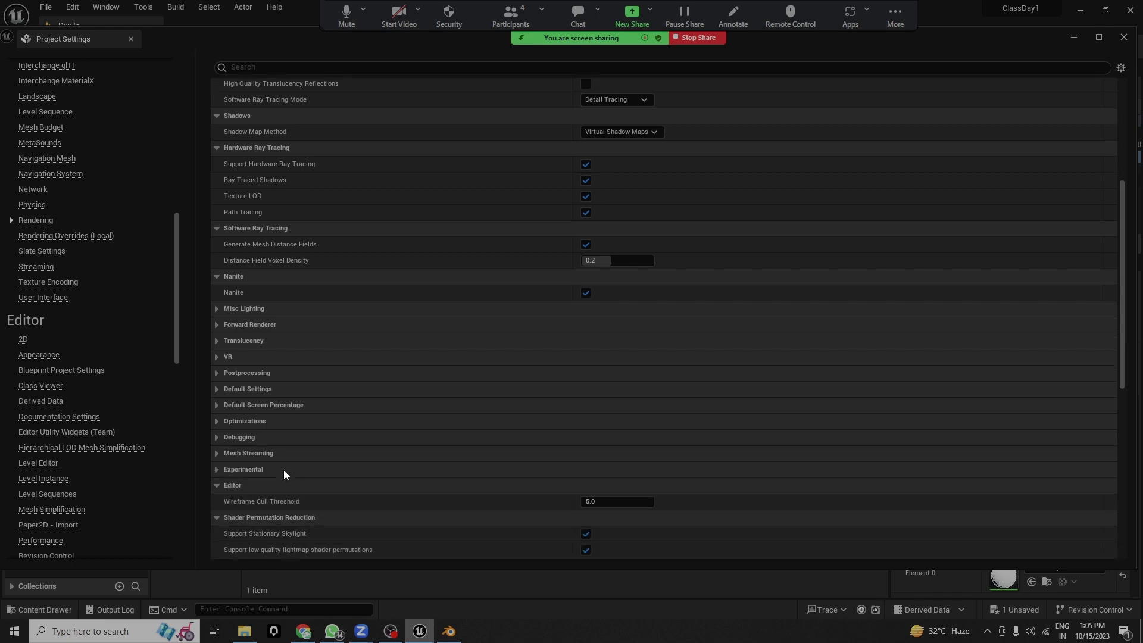
left_click(292, 486)
left_click(299, 513)
left_click(305, 530)
scroll(307, 523, "down", 2)
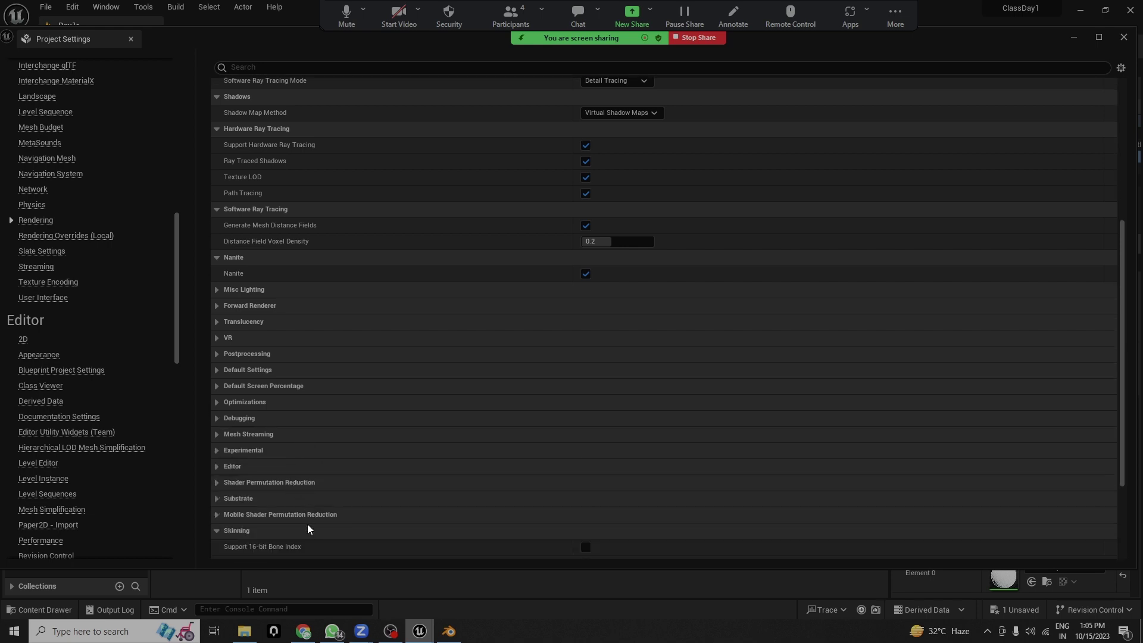
left_click(298, 492)
left_click(313, 509)
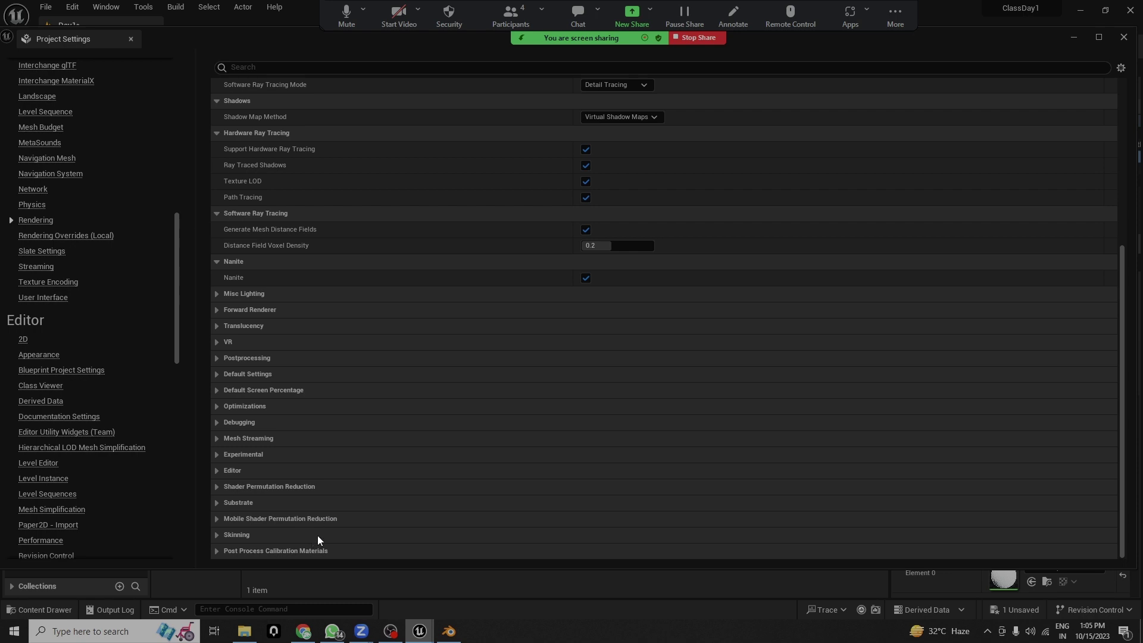
scroll(375, 444, "up", 8)
scroll(392, 407, "up", 1)
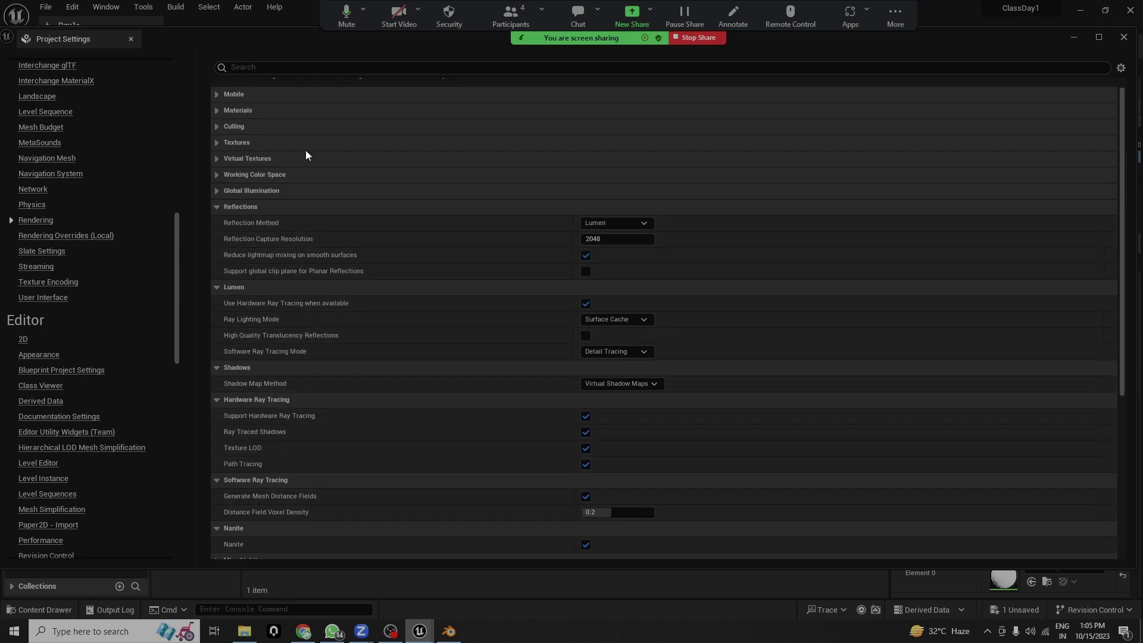
scroll(413, 277, "down", 1)
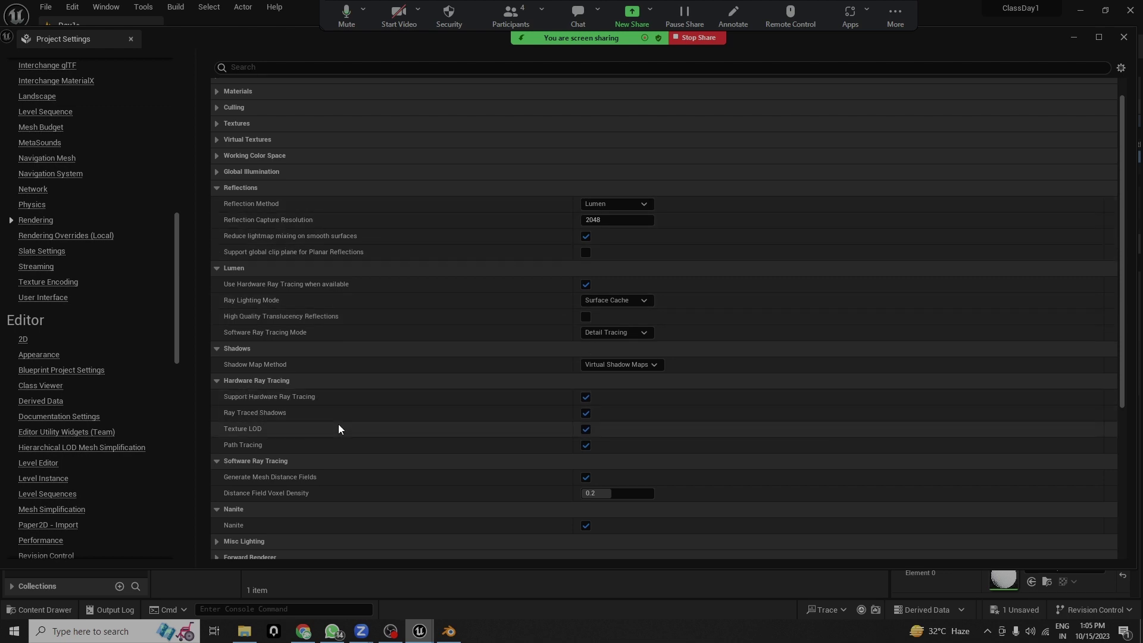
Turn off Ray Traced Shadows, keep Texture LOD on, defer the restart, and set Ray Lighting Mode to Hit Lighting for Reflections.
left_click(585, 414)
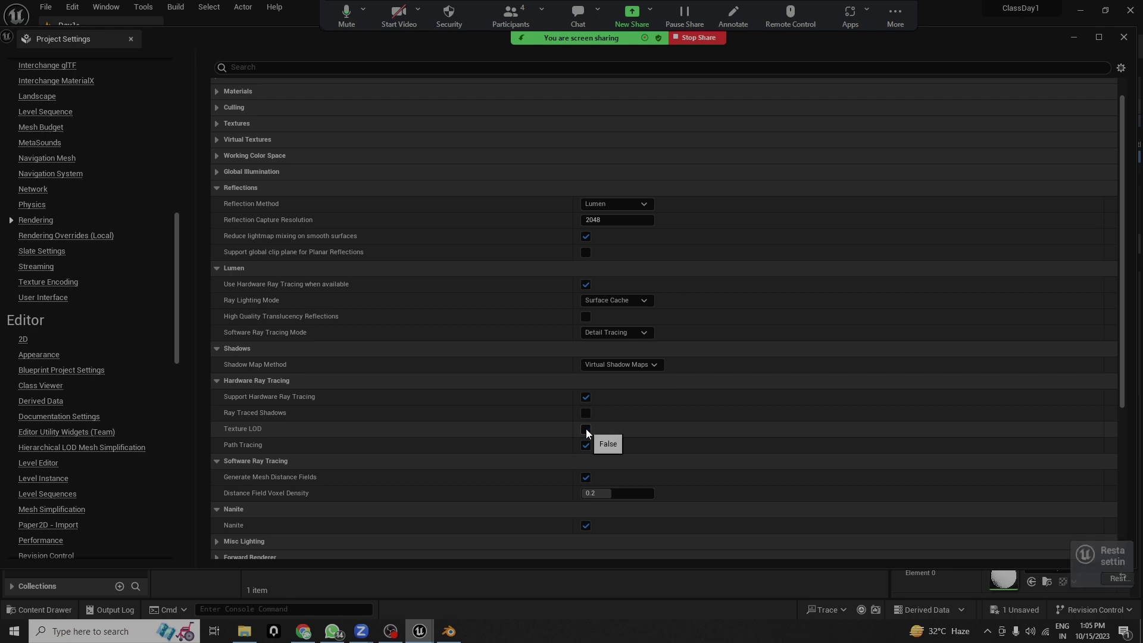
left_click(586, 429)
left_click(586, 429)
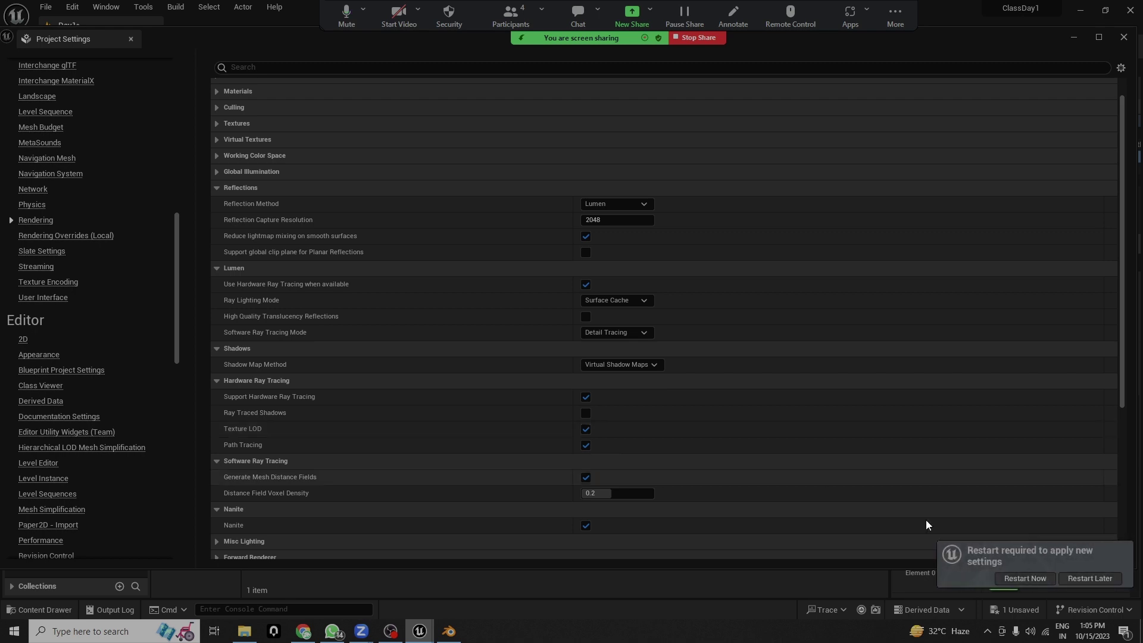
left_click(1084, 581)
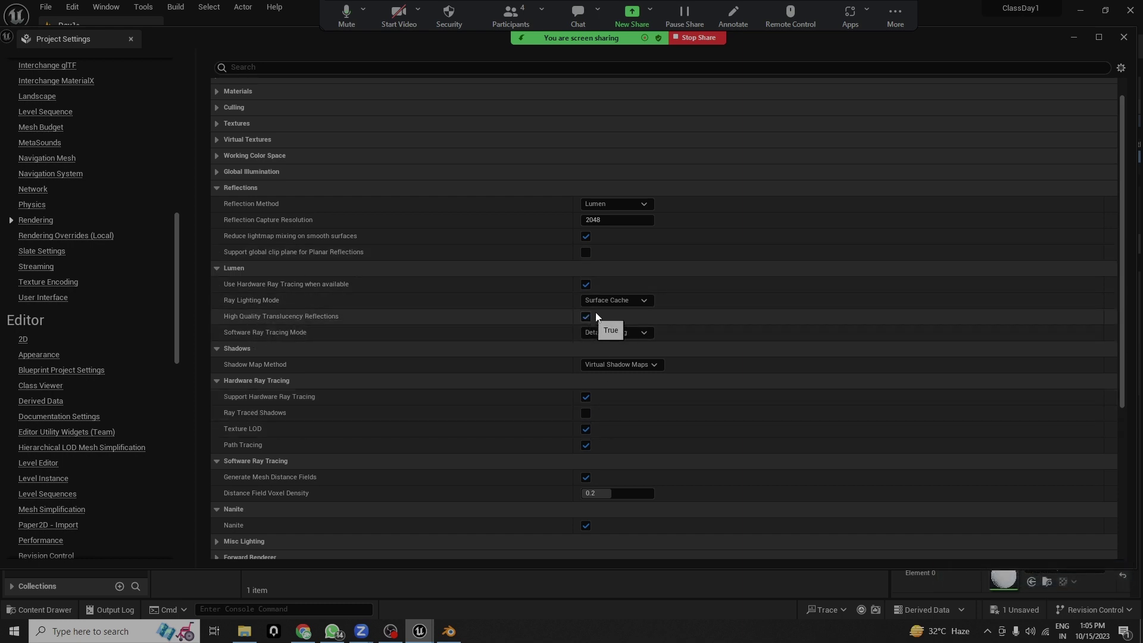
left_click(620, 299)
left_click(639, 323)
left_click(732, 13)
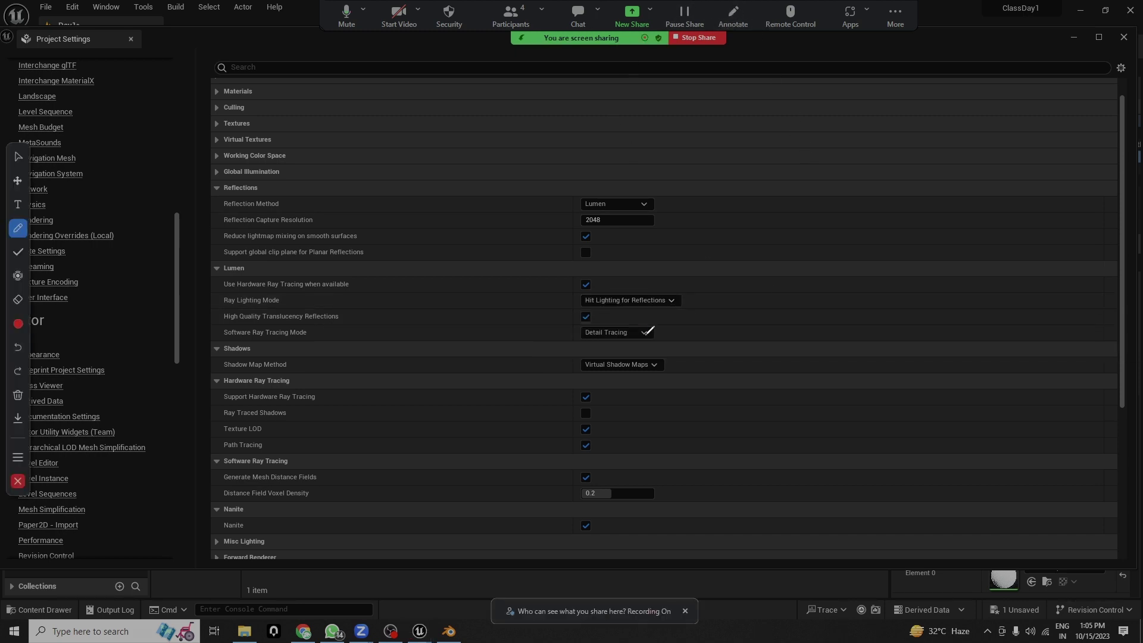
Circle the Ray Lighting Mode, High Quality Translucency Reflections and Ray Traced Shadows settings with annotations.
left_click_drag(582, 294, 579, 294)
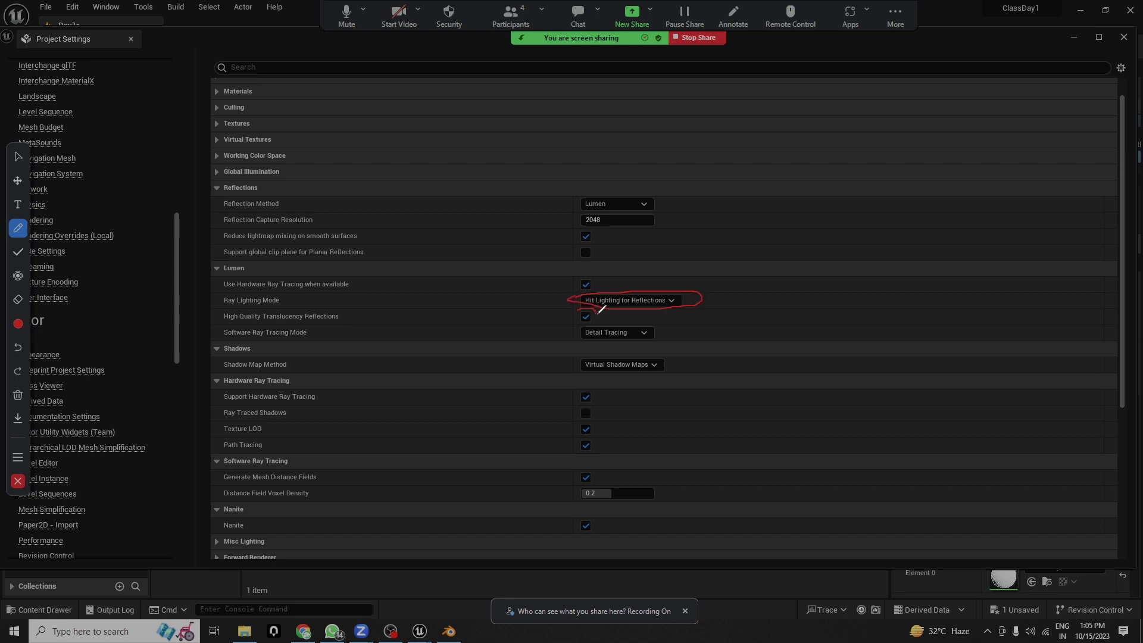
left_click_drag(591, 311, 593, 316)
left_click_drag(599, 405, 576, 406)
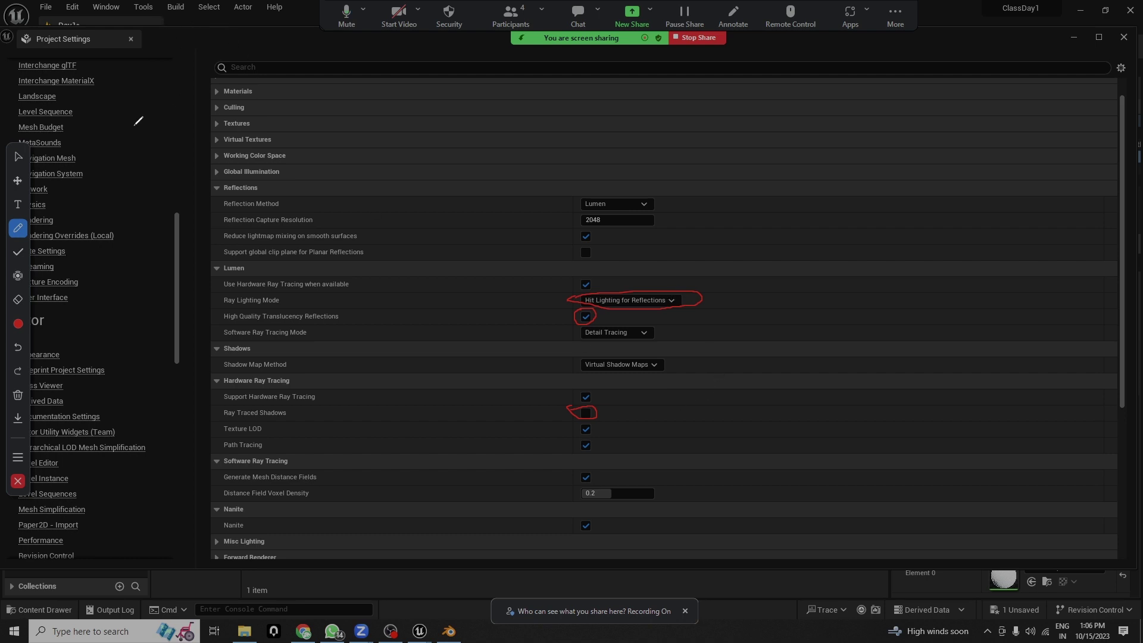
Erase all annotation drawings and close the screen annotation tools.
left_click(18, 395)
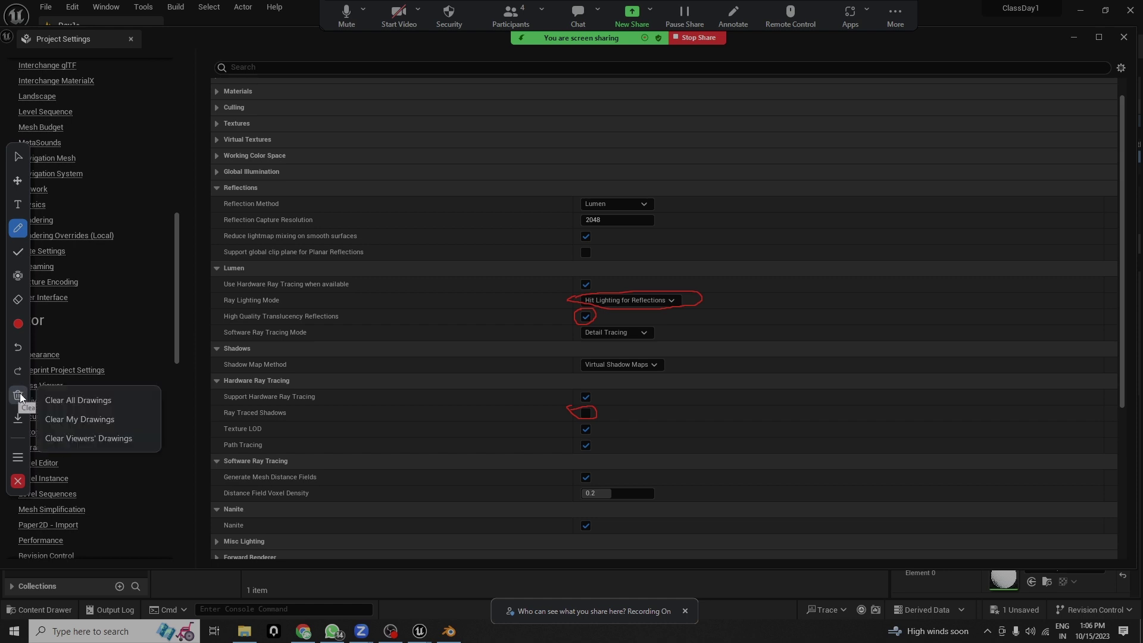
left_click(75, 408)
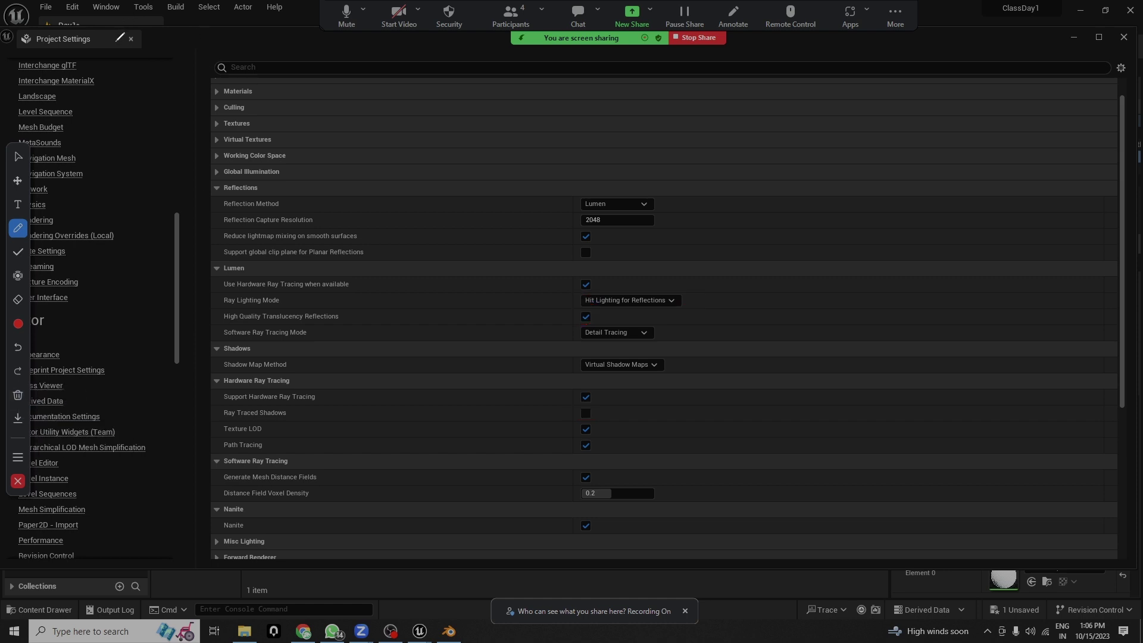
left_click(17, 156)
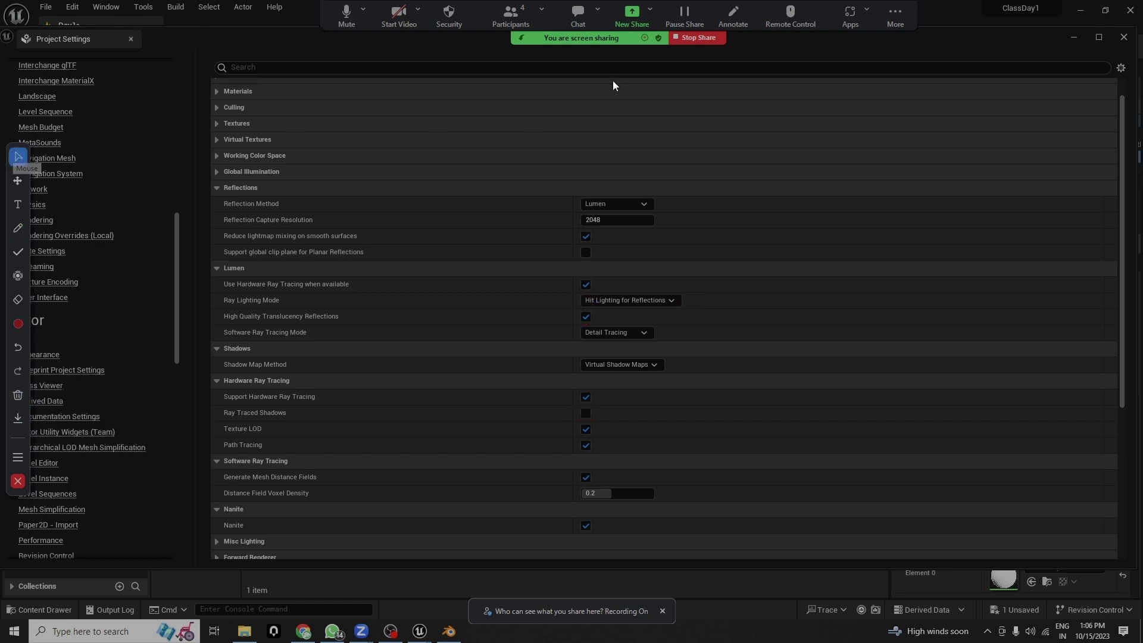
left_click(736, 19)
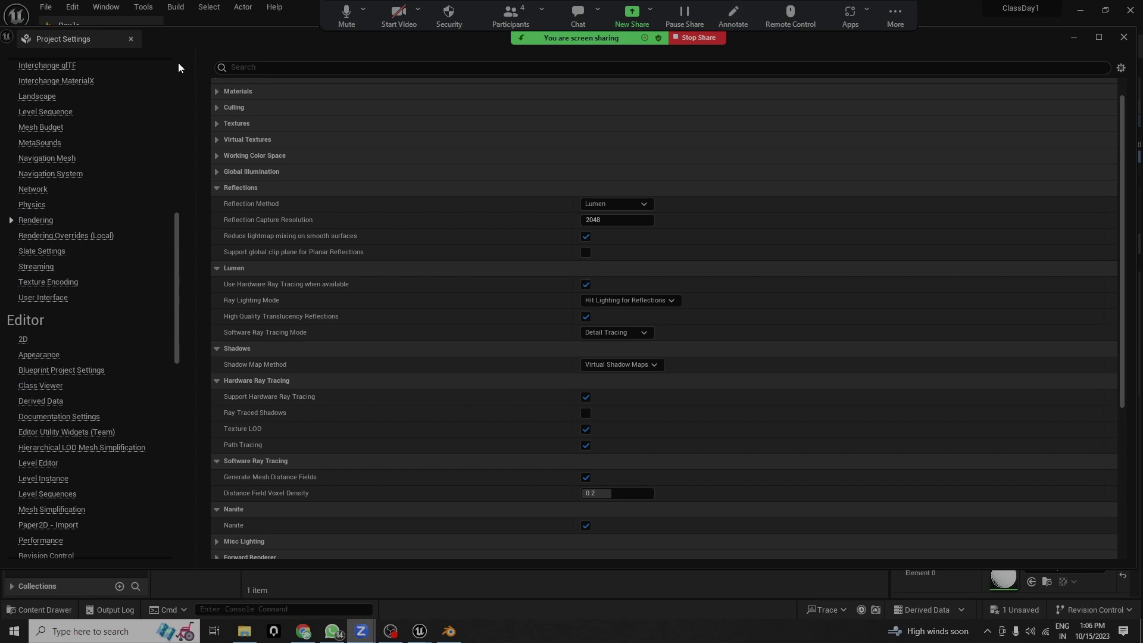
left_click(131, 39)
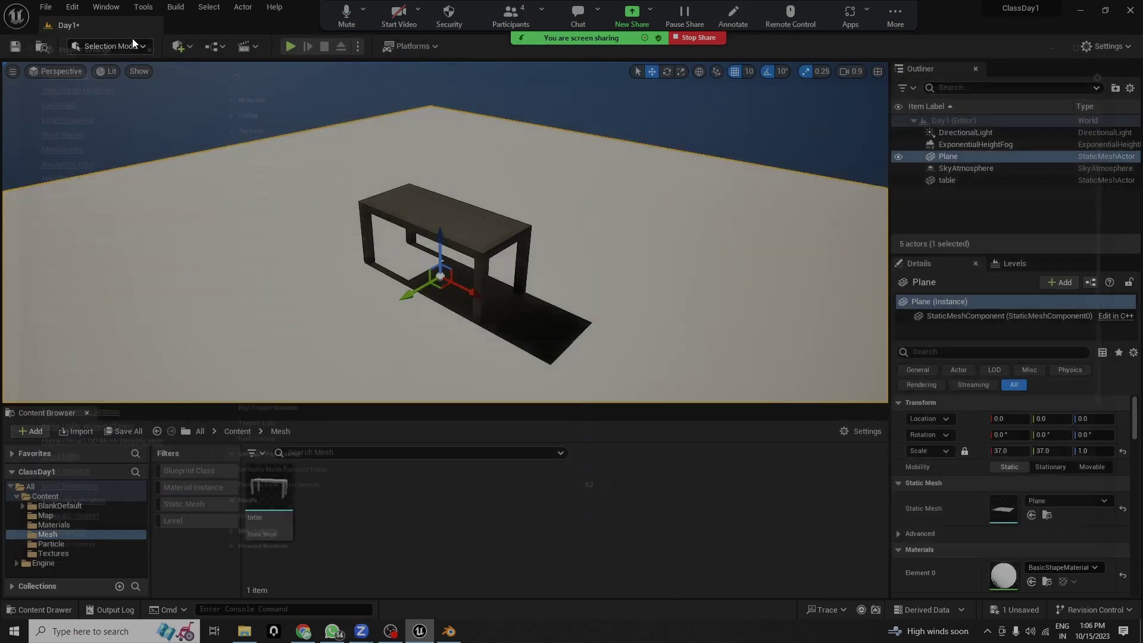
left_click(275, 118)
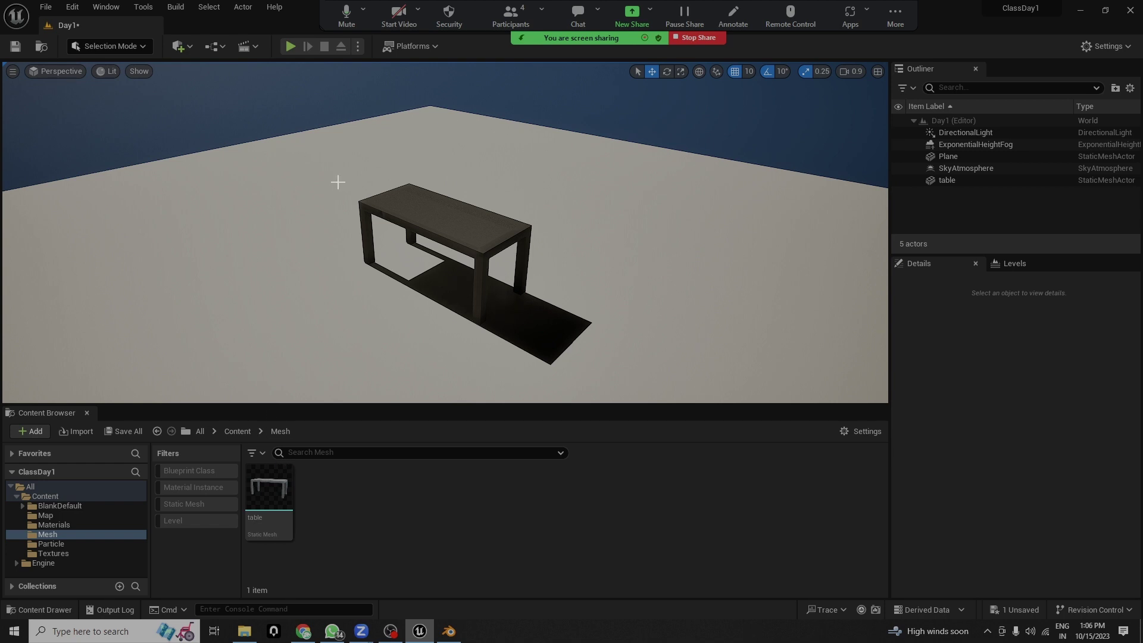
right_click_drag(443, 264, 456, 305)
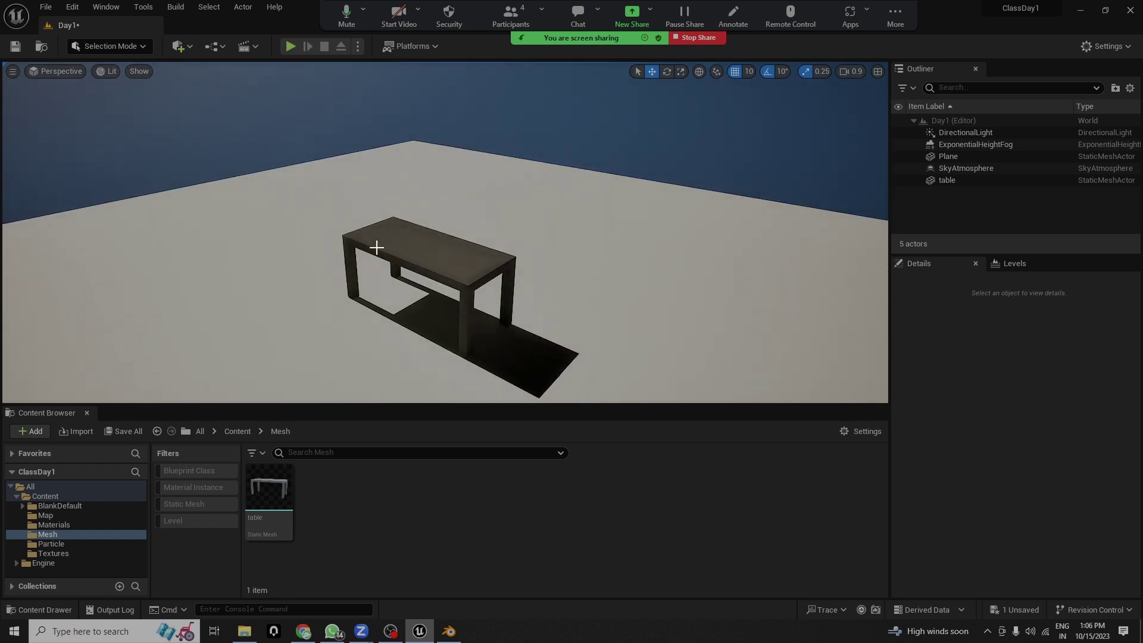
left_click(418, 259)
left_click(1046, 223)
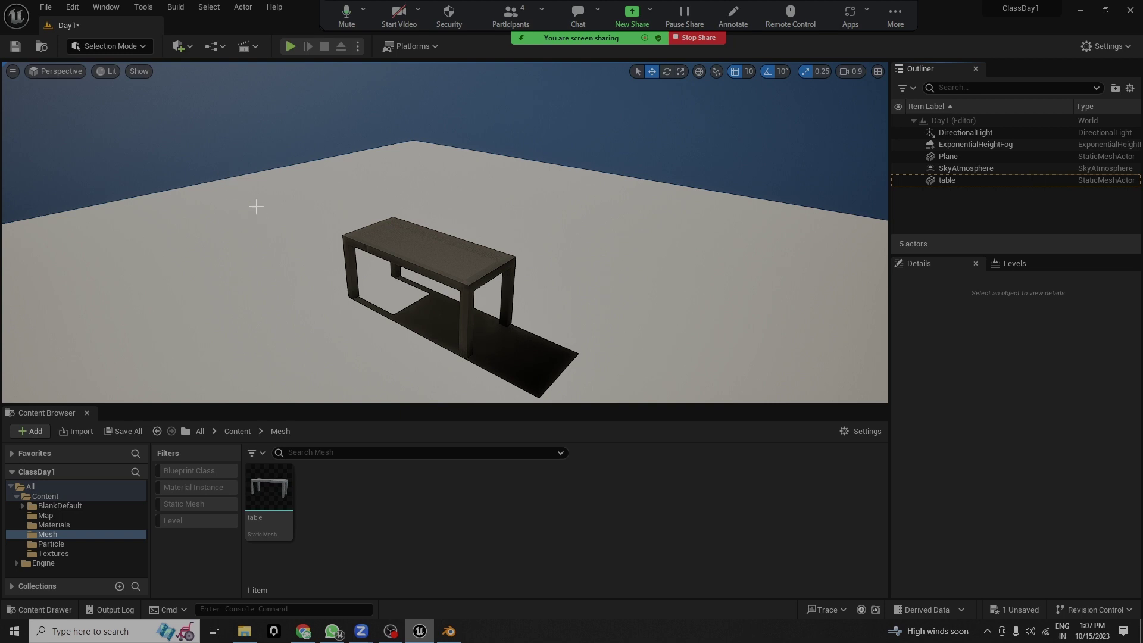
Launch Quixel Bridge from the Quick Add menu's Get Content section.
left_click(176, 48)
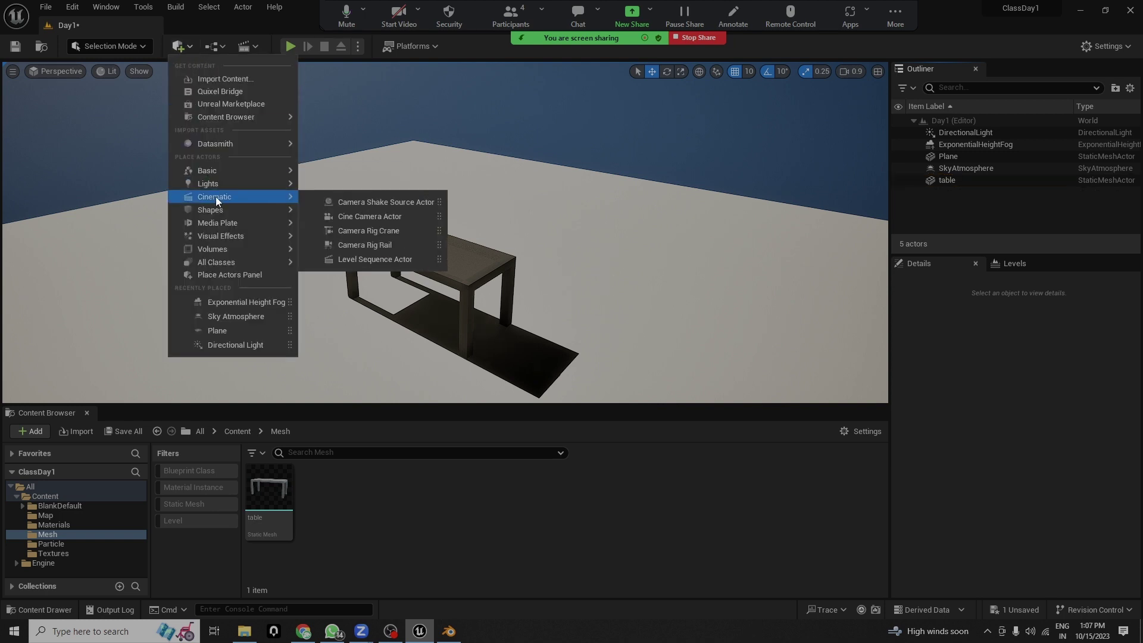
mouse_move(267, 215)
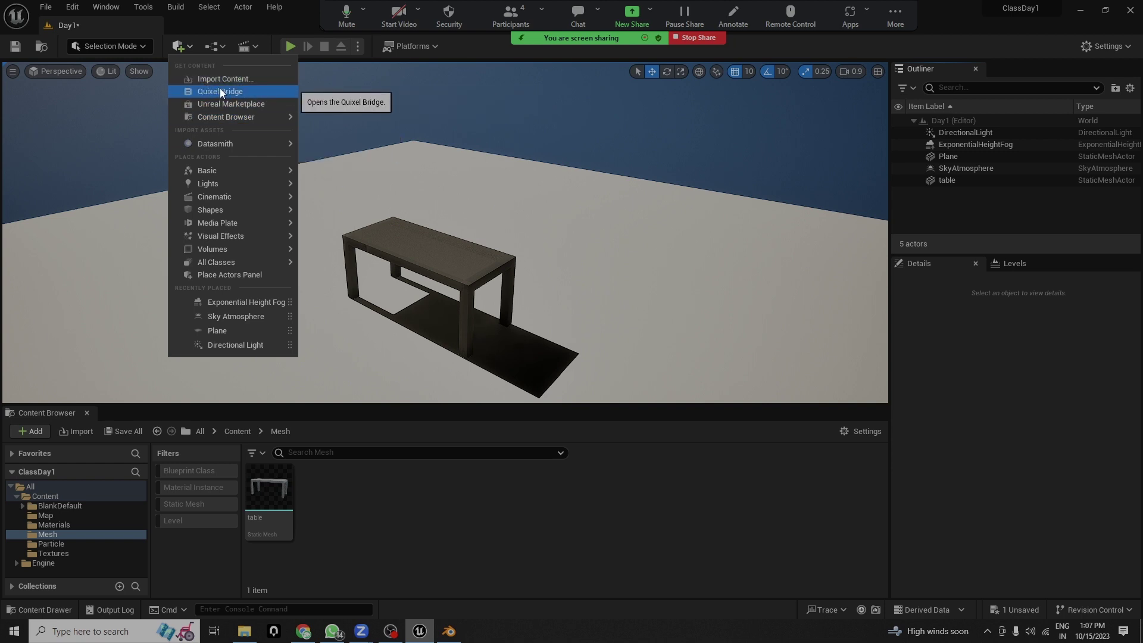
mouse_move(243, 116)
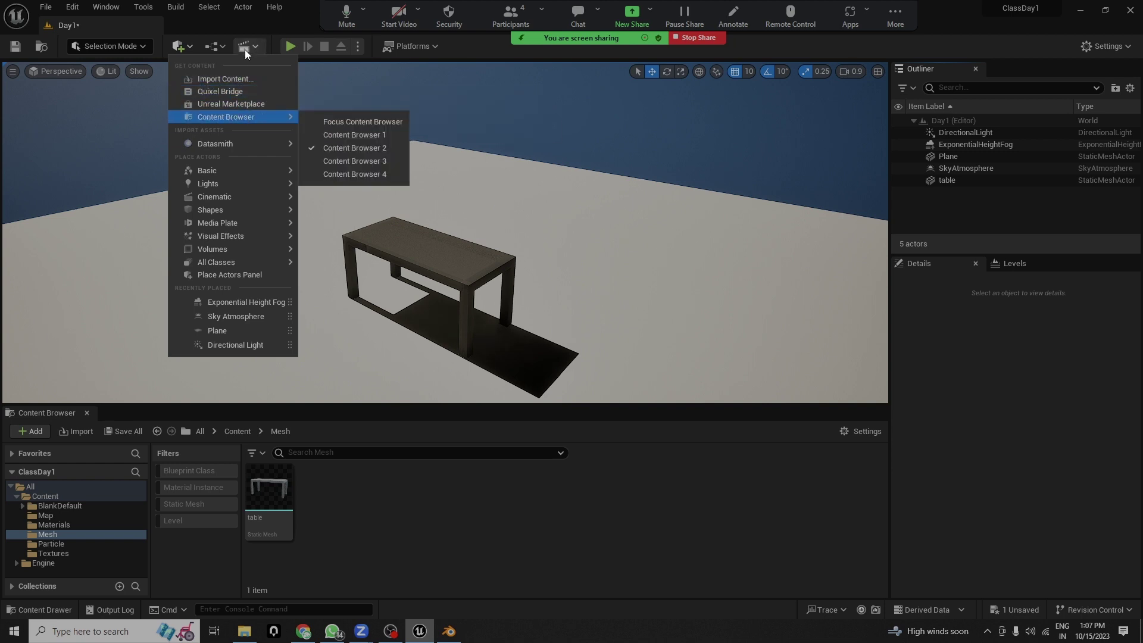
left_click(259, 92)
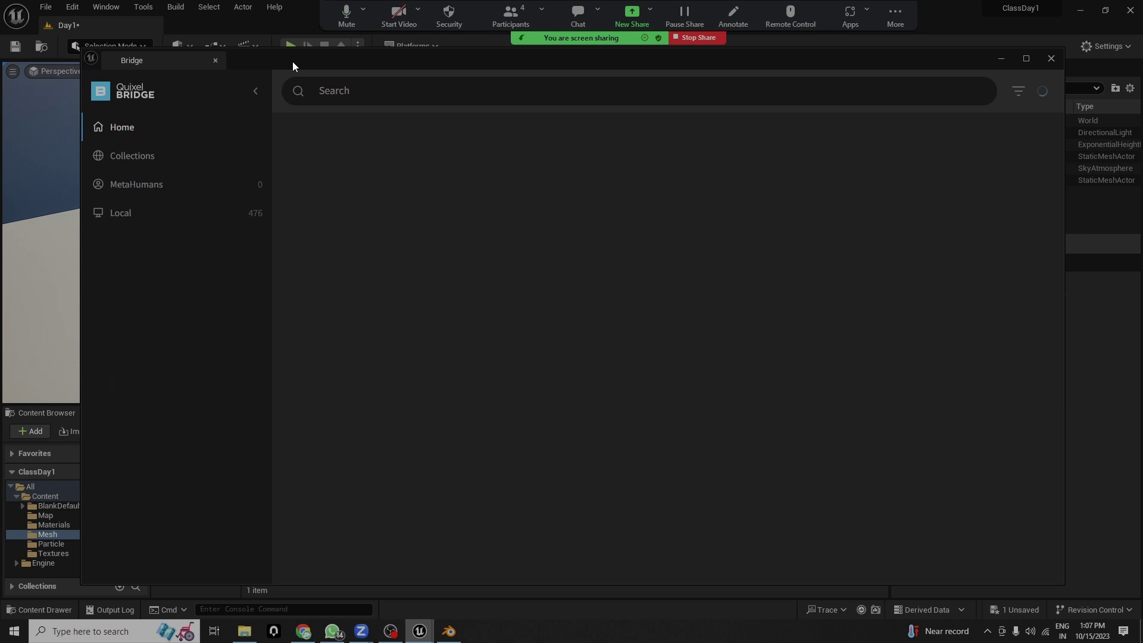
Sign in to Bridge with an Epic Games account using the account e-mail and password.
left_click_drag(293, 64, 309, 78)
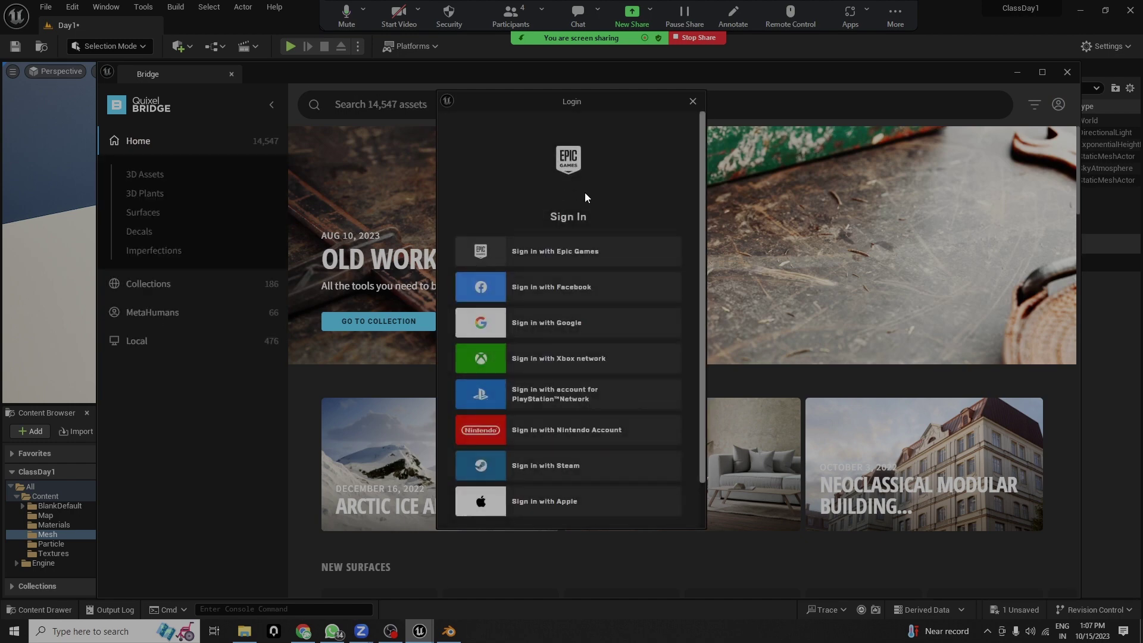
left_click(561, 260)
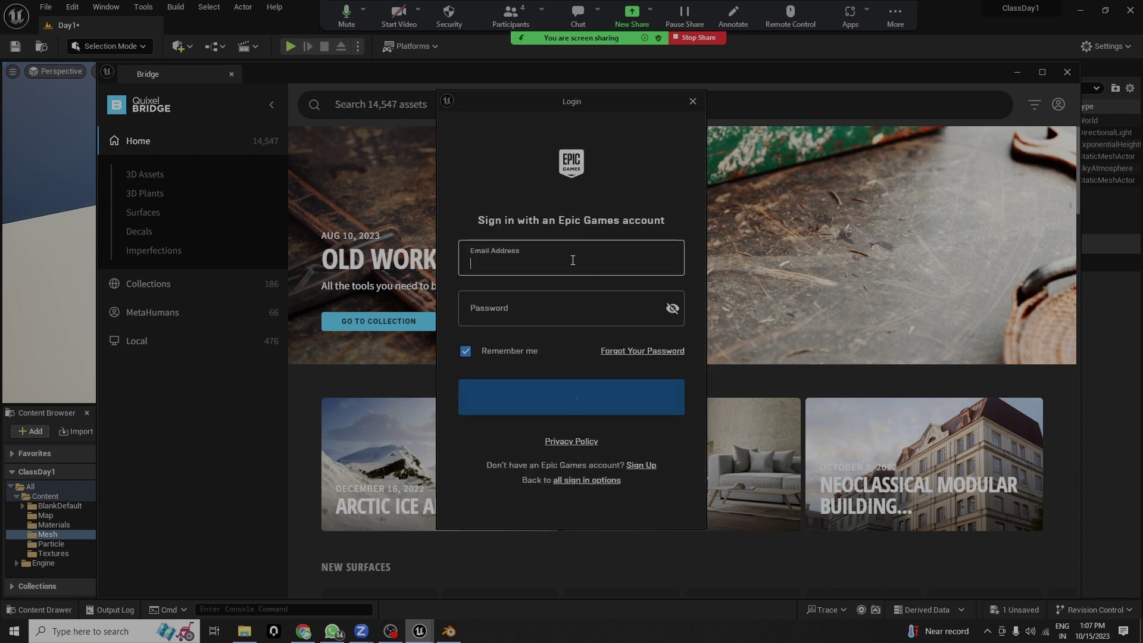
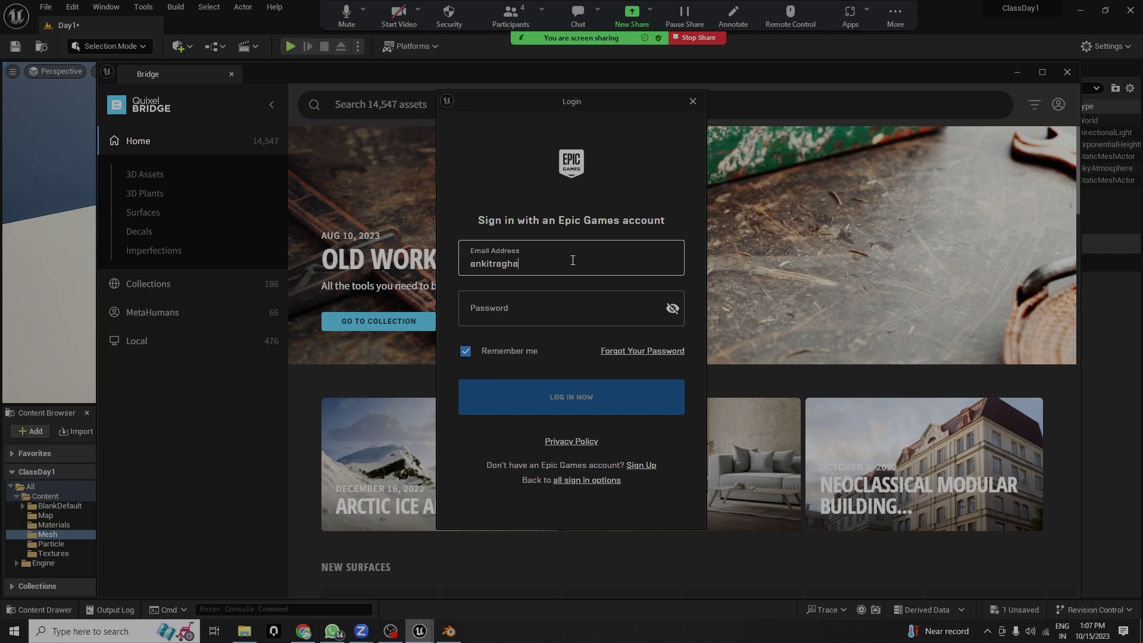
key("Tab")
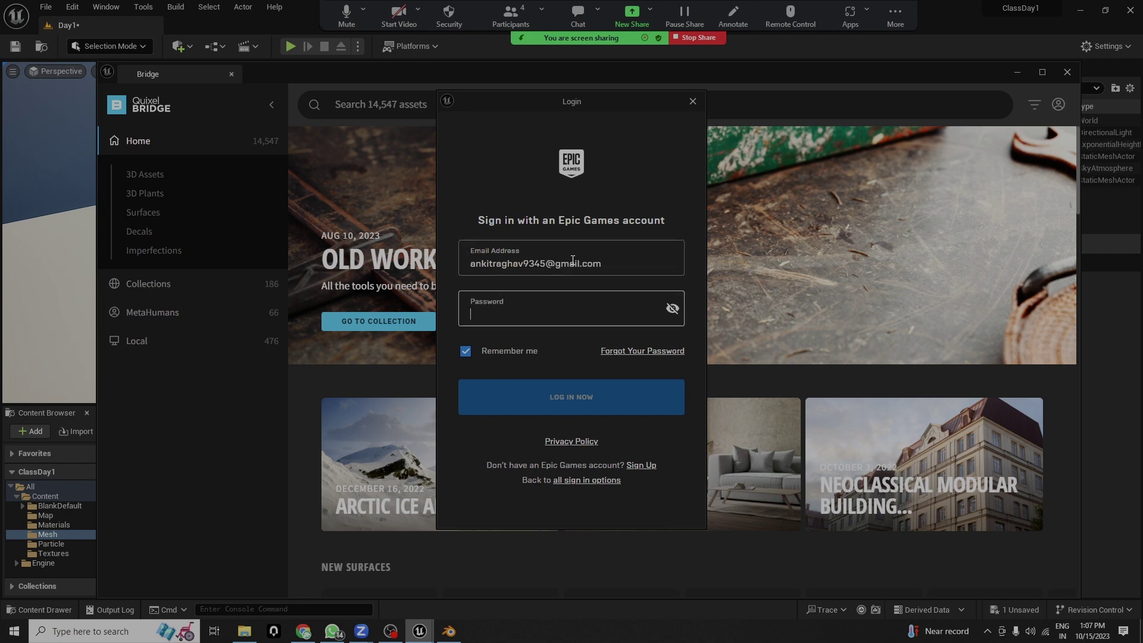
type("••")
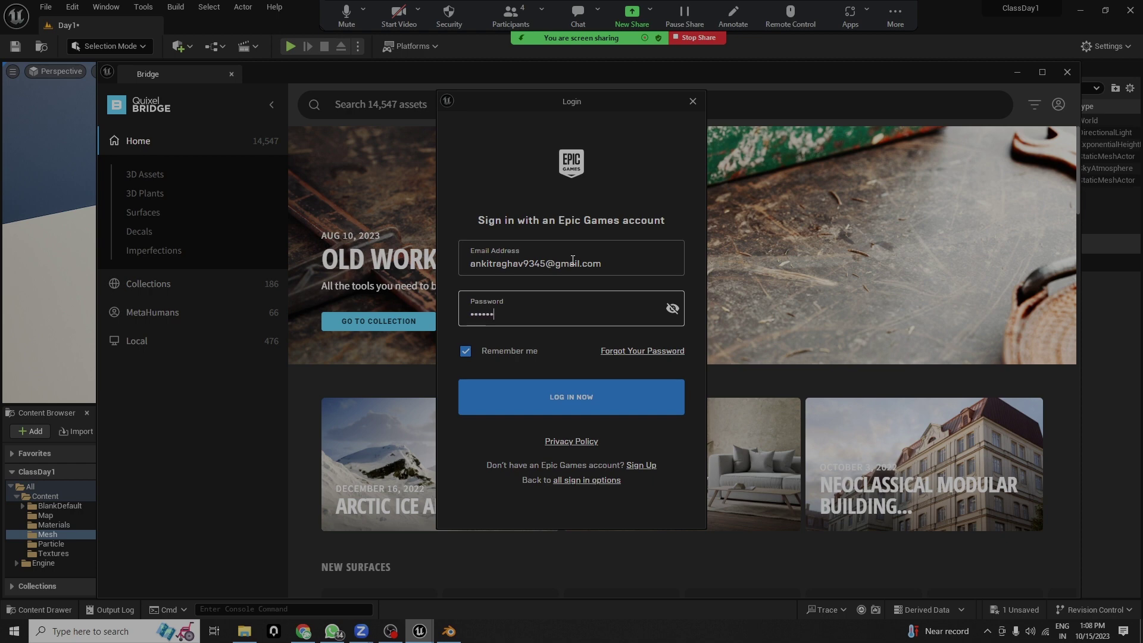
key("Return")
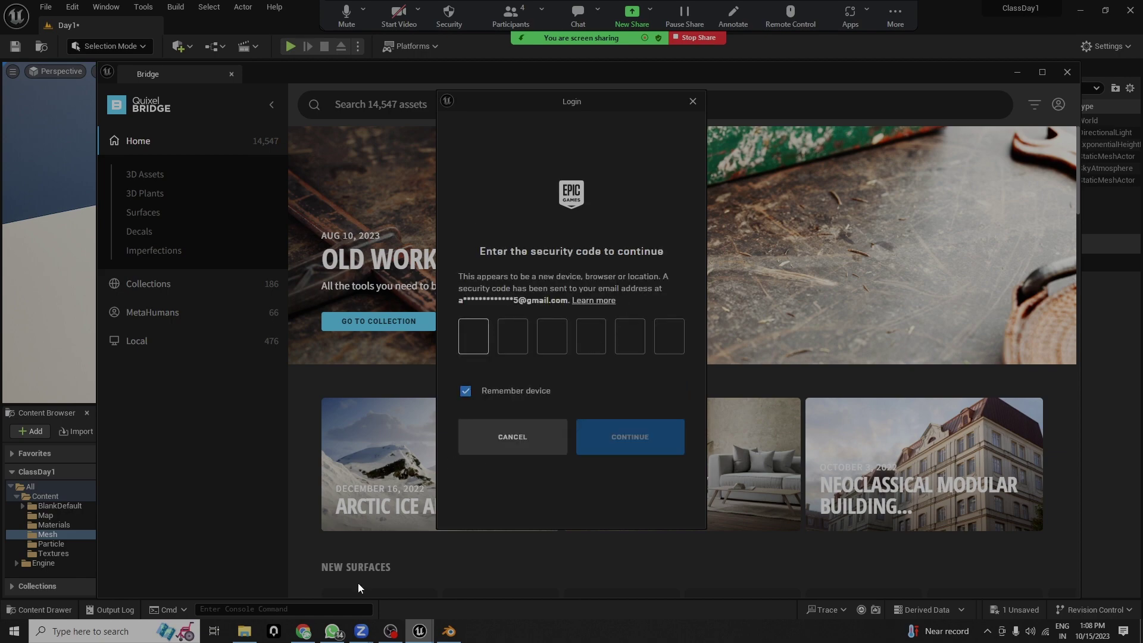
Focus the first security code box, then launch Chrome with the user's profile and maximise it.
left_click(304, 631)
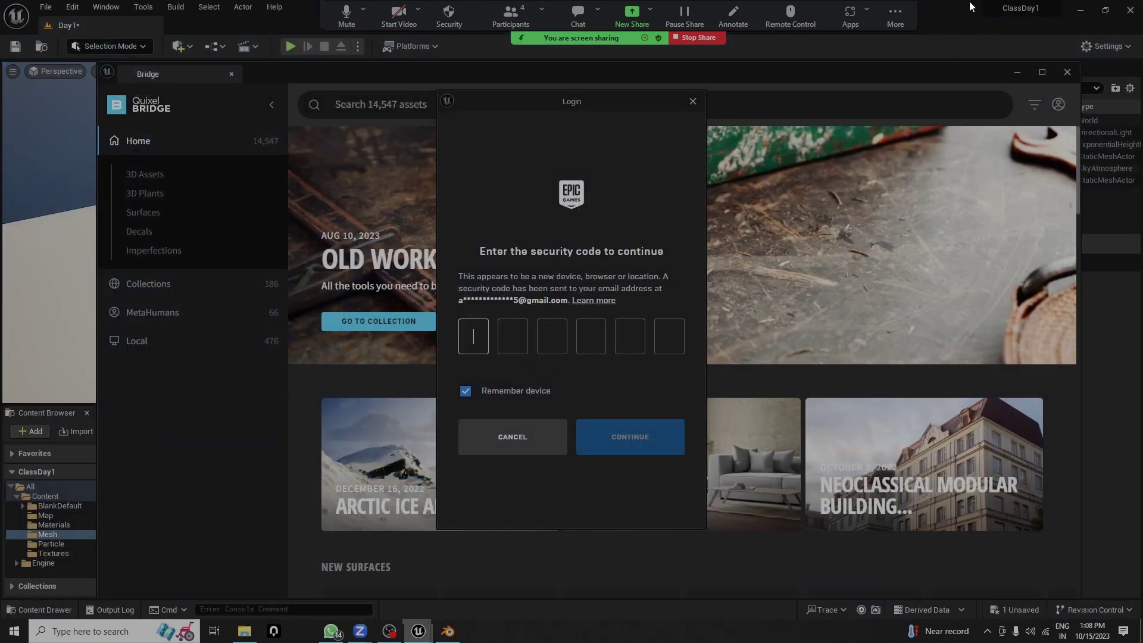
key("super")
type("chrome")
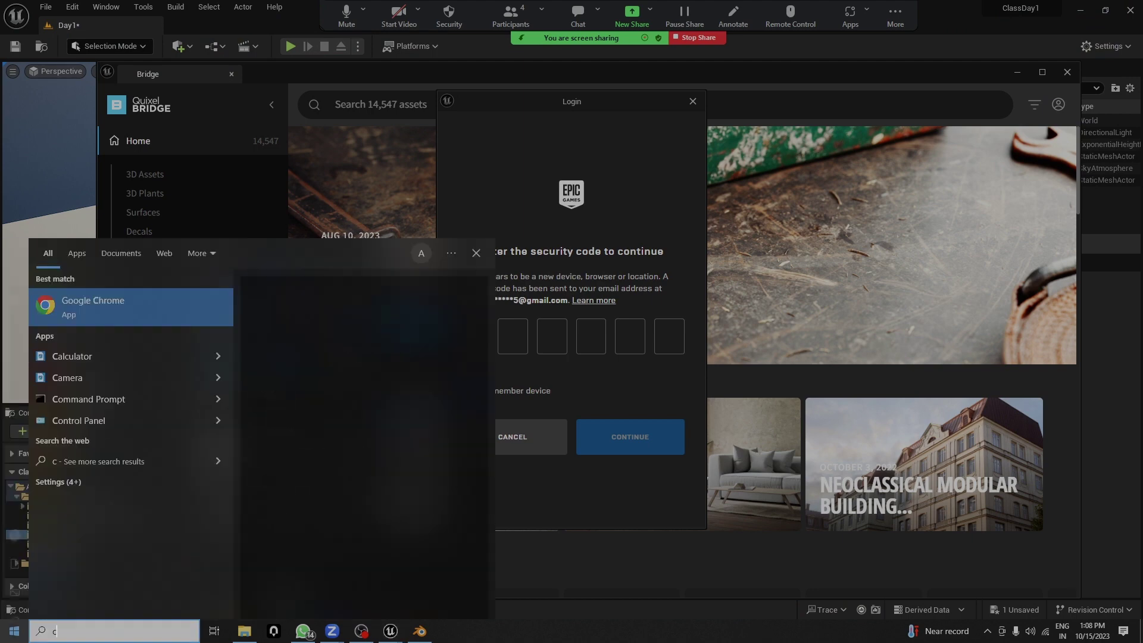
key("Return")
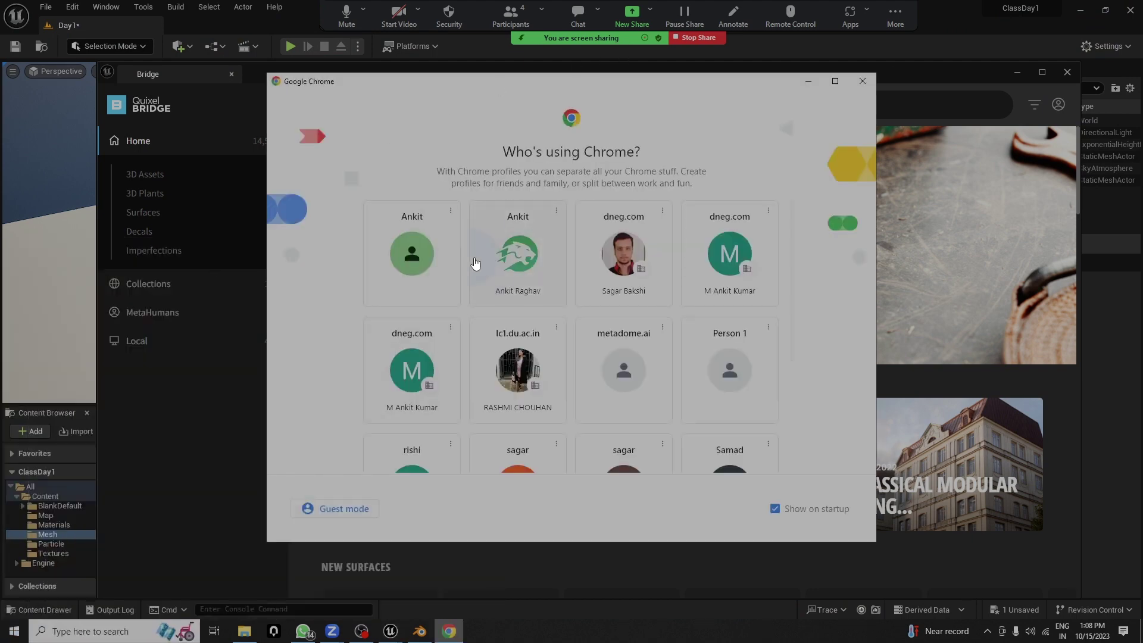
left_click(482, 241)
left_click(1055, 336)
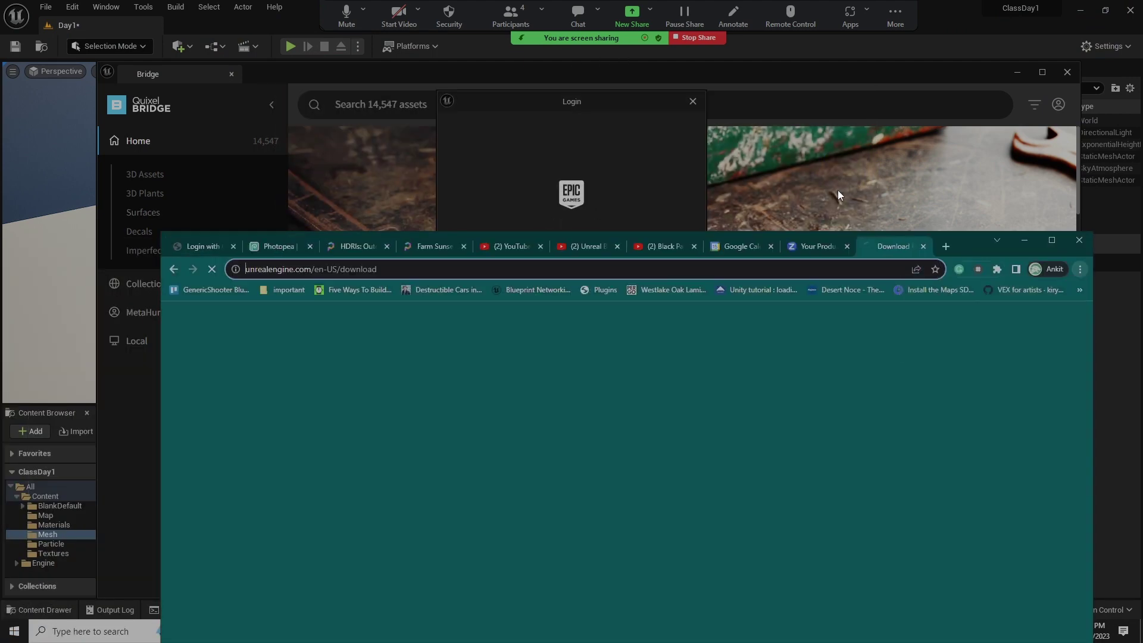
left_click(948, 246)
double_click(968, 241)
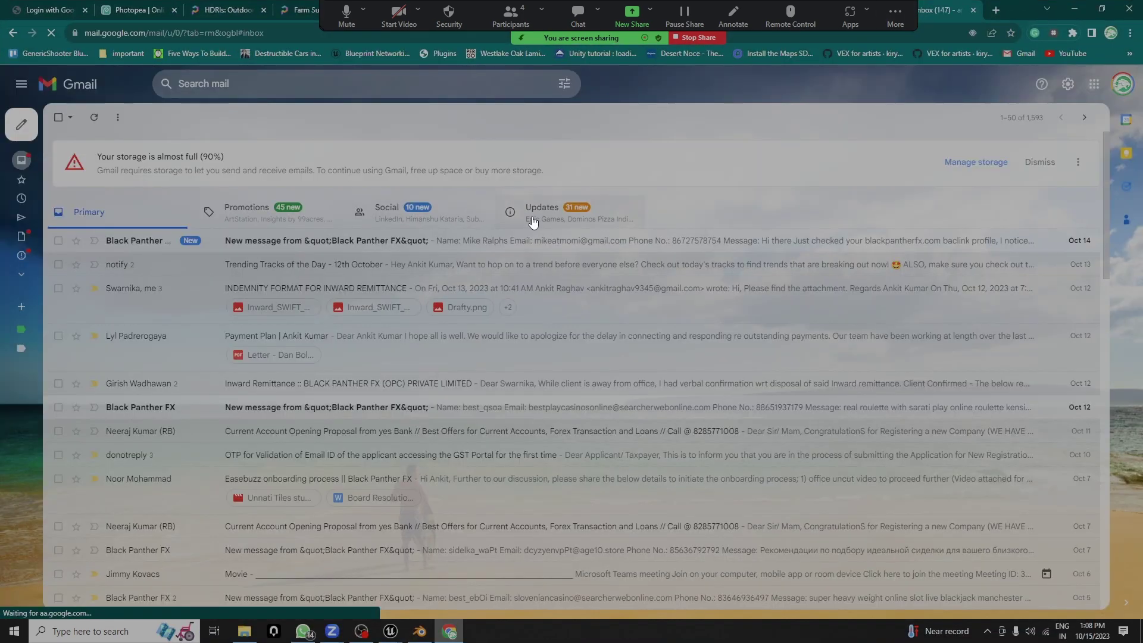
Copy the two-factor code from the Epic Games e-mail in Gmail's Updates tab and minimise Chrome.
left_click(526, 218)
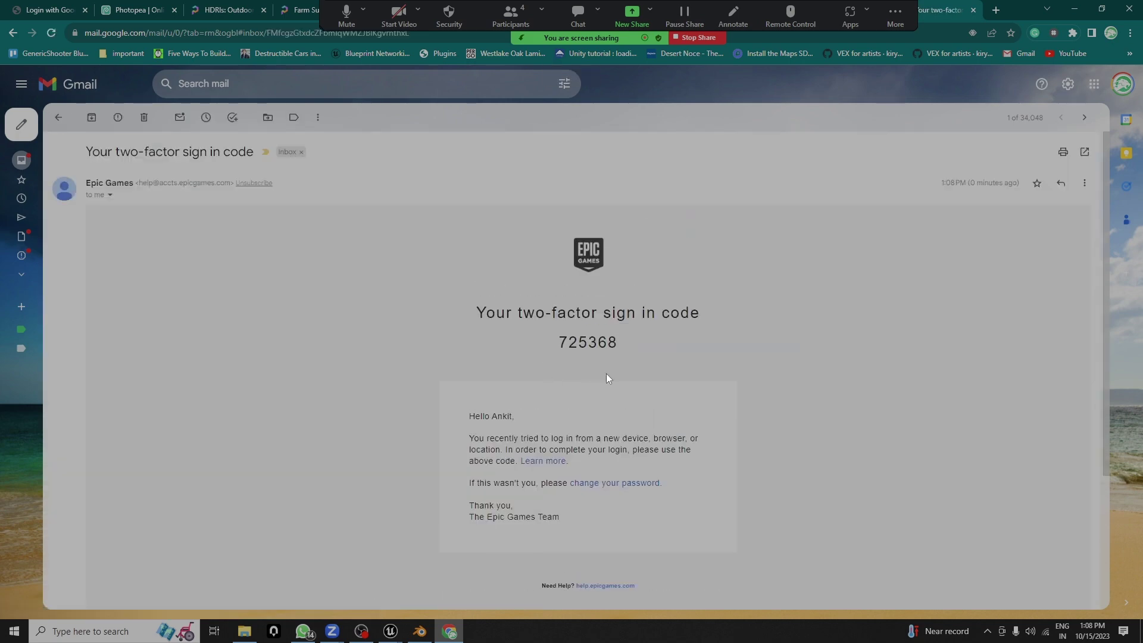
left_click_drag(620, 342, 530, 340)
key("ctrl+c")
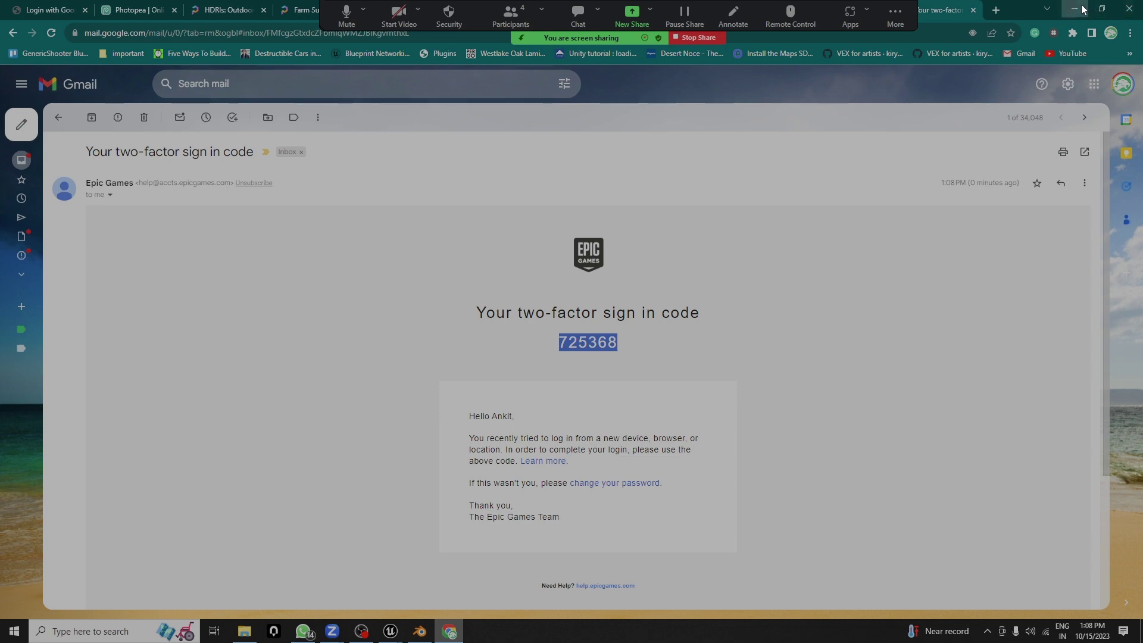
left_click(1076, 8)
Paste and submit the security code, then browse 3D Assets and open the Driftwood asset's details.
key("ctrl+v")
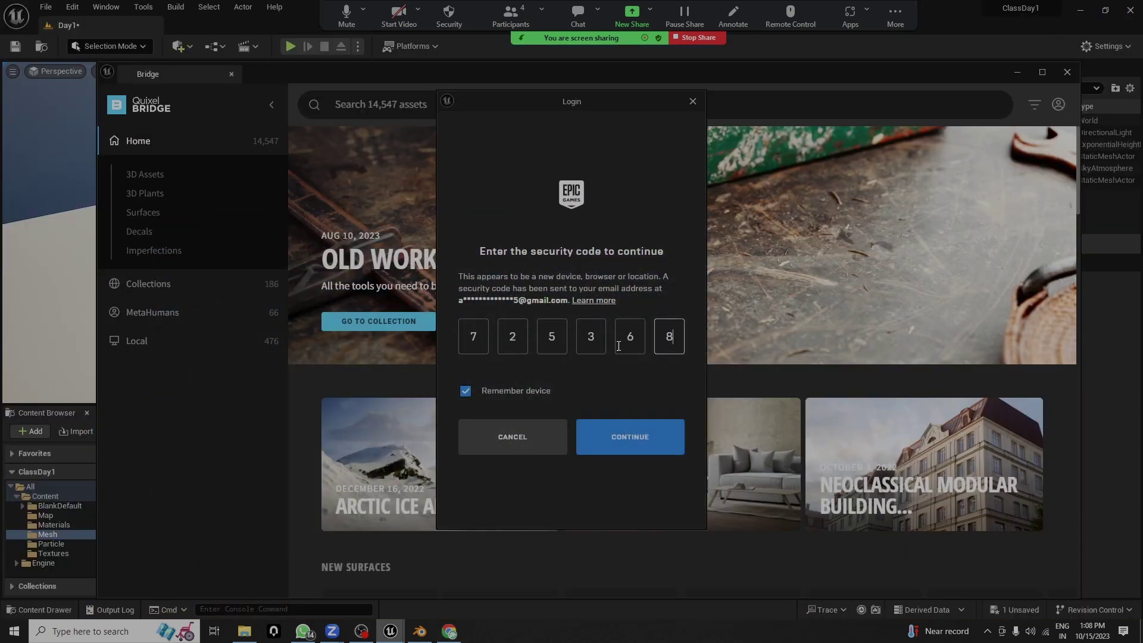
left_click(644, 432)
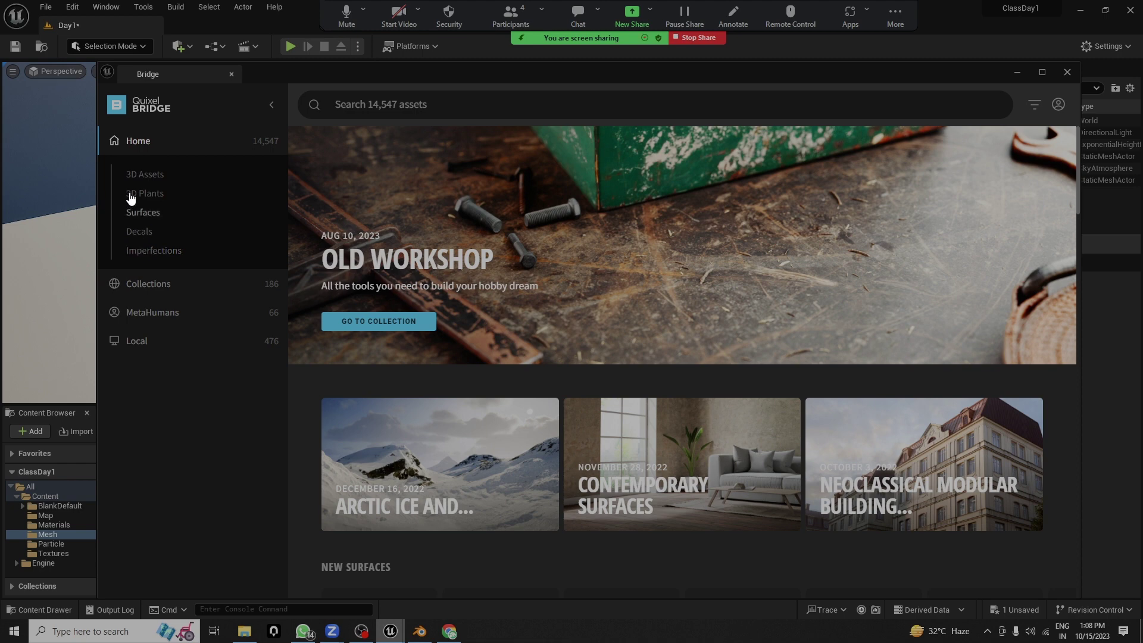
left_click(146, 179)
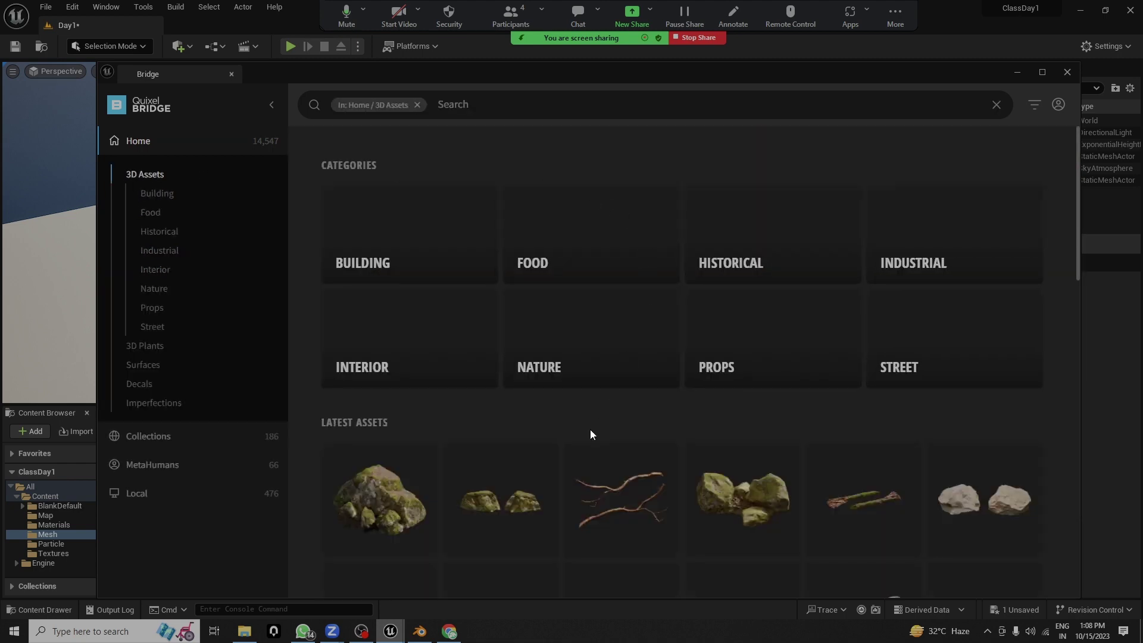
scroll(682, 516, "down", 5)
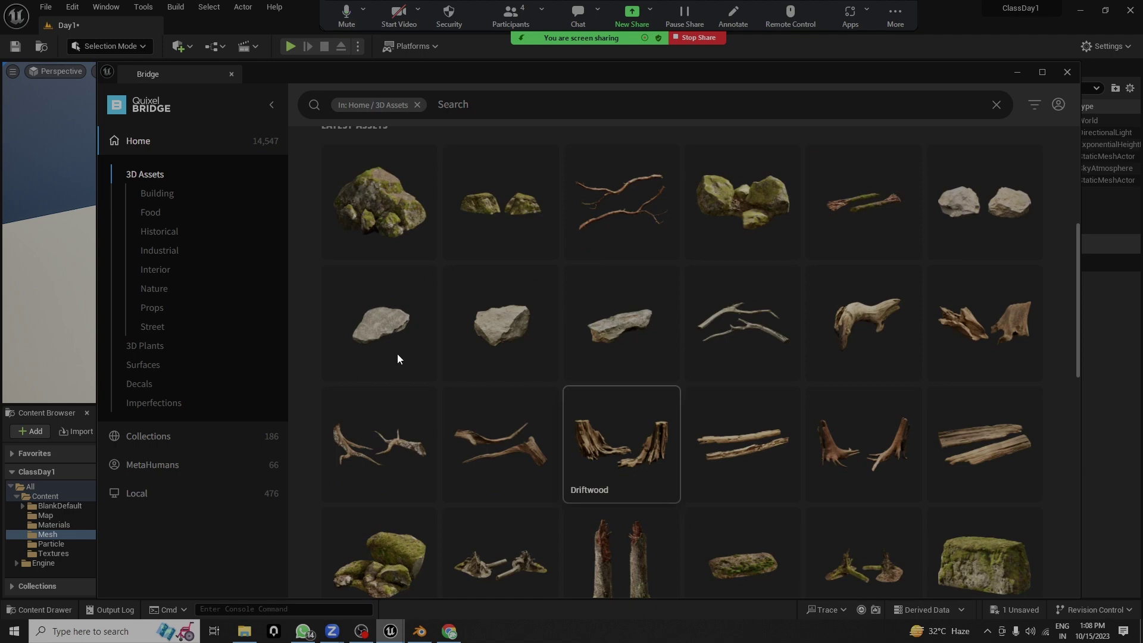
scroll(483, 352, "up", 2)
scroll(502, 403, "down", 3)
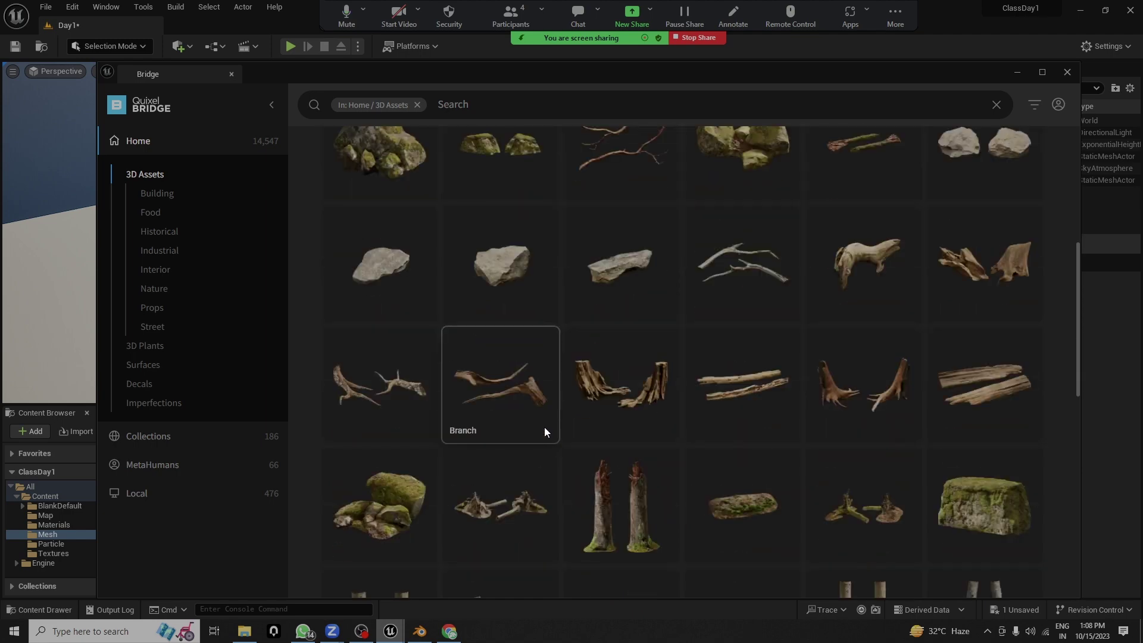
left_click(625, 367)
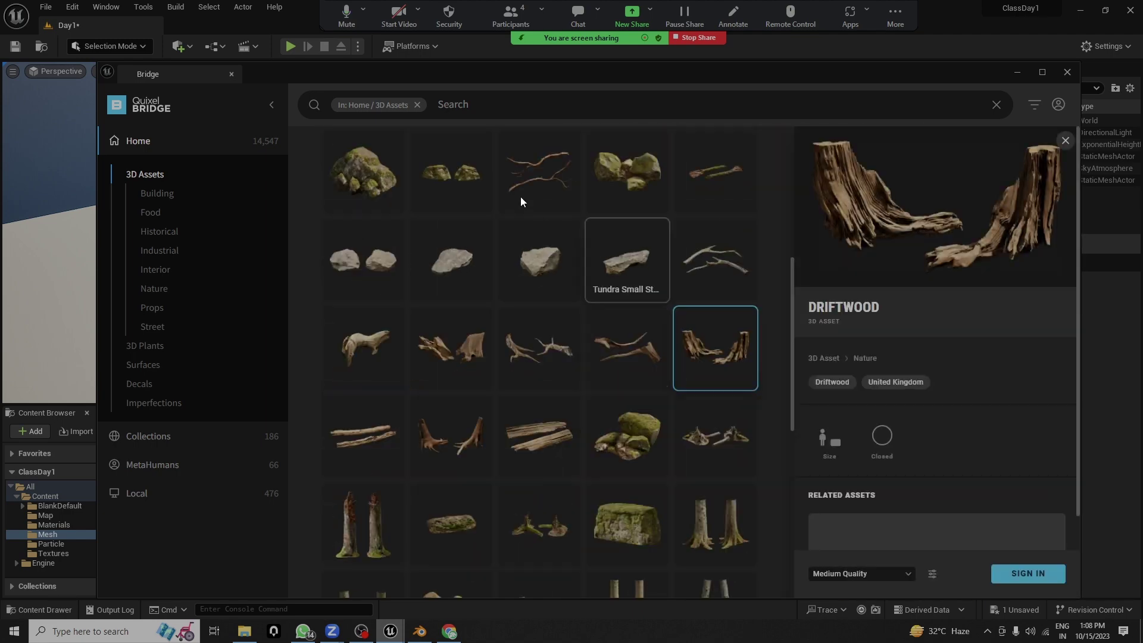
Scroll the 3D Assets grid and open the Skull asset's details.
scroll(459, 346, "up", 3)
scroll(455, 378, "up", 3)
scroll(458, 384, "down", 9)
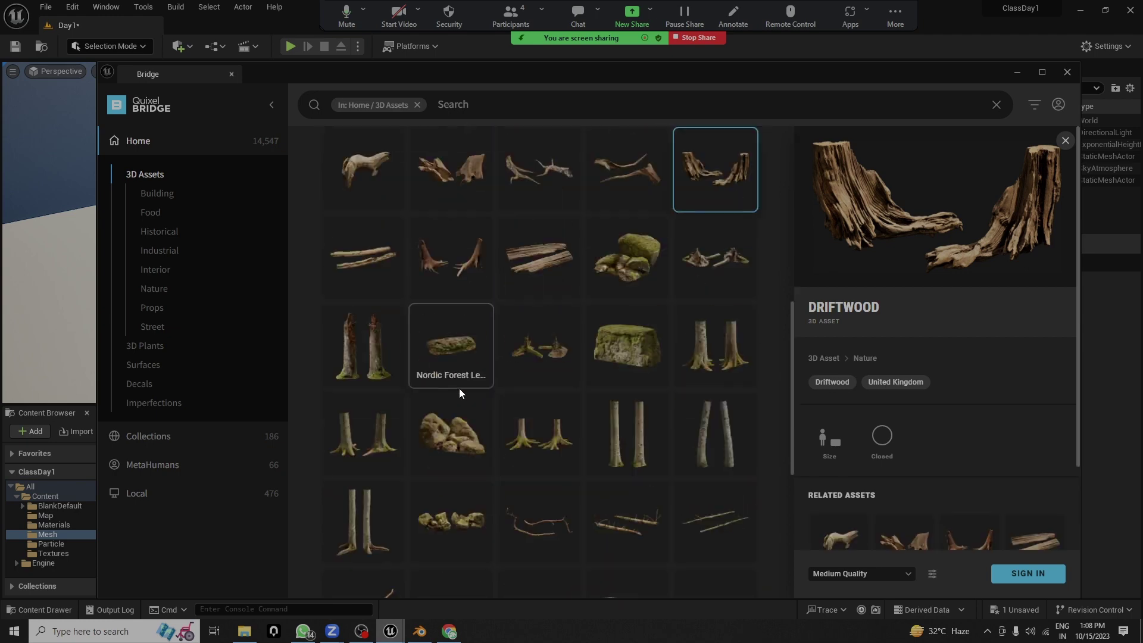
scroll(548, 414, "up", 4)
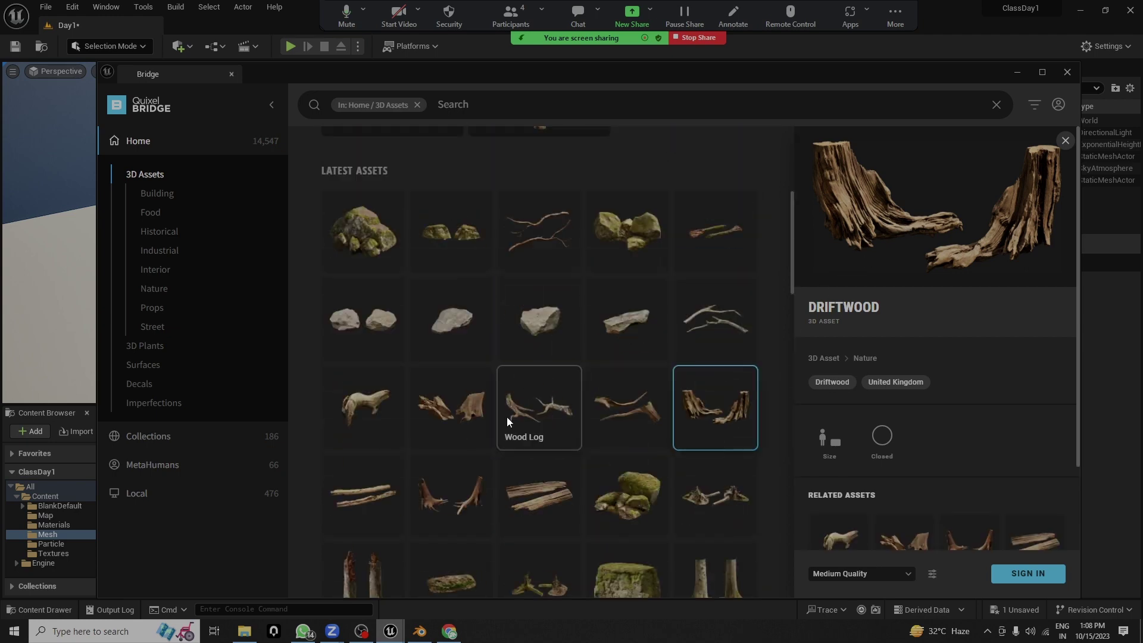
scroll(506, 417, "down", 5)
scroll(506, 416, "down", 2)
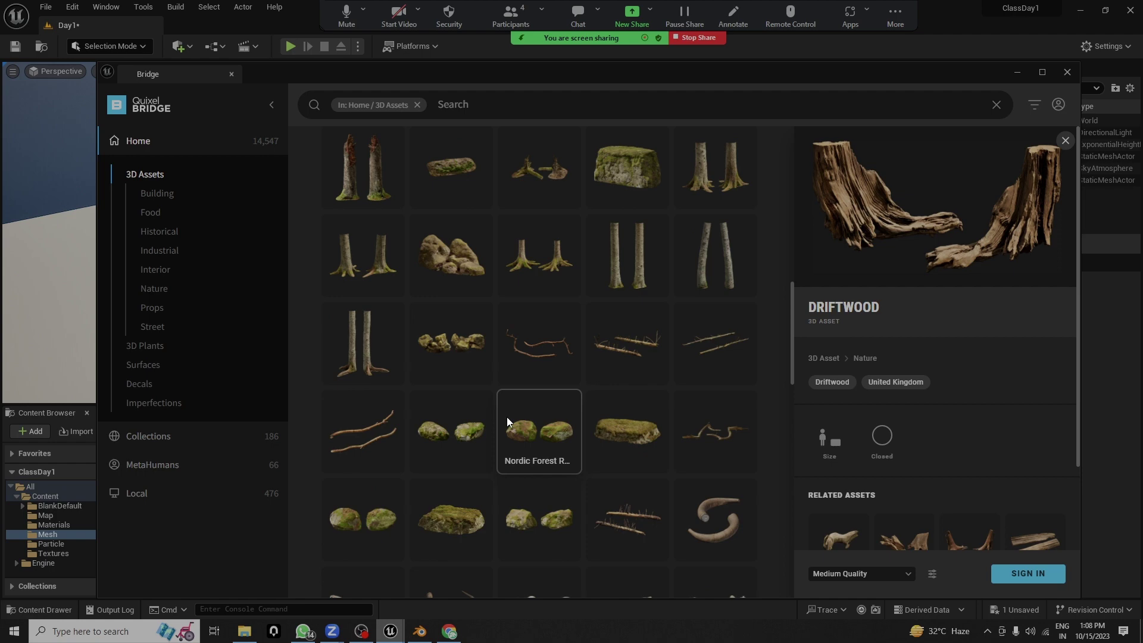
scroll(506, 416, "down", 5)
scroll(506, 417, "down", 3)
scroll(505, 416, "up", 7)
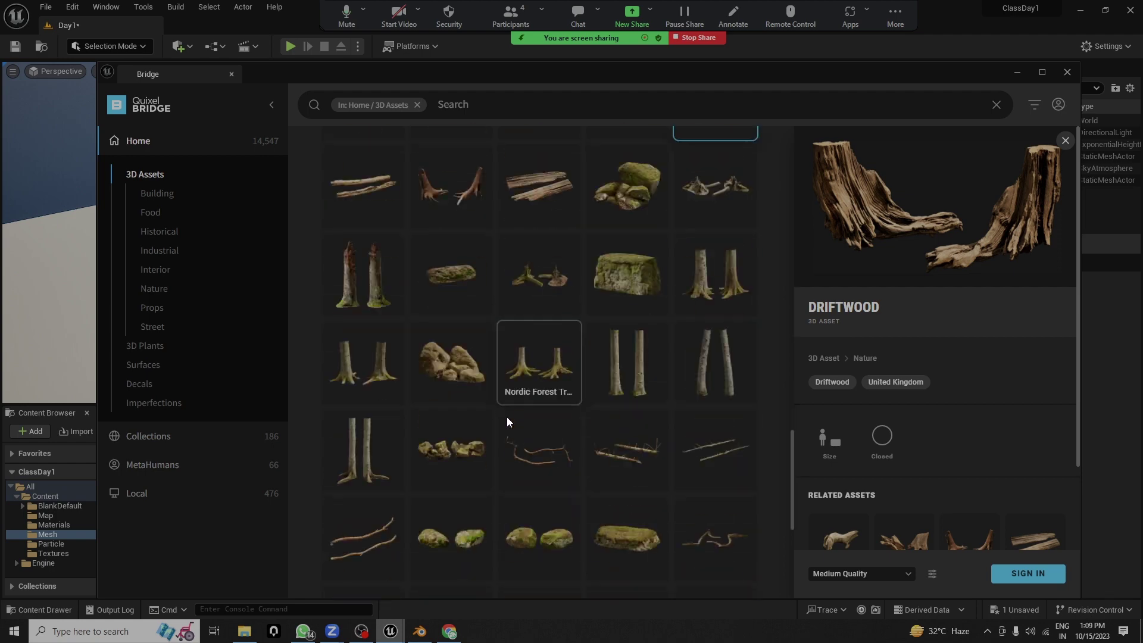
scroll(506, 417, "down", 1)
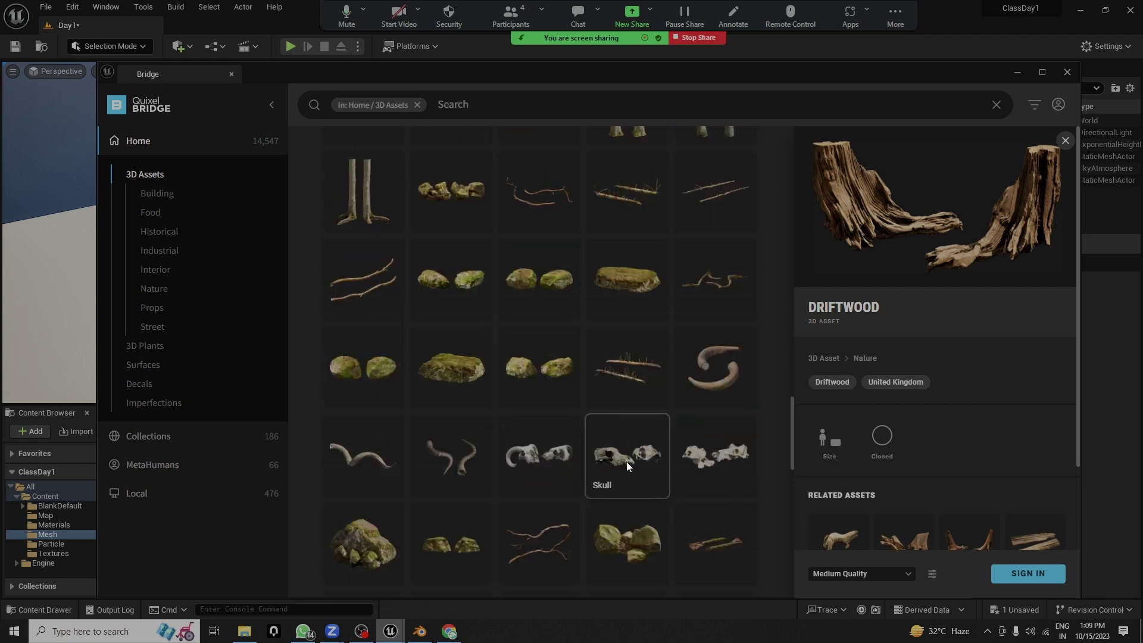
left_click(533, 456)
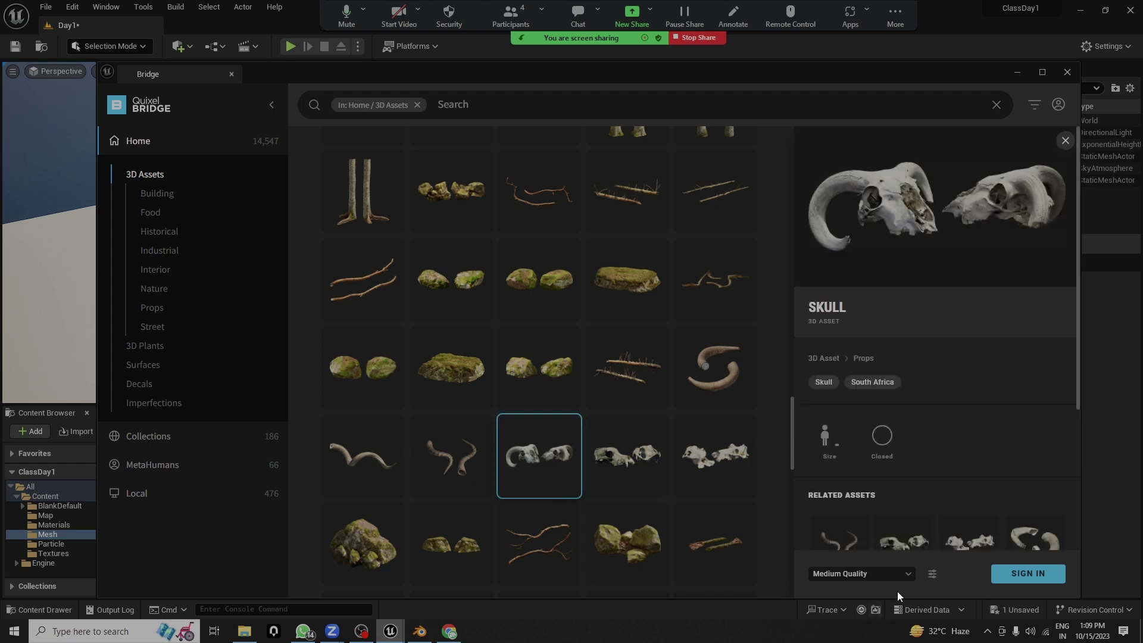
Sign in to Bridge and download the Skull asset at Nanite quality.
left_click(1034, 578)
left_click(865, 576)
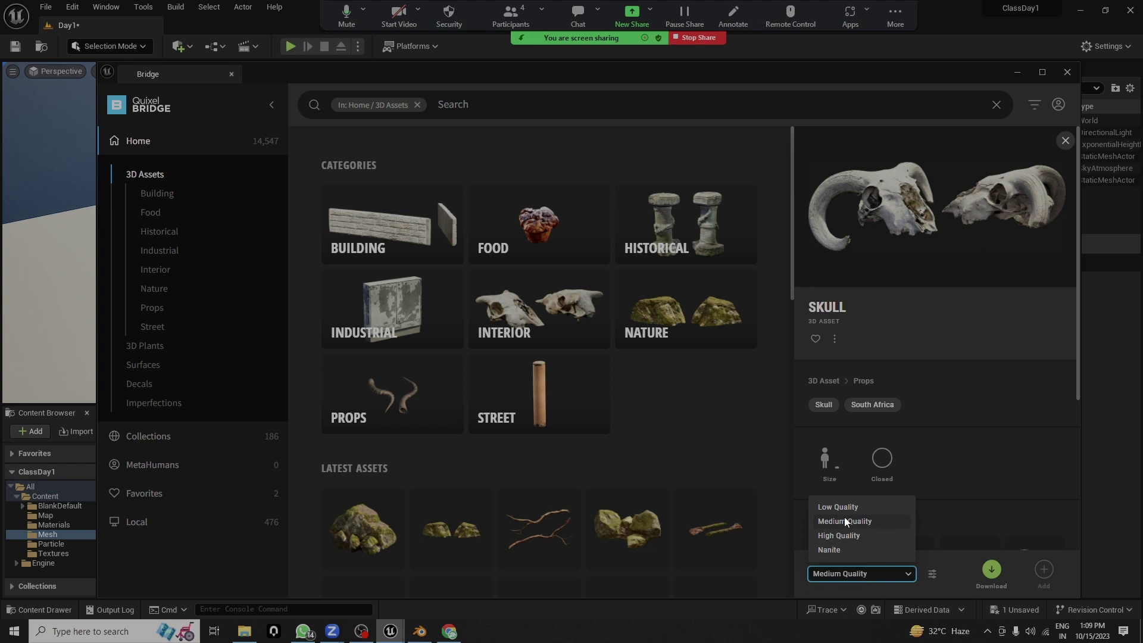
left_click(856, 549)
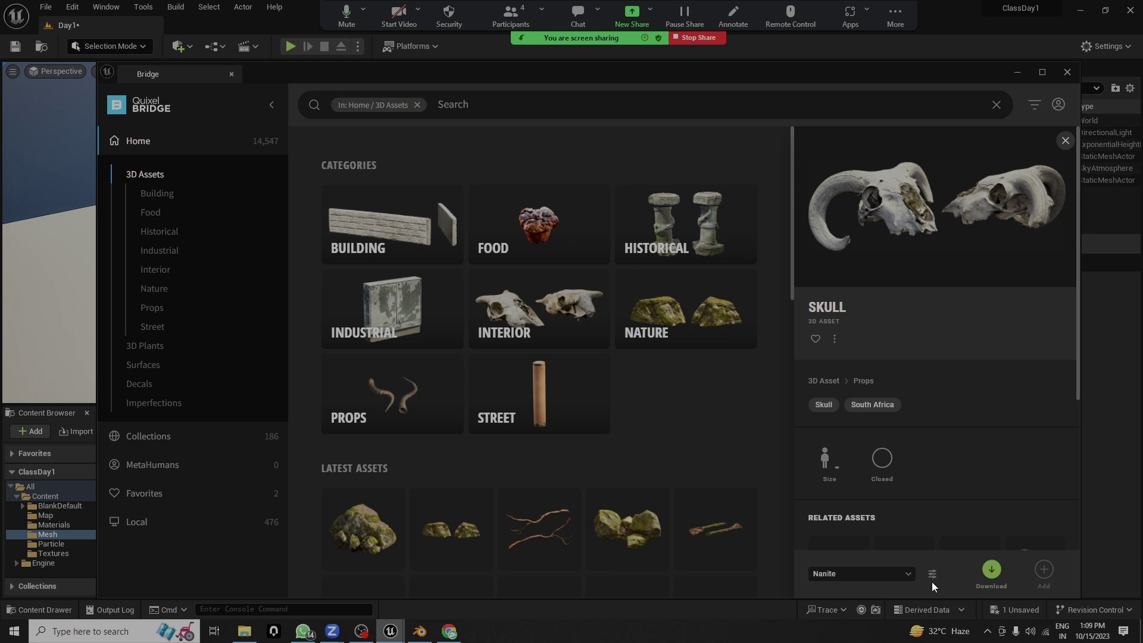
left_click(991, 571)
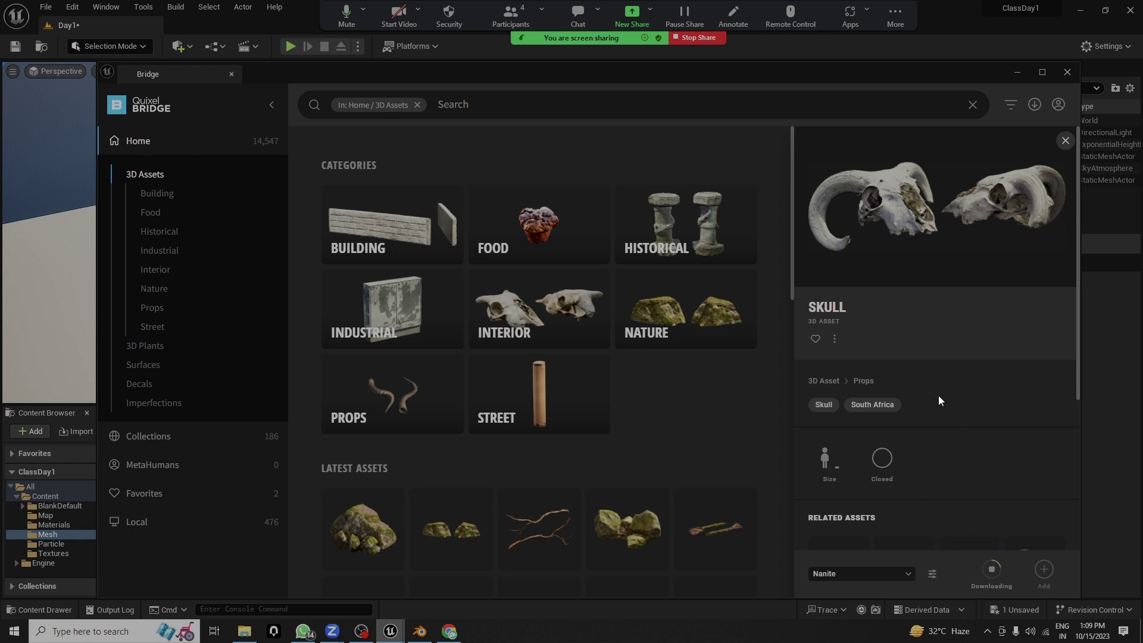
Recheck the download quality options and dismiss the meeting time-limit notice.
scroll(623, 447, "down", 2)
scroll(622, 470, "down", 2)
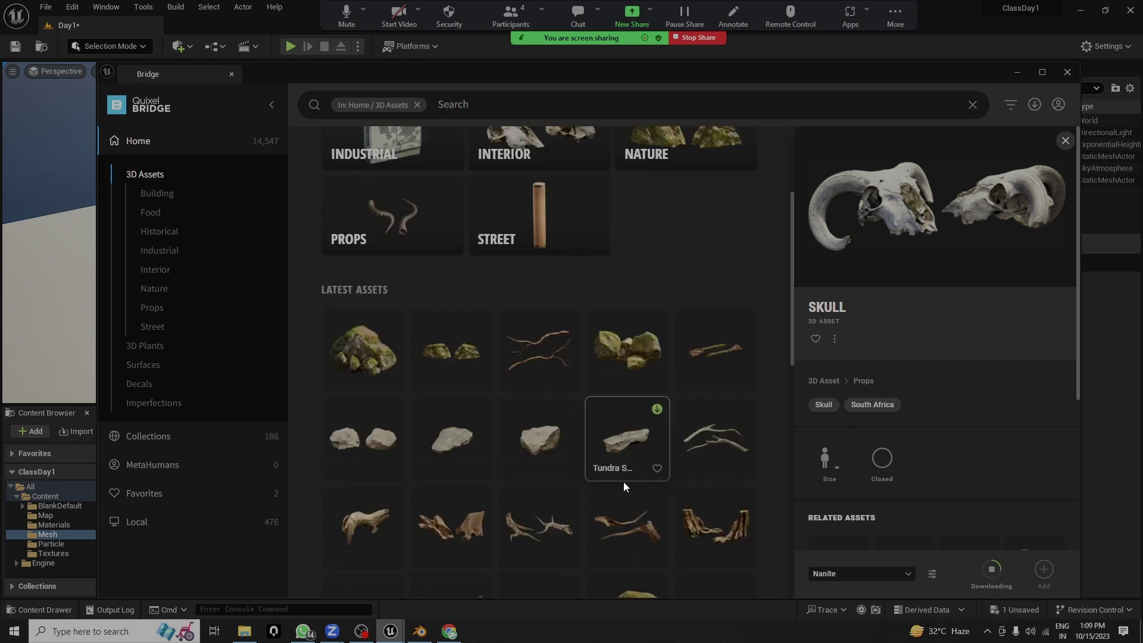
scroll(619, 416, "down", 5)
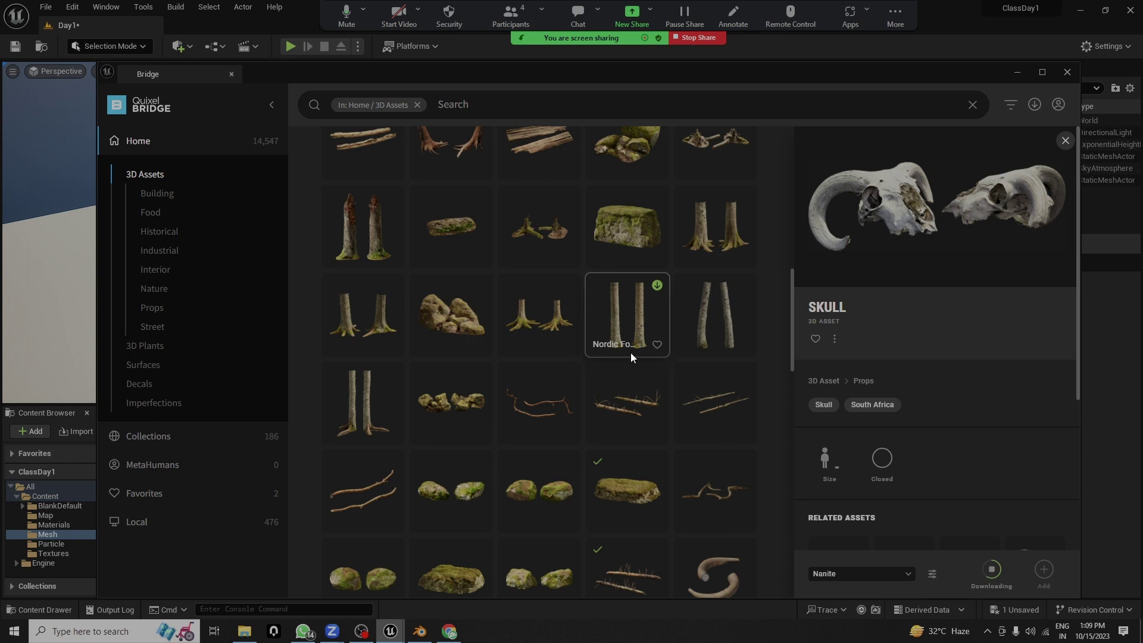
left_click(892, 574)
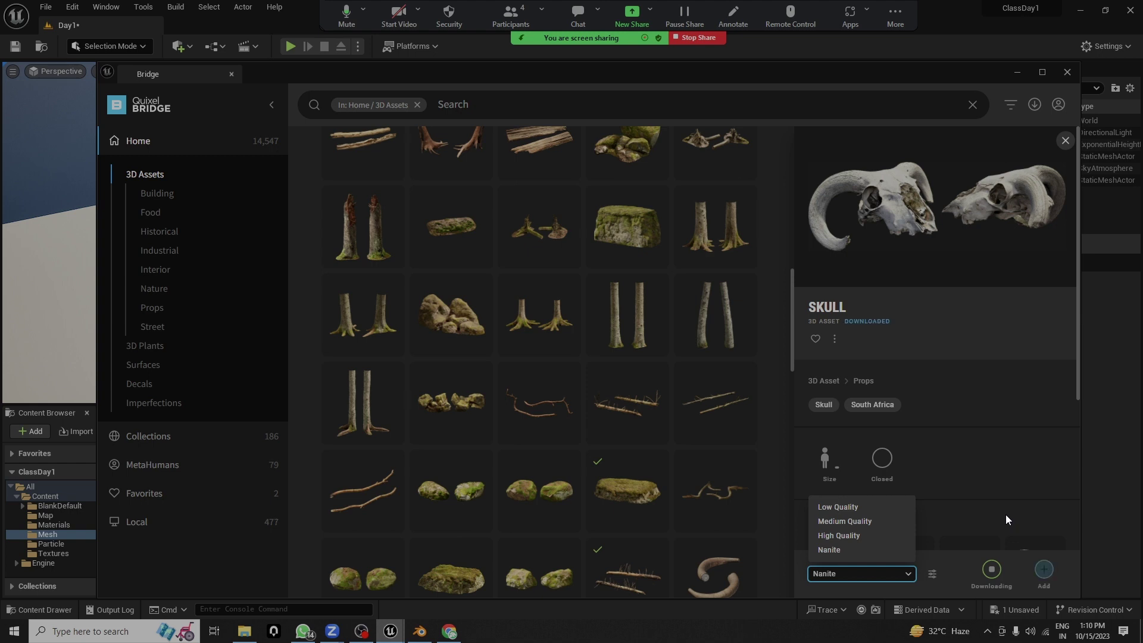
left_click(986, 495)
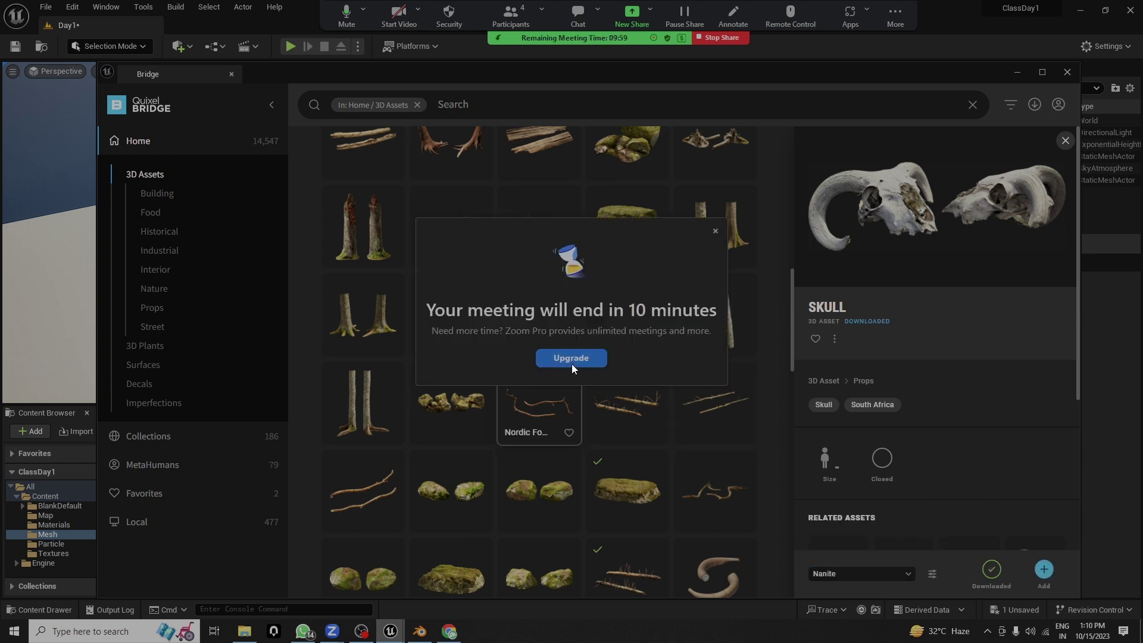
left_click(714, 230)
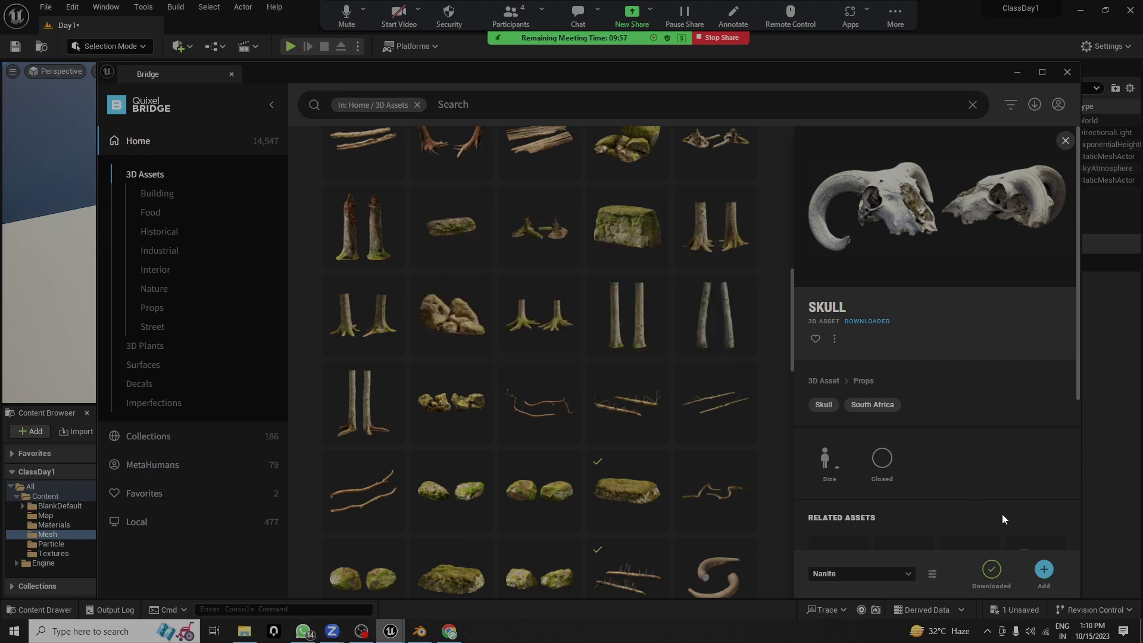
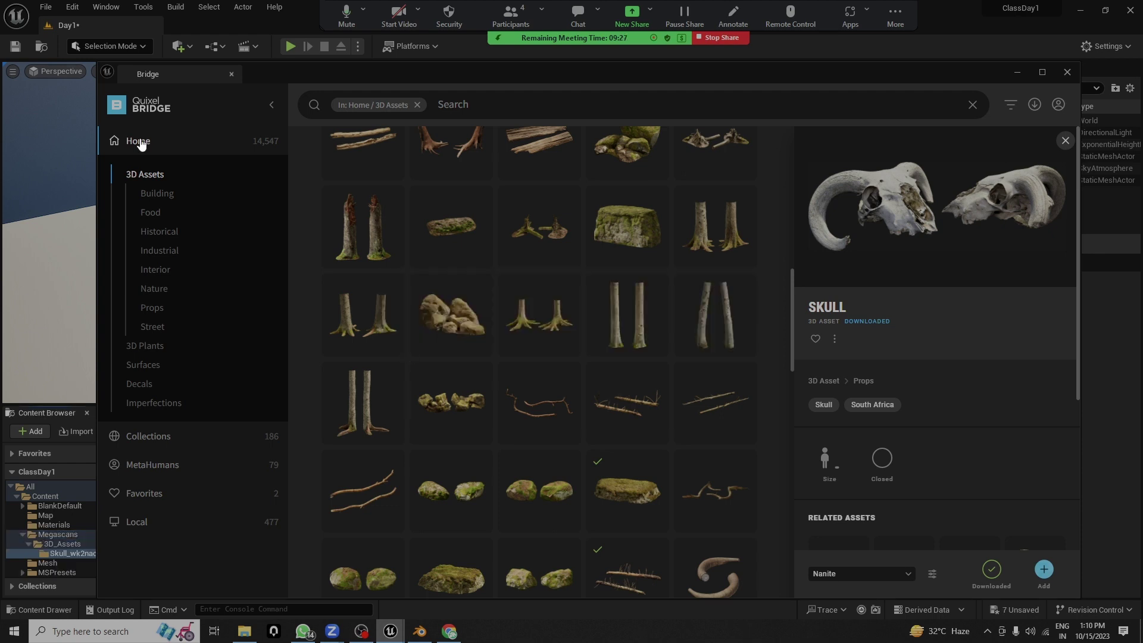
Close Quixel Bridge to return to the Unreal level with the downloaded skull assets.
left_click(232, 74)
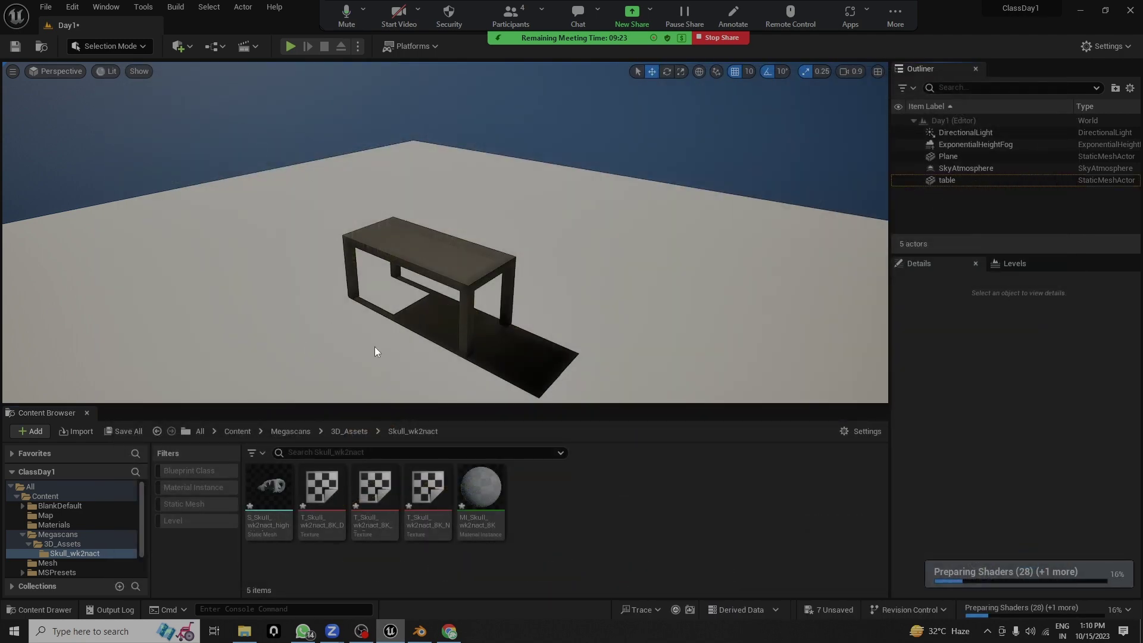
left_click(236, 431)
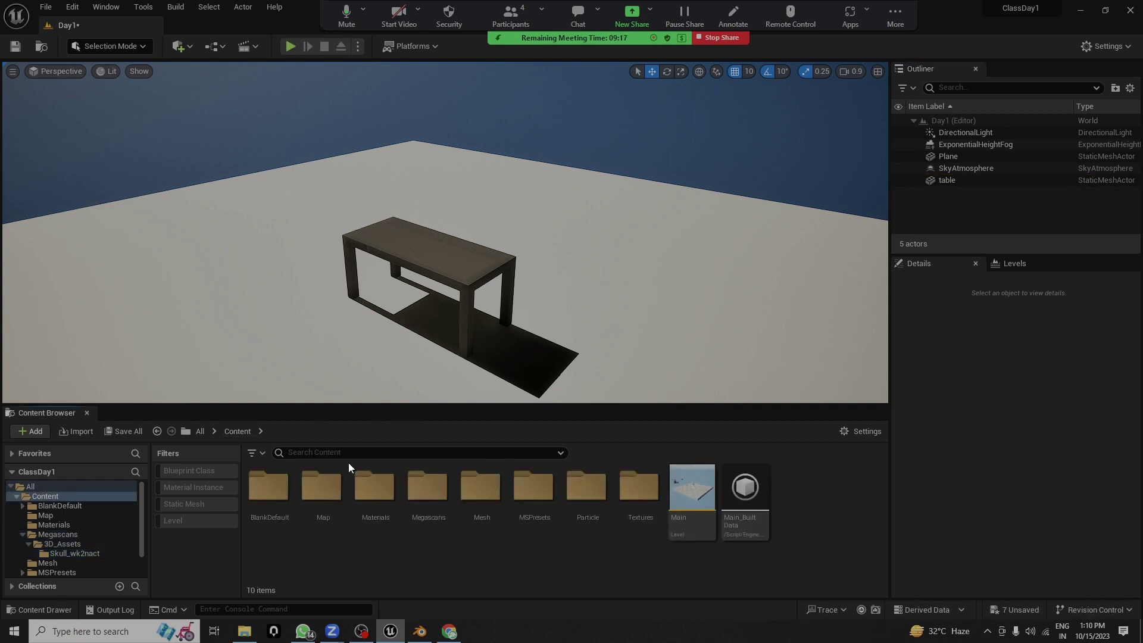
left_click(583, 507)
left_click(636, 497)
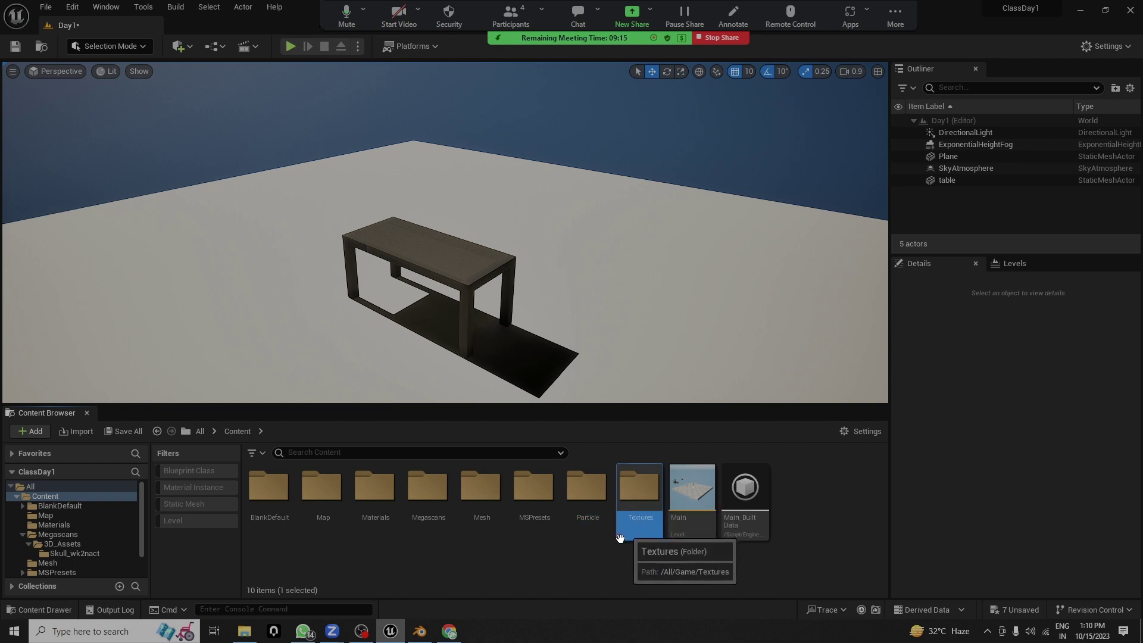
left_click(481, 563)
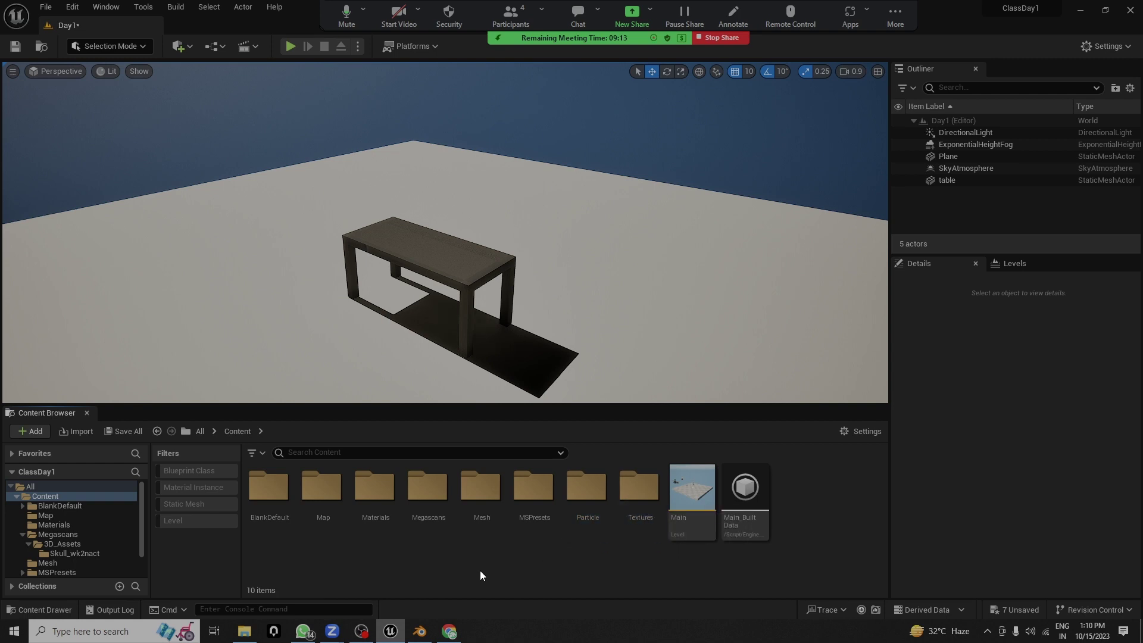
left_click(531, 503)
left_click(407, 502)
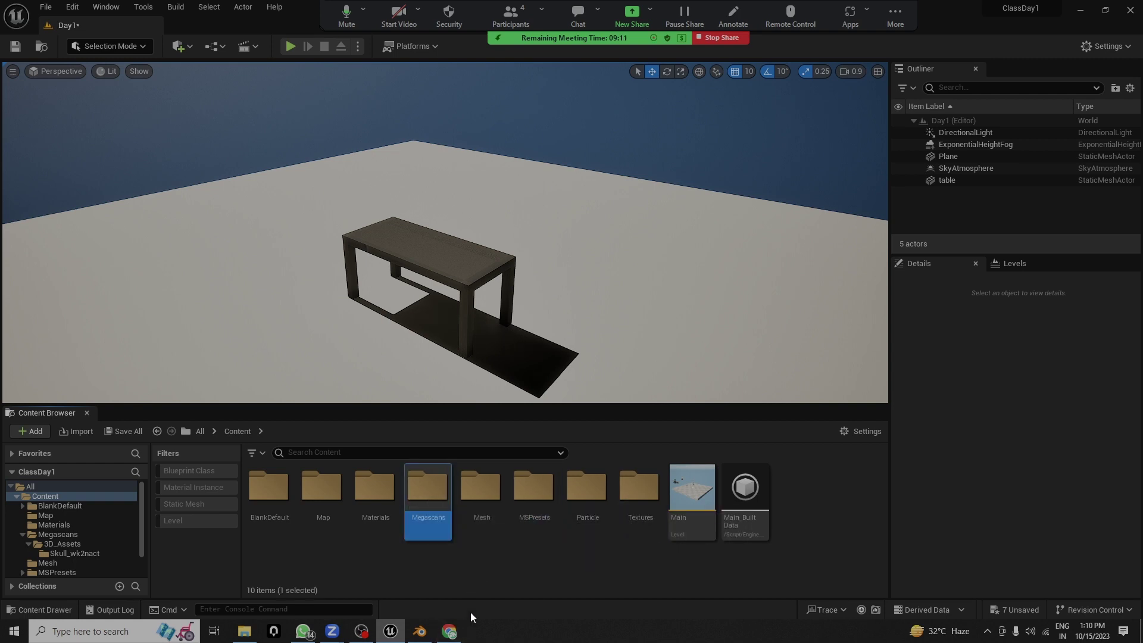
left_click(531, 511)
left_click(448, 515)
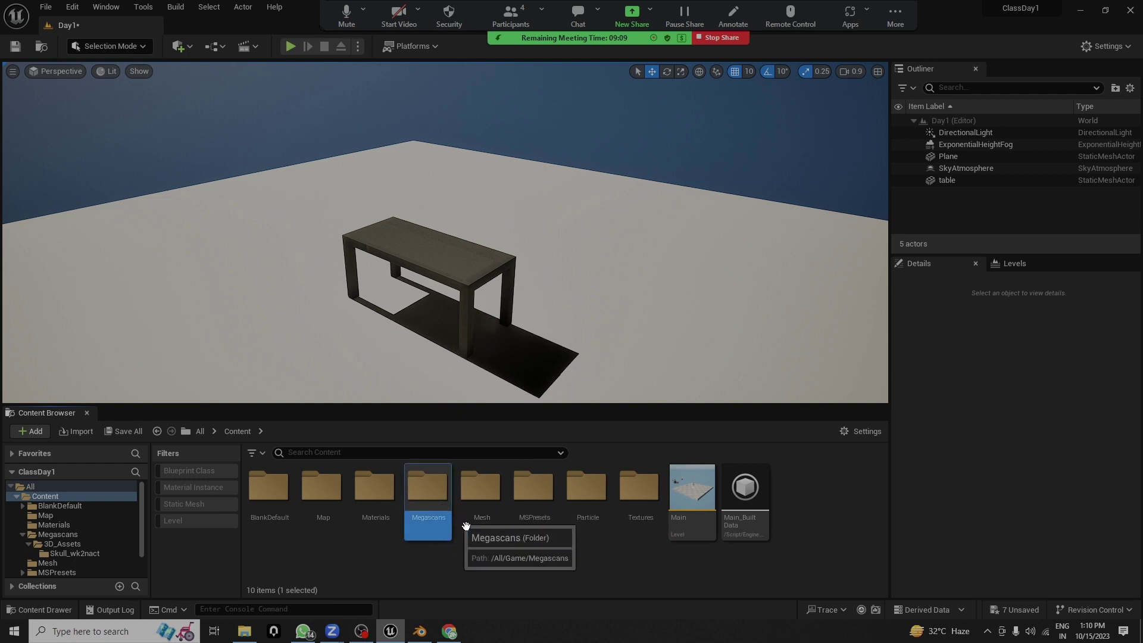
left_click(522, 513)
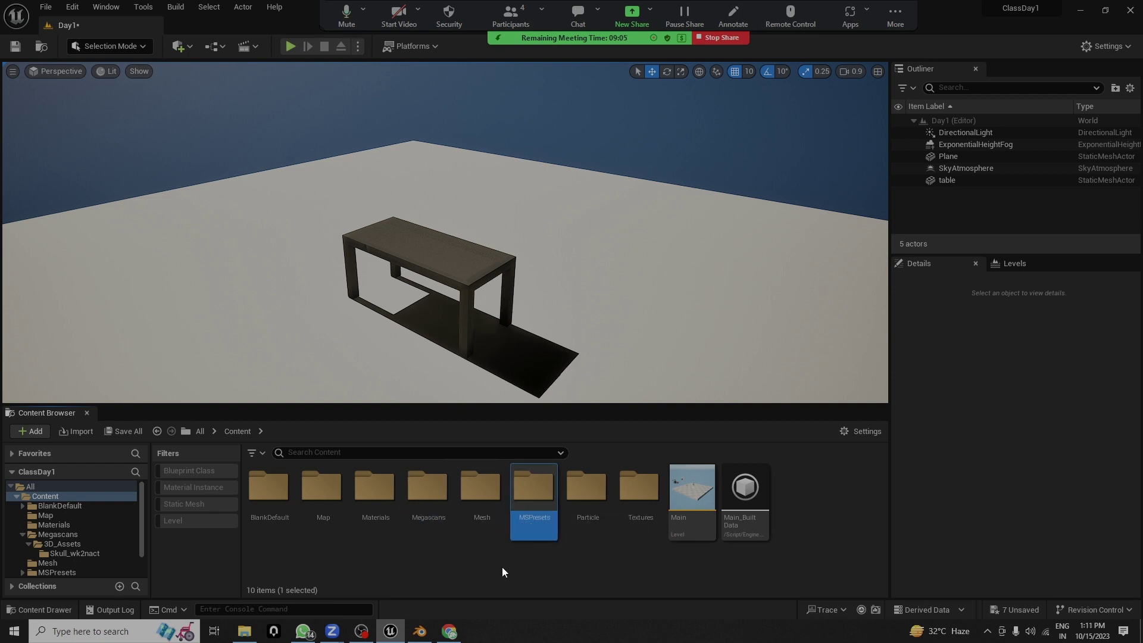
left_click(440, 514)
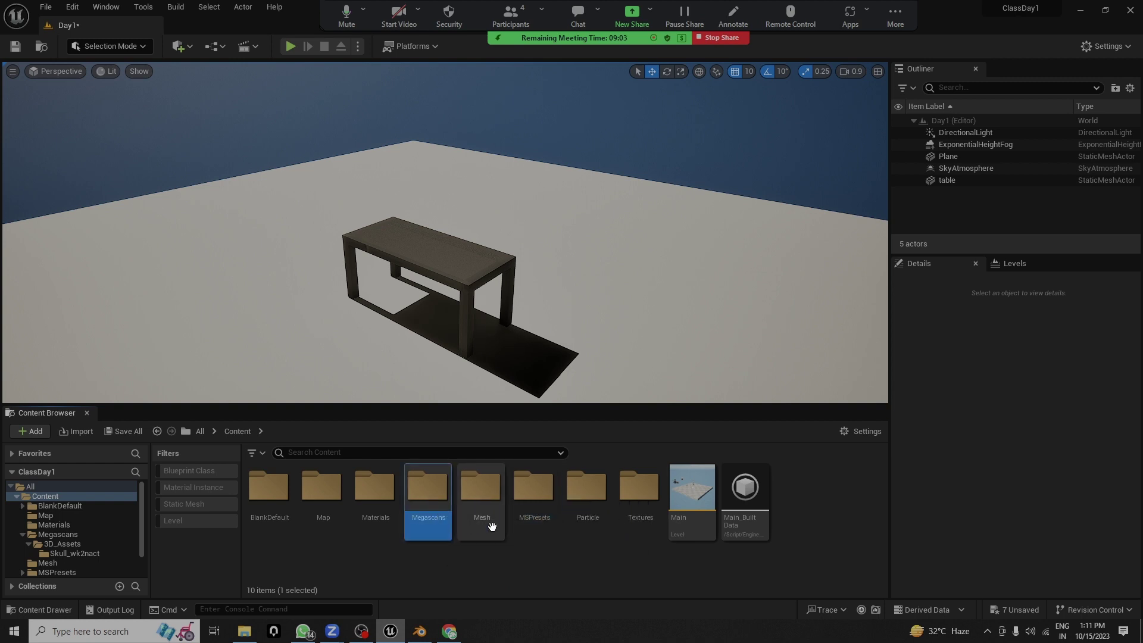
left_click(524, 512)
left_click(423, 507)
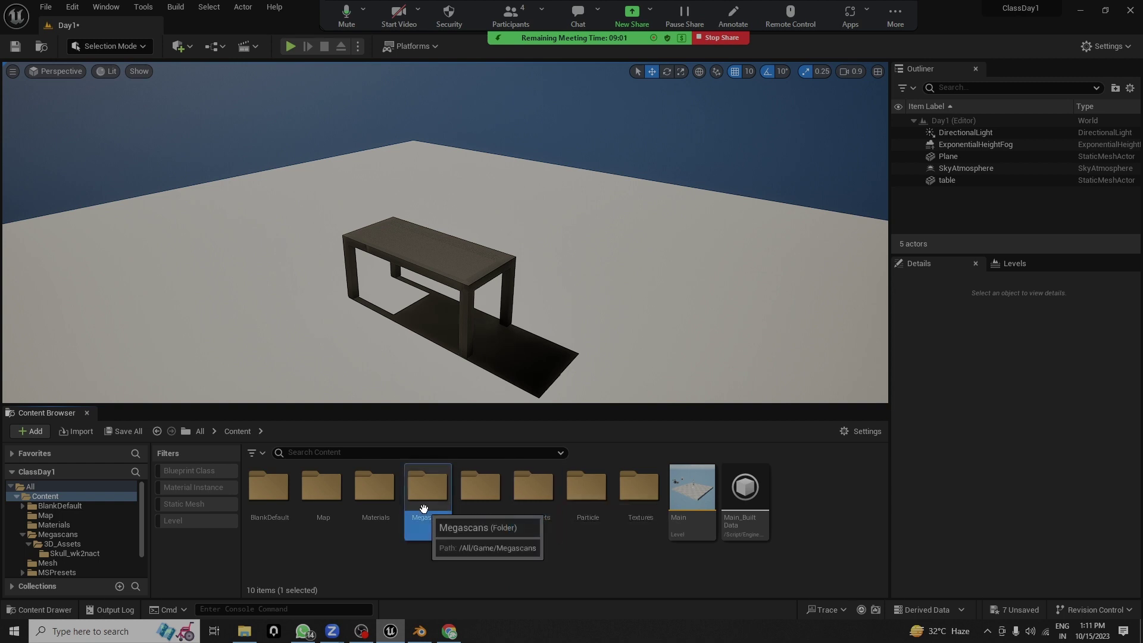
left_click(538, 551)
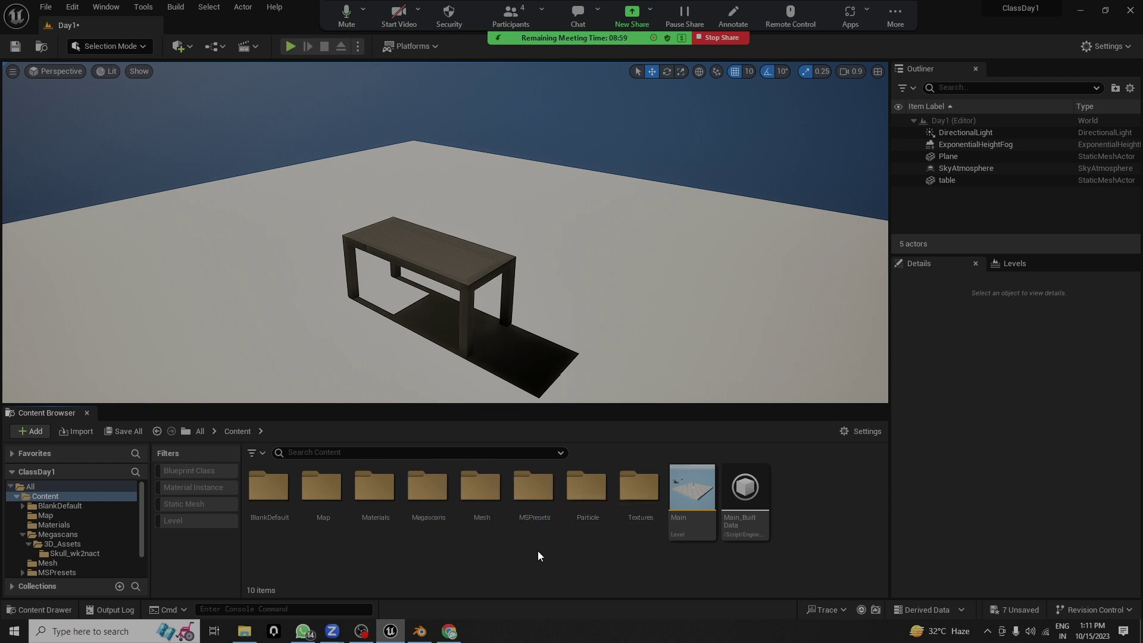
double_click(437, 507)
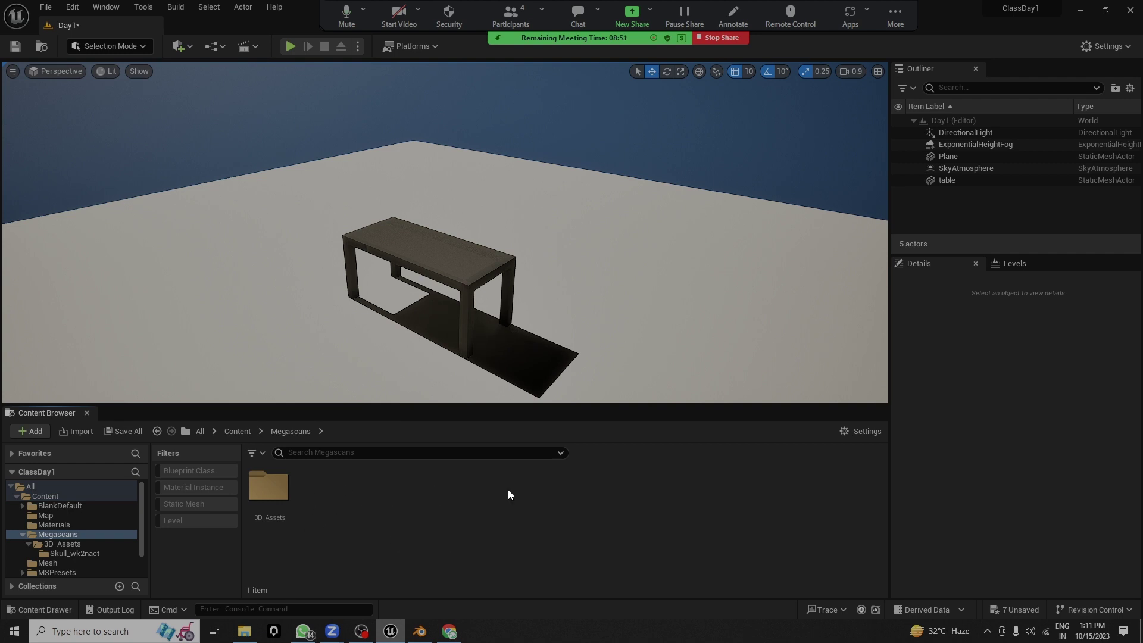
double_click(275, 494)
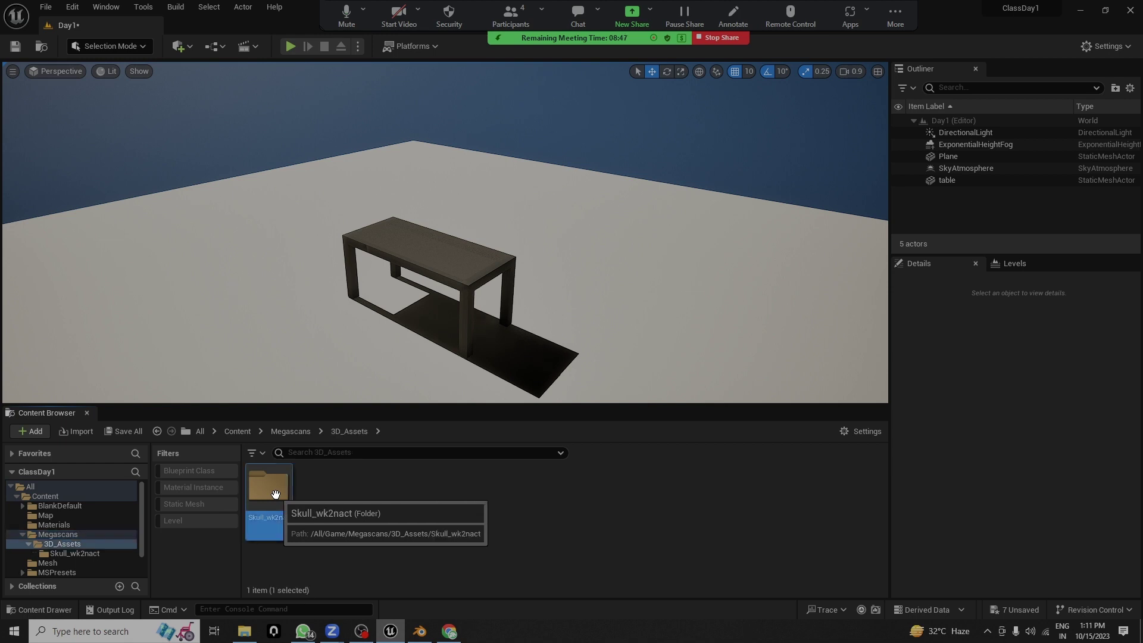
double_click(275, 494)
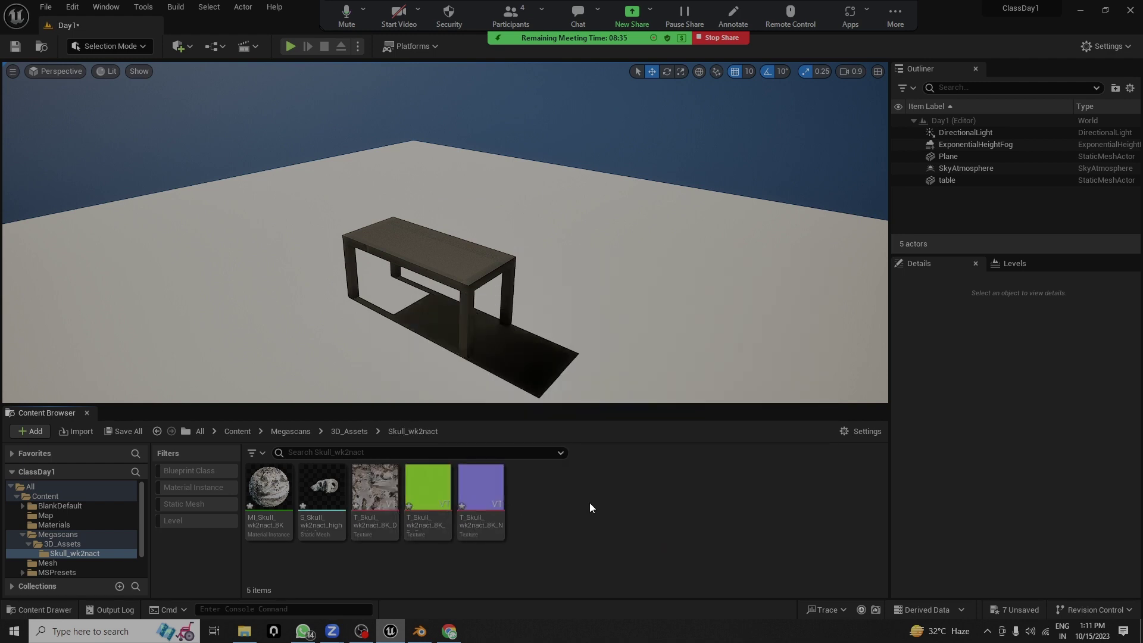
mouse_move(250, 512)
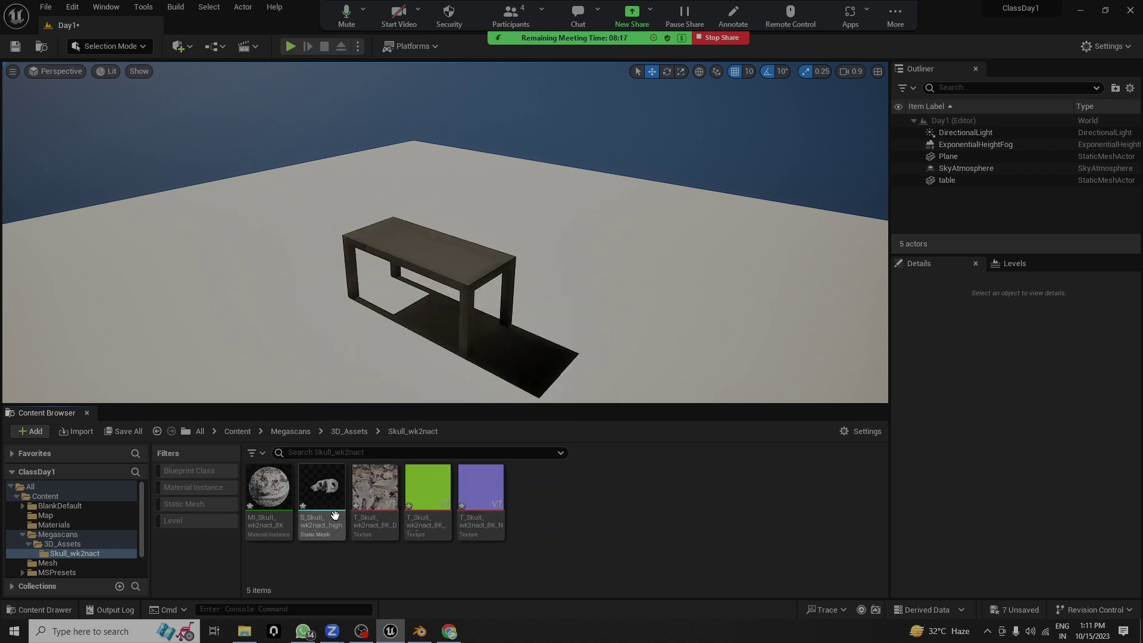
Save the Day1 level and all seven unsaved Skull_wk2nact and preset assets with Save All.
left_click(114, 429)
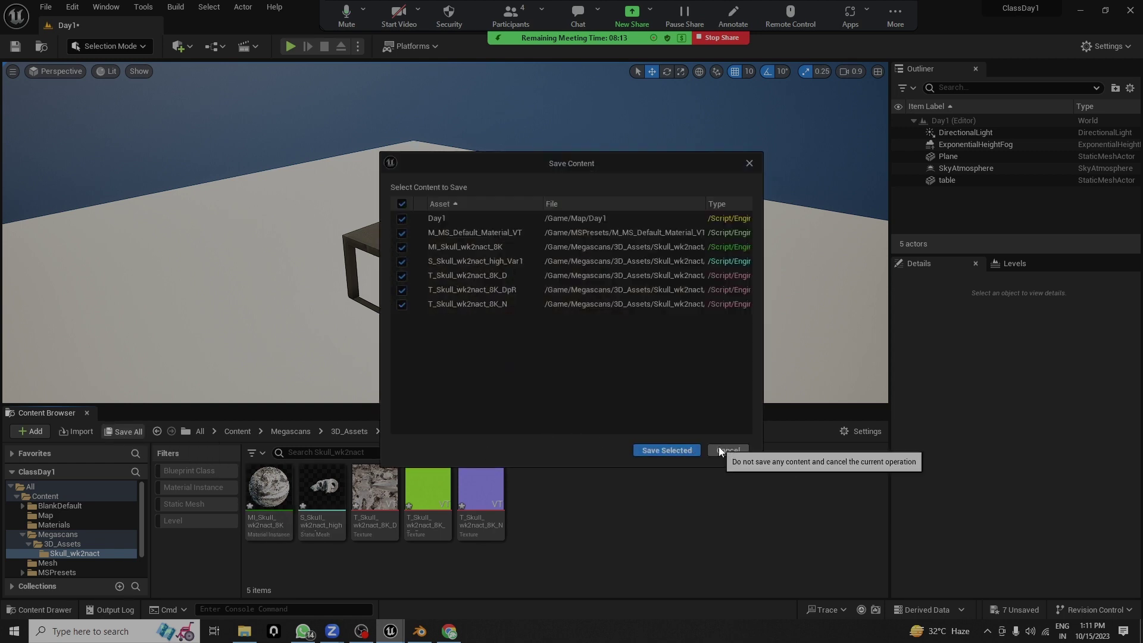
left_click(657, 451)
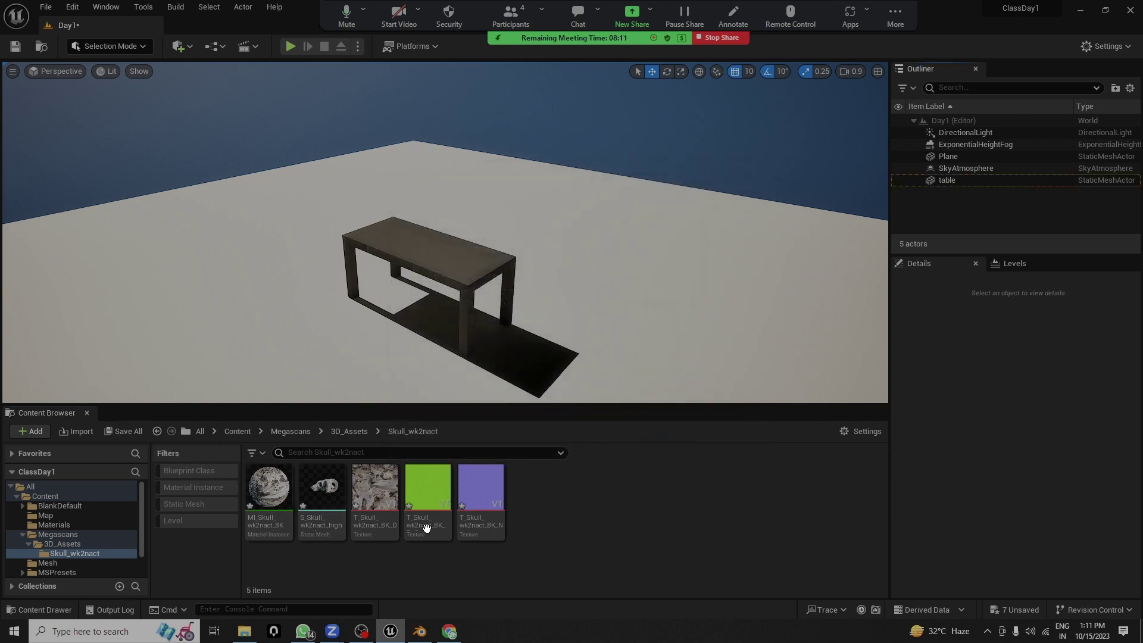
left_click(129, 431)
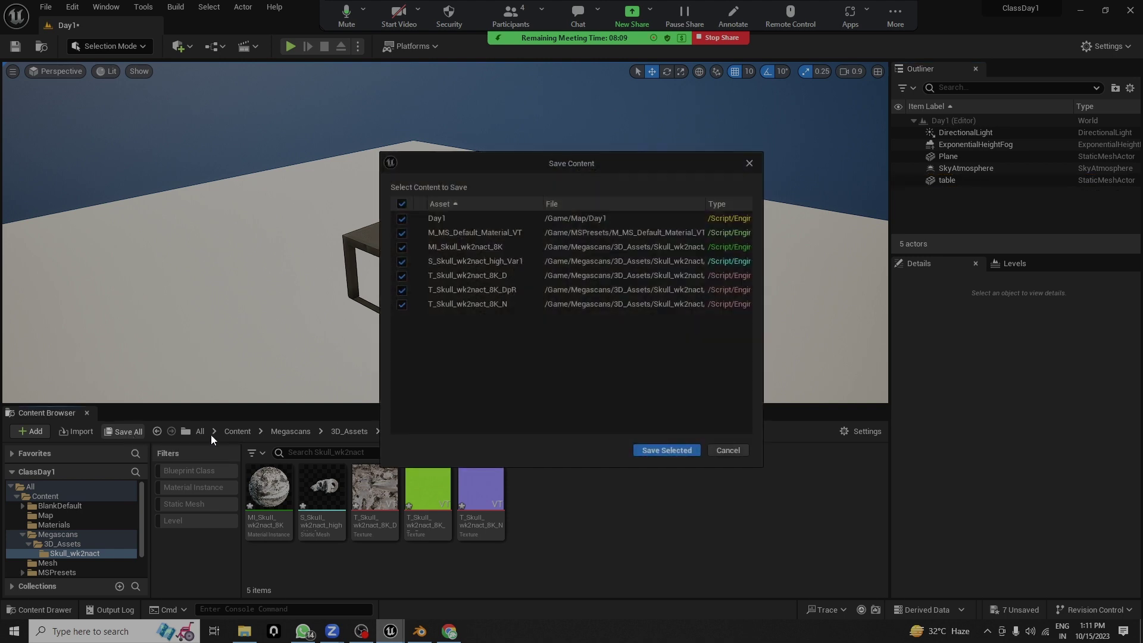
left_click(674, 451)
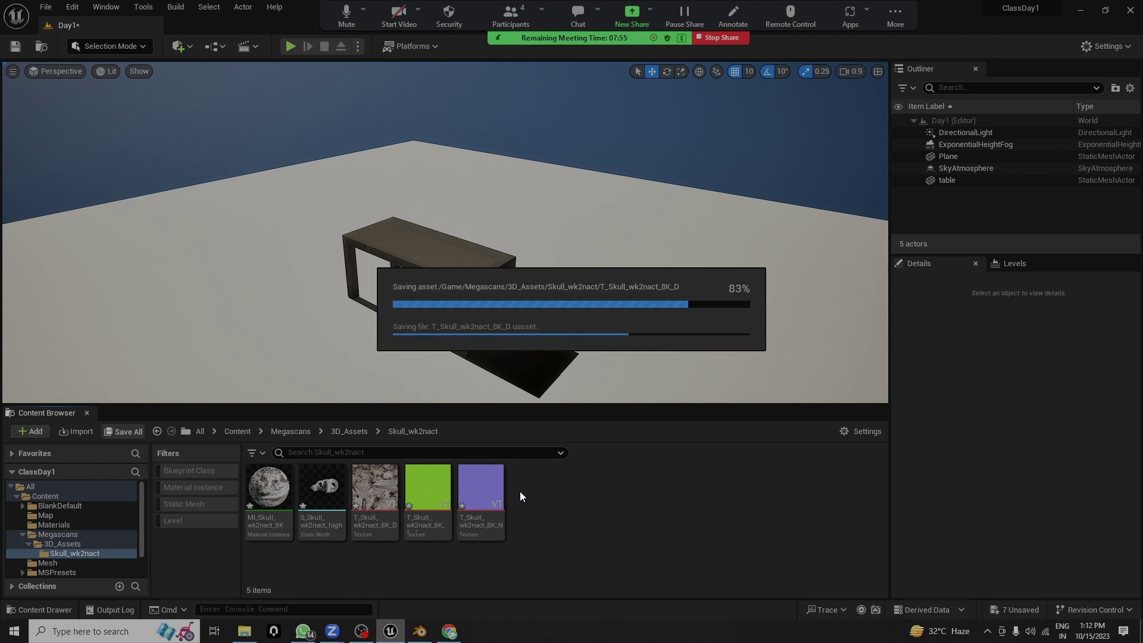
left_click(667, 501)
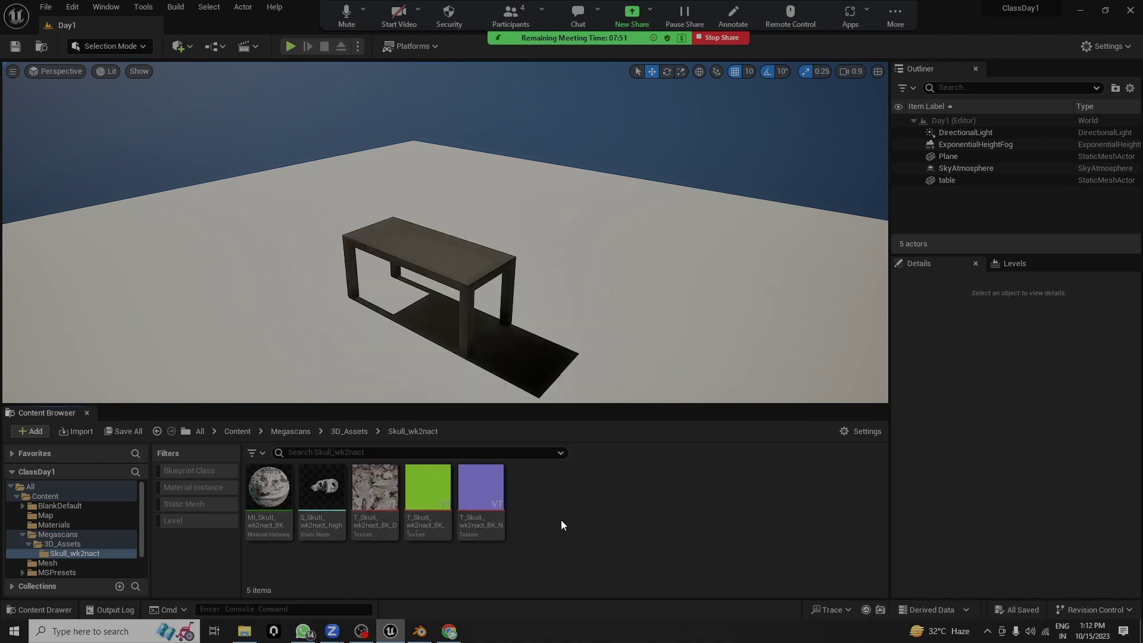
mouse_move(406, 504)
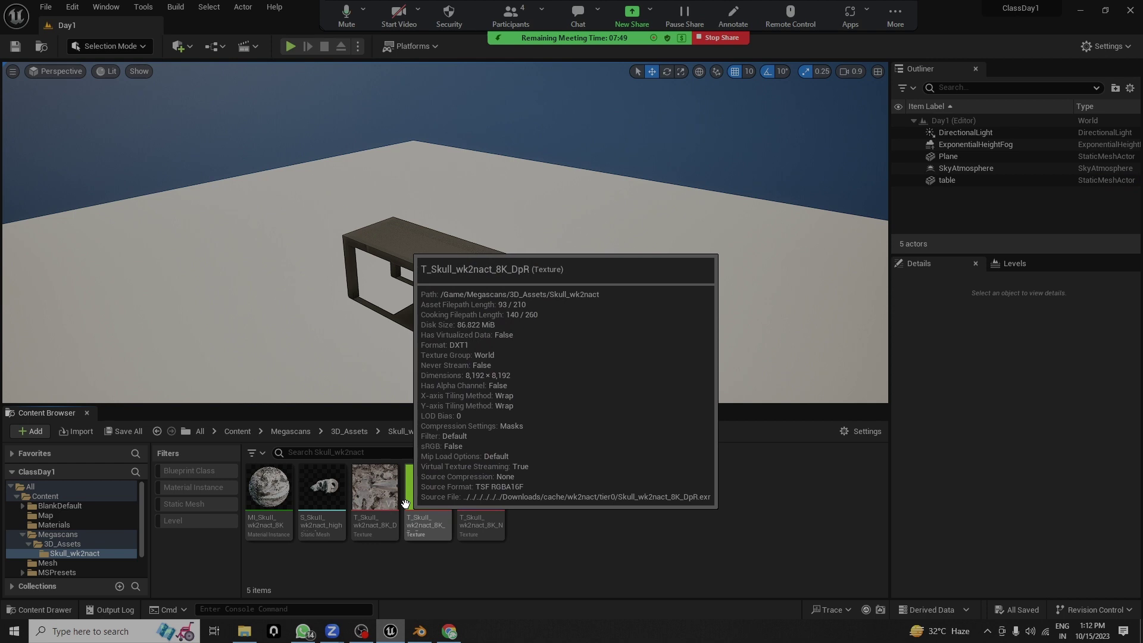
left_click(46, 7)
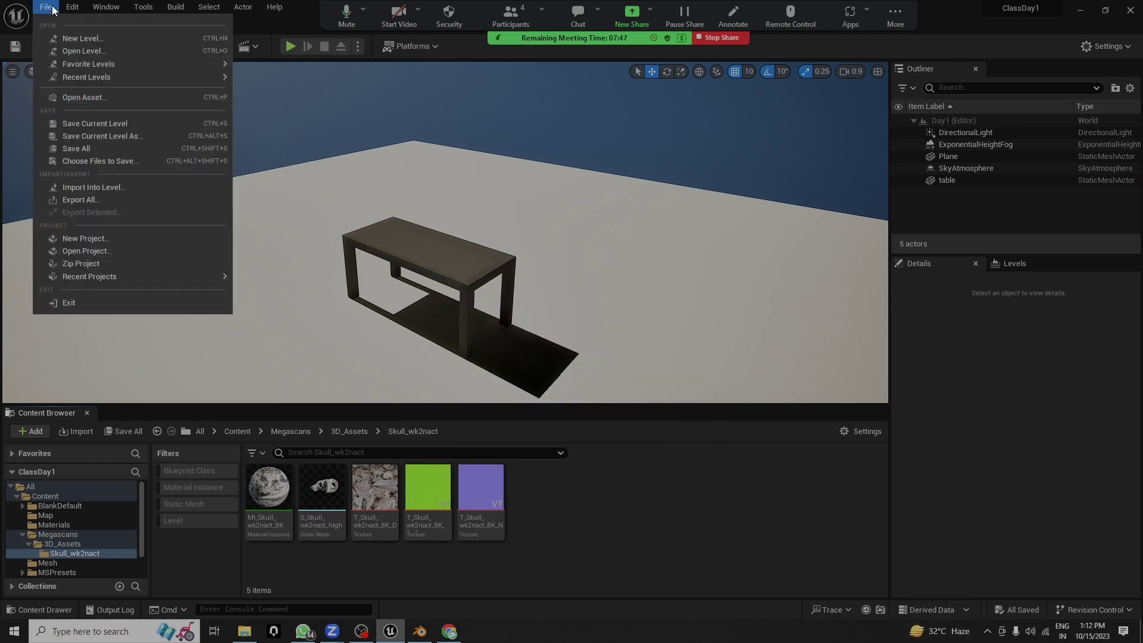
left_click(721, 231)
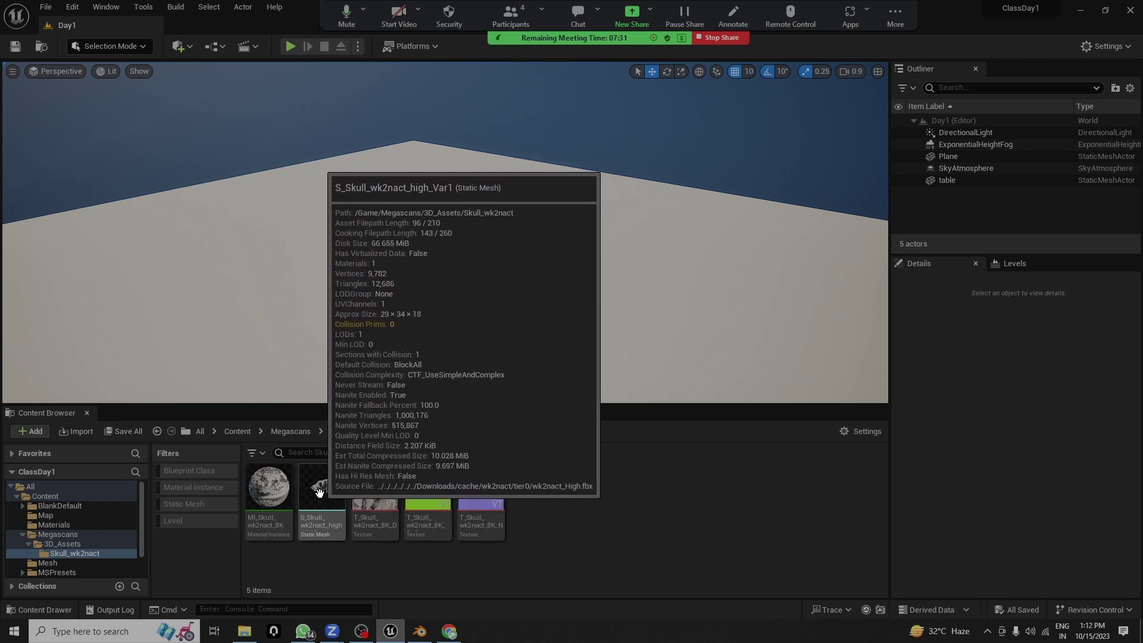
Place the S_Skull_wk2nact_high_Var1 skull mesh in the level and scale it to 4.0.
mouse_move(322, 488)
left_mouse_down()
mouse_move(432, 334)
mouse_move(423, 244)
left_mouse_up()
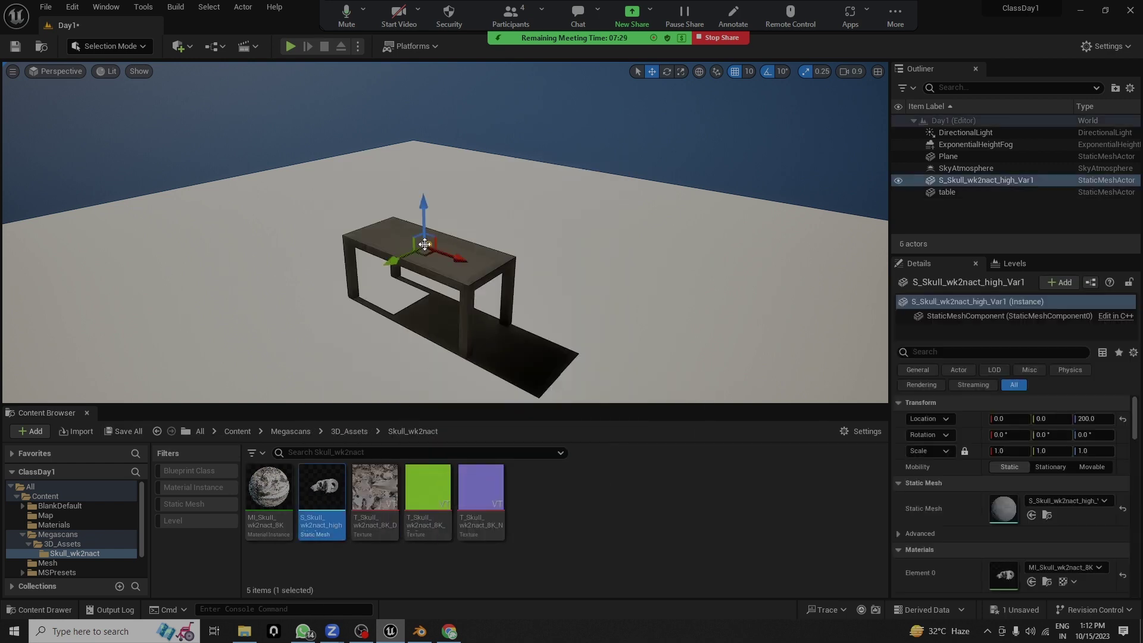
key("f")
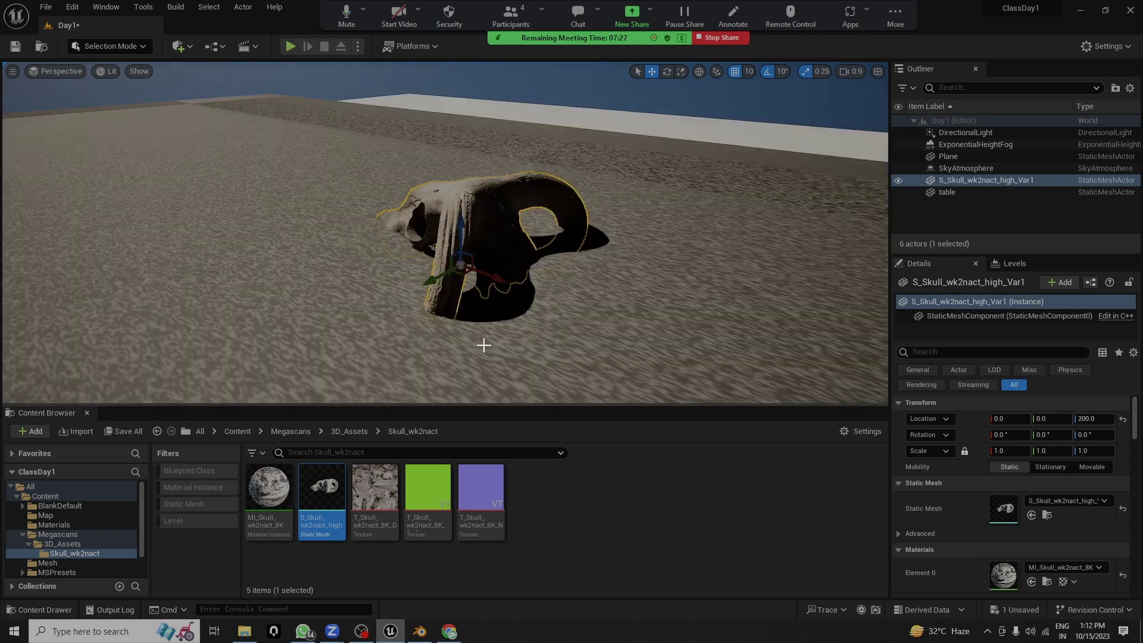
scroll(483, 345, "down", 3)
scroll(484, 345, "down", 2)
left_click_drag(1012, 454, 1010, 464)
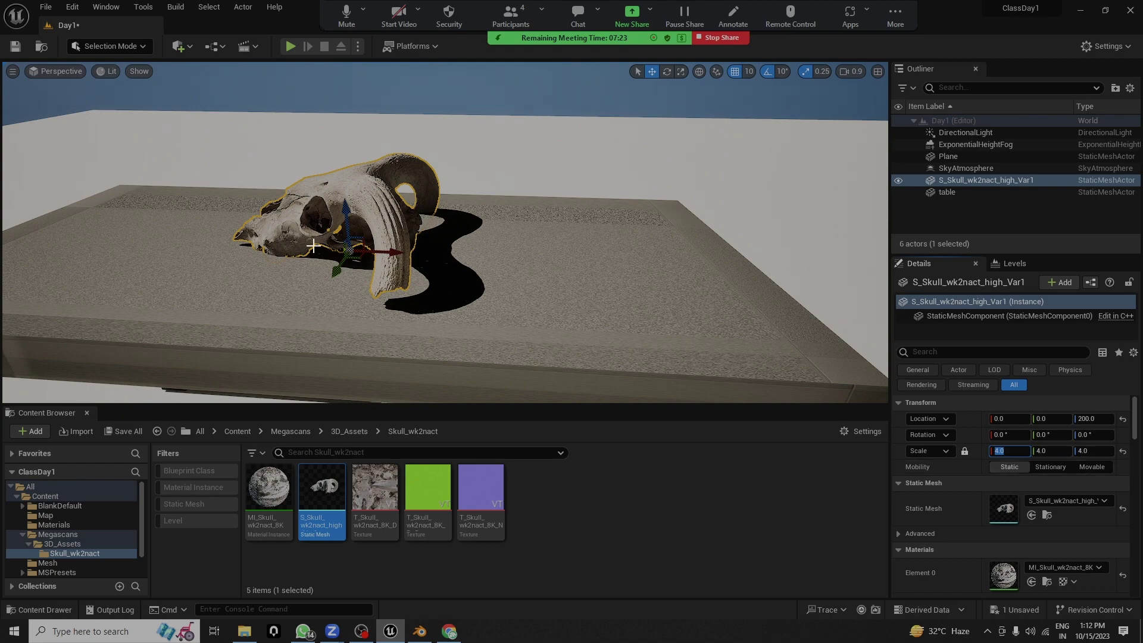
Orbit around the skull on the table, viewing it from above, behind and close up.
mouse_move(219, 223)
left_mouse_down("alt")
mouse_move(314, 207)
mouse_move(290, 214)
left_mouse_up("alt")
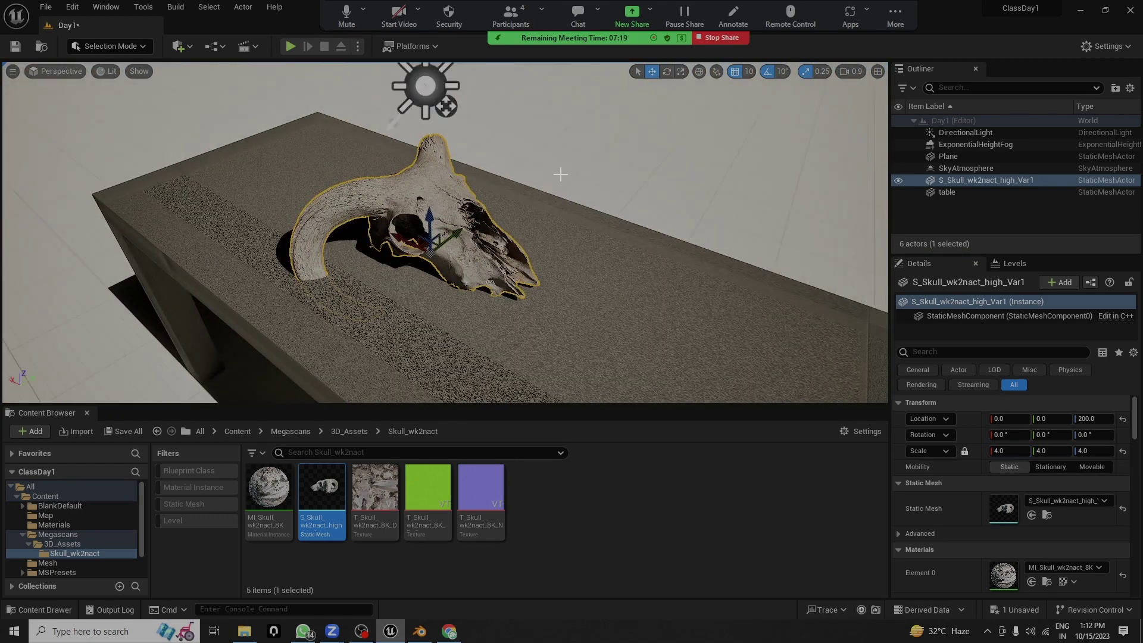
scroll(461, 201, "up", 6)
mouse_move(468, 208)
left_mouse_down("alt")
mouse_move(227, 211)
mouse_move(433, 210)
left_mouse_up("alt")
mouse_move(324, 192)
left_mouse_down("alt")
mouse_move(226, 196)
mouse_move(357, 179)
left_mouse_up("alt")
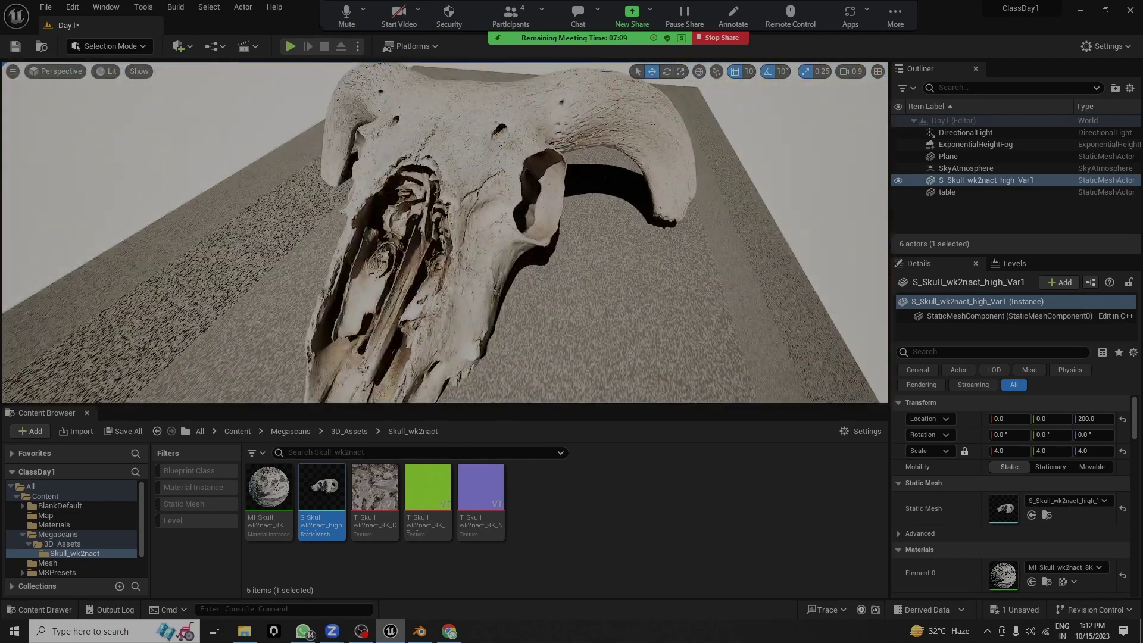
mouse_move(430, 257)
left_mouse_down("alt")
mouse_move(334, 262)
mouse_move(357, 178)
mouse_move(430, 257)
mouse_move(381, 244)
mouse_move(471, 146)
left_mouse_up("alt")
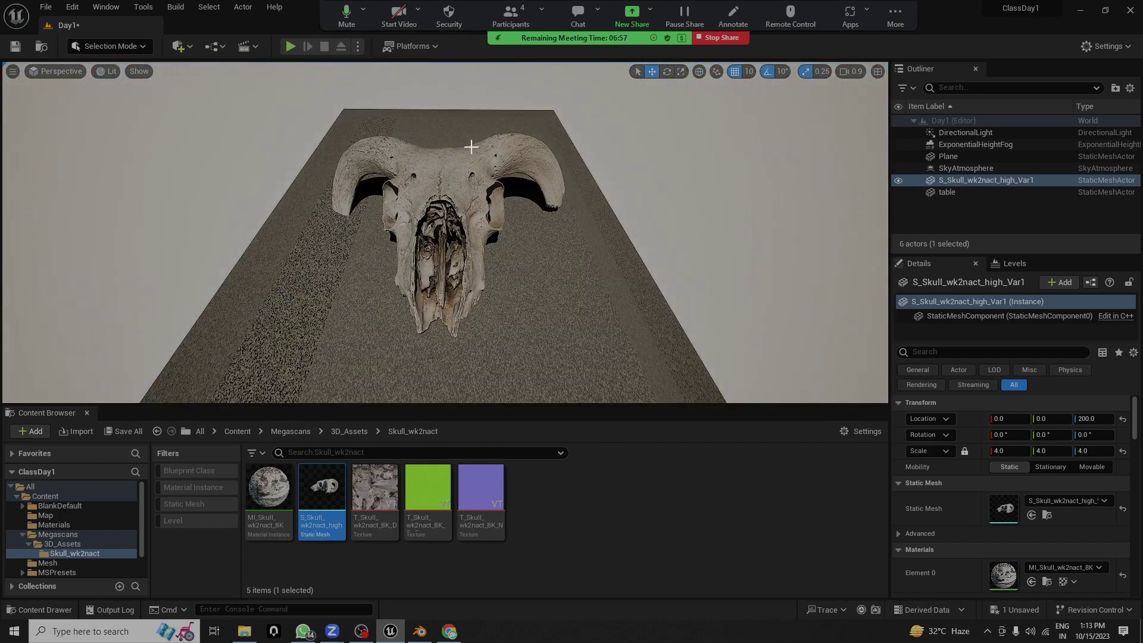
scroll(438, 223, "down", 1)
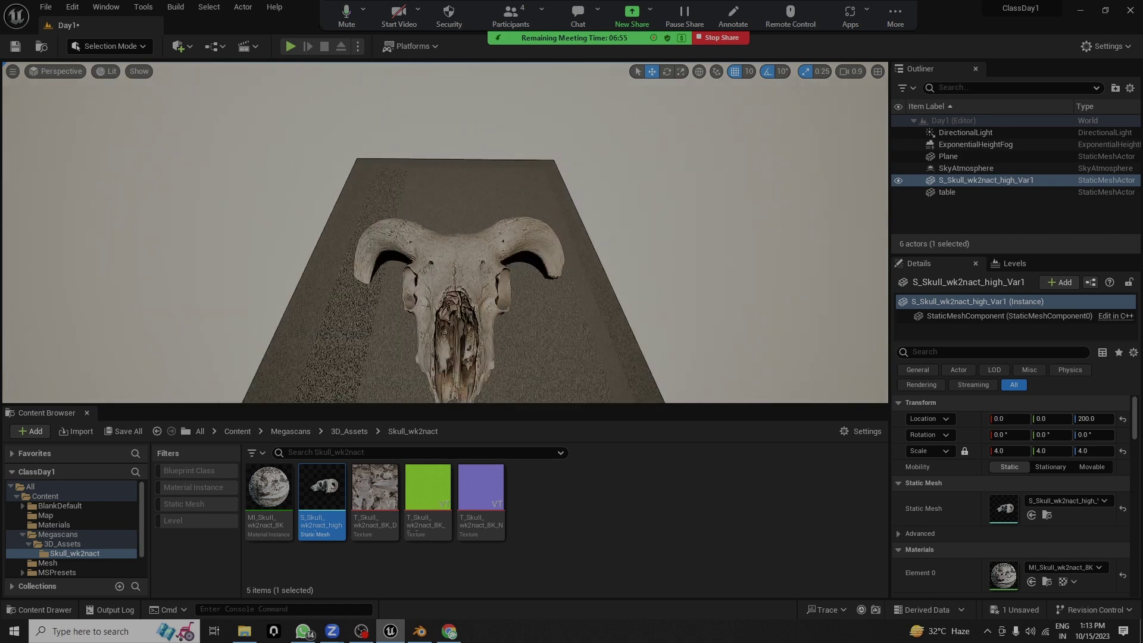
scroll(498, 194, "down", 1)
scroll(498, 194, "down", 1)
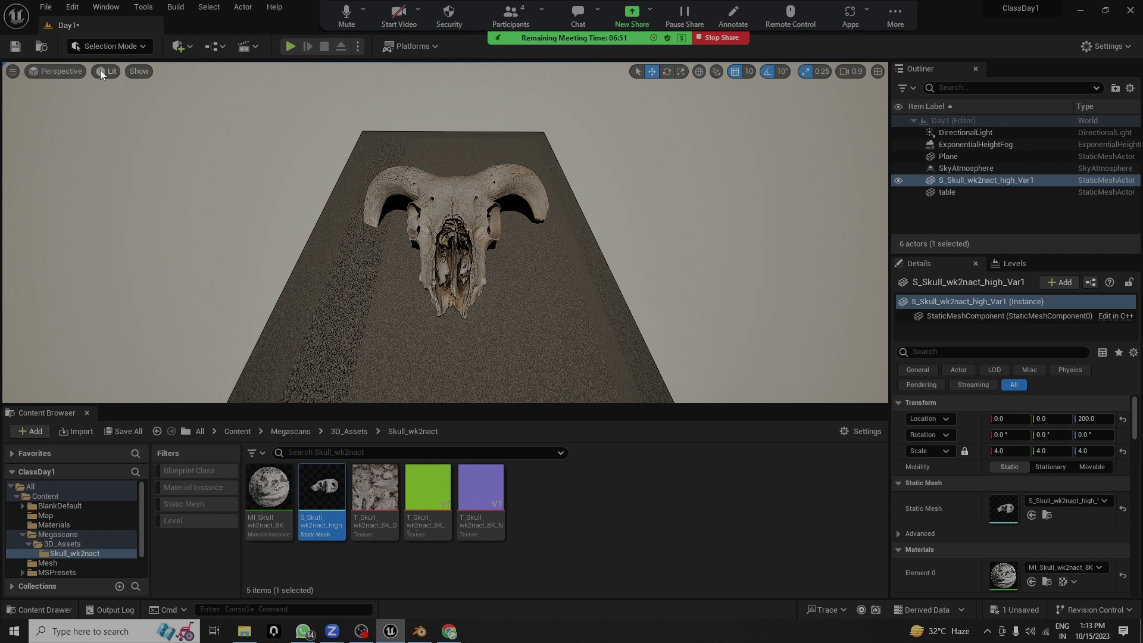
Preview the viewport in the Unlit and Wireframe view modes.
left_click(72, 69)
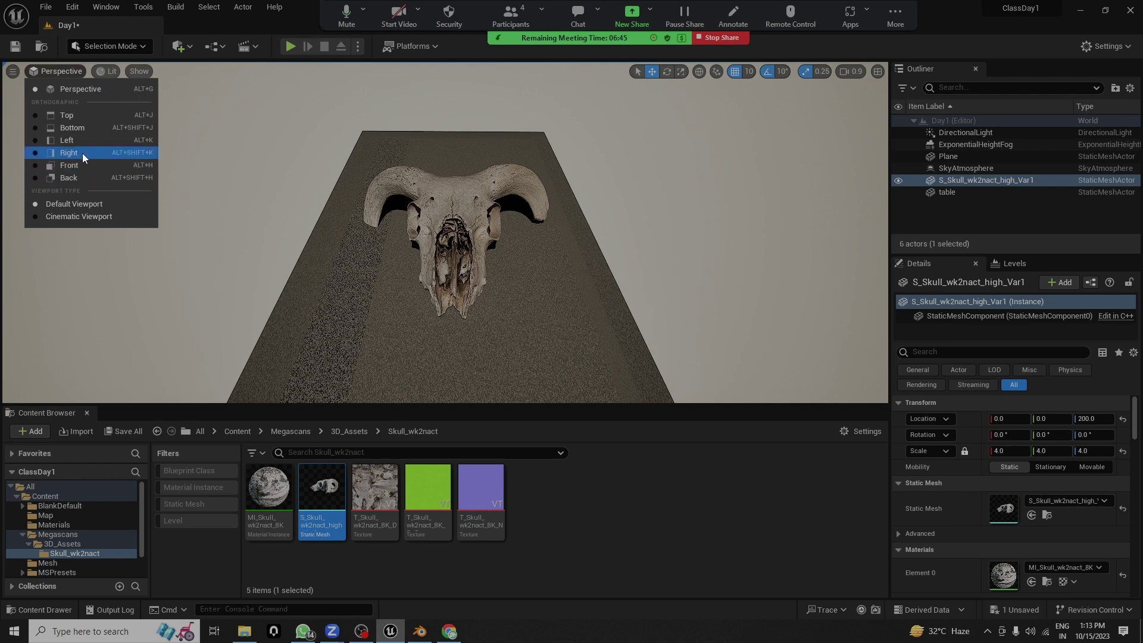
left_click(117, 69)
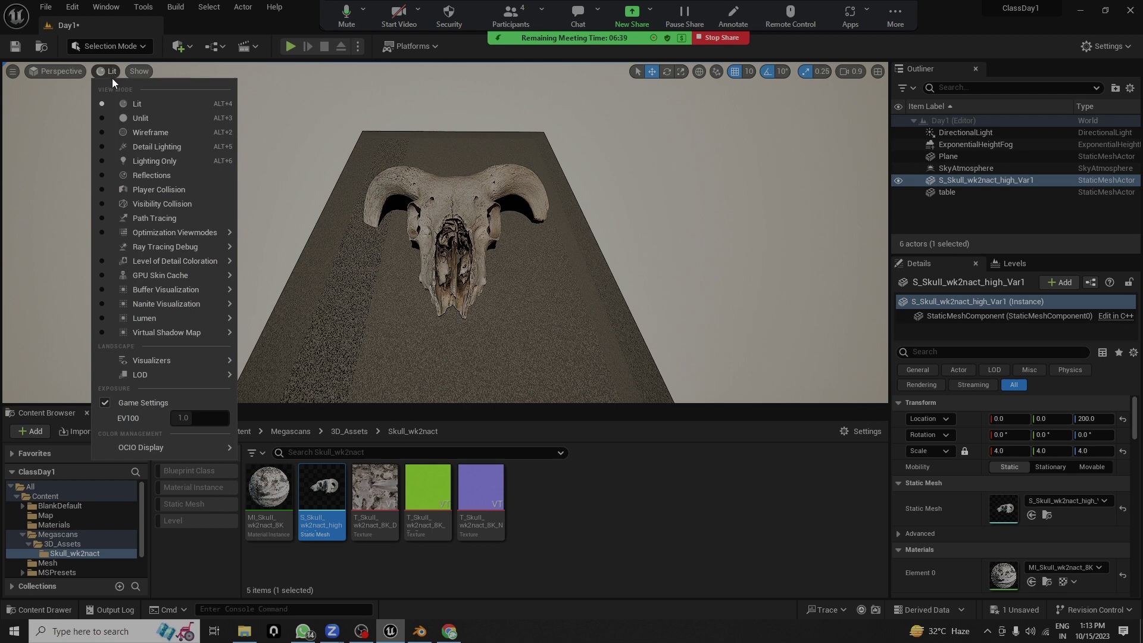
left_click(106, 120)
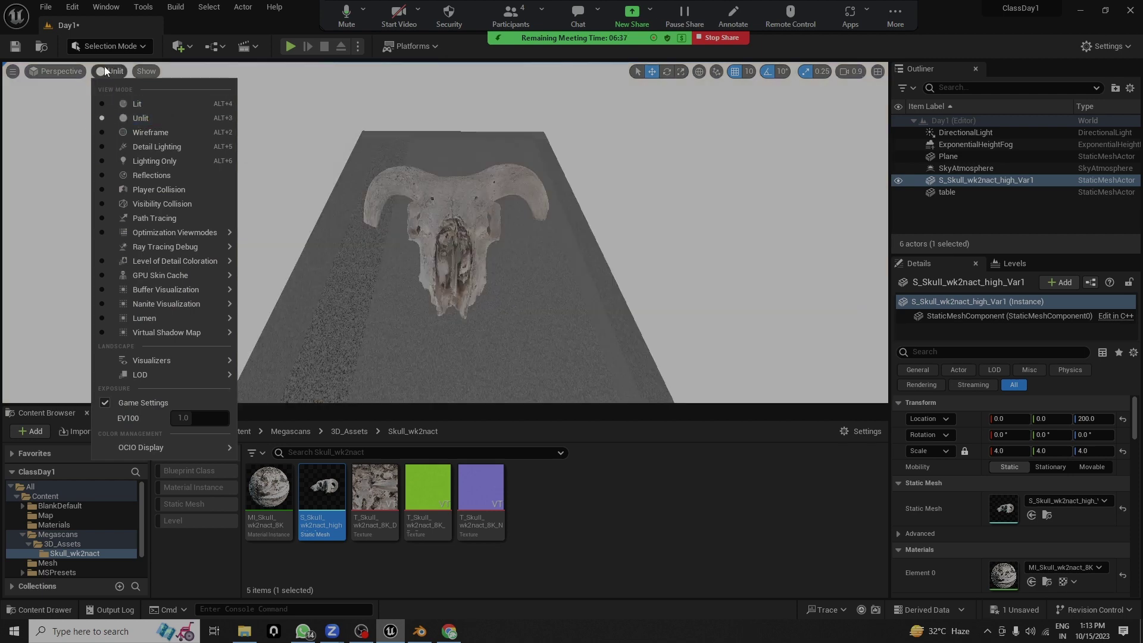
left_click(126, 131)
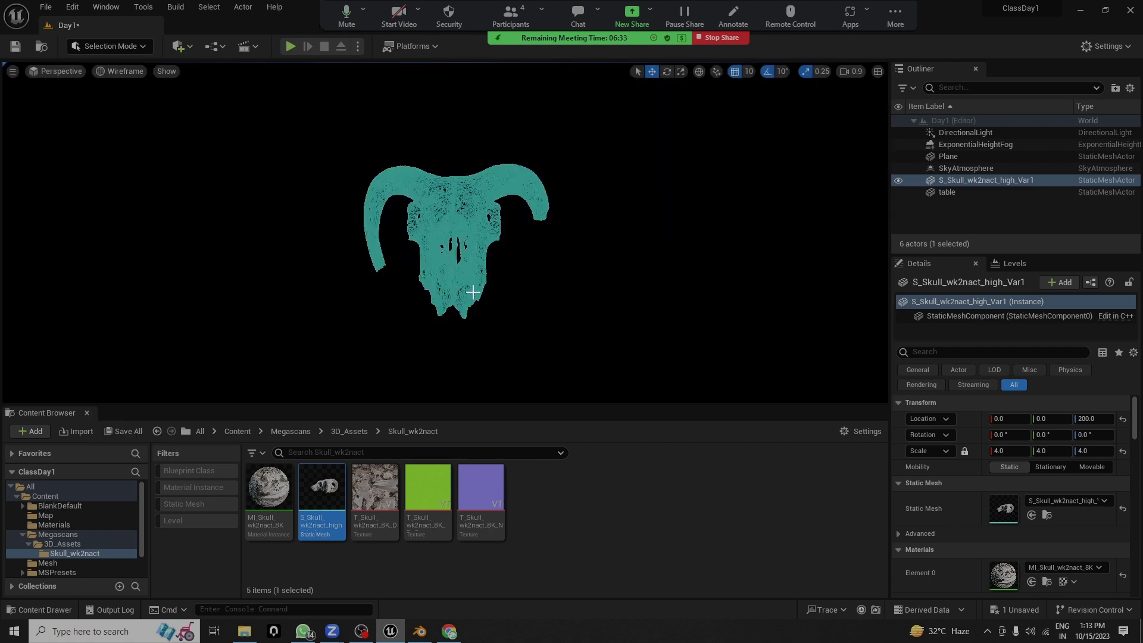
left_click(110, 70)
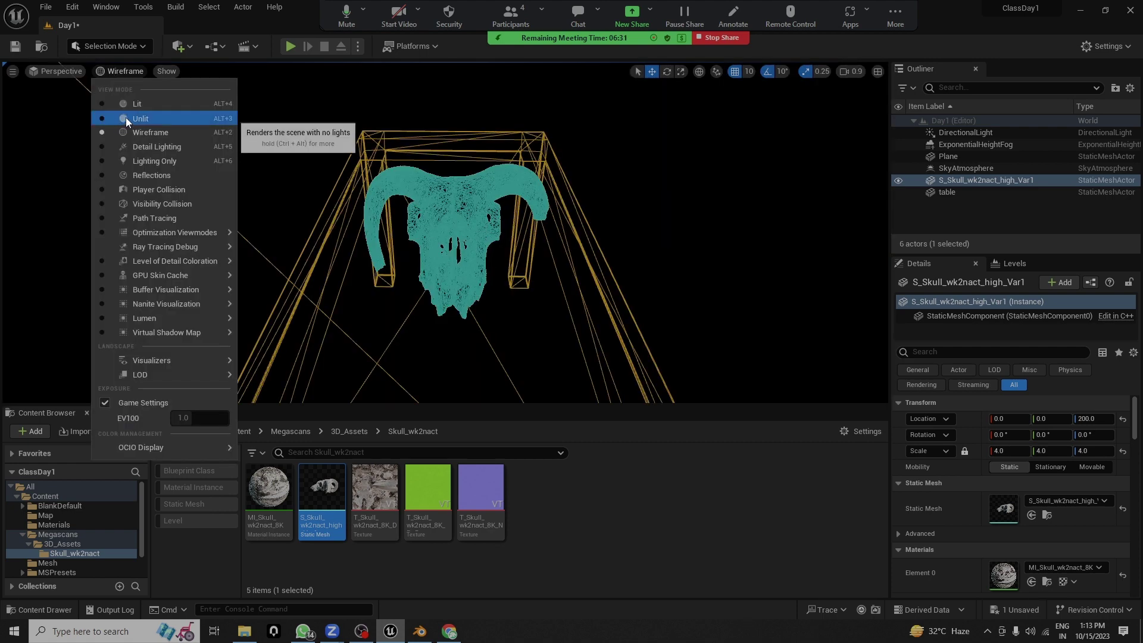
left_click(126, 119)
Switch to the Reflections view mode and expand the Nanite Visualization list.
left_click(126, 72)
left_click(138, 175)
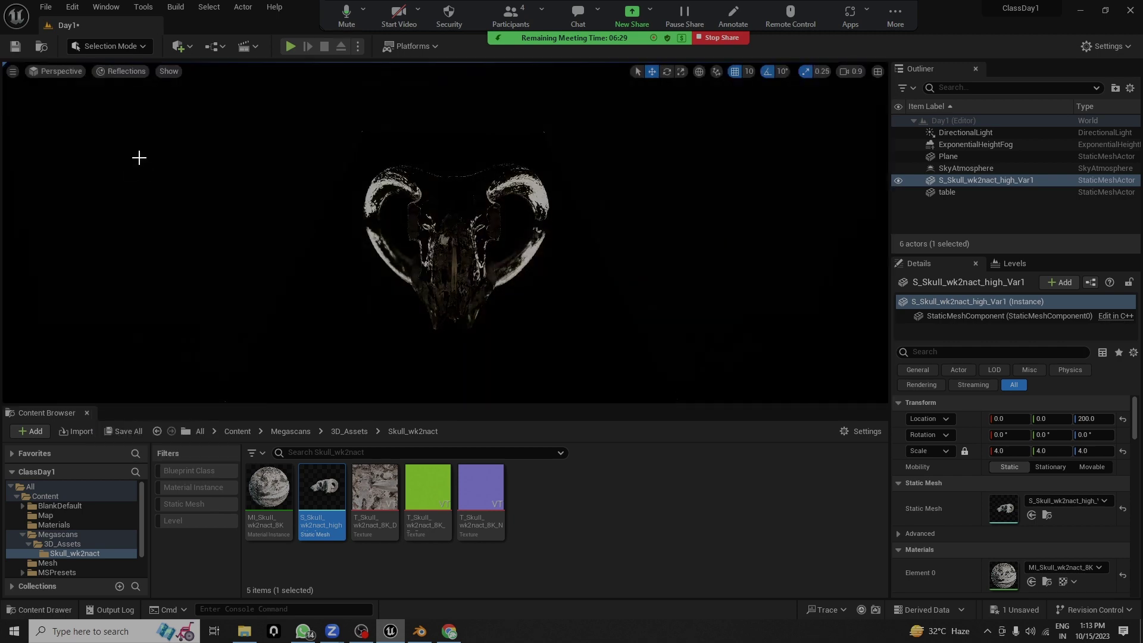
left_click(126, 71)
mouse_move(157, 308)
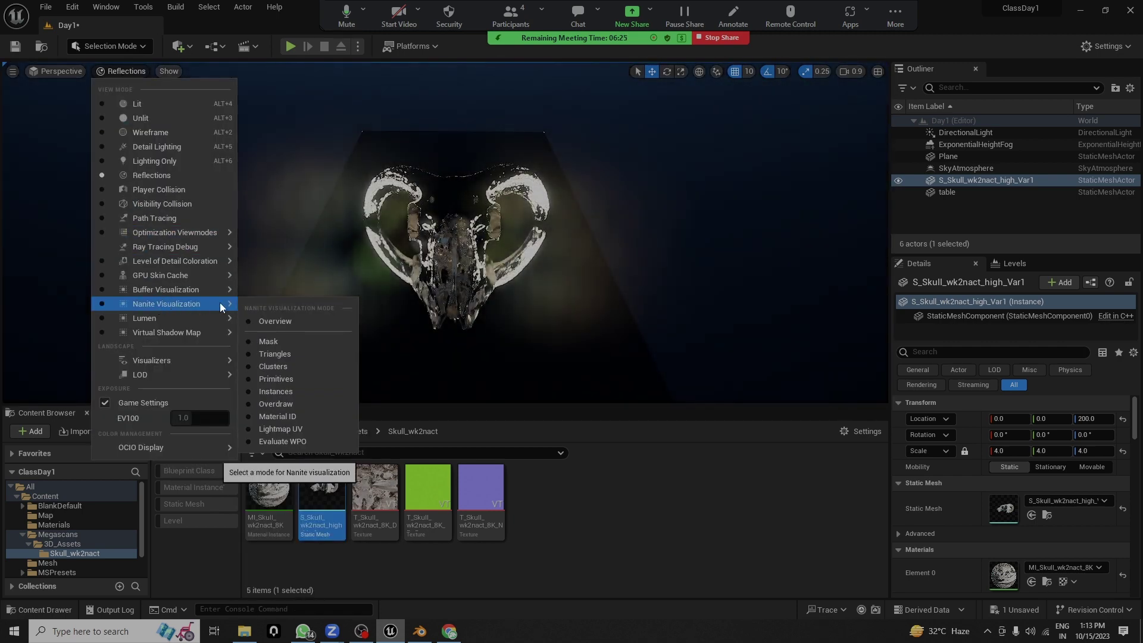
Show the Nanite Overview visualization and view the skull from the side.
left_click(275, 322)
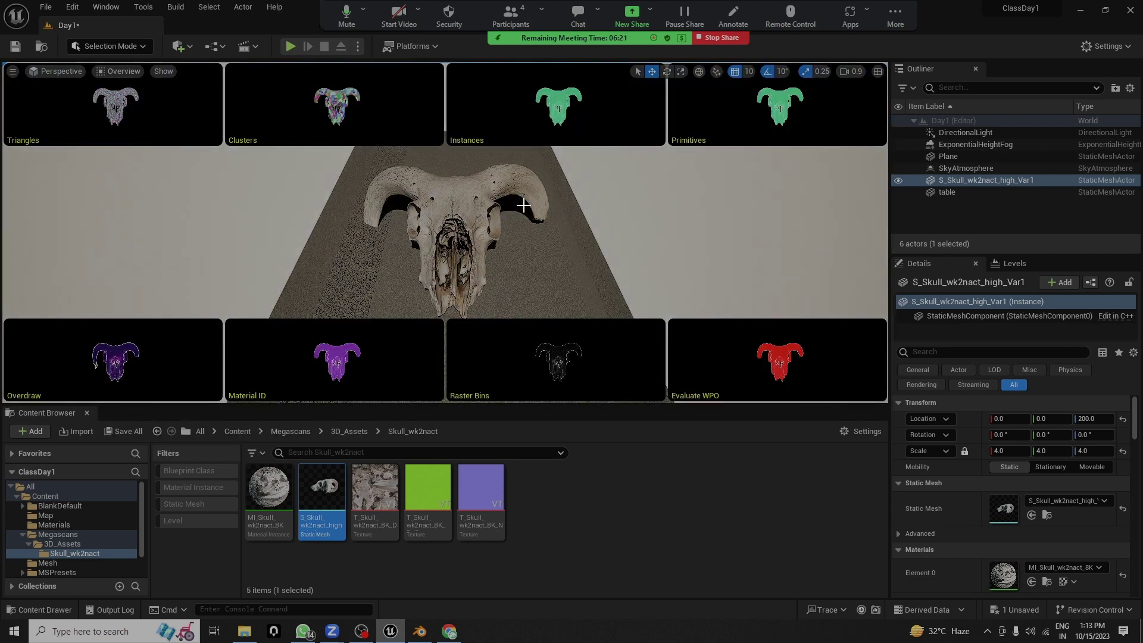
right_click_drag(497, 216, 497, 216)
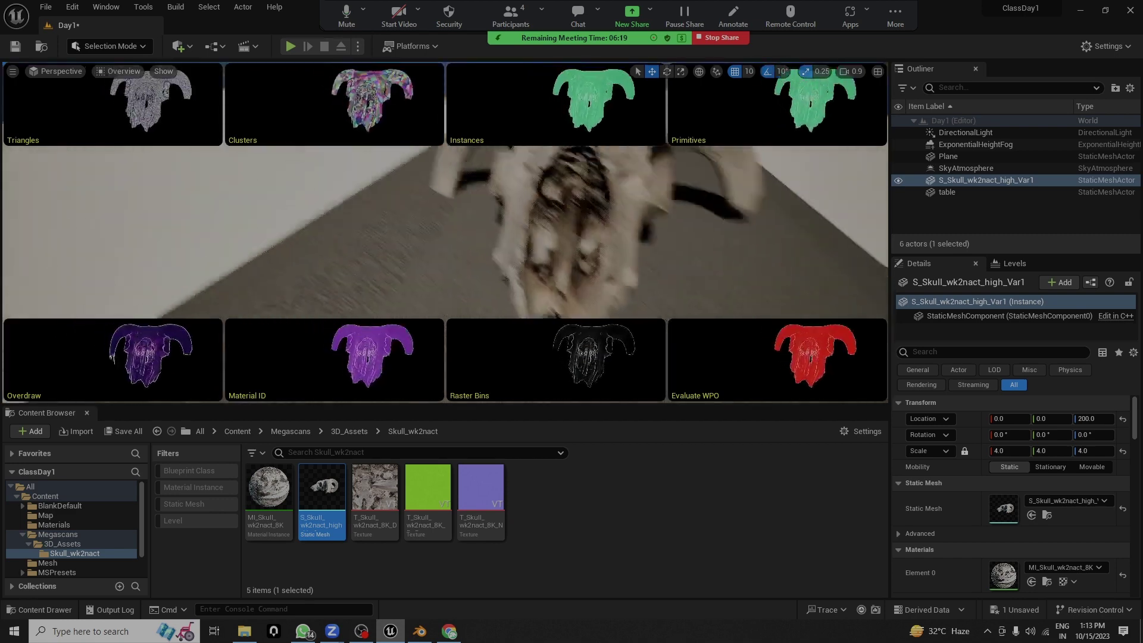
right_click_drag(148, 71, 148, 71)
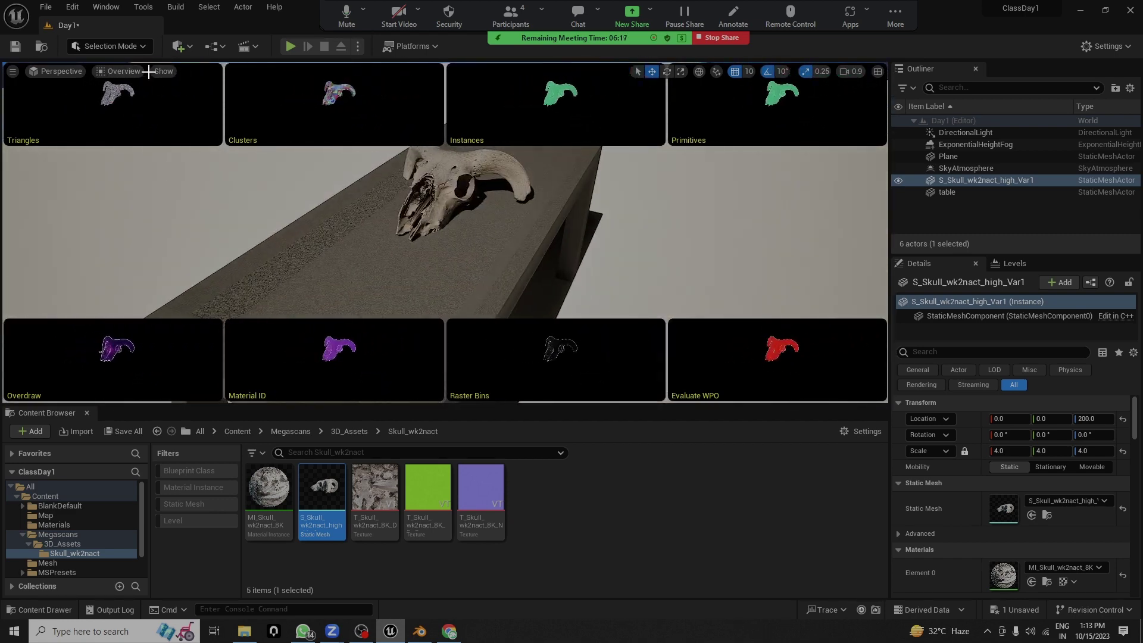
Switch to Nanite Triangles and fly in close to inspect the skull's triangle mesh.
left_click(119, 72)
mouse_move(195, 304)
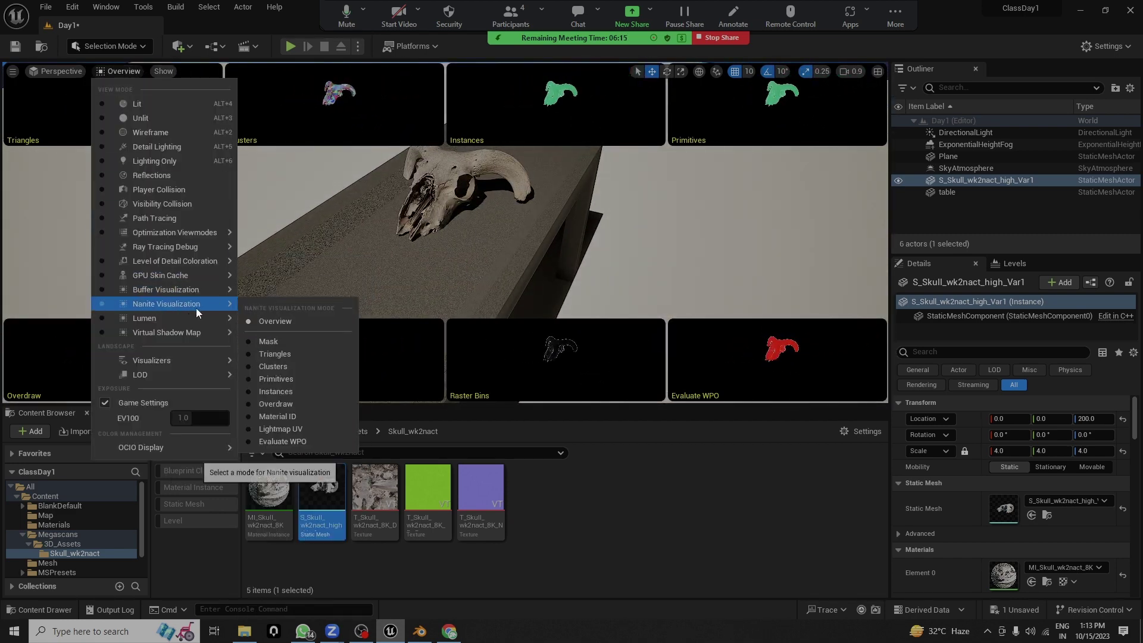
left_click(291, 359)
scroll(291, 343, "up", 5)
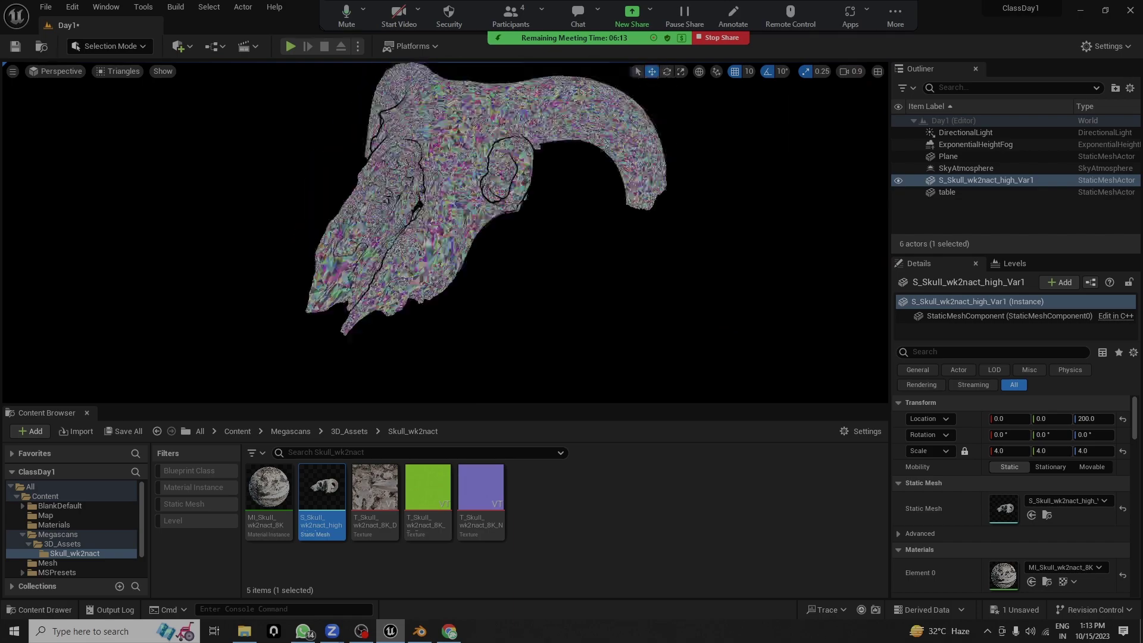
right_click_drag(445, 232, 390, 235)
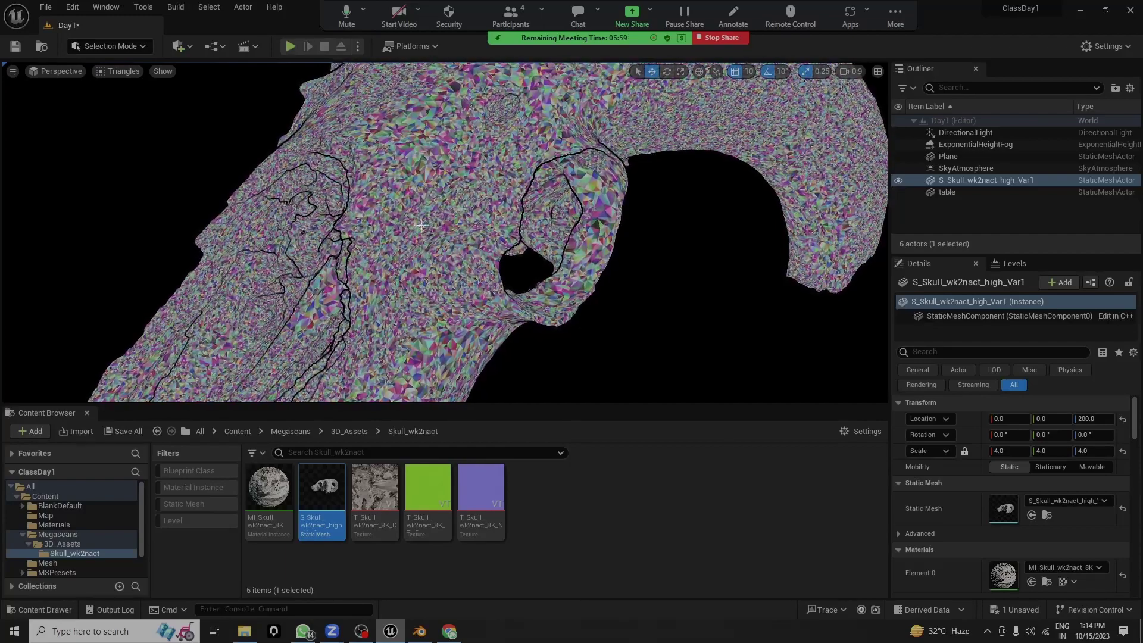
left_click_drag(470, 257, 470, 310)
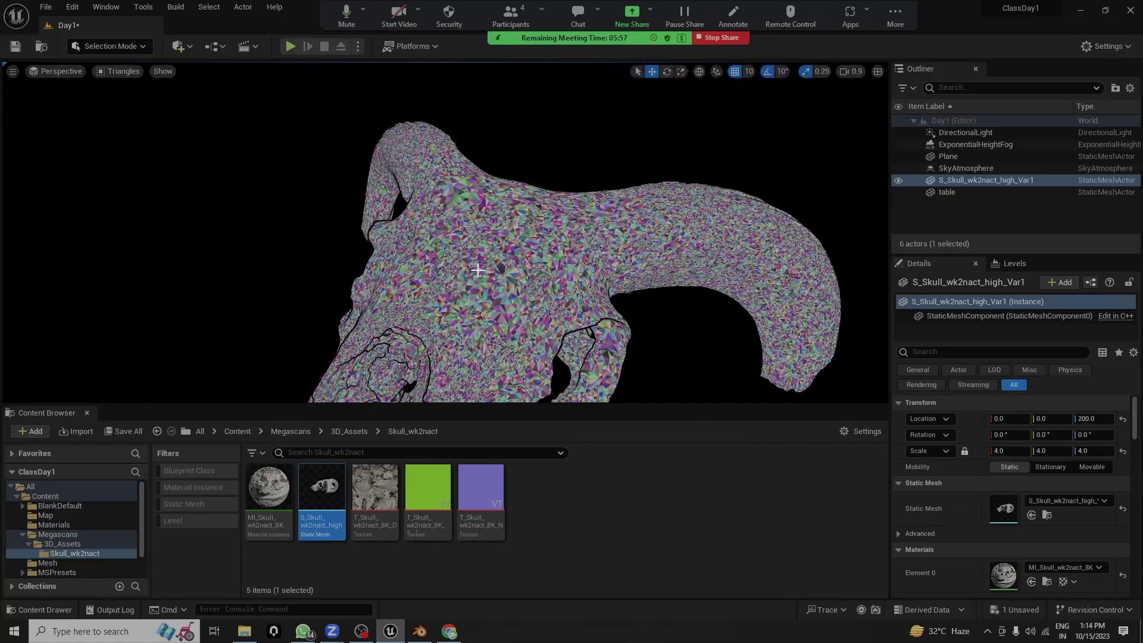
left_click_drag(479, 268, 479, 238)
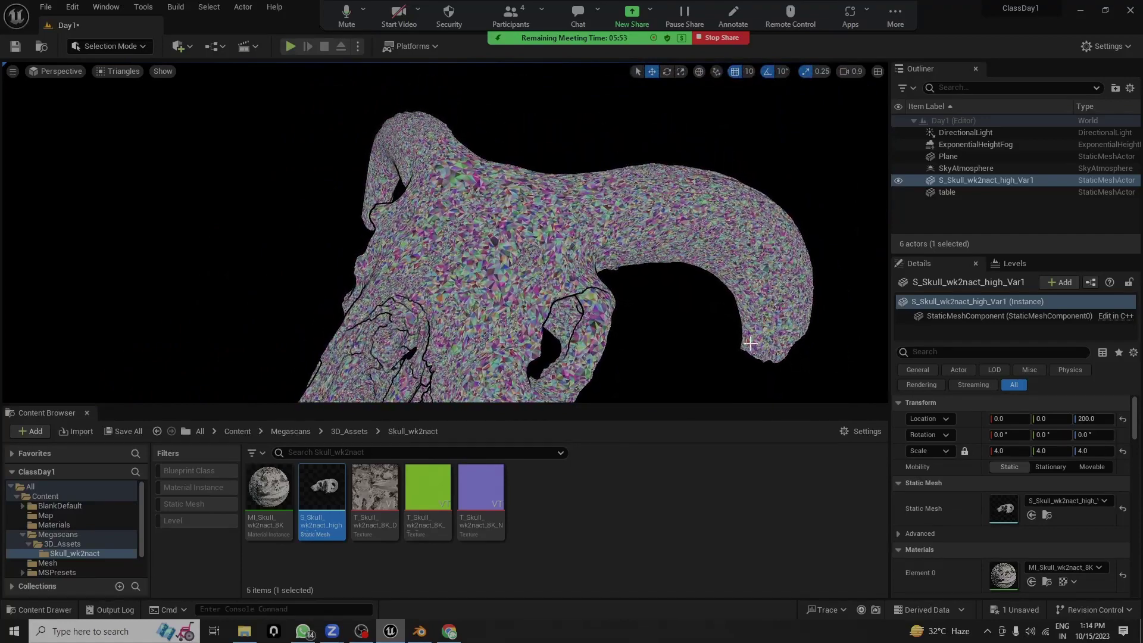
mouse_move(471, 256)
left_mouse_down()
mouse_move(453, 214)
mouse_move(452, 285)
left_mouse_up()
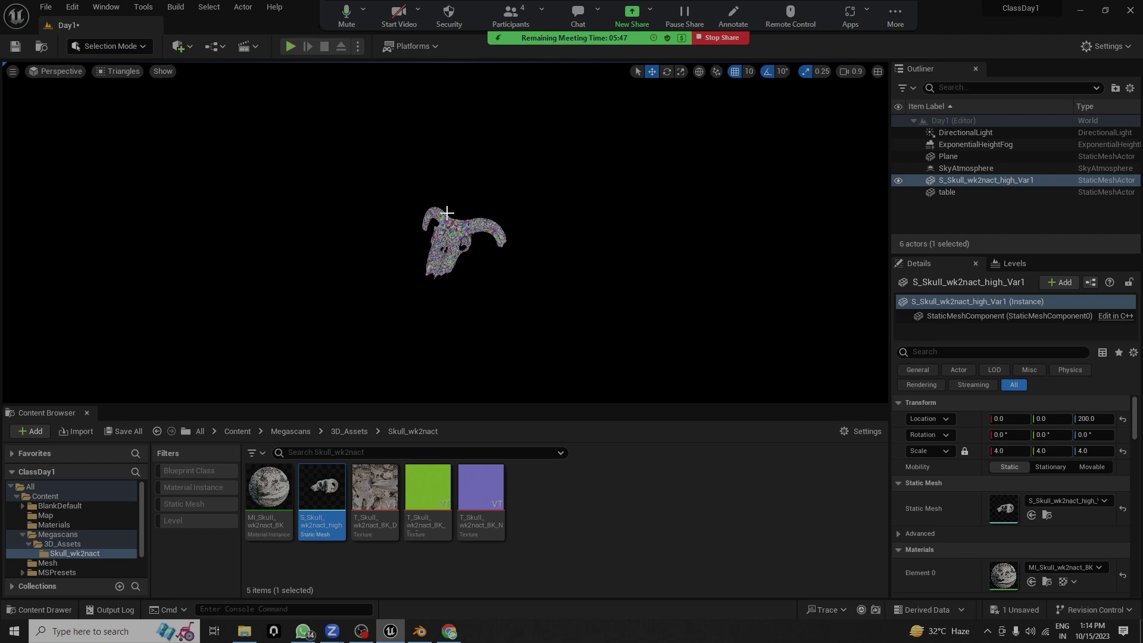
Toggle the full-window viewport, fly into the skull's interior, and reopen the view modes list.
key("F11")
key("F11")
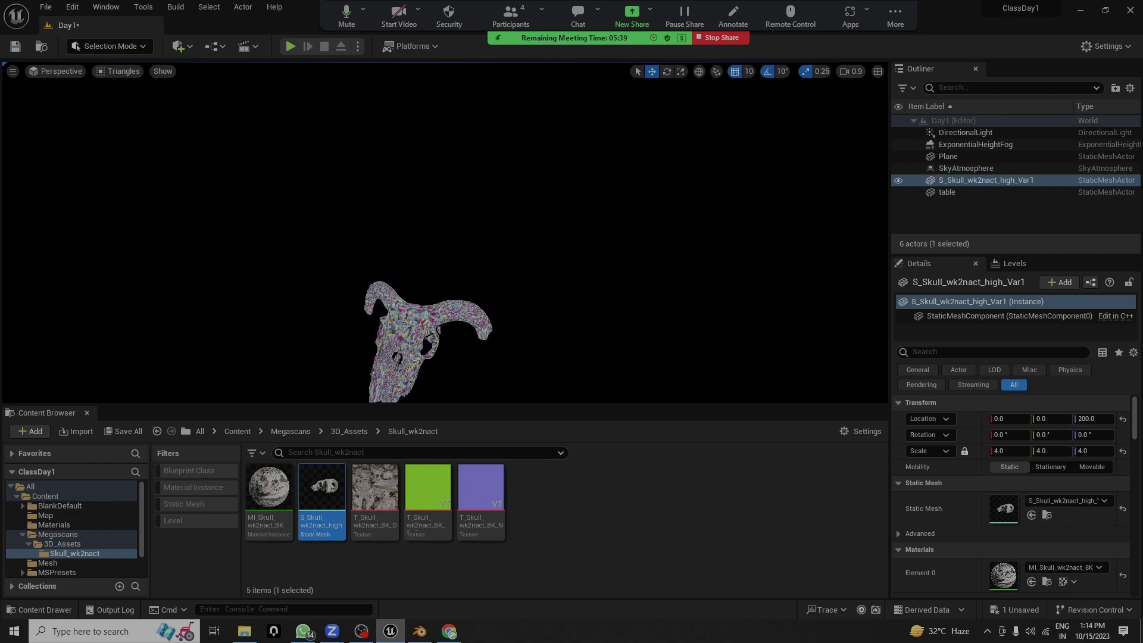
scroll(454, 273, "up", 3)
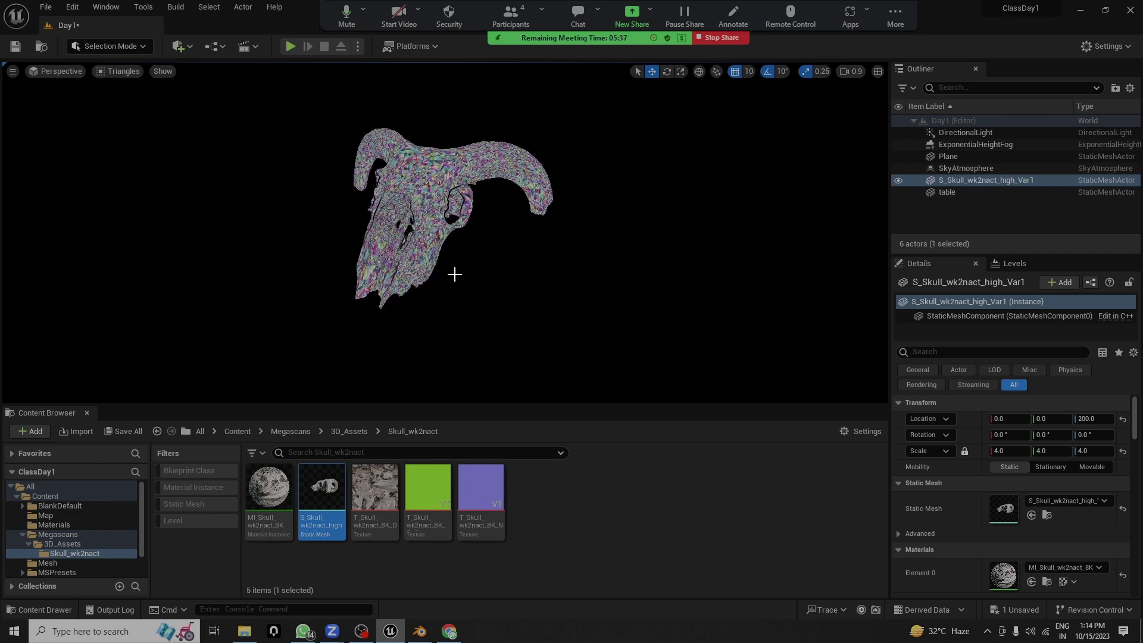
left_click_drag(454, 273, 454, 238)
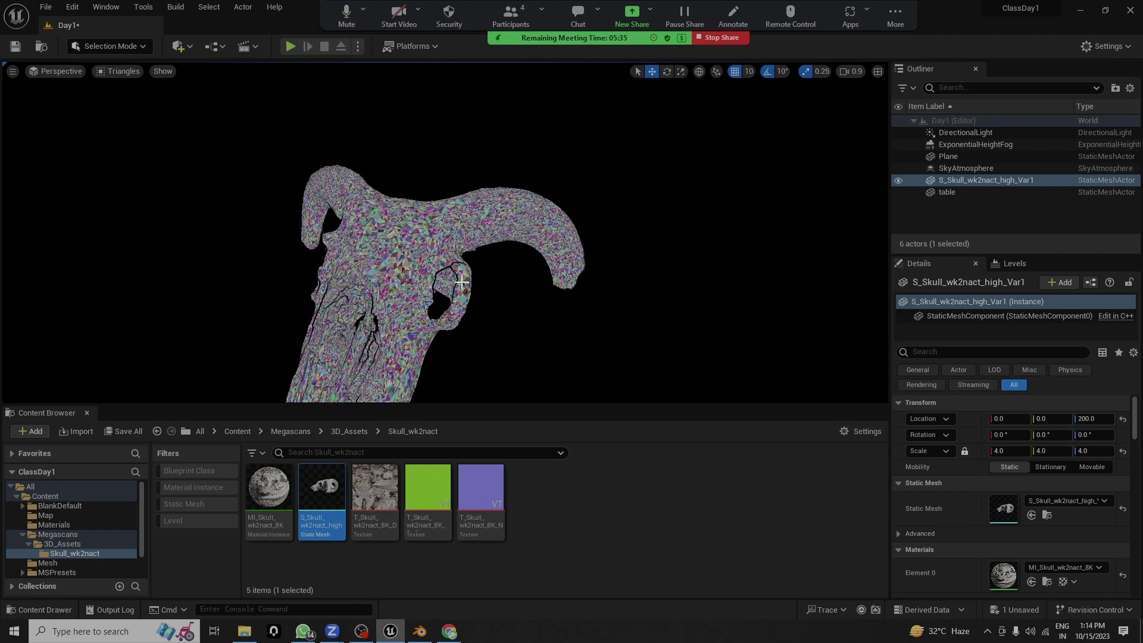
mouse_move(458, 278)
left_mouse_down()
mouse_move(458, 398)
mouse_move(458, 267)
left_mouse_up()
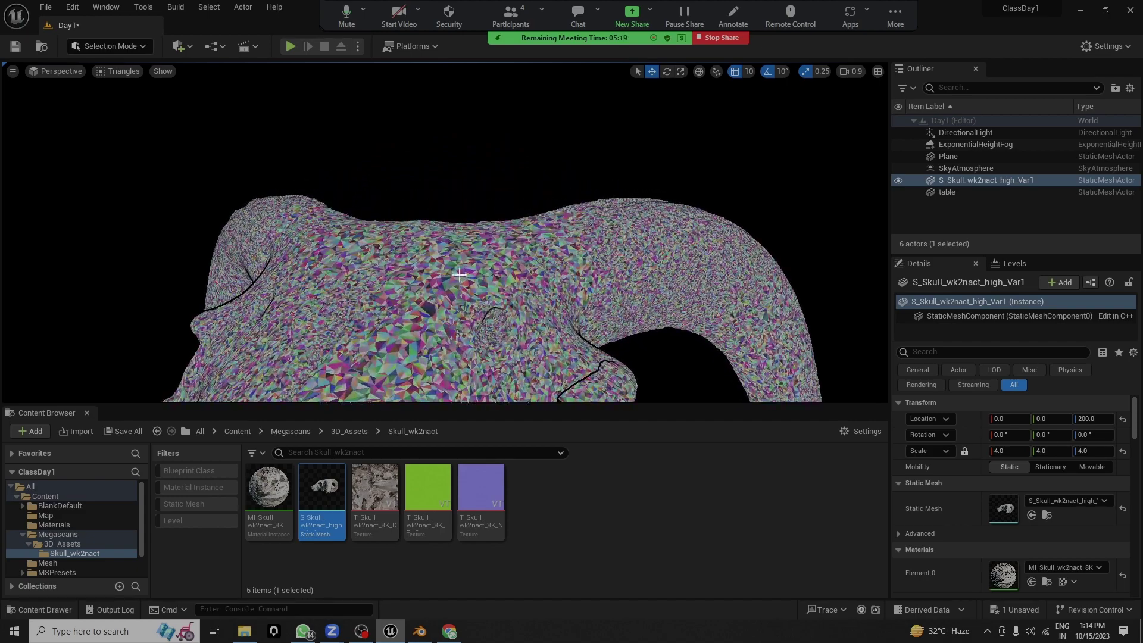
mouse_move(455, 253)
left_mouse_down()
mouse_move(455, 196)
mouse_move(455, 285)
left_mouse_up()
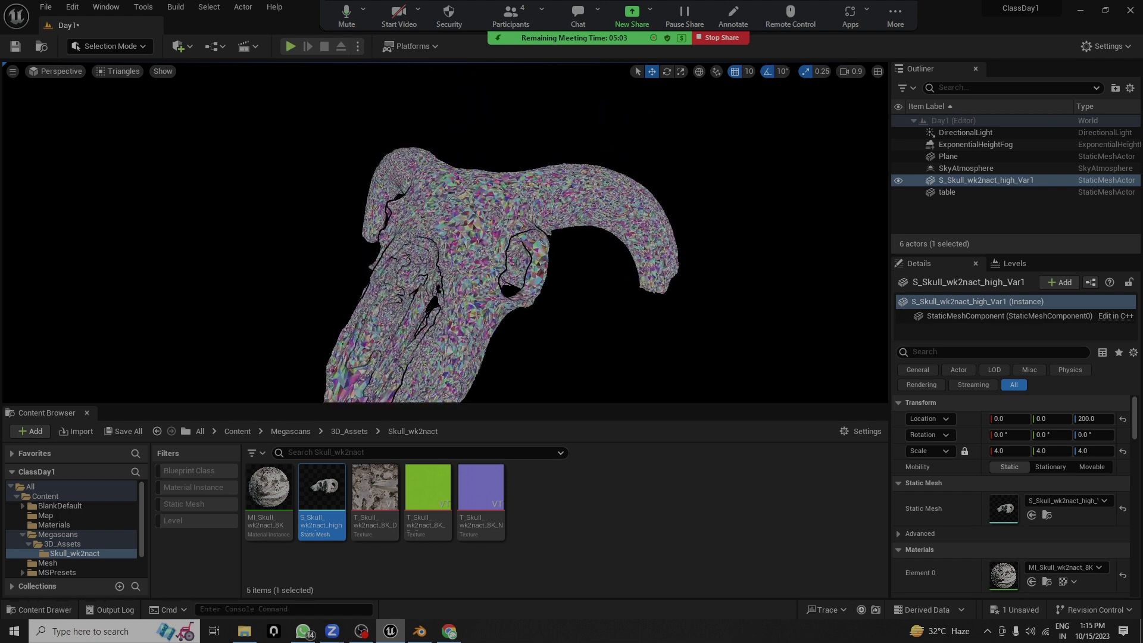
left_click(510, 15)
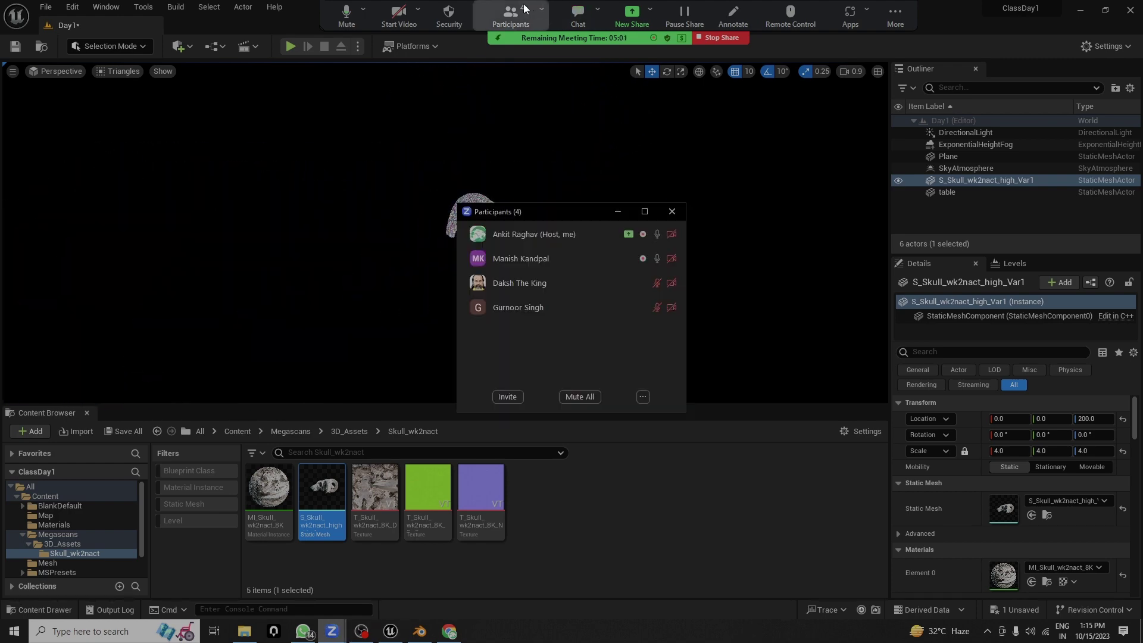
left_click(673, 212)
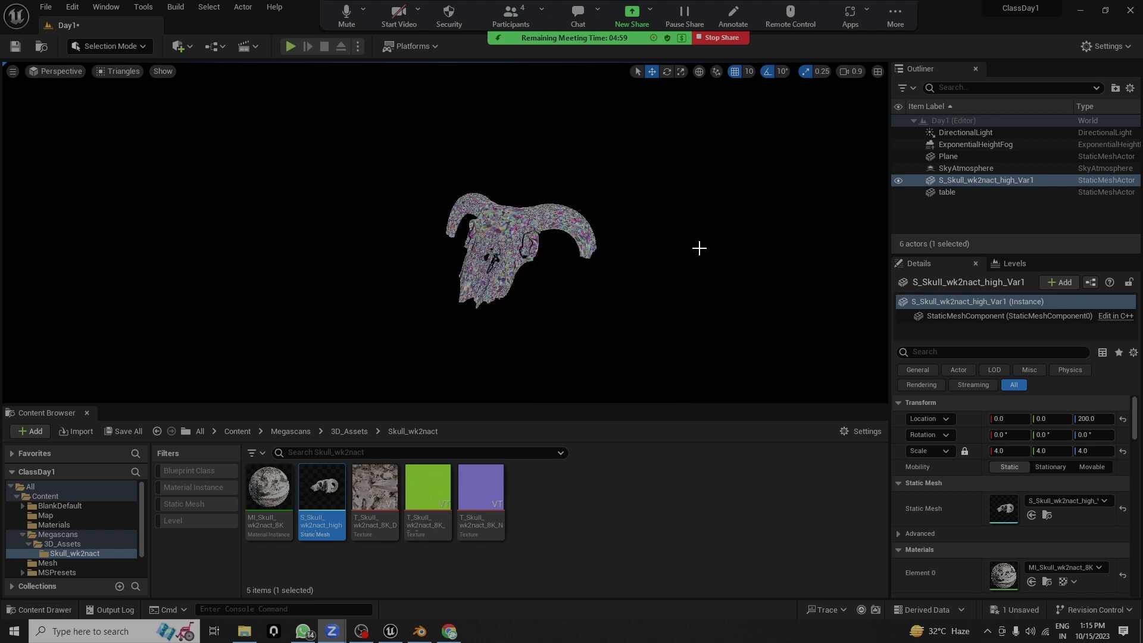
left_click(129, 71)
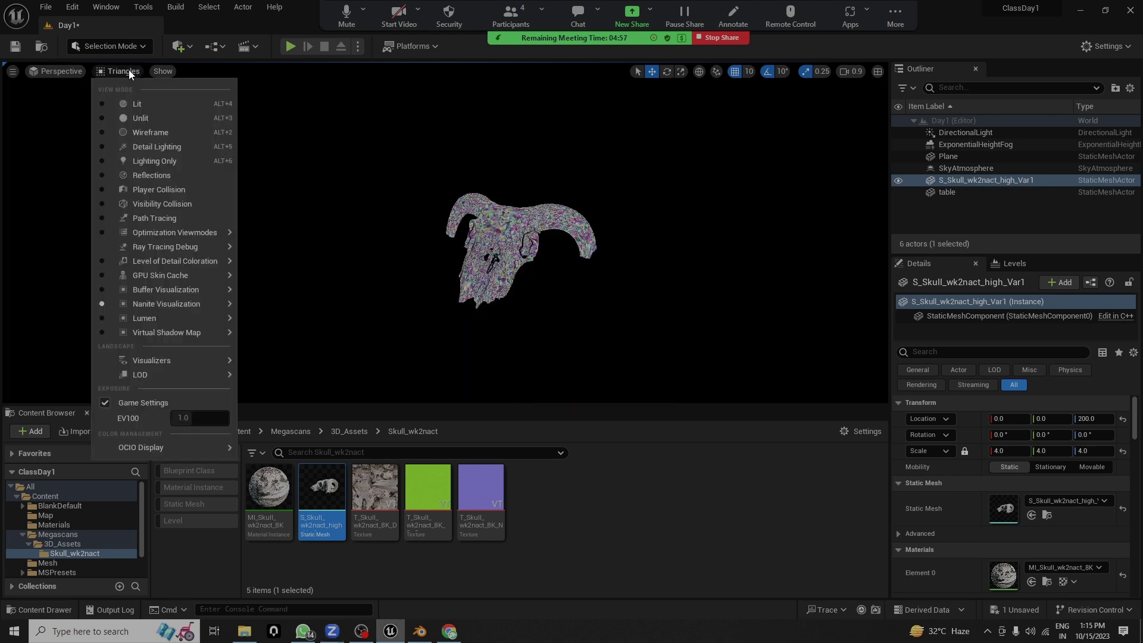
left_click(146, 103)
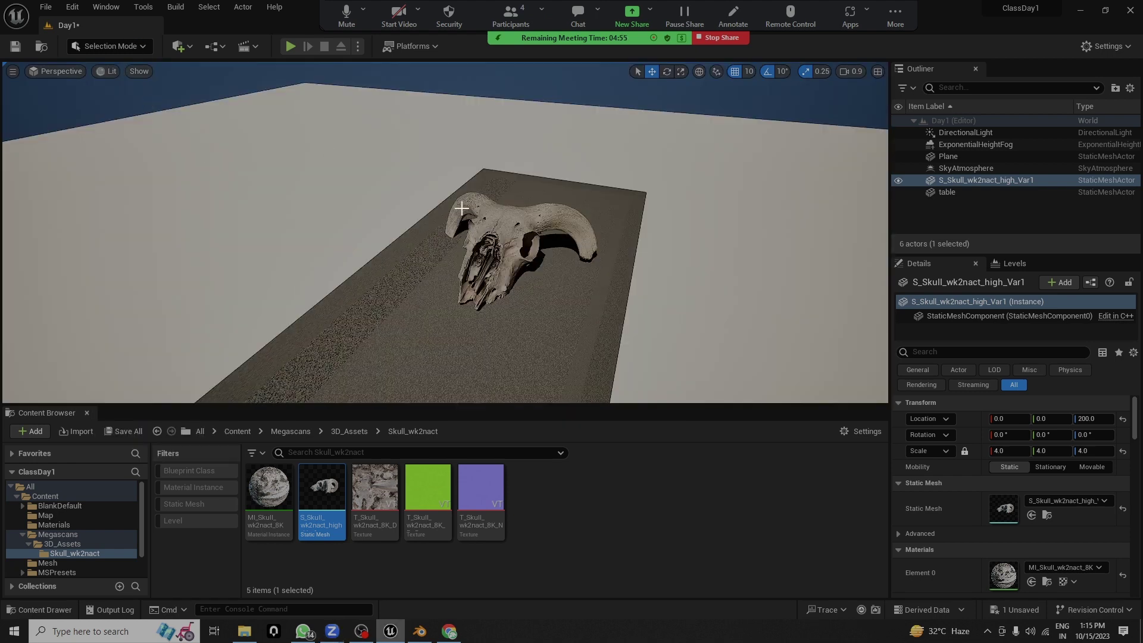
right_click_drag(145, 96, 145, 97)
left_click_drag(519, 231, 520, 231, "alt")
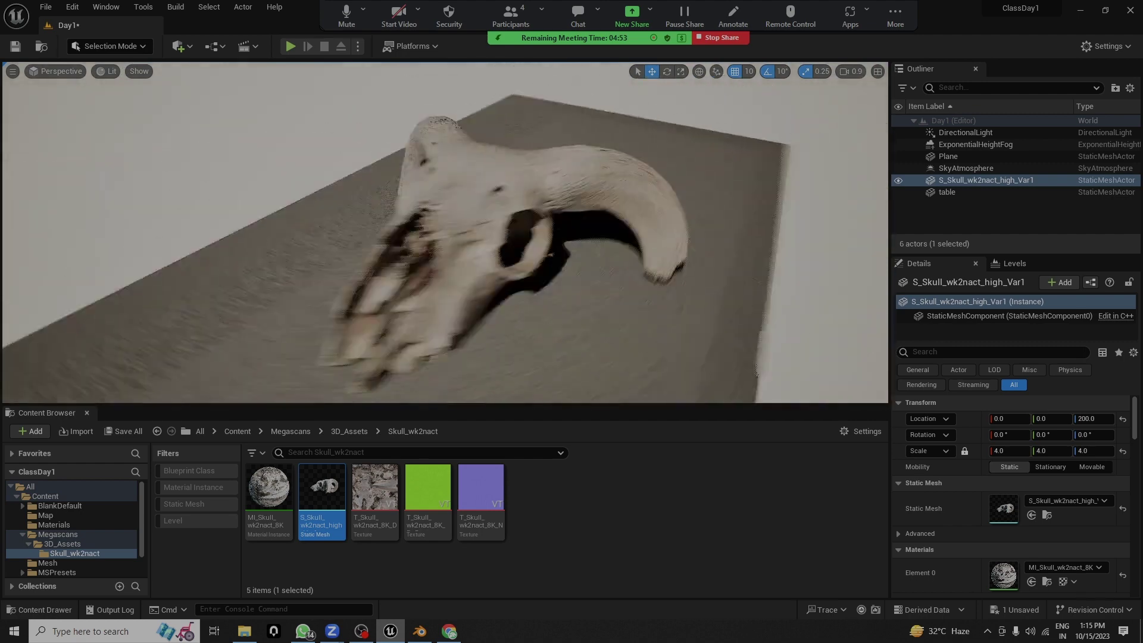
left_click(520, 230)
left_click_drag(339, 212, 340, 212, "alt")
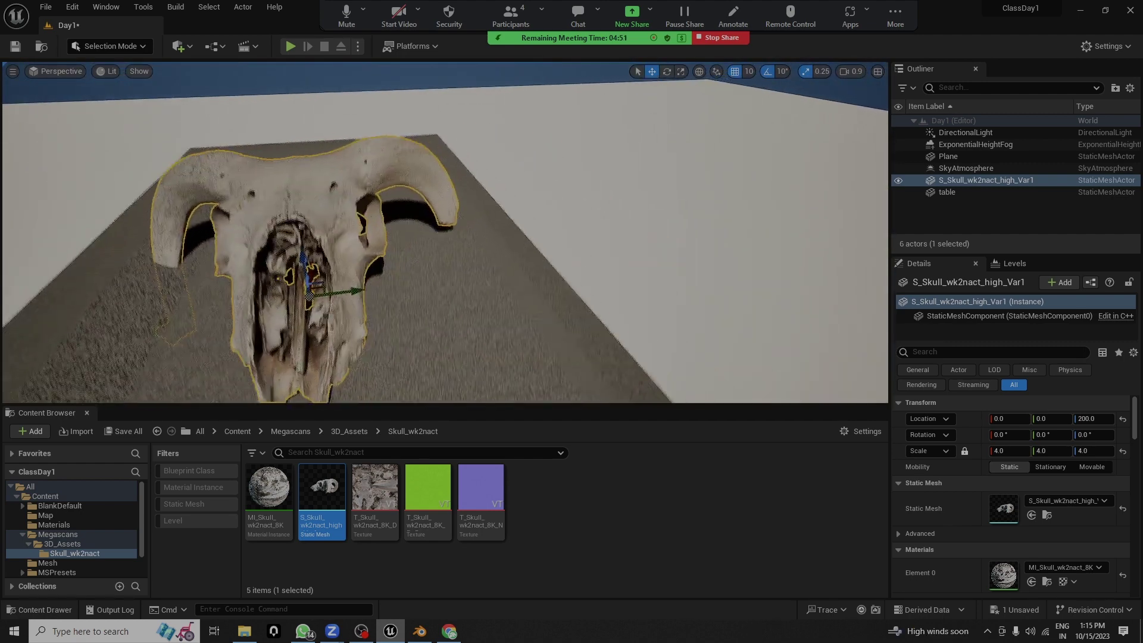
key("e")
left_click_drag(340, 254, 341, 232)
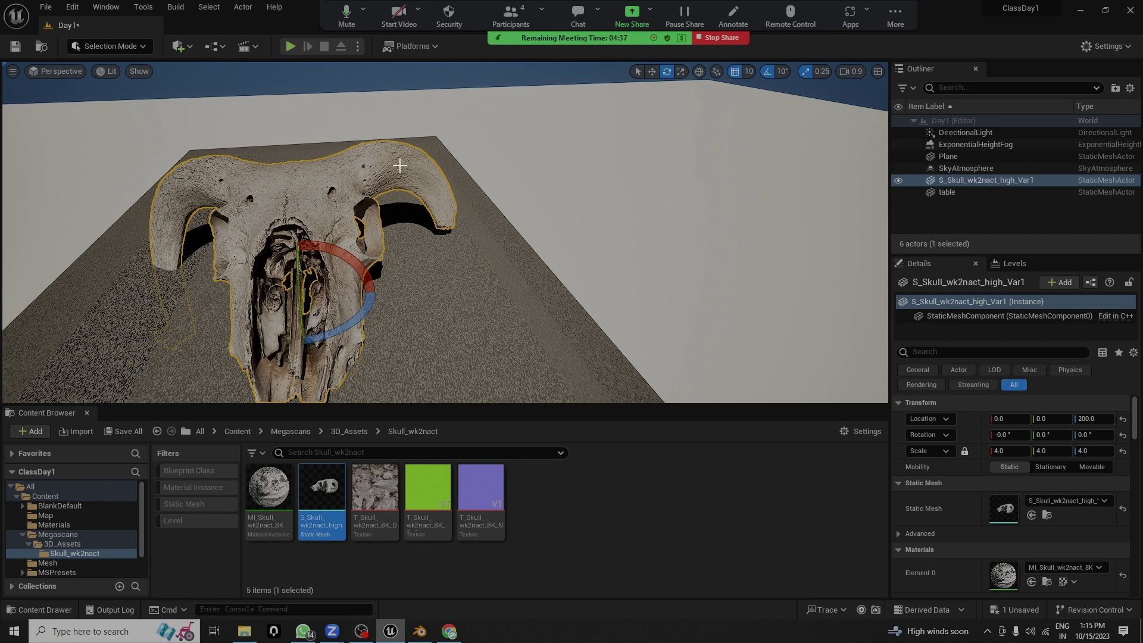
right_click_drag(399, 165, 433, 48)
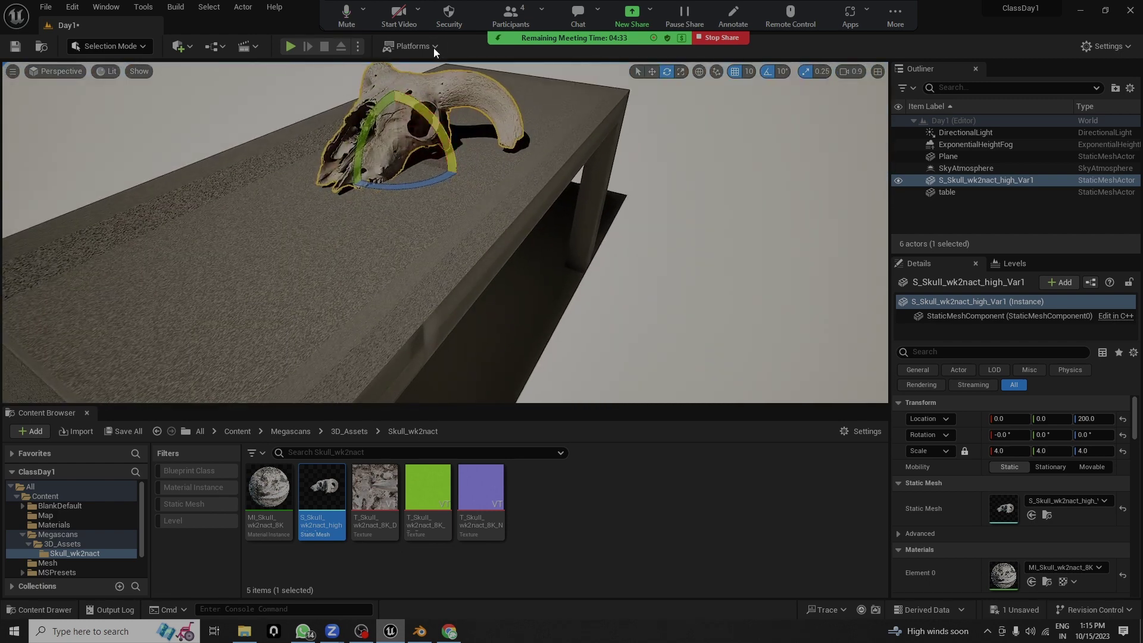
right_click_drag(589, 125, 590, 125)
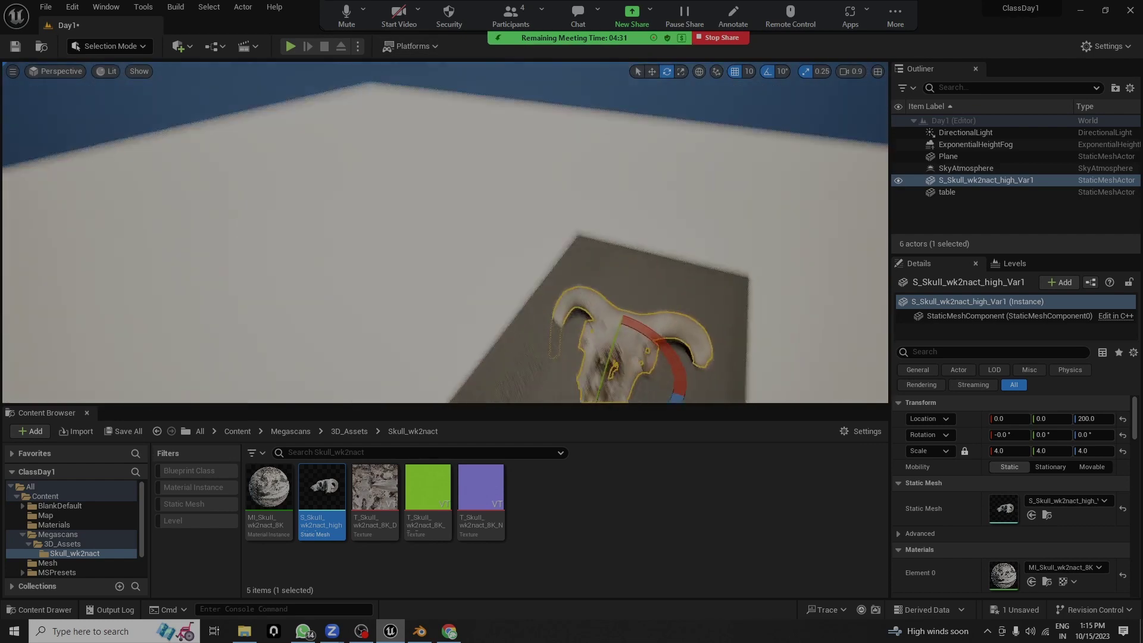
right_click_drag(590, 125, 277, 23)
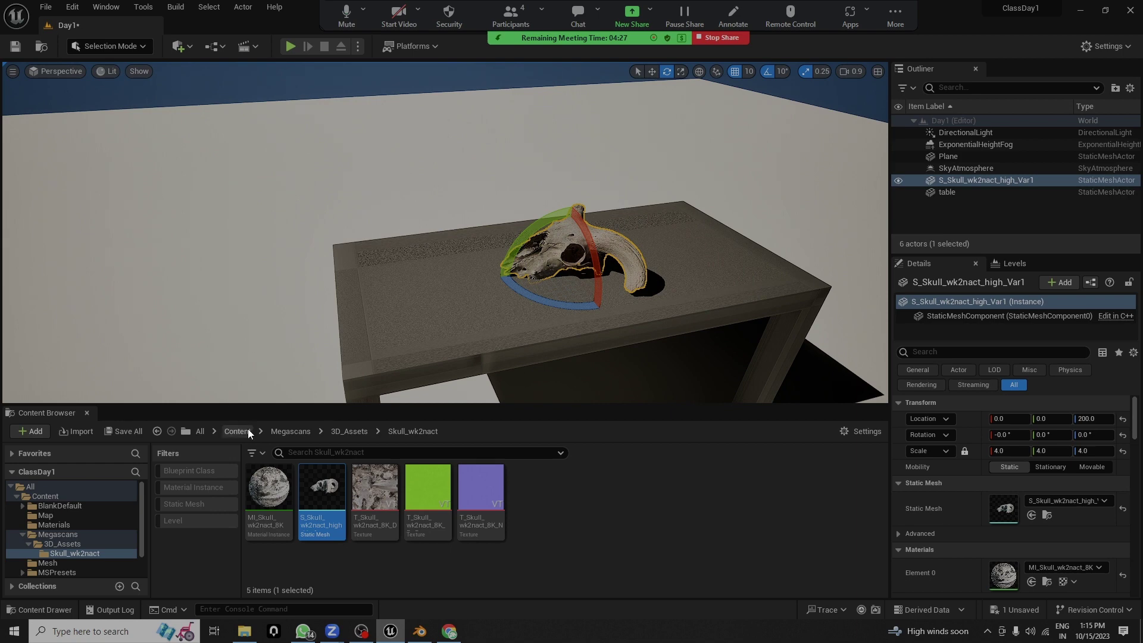
left_click(182, 47)
mouse_move(213, 117)
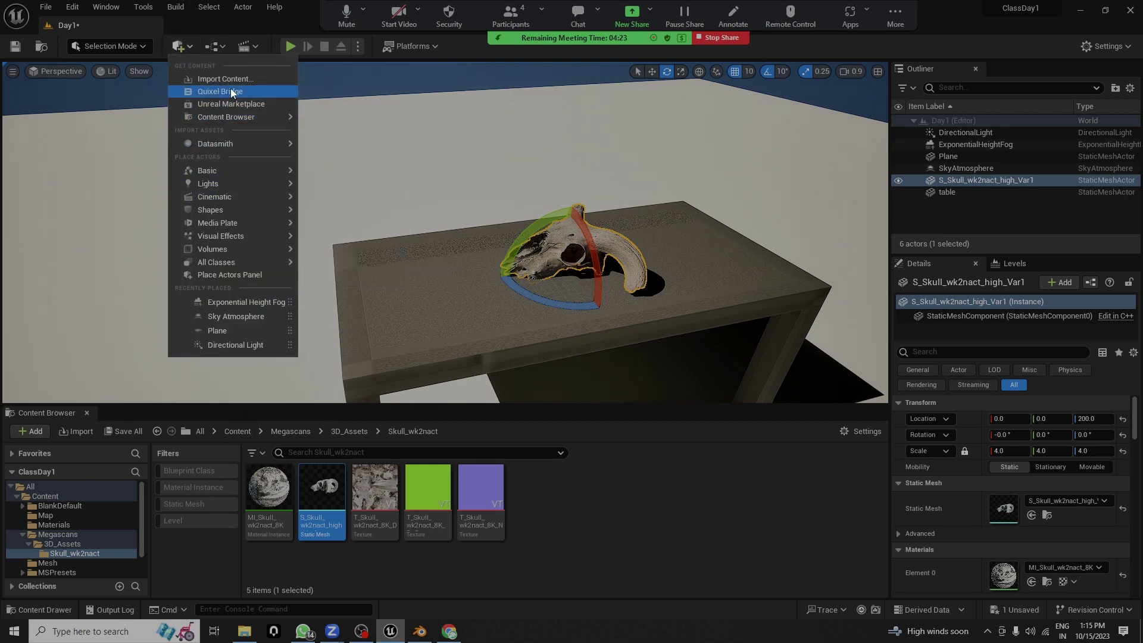
left_click(231, 90)
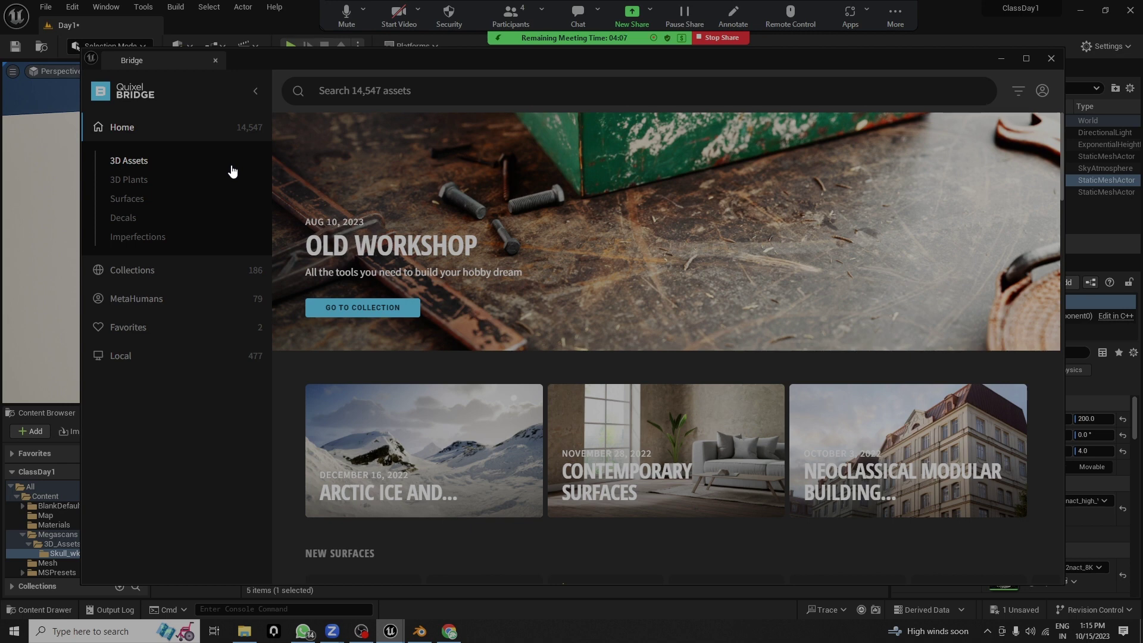
mouse_move(299, 54)
left_mouse_down()
mouse_move(237, 66)
mouse_move(319, 88)
mouse_move(315, 229)
mouse_move(312, 202)
left_mouse_up()
left_click(227, 202)
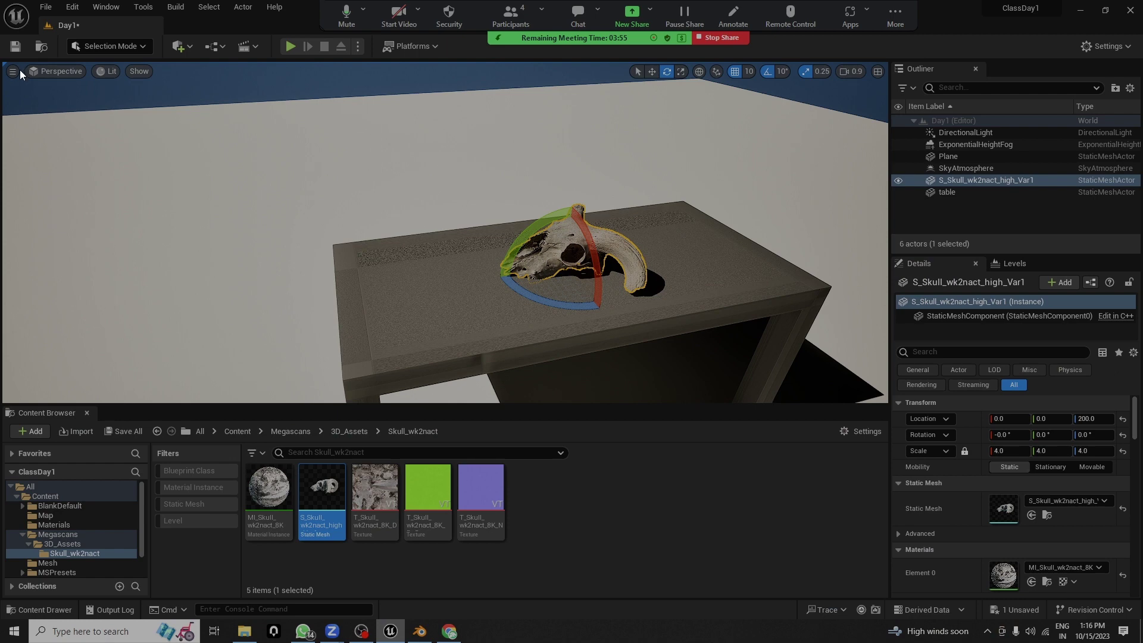
Turn on the viewport's Show FPS frame-rate readout.
left_click(12, 72)
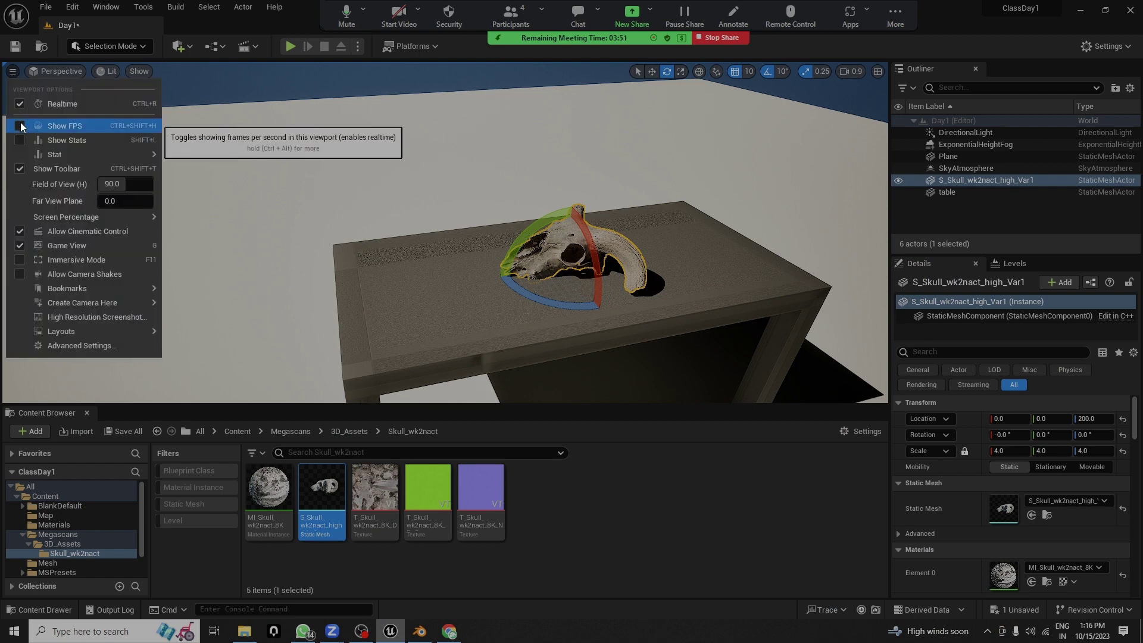
left_click(14, 73)
left_click(15, 73)
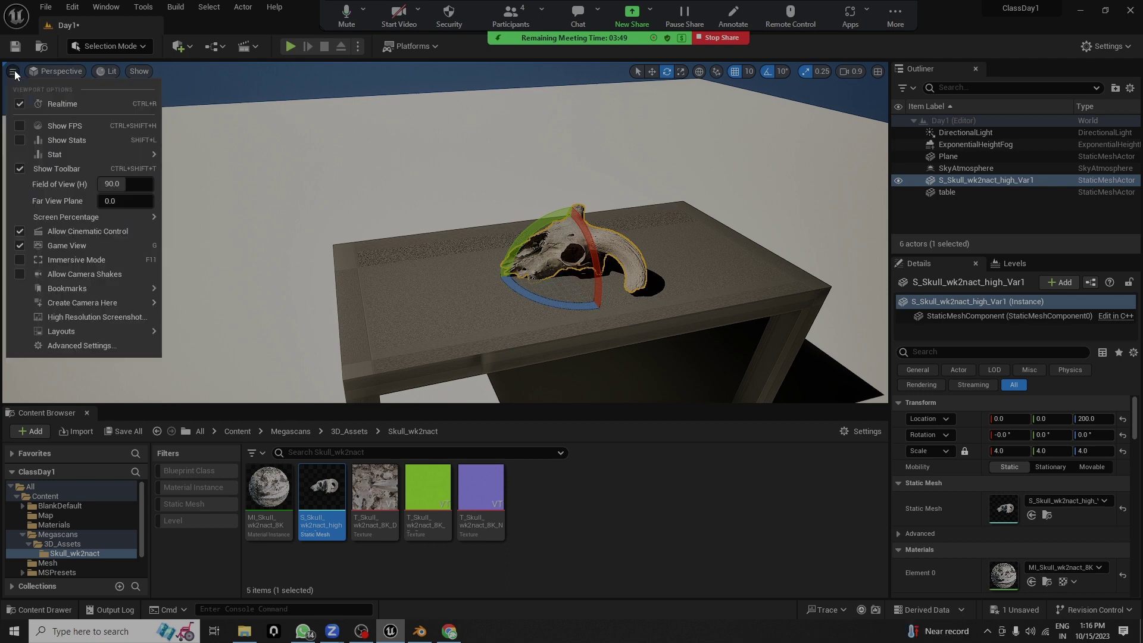
left_click(19, 125)
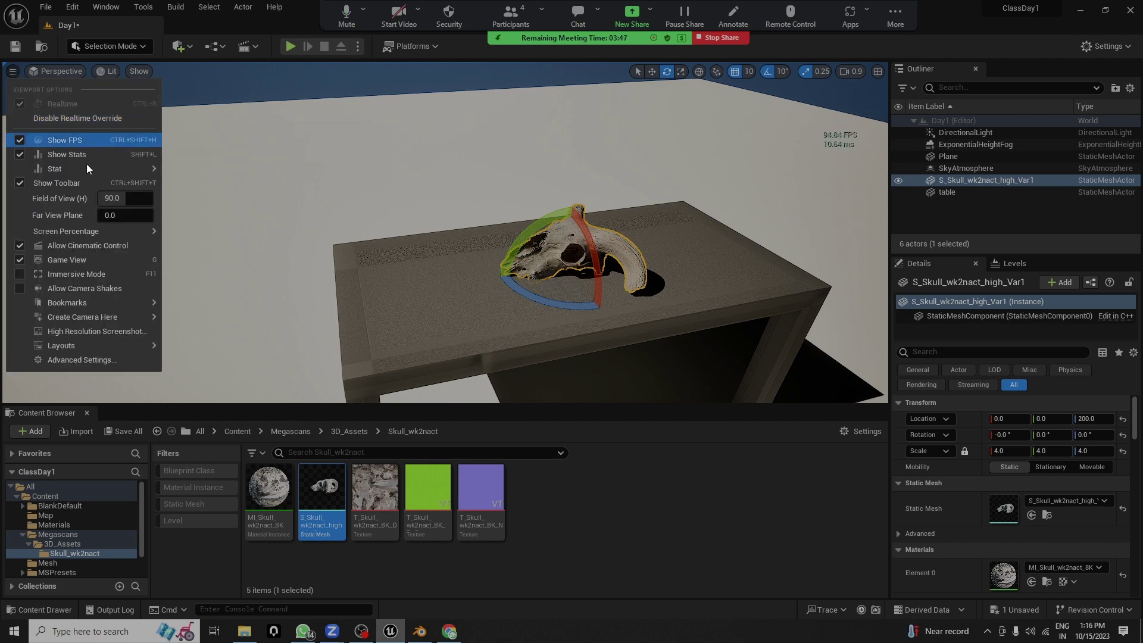
mouse_move(87, 169)
left_click(412, 244)
Fly around the table and skull, then deselect the skull.
left_click_drag(412, 245, 474, 244)
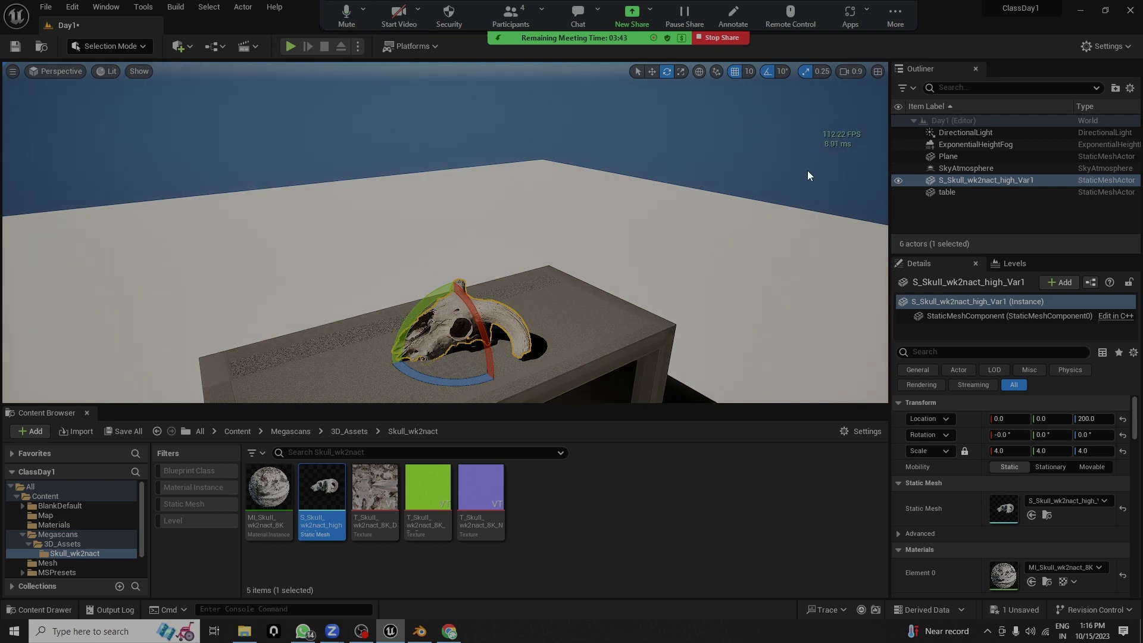
left_click_drag(807, 170, 750, 119)
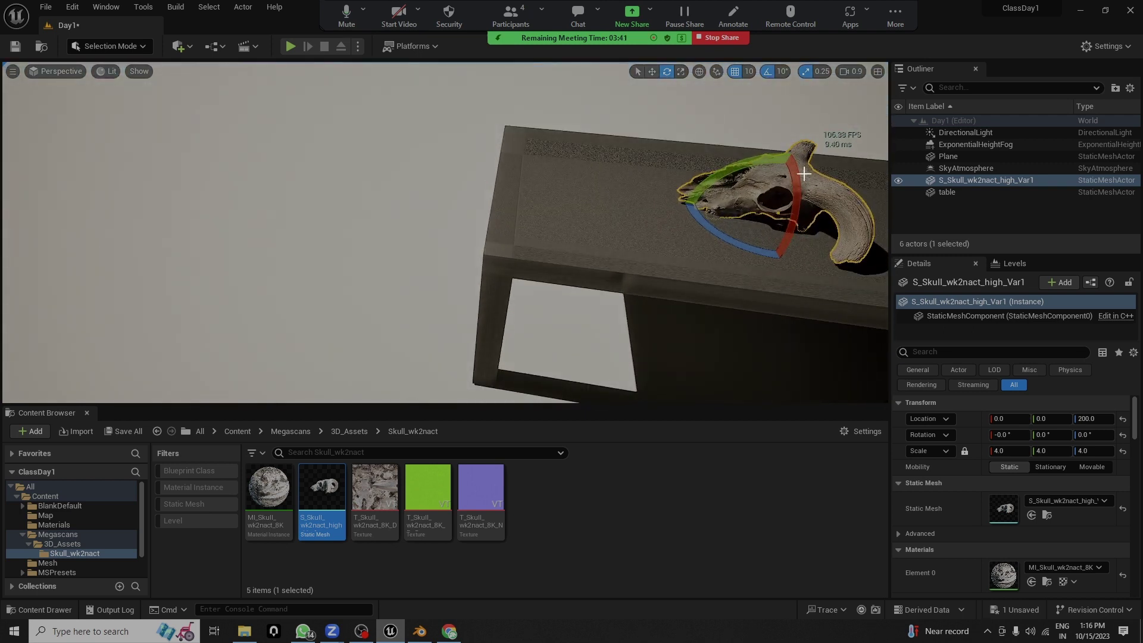
mouse_move(661, 120)
left_mouse_down()
mouse_move(660, 154)
mouse_move(782, 200)
left_mouse_up()
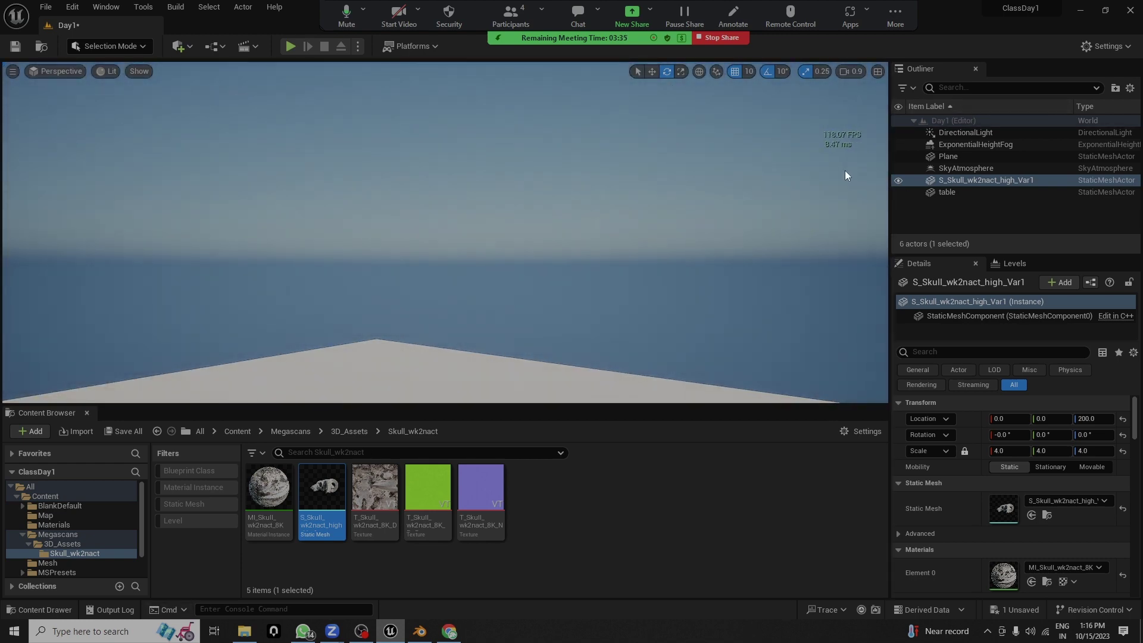
mouse_move(826, 156)
right_mouse_down()
mouse_move(826, 286)
mouse_move(837, 94)
right_mouse_up()
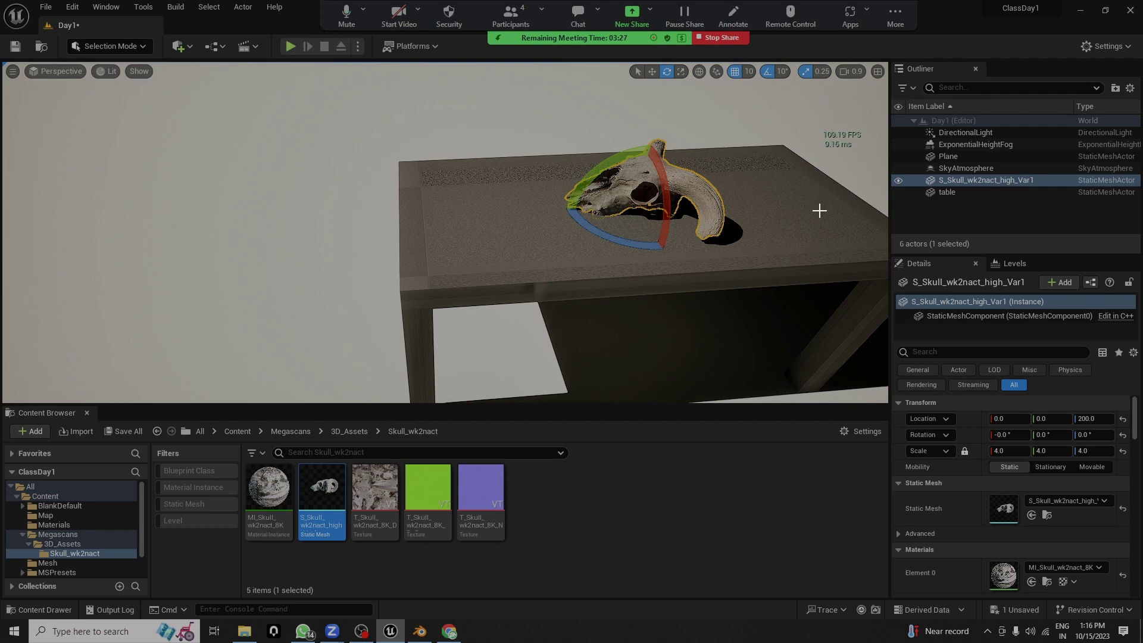
mouse_move(756, 216)
right_mouse_down()
mouse_move(706, 189)
mouse_move(609, 302)
mouse_move(706, 188)
right_mouse_up()
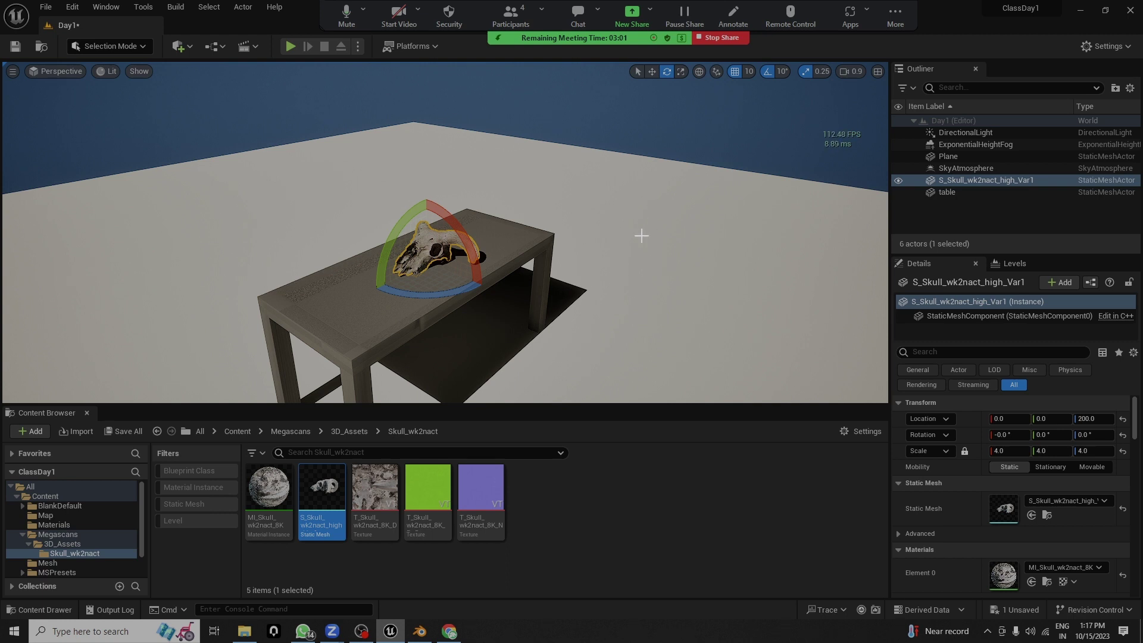
left_click(716, 119)
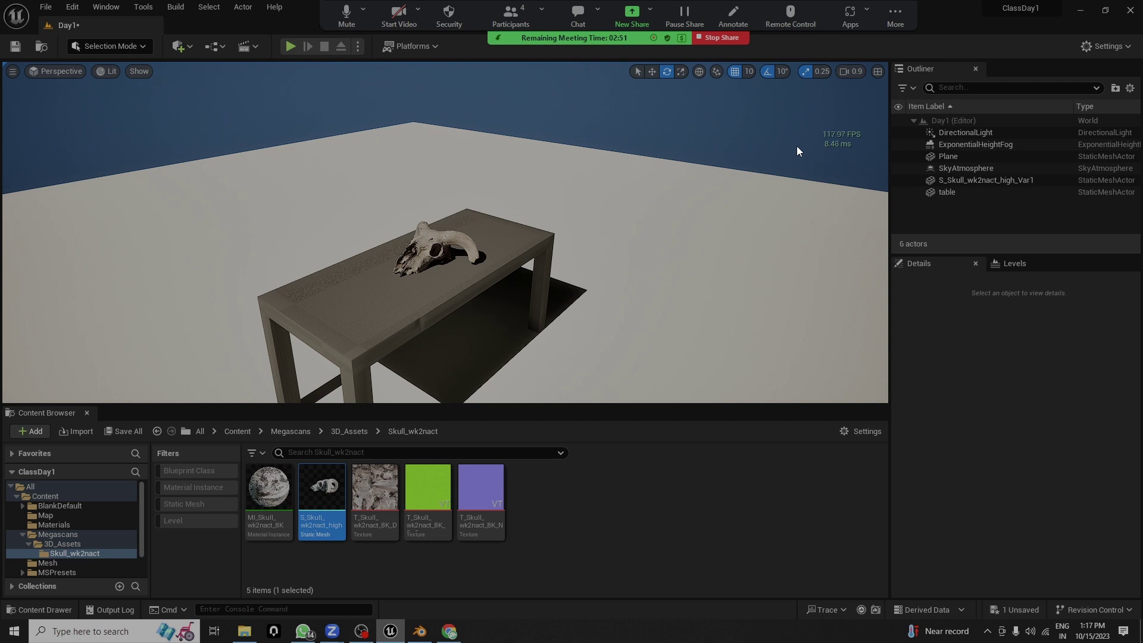
Select the table, preview it in Nanite Triangles, then return the viewport to Lit.
left_click(363, 312)
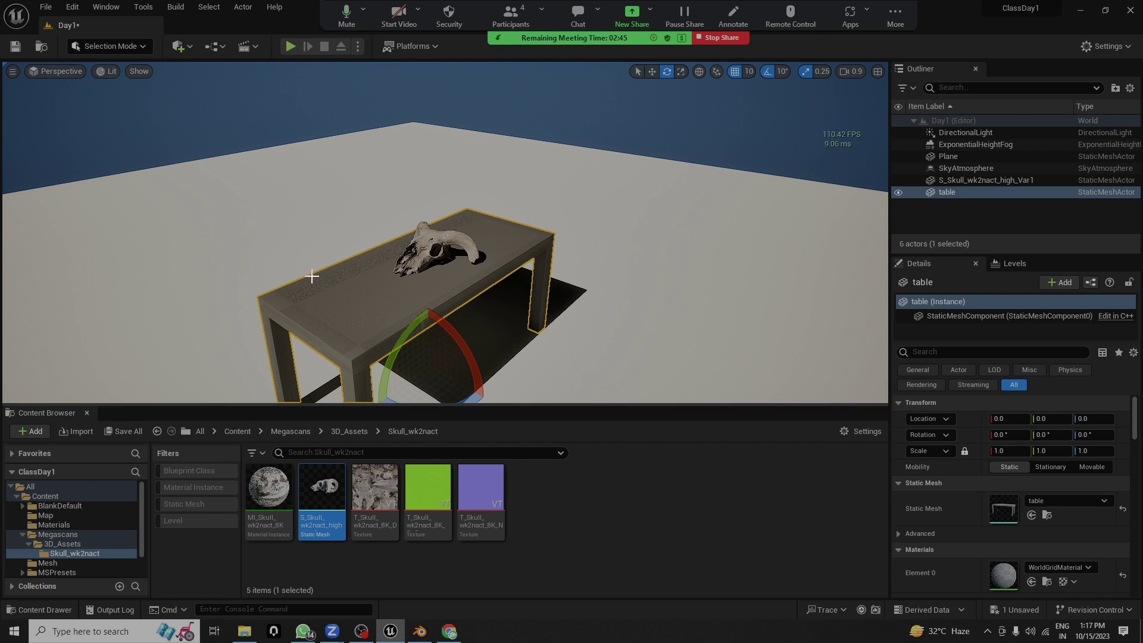
left_click(100, 72)
mouse_move(165, 289)
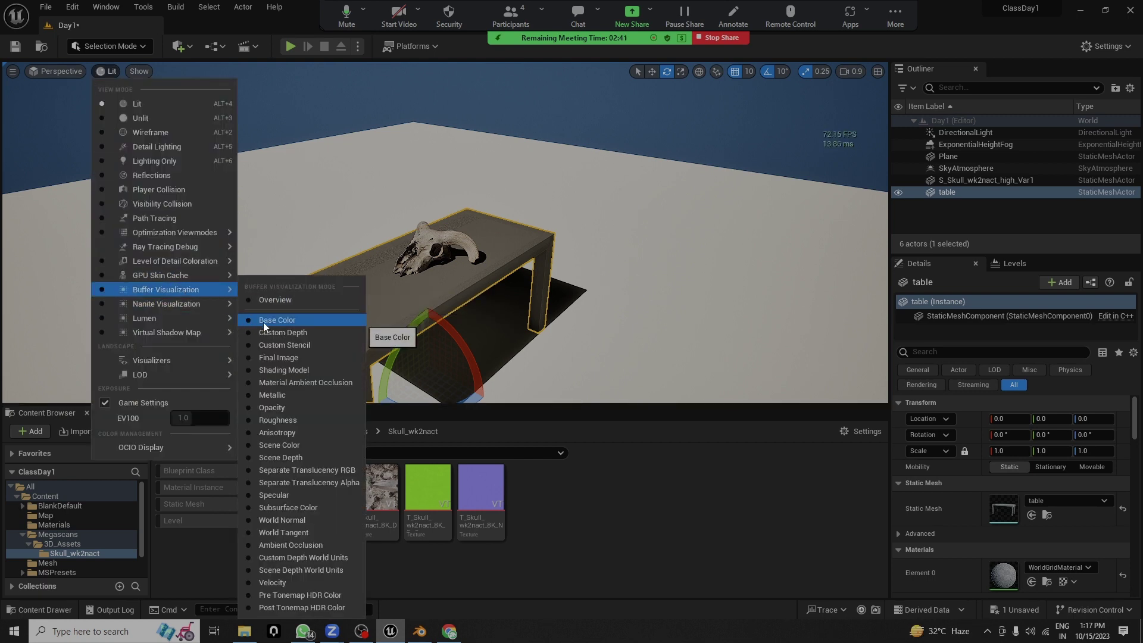
mouse_move(216, 321)
mouse_move(199, 302)
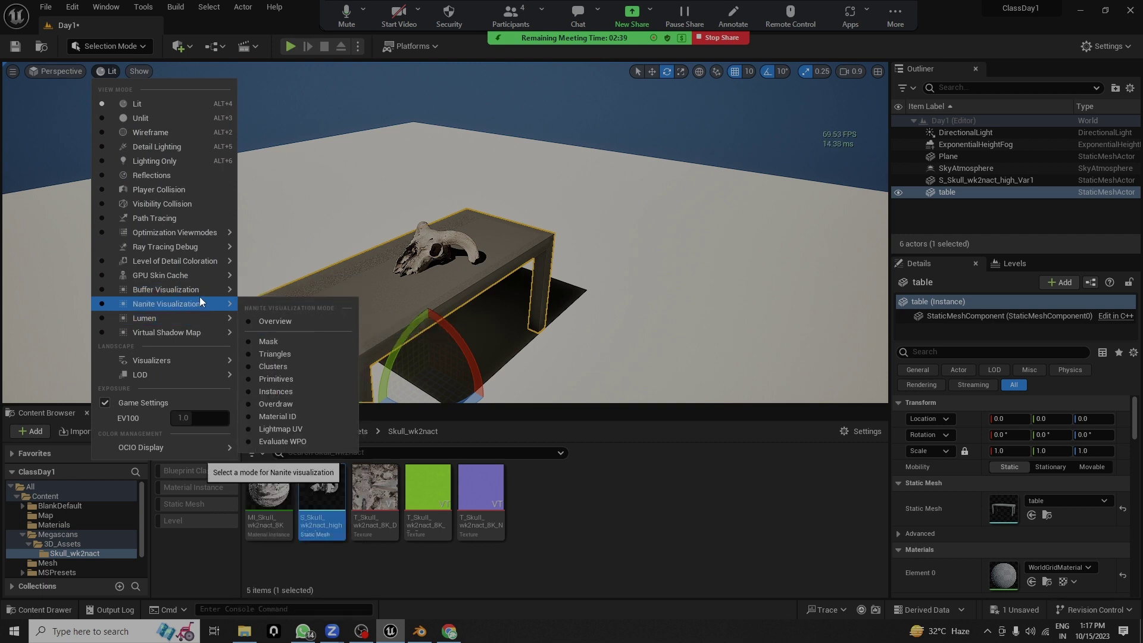
left_click(280, 350)
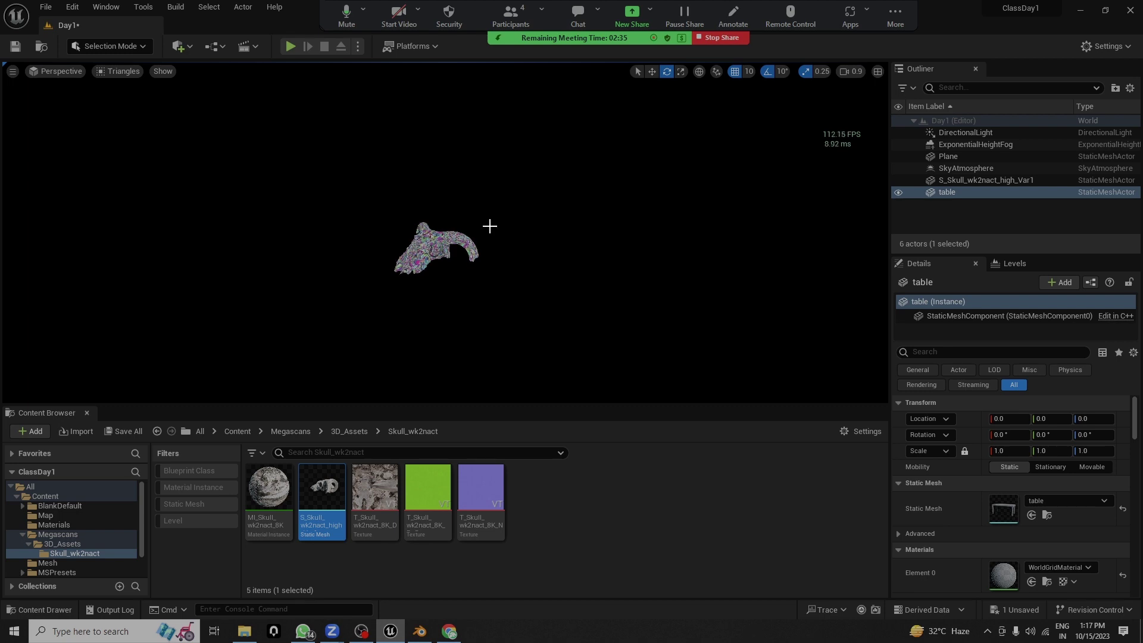
left_click(118, 71)
left_click(145, 98)
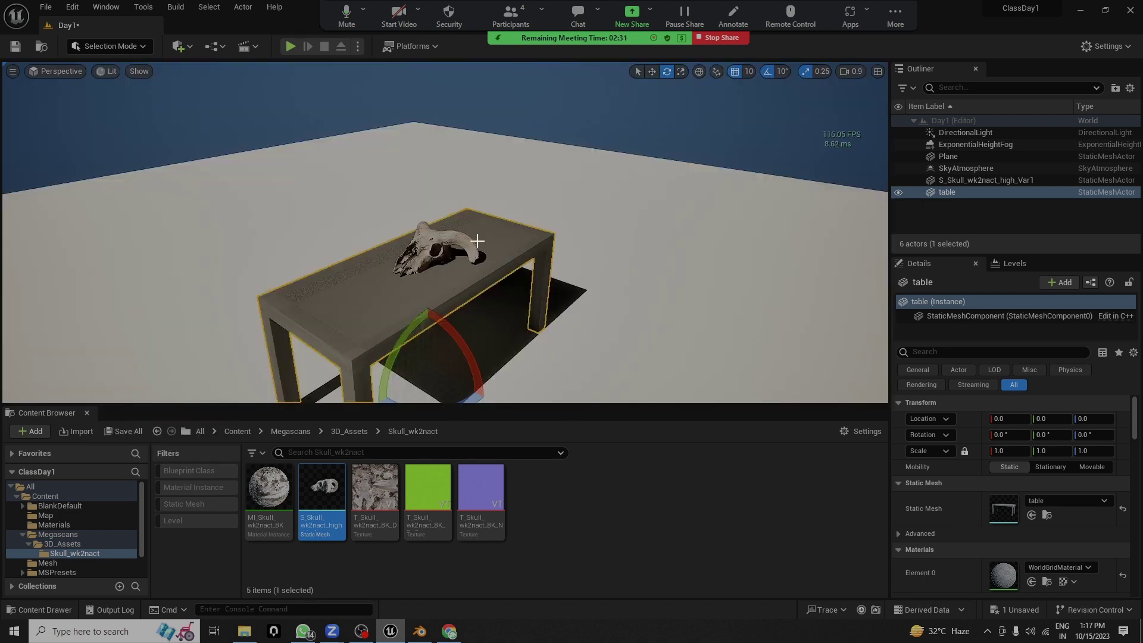
Enable Nanite on the table mesh asset in the Content > Mesh folder.
left_click(238, 430)
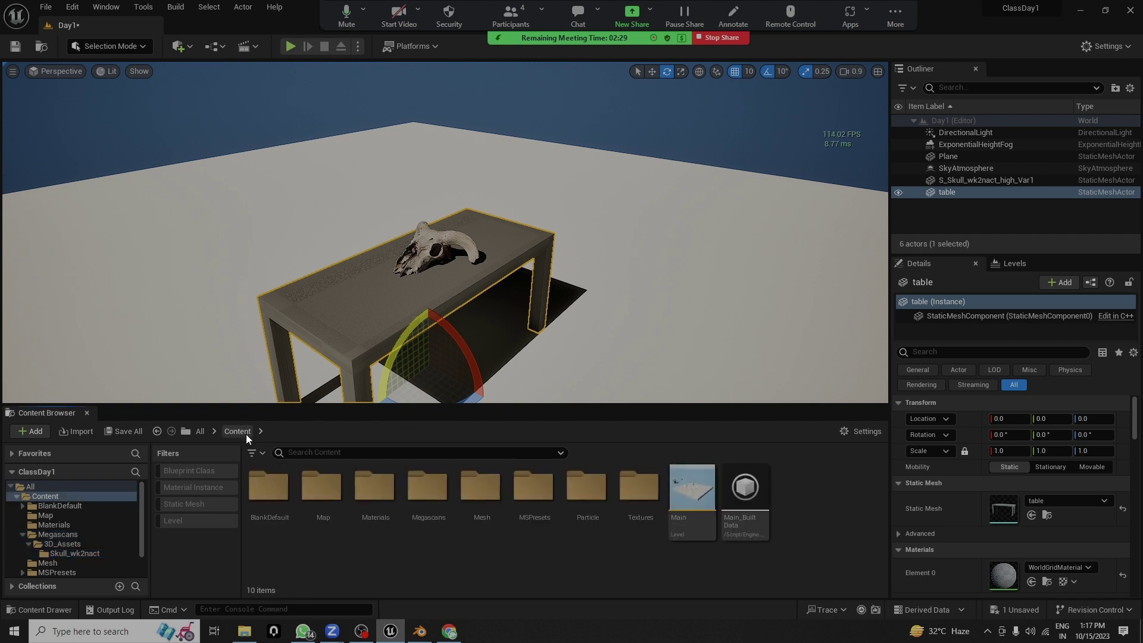
double_click(481, 494)
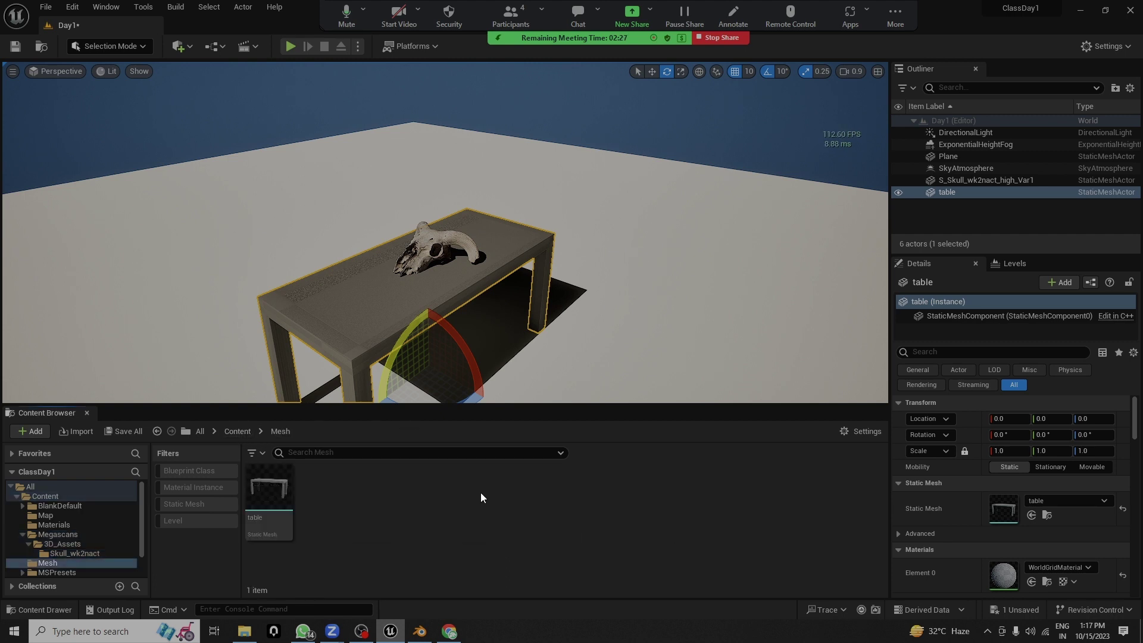
left_click(262, 502)
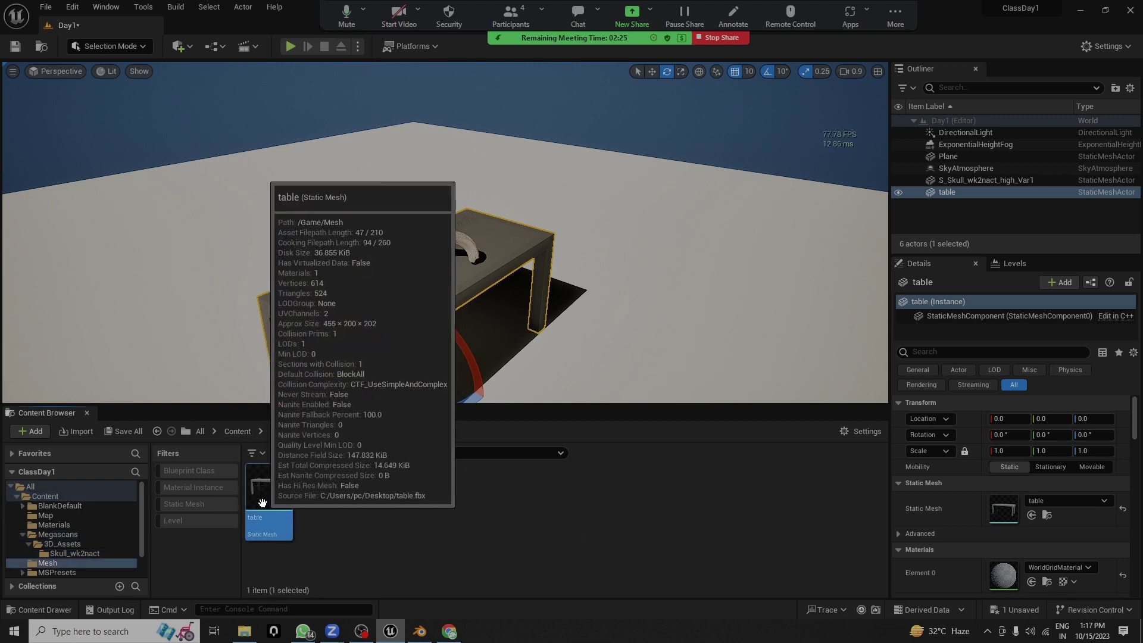
right_click(262, 502)
mouse_move(393, 149)
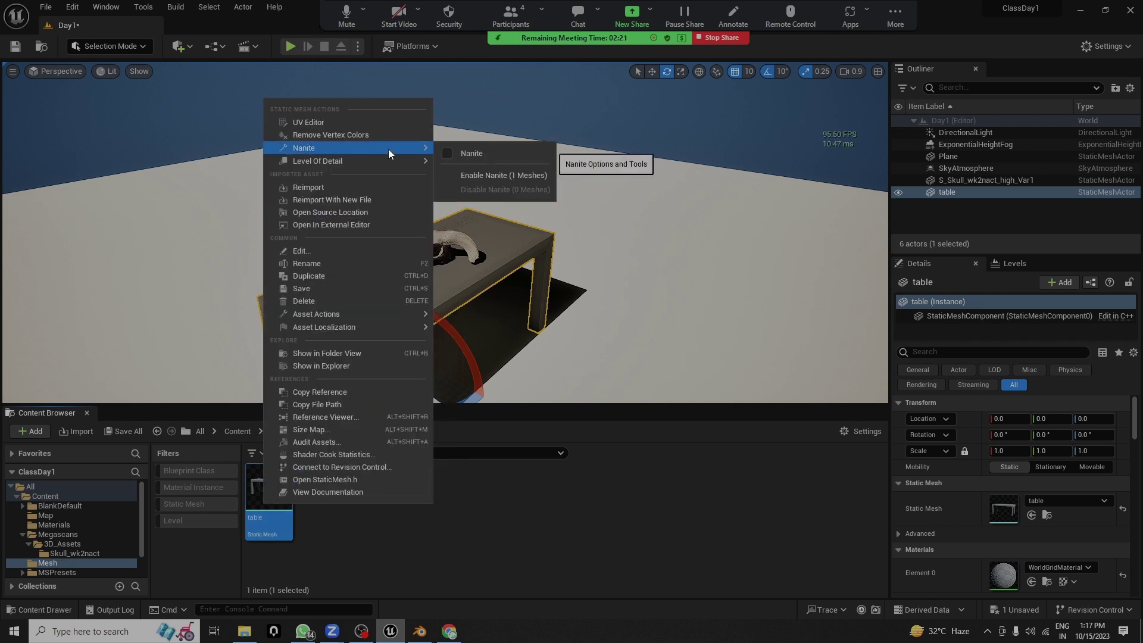
left_click(528, 176)
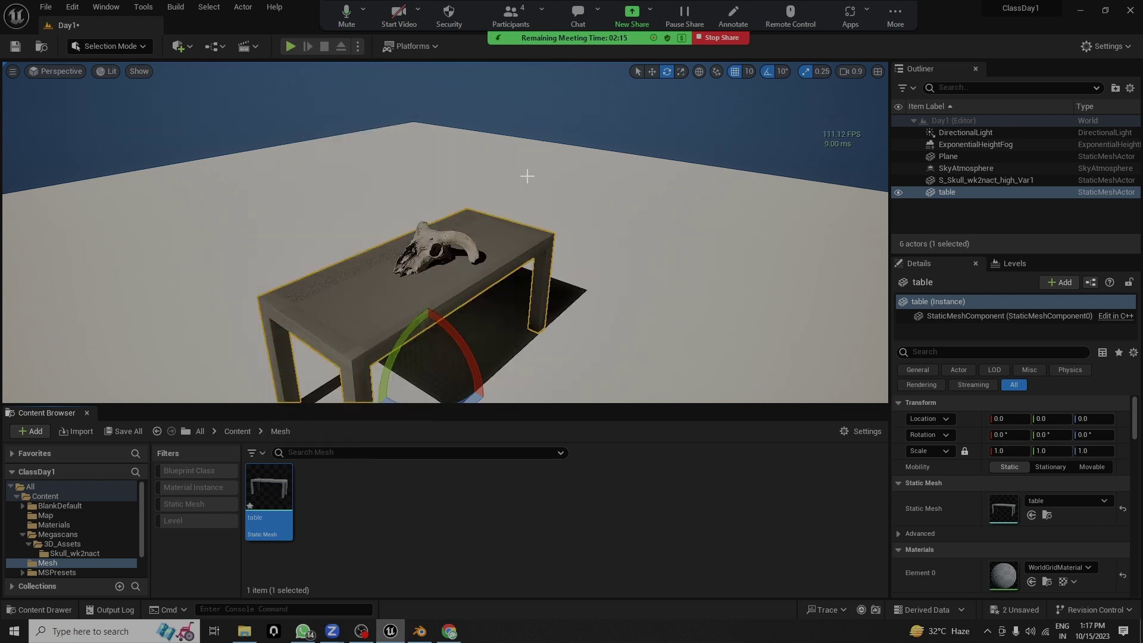
Frame the table, check it in Nanite Triangles view, and rotate it about 10°.
key("f")
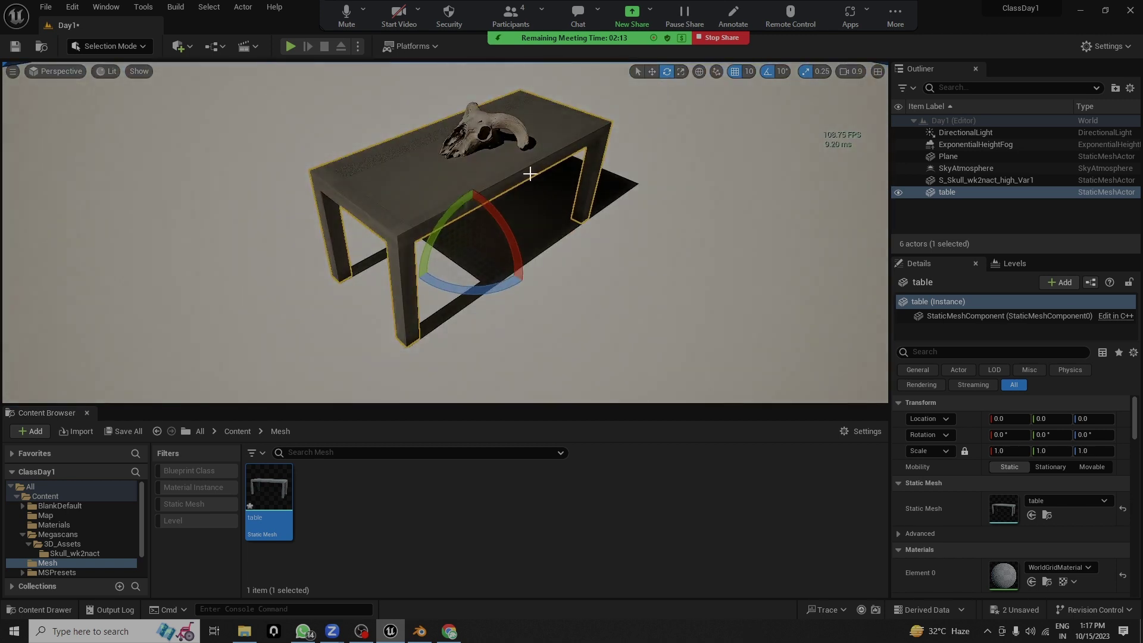
right_click_drag(495, 132, 518, 119)
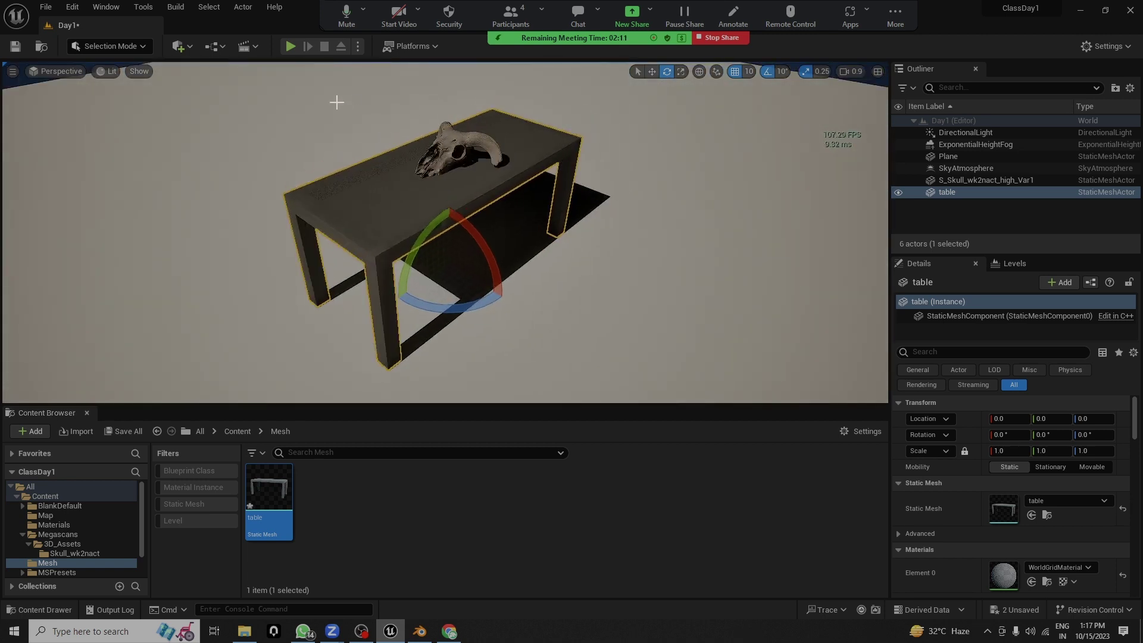
left_click(108, 76)
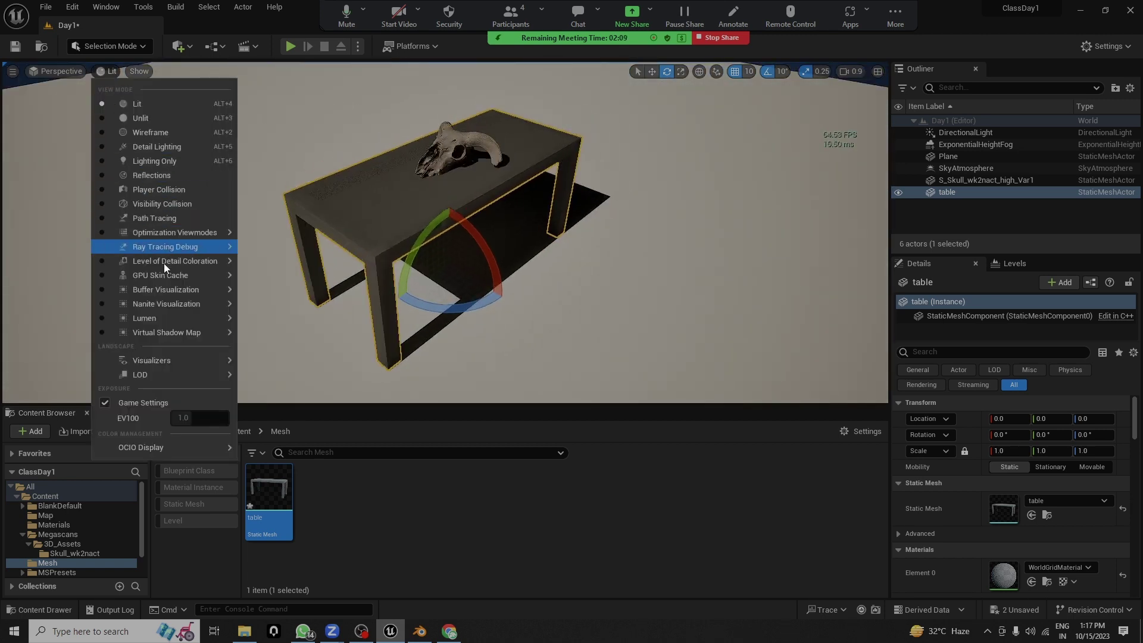
mouse_move(188, 302)
left_click(275, 353)
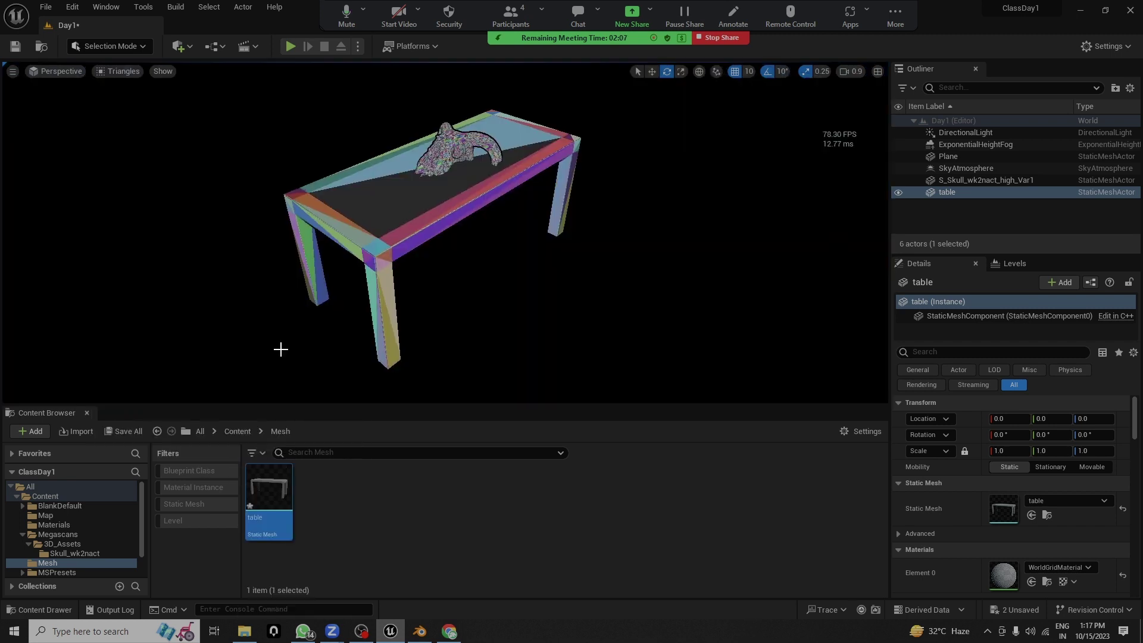
left_click_drag(428, 250, 428, 220)
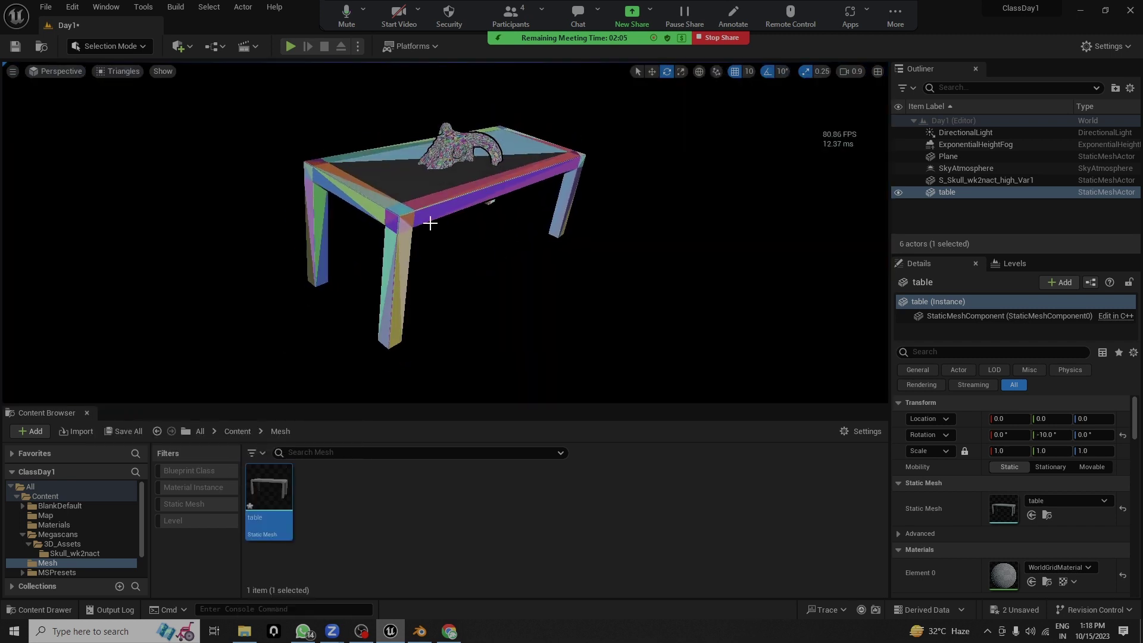
Undo the table's 10° rotation, reframe the tabletop, and open the view mode list.
key("ctrl+z")
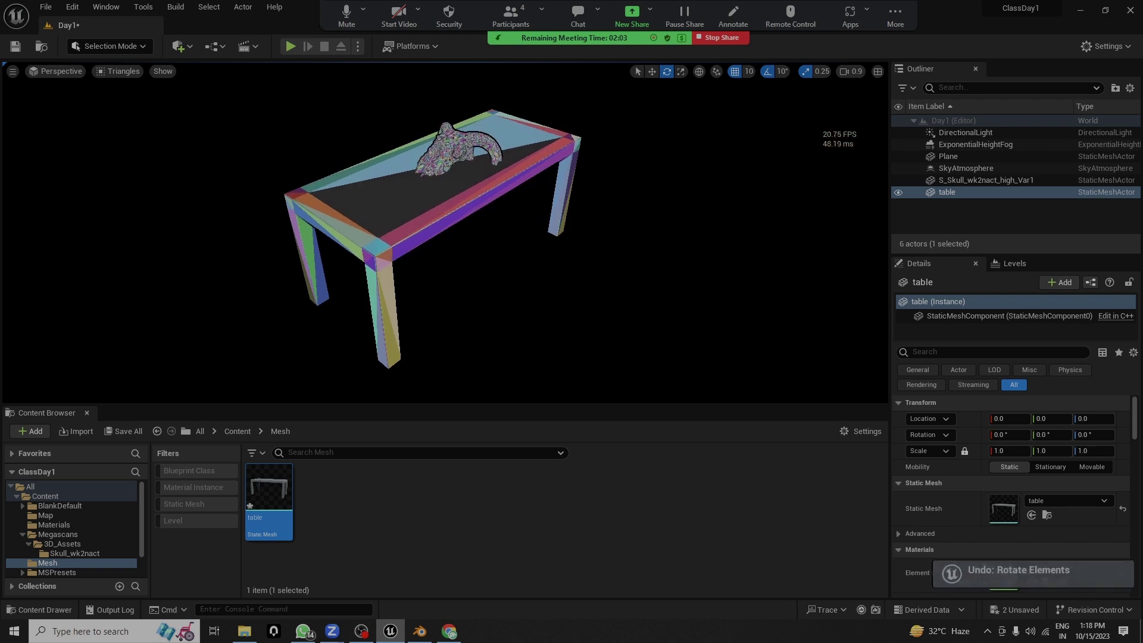
right_click_drag(423, 248, 424, 247)
scroll(446, 232, "down", 3)
scroll(445, 232, "down", 3)
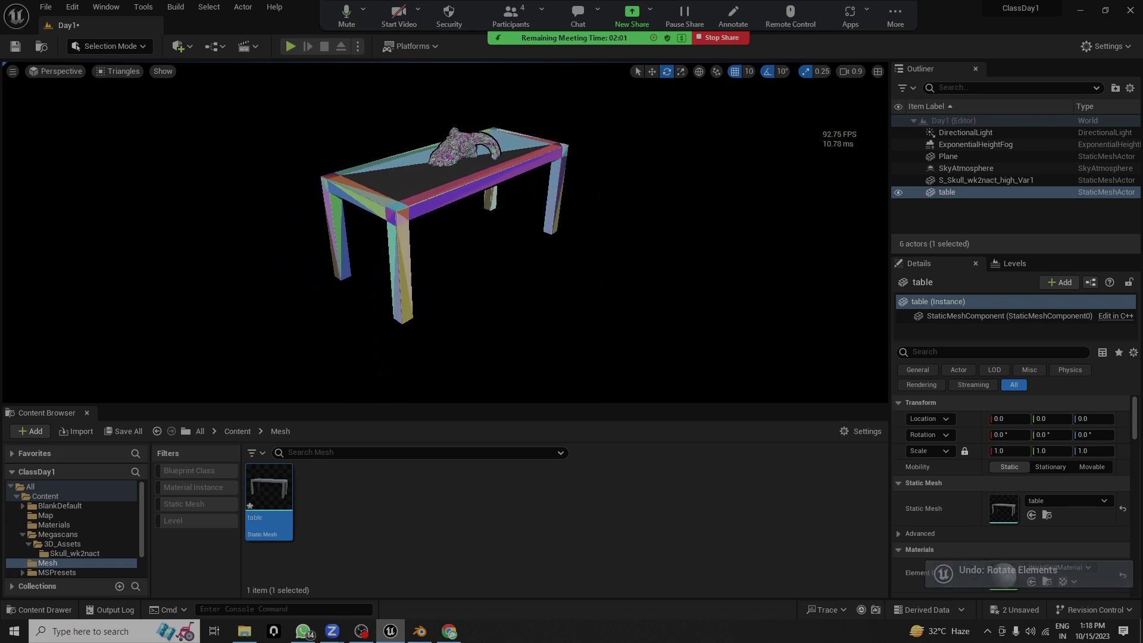
scroll(445, 232, "down", 2)
scroll(445, 232, "down", 2)
scroll(446, 232, "up", 1)
scroll(445, 233, "up", 2)
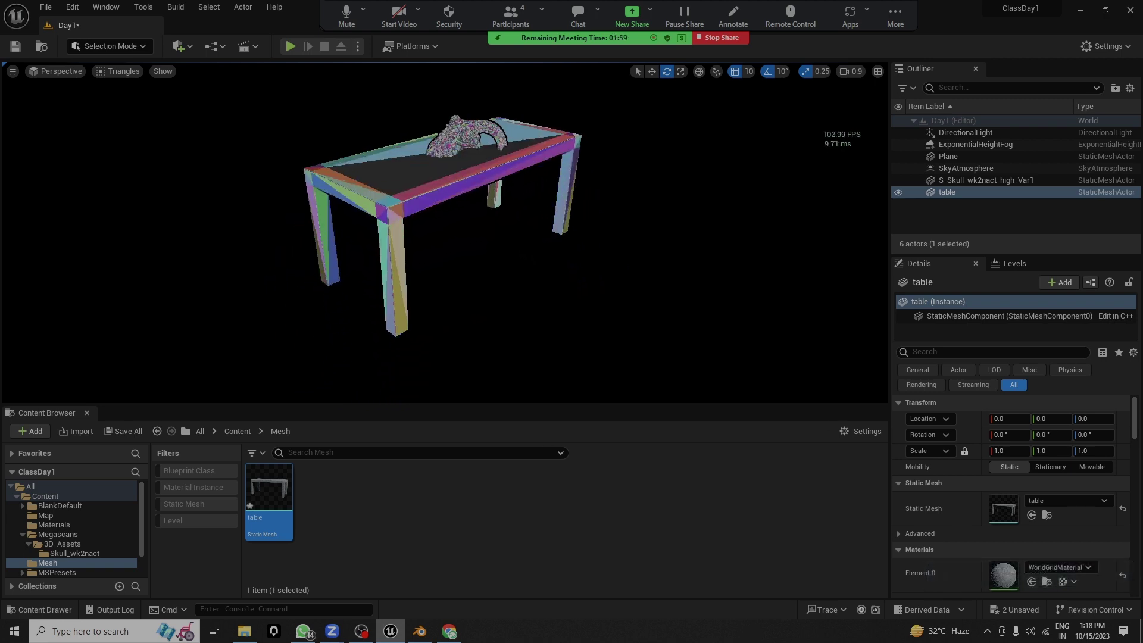
scroll(445, 232, "up", 2)
scroll(445, 232, "up", 1)
left_click_drag(445, 232, 445, 232, "alt")
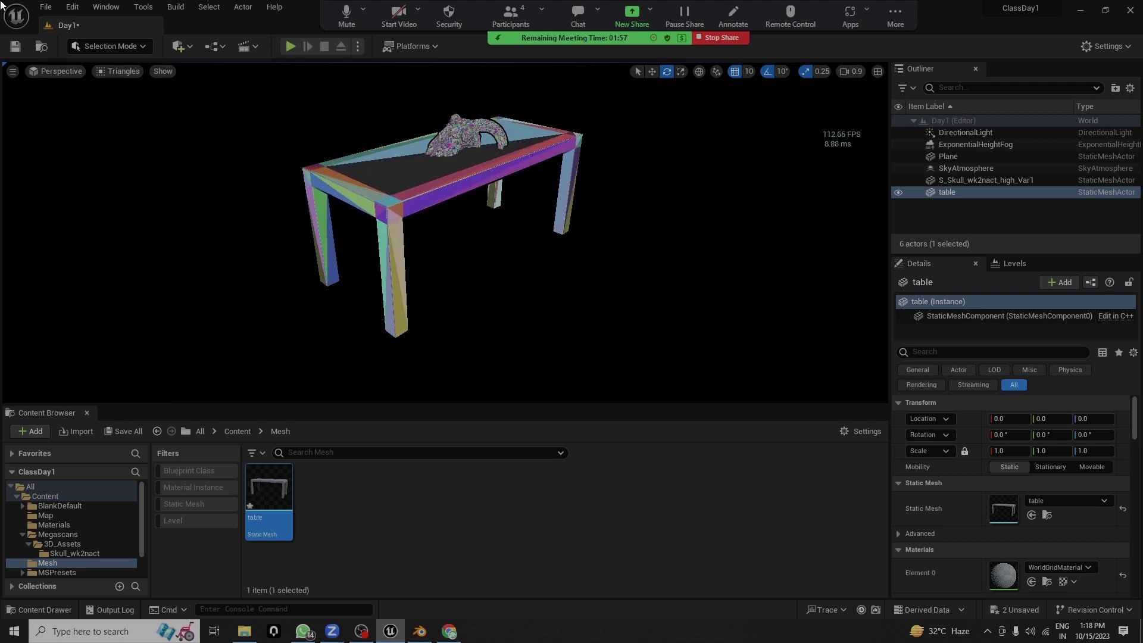
left_click(112, 70)
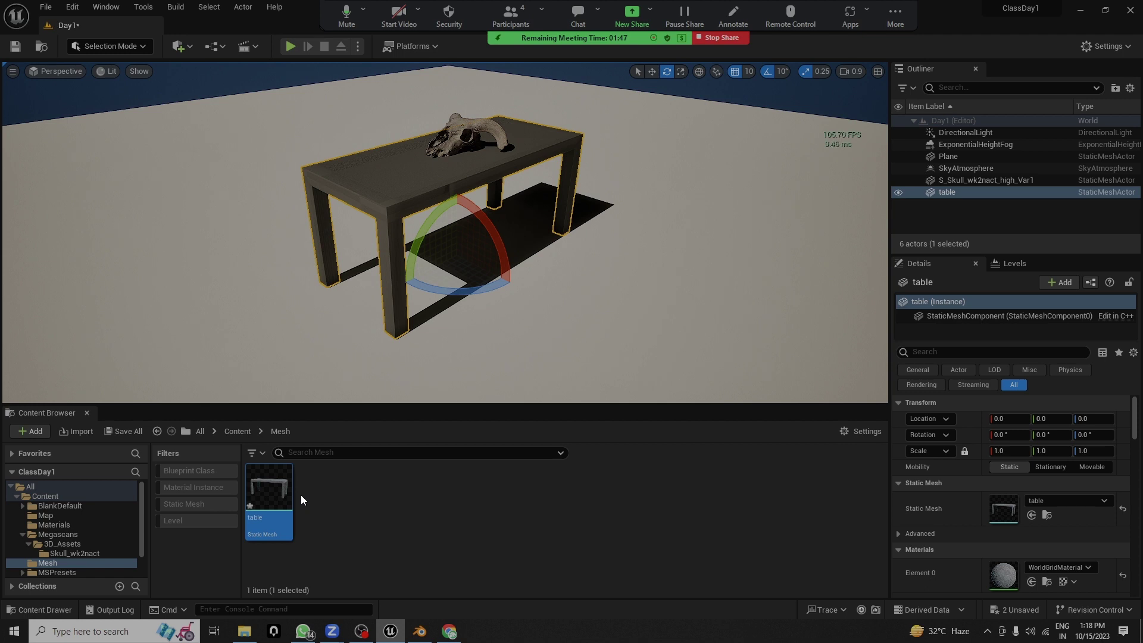
right_click(284, 503)
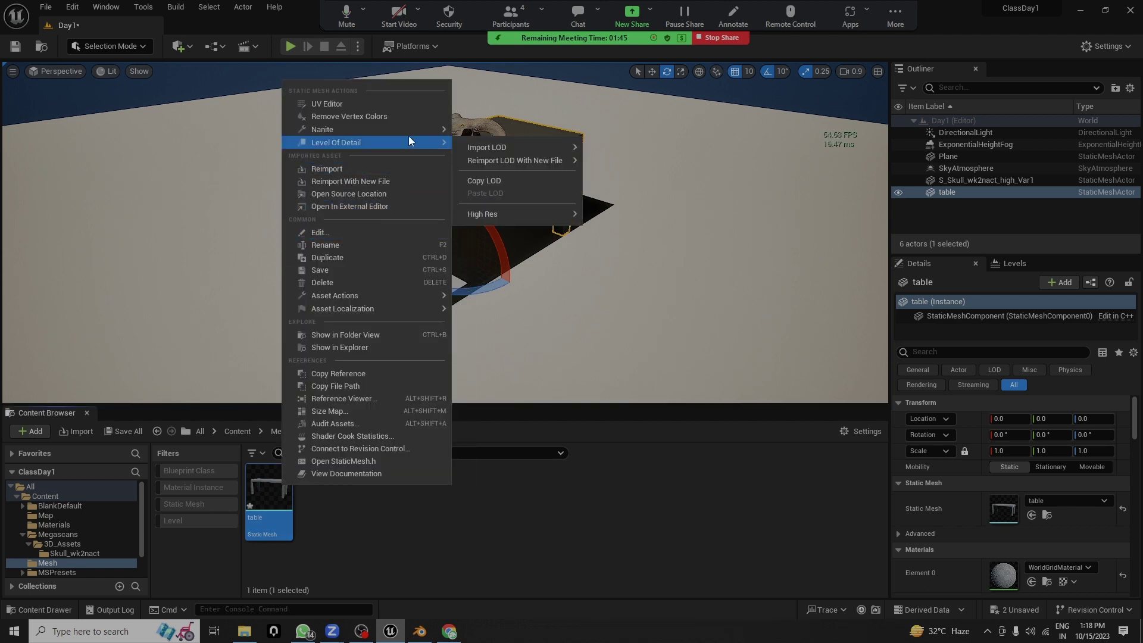
right_click(270, 499)
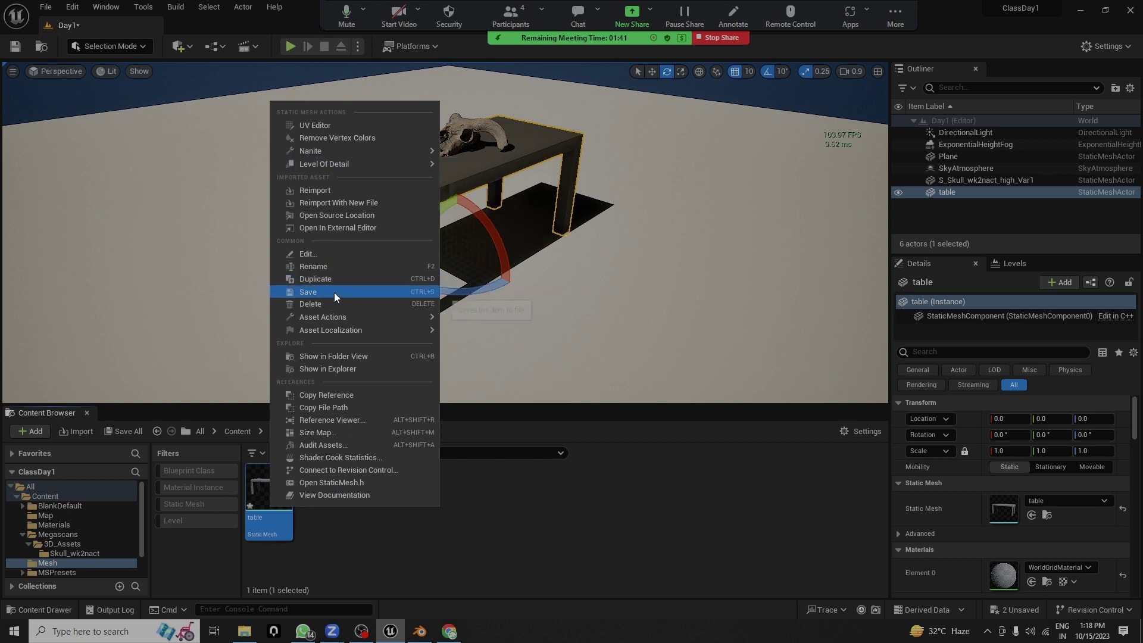
left_click(629, 266)
left_click(653, 225)
mouse_move(654, 225)
right_mouse_down()
mouse_move(574, 258)
mouse_move(476, 241)
right_mouse_up()
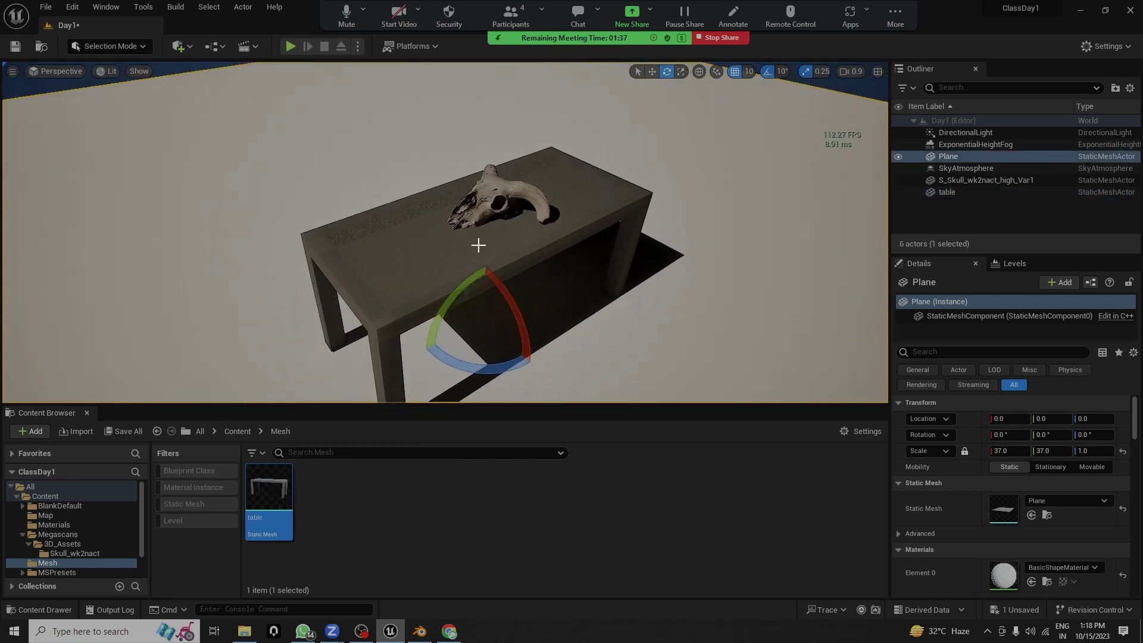
Open Quixel Bridge from the Quick Add menu and browse Home > Surfaces.
left_click(177, 46)
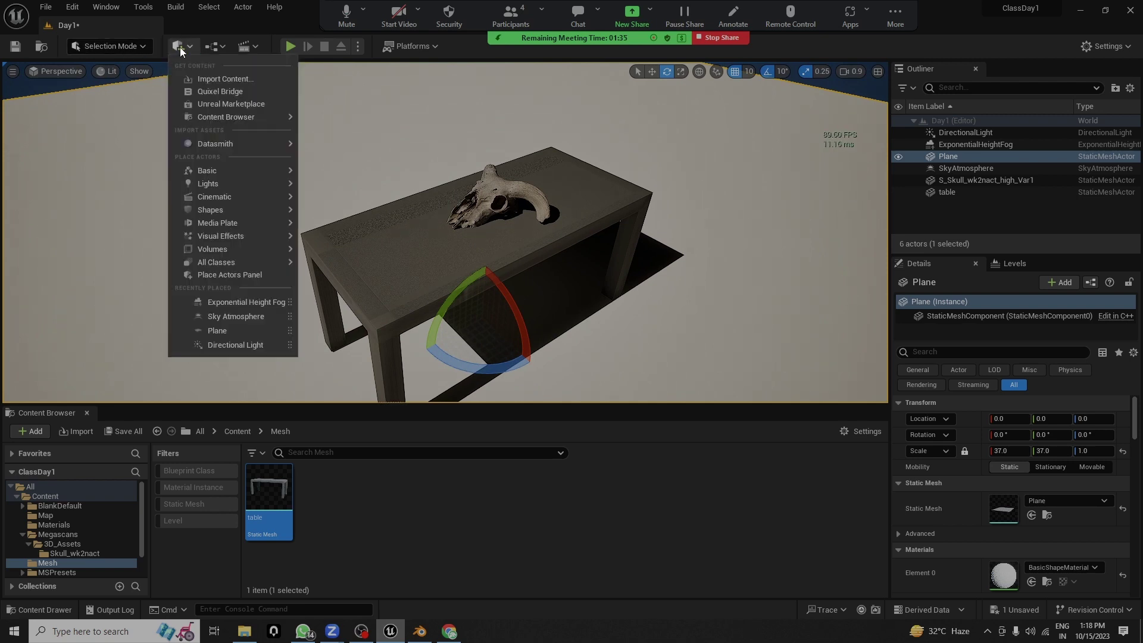
mouse_move(240, 117)
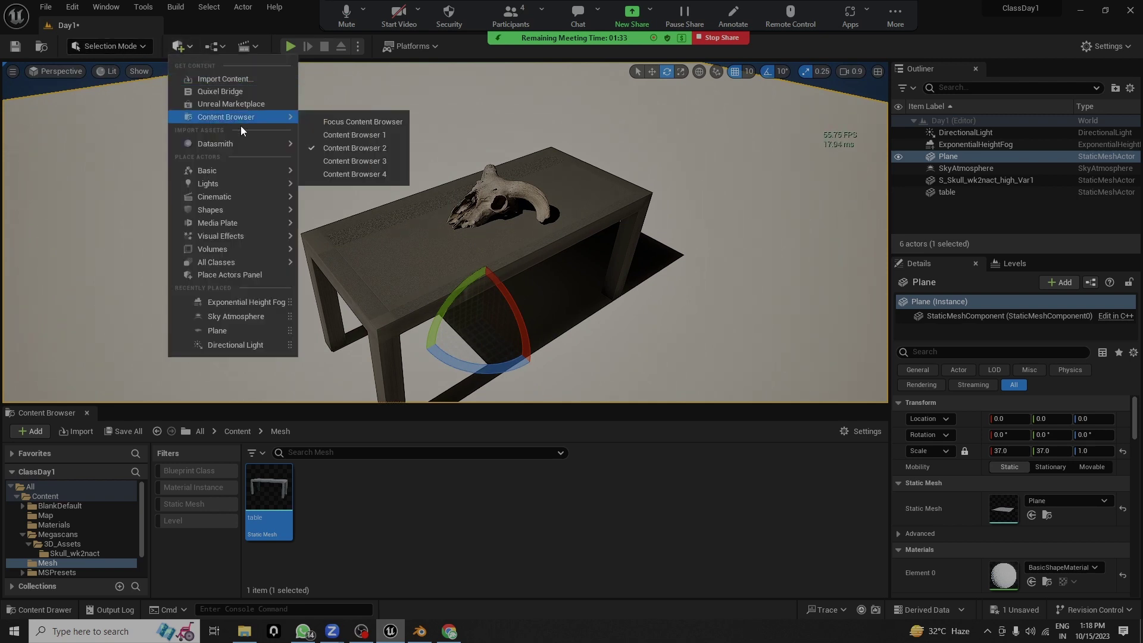
left_click(234, 91)
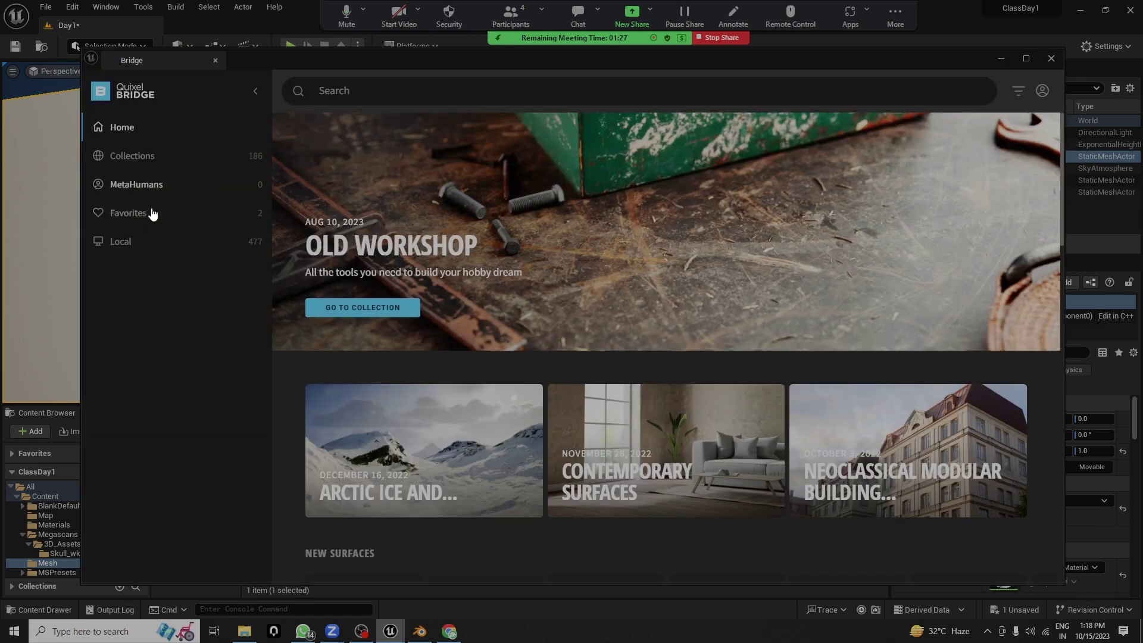
left_click(133, 143)
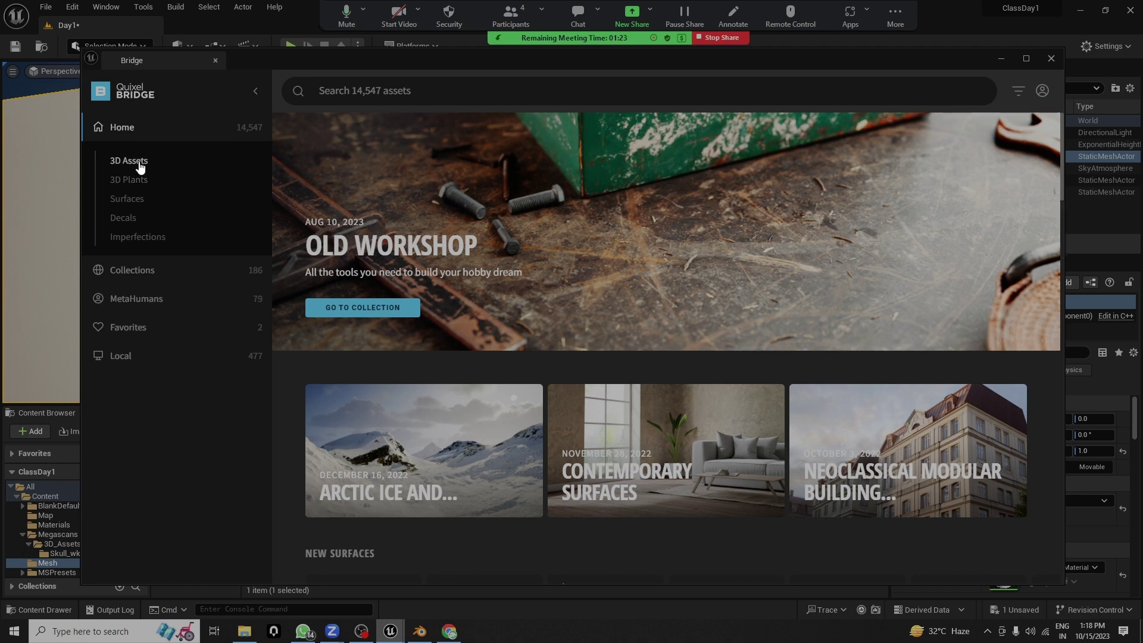
left_click(136, 206)
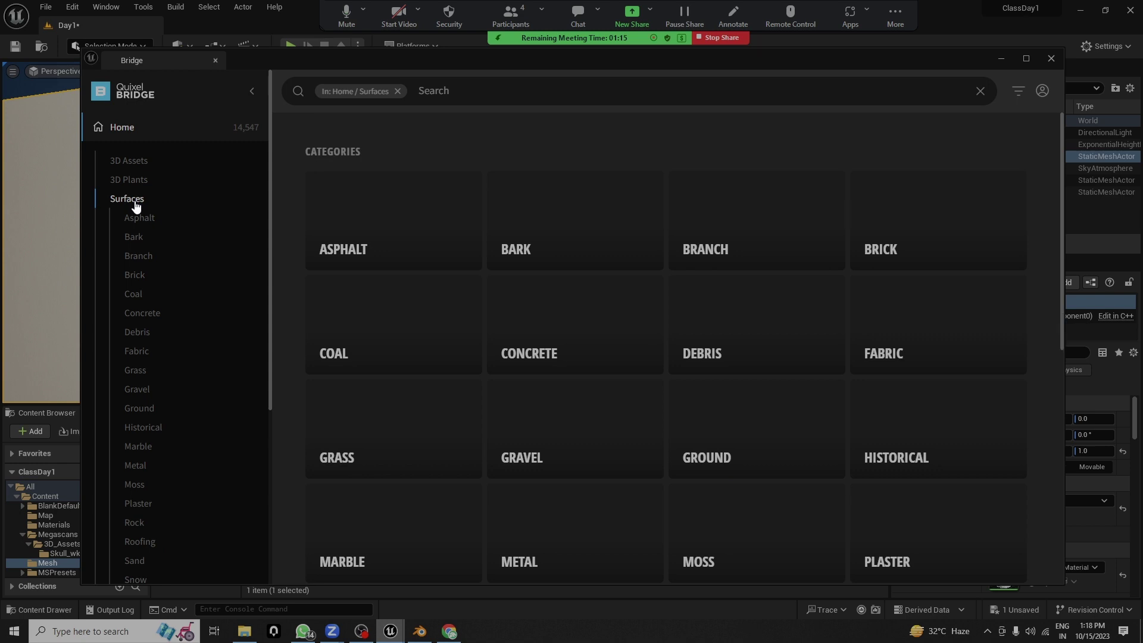
Browse the Quixel Bridge Surfaces grid to look through the available surface categories.
scroll(390, 279, "down", 4)
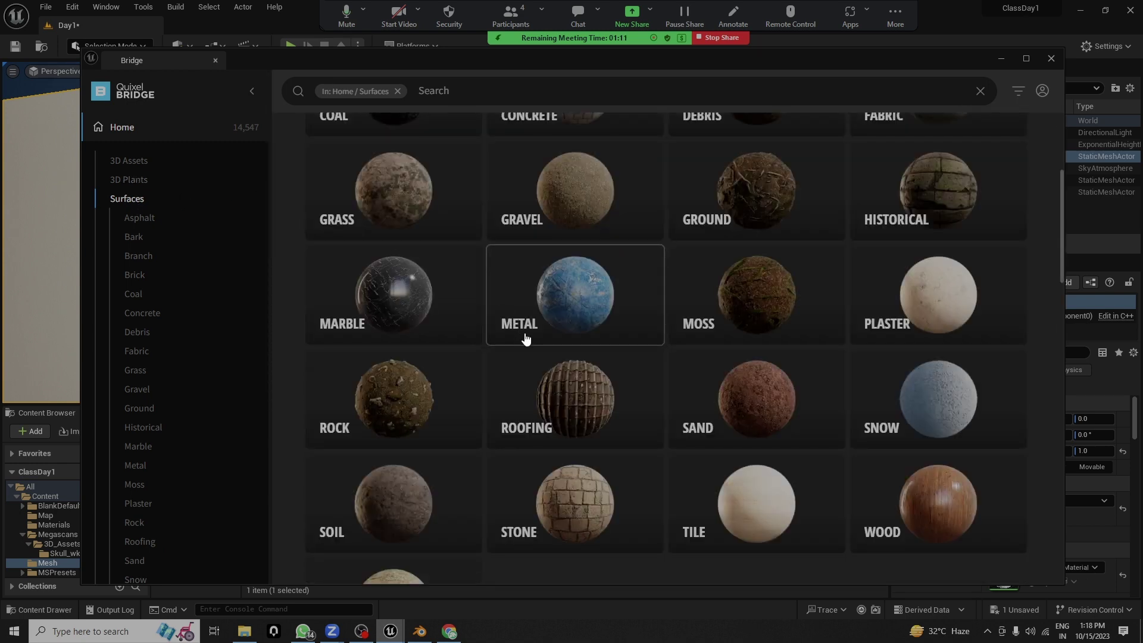
scroll(609, 378, "down", 4)
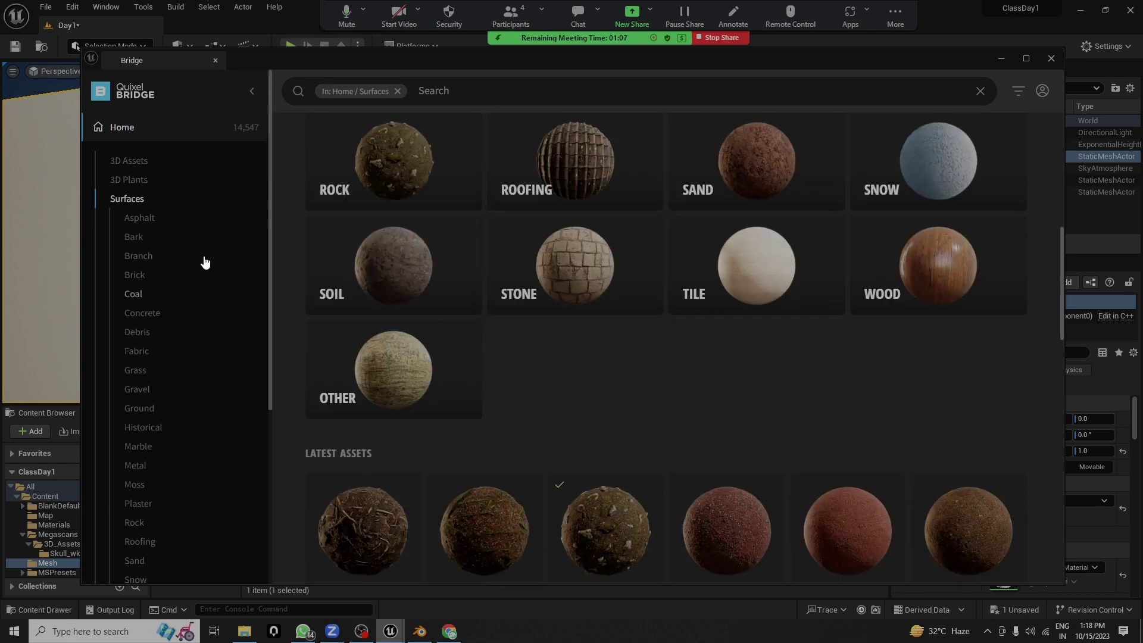
scroll(196, 265, "down", 3)
scroll(196, 265, "up", 3)
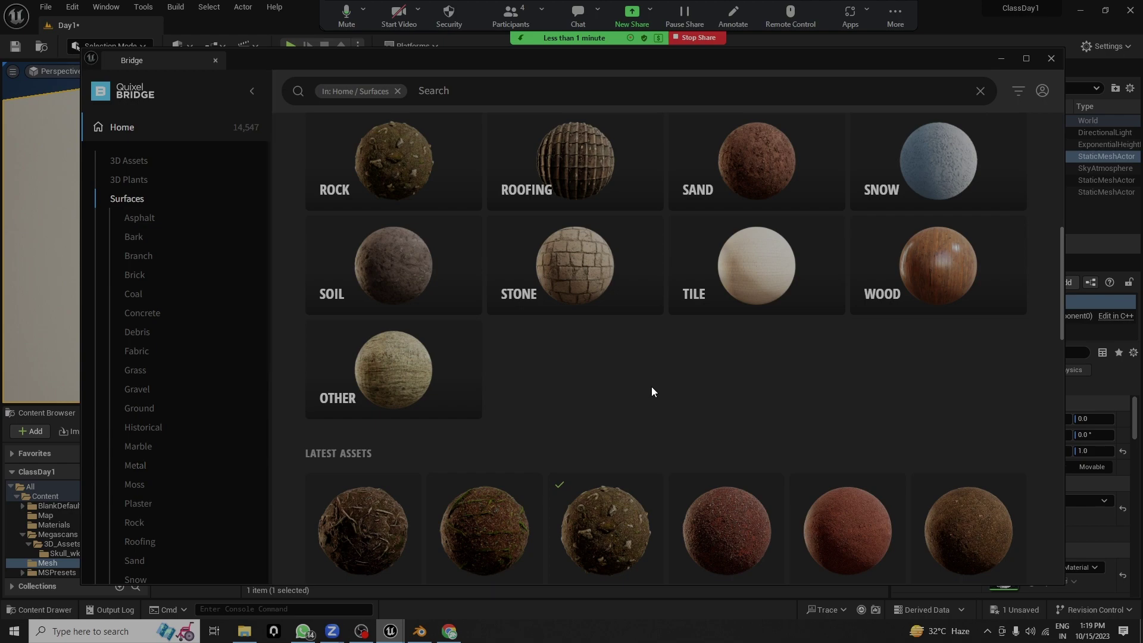
scroll(651, 387, "down", 2)
scroll(650, 388, "down", 3)
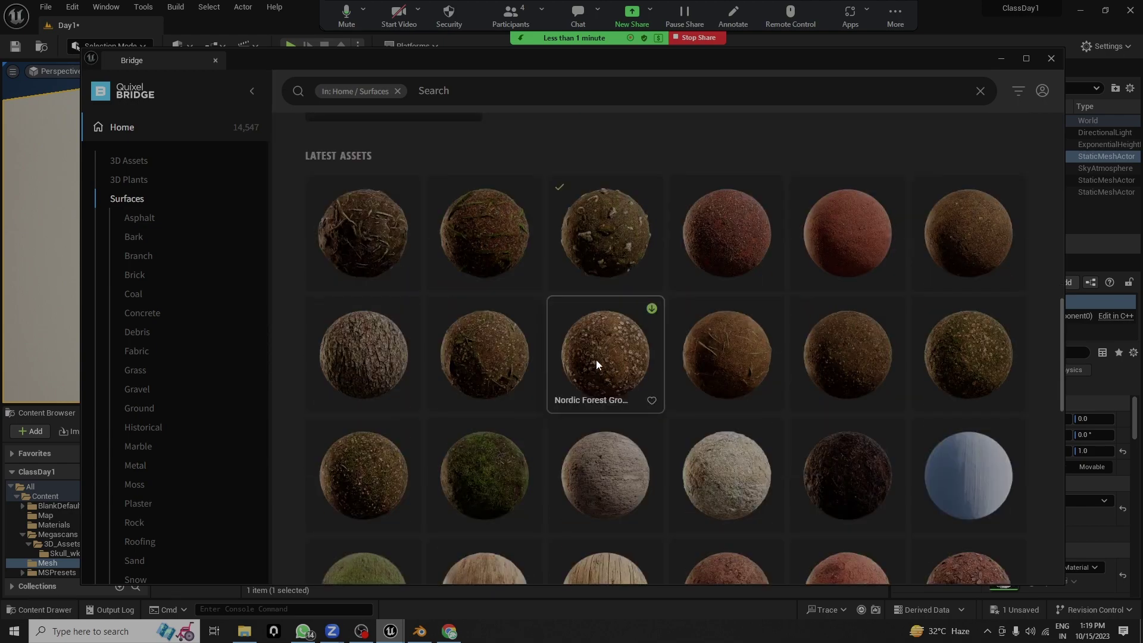
scroll(560, 344, "down", 4)
scroll(560, 344, "down", 3)
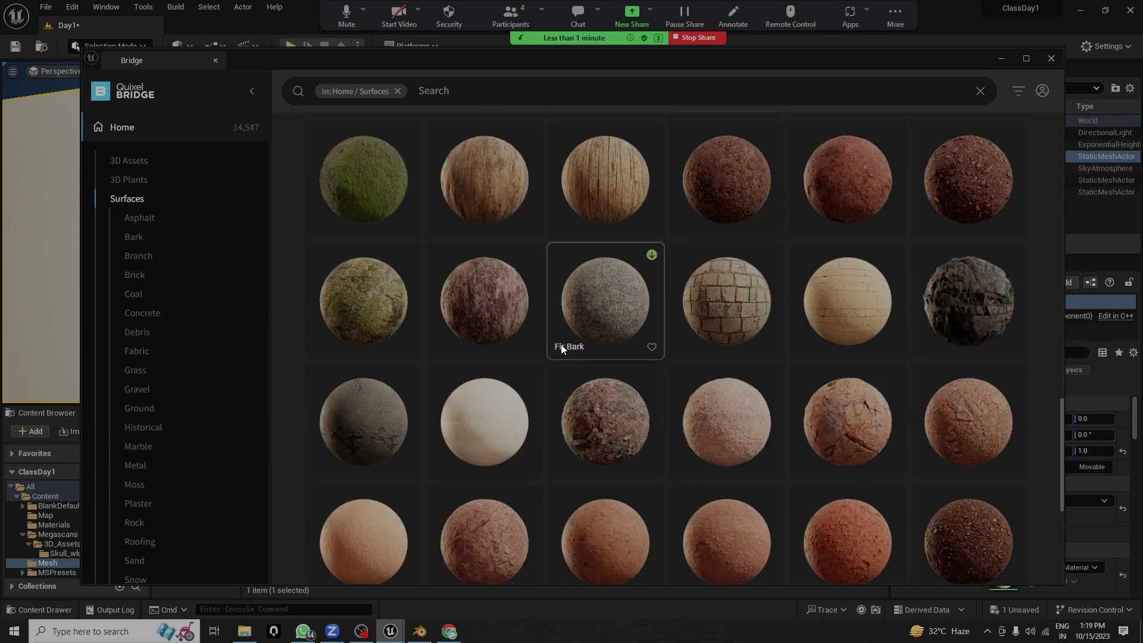
scroll(561, 345, "down", 6)
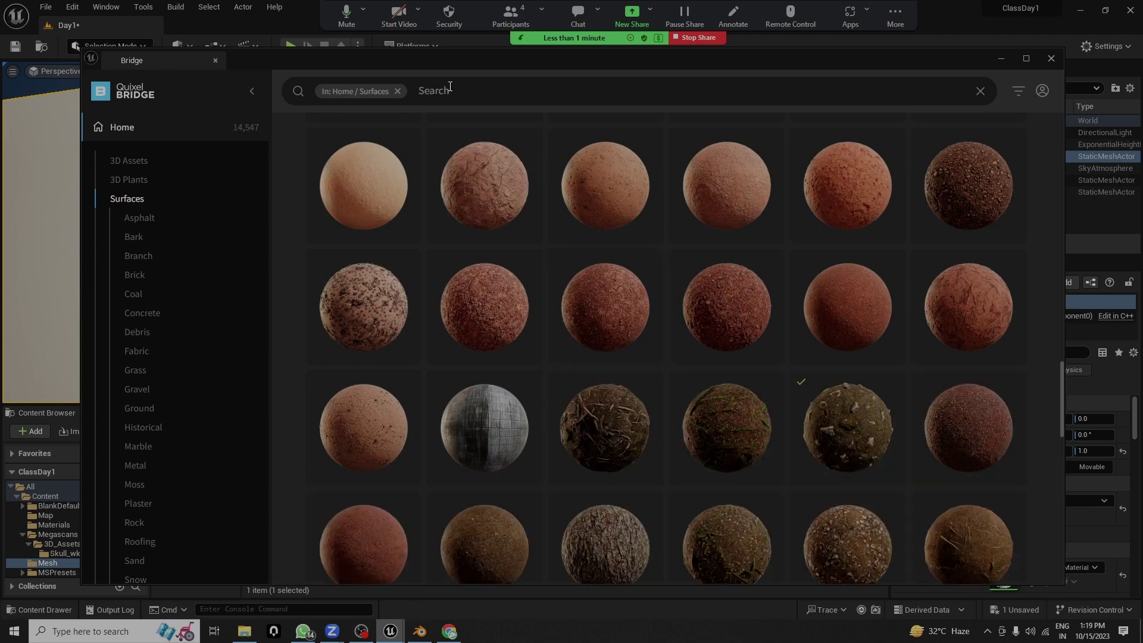
Search the Surfaces library for 'wood' and browse the wood results.
type("wood")
key("Return")
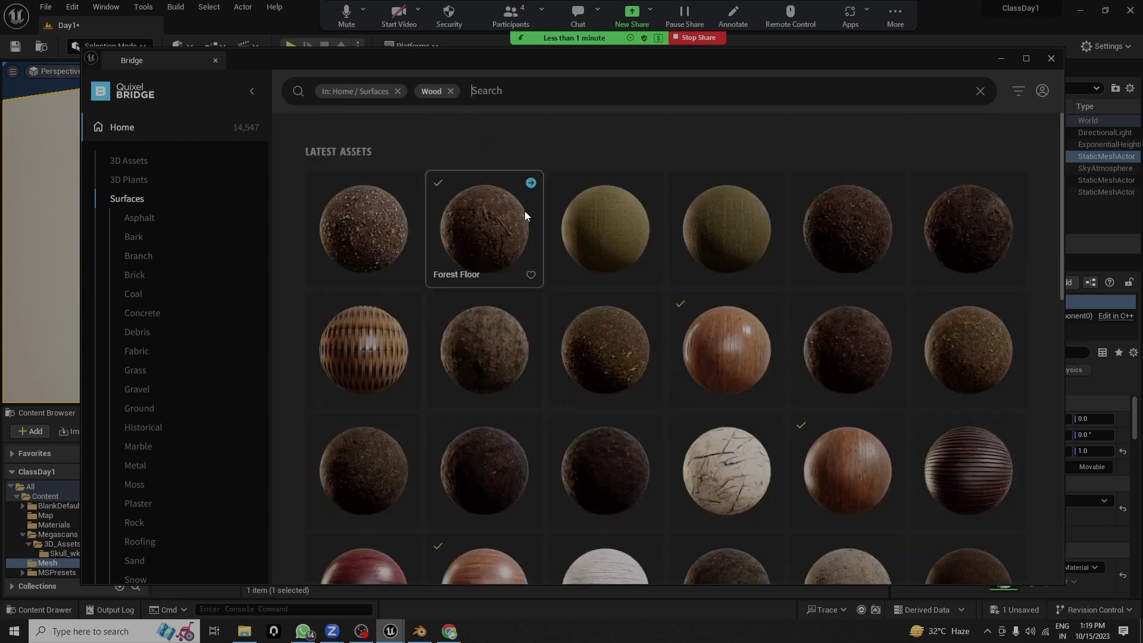
scroll(522, 211, "down", 5)
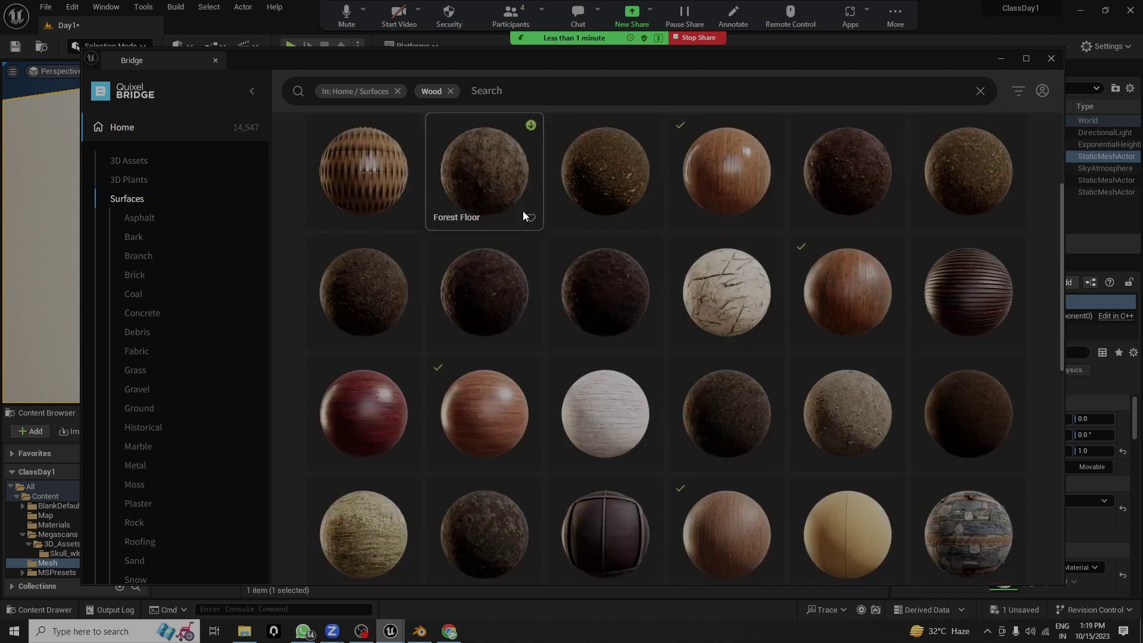
scroll(542, 234, "down", 3)
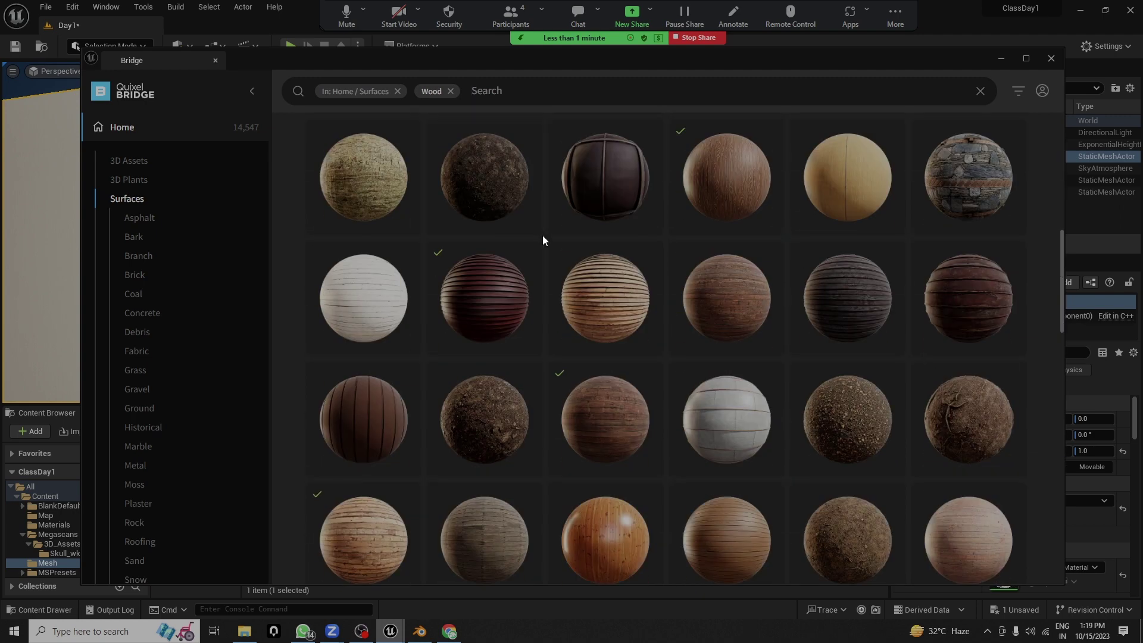
scroll(541, 235, "down", 2)
scroll(542, 235, "down", 1)
scroll(542, 234, "down", 3)
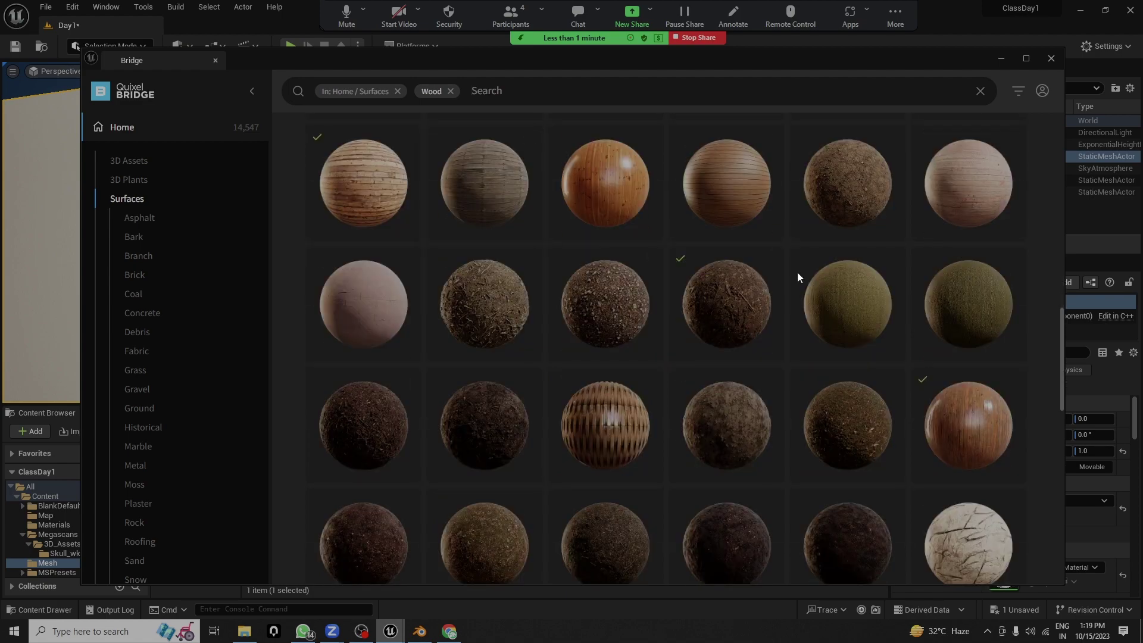
Find the Wooden Planks surface in the results and open its details.
scroll(784, 359, "down", 5)
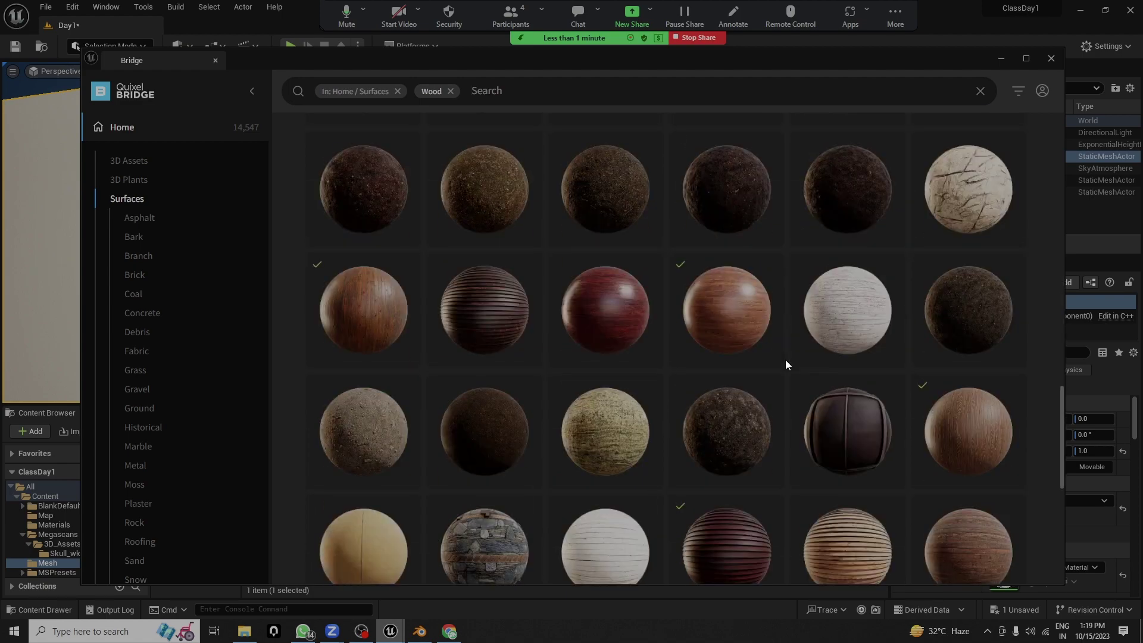
scroll(591, 433, "down", 2)
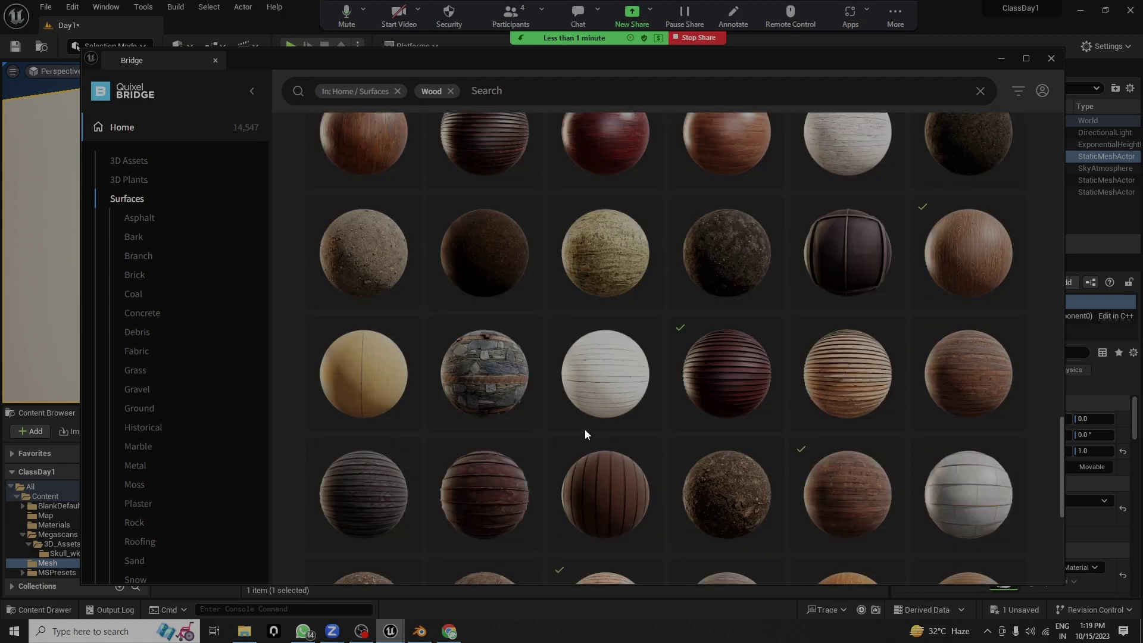
scroll(553, 454, "down", 2)
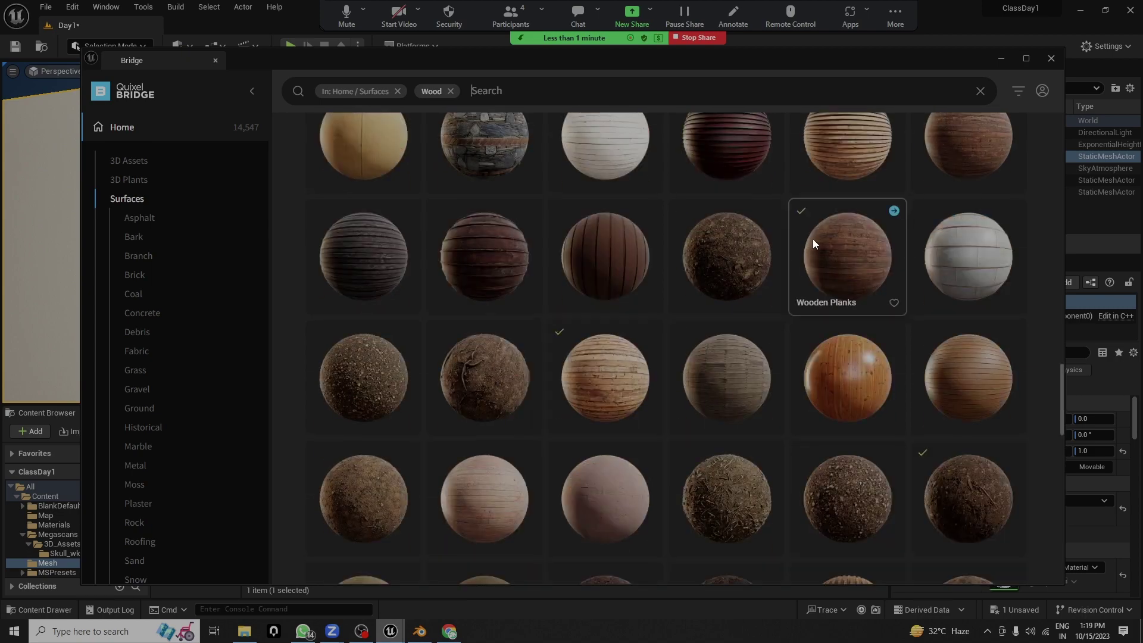
scroll(694, 338, "down", 3)
scroll(700, 345, "up", 3)
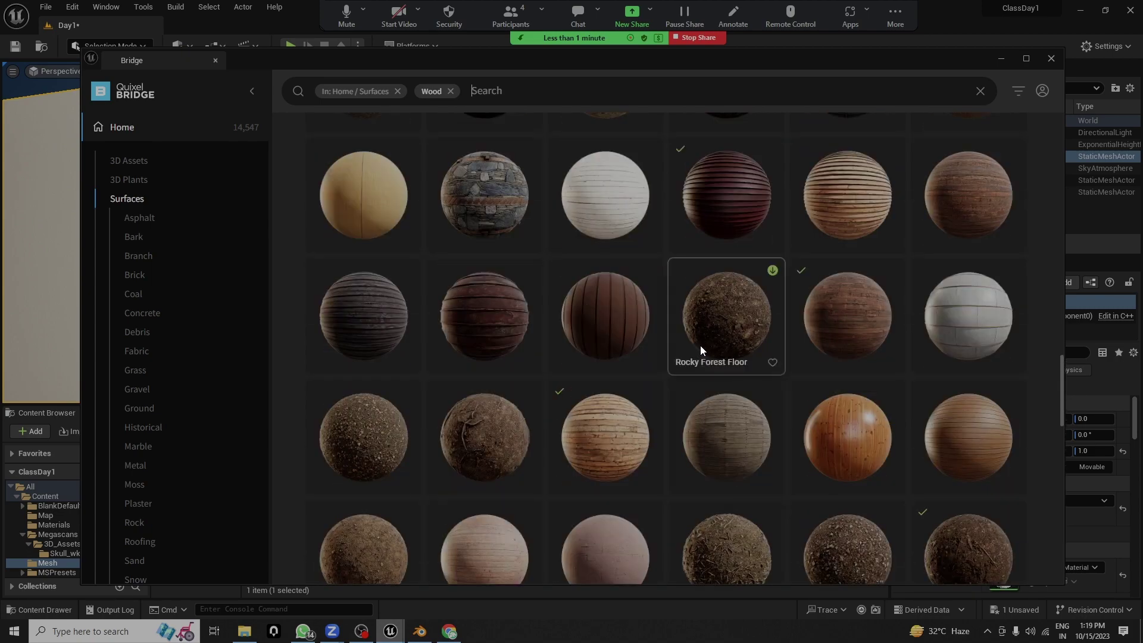
left_click(882, 311)
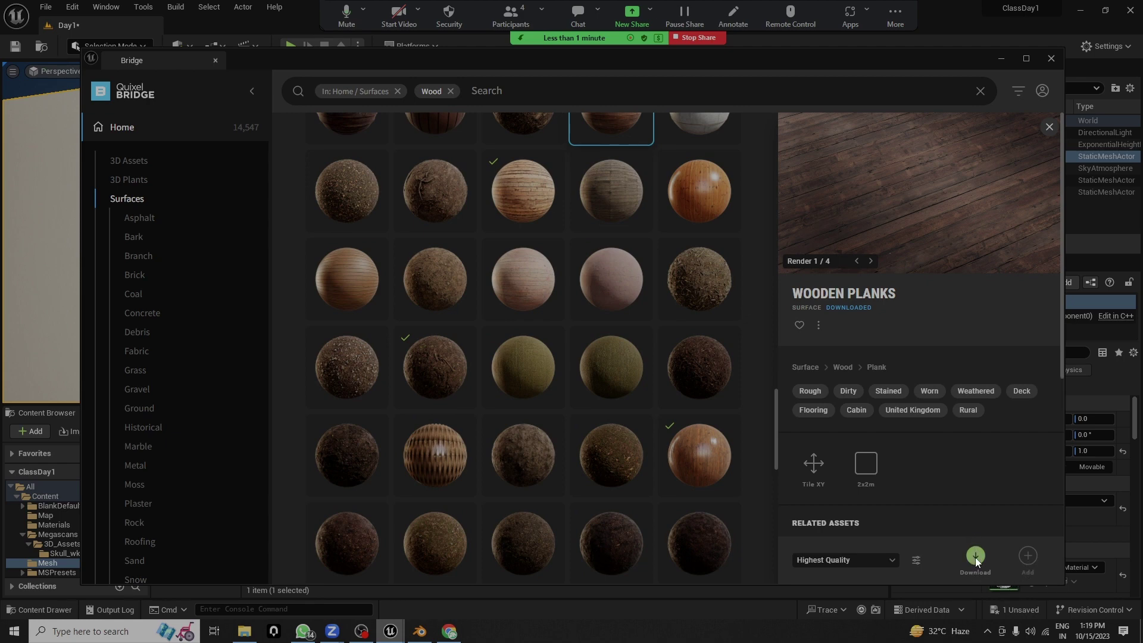
Download the Wooden Planks surface at Highest Quality.
left_click(805, 565)
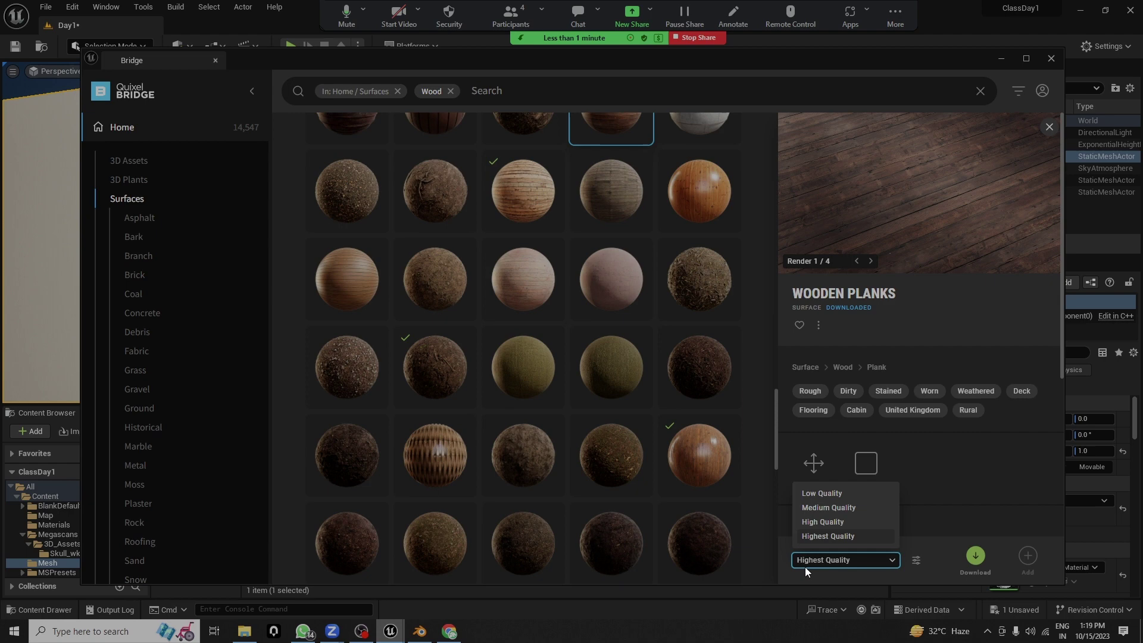
left_click(851, 562)
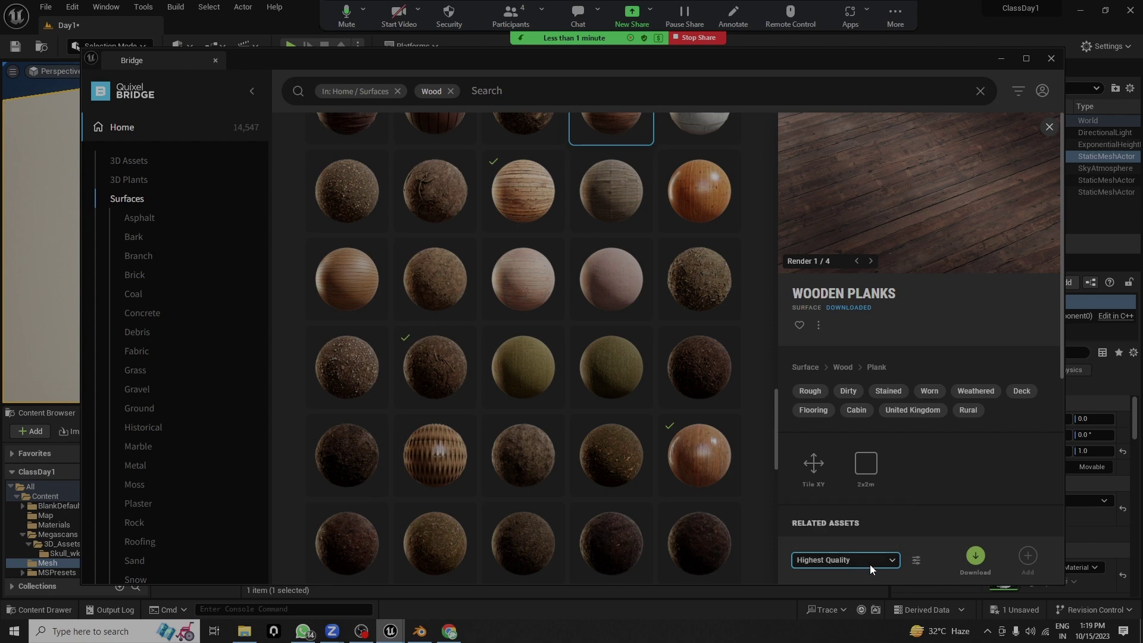
left_click(978, 555)
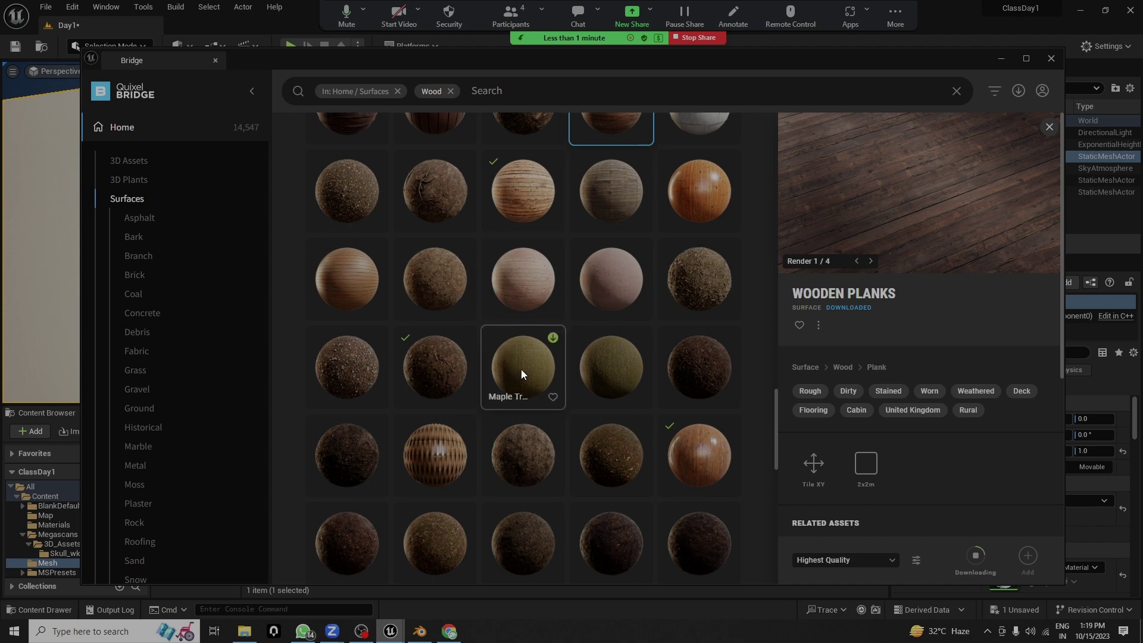
scroll(515, 374, "down", 5)
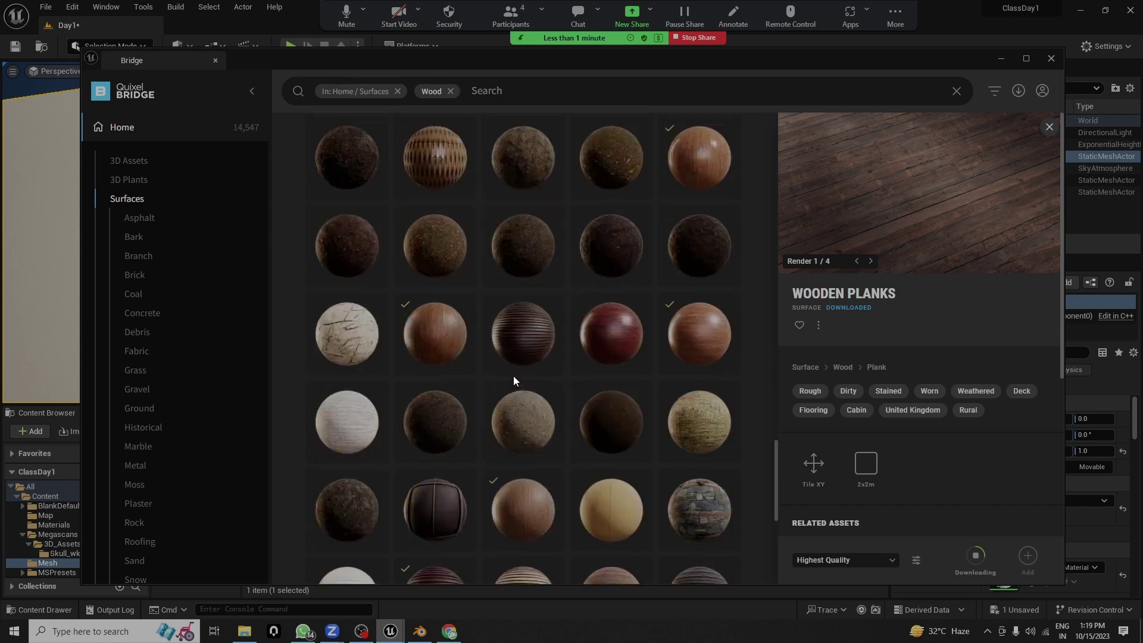
scroll(513, 377, "down", 1)
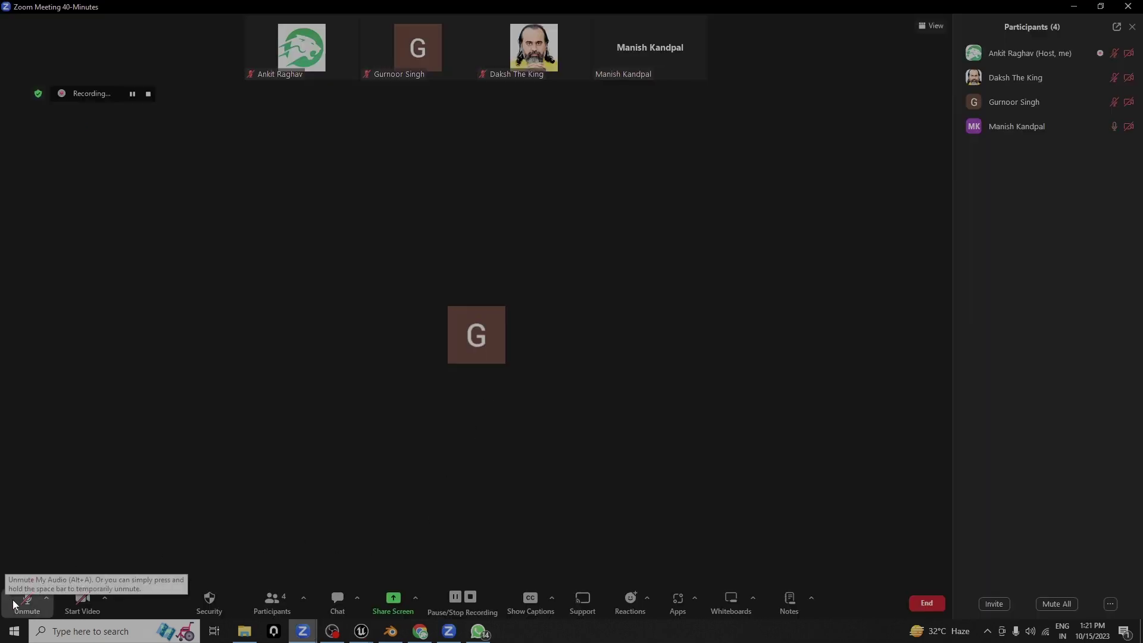
Unmute the microphone, share the whole screen, answer the recording request, and minimize Bridge.
left_click(24, 600)
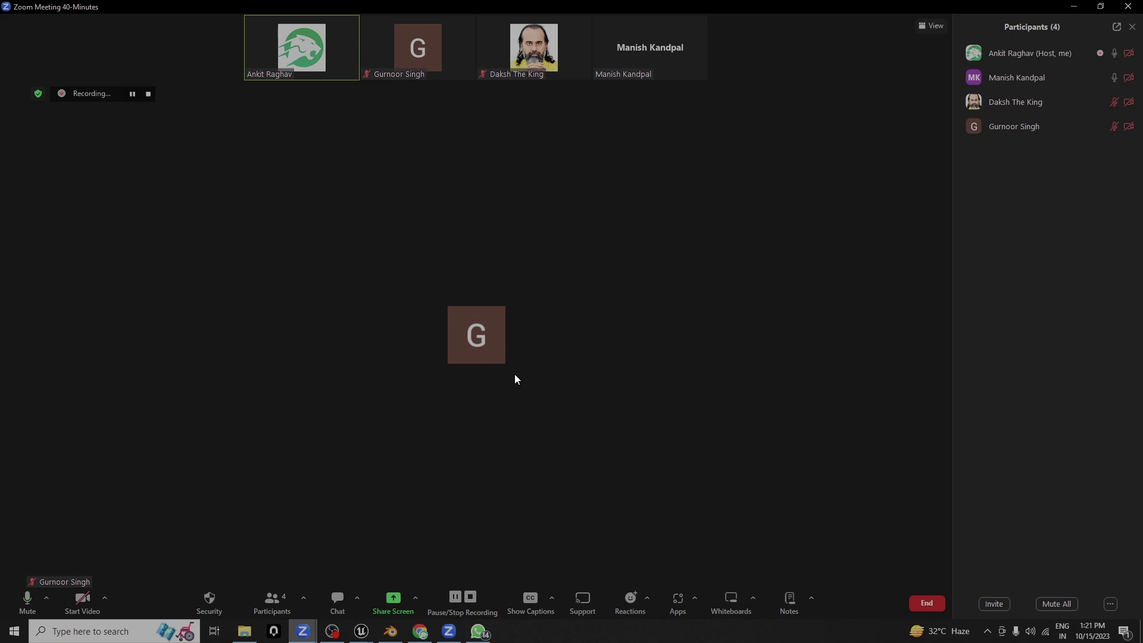
left_click(399, 606)
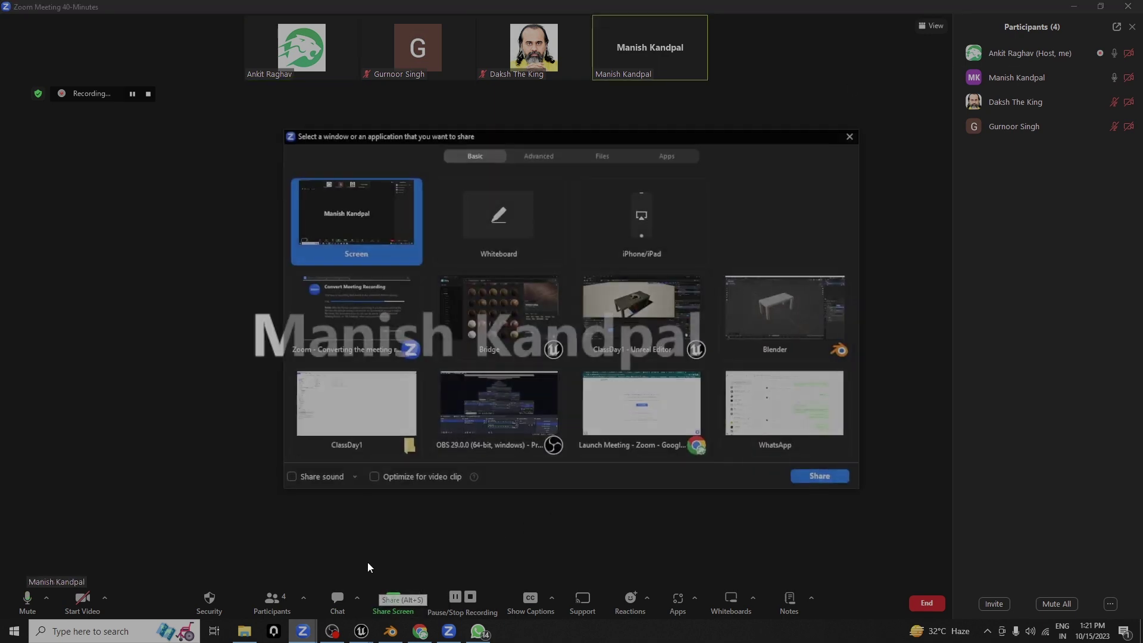
left_click(802, 478)
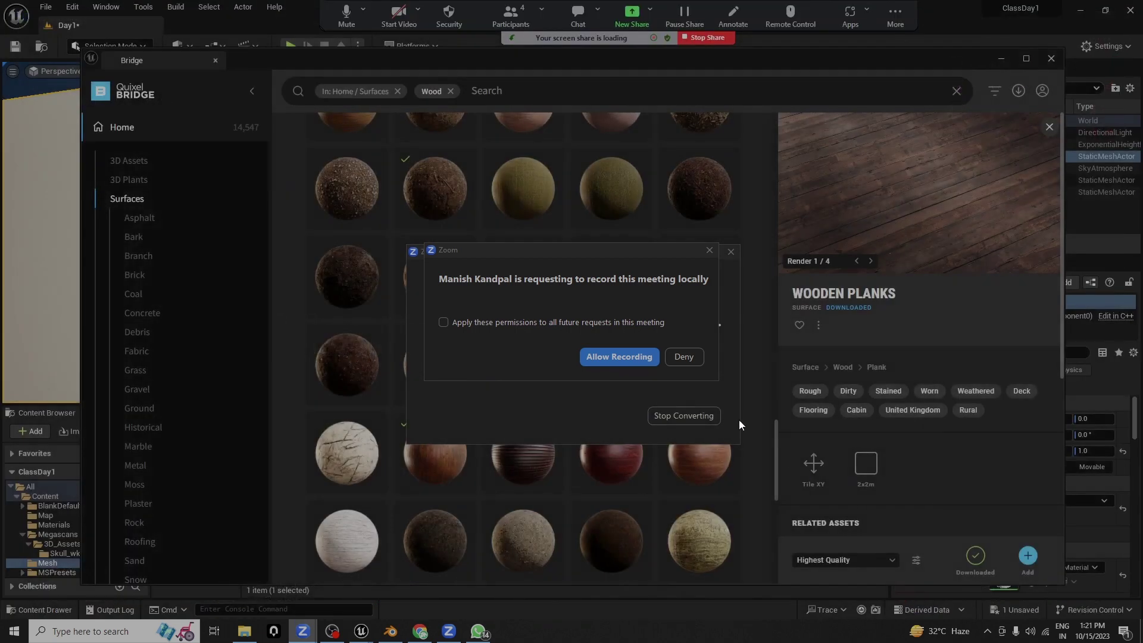
left_click(620, 357)
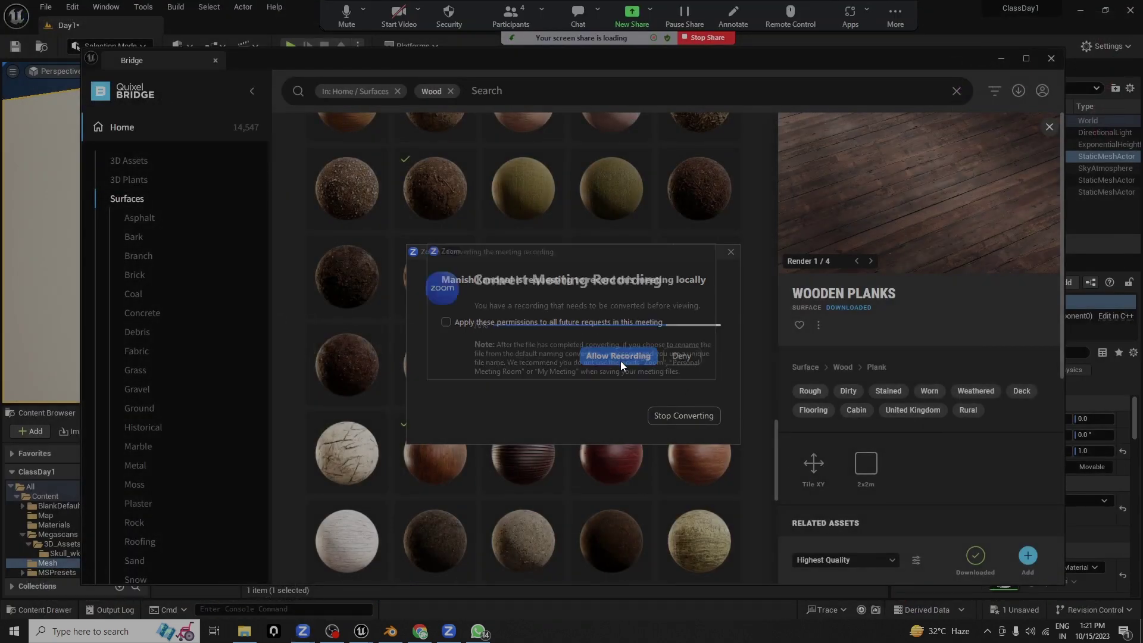
left_click(1001, 58)
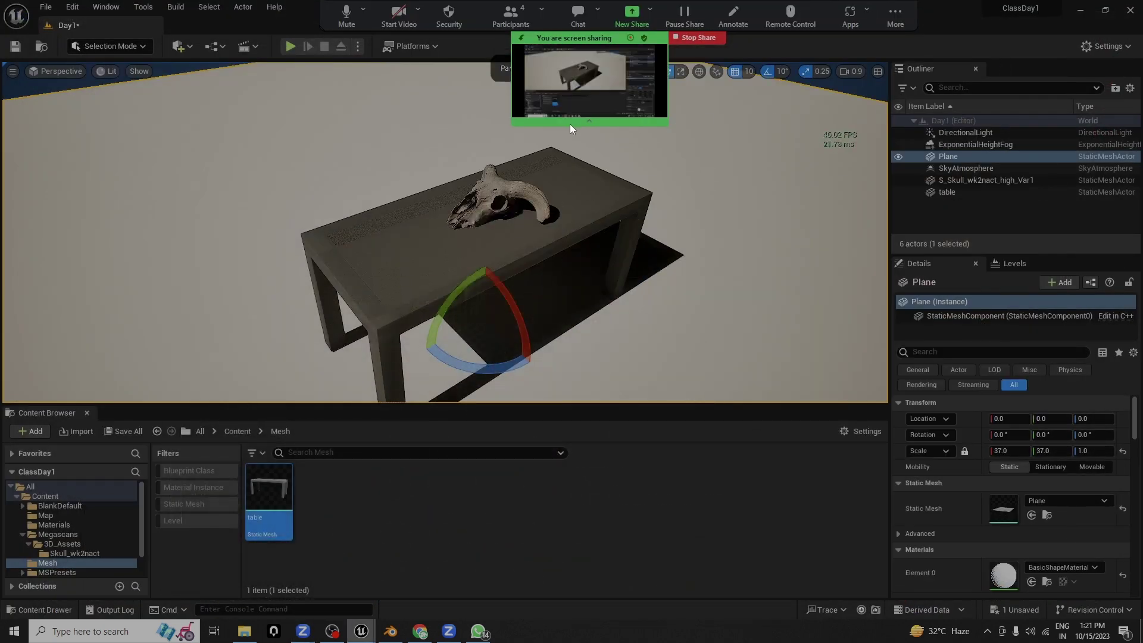
Collapse the share preview and reopen Quixel Bridge from the Quick Add menu.
left_click(578, 123)
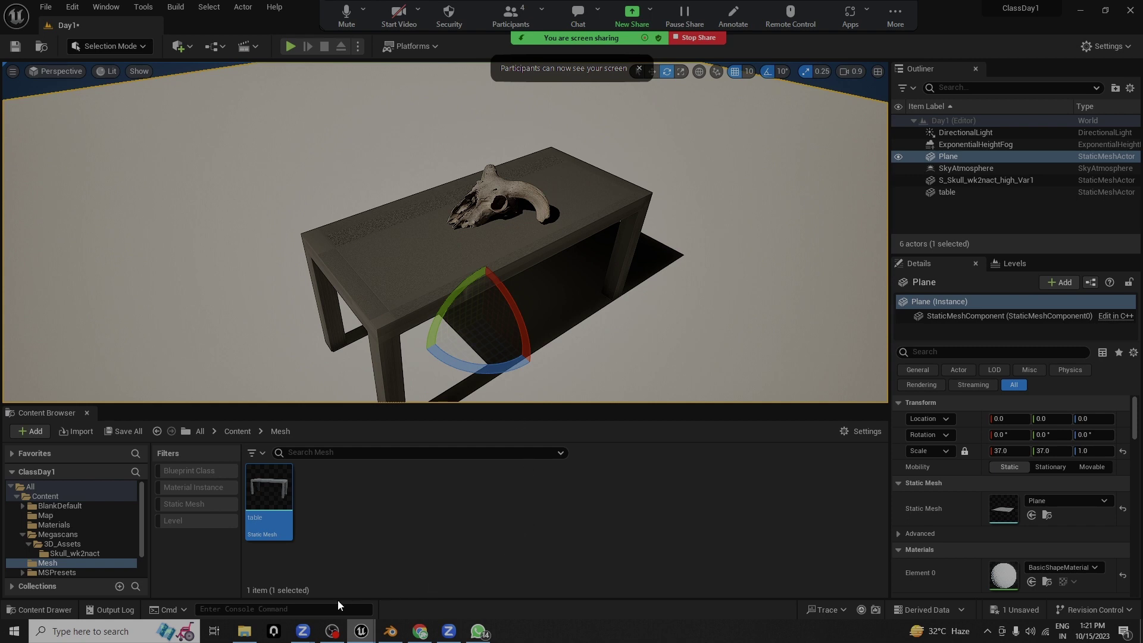
left_click(190, 47)
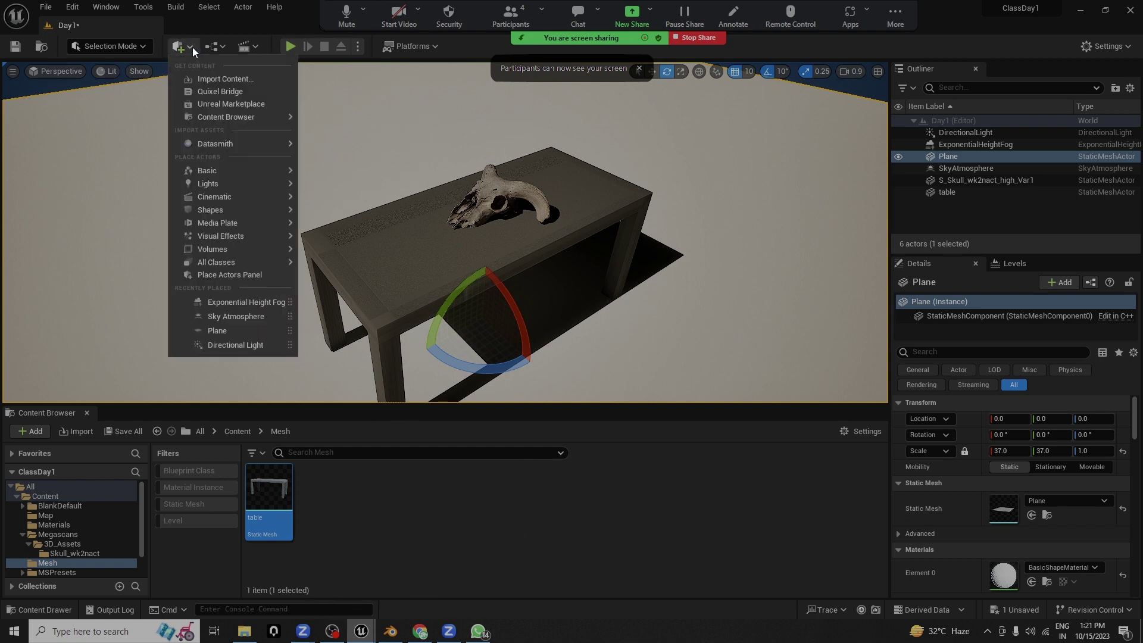
left_click(208, 94)
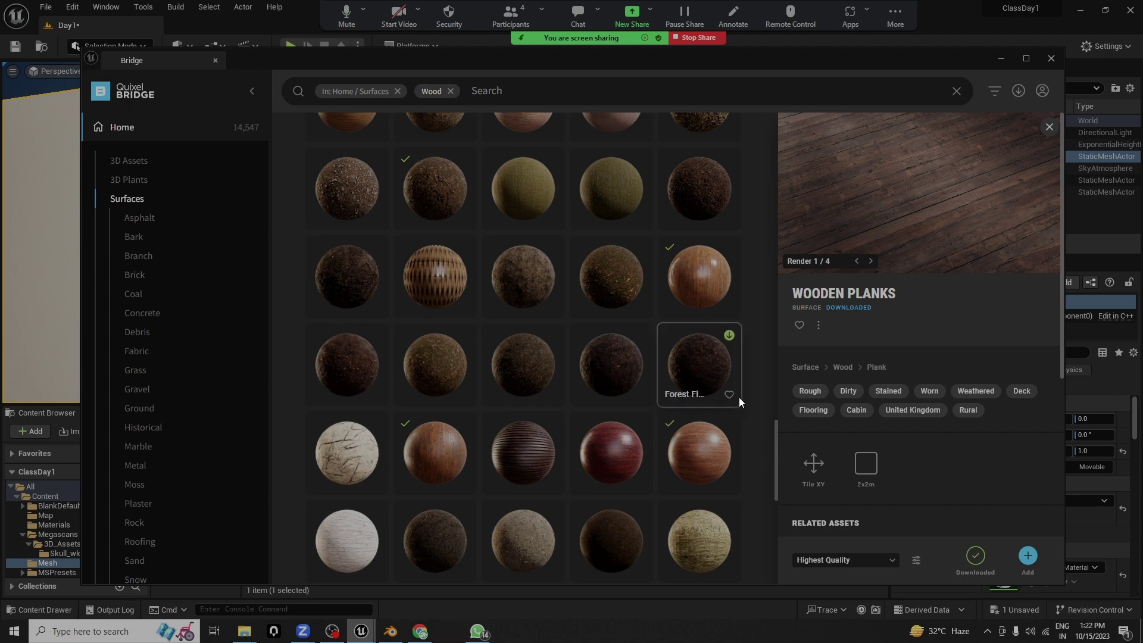
Scroll the wood surfaces grid while Wooden Planks finishes downloading and importing.
scroll(738, 398, "down", 2)
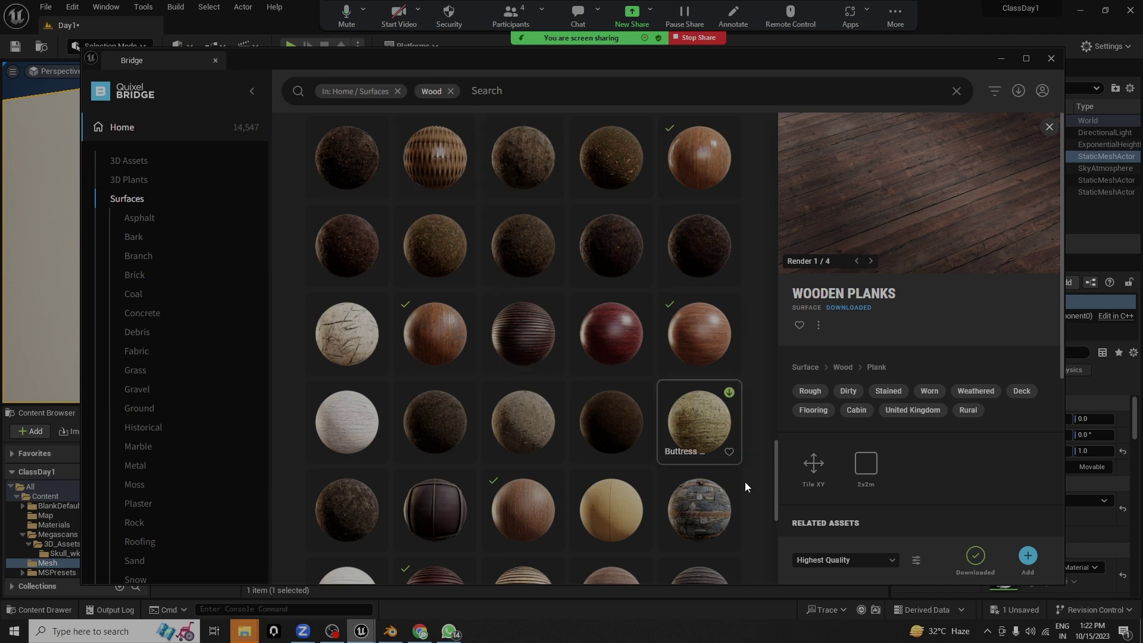
scroll(766, 463, "down", 2)
scroll(744, 477, "down", 2)
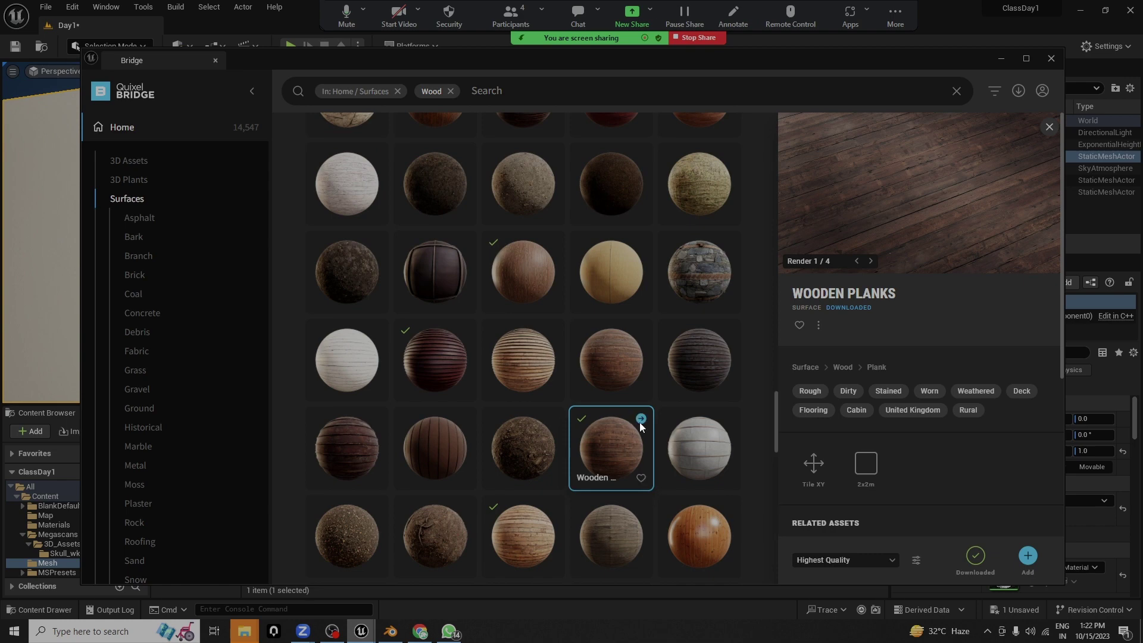
scroll(684, 423, "down", 3)
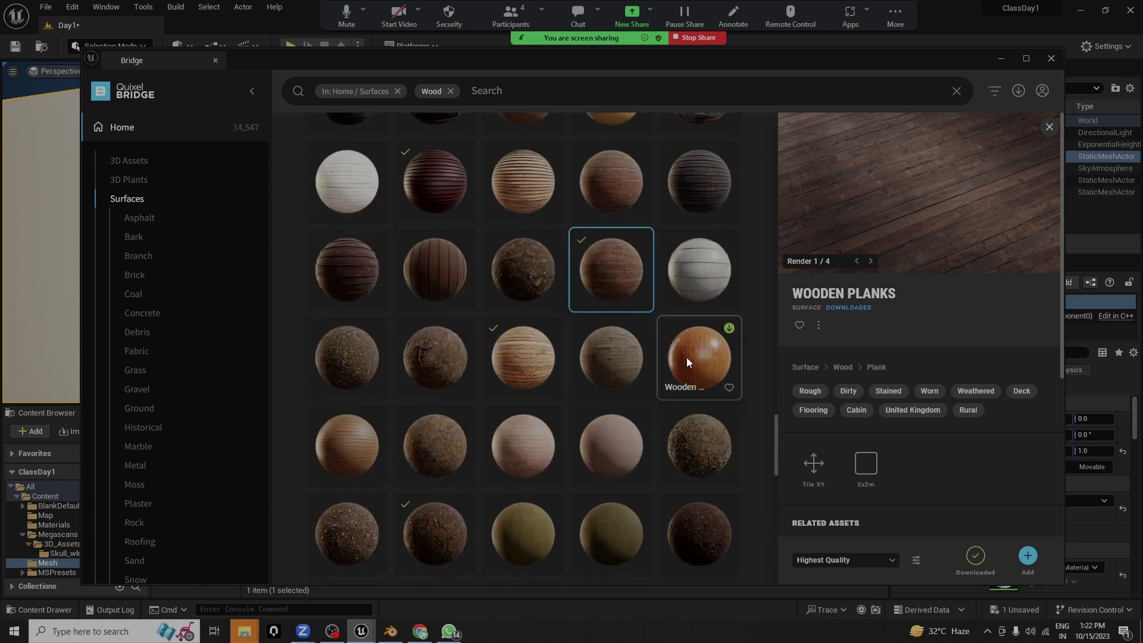
scroll(696, 402, "up", 3)
scroll(702, 412, "up", 3)
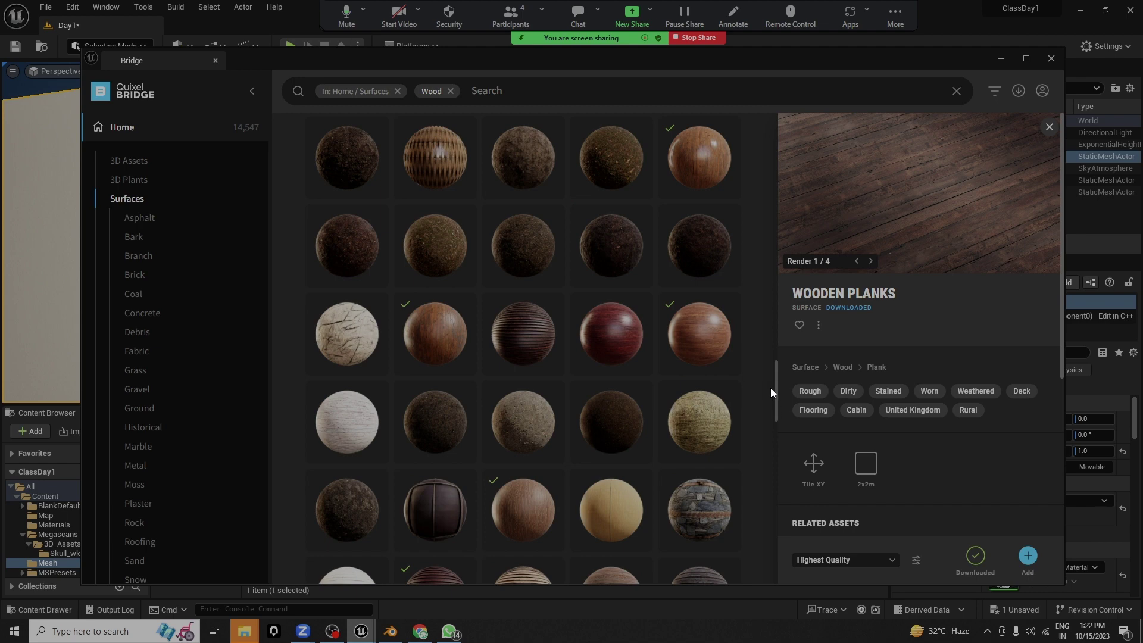
scroll(770, 388, "up", 2)
scroll(769, 388, "up", 2)
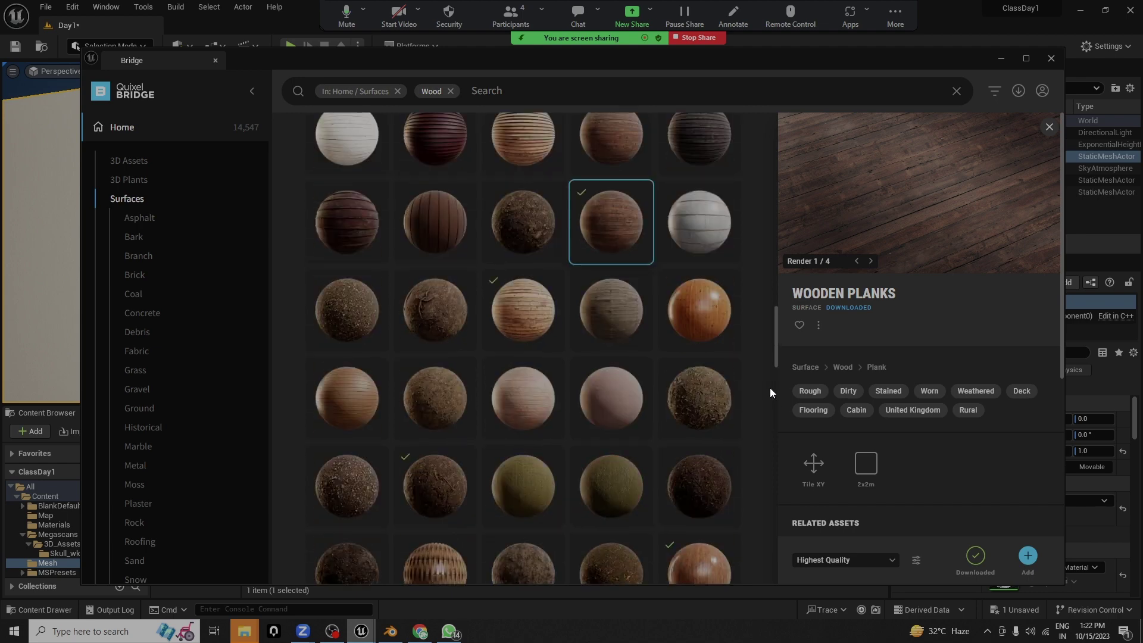
scroll(769, 388, "up", 2)
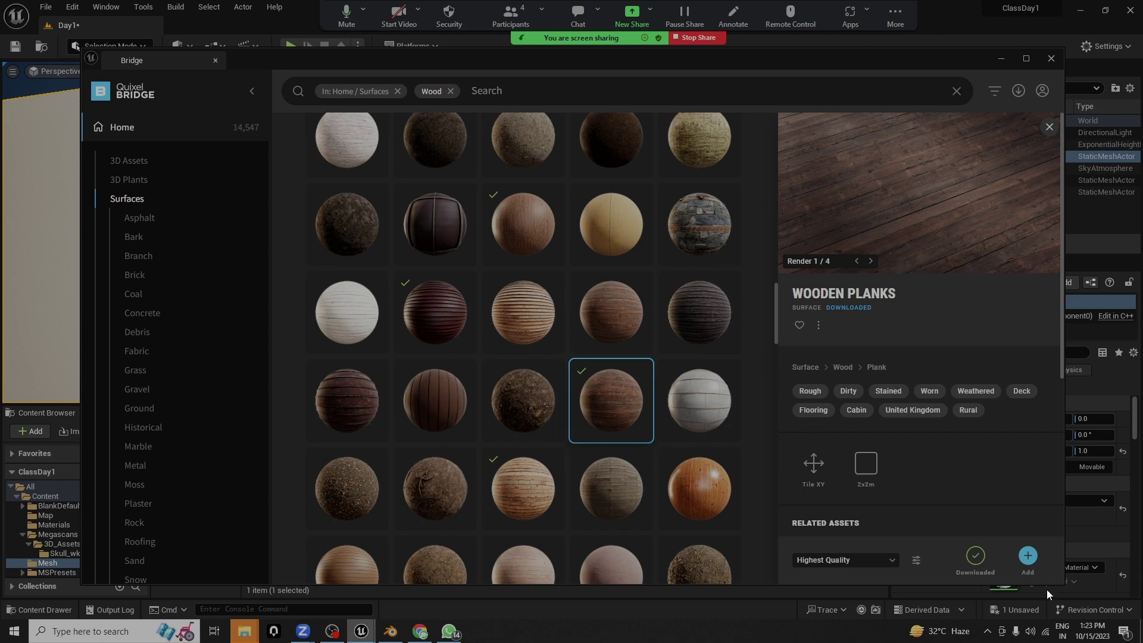
scroll(710, 381, "down", 5)
scroll(709, 381, "up", 3)
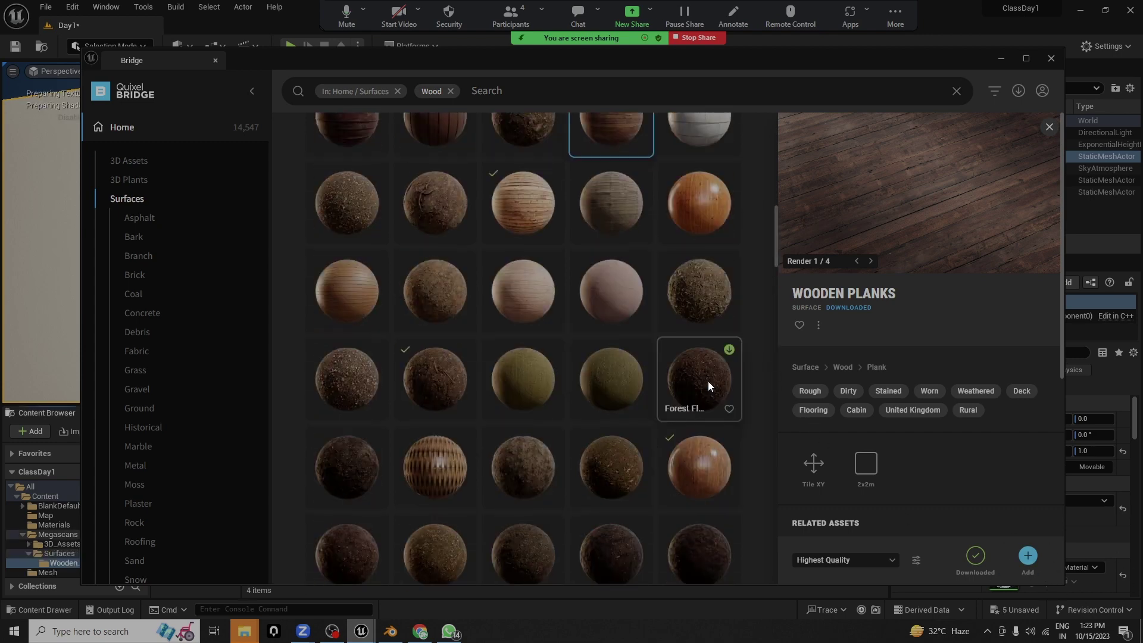
scroll(636, 362, "up", 2)
scroll(633, 367, "up", 2)
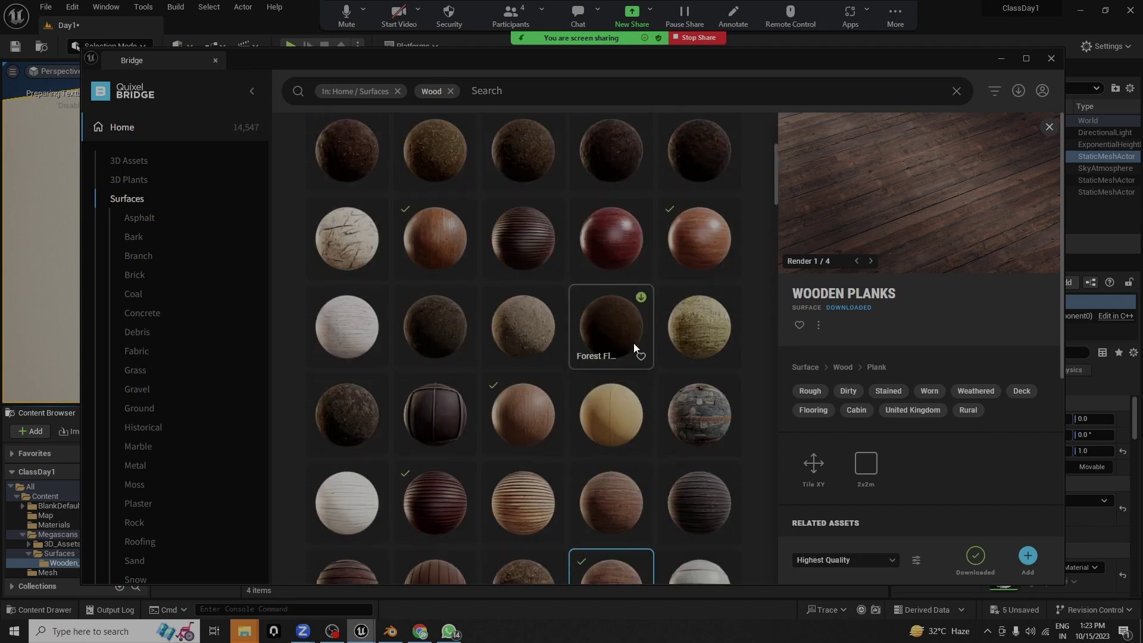
scroll(655, 268, "up", 3)
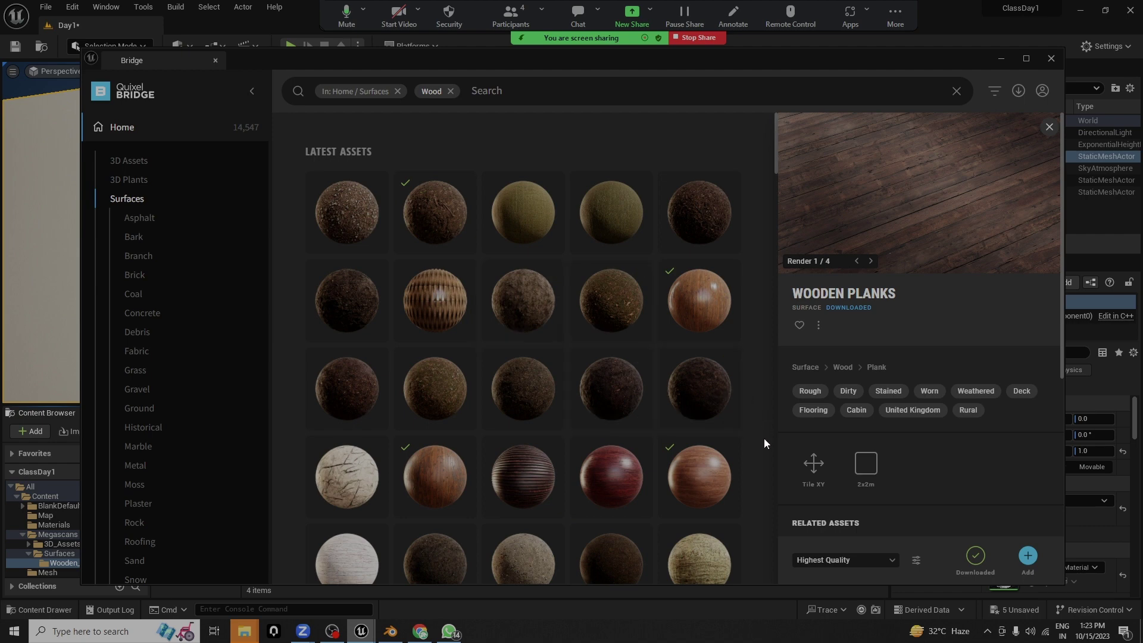
scroll(748, 391, "down", 5)
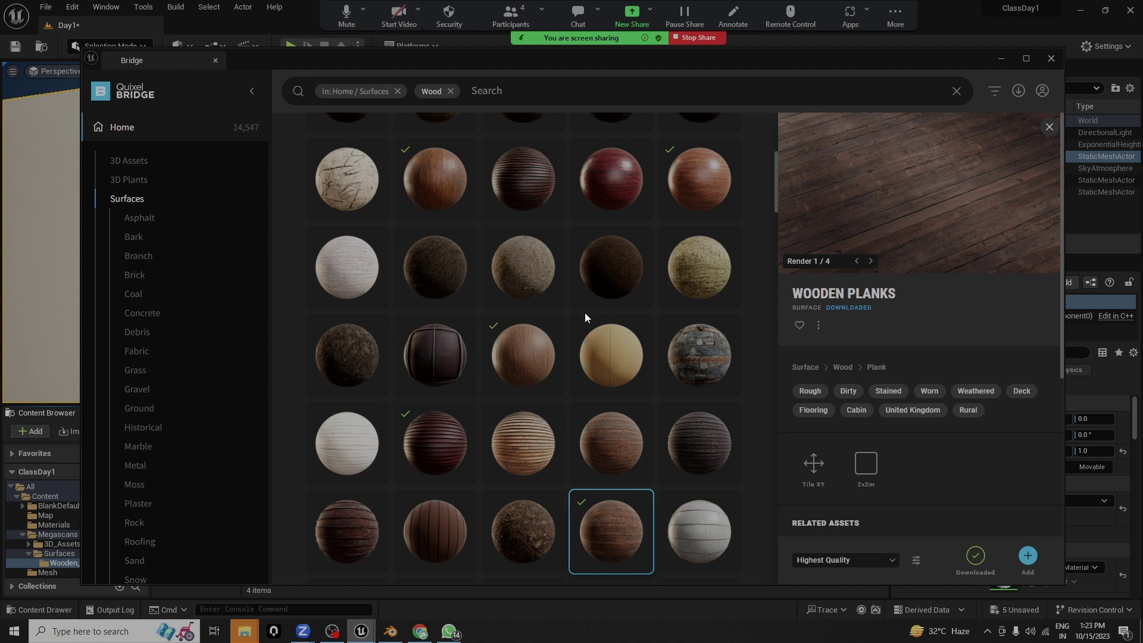
scroll(550, 333, "up", 3)
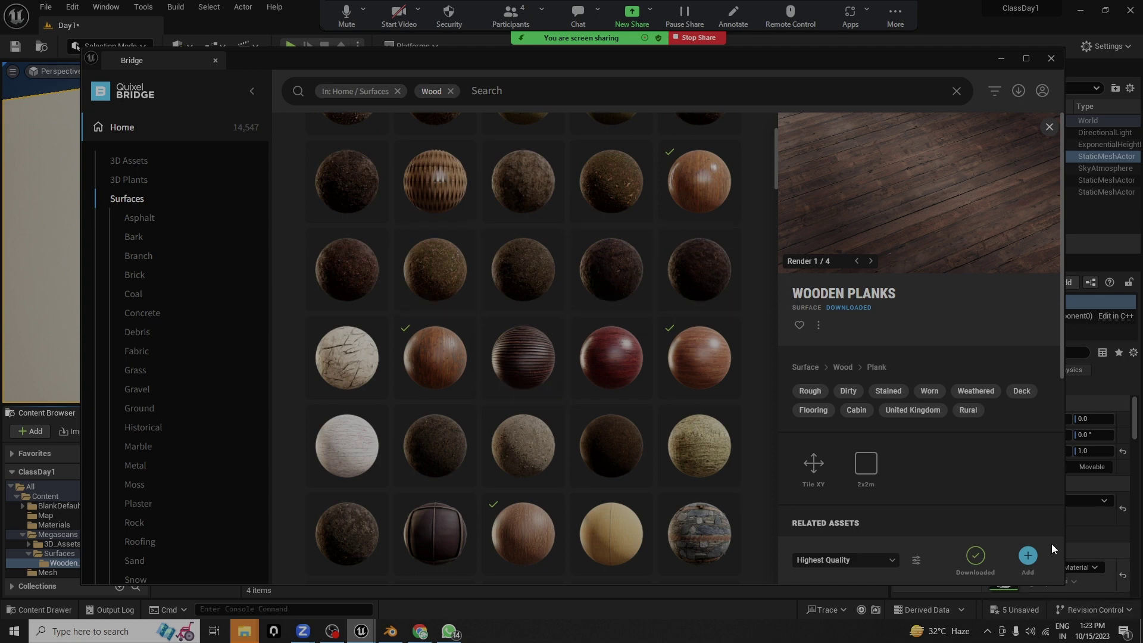
Close Bridge and navigate to Content > Megascans > Surfaces.
left_click(215, 60)
left_click(231, 430)
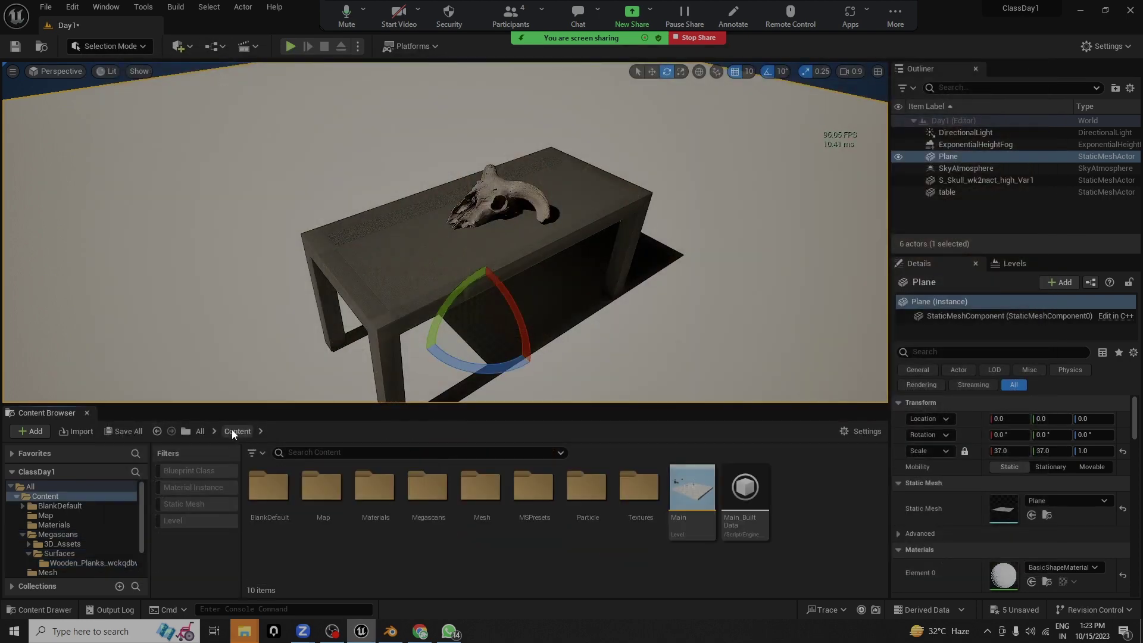
double_click(410, 506)
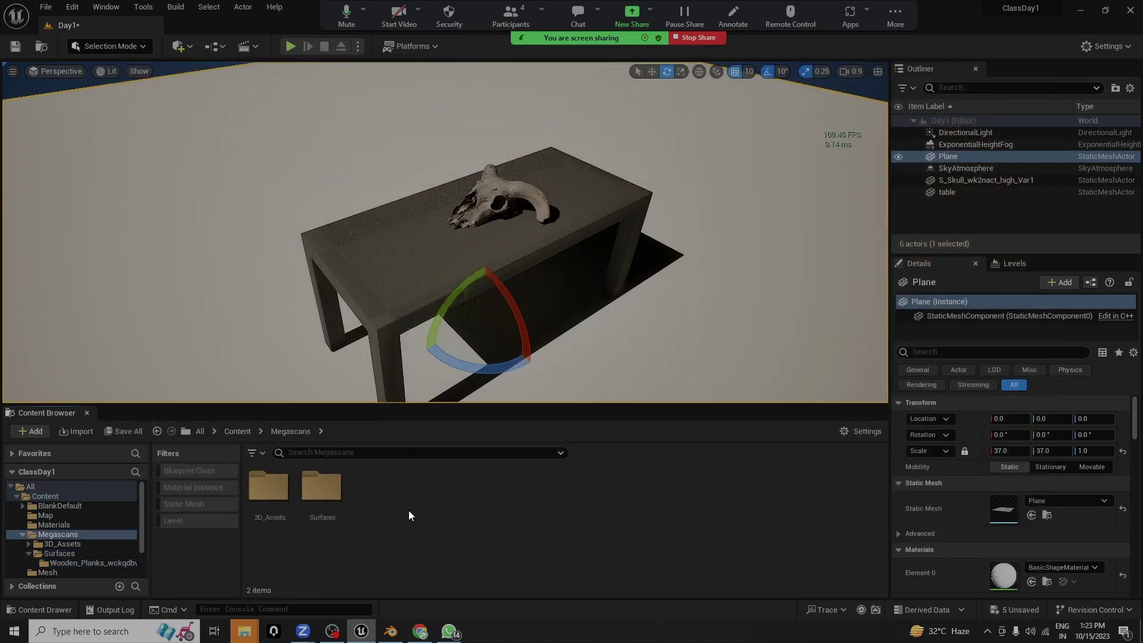
double_click(320, 503)
Open the Wooden_Planks_wckqdbvs folder and save the level and new plank assets.
left_click(278, 506)
double_click(278, 506)
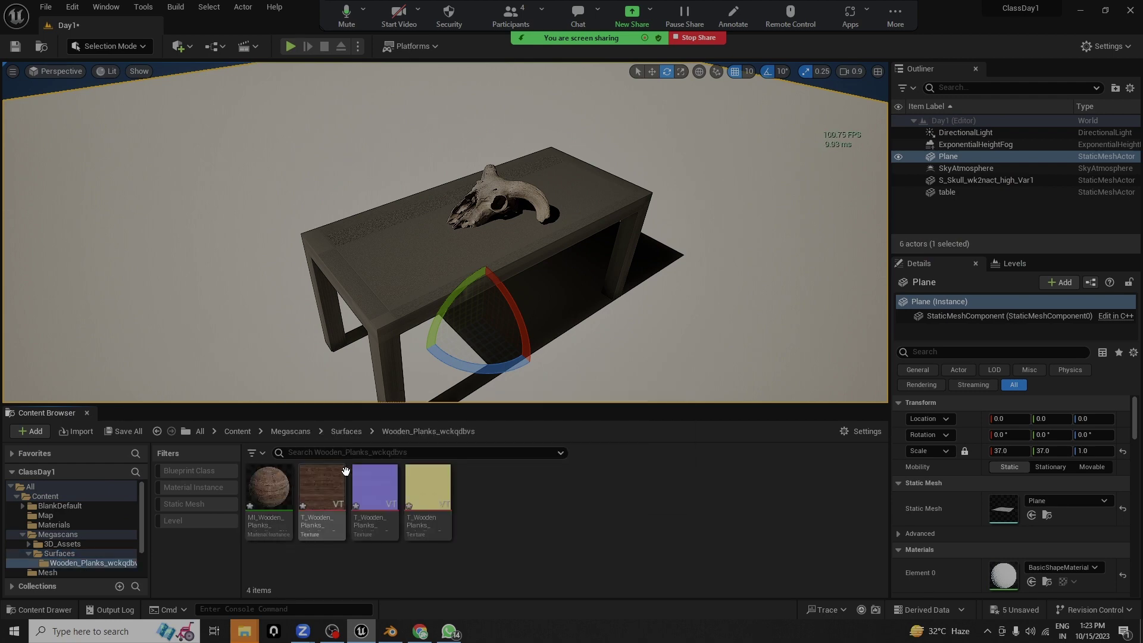
left_click(132, 430)
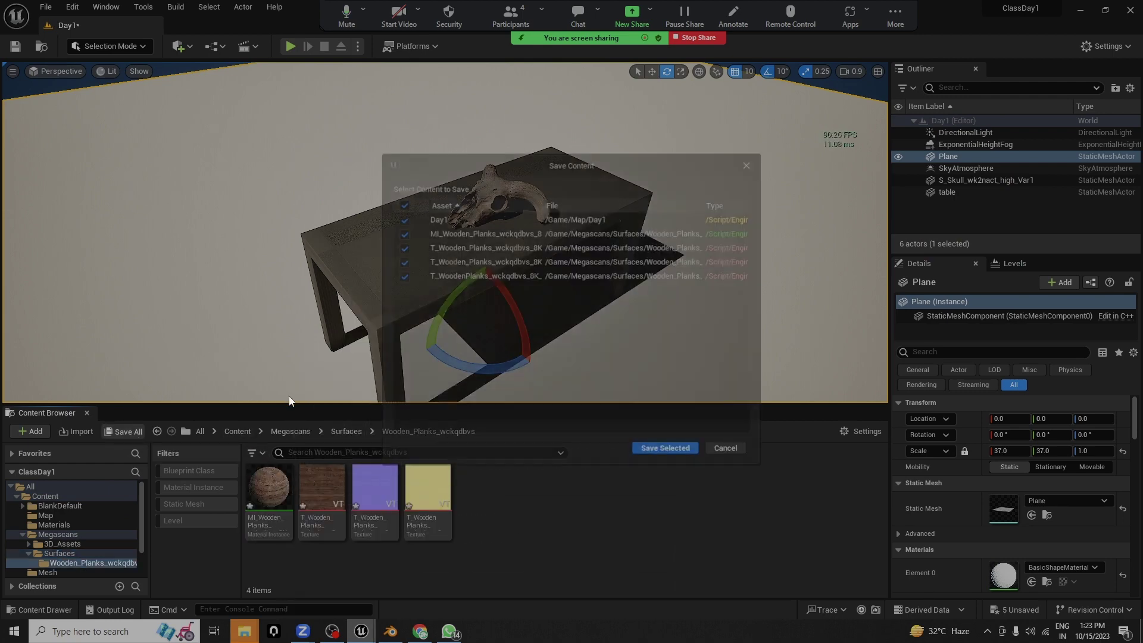
left_click(673, 455)
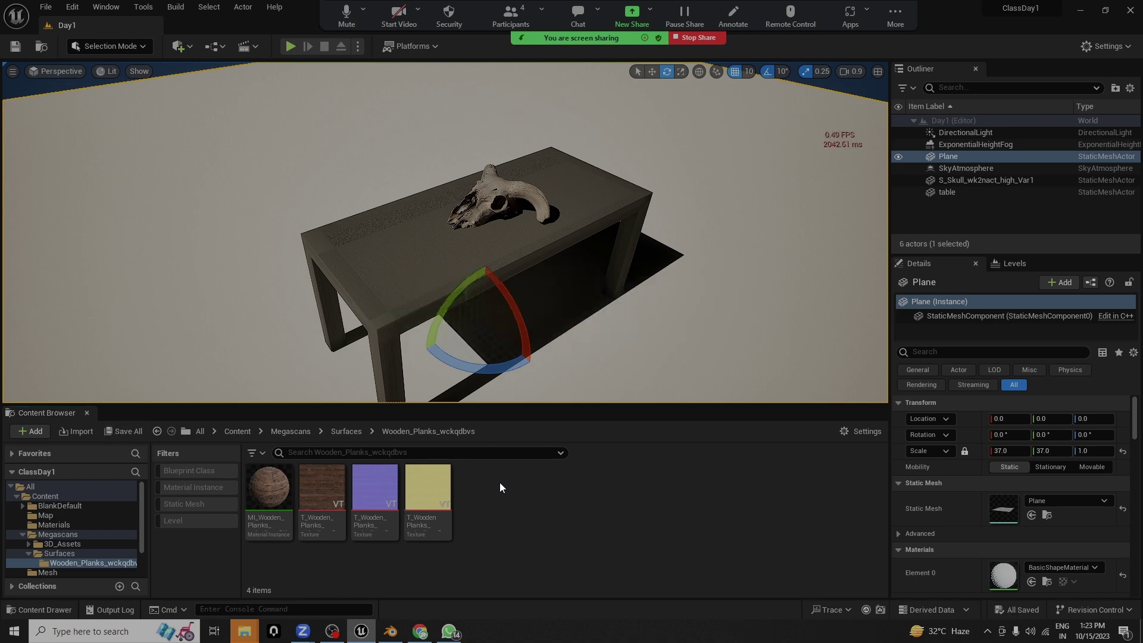
Apply MI_Wooden_Planks to the floor plane and fly around the table to inspect it.
left_click_drag(269, 488, 252, 335)
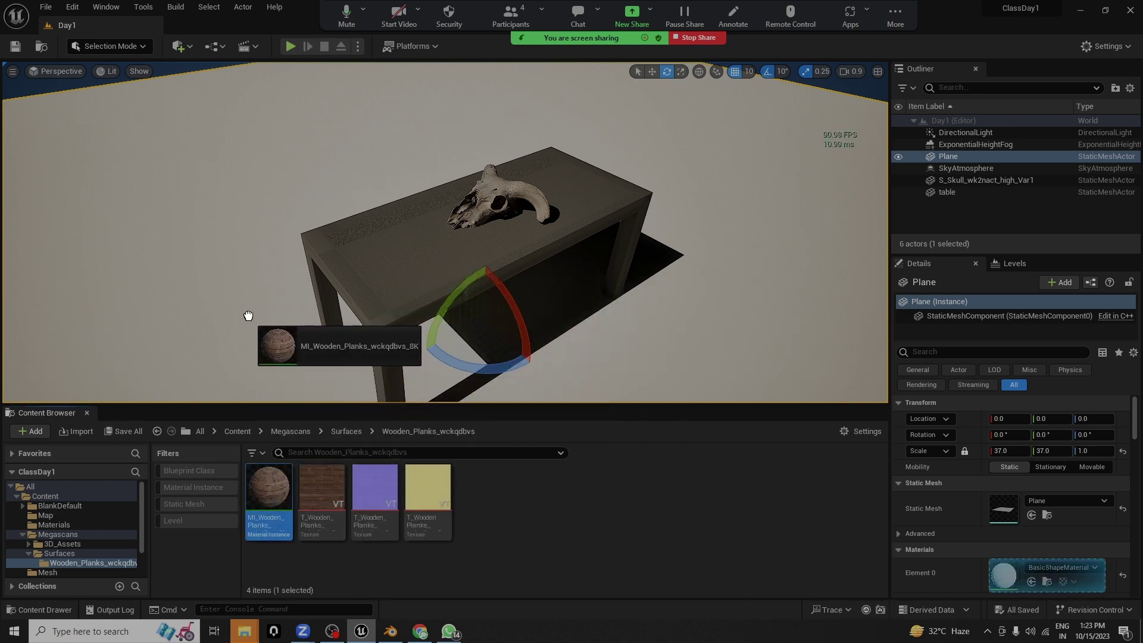
left_click_drag(251, 335, 258, 347)
scroll(268, 331, "down", 2)
scroll(248, 339, "down", 3)
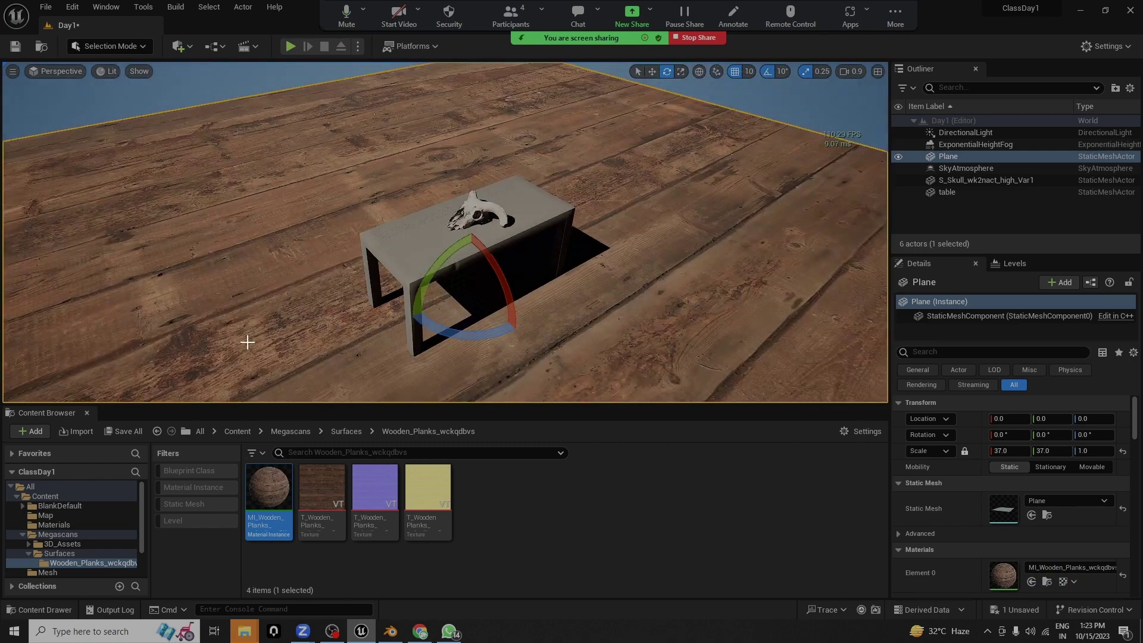
key("Escape")
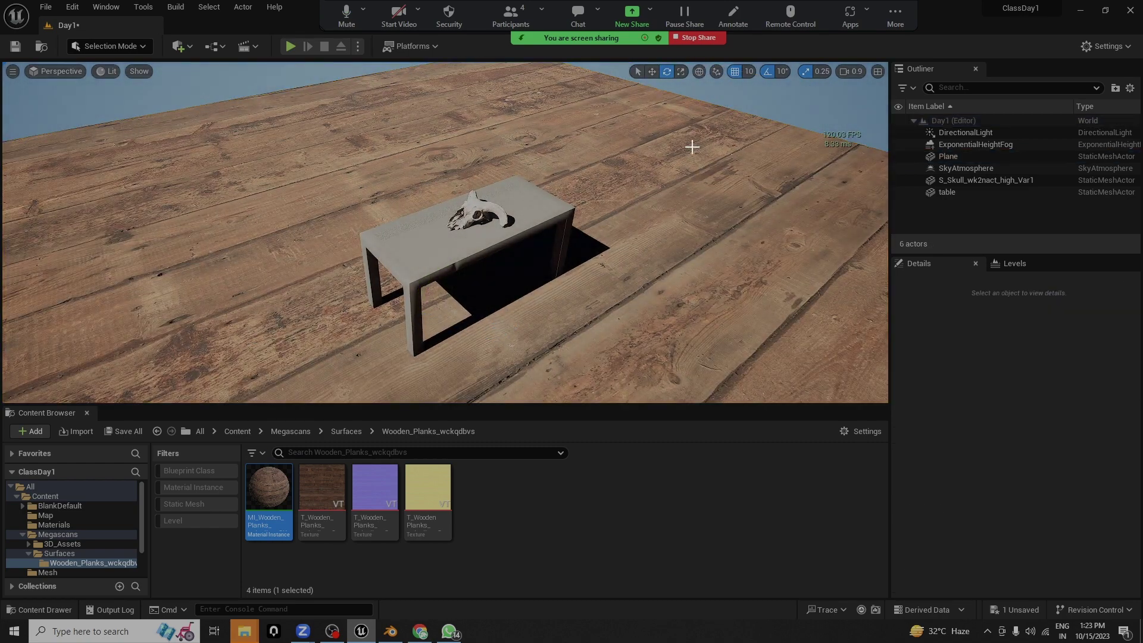
right_click_drag(416, 307, 417, 307)
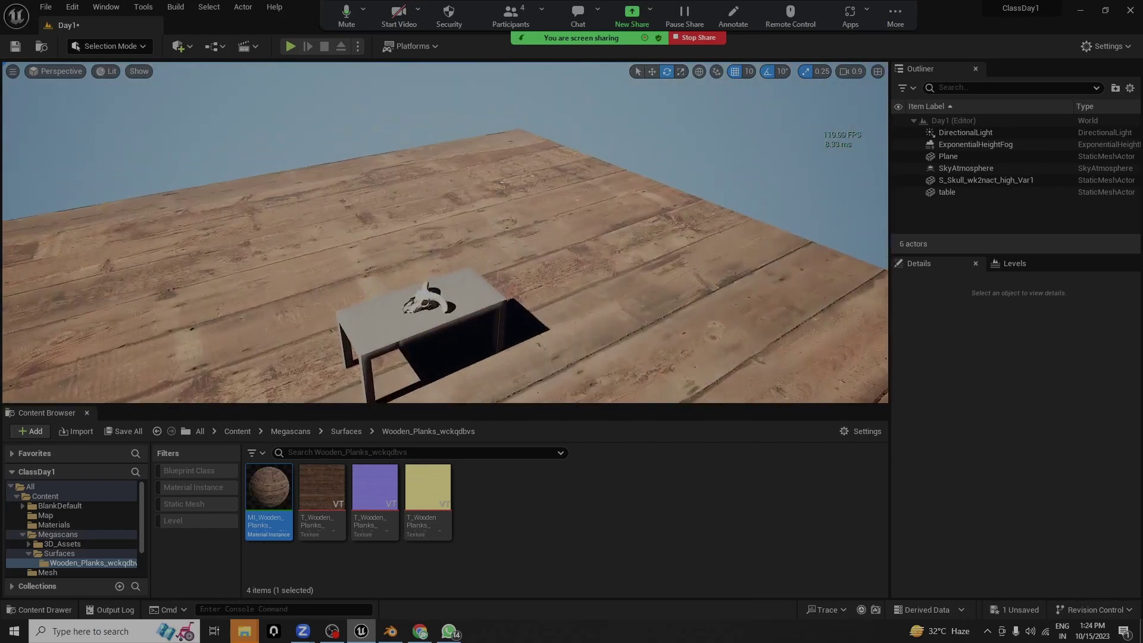
right_click_drag(416, 307, 416, 307)
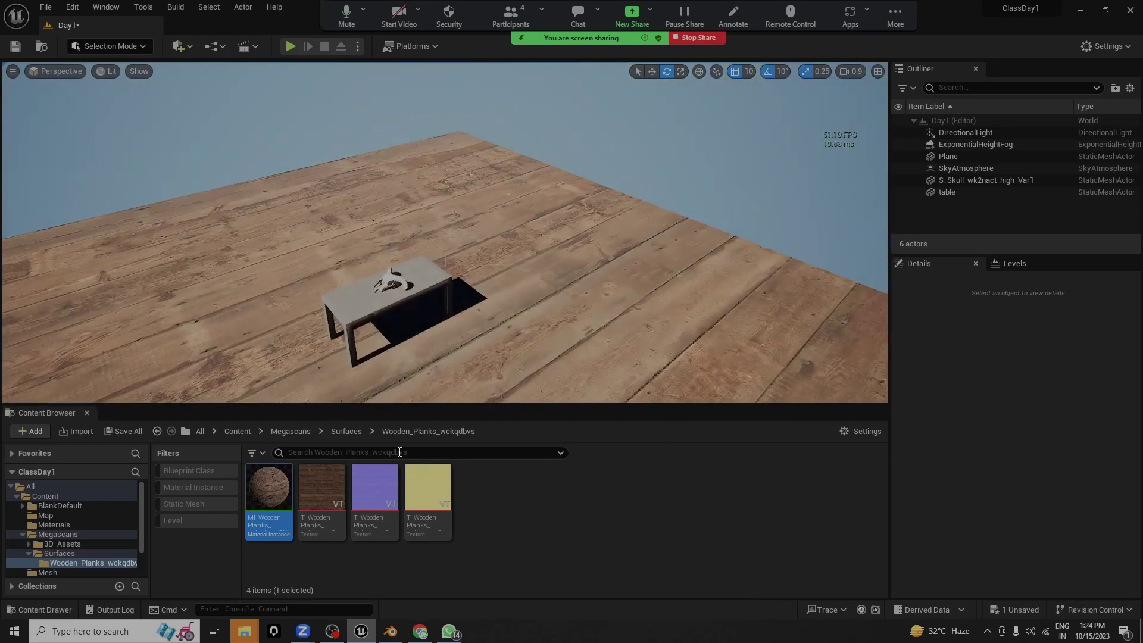
Open MI_Wooden_Planks and enable and expand its Tiling/Offset parameter.
double_click(259, 496)
mouse_move(952, 142)
left_mouse_down()
mouse_move(976, 23)
mouse_move(977, 66)
left_mouse_up()
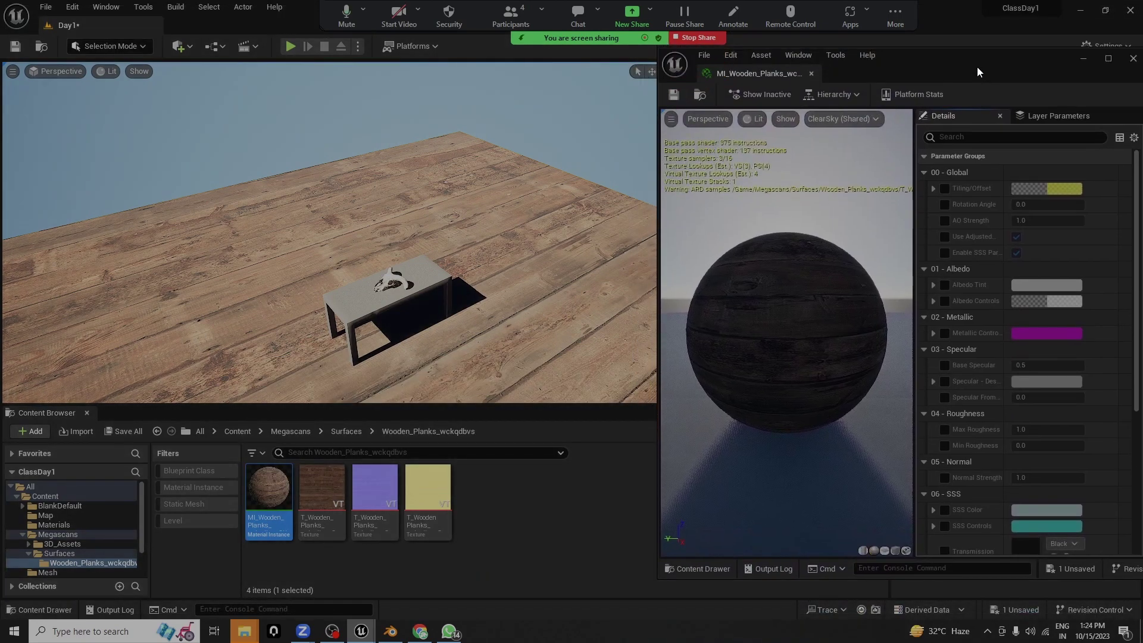
left_click(945, 188)
left_click(933, 188)
Set both Tiling X and Tiling Y to 6.0 for smaller, denser floor planks.
left_click(1038, 205)
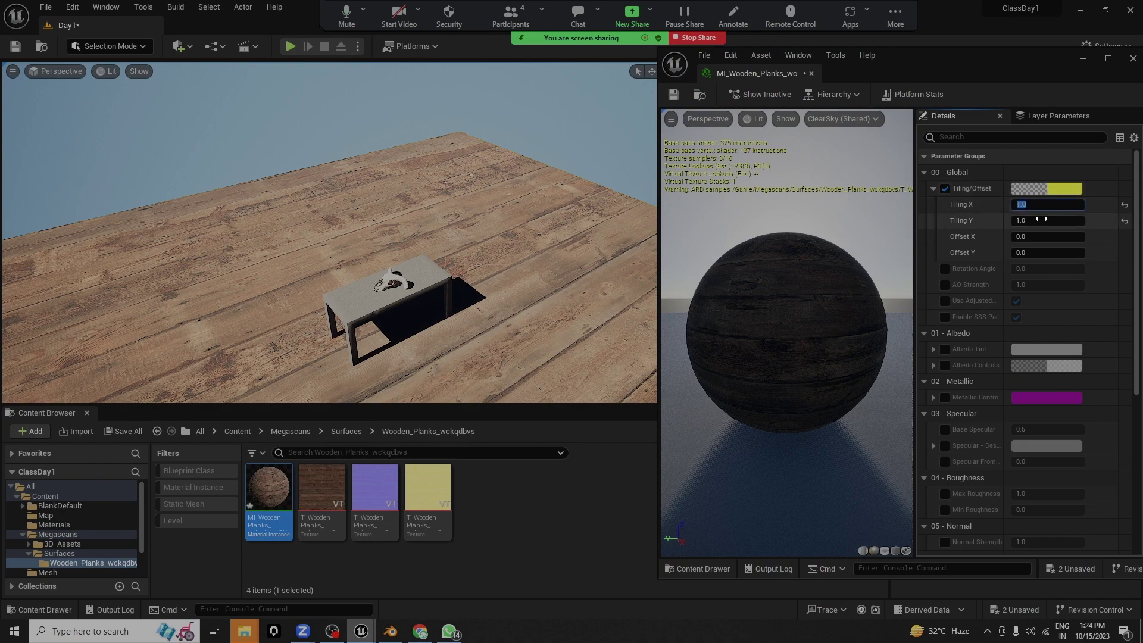
type("5")
left_click(1040, 222)
type("5")
key("Return")
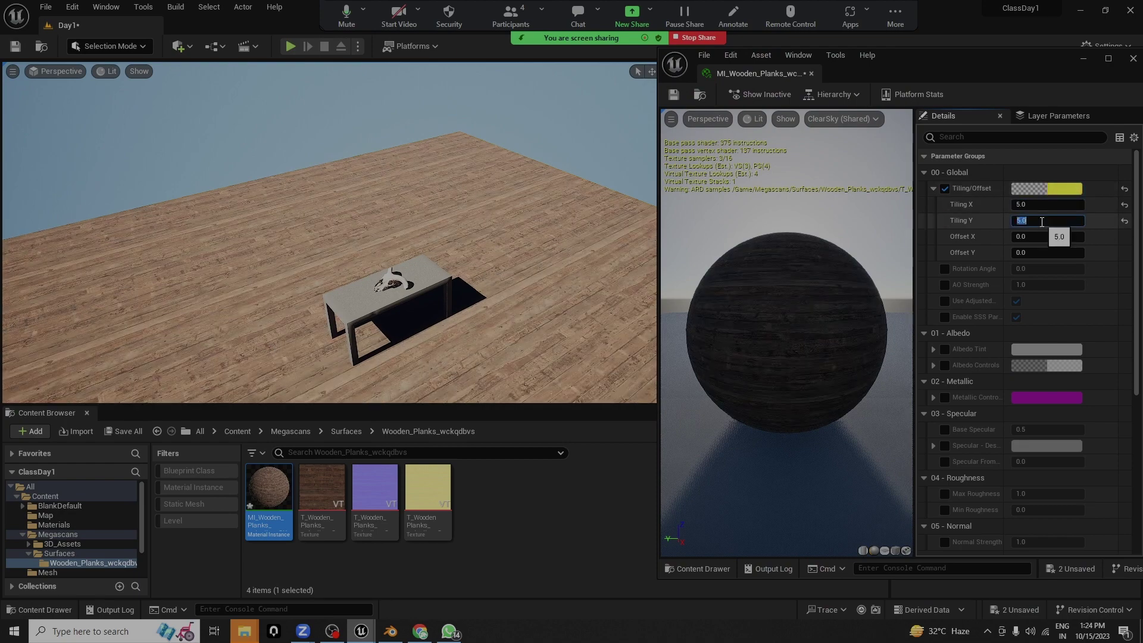
type("6")
left_click(1039, 205)
type("6")
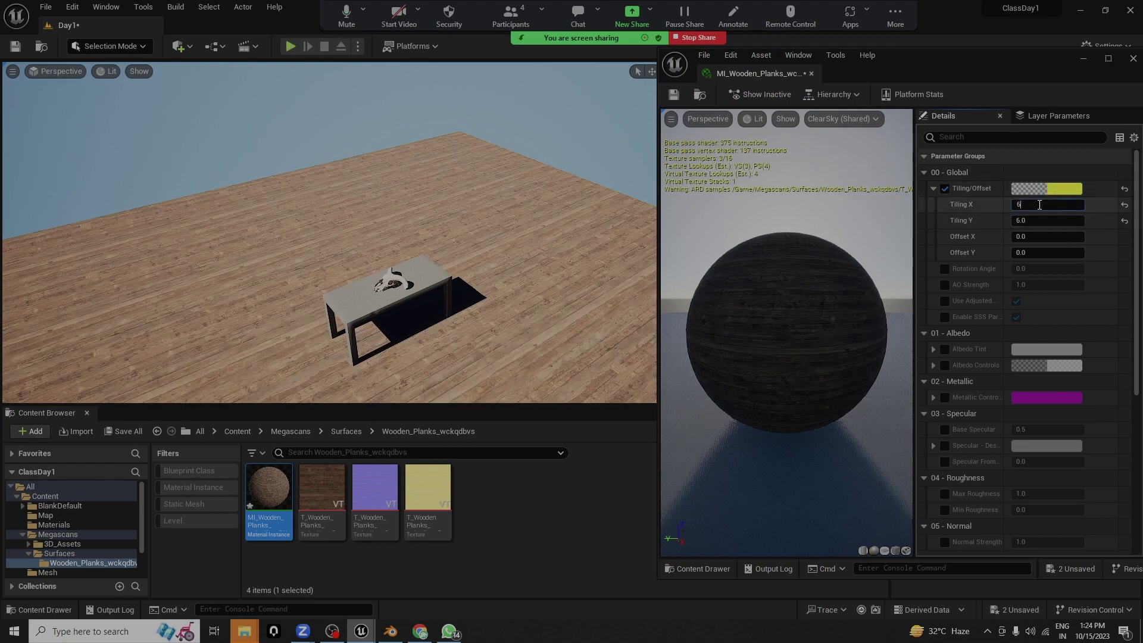
key("Return")
left_click(458, 230)
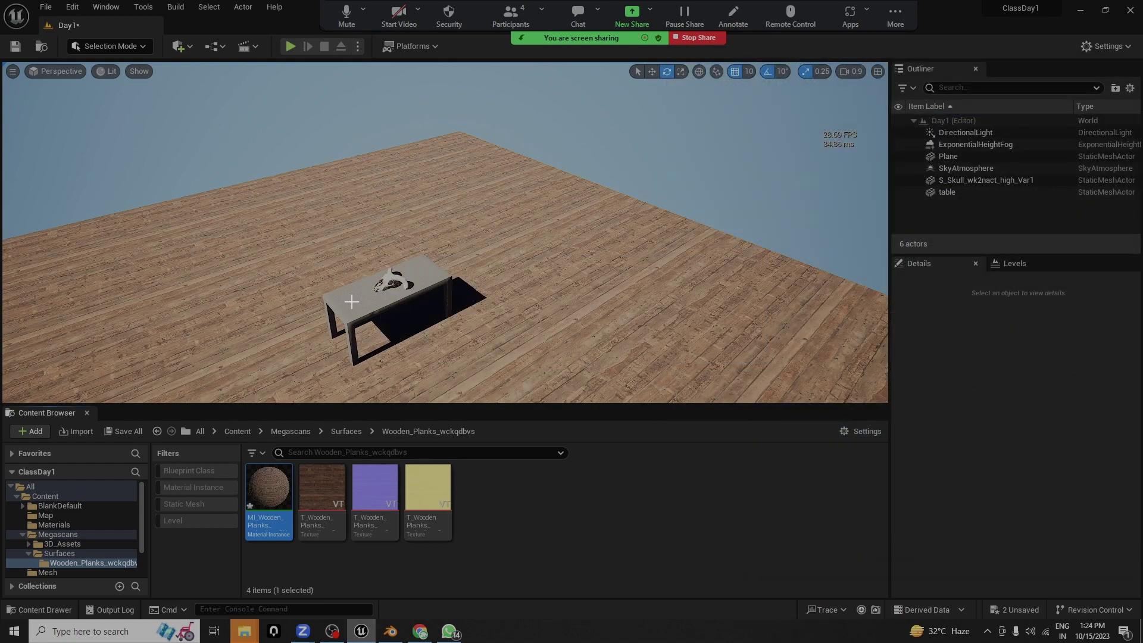
left_click(380, 289)
Delete the table and drop the skull straight onto the plank floor.
key("Delete")
left_click(379, 288)
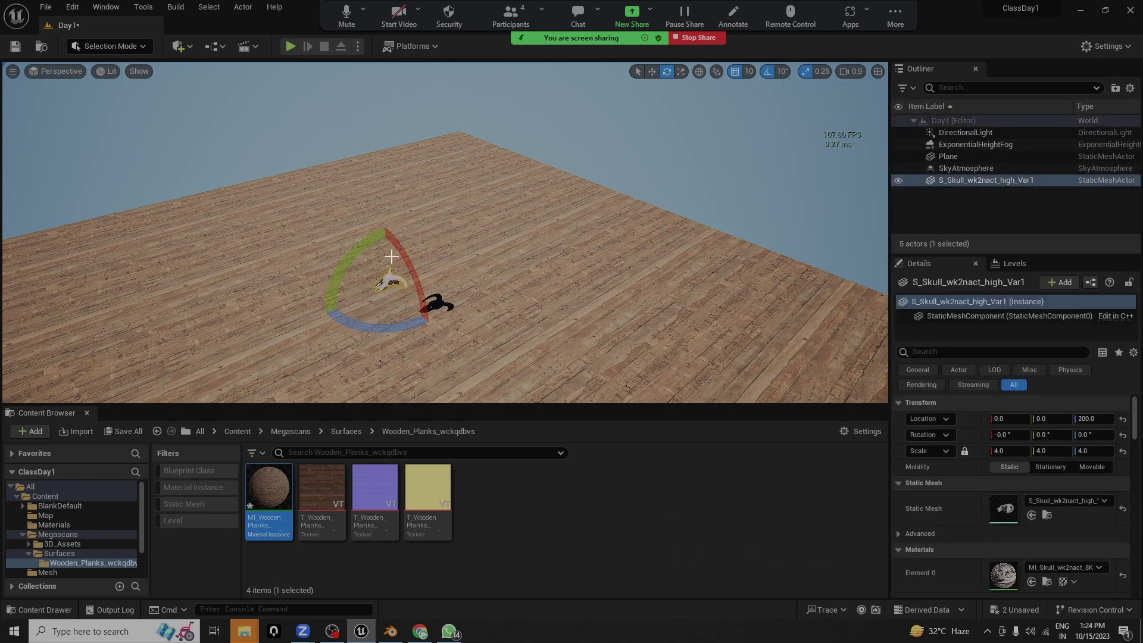
key("w")
left_click_drag(382, 246, 381, 226)
key("End")
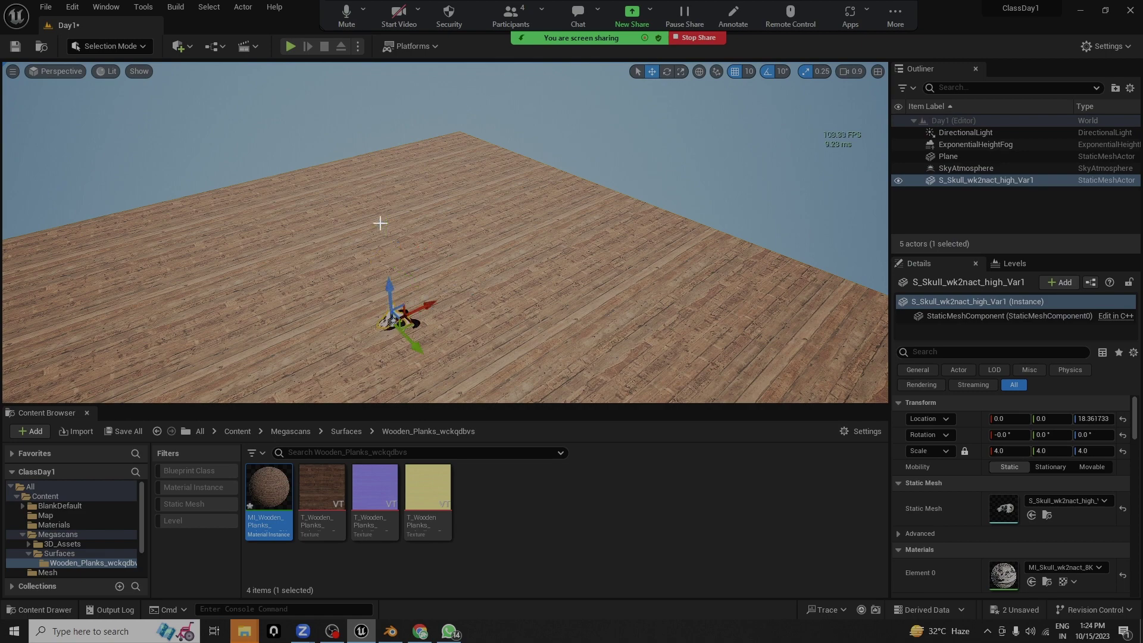
key("f")
mouse_move(398, 241)
left_mouse_down("alt")
mouse_move(371, 254)
mouse_move(449, 216)
mouse_move(457, 250)
mouse_move(503, 260)
mouse_move(476, 238)
mouse_move(458, 285)
left_mouse_up("alt")
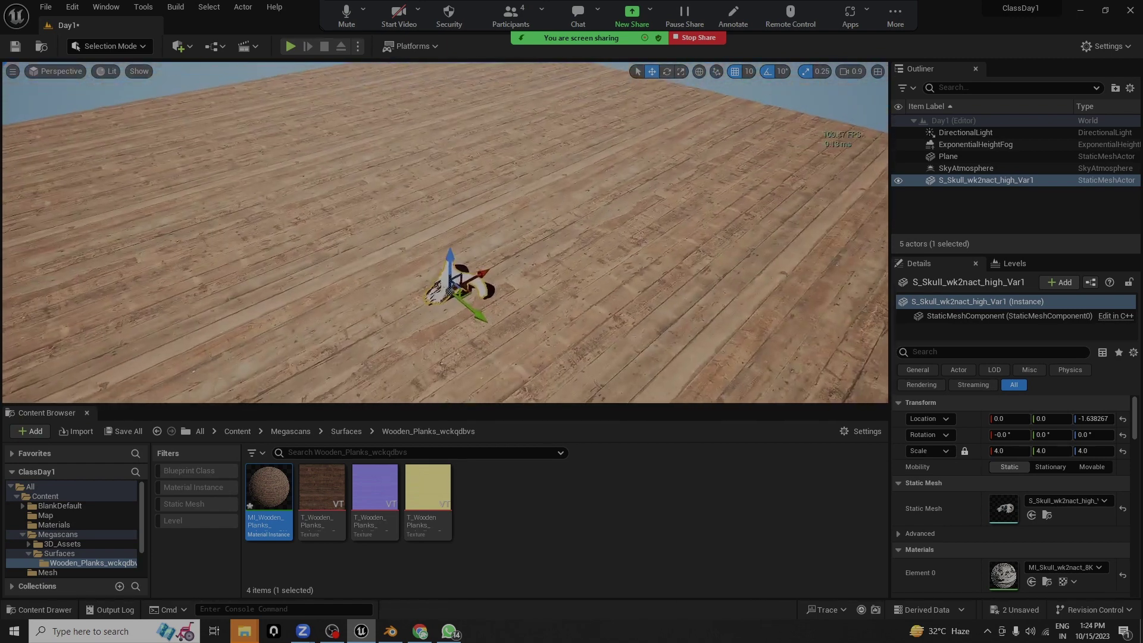
Scale the skull uniformly to 10.0 on every axis.
left_click(1006, 450)
type("5")
key("BackSpace")
type("10")
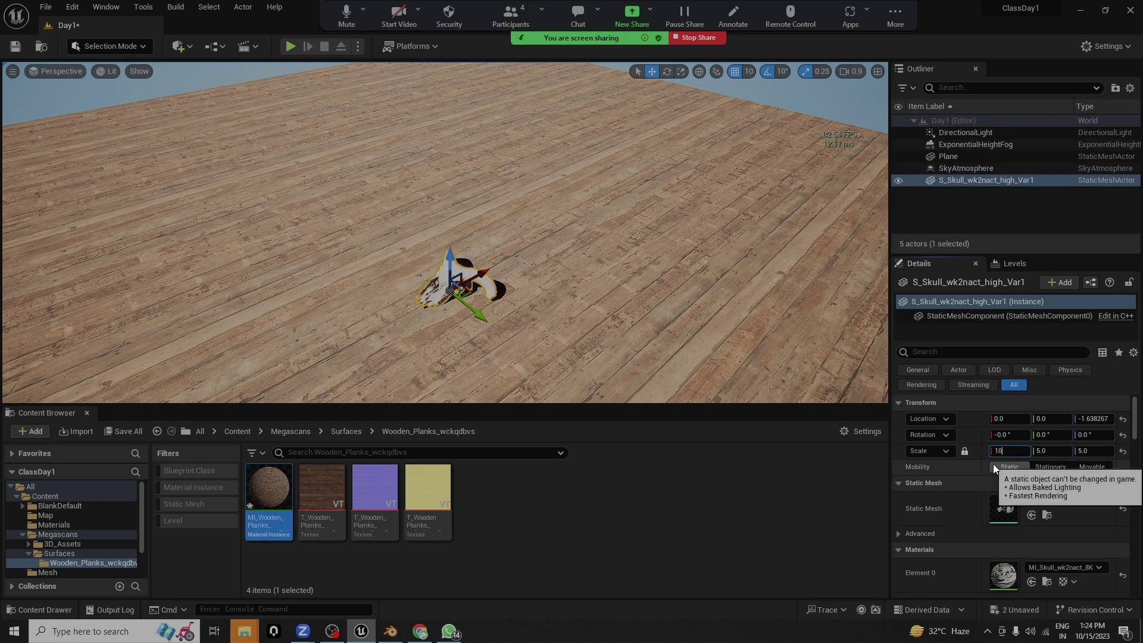
key("Return")
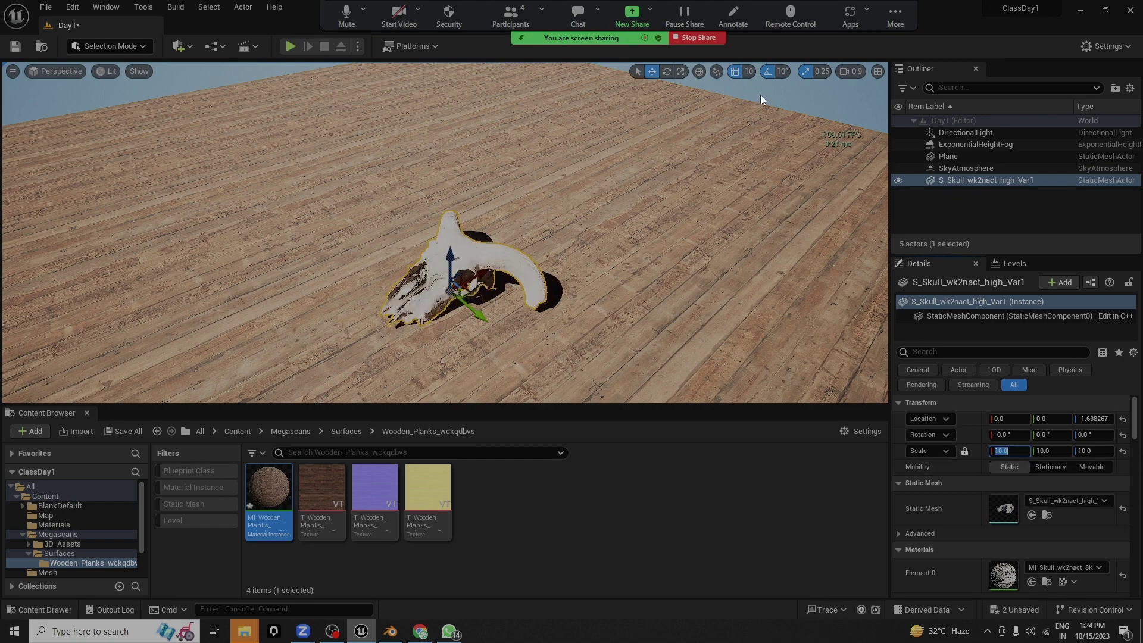
key("Escape")
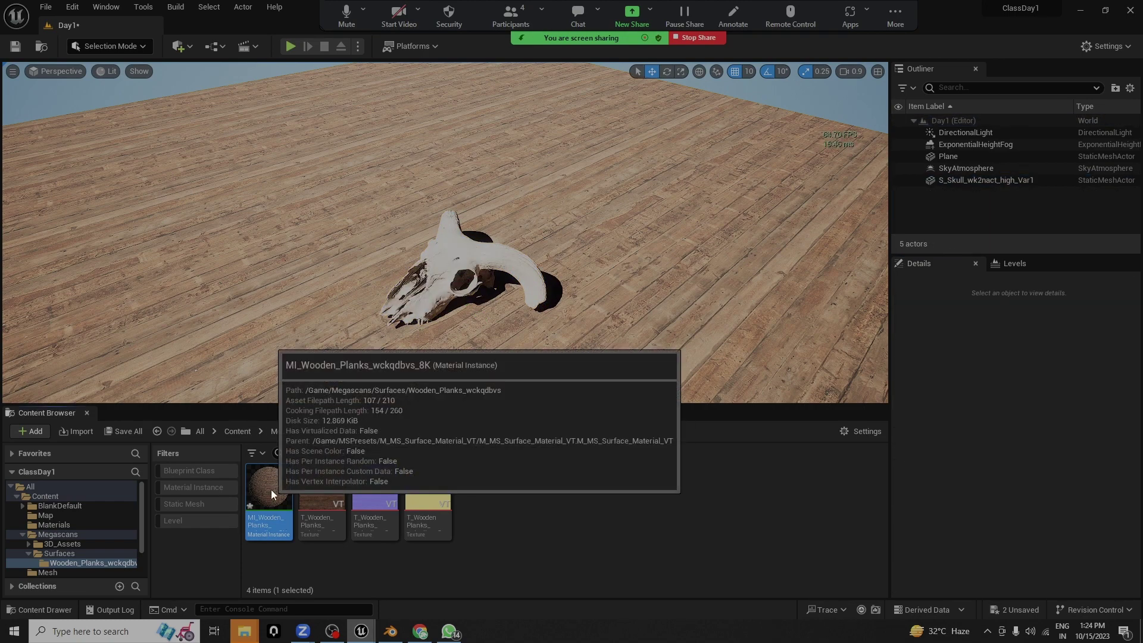
Enable Max Roughness on MI_Wooden_Planks at 0.5, then close its material editor.
double_click(270, 489)
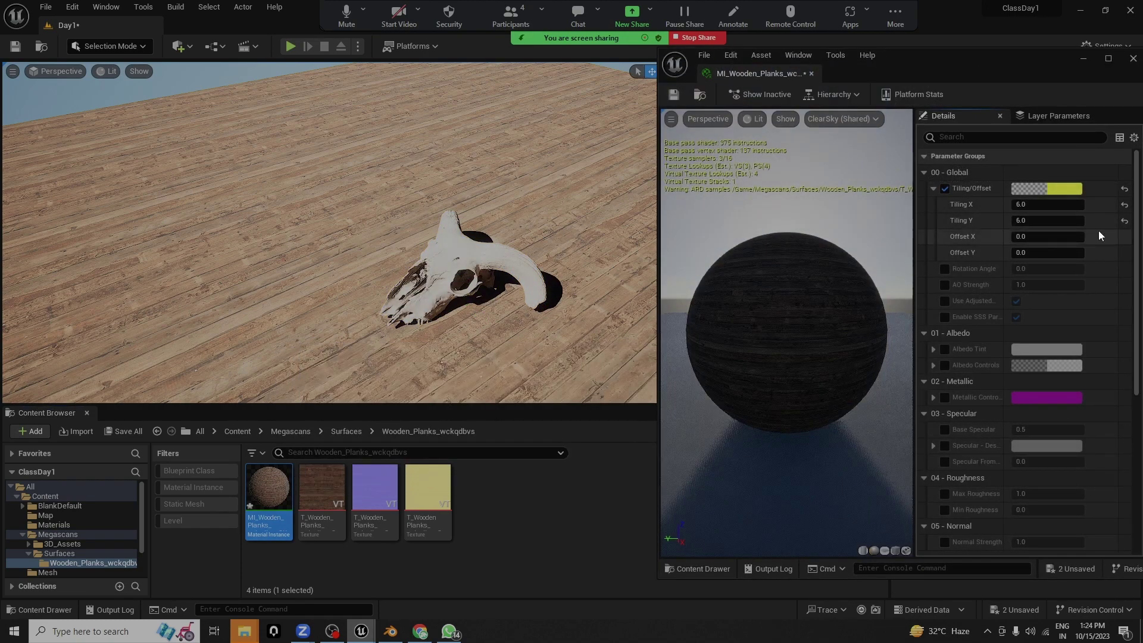
left_click(934, 186)
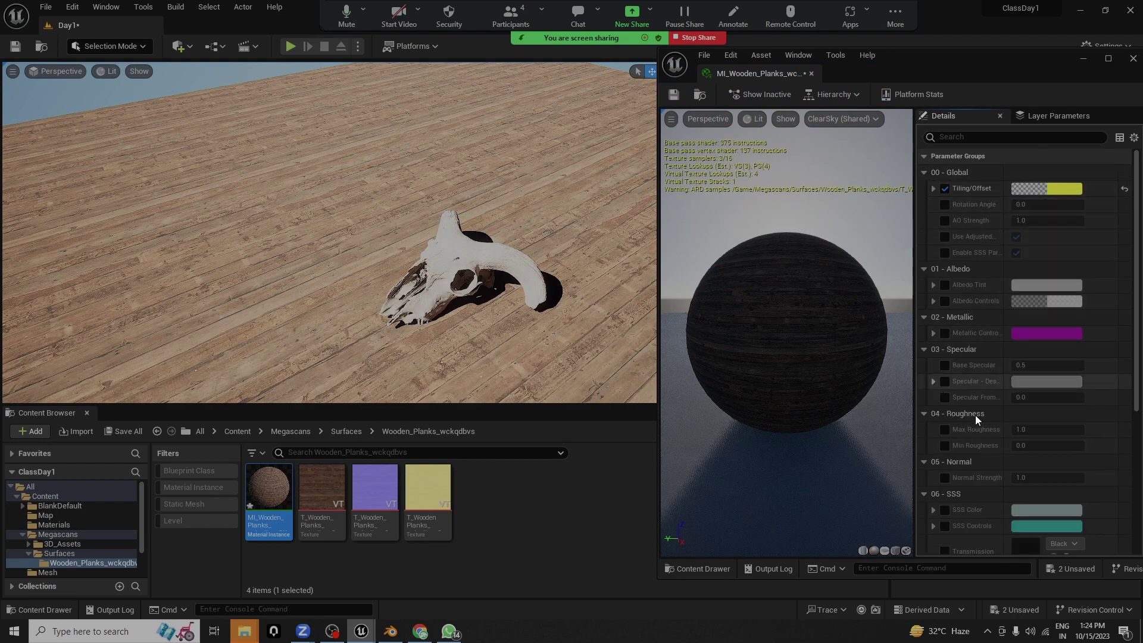
left_click(945, 429)
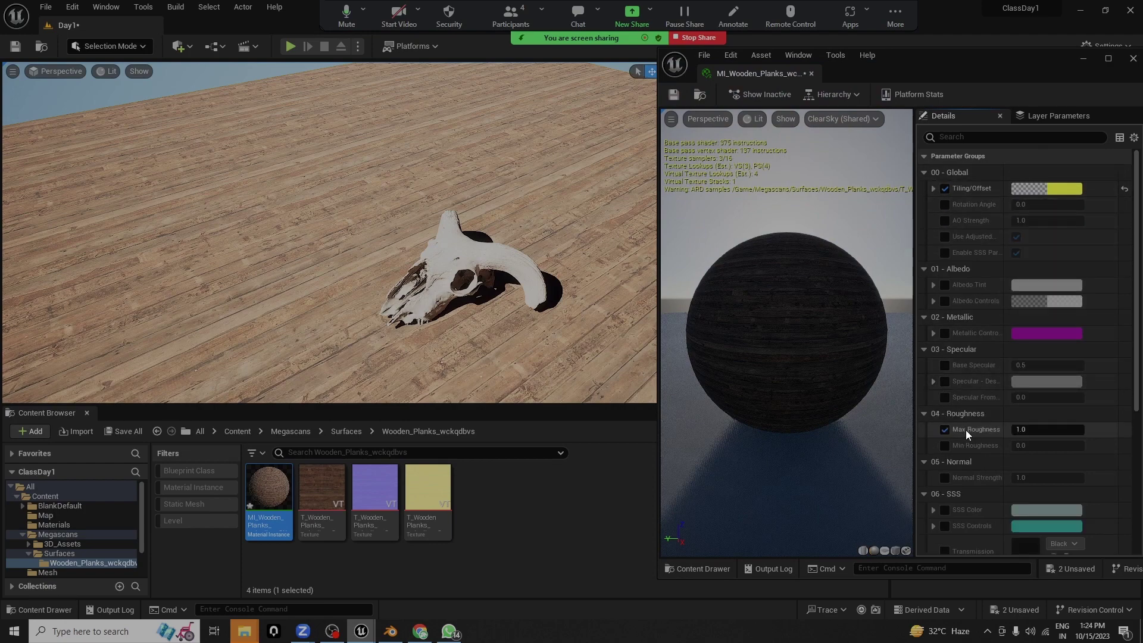
left_click_drag(1018, 431, 1042, 432)
left_click(1042, 432)
type("0.5")
key("Return")
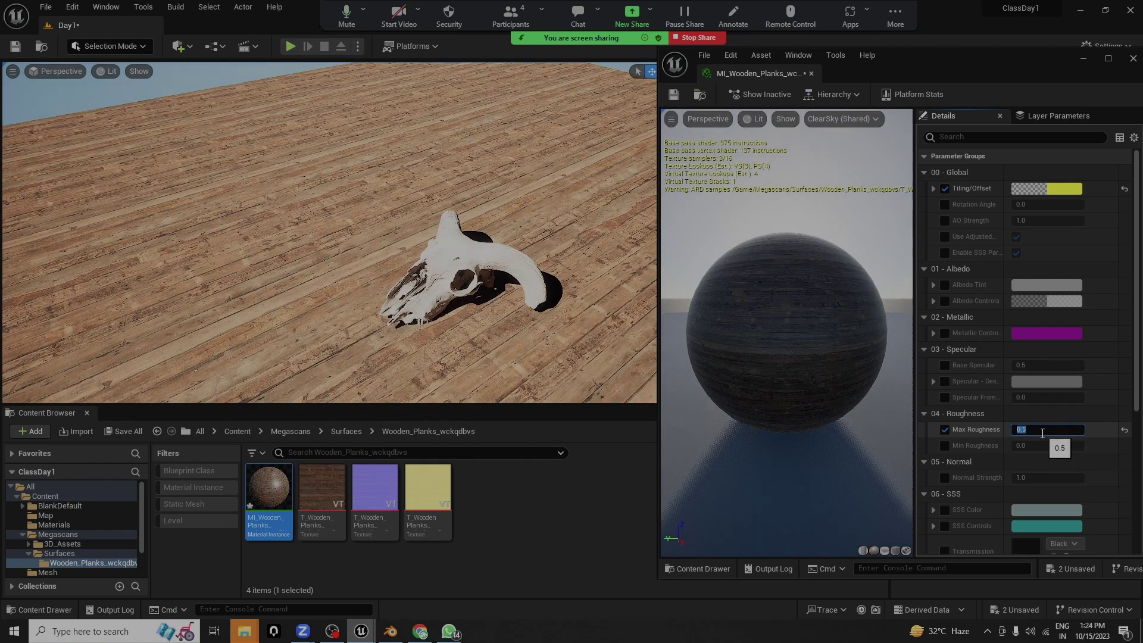
type("0.4")
key("Return")
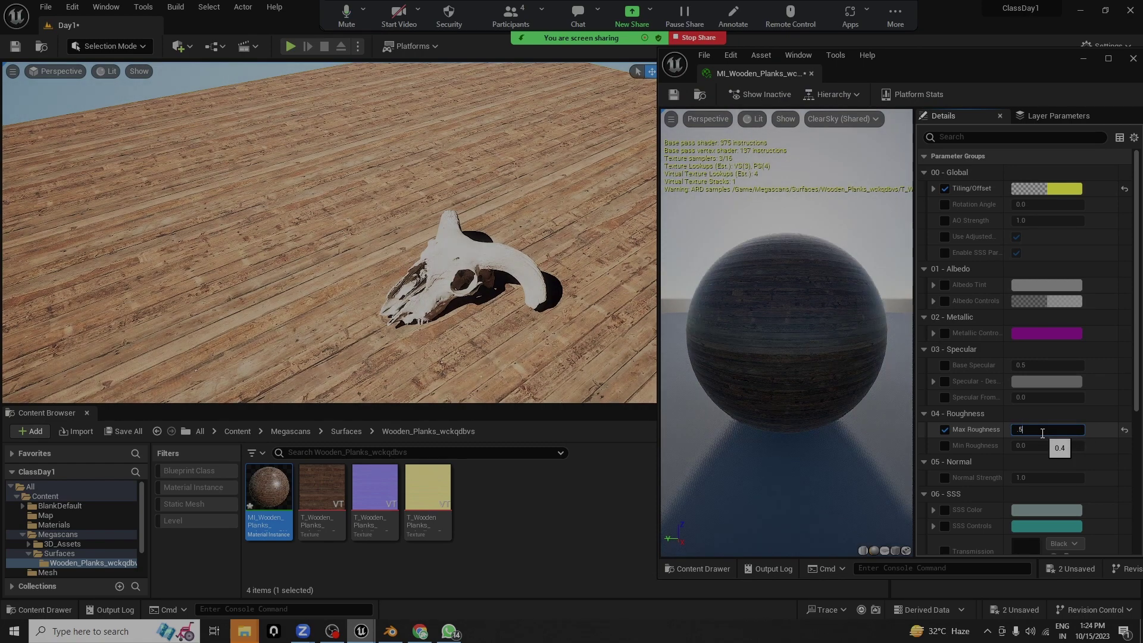
key("Return")
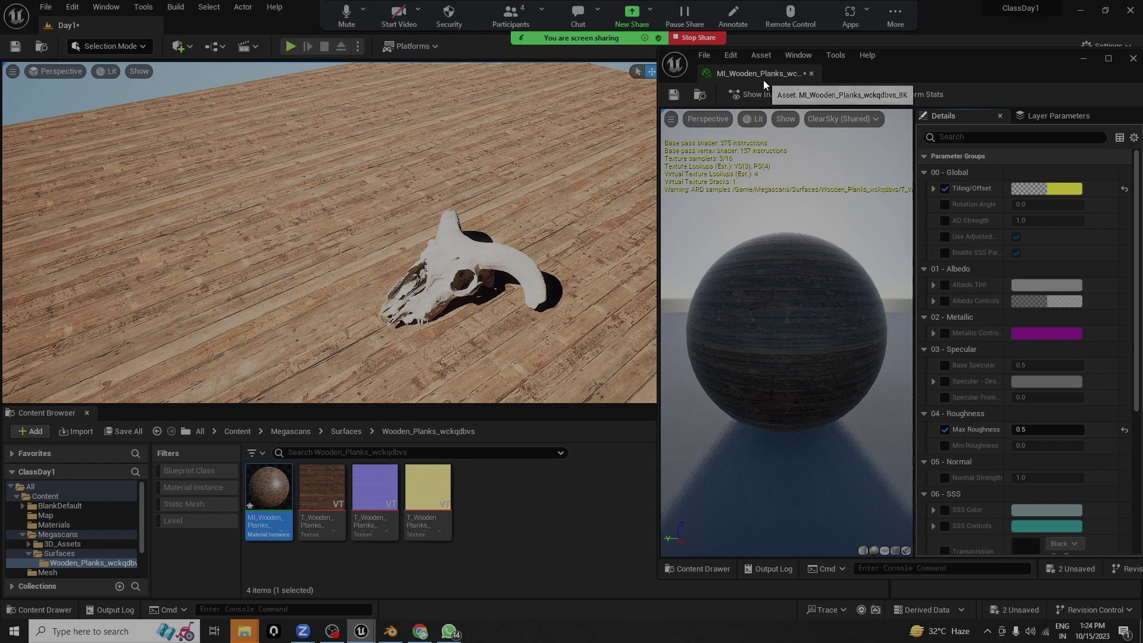
middle_click(763, 80)
right_click_drag(723, 87, 723, 86)
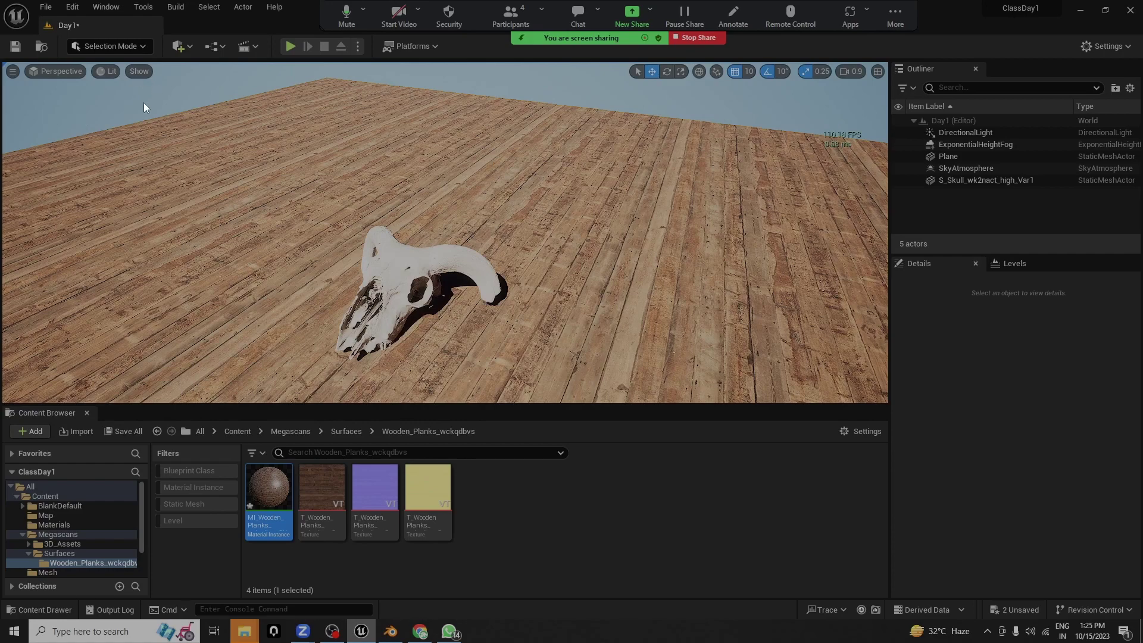
Save the level and the wooden planks material.
right_click_drag(641, 313, 596, 333)
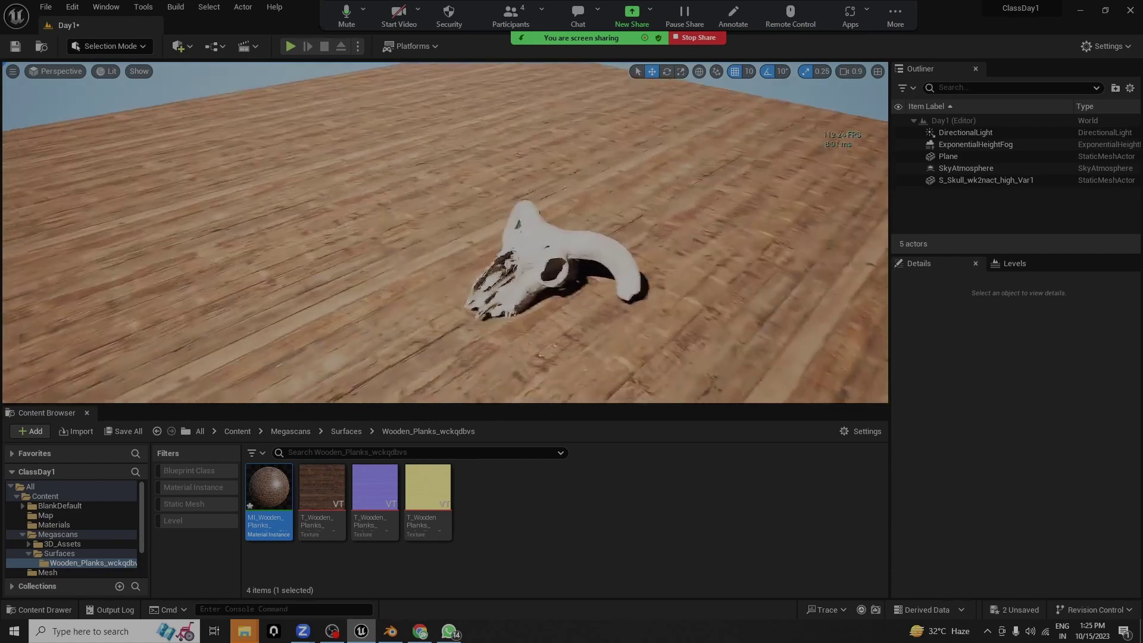
right_click_drag(595, 333, 641, 313)
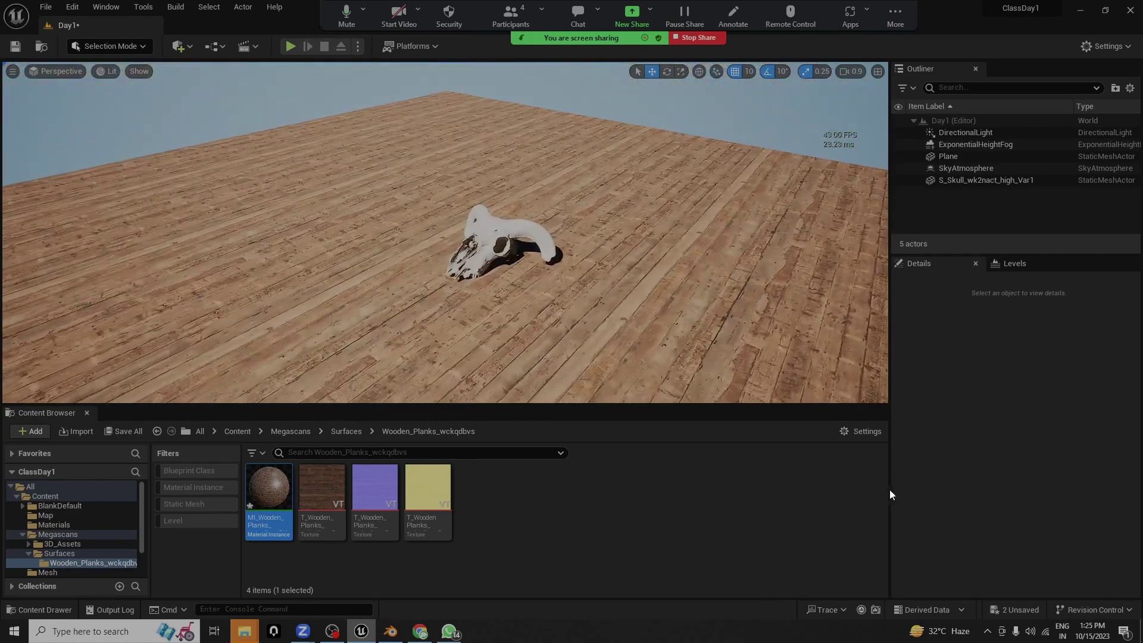
left_click(123, 431)
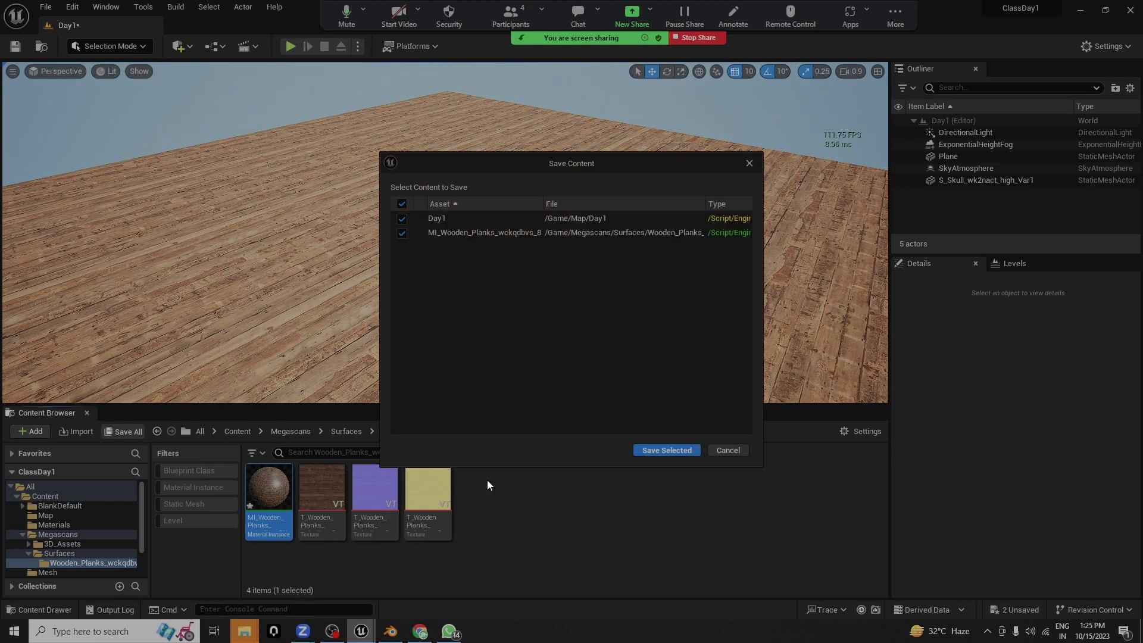
left_click(670, 454)
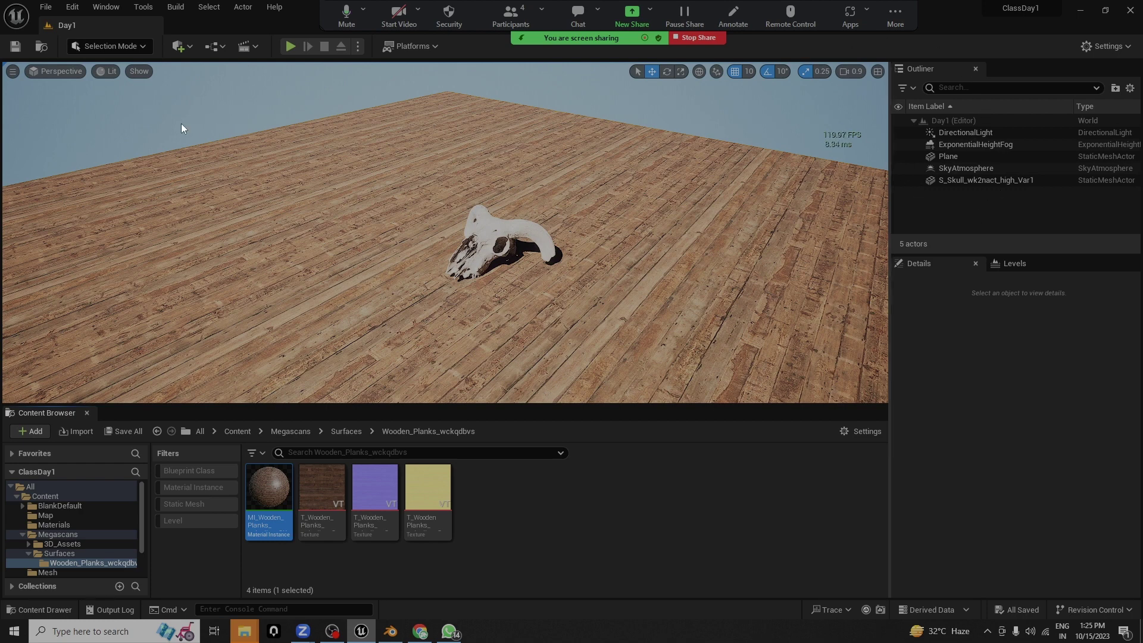
Select the skull in the viewport.
left_click(178, 47)
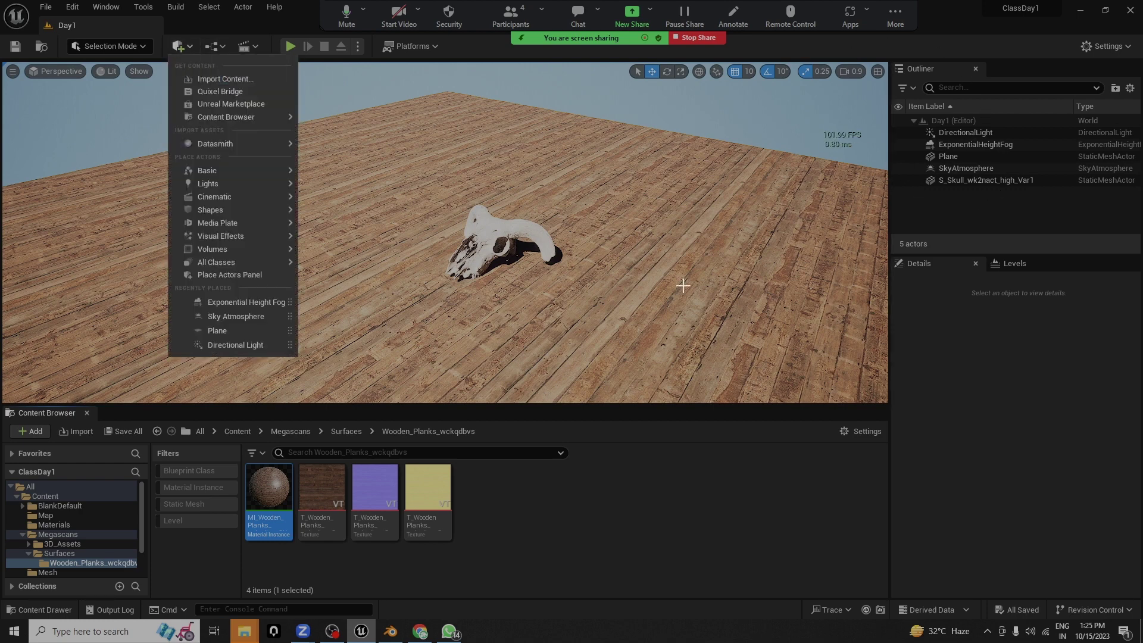
left_click(1057, 384)
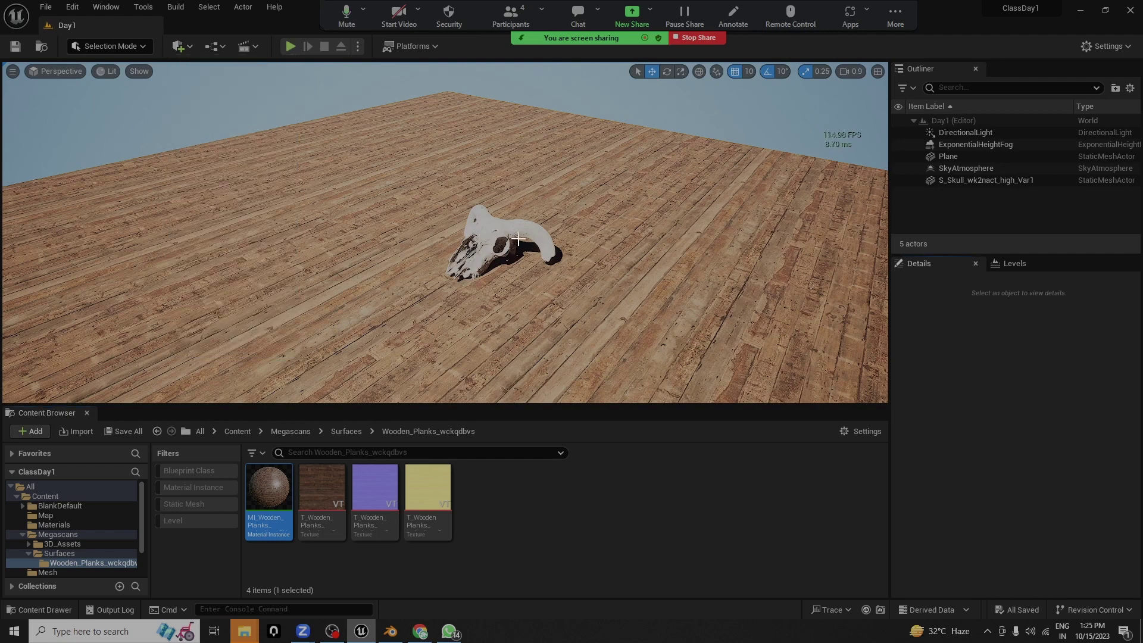
mouse_move(517, 238)
right_mouse_down()
mouse_move(554, 262)
mouse_move(517, 239)
mouse_move(464, 253)
right_mouse_up()
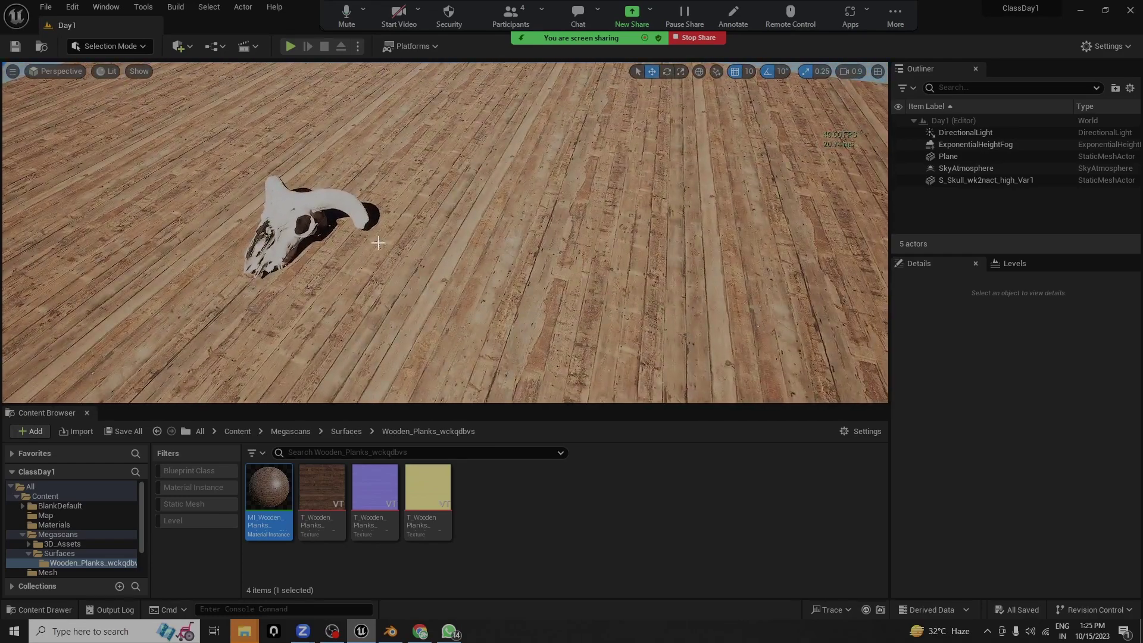
left_click(322, 232)
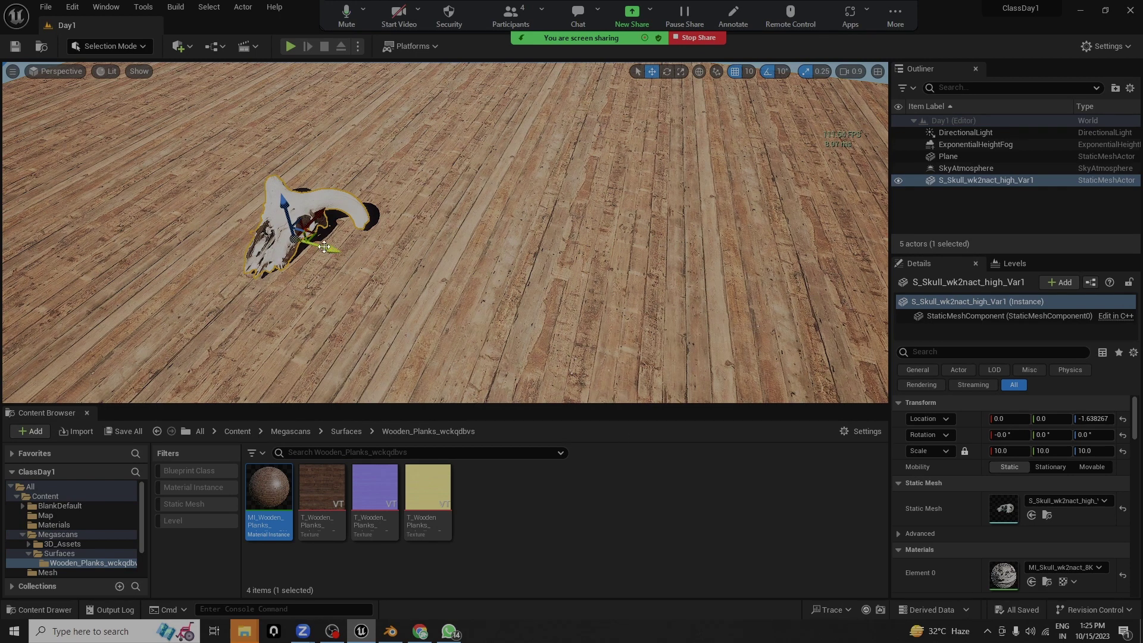
Duplicate the skull with Ctrl+D and slide copies along Y.
key("ctrl+d")
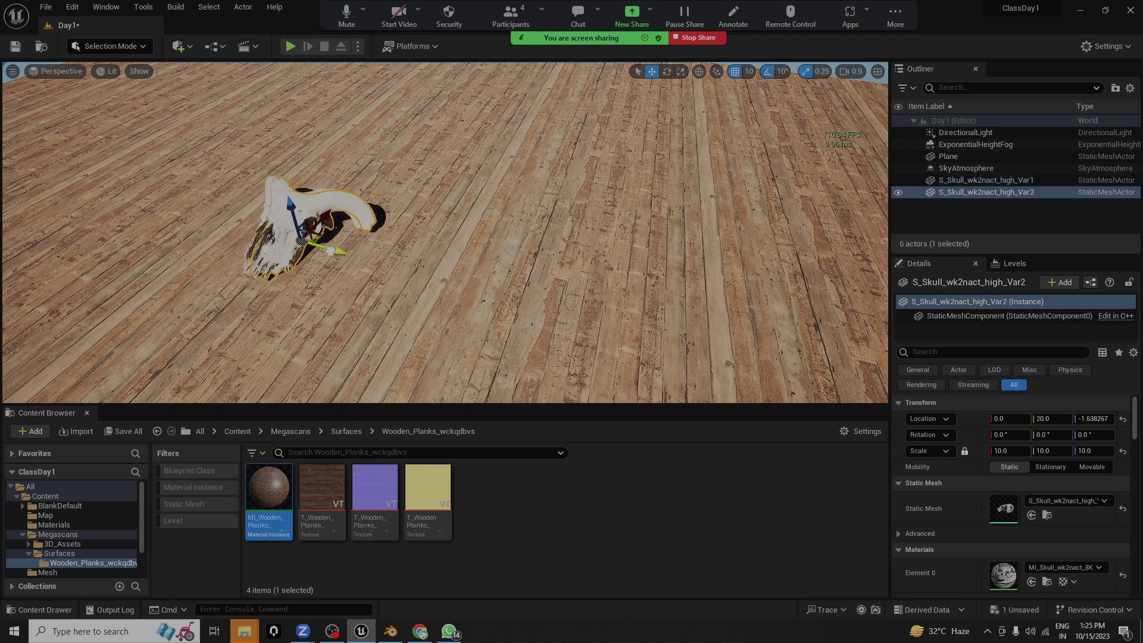
left_click_drag(335, 250, 499, 301)
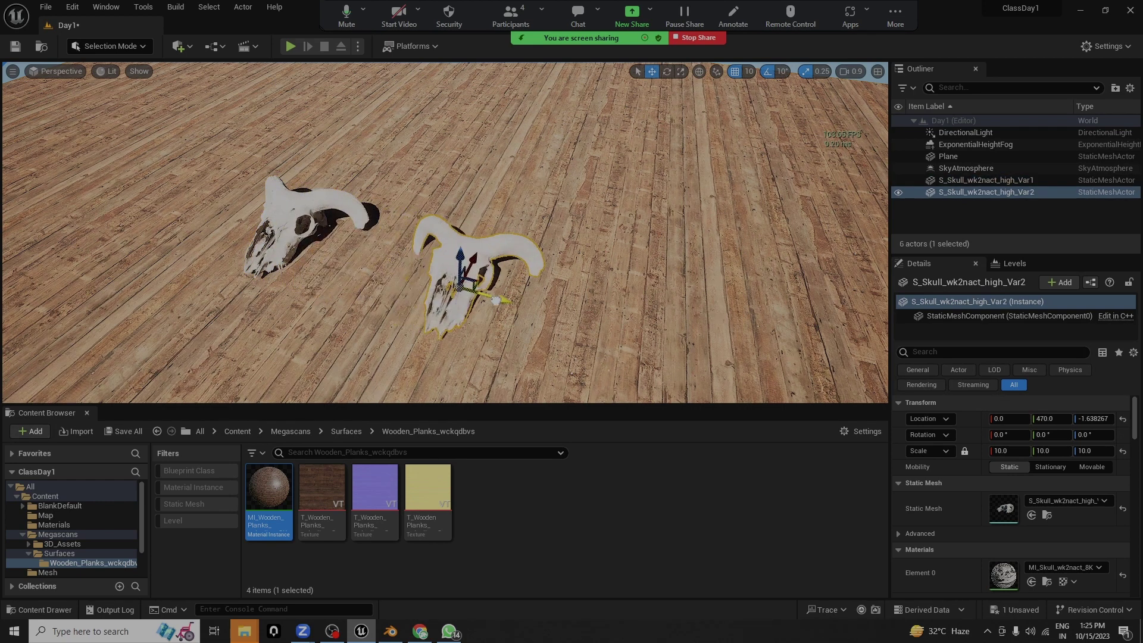
right_click_drag(485, 323, 462, 260)
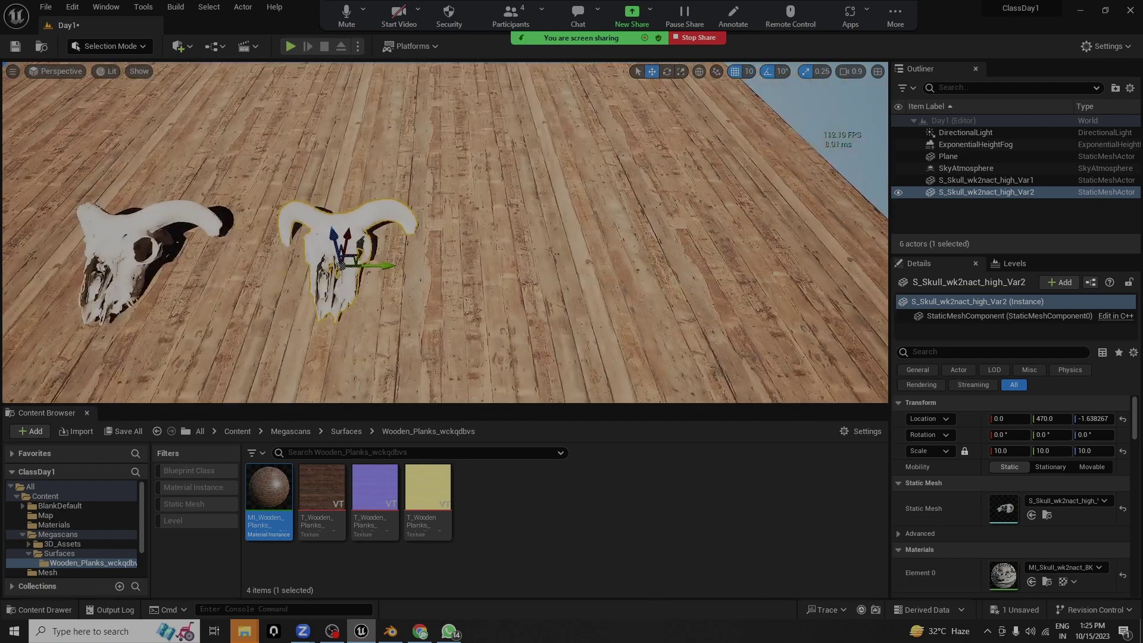
left_click_drag(453, 260, 629, 280, "alt")
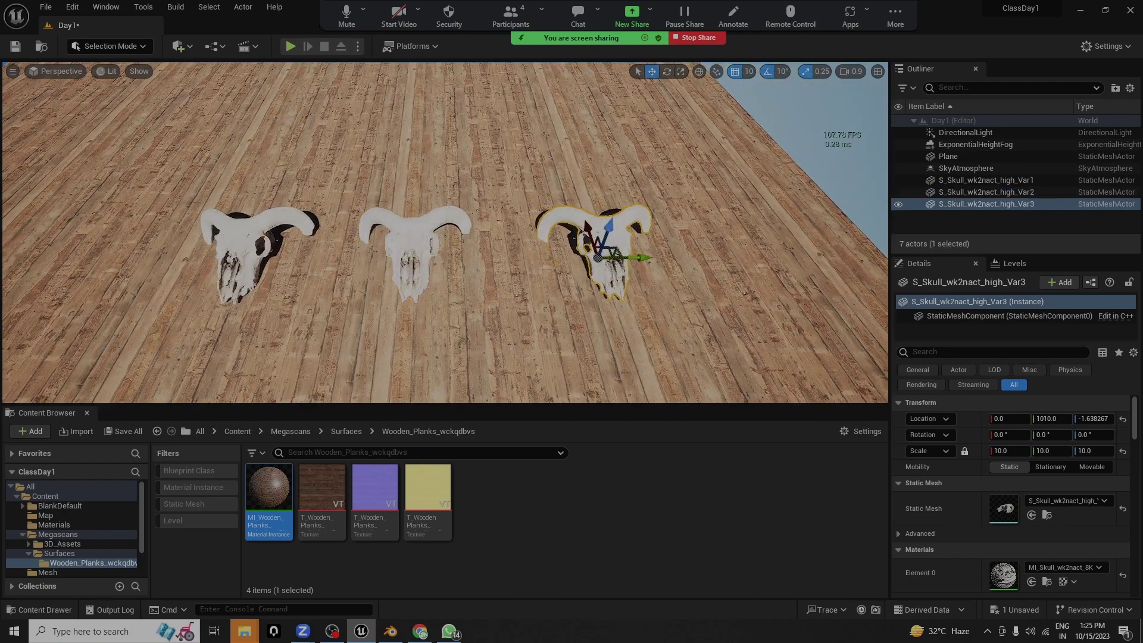
right_click_drag(637, 276, 487, 288)
Delete the Var3 and Var2 copies and fly close to the remaining skull.
key("Delete")
left_click(423, 241)
key("Delete")
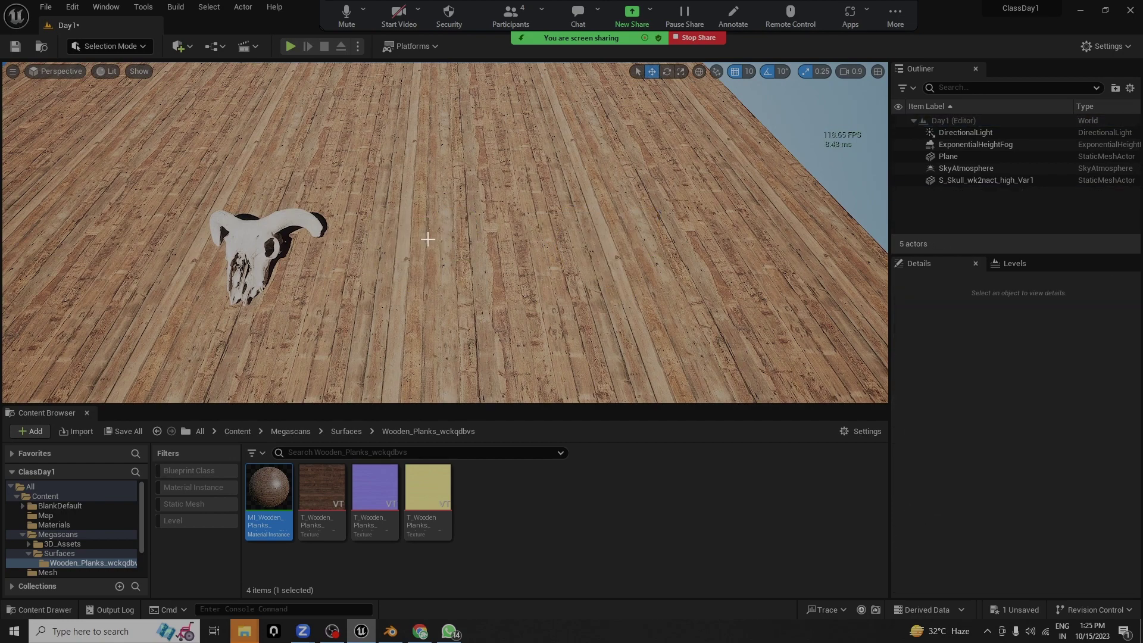
mouse_move(423, 242)
right_mouse_down()
mouse_move(476, 262)
mouse_move(452, 250)
mouse_move(464, 256)
mouse_move(466, 232)
right_mouse_up()
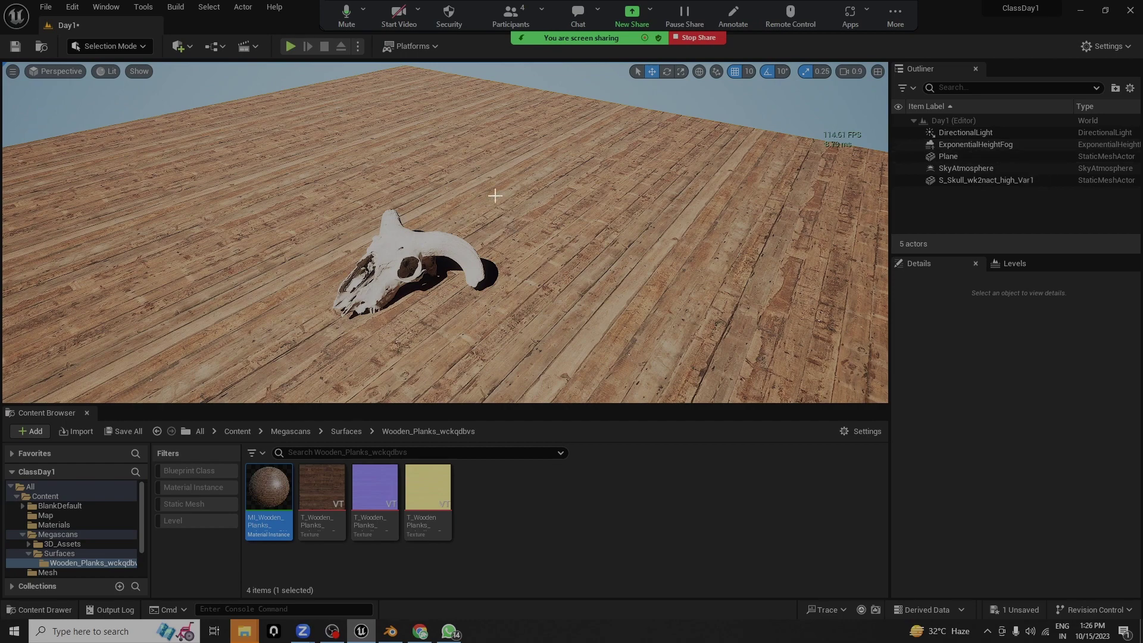
mouse_move(445, 232)
right_mouse_down()
mouse_move(452, 238)
mouse_move(416, 238)
right_mouse_up()
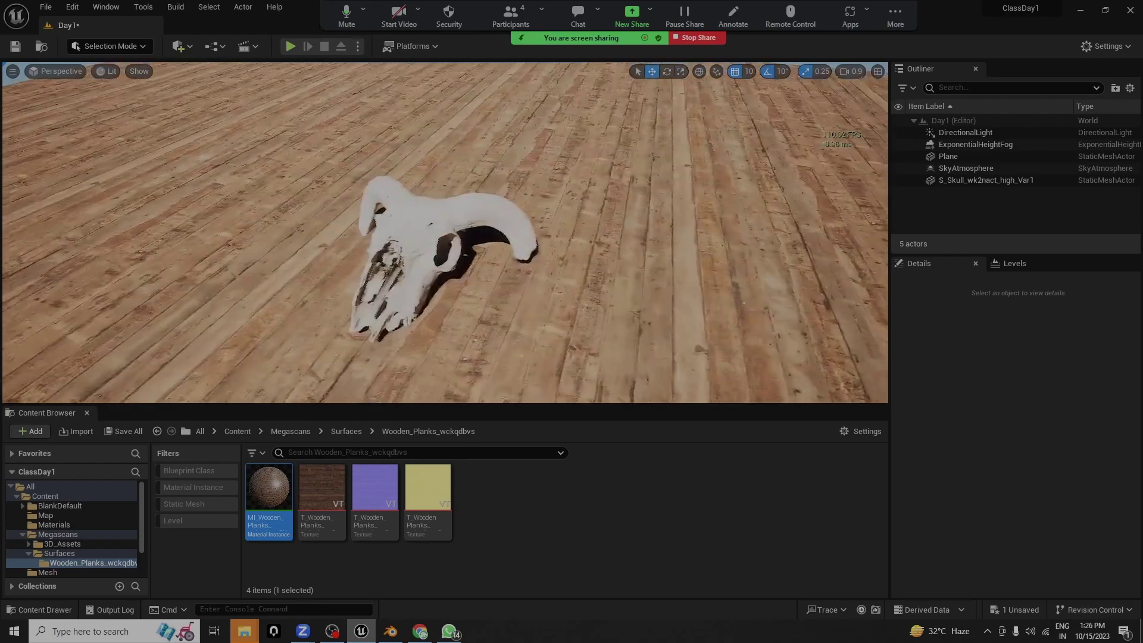
right_click_drag(489, 194, 488, 194)
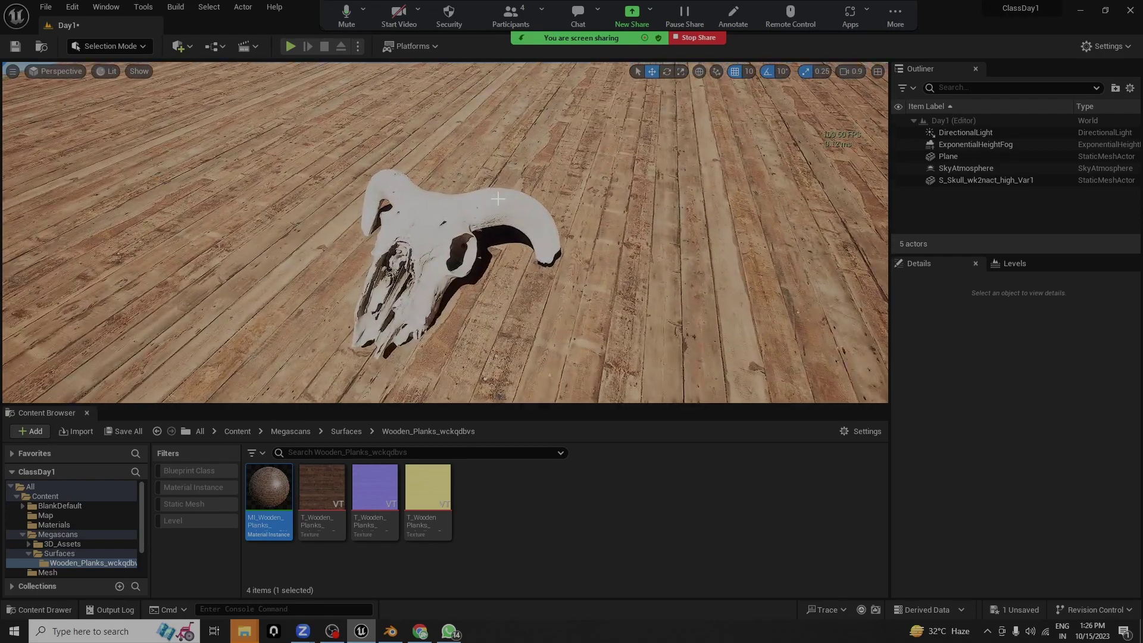
Create a Cine Camera Actor at the current view from the viewport menu.
left_click(12, 76)
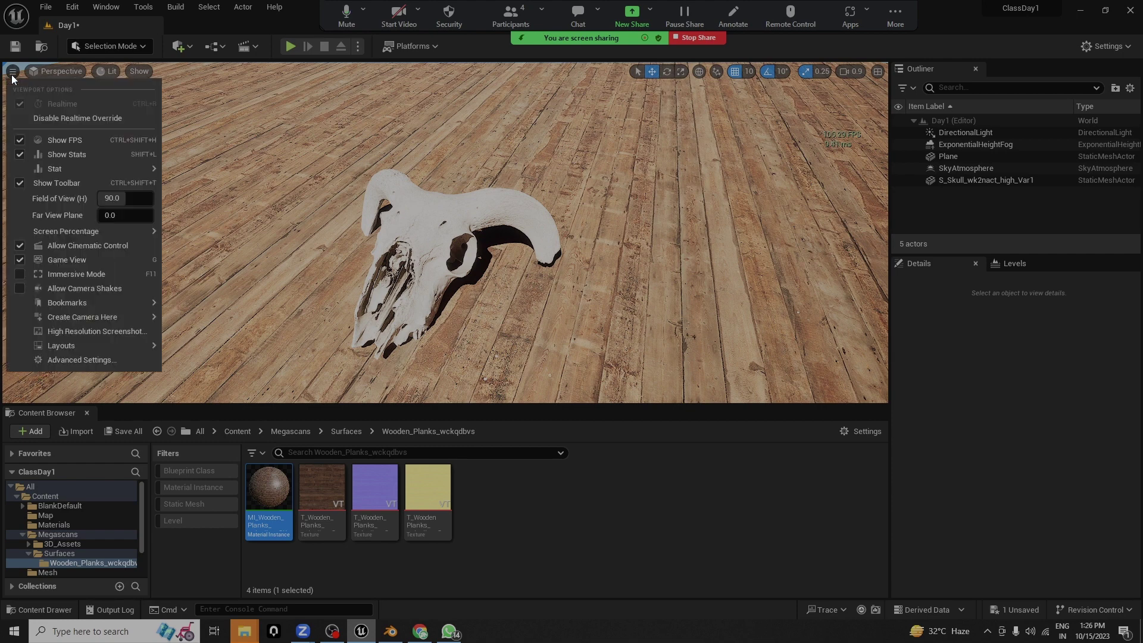
mouse_move(122, 316)
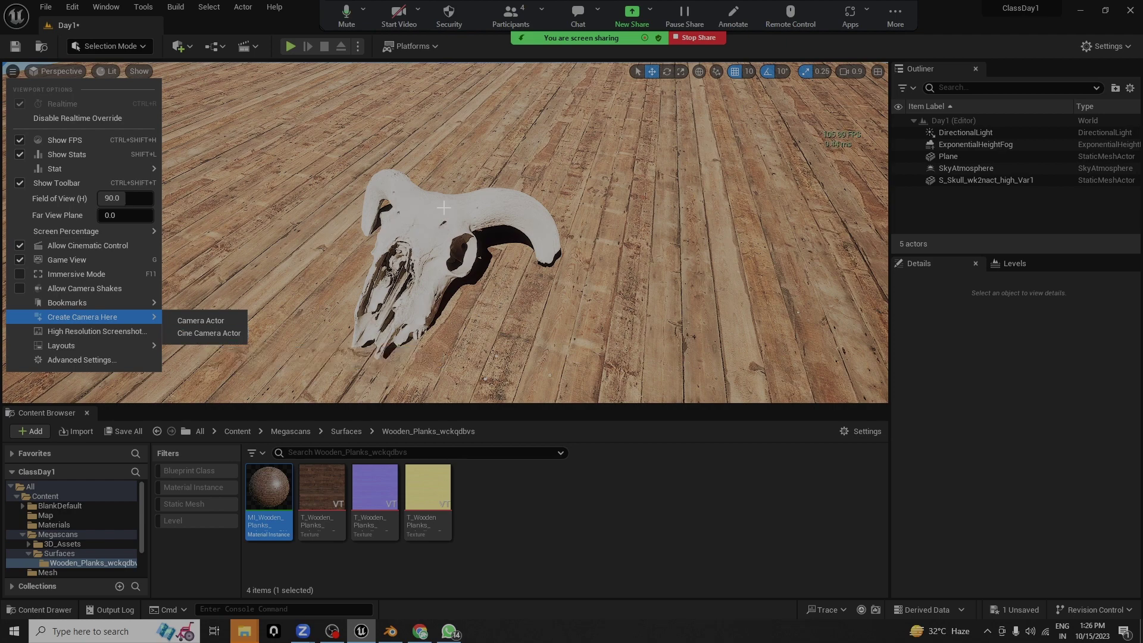
left_click(303, 198)
mouse_move(303, 198)
right_mouse_down()
mouse_move(303, 119)
mouse_move(250, 196)
mouse_move(297, 238)
right_mouse_up()
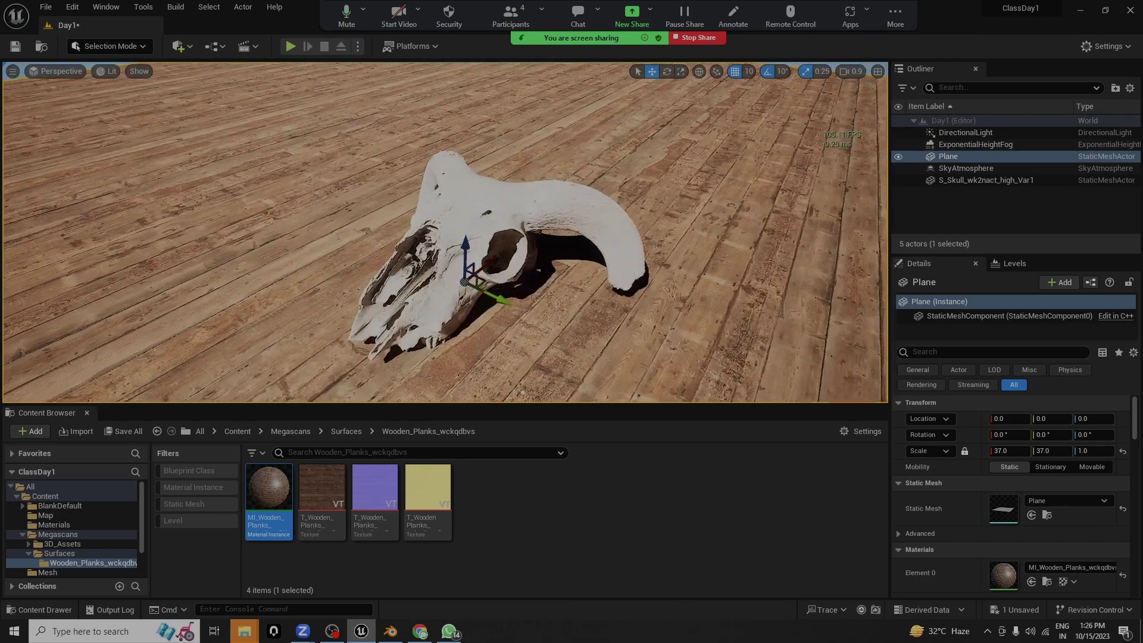
right_click_drag(298, 238, 3, 95)
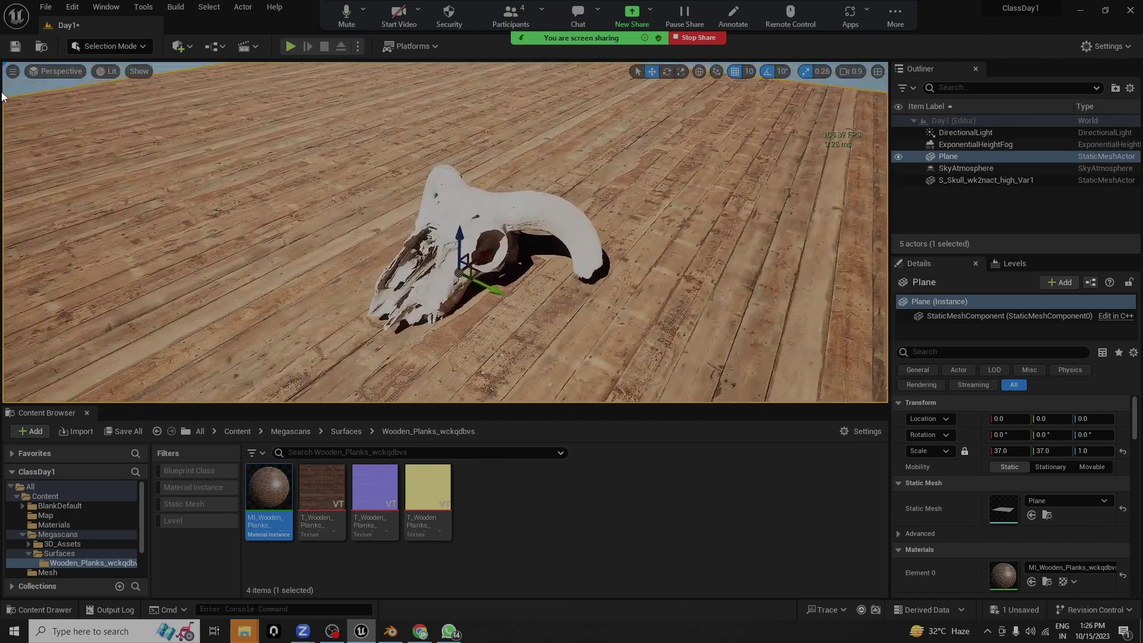
left_click(12, 71)
mouse_move(88, 317)
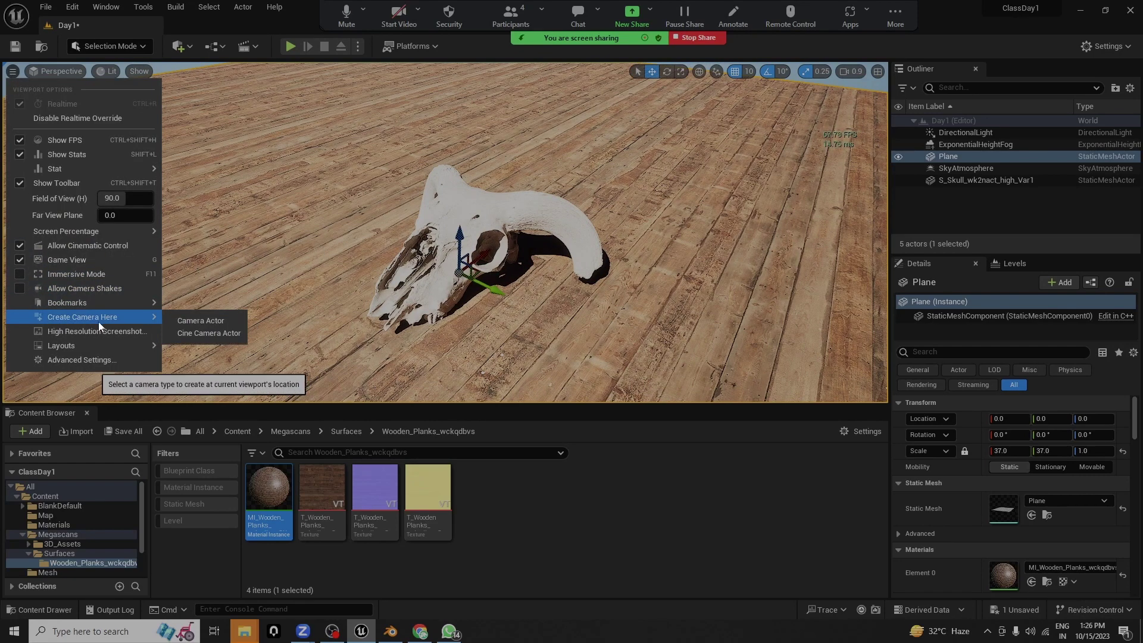
left_click(209, 334)
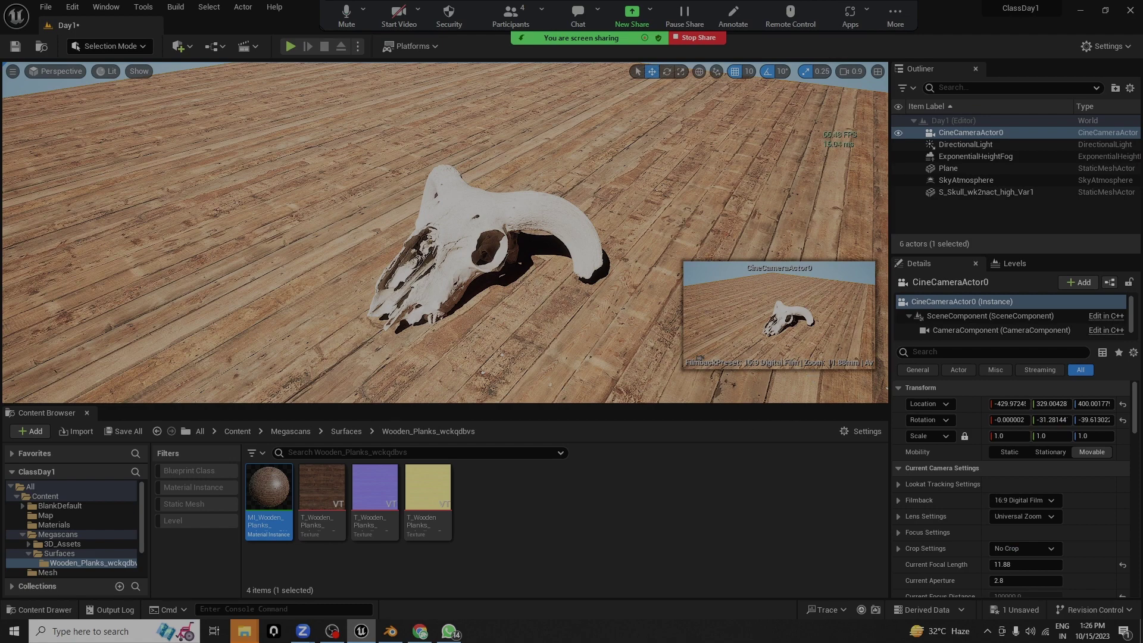
Select CineCameraActor0 in the Outliner and frame it with F.
right_click_drag(585, 270, 585, 271)
left_click(952, 215)
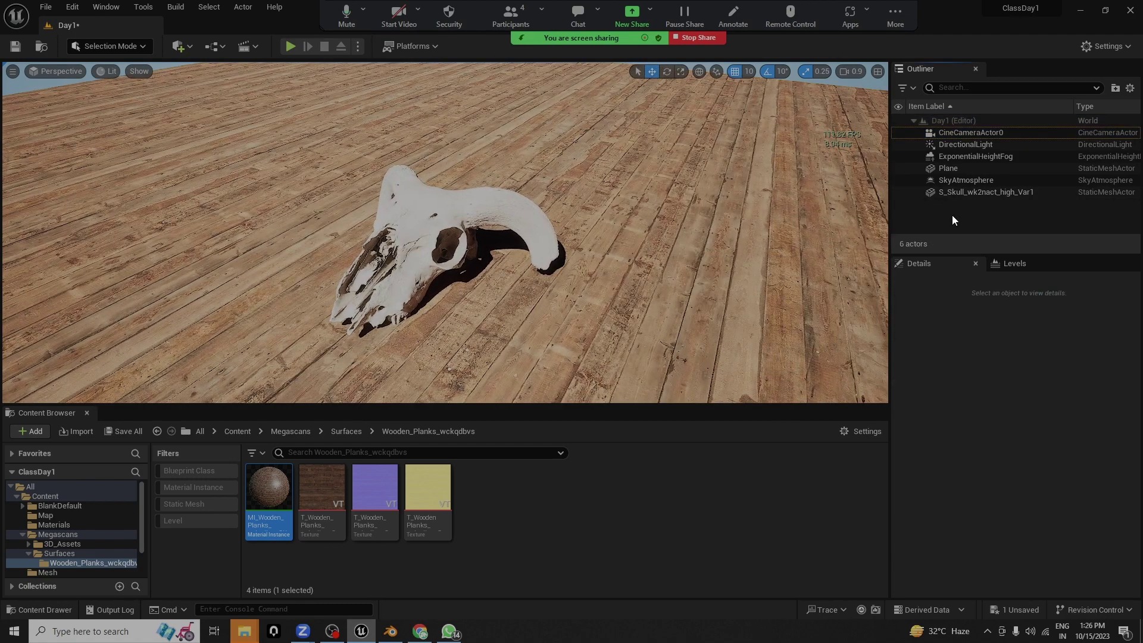
left_click(958, 133)
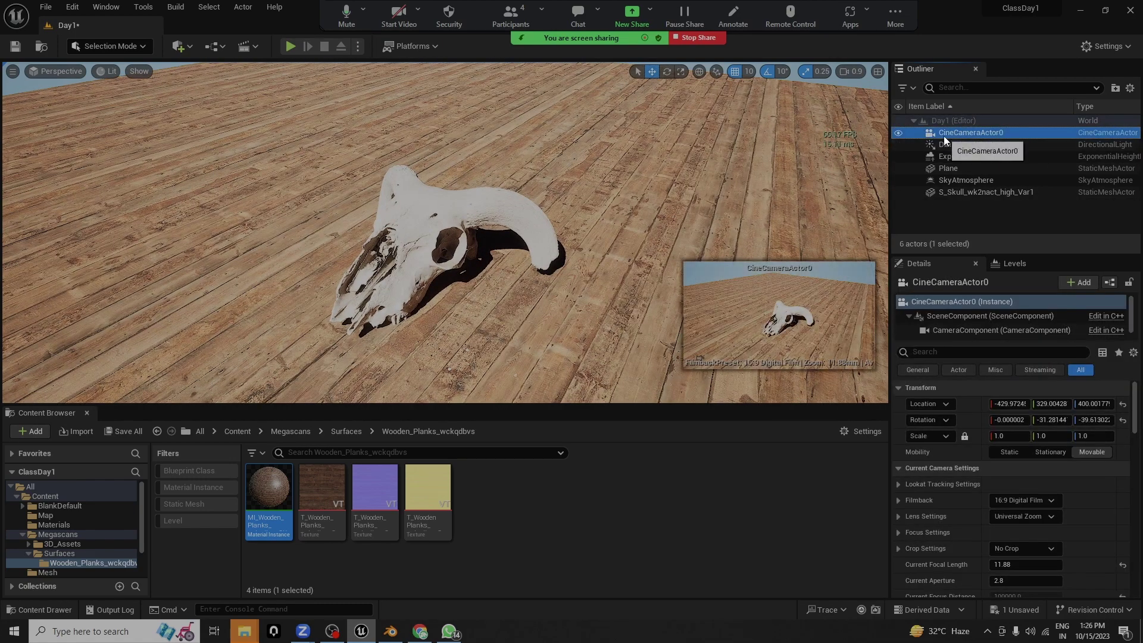
key("f")
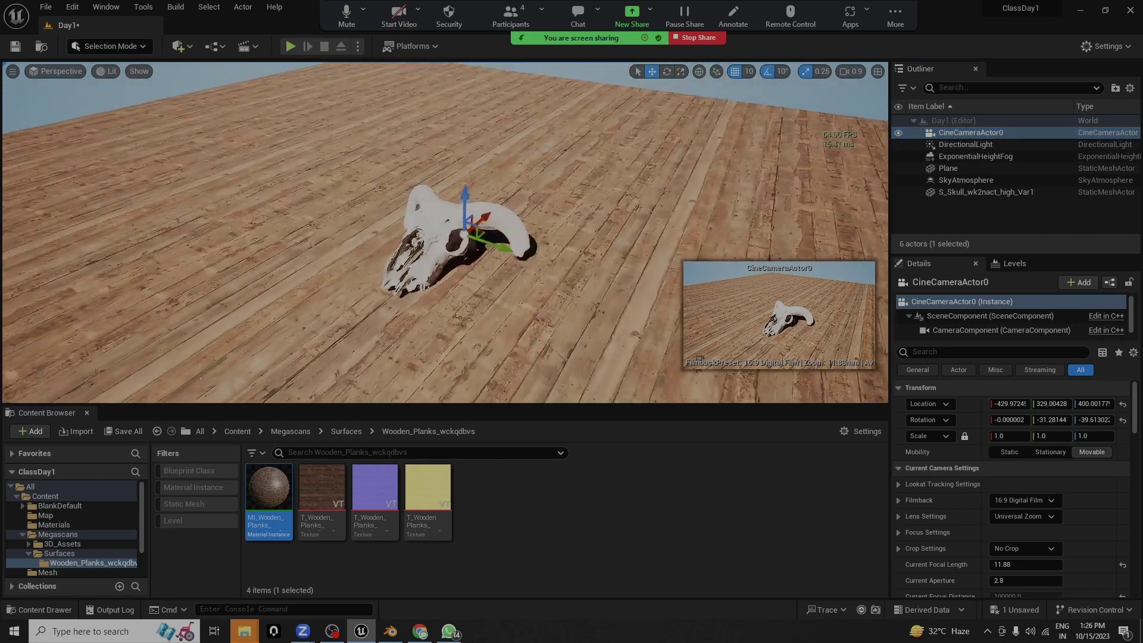
scroll(445, 232, "down", 5)
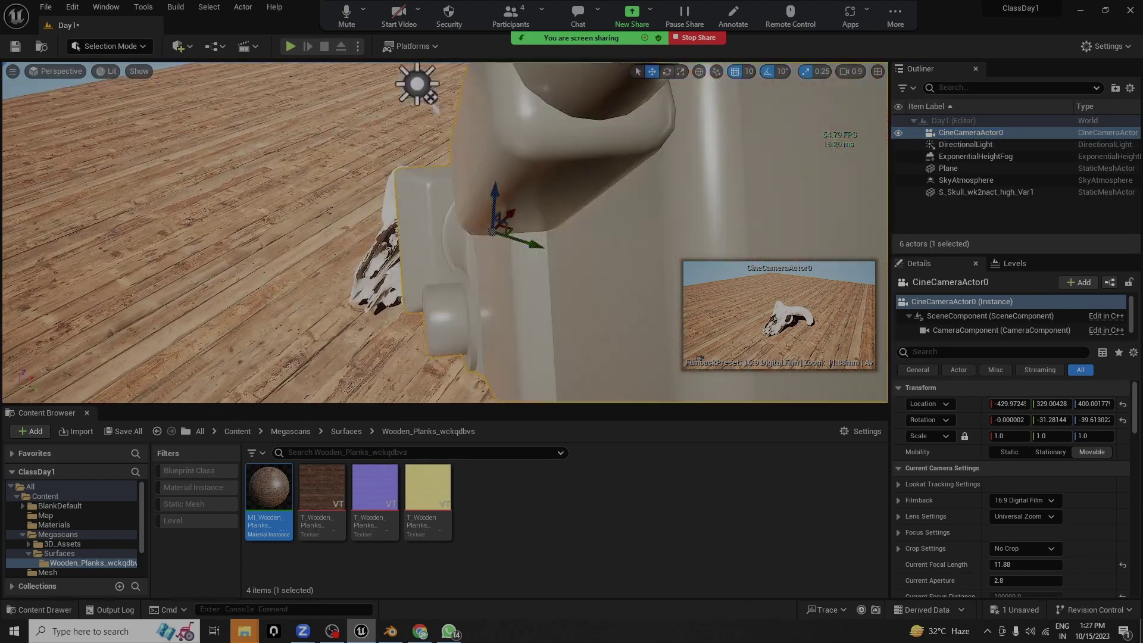
scroll(524, 279, "up", 4)
scroll(524, 279, "up", 3)
scroll(524, 280, "up", 3)
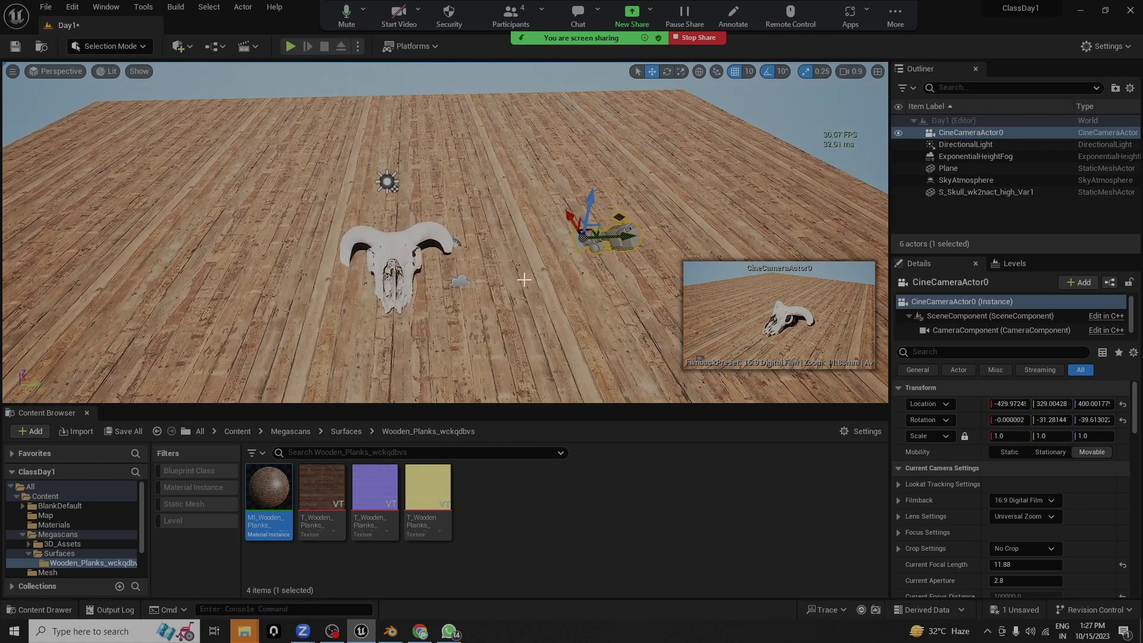
mouse_move(523, 280)
right_mouse_down()
mouse_move(571, 250)
mouse_move(390, 214)
right_mouse_up()
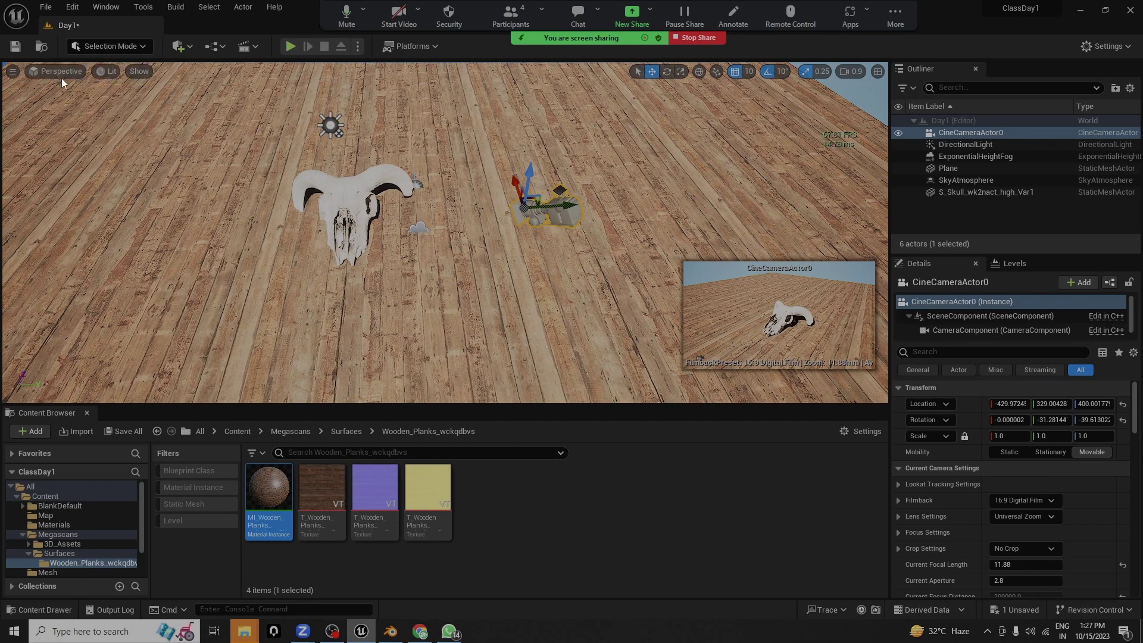
Look through CineCameraActor0 and stop piloting, twice, to check its view.
left_click(47, 72)
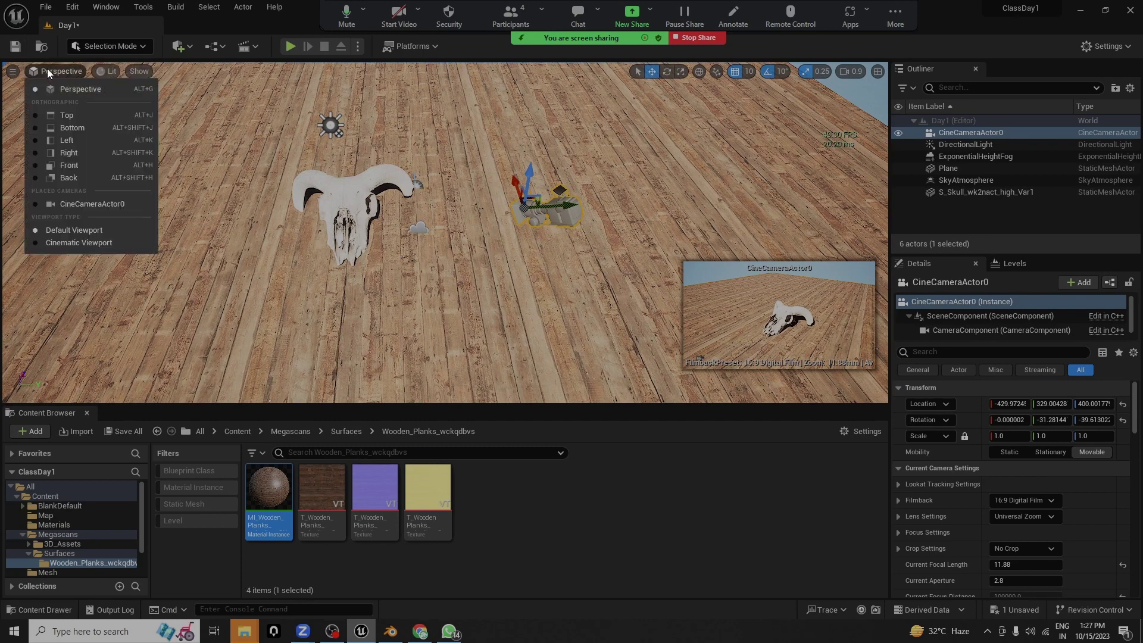
left_click(91, 203)
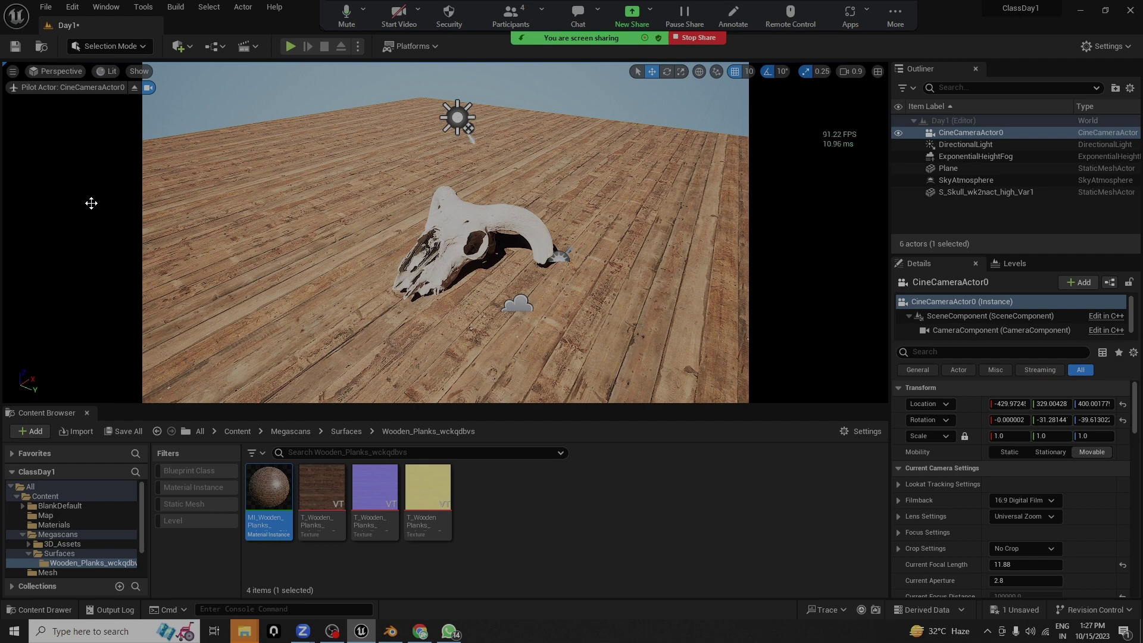
left_click(134, 89)
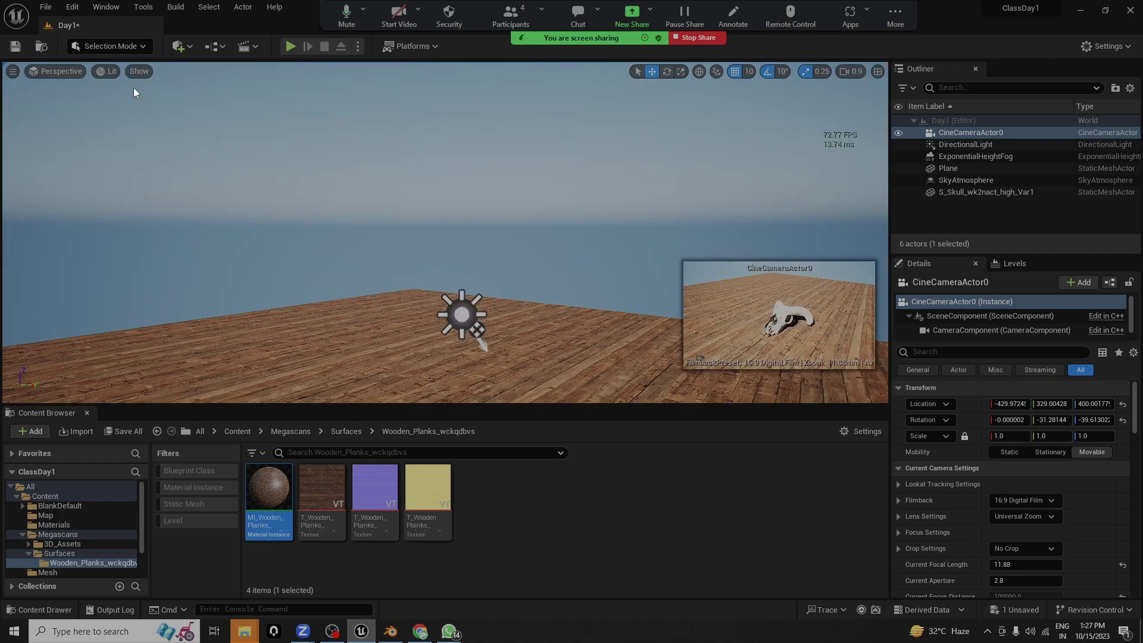
left_click(50, 71)
left_click(99, 202)
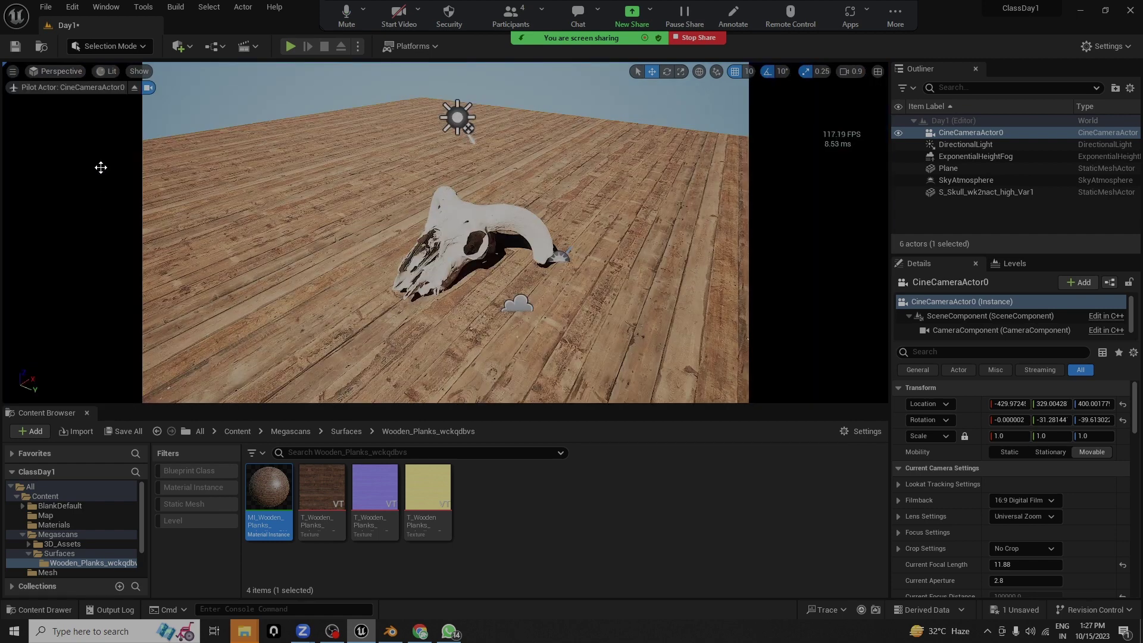
left_click(136, 91)
Pilot CineCameraActor0 in game view, frame the skull low and close, then eject.
left_click(49, 71)
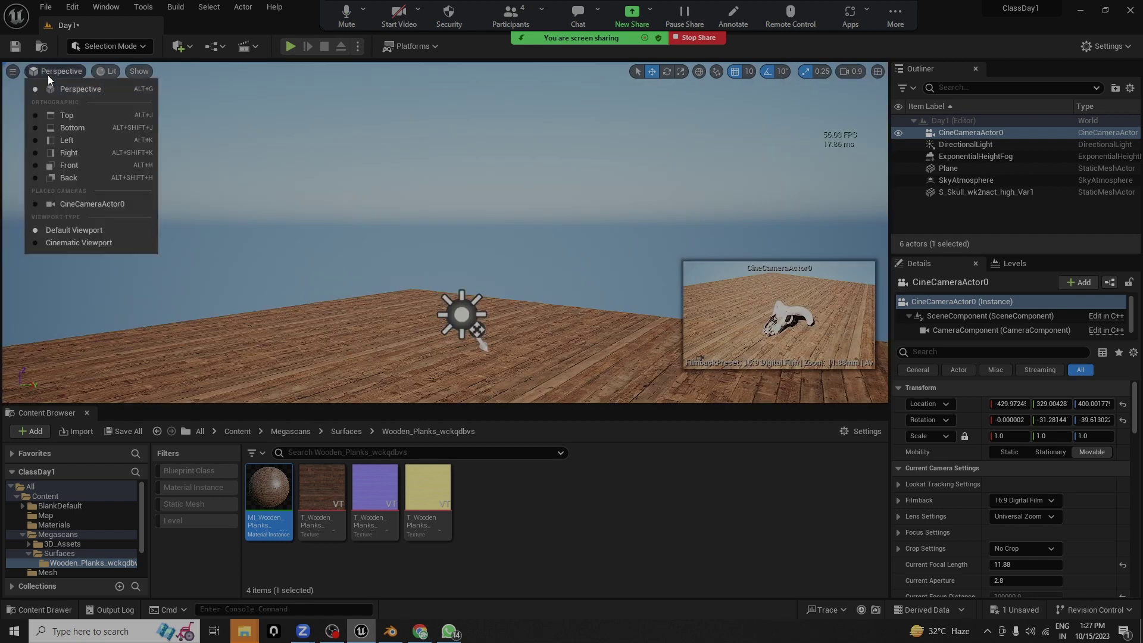
left_click(98, 204)
left_click(532, 150)
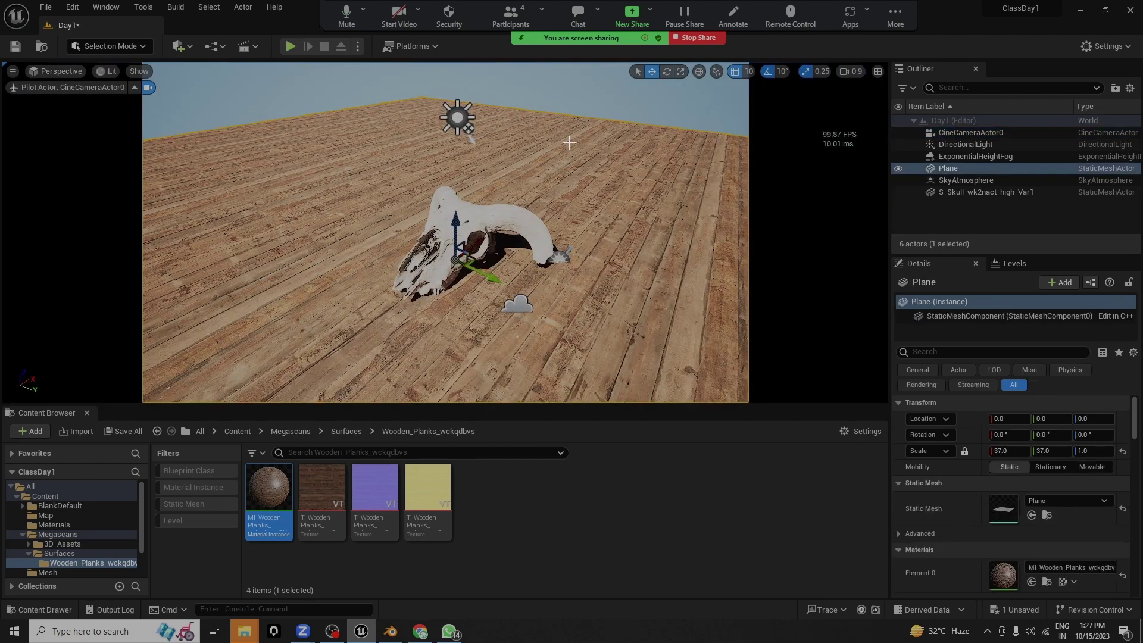
key("g")
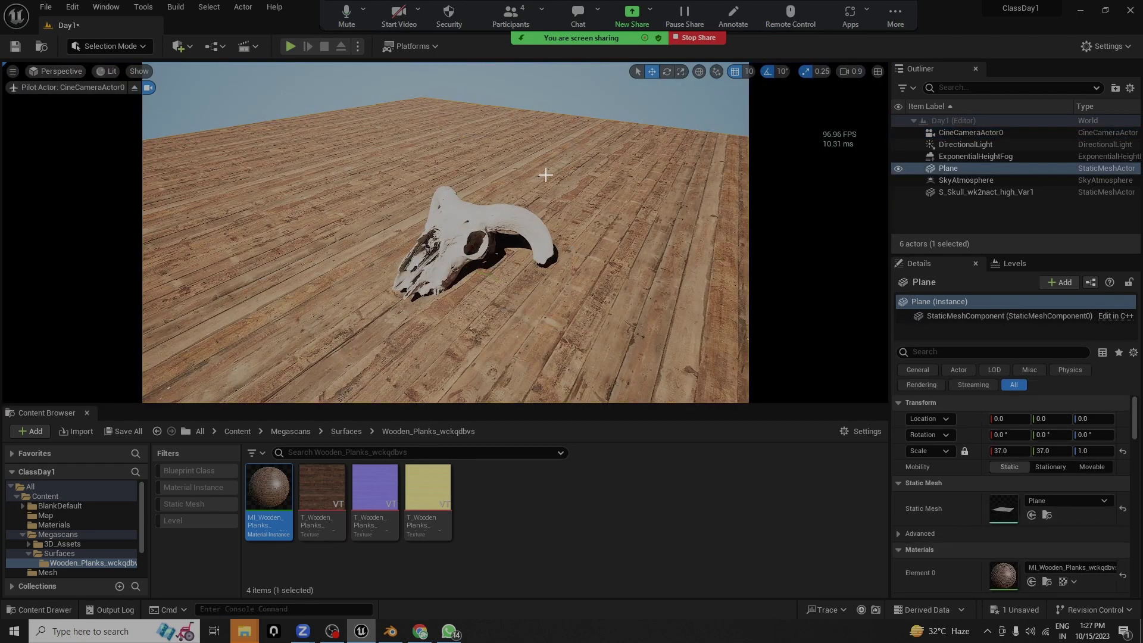
mouse_move(576, 173)
left_mouse_down()
mouse_move(601, 149)
mouse_move(464, 156)
left_mouse_up()
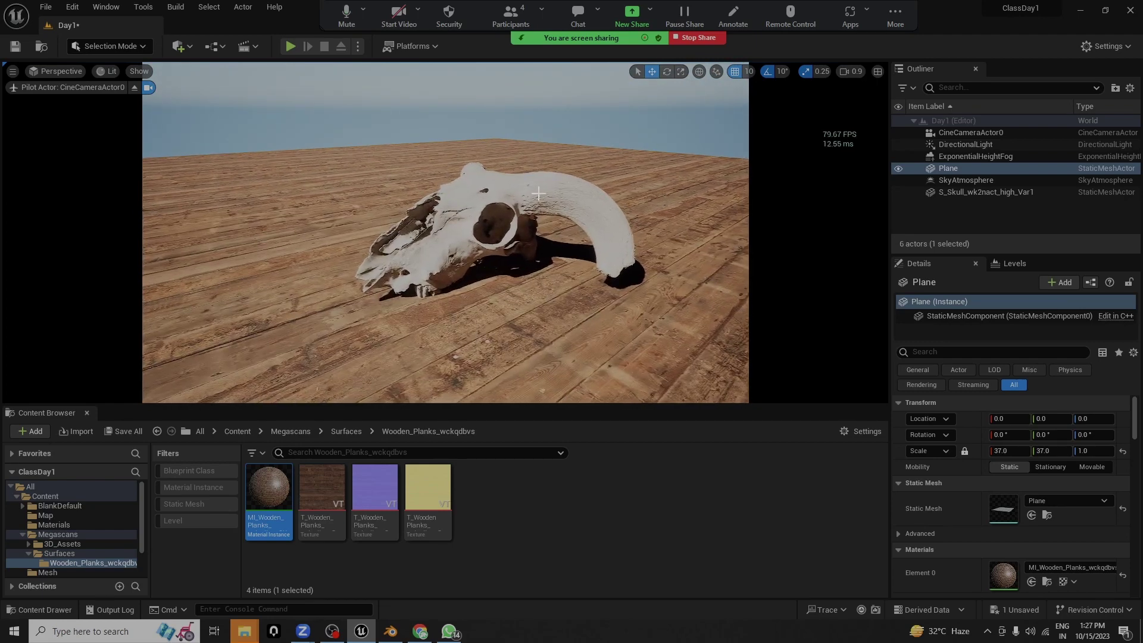
scroll(538, 193, "down", 2)
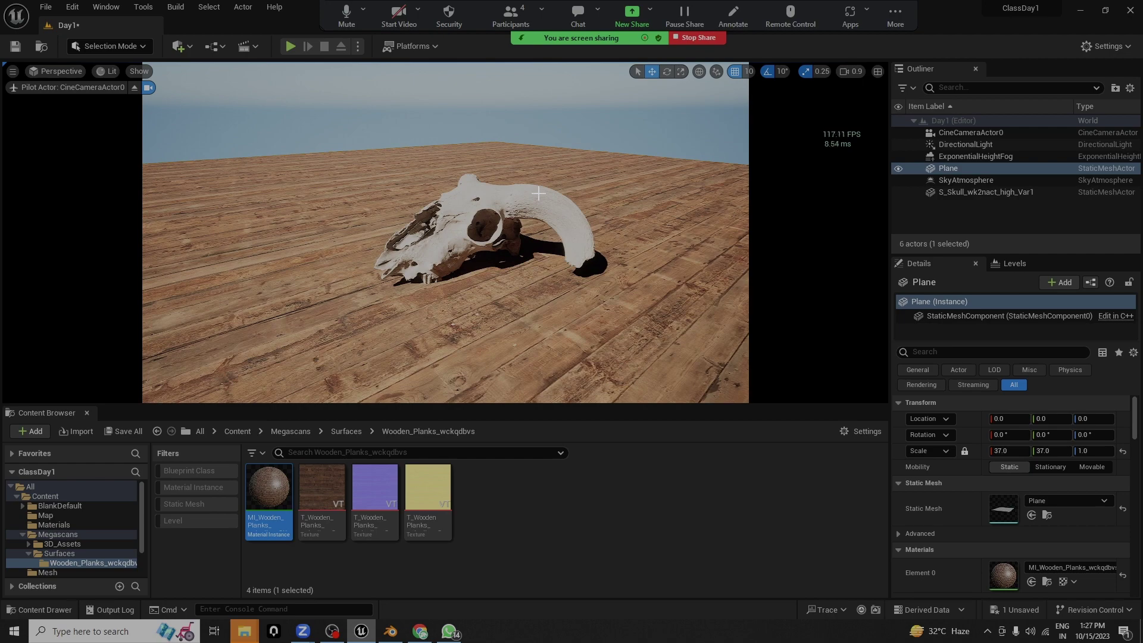
mouse_move(538, 193)
right_mouse_down()
mouse_move(538, 226)
mouse_move(538, 161)
right_mouse_up()
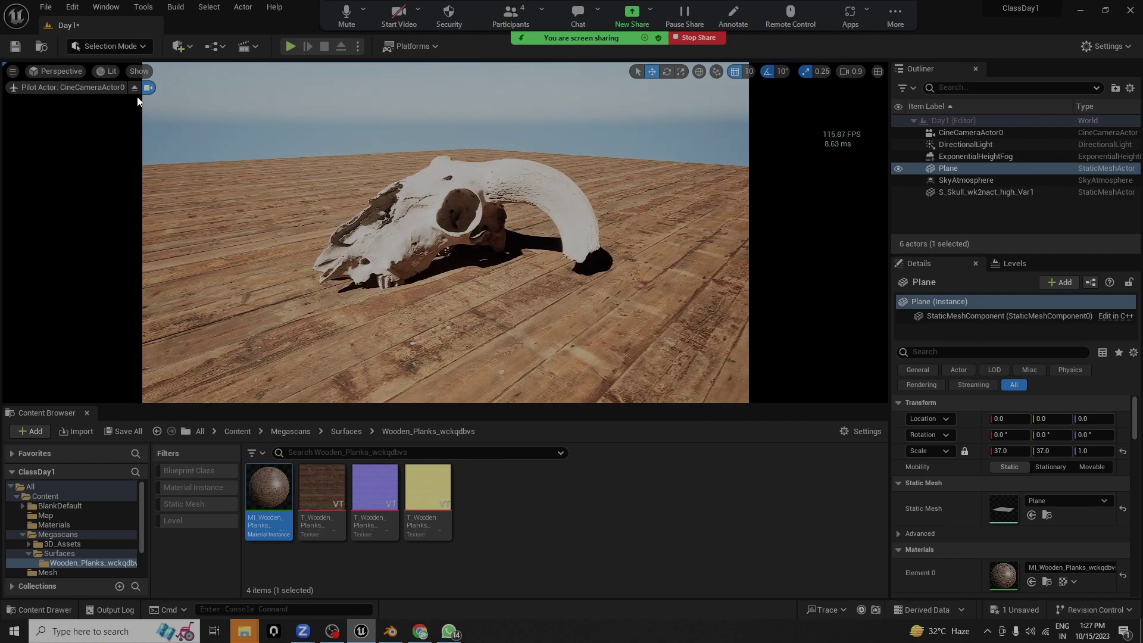
left_click(137, 86)
right_click_drag(136, 85, 137, 85)
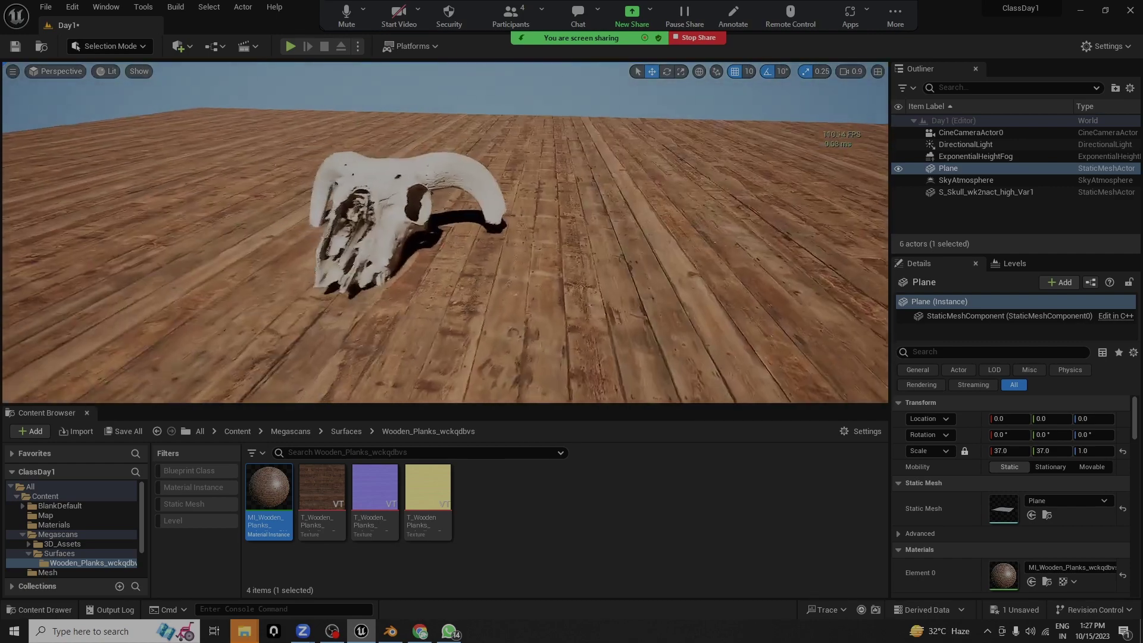
right_click_drag(377, 217, 342, 216)
right_click_drag(448, 221, 471, 211)
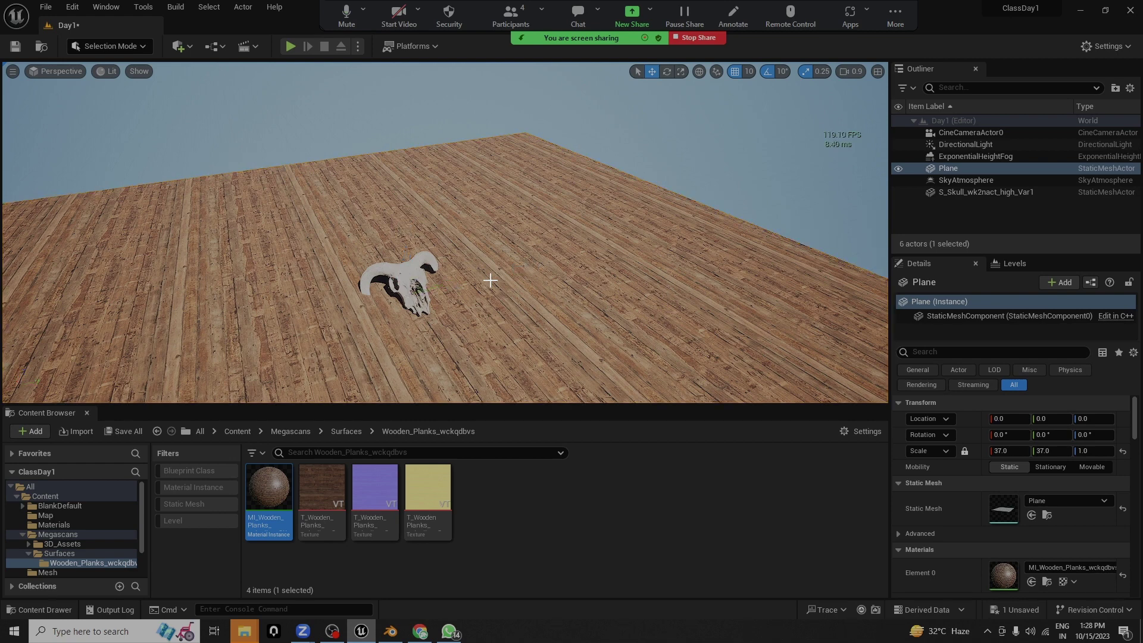
scroll(490, 280, "up", 2)
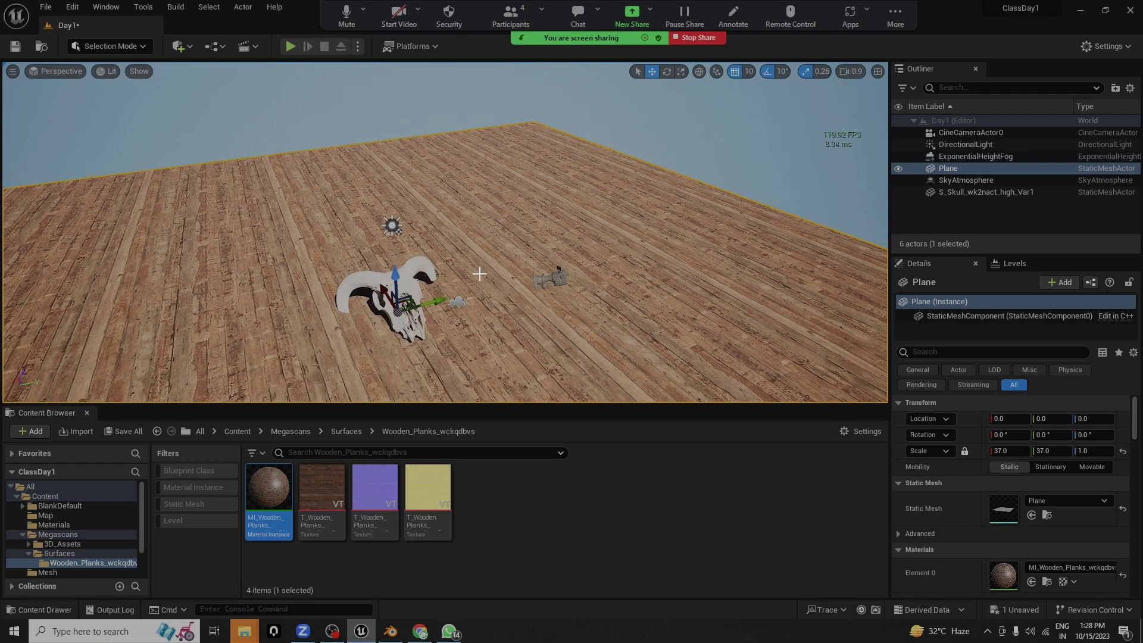
scroll(479, 273, "up", 2)
scroll(479, 273, "up", 2)
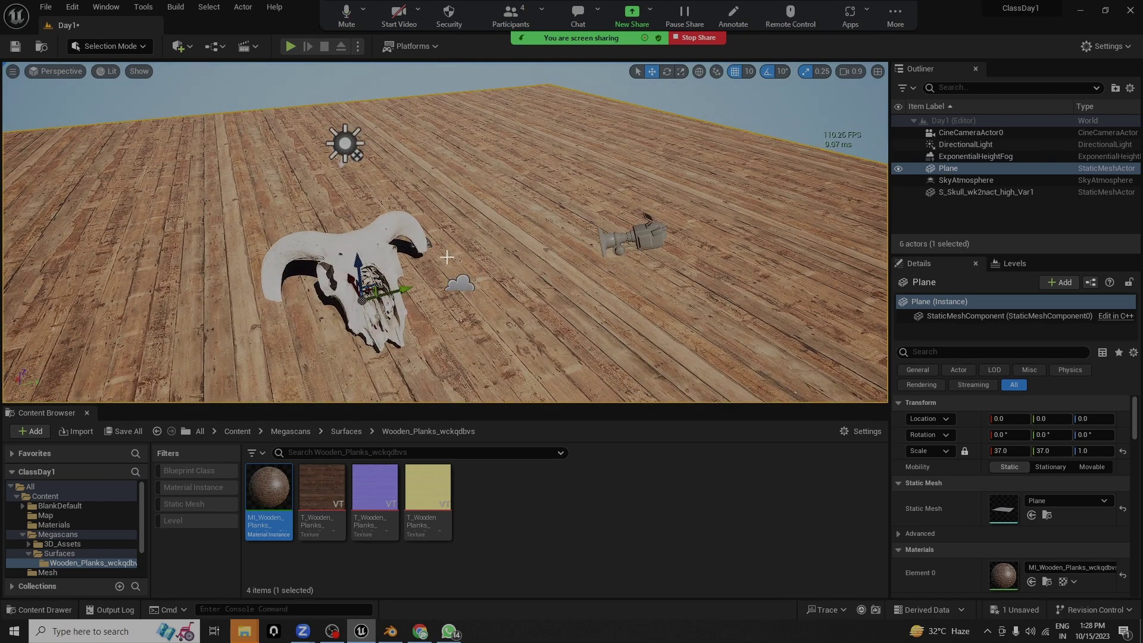
Select the DirectionalLight and preview the scene in game view with G.
left_click(979, 142)
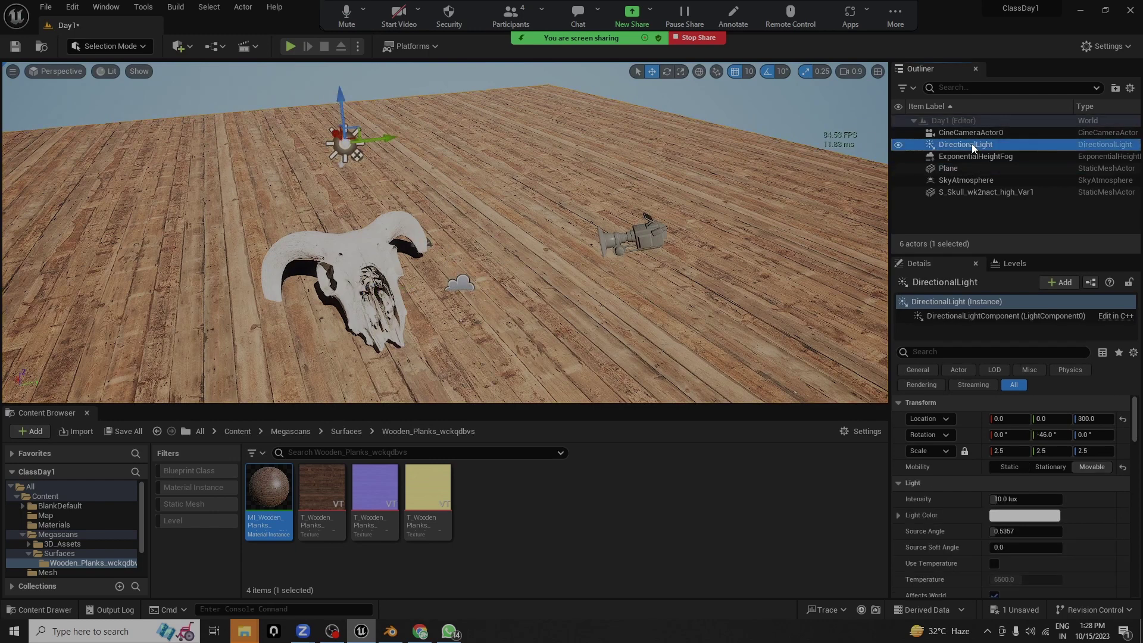
scroll(473, 173, "up", 1)
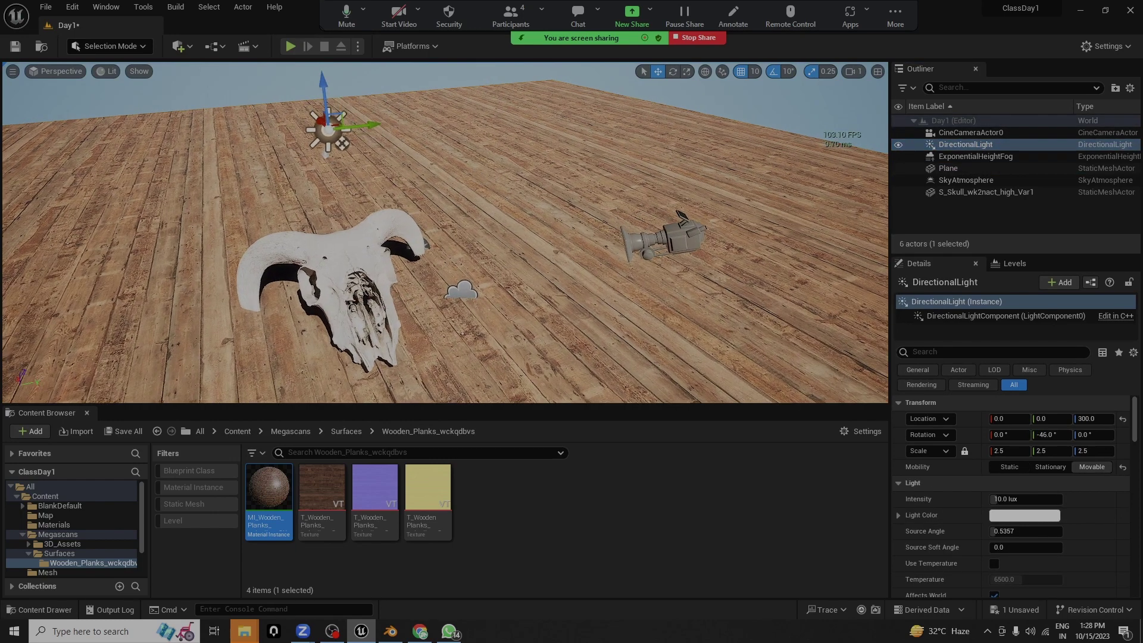
key("g")
key("Left")
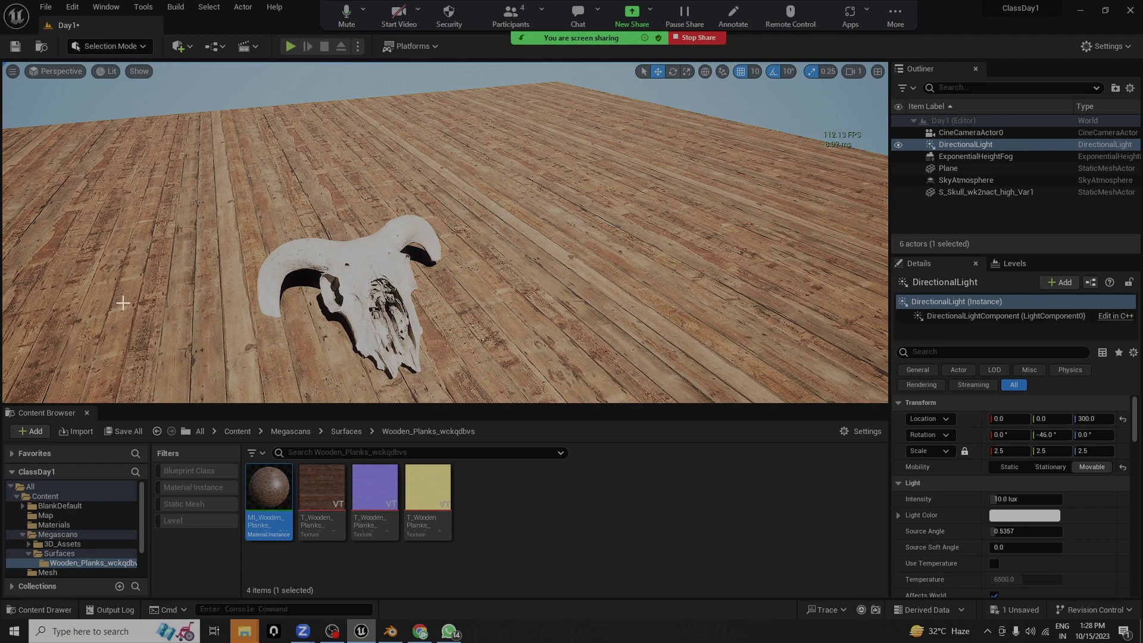
right_click_drag(407, 245, 407, 245)
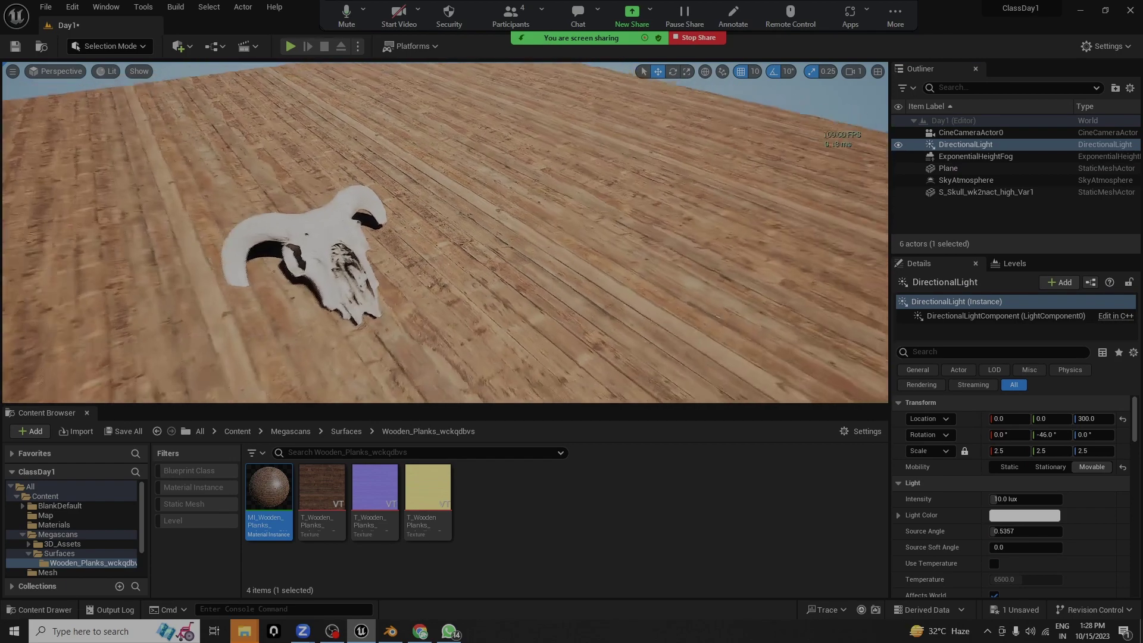
key("g")
left_click_drag(370, 209, 420, 209, "alt")
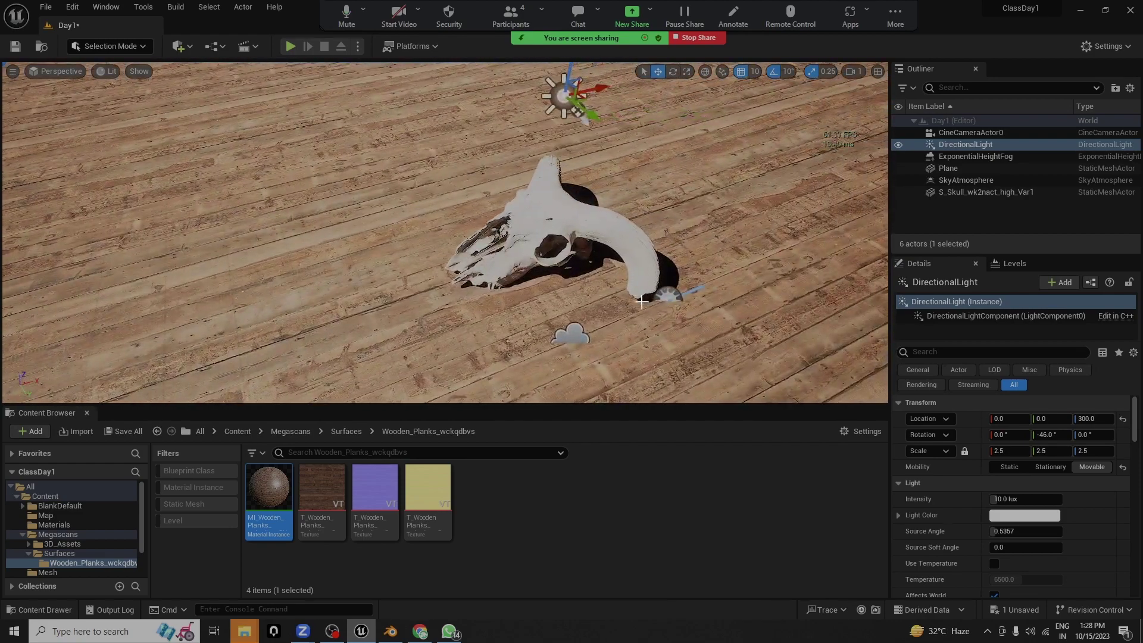
Inspect the sky atmosphere and height fog while flying around the skull.
left_click(662, 292)
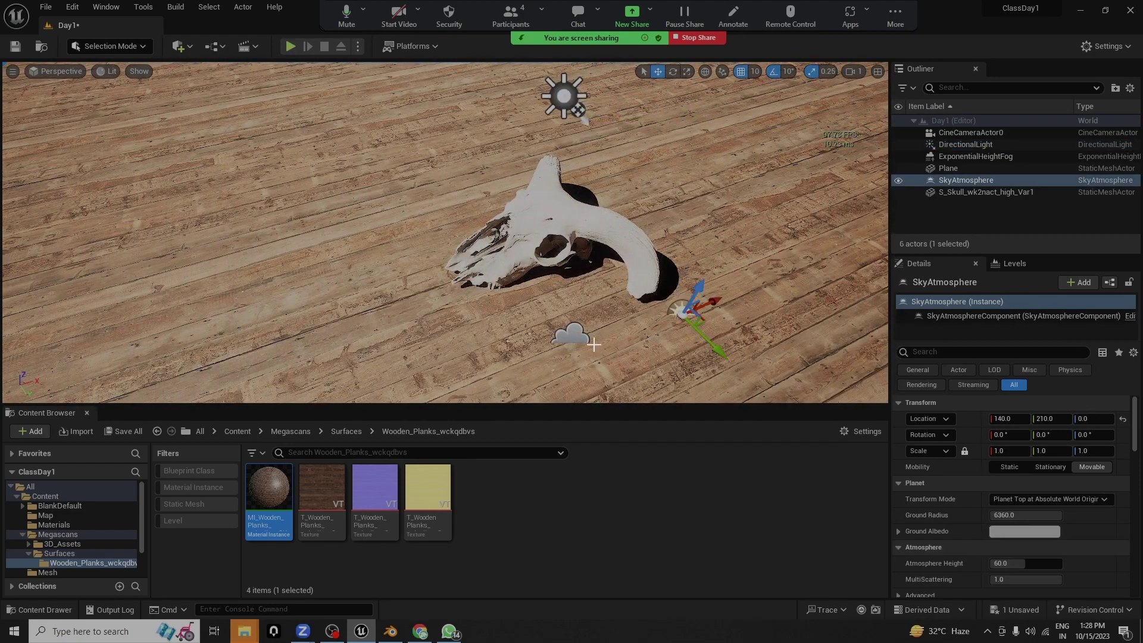
left_click(570, 335)
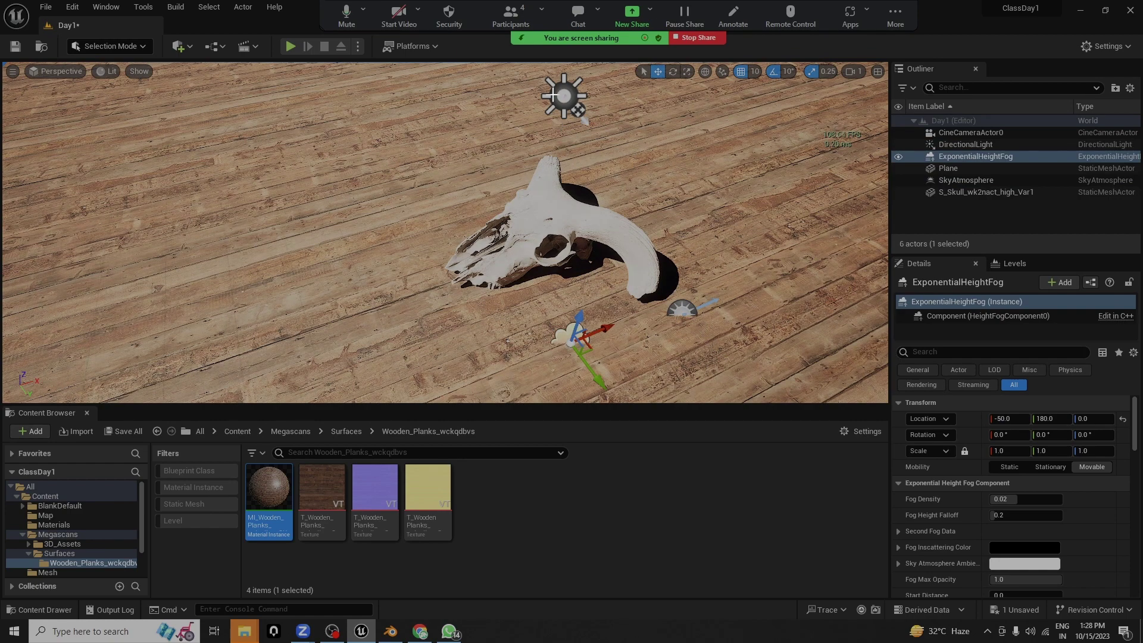
mouse_move(580, 109)
left_mouse_down()
mouse_move(535, 89)
mouse_move(590, 191)
left_mouse_up()
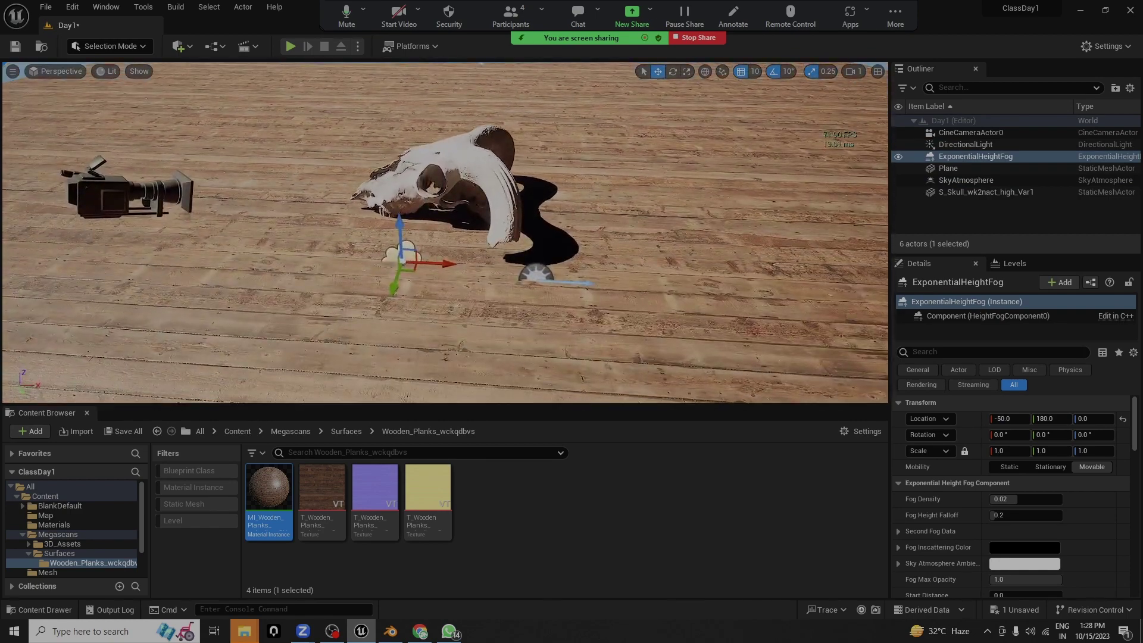
mouse_move(590, 191)
right_mouse_down()
mouse_move(536, 226)
mouse_move(571, 238)
right_mouse_up()
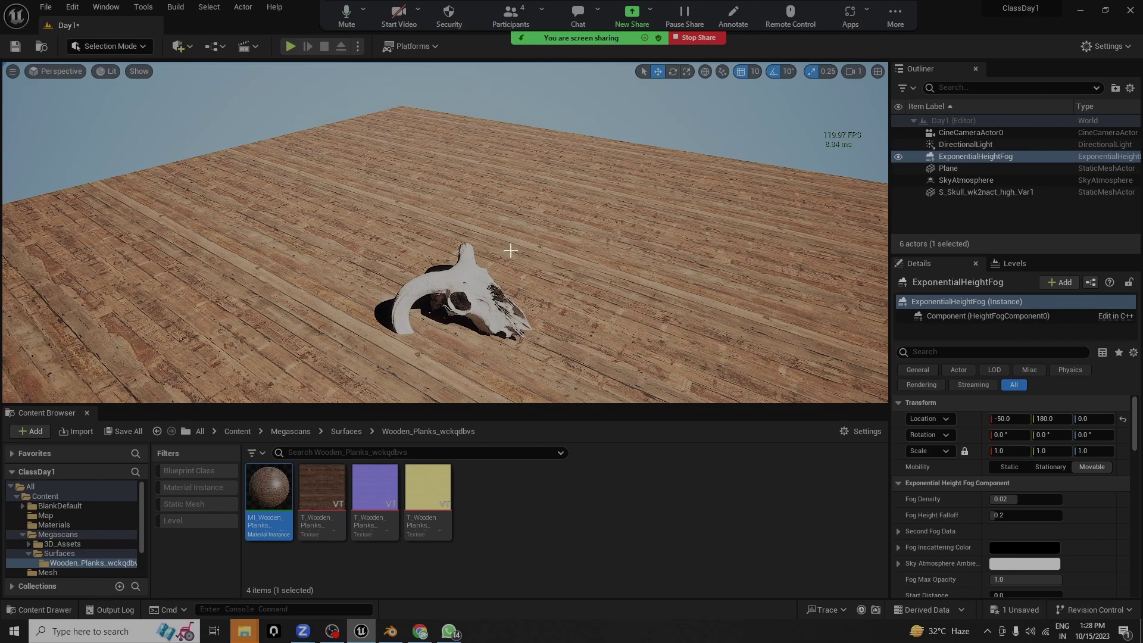
left_click_drag(510, 251, 416, 251, "alt")
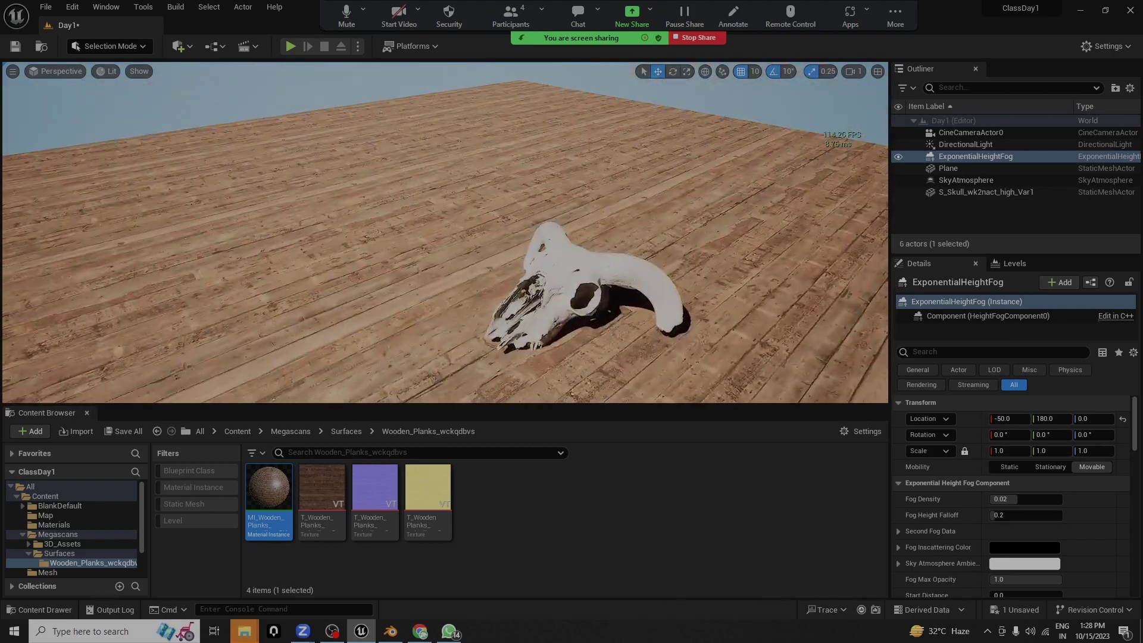
right_click_drag(571, 238, 536, 250)
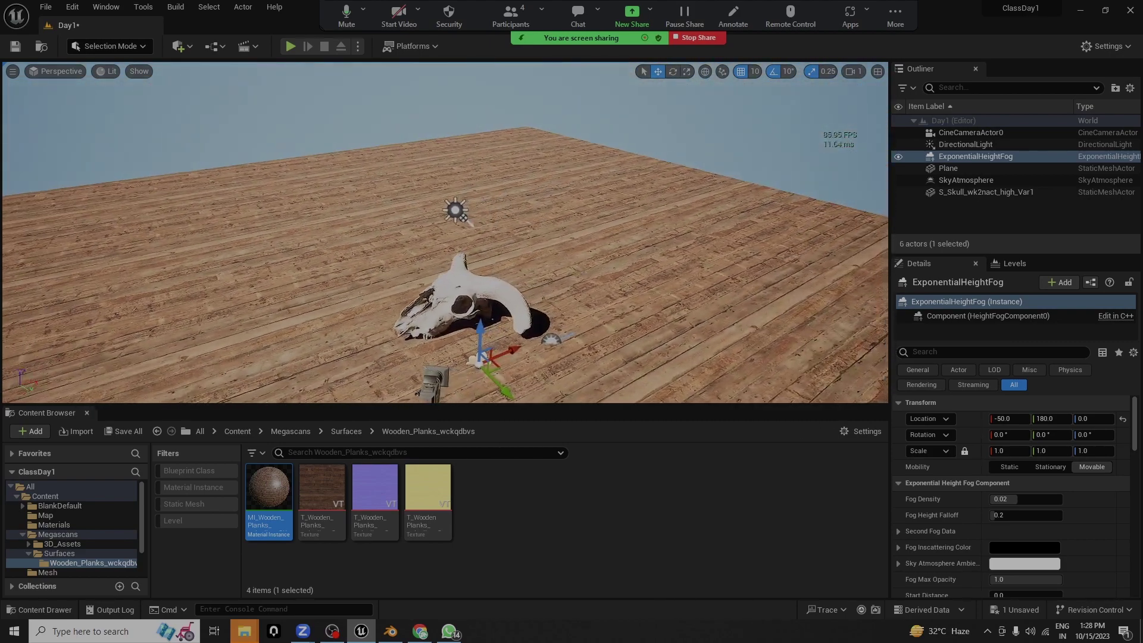
right_click_drag(446, 232, 445, 233)
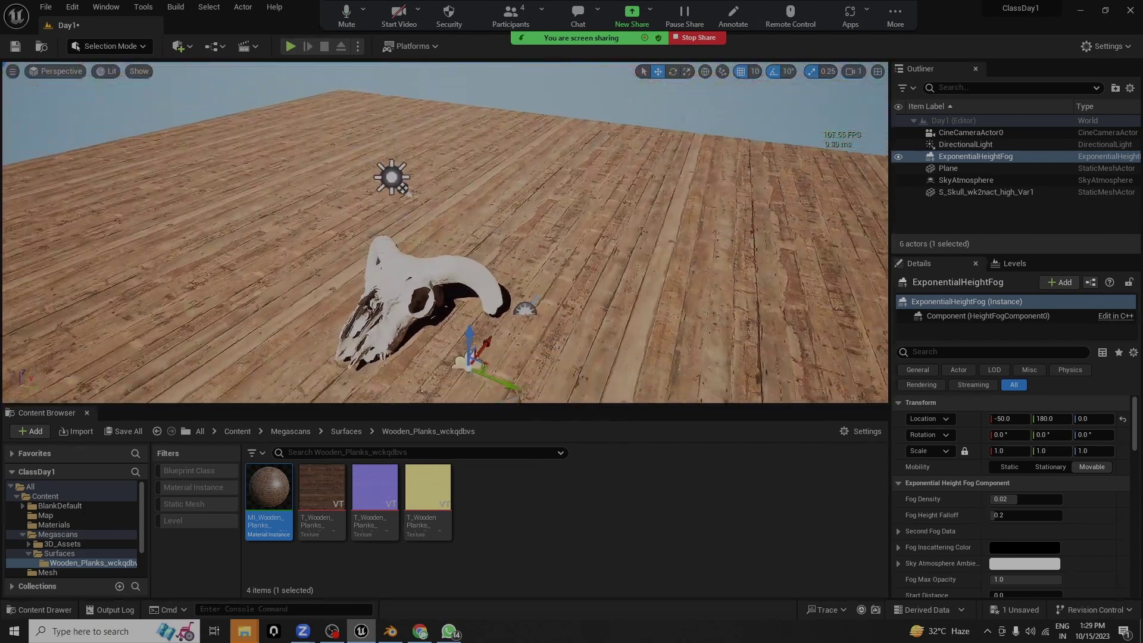
right_click_drag(604, 286, 604, 287)
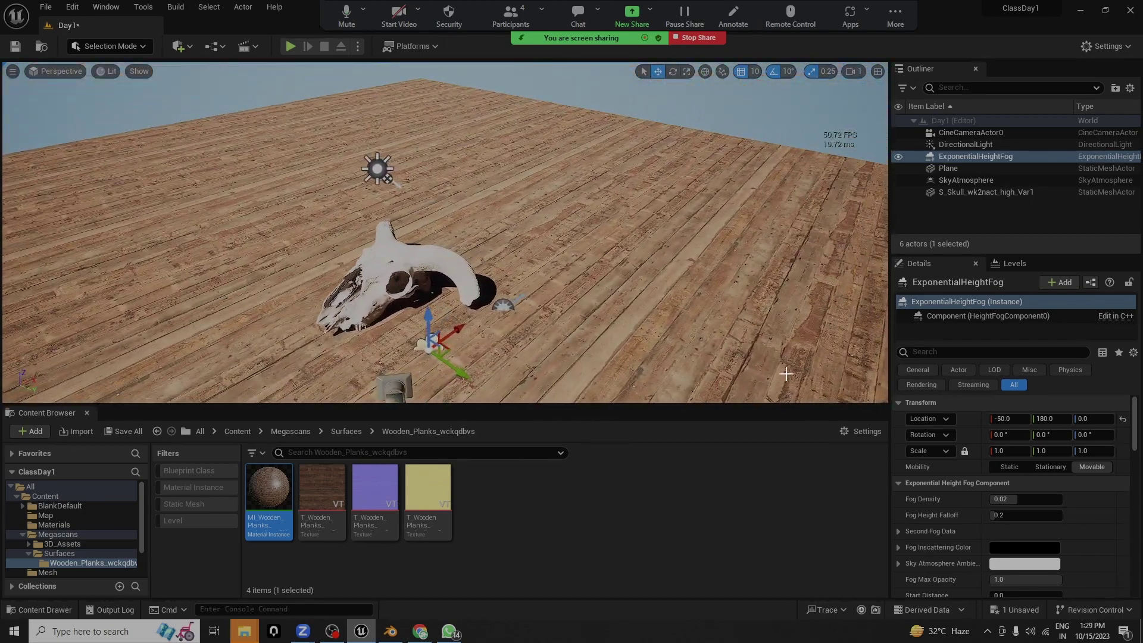
left_click(708, 469)
left_click(235, 431)
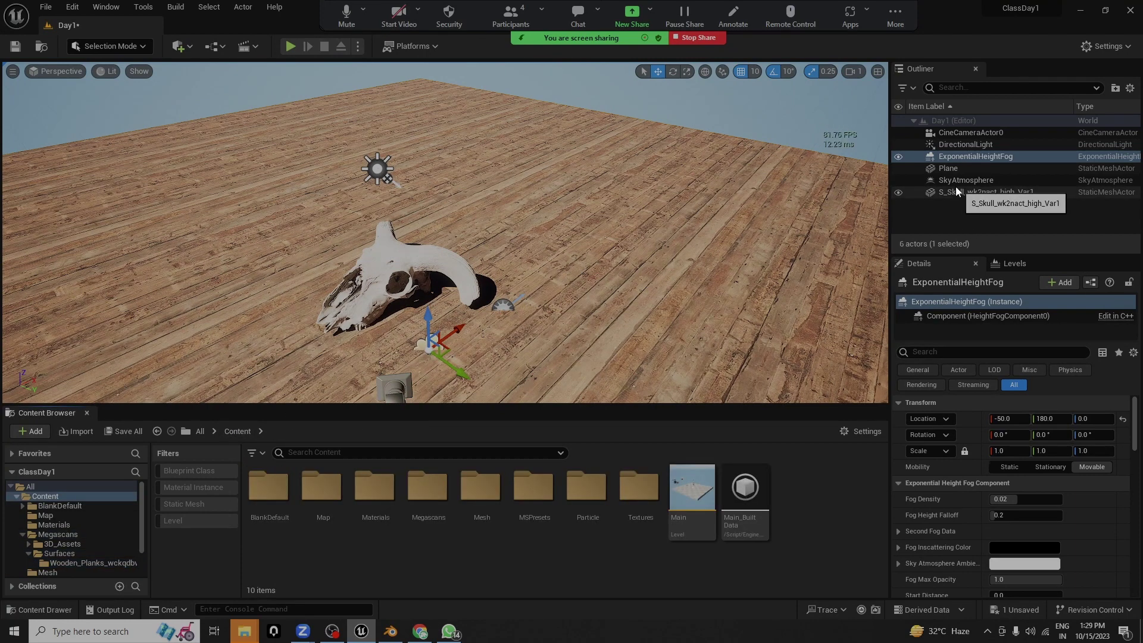
Delete the DirectionalLight and SkyAtmosphere from the Outliner.
left_click(951, 134)
left_click(961, 144)
key("Delete")
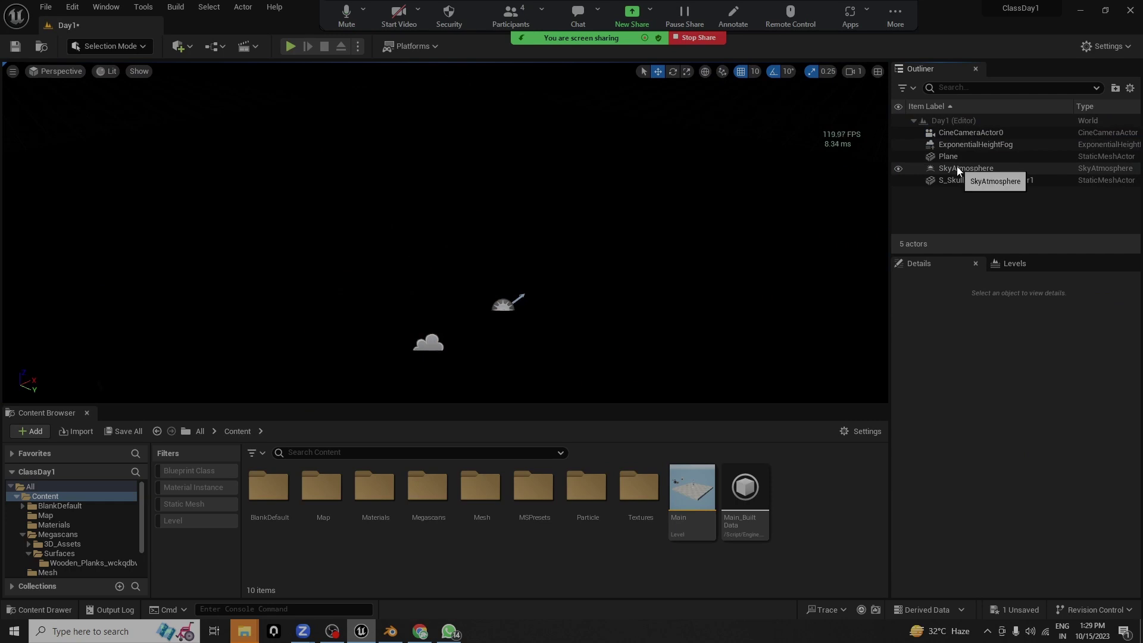
left_click(957, 169)
key("Delete")
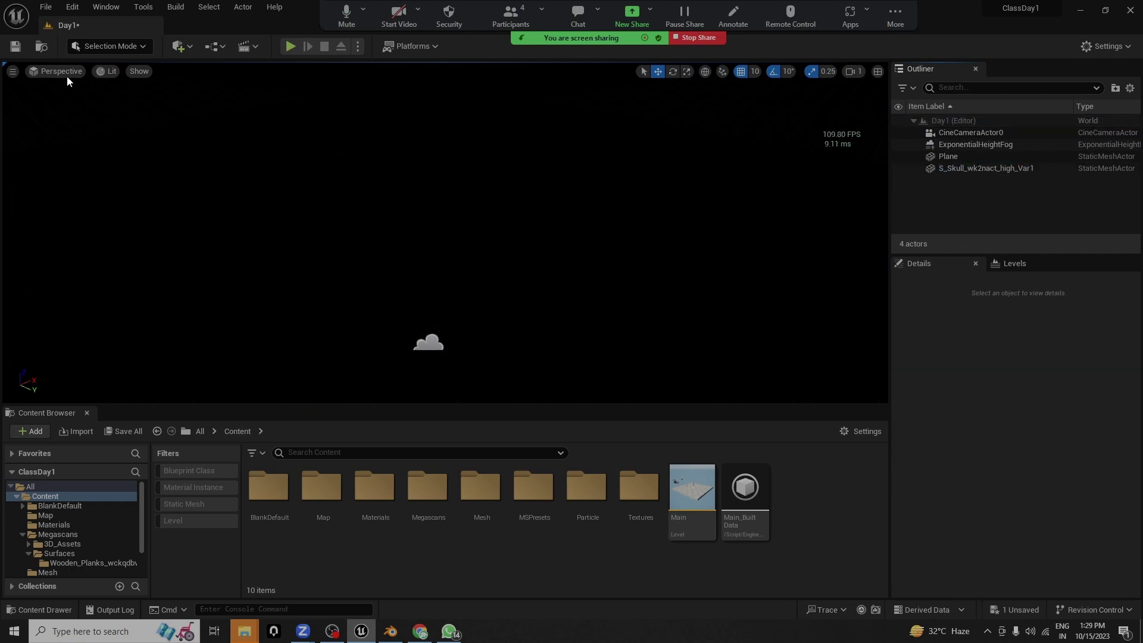
Place a Rect Light into the dark scene.
left_click(178, 47)
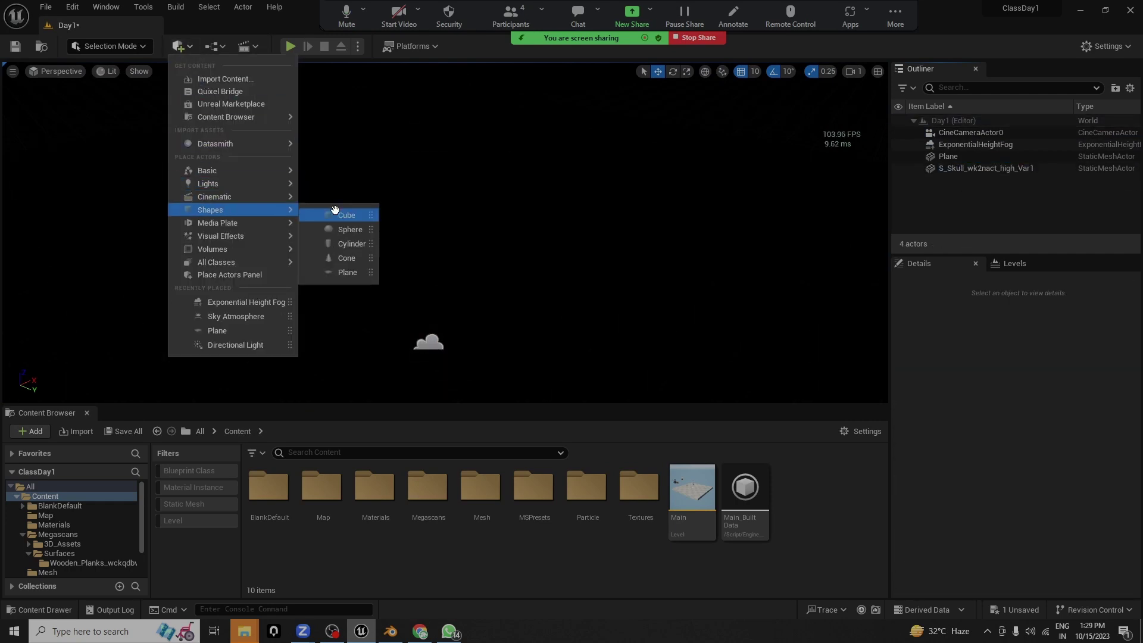
mouse_move(262, 205)
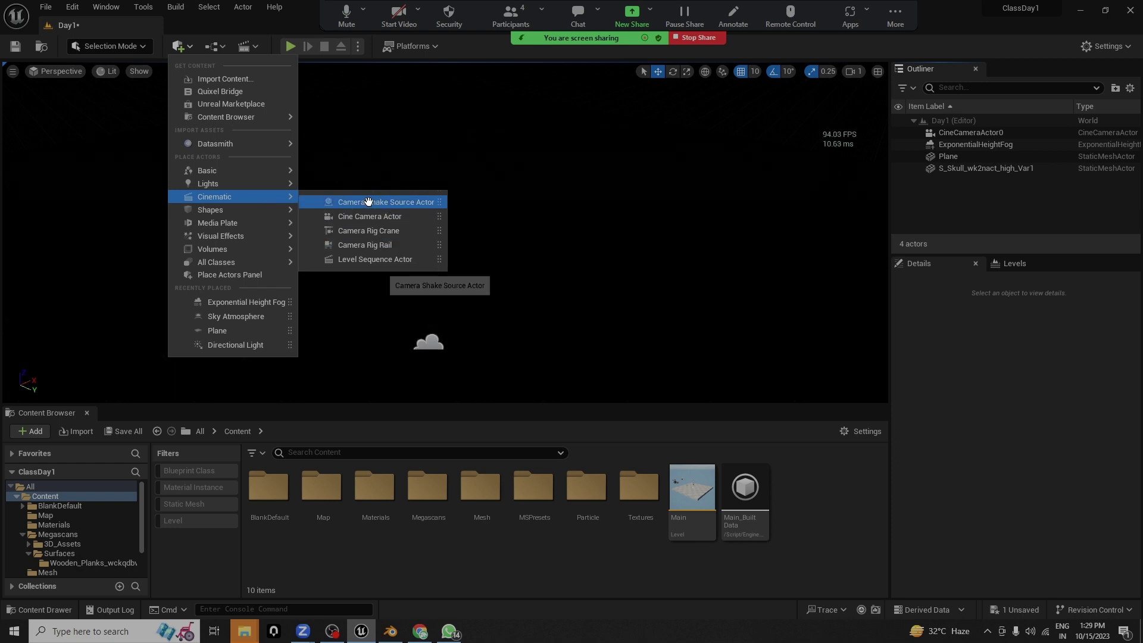
mouse_move(259, 184)
mouse_move(351, 233)
left_mouse_down()
mouse_move(368, 350)
mouse_move(237, 361)
left_mouse_up()
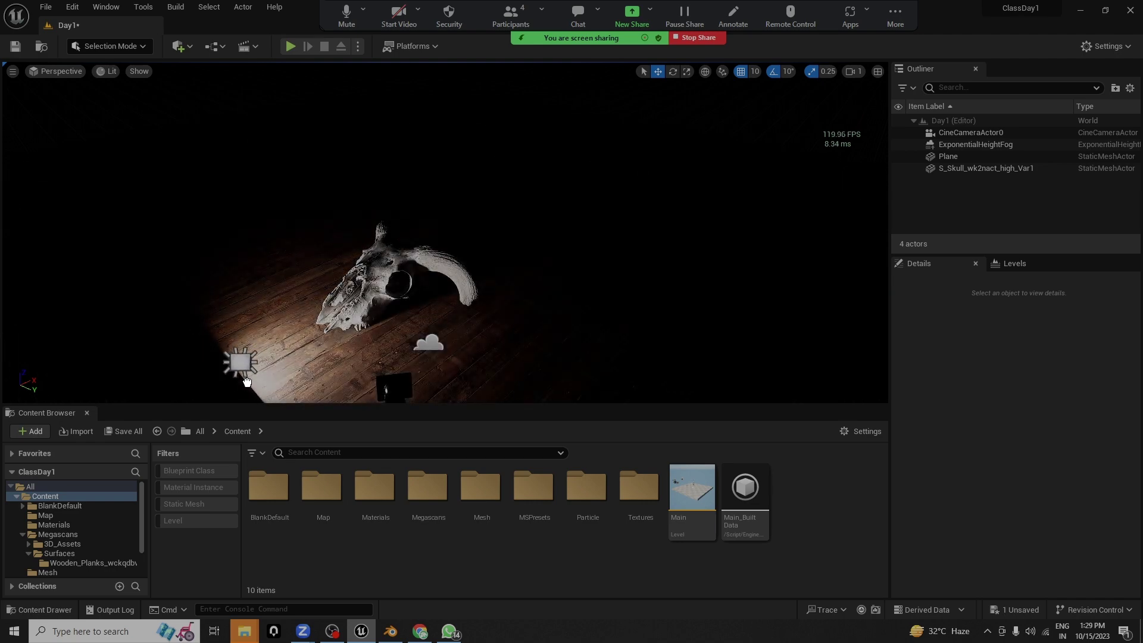
Raise the rect light in front of the skull and push it back to X -650.
left_click_drag(236, 361, 247, 382)
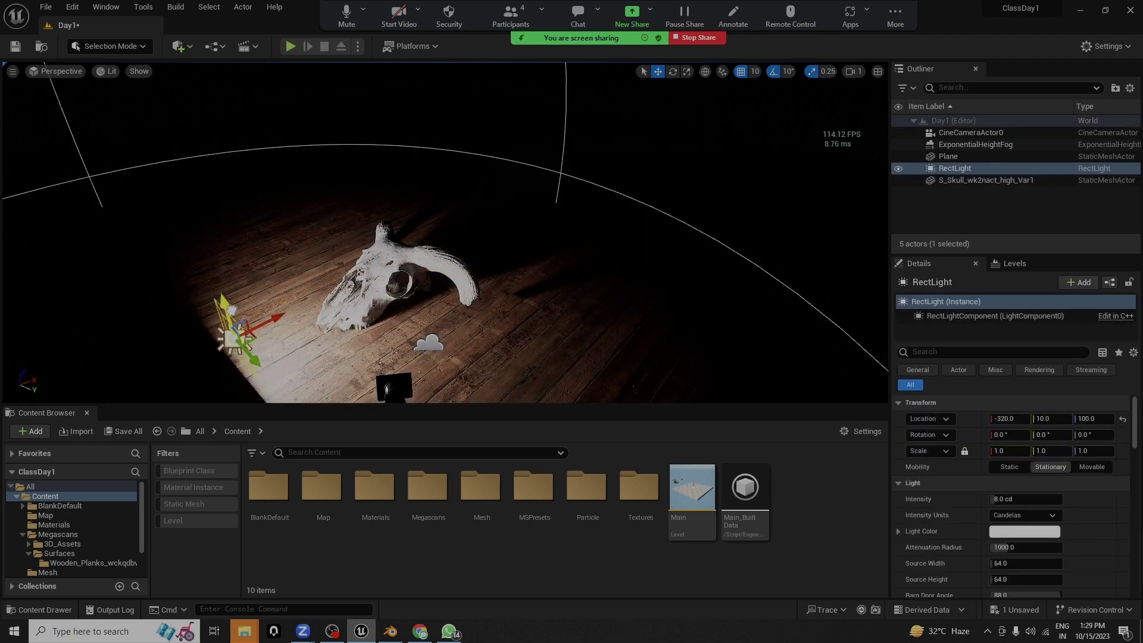
mouse_move(230, 329)
left_mouse_down()
mouse_move(238, 268)
mouse_move(270, 280)
mouse_move(272, 317)
left_mouse_up()
key("e")
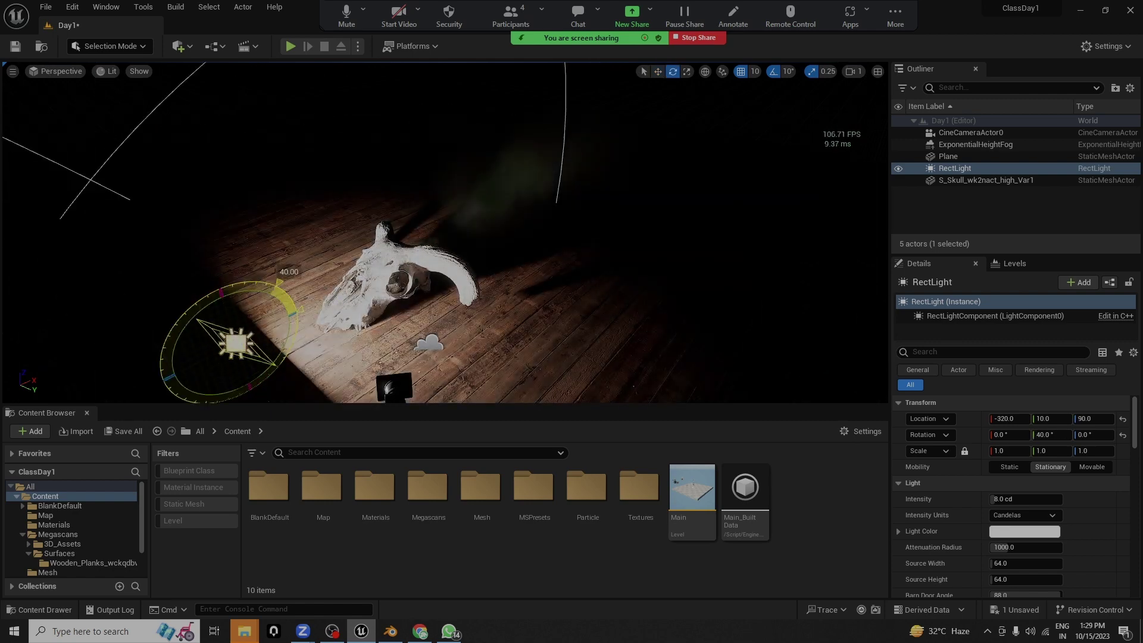
key("w")
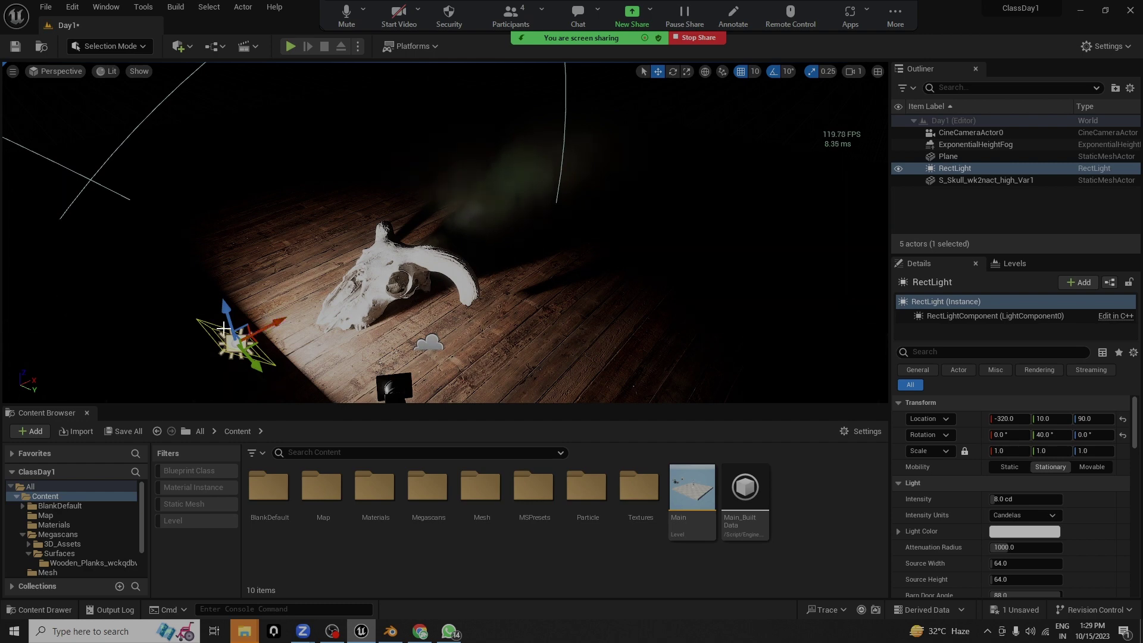
left_click_drag(285, 322, 3, 385)
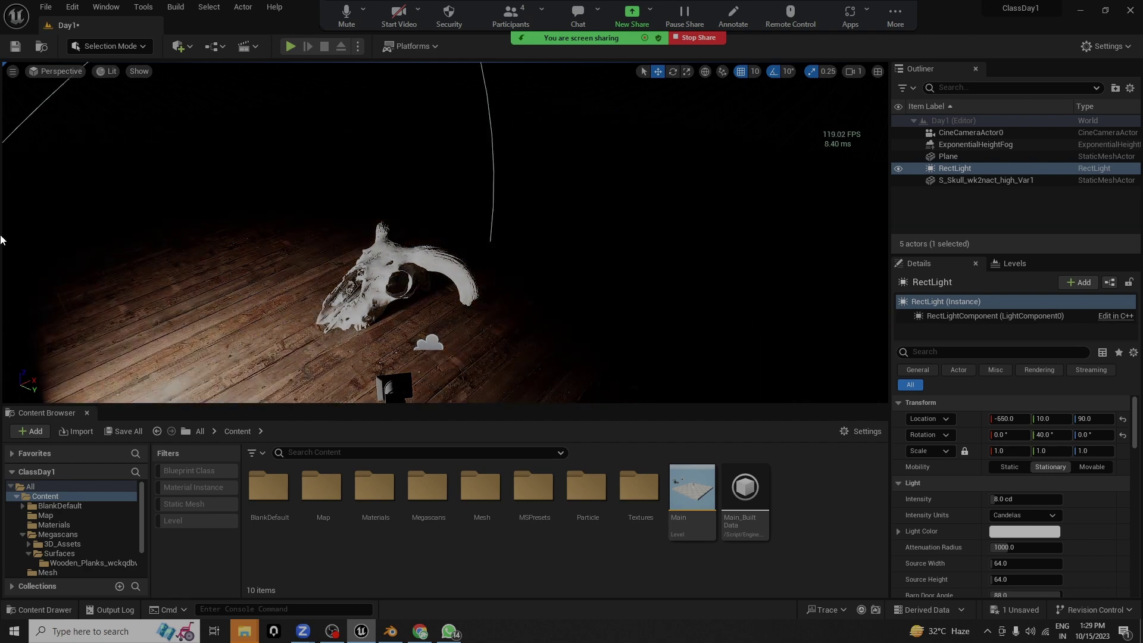
left_click(59, 72)
Pilot CineCameraActor0 and set the rect light Intensity to 0.5 cd.
left_click(102, 205)
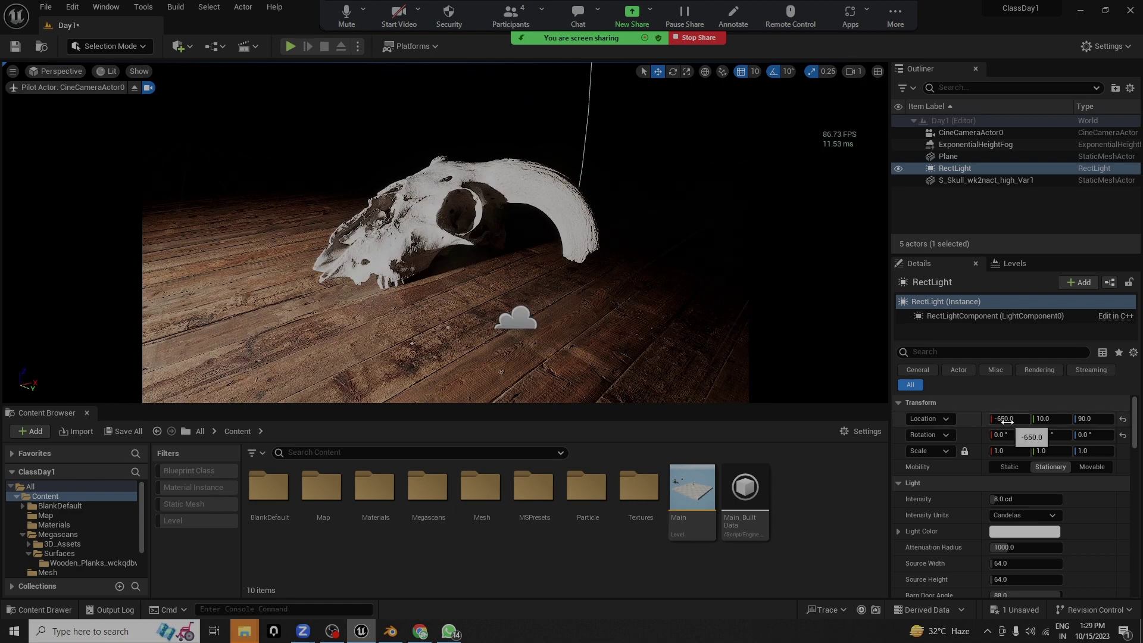
mouse_move(1010, 419)
left_mouse_down()
mouse_move(970, 418)
mouse_move(1036, 418)
left_mouse_up()
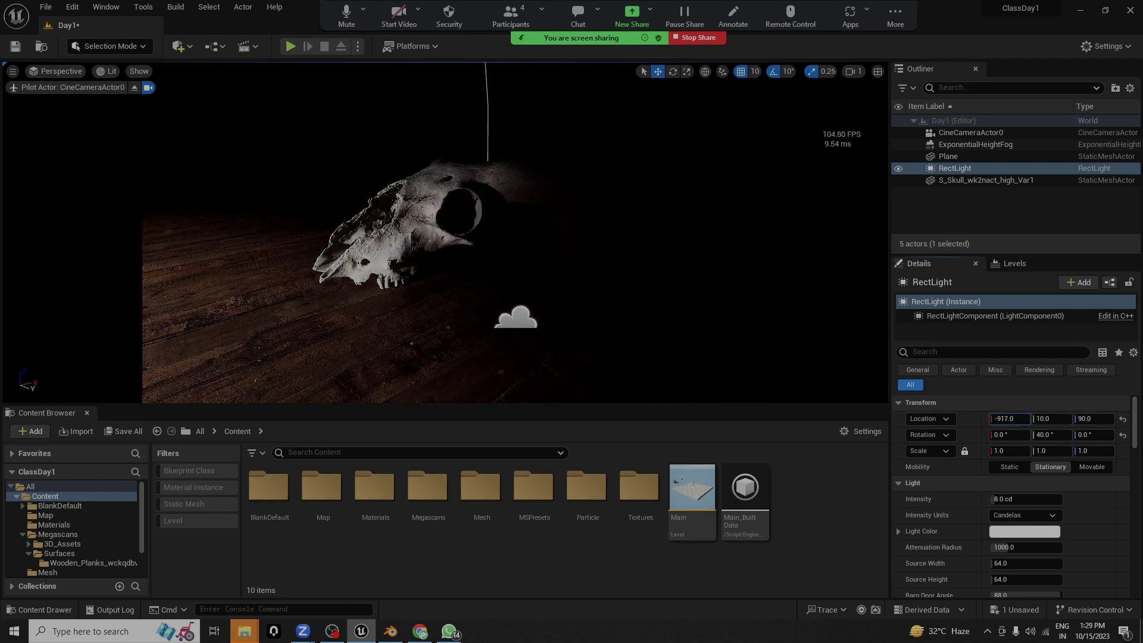
mouse_move(1009, 419)
left_mouse_down()
mouse_move(1047, 419)
mouse_move(1029, 470)
mouse_move(999, 500)
left_mouse_up()
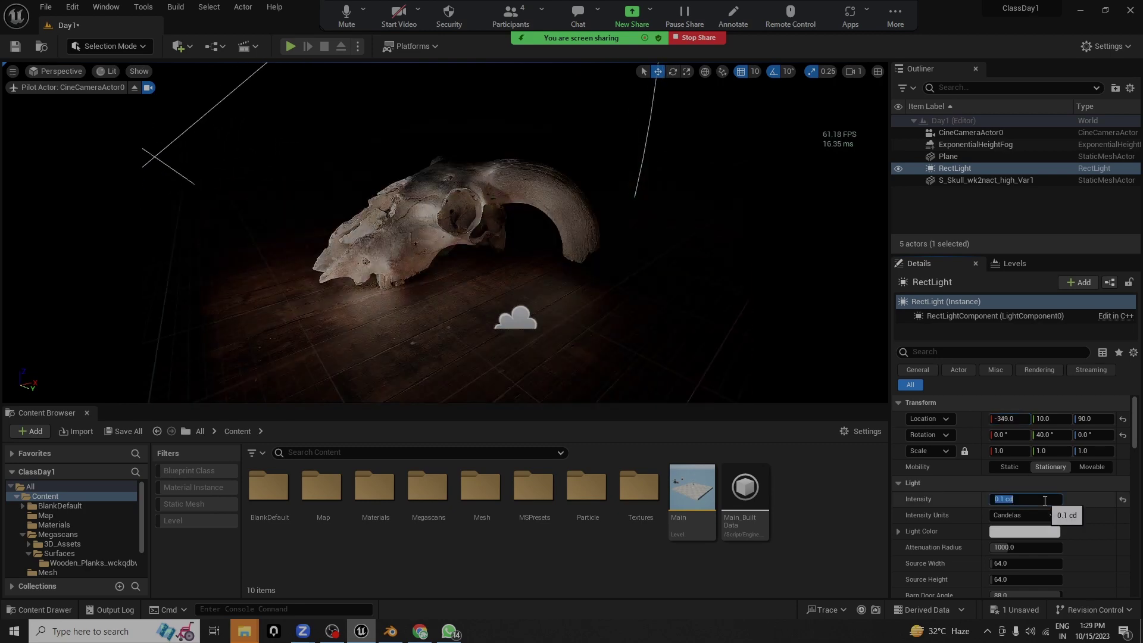
type("0.2")
key("Return")
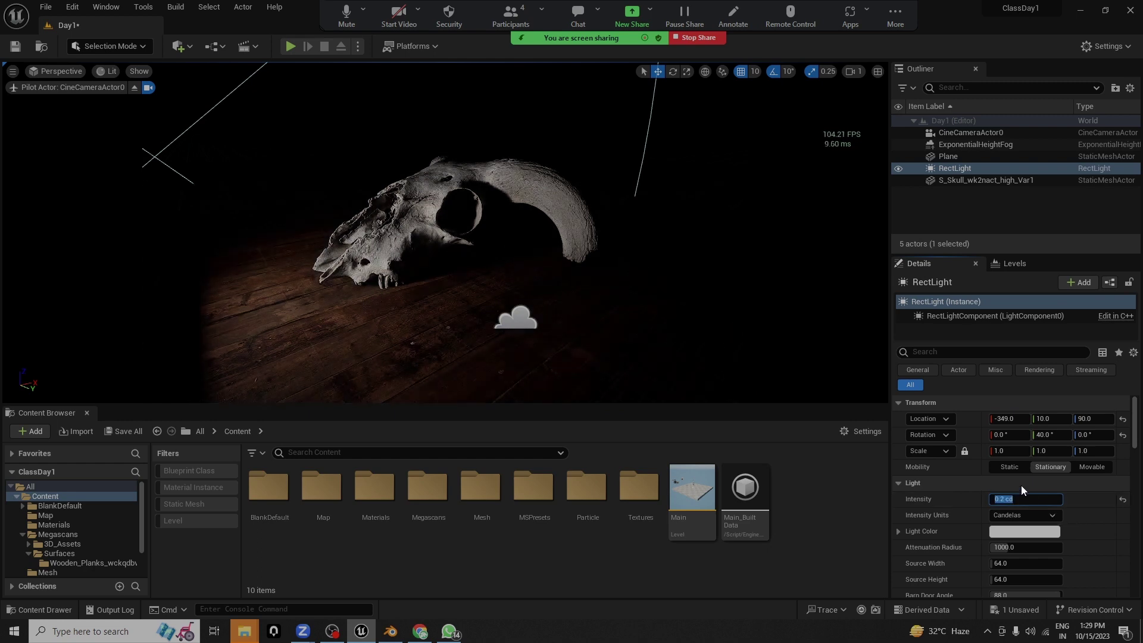
type("0.3")
key("Return")
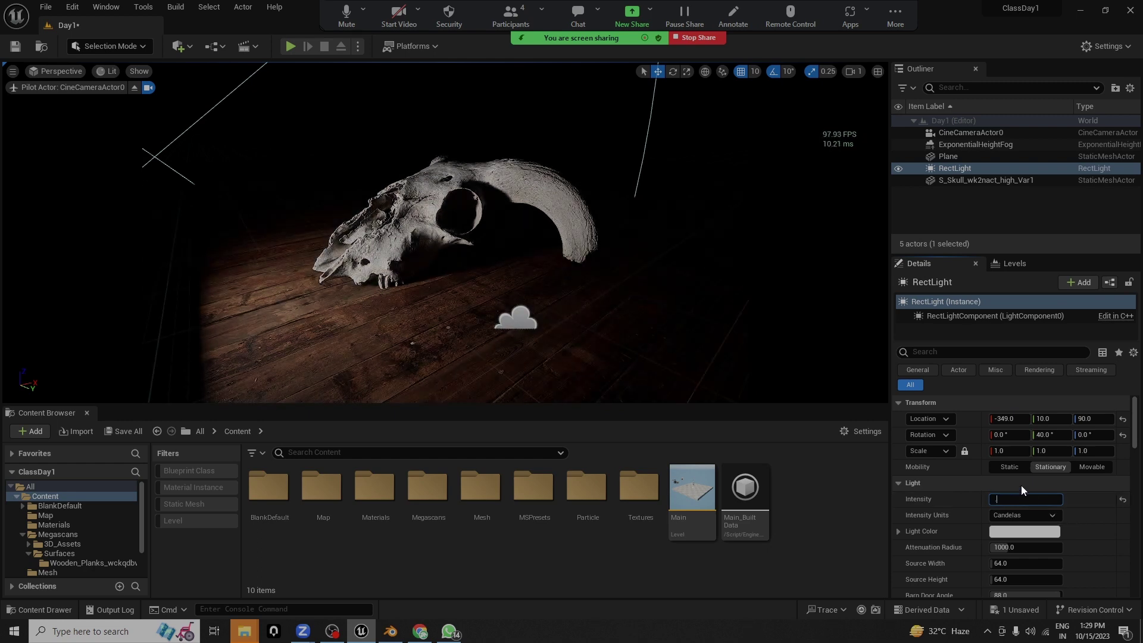
type("0.5")
key("Return")
Move the rect light to X -492 and tilt the camera down onto the skull.
left_click_drag(1005, 419, 958, 419)
mouse_move(369, 385)
left_mouse_down()
mouse_move(416, 385)
mouse_move(428, 347)
mouse_move(387, 348)
mouse_move(453, 321)
left_mouse_up()
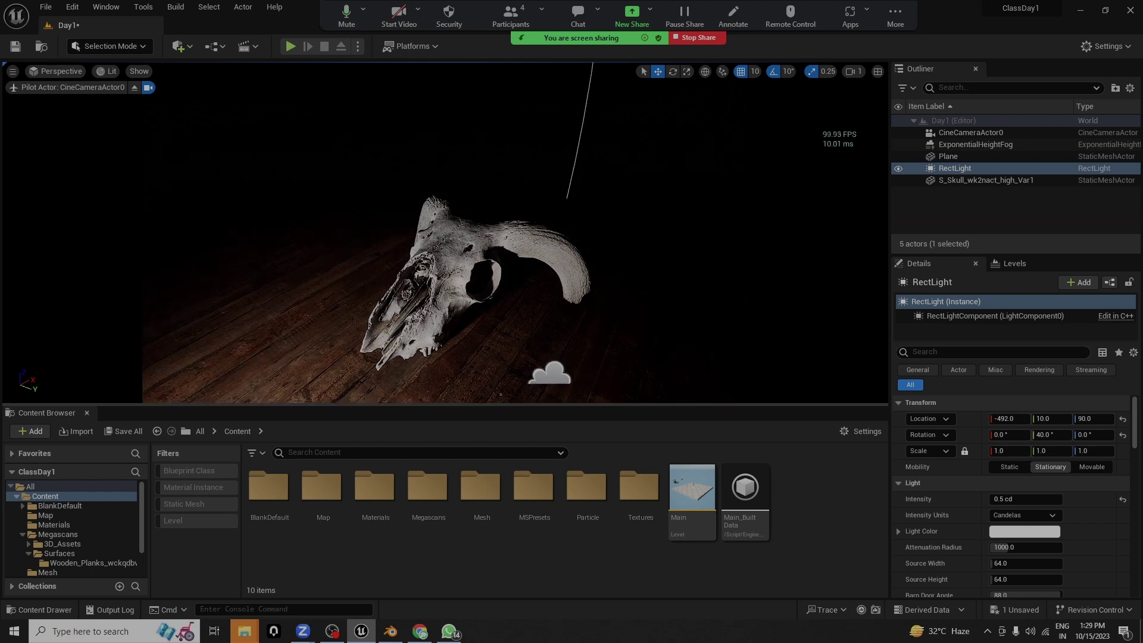
right_click_drag(475, 306, 476, 304)
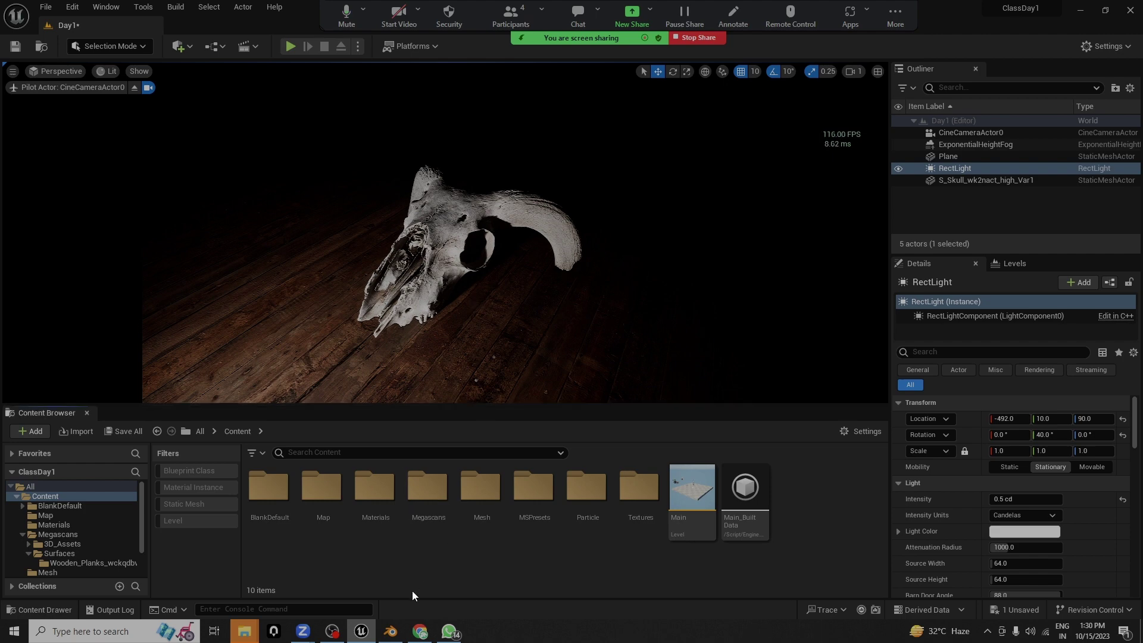
Open youtube.com in a new Chrome tab.
left_click(416, 635)
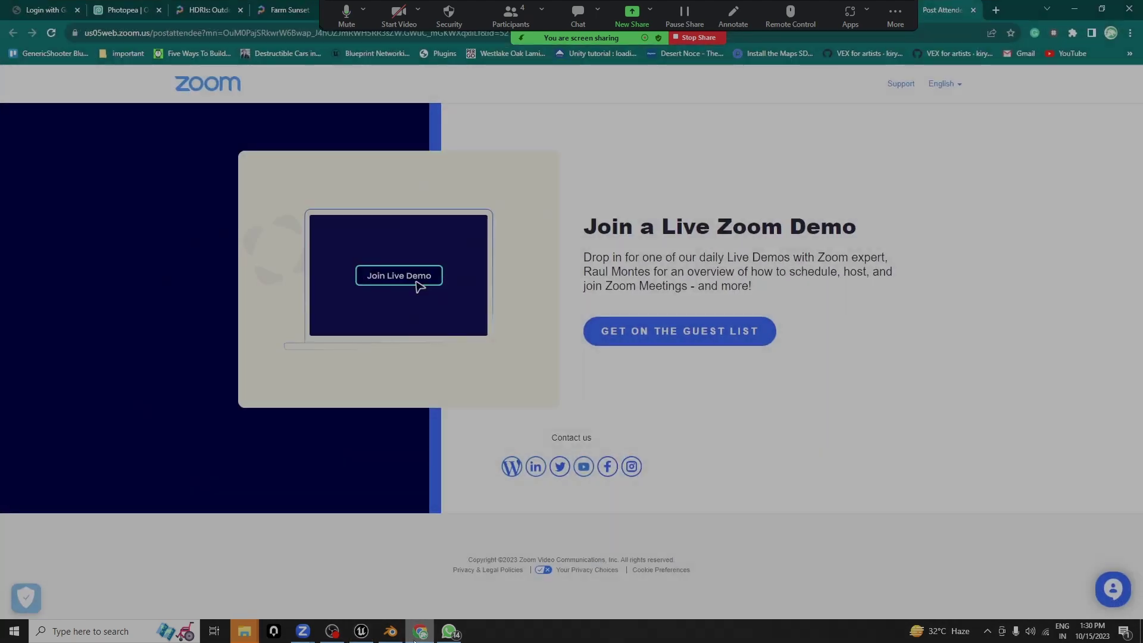
left_click(996, 9)
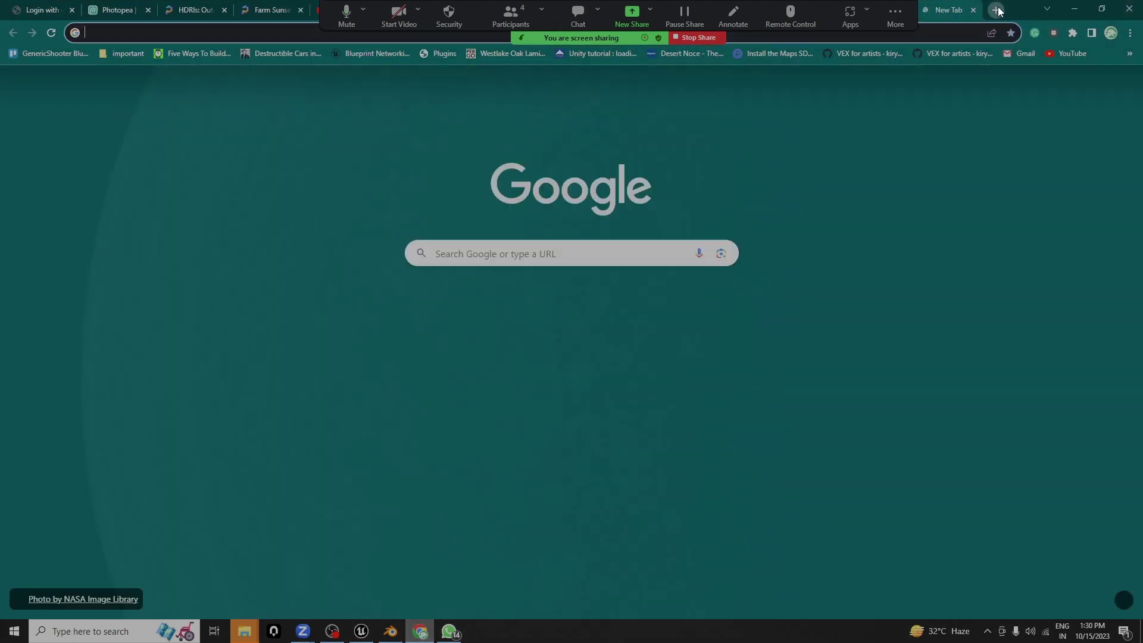
type("youtube.com")
key("Return")
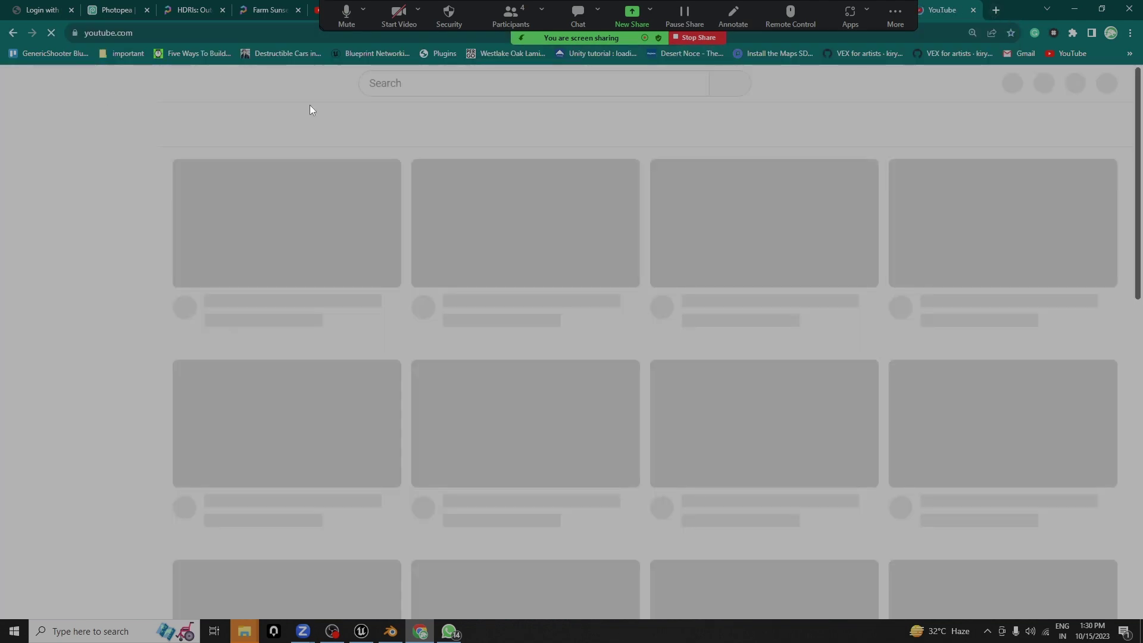
Search YouTube for 'unreal horror reels'.
left_click(472, 87)
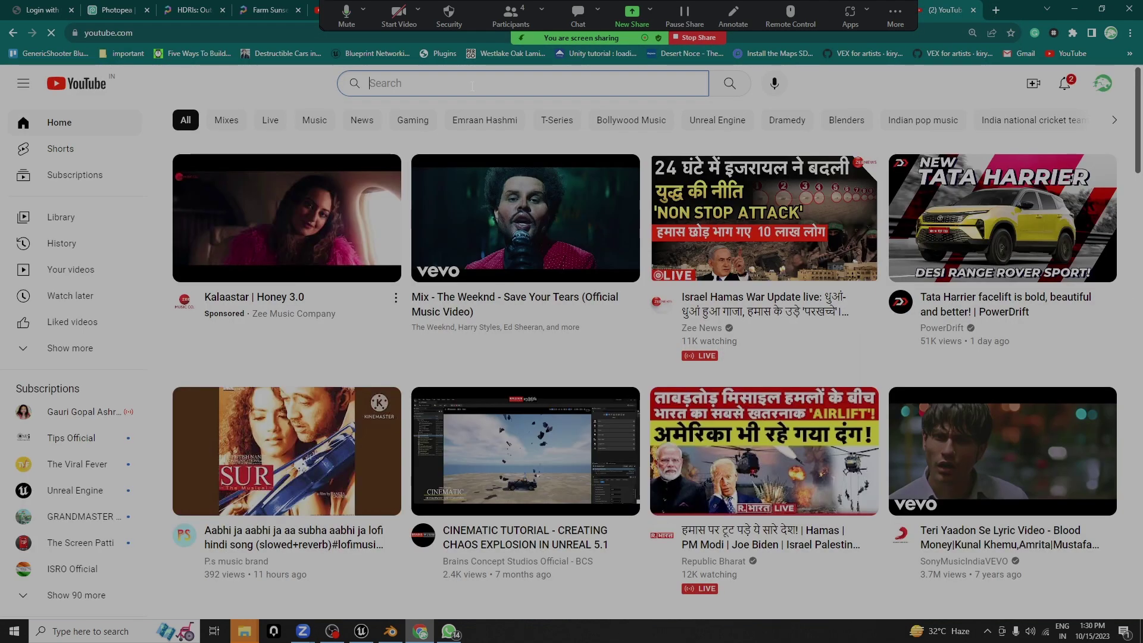
type("unre")
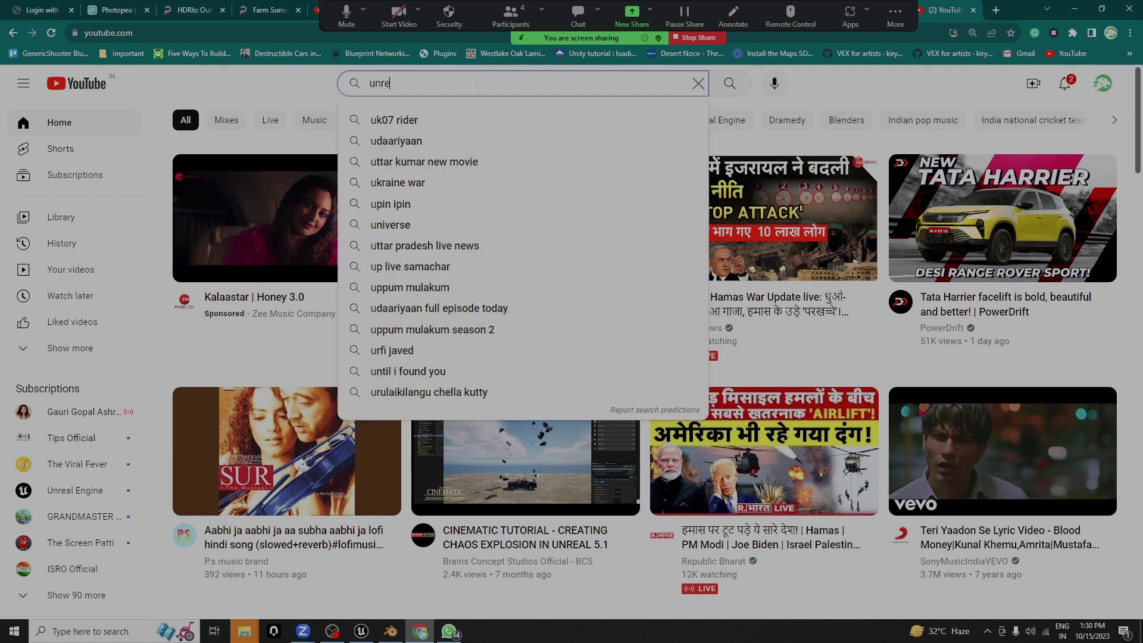
type("al horror c")
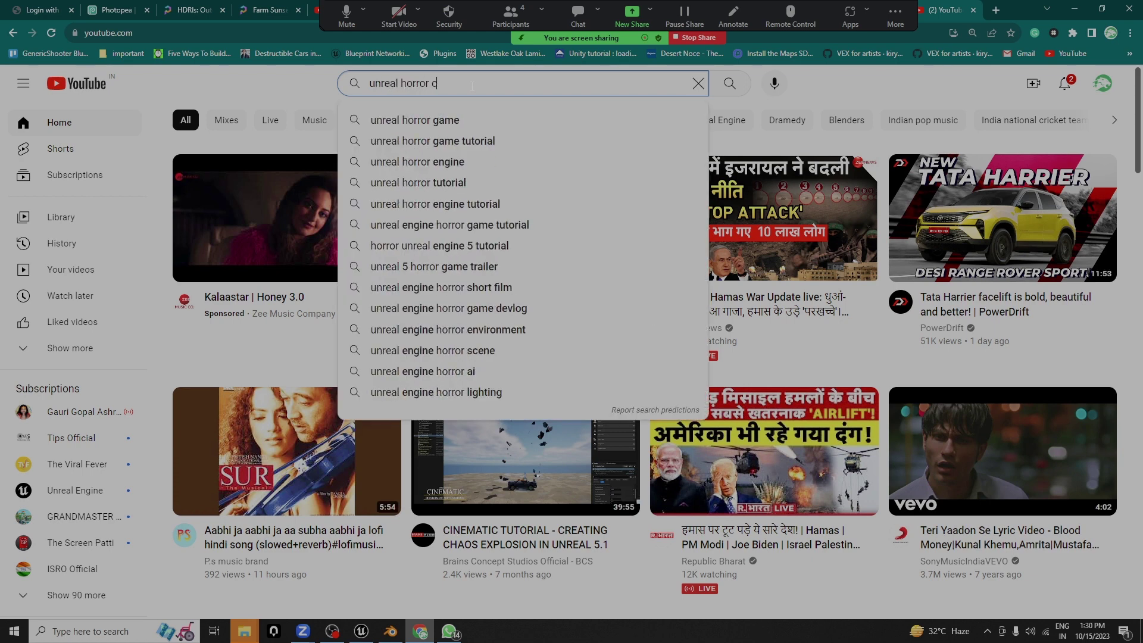
type("lip")
key("Return")
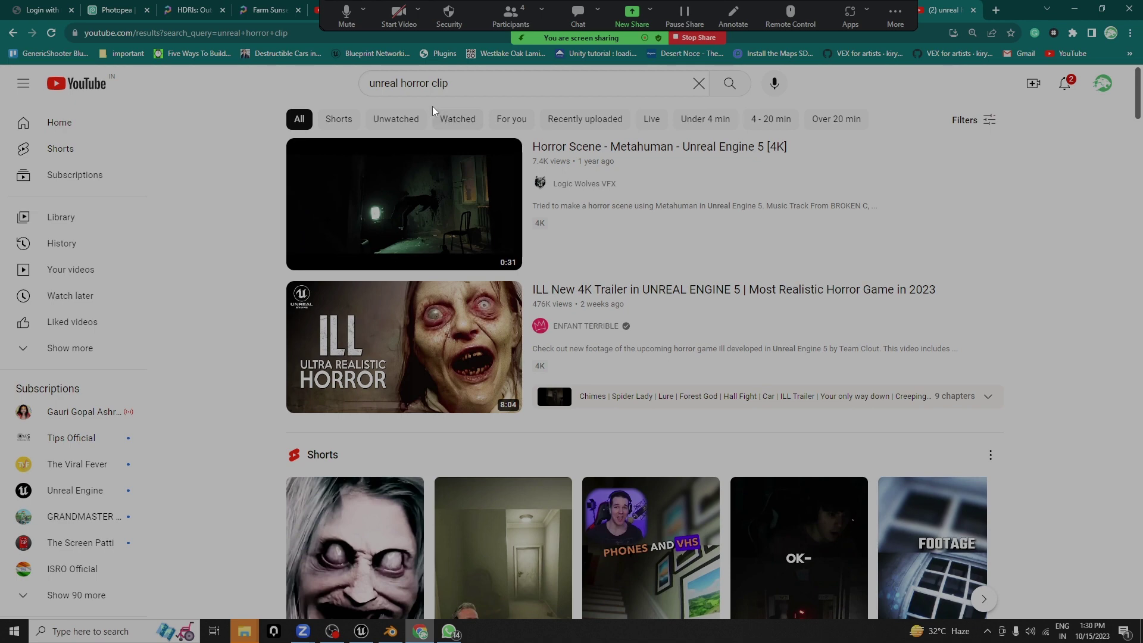
key("BackSpace")
key("BackSpace")
key("BackSpace")
type("reels")
key("Return")
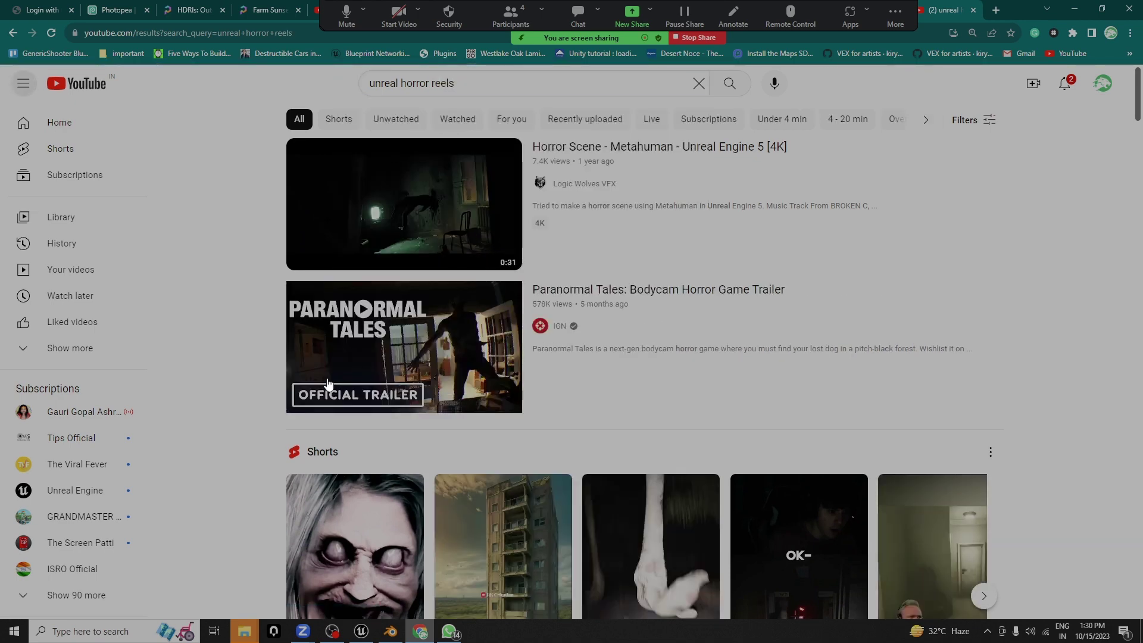
Scroll through the search results, showing the next set of Shorts.
scroll(185, 401, "down", 3)
scroll(216, 419, "down", 6)
scroll(215, 419, "down", 3)
scroll(226, 424, "down", 2)
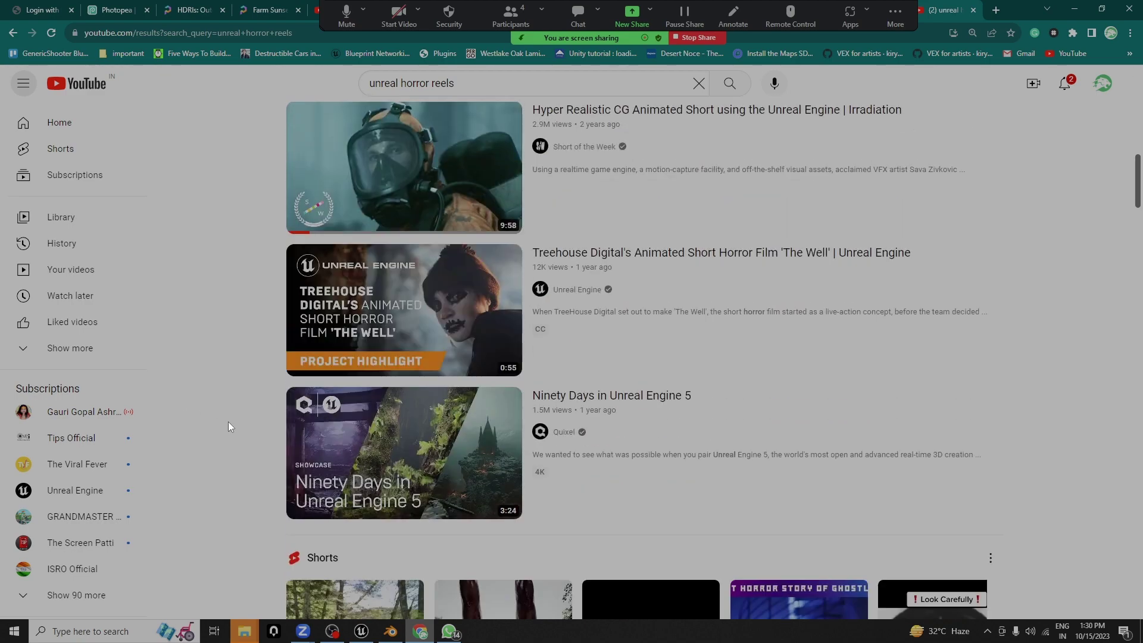
scroll(228, 421, "down", 5)
scroll(228, 422, "down", 5)
scroll(228, 423, "up", 3)
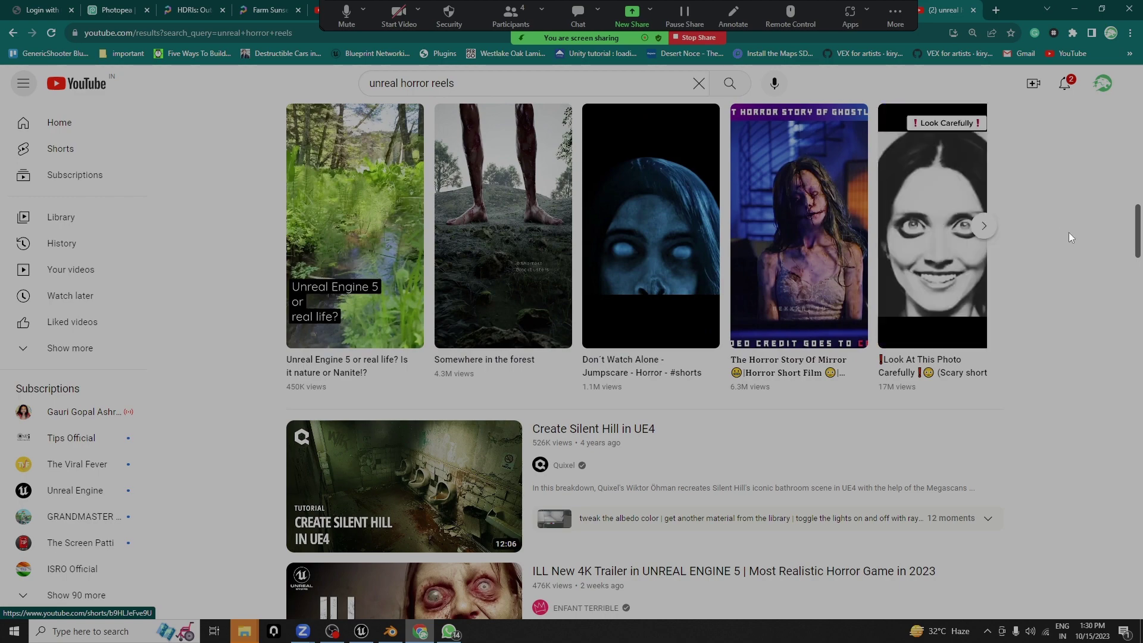
left_click(984, 226)
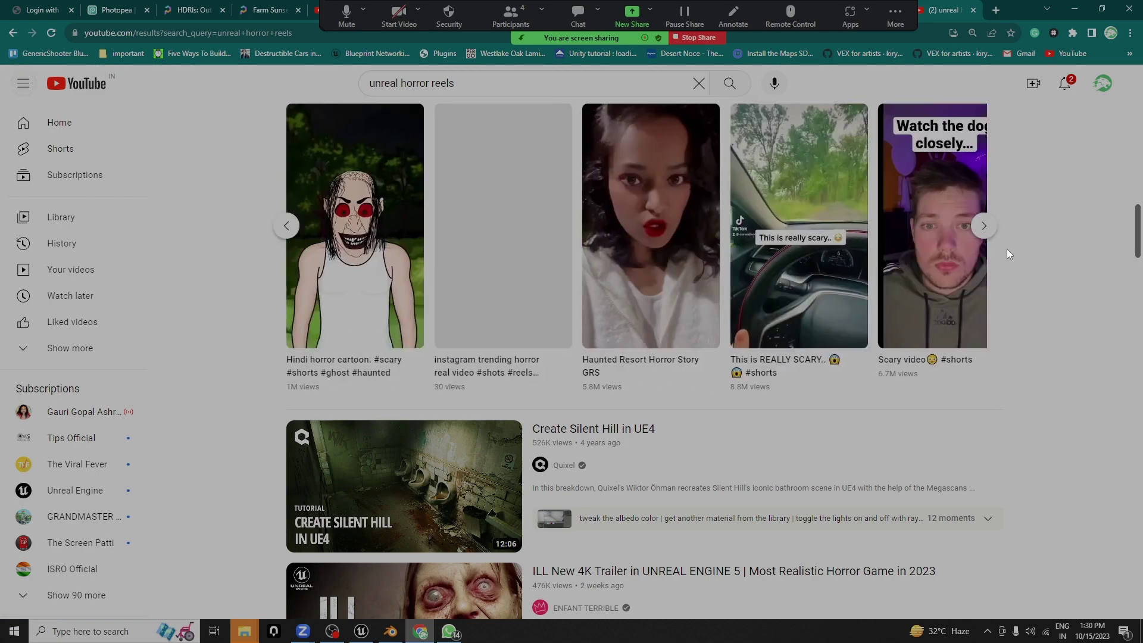
scroll(1022, 376, "down", 2)
scroll(1006, 374, "down", 5)
scroll(984, 371, "down", 2)
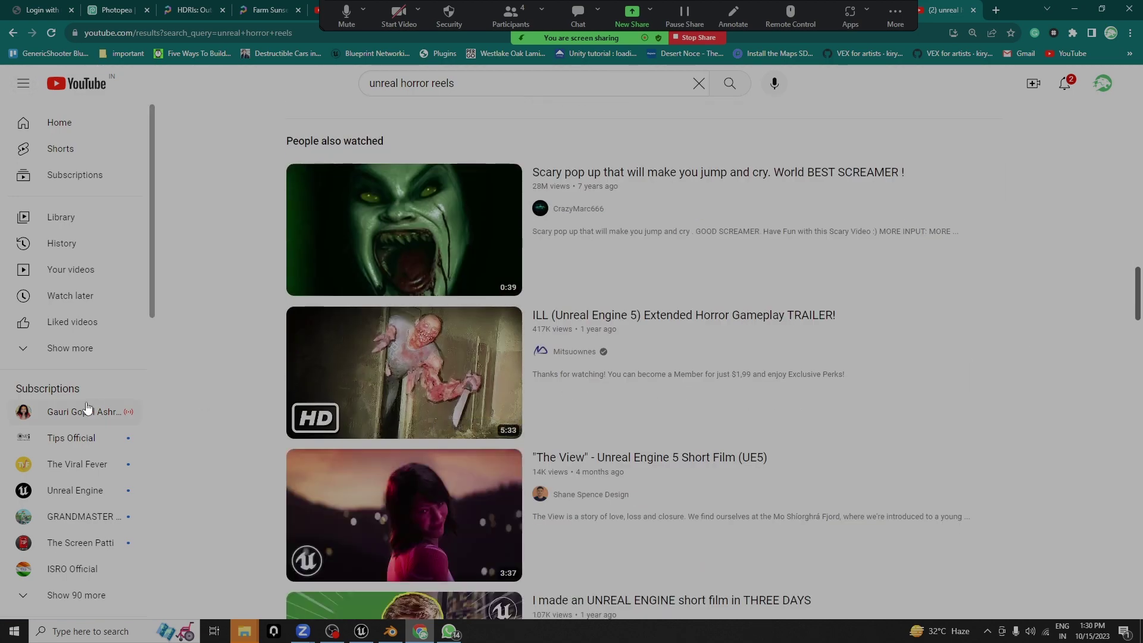
scroll(426, 369, "down", 5)
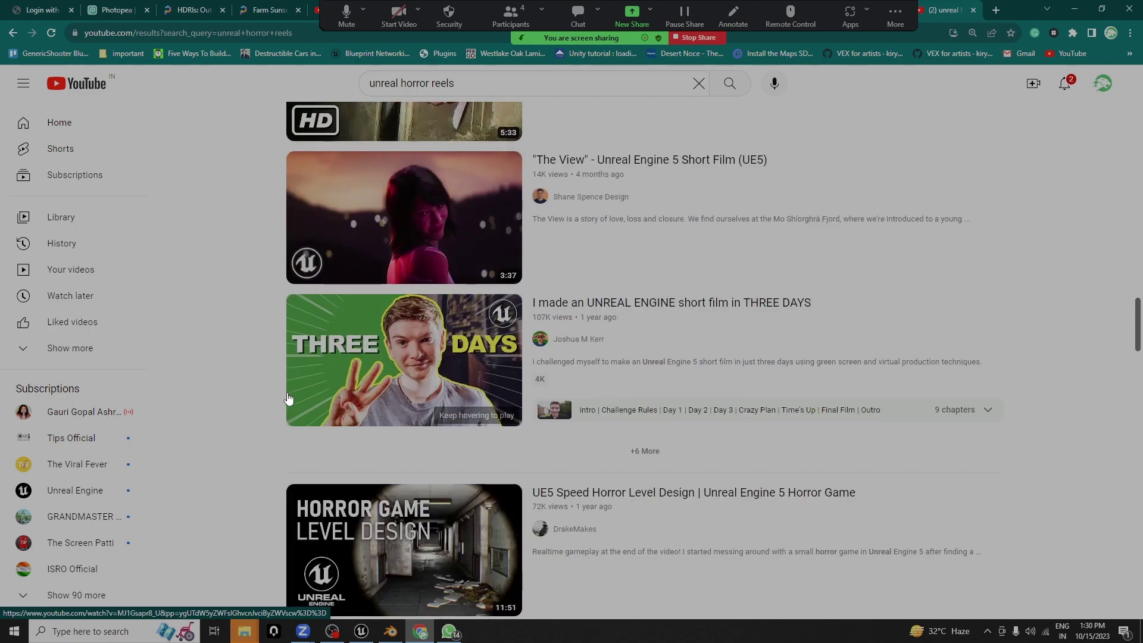
scroll(191, 392, "down", 4)
scroll(194, 391, "down", 4)
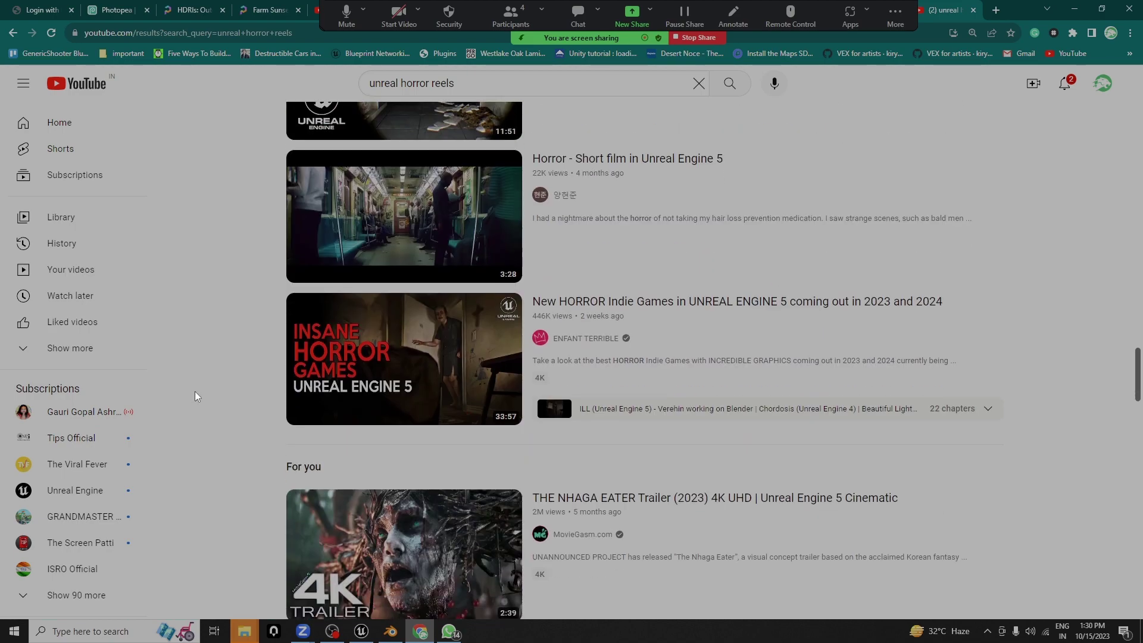
scroll(194, 391, "down", 4)
scroll(195, 396, "down", 3)
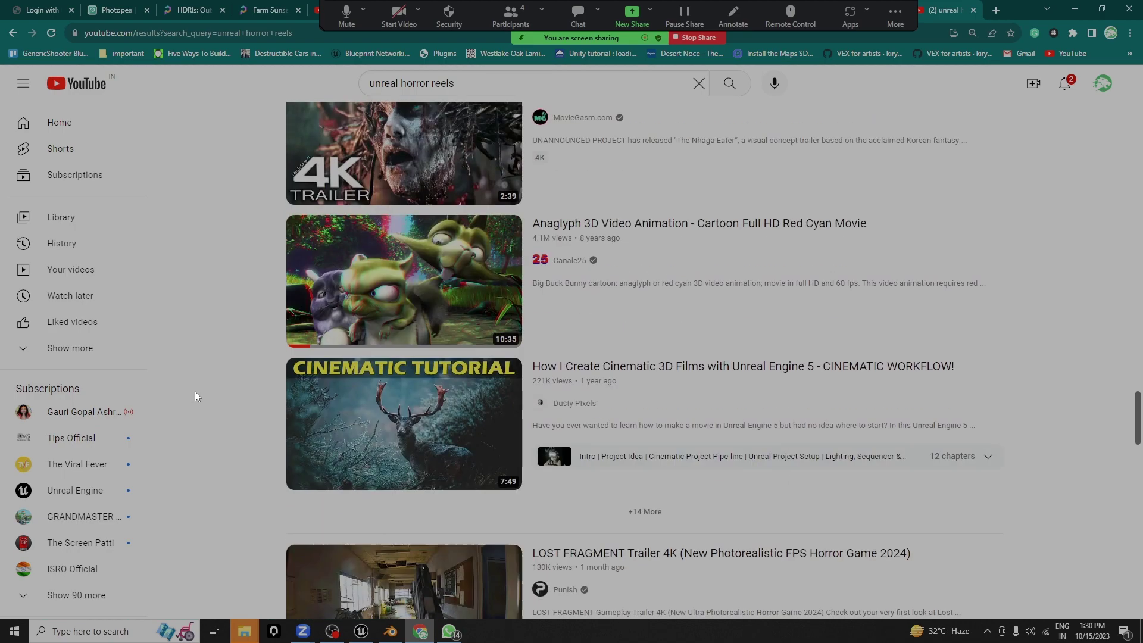
scroll(254, 381, "down", 4)
scroll(254, 381, "down", 4)
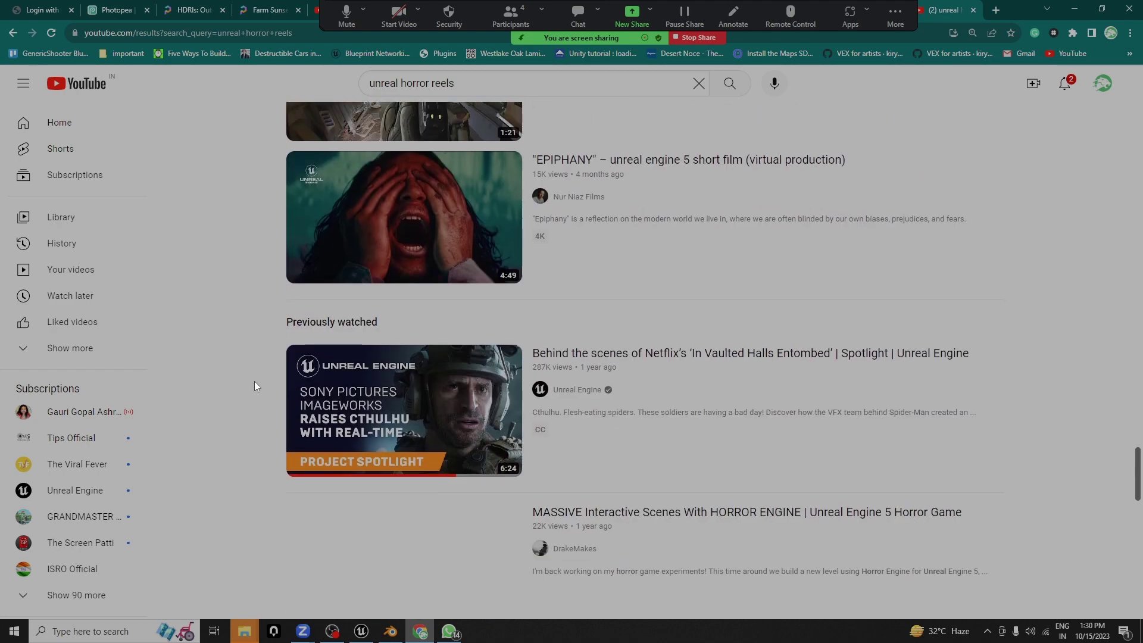
scroll(255, 384, "up", 3)
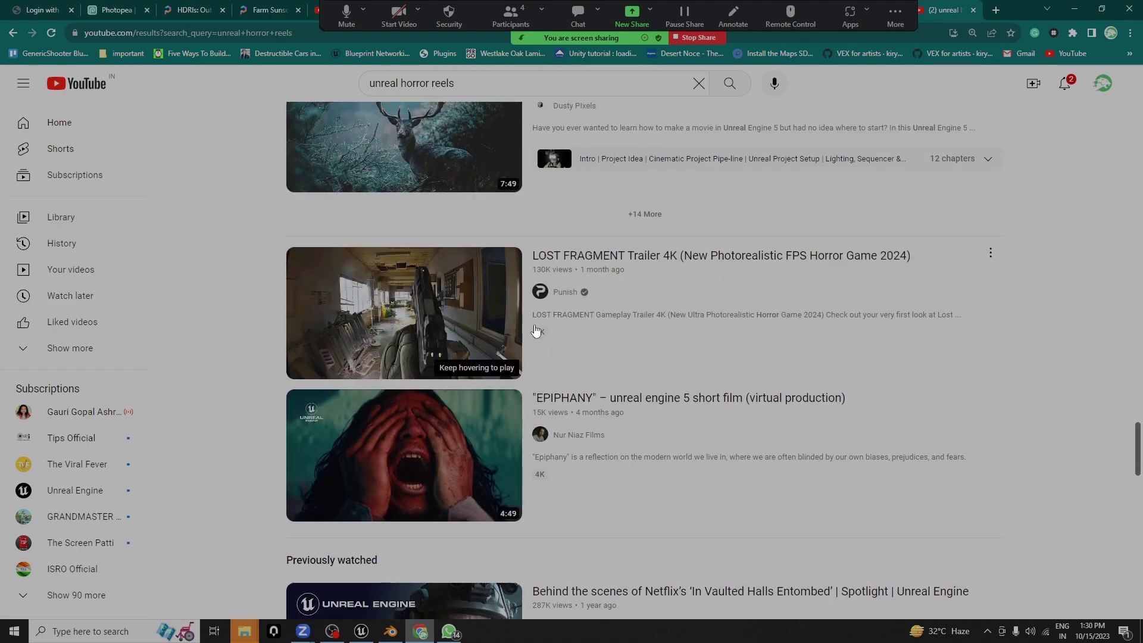
Play the LOST FRAGMENT trailer full screen in a new tab, skip ahead slightly, and lower the volume a little.
middle_click(405, 345)
left_click(948, 7)
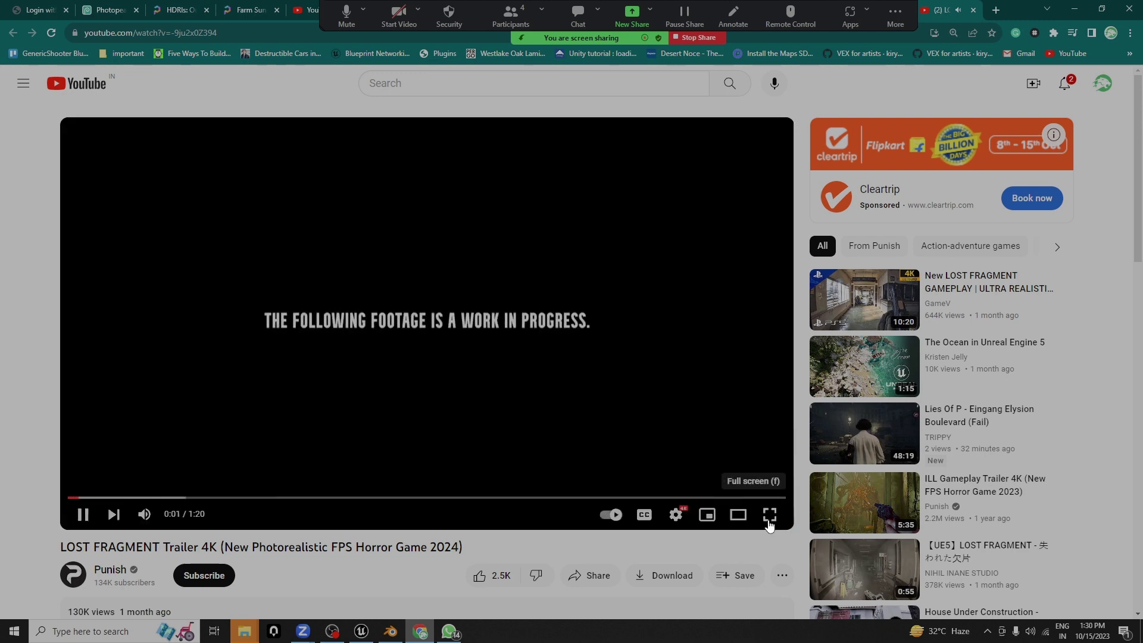
left_click(769, 515)
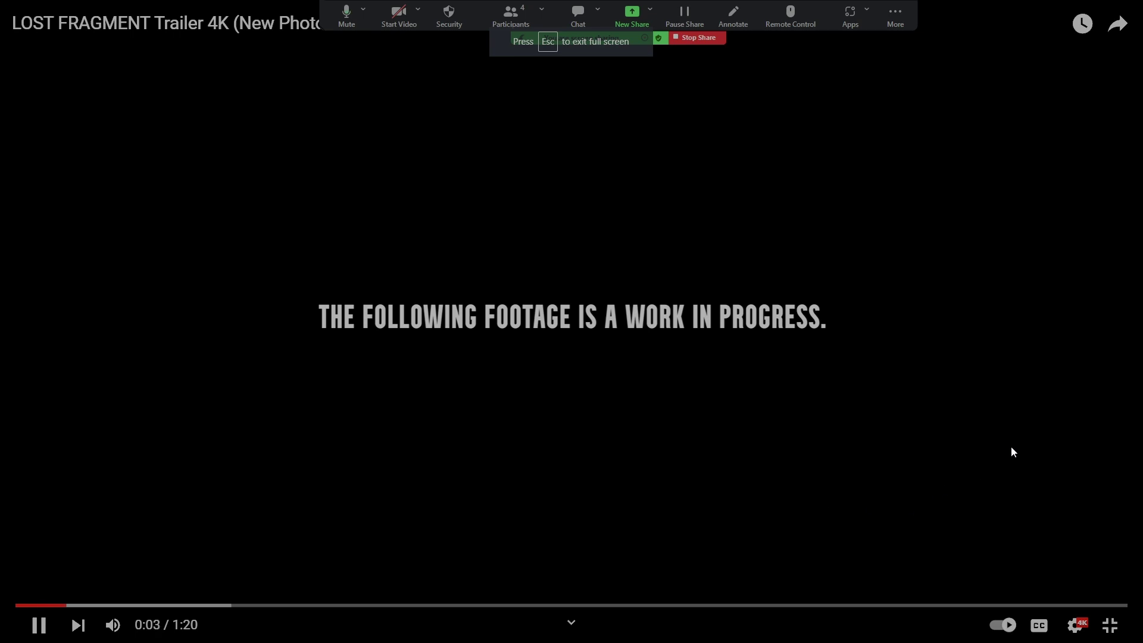
key("Right")
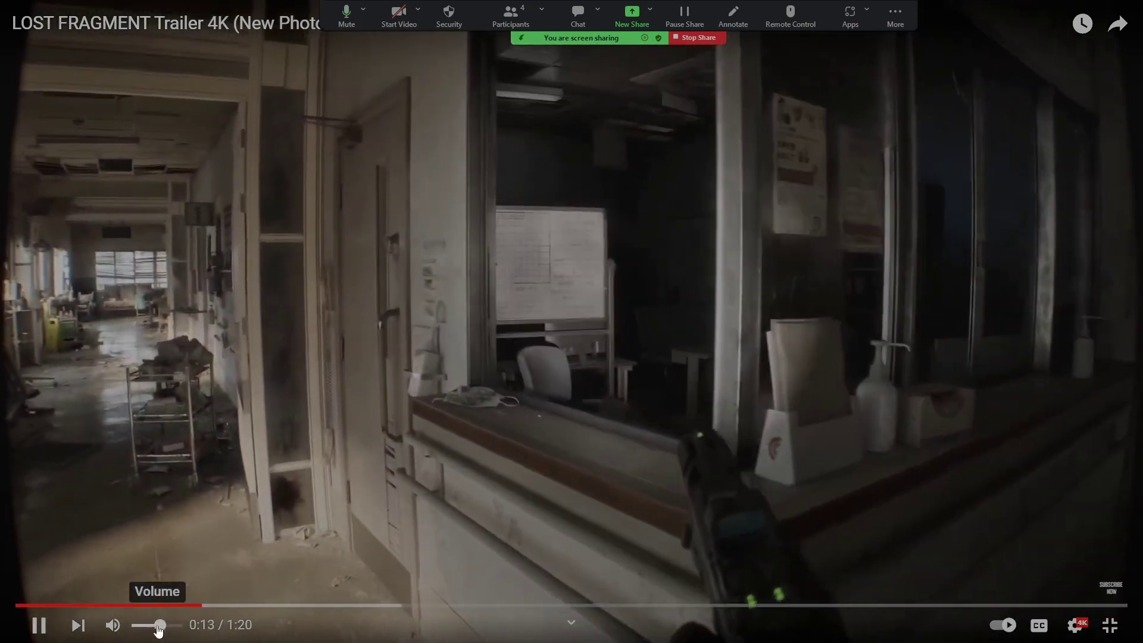
left_click_drag(158, 630, 150, 629)
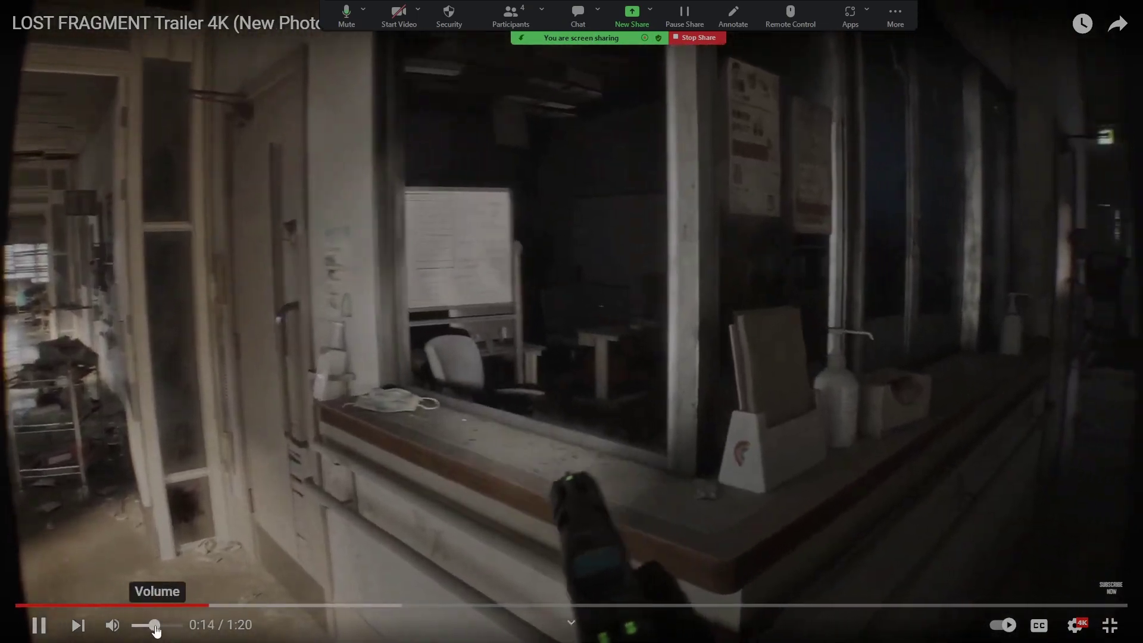
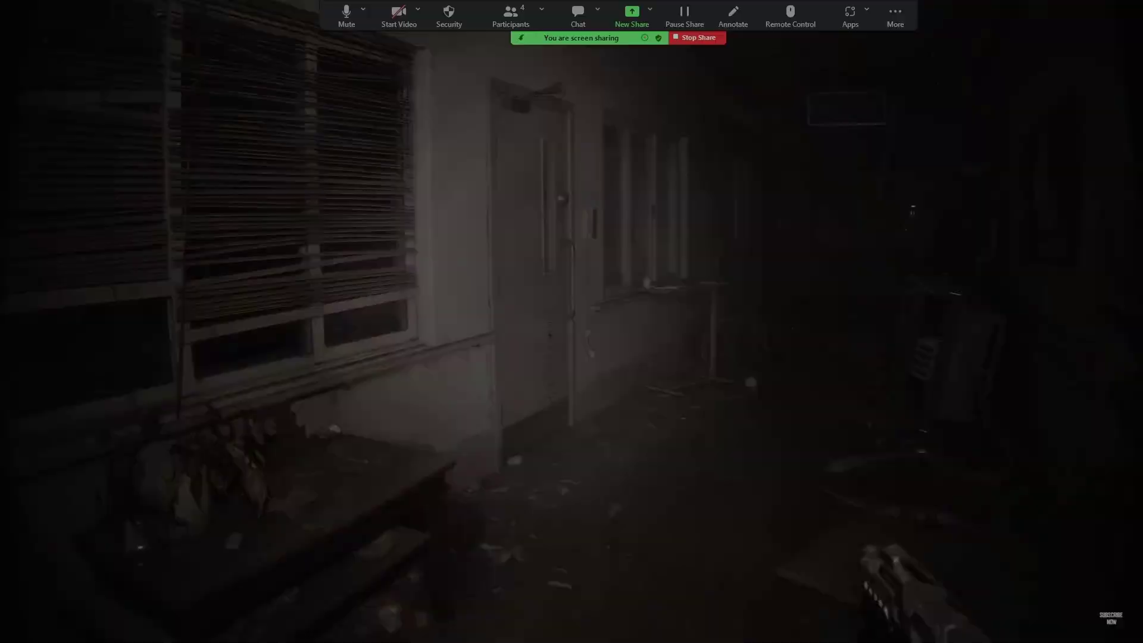
Exit fullscreen, close the LOST FRAGMENT trailer tab and scroll through the unreal horror reels results.
key("Escape")
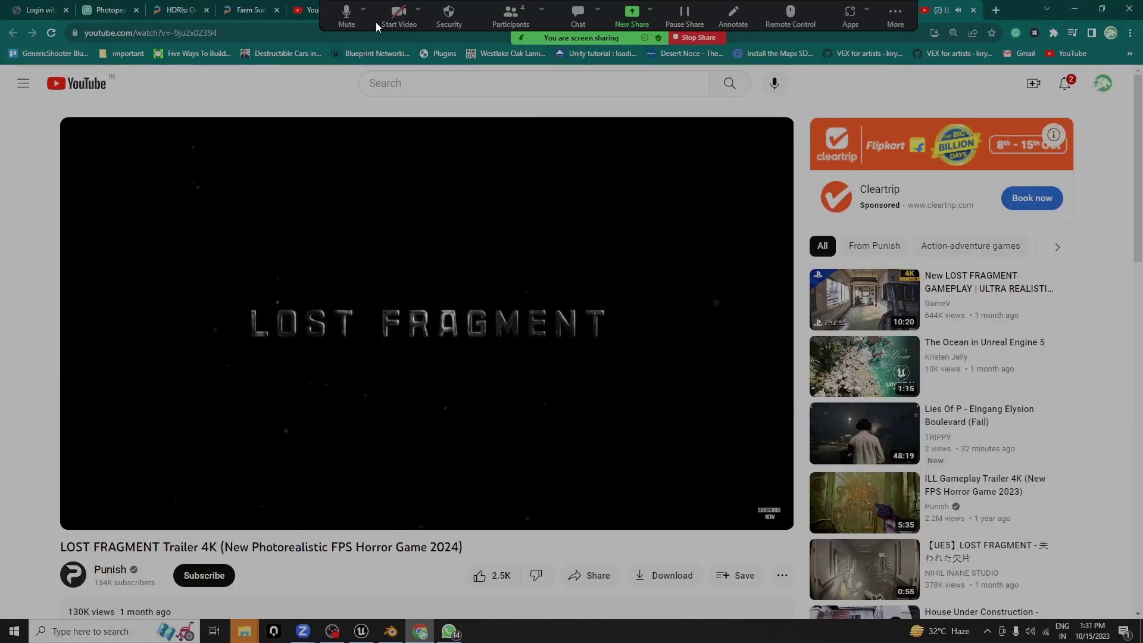
middle_click(941, 6)
scroll(676, 358, "down", 1)
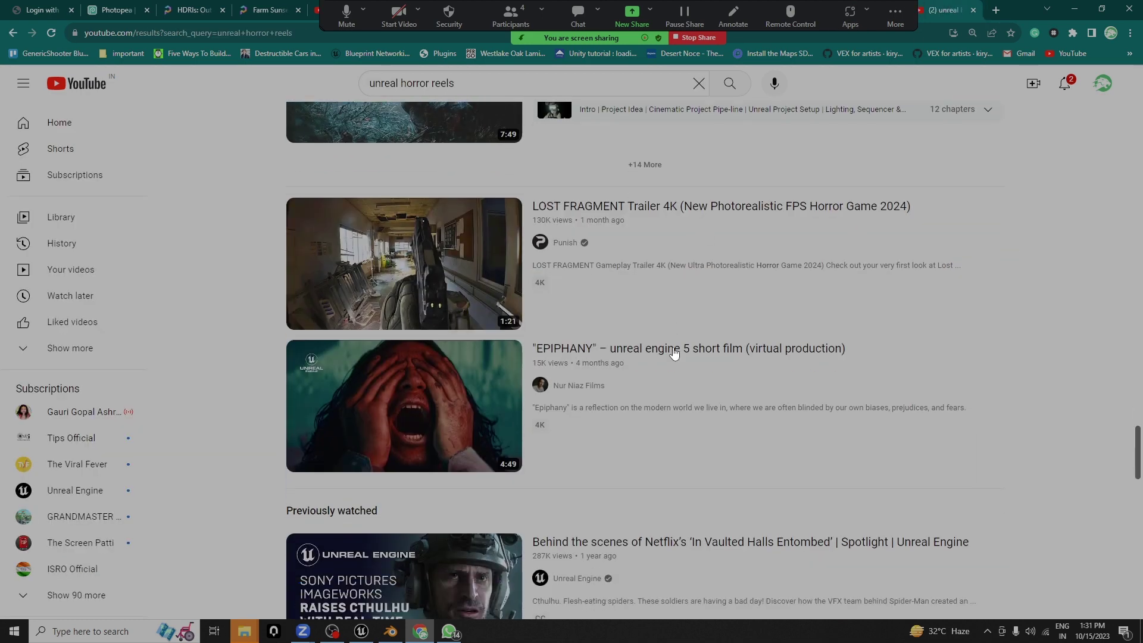
scroll(674, 352, "down", 3)
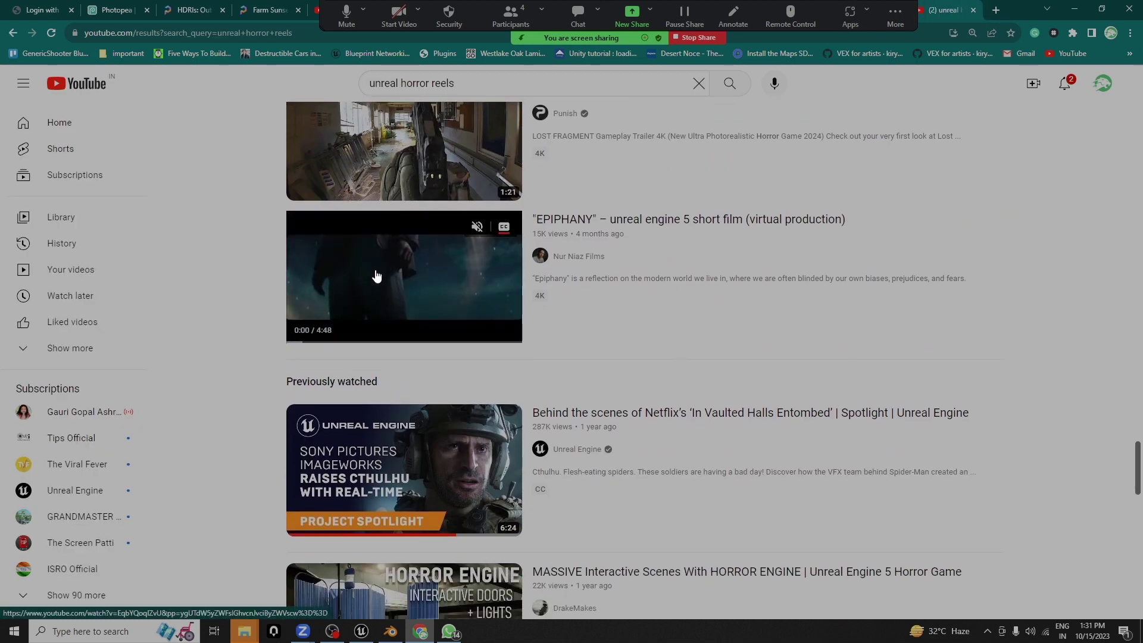
scroll(376, 275, "down", 5)
scroll(274, 313, "down", 2)
scroll(274, 313, "down", 1)
scroll(252, 352, "down", 1)
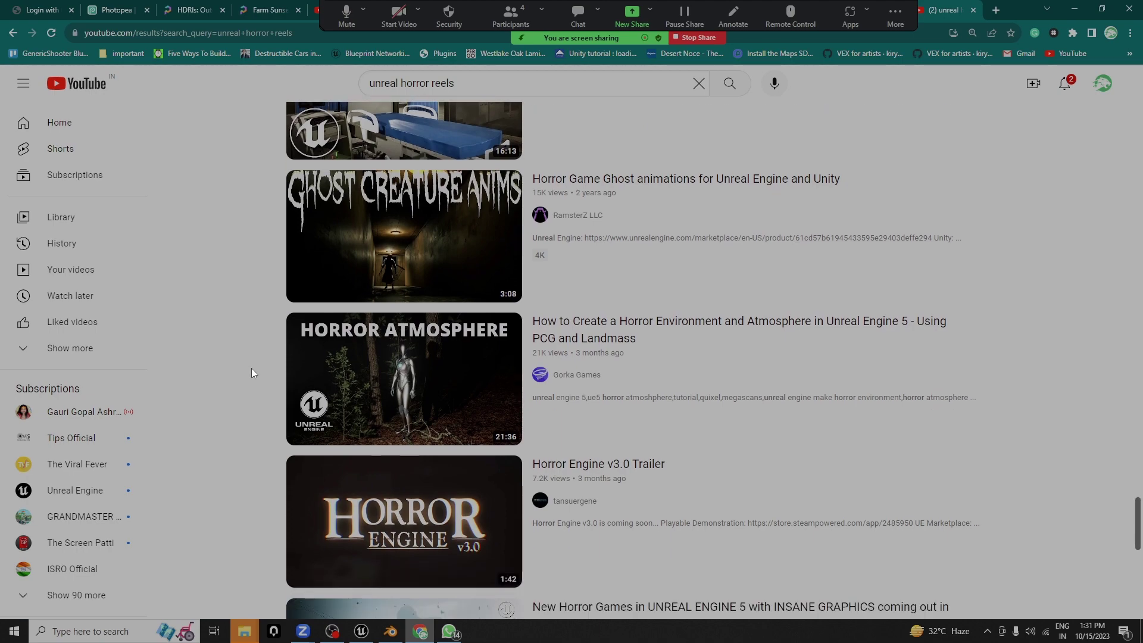
scroll(247, 377, "down", 3)
scroll(235, 385, "down", 6)
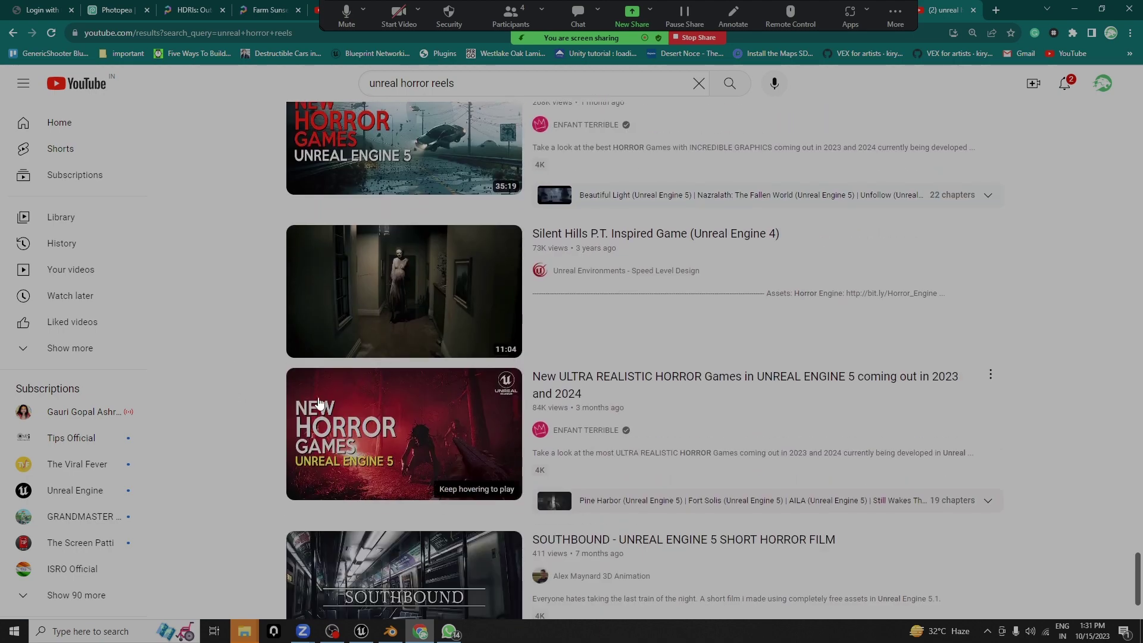
scroll(309, 399, "down", 2)
scroll(298, 339, "down", 5)
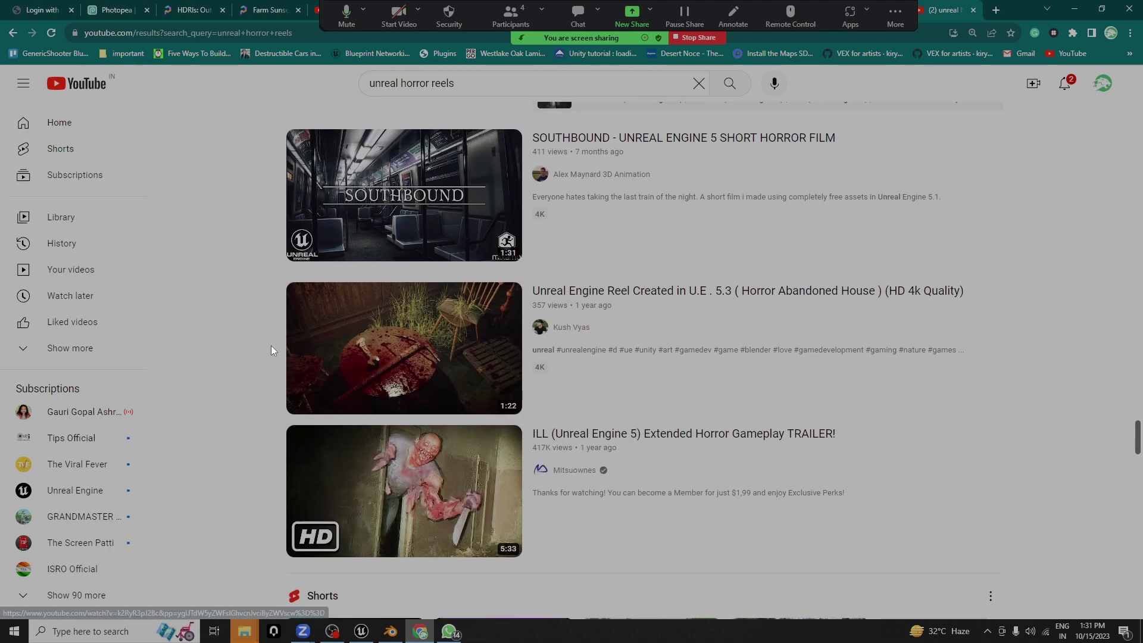
scroll(438, 412, "down", 1)
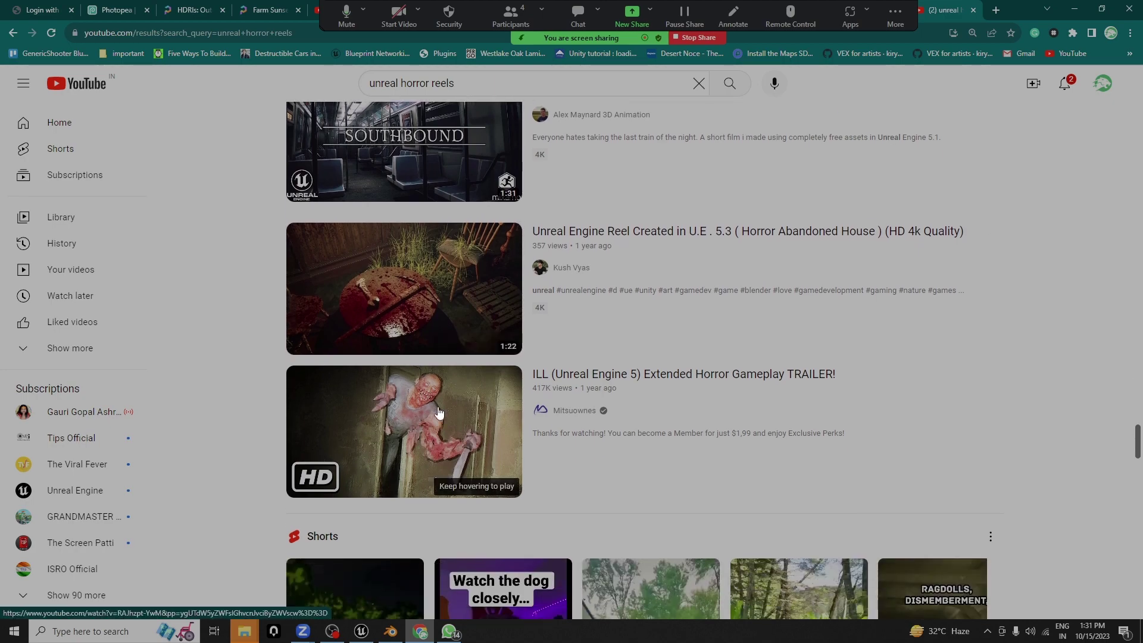
scroll(439, 412, "down", 3)
scroll(433, 420, "down", 2)
scroll(427, 429, "down", 7)
scroll(427, 429, "down", 2)
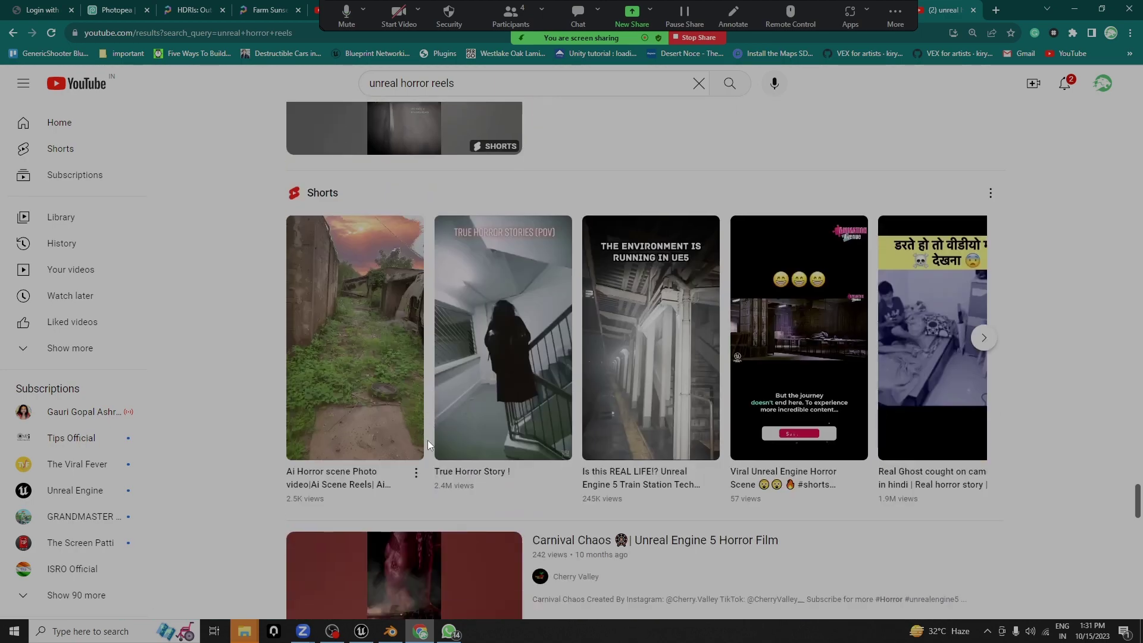
scroll(428, 444, "down", 5)
scroll(520, 446, "down", 5)
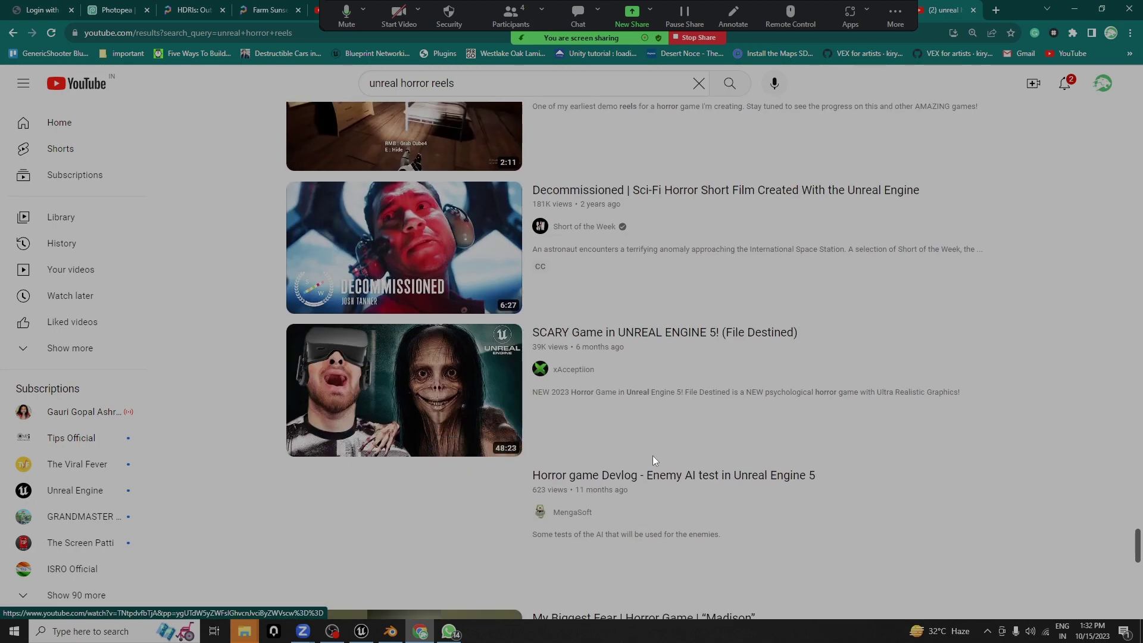
scroll(653, 456, "down", 4)
Keep browsing further down the results, then return to the Unreal Engine editor.
scroll(677, 471, "up", 2)
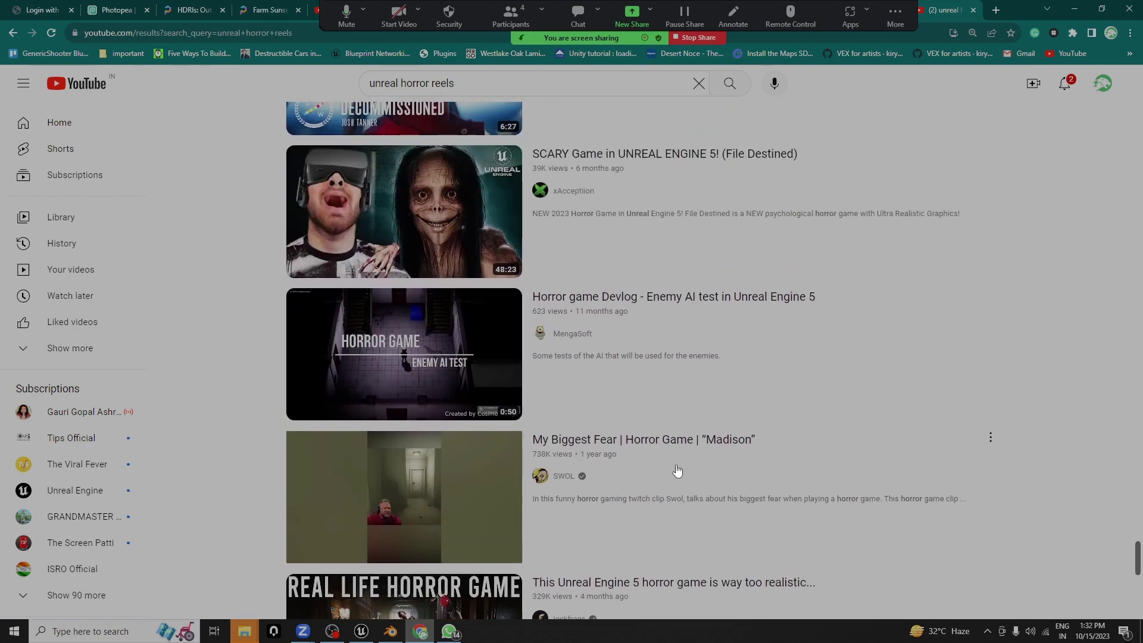
scroll(663, 503, "down", 4)
scroll(664, 505, "down", 7)
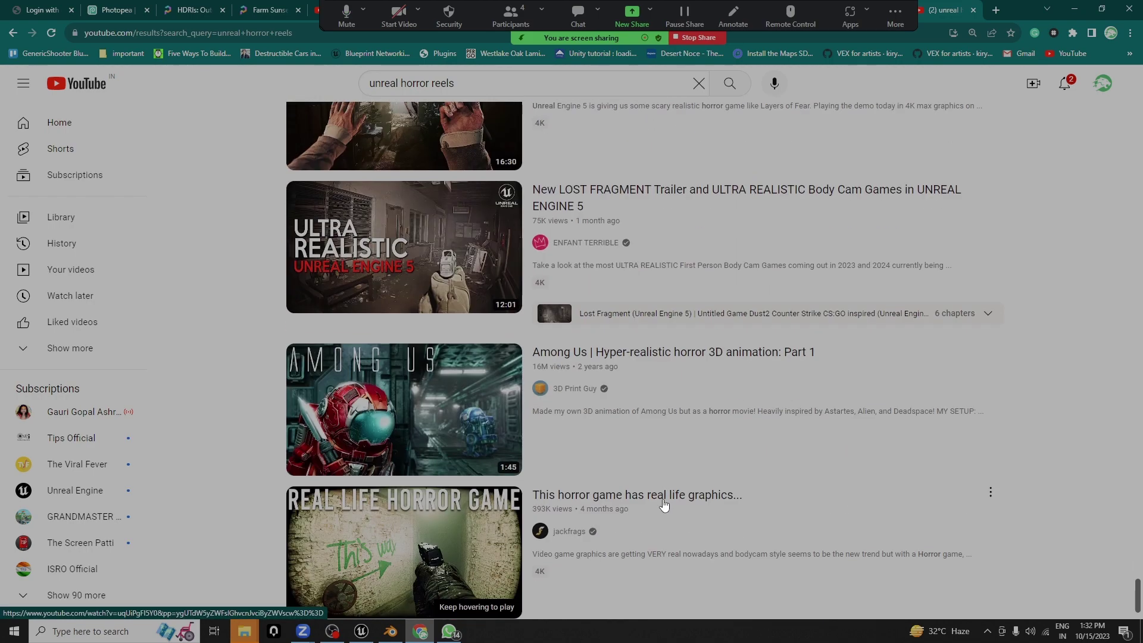
scroll(664, 505, "down", 5)
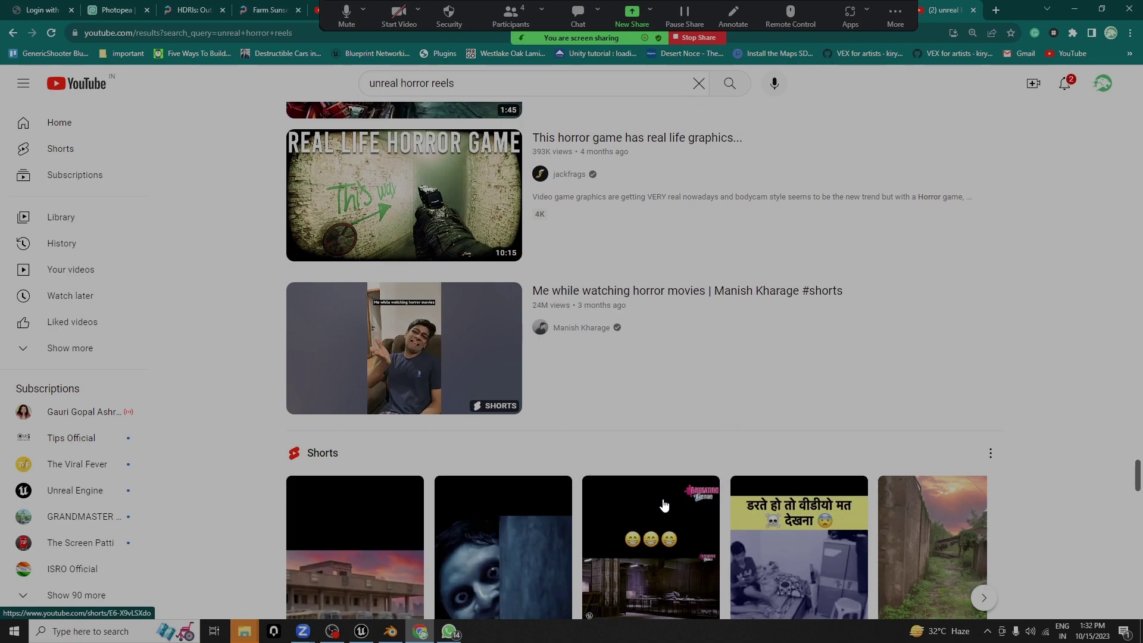
scroll(664, 505, "down", 5)
scroll(664, 505, "down", 4)
scroll(664, 505, "down", 2)
scroll(664, 505, "down", 5)
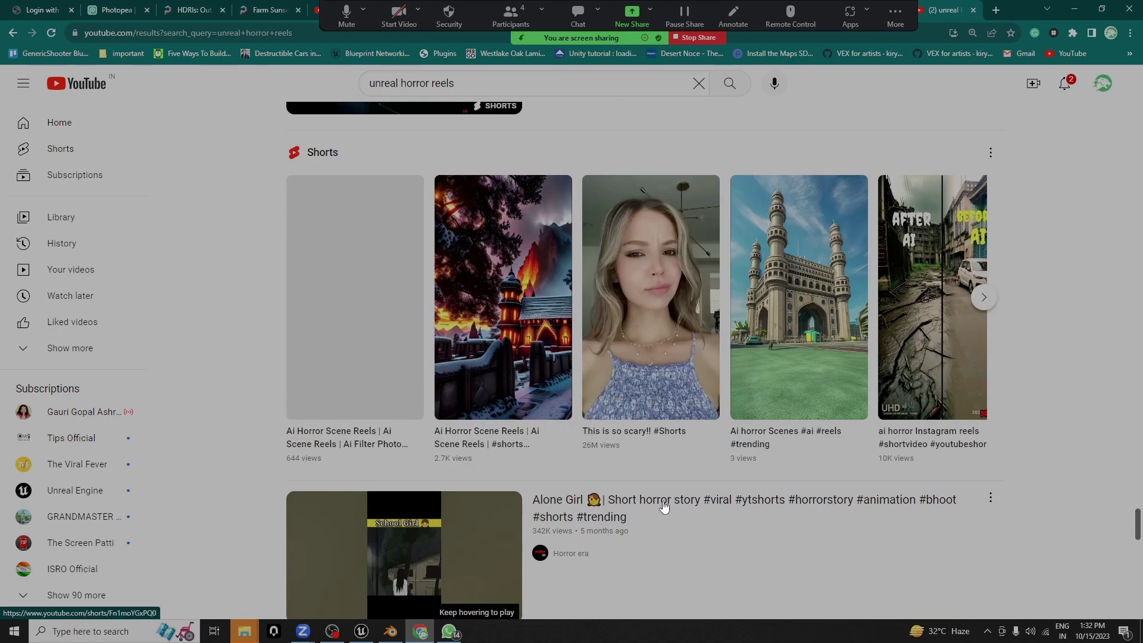
scroll(664, 504, "down", 3)
scroll(664, 505, "down", 5)
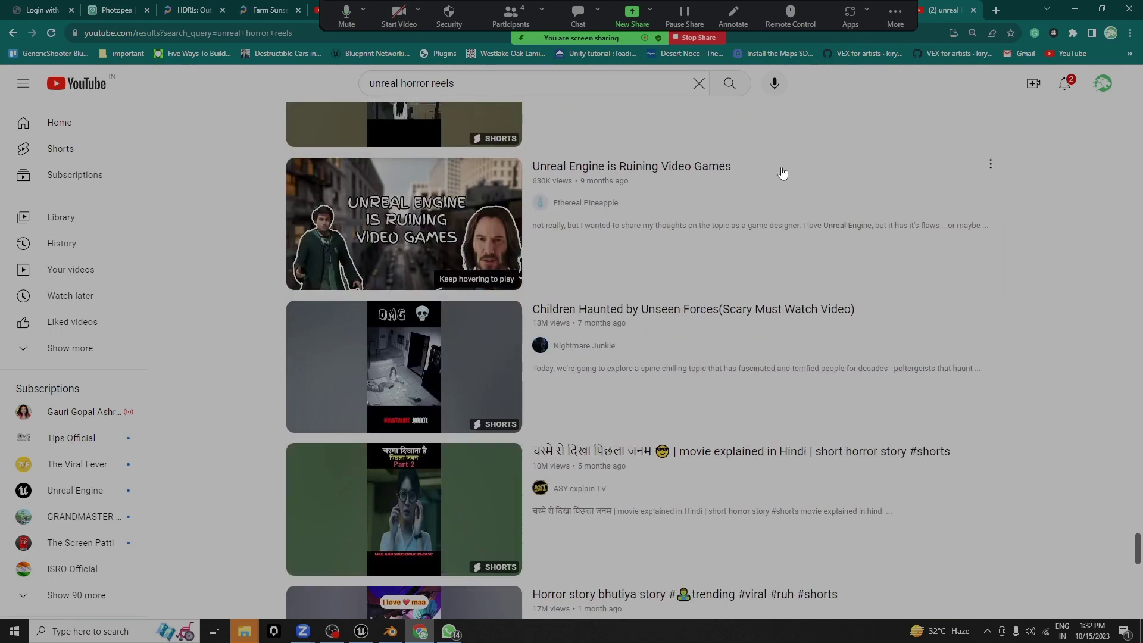
key("alt+Tab")
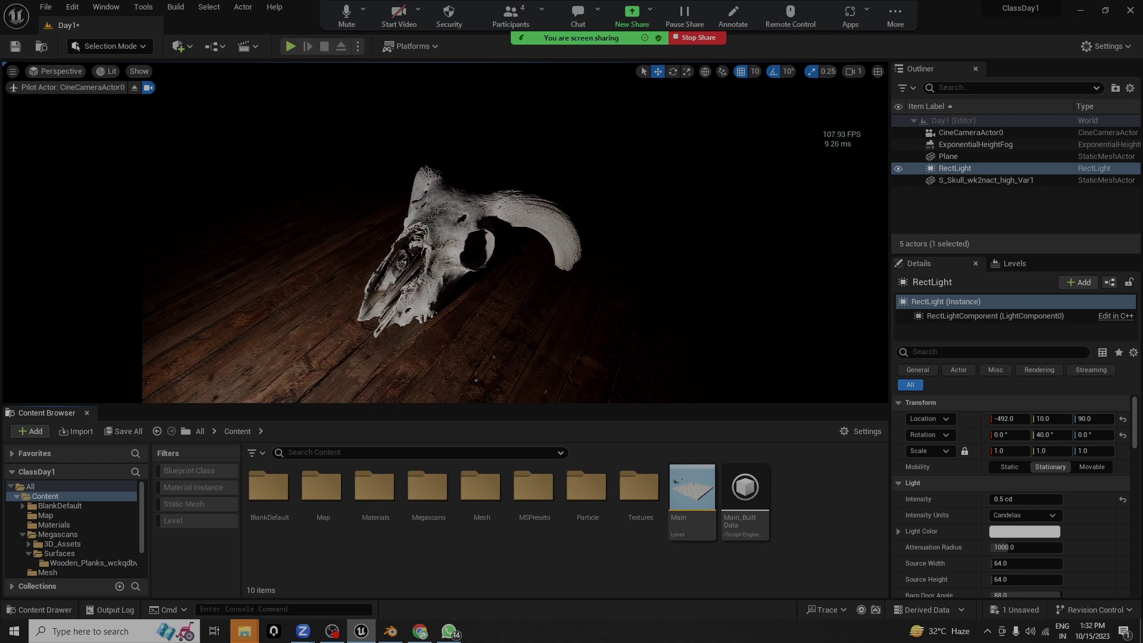
right_click_drag(537, 268, 536, 267)
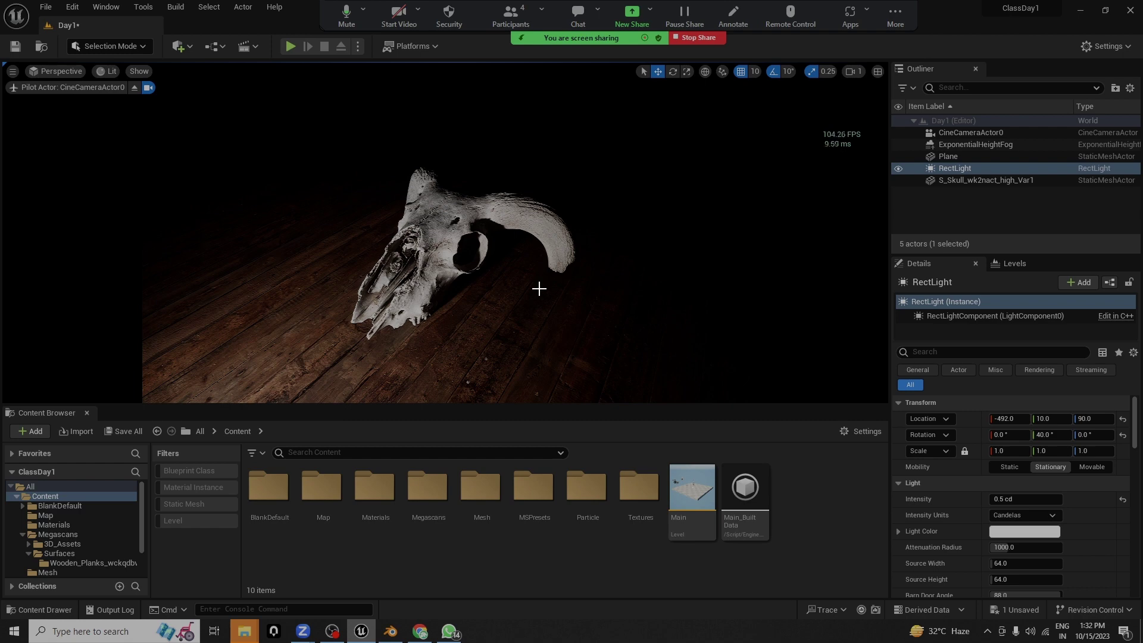
right_click_drag(538, 289, 538, 288)
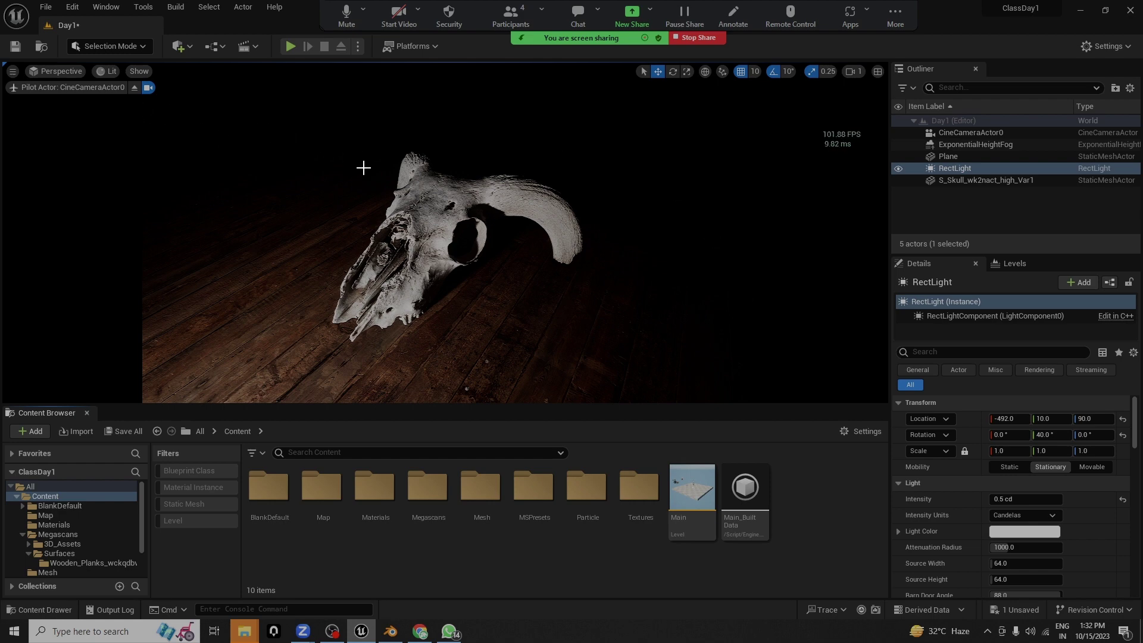
left_click(415, 216)
left_click(635, 344)
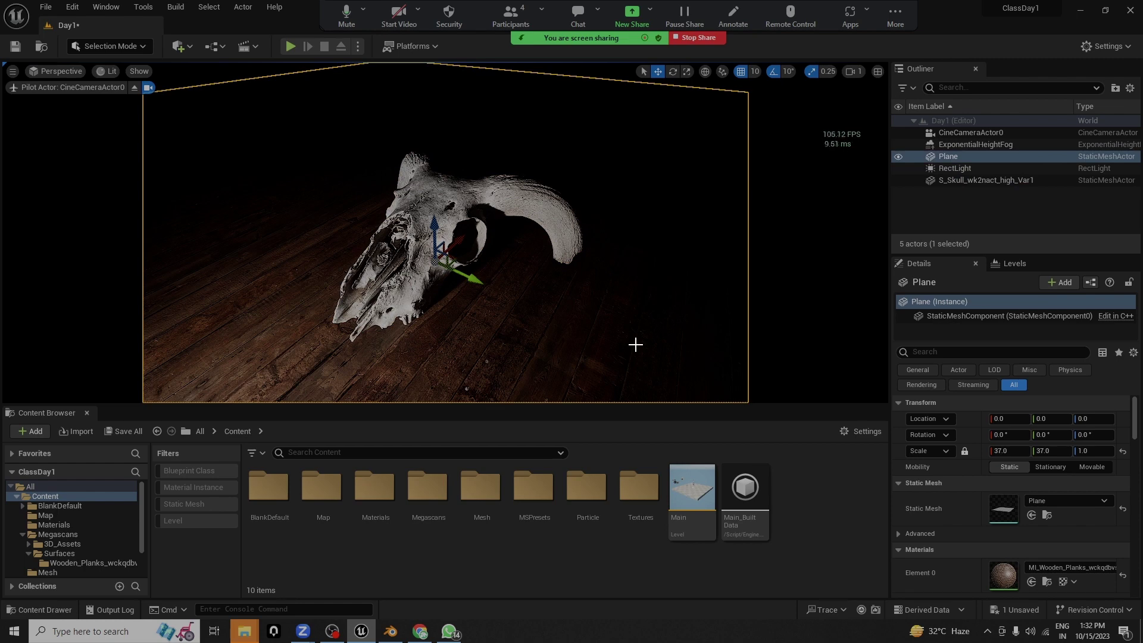
key("g")
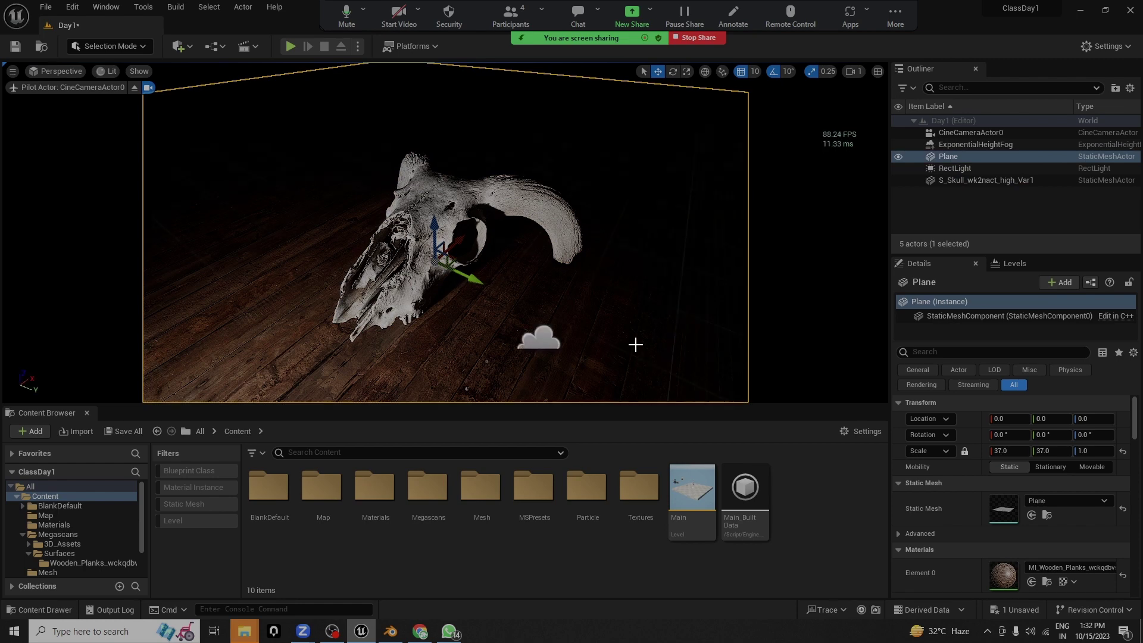
key("g")
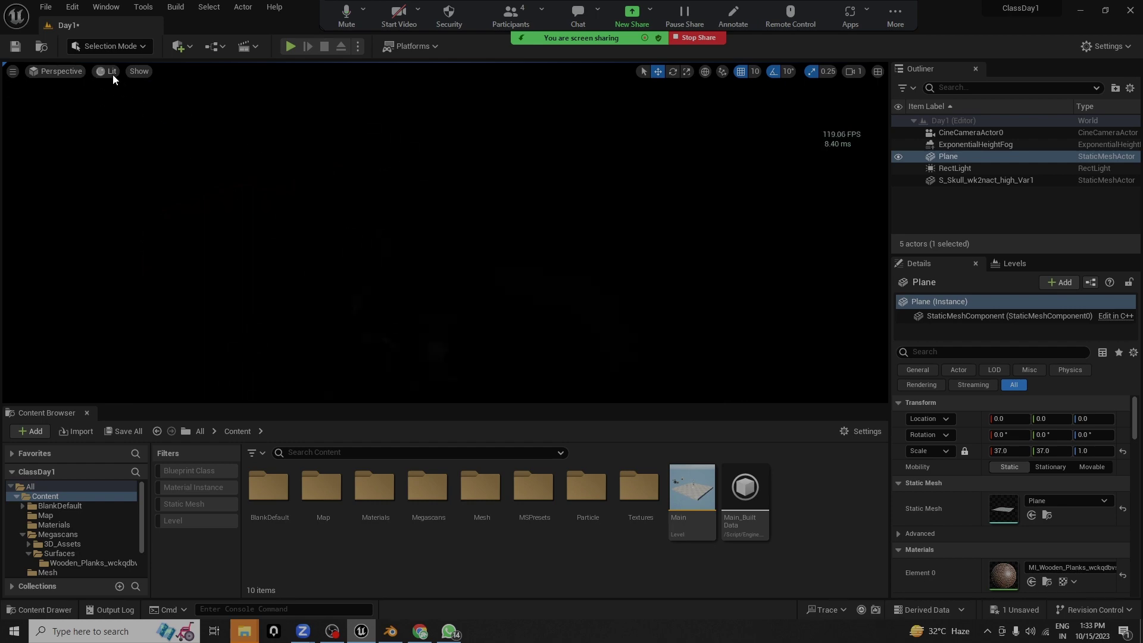
Add a new light, restore editor icons with G, and adjust the rect light's height above the floor.
left_click(179, 45)
mouse_move(206, 187)
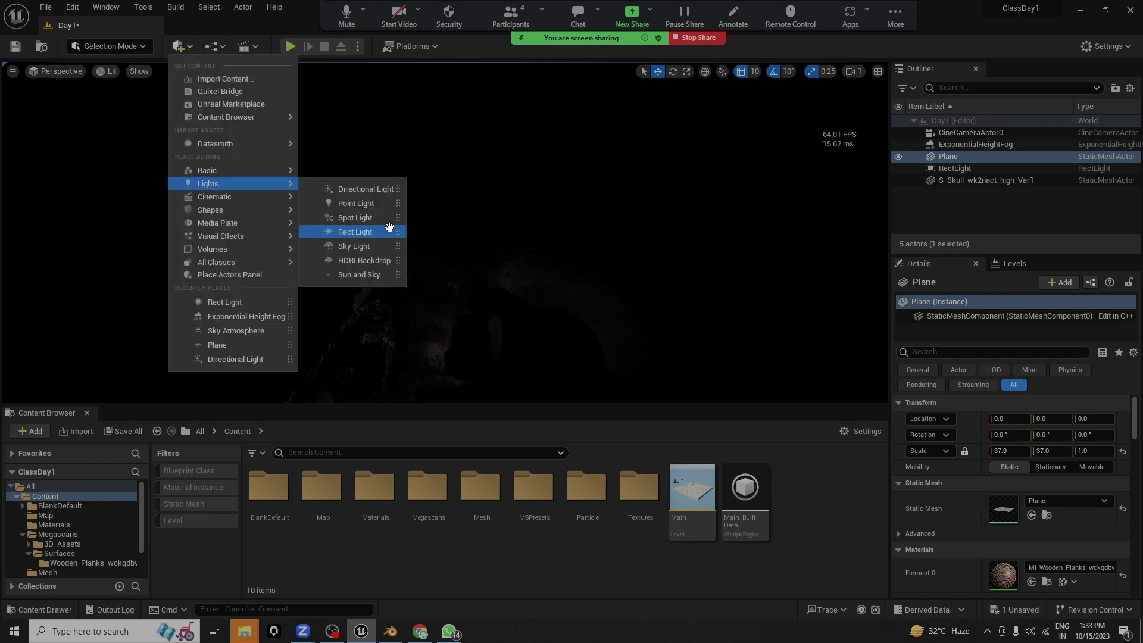
left_click(381, 233)
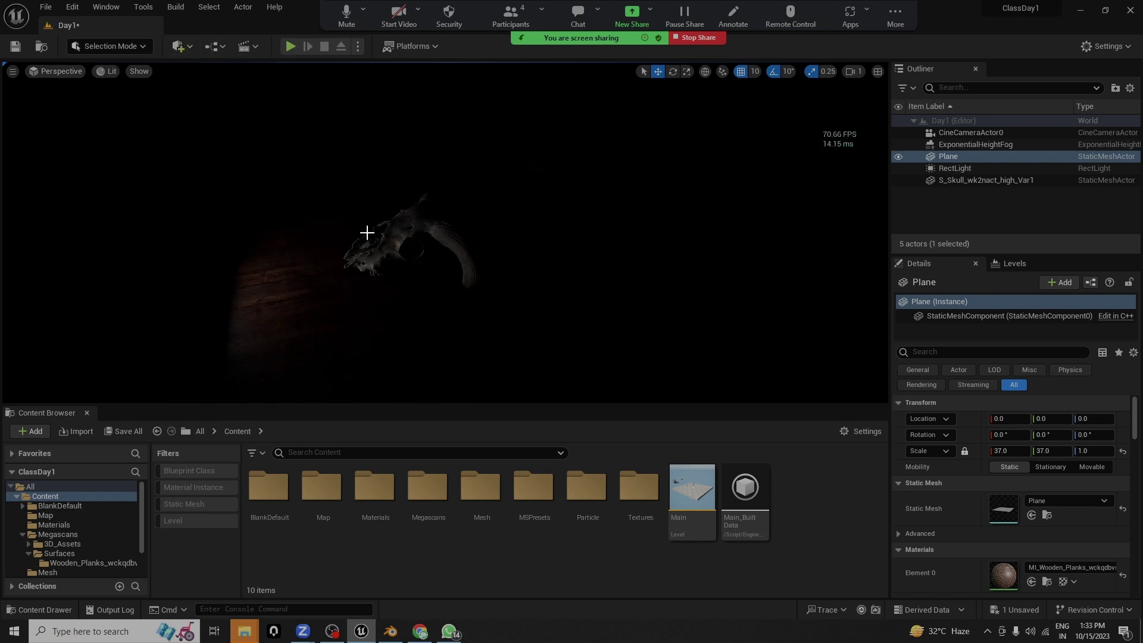
key("g")
left_click(178, 268)
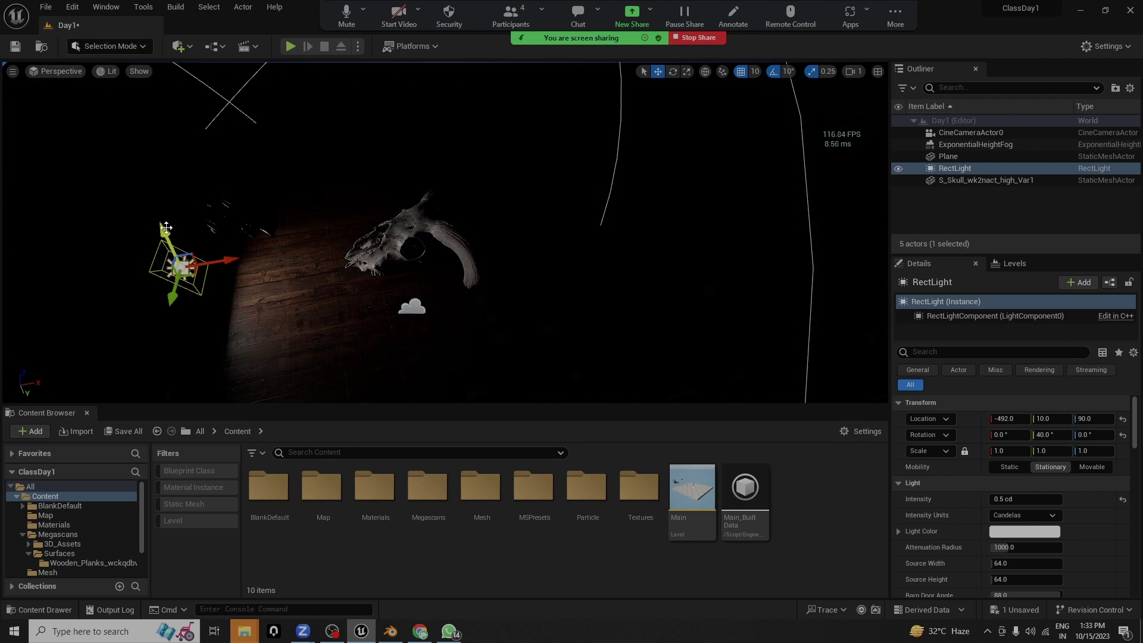
left_click_drag(166, 226, 181, 213)
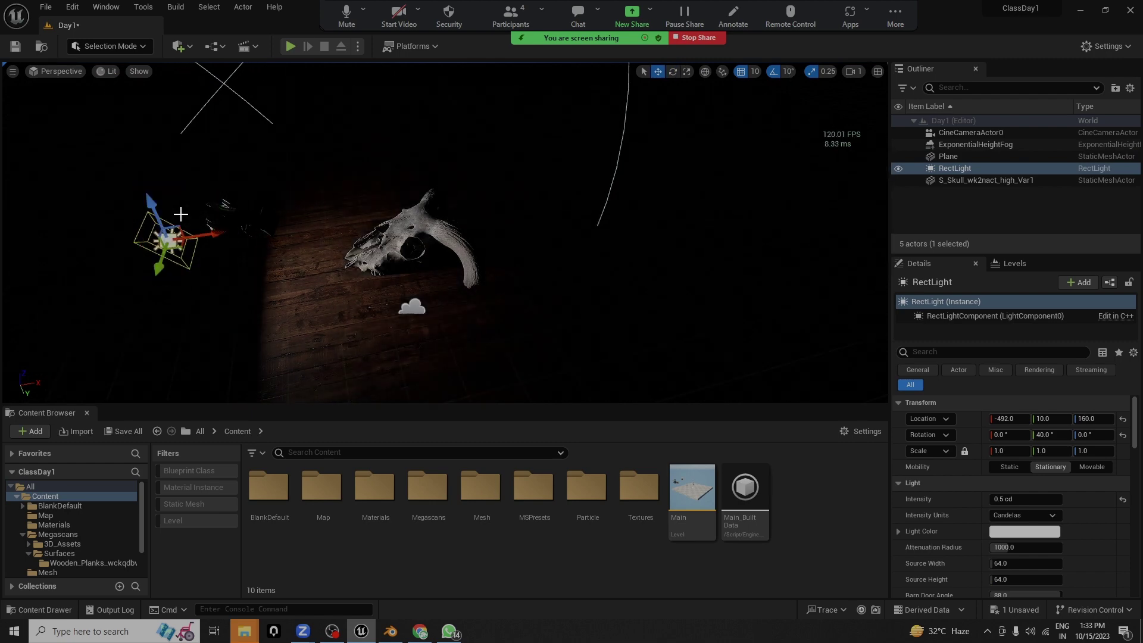
left_click_drag(181, 213, 255, 249)
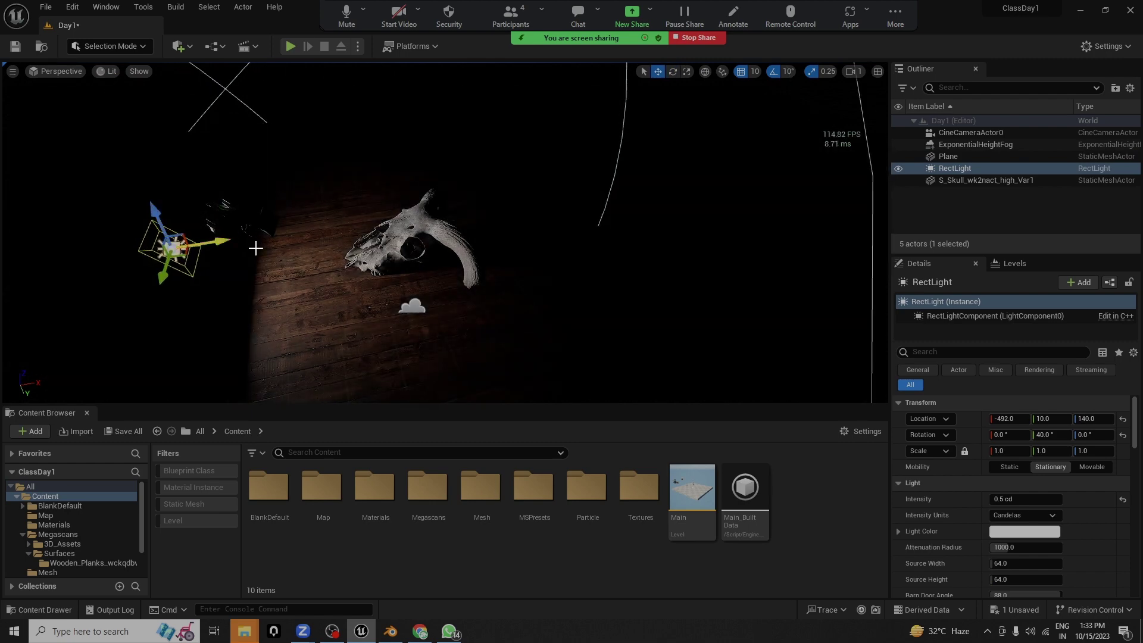
Fly around the skull and light to frame the whole scene, then select the wooden floor plane.
mouse_move(255, 248)
right_mouse_down()
mouse_move(238, 262)
mouse_move(475, 223)
mouse_move(755, 357)
right_mouse_up()
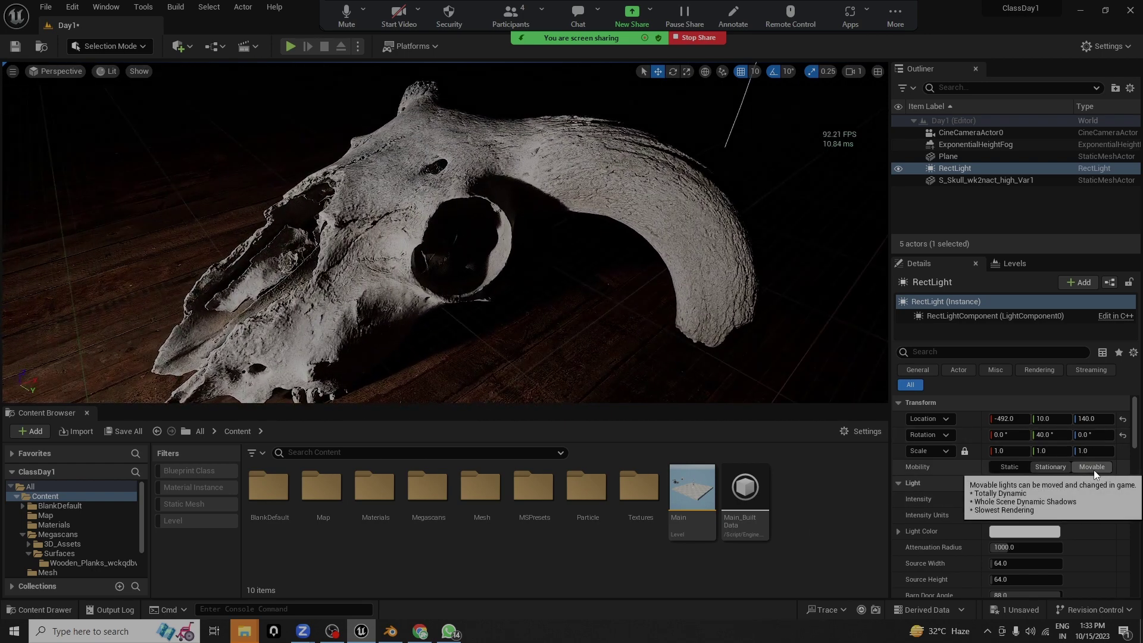
right_click_drag(595, 268, 566, 256)
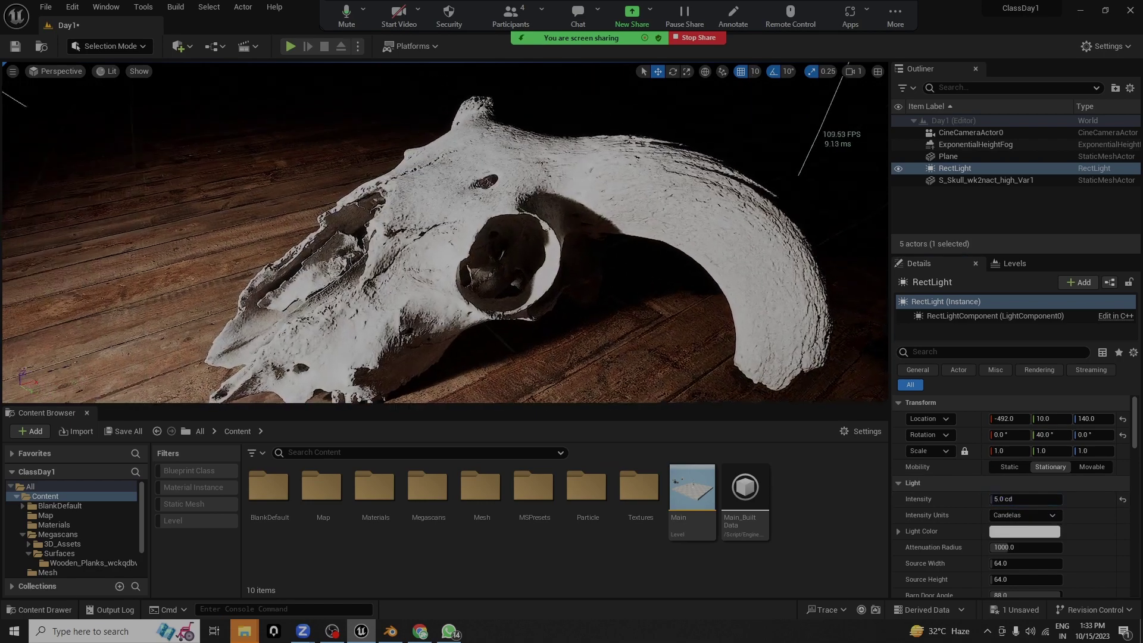
right_click_drag(446, 233, 417, 238)
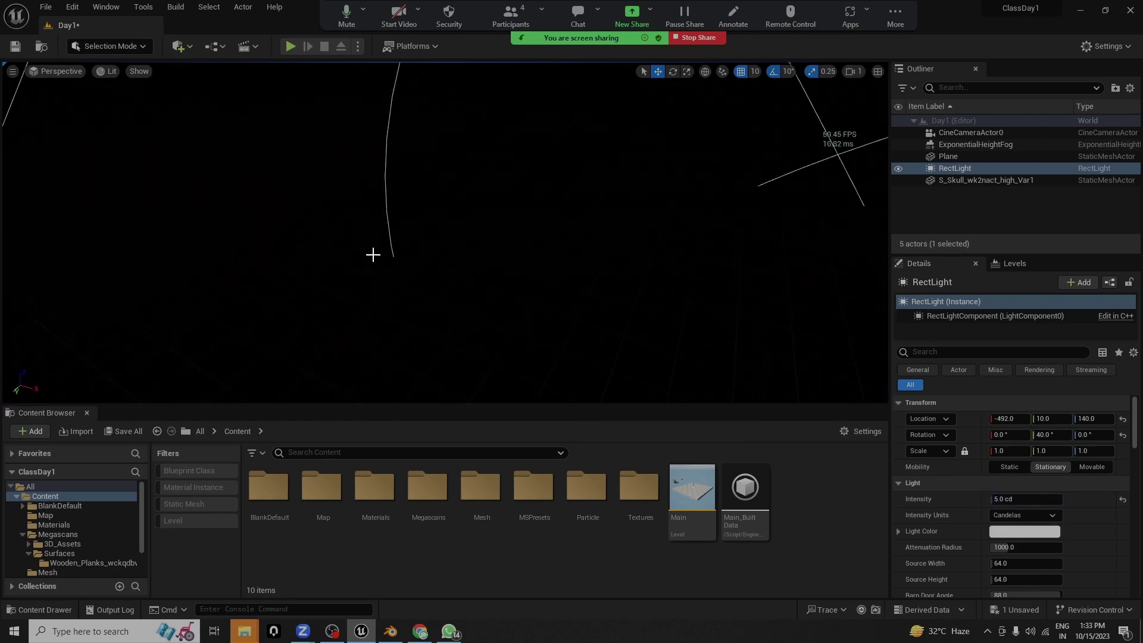
right_click_drag(486, 229, 467, 238)
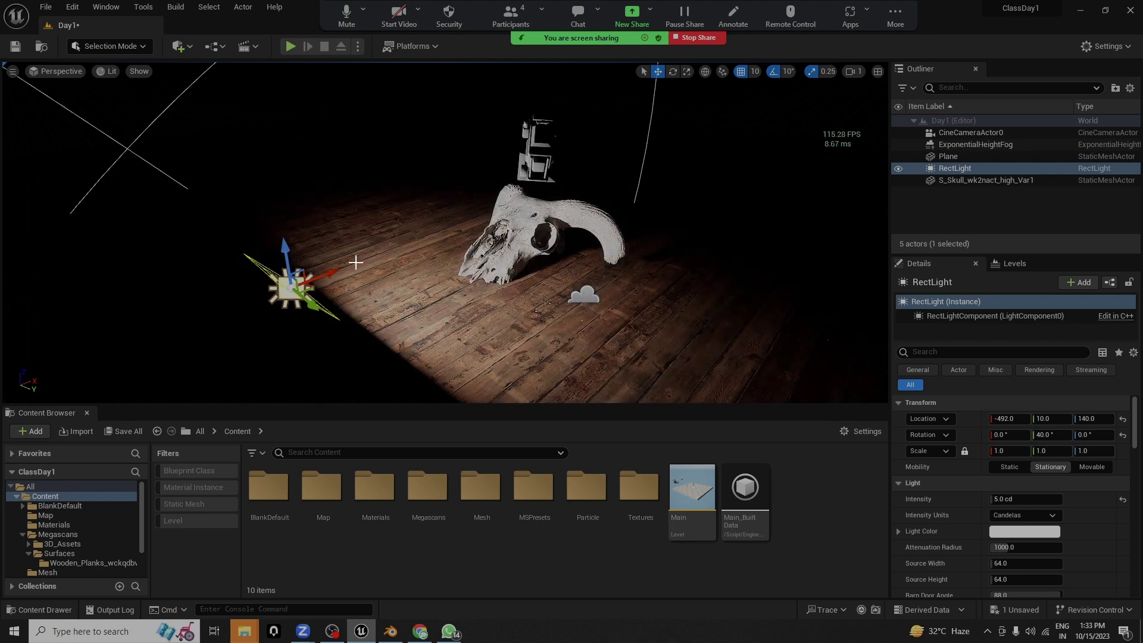
right_click_drag(740, 202, 666, 205)
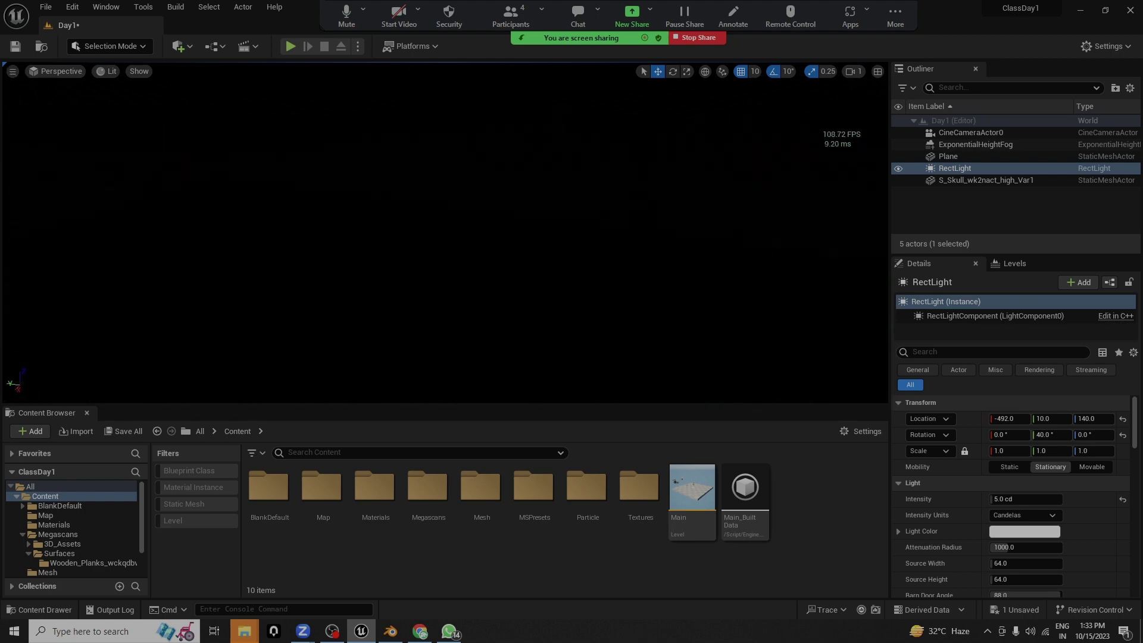
right_click_drag(569, 194, 643, 196)
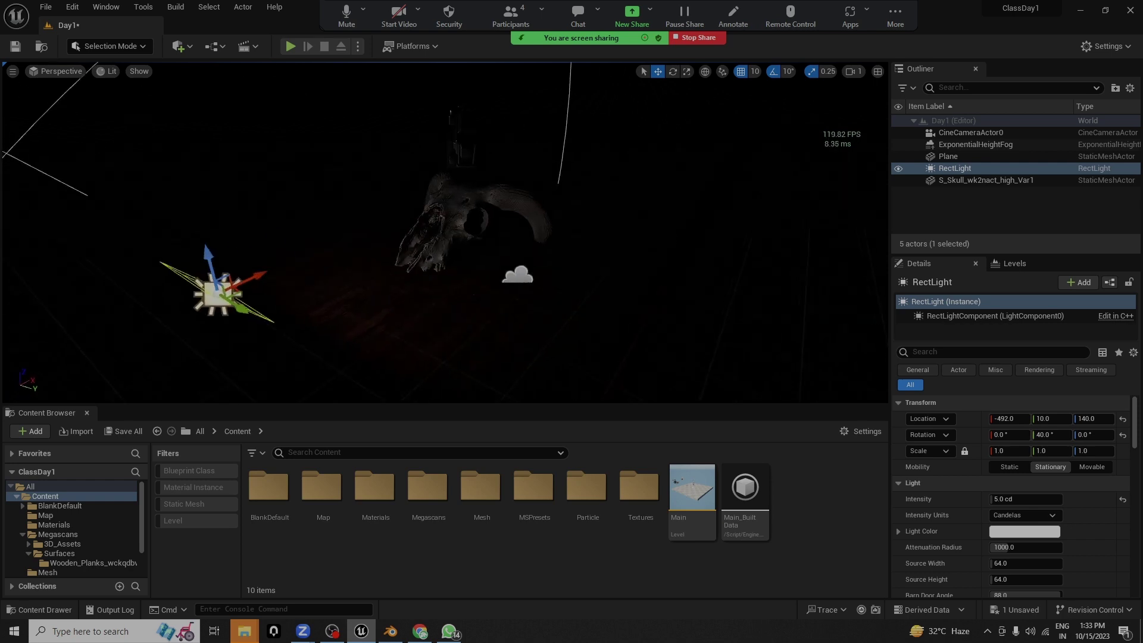
right_click_drag(571, 197, 417, 256)
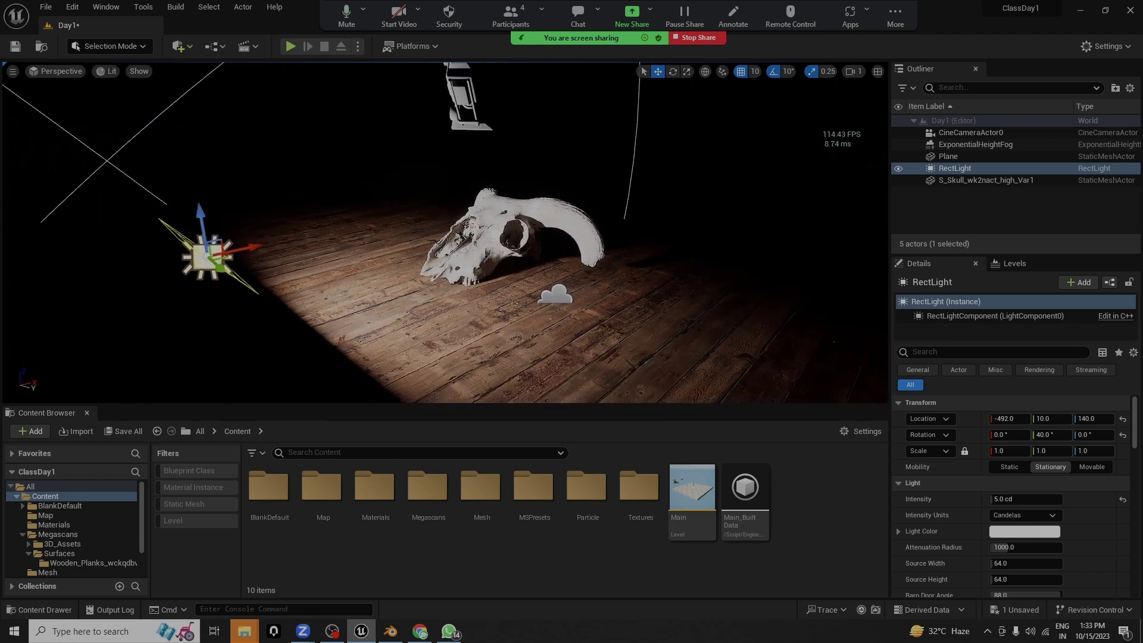
right_click_drag(416, 256, 568, 195)
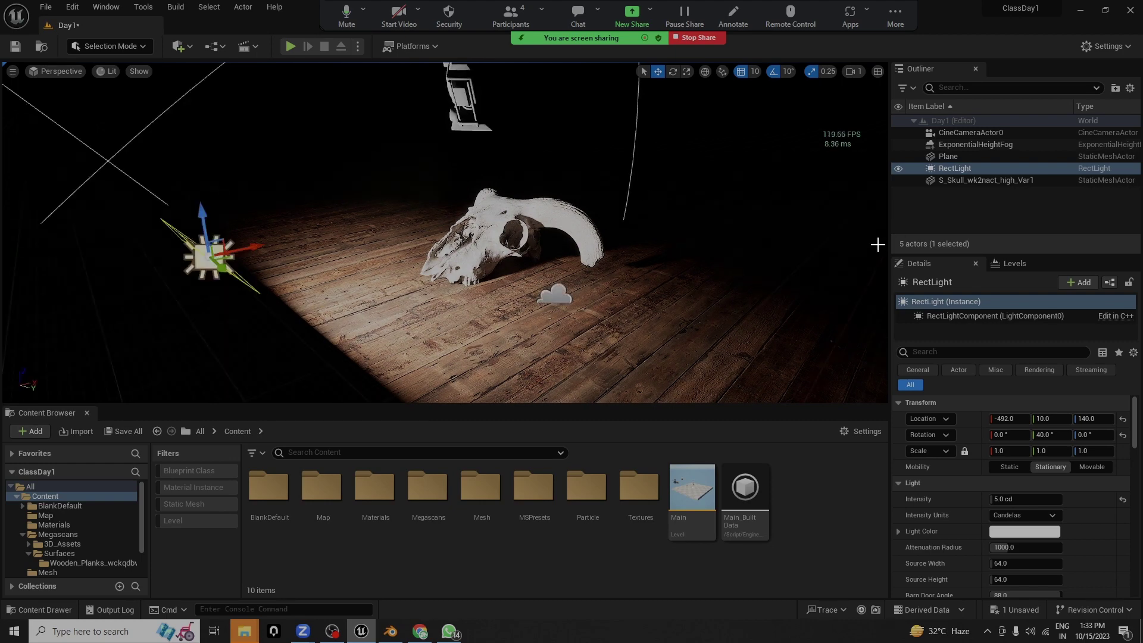
left_click(702, 157)
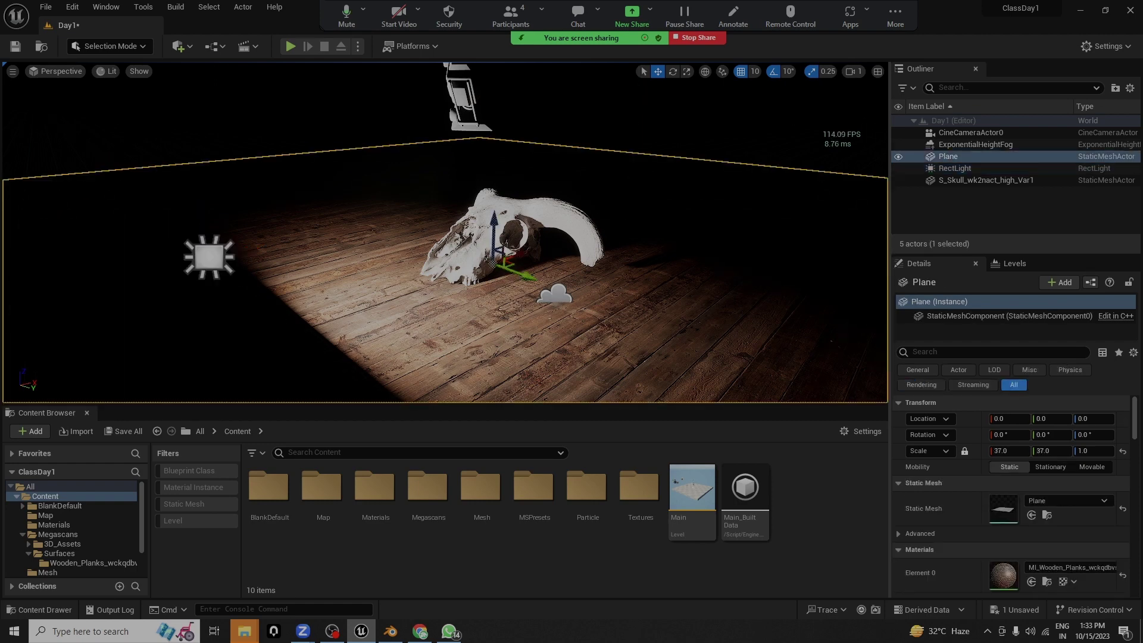
Drop a Post Process Volume from Quickly Add > Visual Effects onto the skull, then delete it.
key("Escape")
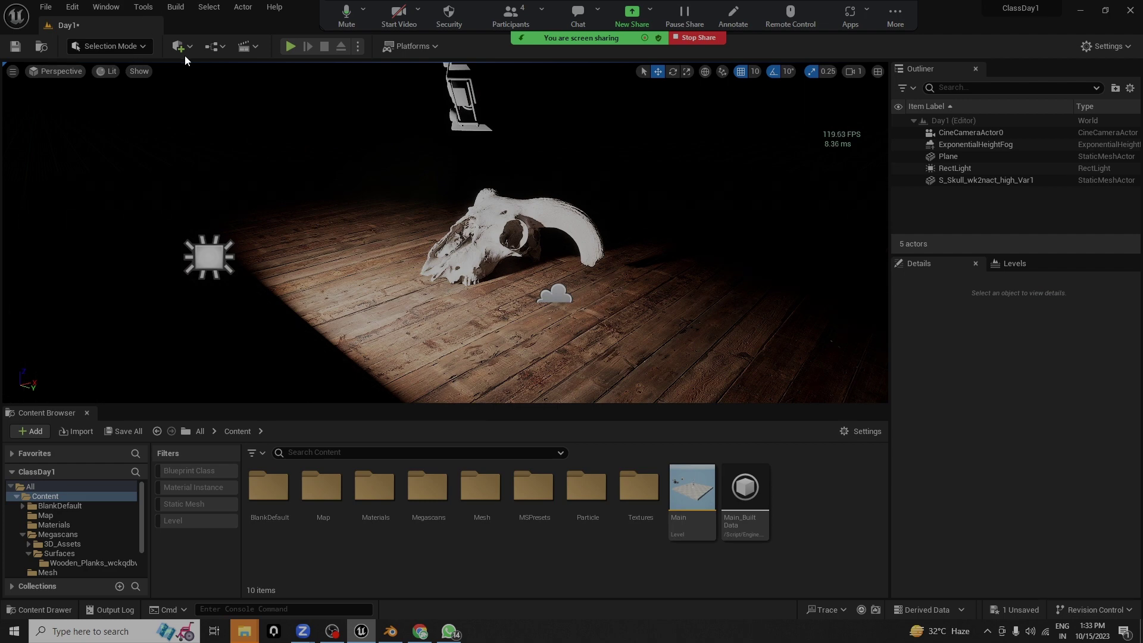
left_click(178, 47)
left_click(179, 48)
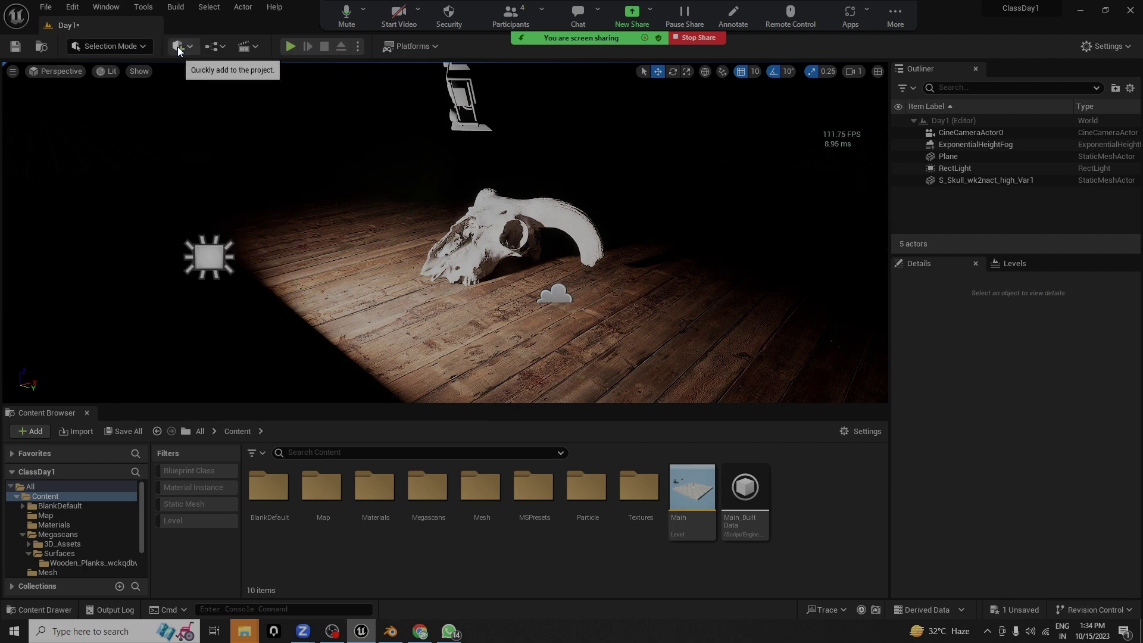
left_click(177, 46)
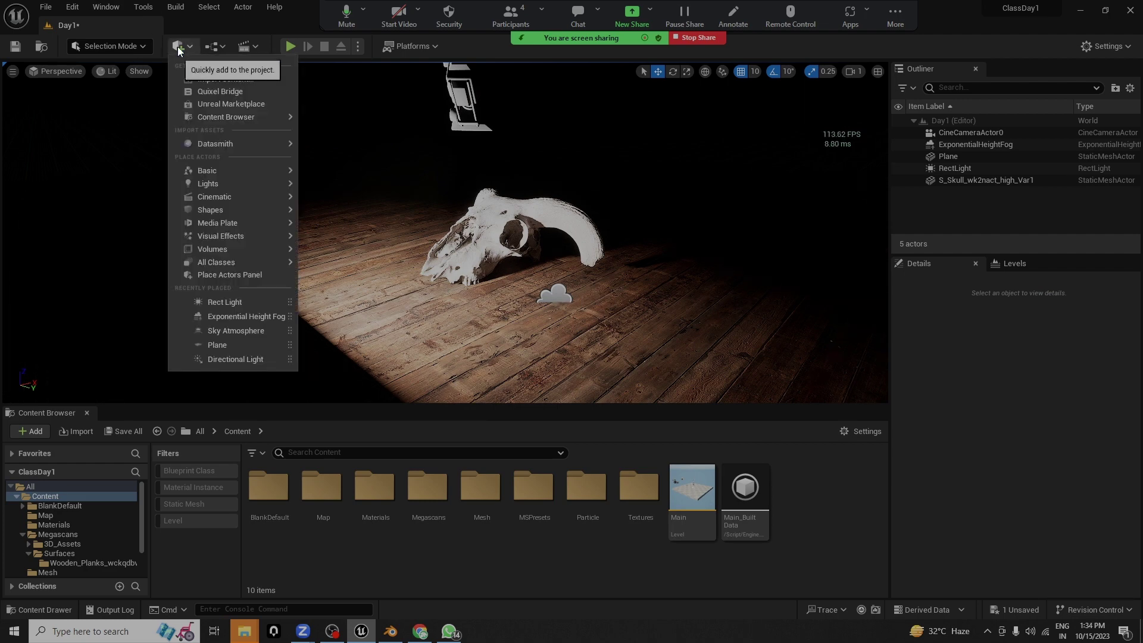
left_click(187, 47)
left_click(189, 47)
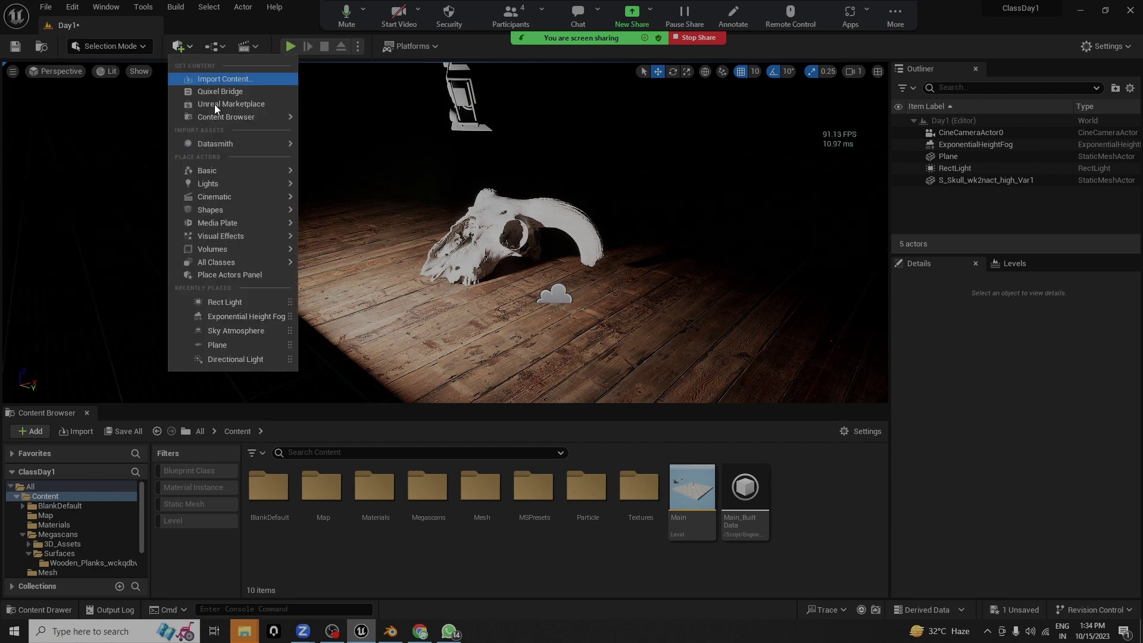
mouse_move(269, 237)
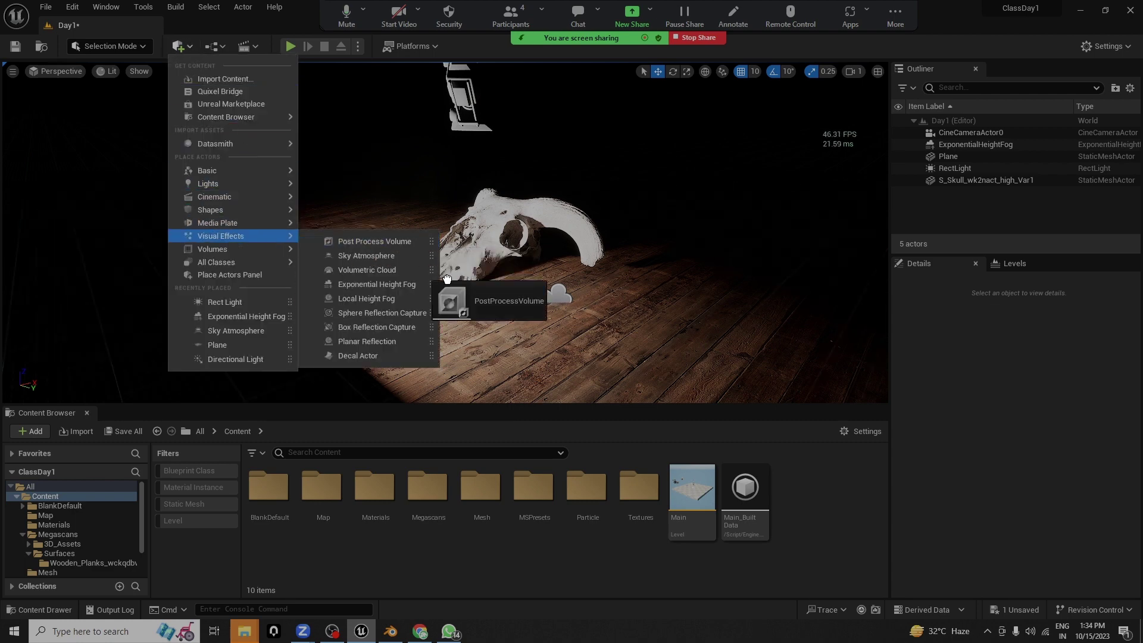
mouse_move(365, 241)
left_mouse_down()
mouse_move(497, 264)
mouse_move(323, 247)
mouse_move(309, 226)
left_mouse_up()
key("Delete")
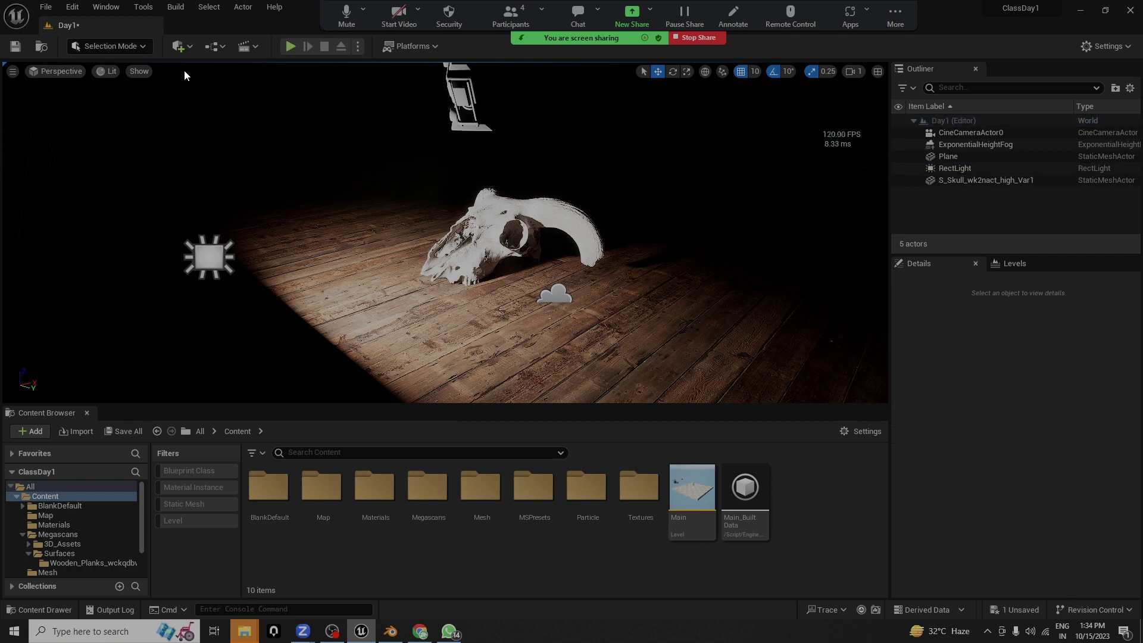
Place a new Post Process Volume beside the skull and nudge it along Y to 320.
left_click(179, 48)
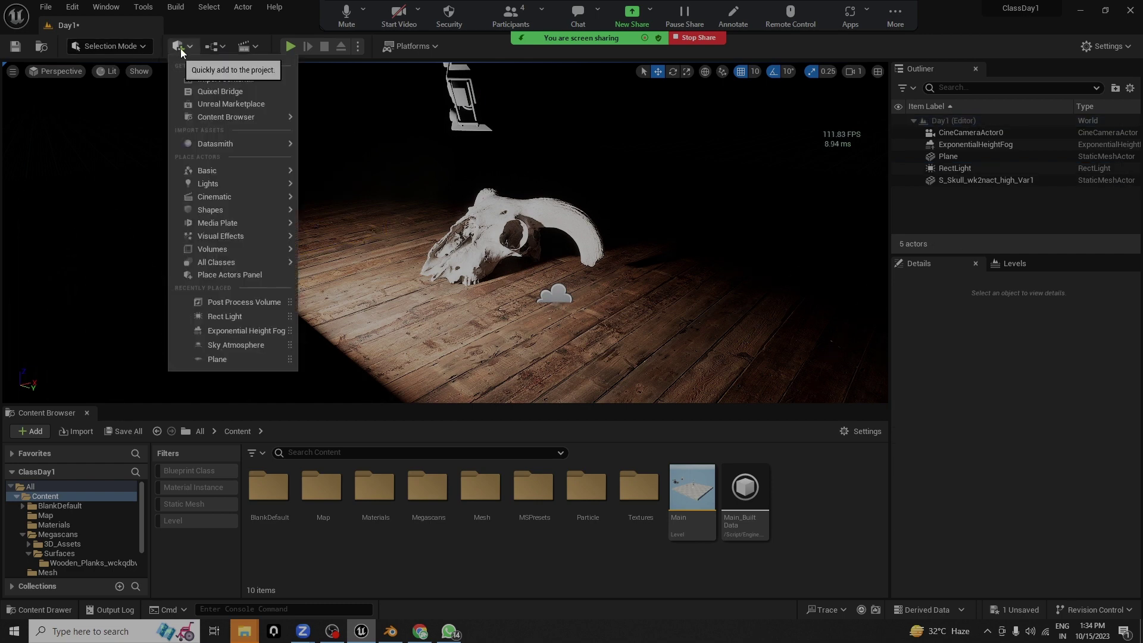
mouse_move(226, 237)
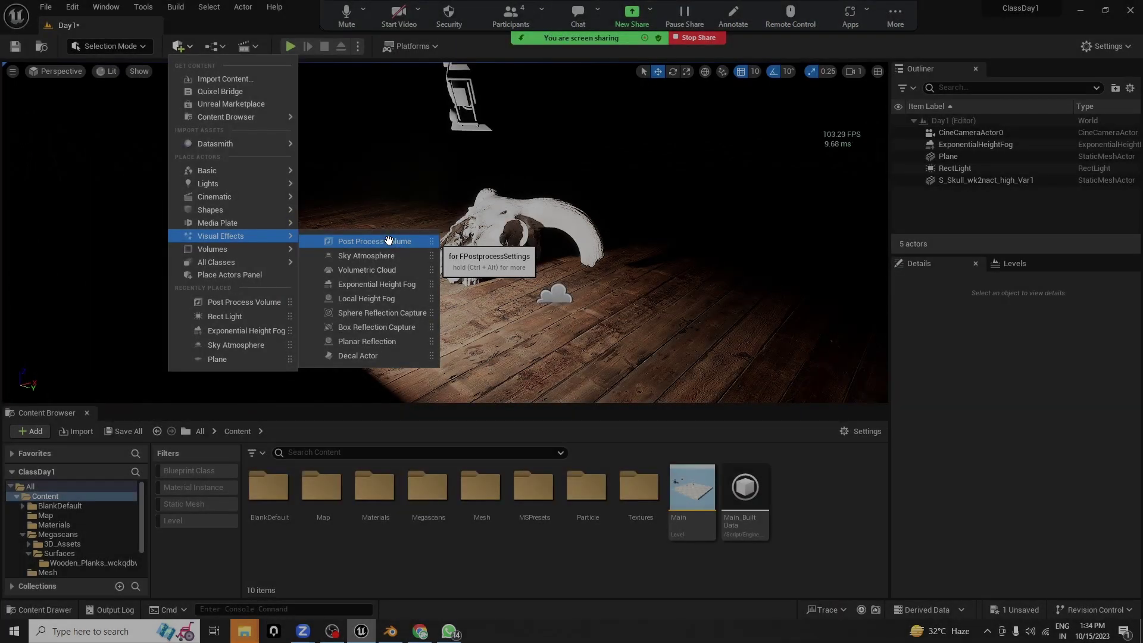
mouse_move(388, 240)
left_mouse_down()
mouse_move(351, 256)
mouse_move(695, 287)
mouse_move(651, 281)
left_mouse_up()
right_click_drag(651, 282, 667, 282)
key("g")
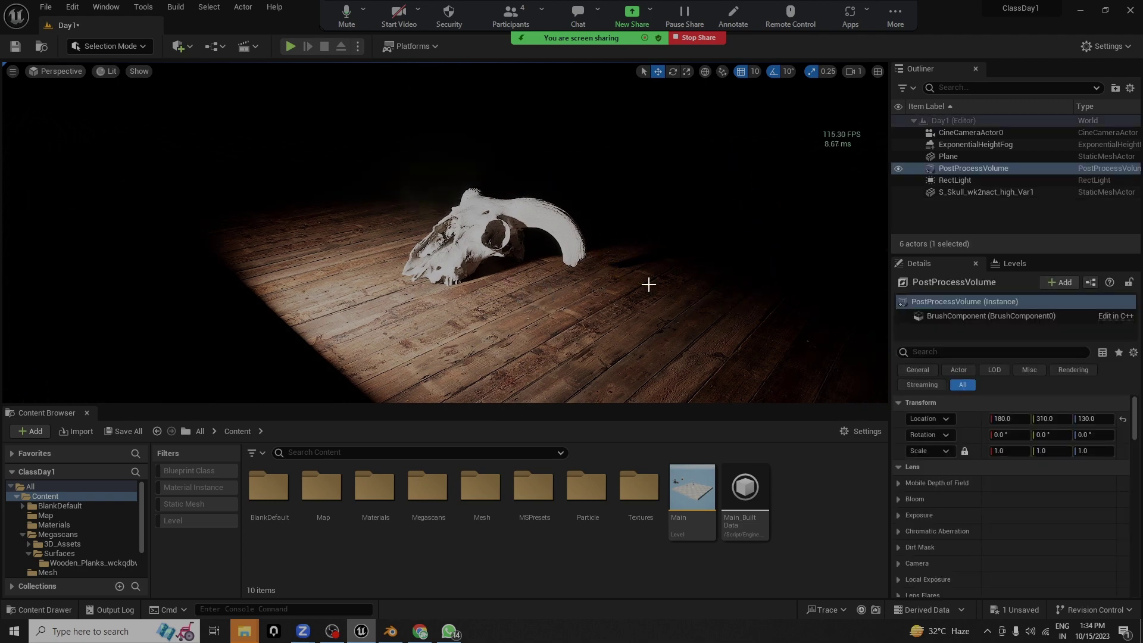
key("g")
left_click_drag(744, 222, 660, 307)
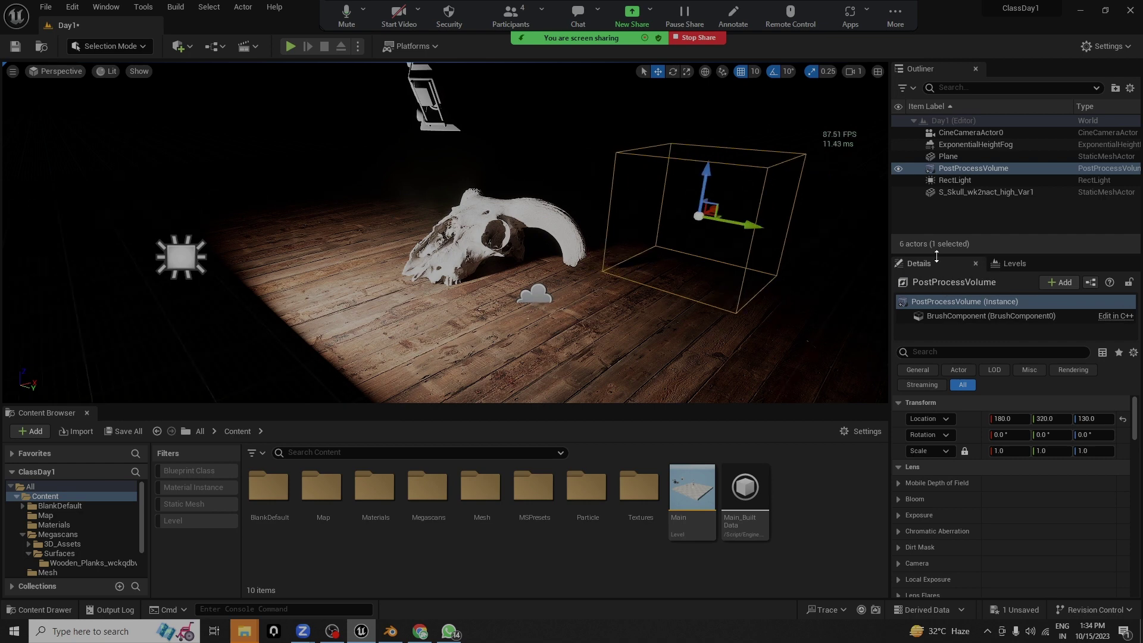
Browse the volume's Color Grading, Global Illumination and Film Grain sections in the Details panel.
left_click_drag(936, 256, 936, 212)
scroll(937, 509, "down", 1)
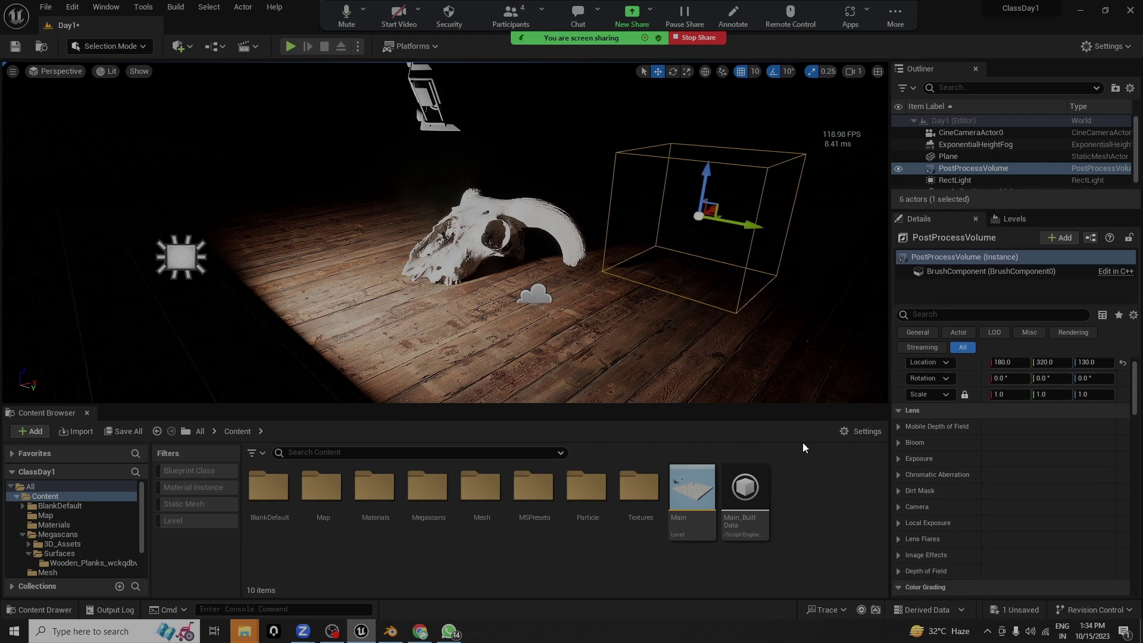
scroll(1013, 476, "down", 1)
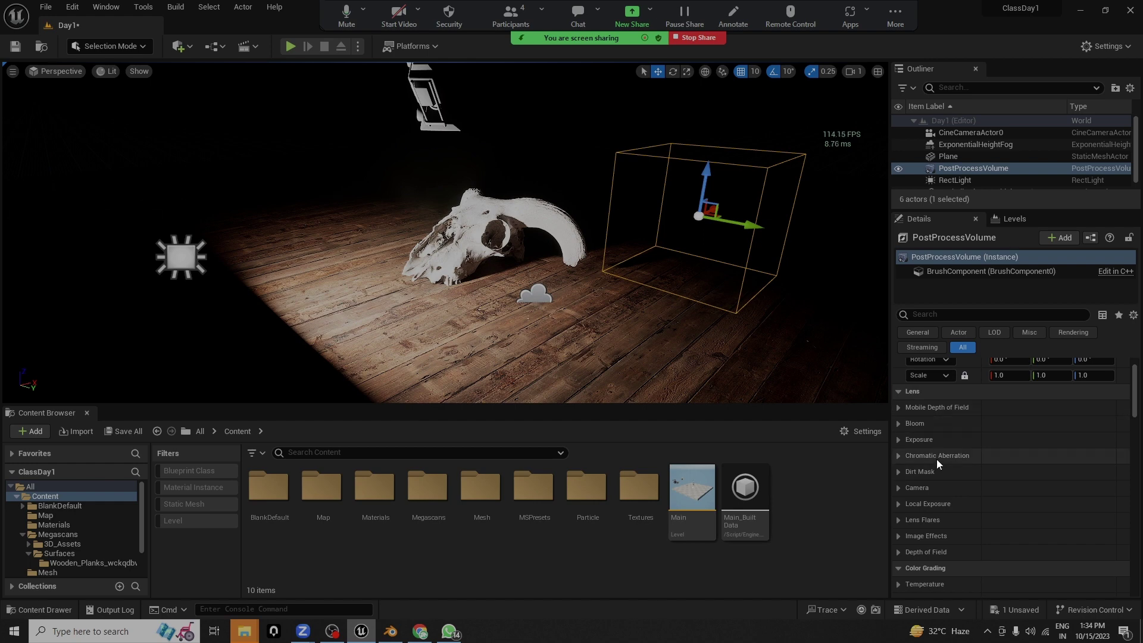
scroll(939, 459, "down", 2)
scroll(949, 469, "down", 2)
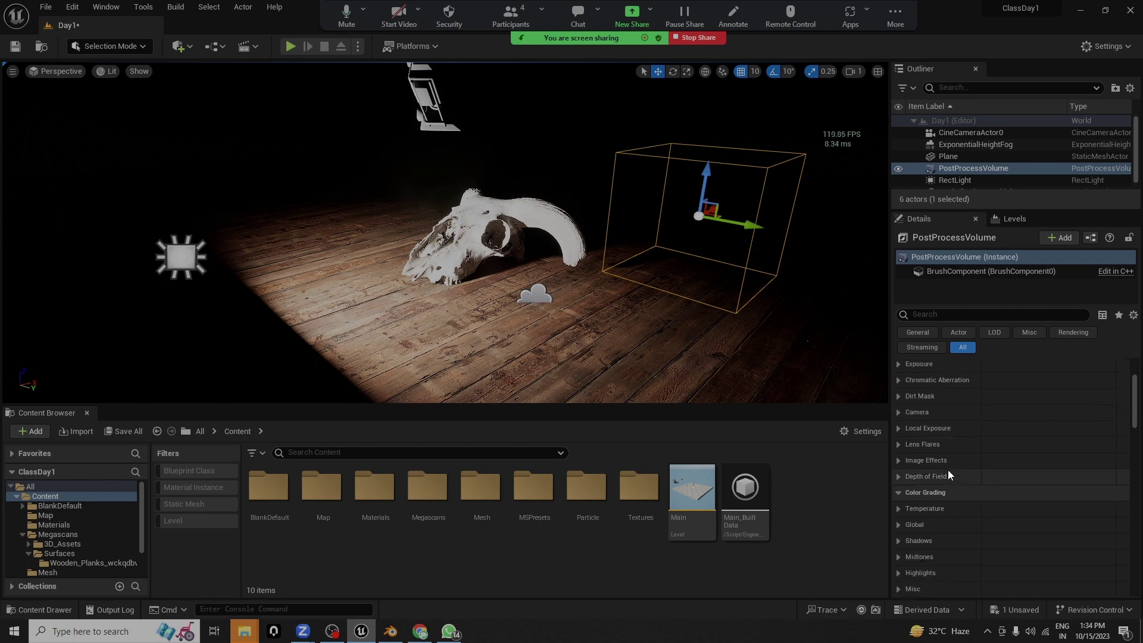
left_click(901, 493)
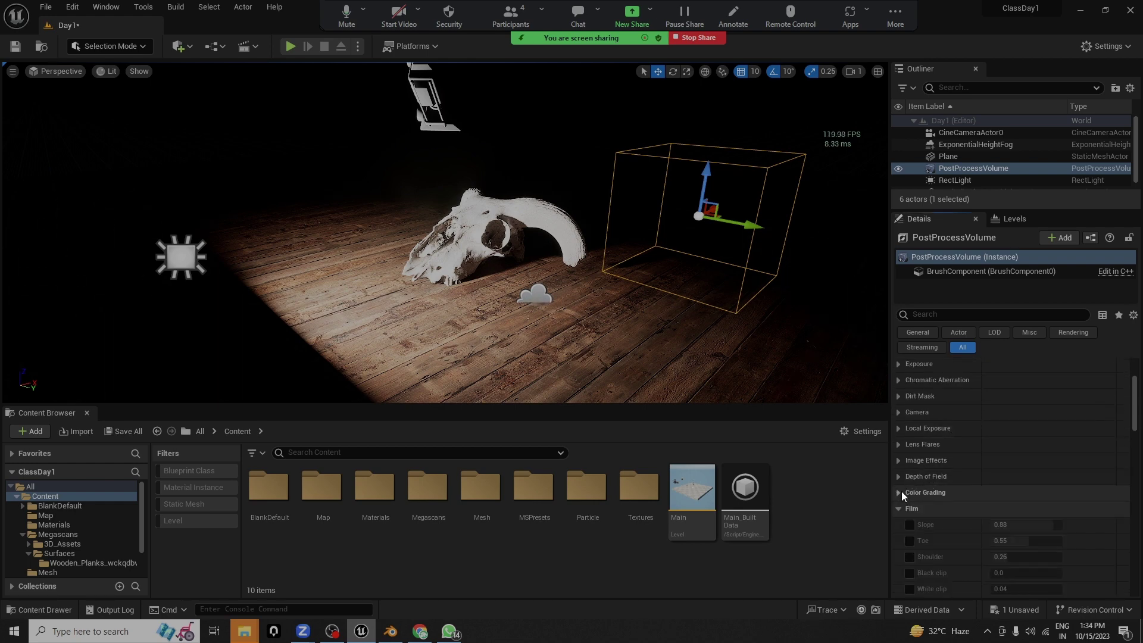
left_click(901, 524)
left_click(901, 524)
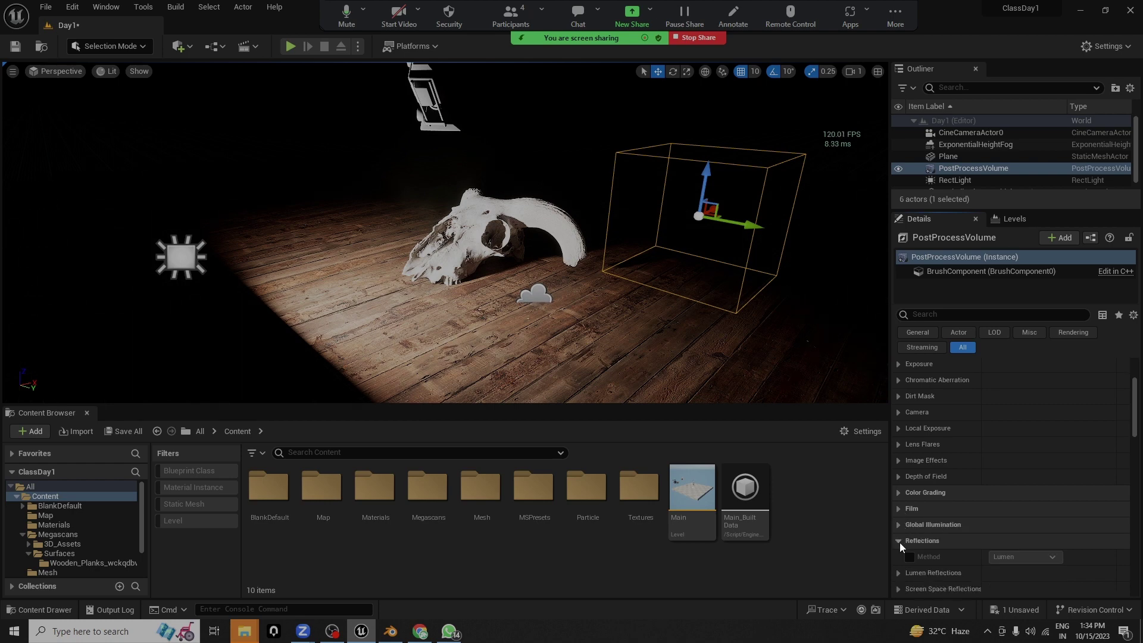
scroll(902, 559, "down", 1)
left_click(907, 533)
scroll(907, 533, "down", 2)
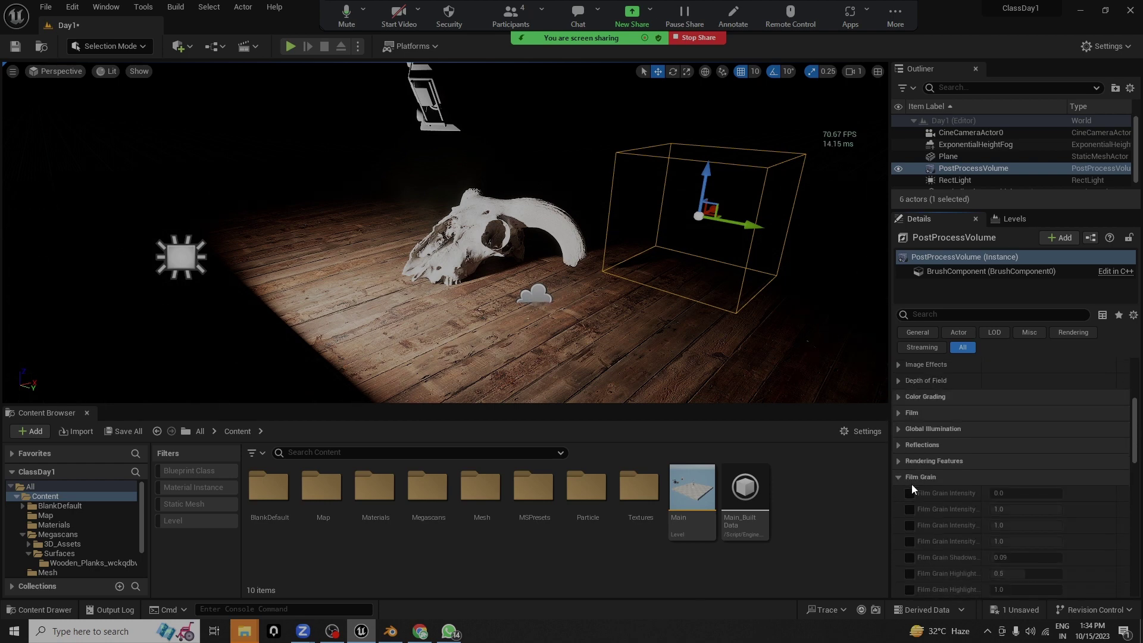
left_click(912, 480)
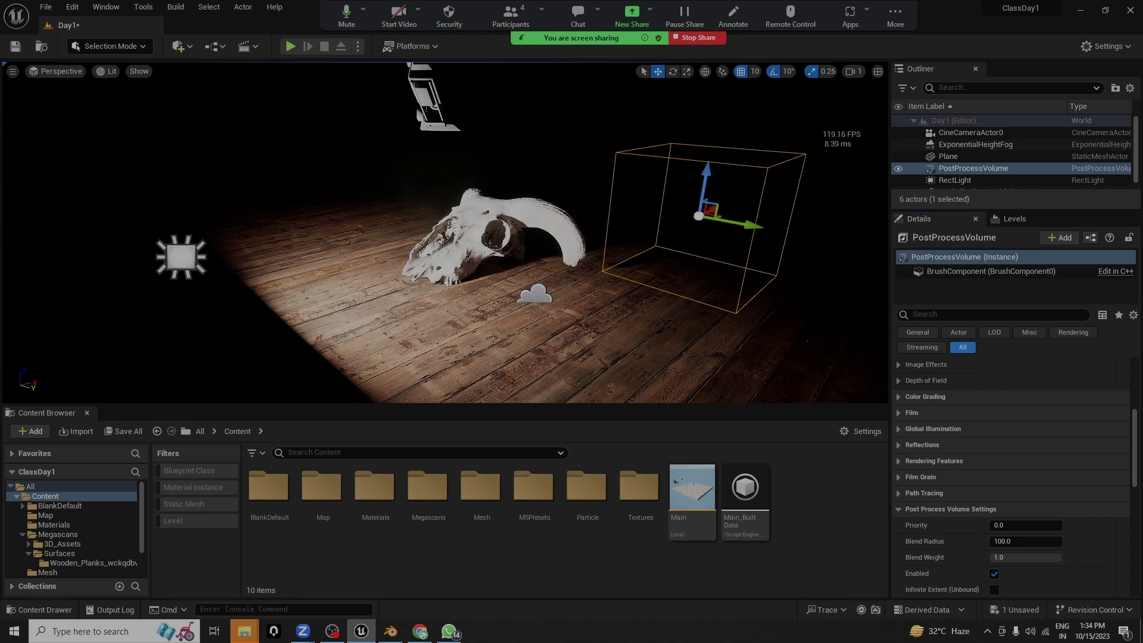
mouse_move(575, 331)
right_mouse_down()
mouse_move(509, 337)
mouse_move(549, 227)
right_mouse_up()
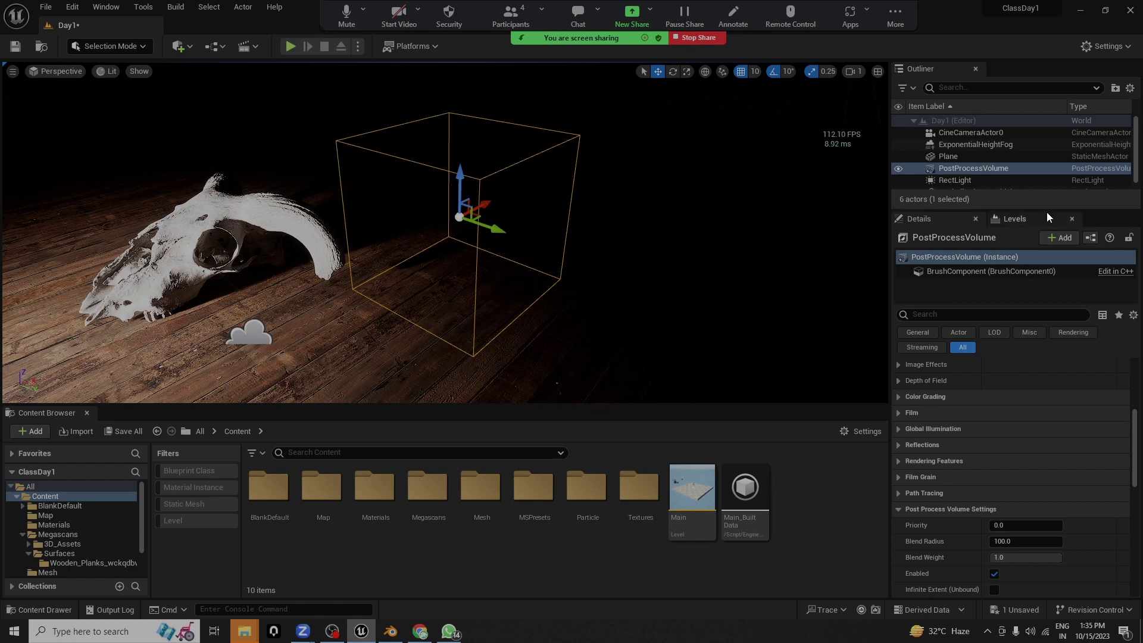
Enlarge the Details area and frame the viewport on the Post Process Volume.
mouse_move(1043, 208)
left_mouse_down()
mouse_move(1044, 174)
mouse_move(1044, 192)
left_mouse_up()
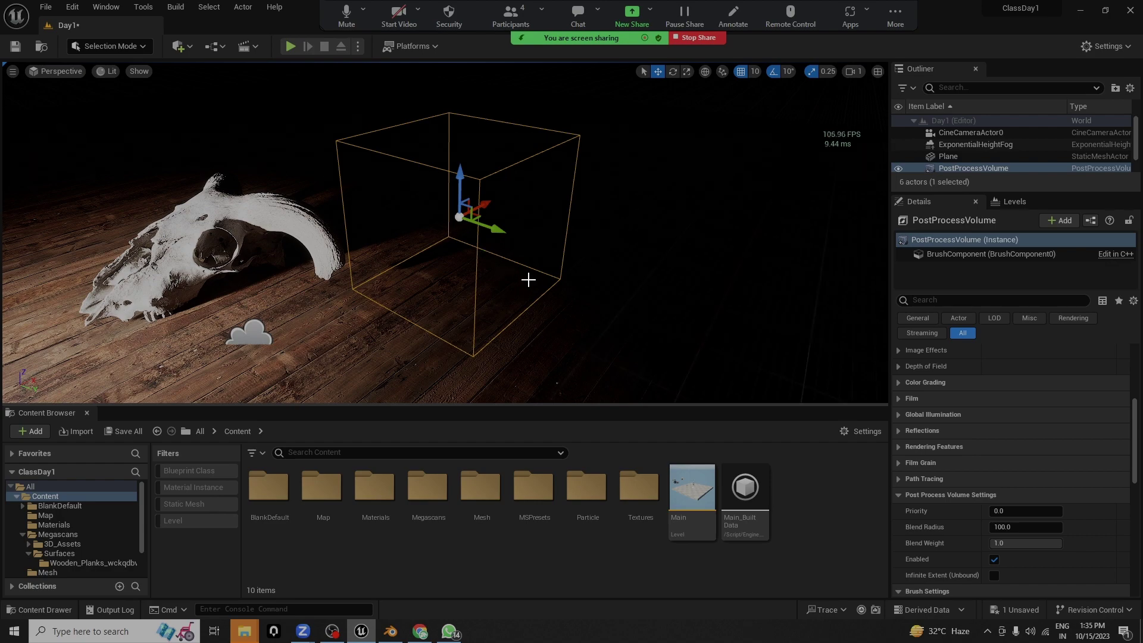
mouse_move(528, 279)
right_mouse_down()
mouse_move(512, 279)
mouse_move(629, 203)
right_mouse_up()
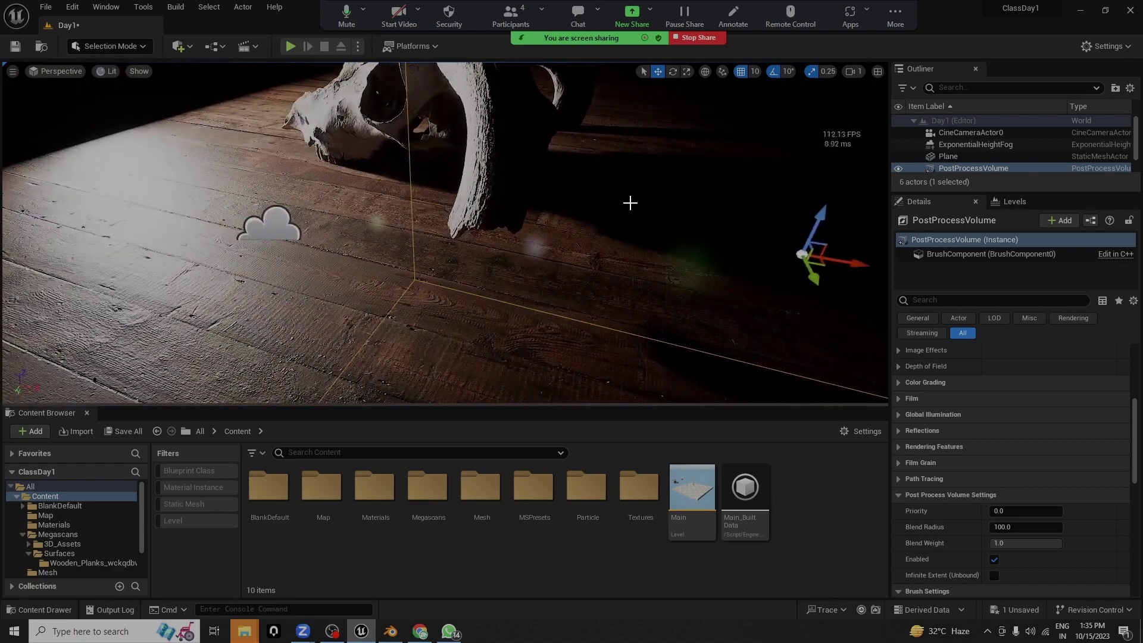
key("f")
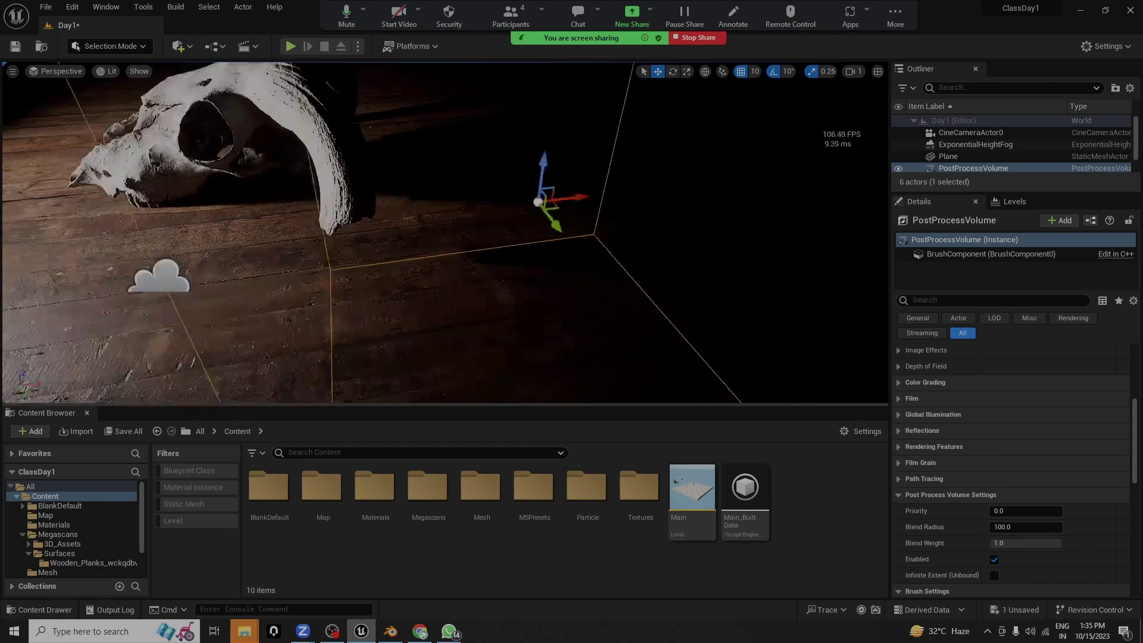
right_click_drag(551, 260, 536, 262)
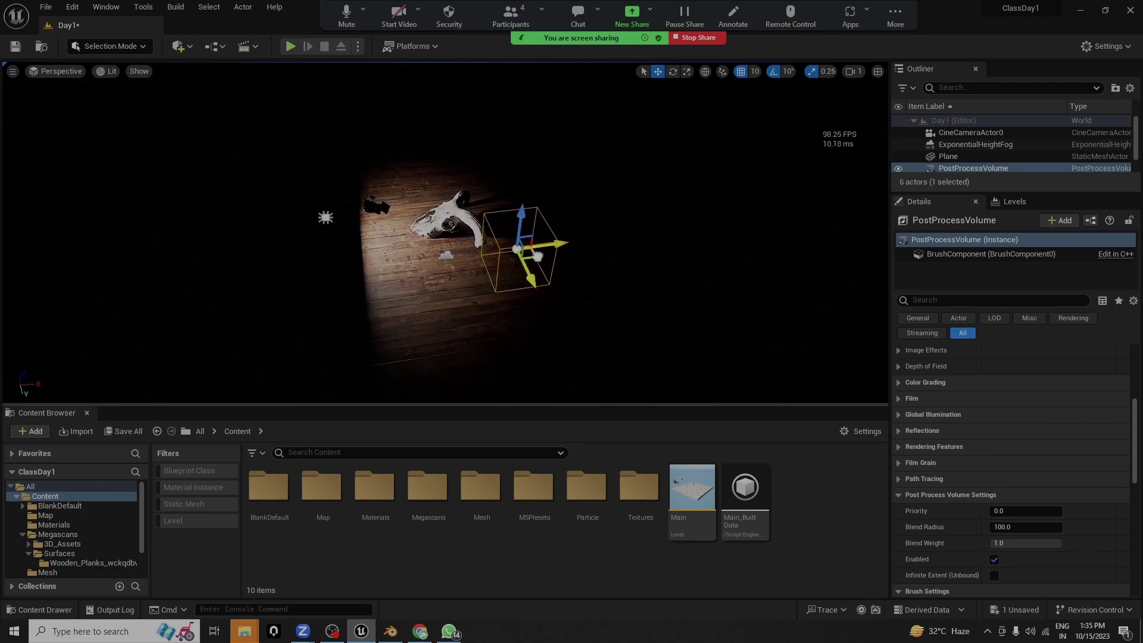
Try stretching the volume with the scale tool, then undo both resizes.
key("r")
left_click_drag(416, 233, 304, 242)
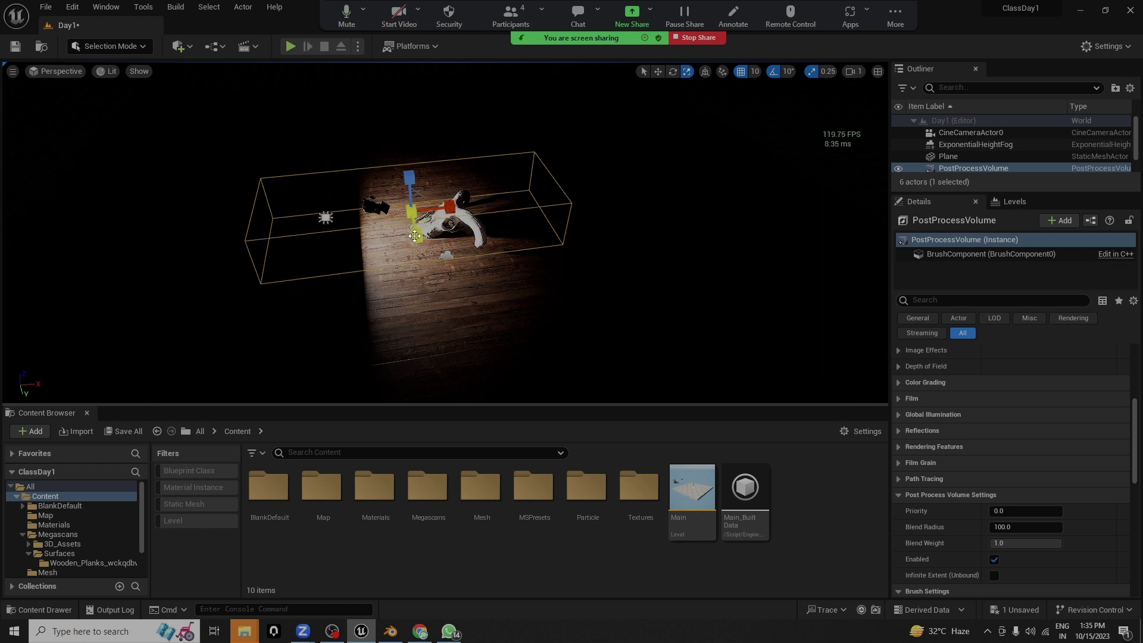
mouse_move(416, 231)
left_mouse_down()
mouse_move(394, 133)
mouse_move(427, 240)
left_mouse_up()
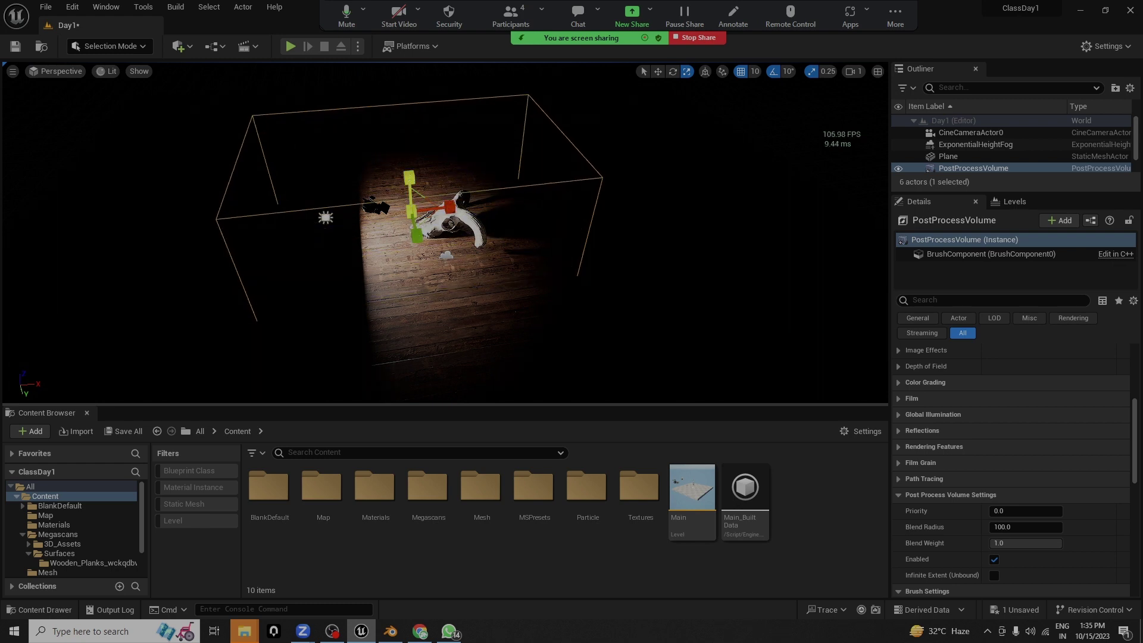
key("ctrl+z")
key("ctrl+z")
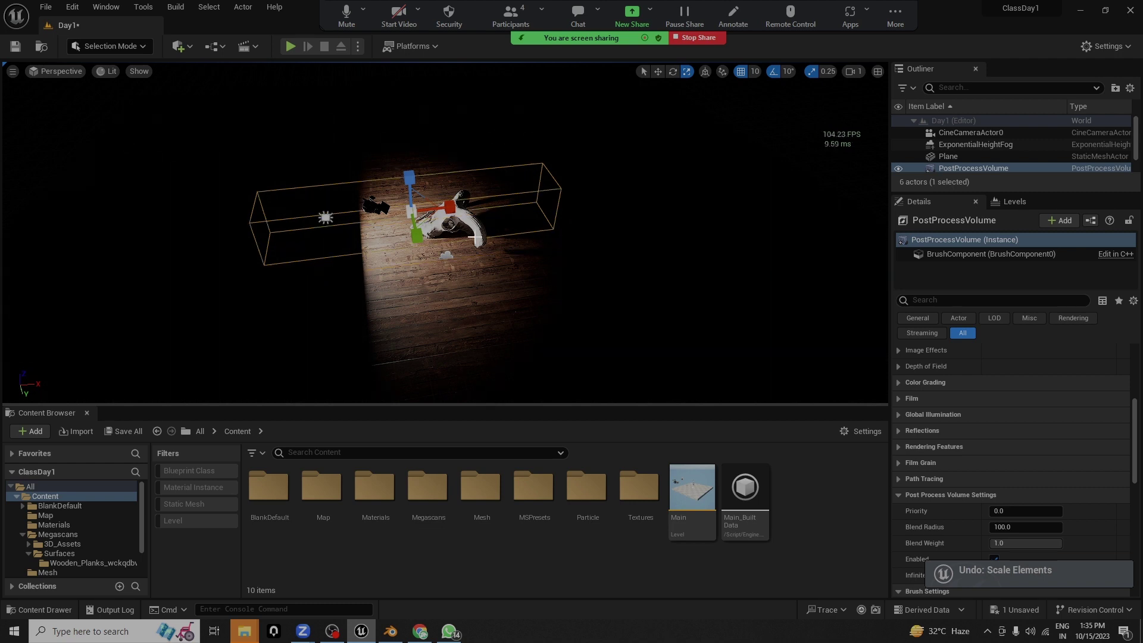
key("ctrl+z")
Move the volume away from the skull toward the front of the floor.
key("w")
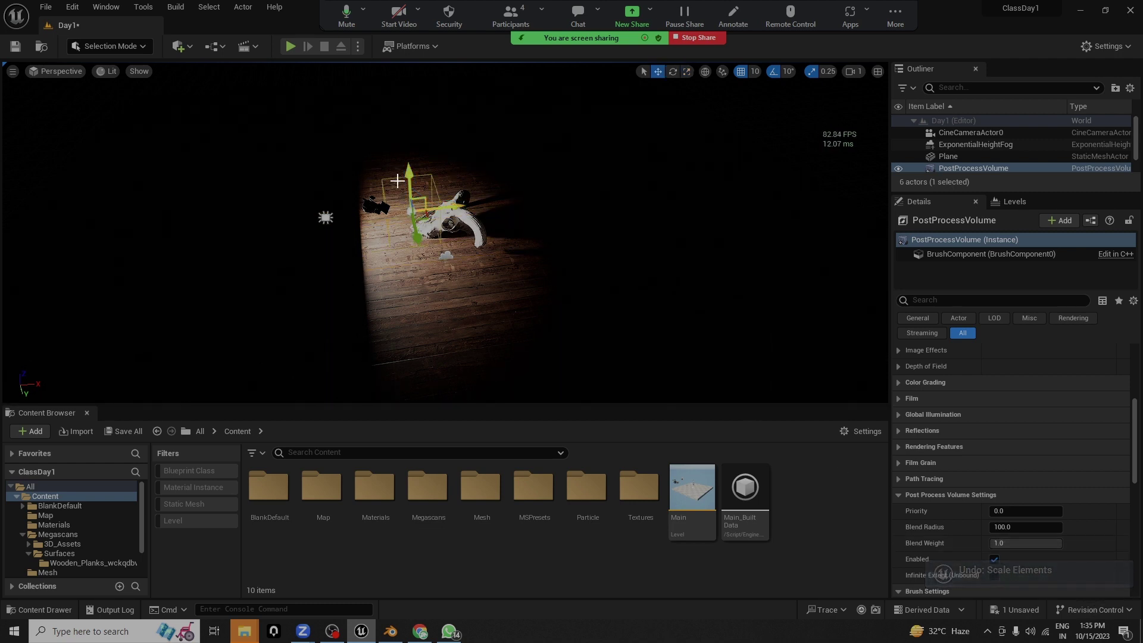
left_click_drag(431, 212, 655, 151)
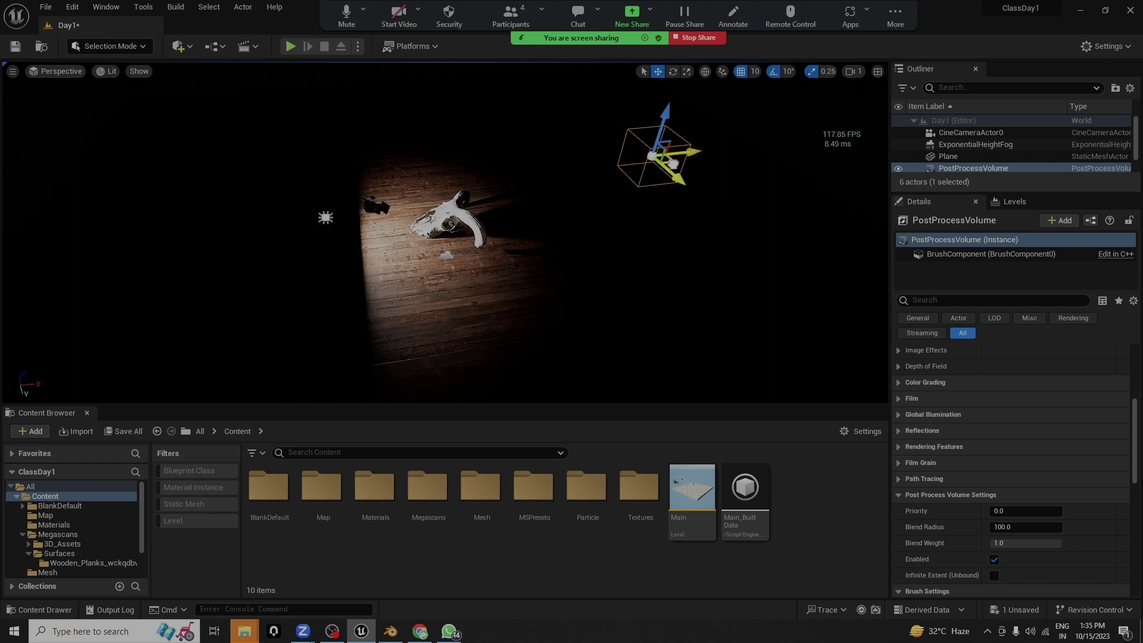
mouse_move(679, 169)
left_mouse_down()
mouse_move(648, 315)
mouse_move(638, 316)
left_mouse_up()
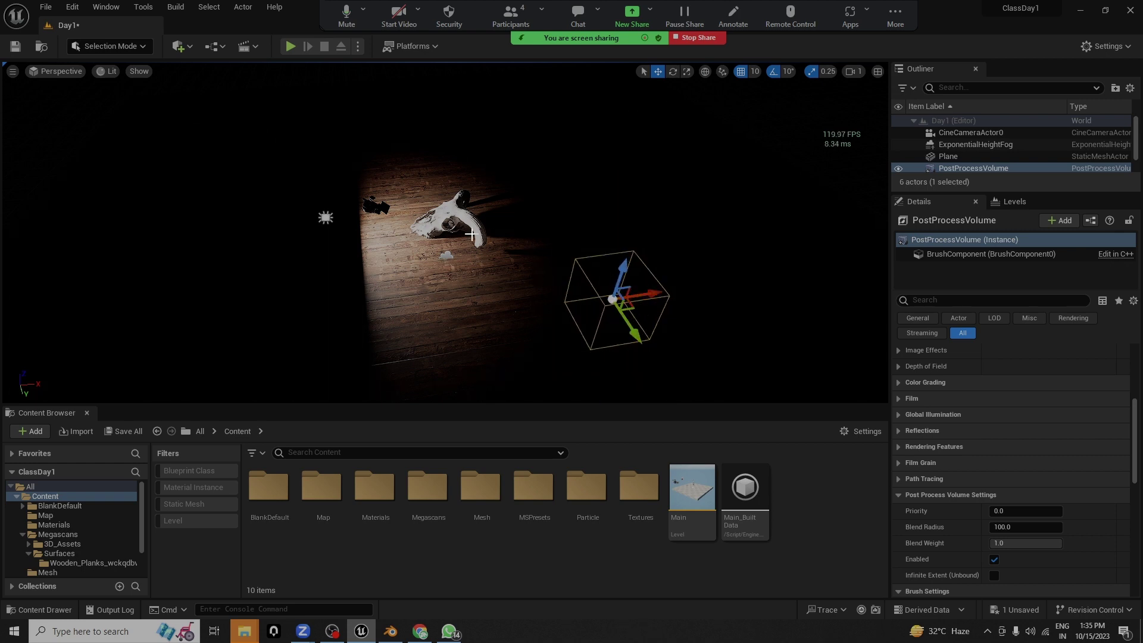
right_click_drag(470, 234, 512, 244)
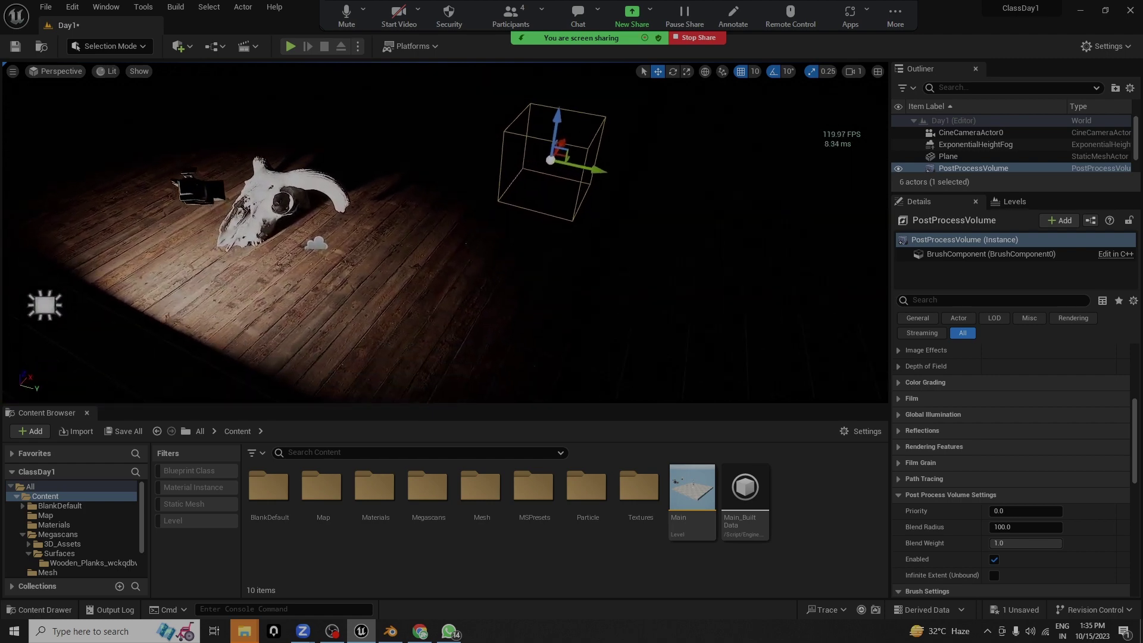
right_click_drag(471, 234, 472, 234)
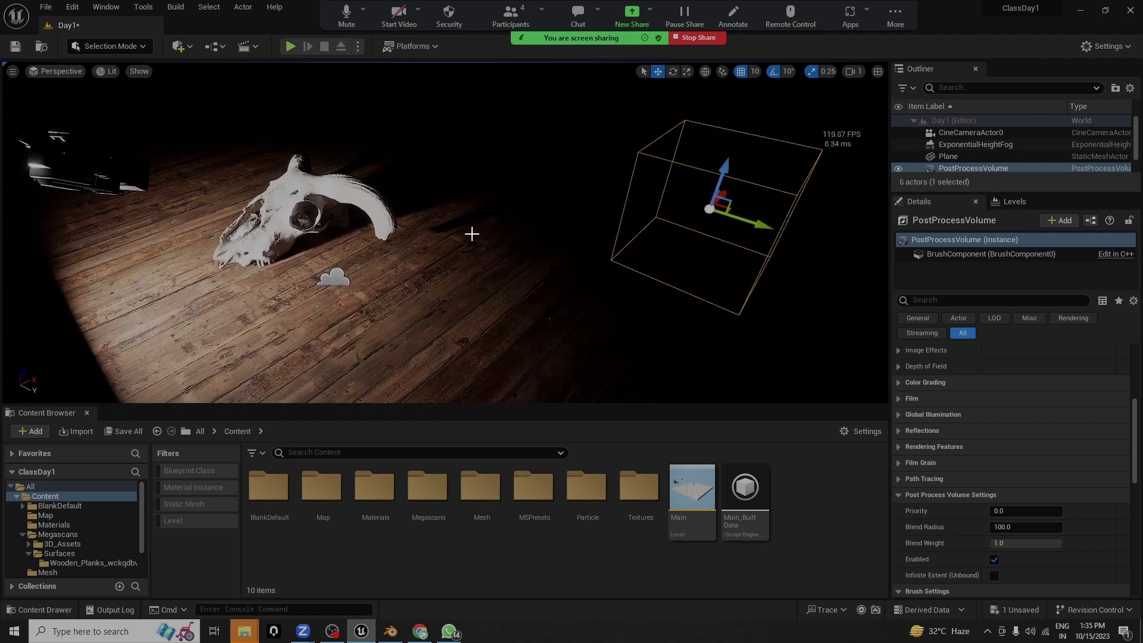
Tick Infinite Extent (Unbound) in the volume's Post Process Volume Settings.
left_click(994, 576)
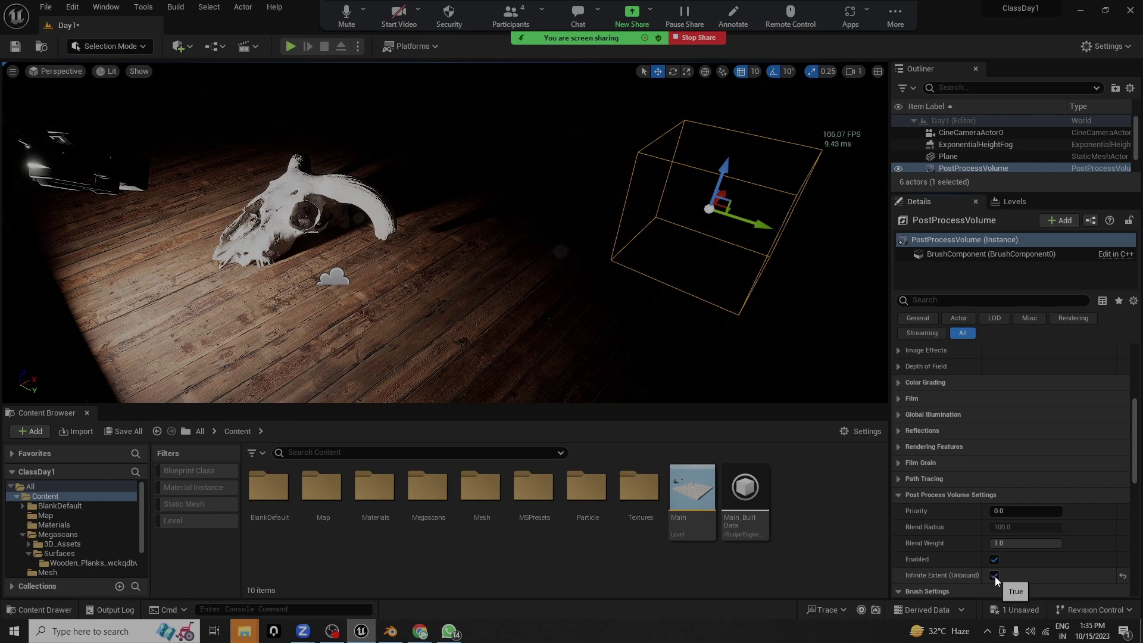
scroll(976, 545, "down", 1)
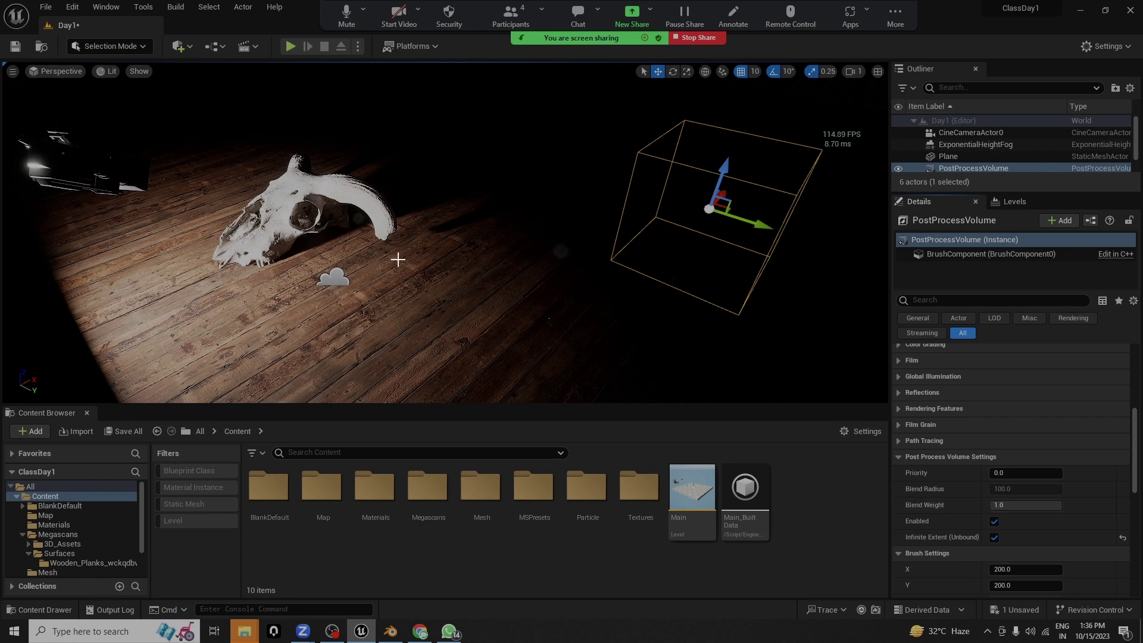
left_click_drag(398, 259, 470, 256)
scroll(982, 452, "up", 4)
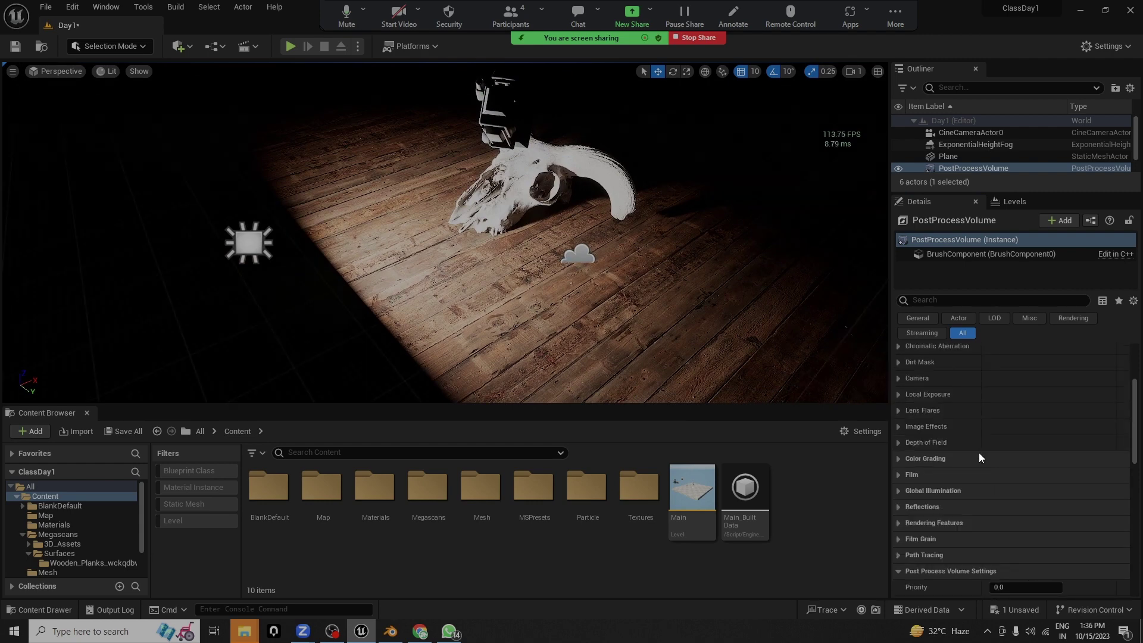
Locate the Lens > Exposure settings in the Post Process Volume's Details.
scroll(978, 452, "up", 3)
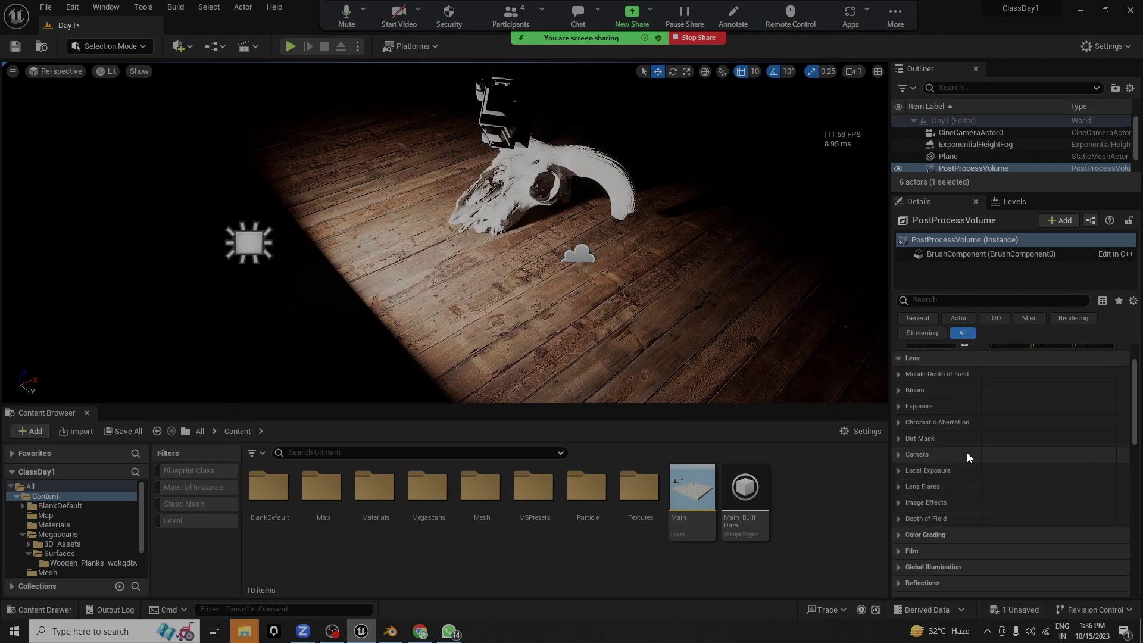
left_click(898, 405)
left_click(898, 406)
left_click(898, 405)
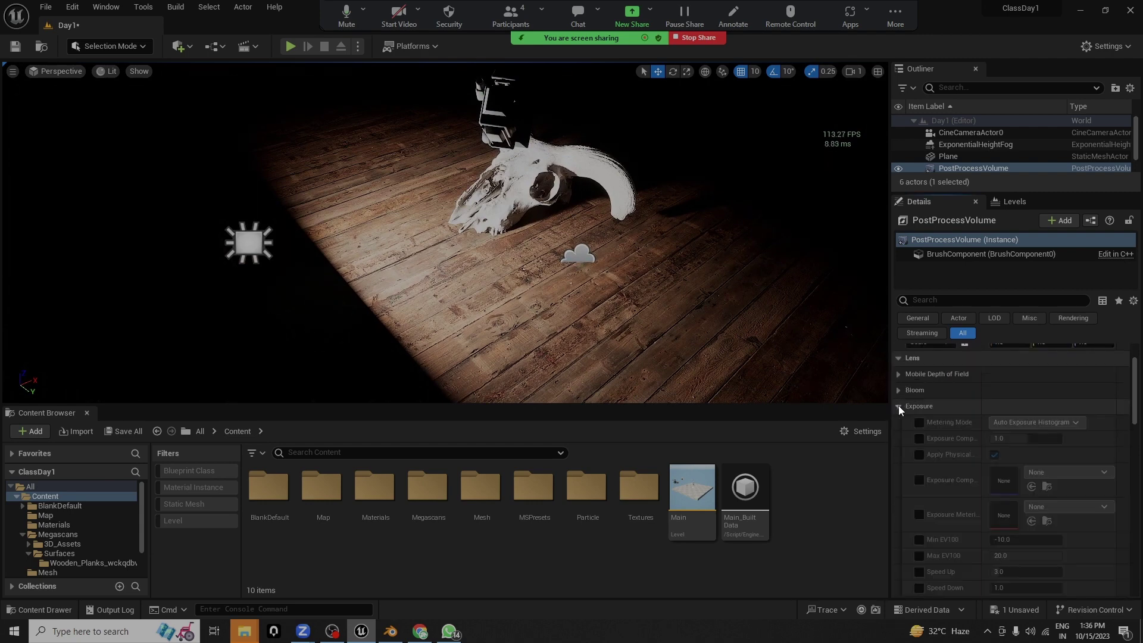
left_click(898, 406)
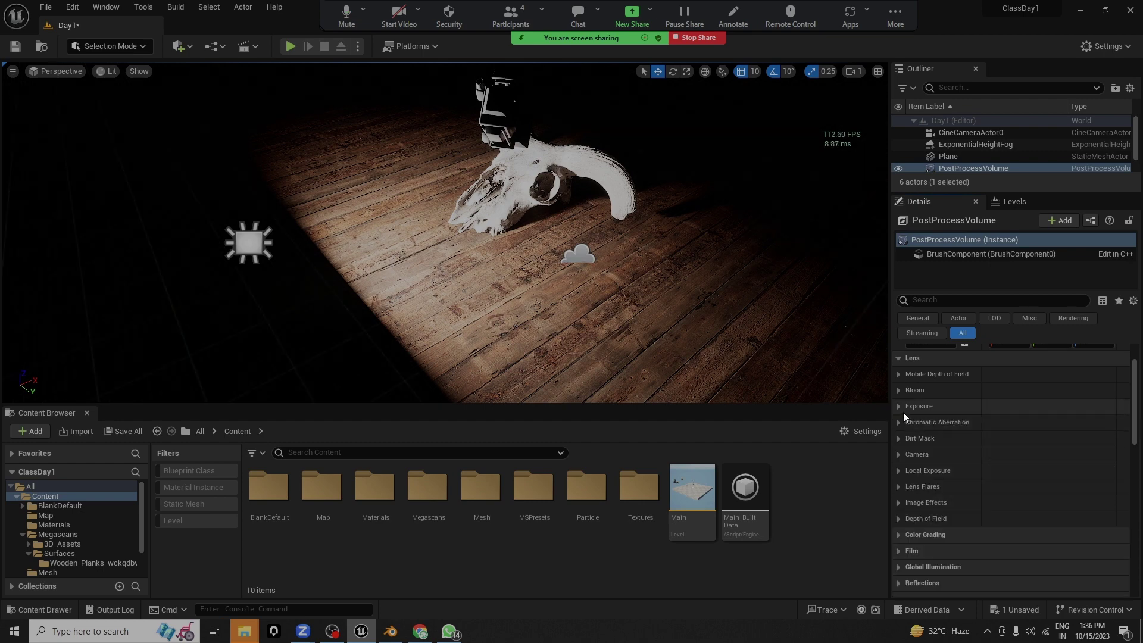
left_click(900, 409)
left_click(900, 410)
Enable the Min EV100 and Max EV100 overrides and set both to 1.0.
scroll(907, 414, "down", 2)
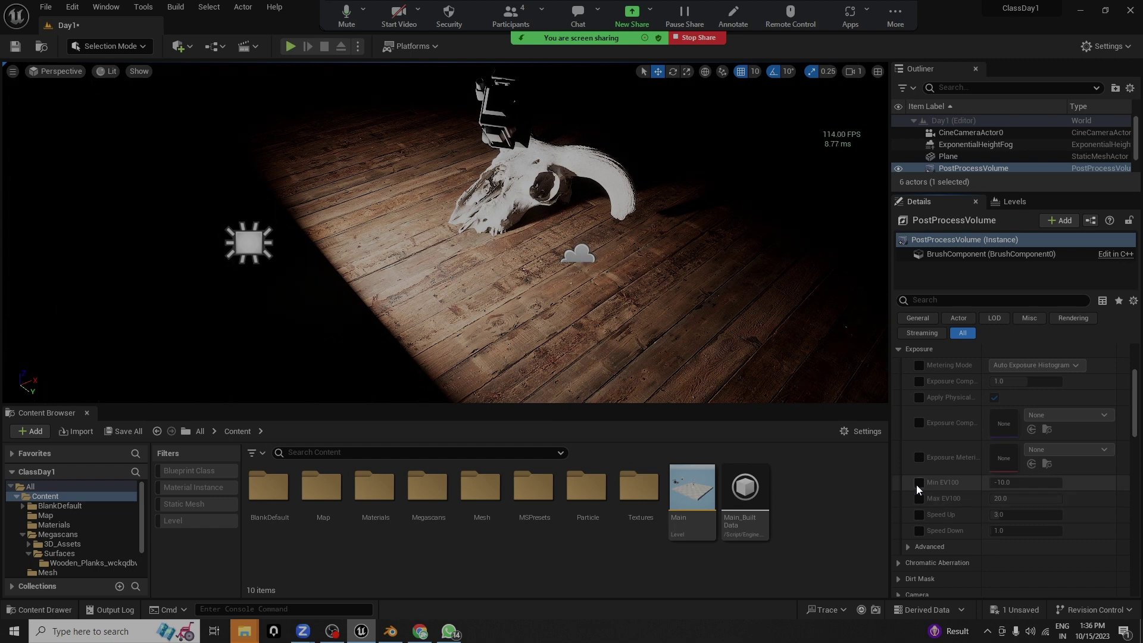
left_click(918, 483)
left_click(918, 498)
type("1")
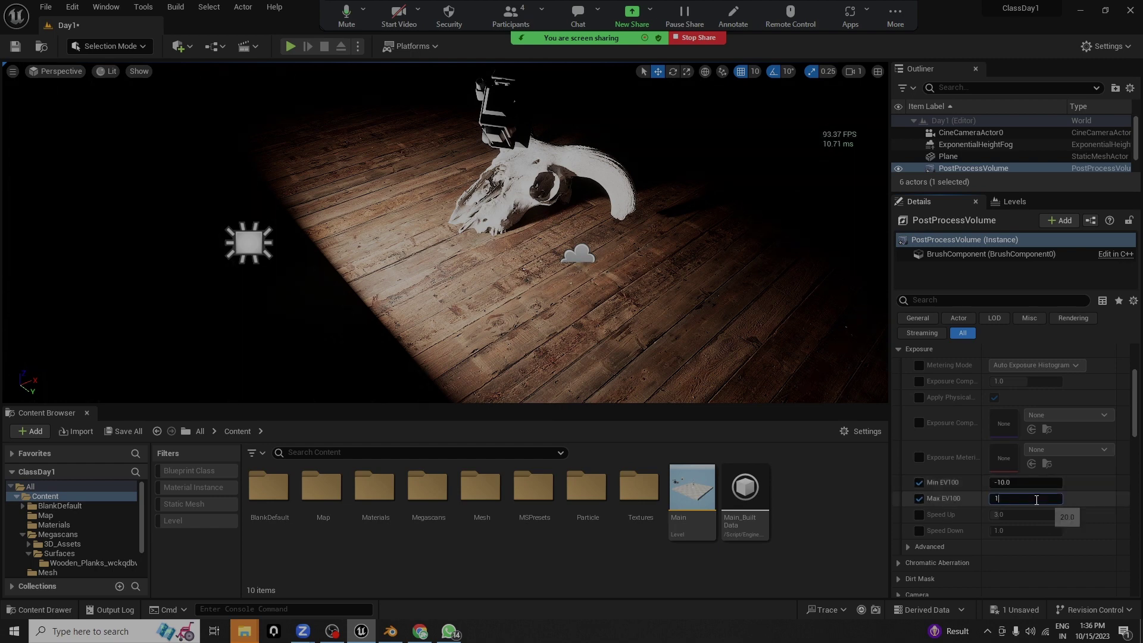
left_click(1032, 482)
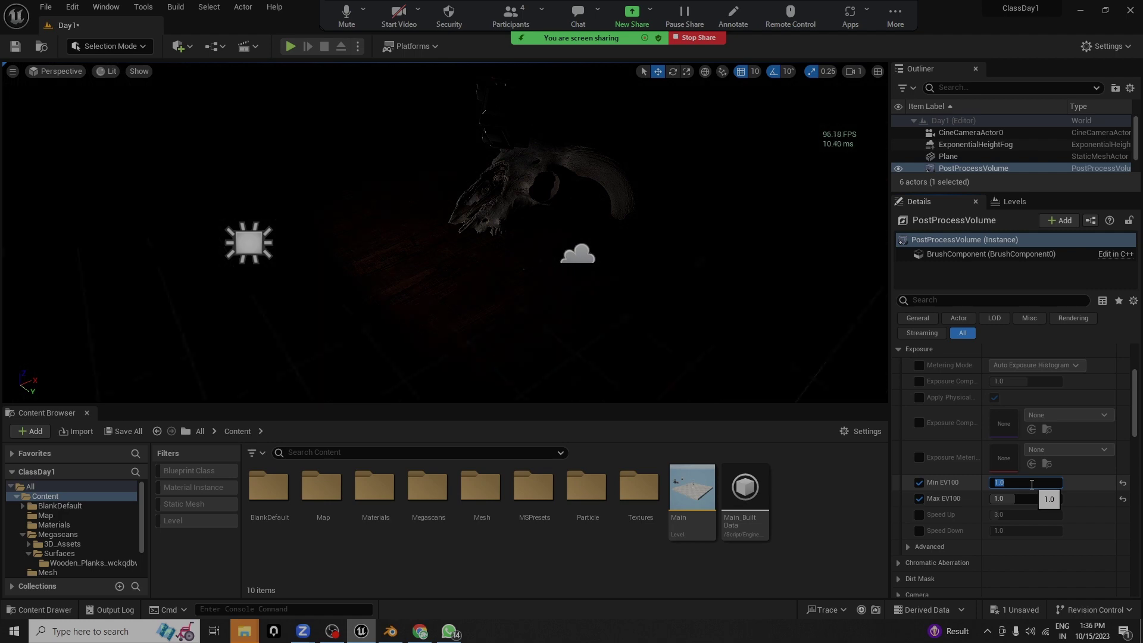
key("Return")
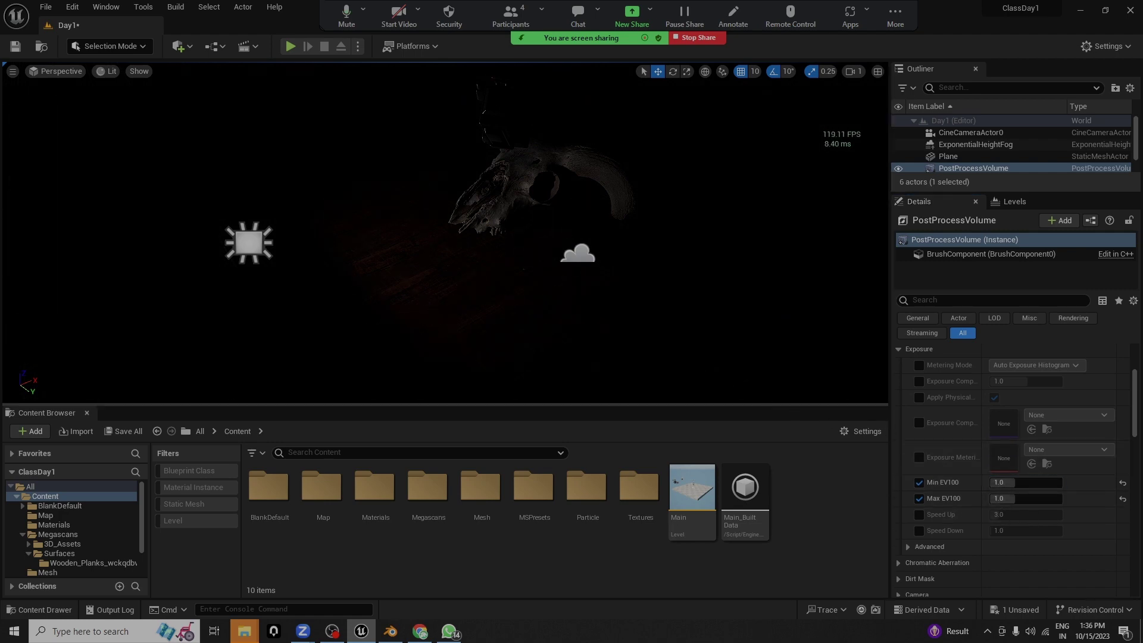
mouse_move(643, 241)
right_mouse_down()
mouse_move(492, 255)
mouse_move(464, 238)
right_mouse_up()
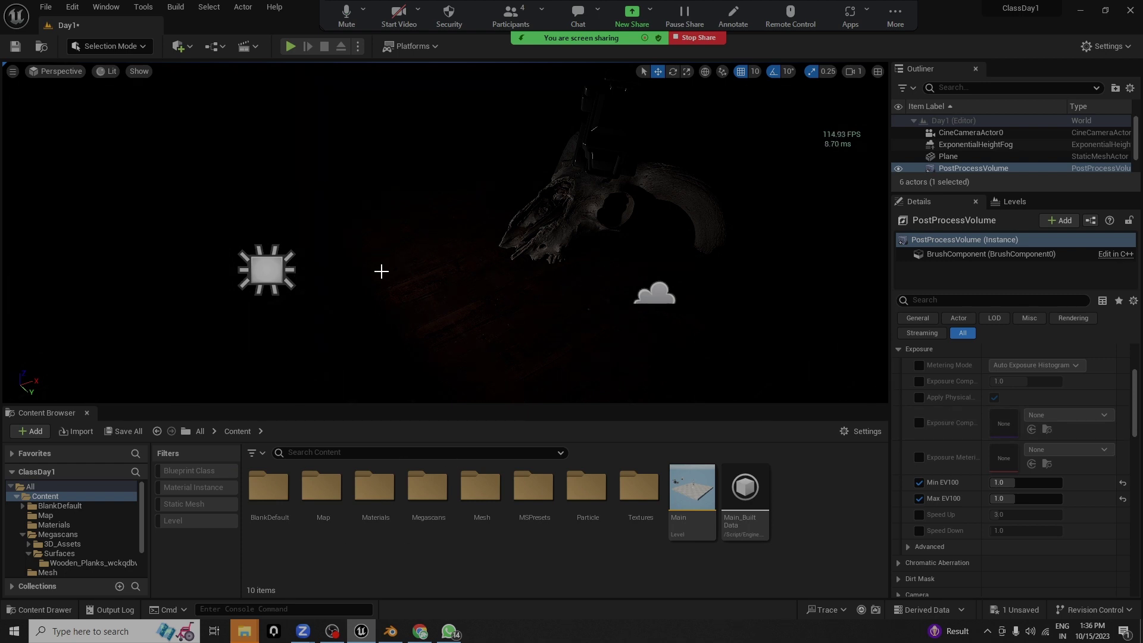
Select the rect light and set its Intensity to 160 cd.
left_click(274, 268)
scroll(977, 451, "up", 2)
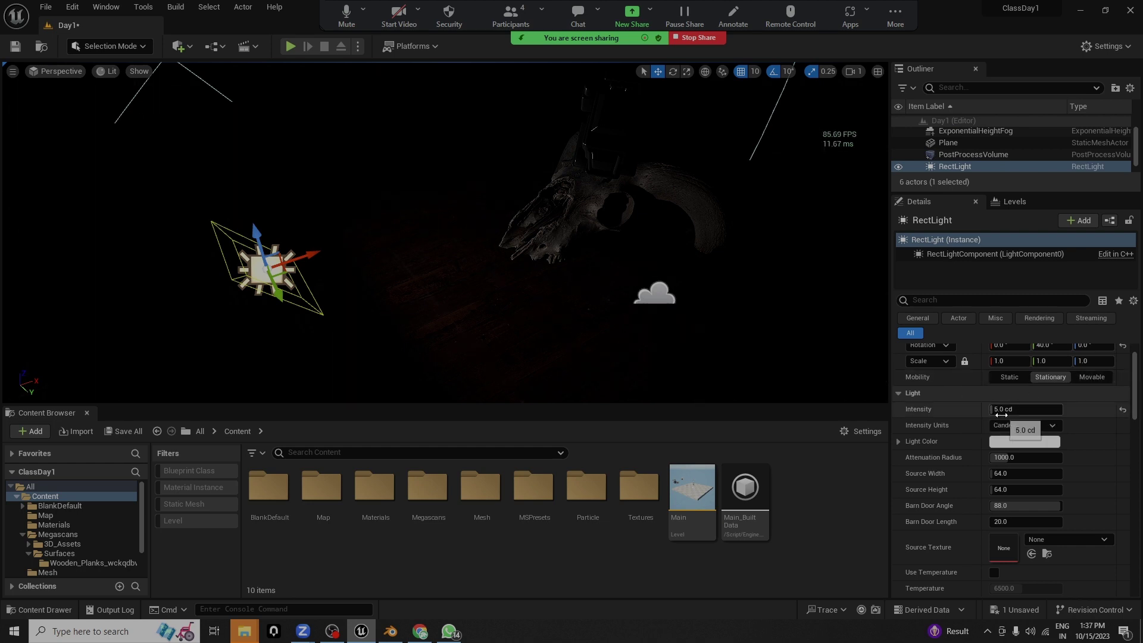
left_click_drag(1012, 410, 1052, 405)
left_click(1052, 409)
type("160")
key("Return")
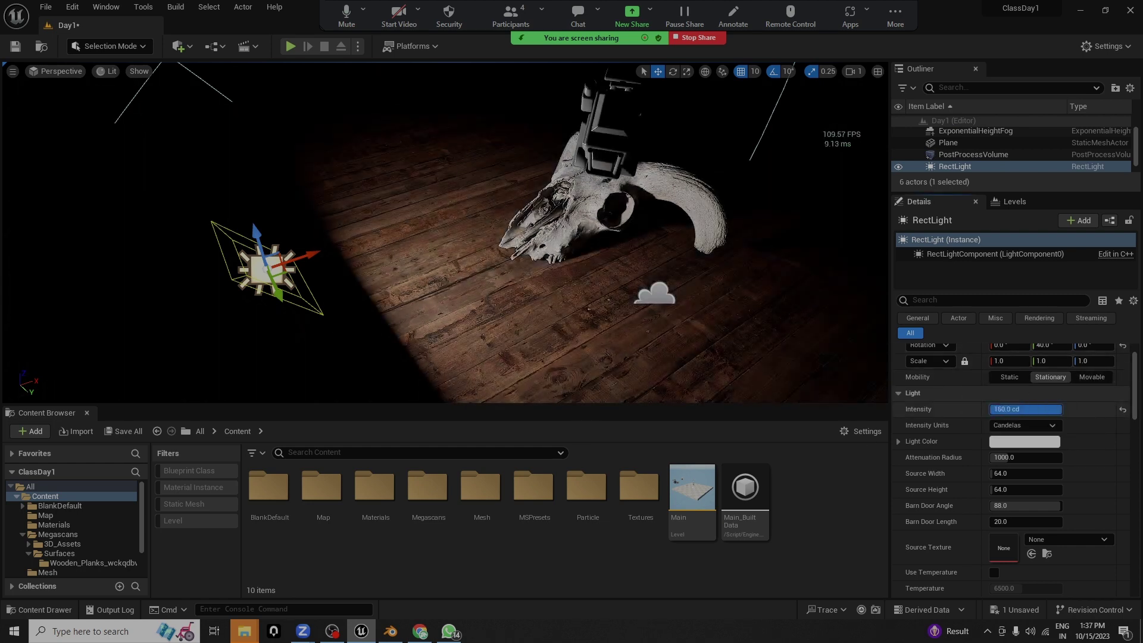
Orbit around the relit skull from several angles, then reselect the Post Process Volume.
mouse_move(551, 297)
right_mouse_down()
mouse_move(551, 250)
mouse_move(535, 309)
mouse_move(569, 298)
right_mouse_up()
scroll(568, 298, "up", 5)
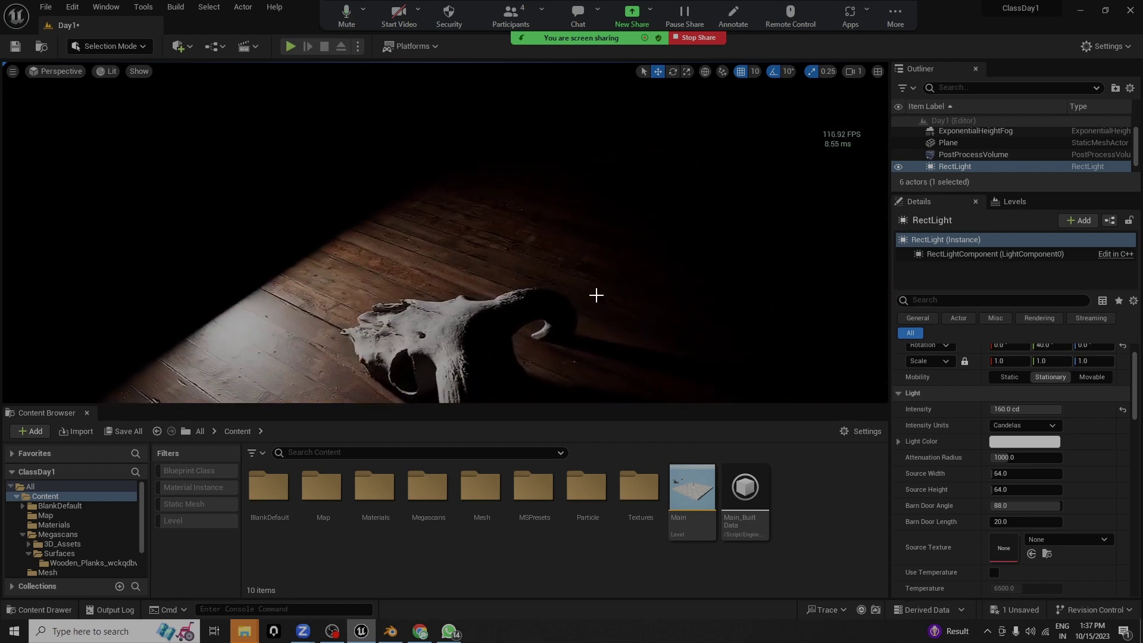
right_click_drag(596, 294, 596, 295)
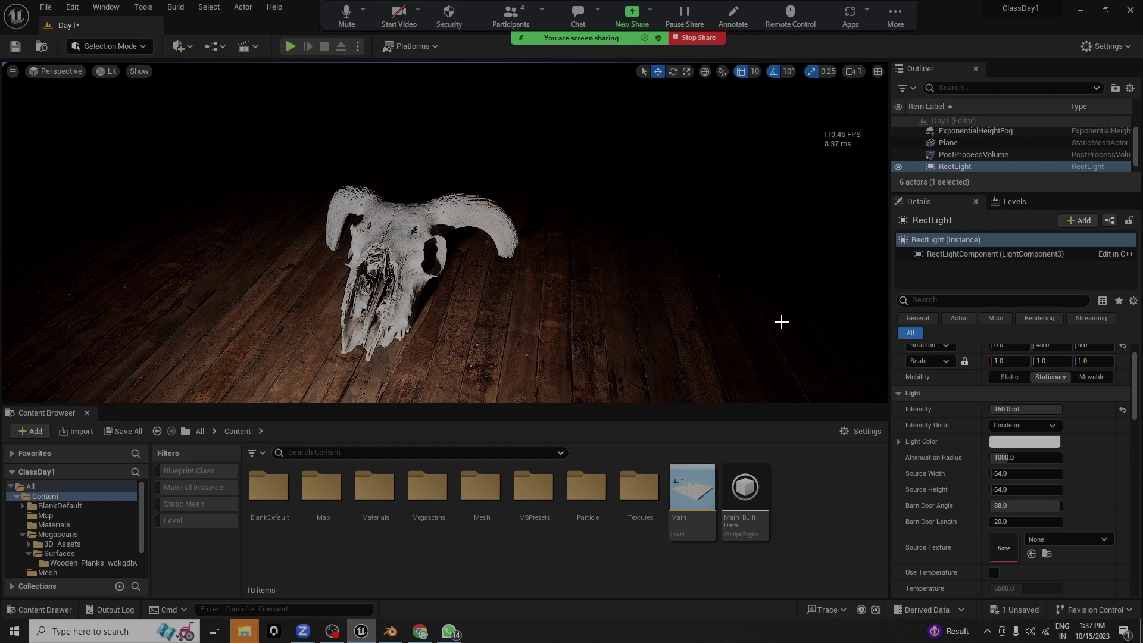
right_click_drag(613, 224, 612, 224)
left_click(973, 155)
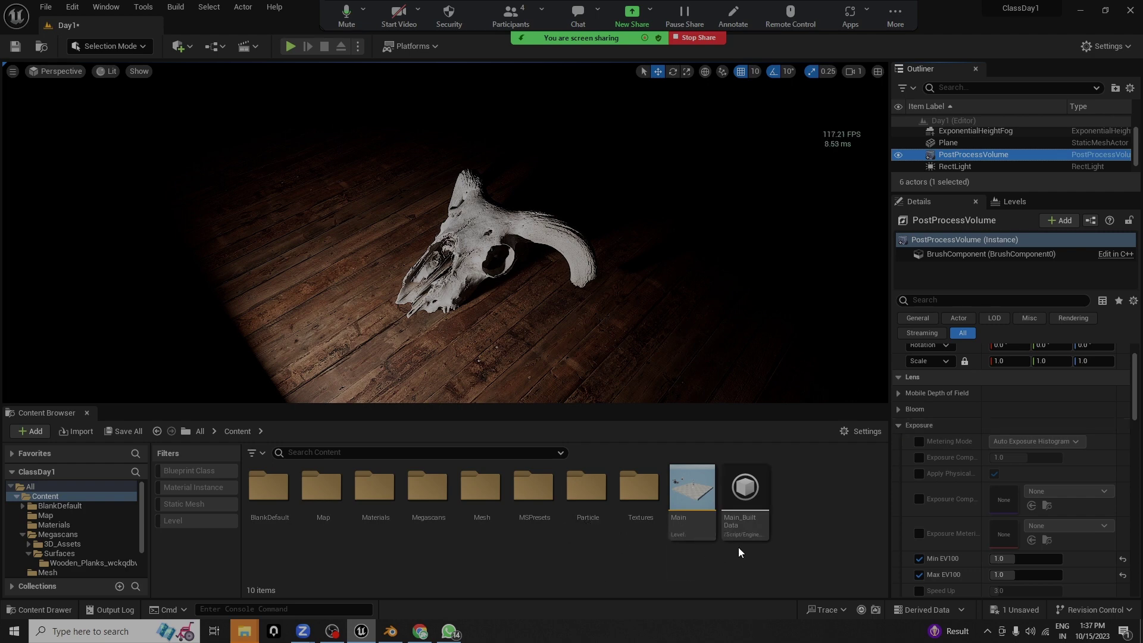
Enable the Lens Flares Intensity override and set it to 0.0.
left_click(898, 426)
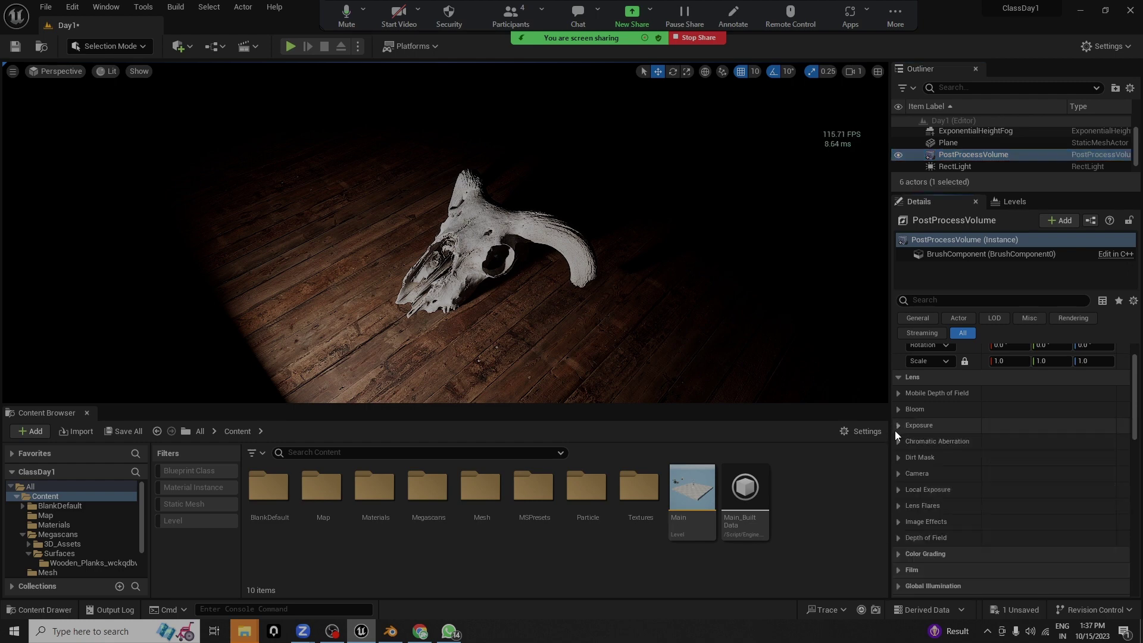
left_click(898, 506)
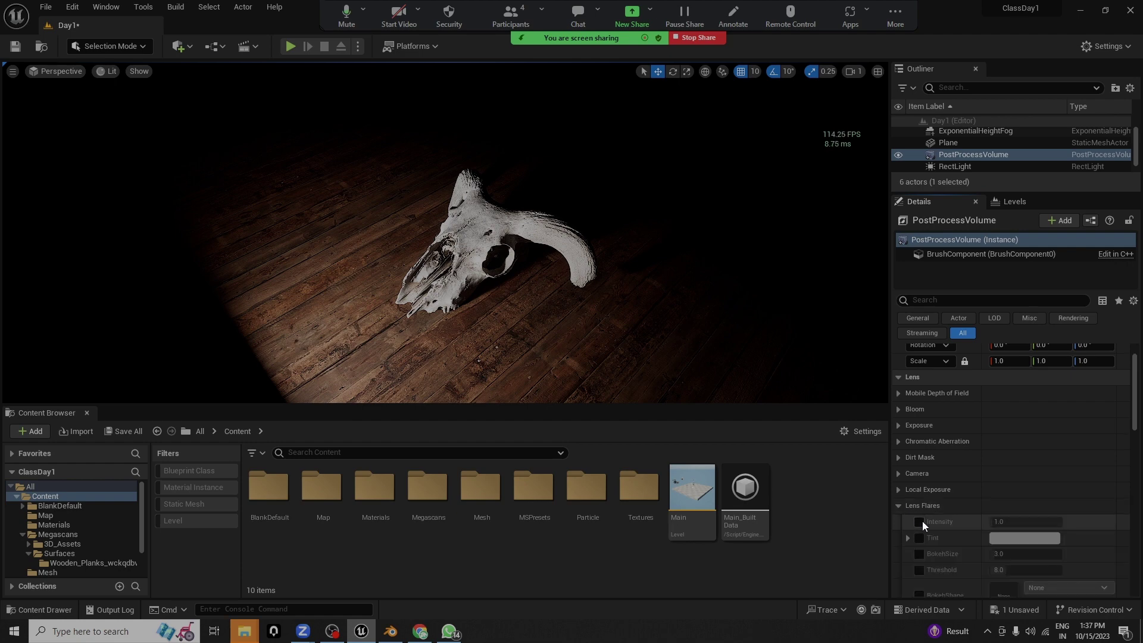
key("Delete")
type("0")
key("Return")
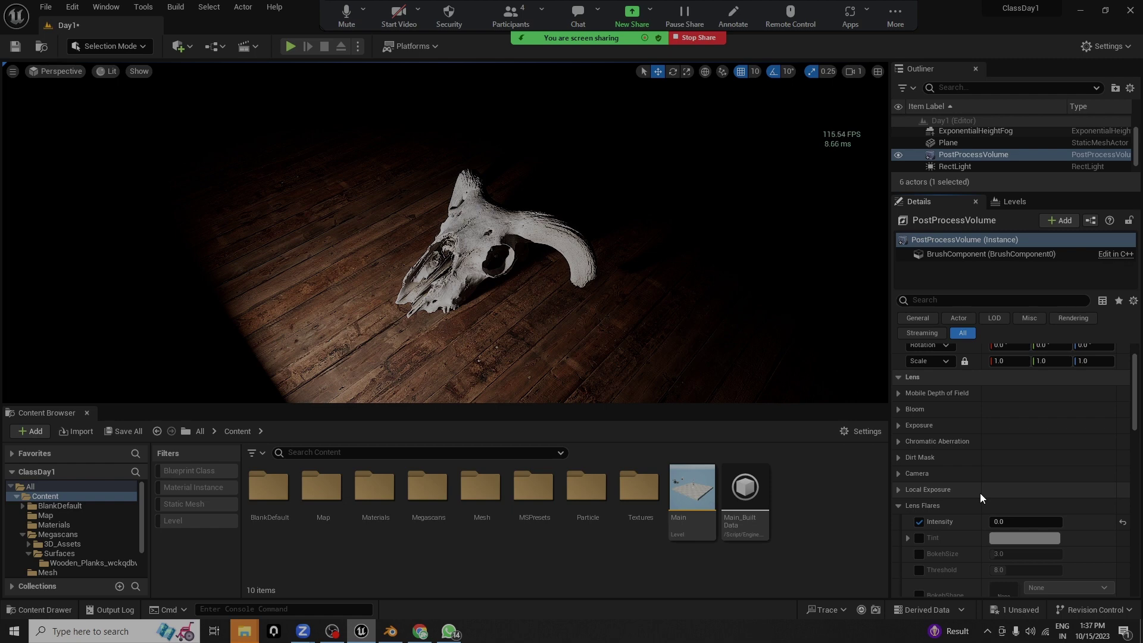
left_click(919, 520)
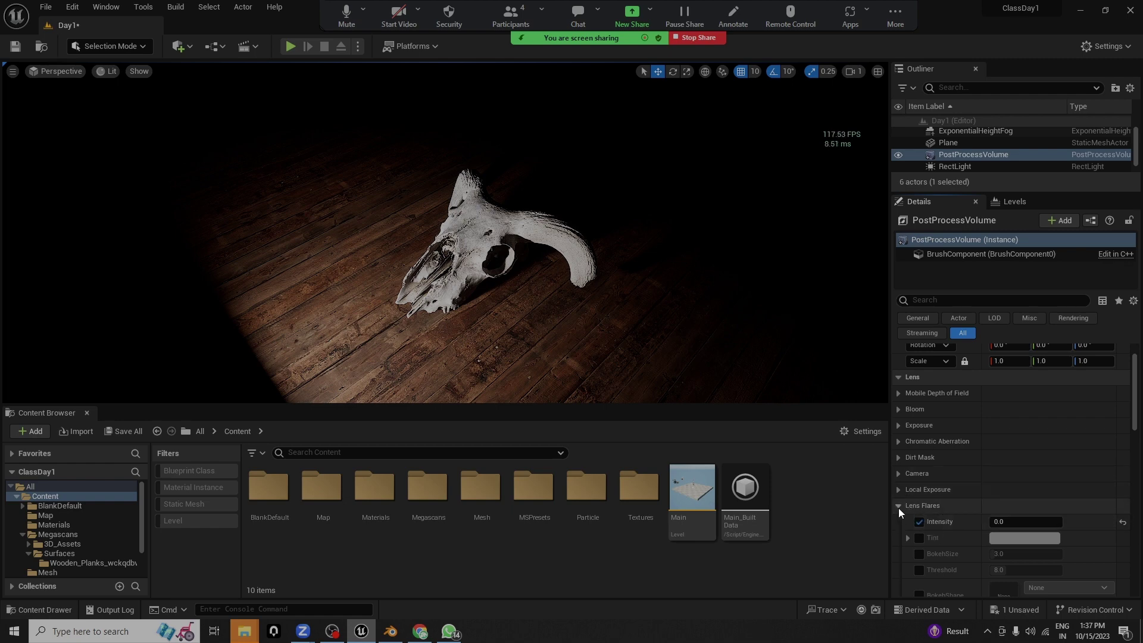
left_click(898, 506)
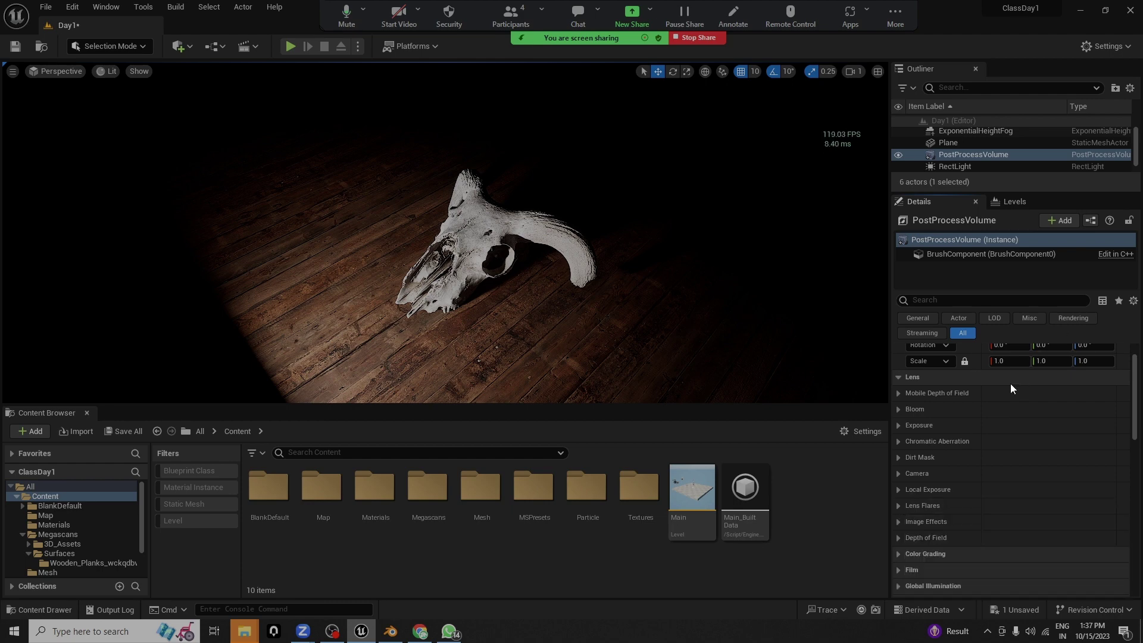
Enable Bloom Method and Intensity overrides and switch the bloom method to Convolution.
left_click(898, 410)
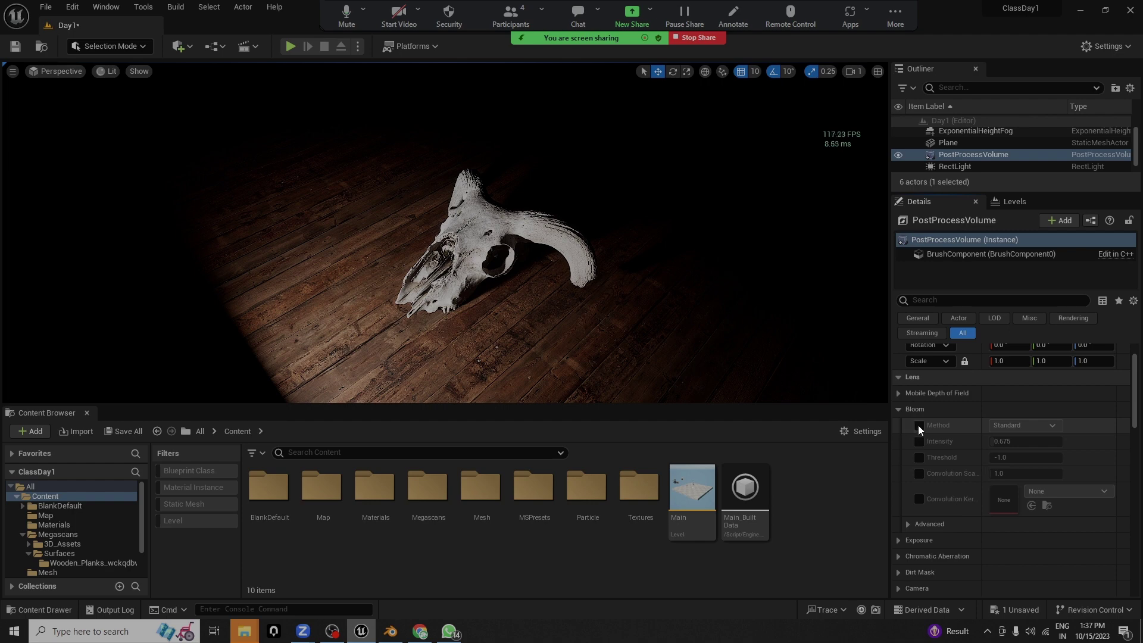
left_click(917, 425)
left_click(919, 442)
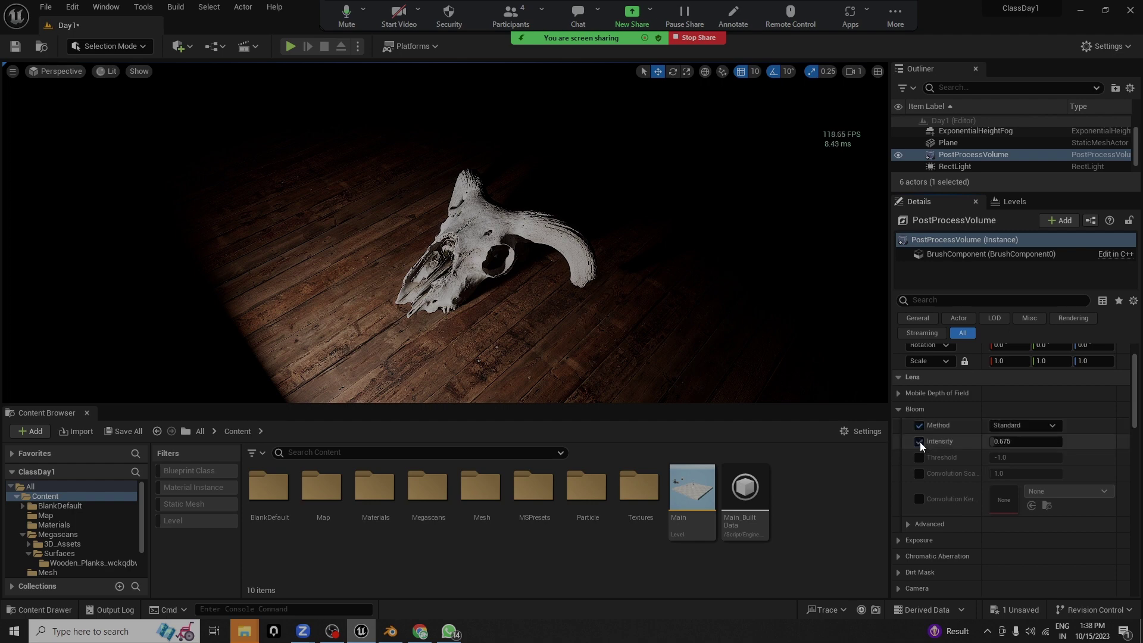
left_click(1033, 426)
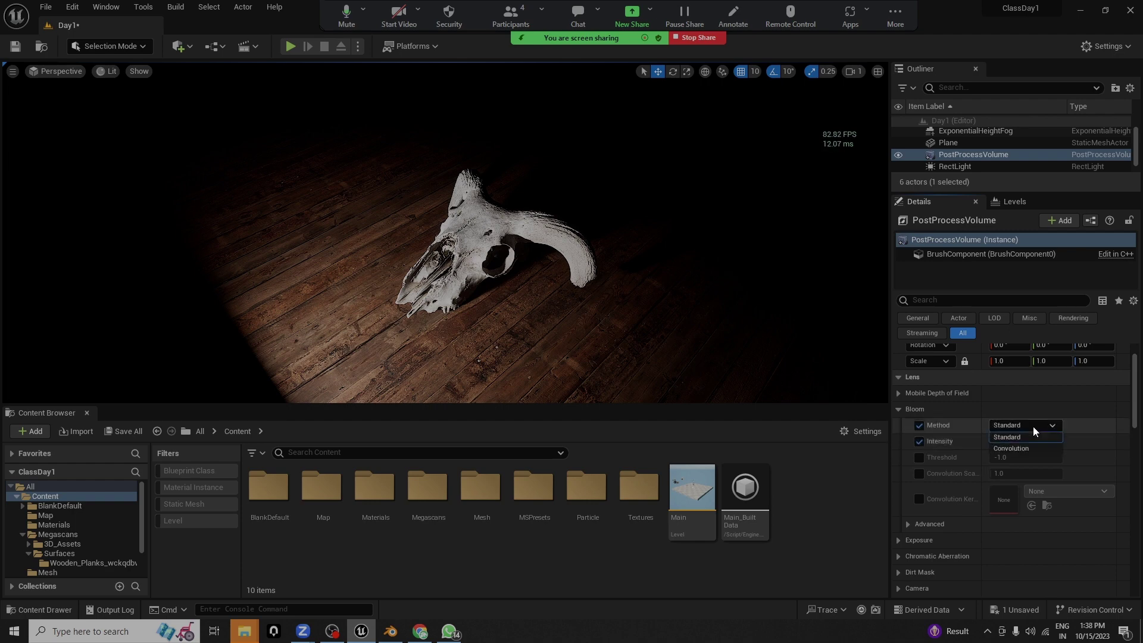
left_click(1009, 450)
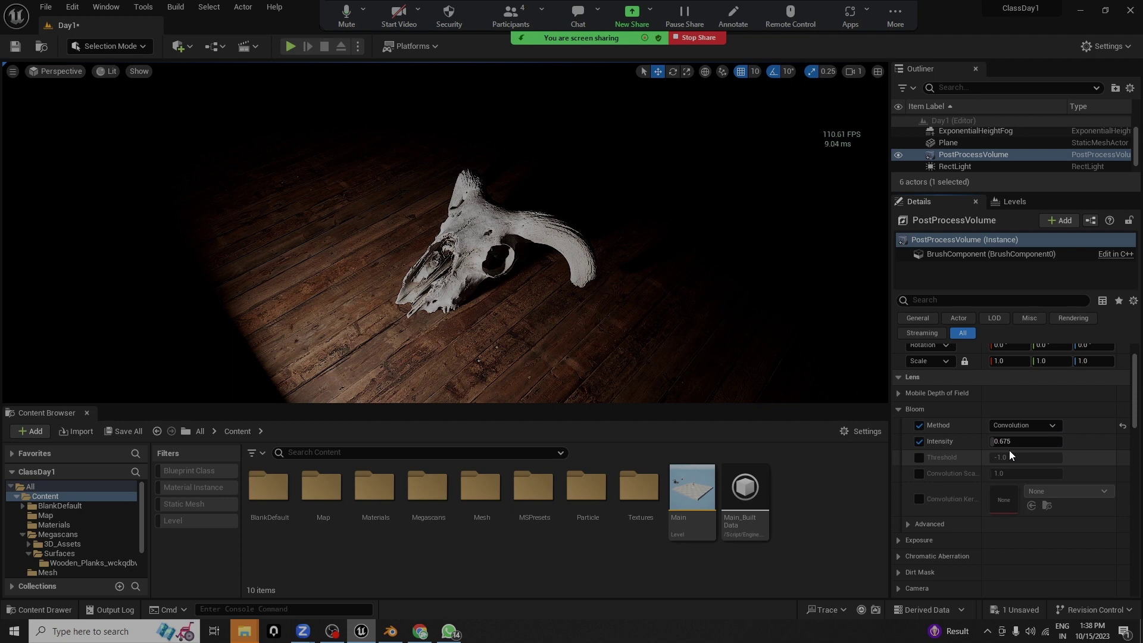
left_click(896, 409)
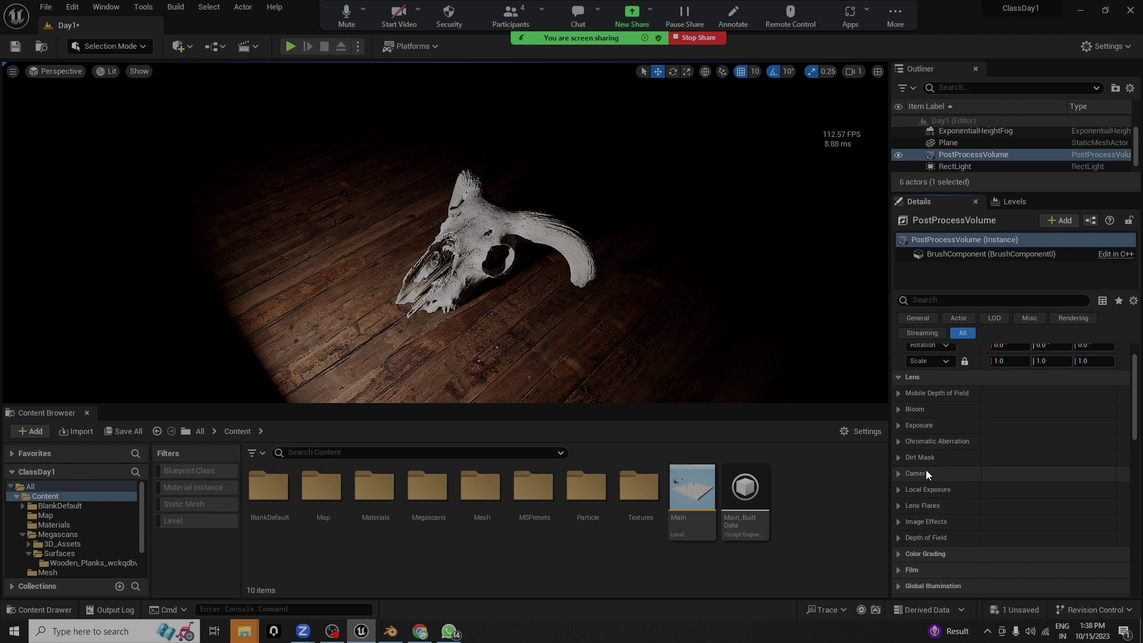
Reopen the Bloom, Lens Flares and Exposure sections to review the bloom intensity of 0.675.
left_click(923, 412)
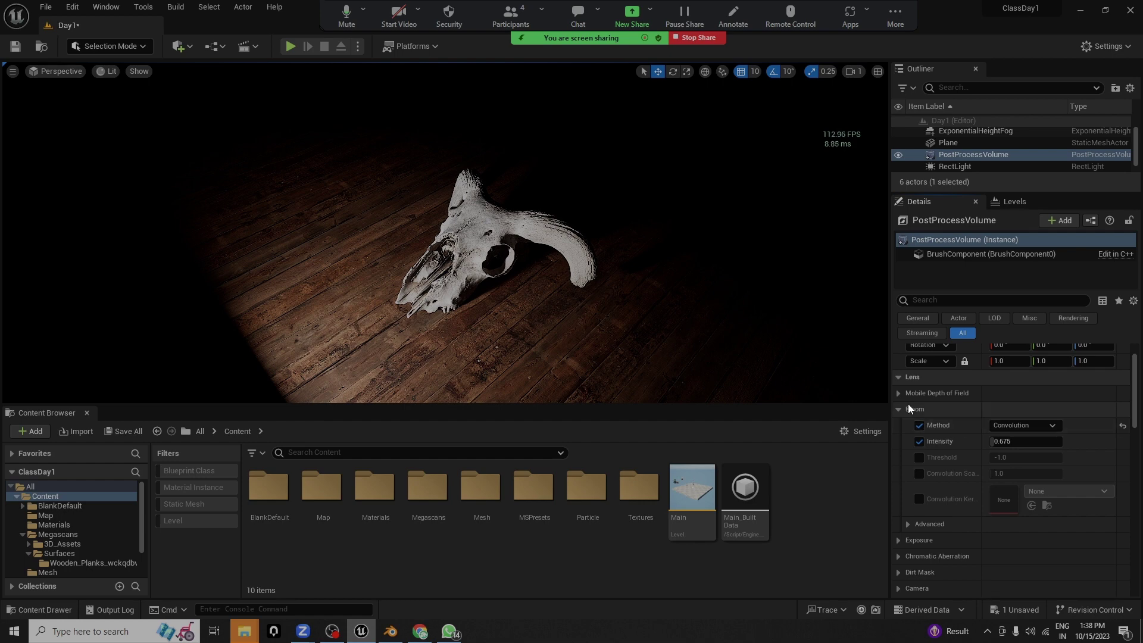
left_click(901, 407)
left_click(919, 409)
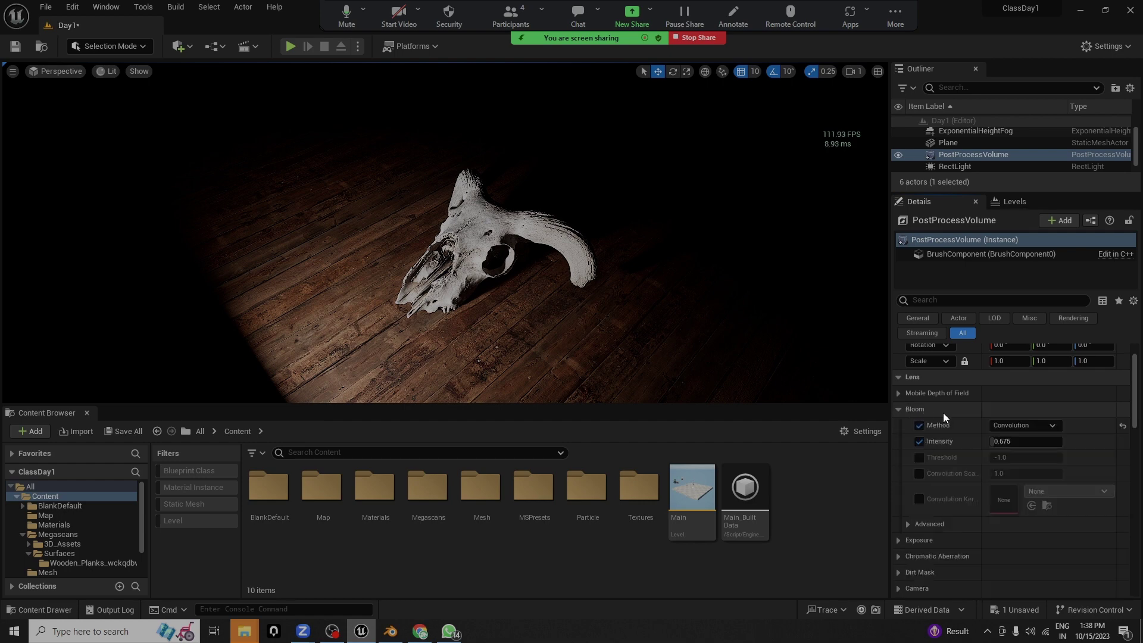
left_click(908, 408)
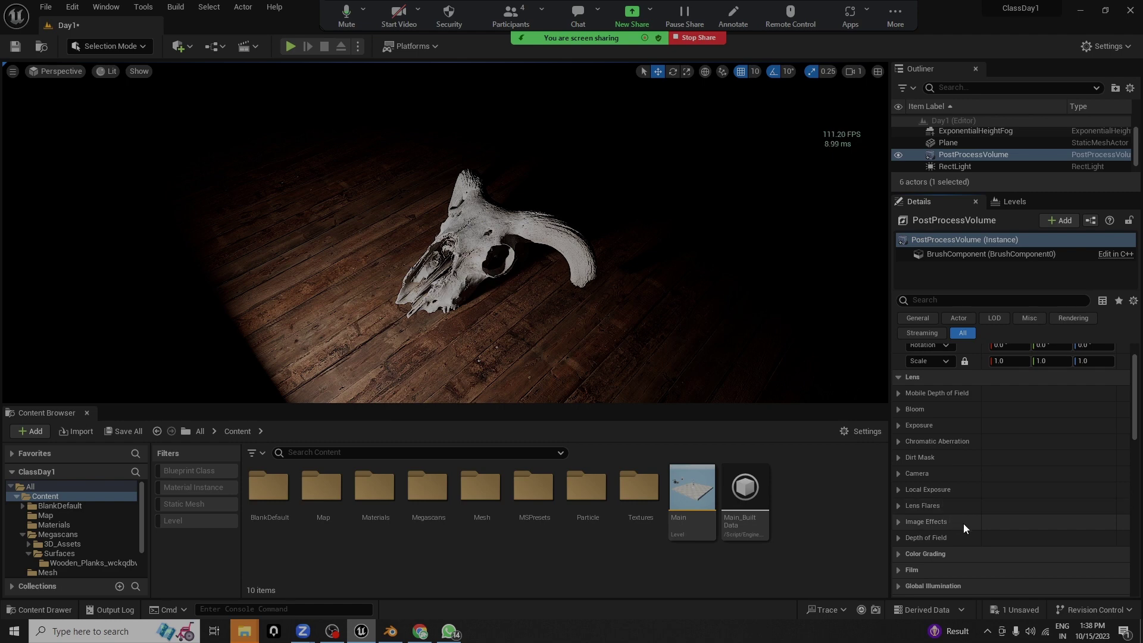
left_click(905, 504)
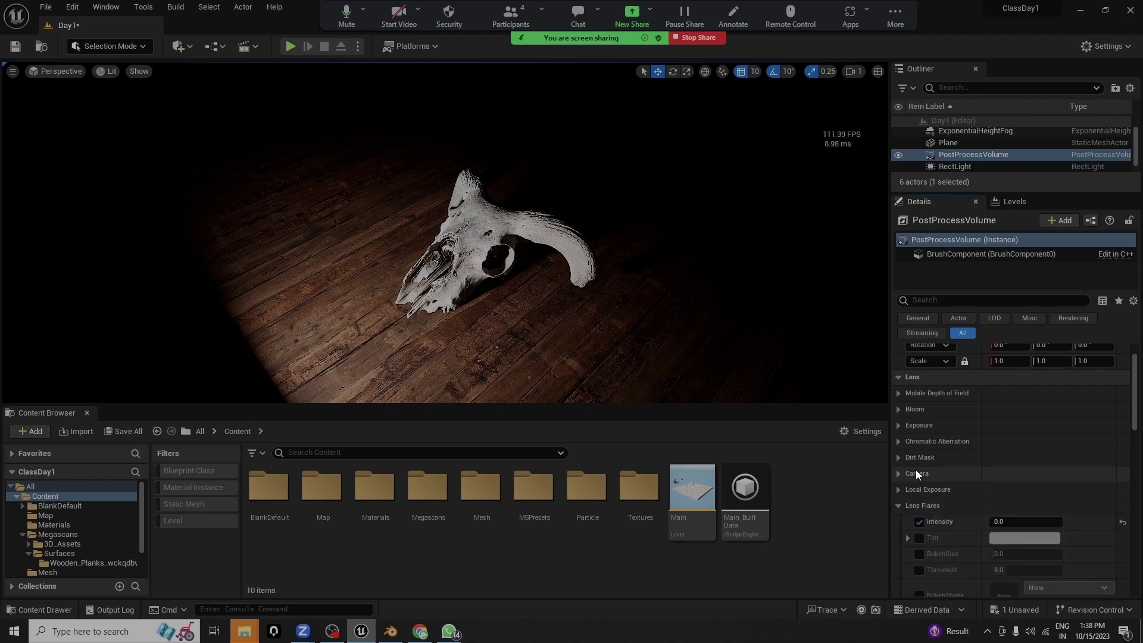
left_click(901, 426)
left_click(899, 409)
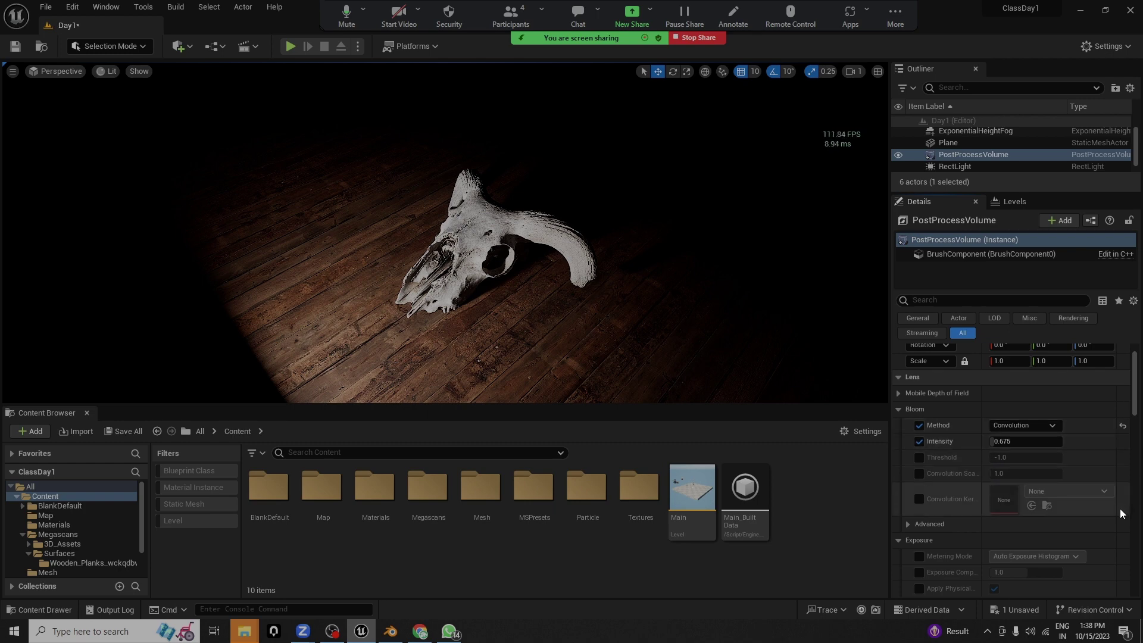
scroll(1119, 510, "down", 2)
scroll(1081, 510, "down", 3)
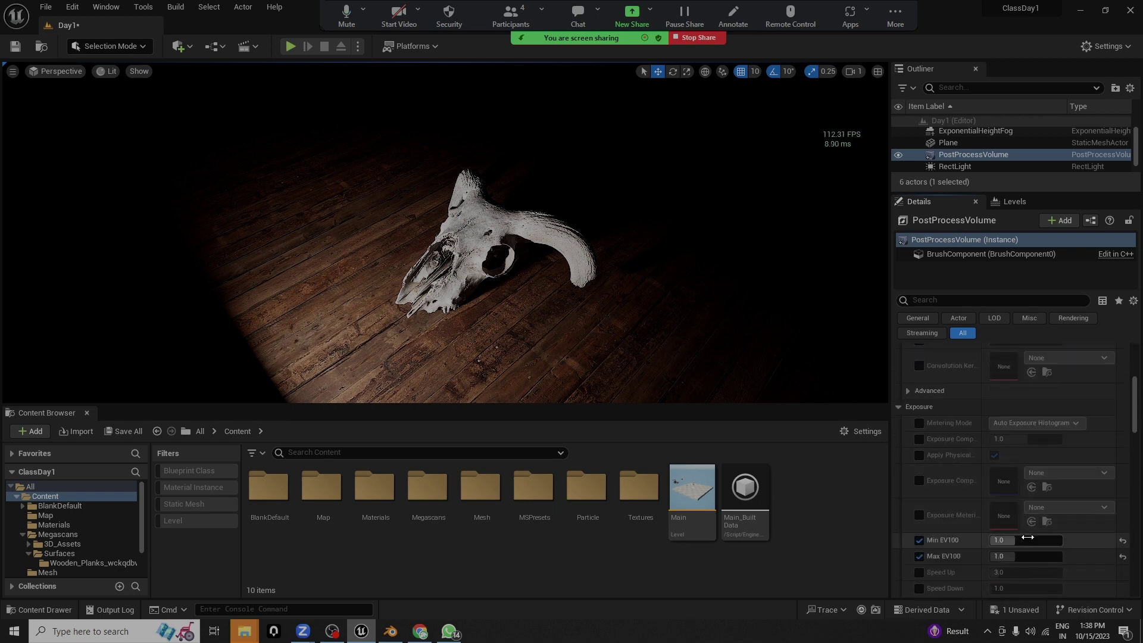
scroll(962, 535, "down", 2)
scroll(963, 534, "down", 2)
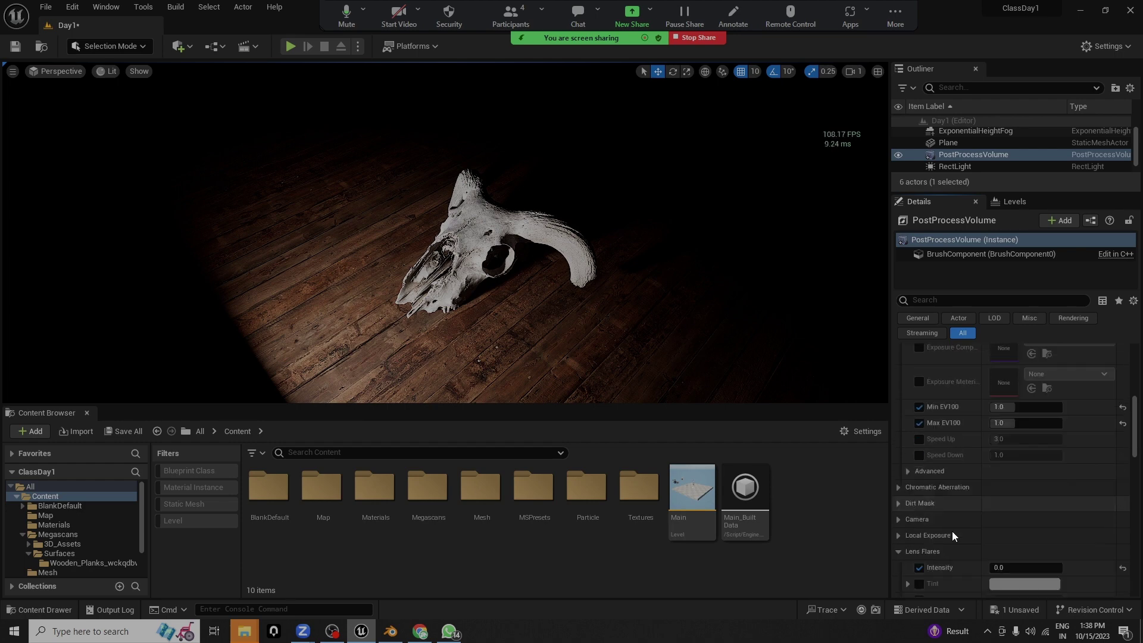
scroll(952, 531, "down", 1)
scroll(951, 533, "down", 1)
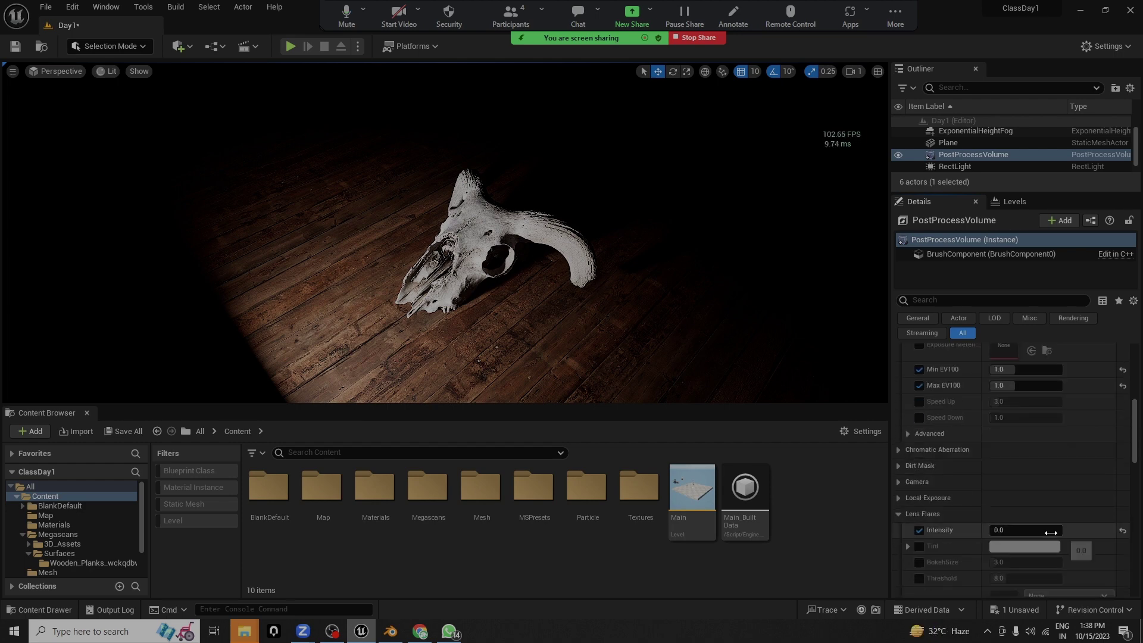
left_click_drag(575, 281, 553, 268)
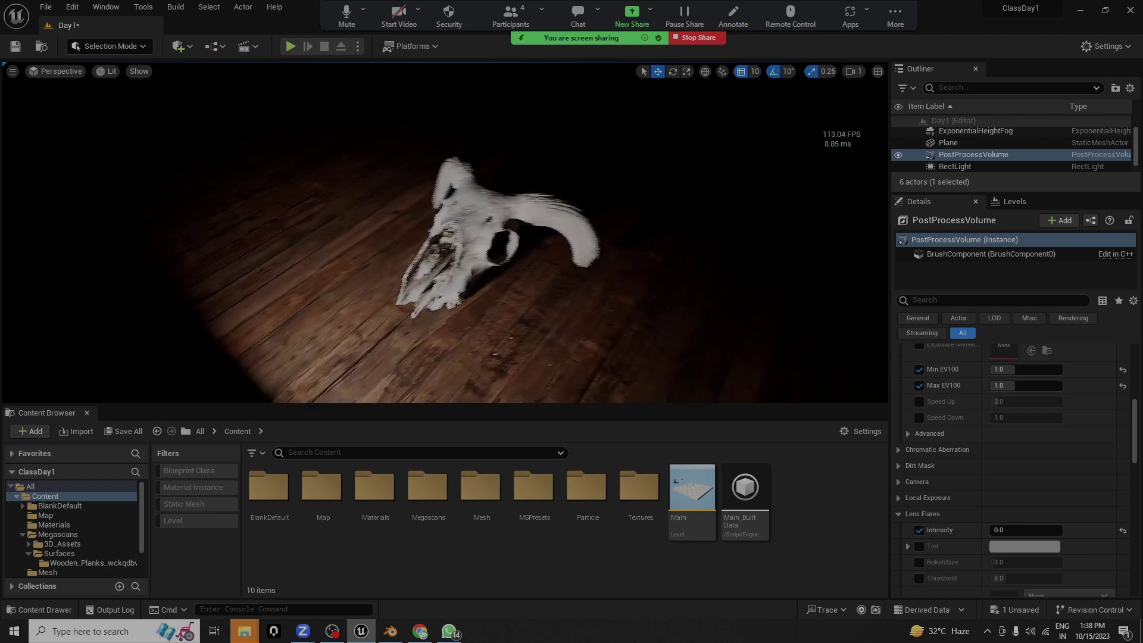
left_click_drag(666, 343, 691, 322)
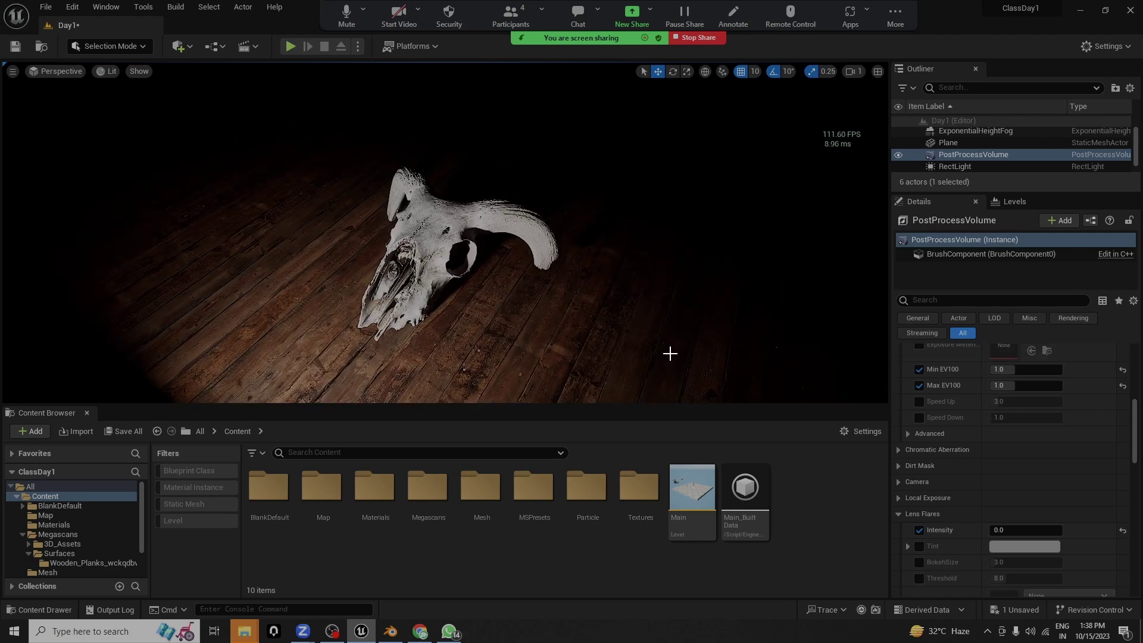
left_click_drag(608, 204, 571, 202)
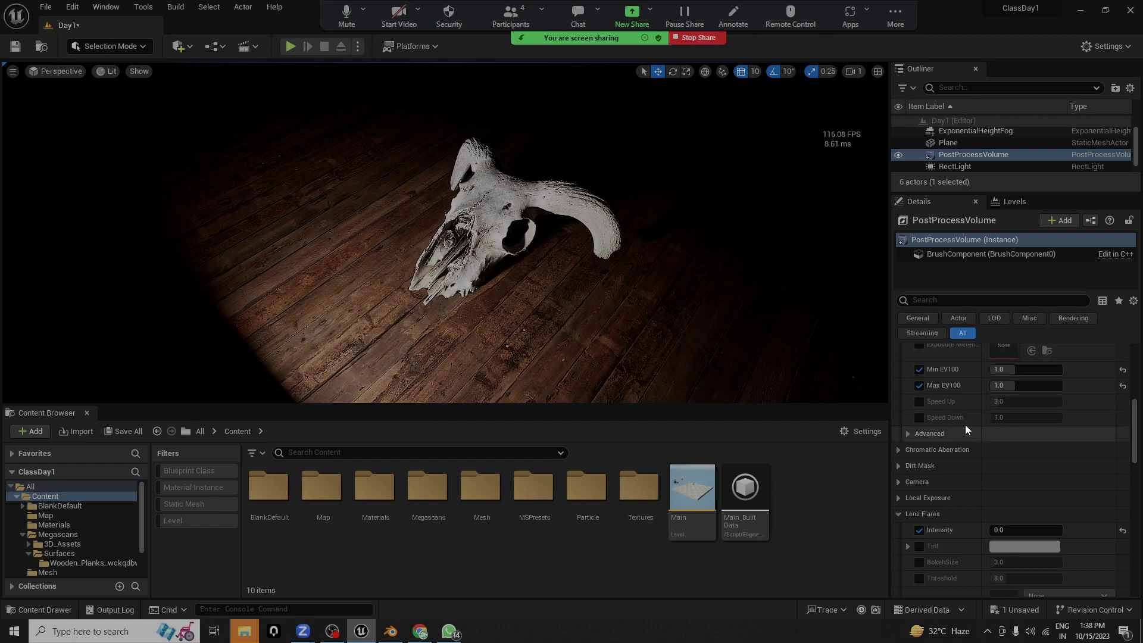
mouse_move(564, 272)
left_mouse_down()
mouse_move(535, 250)
mouse_move(595, 272)
mouse_move(535, 272)
left_mouse_up()
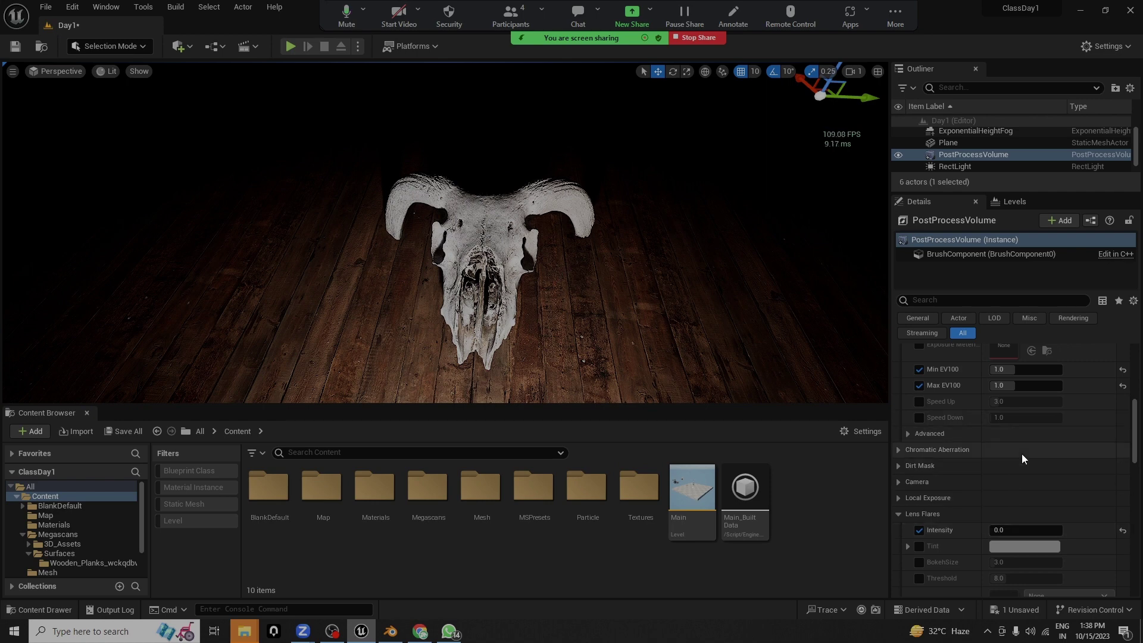
left_click_drag(650, 232, 693, 232, "alt")
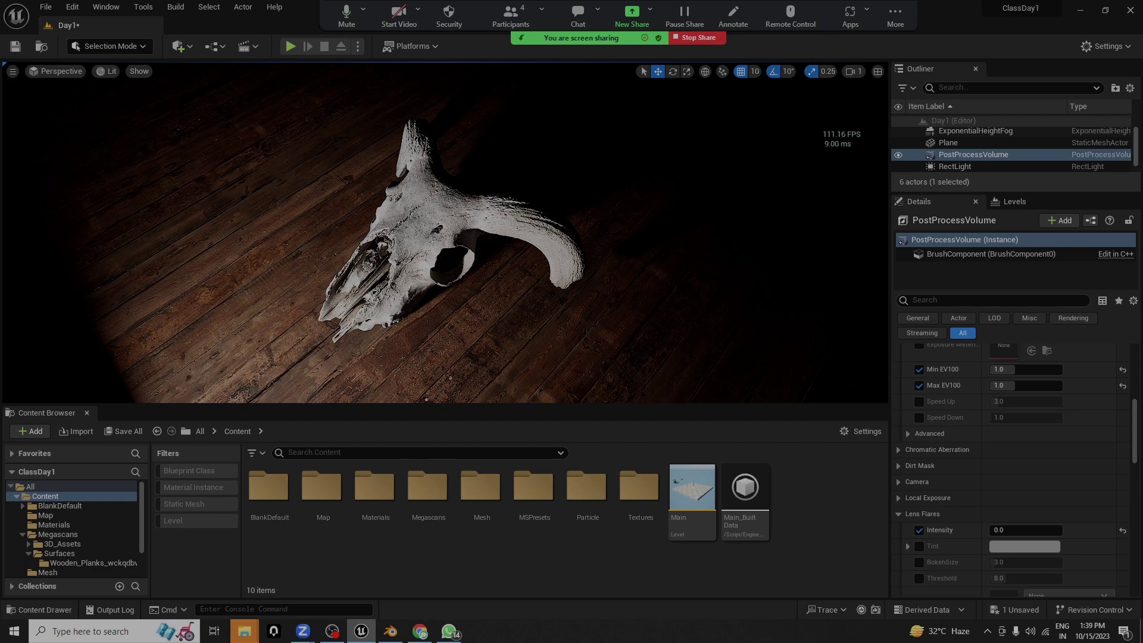
Select the skull, then the floor Plane, and view the Quick Add content sources.
left_click(446, 228)
left_click(408, 243)
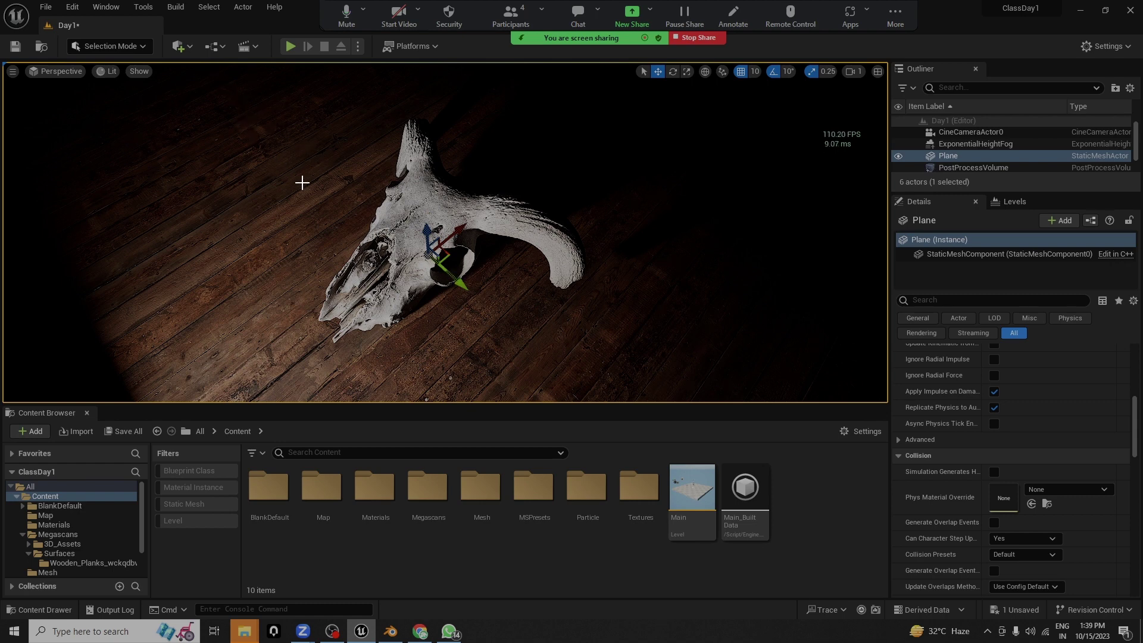
left_click(175, 51)
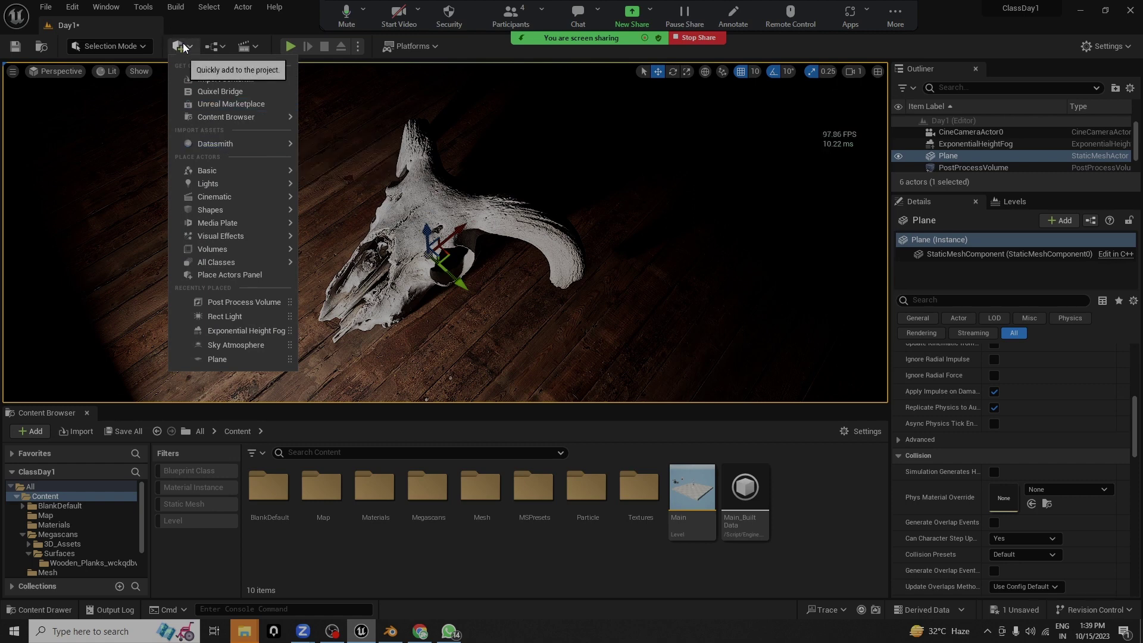
mouse_move(237, 118)
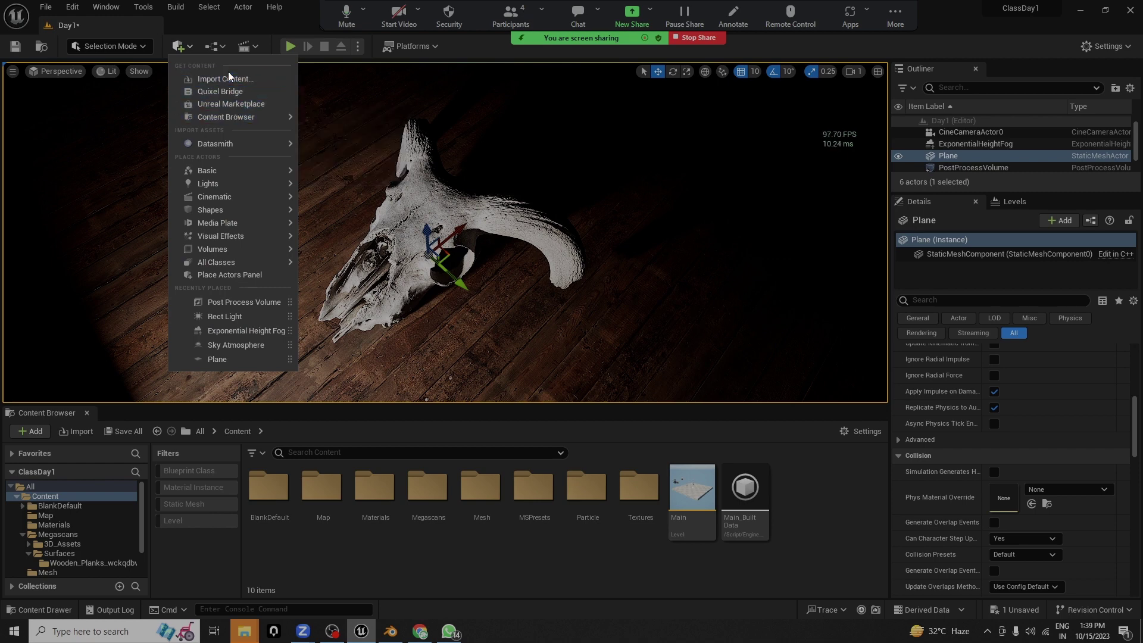
Bring up the Content Browser's add-content menu showing feature and content pack options.
right_click(350, 532)
left_click(455, 570)
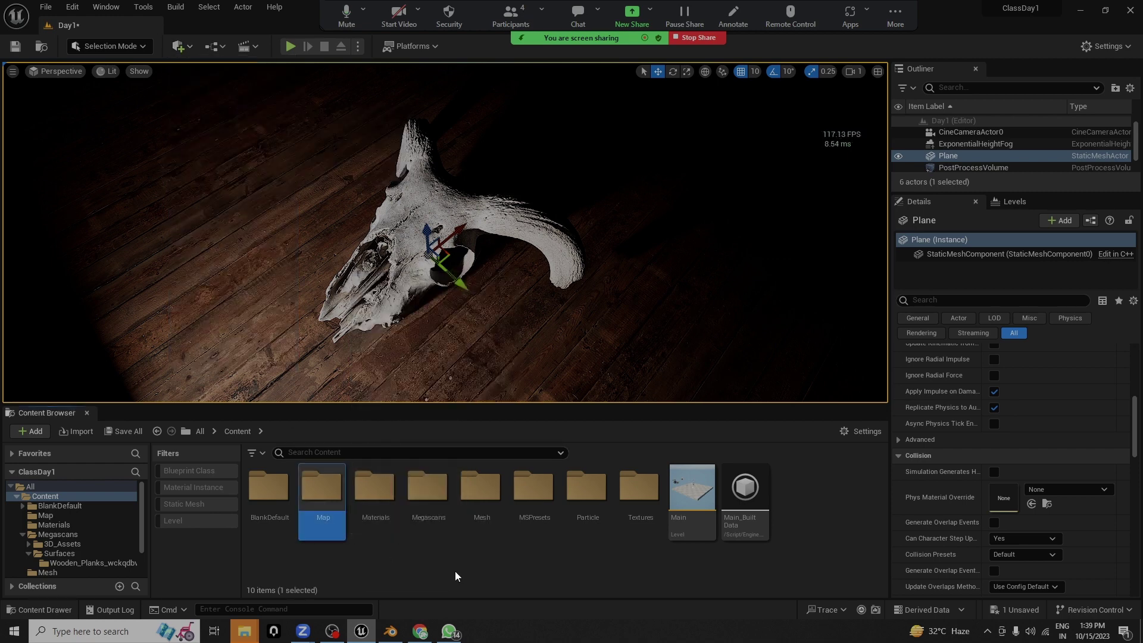
right_click(455, 570)
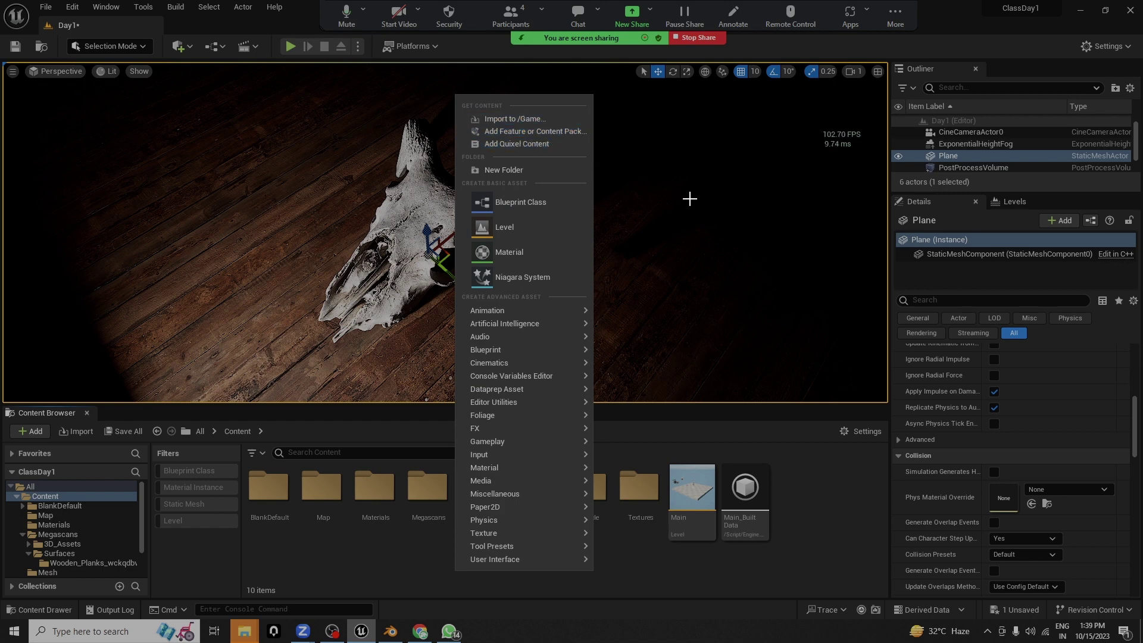
left_click(833, 522)
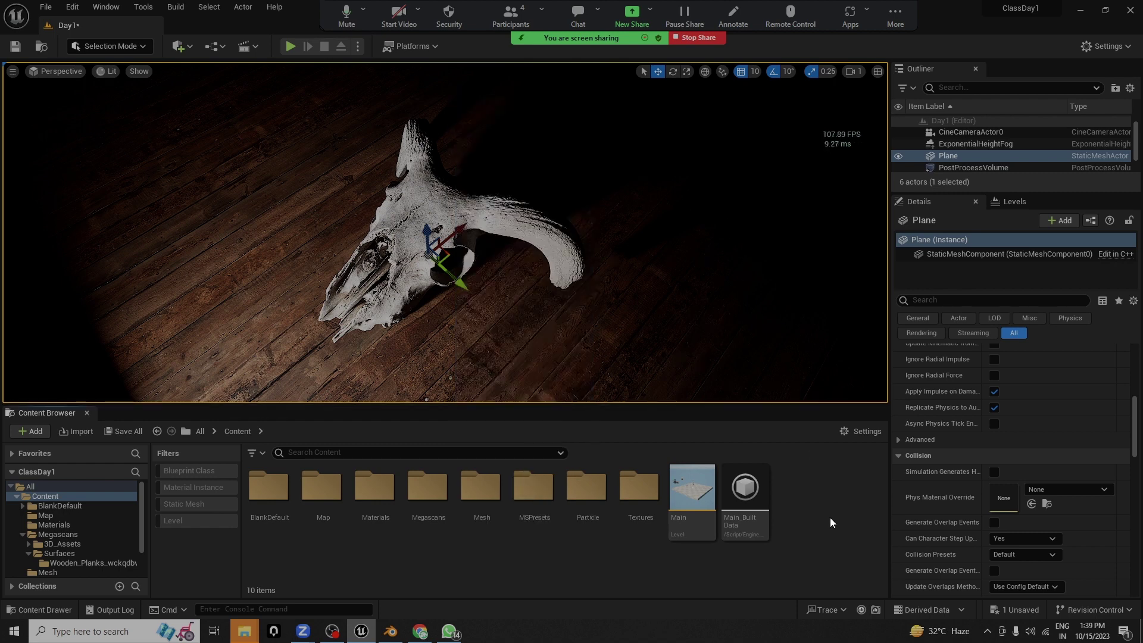
right_click(803, 503)
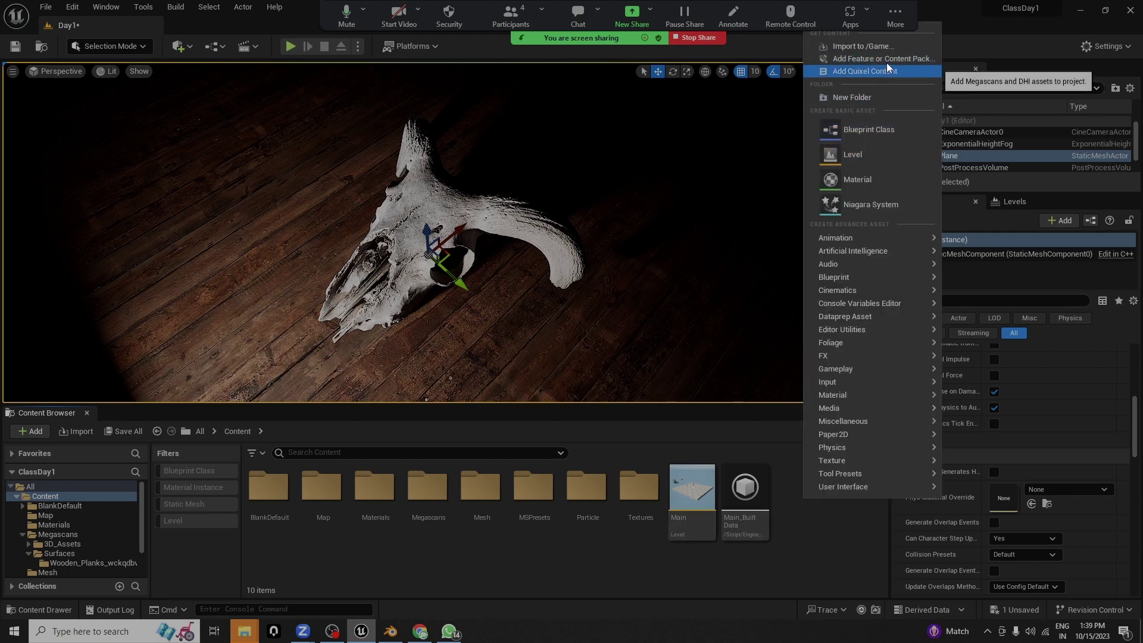
Add the Starter Content pack from the Content tab of Add Feature or Content Pack.
left_click(856, 58)
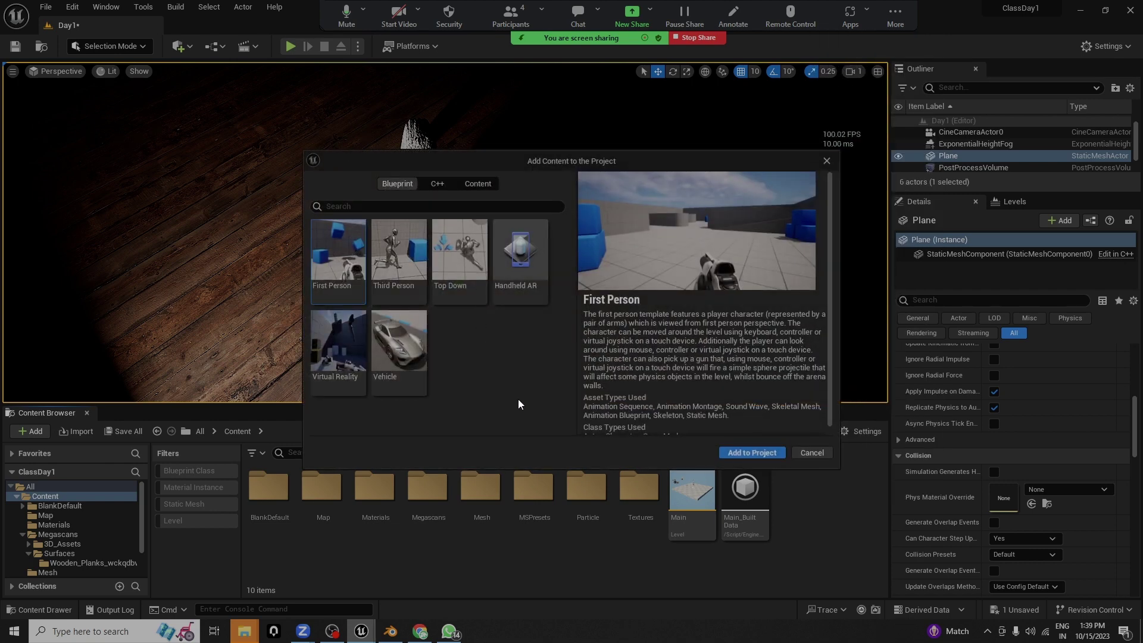
left_click(473, 184)
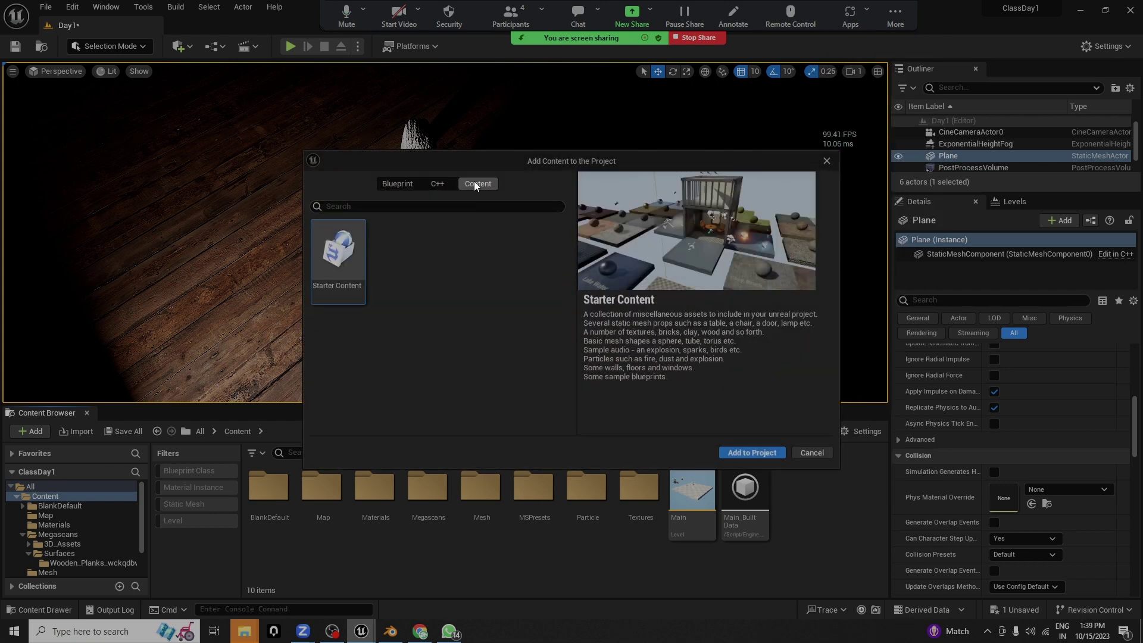
left_click(406, 182)
left_click(442, 186)
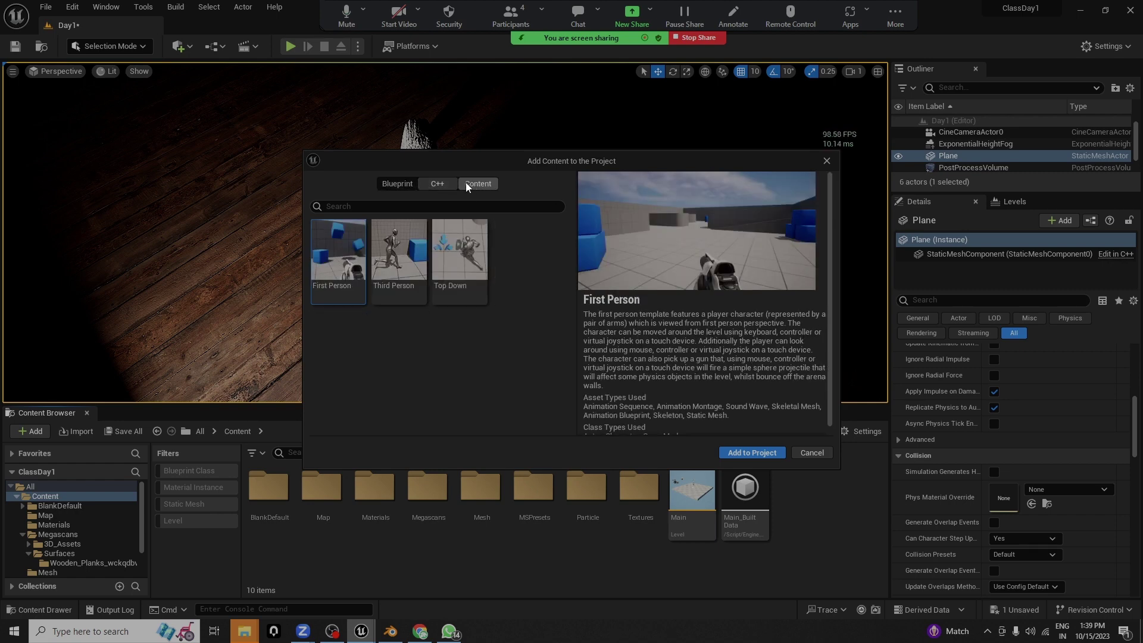
left_click(470, 184)
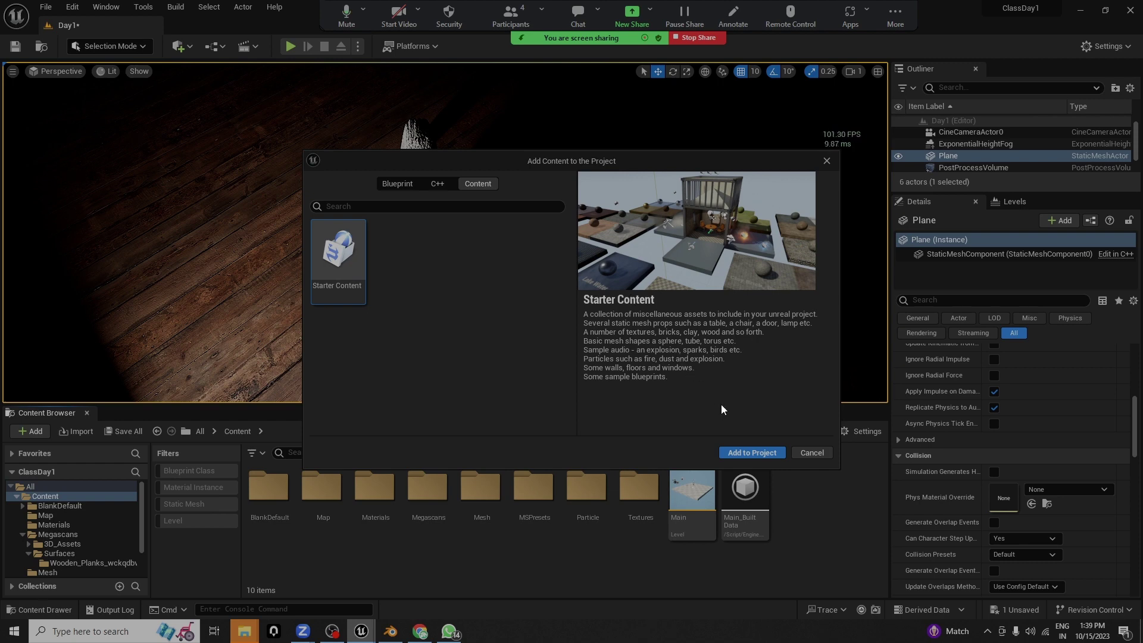
left_click(757, 453)
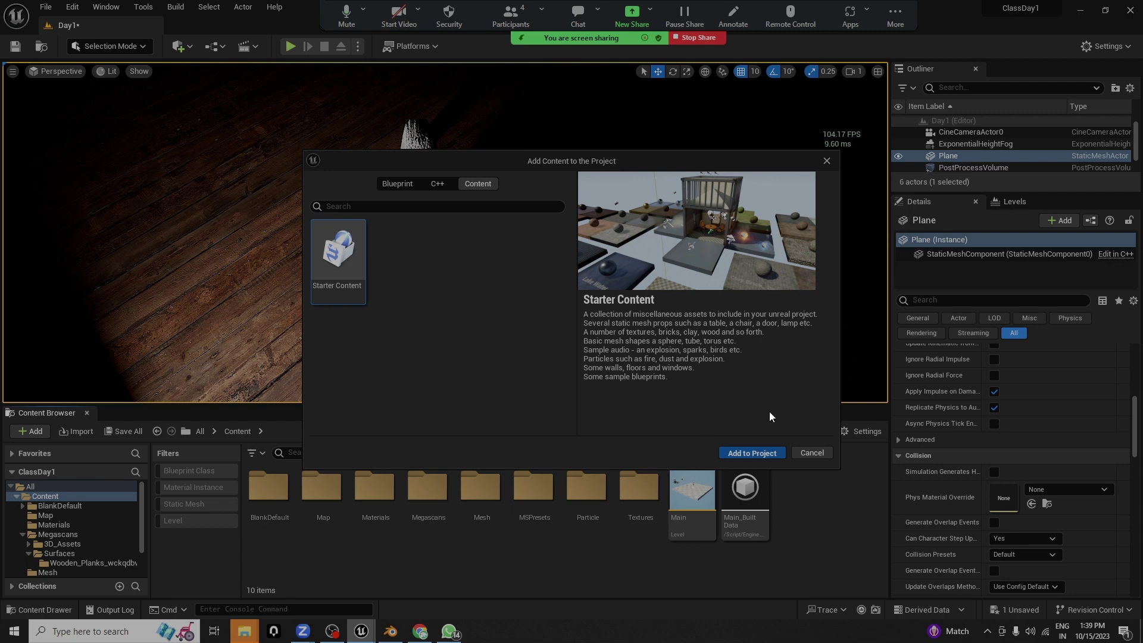
left_click(719, 458)
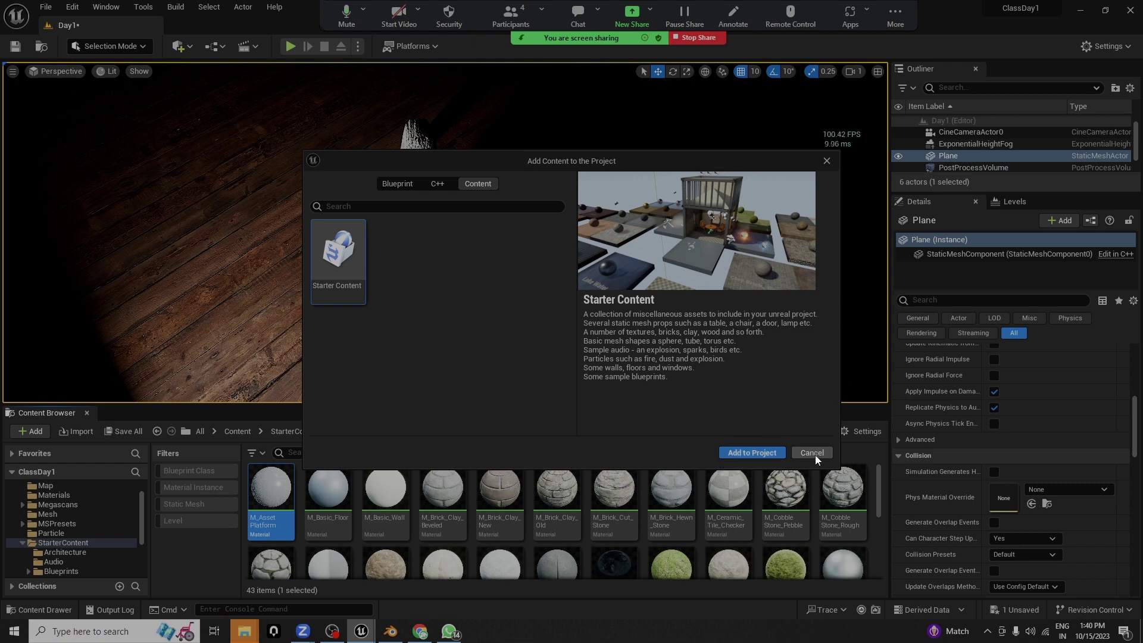
left_click(826, 161)
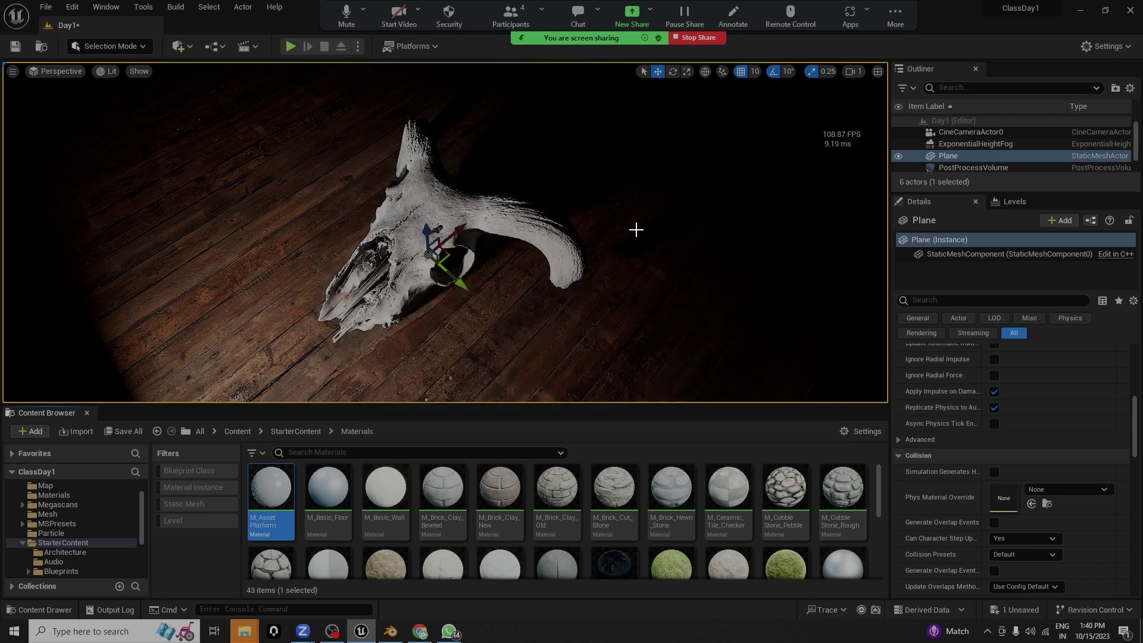
Browse Content > StarterContent > Particles to list P_Fire, P_Smoke, P_Explosion and the other effects.
left_click(241, 431)
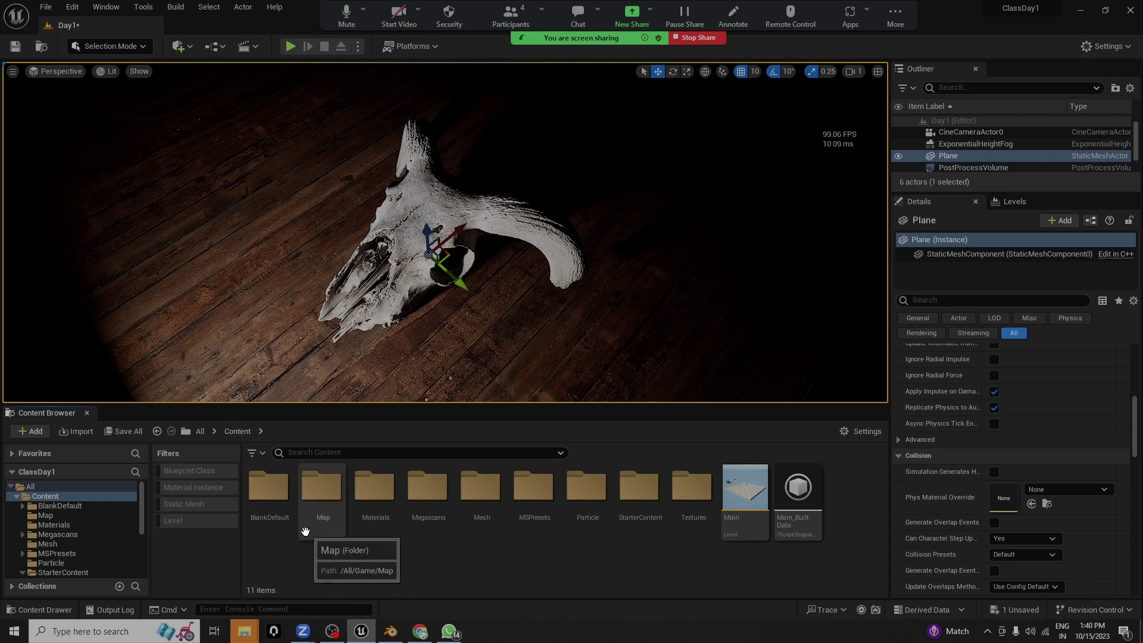
double_click(644, 492)
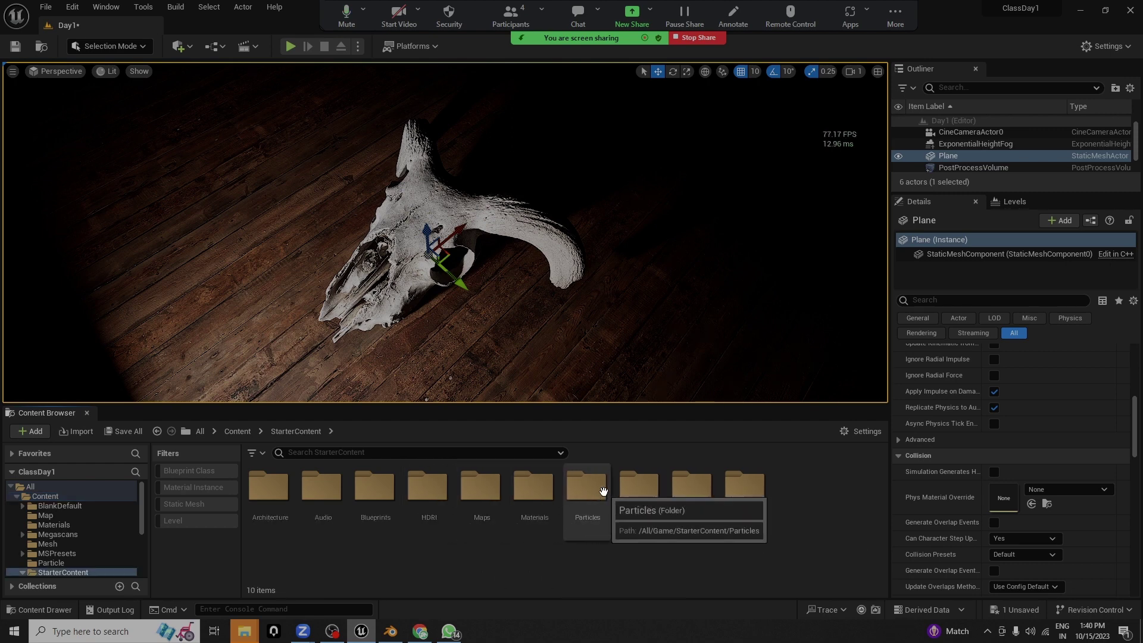
double_click(572, 496)
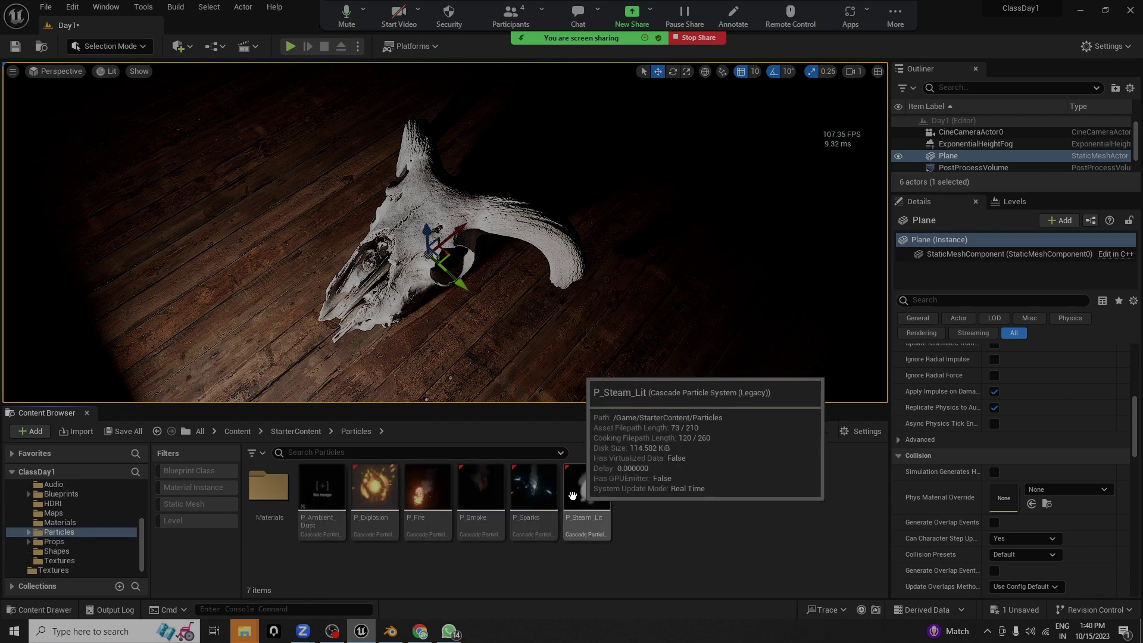
left_click(292, 431)
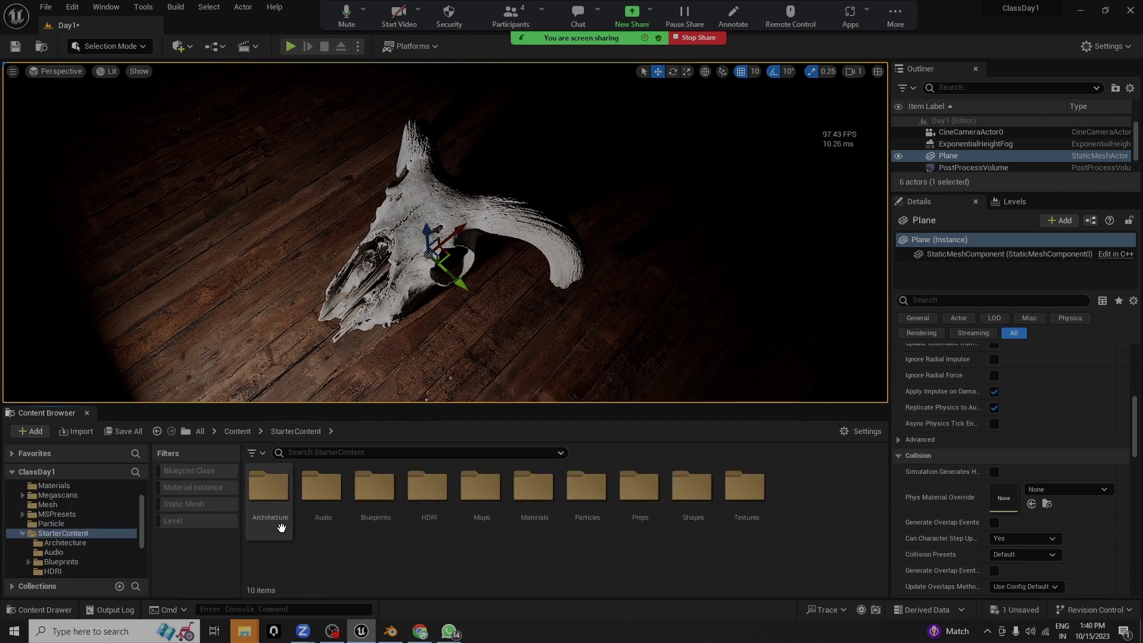
left_click(309, 516)
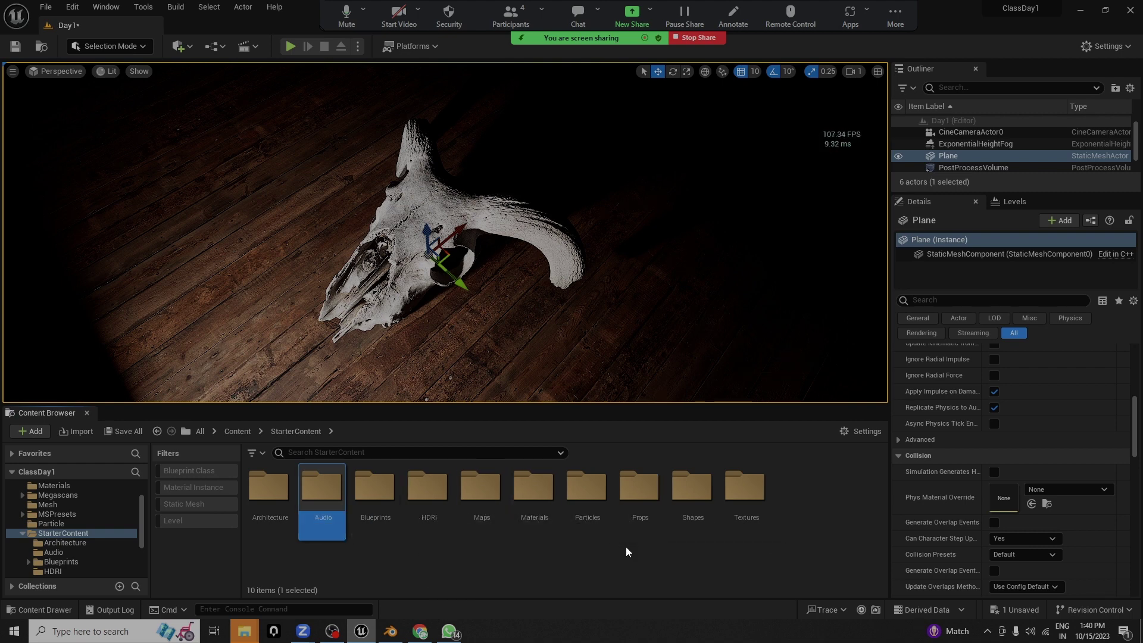
left_click(592, 499)
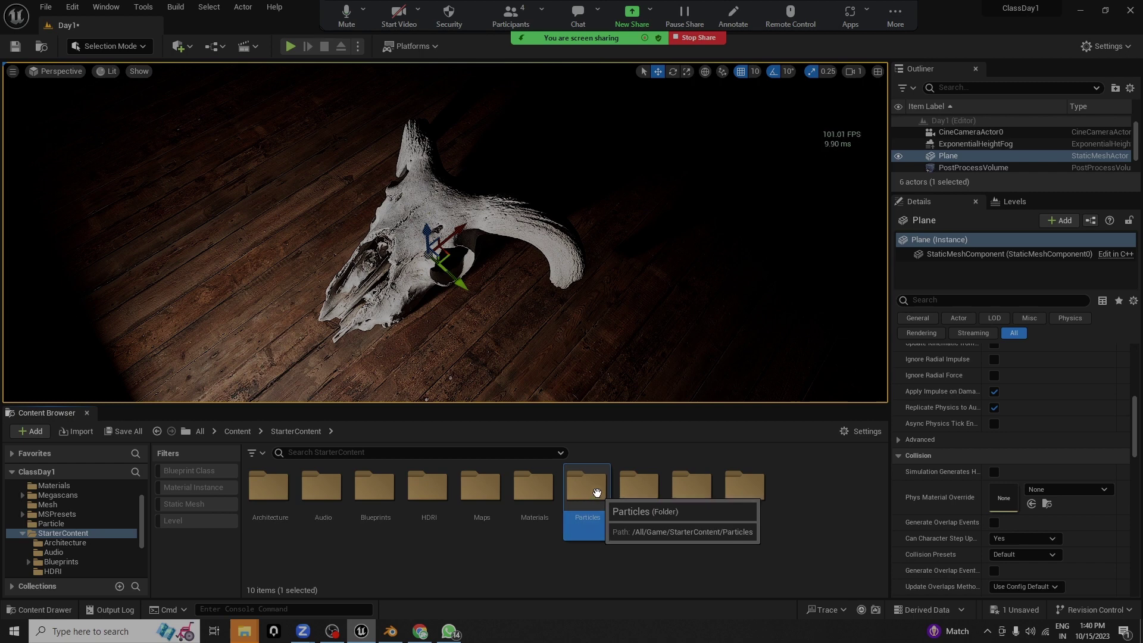
double_click(592, 498)
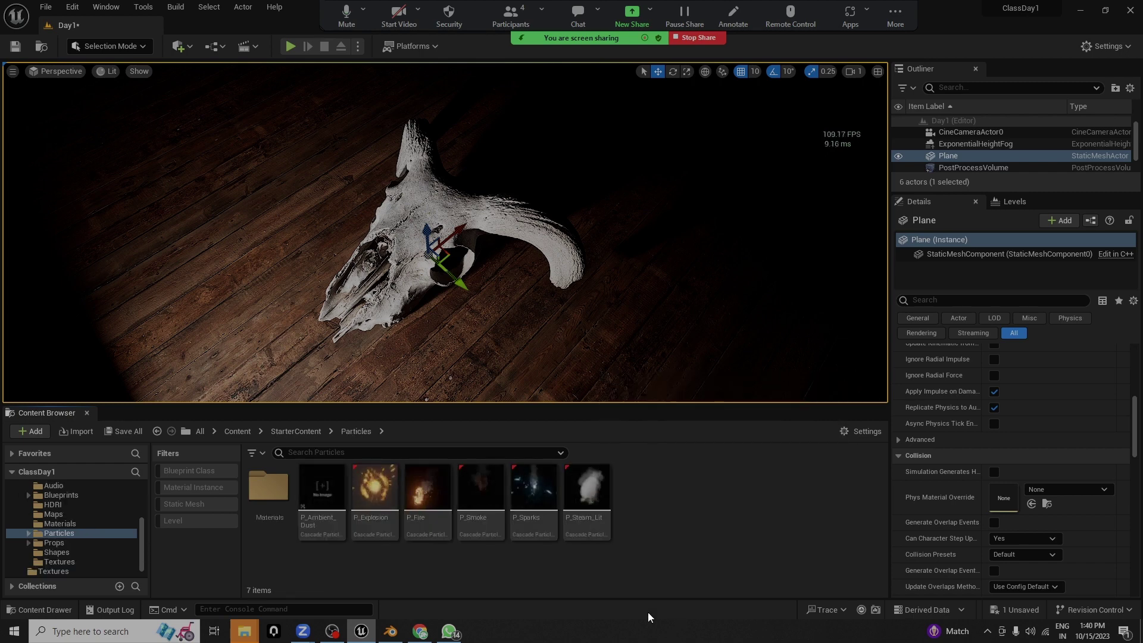
Drop the P_Fire effect onto the skull and move the view closer.
left_click(427, 487)
mouse_move(427, 488)
left_mouse_down()
mouse_move(336, 290)
mouse_move(369, 301)
left_mouse_up()
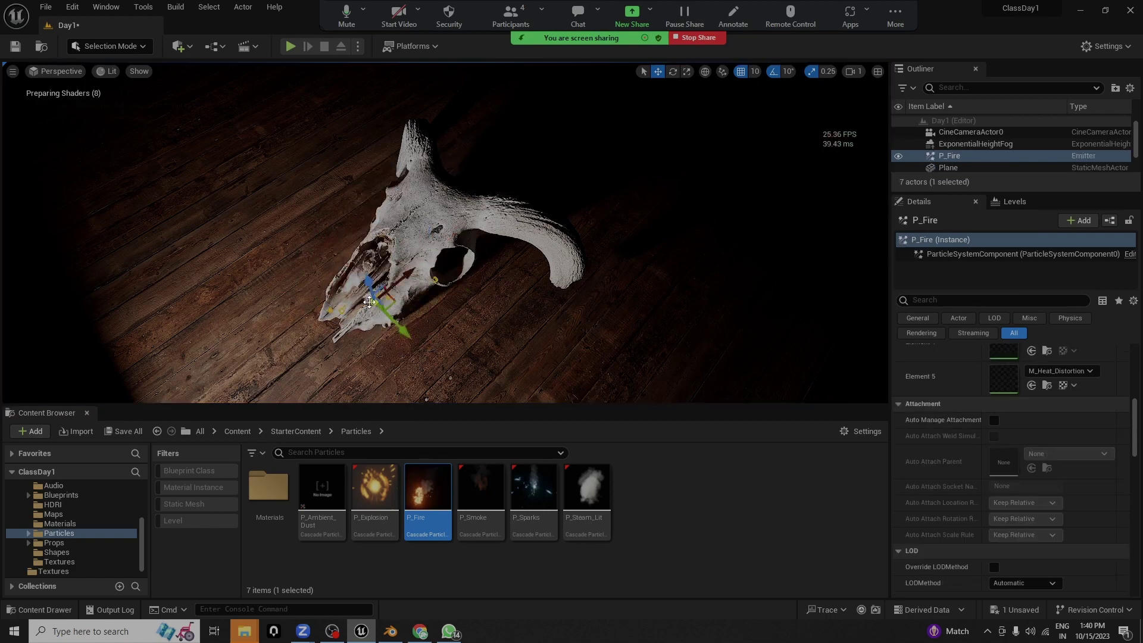
left_click(613, 174)
mouse_move(613, 173)
left_mouse_down()
mouse_move(613, 143)
mouse_move(592, 242)
mouse_move(462, 319)
mouse_move(470, 324)
left_mouse_up()
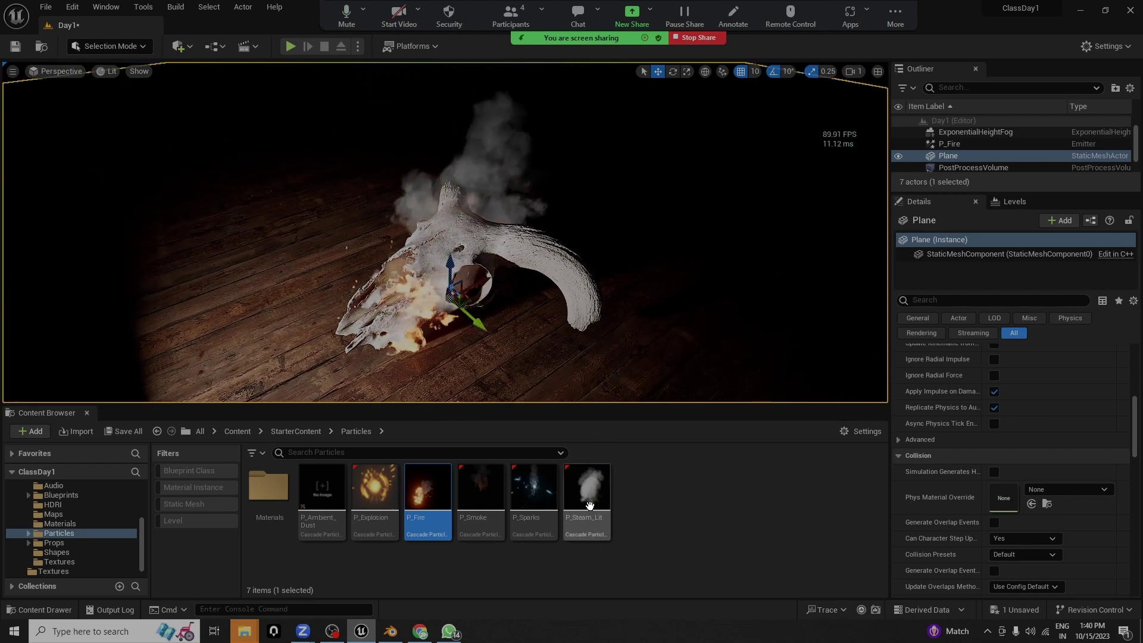
Place P_Steam_Lit at the skull and position it on the snout.
left_click_drag(589, 504, 385, 335)
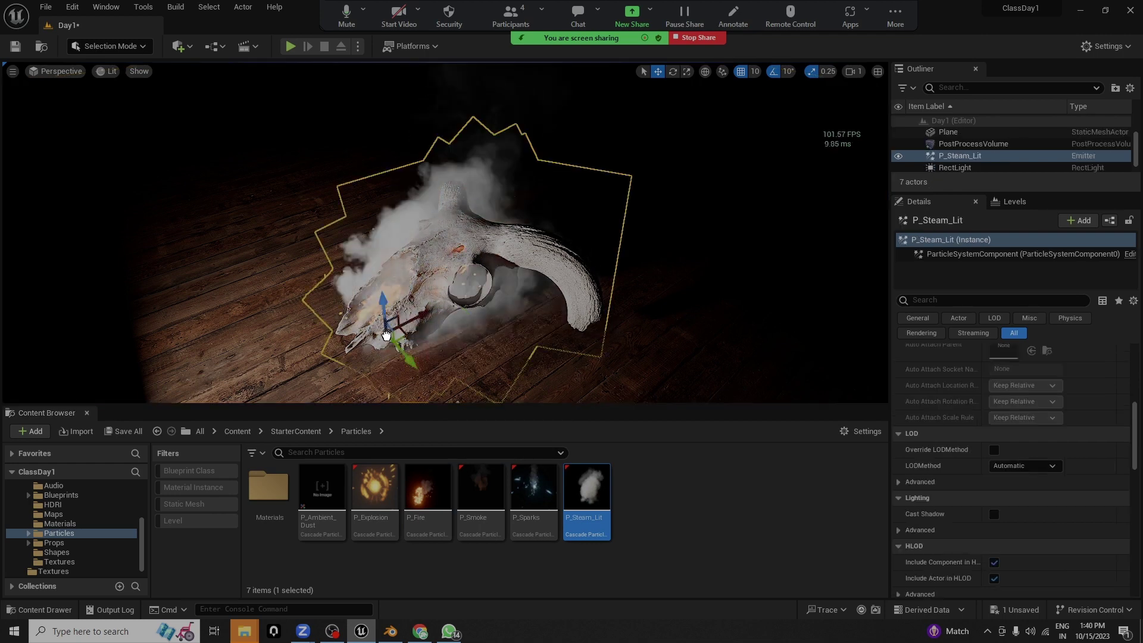
left_click(767, 245)
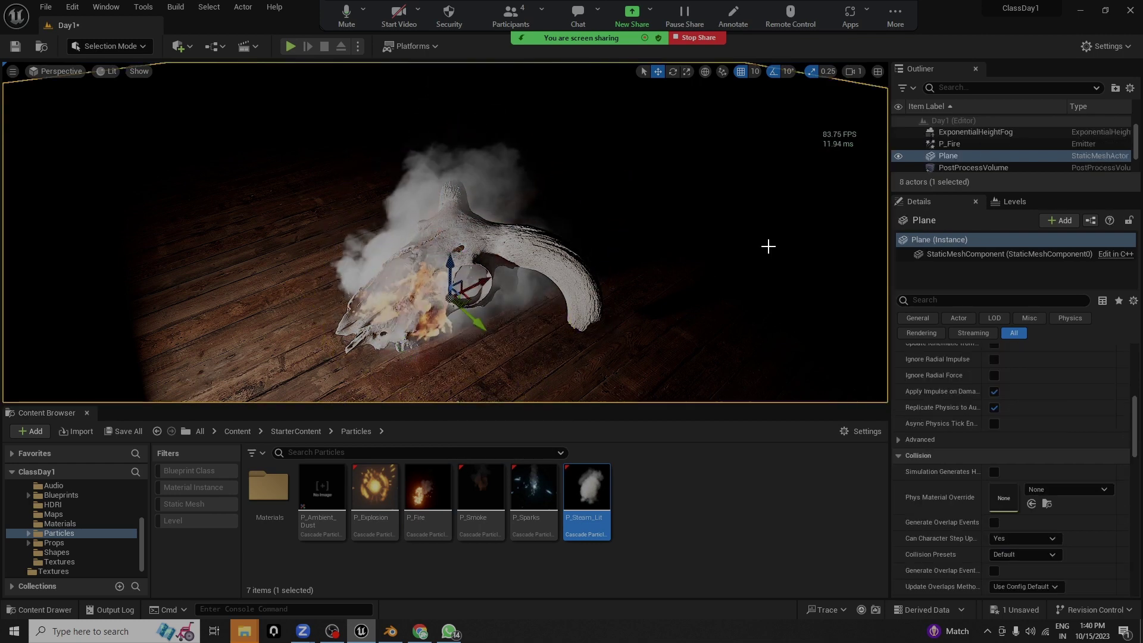
left_click(426, 231)
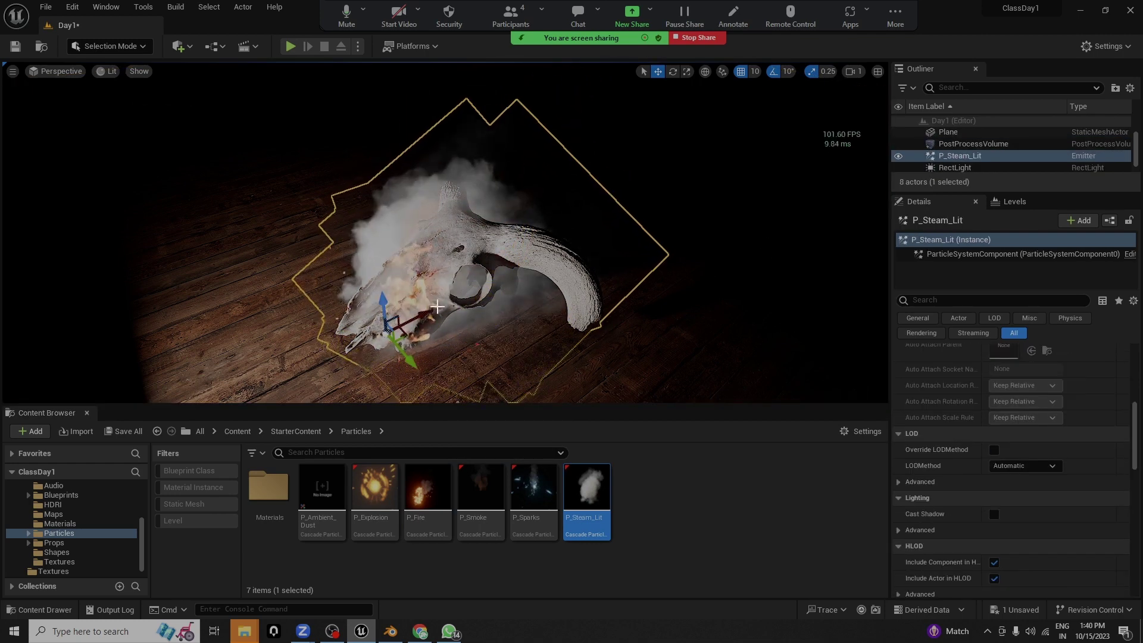
left_click_drag(437, 306, 500, 279)
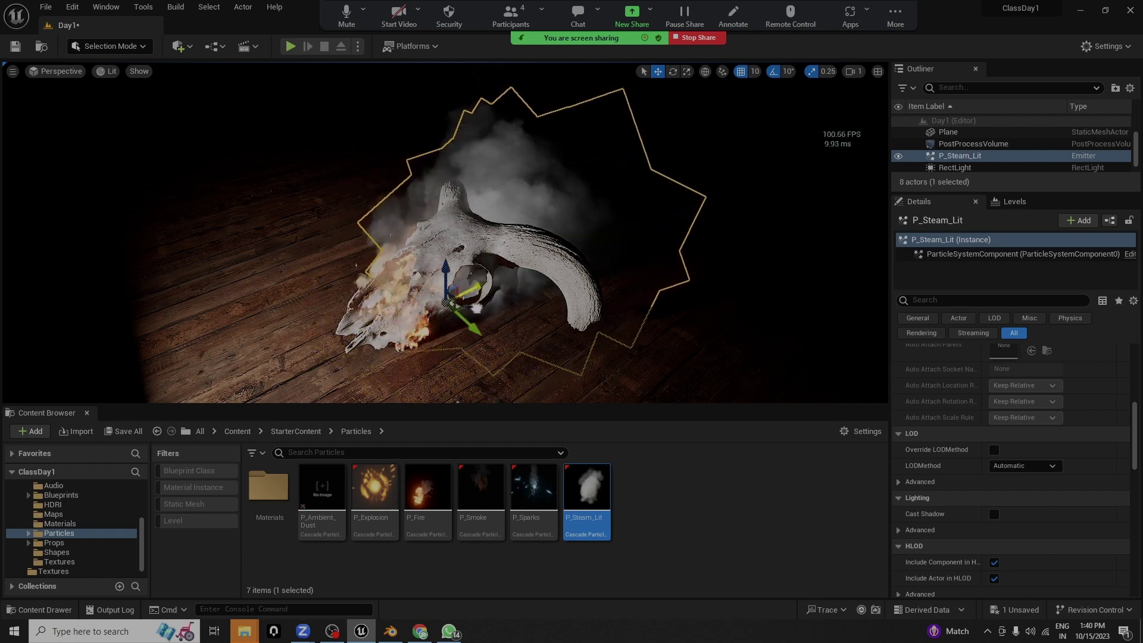
left_click(747, 387)
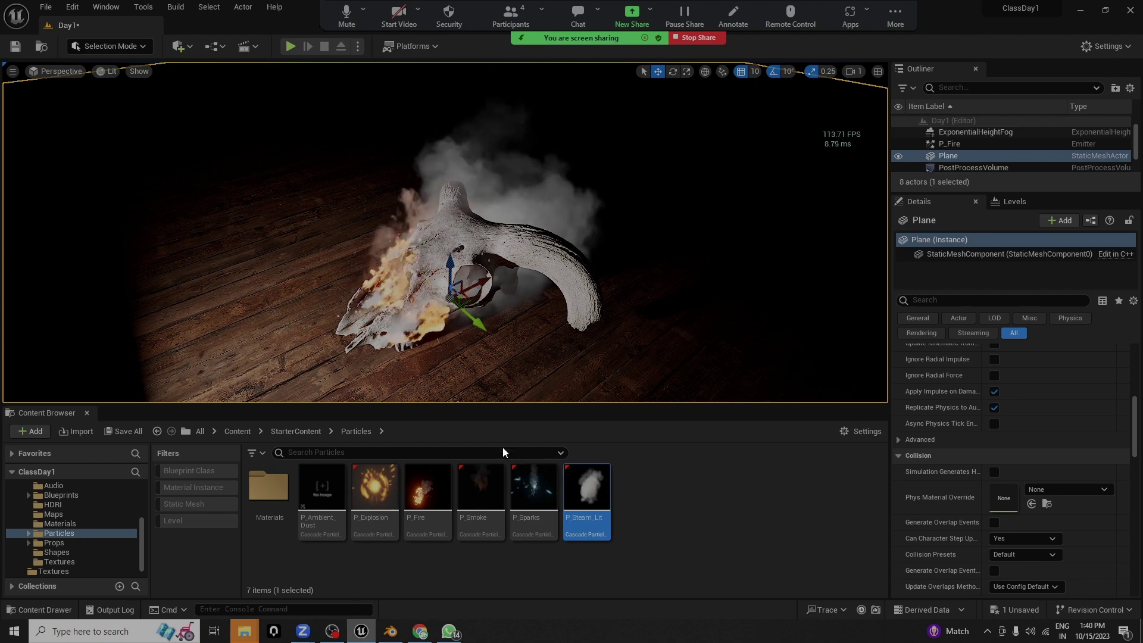
Drag in a test P_Smoke effect, then delete it.
left_click_drag(480, 494, 313, 369)
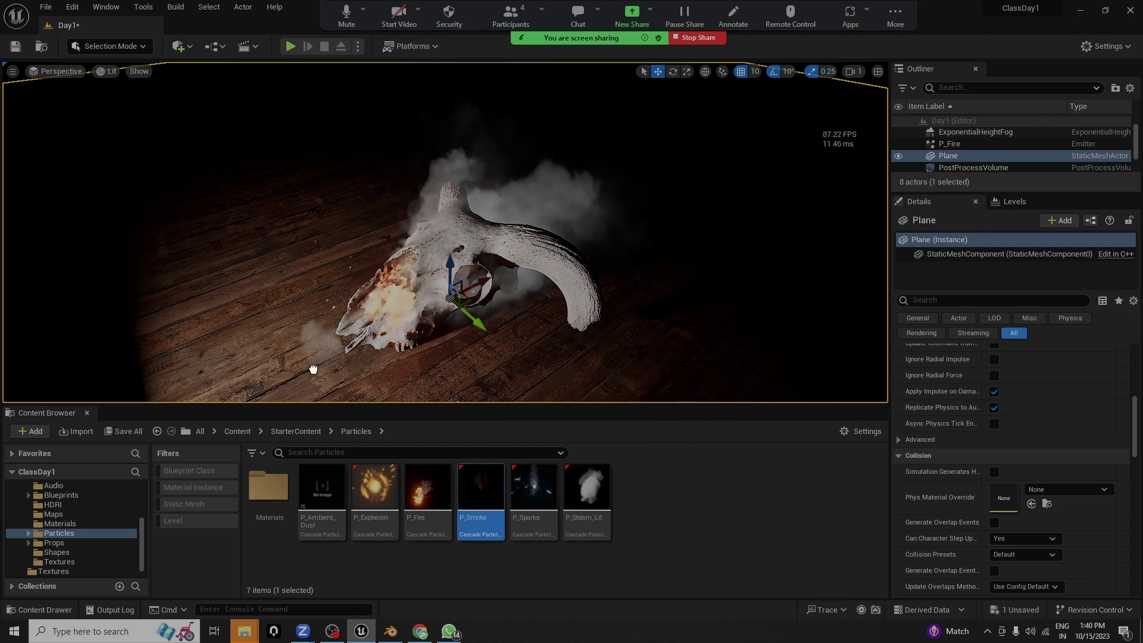
mouse_move(313, 369)
left_mouse_down()
mouse_move(707, 335)
mouse_move(557, 378)
left_mouse_up()
key("Delete")
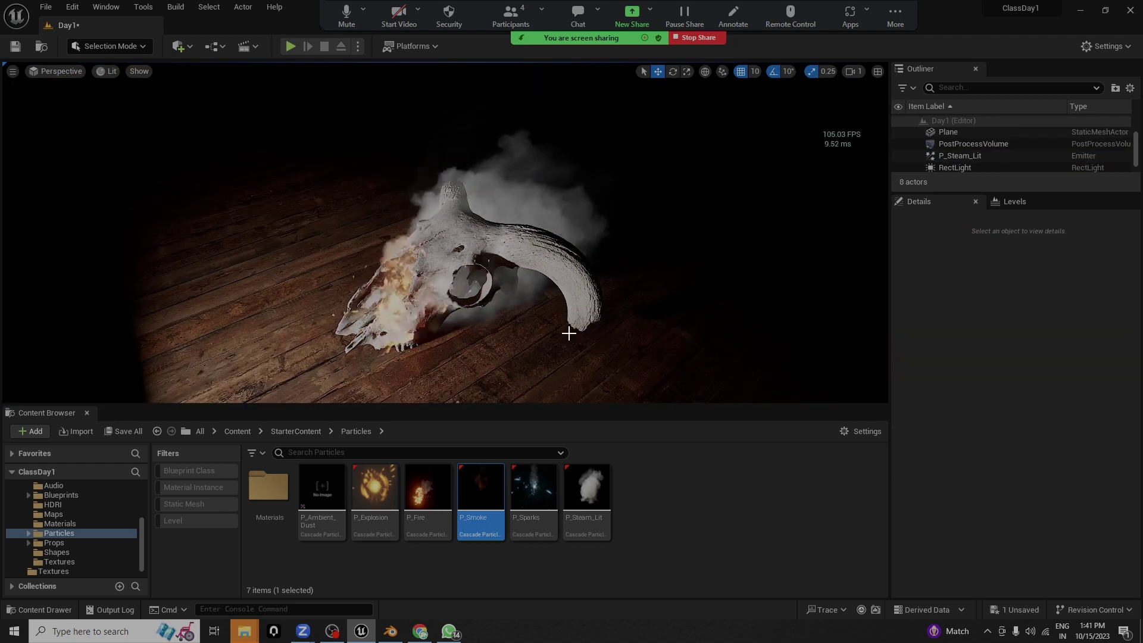
Pilot CineCameraActor0 and reframe it closer on the burning skull.
left_click_drag(556, 305, 589, 295)
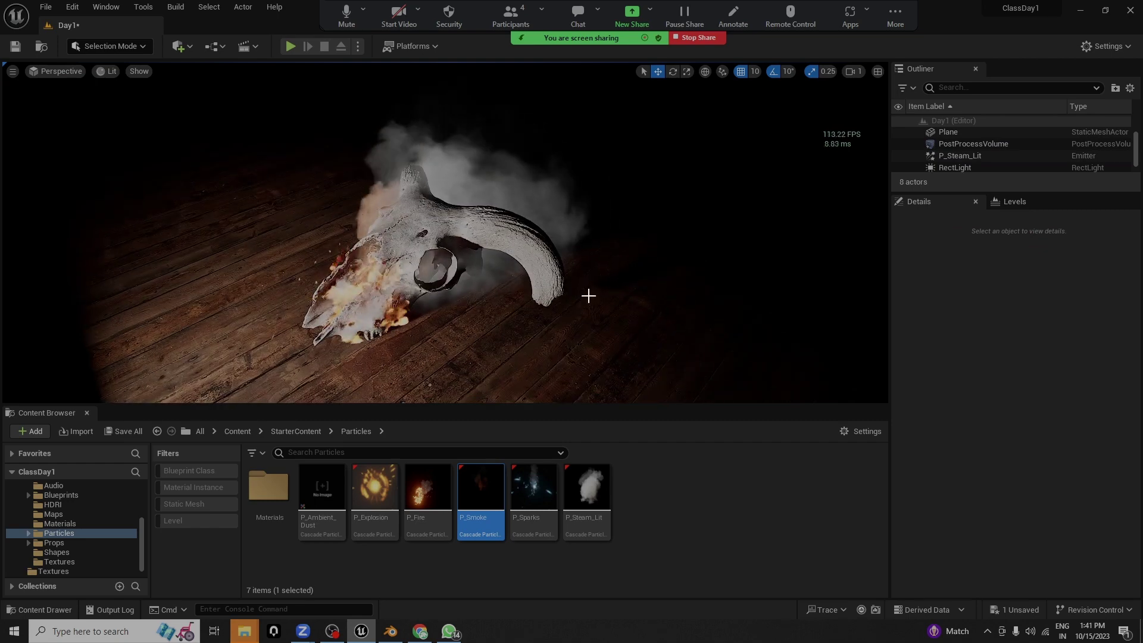
left_click(51, 73)
left_click(122, 207)
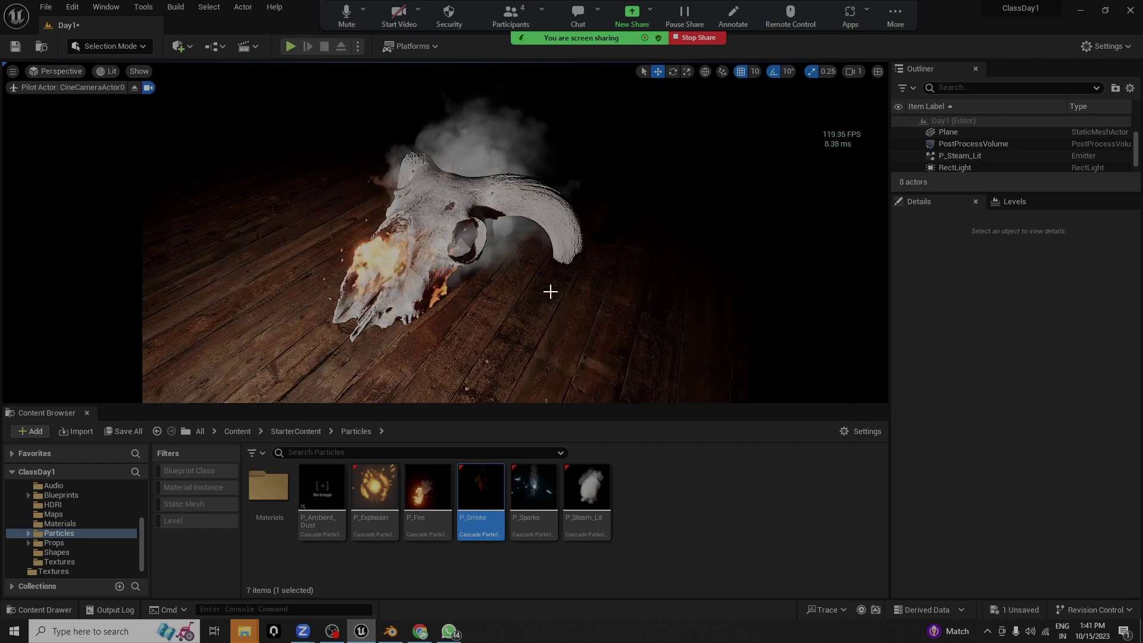
mouse_move(561, 299)
left_mouse_down()
mouse_move(544, 285)
mouse_move(567, 293)
left_mouse_up()
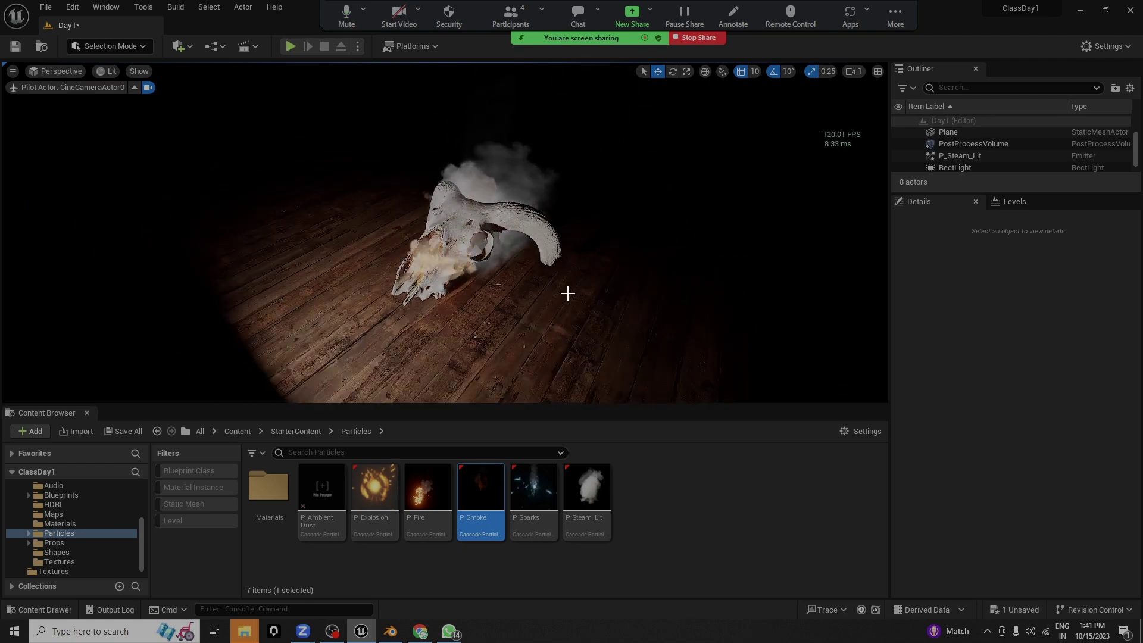
scroll(567, 293, "up", 3)
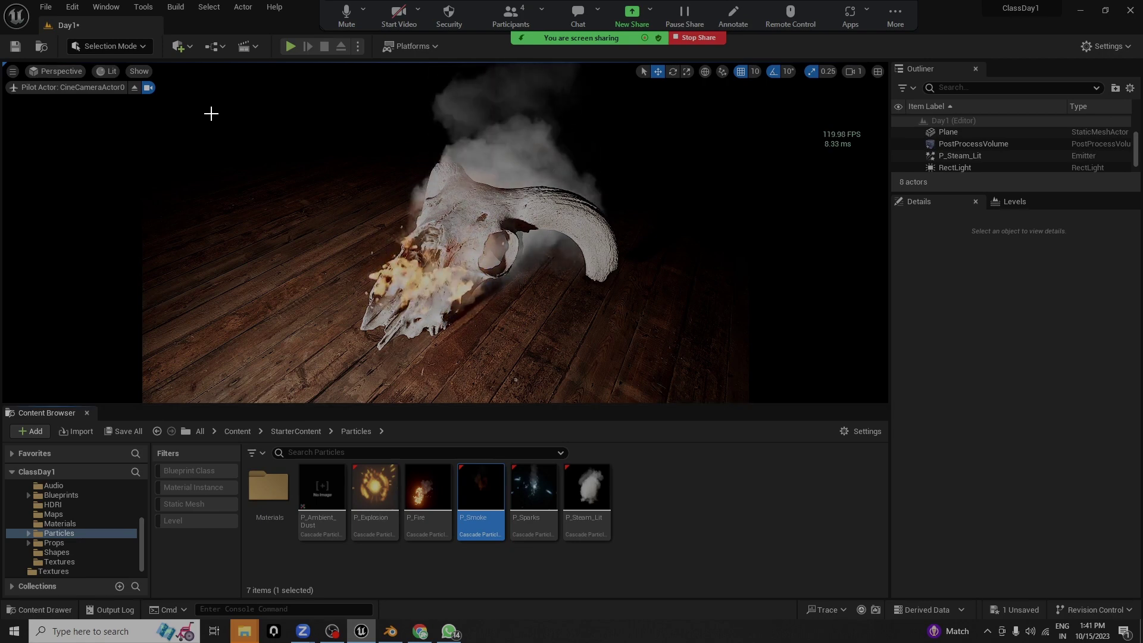
left_click(177, 46)
Launch Quixel Bridge and browse the Home > 3D Assets category.
mouse_move(241, 146)
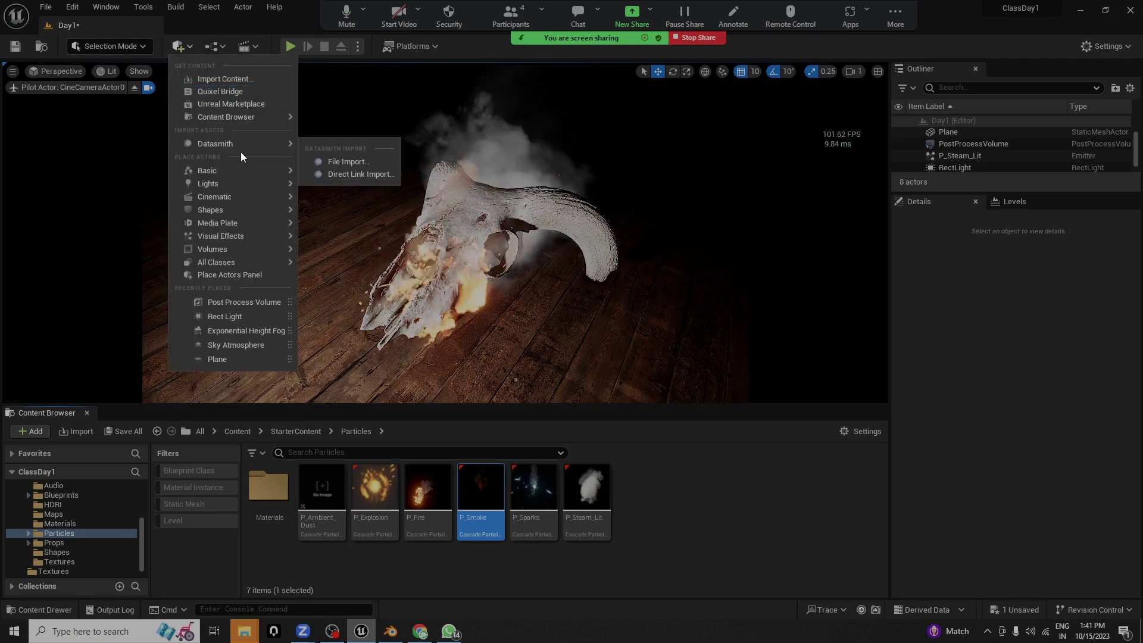
left_click(241, 93)
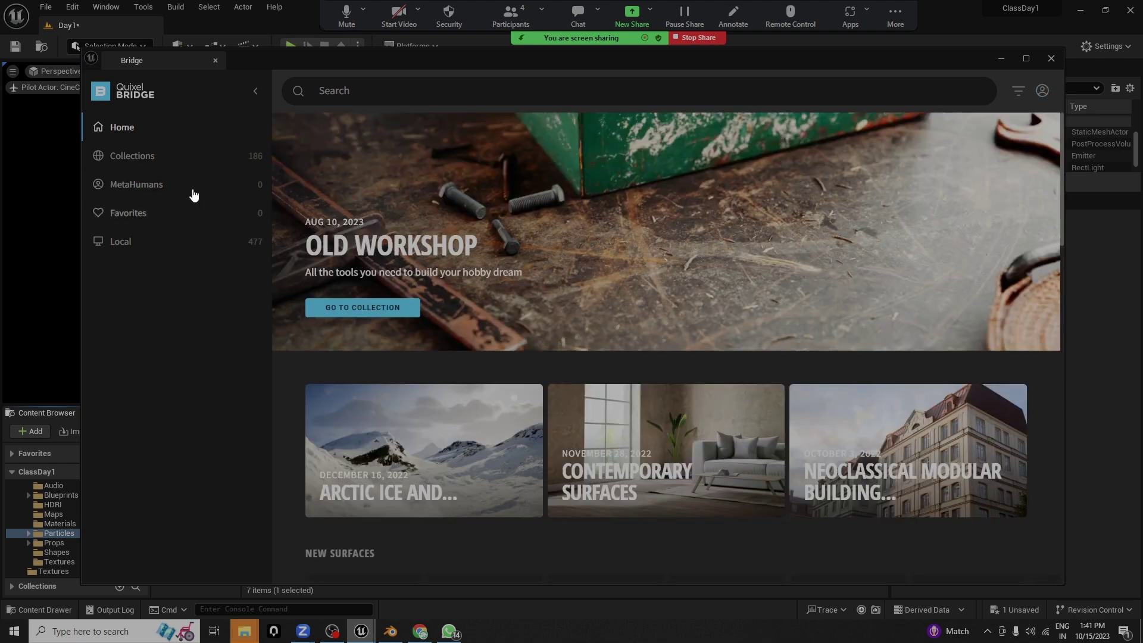
left_click(132, 129)
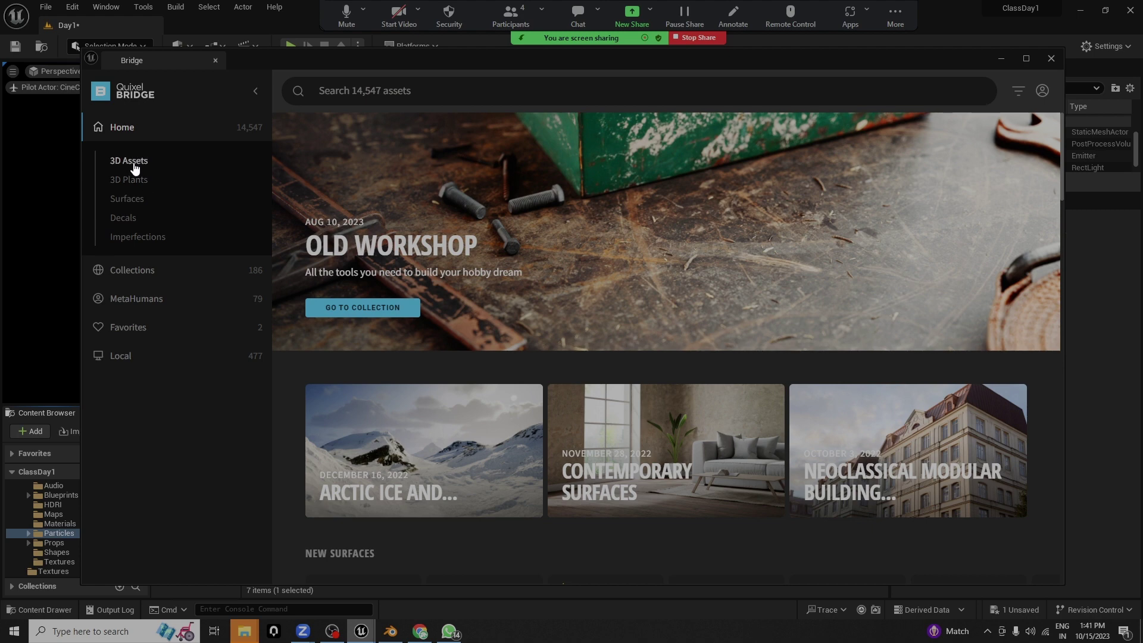
left_click(134, 169)
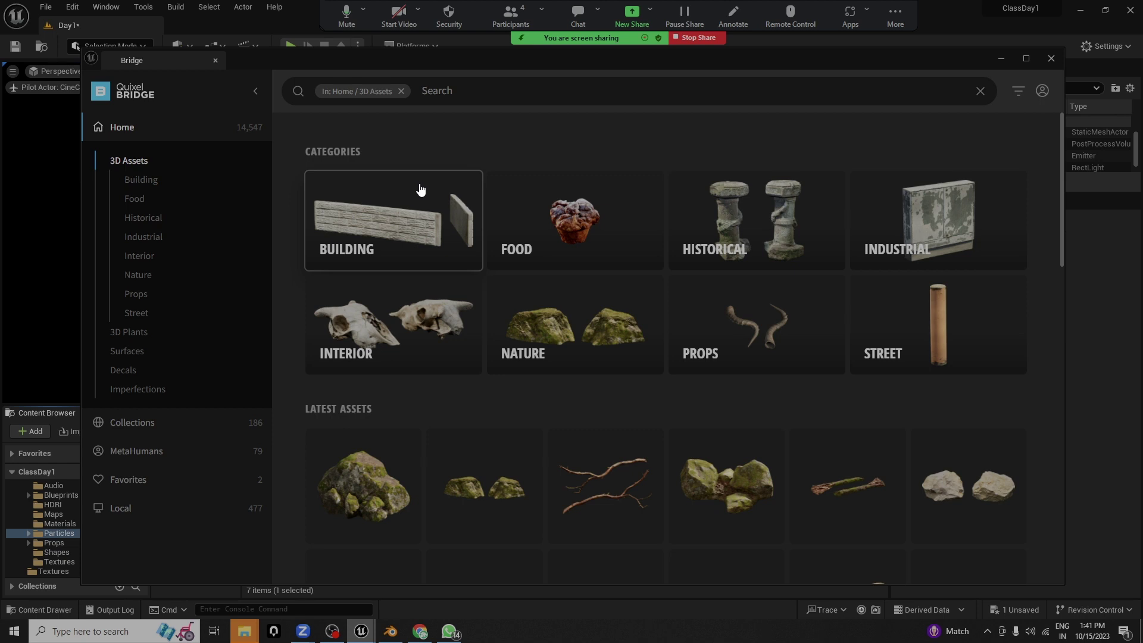
Filter 3D Assets by 'ground' and open the Beach Rock Formation details.
left_click(485, 92)
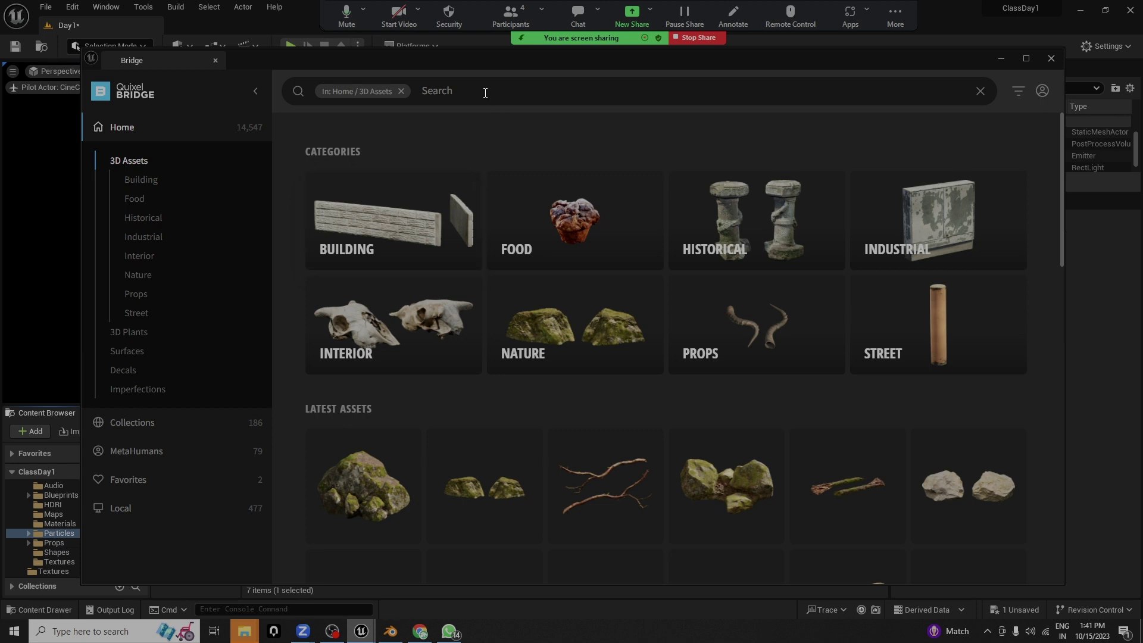
type("gr")
type("d")
key("Return")
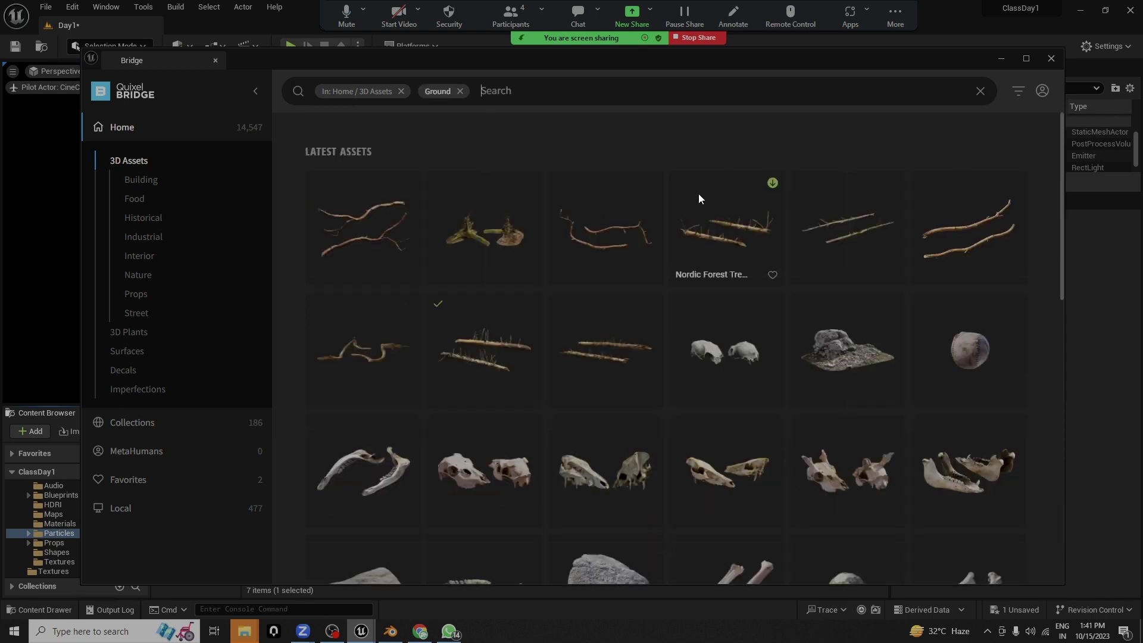
scroll(709, 380, "down", 3)
scroll(714, 405, "up", 3)
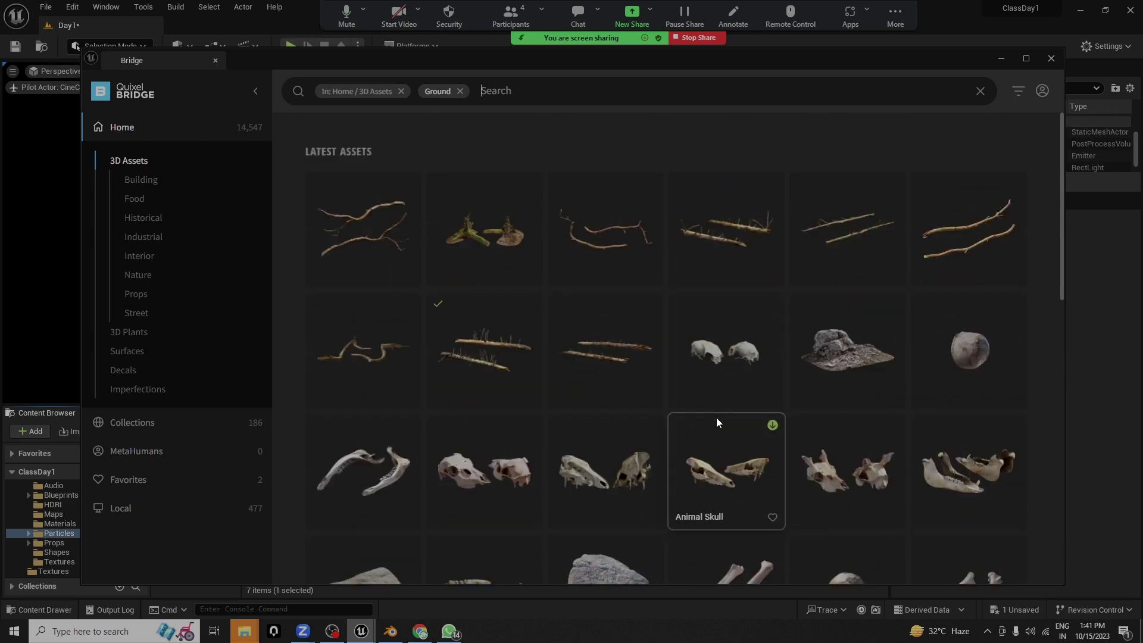
left_click(847, 340)
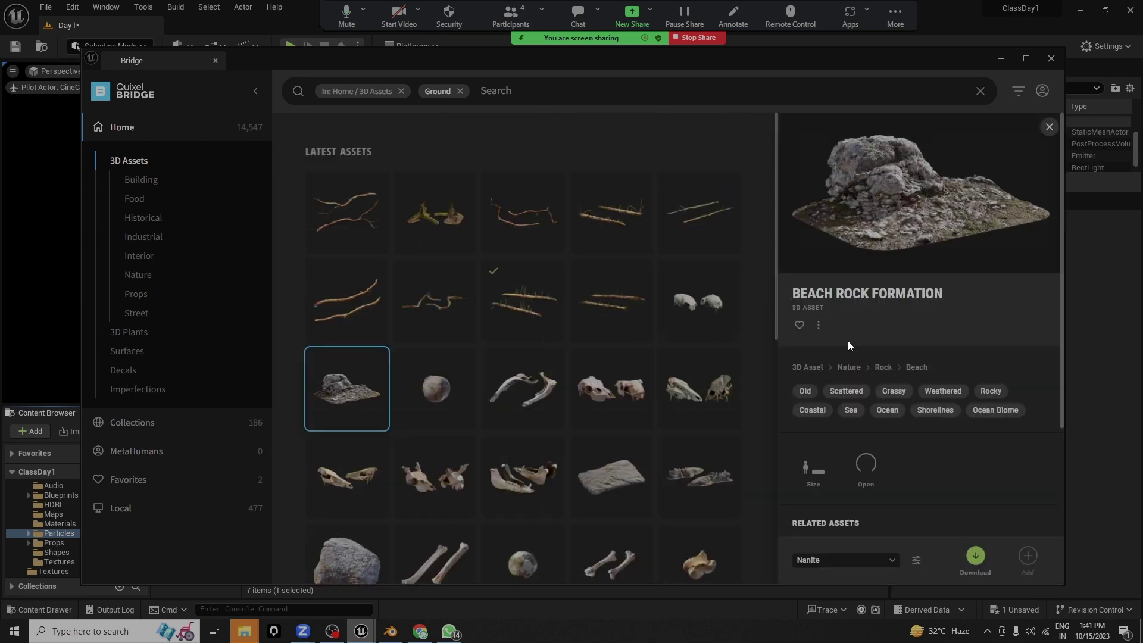
Download Beach Rock Formation, add it to the project, then close Bridge.
left_click(974, 557)
scroll(580, 455, "down", 3)
scroll(580, 454, "down", 3)
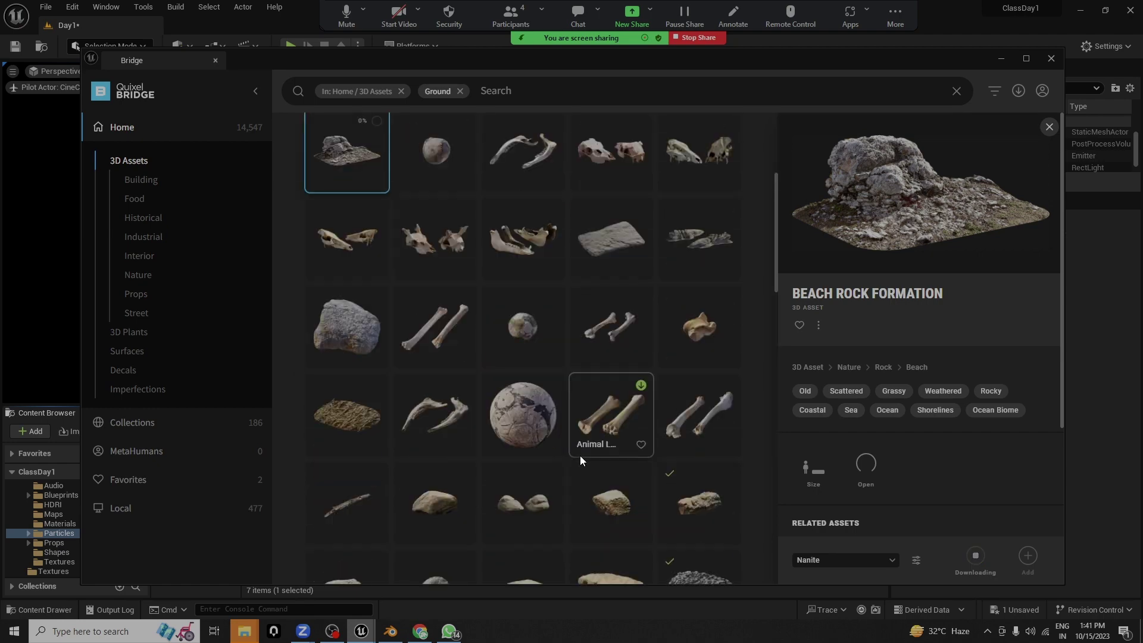
scroll(580, 456, "down", 3)
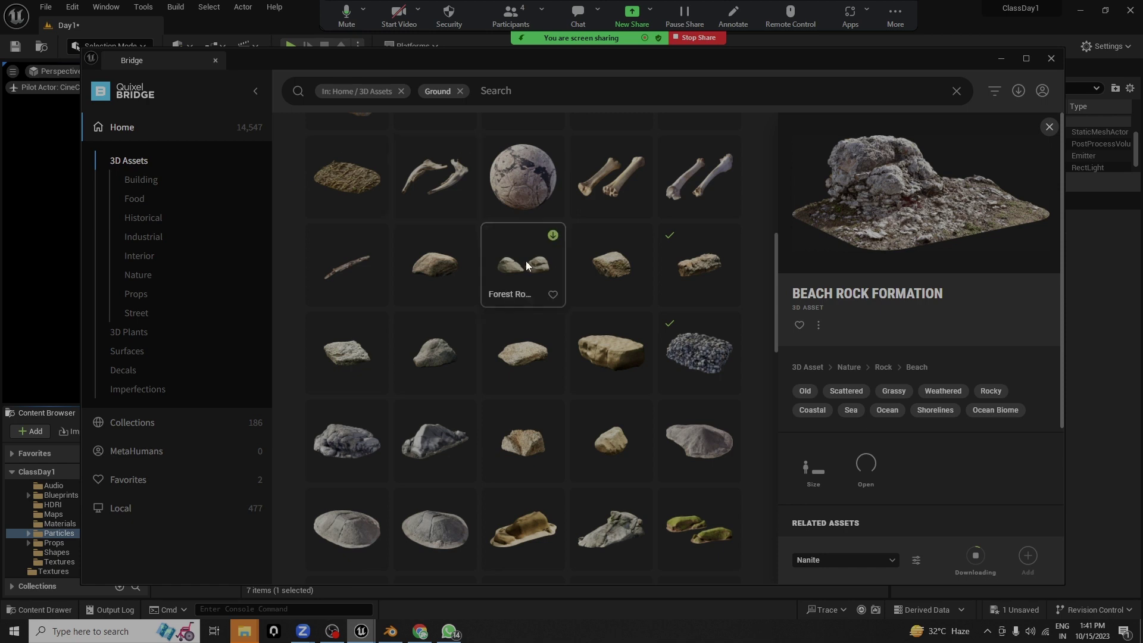
scroll(601, 391, "down", 1)
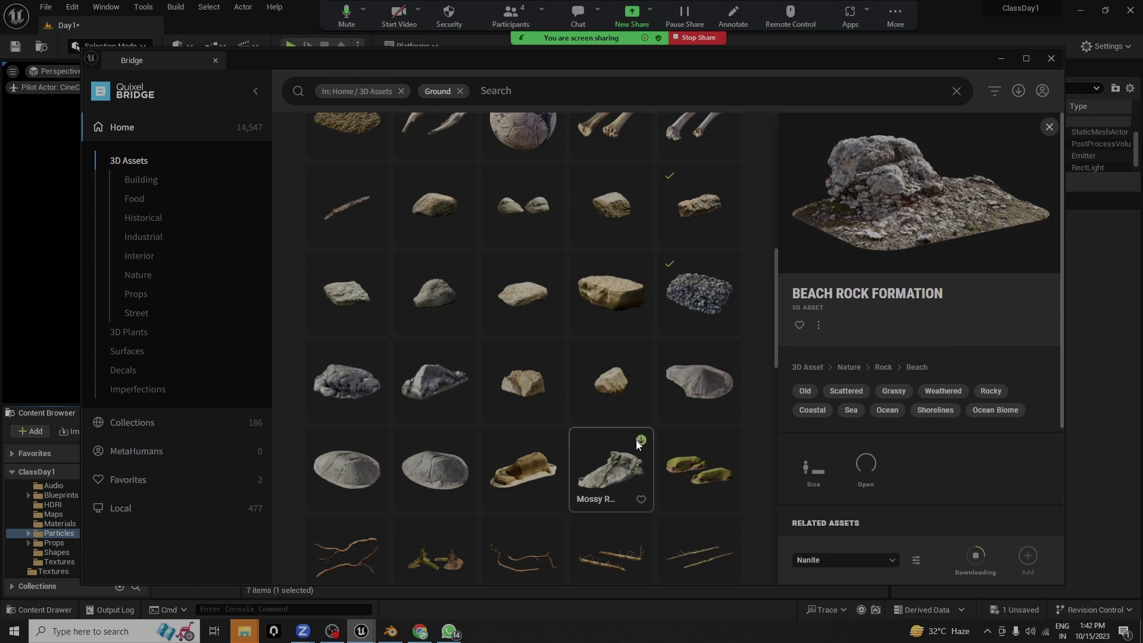
scroll(532, 426, "down", 4)
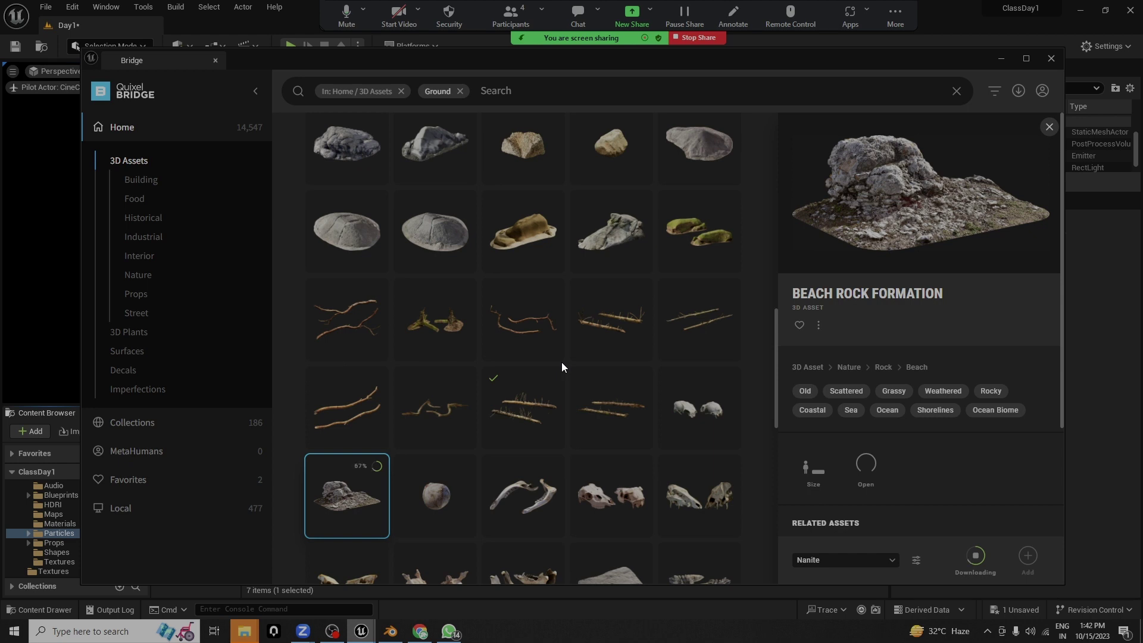
mouse_move(634, 377)
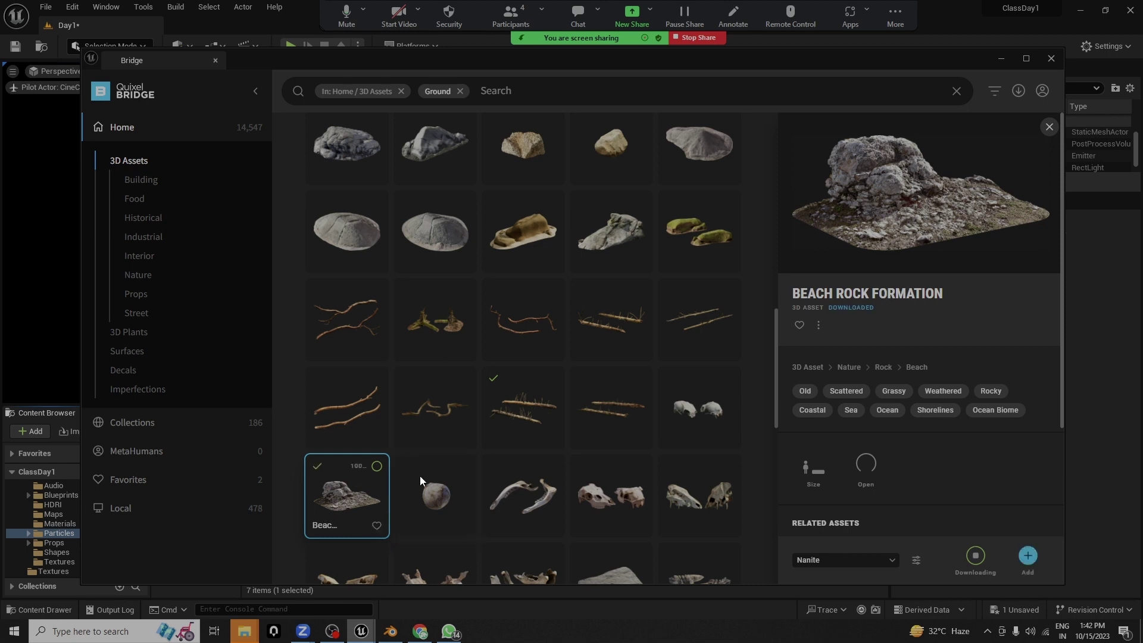
left_click(1032, 556)
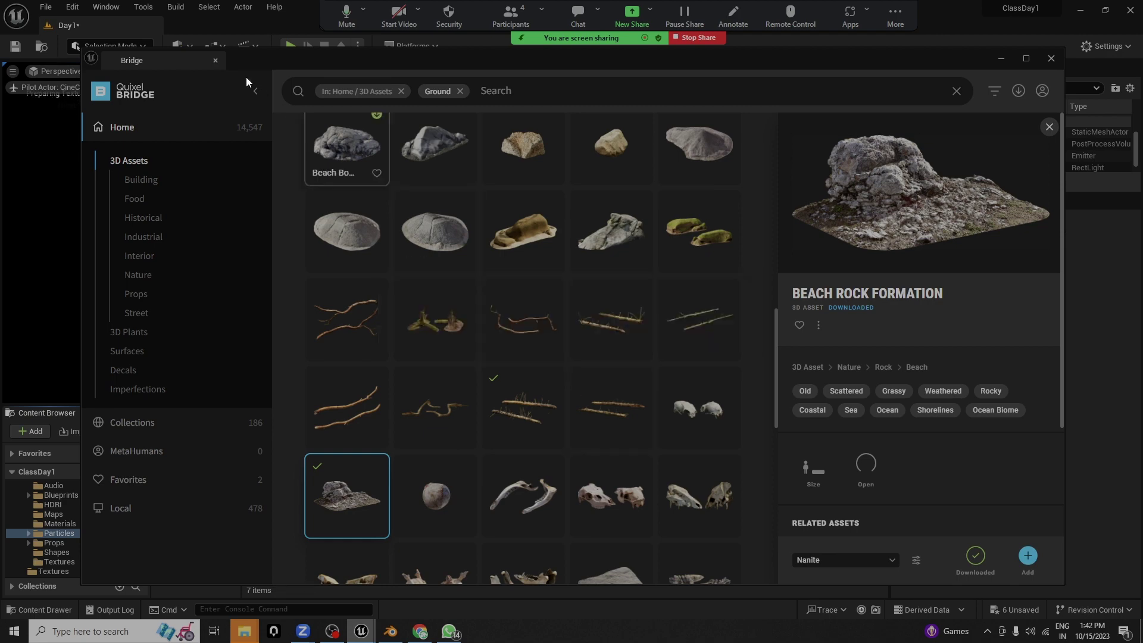
left_click(216, 61)
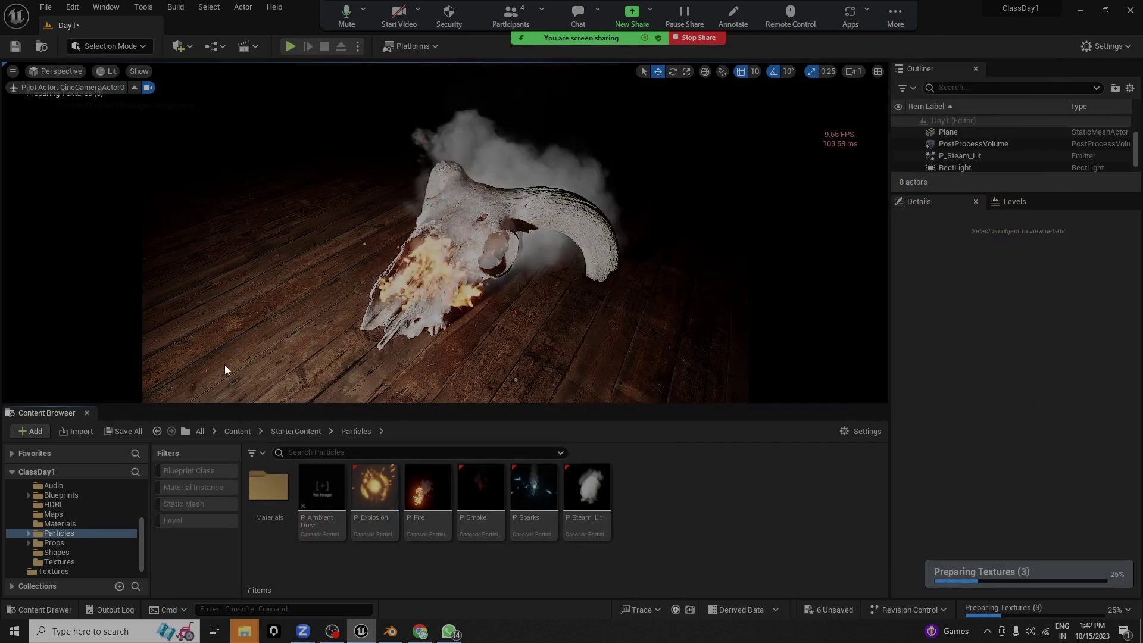
From Content > Megascans > 3D_Assets, place the Beach Rock Formation mesh beside the skull.
left_click(238, 431)
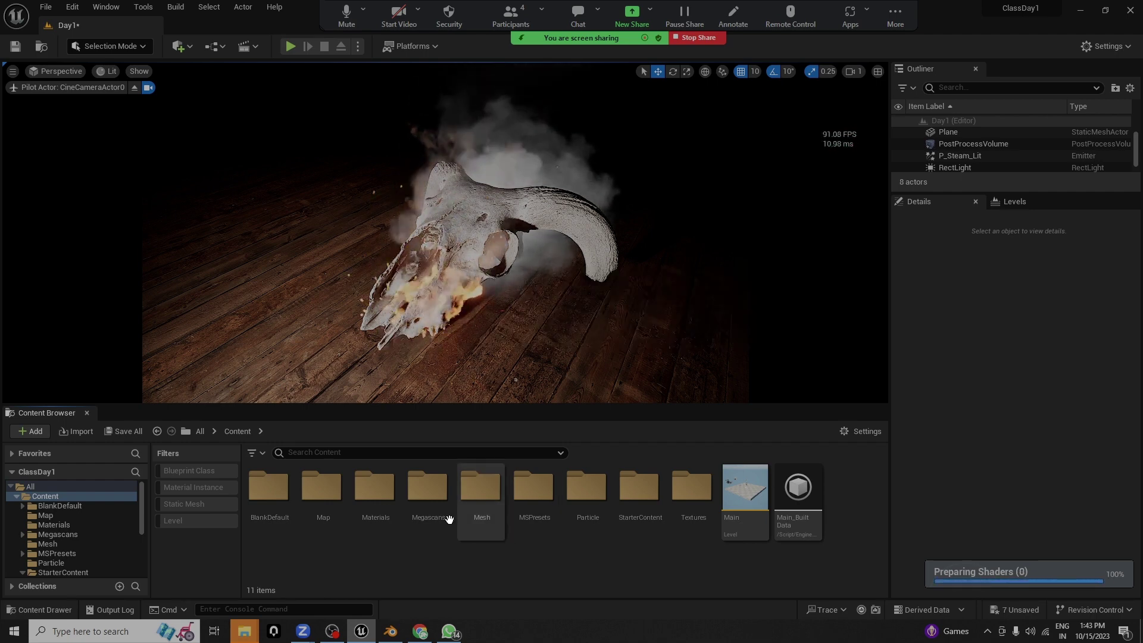
double_click(437, 500)
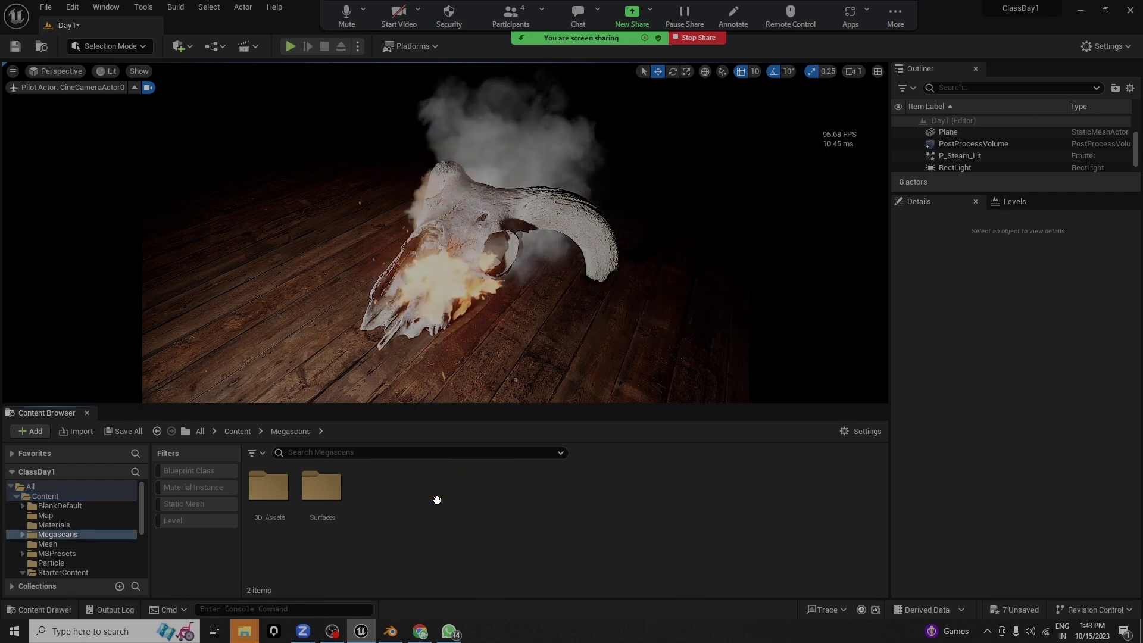
double_click(268, 491)
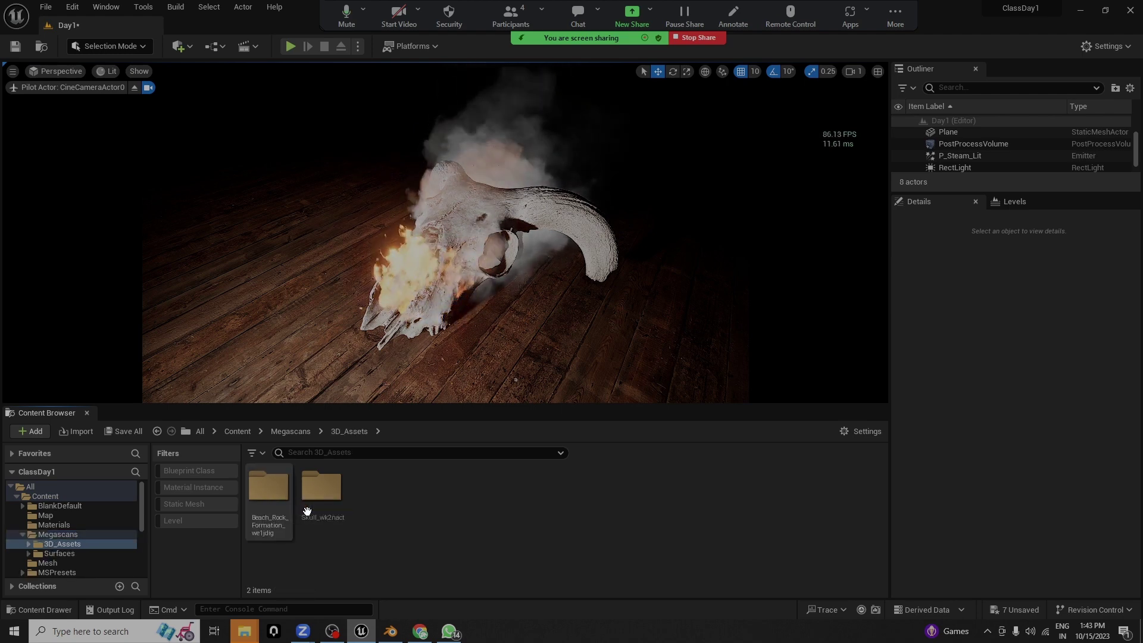
double_click(283, 488)
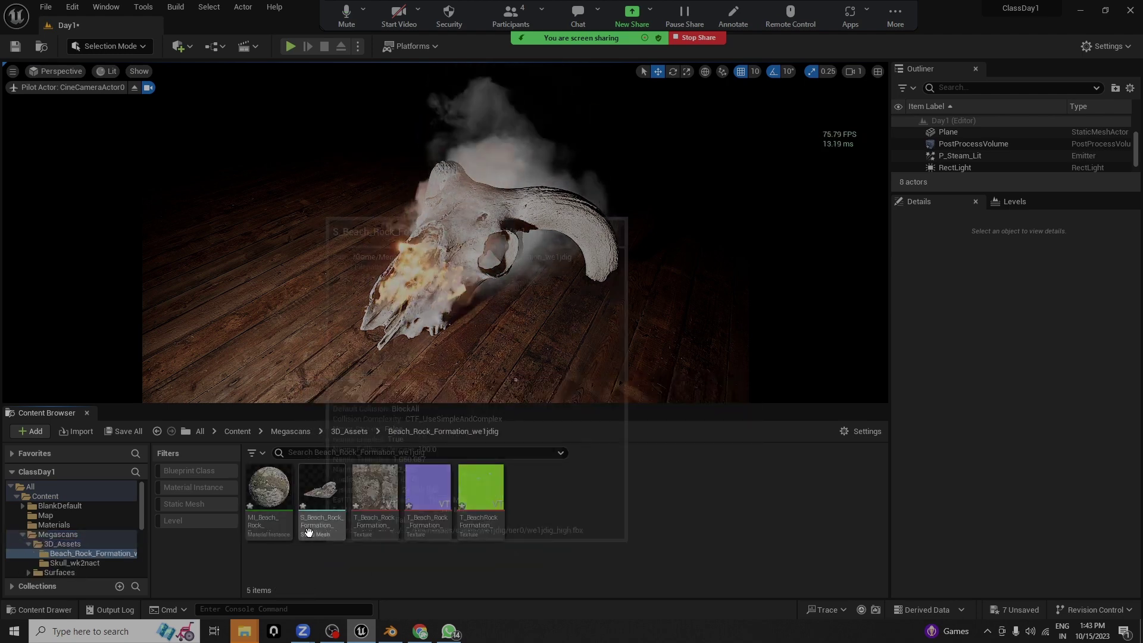
left_click_drag(308, 532, 364, 264)
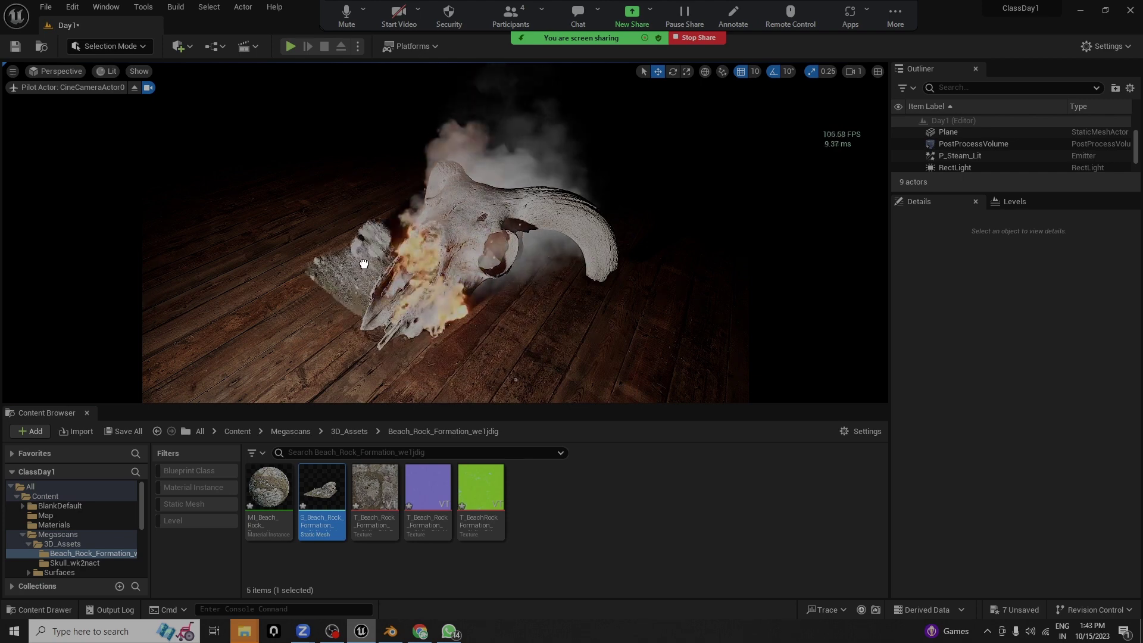
left_click(364, 263)
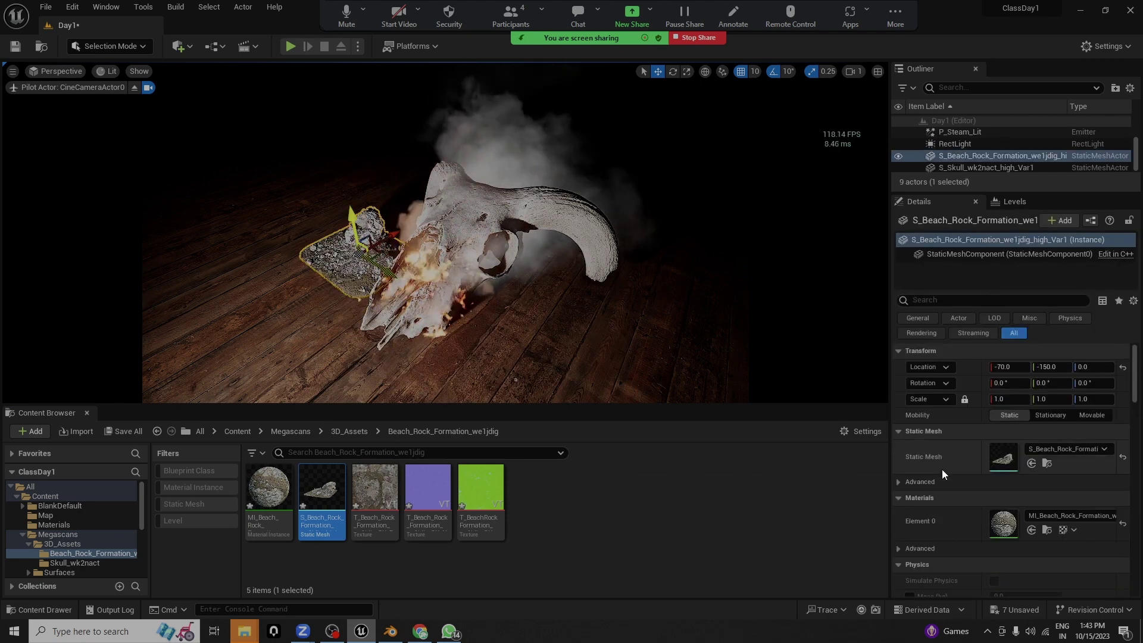
Scale the rock up stepwise through 2, 3, 4 and 5.
left_click(1006, 399)
type("2")
key("Return")
left_click(1009, 399)
type("3")
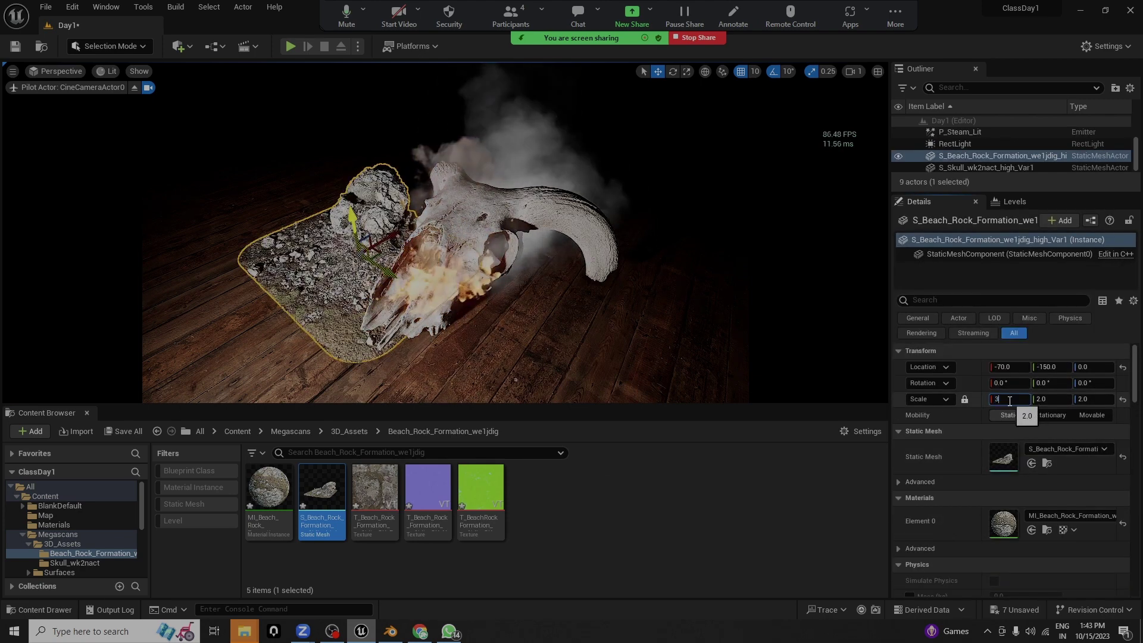
key("Return")
type("4")
key("Return")
type("5")
key("Return")
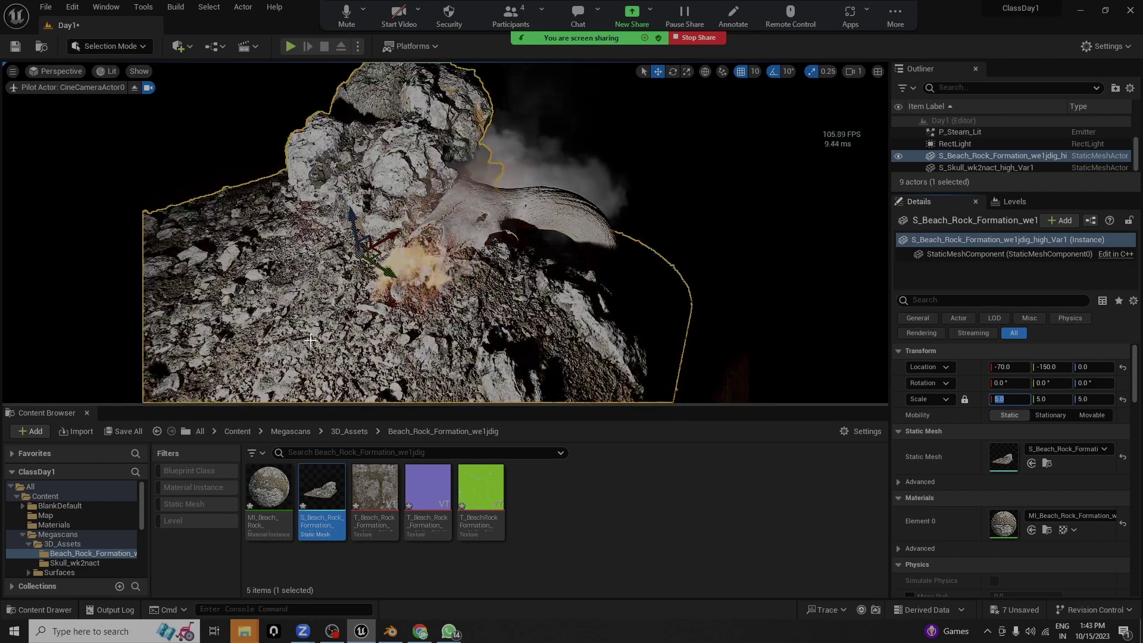
Slide the rock across the floor, scale it to 10, then remove it from the level.
mouse_move(379, 267)
left_mouse_down()
mouse_move(518, 228)
mouse_move(476, 243)
left_mouse_up()
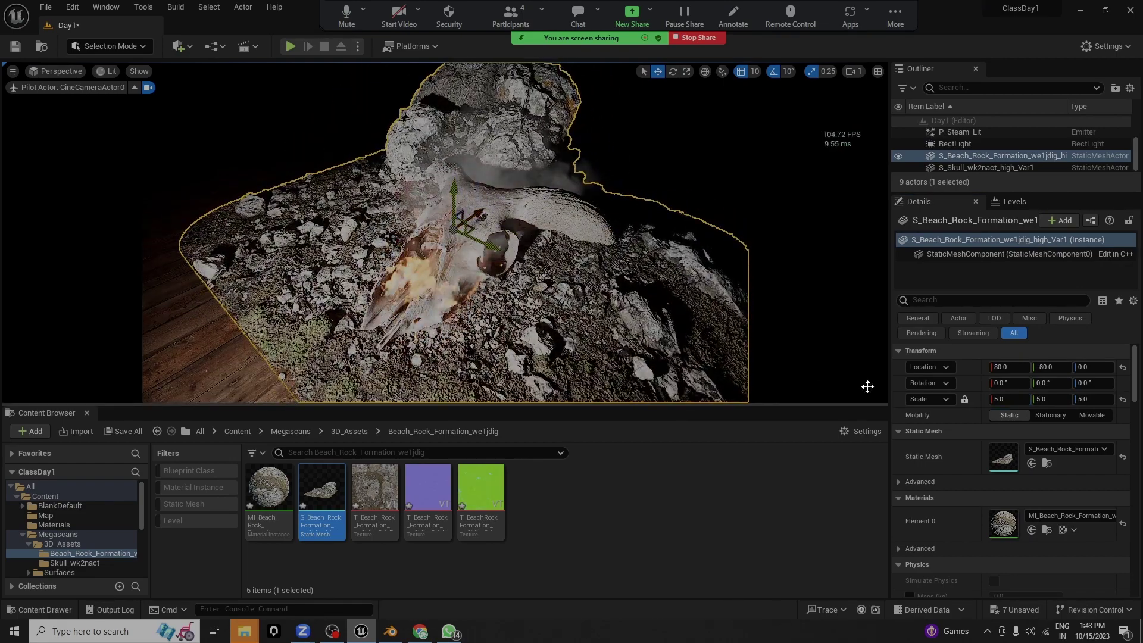
left_click(1010, 398)
type("10")
key("Return")
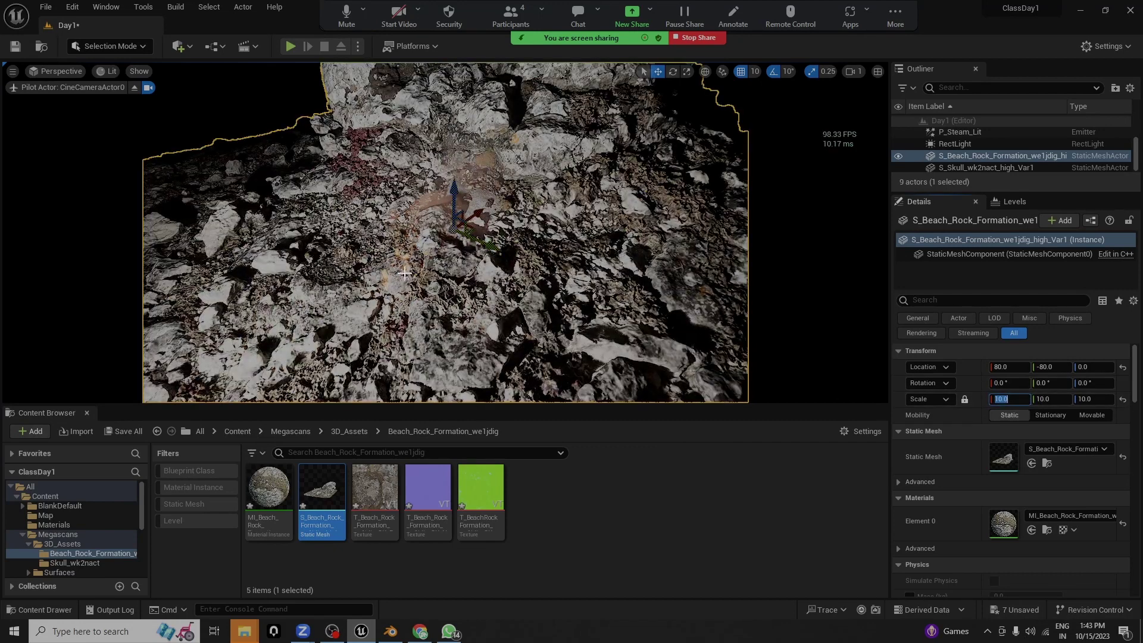
key("ctrl+z")
key("ctrl+z")
key("ctrl+z")
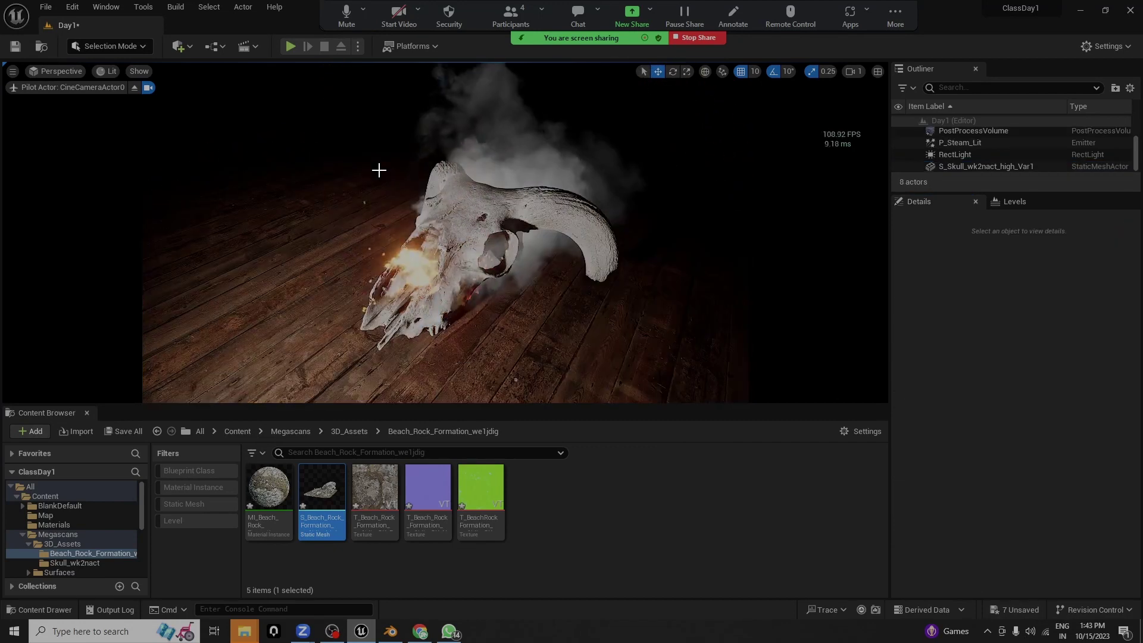
Launch Quixel Bridge and search Home > 3D Assets for Ground.
left_click(178, 45)
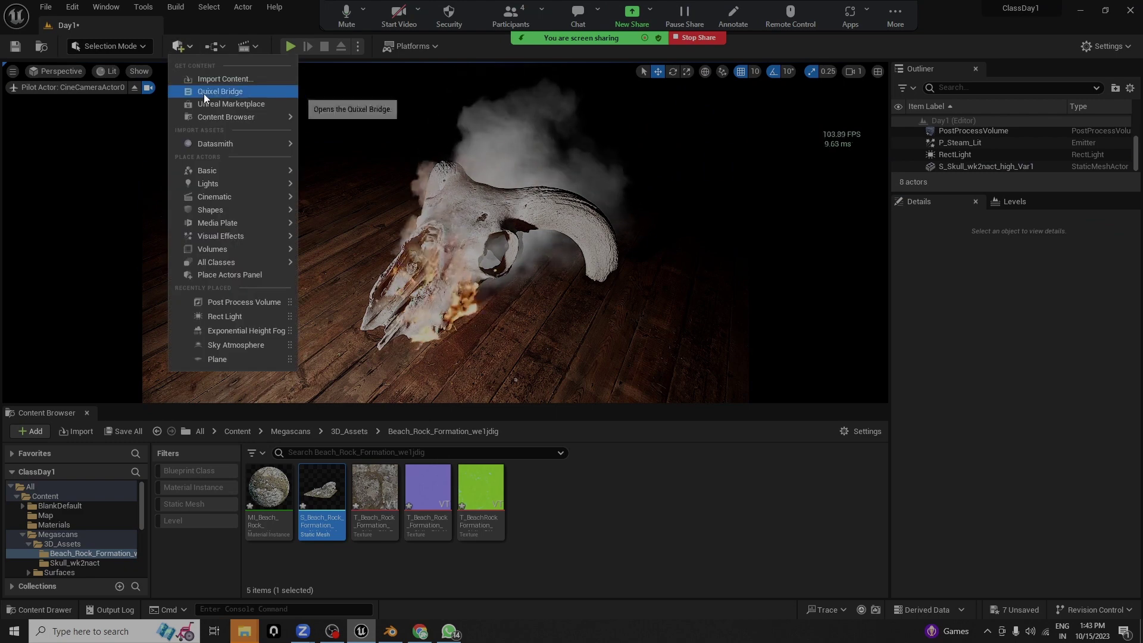
left_click(203, 92)
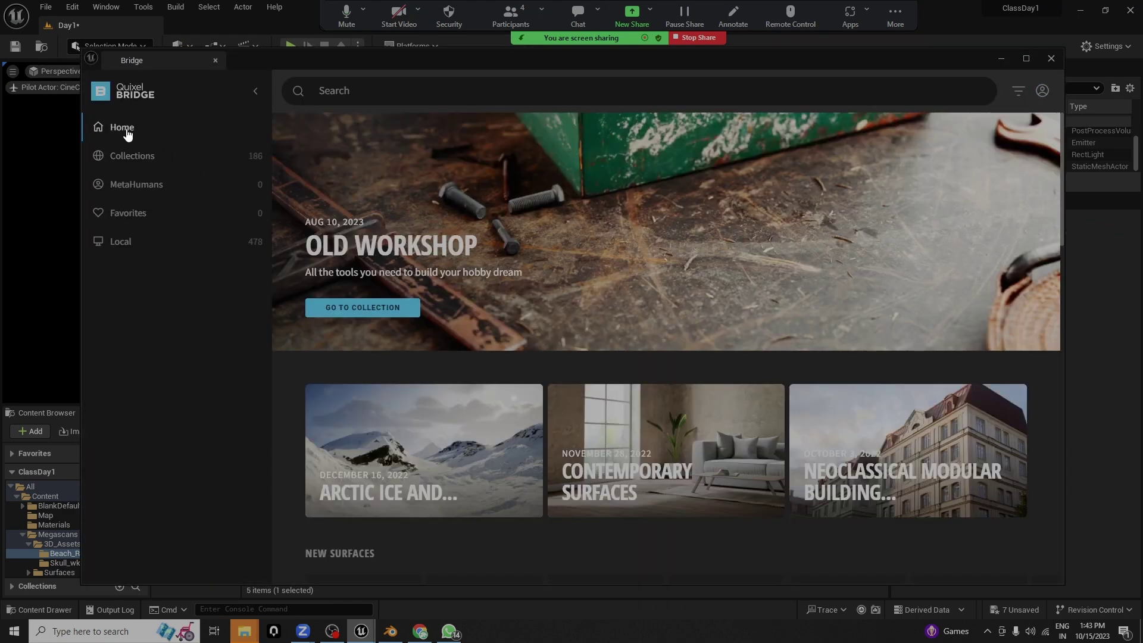
left_click(126, 130)
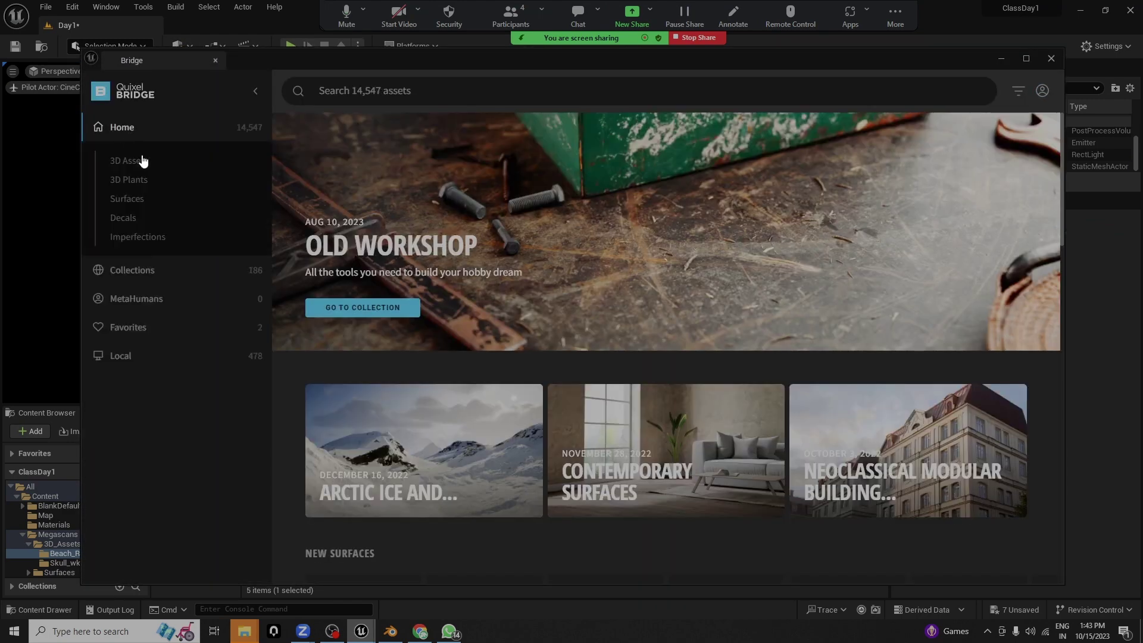
left_click(144, 166)
left_click(474, 91)
type("ground")
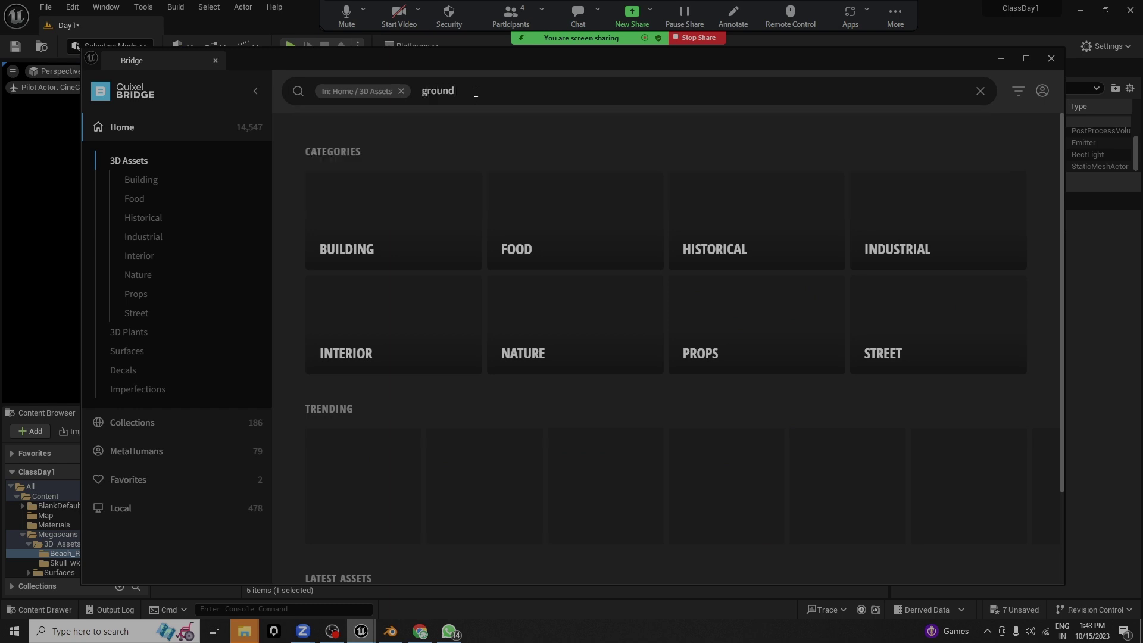
key("Return")
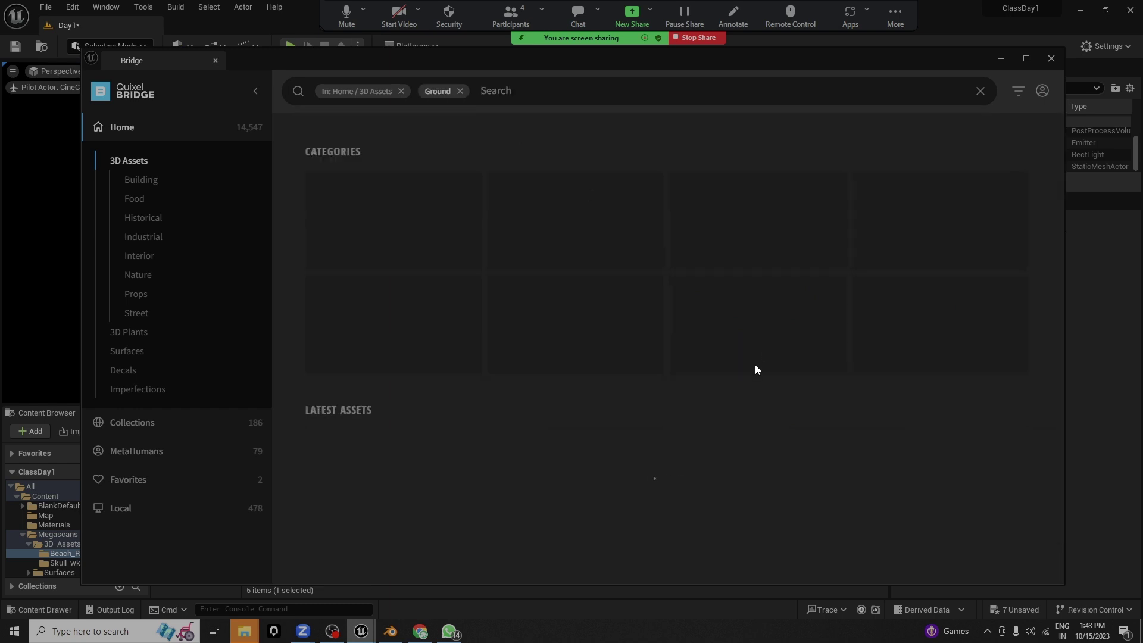
Scroll the Ground results and open the Mossy Forest Roots details.
scroll(768, 369, "down", 5)
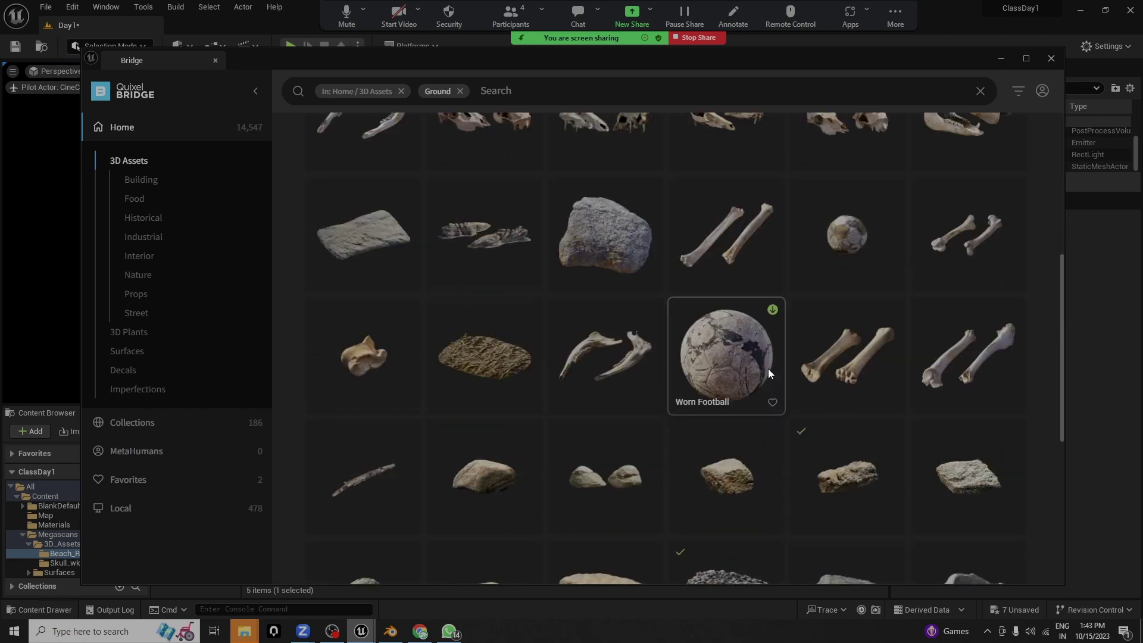
scroll(767, 369, "down", 3)
scroll(768, 374, "down", 2)
scroll(768, 374, "down", 3)
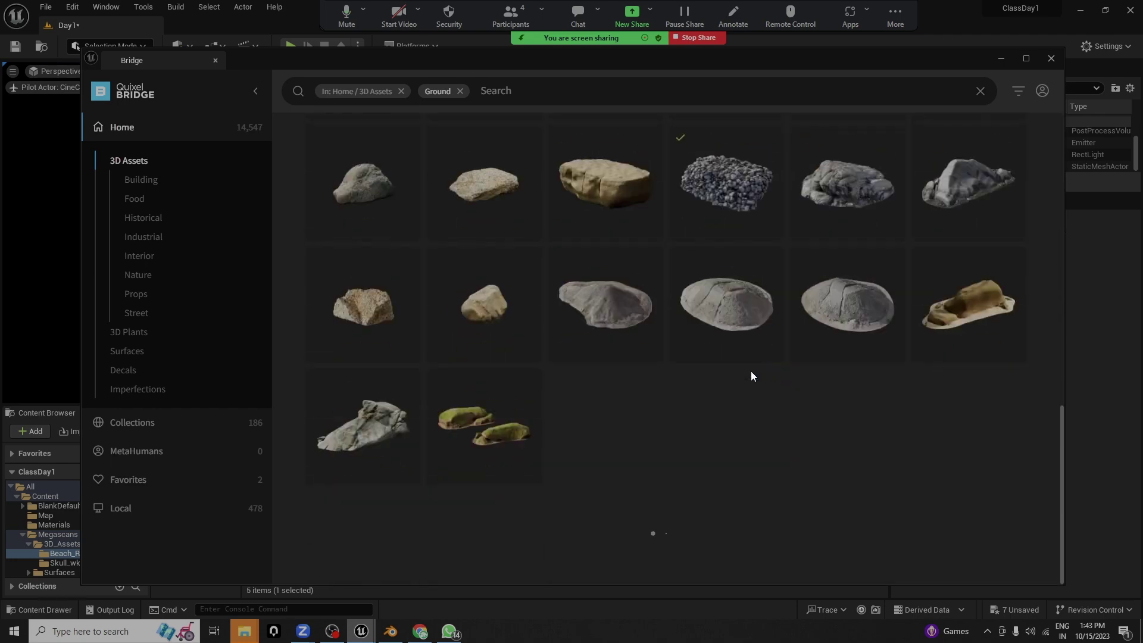
scroll(757, 380, "down", 5)
scroll(758, 394, "down", 5)
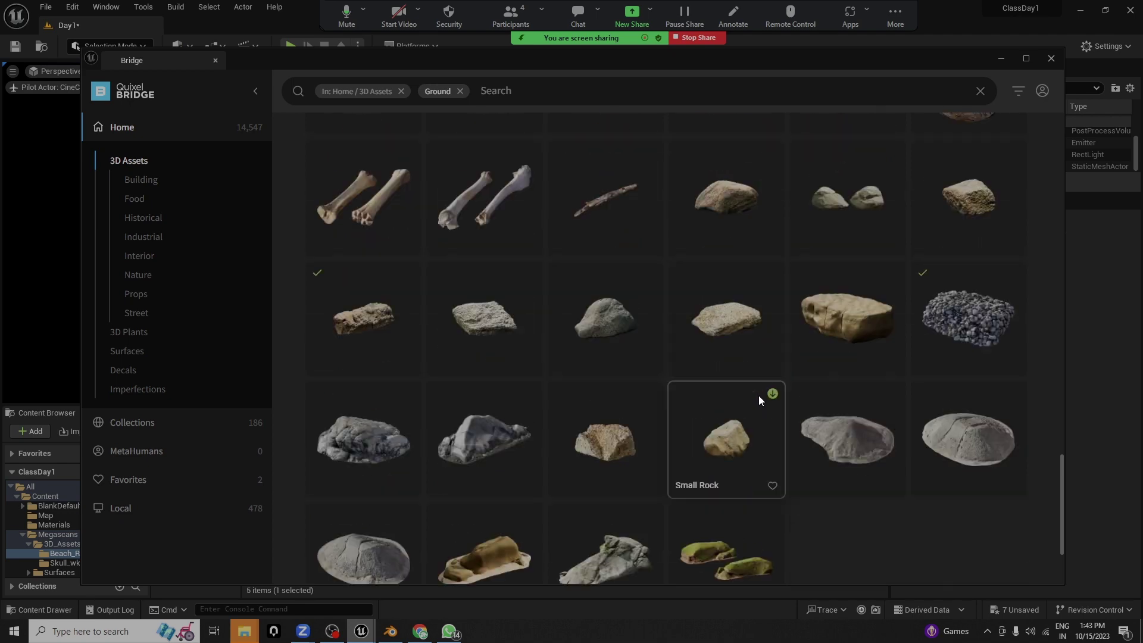
scroll(756, 394, "down", 3)
scroll(756, 394, "down", 3)
scroll(756, 394, "down", 2)
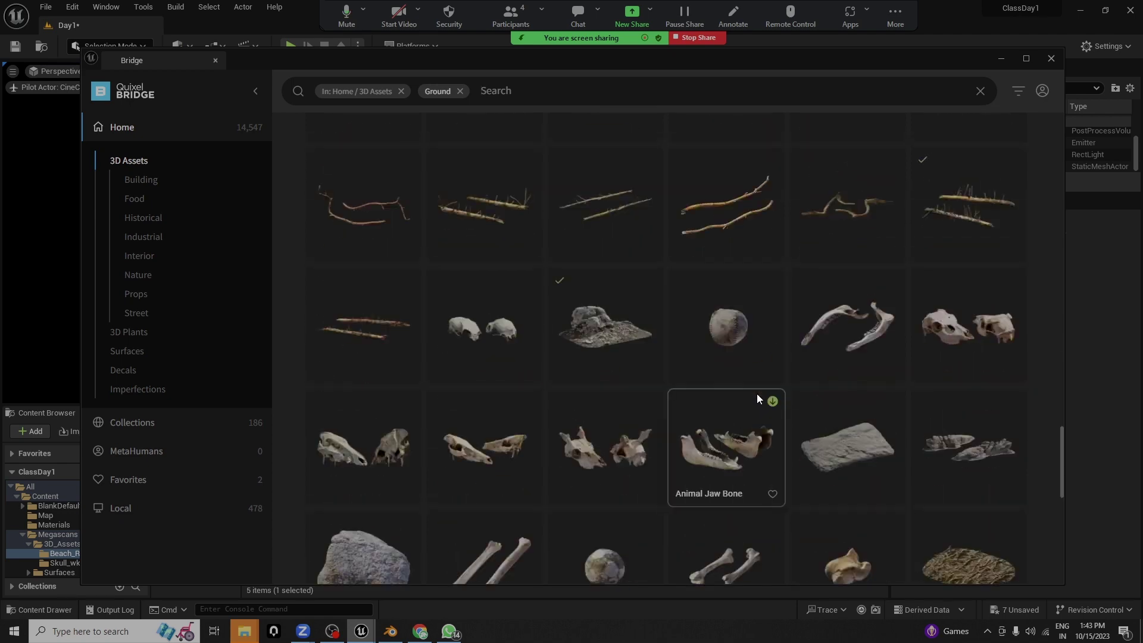
scroll(756, 394, "down", 3)
left_click(968, 342)
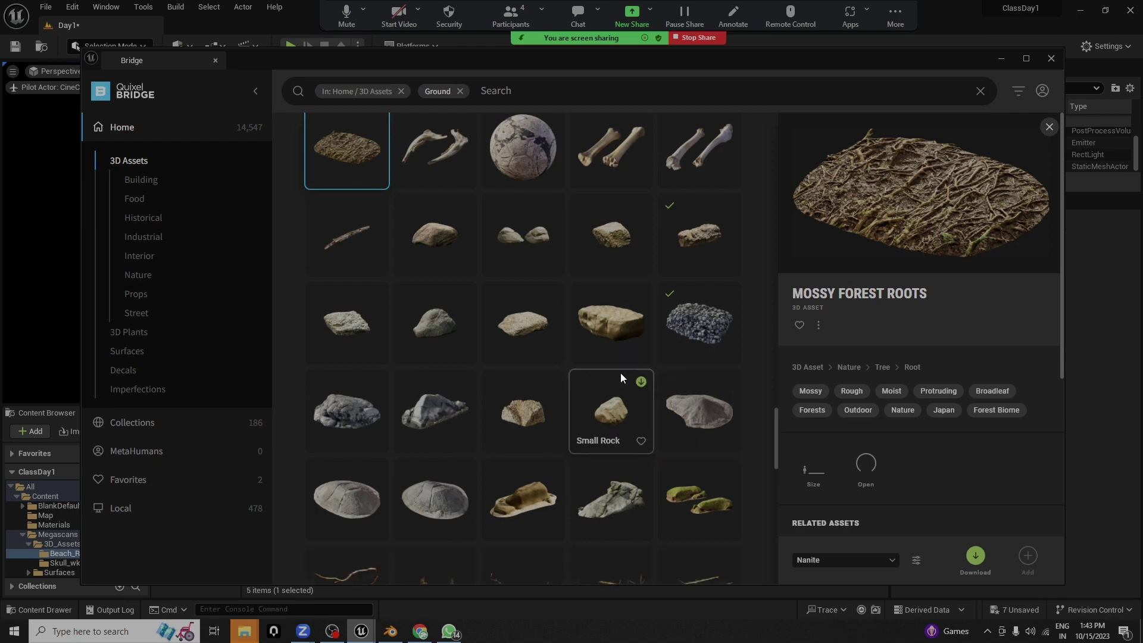
Download Mossy Forest Roots into the project, then close Bridge.
scroll(607, 381, "down", 5)
scroll(605, 409, "down", 5)
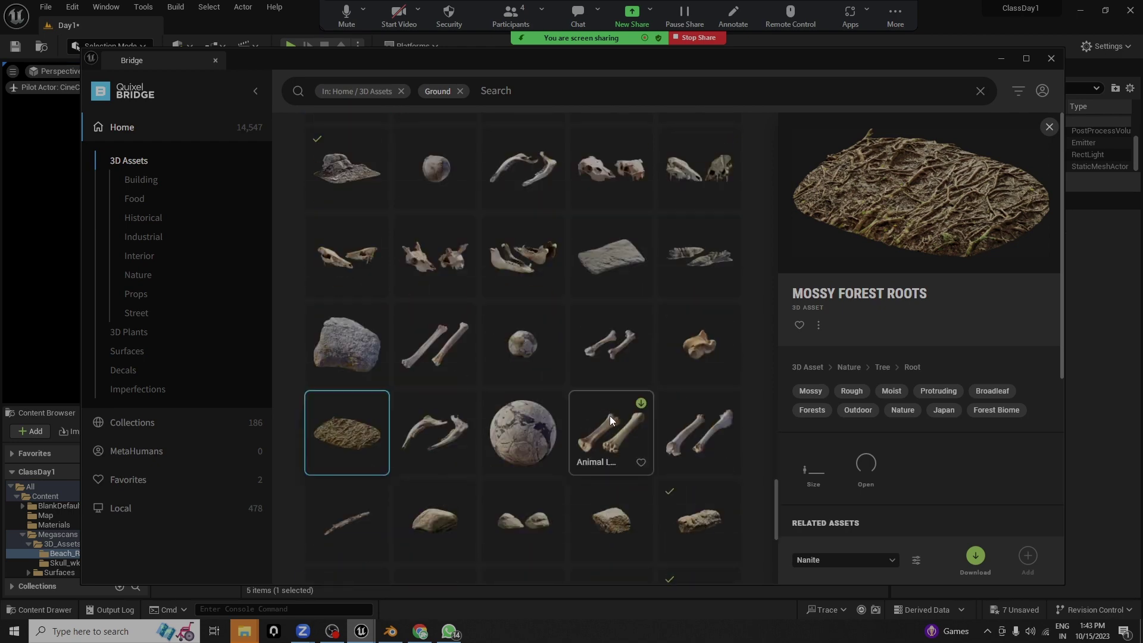
scroll(609, 416, "down", 3)
left_click(980, 556)
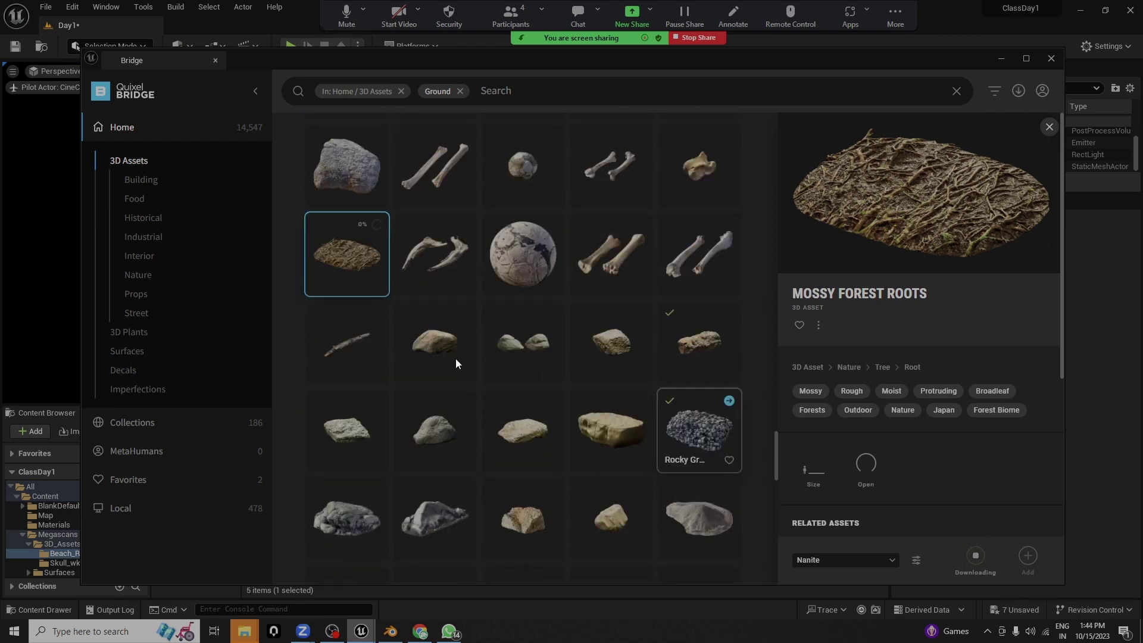
scroll(456, 358, "down", 3)
scroll(473, 357, "down", 3)
scroll(476, 360, "down", 2)
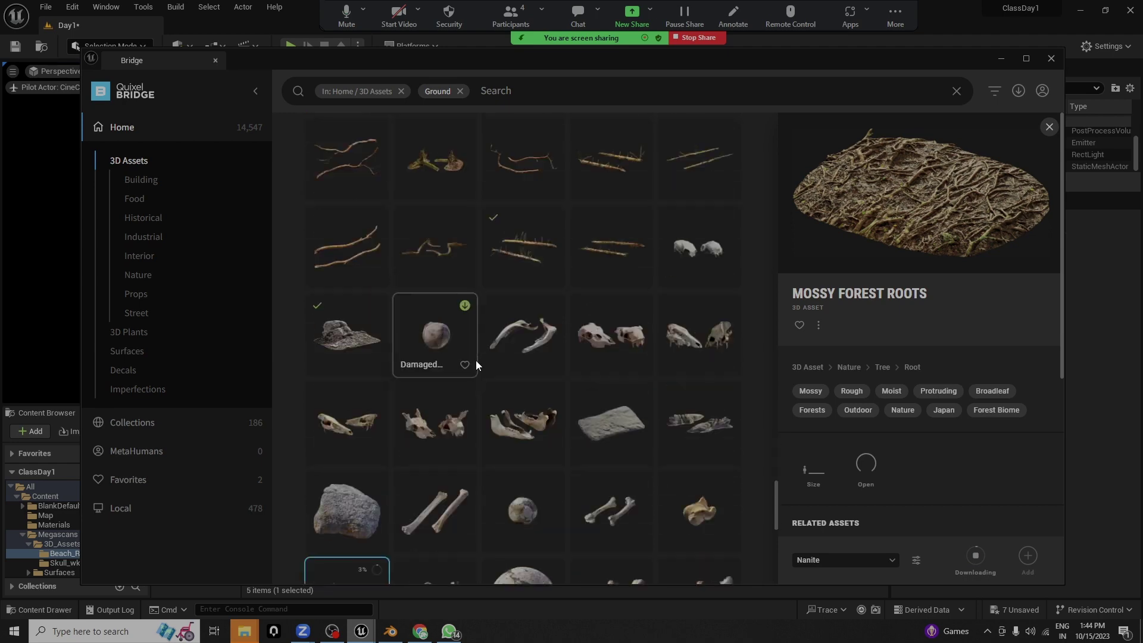
scroll(476, 359, "down", 2)
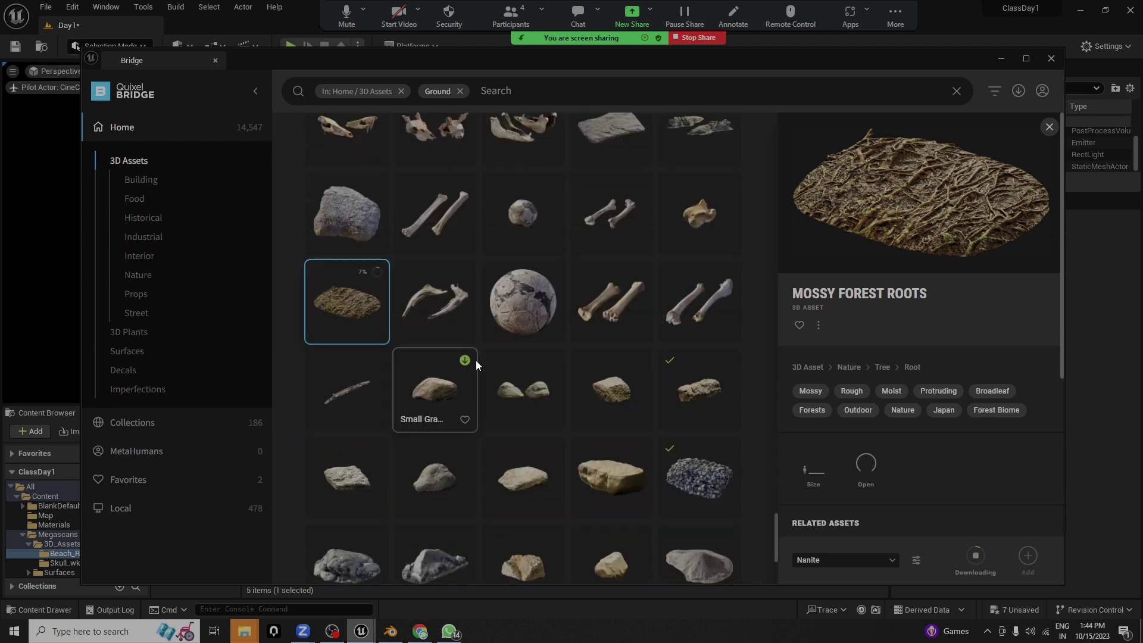
scroll(550, 361, "down", 2)
scroll(550, 361, "down", 3)
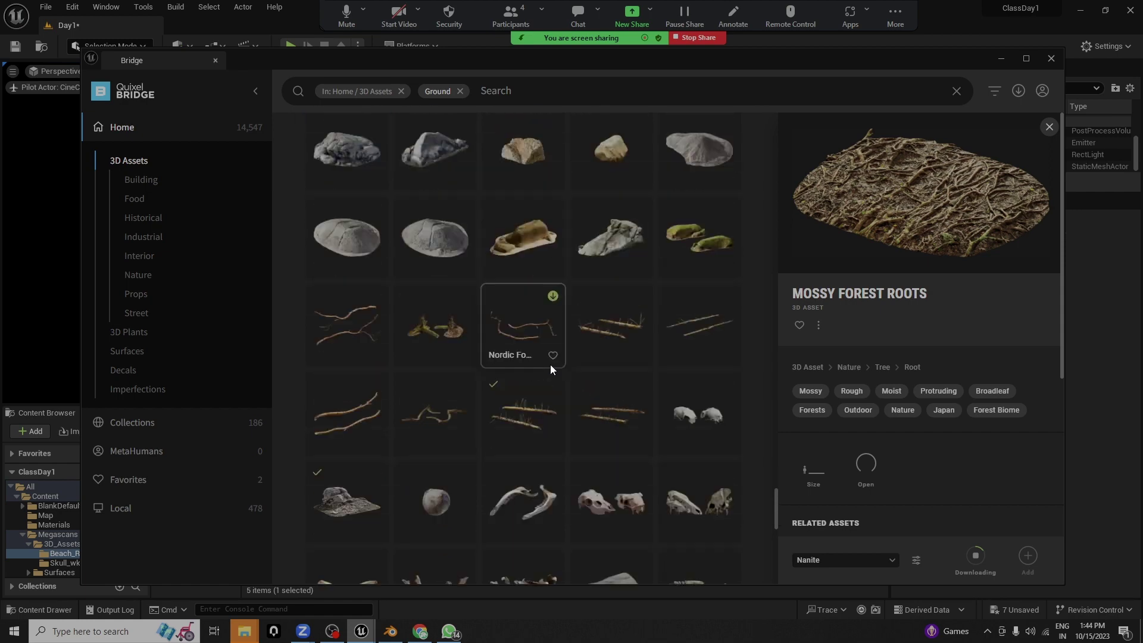
scroll(550, 365, "down", 2)
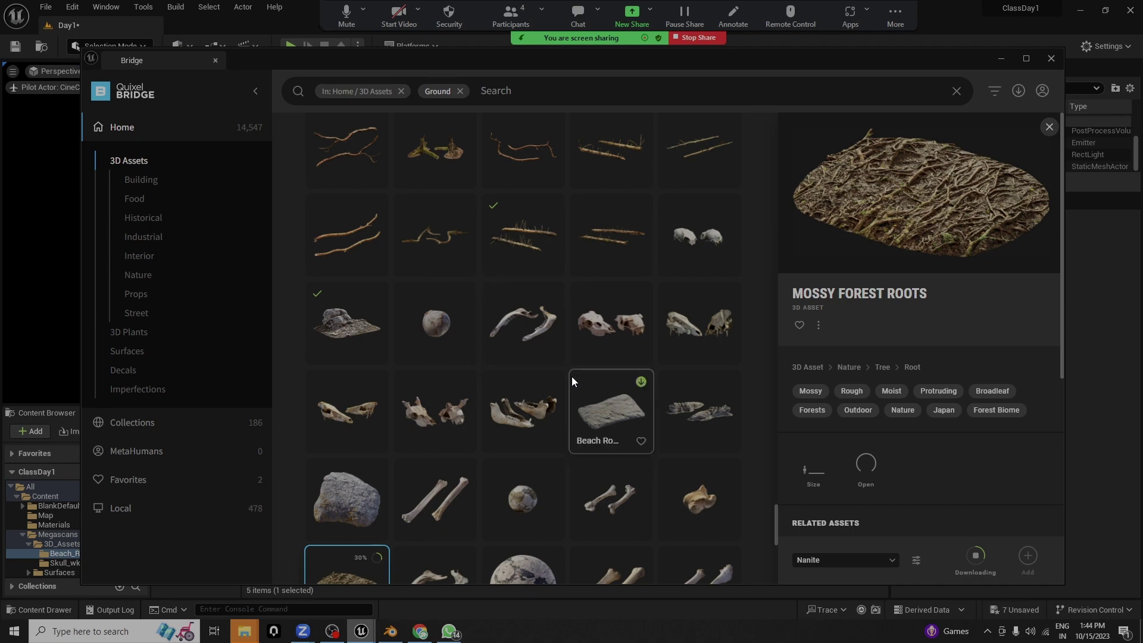
scroll(637, 361, "down", 3)
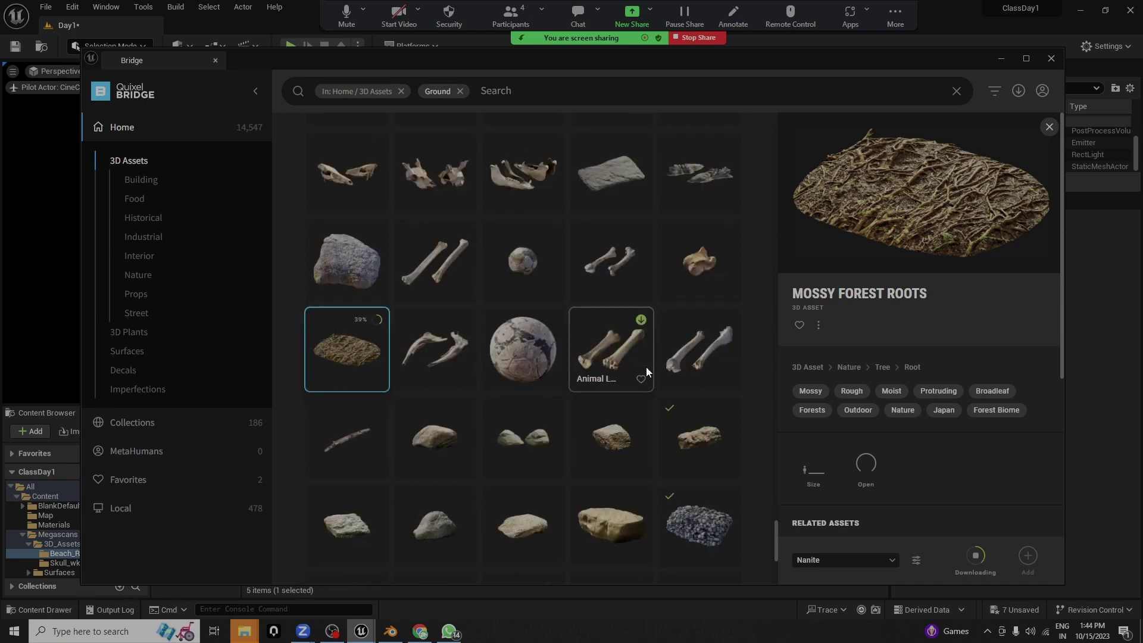
scroll(638, 381, "down", 2)
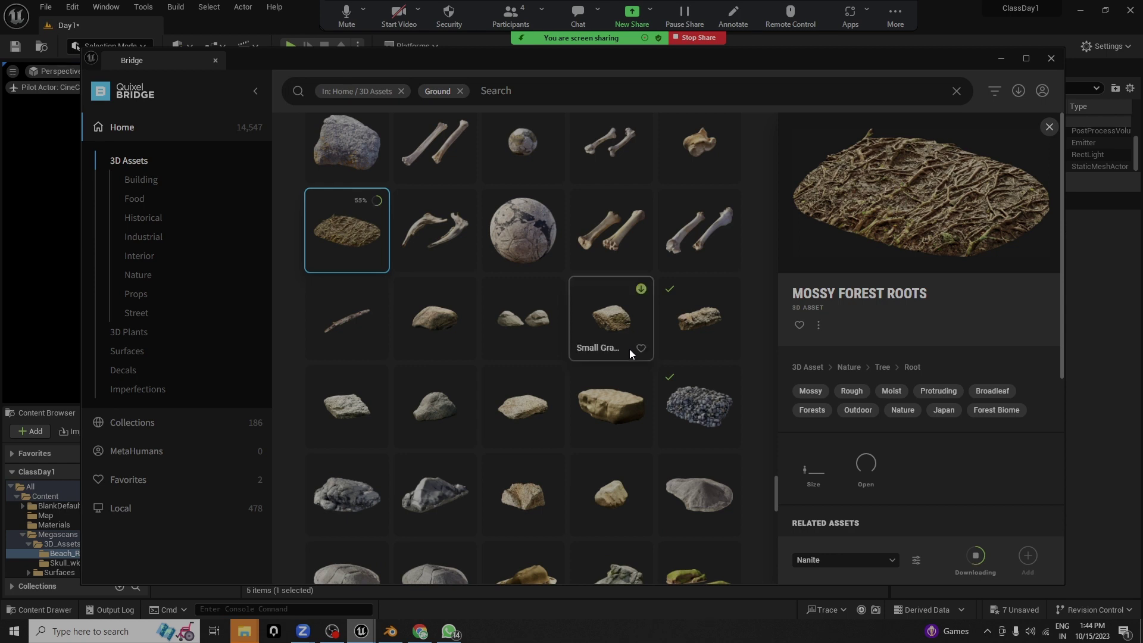
scroll(616, 431, "down", 4)
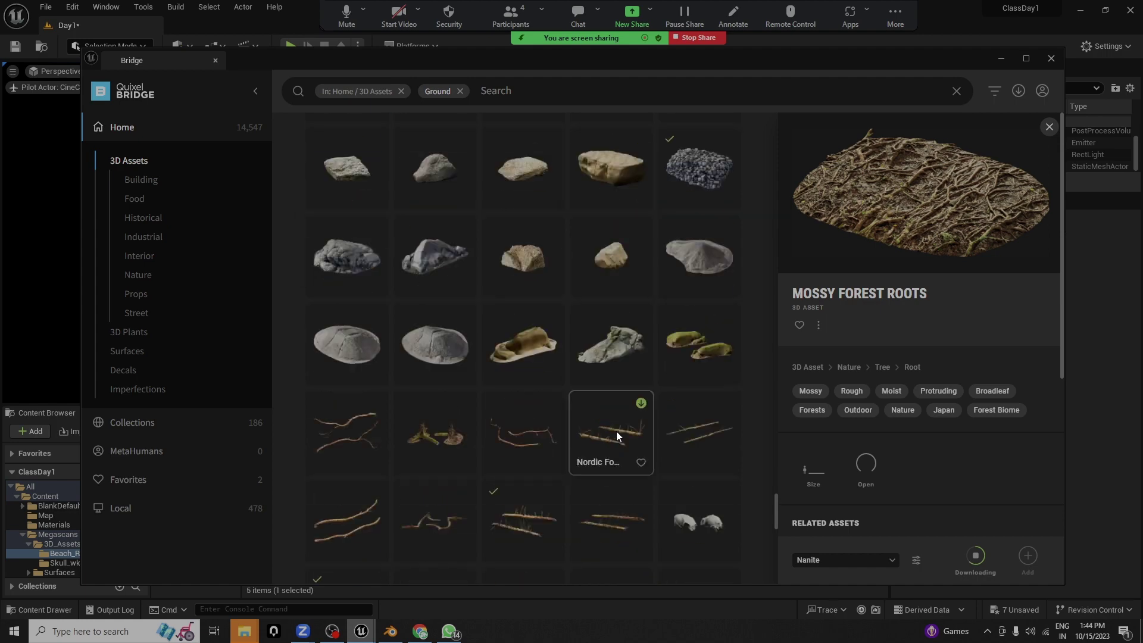
scroll(616, 431, "down", 3)
scroll(615, 431, "up", 5)
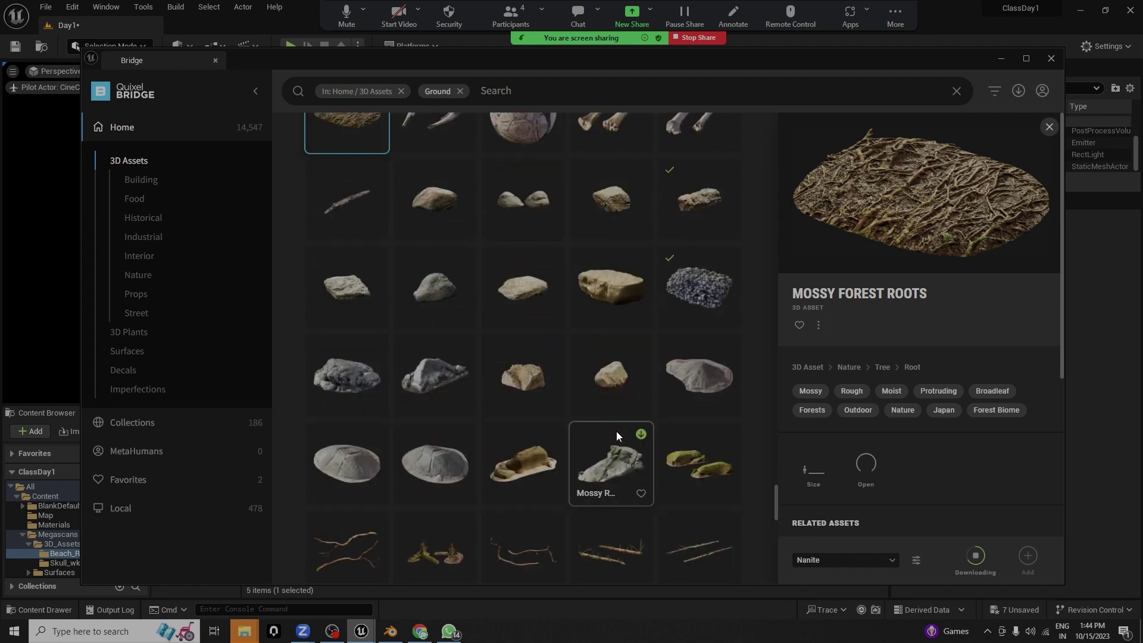
scroll(616, 436, "up", 4)
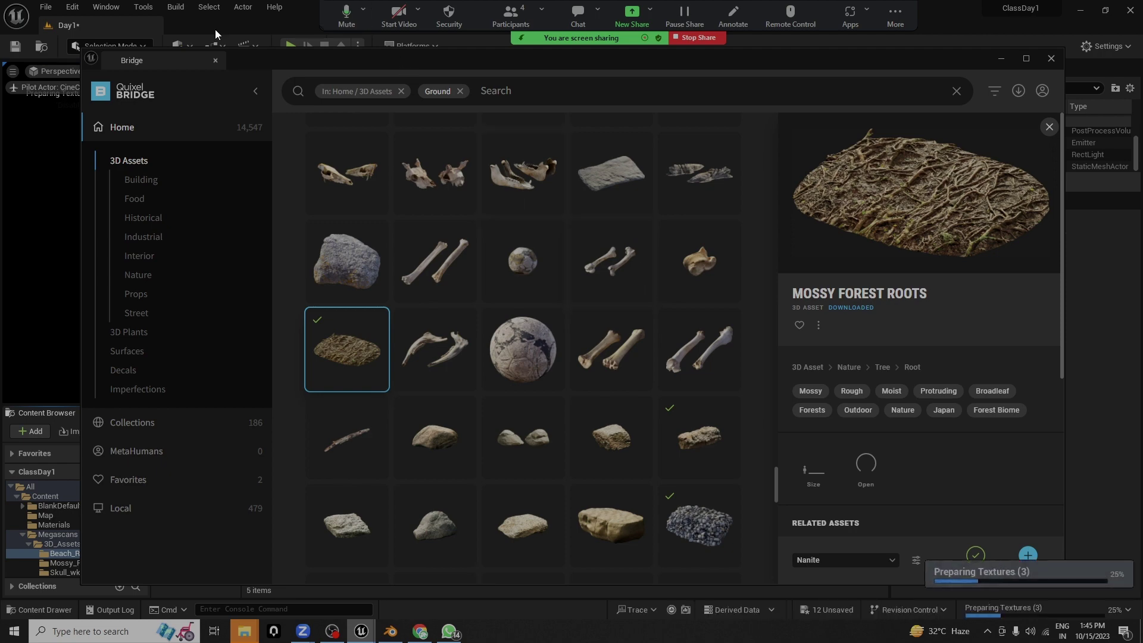
left_click(215, 61)
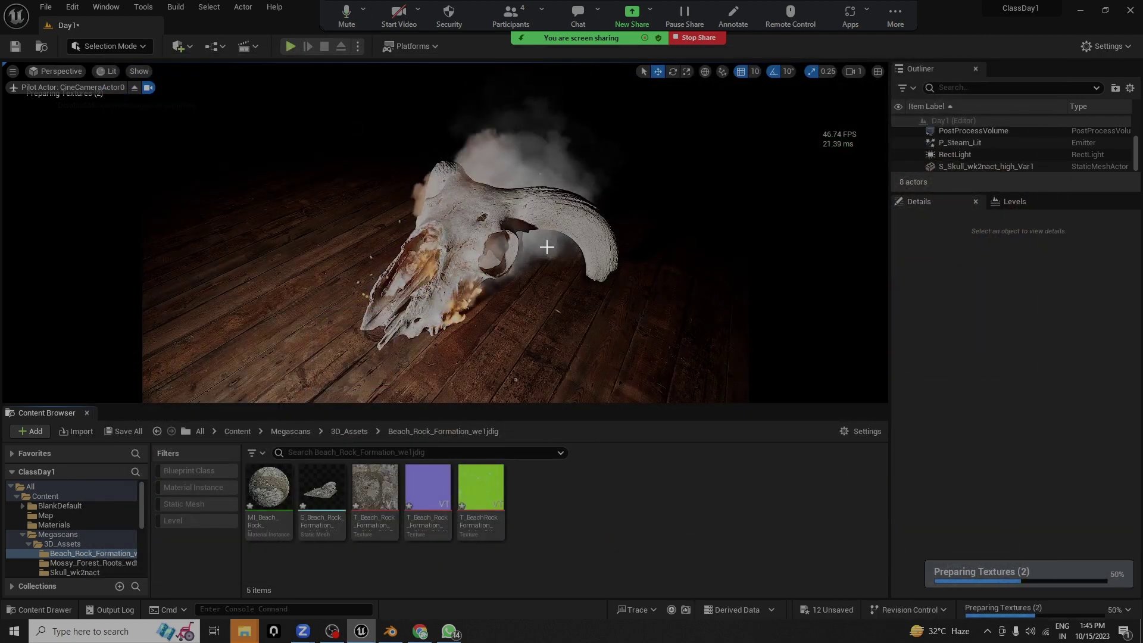
Place the Mossy Forest Roots mesh under the skull and set its scale to 2.
left_click(105, 563)
left_click_drag(321, 488, 336, 301)
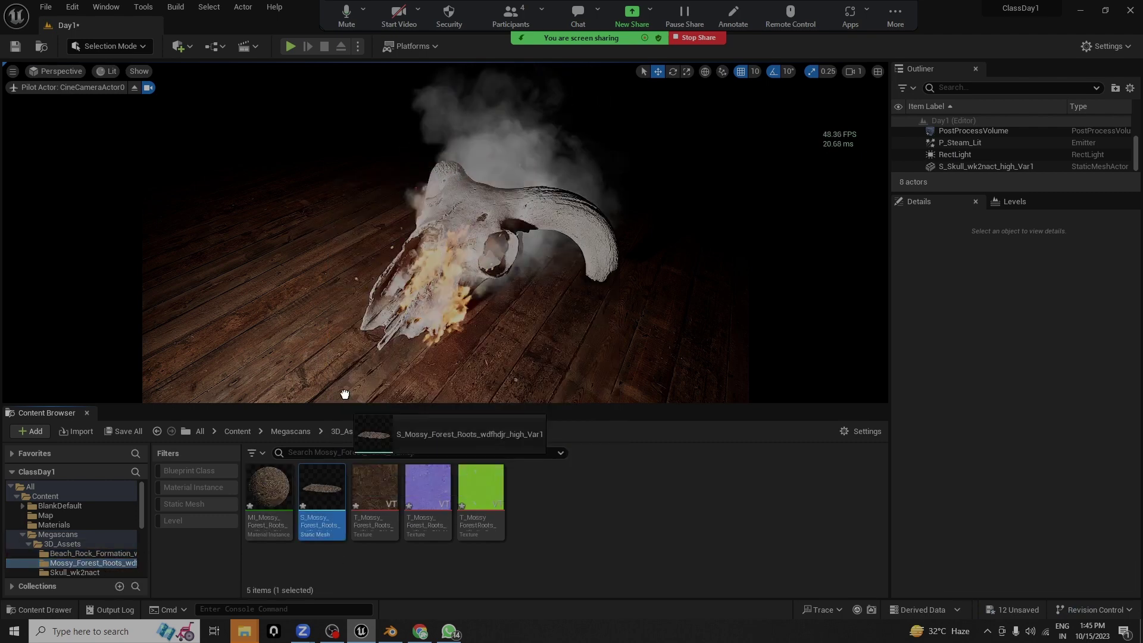
left_click(342, 276)
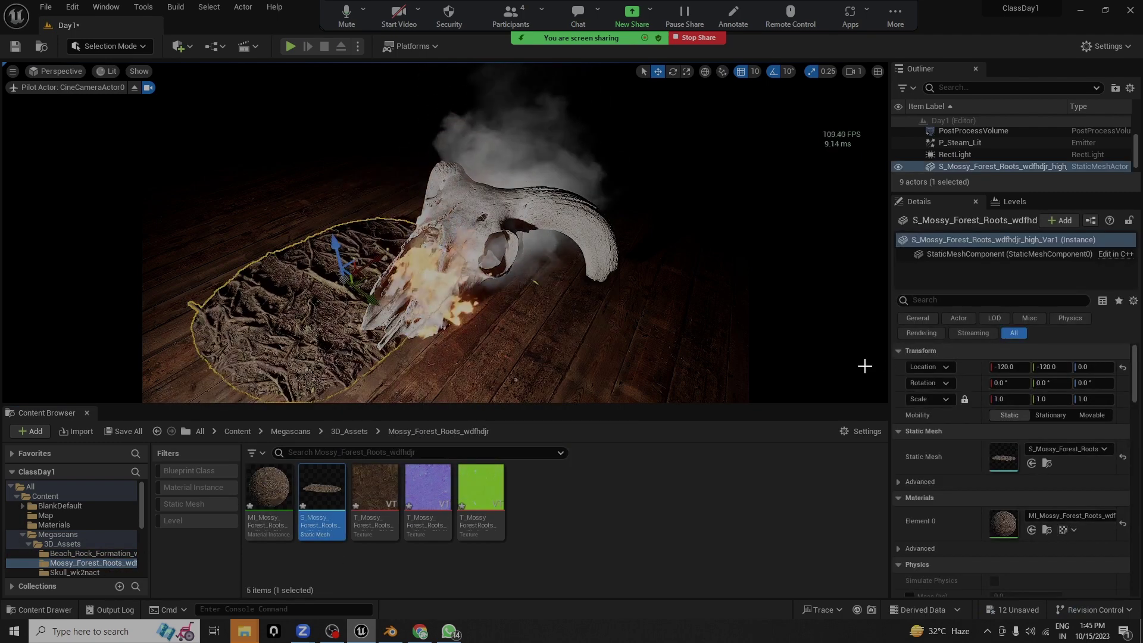
left_click(1008, 399)
type("2")
key("Return")
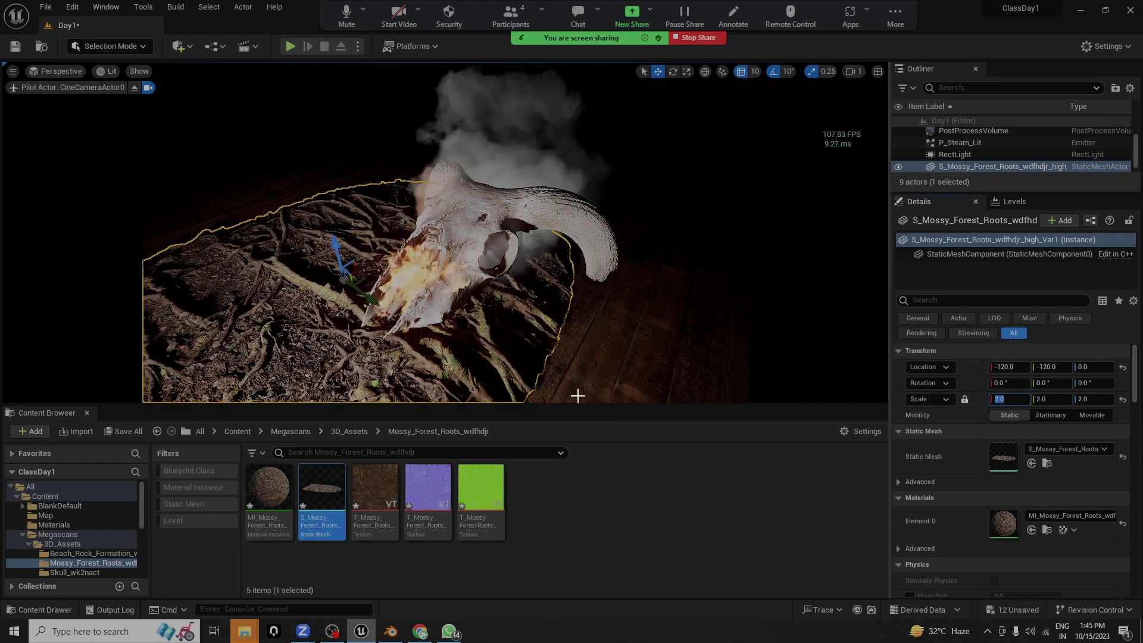
Delete the wooden floor from the level, keeping the roots mesh in place.
left_click(630, 349)
key("Delete")
left_click(356, 278)
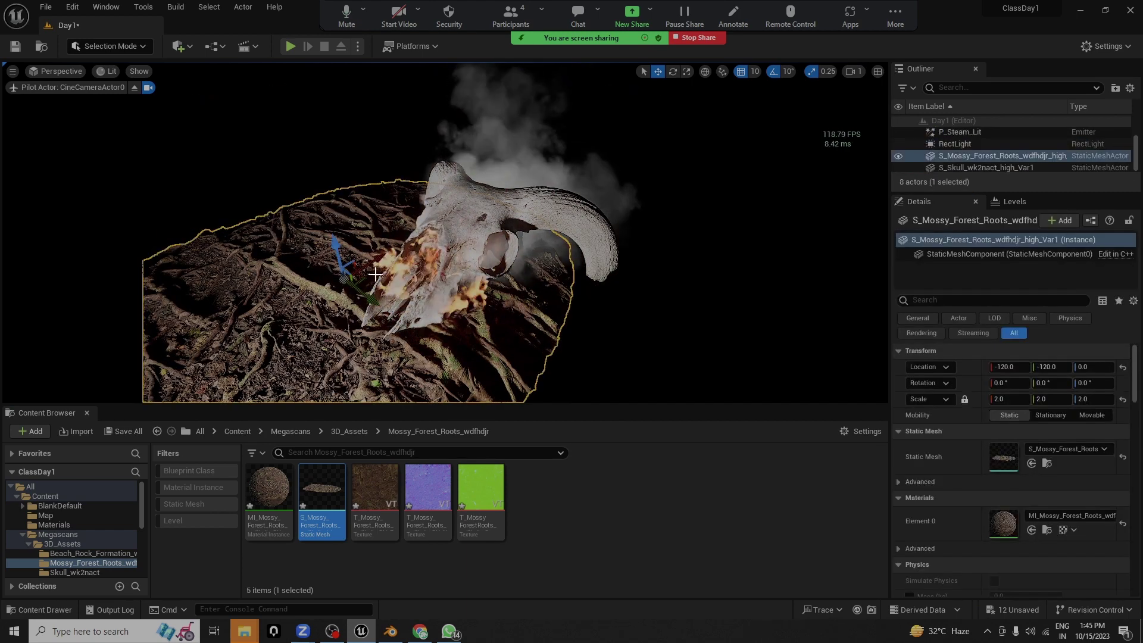
mouse_move(356, 277)
left_mouse_down()
mouse_move(393, 285)
mouse_move(335, 254)
mouse_move(283, 271)
mouse_move(480, 232)
left_mouse_up()
key("ctrl+z")
Rotate the roots patches around their vertical axis, turning the copy to about 80 degrees.
key("e")
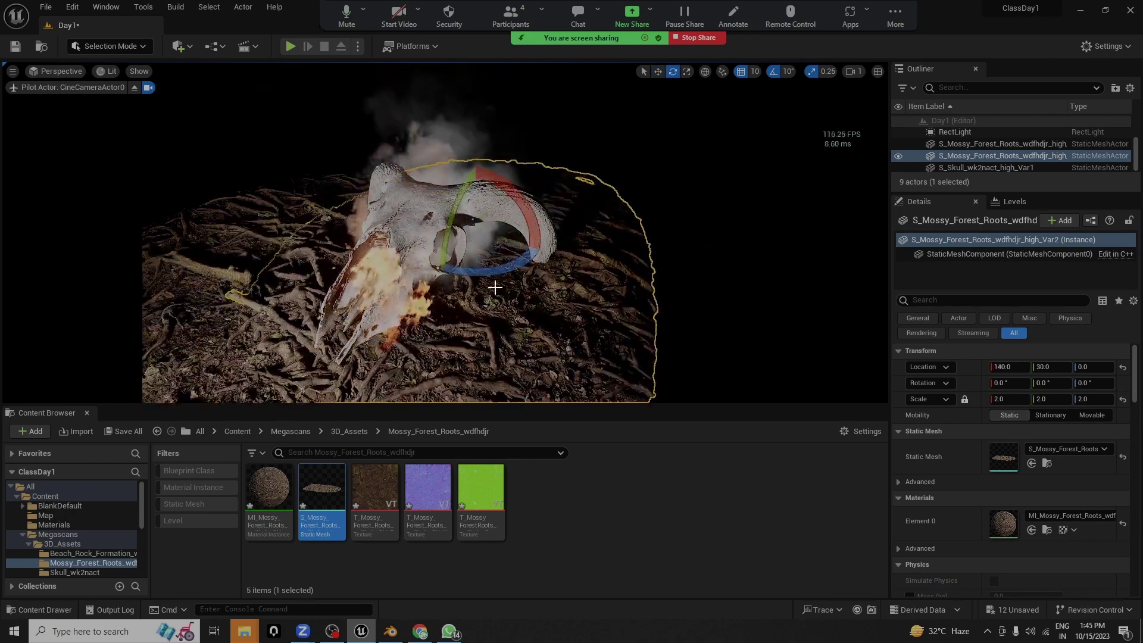
mouse_move(492, 275)
left_mouse_down()
mouse_move(503, 205)
mouse_move(523, 252)
left_mouse_up()
key("w")
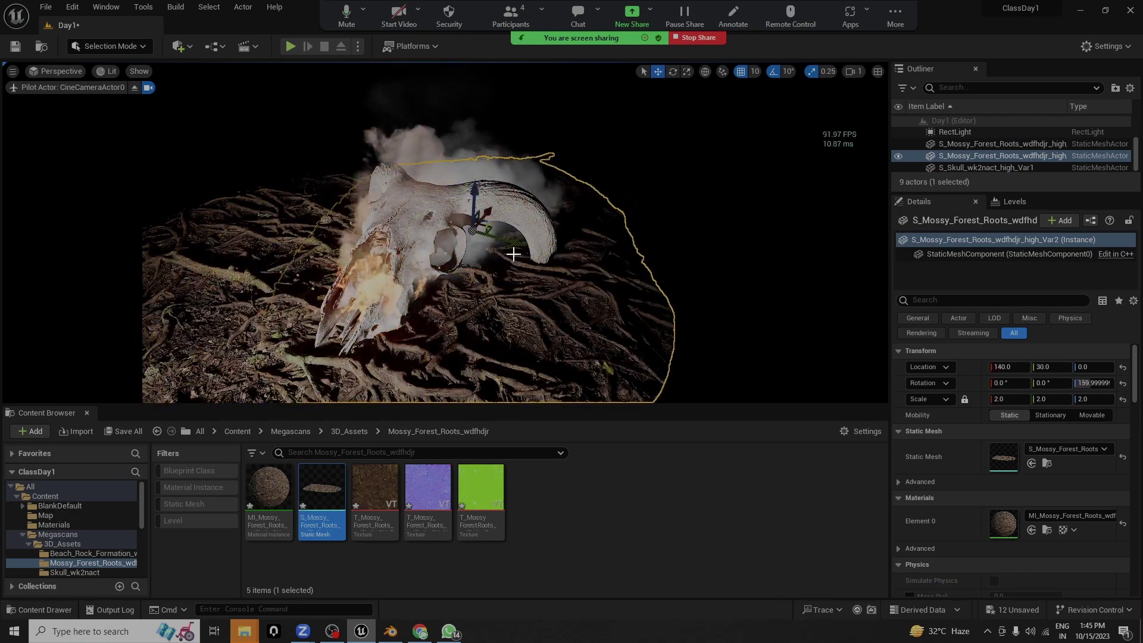
key("e")
left_click_drag(489, 250, 420, 192, "alt")
key("w")
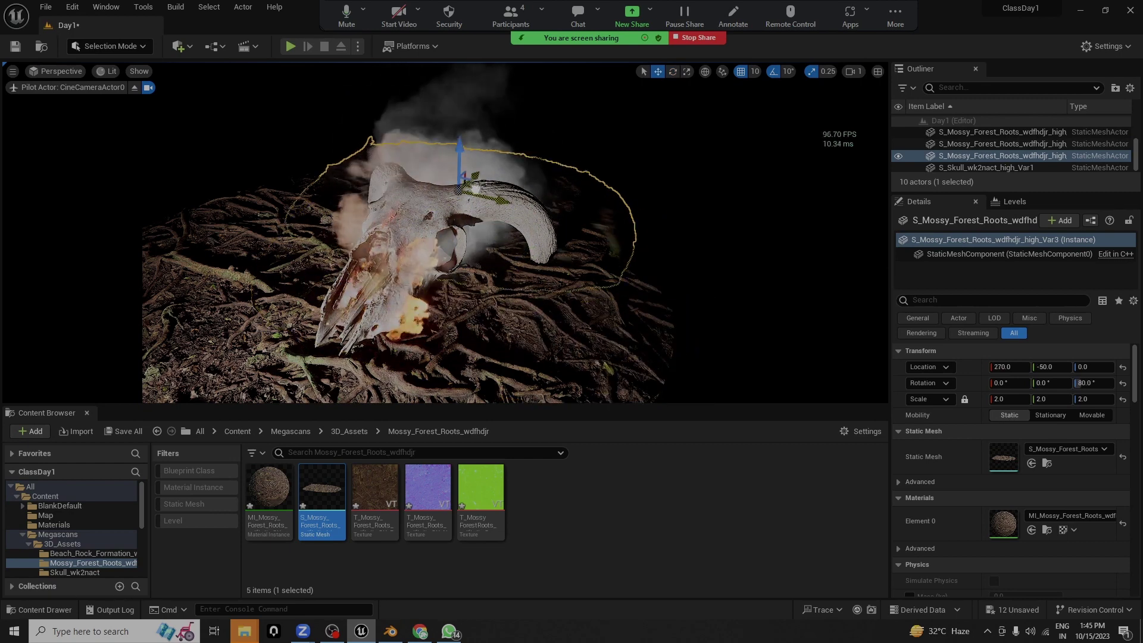
Duplicate two roots pieces, shifting one copy right and the other farther back.
left_click(555, 339)
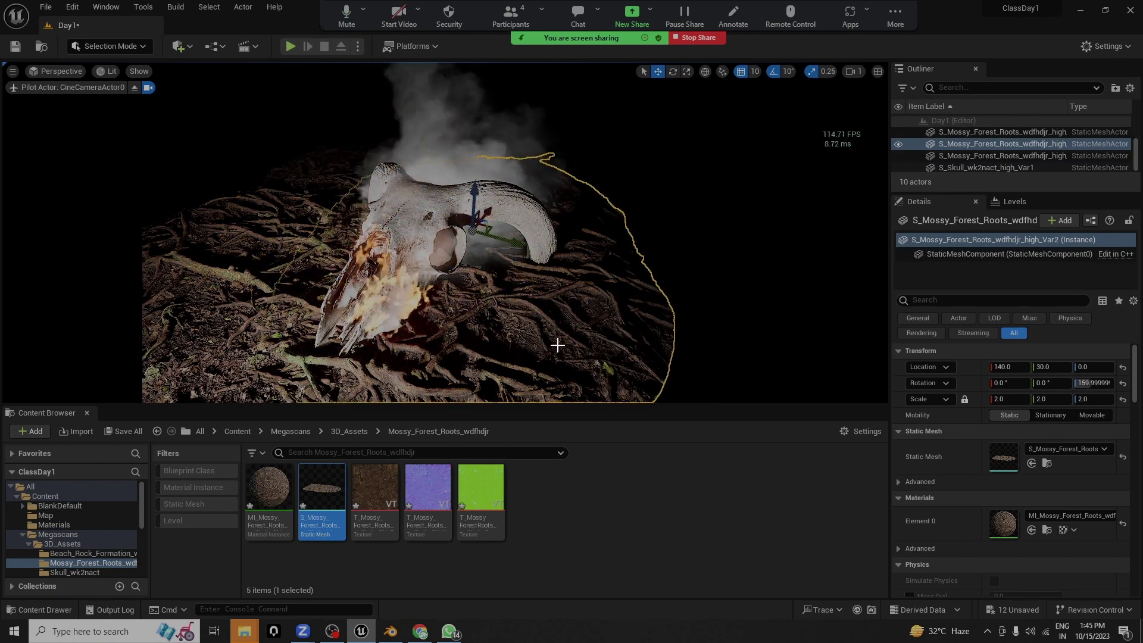
left_click_drag(494, 250, 702, 310, "alt")
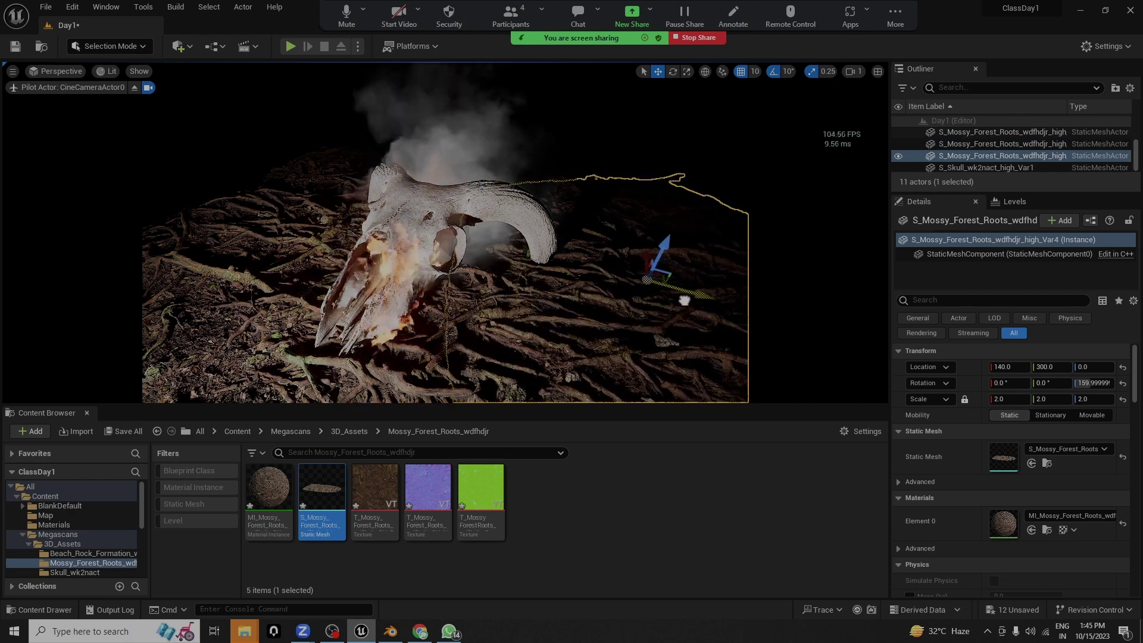
left_click(261, 273)
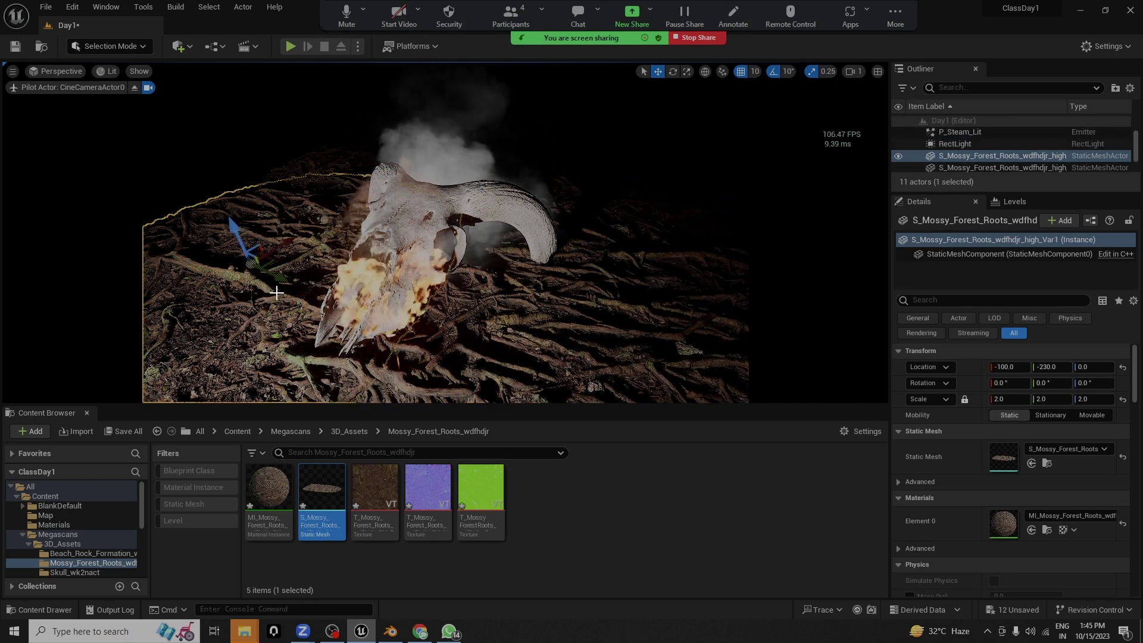
mouse_move(280, 272)
left_mouse_down("alt")
mouse_move(234, 255)
mouse_move(206, 199)
mouse_move(230, 187)
left_mouse_up("alt")
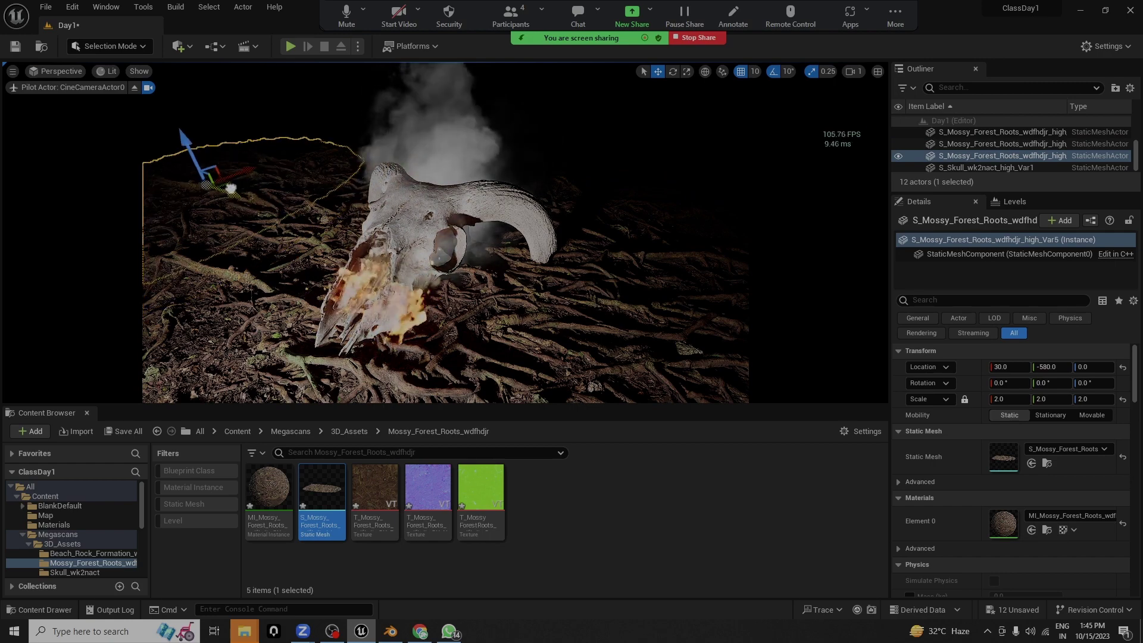
left_click(615, 123)
mouse_move(615, 124)
right_mouse_down()
mouse_move(624, 179)
mouse_move(597, 198)
right_mouse_up()
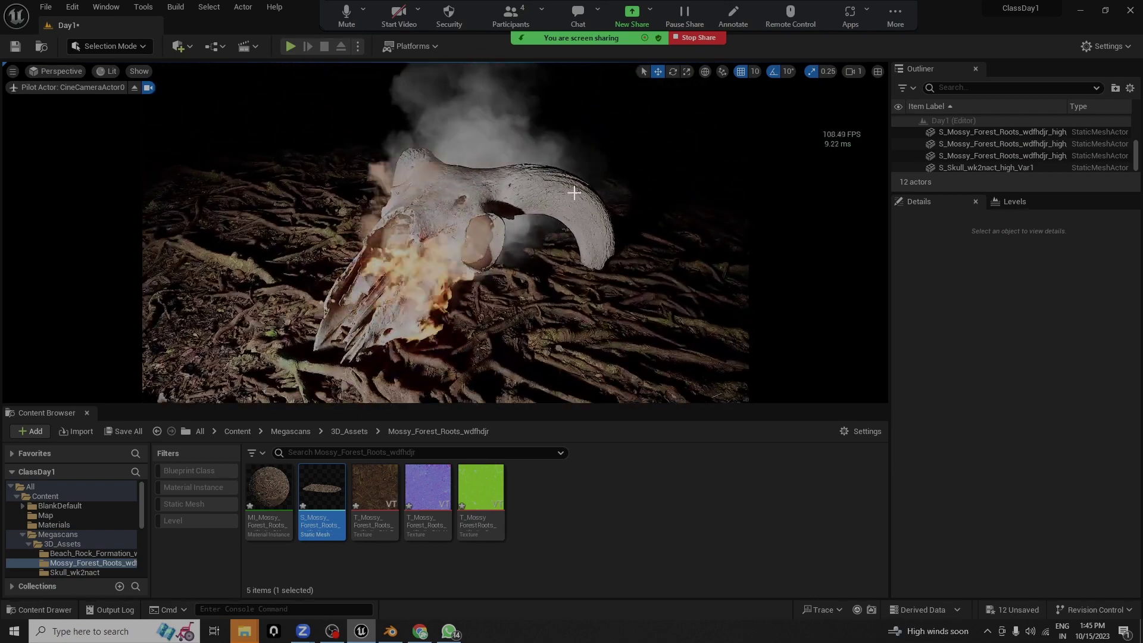
Tilt the skull 20 degrees on X.
left_click(480, 248)
key("e")
left_click_drag(480, 249, 452, 223)
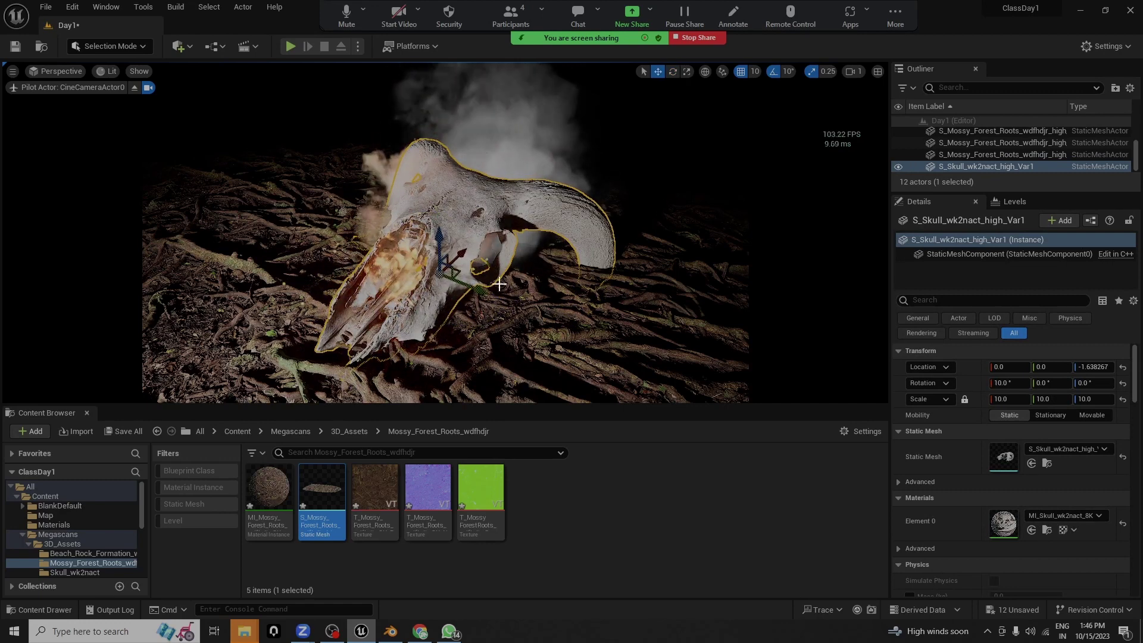
Ease the skull's X tilt back to 10 degrees.
left_click_drag(452, 223, 456, 238)
key("w")
right_click_drag(455, 238, 461, 232)
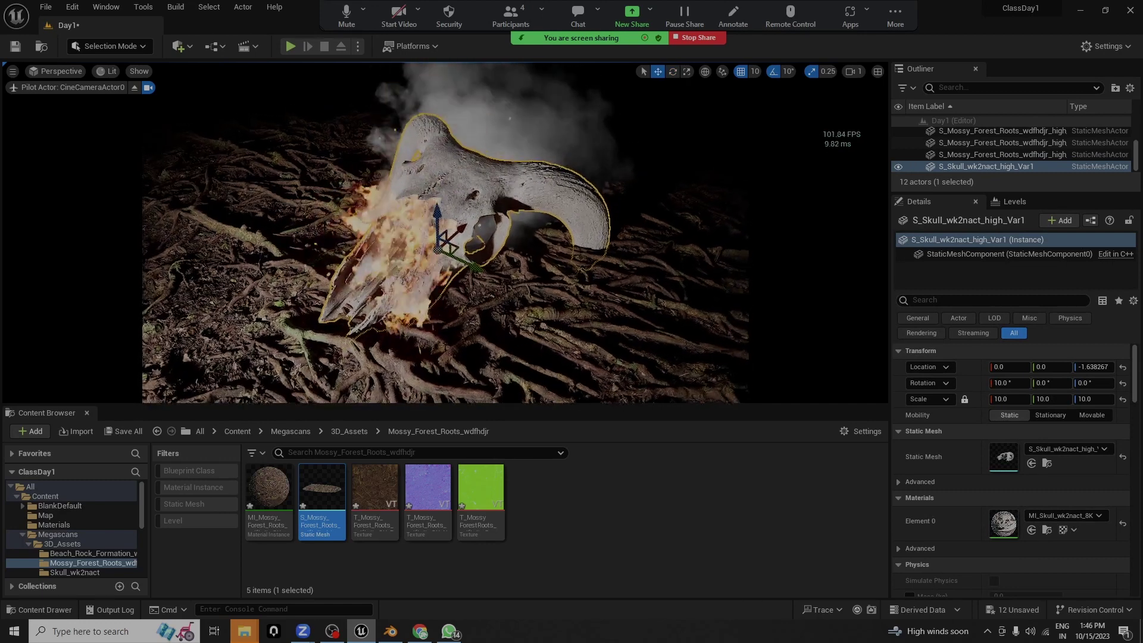
Toggle the RectLight's visibility off and on to compare the lighting.
left_click_drag(1023, 192, 1012, 253)
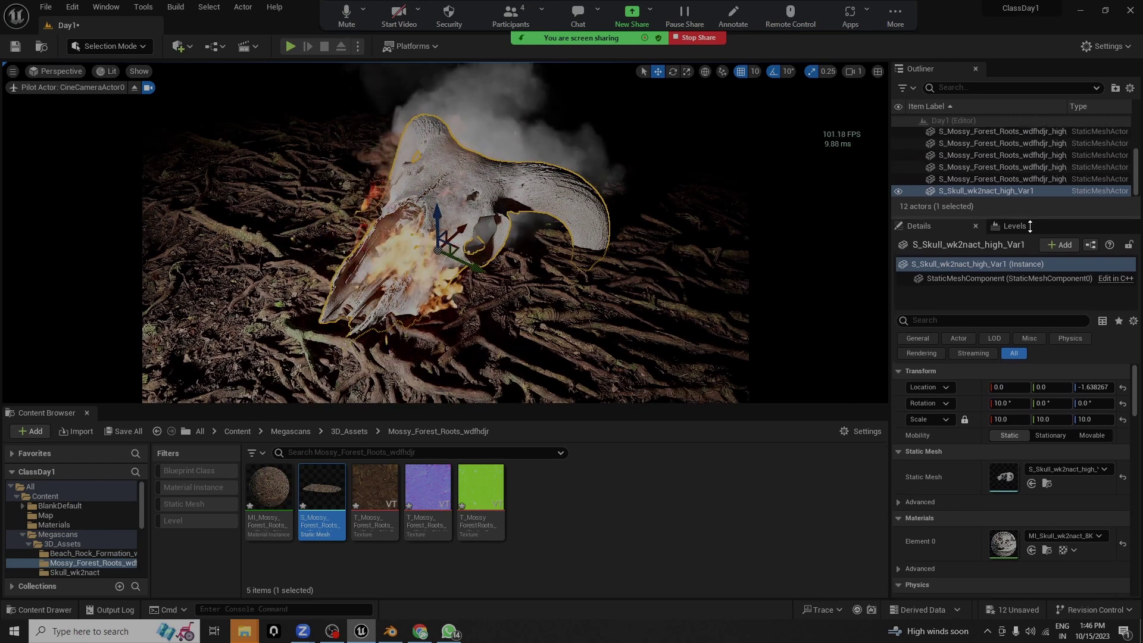
scroll(986, 200, "up", 5)
left_click(981, 194)
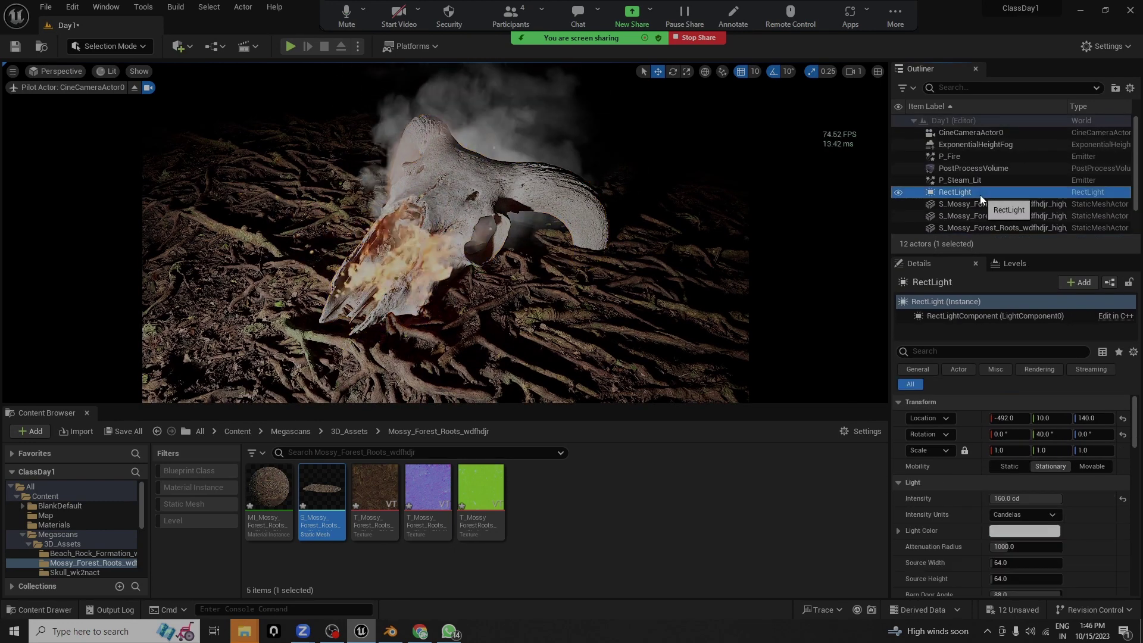
left_click(896, 195)
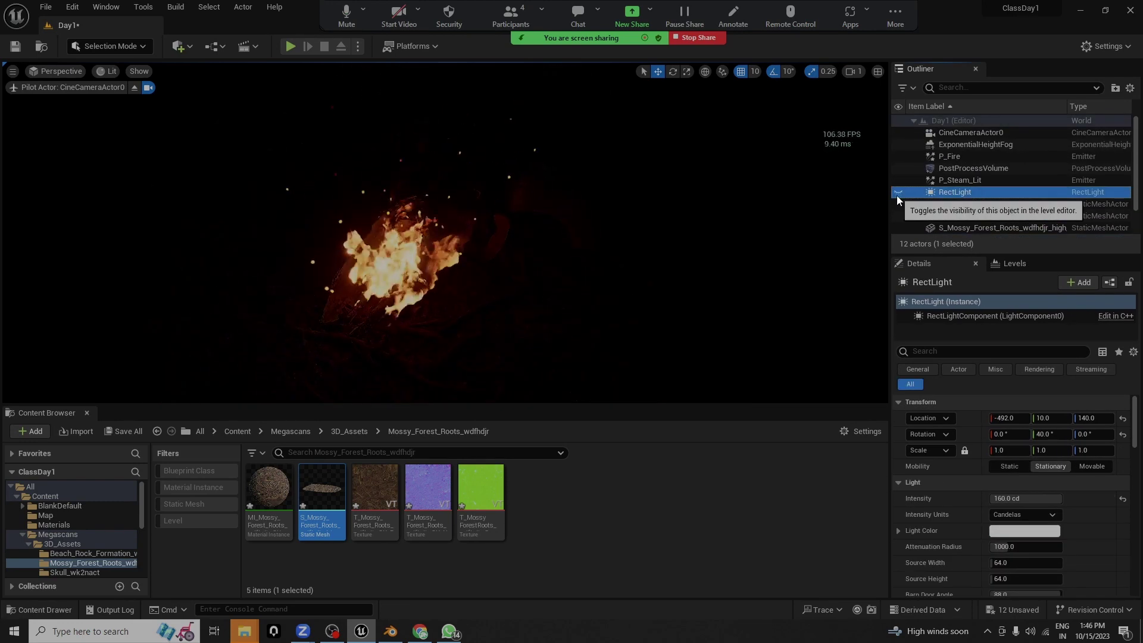
left_click(896, 195)
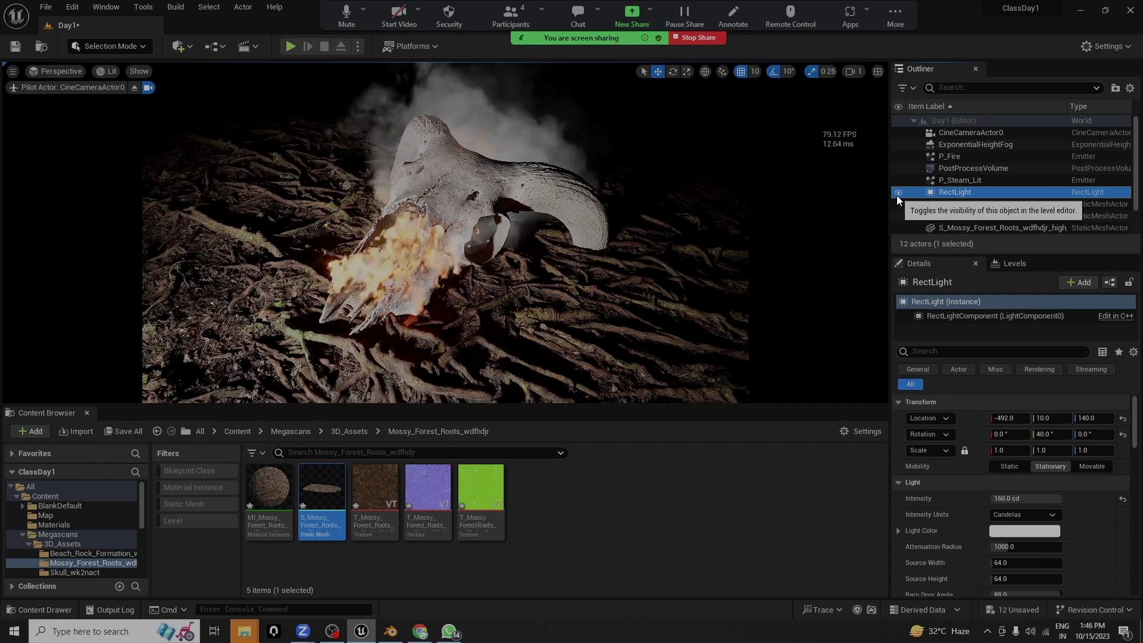
left_click(897, 195)
left_click(897, 195)
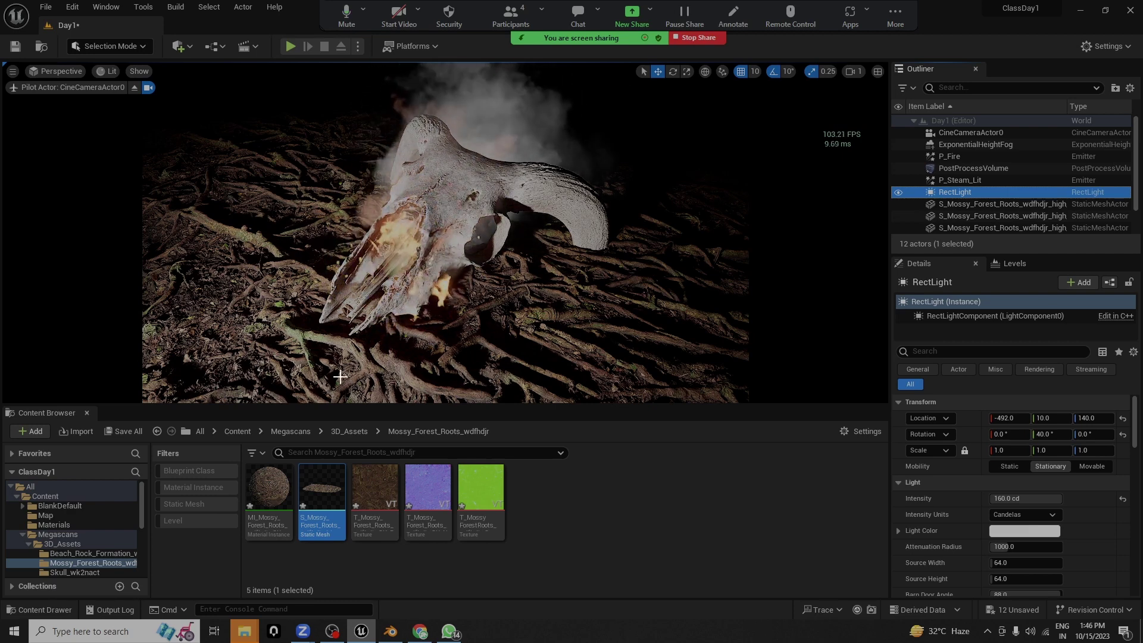
Turn the left roots piece 20 degrees around its vertical Z axis.
right_click(588, 347)
left_click(488, 355)
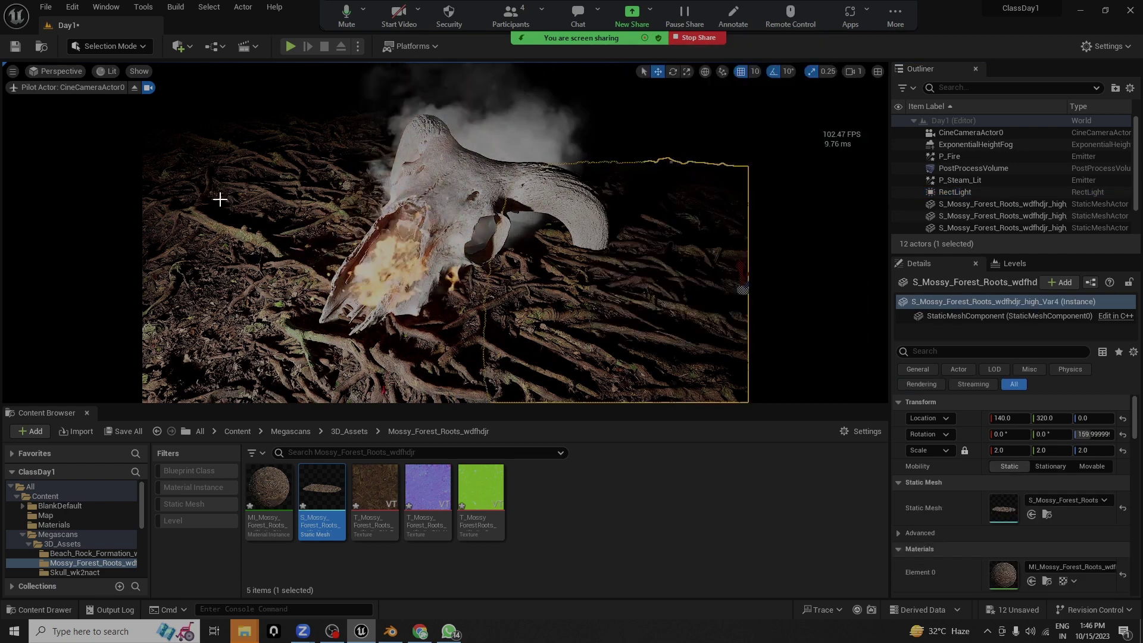
left_click(223, 195)
key("e")
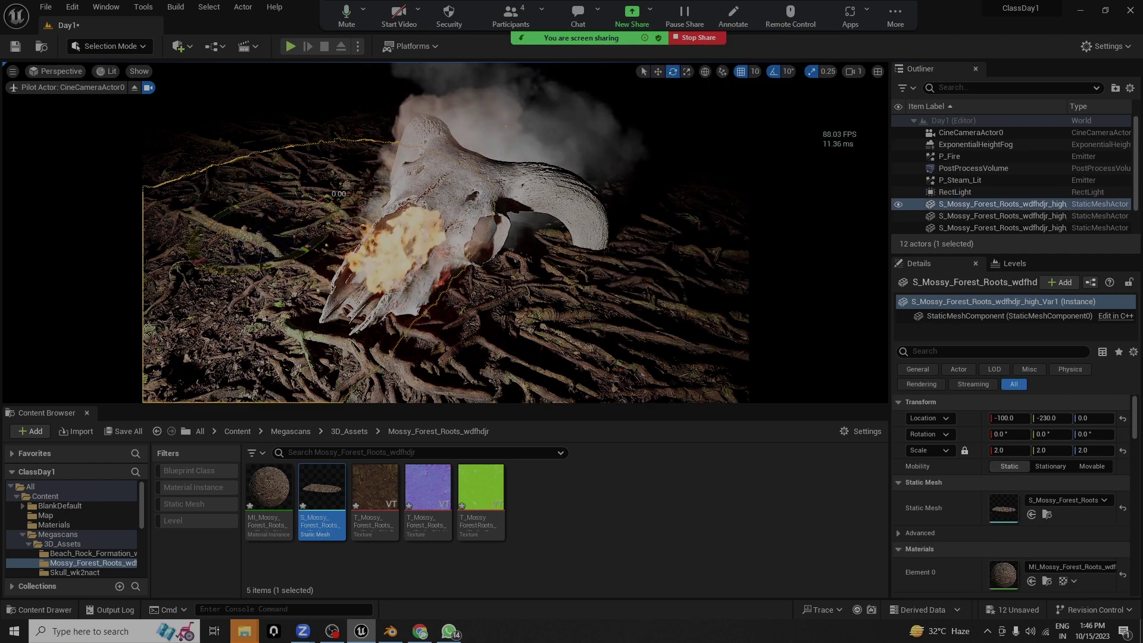
left_click_drag(276, 252, 273, 256)
key("r")
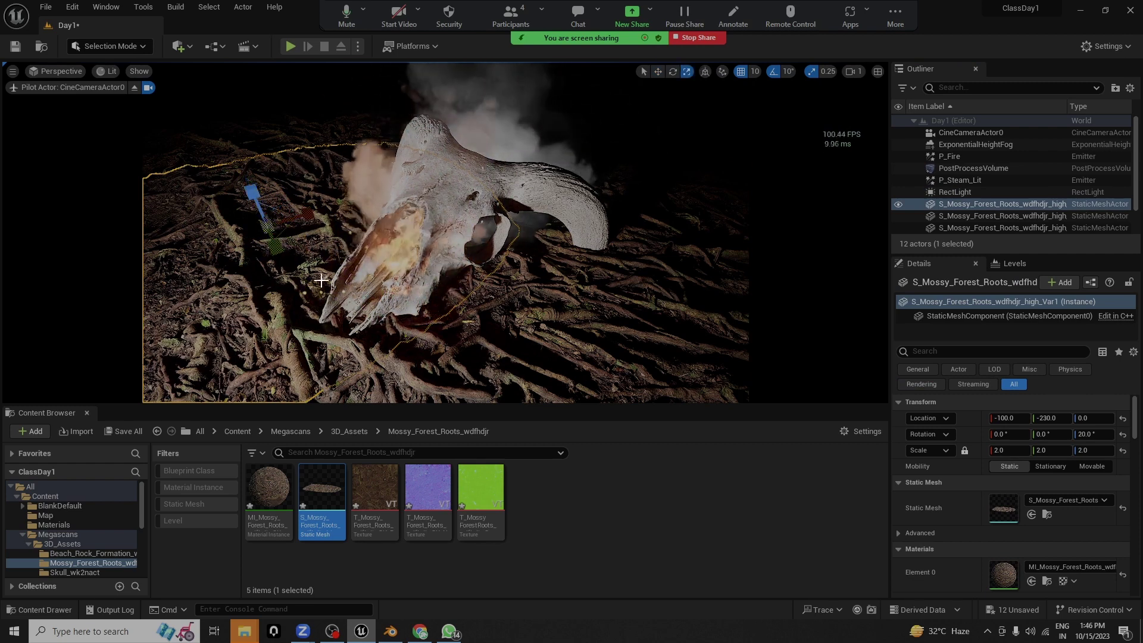
key("w")
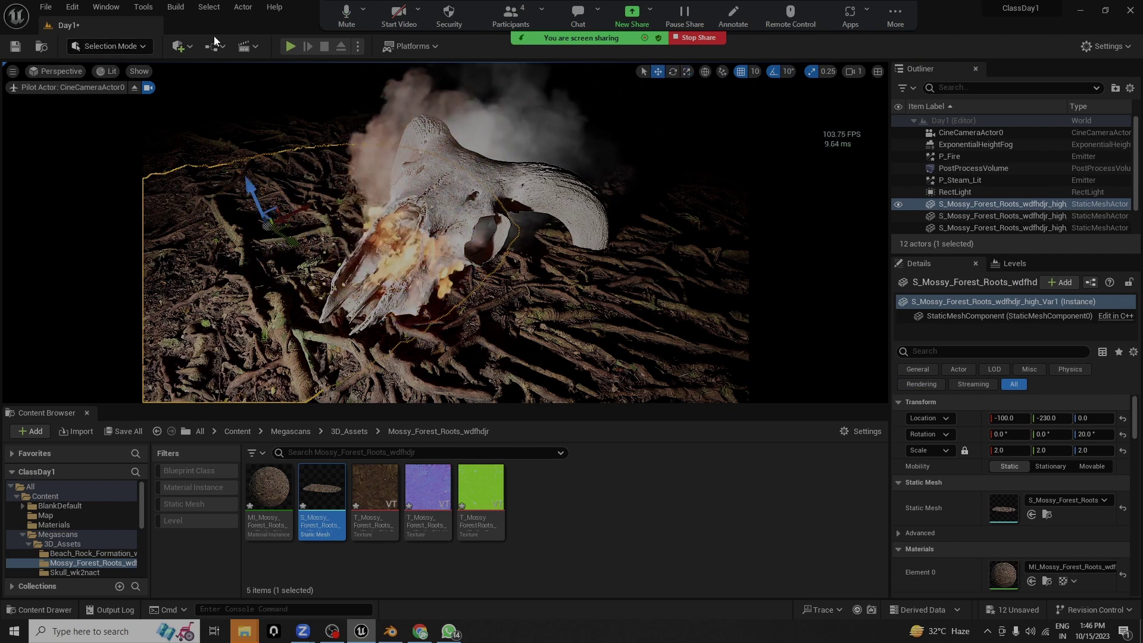
Delete the RectLight and place a Point Light above the skull.
left_click(973, 193)
key("Delete")
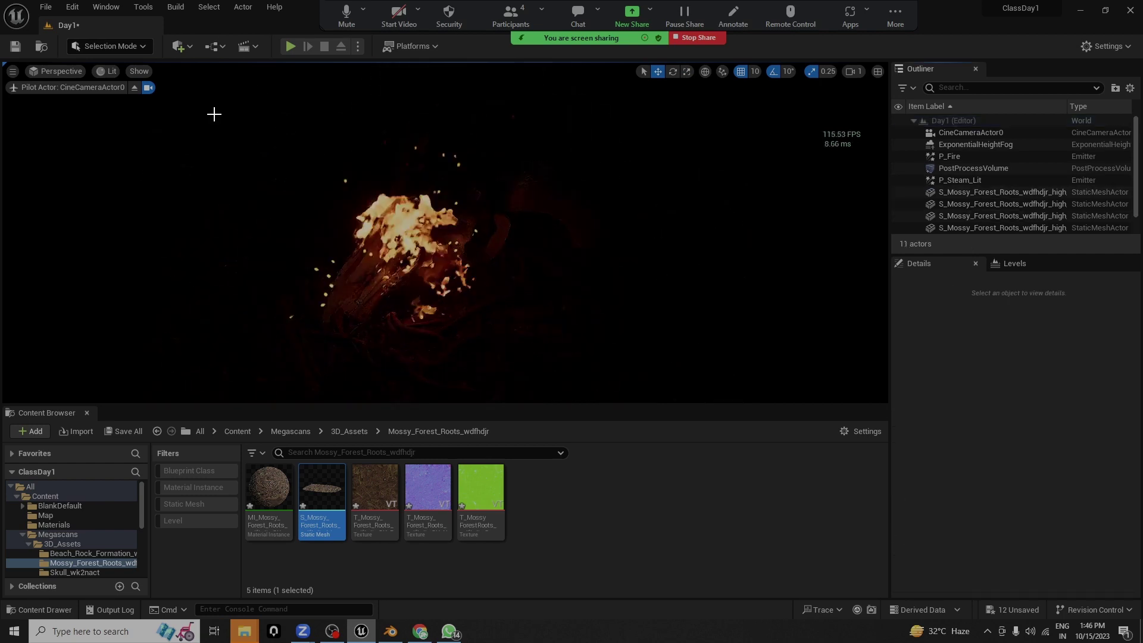
left_click(176, 46)
mouse_move(226, 224)
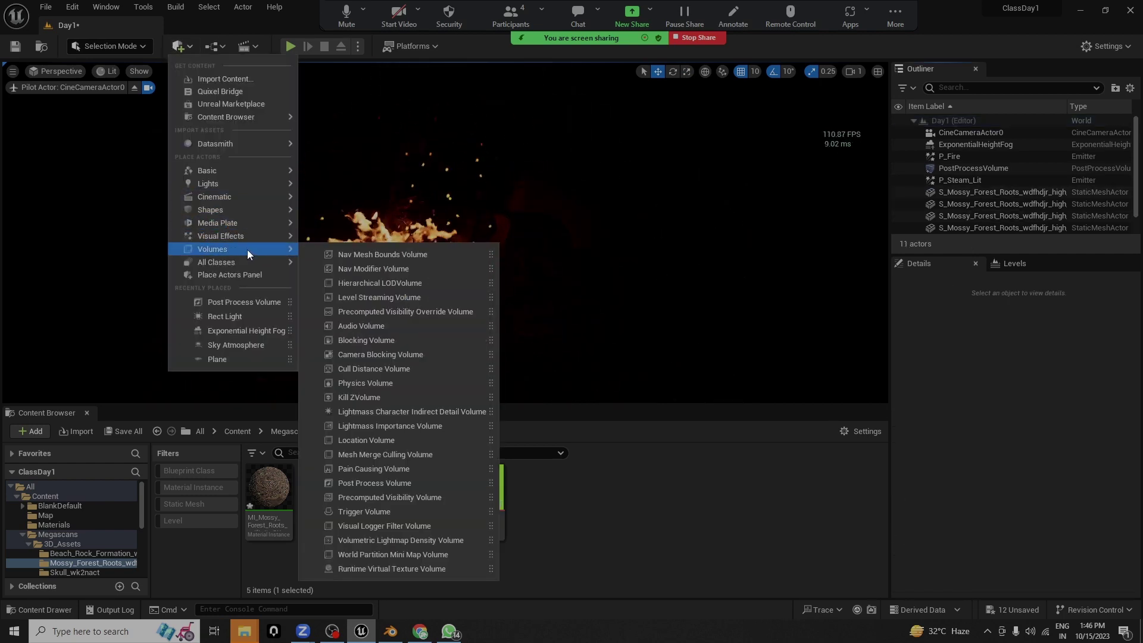
mouse_move(249, 182)
left_click_drag(350, 197, 357, 294)
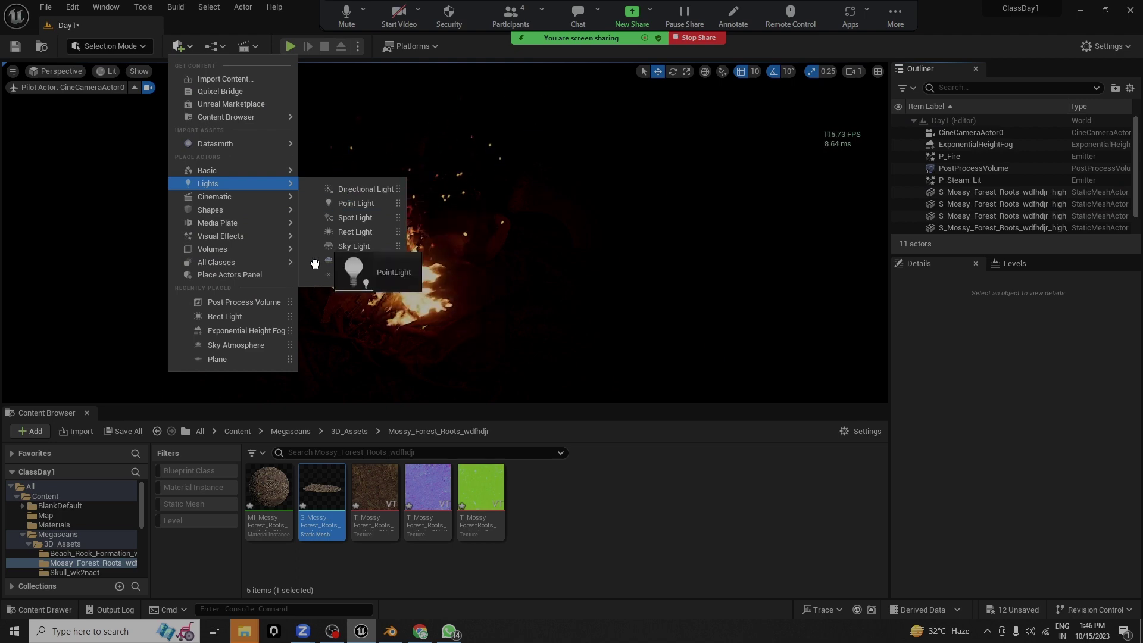
left_click_drag(313, 334, 376, 88)
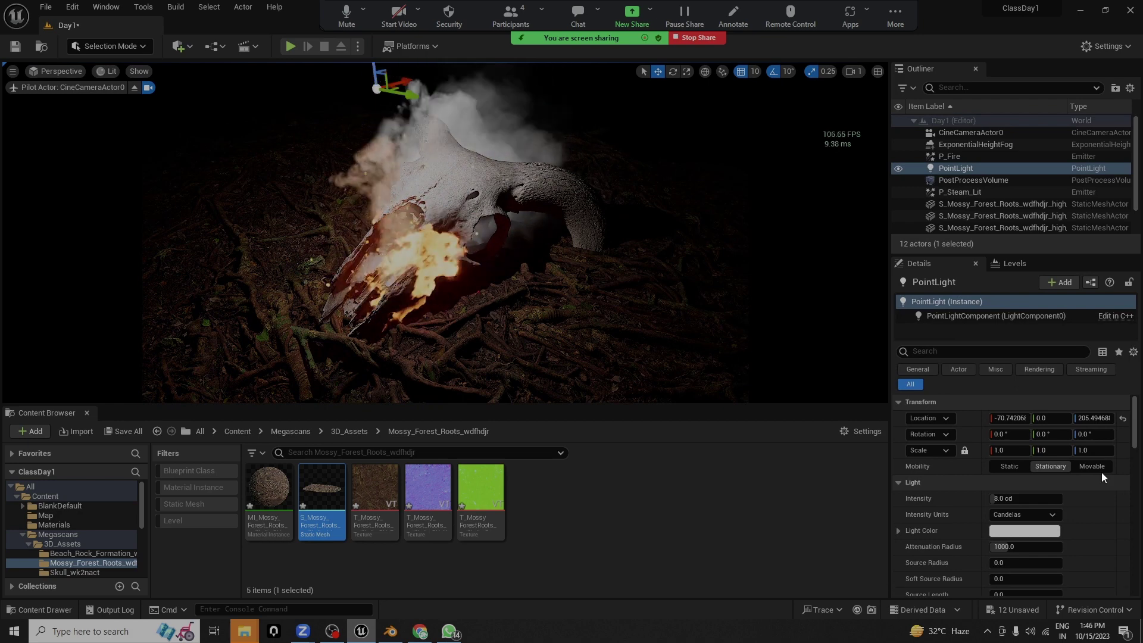
Set the point light's Light Color to orange for a warm firelight glow.
scroll(1023, 515, "down", 2)
scroll(1023, 516, "down", 2)
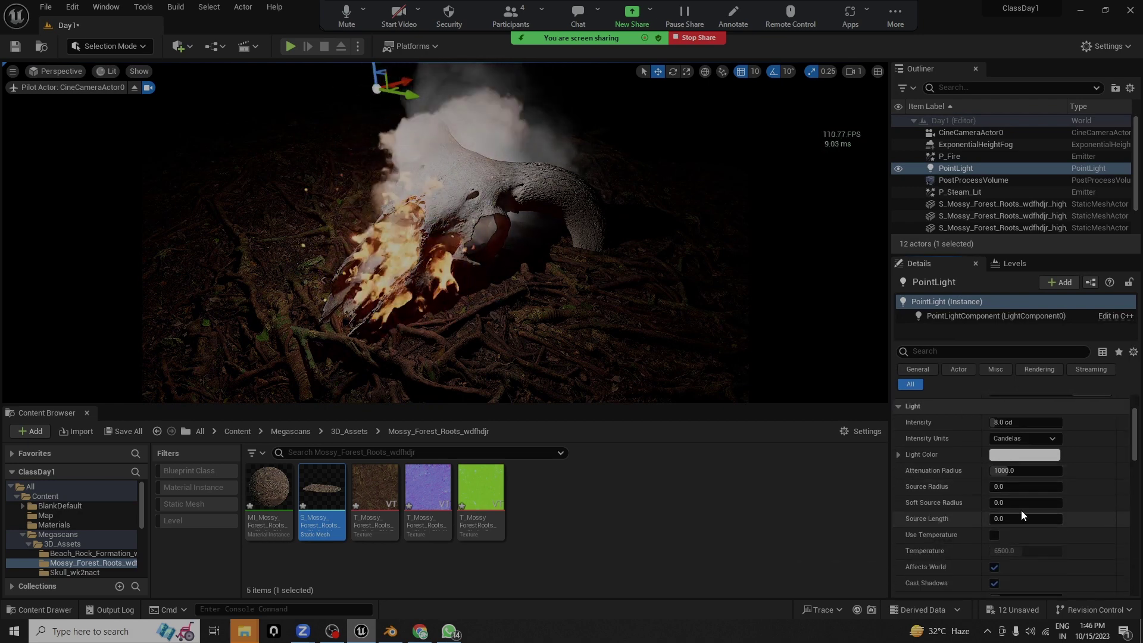
scroll(1023, 515, "down", 1)
left_click(1012, 437)
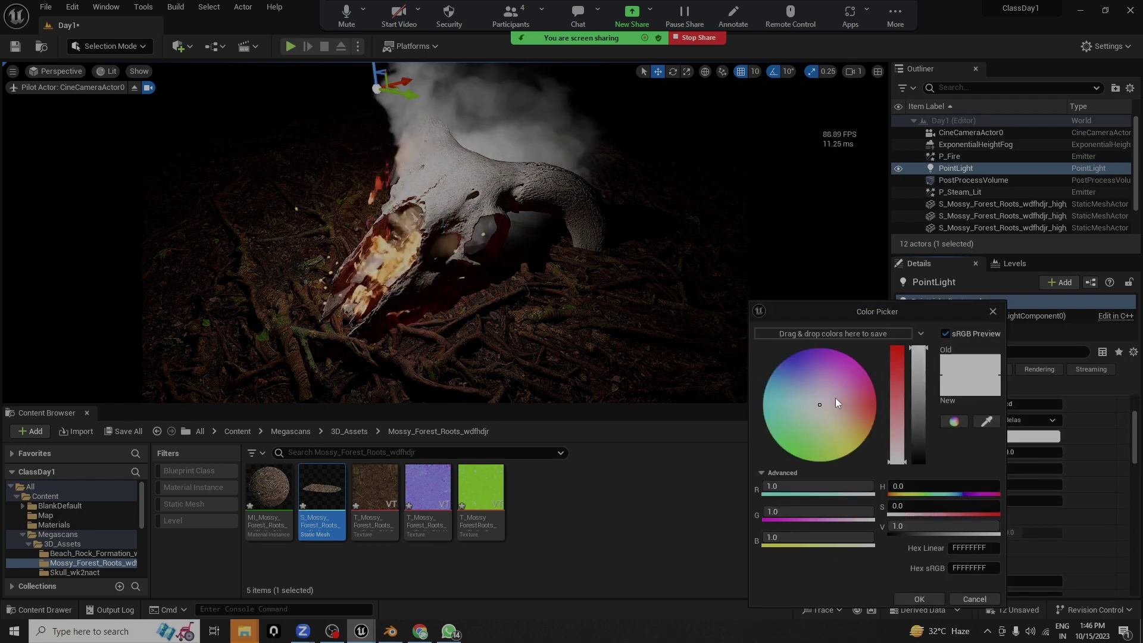
mouse_move(835, 397)
left_mouse_down()
mouse_move(877, 430)
mouse_move(863, 425)
left_mouse_up()
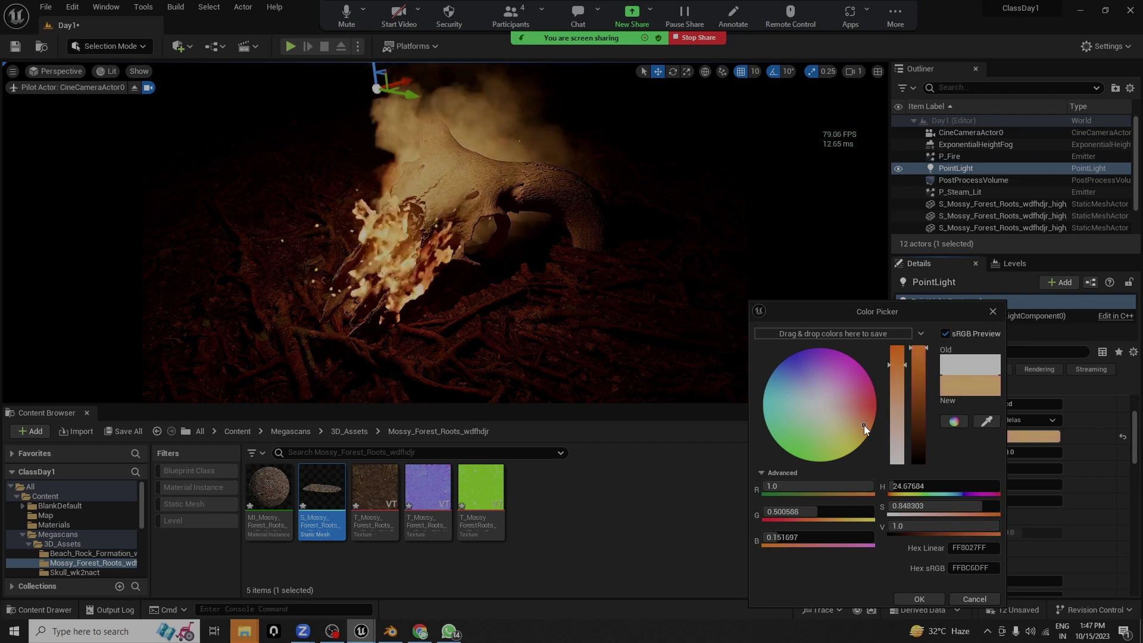
left_click(919, 599)
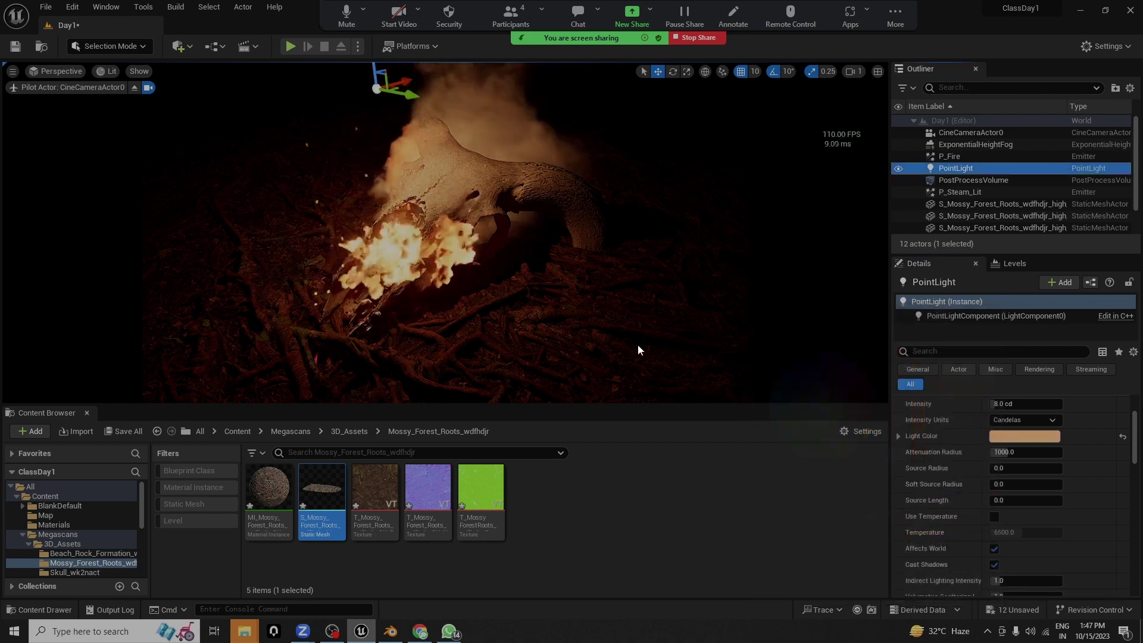
left_click_drag(556, 275, 576, 302)
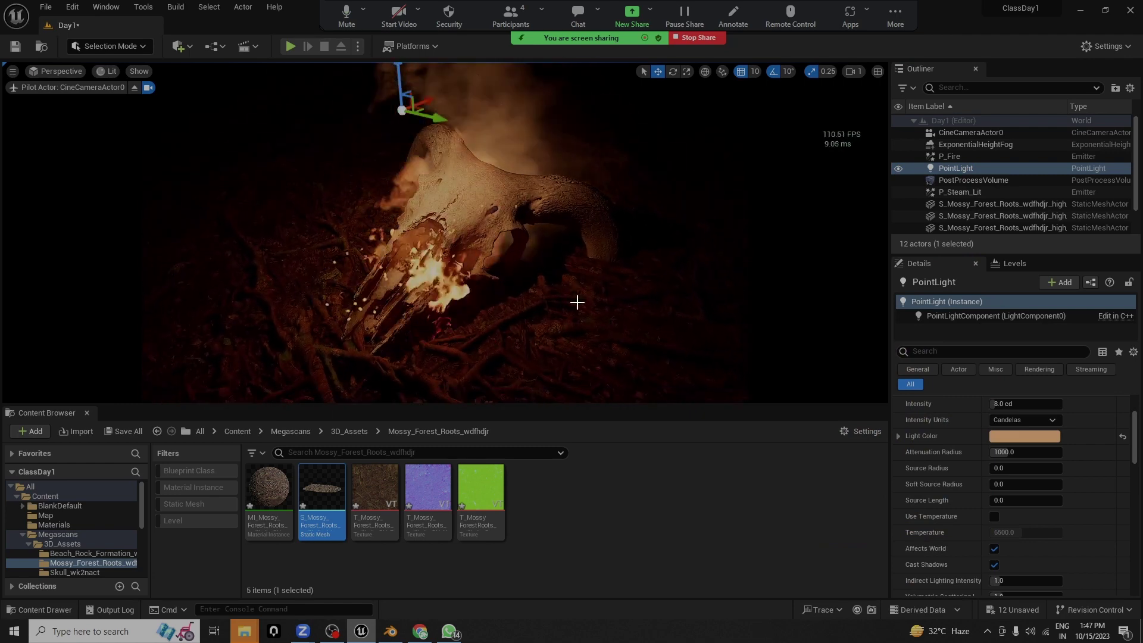
left_click(588, 479)
Save the level and all modified imported assets through the Save Content dialog.
left_click(127, 429)
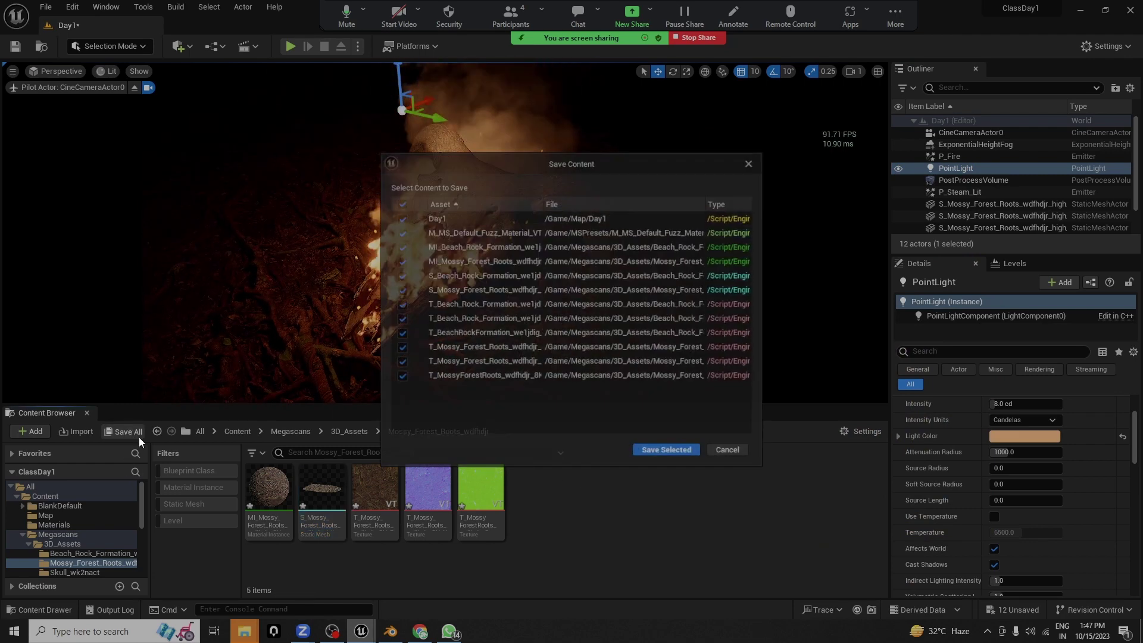
left_click(678, 449)
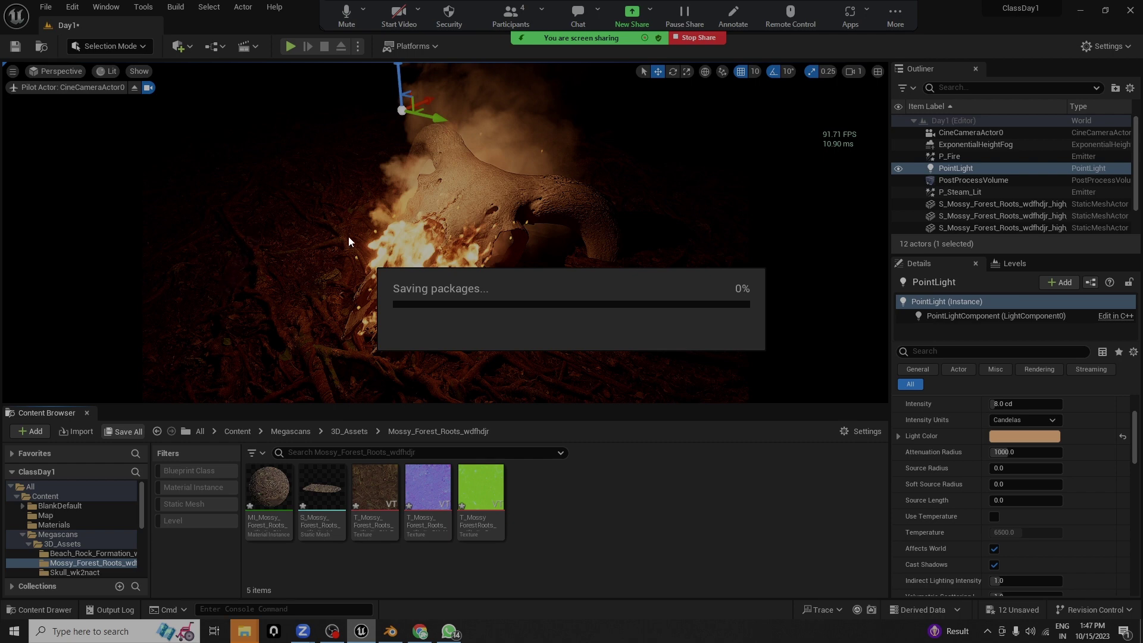
left_click(330, 634)
left_click(331, 634)
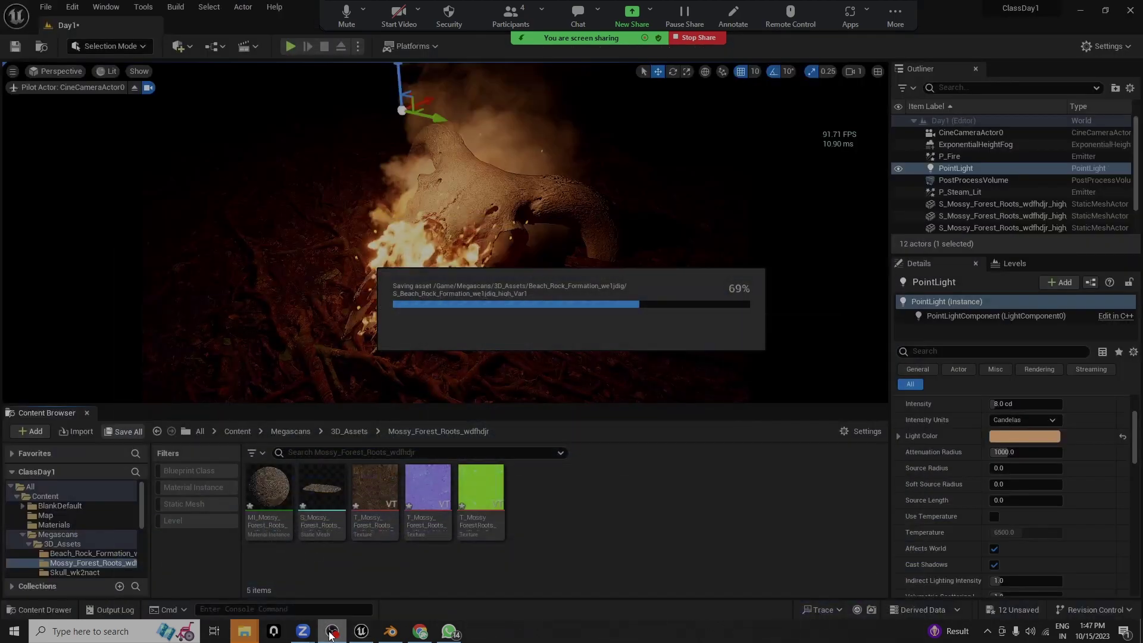
left_click(330, 633)
left_click(330, 634)
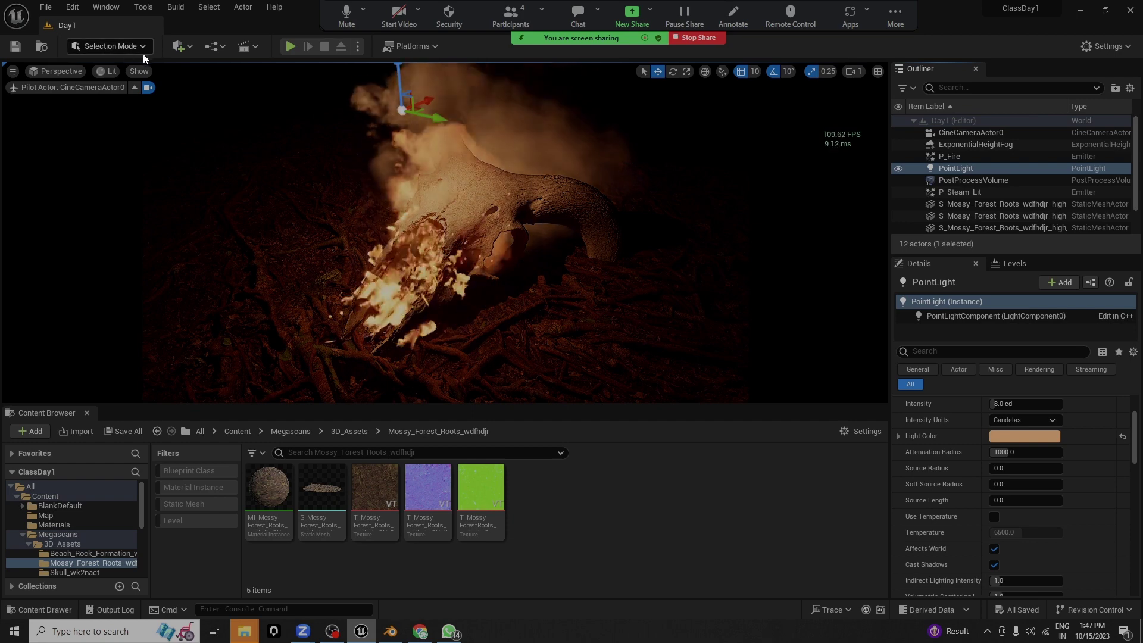
left_click(177, 46)
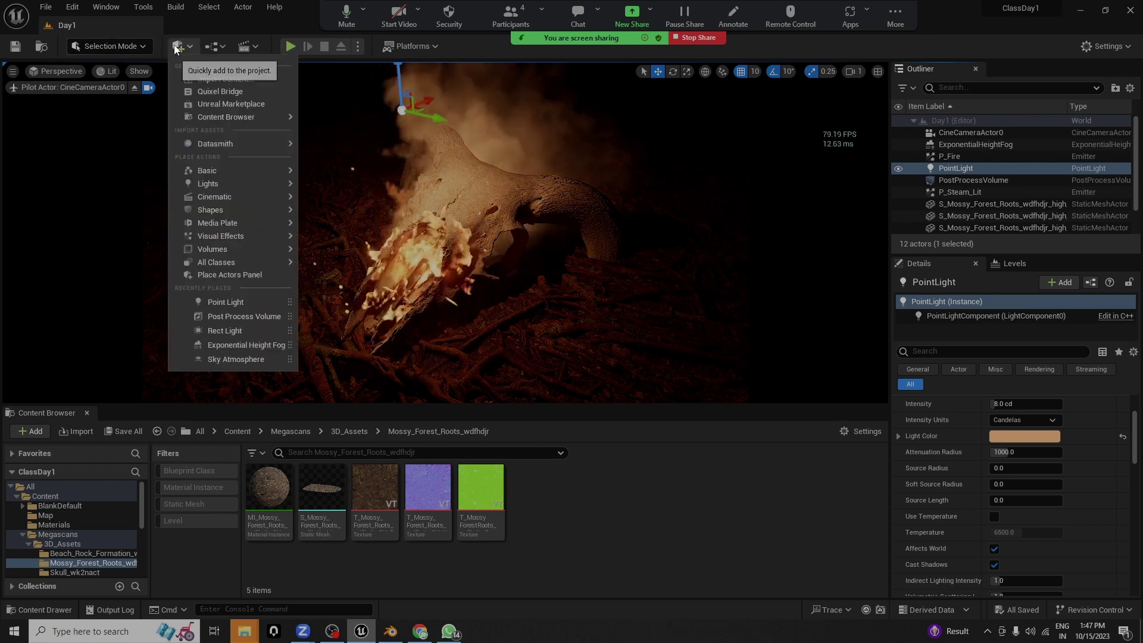
left_click(676, 125)
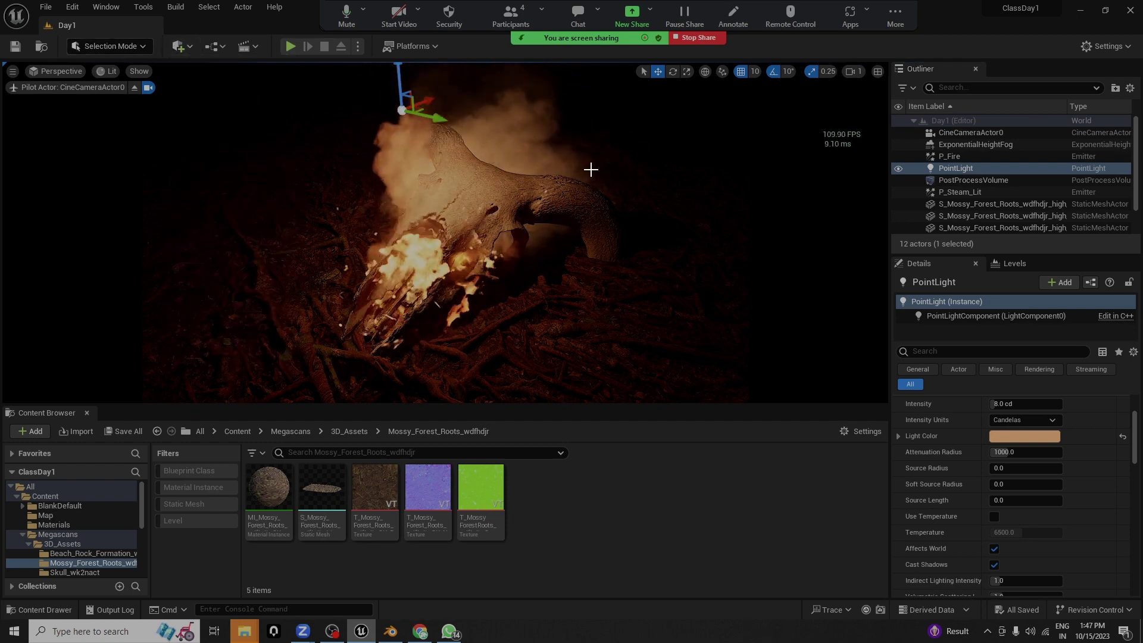
Replace the point light with a Directional Light raised above the skull.
key("Delete")
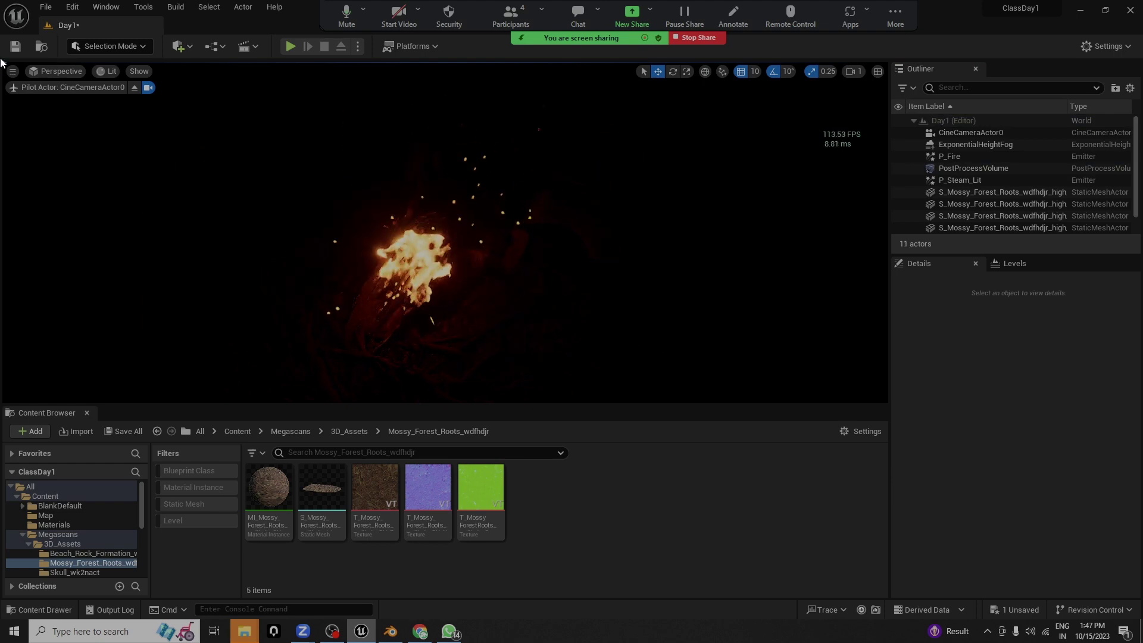
left_click(187, 49)
mouse_move(249, 185)
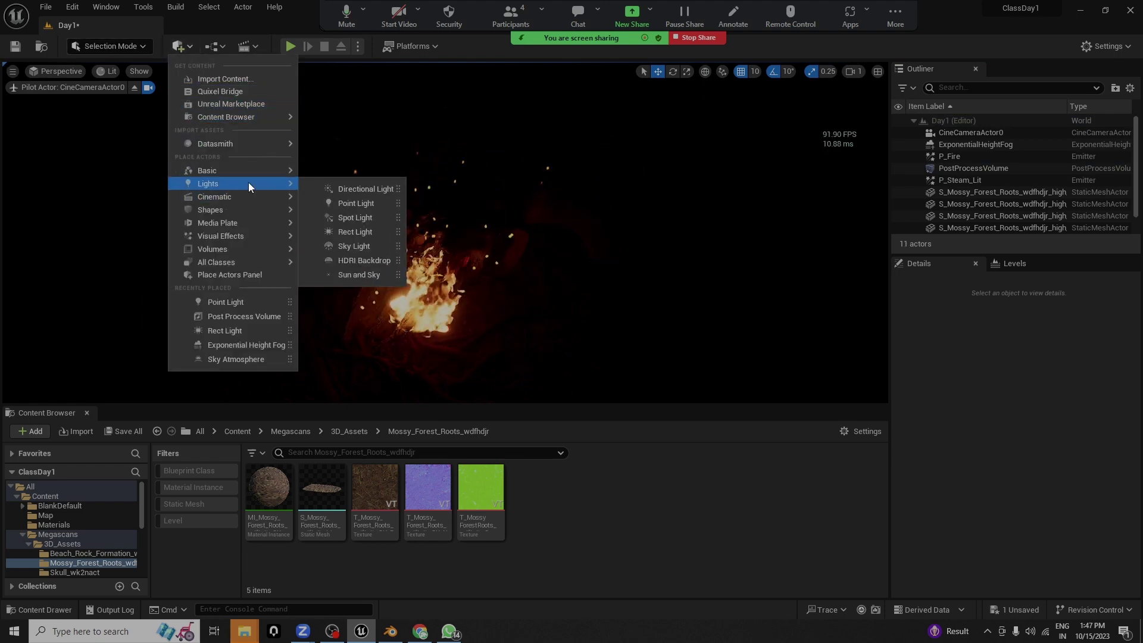
left_click_drag(379, 186, 200, 248)
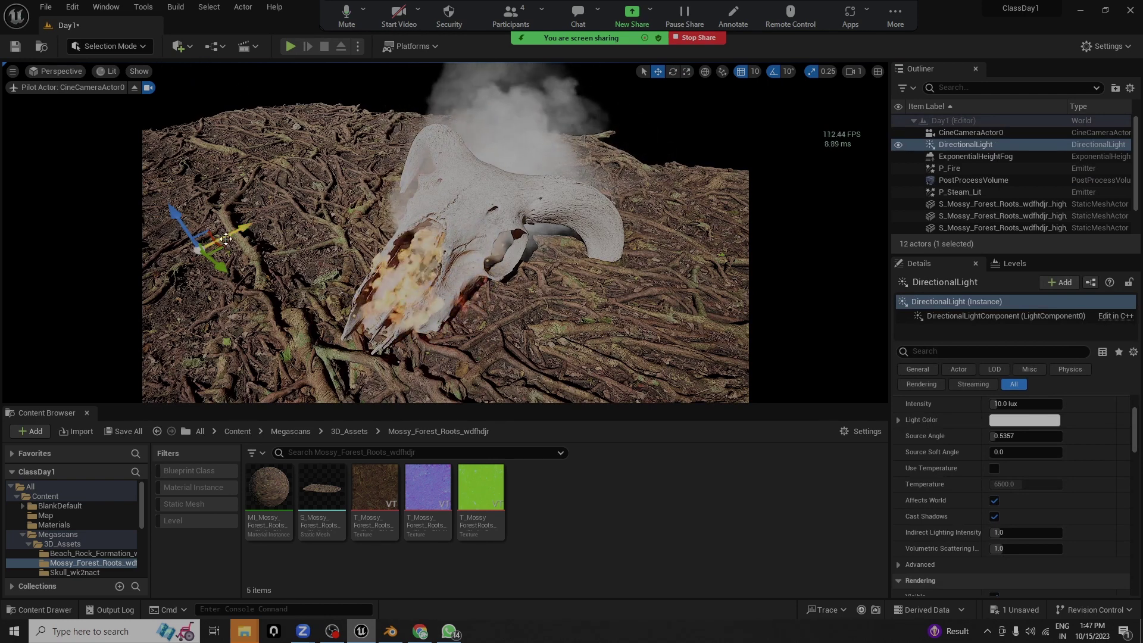
left_click_drag(199, 249, 237, 147)
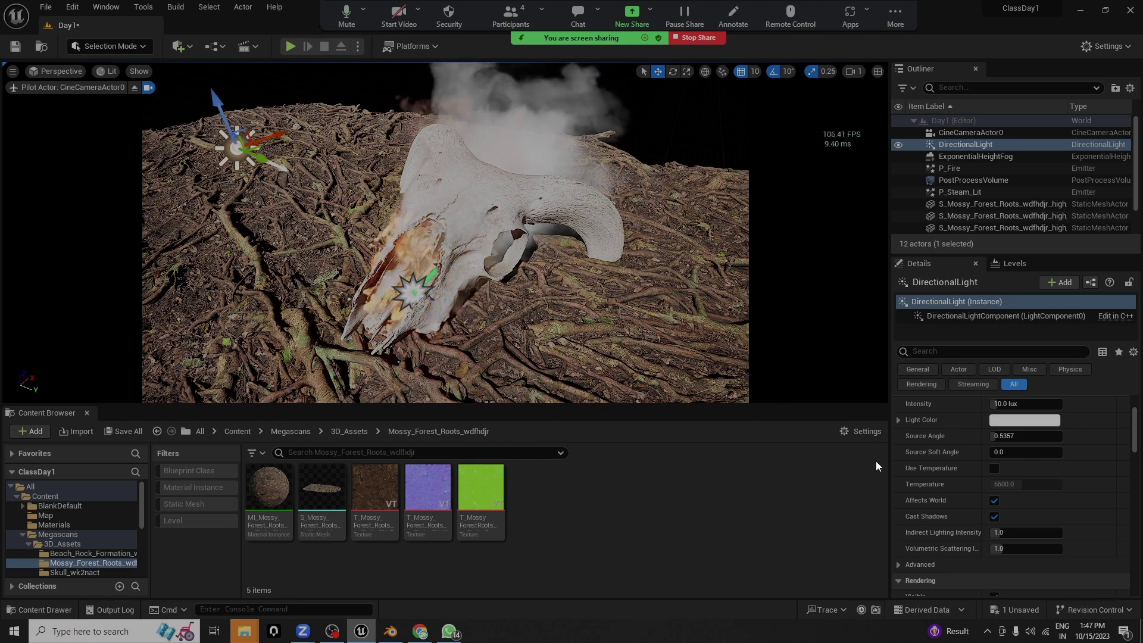
Lower the directional light's Intensity to about 8.01 lux.
scroll(934, 494, "up", 3)
scroll(933, 494, "down", 1)
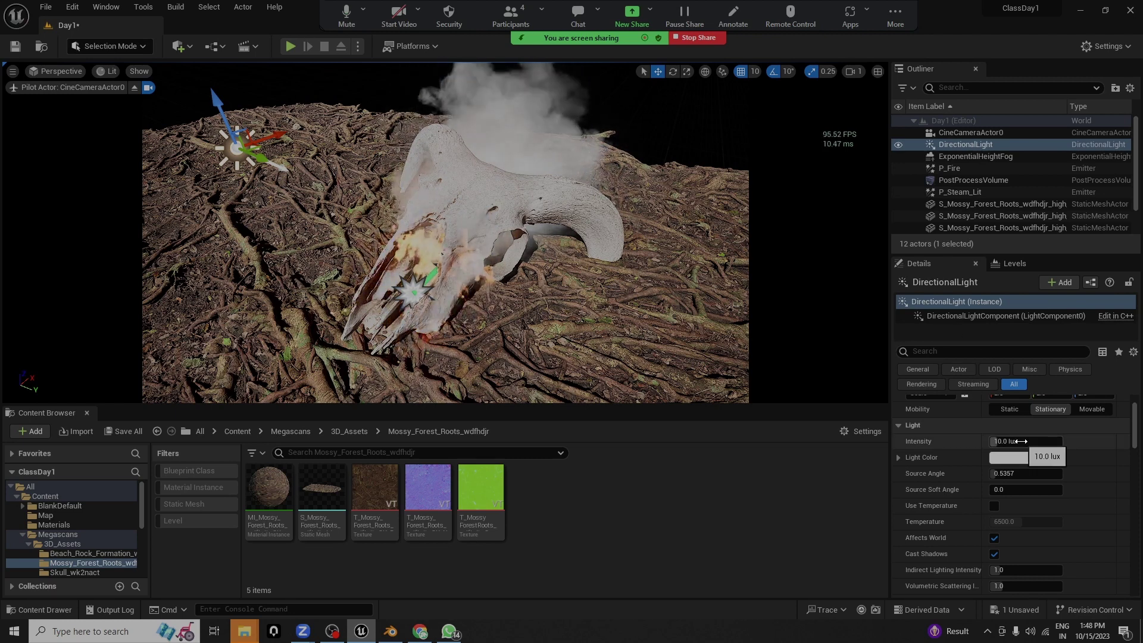
mouse_move(1021, 441)
left_mouse_down()
mouse_move(988, 441)
mouse_move(1011, 441)
left_mouse_up()
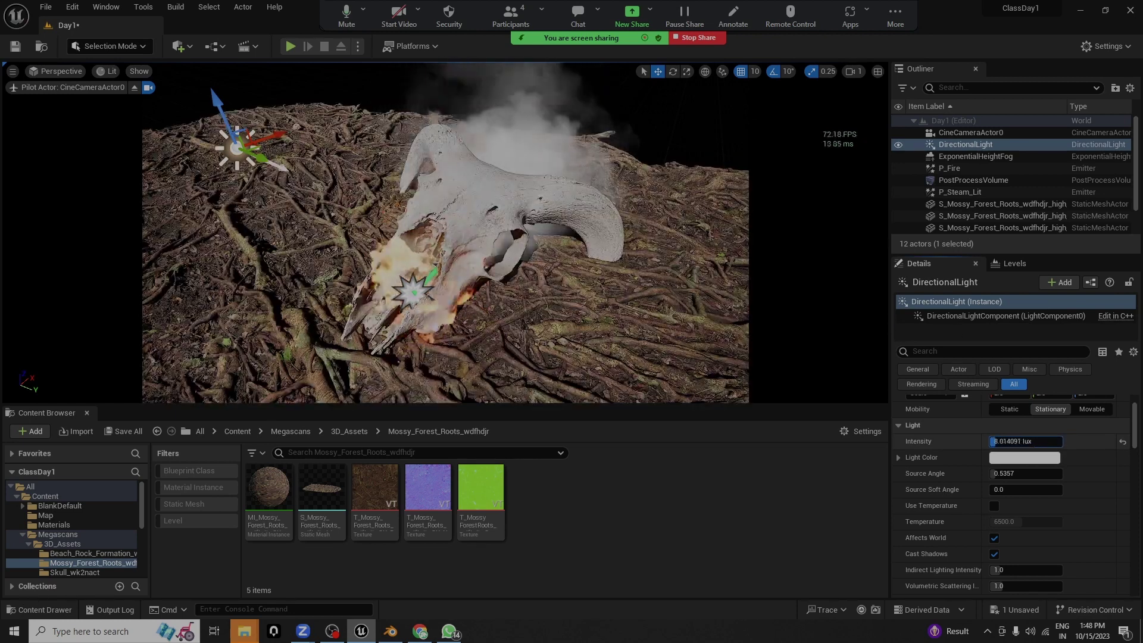
left_click(1091, 409)
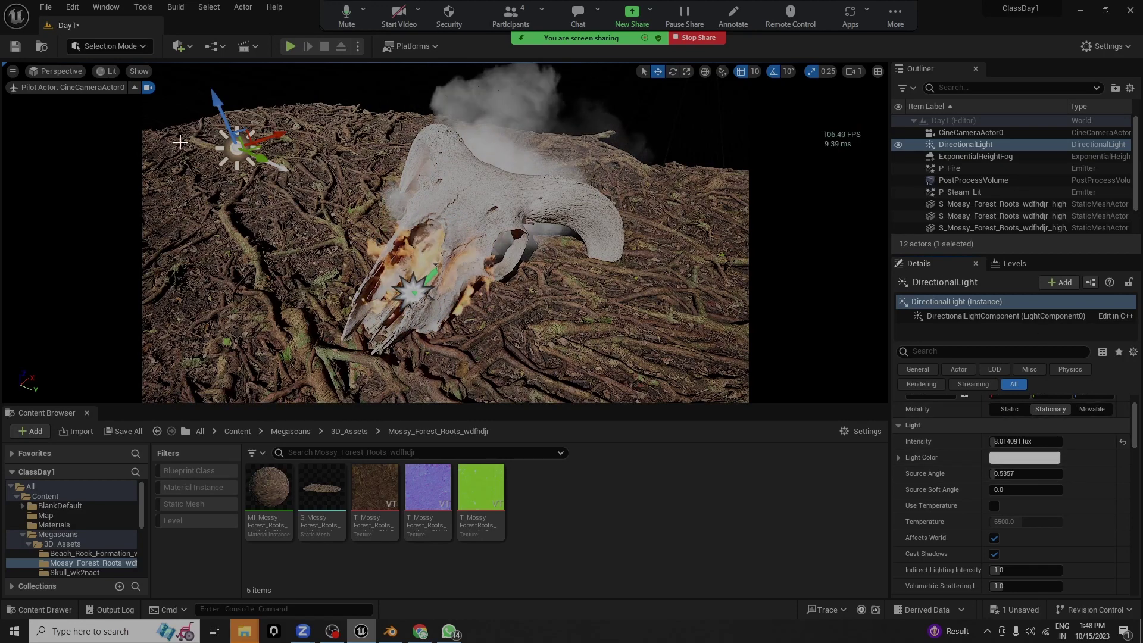
left_click(176, 46)
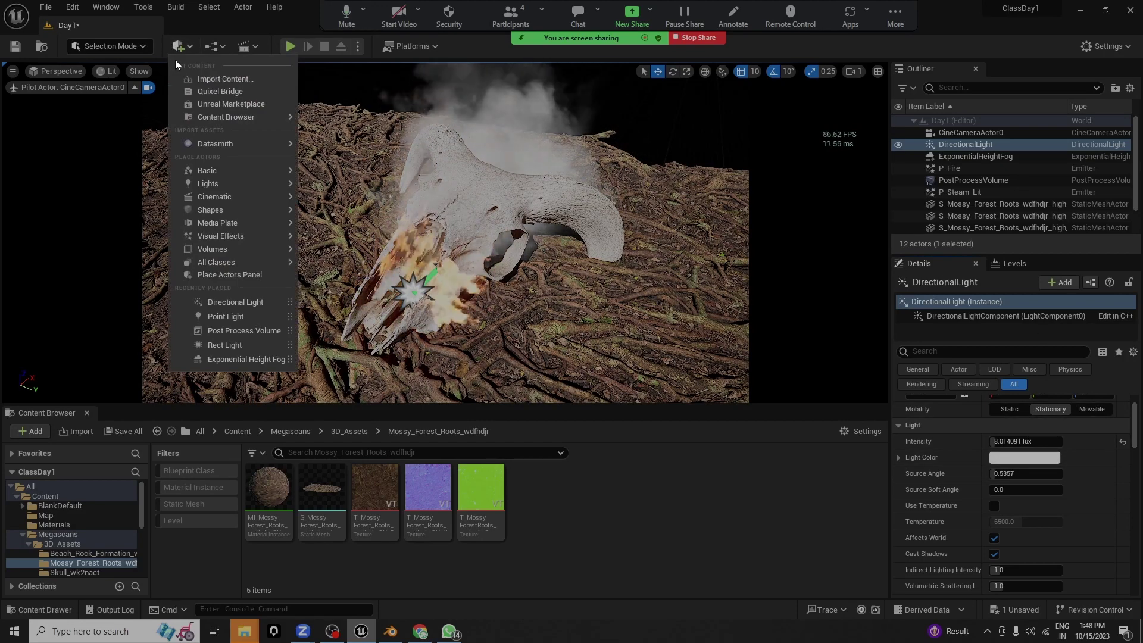
Add a Sky Atmosphere and rotate the directional light to a lower, dimmer sun angle.
mouse_move(244, 216)
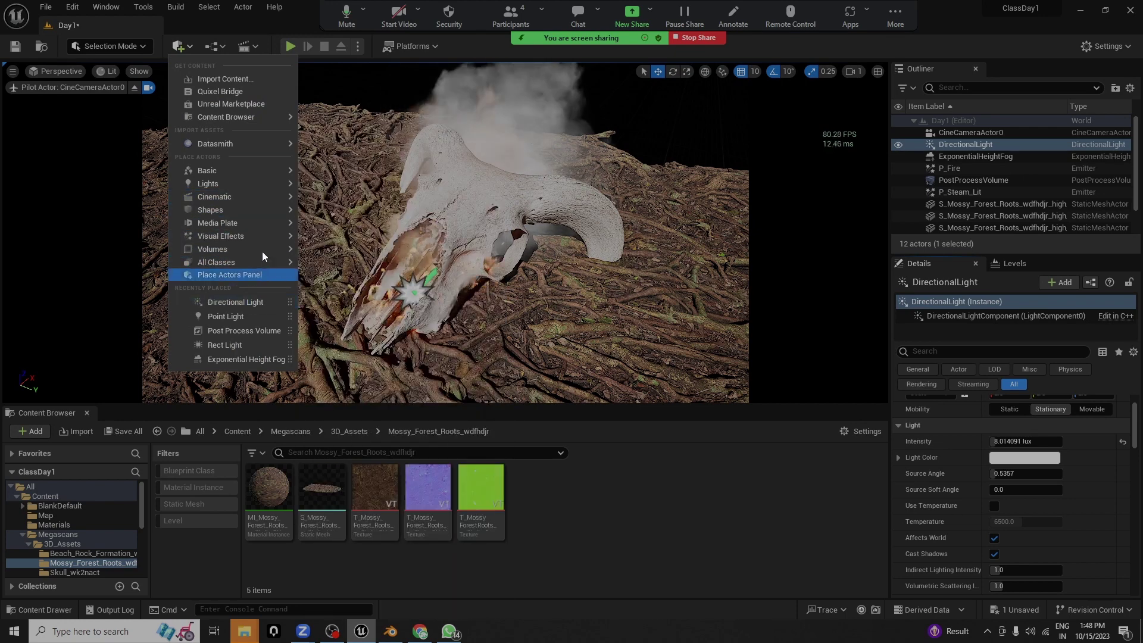
left_click(357, 252)
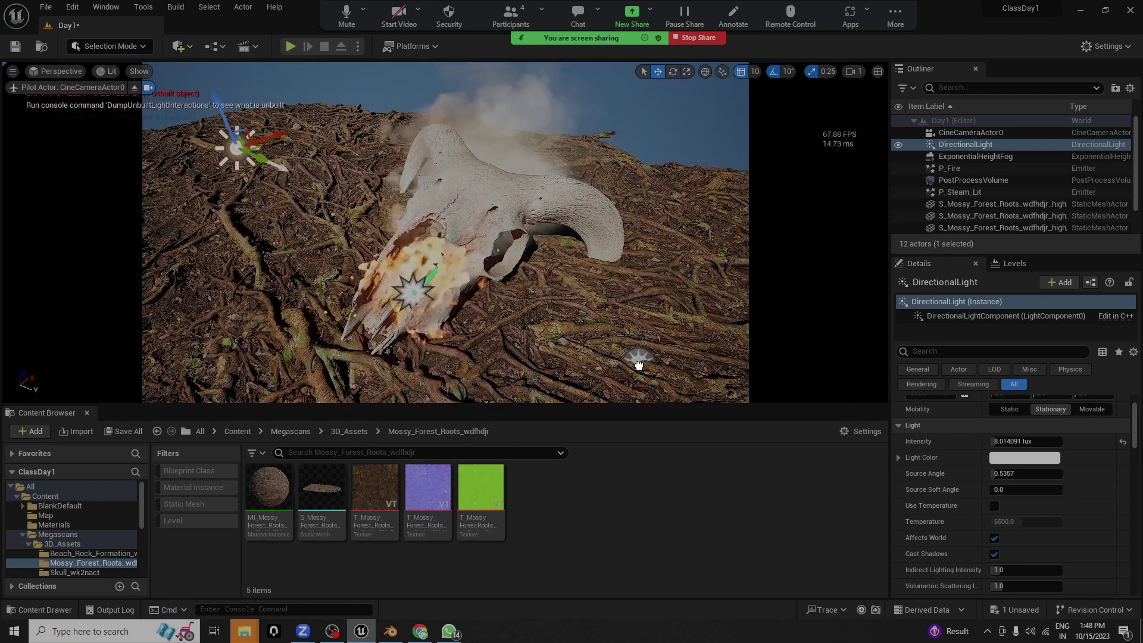
left_click_drag(488, 315, 487, 315)
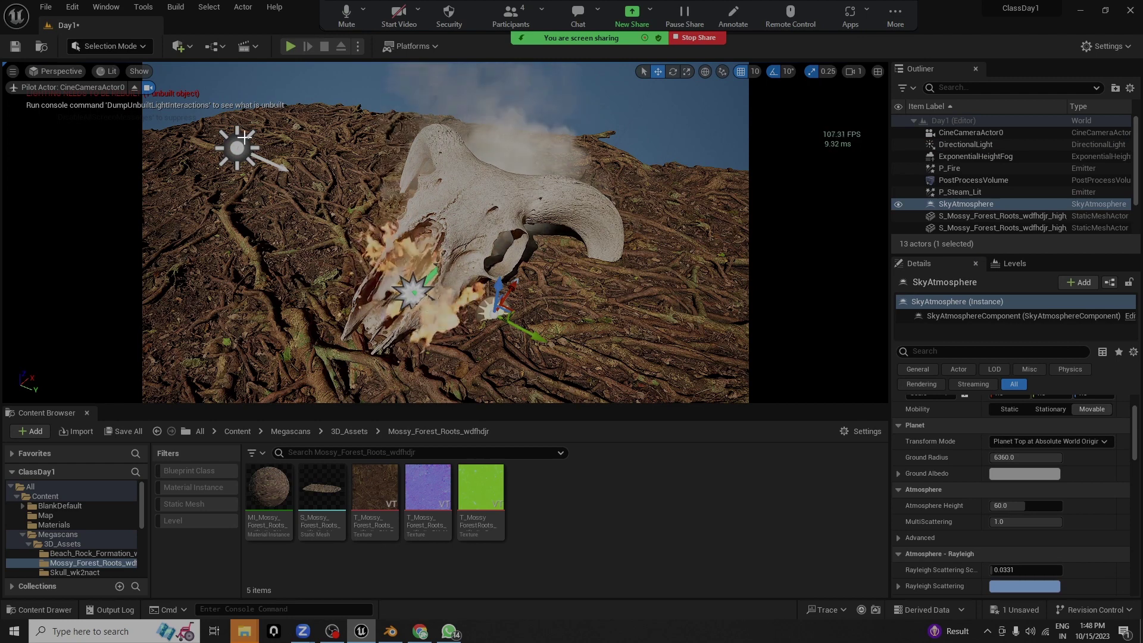
mouse_move(256, 159)
left_mouse_down()
mouse_move(318, 186)
mouse_move(256, 205)
mouse_move(301, 179)
left_mouse_up()
key("e")
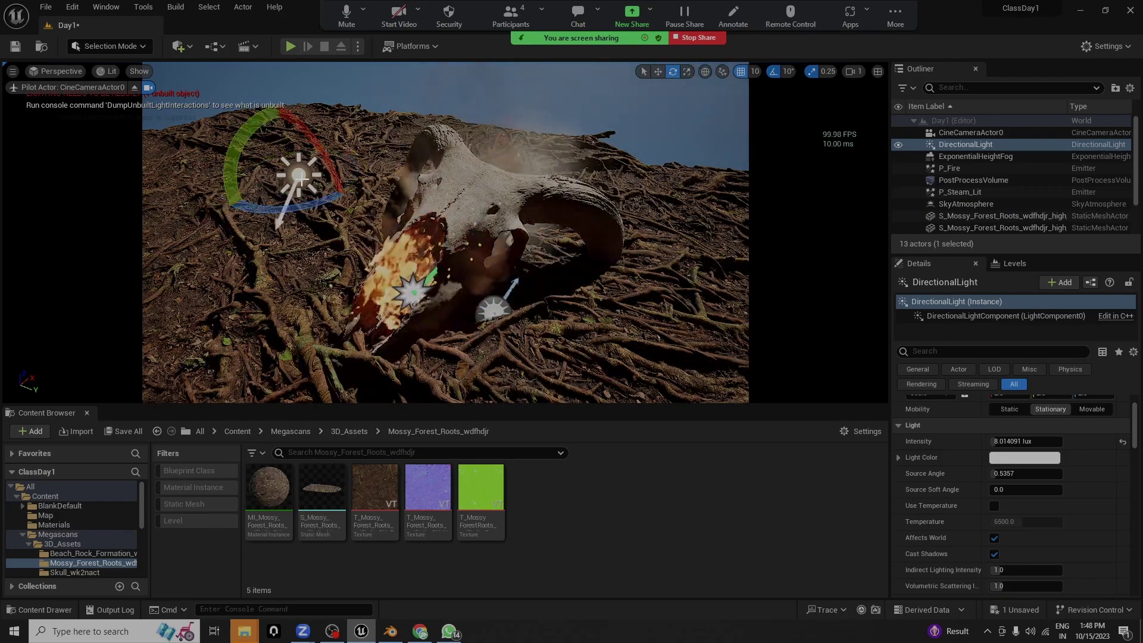
mouse_move(233, 170)
left_mouse_down()
mouse_move(251, 191)
mouse_move(196, 215)
mouse_move(372, 187)
mouse_move(306, 145)
mouse_move(225, 169)
mouse_move(250, 158)
left_mouse_up()
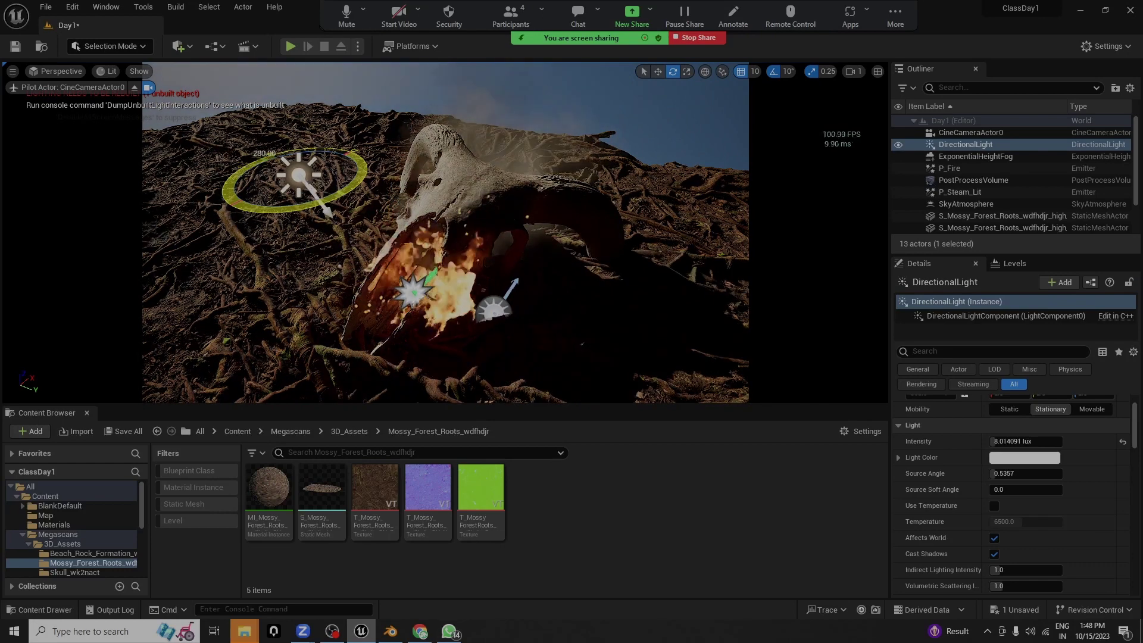
Place a second Exponential Height Fog near the skull.
key("w")
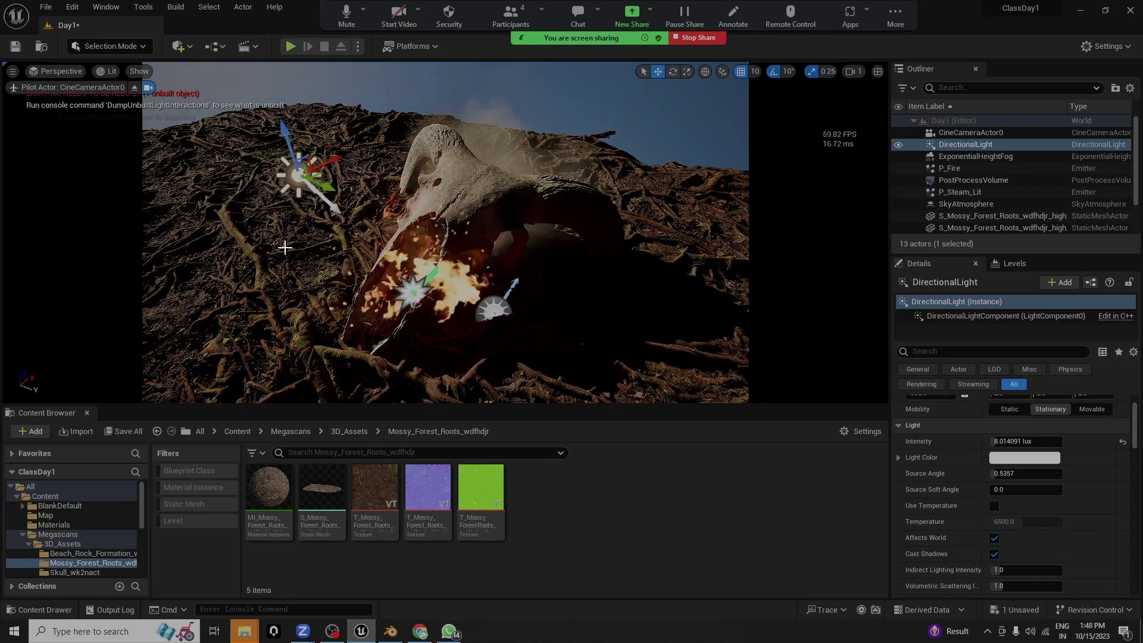
left_click(184, 46)
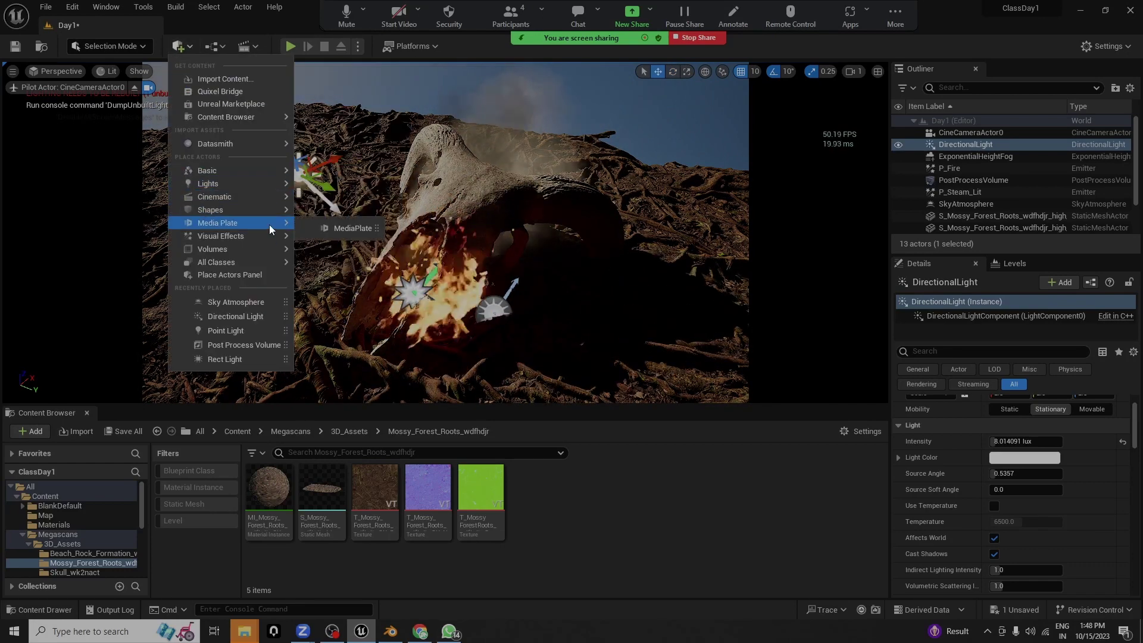
mouse_move(276, 233)
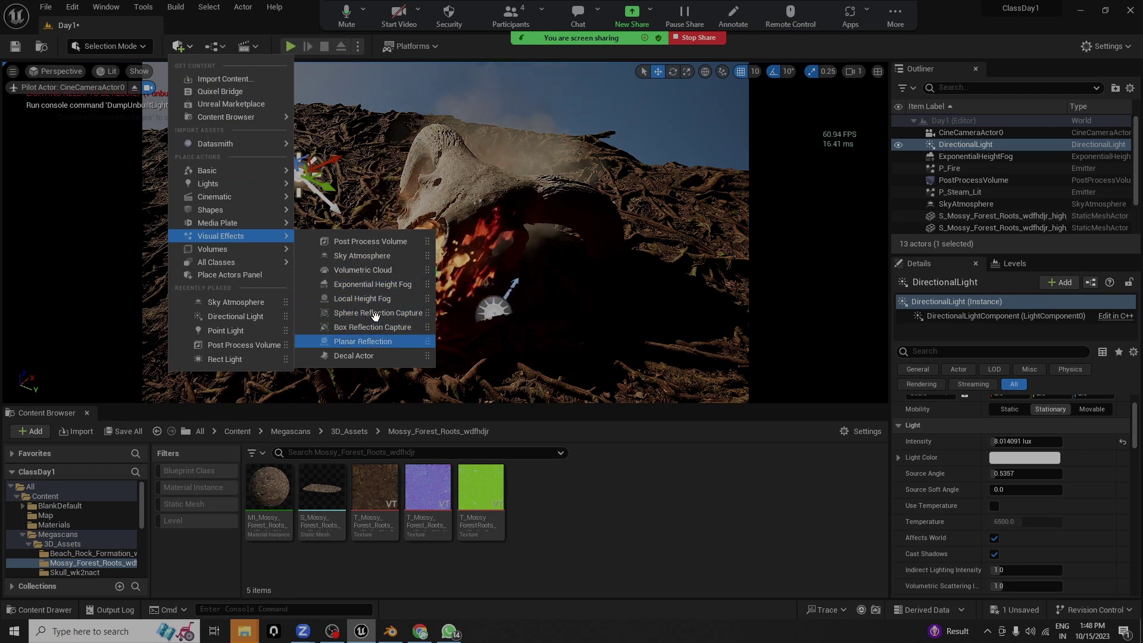
left_click_drag(374, 273, 580, 345)
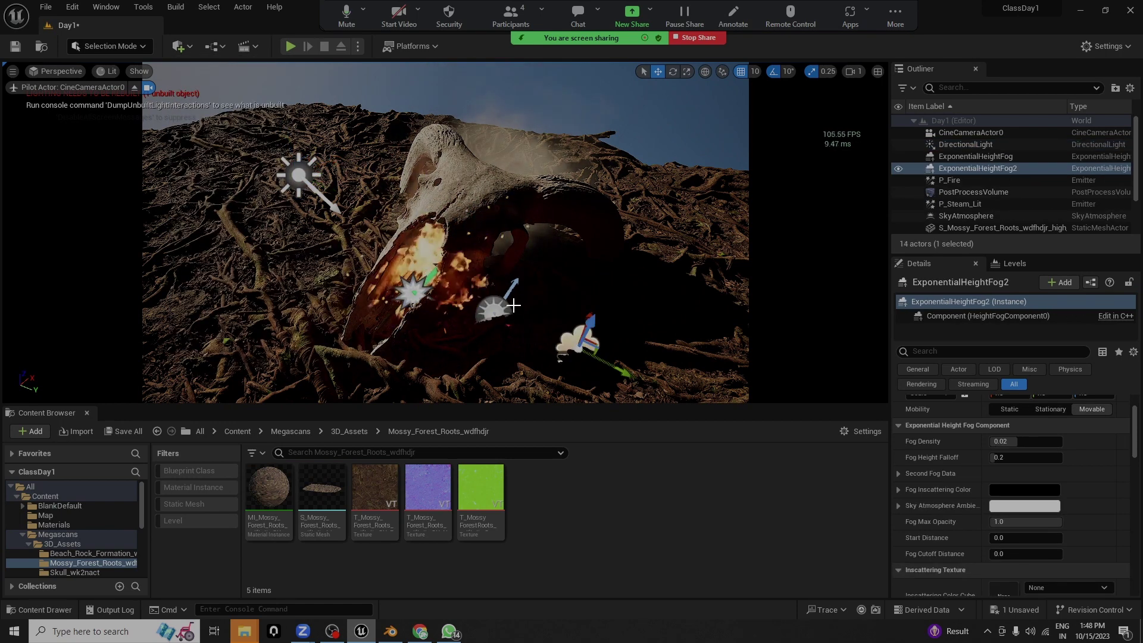
Duplicate the roots mesh over the blue gap and rotate the copy to 210 degrees.
right_click_drag(392, 247, 420, 293)
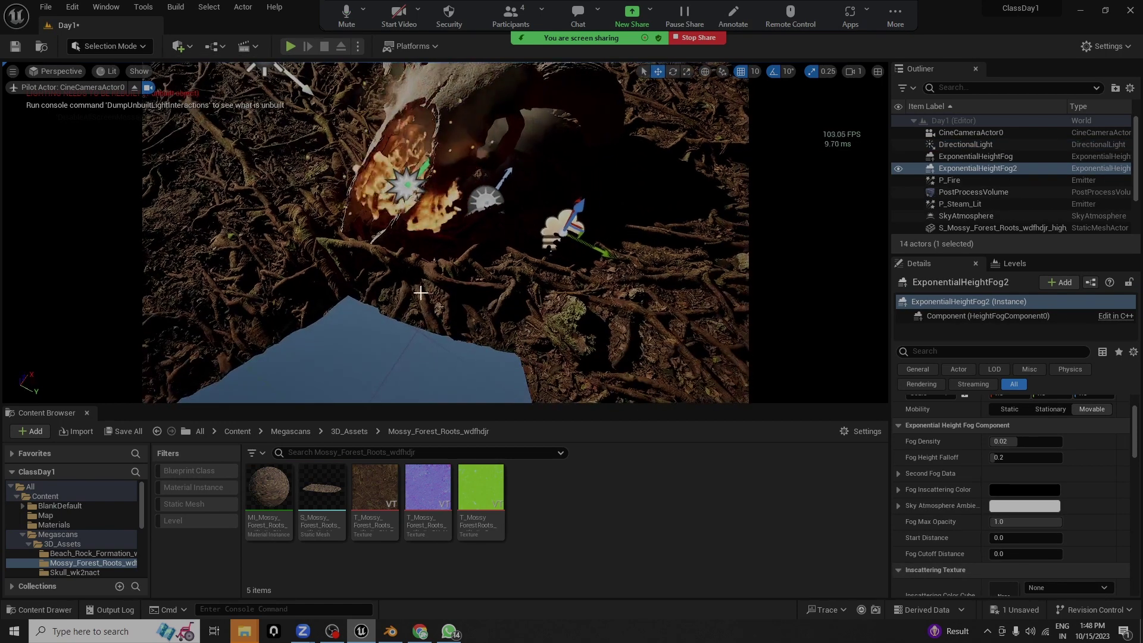
left_click(420, 292)
left_click_drag(519, 116, 386, 289, "alt")
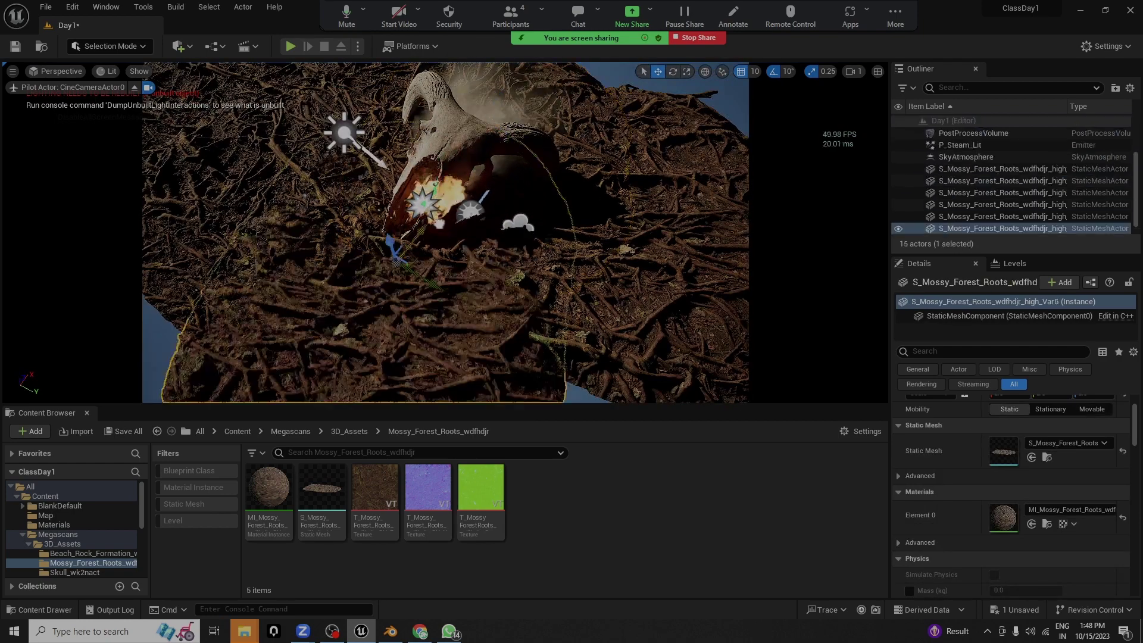
mouse_move(388, 369)
left_mouse_down()
mouse_move(367, 368)
mouse_move(378, 374)
mouse_move(619, 84)
left_mouse_up()
key("w")
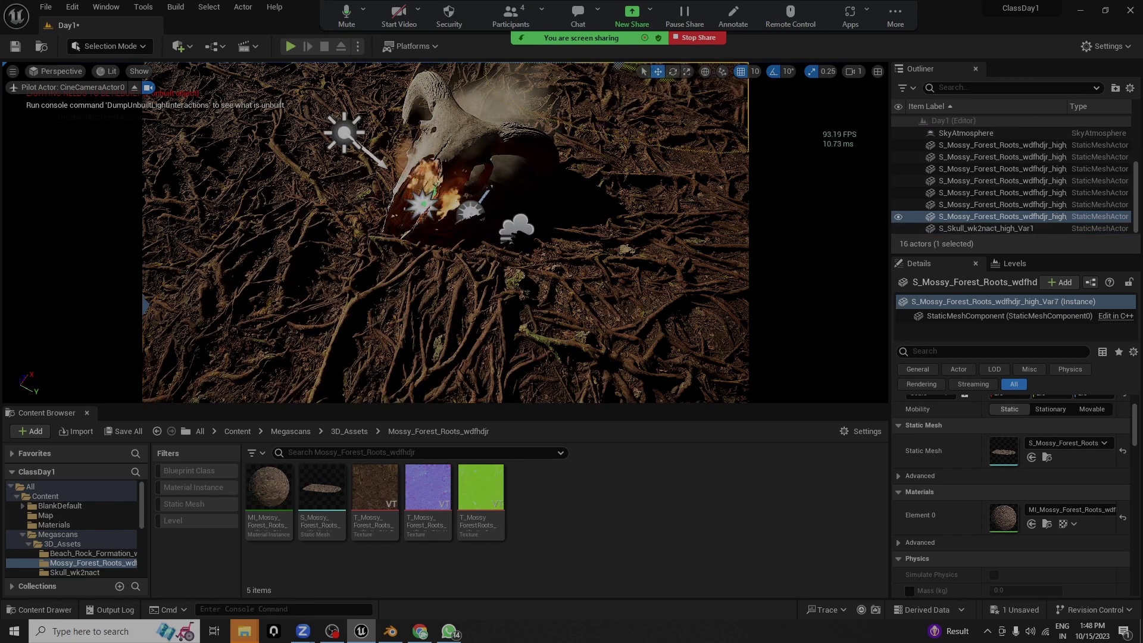
left_click_drag(650, 109, 601, 98)
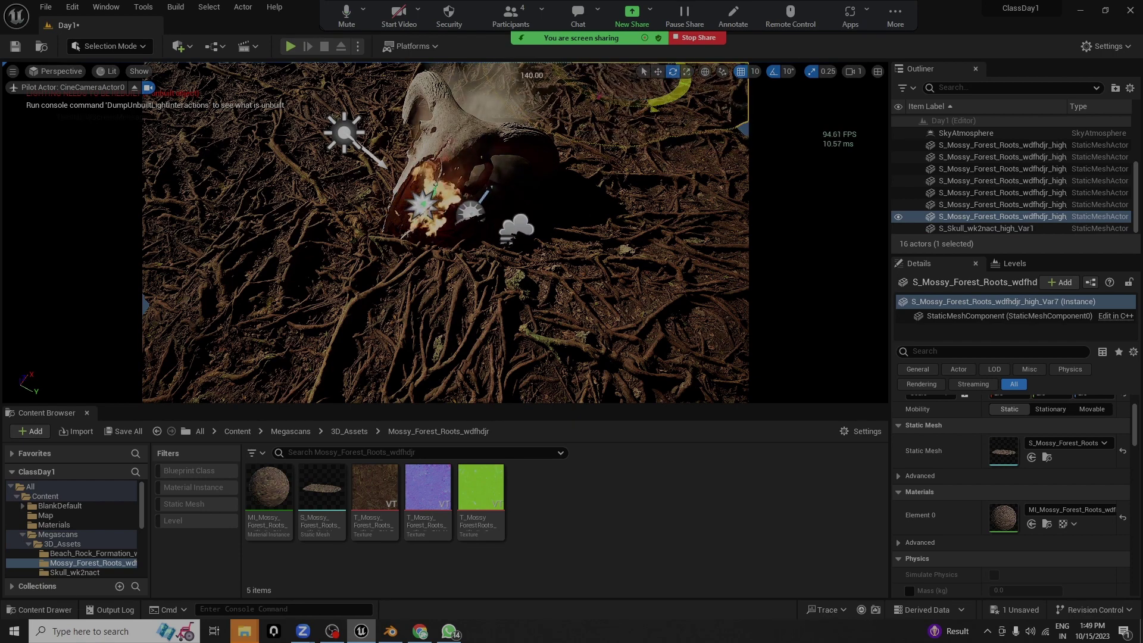
scroll(437, 246, "up", 2)
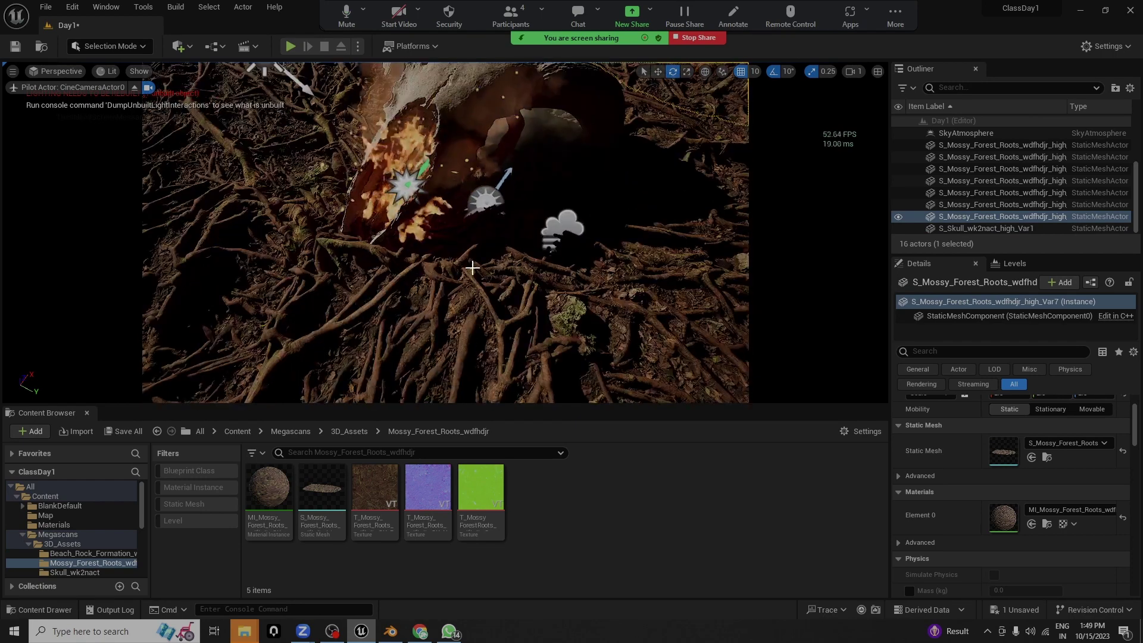
scroll(476, 290, "up", 2)
left_click_drag(477, 290, 476, 279)
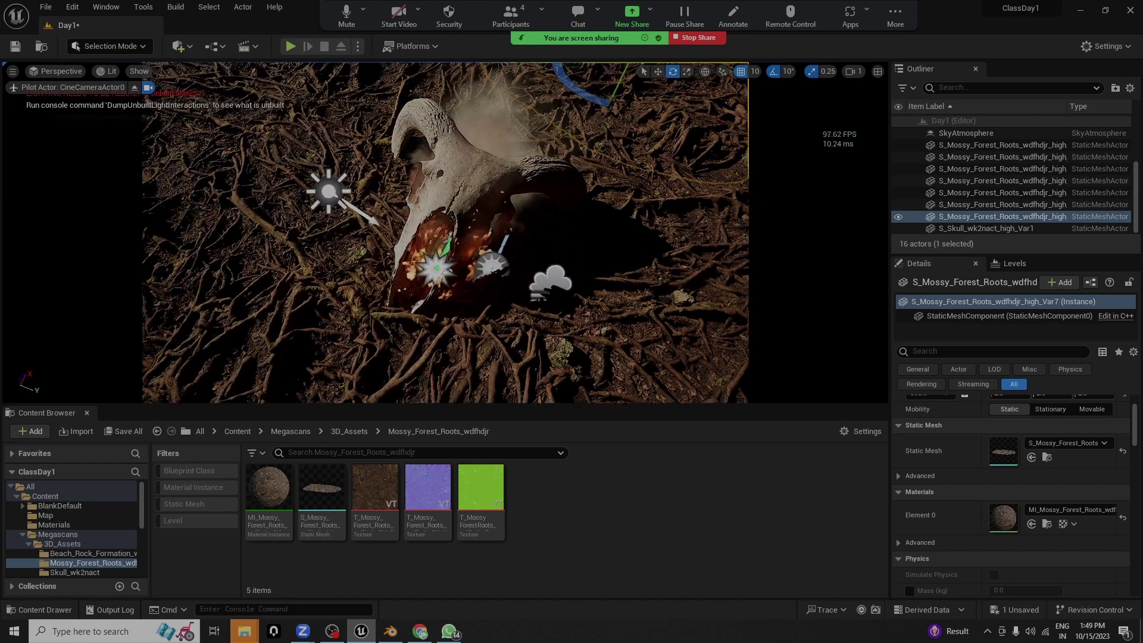
Add a movable Sky Light near the skull with Intensity Scale 2.0.
left_click(177, 47)
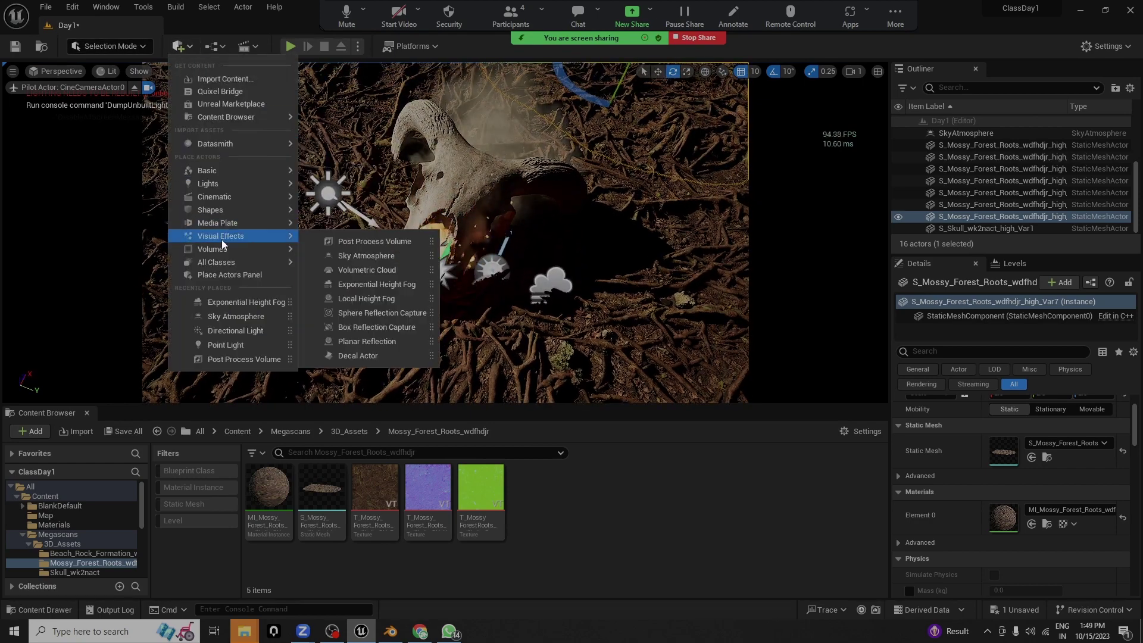
mouse_move(256, 190)
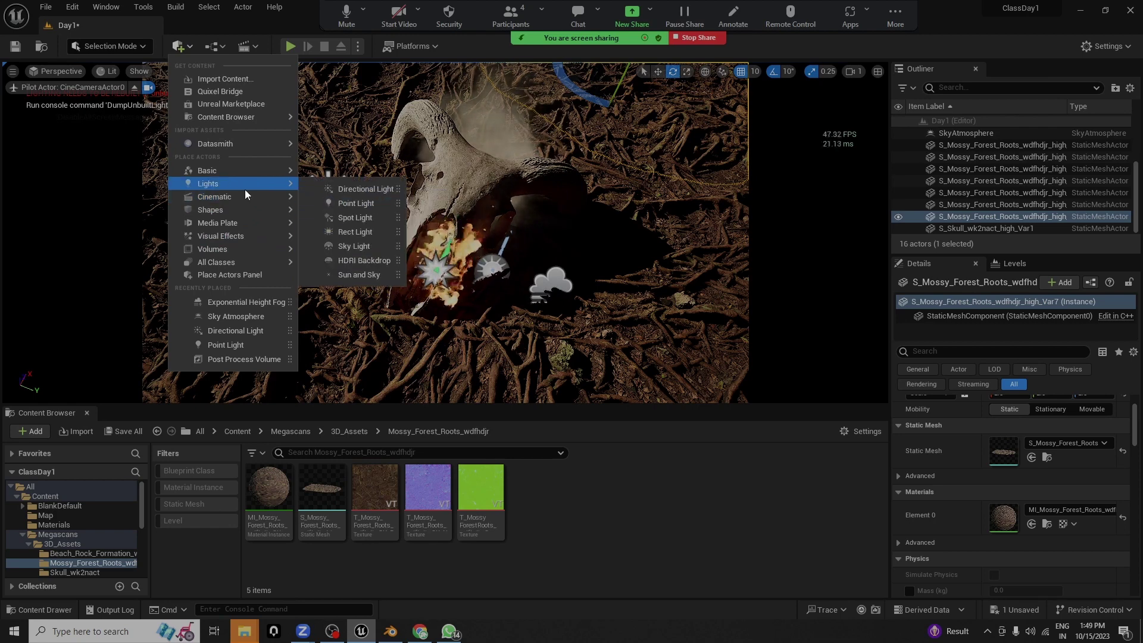
left_click(329, 247)
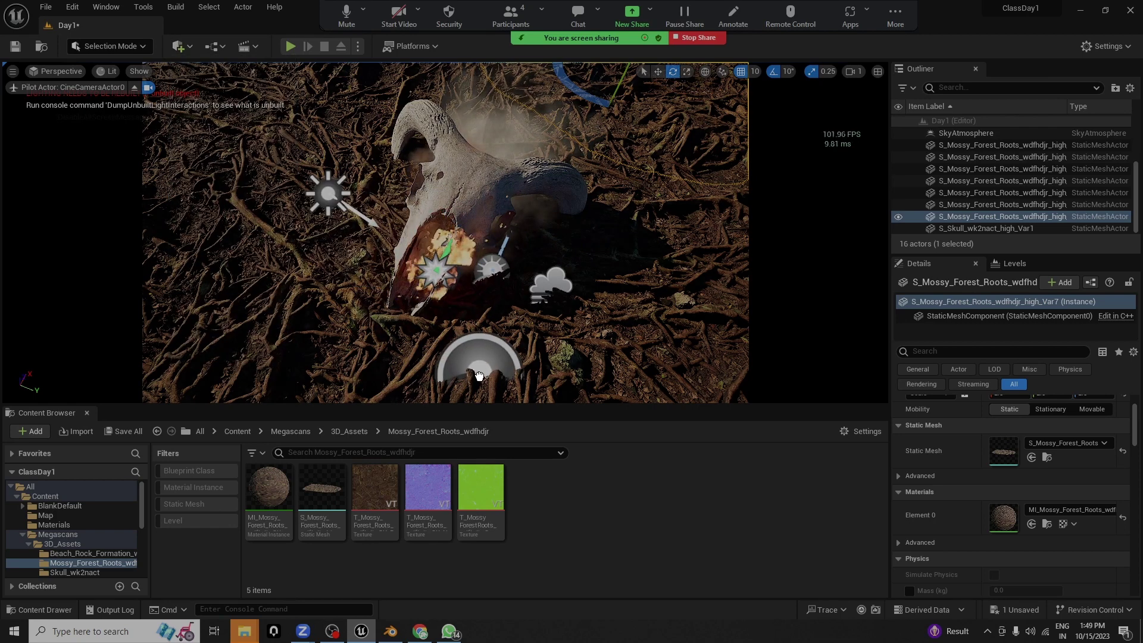
left_click(1083, 410)
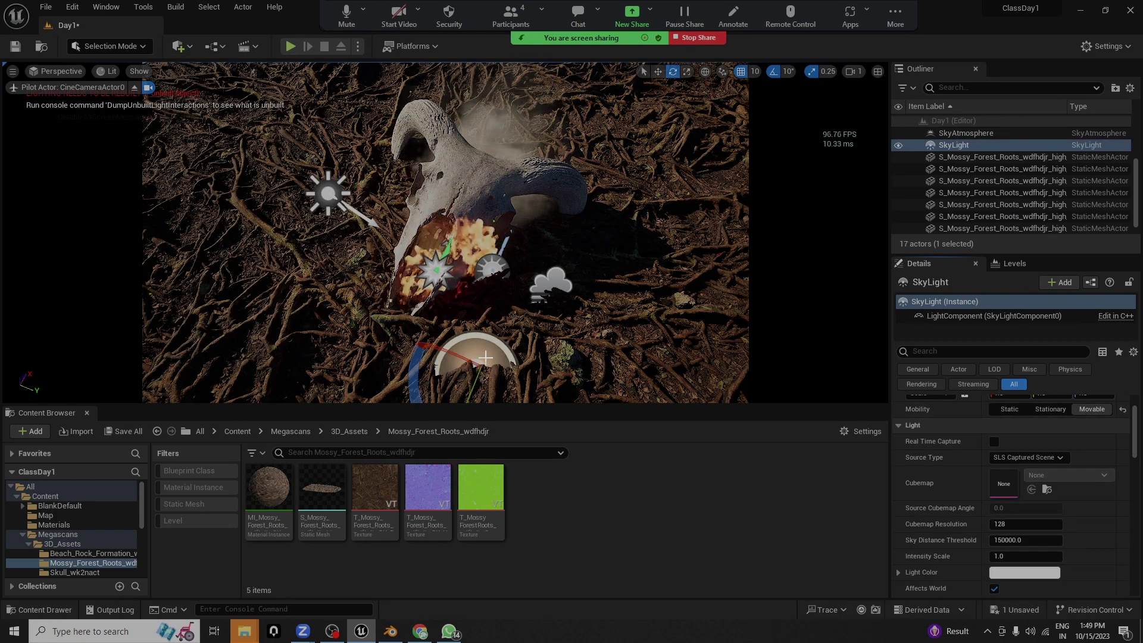
left_click_drag(494, 372, 318, 267)
type("2")
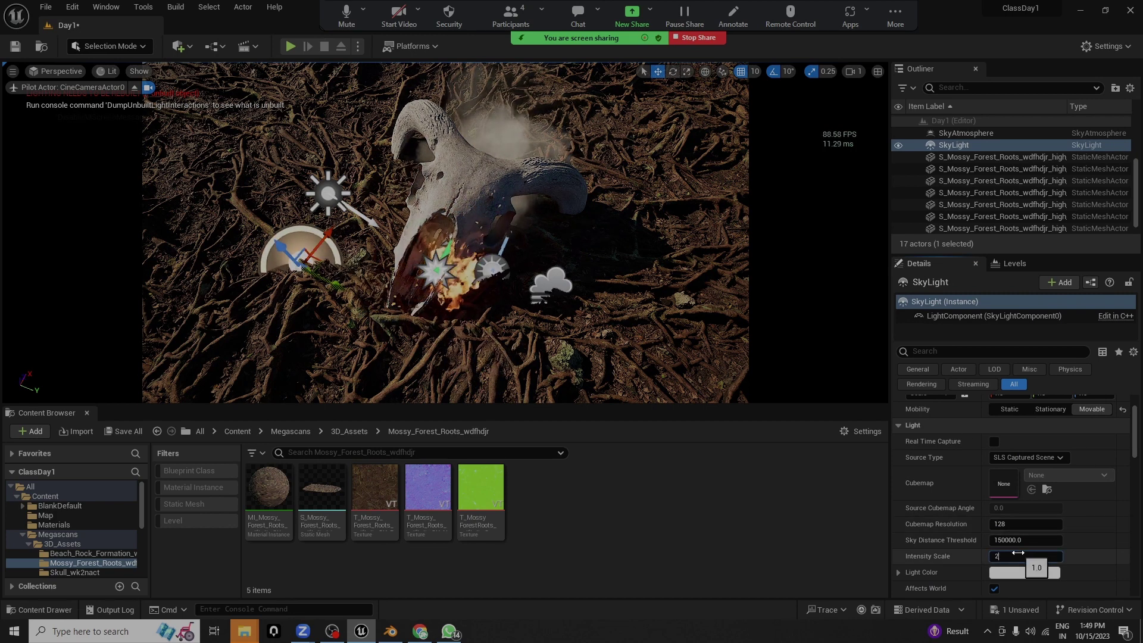
key("Return")
Hide the editor icons and delete ExponentialHeightFog2 from the Outliner.
left_click(327, 193)
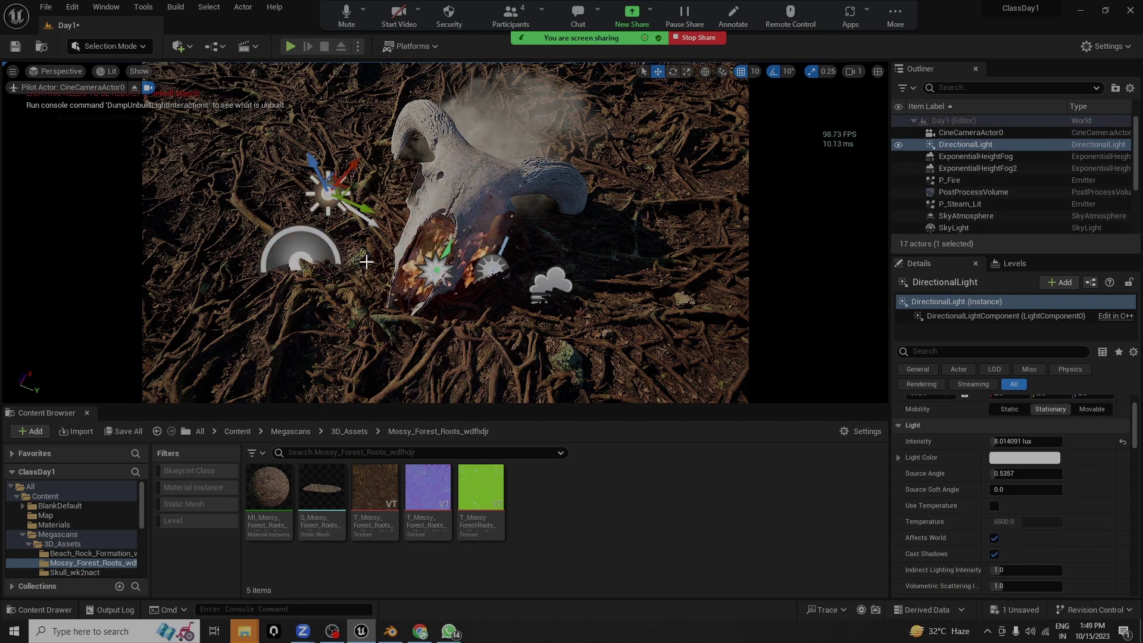
key("g")
right_click_drag(445, 232, 445, 215)
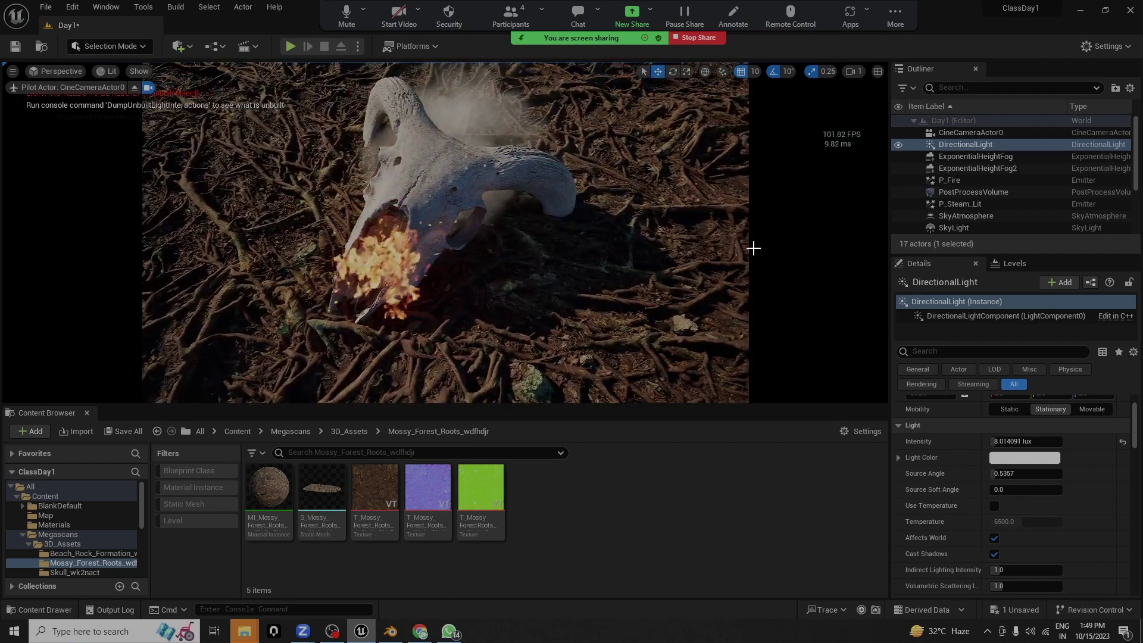
left_click(988, 168)
key("Delete")
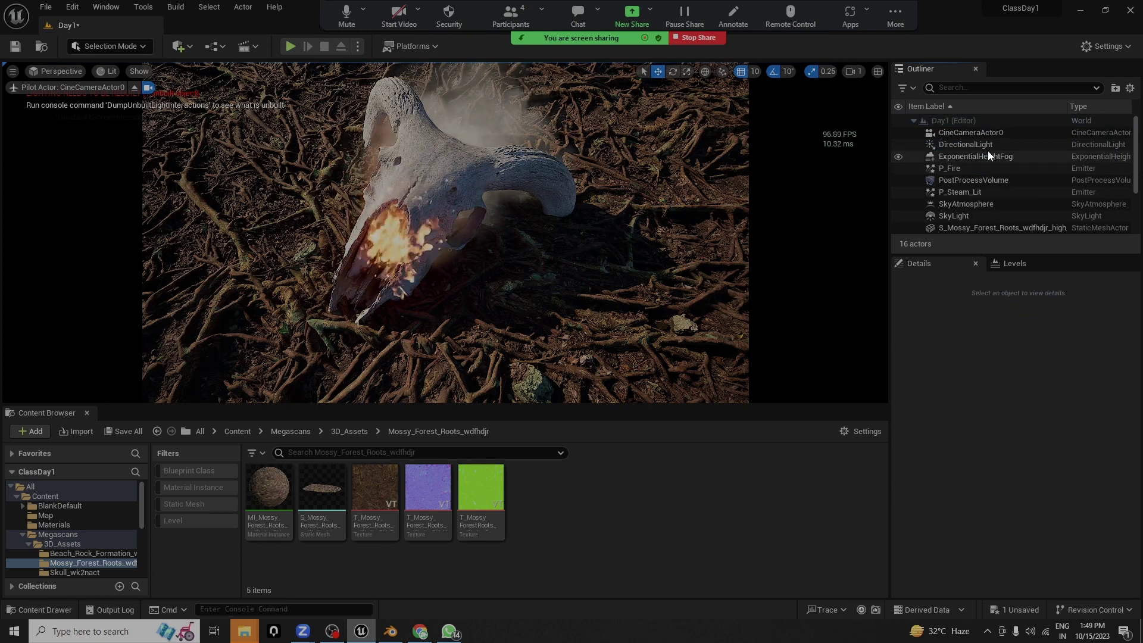
left_click(958, 133)
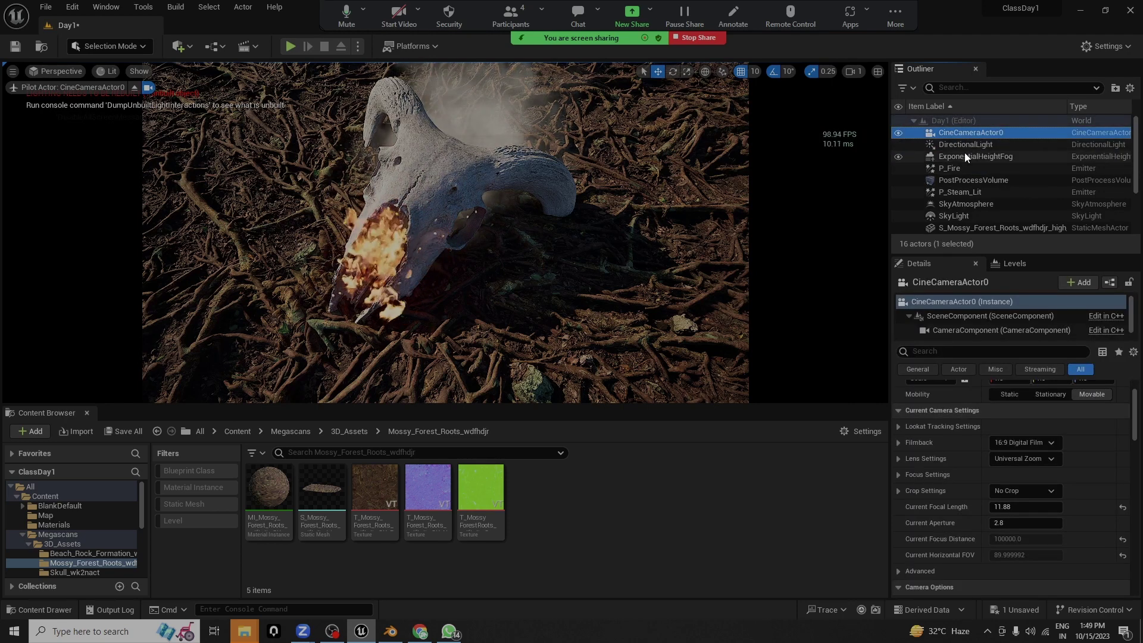
scroll(962, 519, "up", 2)
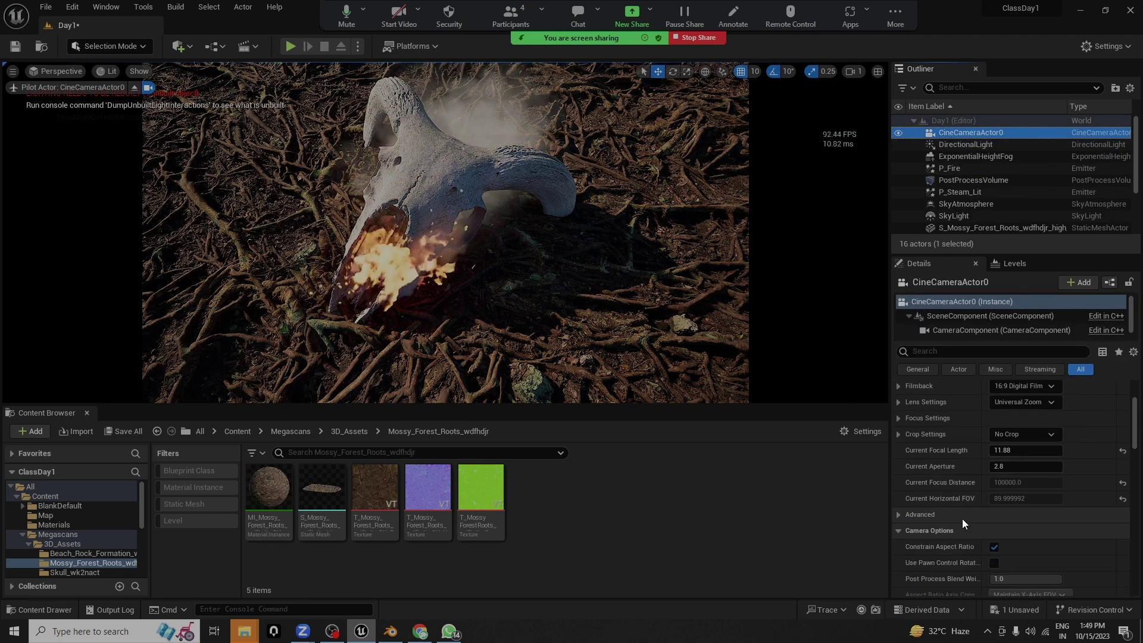
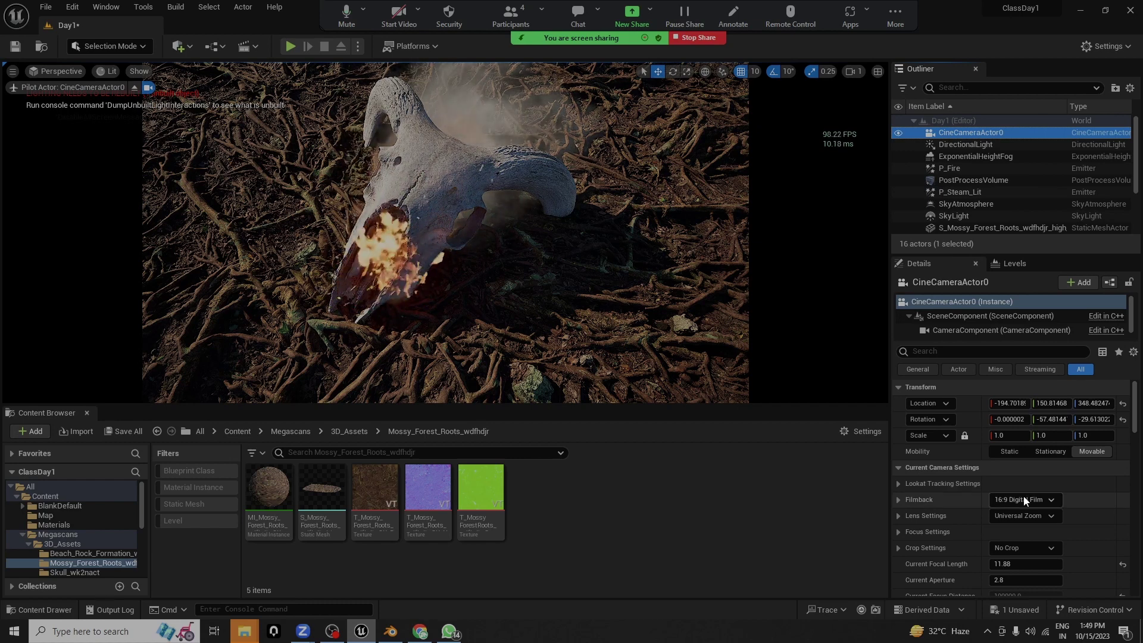
Give the cine camera a 16:9 DSLR filmback and 50 focal length, then pilot it closer to the skull.
left_click(1024, 501)
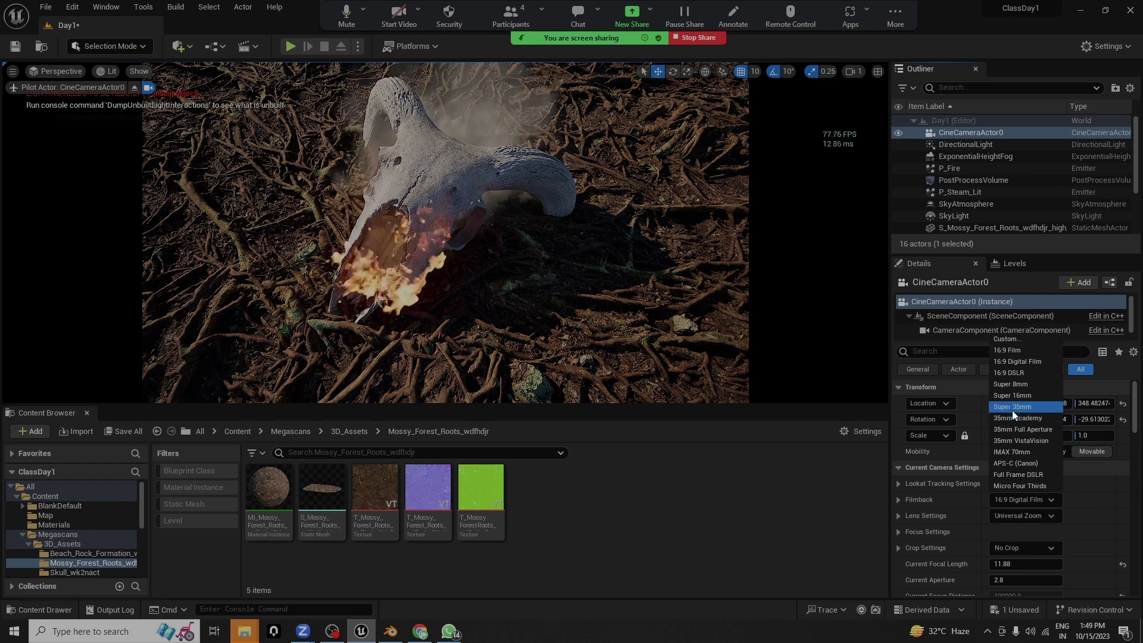
left_click(1018, 376)
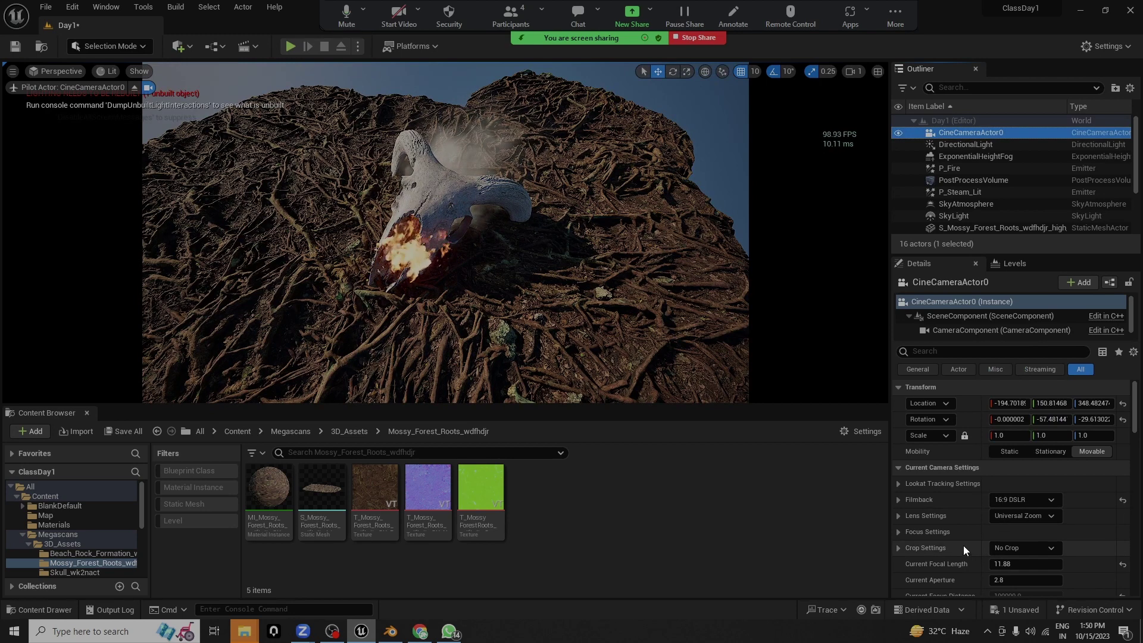
left_click(1042, 564)
type("5")
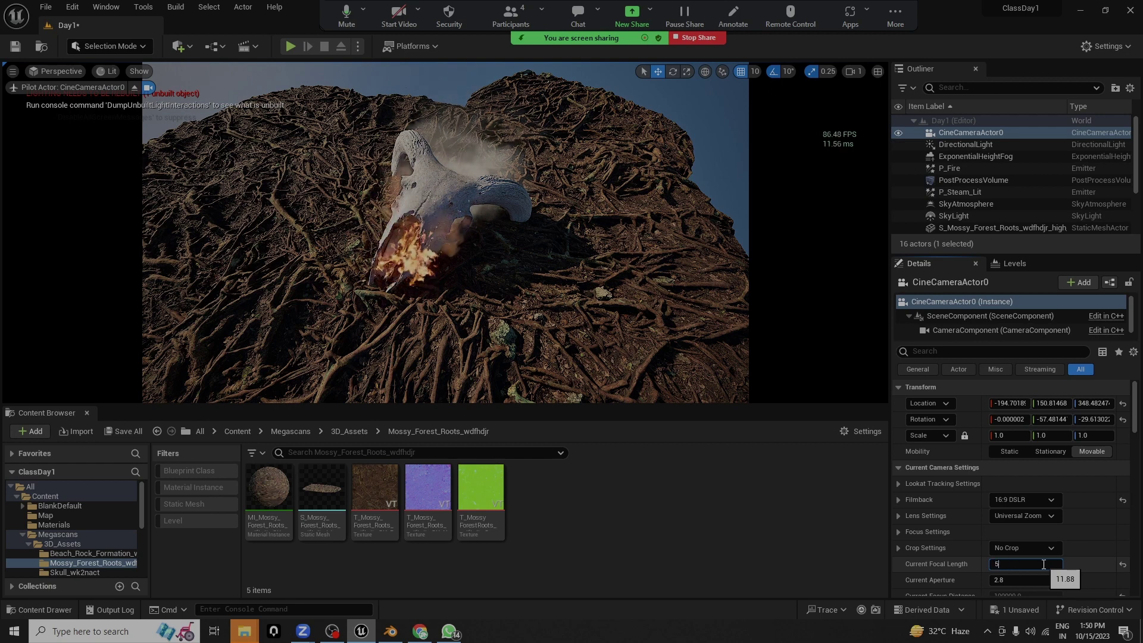
type("0")
key("Return")
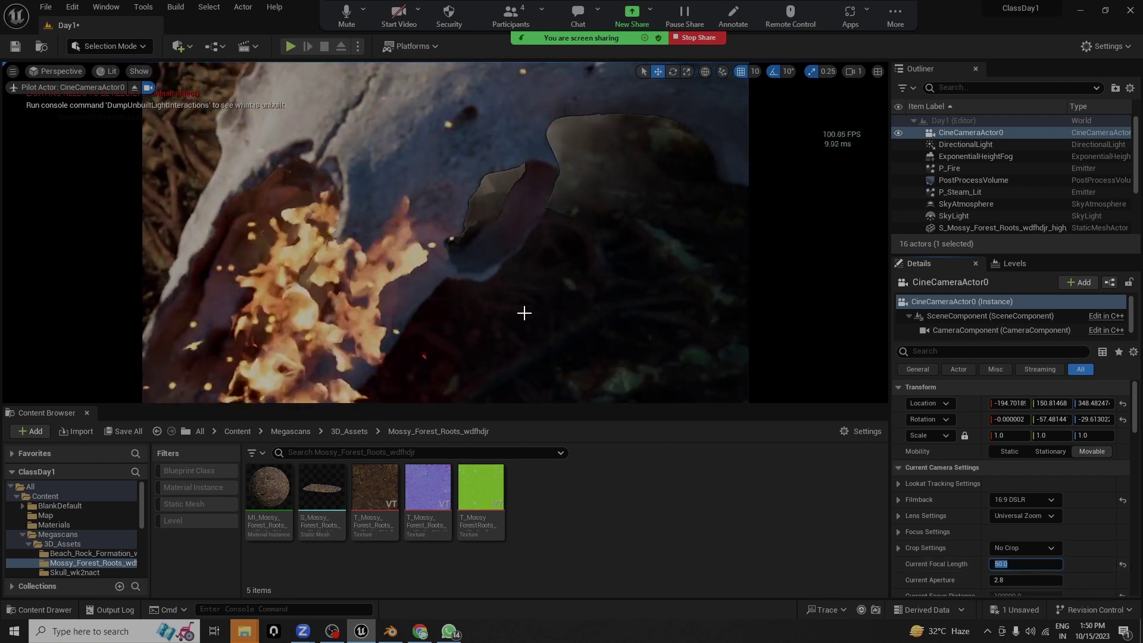
right_click_drag(524, 313, 524, 313)
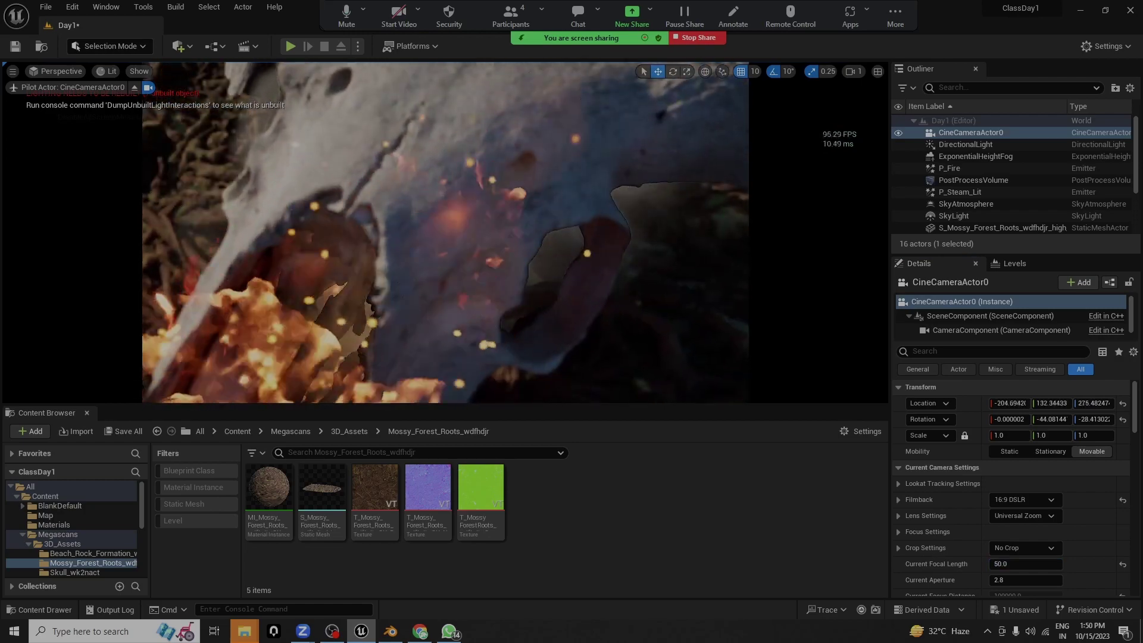
right_click_drag(527, 296, 528, 296)
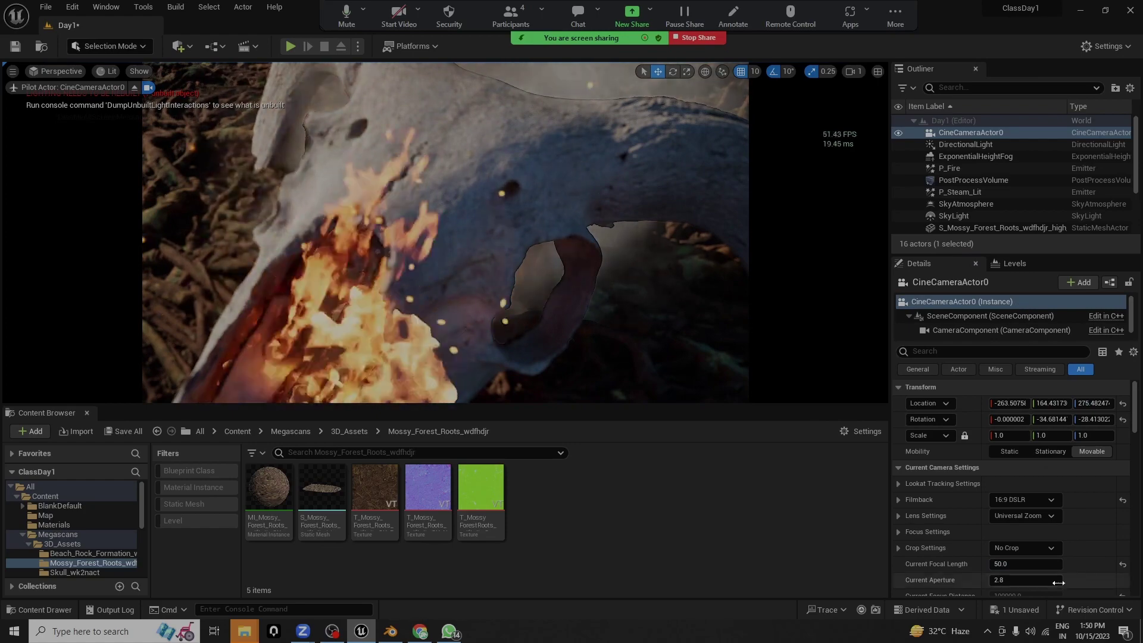
Expand Focus Settings, eyedropper the manual focus distance from the skull, and raise the camera view.
left_click(903, 533)
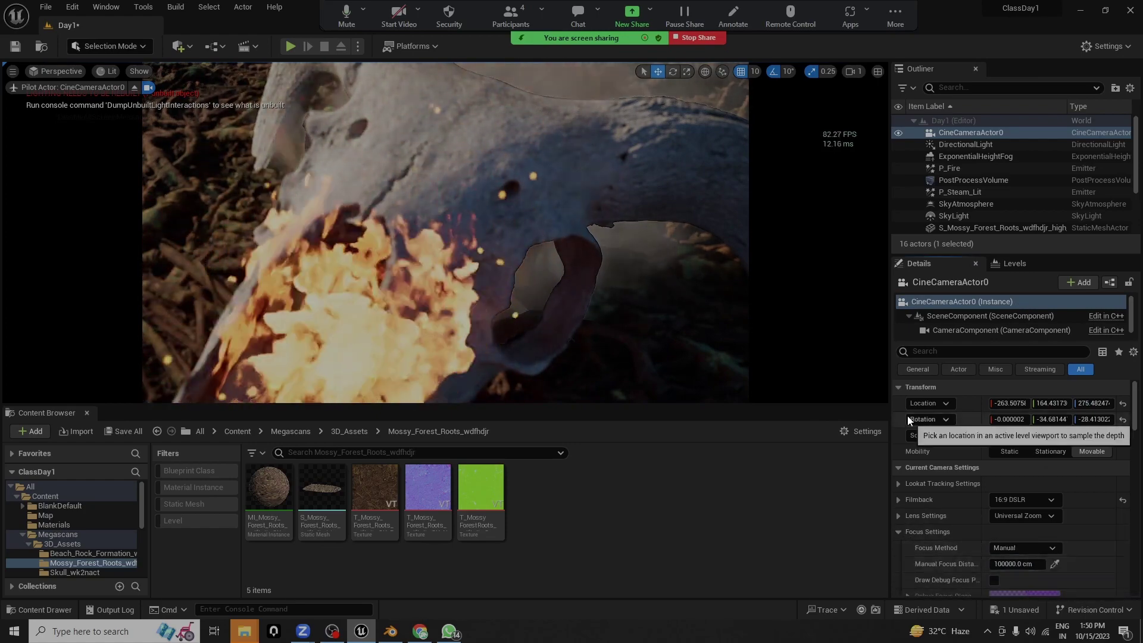
left_click(444, 198)
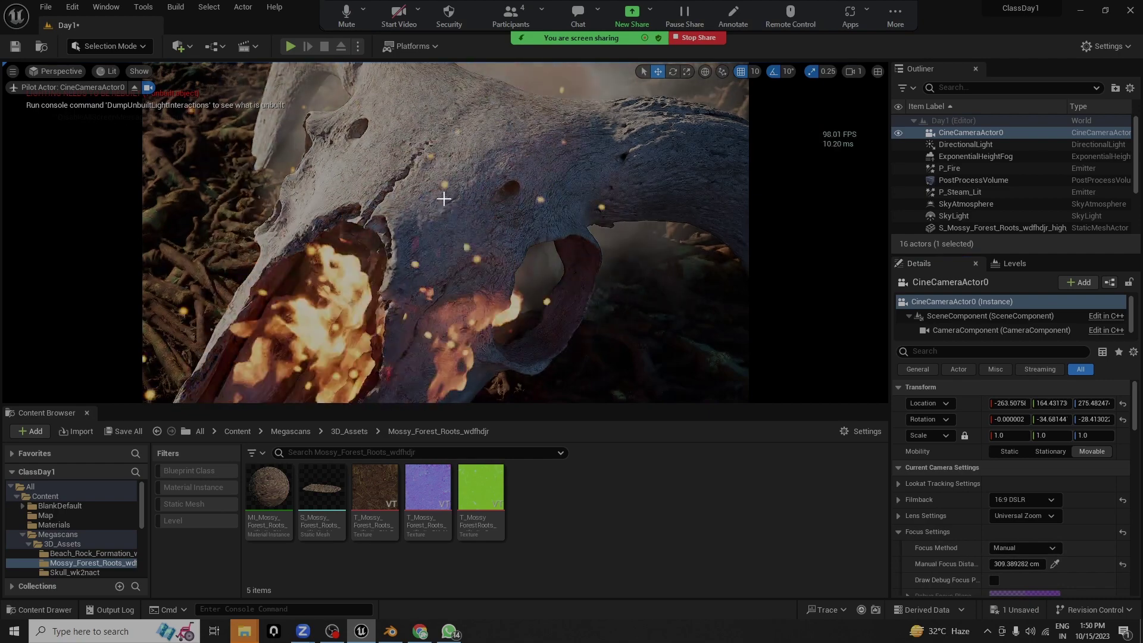
mouse_move(443, 198)
right_mouse_down()
mouse_move(429, 258)
mouse_move(438, 238)
right_mouse_up()
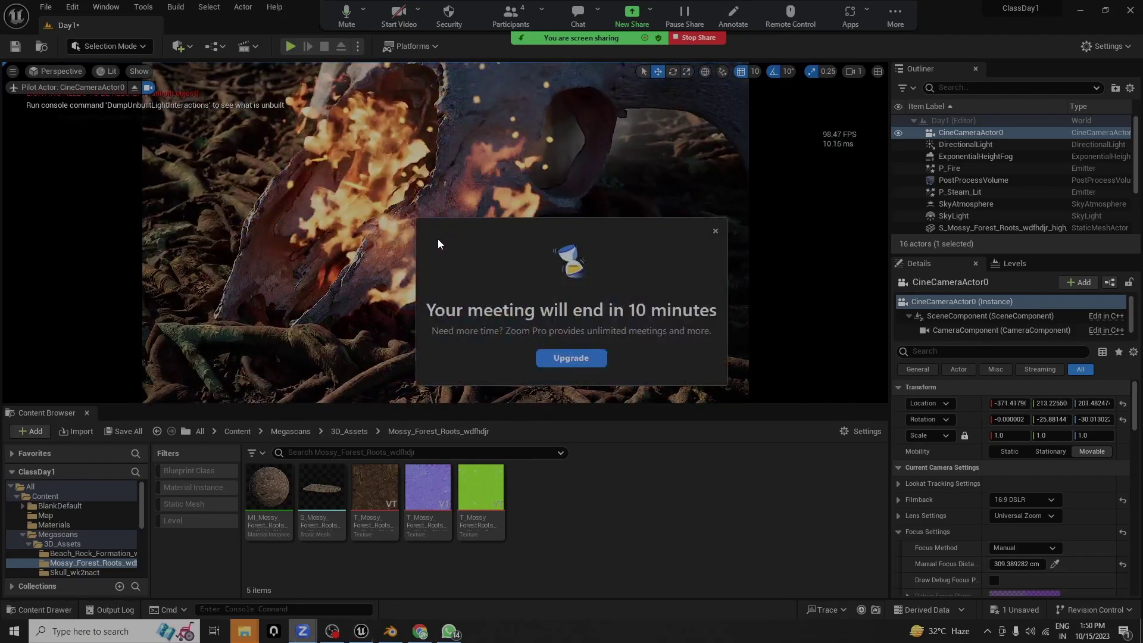
left_click(715, 231)
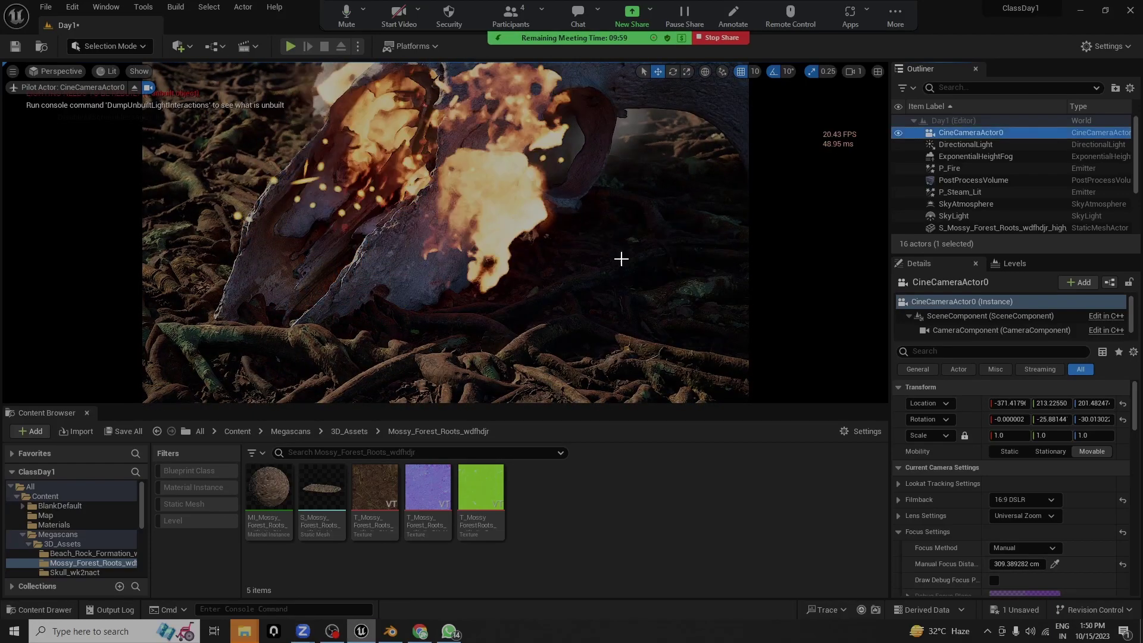
middle_click_drag(620, 258, 563, 259)
right_click_drag(563, 260, 595, 259)
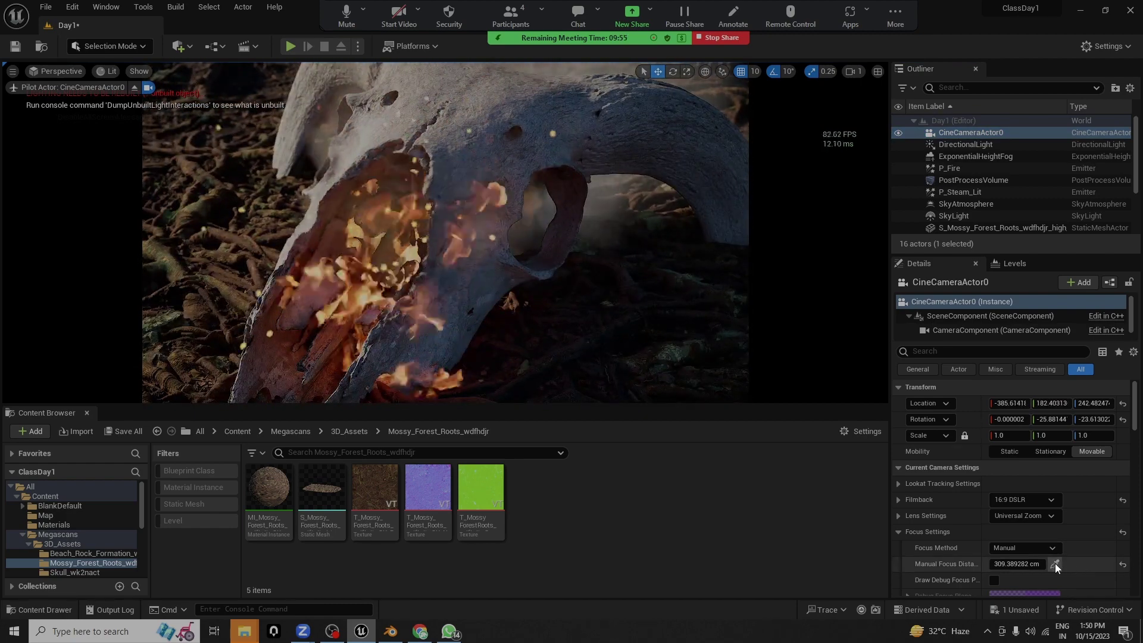
Resample manual focus on the skull at 376.459381 cm and reframe the camera on the eye socket.
left_click(1054, 563)
left_click(416, 238)
middle_click_drag(417, 238, 393, 262)
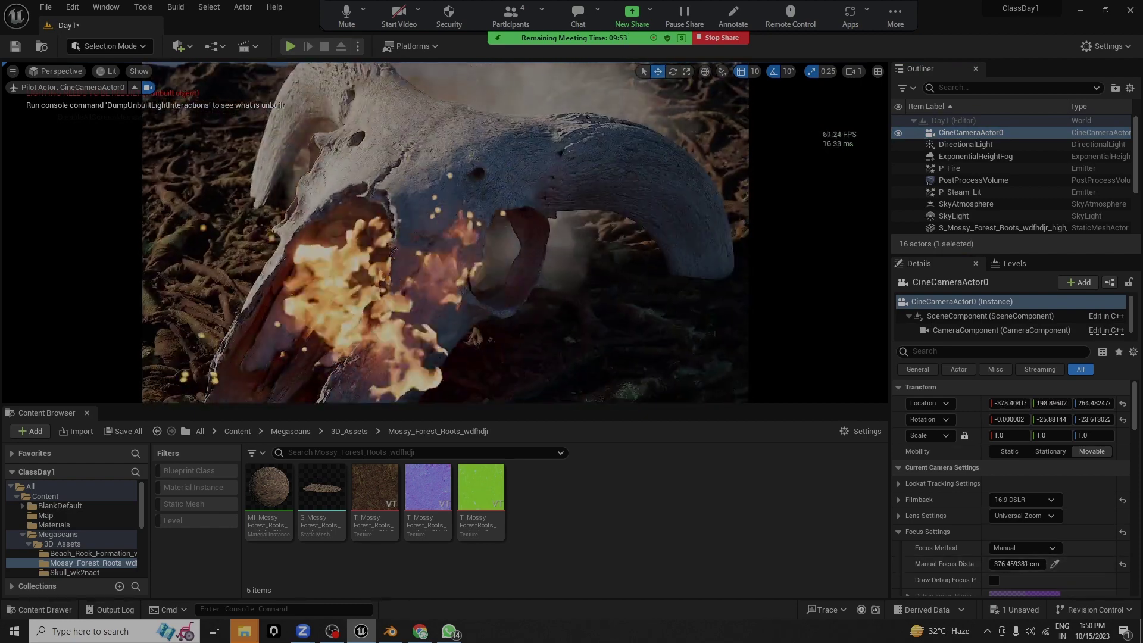
right_click_drag(474, 276, 488, 333)
middle_click_drag(512, 280, 550, 267)
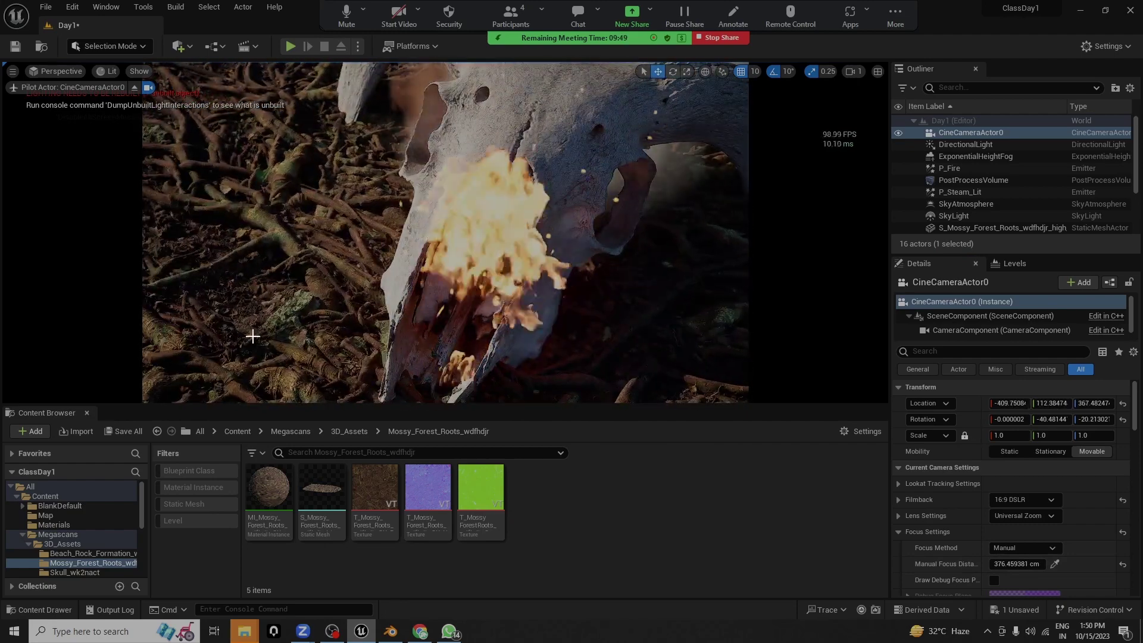
middle_click_drag(554, 267, 559, 285)
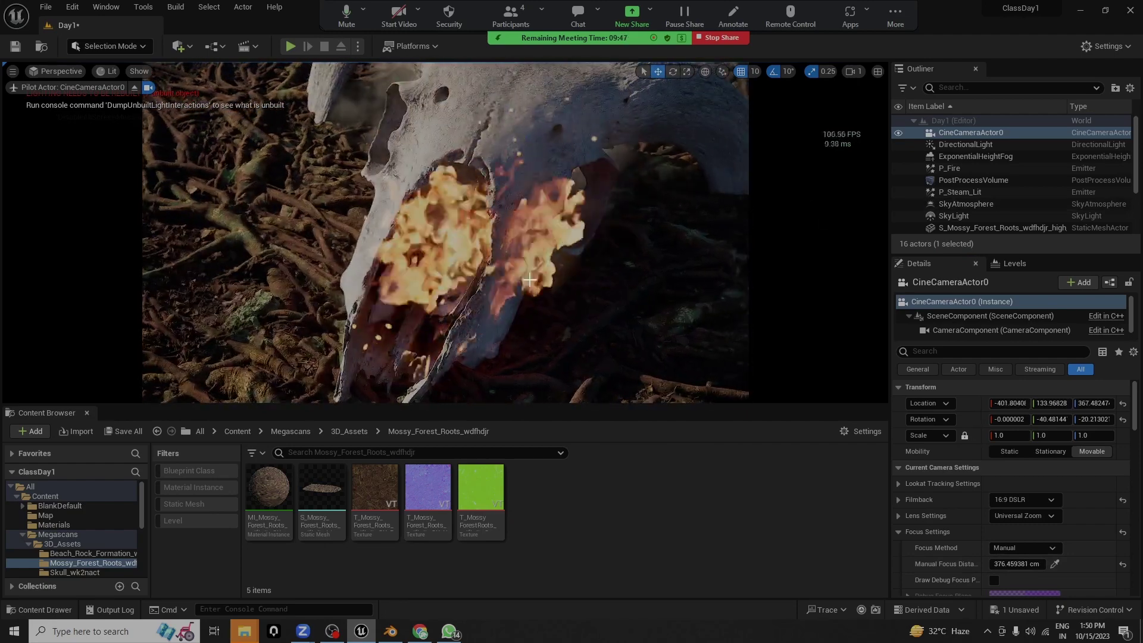
right_click_drag(574, 309, 554, 300)
mouse_move(574, 309)
middle_mouse_down()
mouse_move(435, 290)
mouse_move(453, 297)
middle_mouse_up()
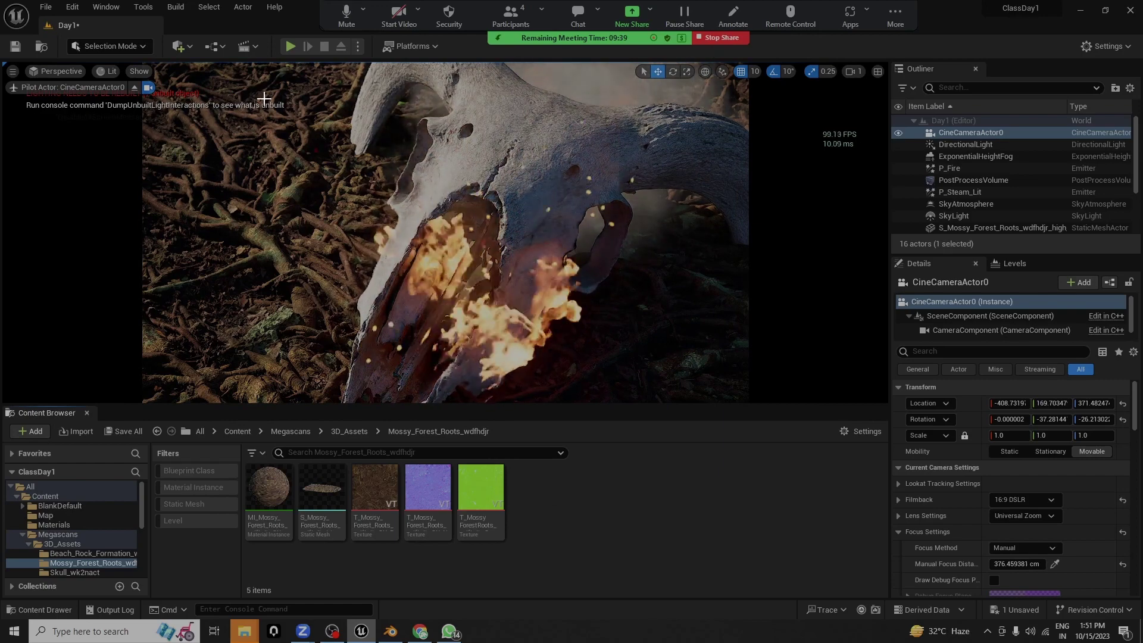
left_click(178, 47)
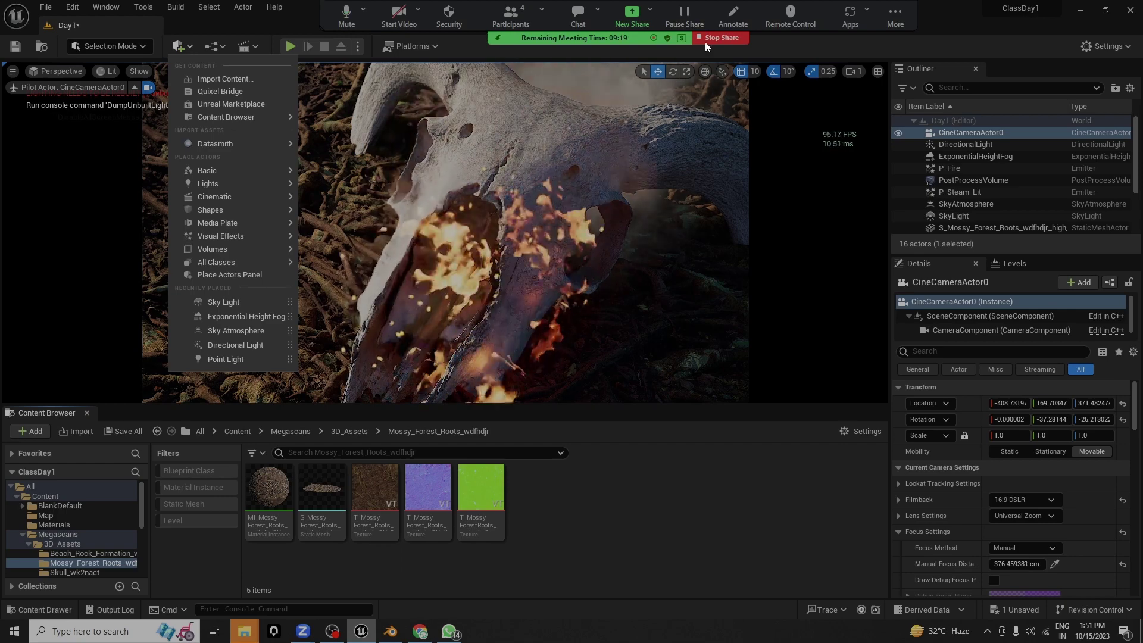
left_click(685, 543)
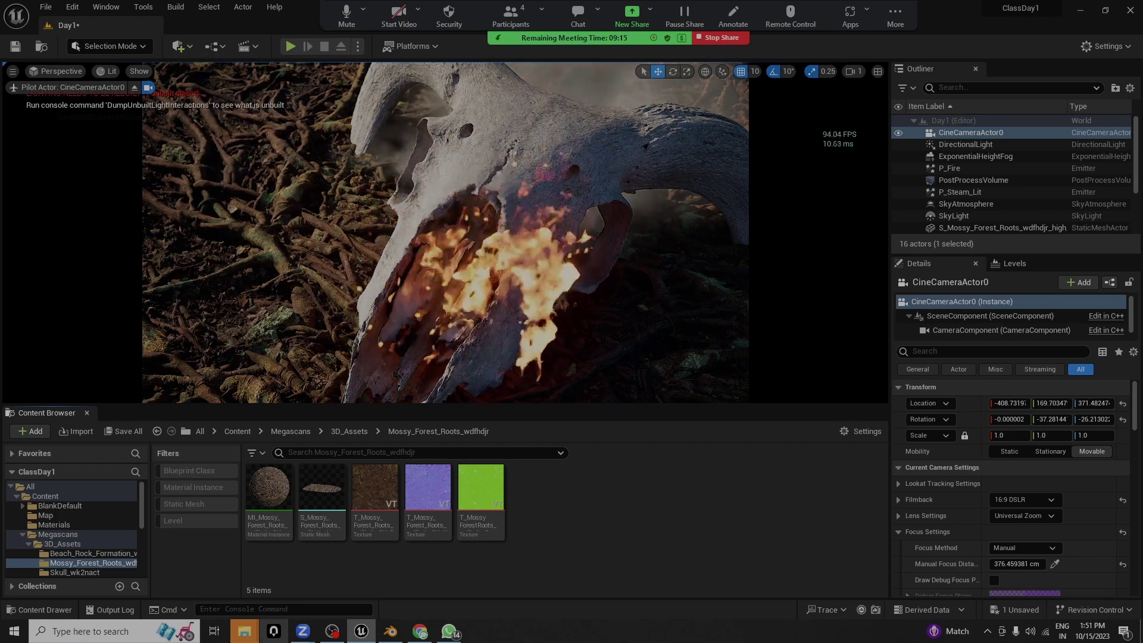
mouse_move(301, 634)
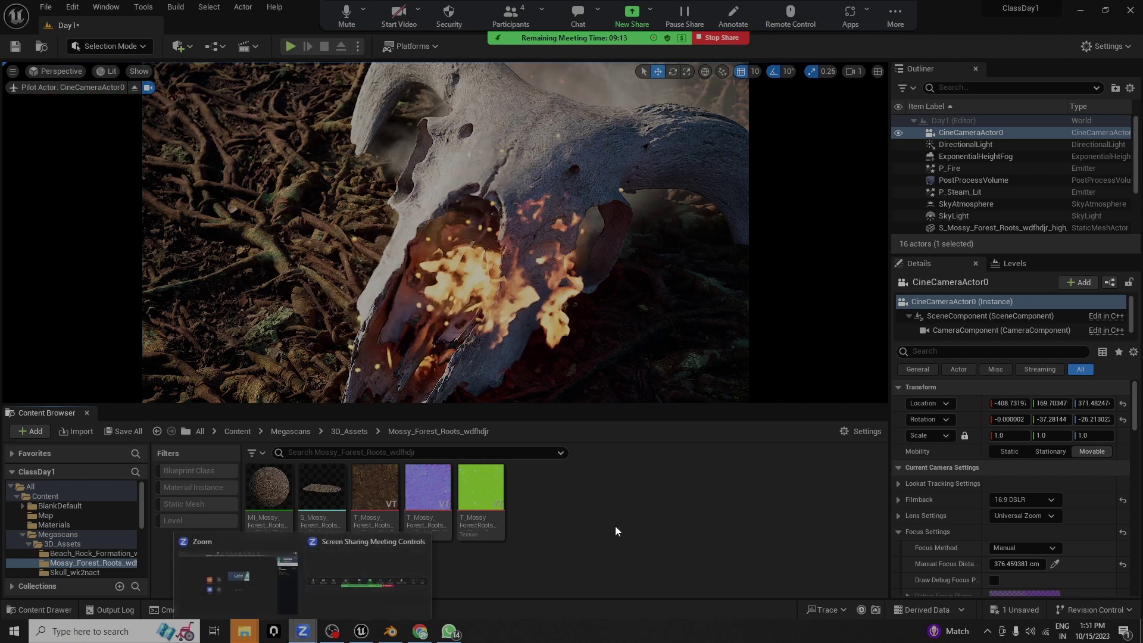
Open the Zoom participants list and move its window to the lower right of the screen.
left_click(510, 13)
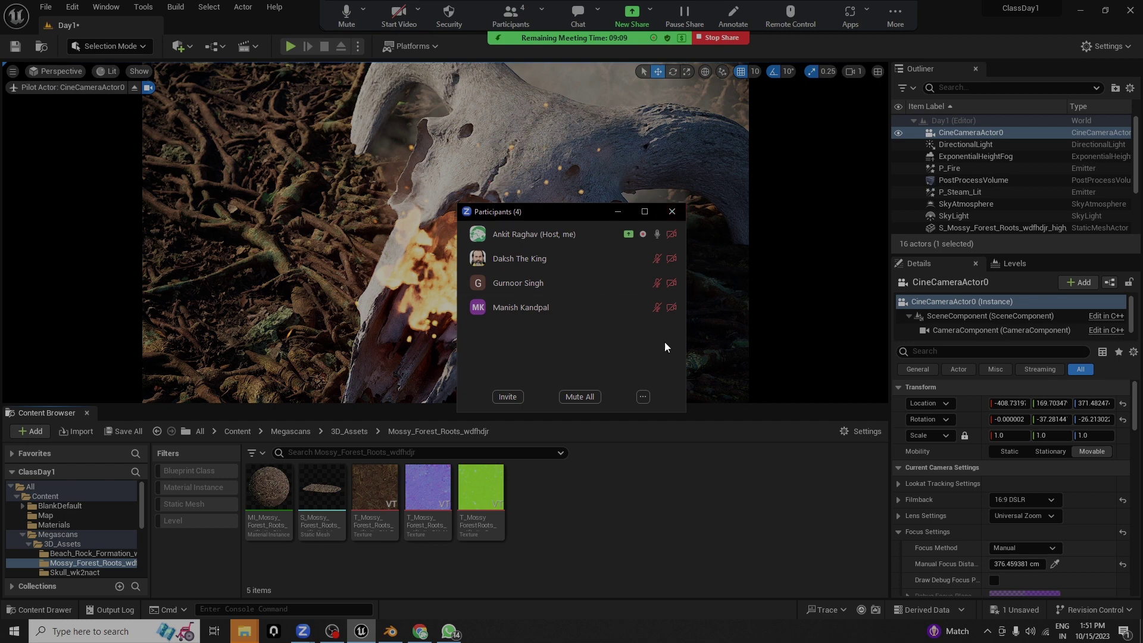
left_click(671, 212)
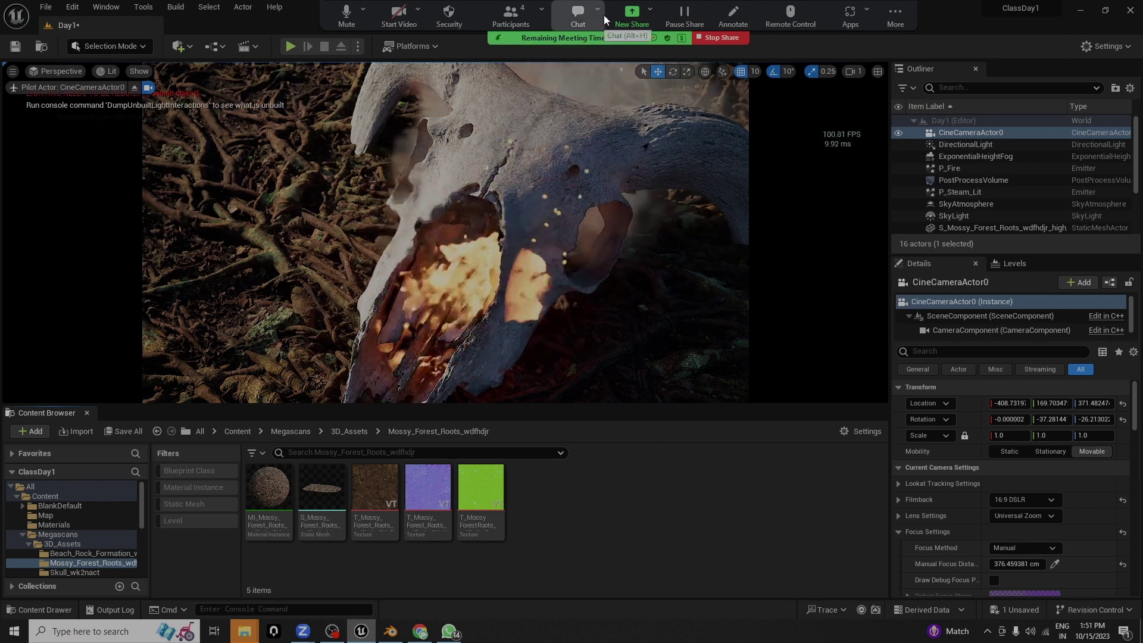
left_click(512, 13)
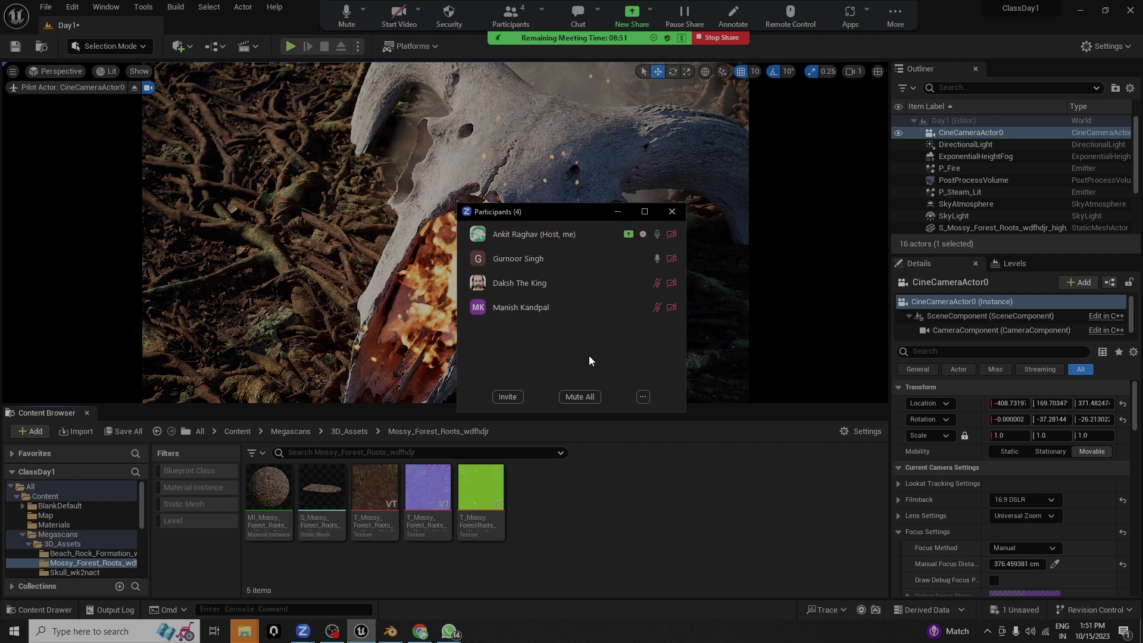
left_click_drag(564, 215, 844, 332)
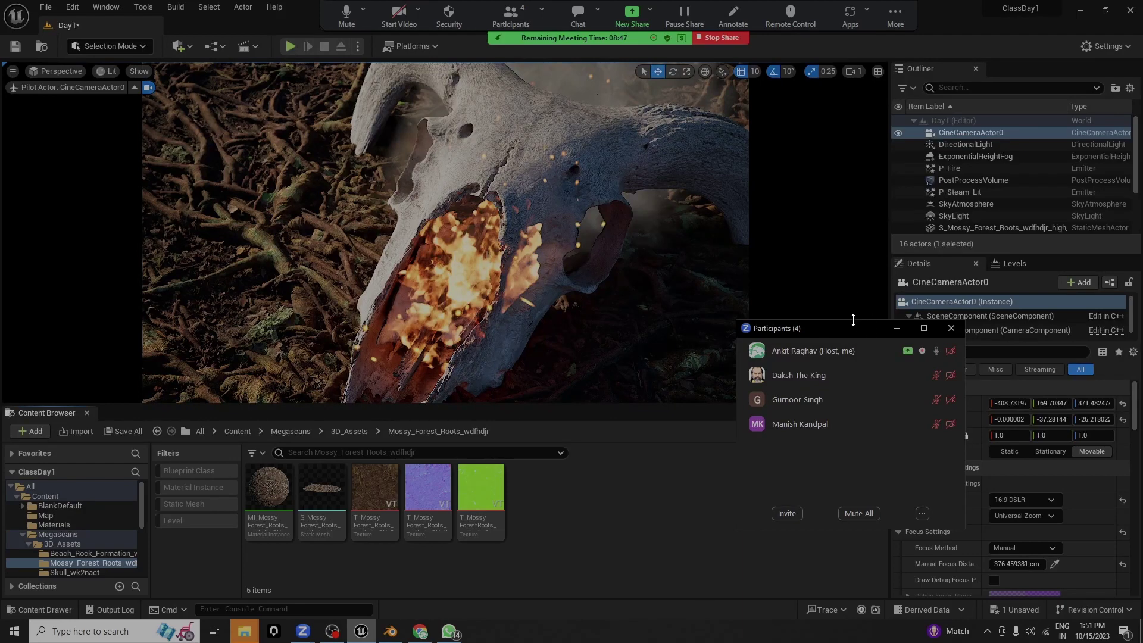
left_click_drag(833, 326, 986, 363)
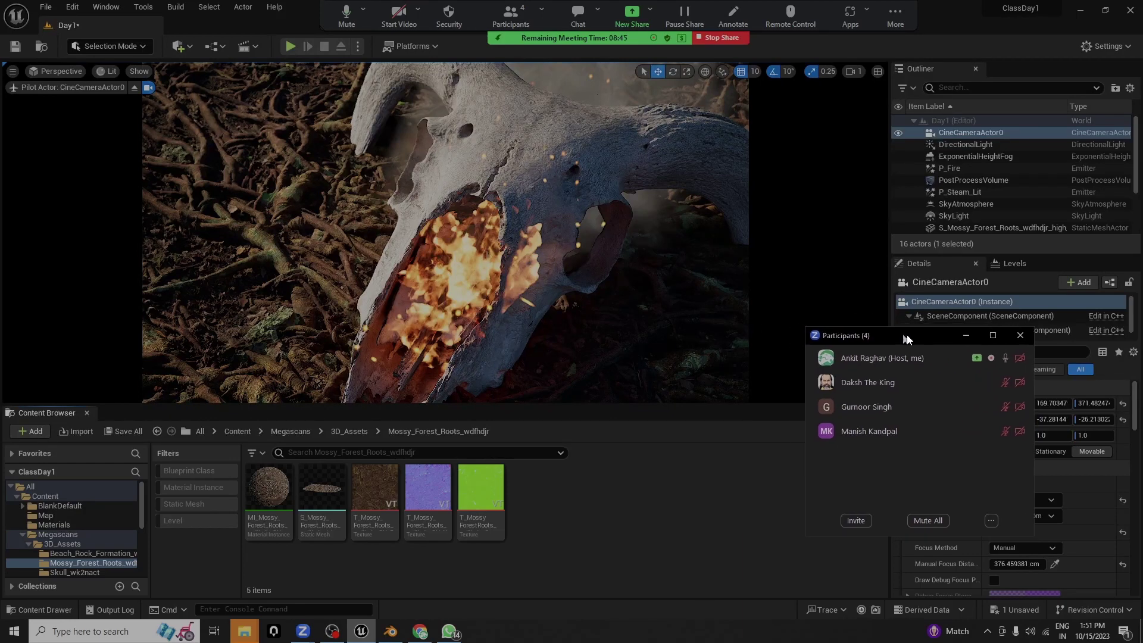
Pilot the cine camera closer to the skull from a new side angle.
left_click(621, 278)
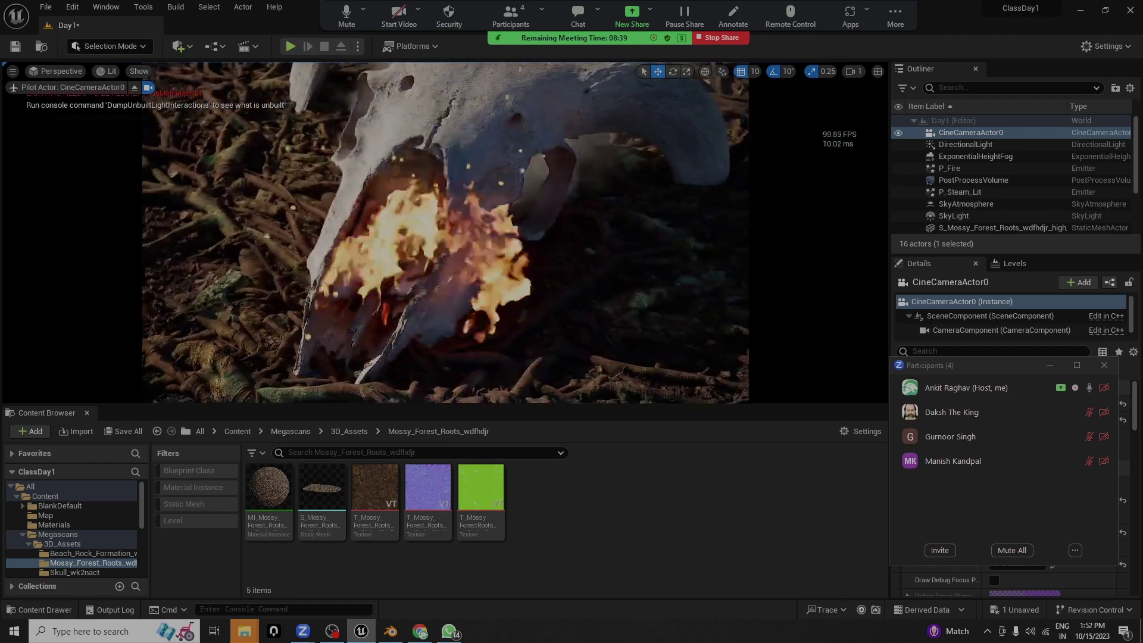
left_click_drag(625, 275, 624, 256)
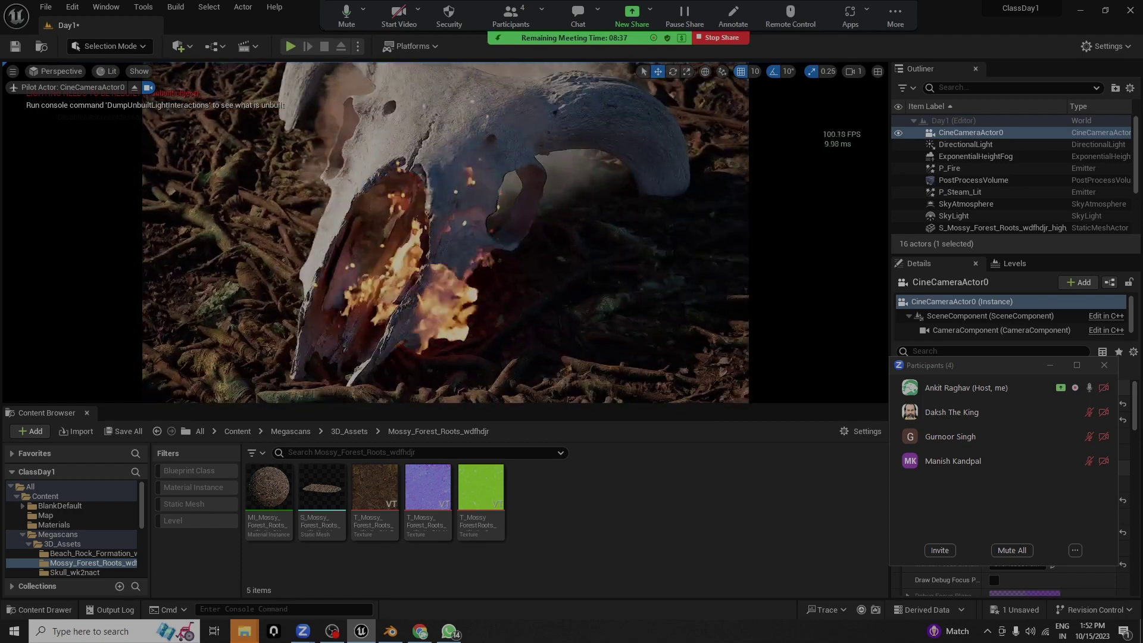
mouse_move(602, 303)
left_mouse_down()
mouse_move(601, 285)
mouse_move(605, 304)
left_mouse_up()
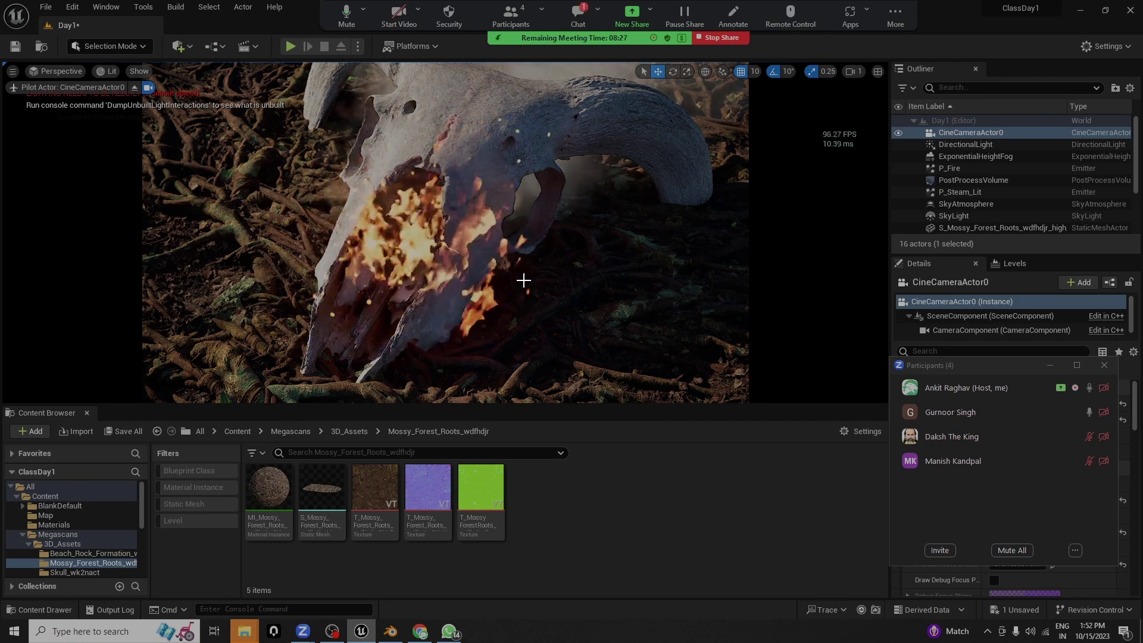
mouse_move(551, 258)
right_mouse_down()
mouse_move(511, 262)
mouse_move(554, 261)
right_mouse_up()
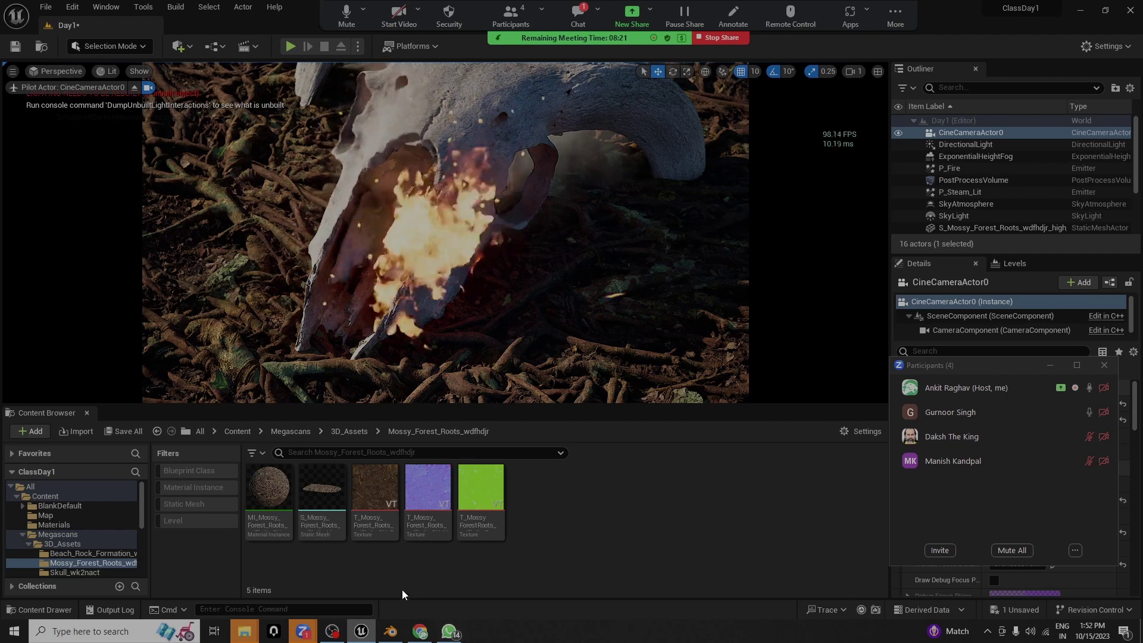
Move and resize the Zoom participants list so it sits higher and narrower at the right.
left_click(391, 633)
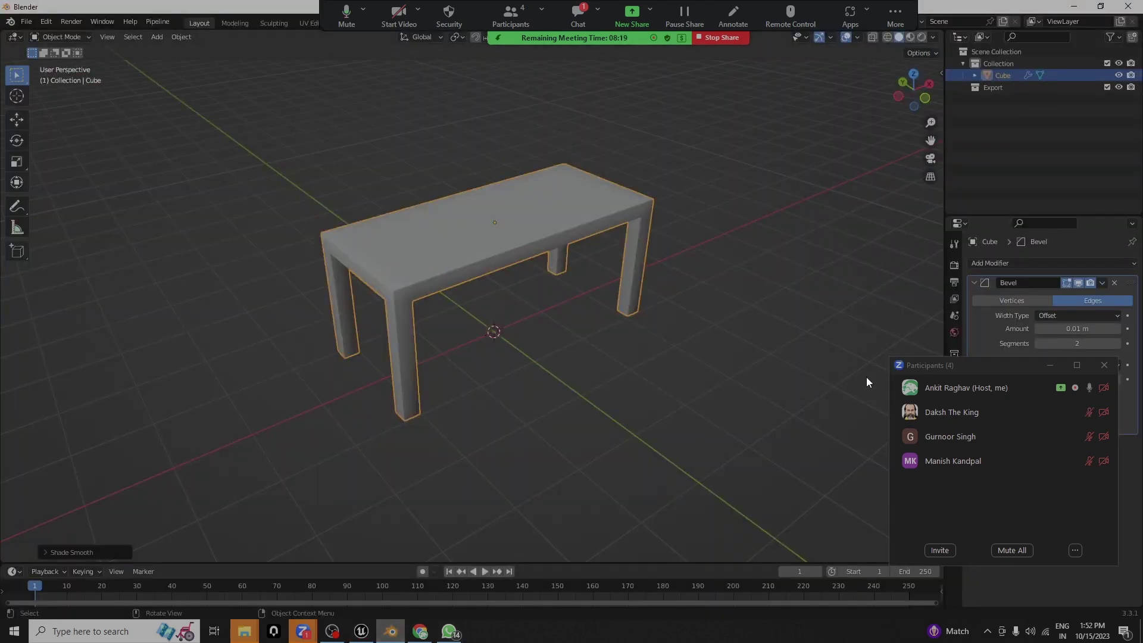
left_click_drag(969, 367, 991, 229)
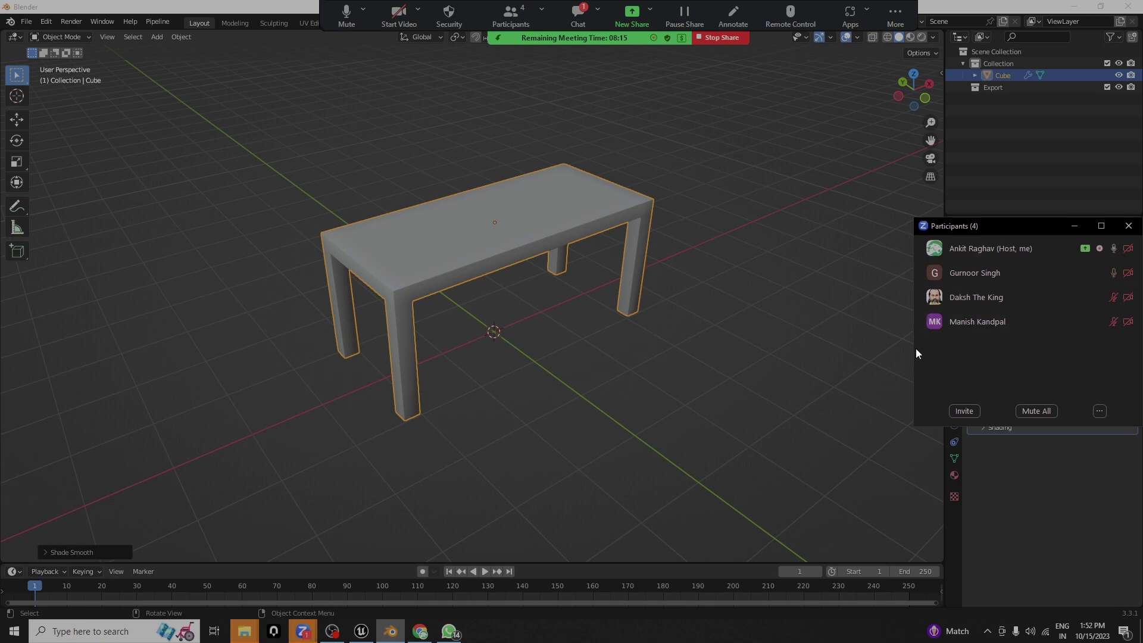
mouse_move(912, 349)
left_mouse_down()
mouse_move(971, 355)
mouse_move(947, 352)
left_mouse_up()
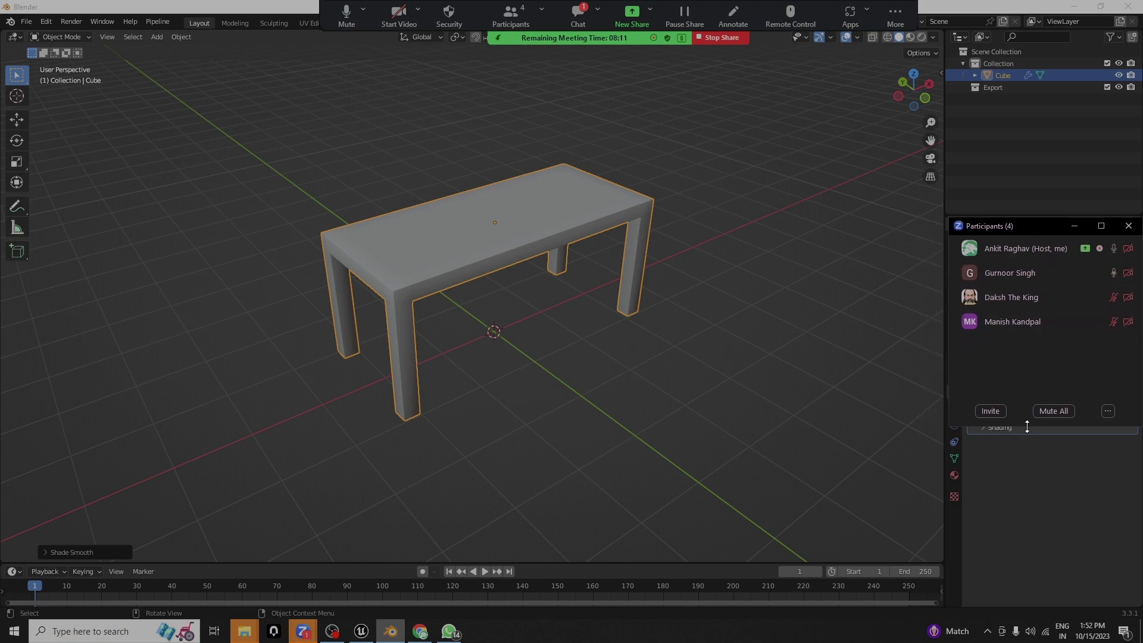
left_click_drag(1029, 421, 1025, 460)
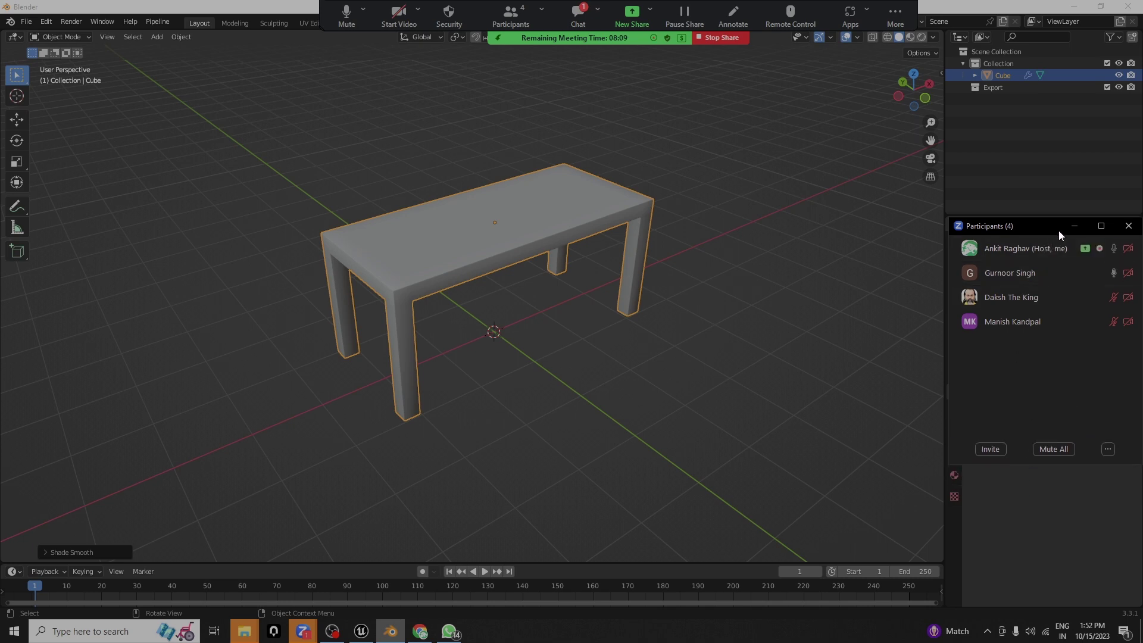
left_click_drag(1042, 226, 1034, 235)
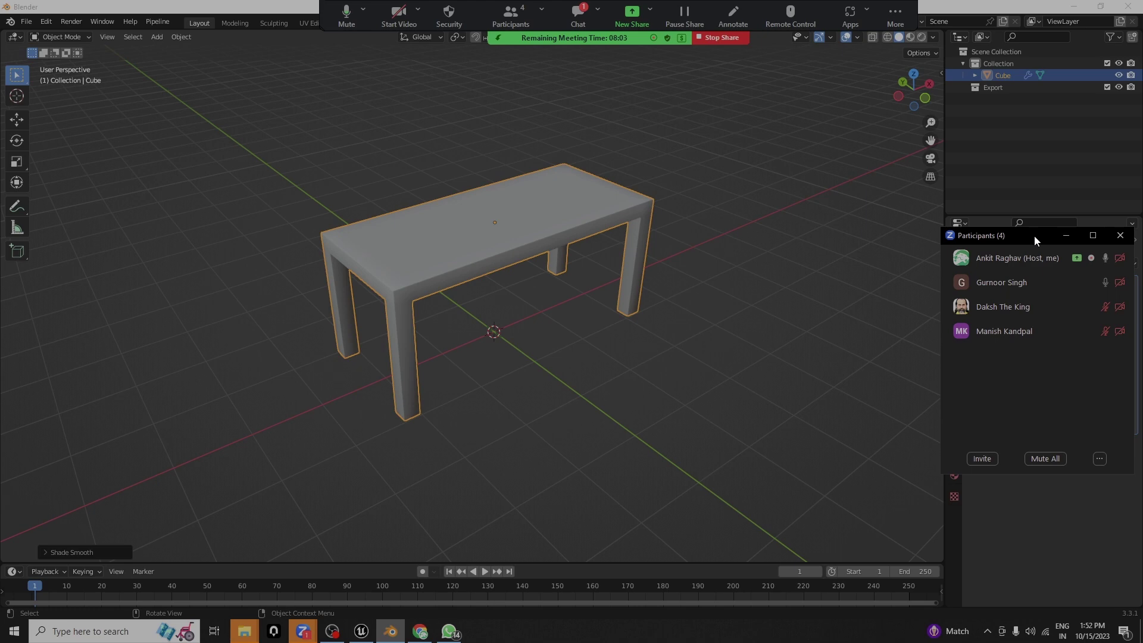
Hide the participants list and select the table to see its Bevel modifier (0.01 m, 2 segments).
left_click(1065, 235)
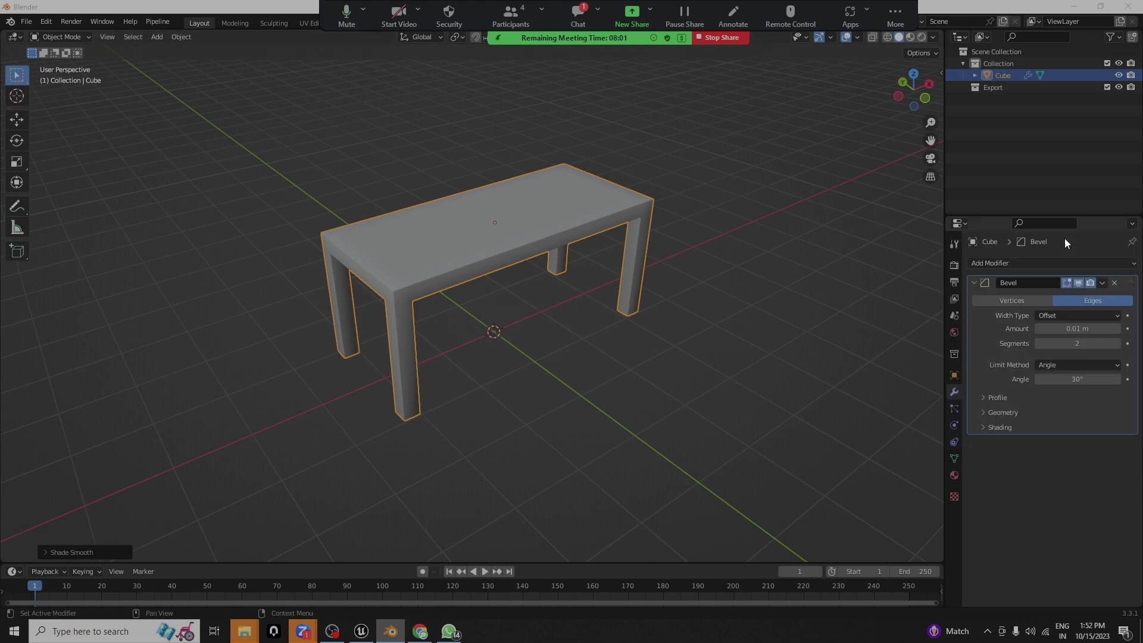
left_click(590, 354)
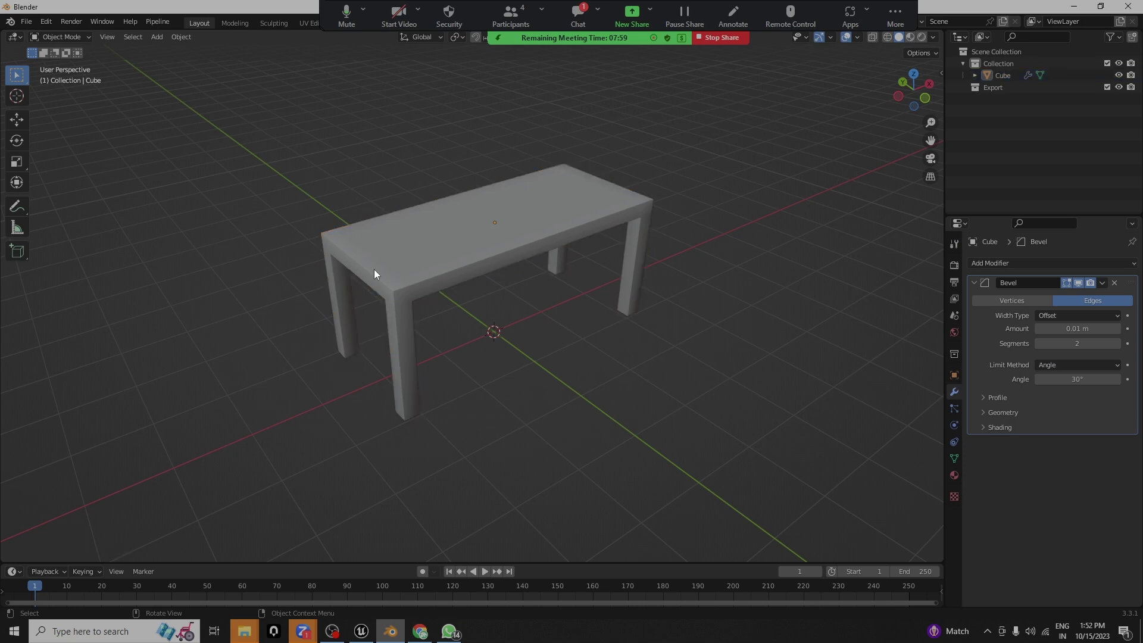
left_click(401, 264)
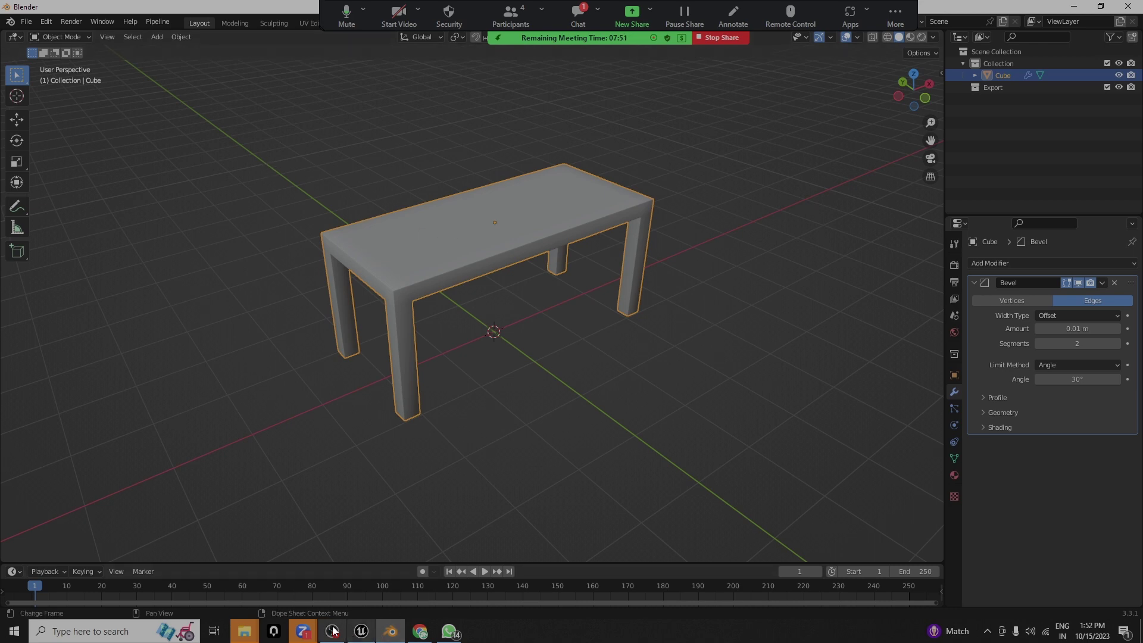
mouse_move(304, 635)
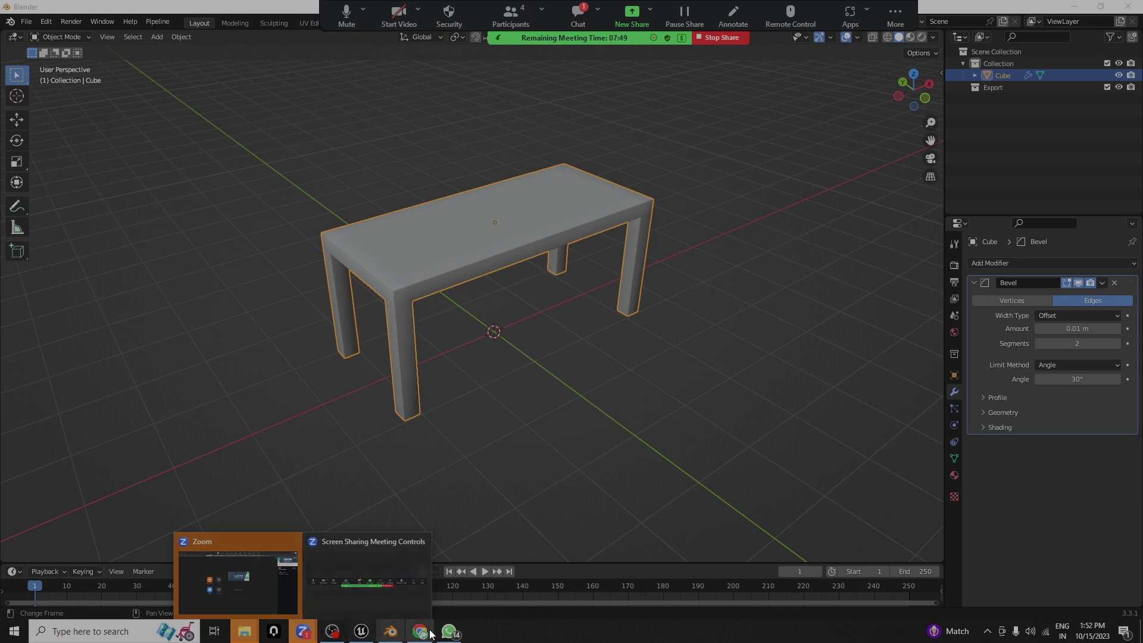
left_click(479, 511)
Back in Unreal Engine, turn and slide the camera view toward the skull.
left_click(361, 632)
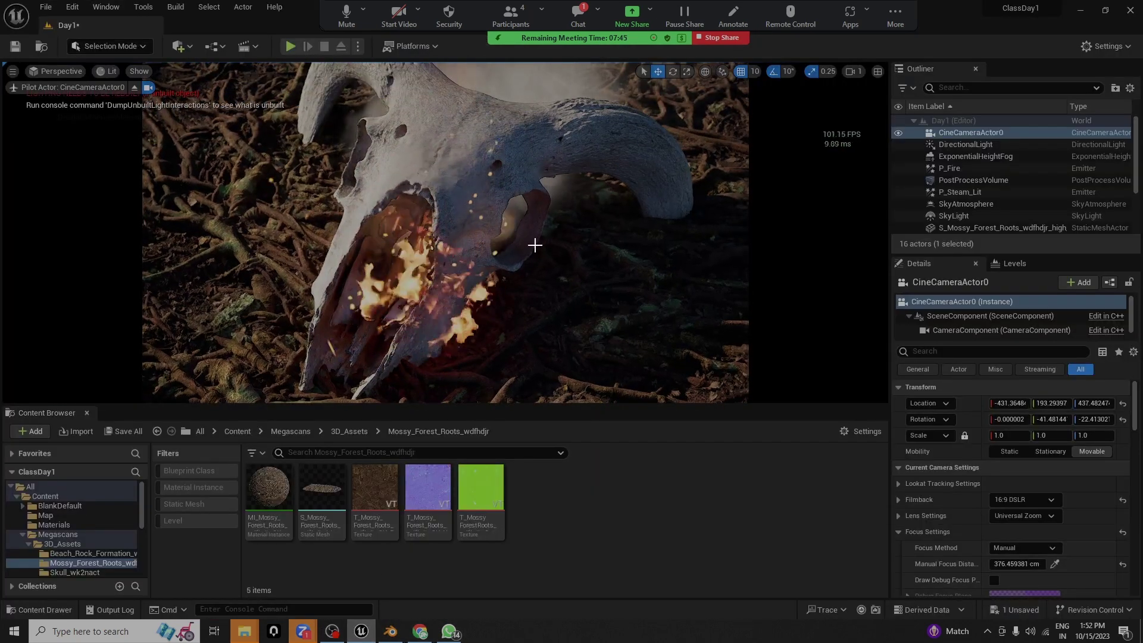
left_click_drag(534, 244, 534, 245)
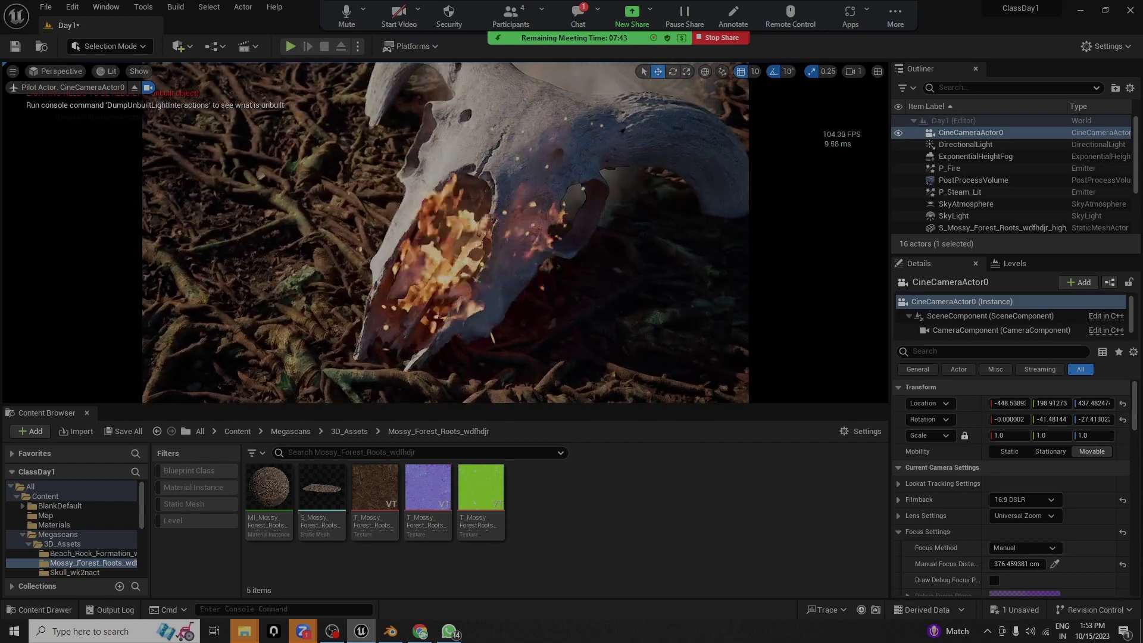
middle_click_drag(535, 245, 535, 245)
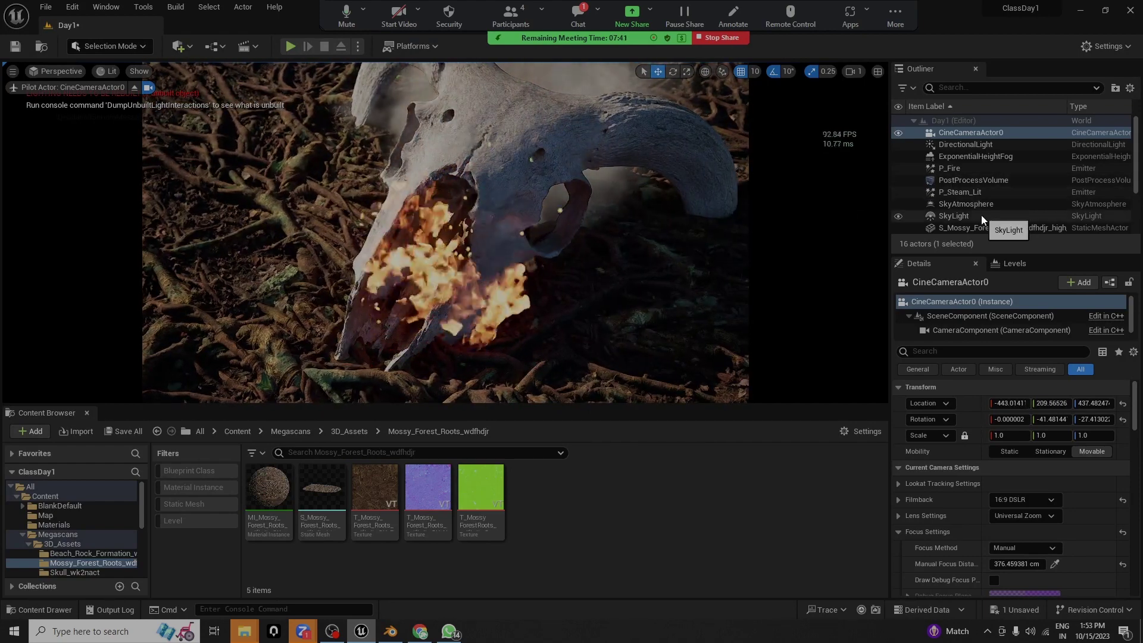
Duplicate the cine camera as CineCameraActor1, look through it, and swing it around the skull.
key("ctrl+d")
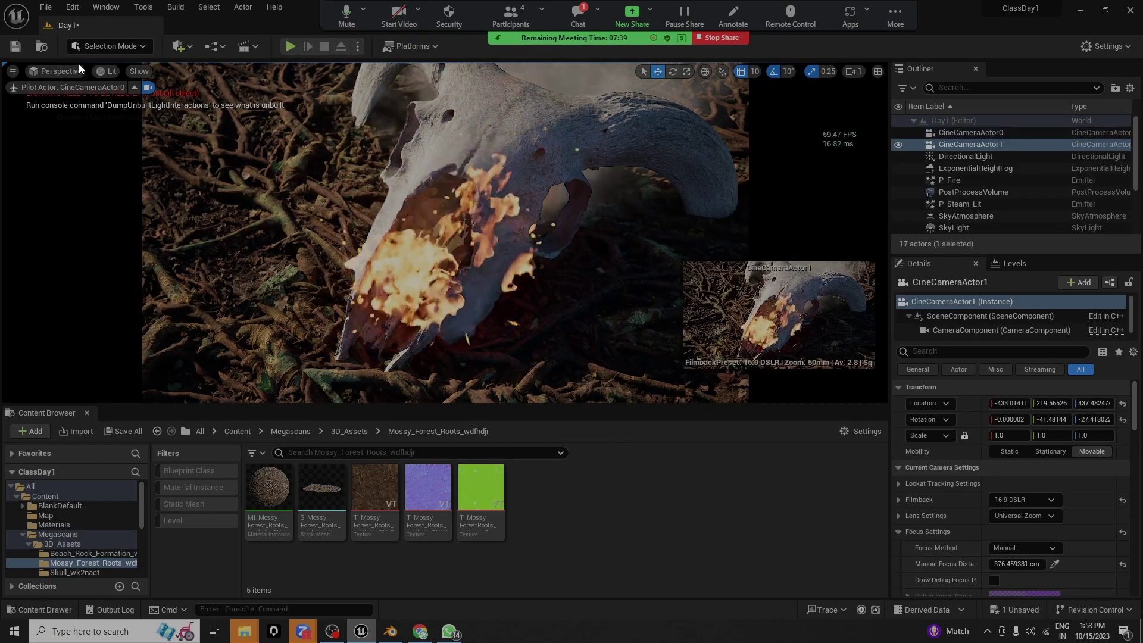
left_click(67, 71)
left_click(117, 216)
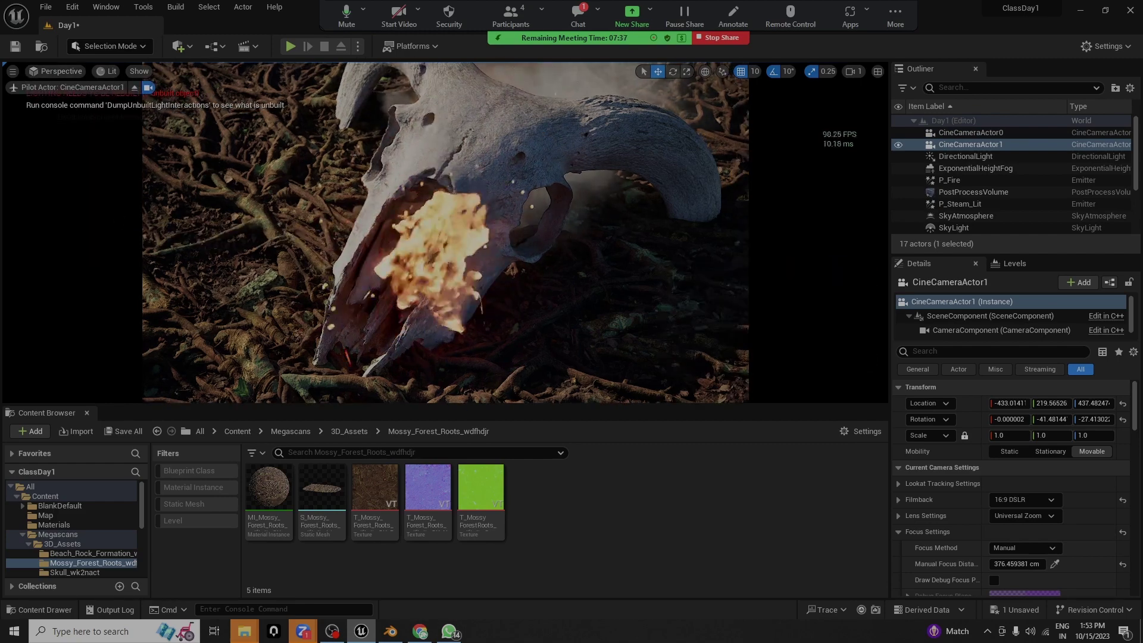
mouse_move(117, 216)
right_mouse_down()
mouse_move(167, 191)
mouse_move(161, 179)
right_mouse_up()
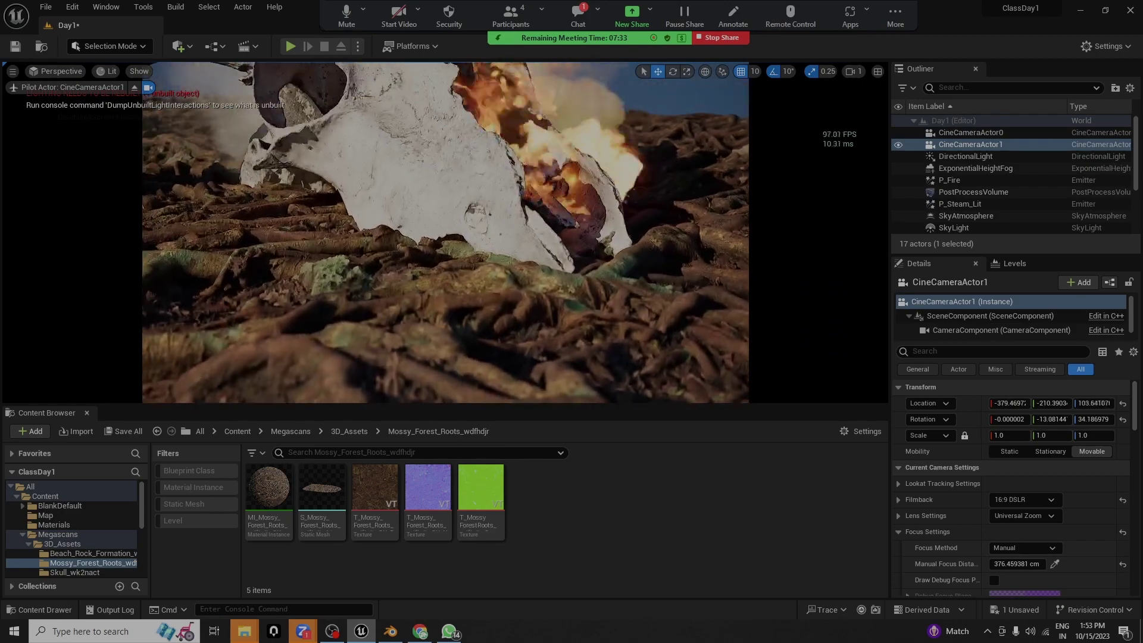
right_click_drag(285, 253, 285, 256)
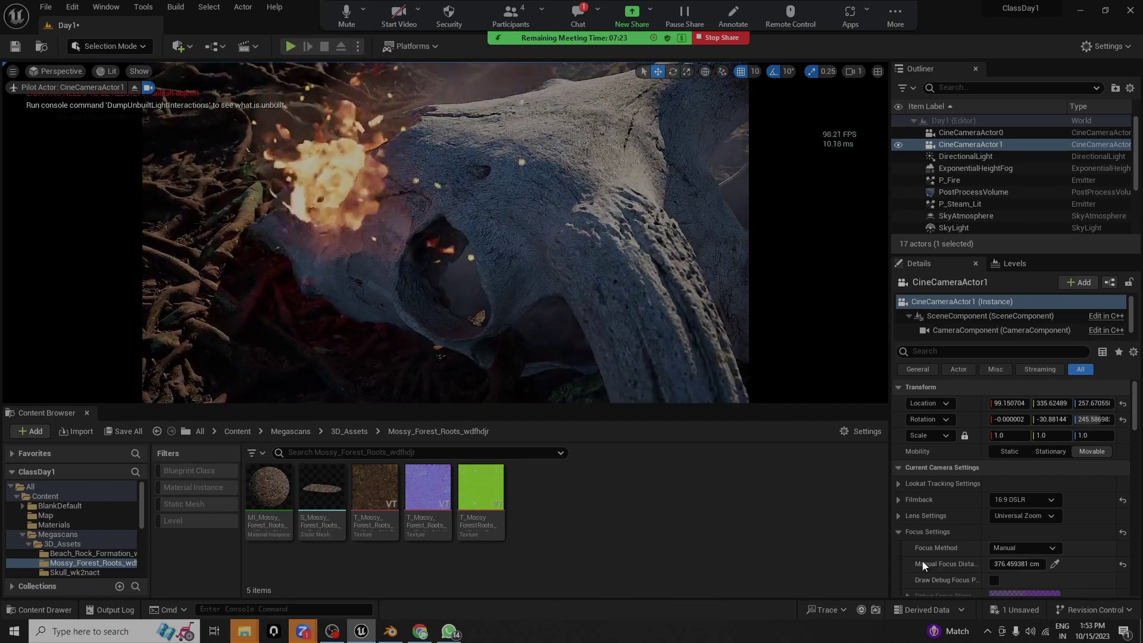
Set CineCameraActor1's Current Focal Length to 100 mm and turn it toward the fire.
scroll(1067, 555, "down", 2)
scroll(1013, 553, "down", 1)
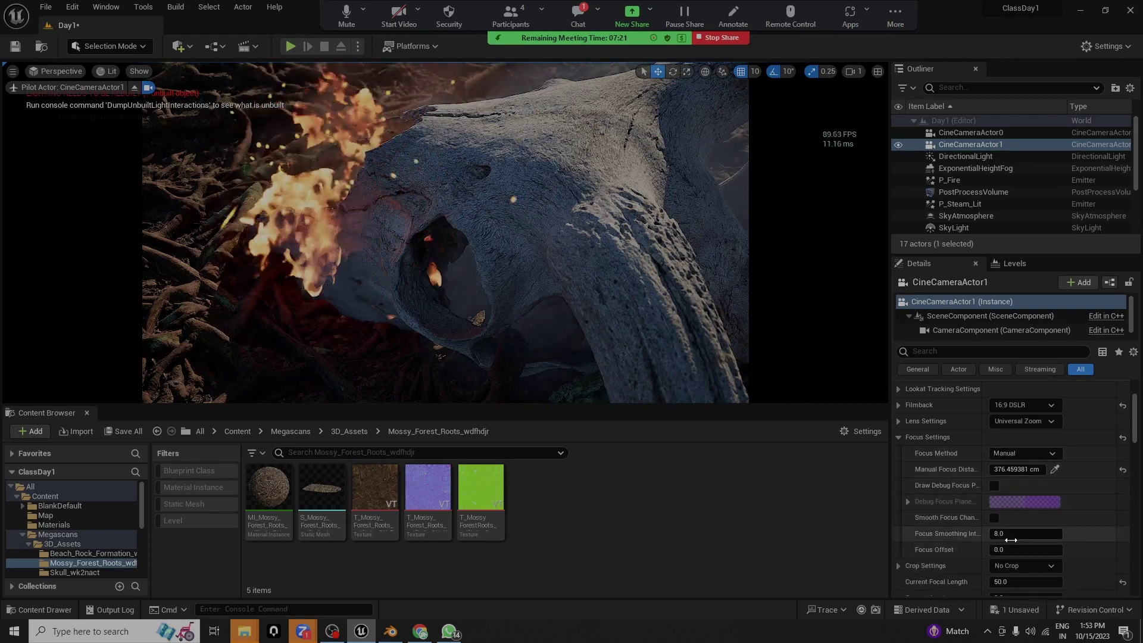
type("100")
key("Return")
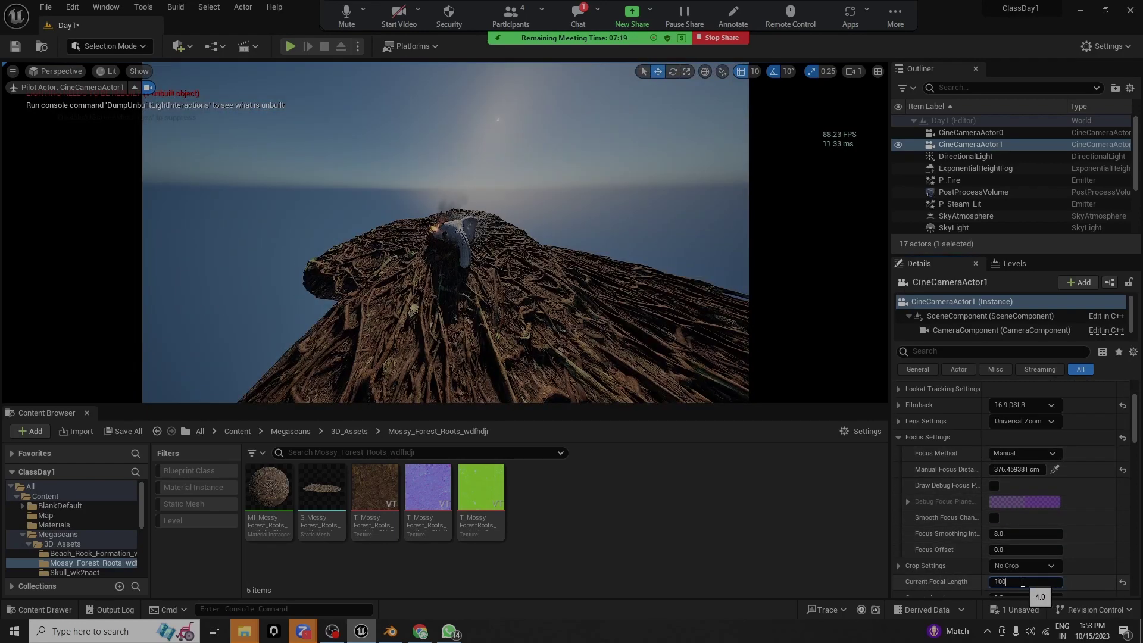
key("Return")
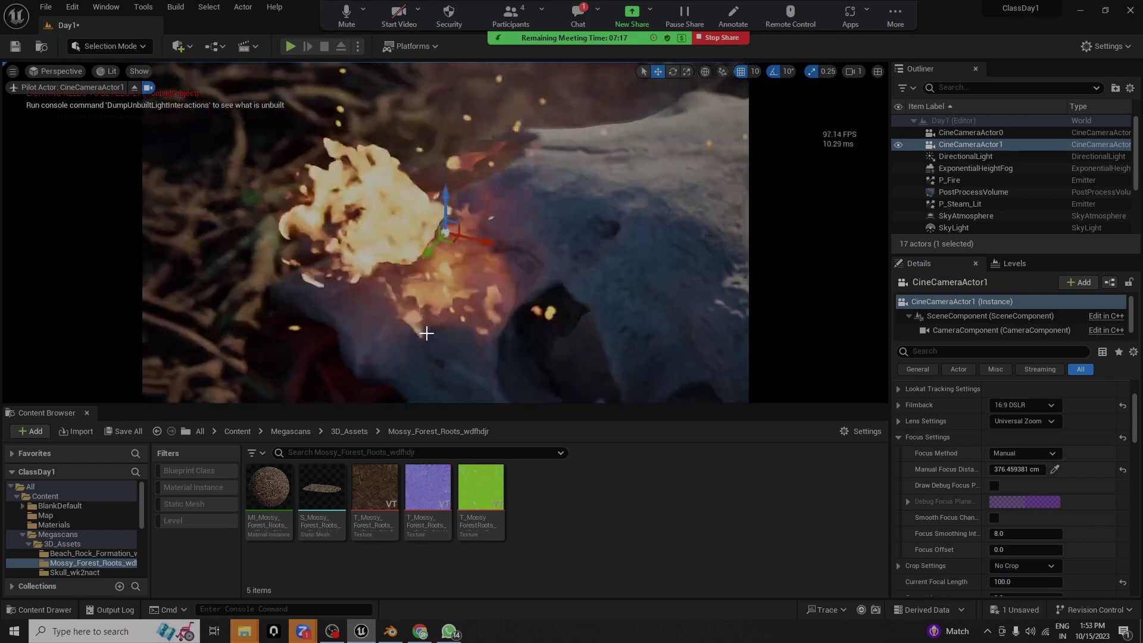
right_click_drag(434, 337, 458, 352)
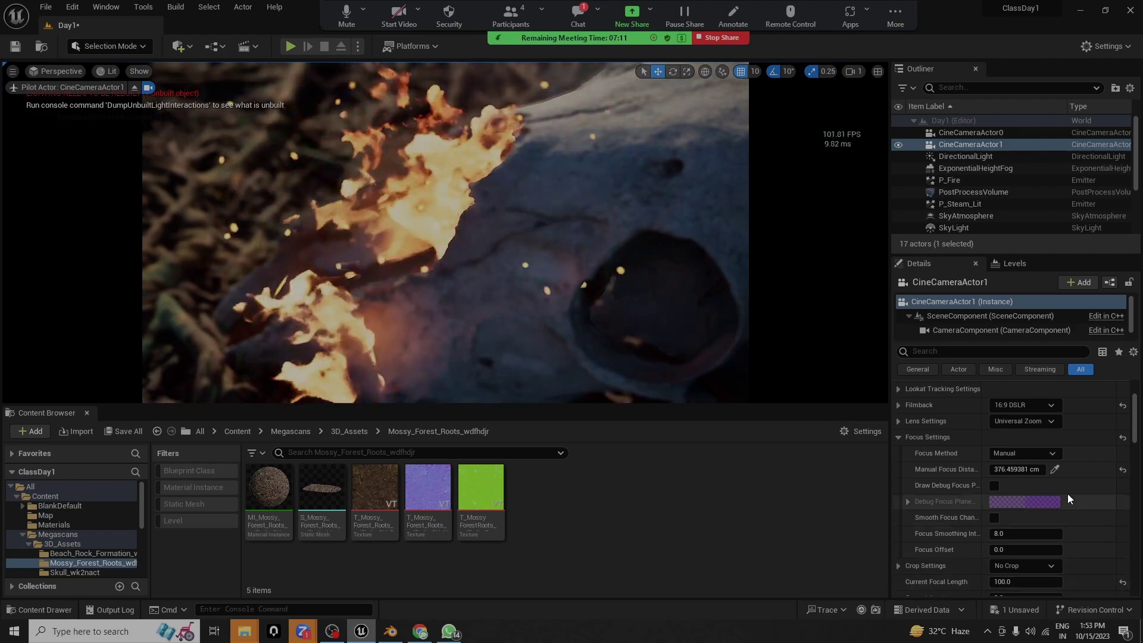
Eyedropper the manual focus distance on the burning skull, ending at 763.375732 cm.
left_click(1054, 469)
left_click(430, 283)
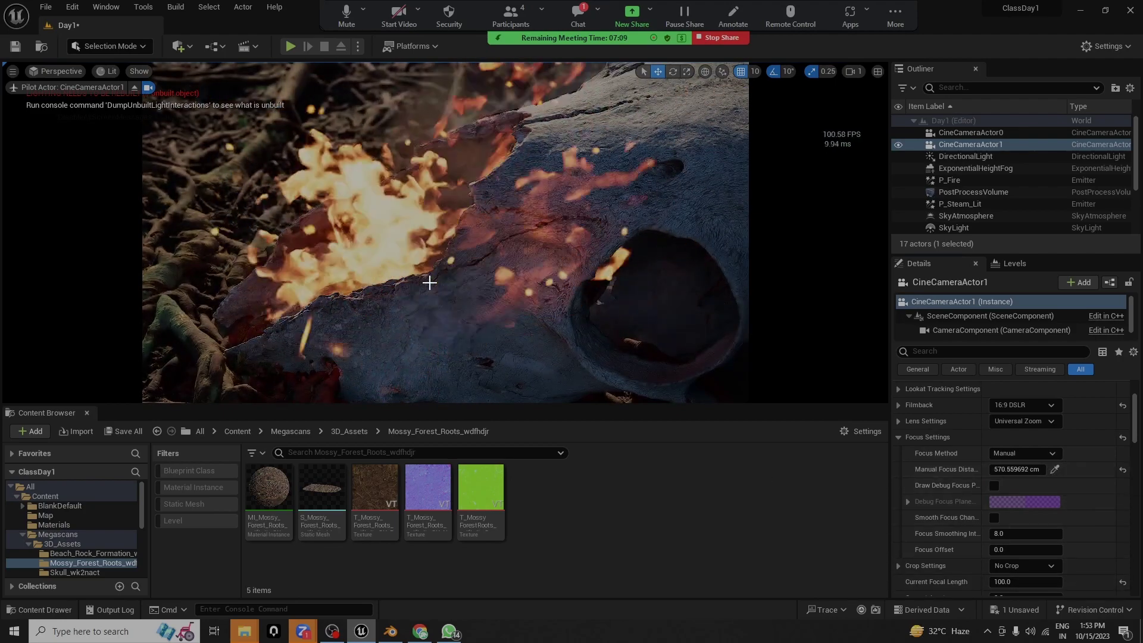
right_click_drag(429, 283, 449, 307)
scroll(447, 306, "up", 3)
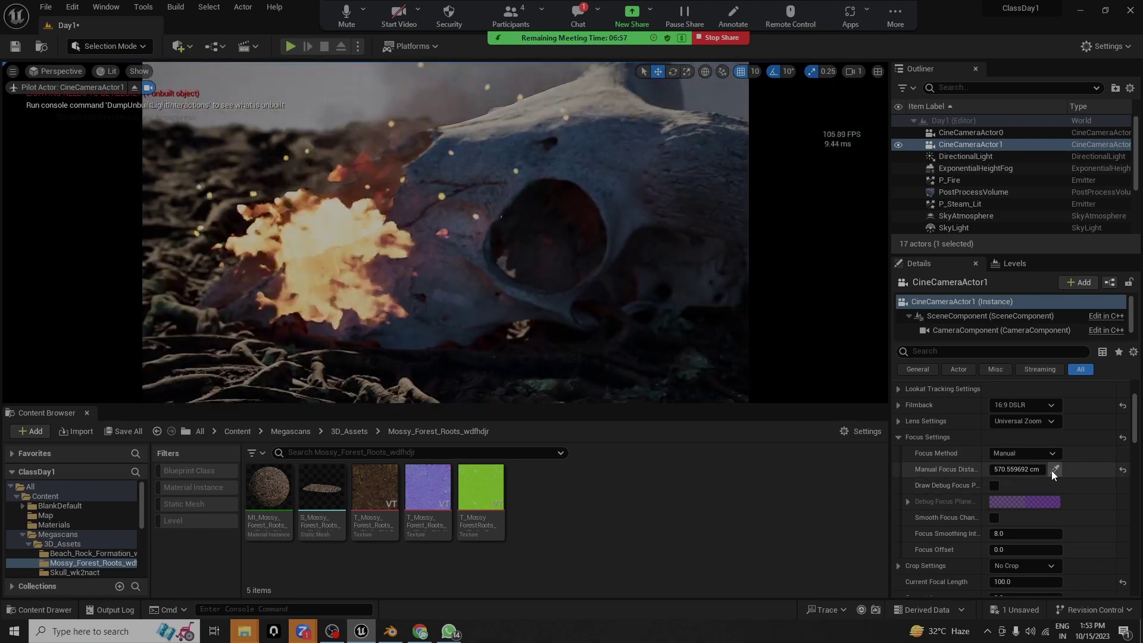
left_click(1054, 469)
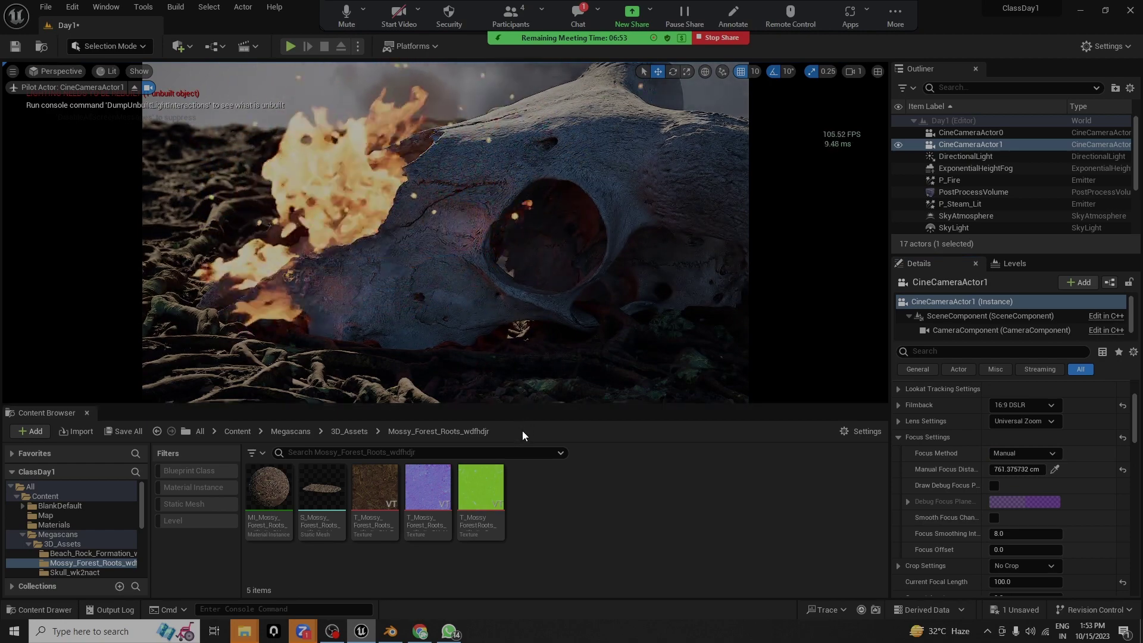
Go up to the top-level Content folder (11 items), then open and close Zoom chat and mute.
left_click(237, 431)
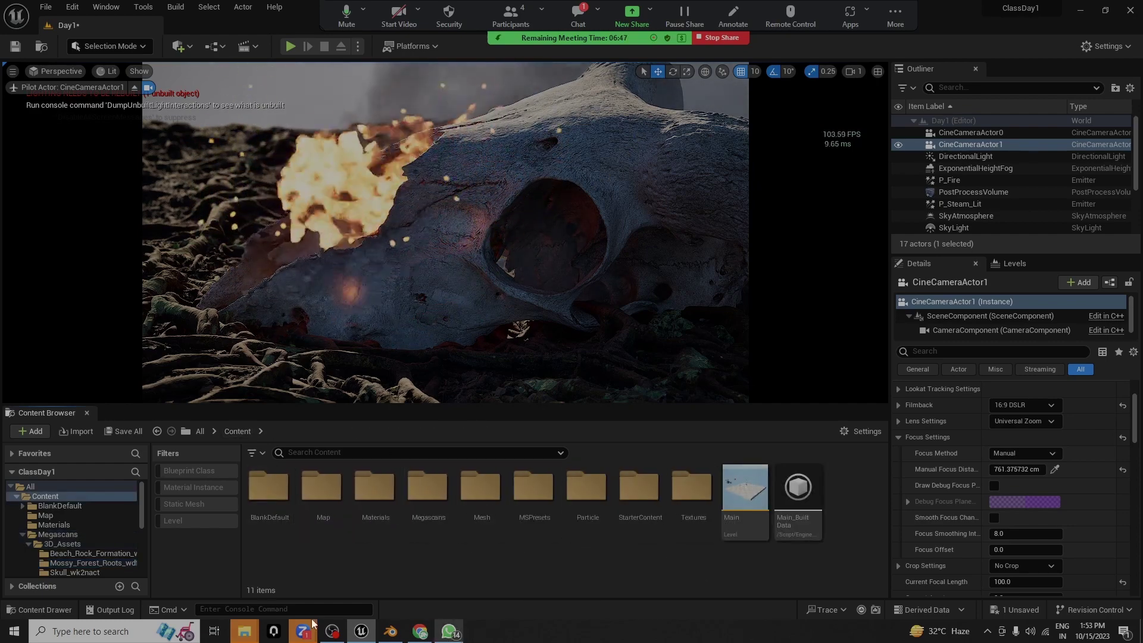
mouse_move(303, 629)
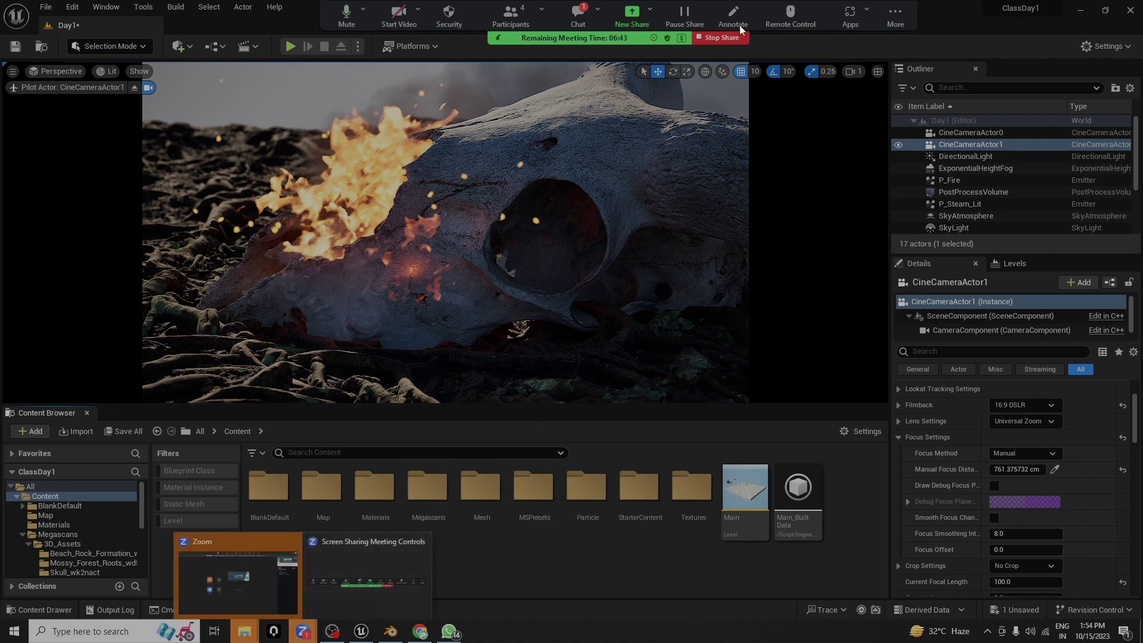
left_click(578, 15)
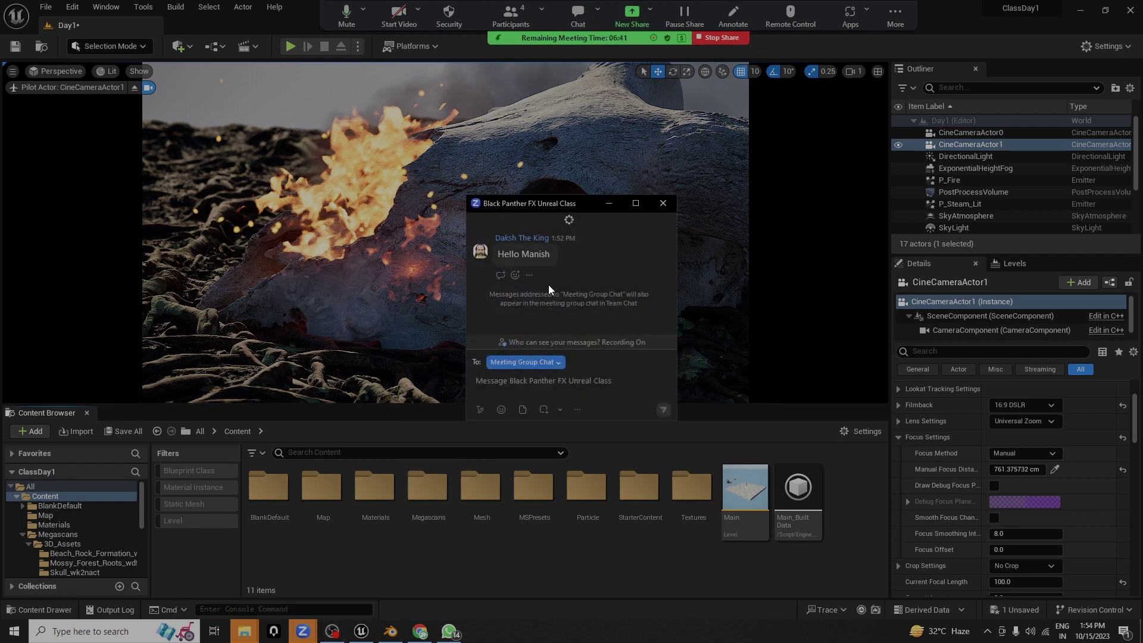
left_click(664, 205)
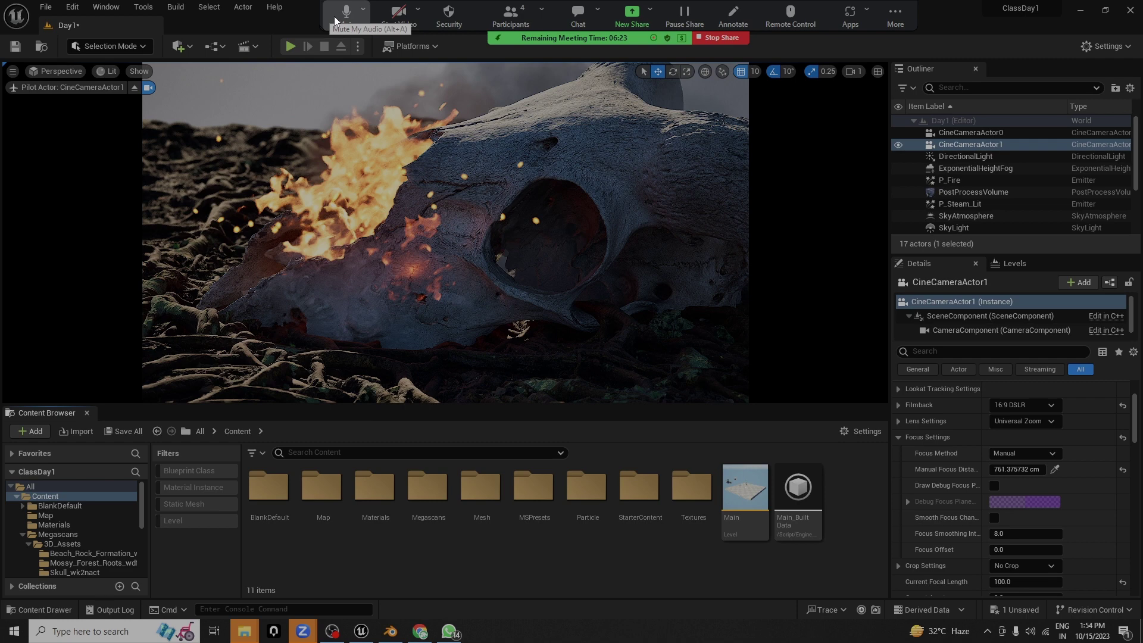
left_click(335, 20)
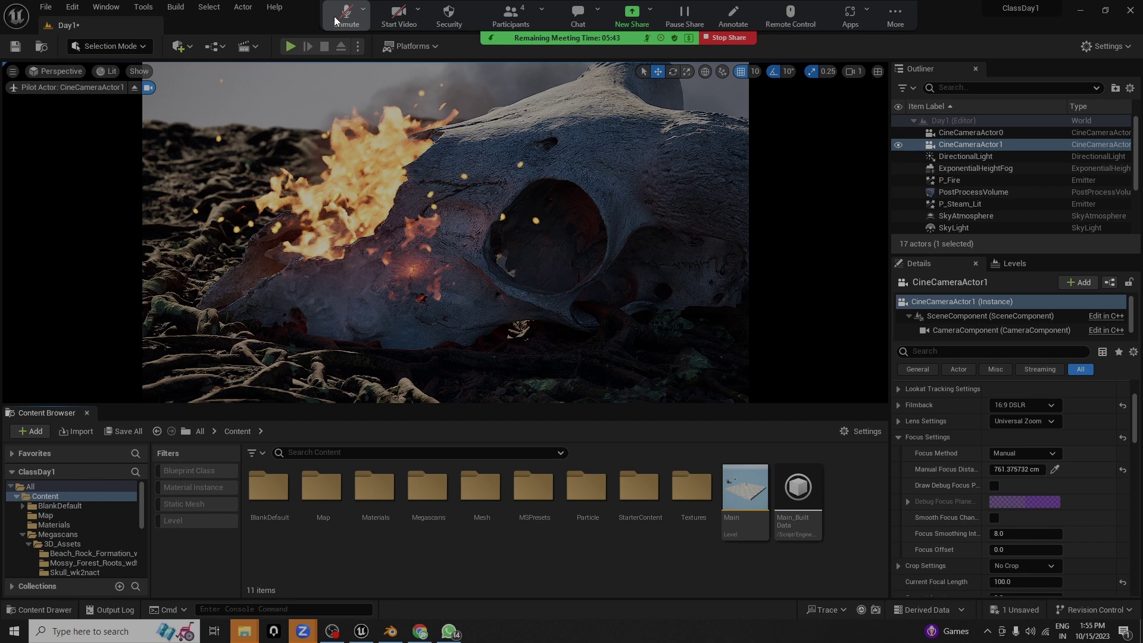
Unmute, then pilot CineCameraActor1 into a low close shot of the burning skull over the mossy roots.
left_click(336, 17)
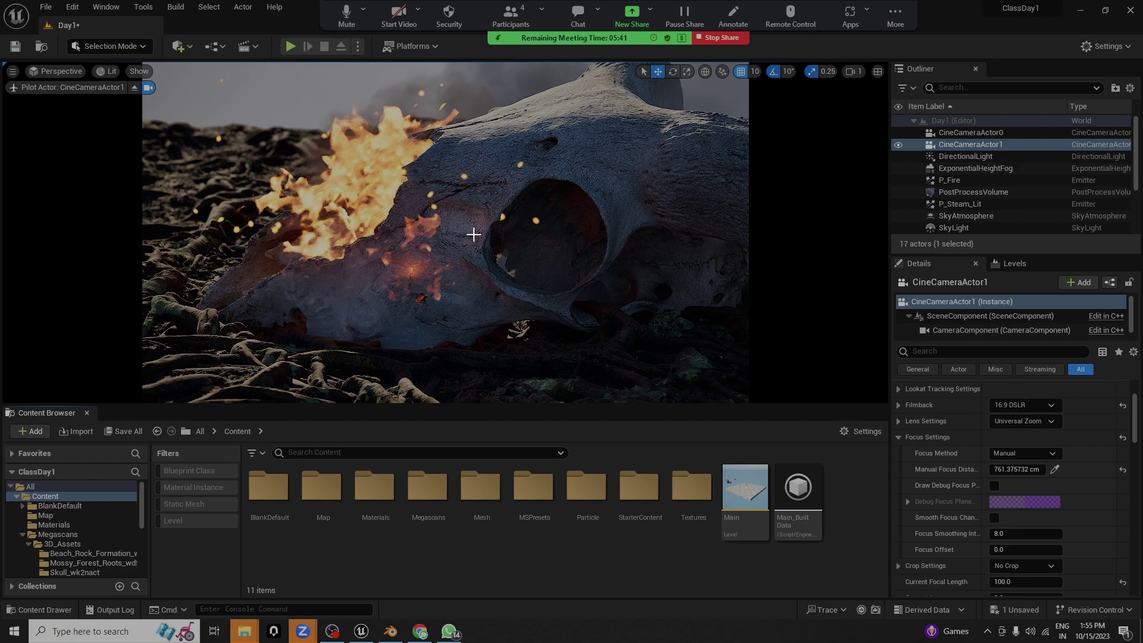
left_click_drag(473, 234, 472, 229)
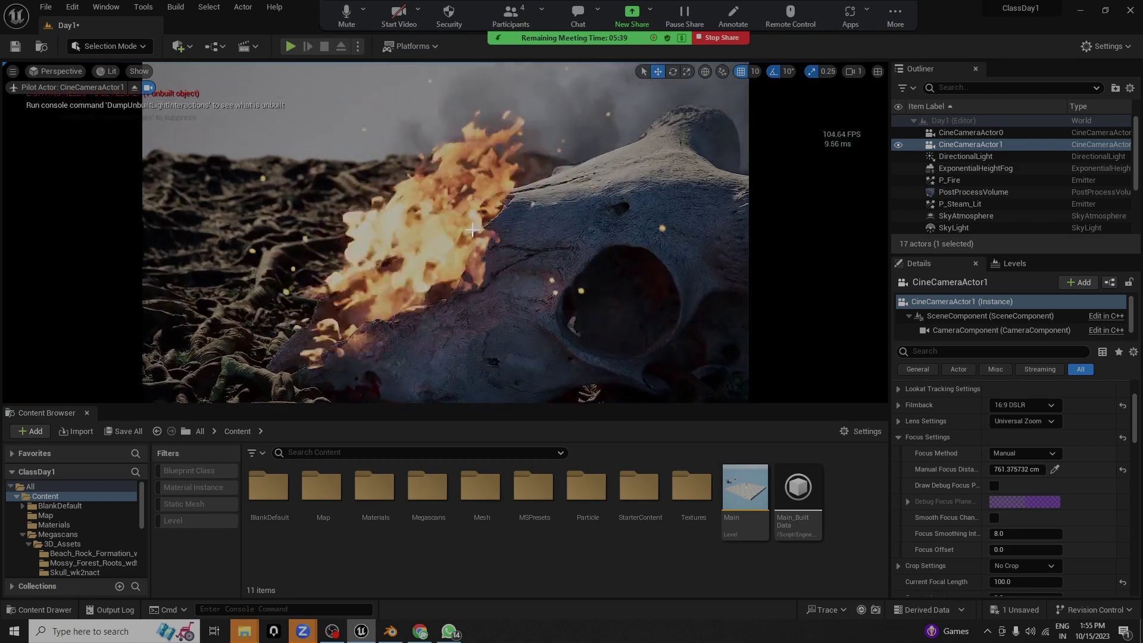
mouse_move(472, 230)
right_mouse_down()
mouse_move(520, 319)
mouse_move(597, 306)
right_mouse_up()
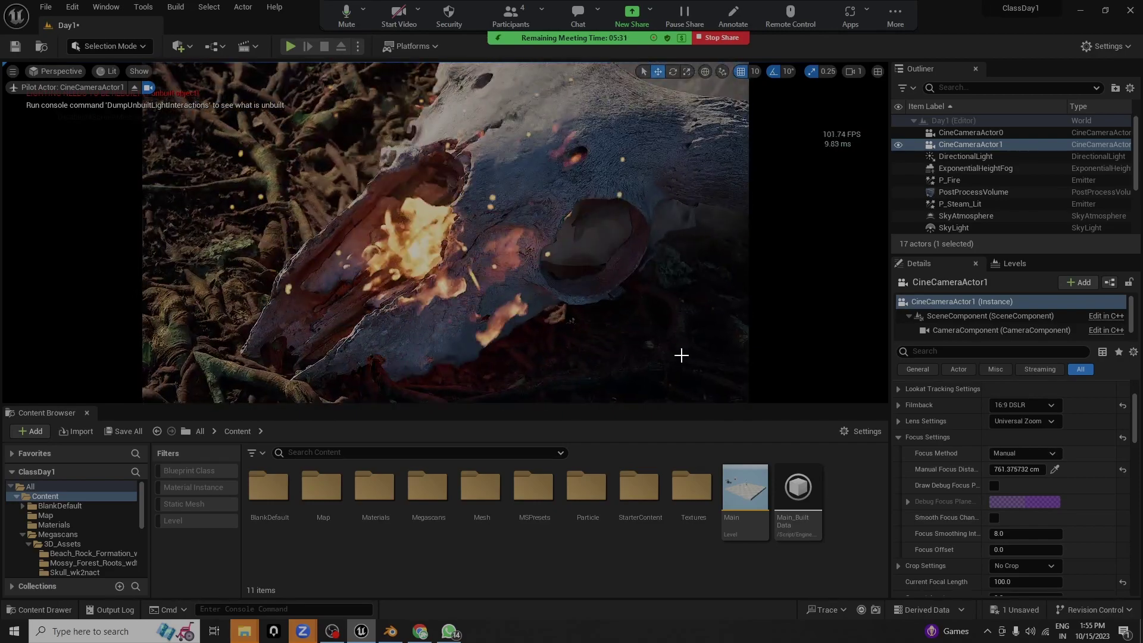
right_click_drag(498, 215, 523, 226)
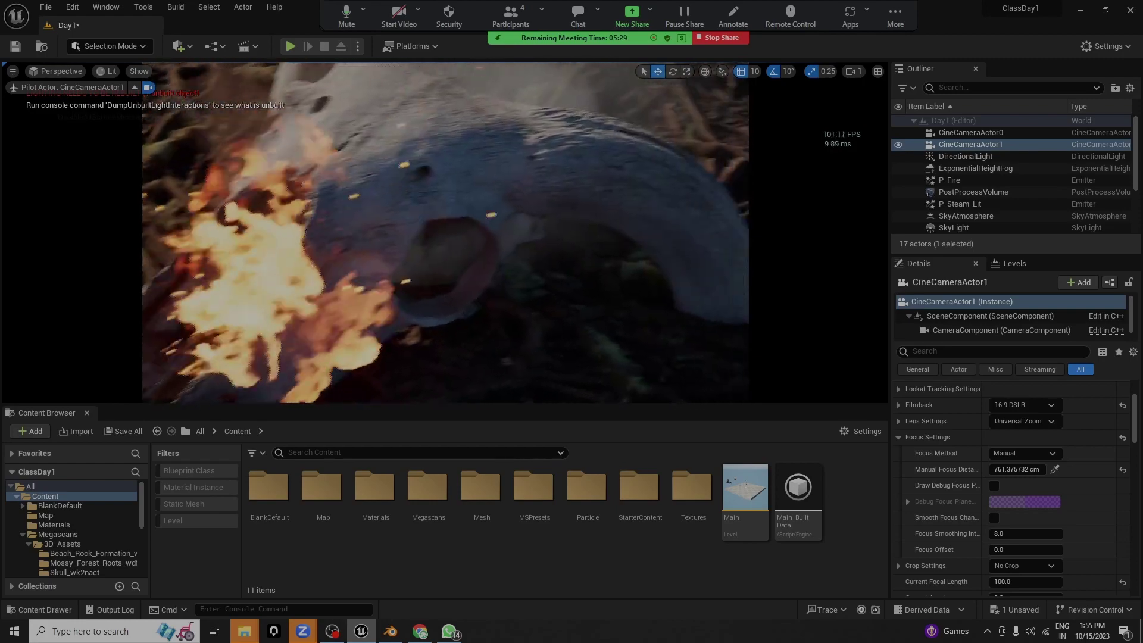
left_click(378, 328)
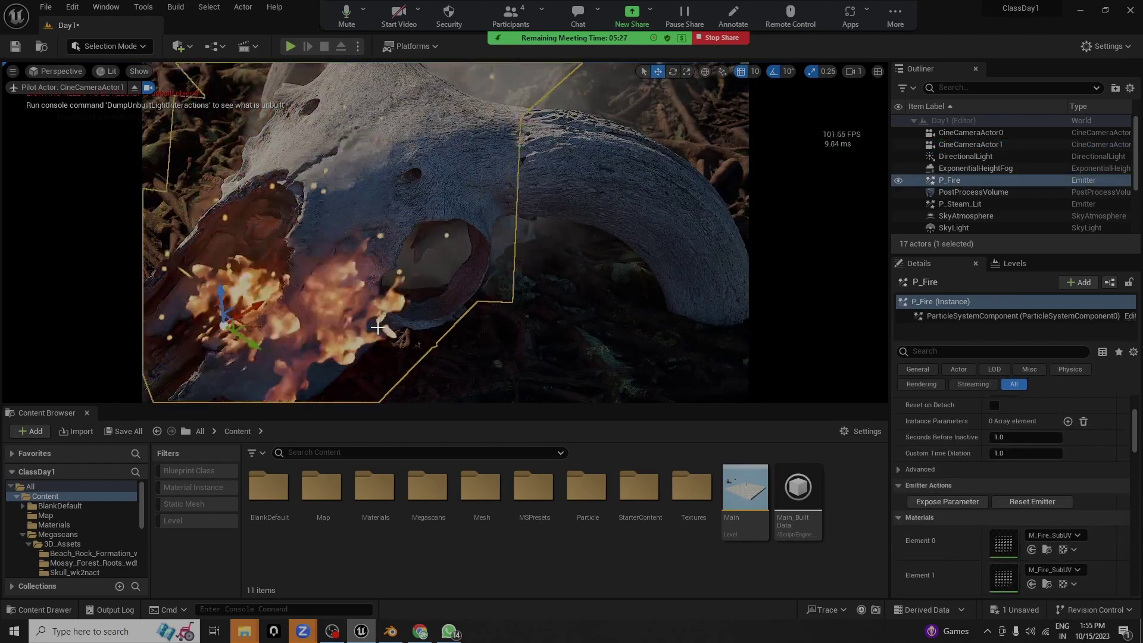
left_click(523, 351)
mouse_move(523, 348)
right_mouse_down()
mouse_move(522, 367)
mouse_move(509, 302)
right_mouse_up()
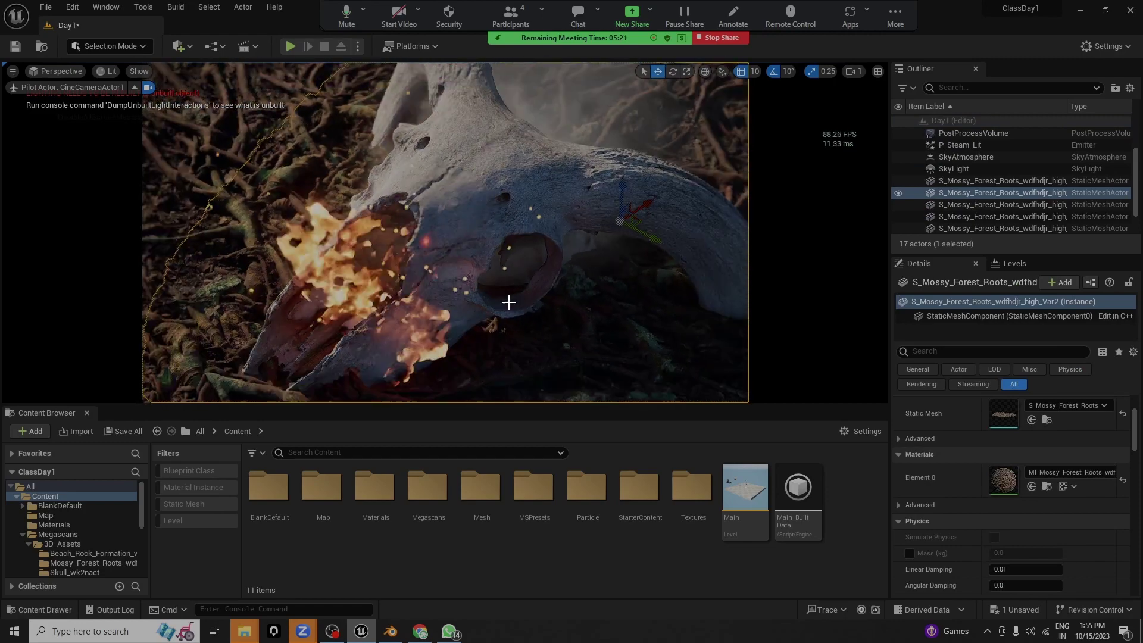
right_click_drag(508, 302, 509, 262)
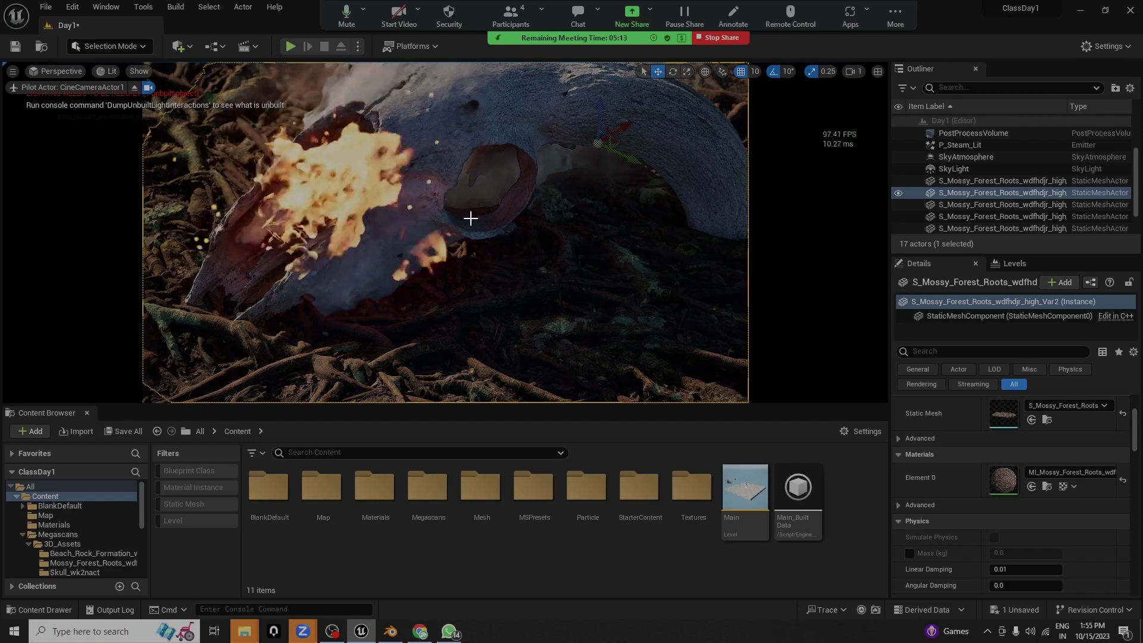
right_click_drag(472, 217, 470, 191)
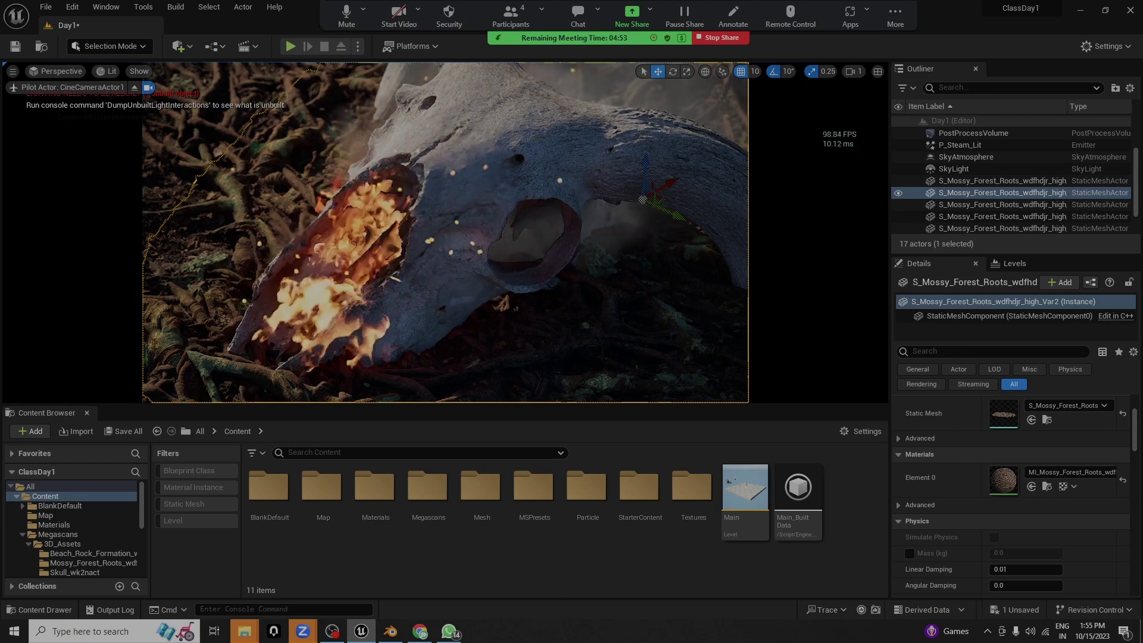
Close the Zoom participants list and swing the piloted camera closer onto the skull.
left_click(511, 15)
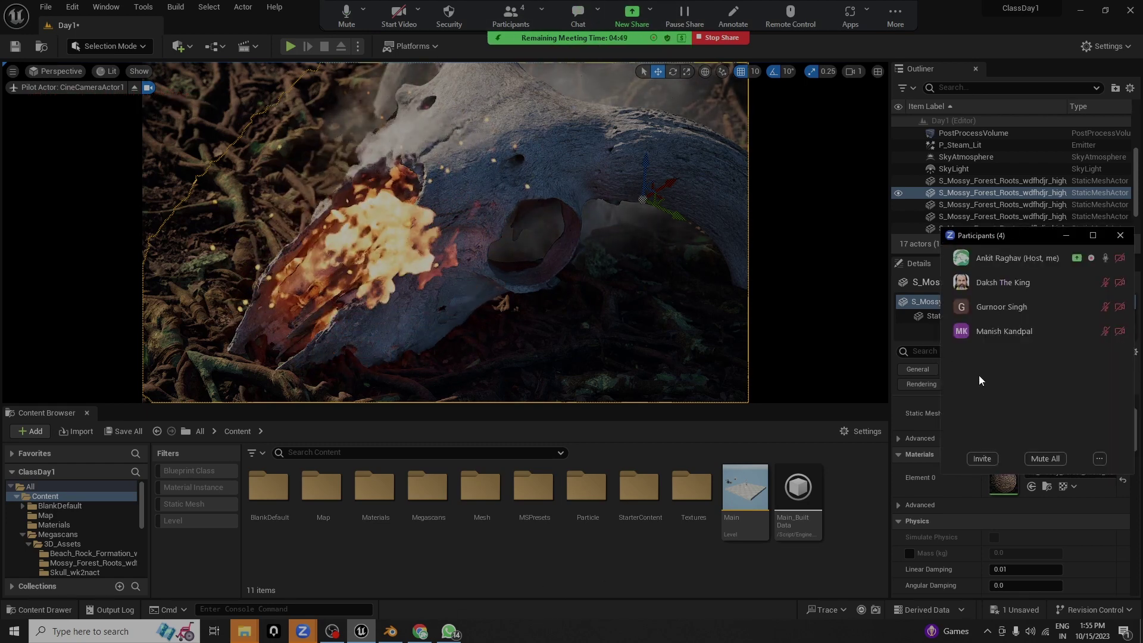
left_click(1120, 236)
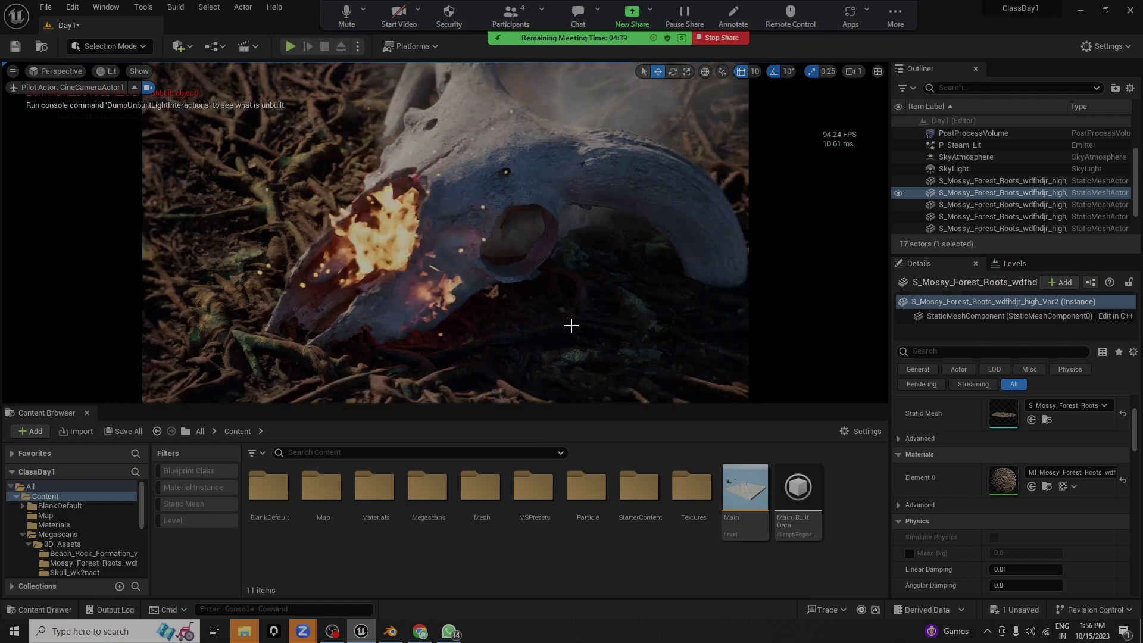
right_click_drag(568, 323, 563, 325)
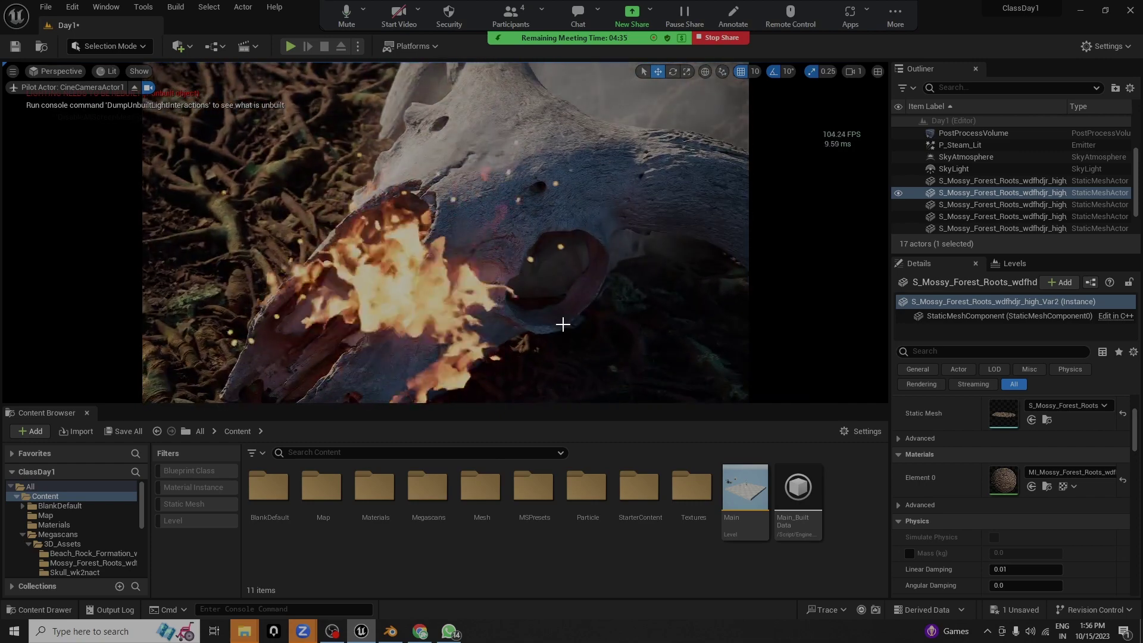
right_click_drag(562, 324, 556, 304)
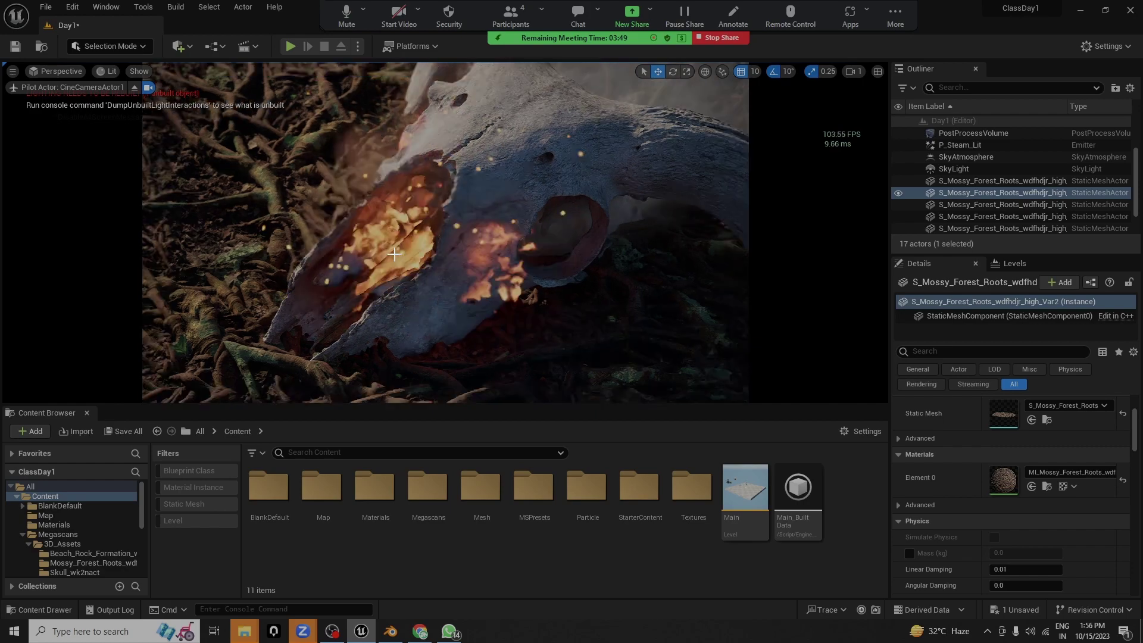
In Chrome, open a new tab and launch YouTube from the Google apps grid.
left_click(420, 631)
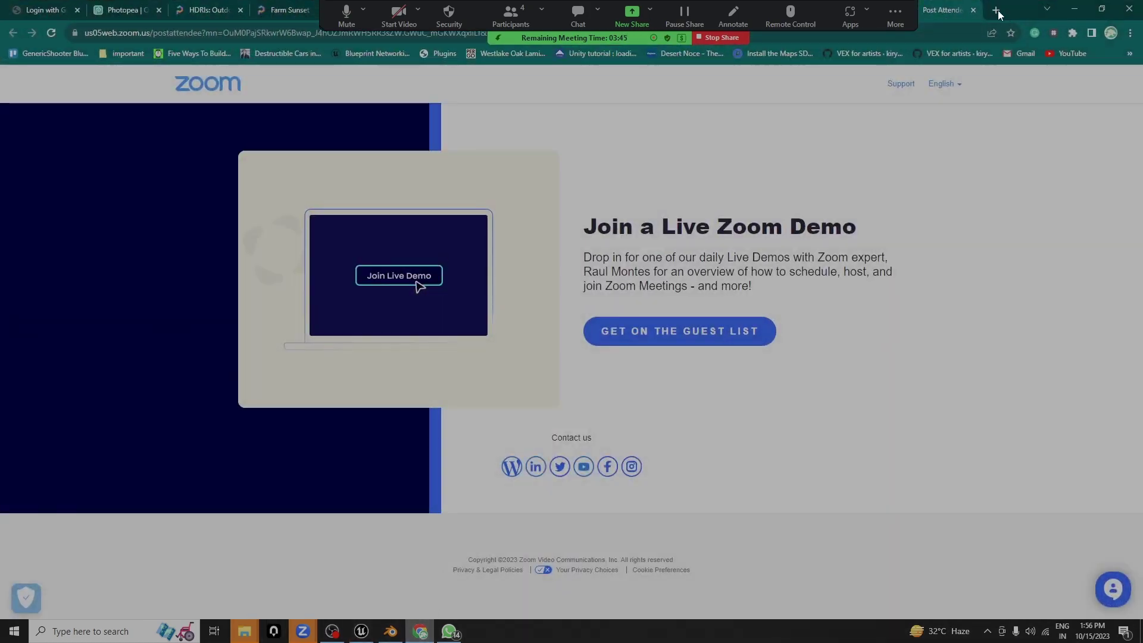
left_click(1001, 13)
left_click(1121, 85)
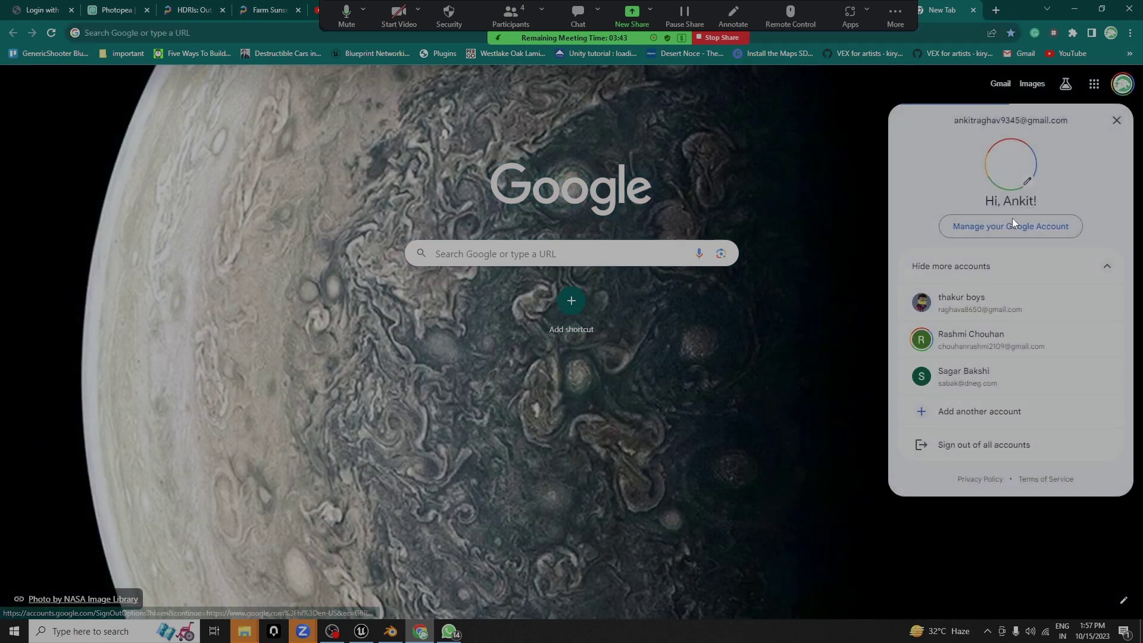
left_click(1093, 84)
left_click(1093, 84)
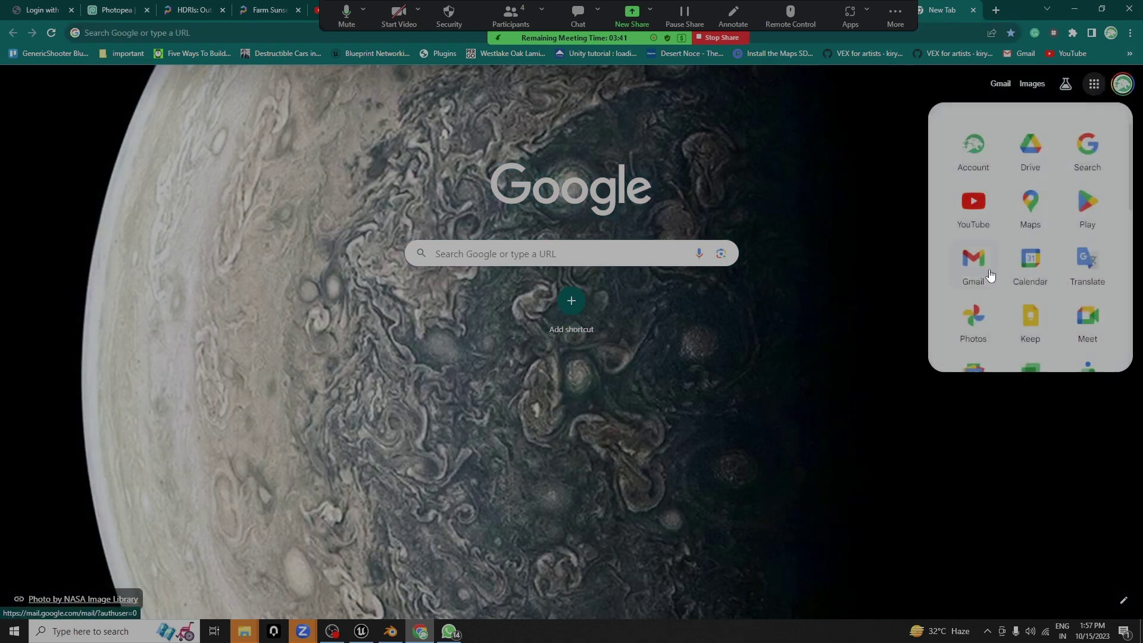
left_click(978, 206)
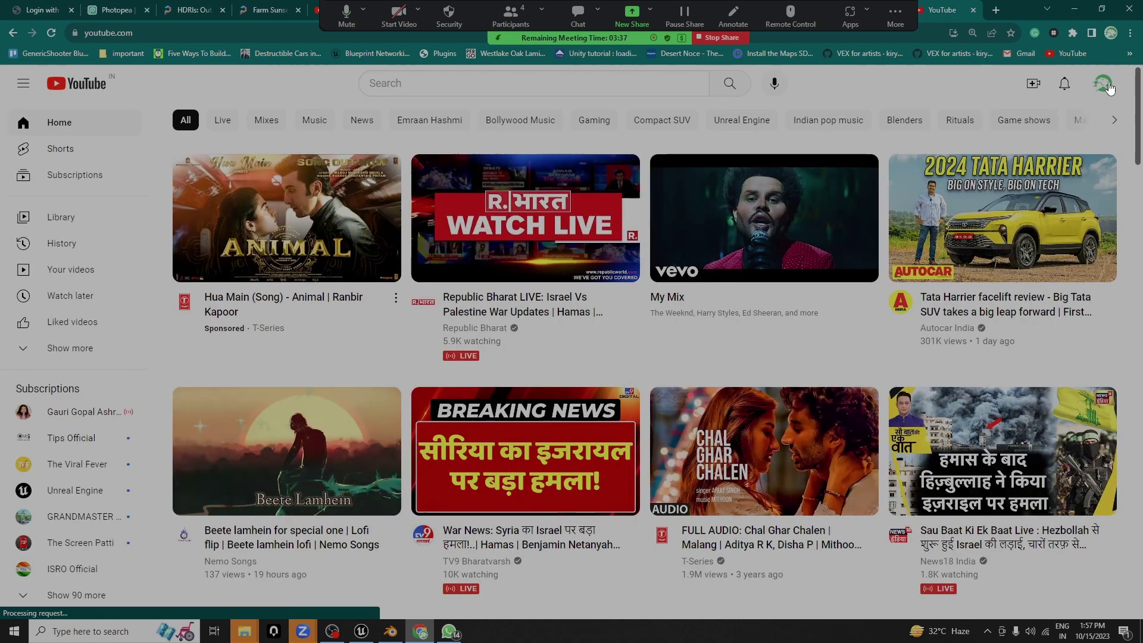
Go to your YouTube channel and browse its Videos tab of Unreal Engine cinematics.
left_click(1102, 83)
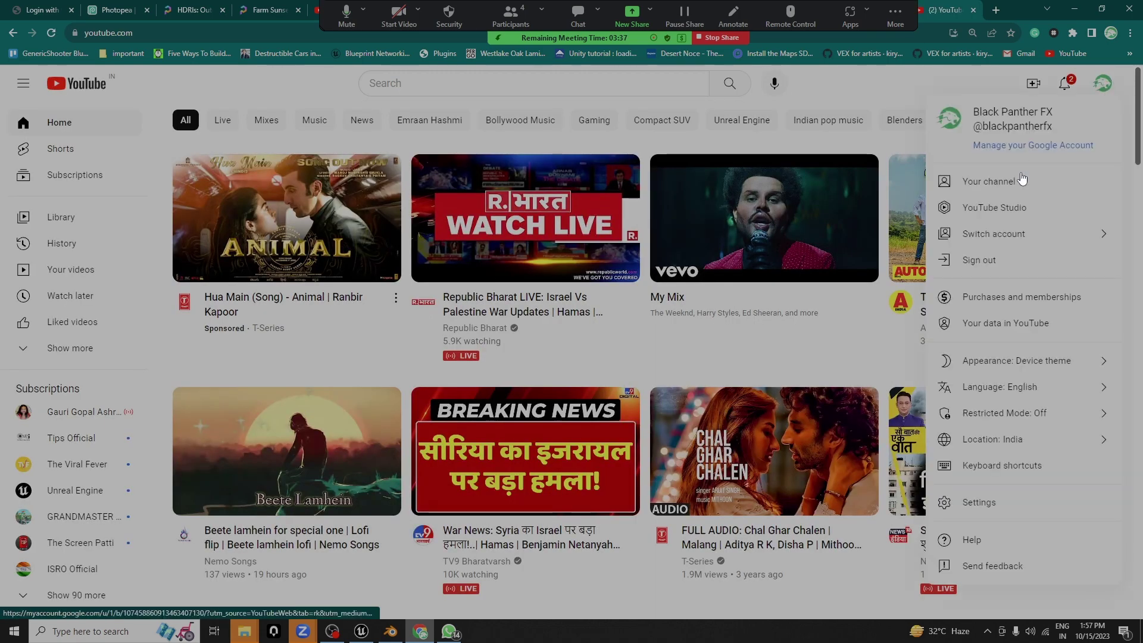
left_click(964, 179)
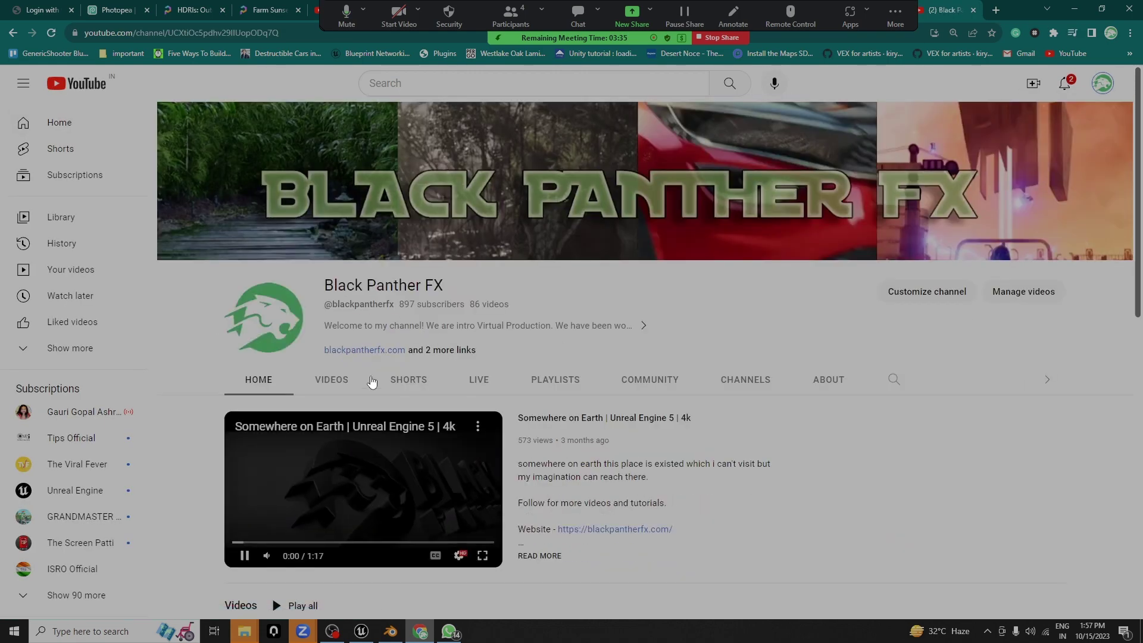
left_click(331, 379)
scroll(667, 373, "down", 4)
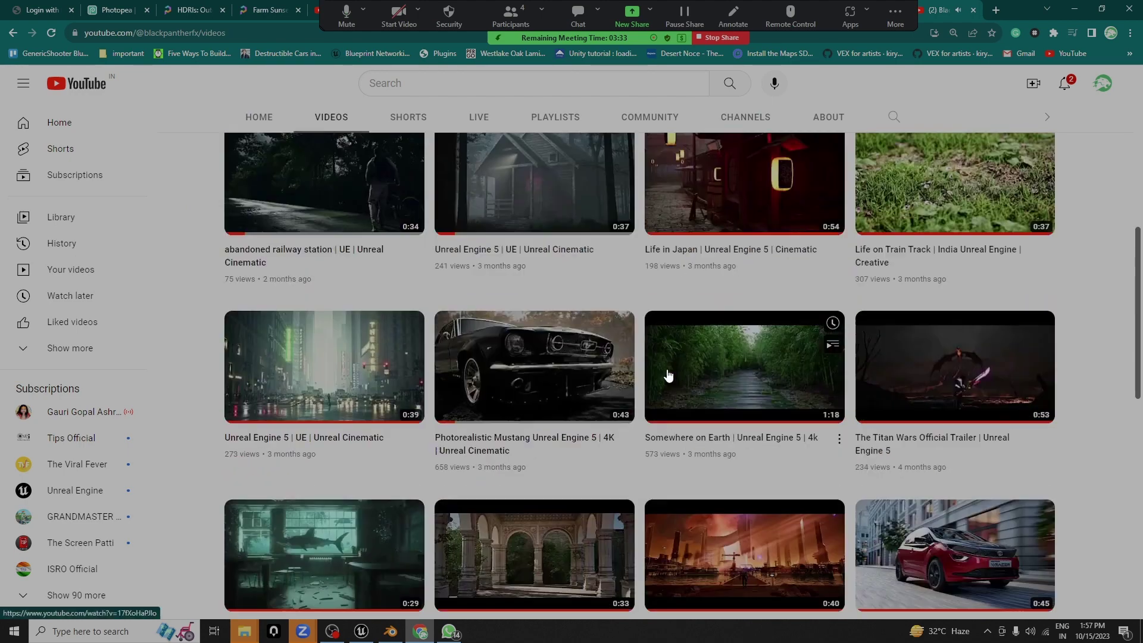
scroll(667, 369, "down", 6)
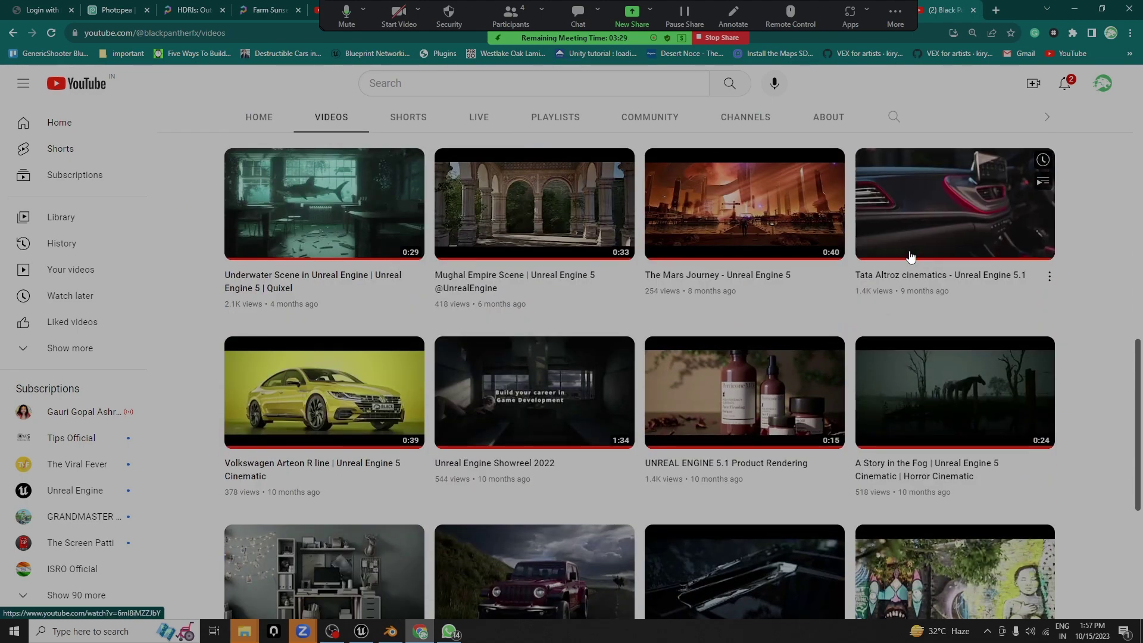
Play 'Tata Altroz cinematics - Unreal Engine 5.1' at low volume and pause it at 0:32.
left_click(964, 233)
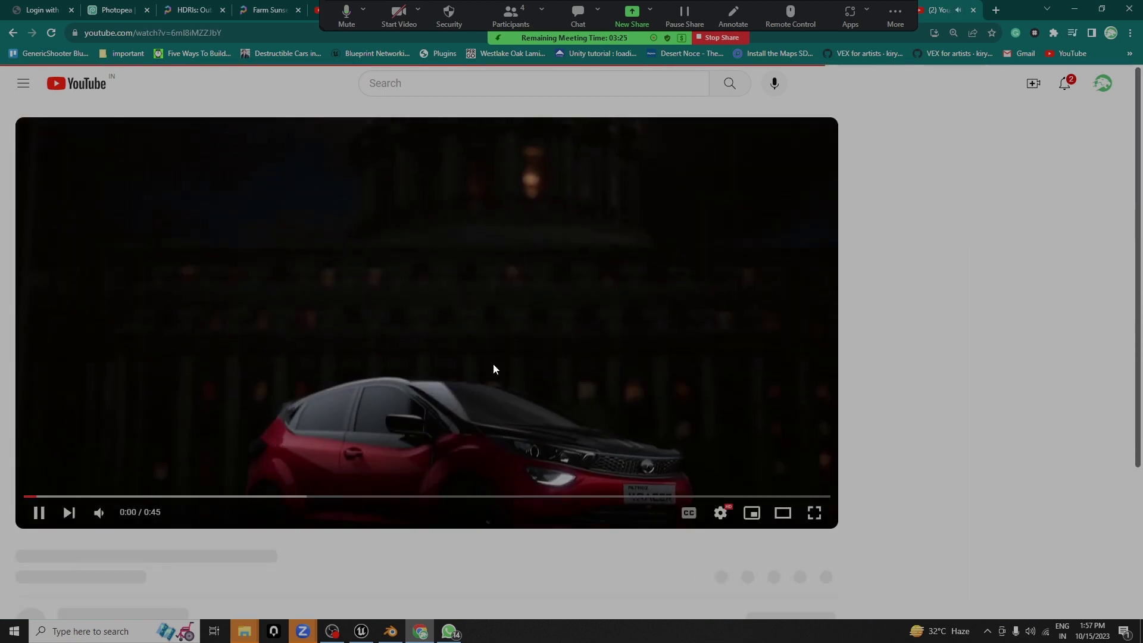
left_click(100, 511)
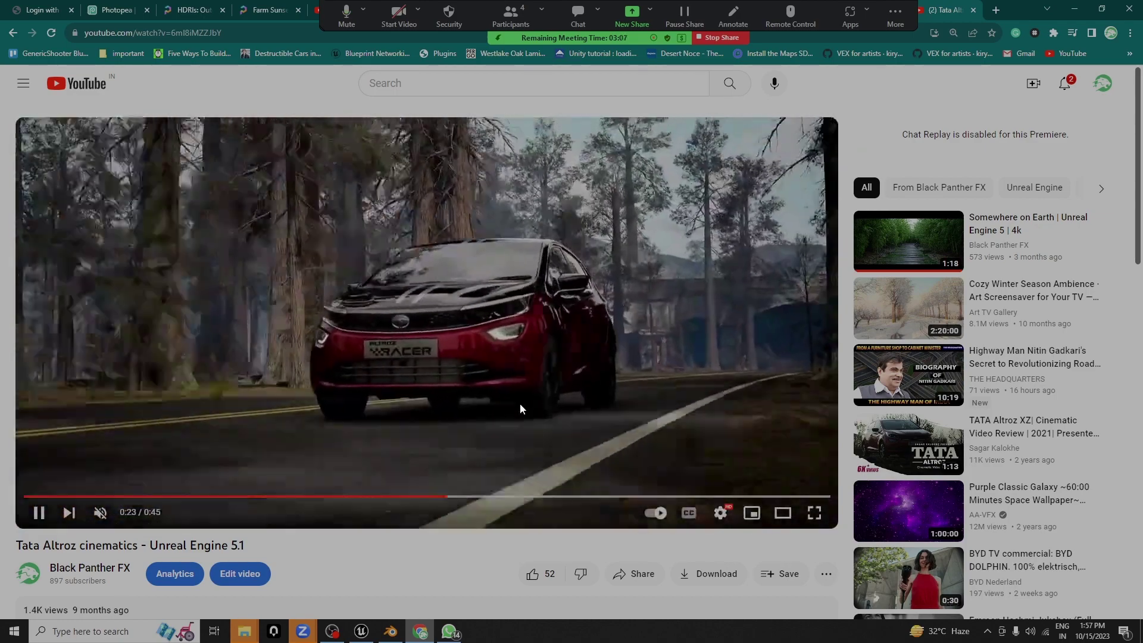
key("Up")
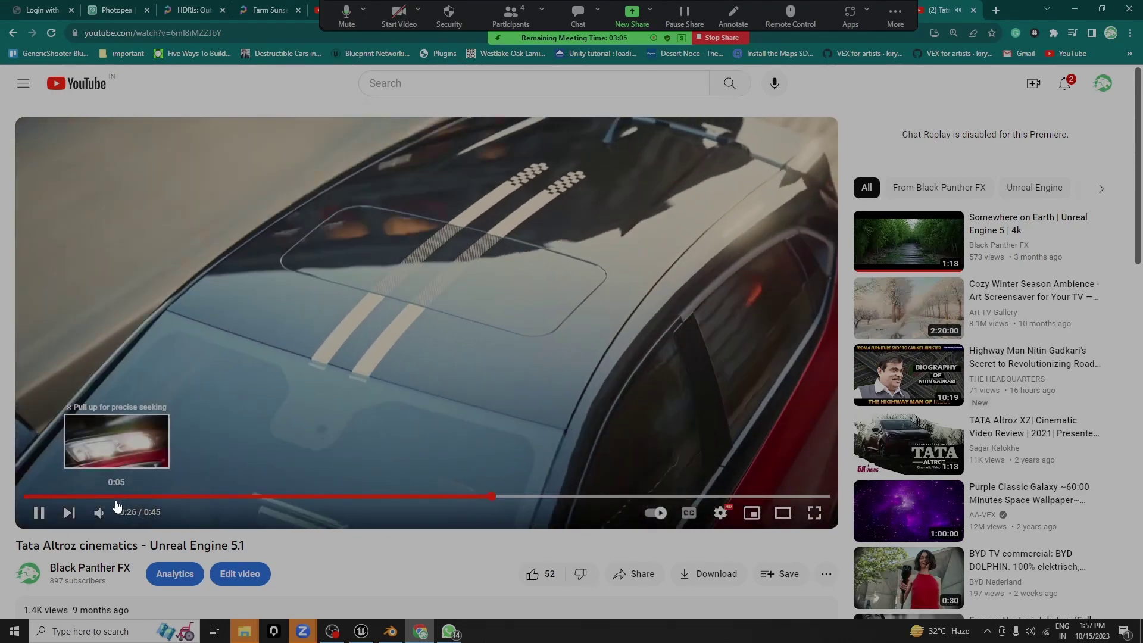
mouse_move(121, 519)
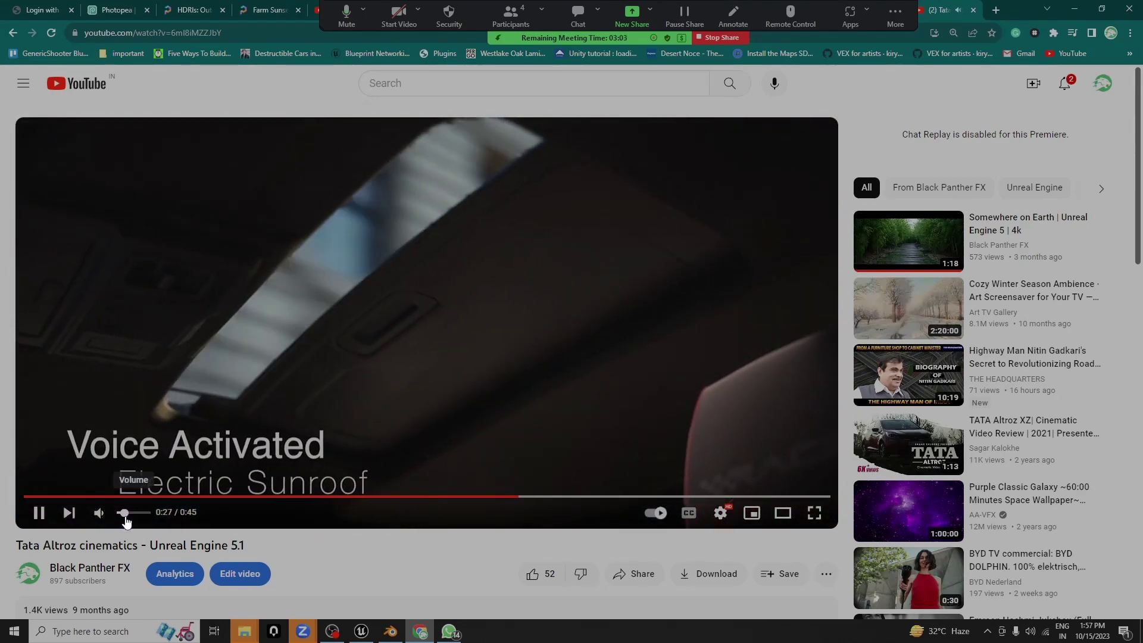
left_click_drag(121, 520, 124, 522)
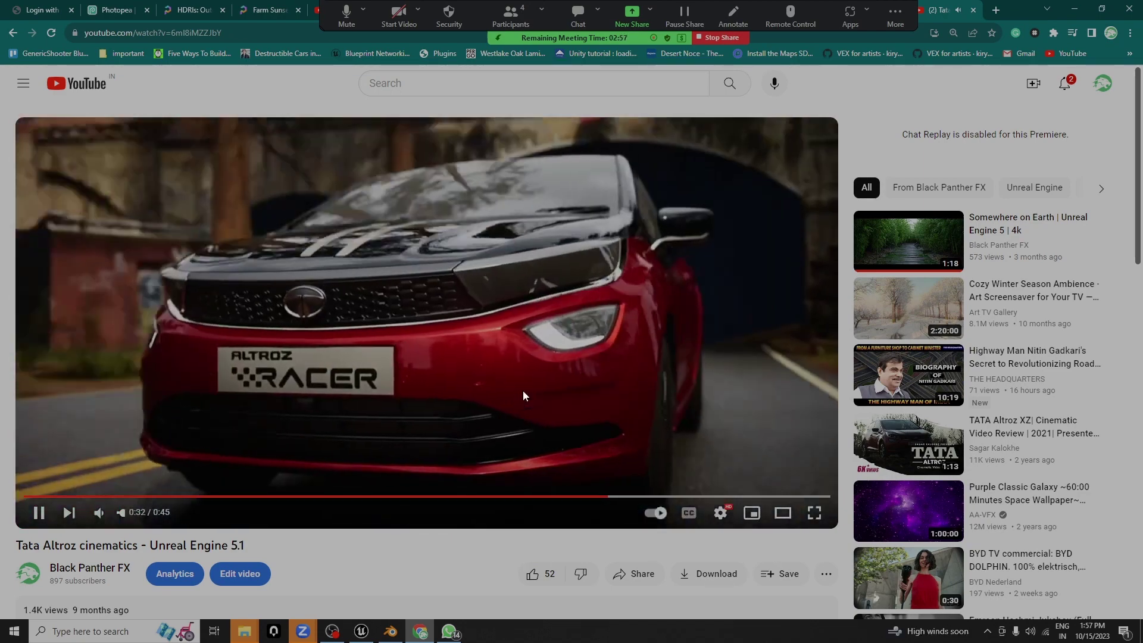
left_click(460, 150)
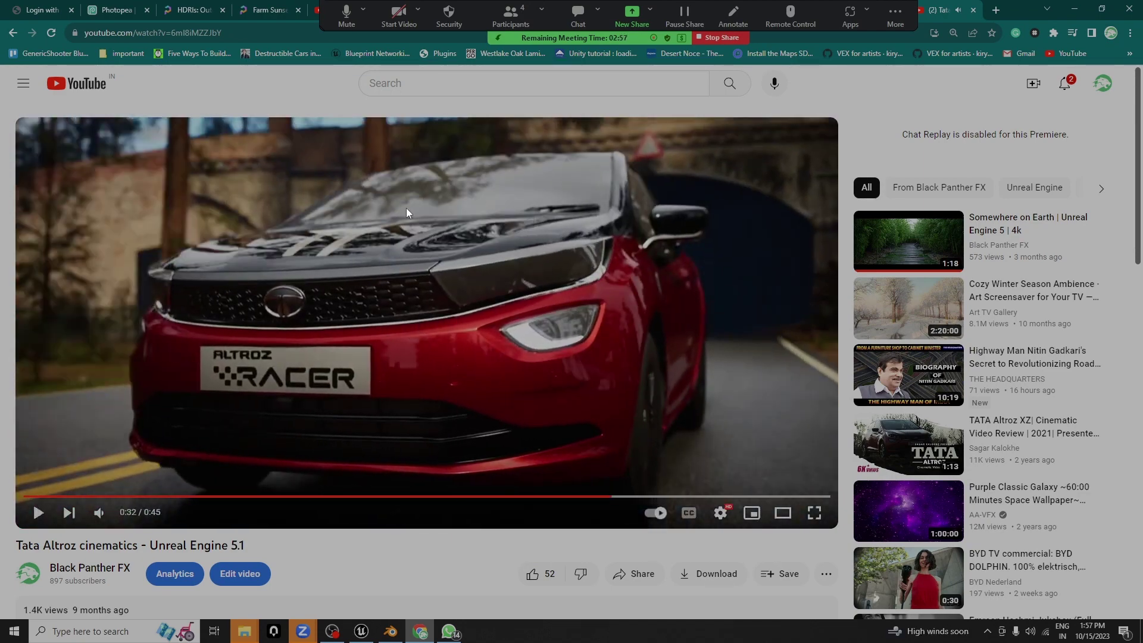
left_click(440, 86)
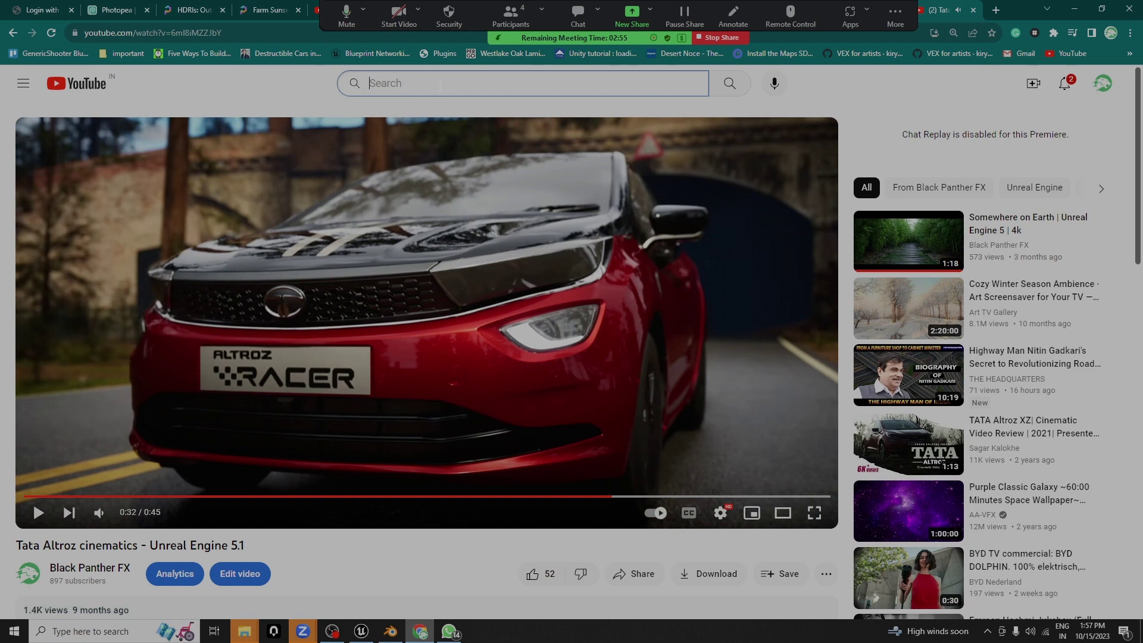
Search YouTube for 'tata nexon uplift' and open the all-new Nexon.ev video from the results.
type("tata upli")
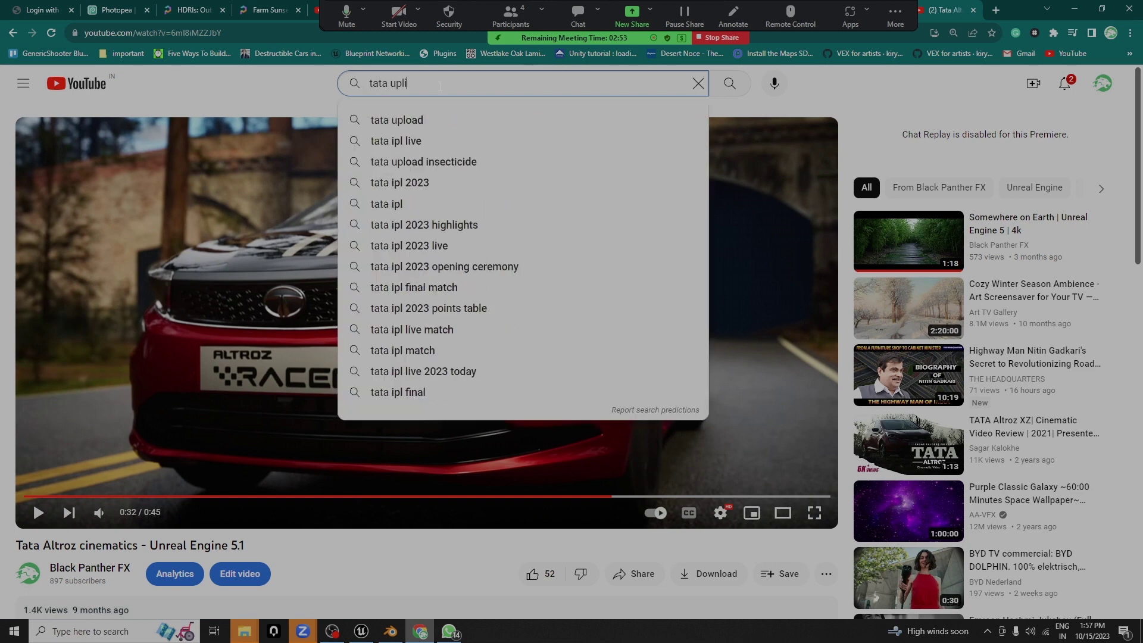
type("f")
key("Down")
key("Return")
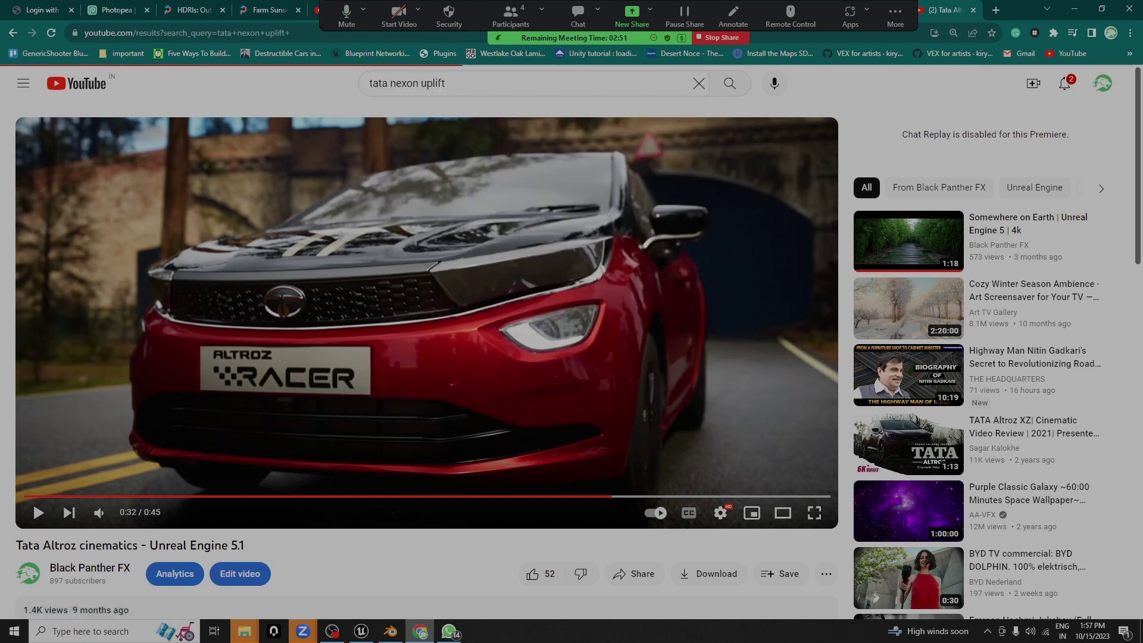
scroll(387, 339, "down", 5)
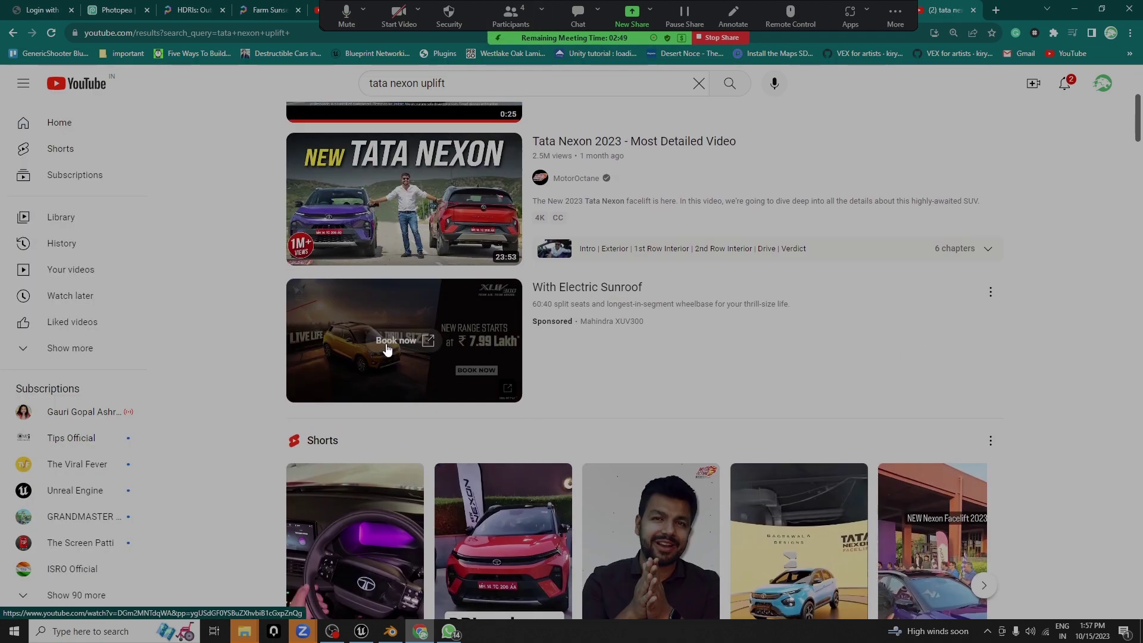
scroll(388, 351, "down", 3)
scroll(391, 369, "down", 3)
scroll(396, 357, "down", 5)
scroll(412, 303, "up", 3)
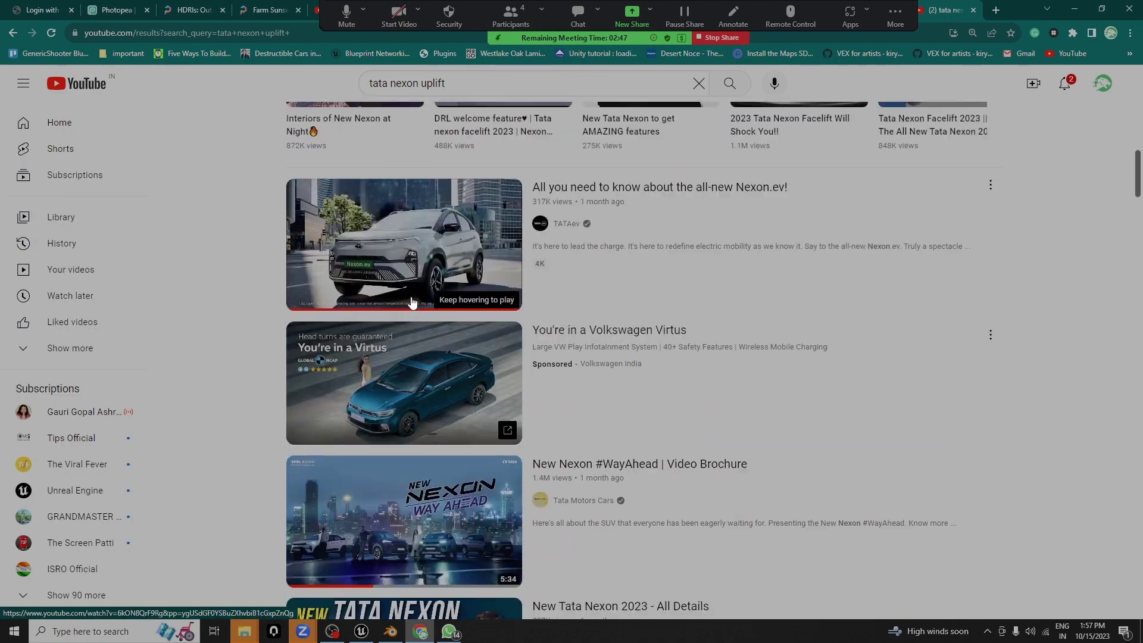
left_click(424, 260)
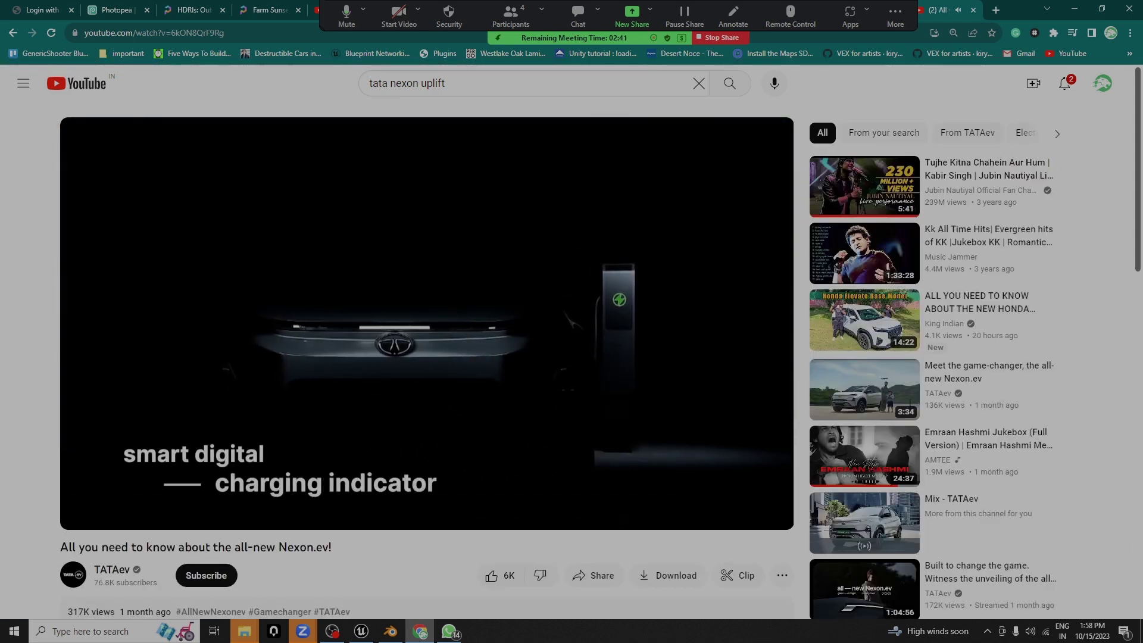
Skip the Nexon.ev video ahead about ten seconds, silence its sound, and unmute the meeting microphone.
key("Right")
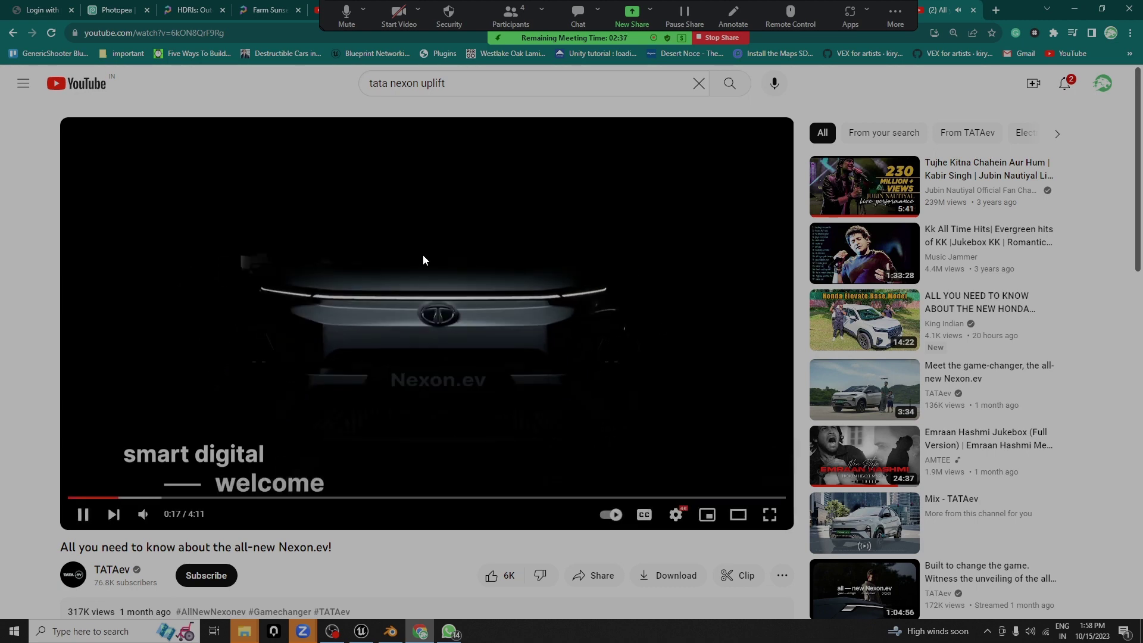
key("Right")
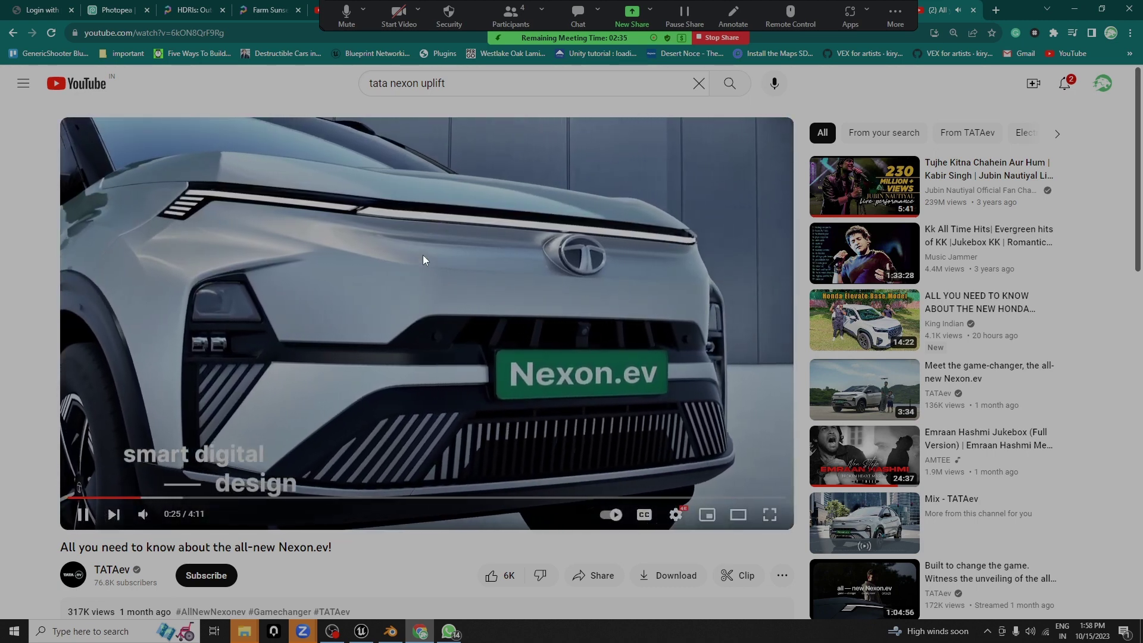
key("Down")
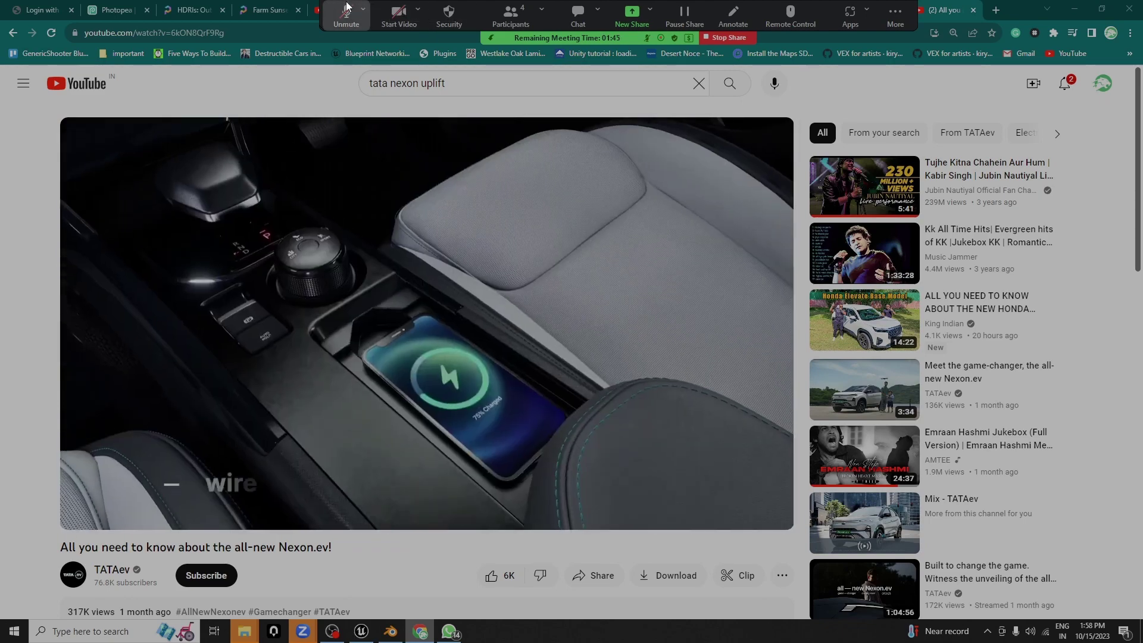
left_click(347, 8)
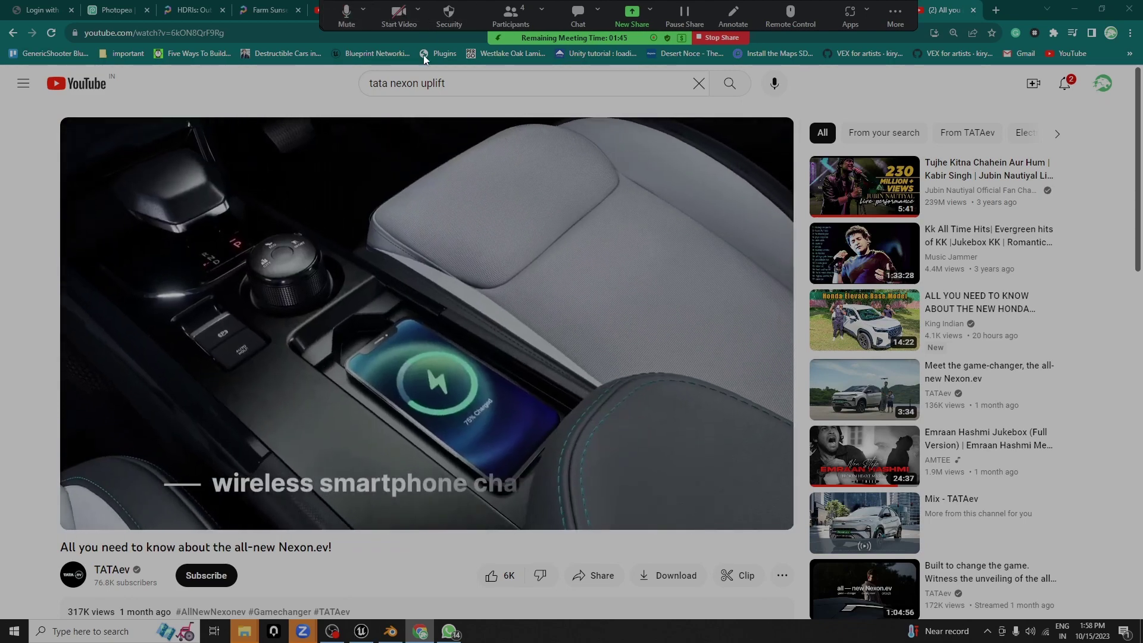
left_click(513, 16)
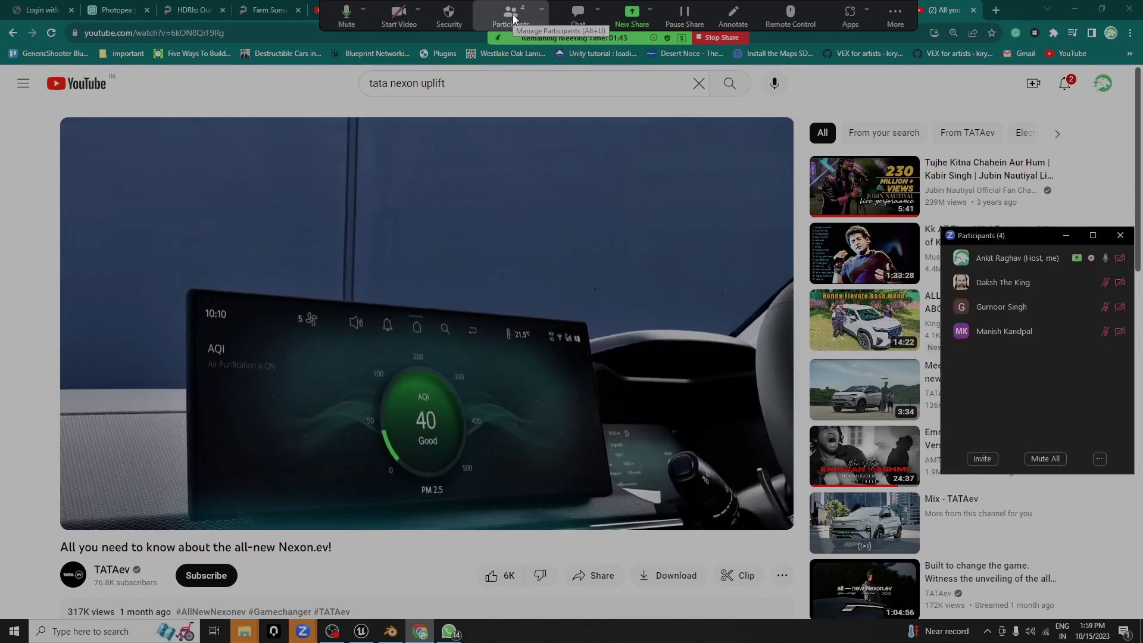
left_click(1119, 236)
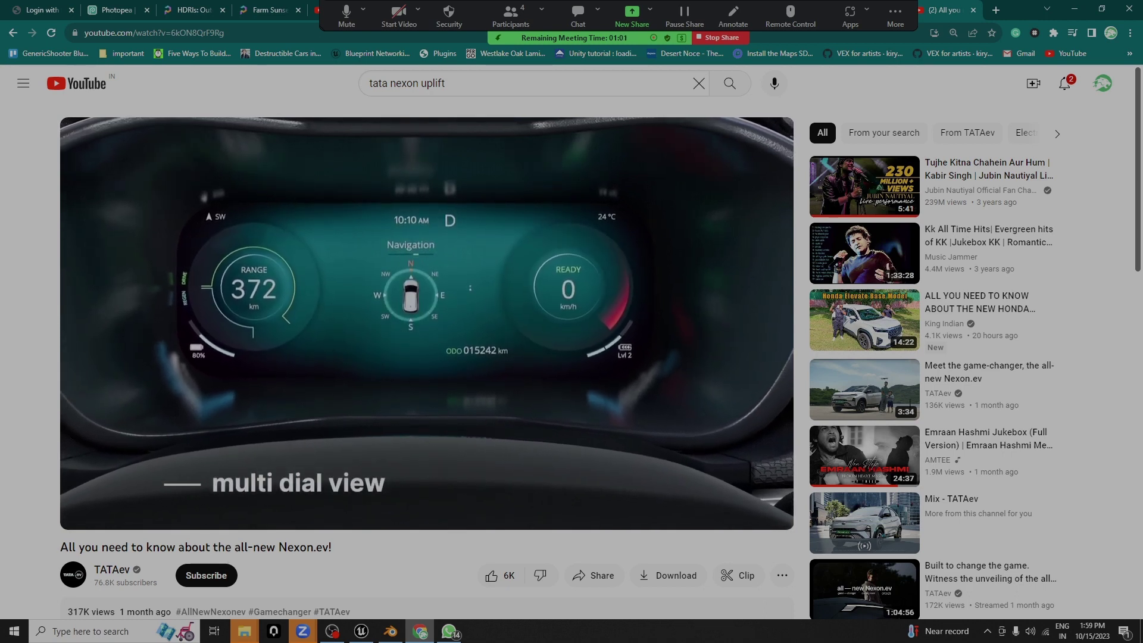
mouse_move(527, 485)
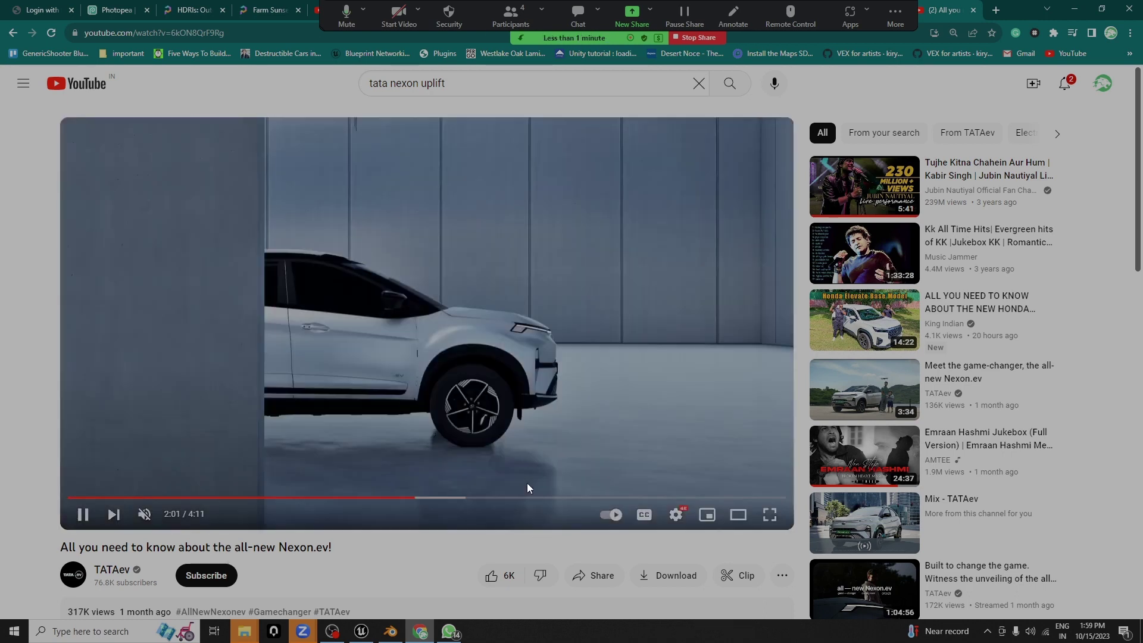